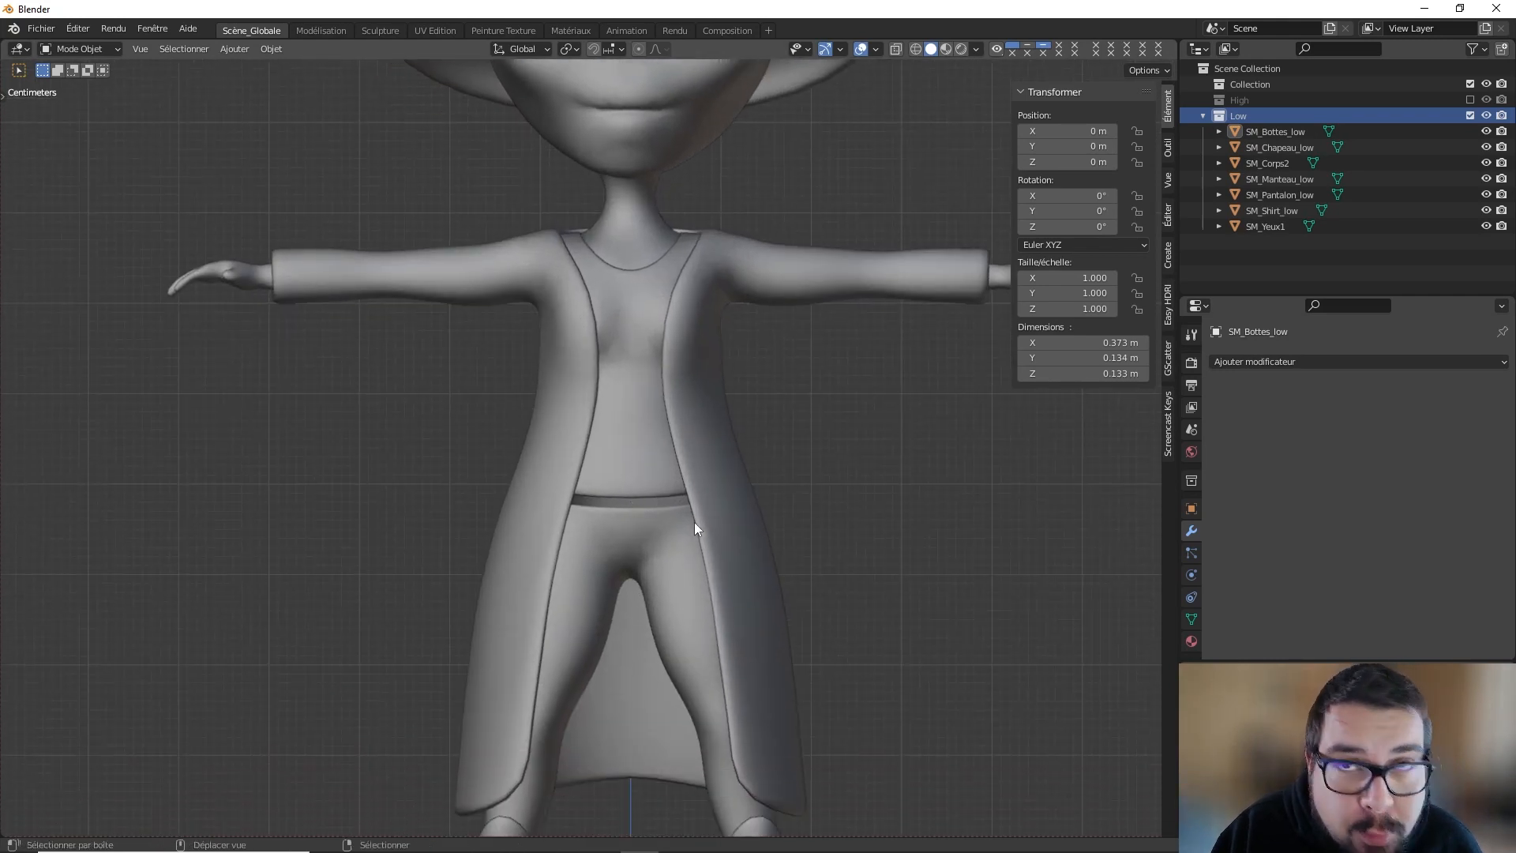
# Step: Add a Bézier circle curve and raise it along Z to about 0.479 m, at the character's waist
pyautogui.keyDown('shift'); pyautogui.moveTo(692, 521); pyautogui.dragTo(632, 365, button='middle'); pyautogui.keyUp('shift')
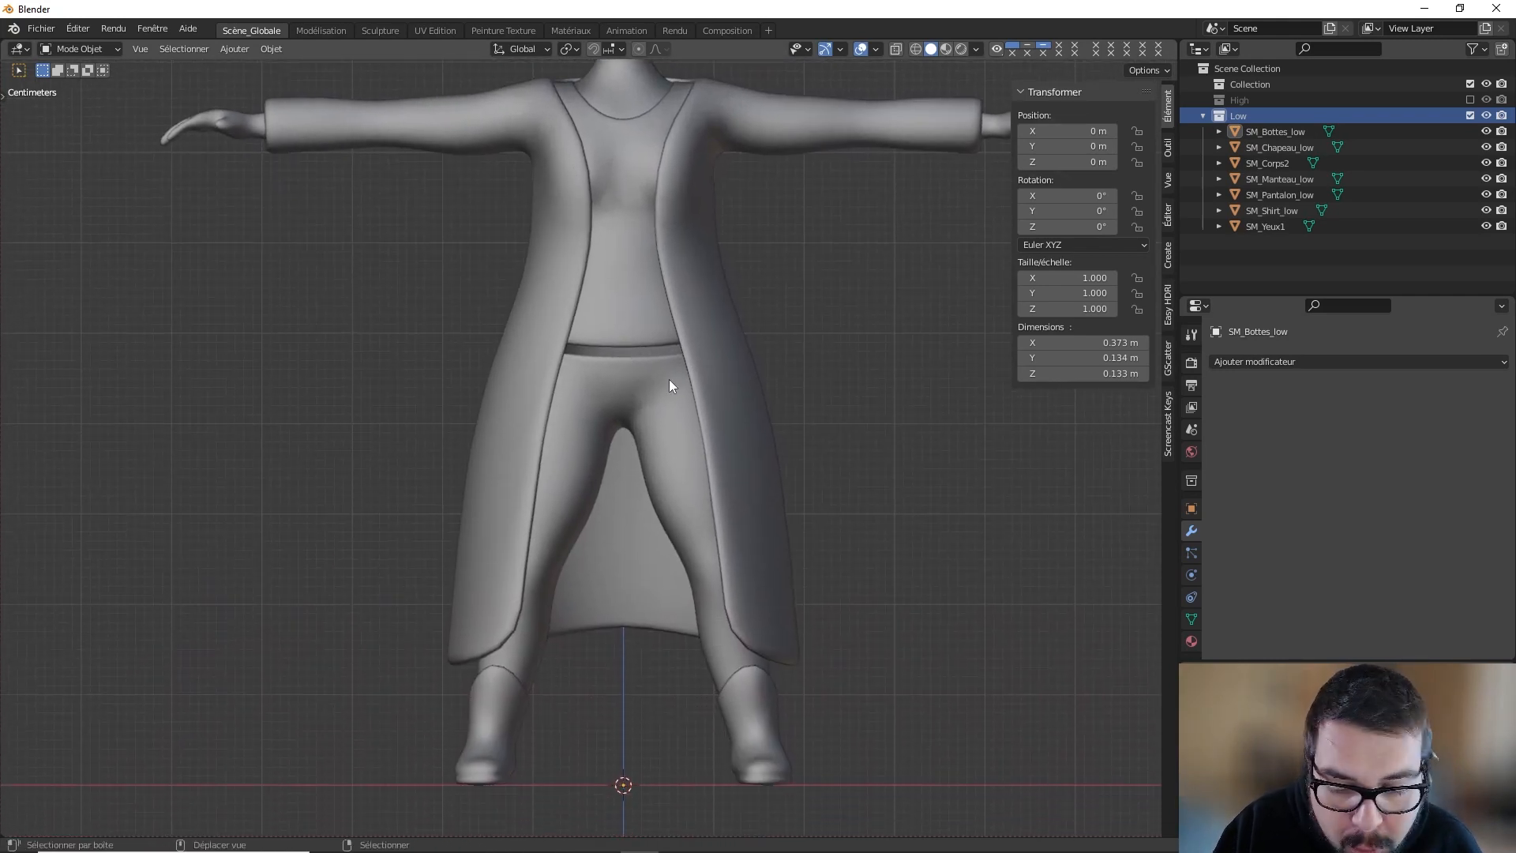
pyautogui.hotkey('shift', 'a')
pyautogui.moveTo(669, 385)
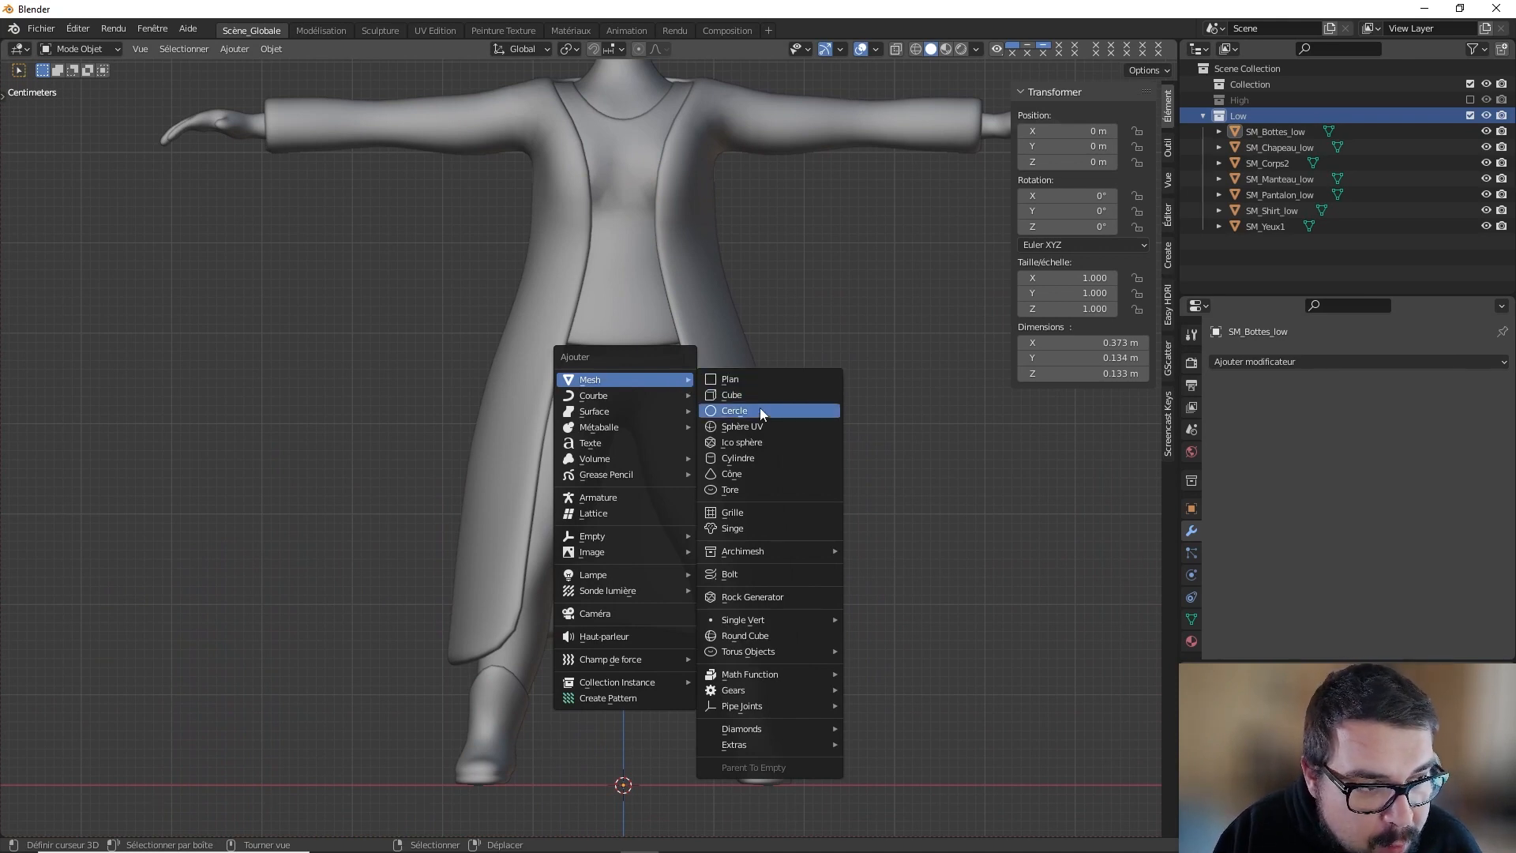
pyautogui.moveTo(613, 395)
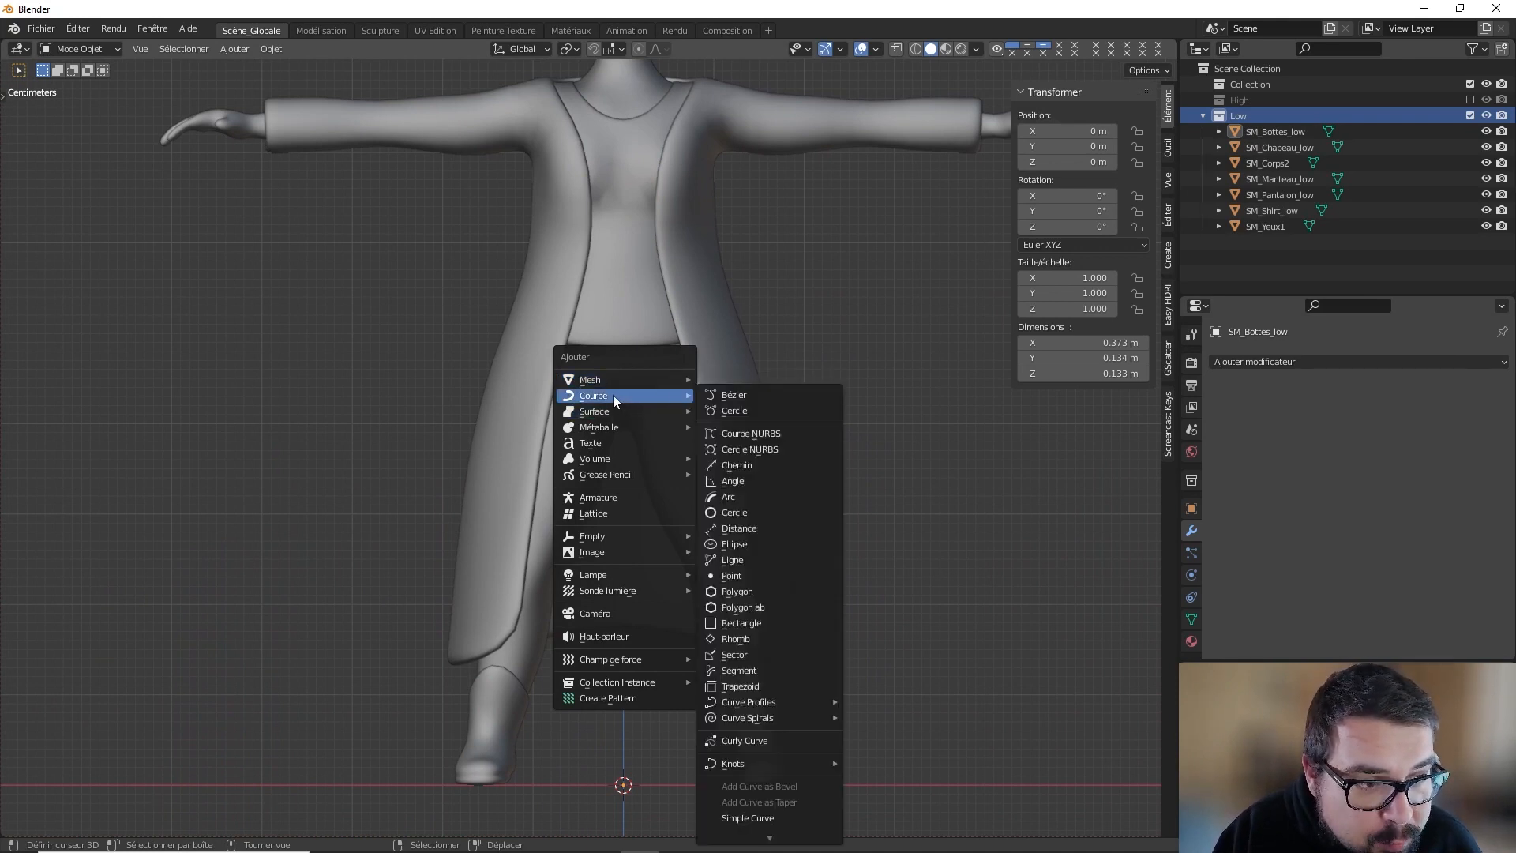
pyautogui.click(731, 411)
pyautogui.press('g')
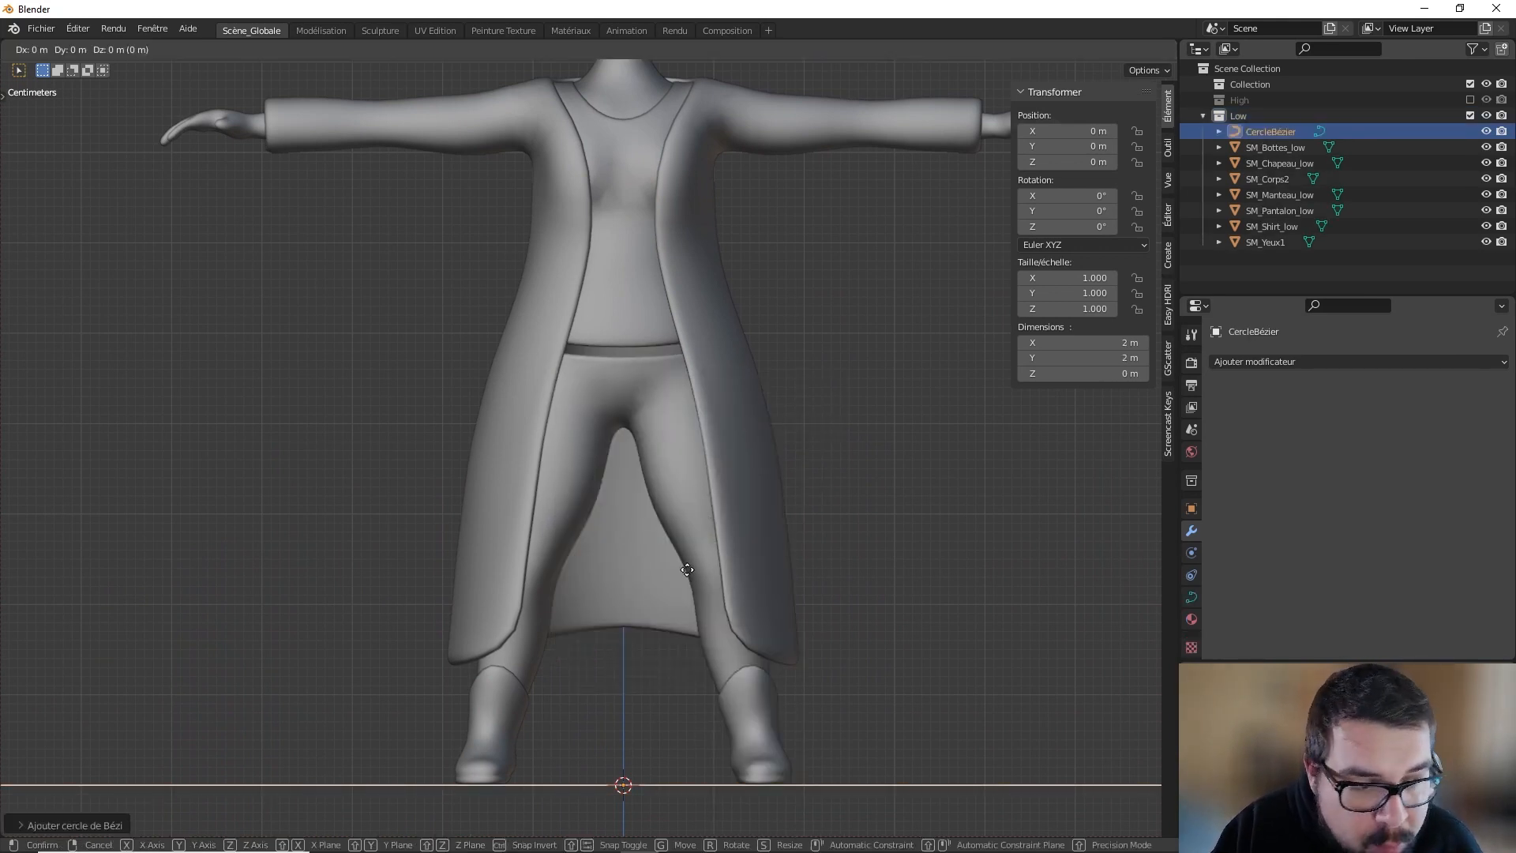
pyautogui.press('z')
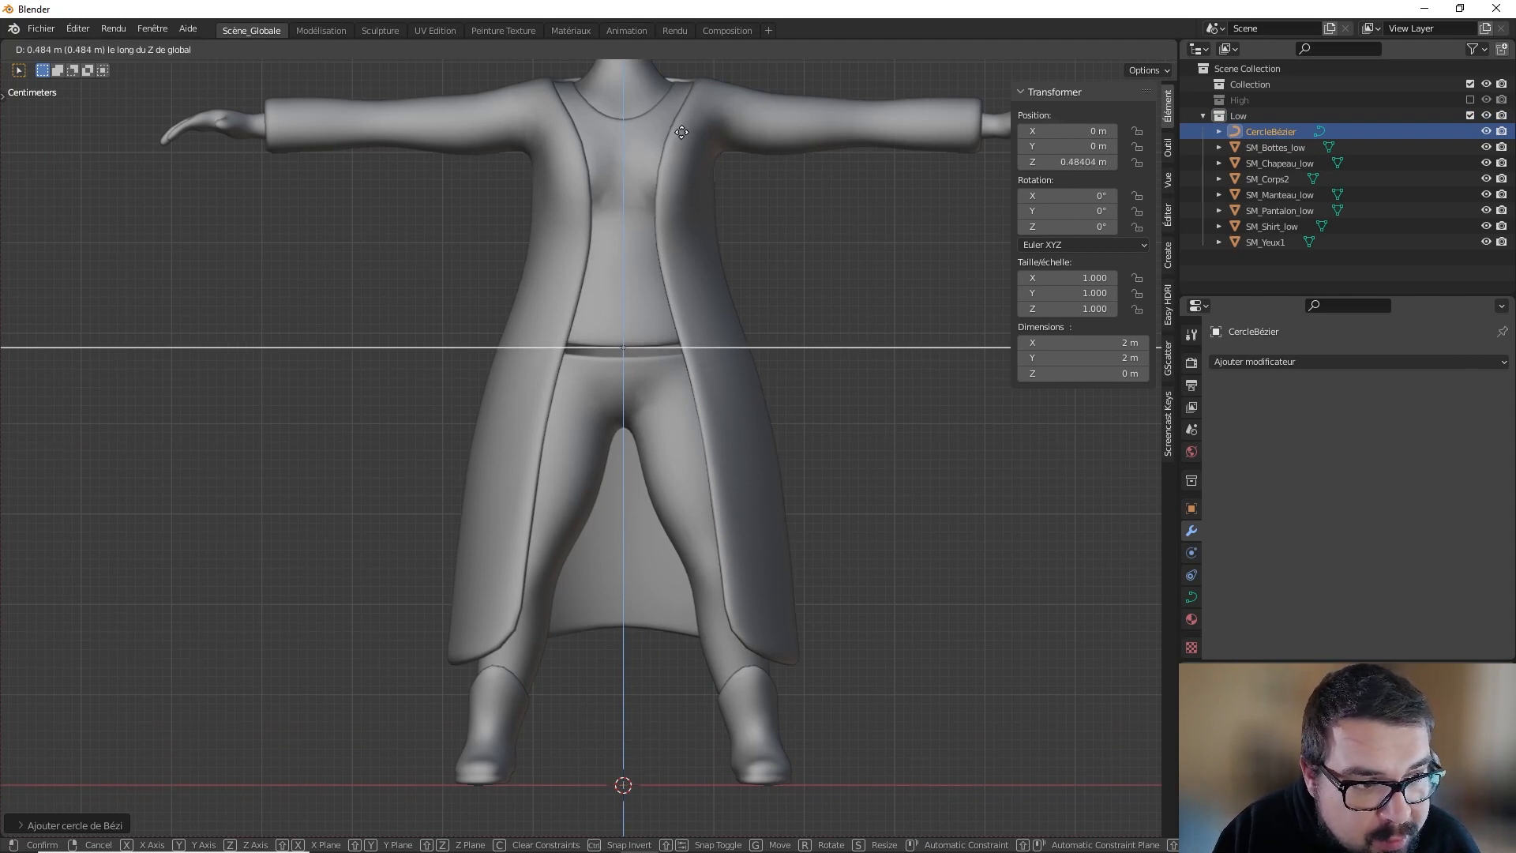
pyautogui.click(662, 178)
# Step: Scale the Bézier circle down uniformly to about 0.104 so it roughly surrounds the waist
pyautogui.keyDown('shift'); pyautogui.moveTo(765, 386); pyautogui.dragTo(642, 421, button='middle'); pyautogui.keyUp('shift')
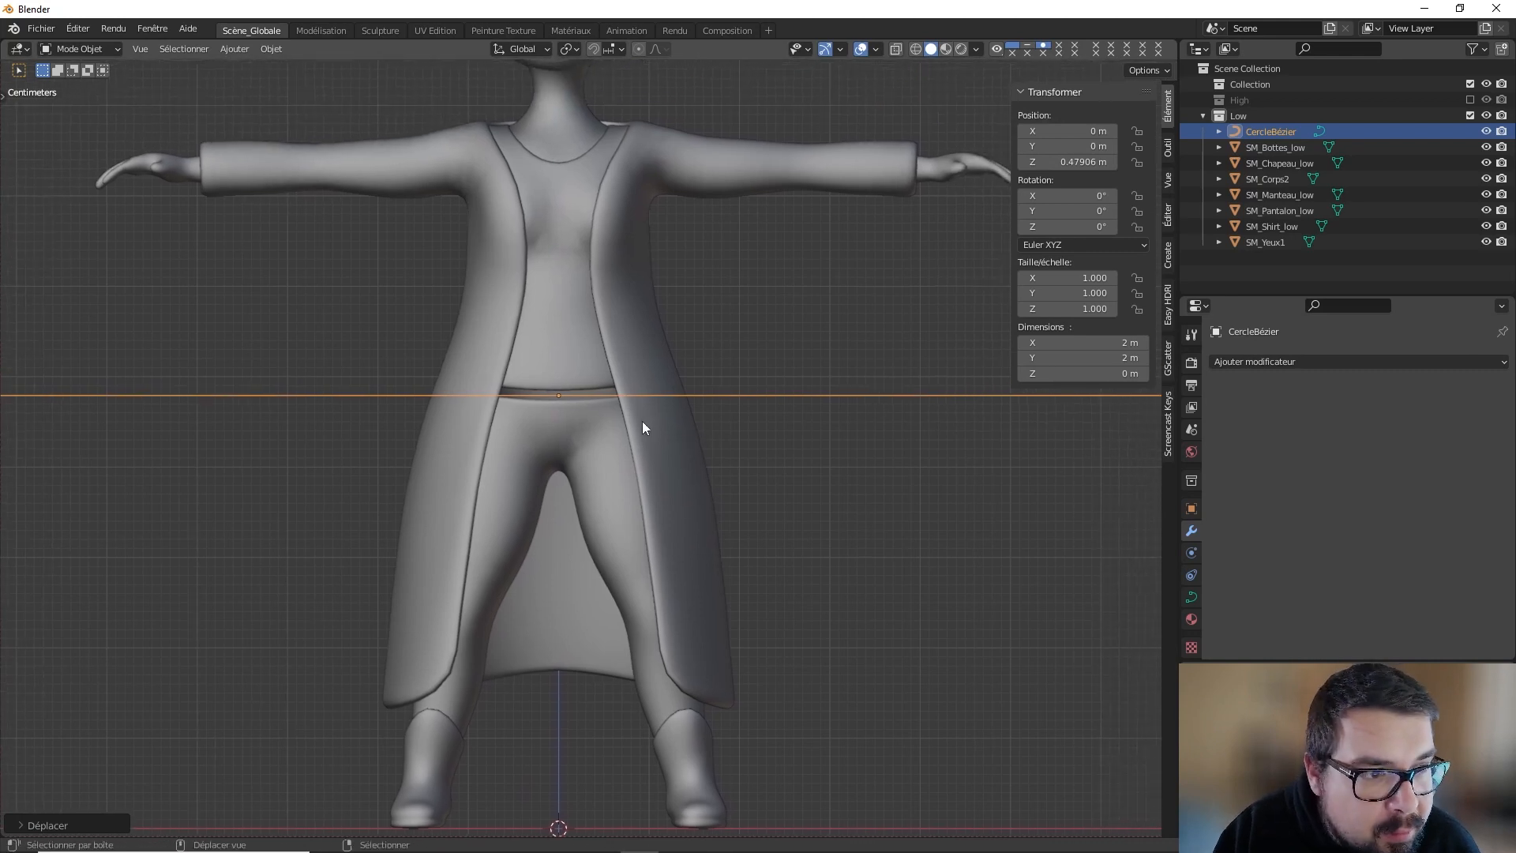
pyautogui.scroll(3, 671, 409)
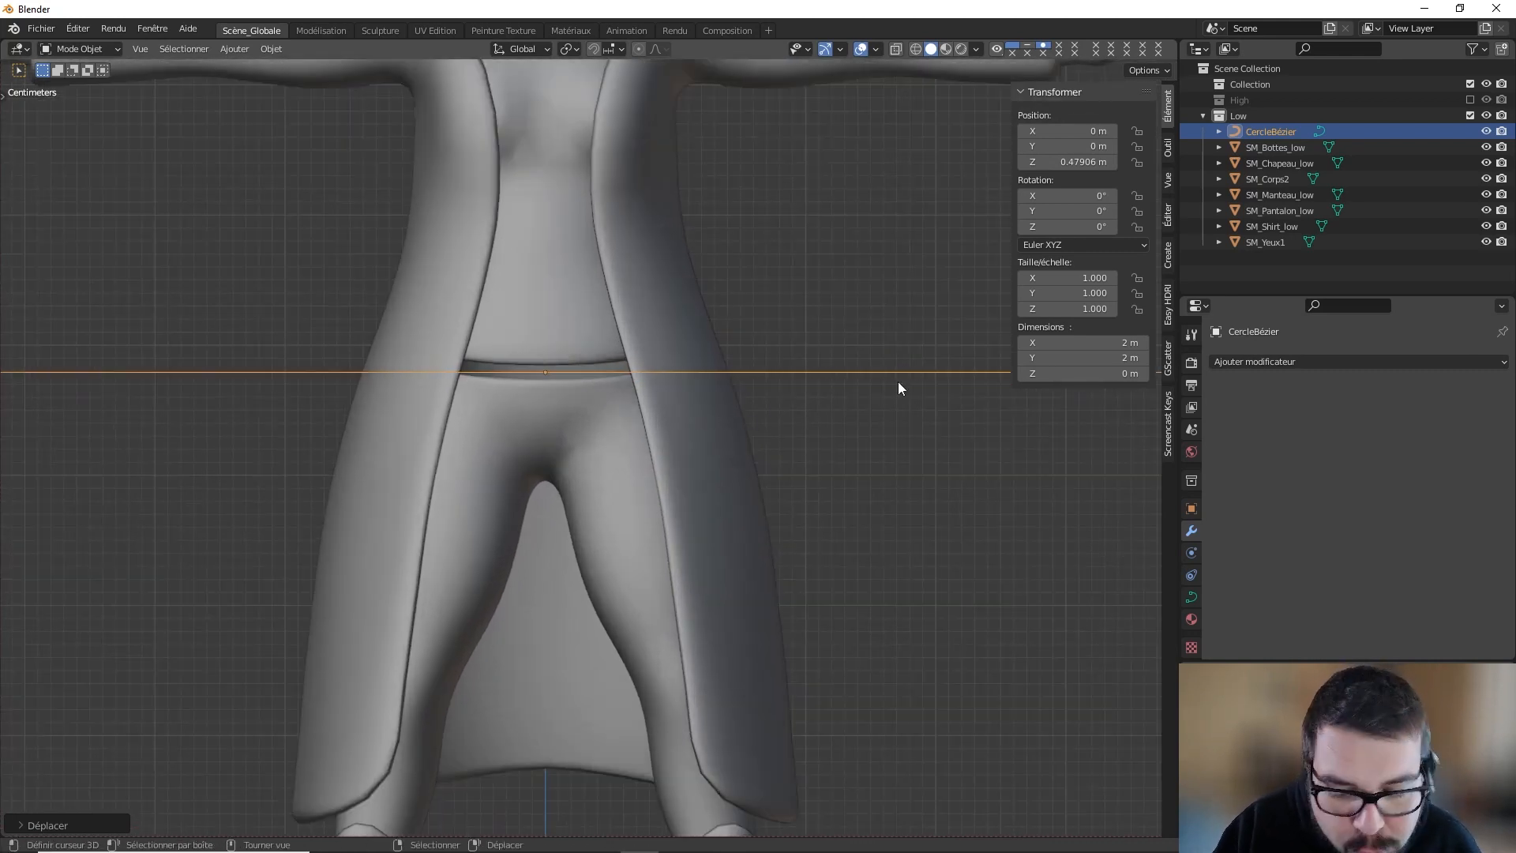
pyautogui.press('s')
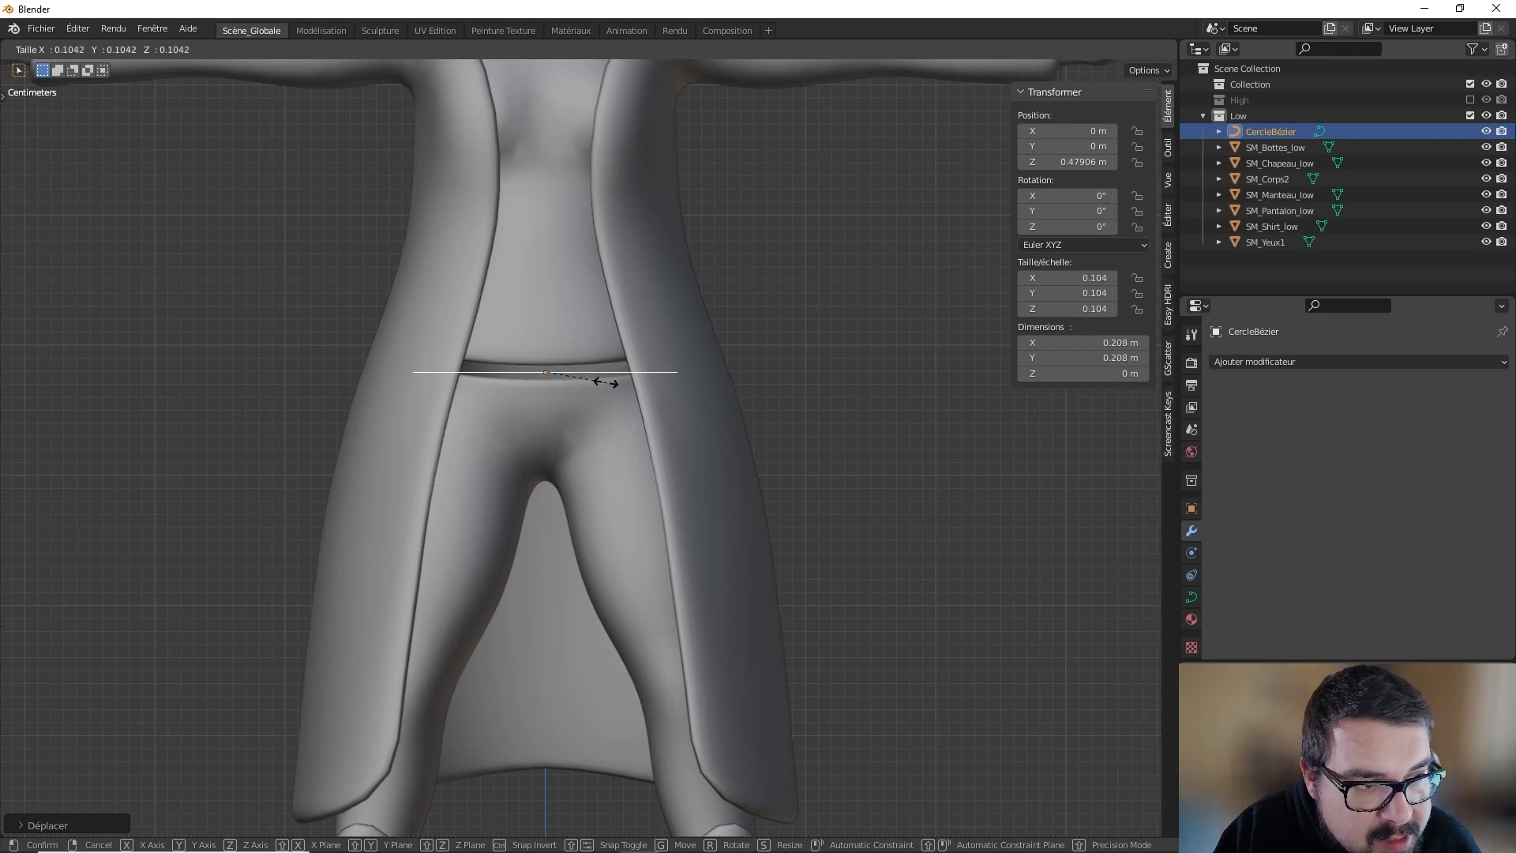
pyautogui.click(606, 383)
# Step: Hide the coat mesh SM_Manteau_low to expose the waist
pyautogui.click(610, 355)
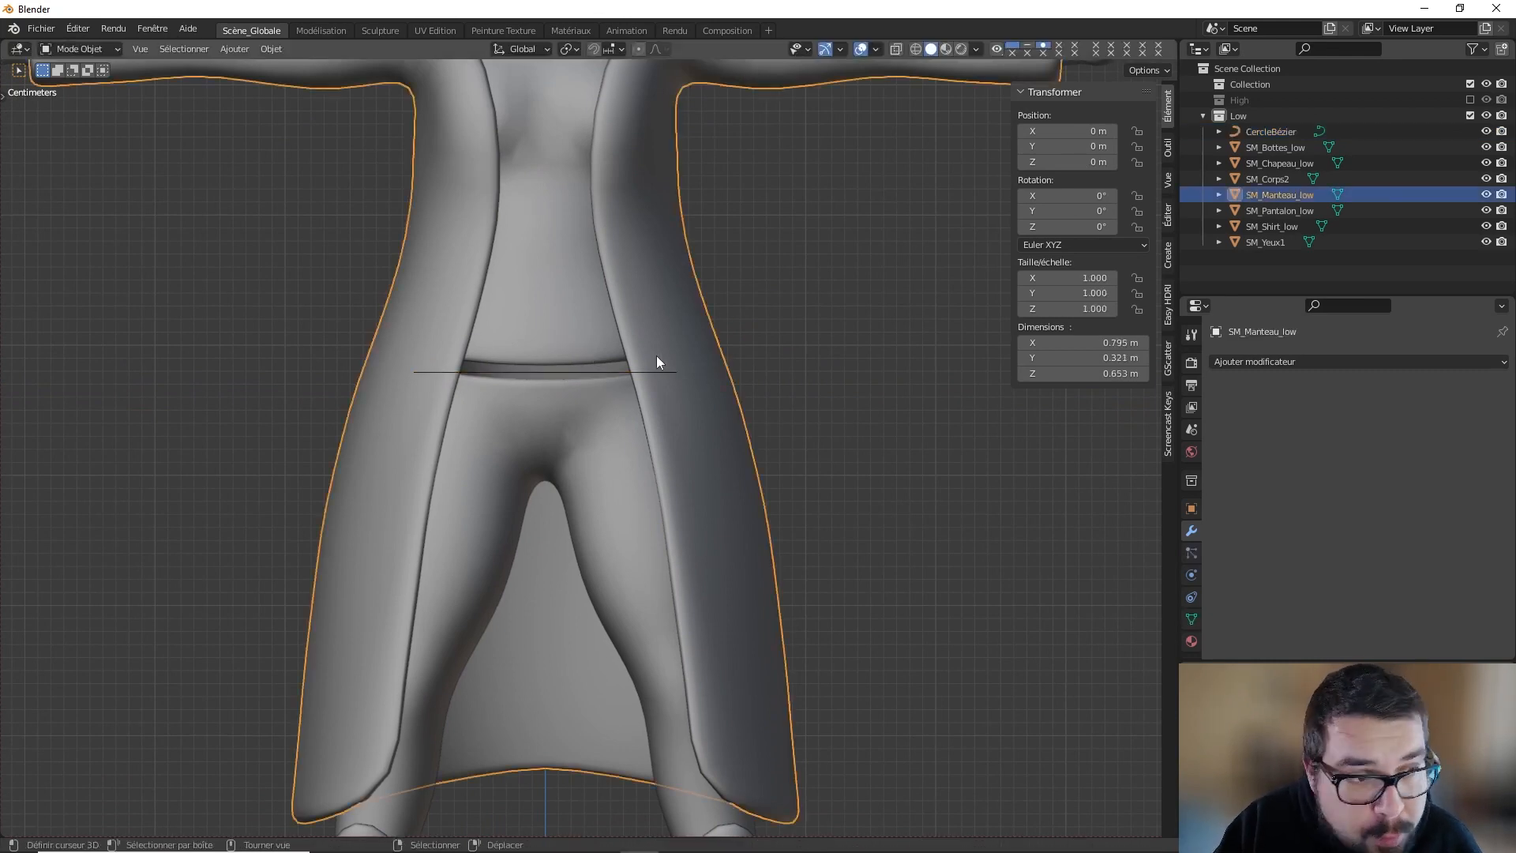
pyautogui.press('h')
pyautogui.moveTo(656, 355); pyautogui.dragTo(807, 382, button='middle')
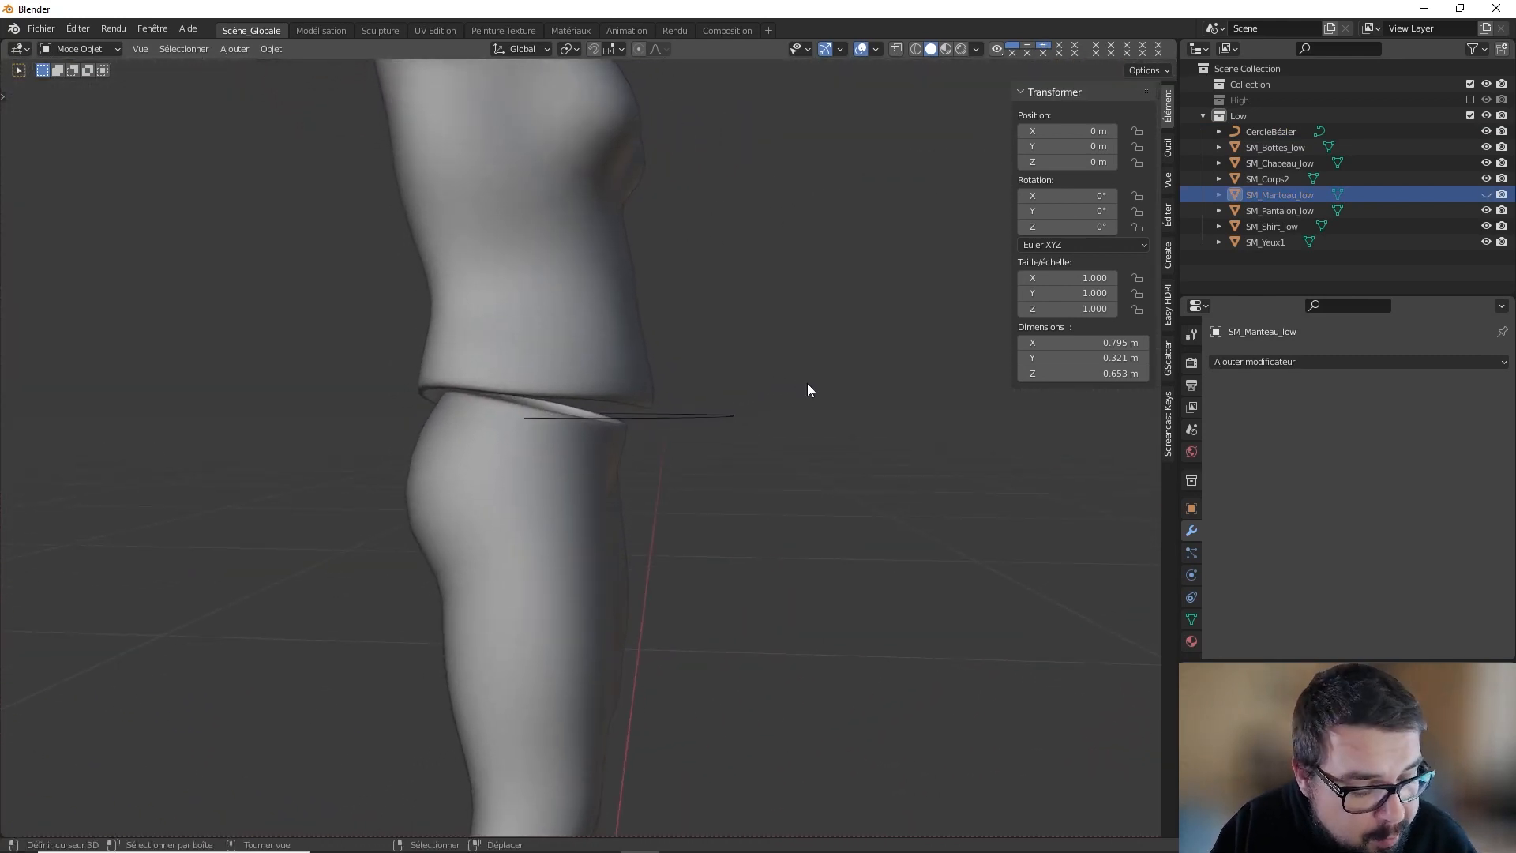
# Step: Move the Bézier circle along Y to about 0.05 m in side view so it is centred around the hips
pyautogui.press('KP_3')
pyautogui.press('x')
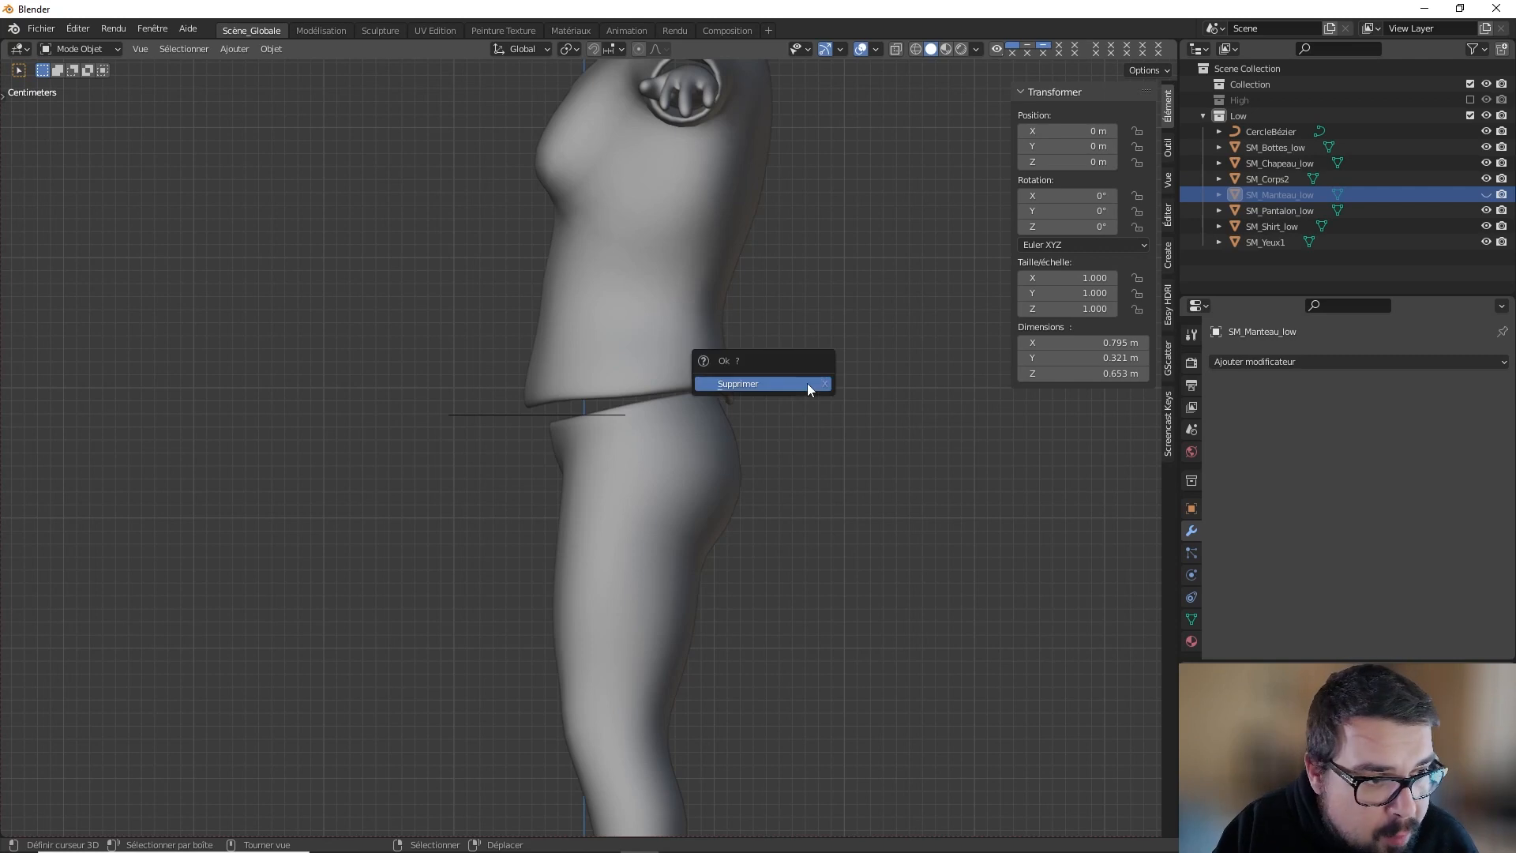
pyautogui.click(474, 415)
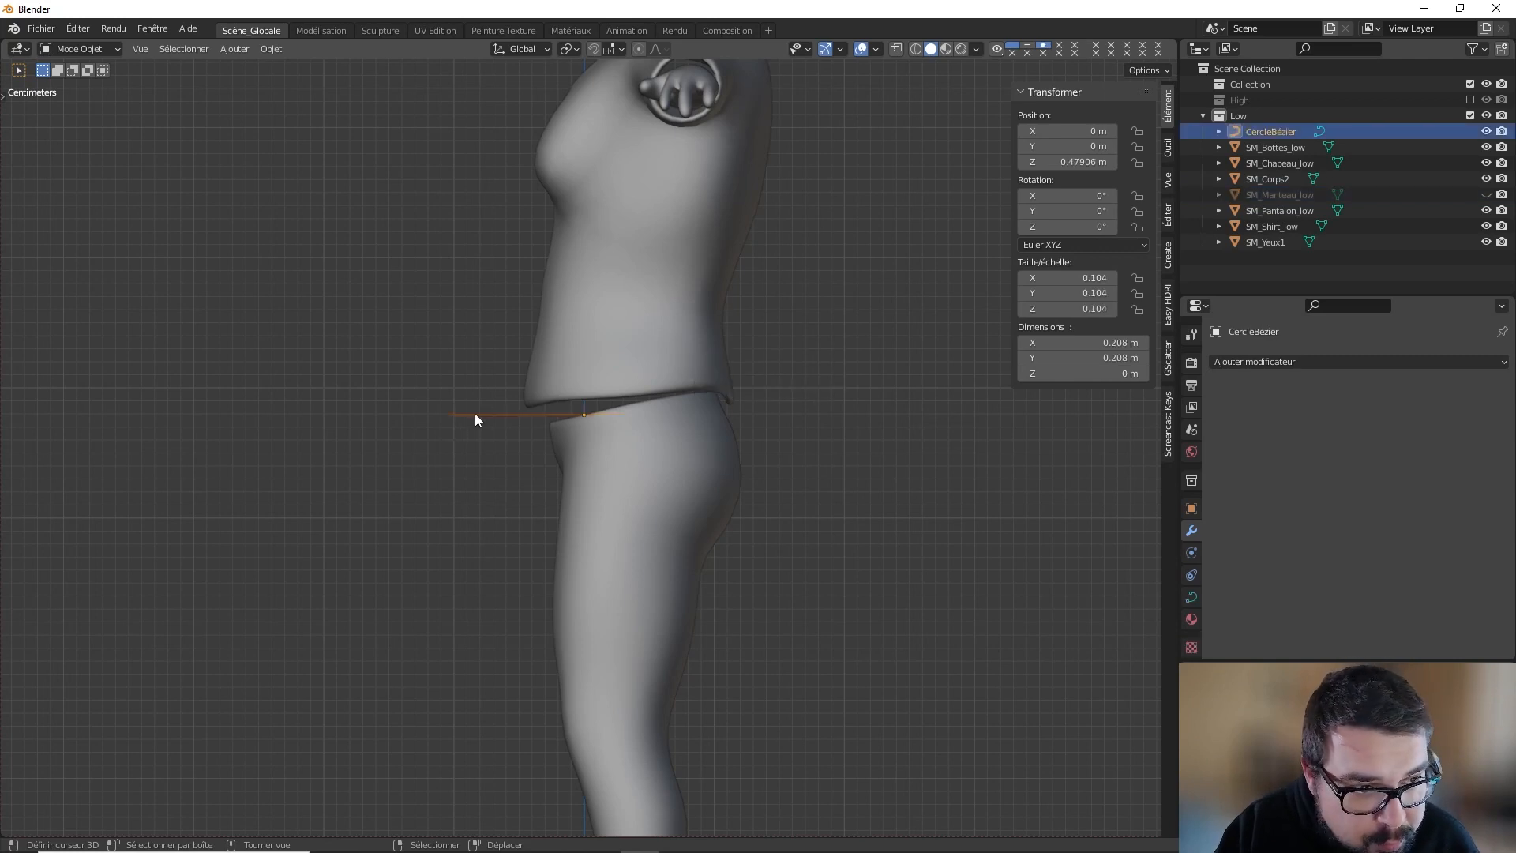
pyautogui.press('g')
pyautogui.press('x')
pyautogui.press('y')
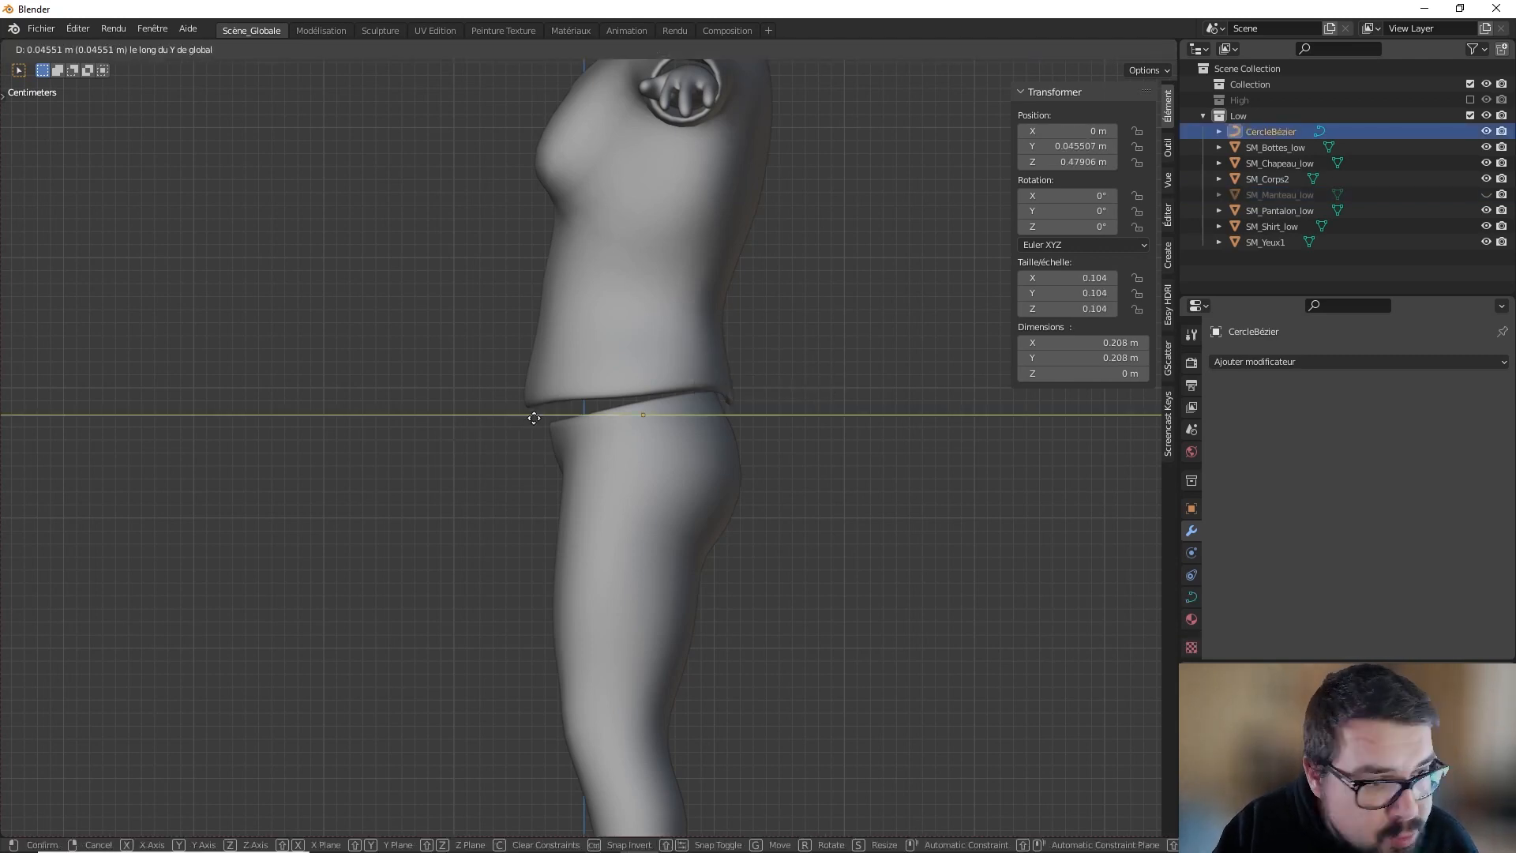
pyautogui.click(575, 420)
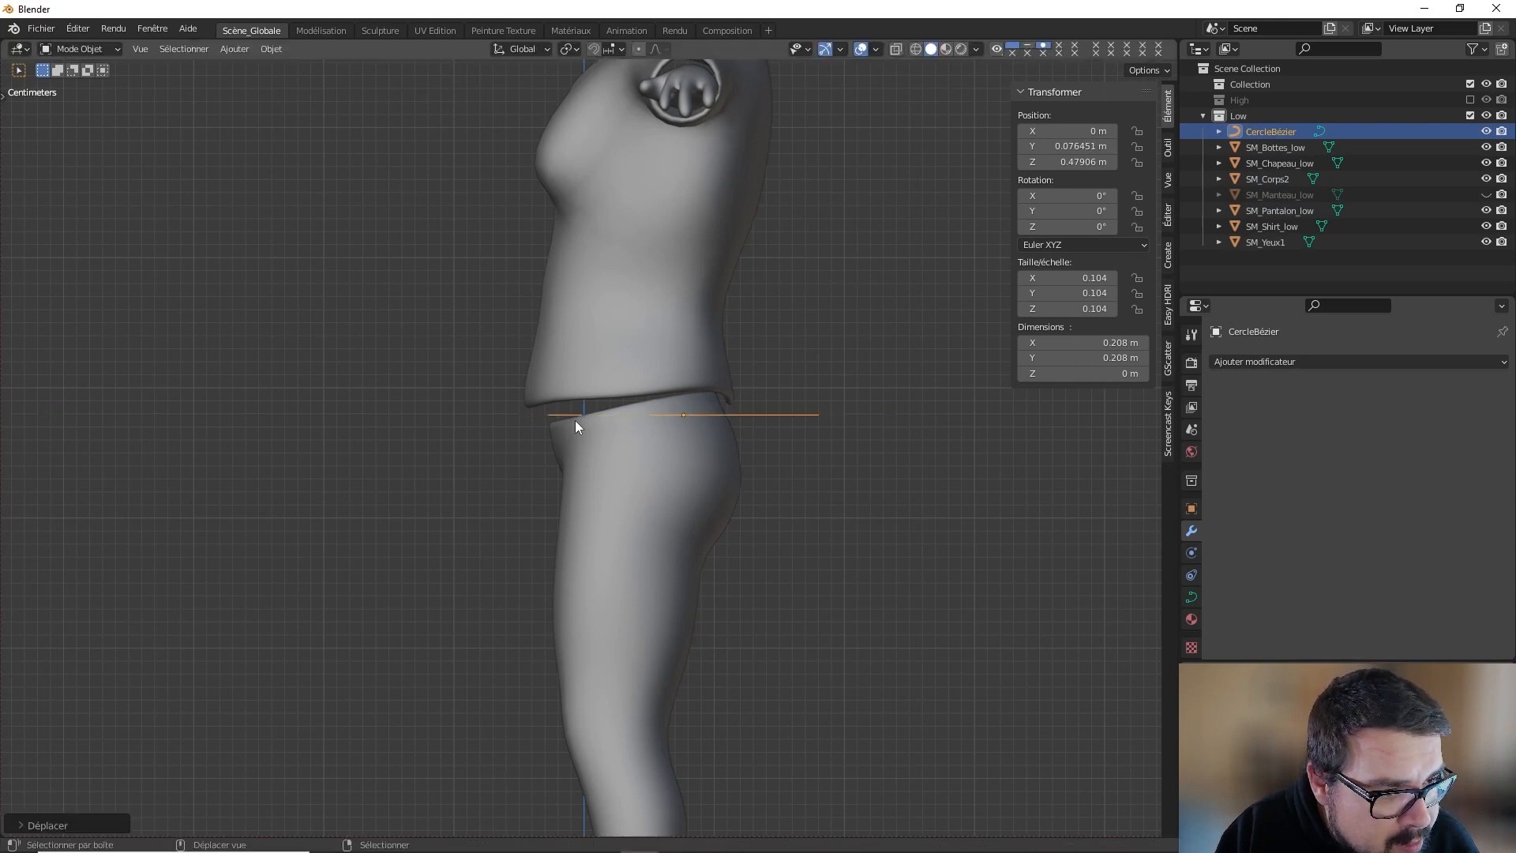
pyautogui.press('g')
pyautogui.press('y')
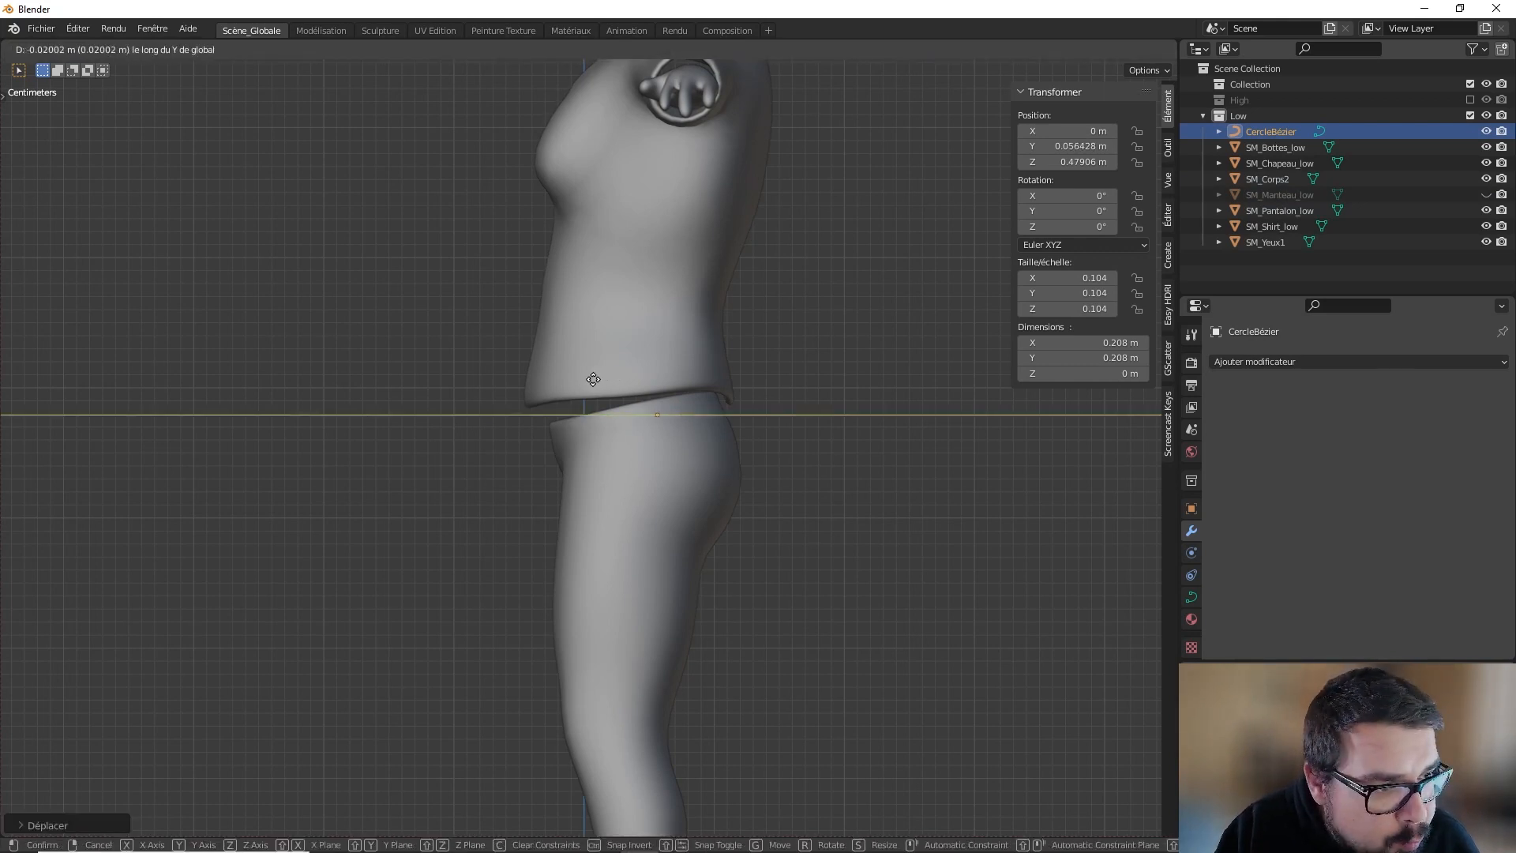
pyautogui.click(615, 386)
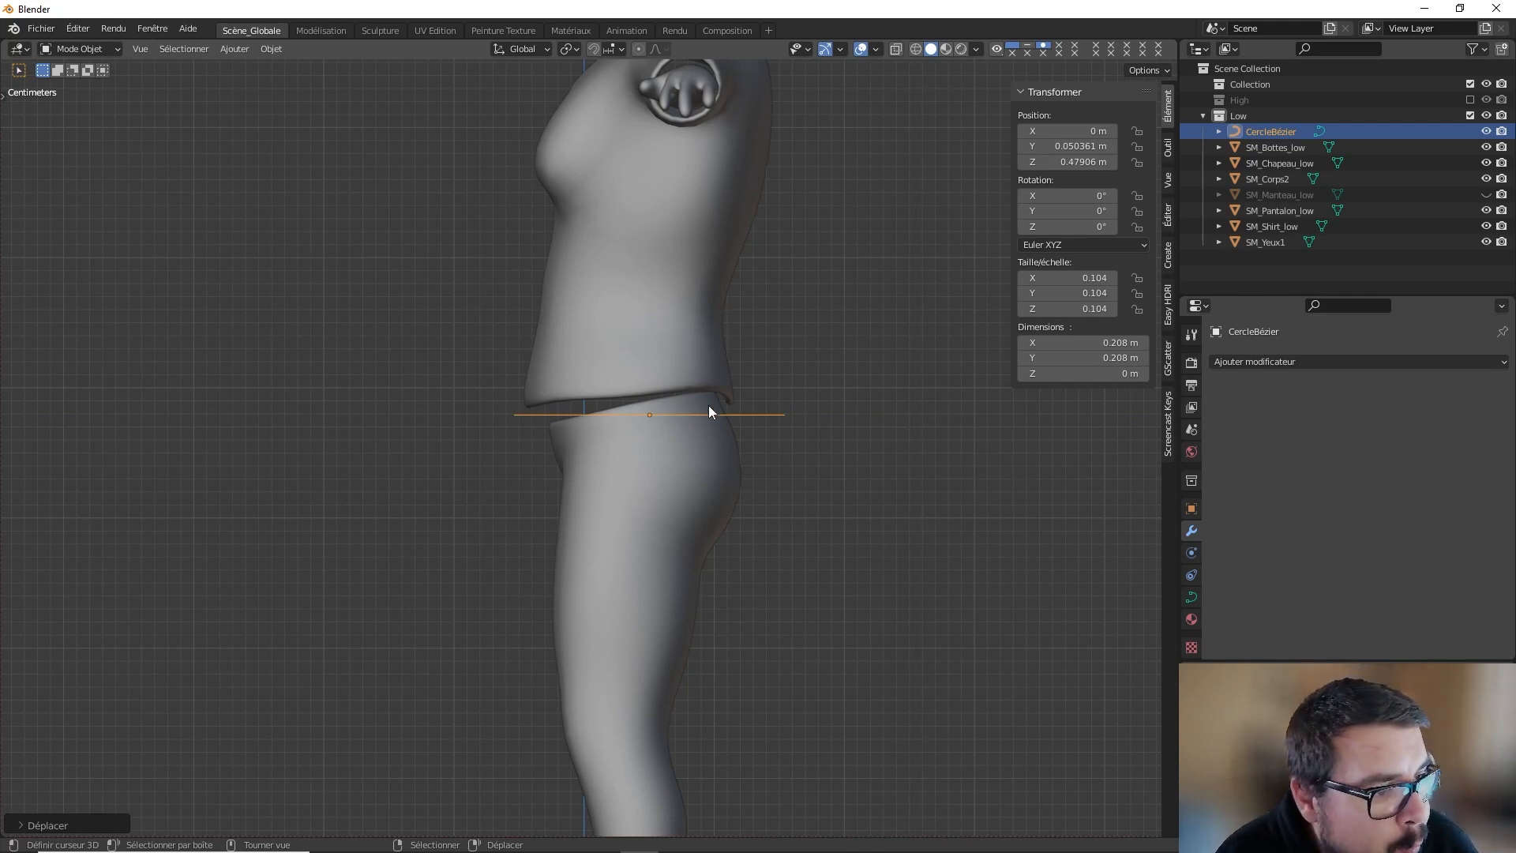
# Step: Give the Bézier circle a round bevel with a depth of 0.12 m
pyautogui.click(1192, 598)
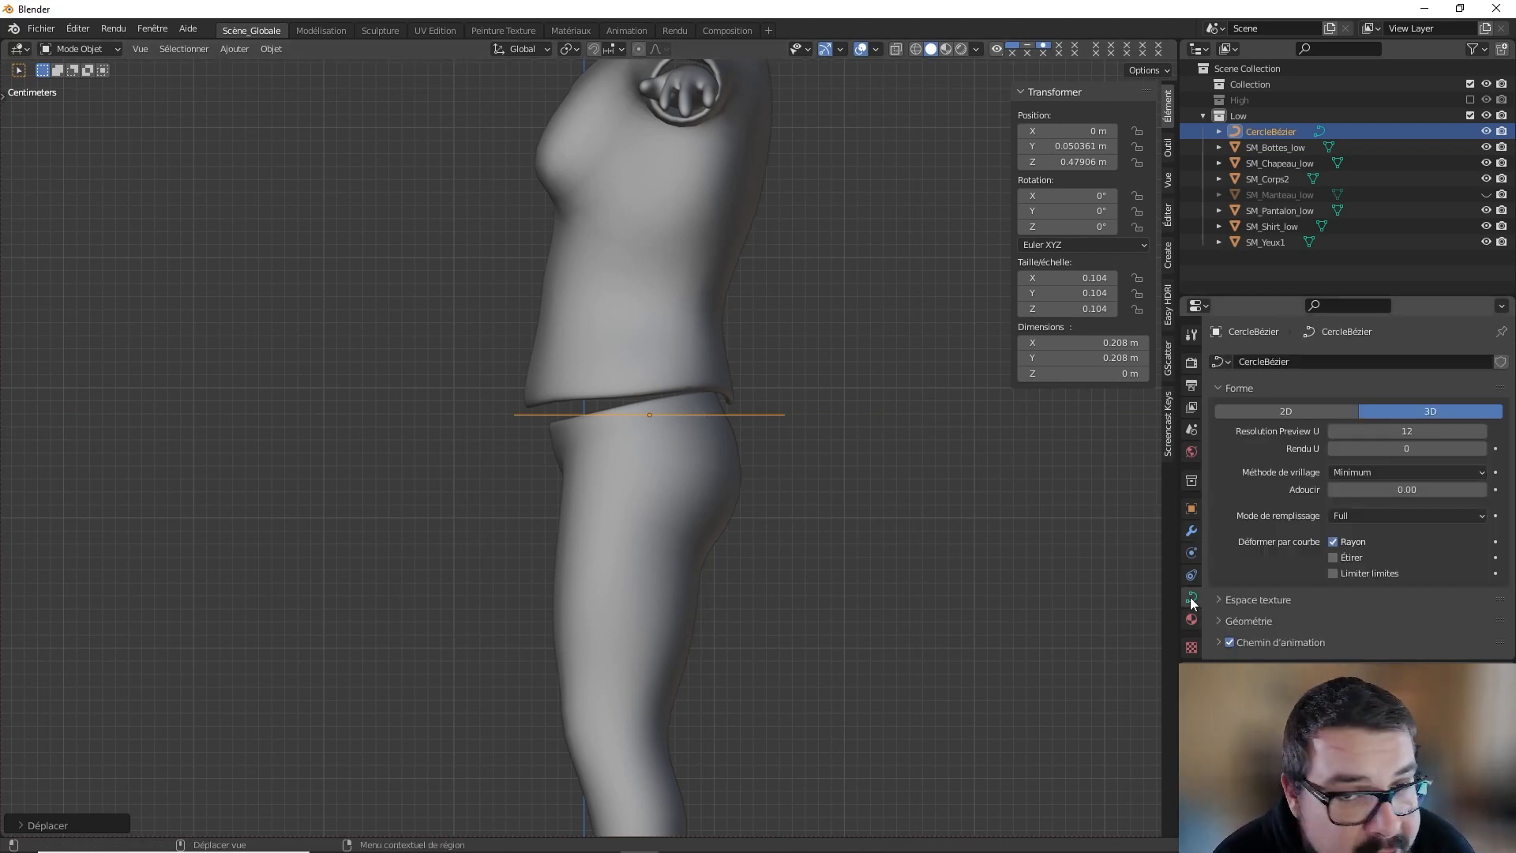
pyautogui.scroll(-4, 1295, 545)
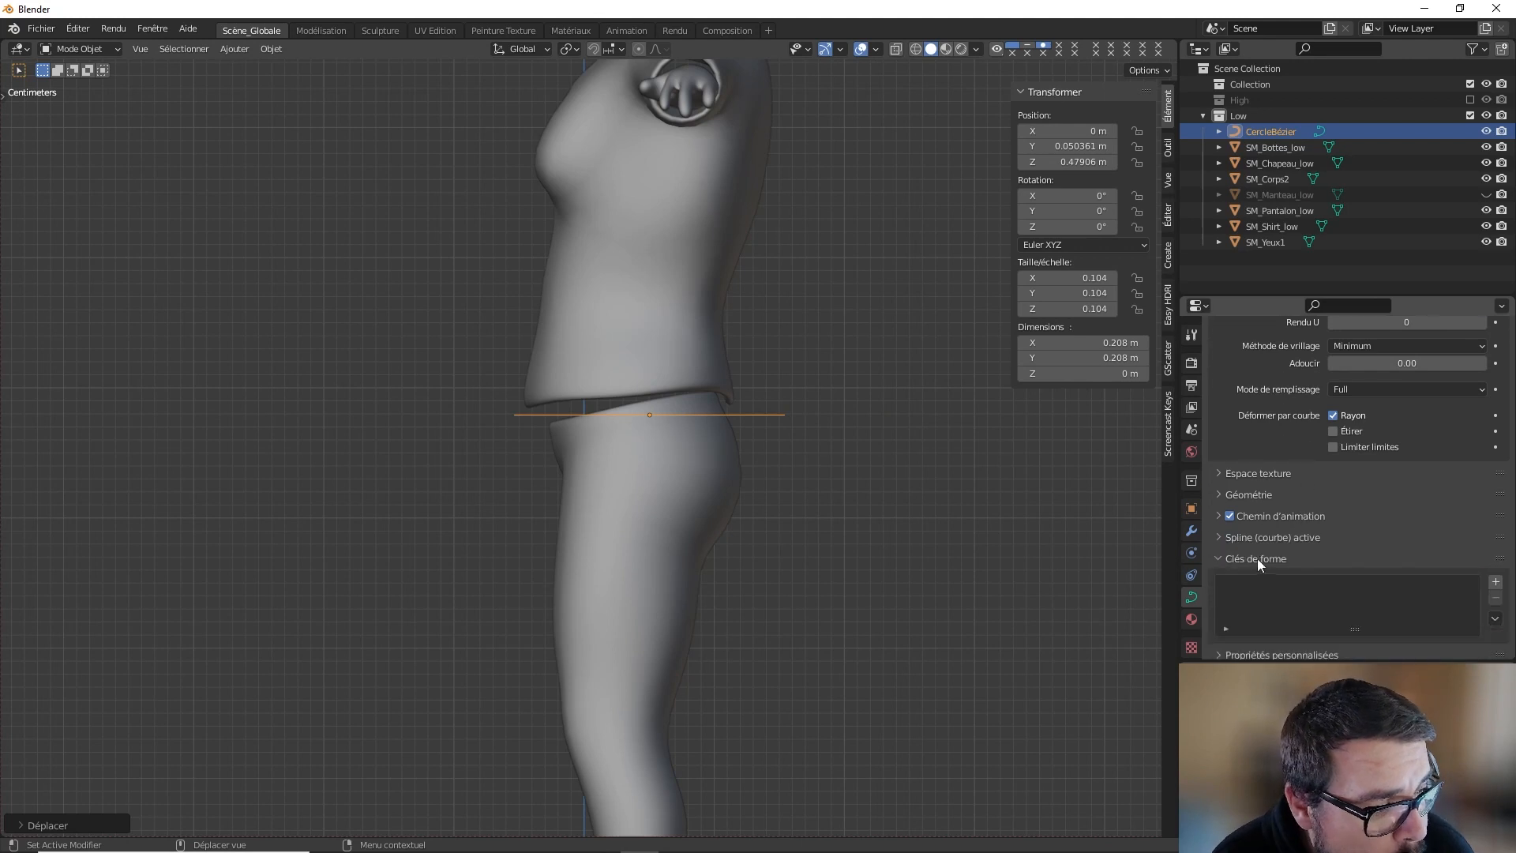
pyautogui.click(1217, 495)
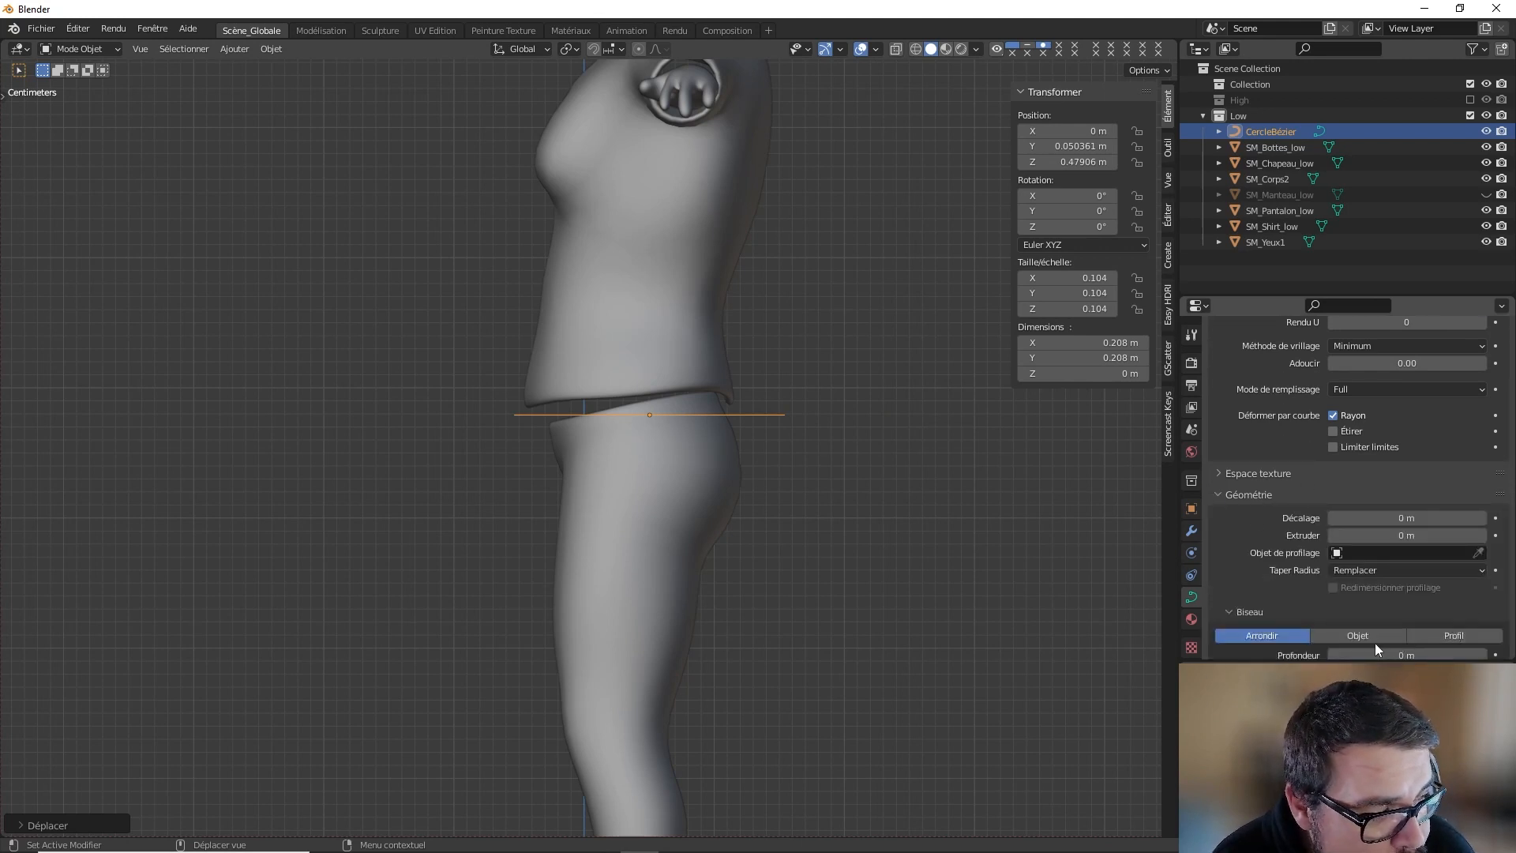
pyautogui.scroll(-2, 1371, 613)
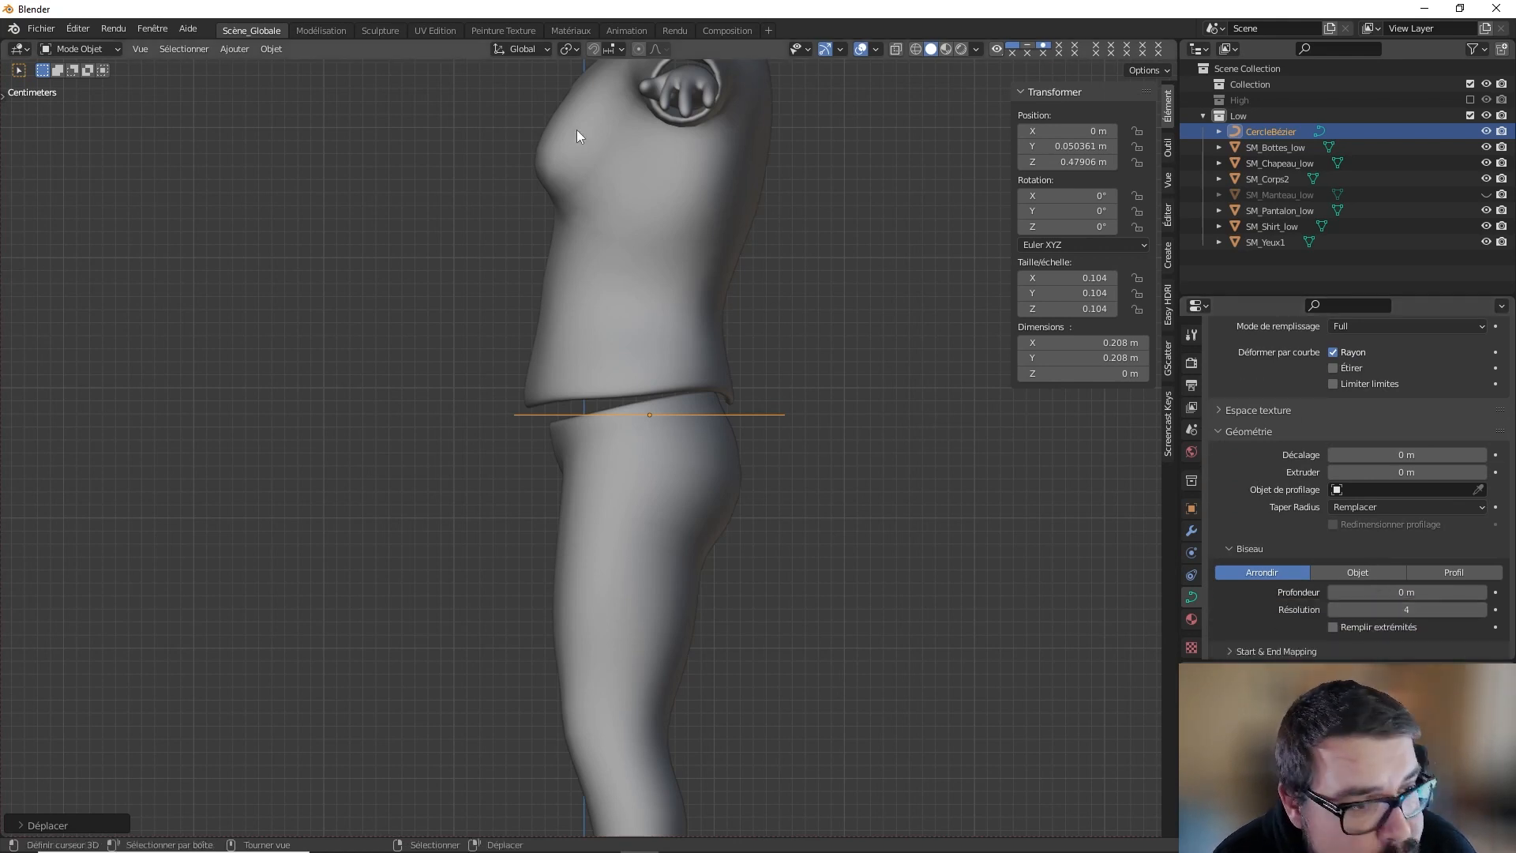
pyautogui.click(1485, 593)
pyautogui.click(1484, 593)
pyautogui.click(1485, 593)
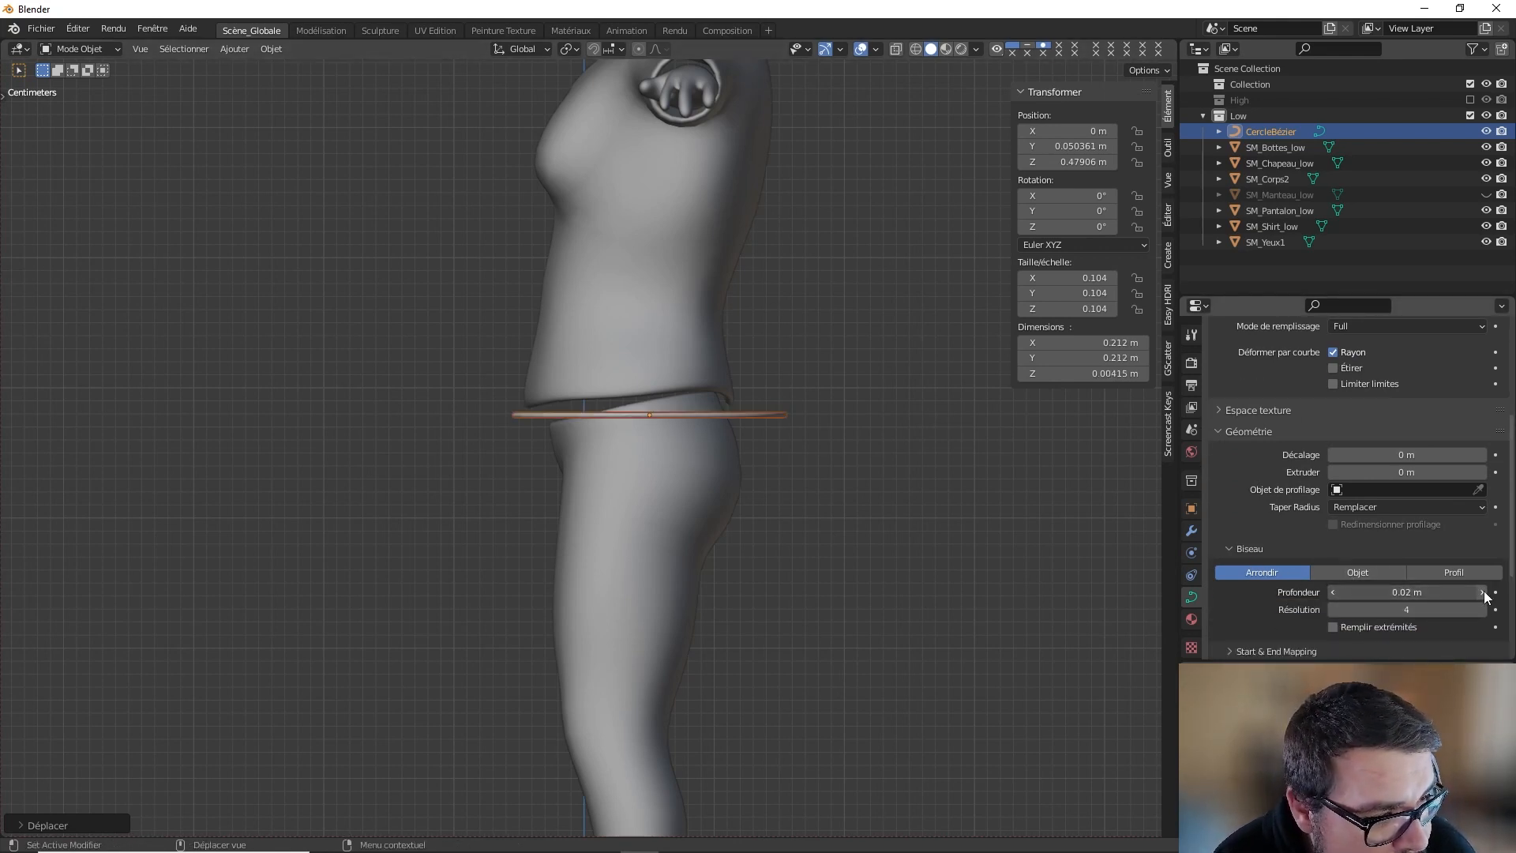
pyautogui.click(1484, 593)
pyautogui.click(1484, 593)
pyautogui.click(1485, 594)
pyautogui.click(1485, 593)
pyautogui.click(1485, 593)
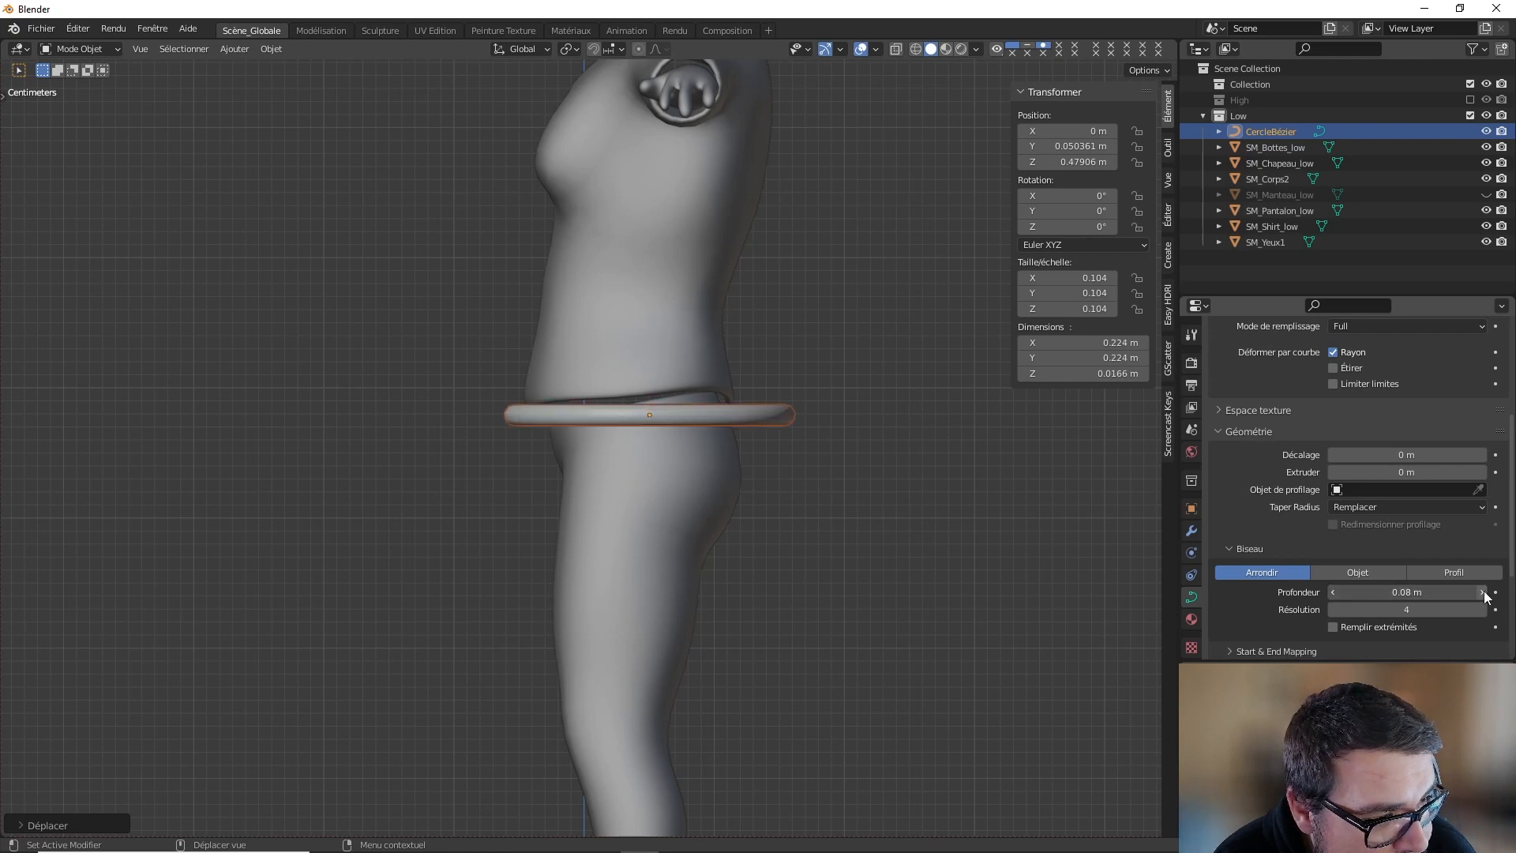
pyautogui.click(1485, 593)
pyautogui.click(1485, 593)
pyautogui.click(1485, 593)
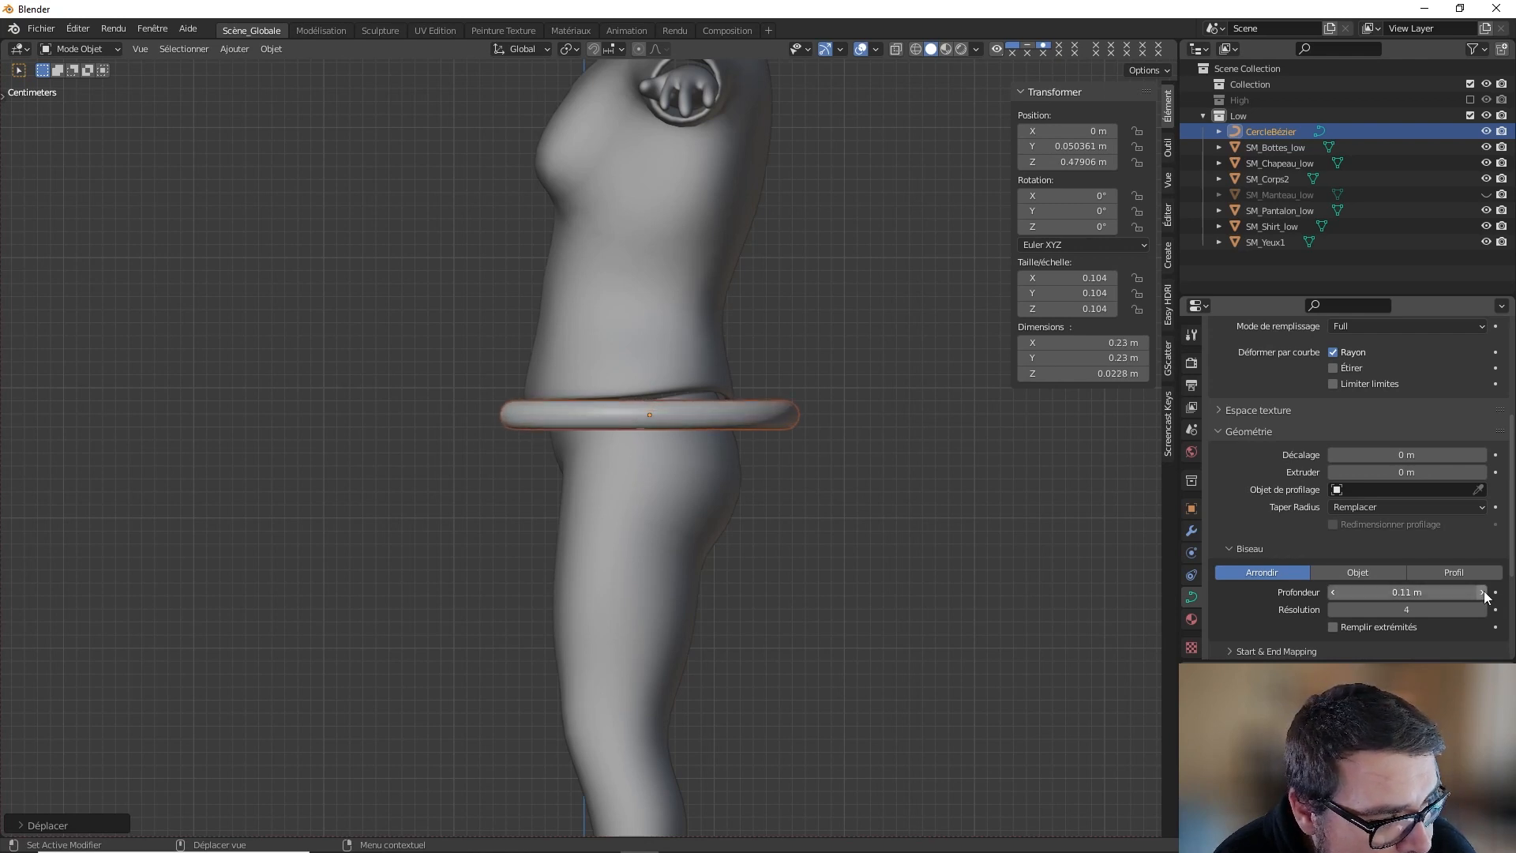
pyautogui.click(1484, 593)
# Step: Move the circle's rear control point inward along Y to about 0.71 m local, closer to the back
pyautogui.moveTo(688, 345); pyautogui.dragTo(1046, 374, button='middle')
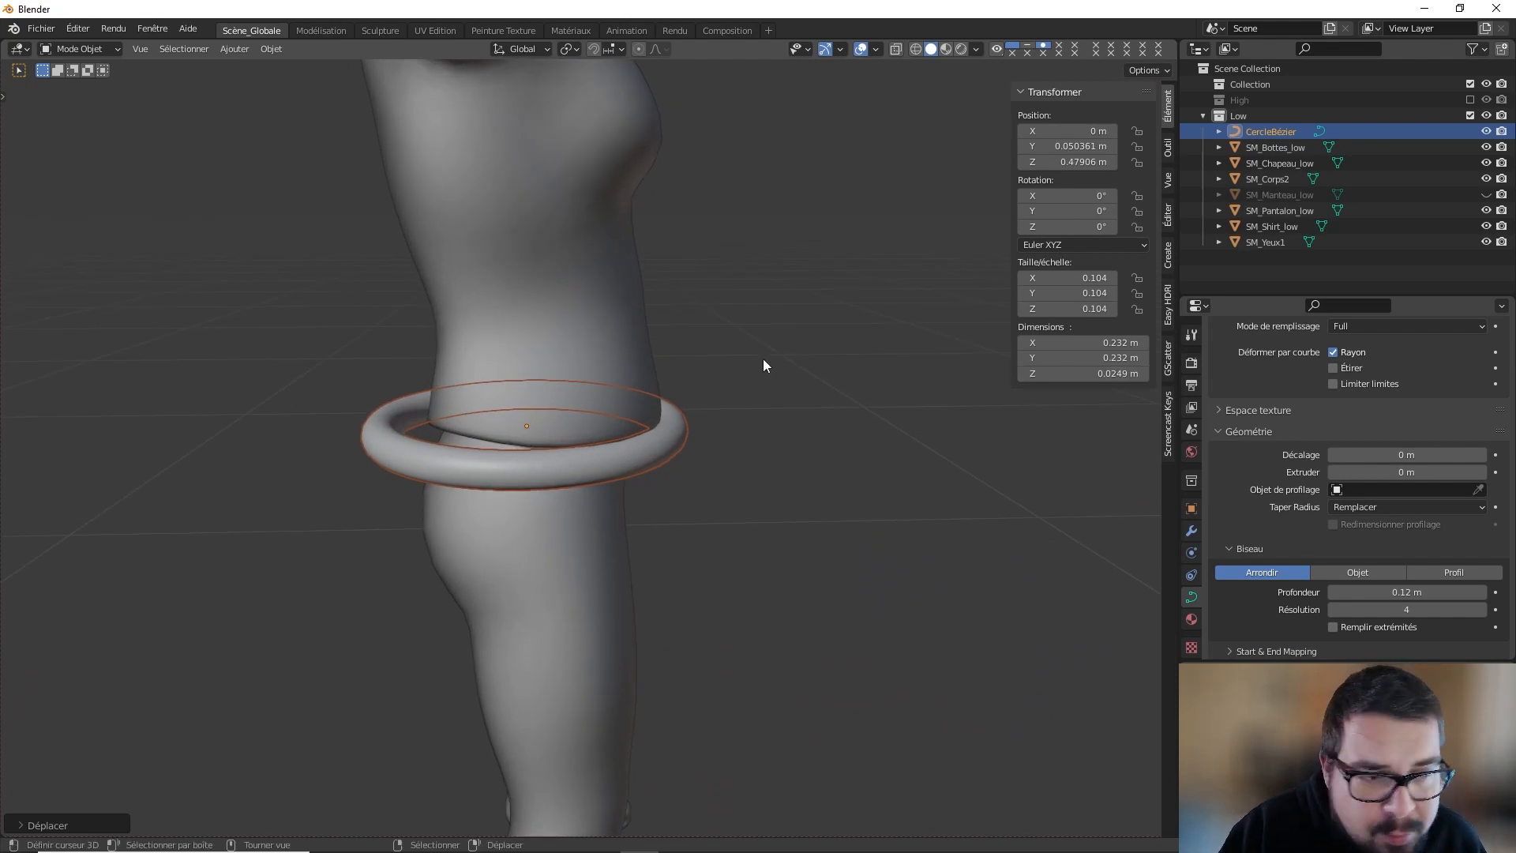
pyautogui.press('Tab')
pyautogui.moveTo(460, 406); pyautogui.dragTo(457, 420, button='middle')
pyautogui.rightClick(390, 436)
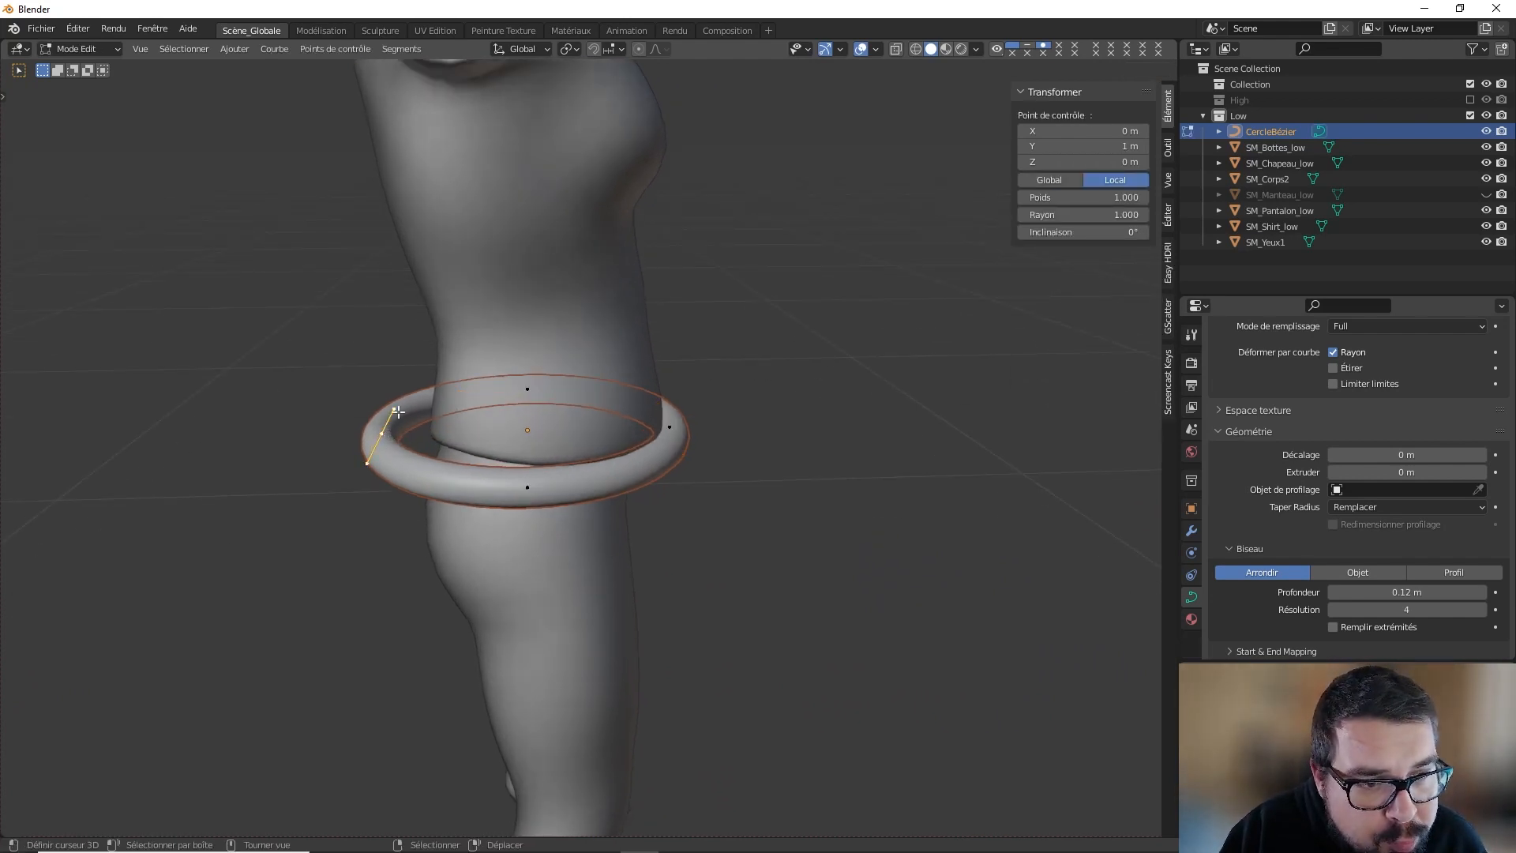
pyautogui.press('g')
pyautogui.press('y')
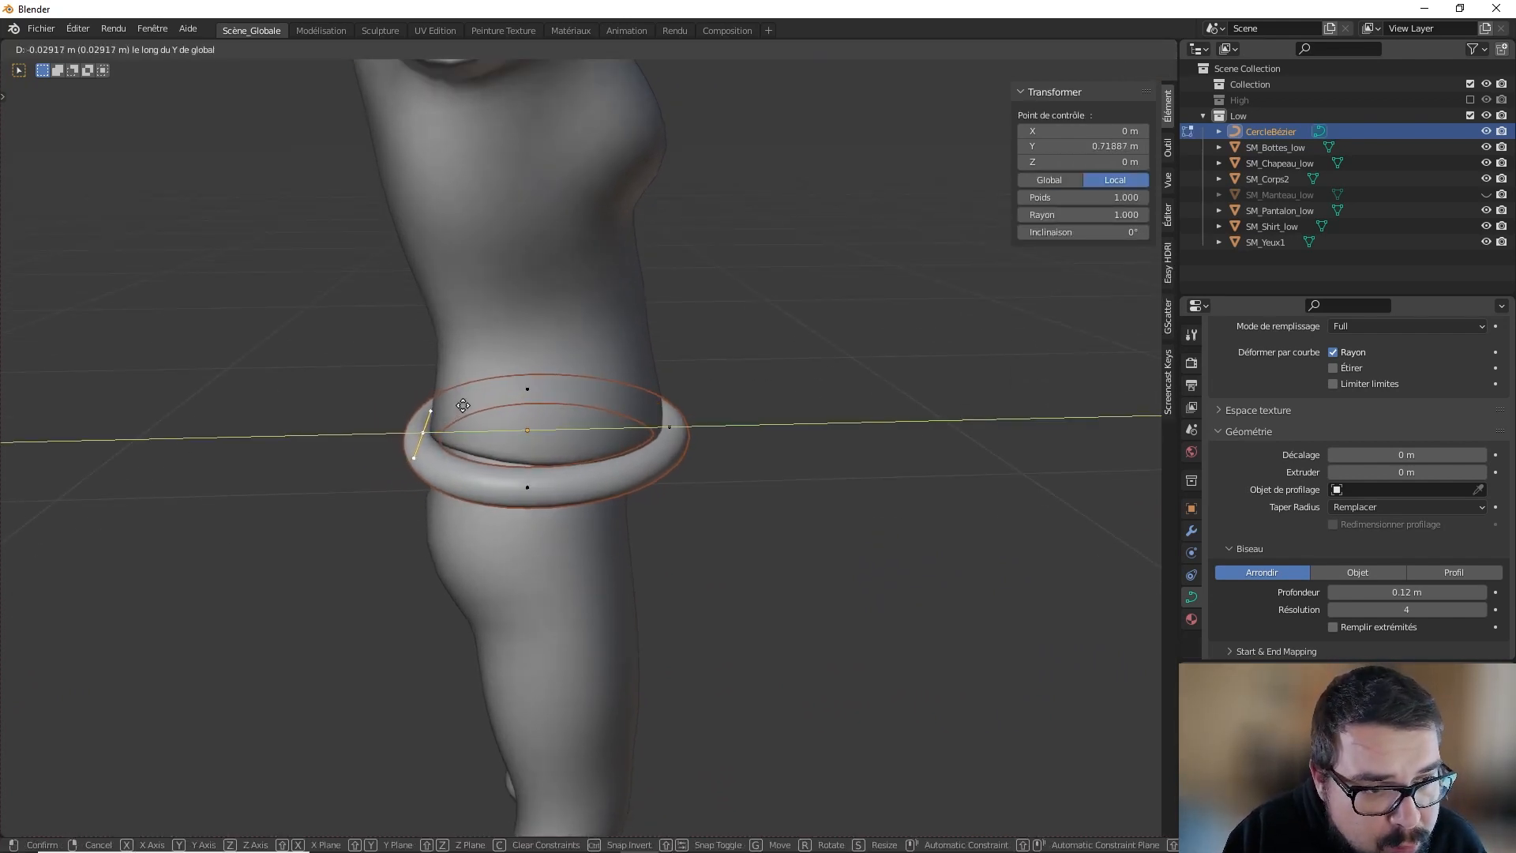
pyautogui.click(463, 405)
# Step: Raise the circle's rear control point along Z to about 0.04 m local
pyautogui.moveTo(616, 411)
pyautogui.mouseDown(button='middle')
pyautogui.moveTo(501, 433)
pyautogui.moveTo(379, 406)
pyautogui.moveTo(311, 365)
pyautogui.moveTo(247, 363)
pyautogui.moveTo(625, 426)
pyautogui.mouseUp(button='middle')
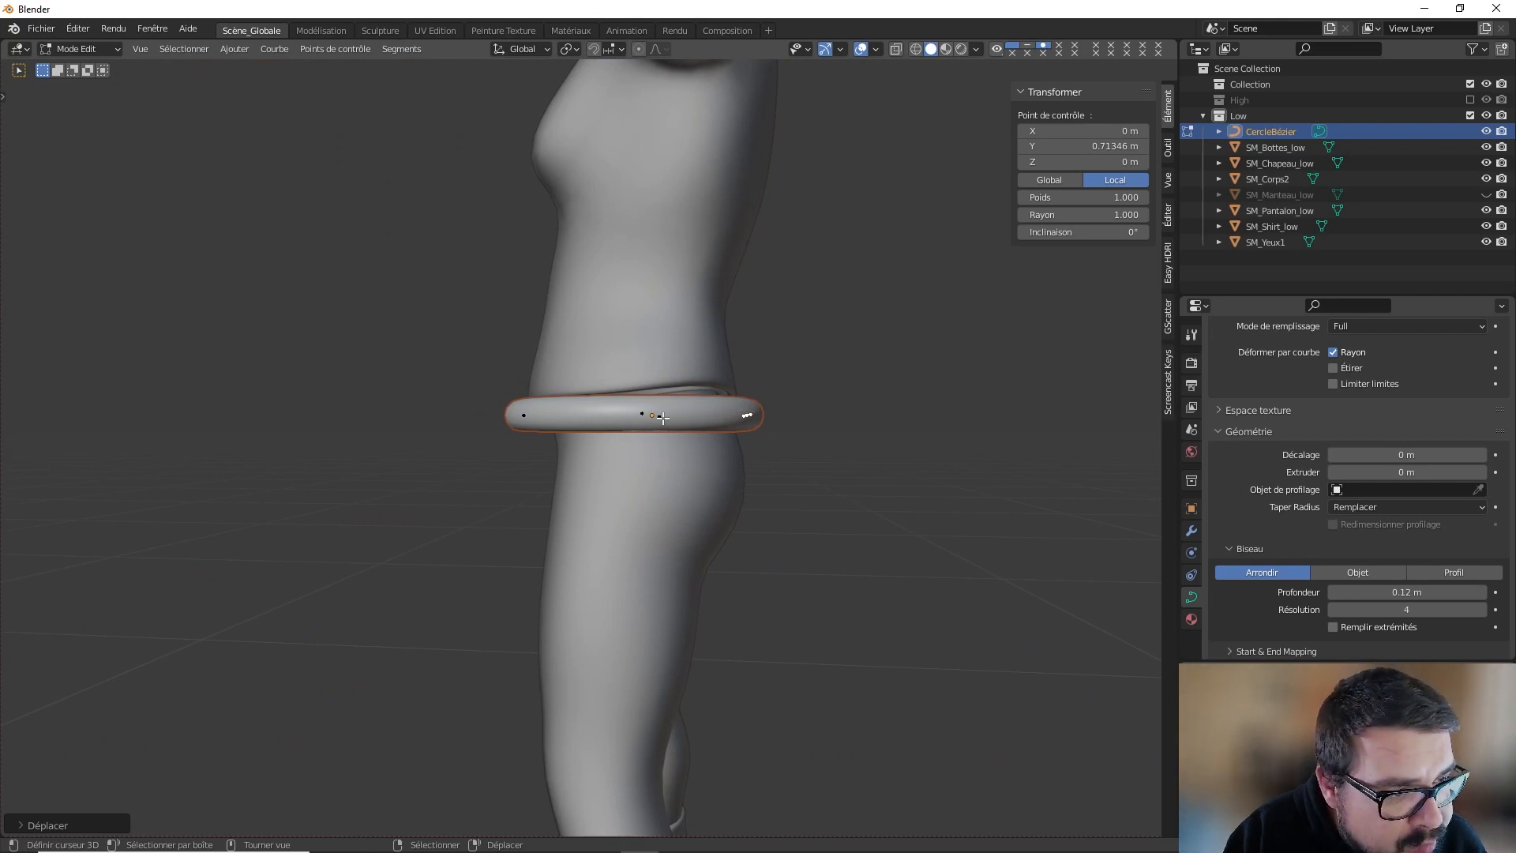
pyautogui.press('g')
pyautogui.press('z')
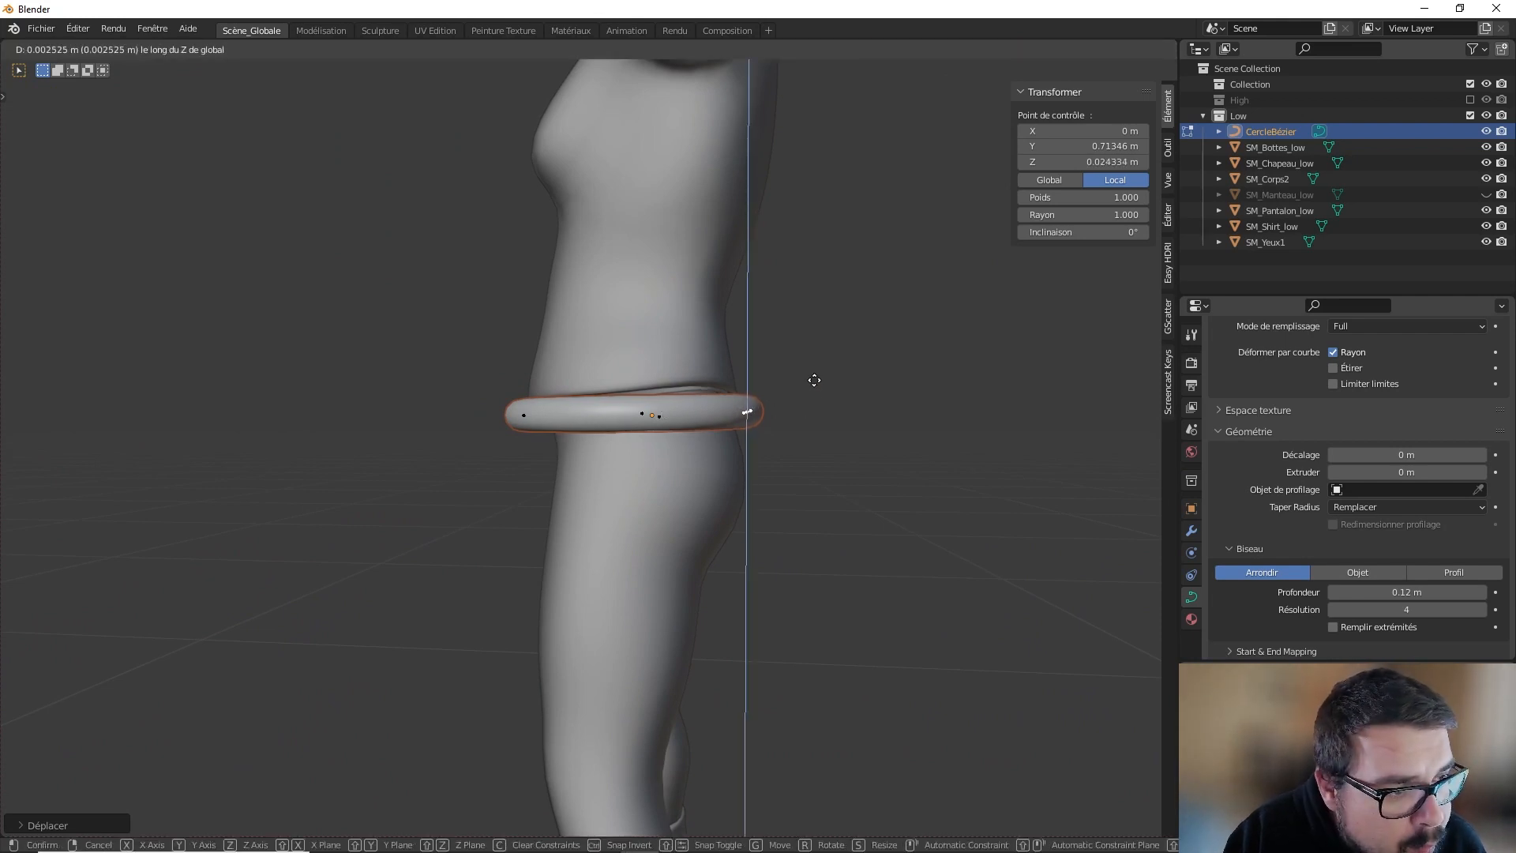
pyautogui.click(800, 370)
# Step: Raise the circle's two opposite side control points slightly along Z and return to Object Mode
pyautogui.moveTo(685, 397); pyautogui.dragTo(620, 455, button='middle')
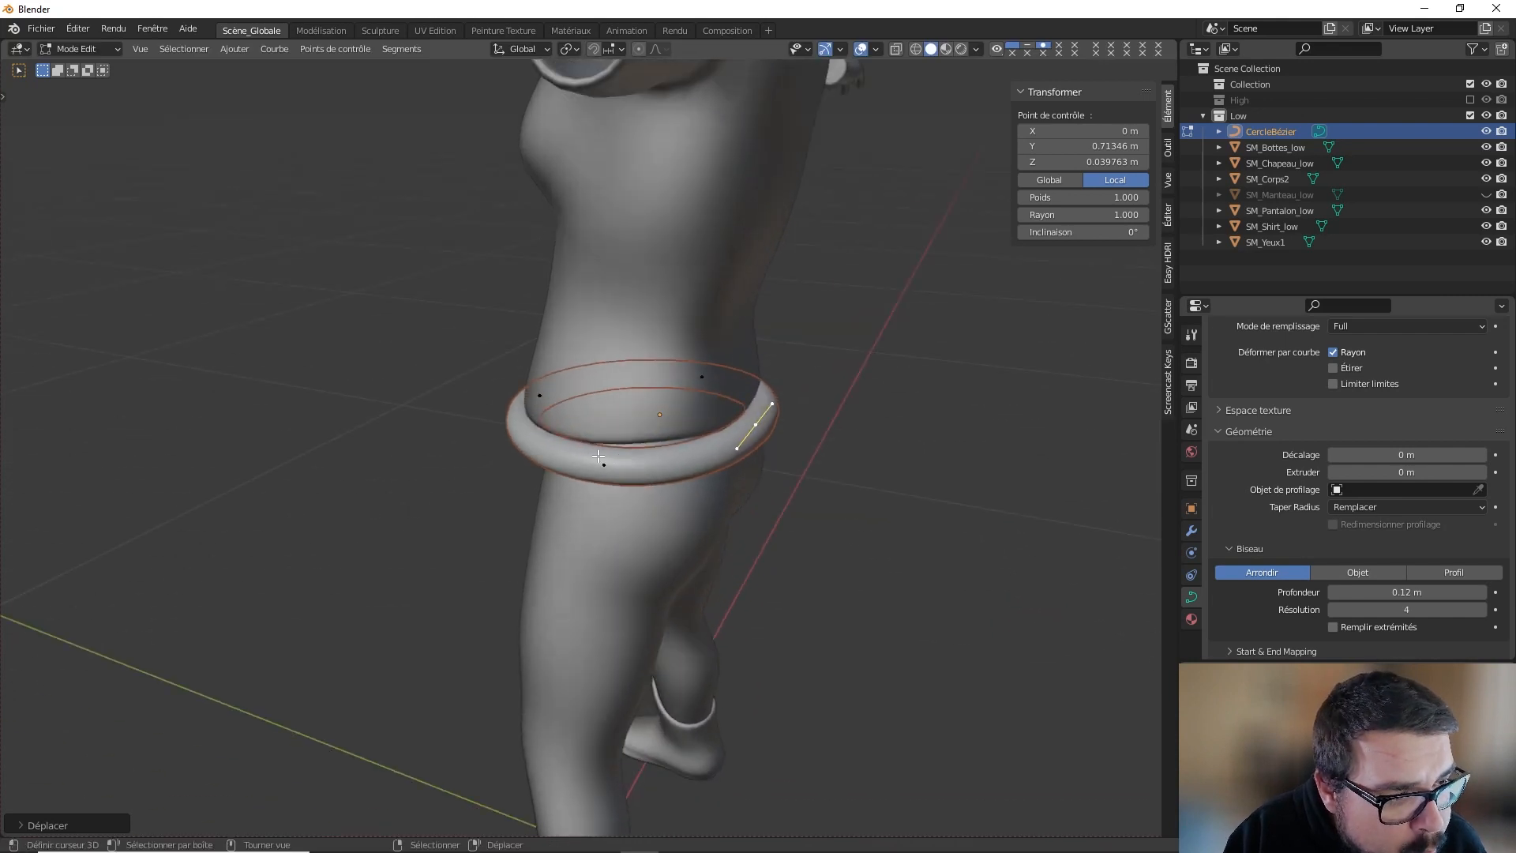
pyautogui.click(605, 464)
pyautogui.keyDown('shift'); pyautogui.click(699, 378); pyautogui.keyUp('shift')
pyautogui.press('g')
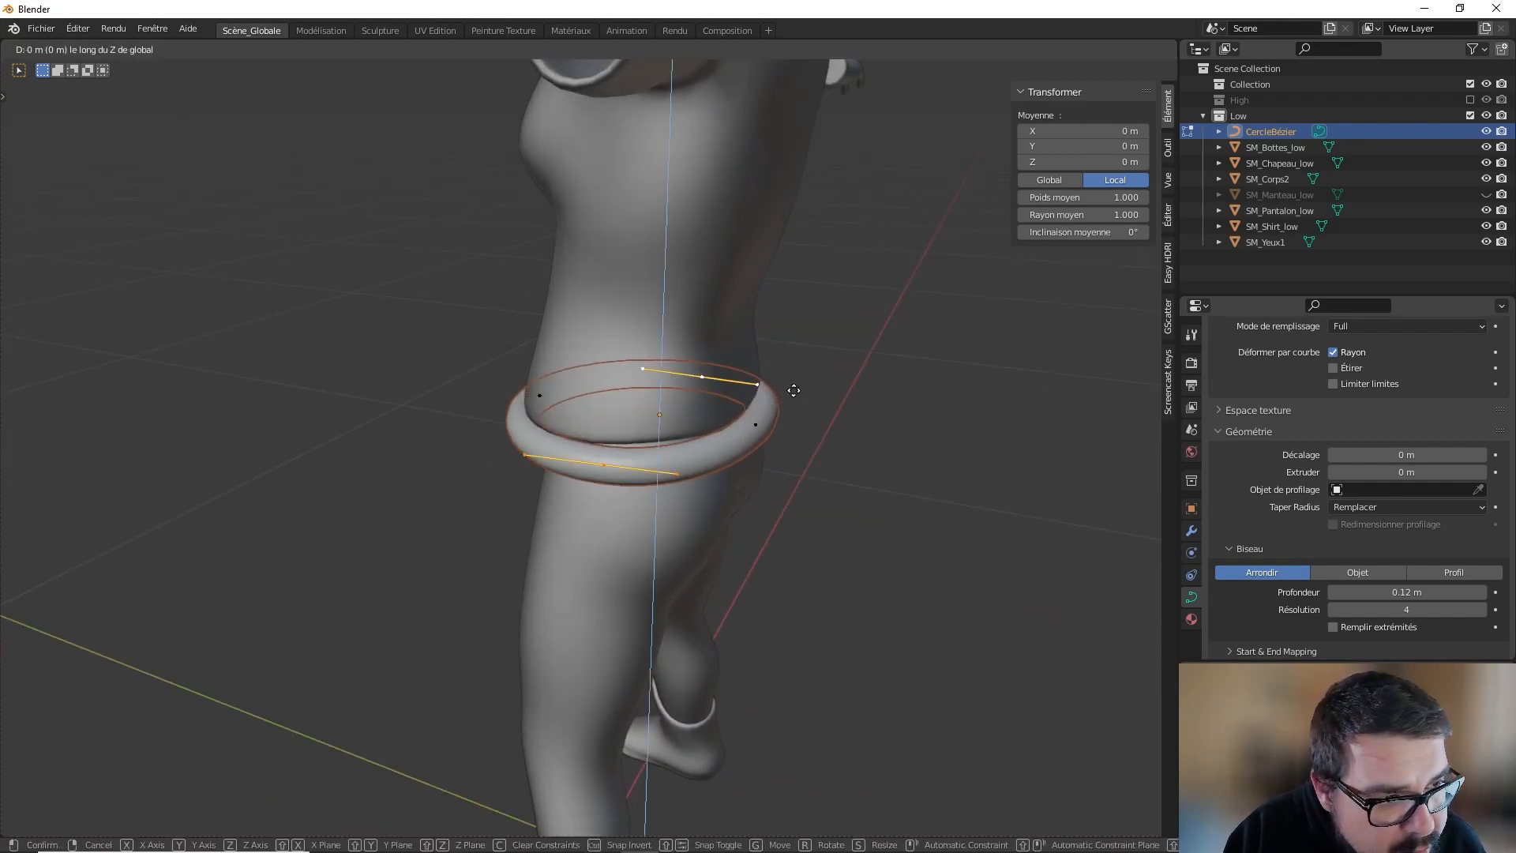
pyautogui.press('z')
pyautogui.click(795, 355)
pyautogui.moveTo(795, 356); pyautogui.dragTo(998, 376, button='middle')
pyautogui.press('Tab')
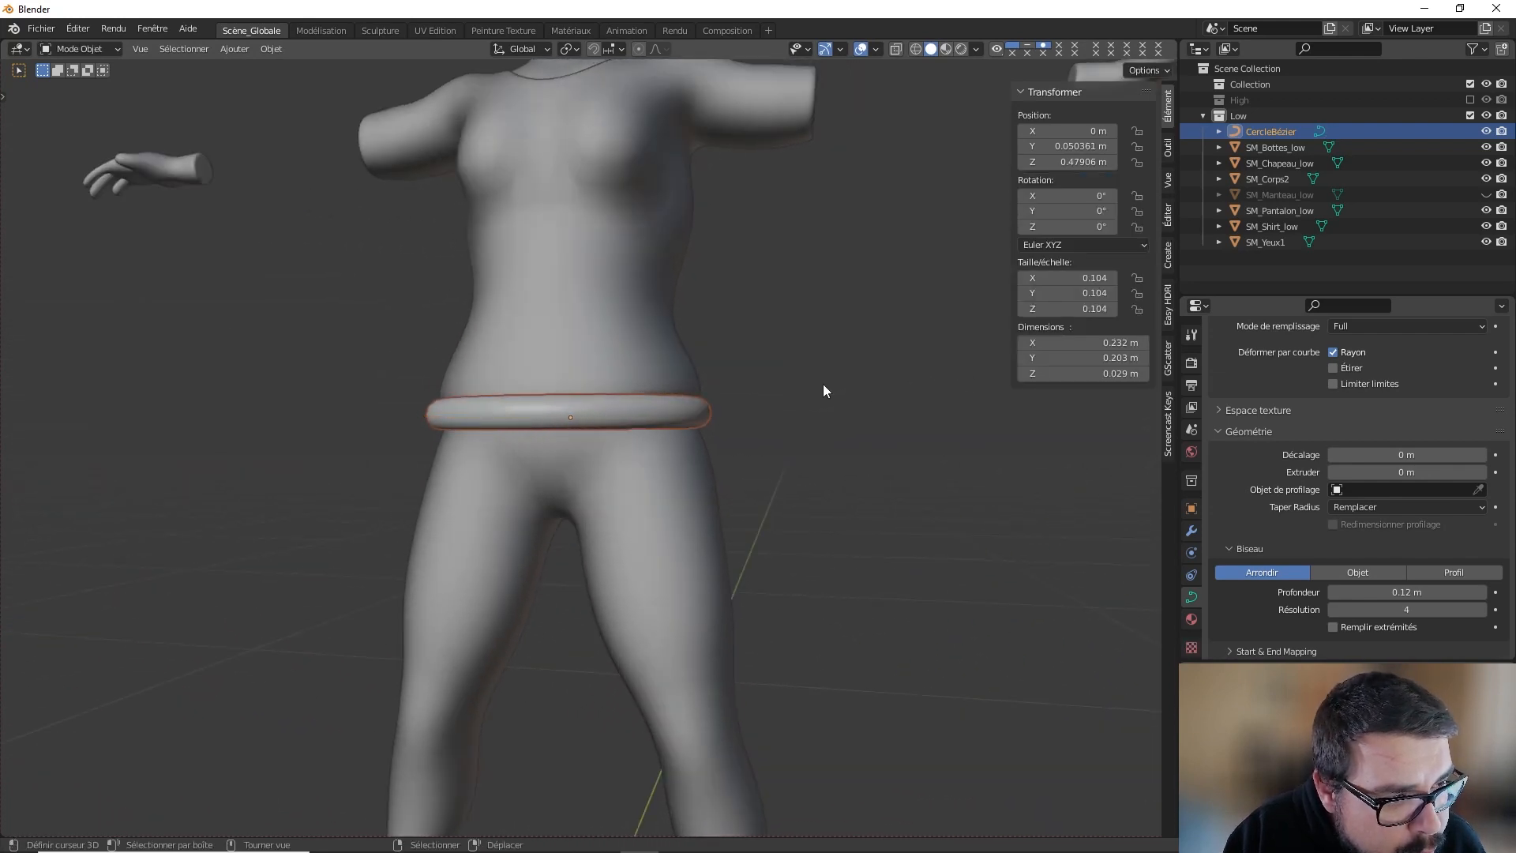
# Step: Set the Bézier circle's bevel depth to 0 m
pyautogui.moveTo(822, 389); pyautogui.dragTo(710, 415, button='middle')
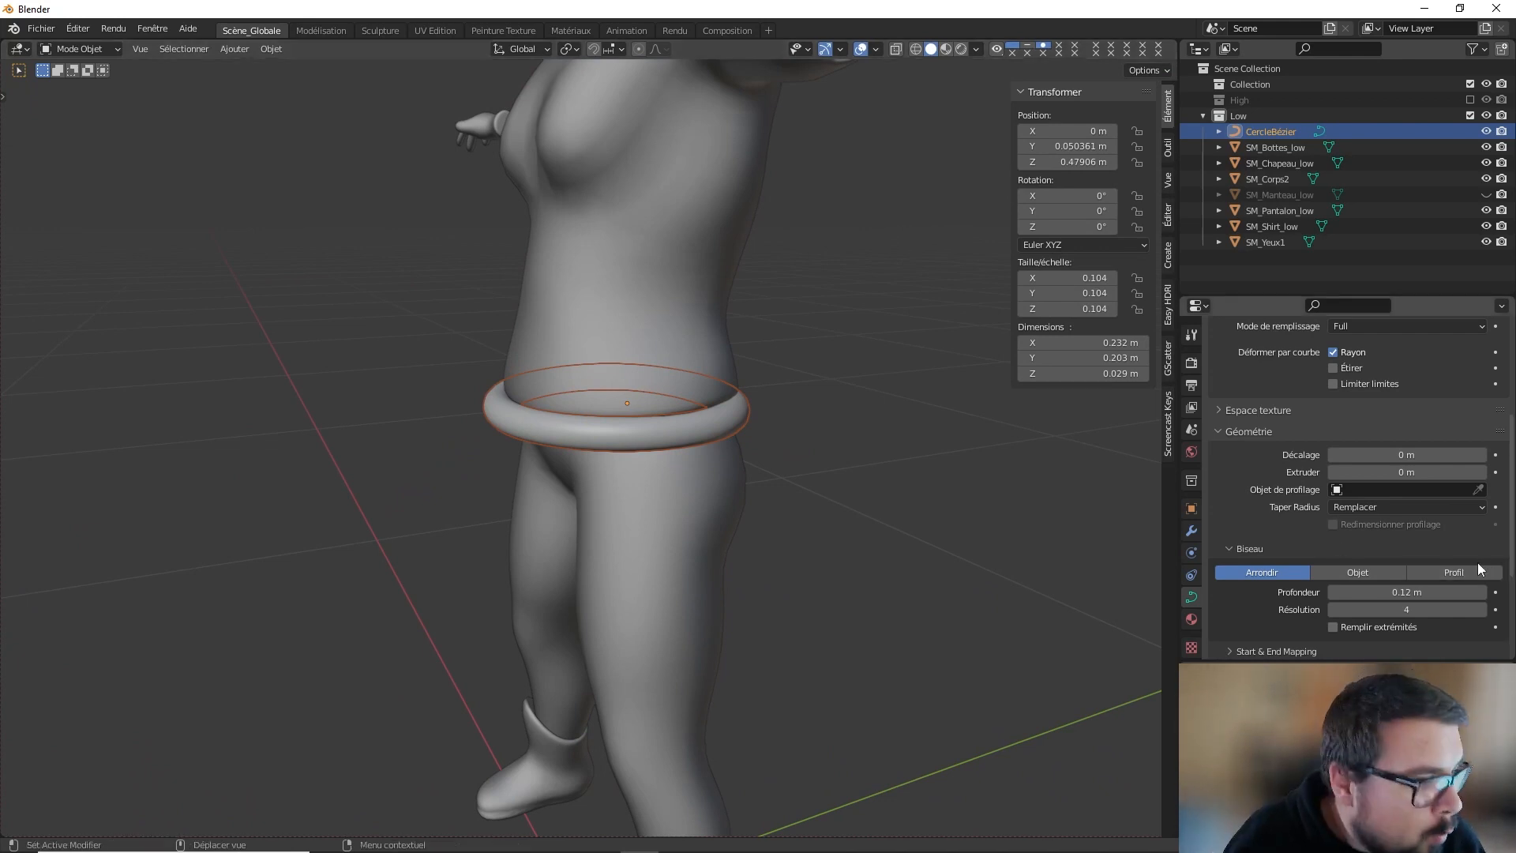
pyautogui.click(1406, 592)
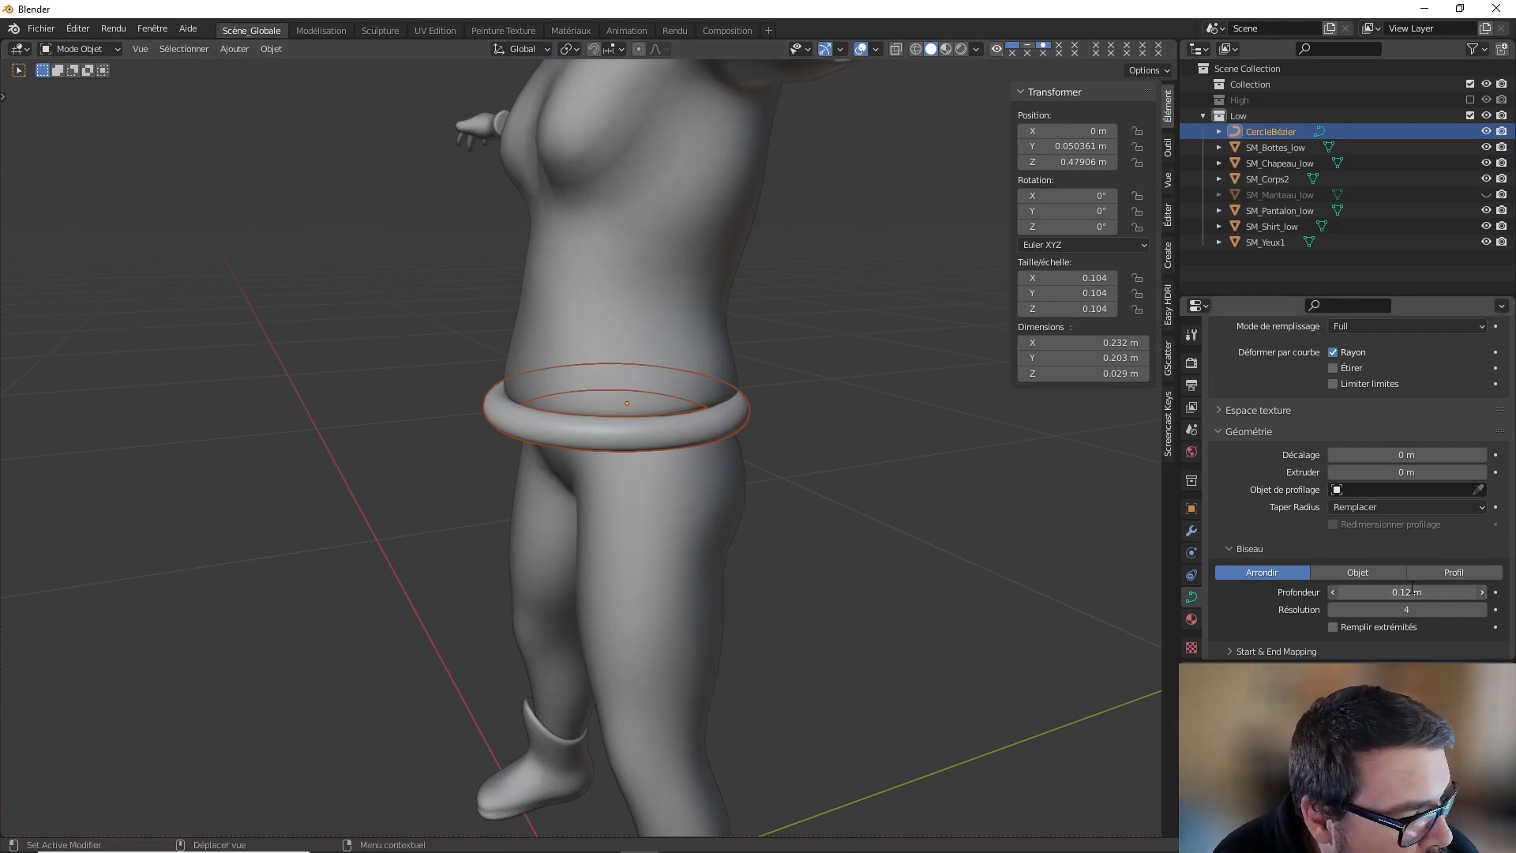
pyautogui.write('0')
pyautogui.press('Return')
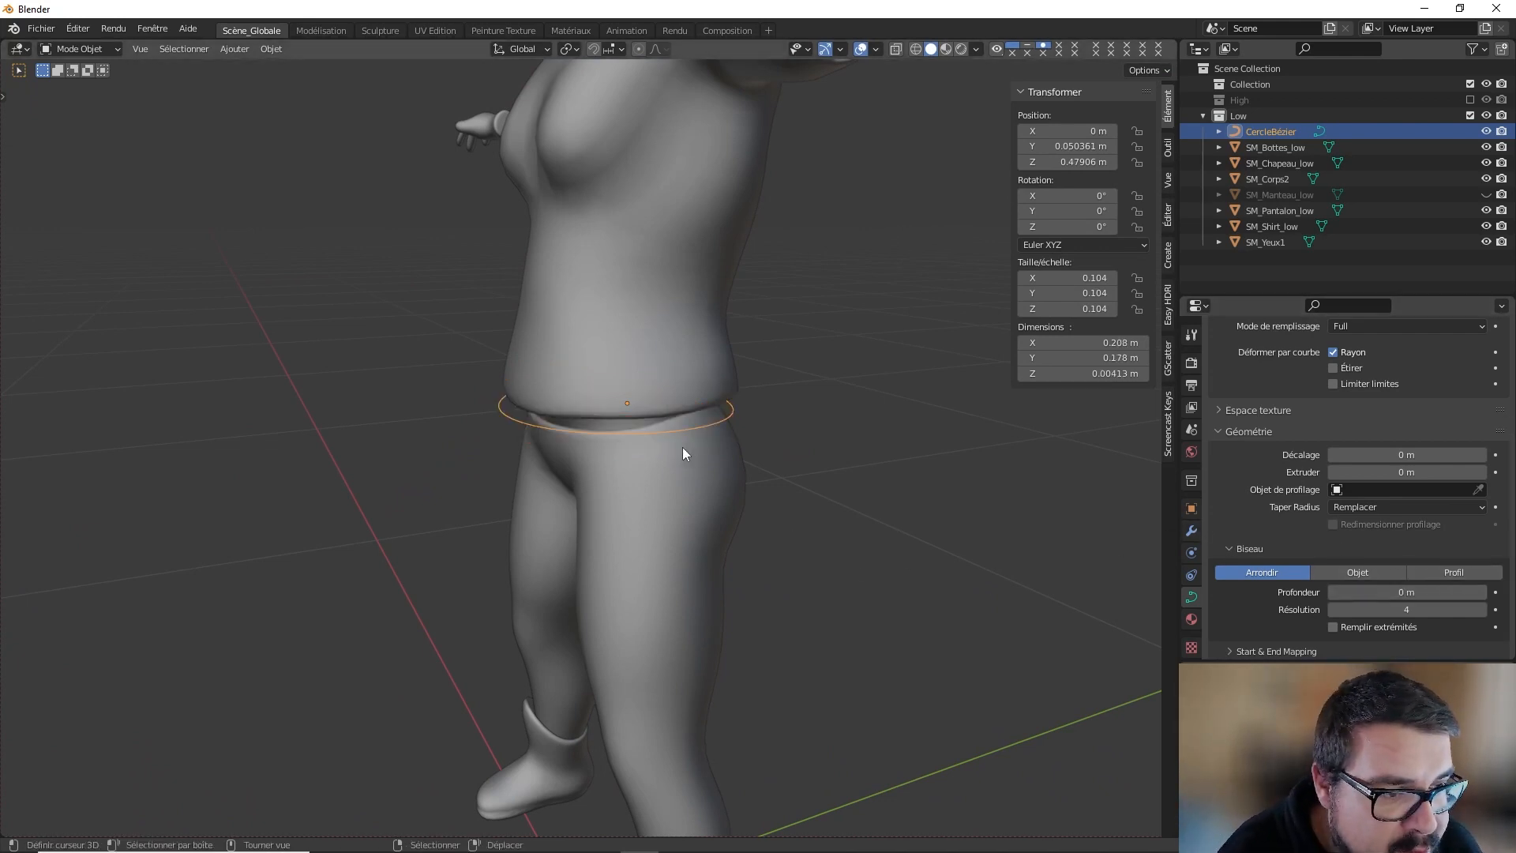
pyautogui.moveTo(682, 424); pyautogui.dragTo(566, 404, button='middle')
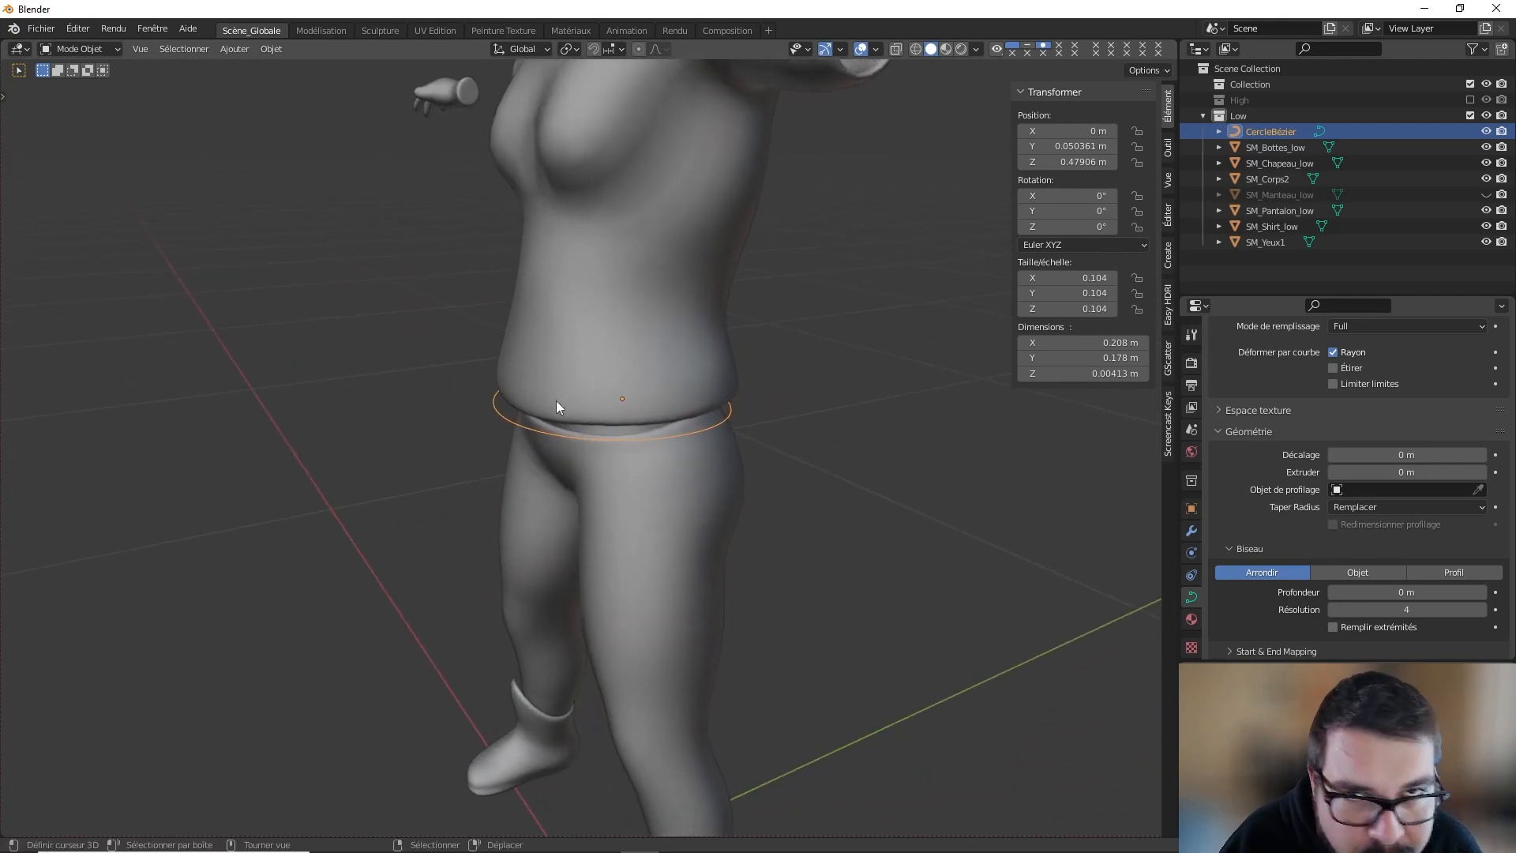
# Step: In Edit Mode, move the circle's front control point inward along Y to about -0.85 m local
pyautogui.press('Tab')
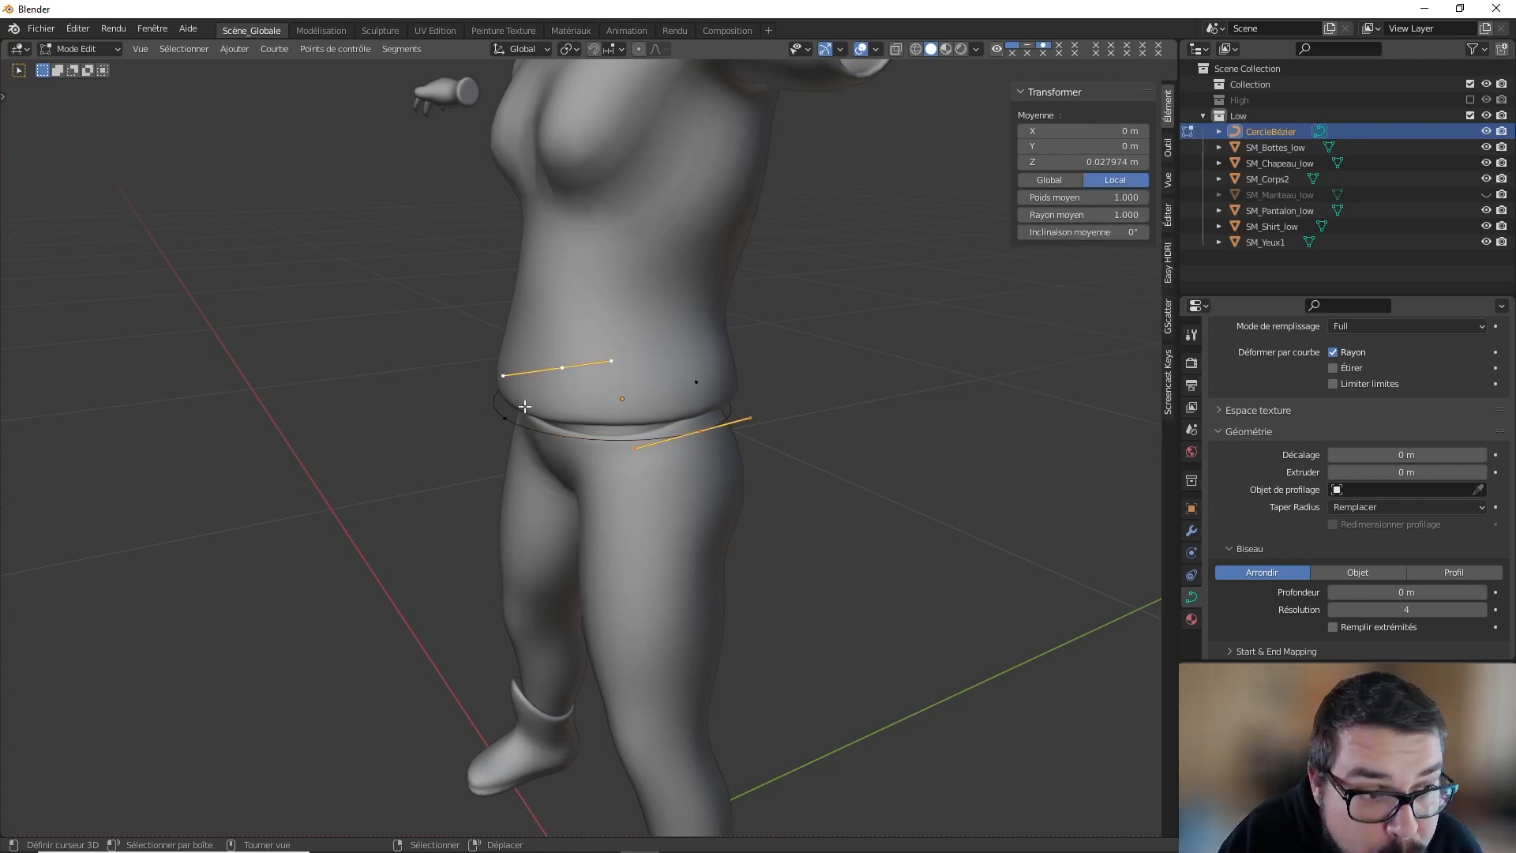
pyautogui.keyDown('shift'); pyautogui.moveTo(525, 408); pyautogui.dragTo(535, 452, button='middle'); pyautogui.keyUp('shift')
pyautogui.scroll(2, 514, 454)
pyautogui.rightClick(476, 464)
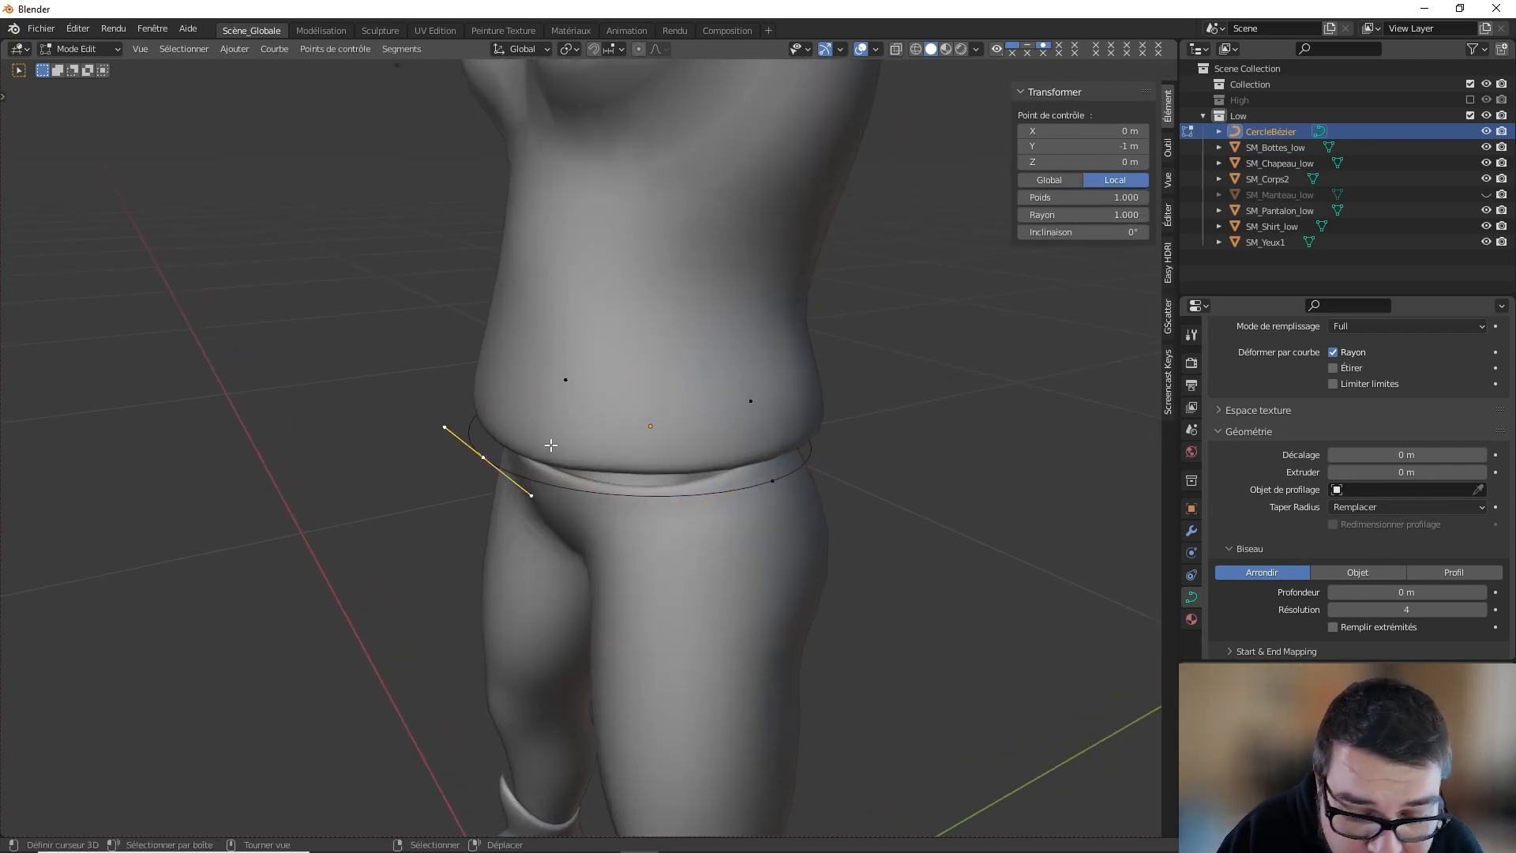
pyautogui.press('g')
pyautogui.press('y')
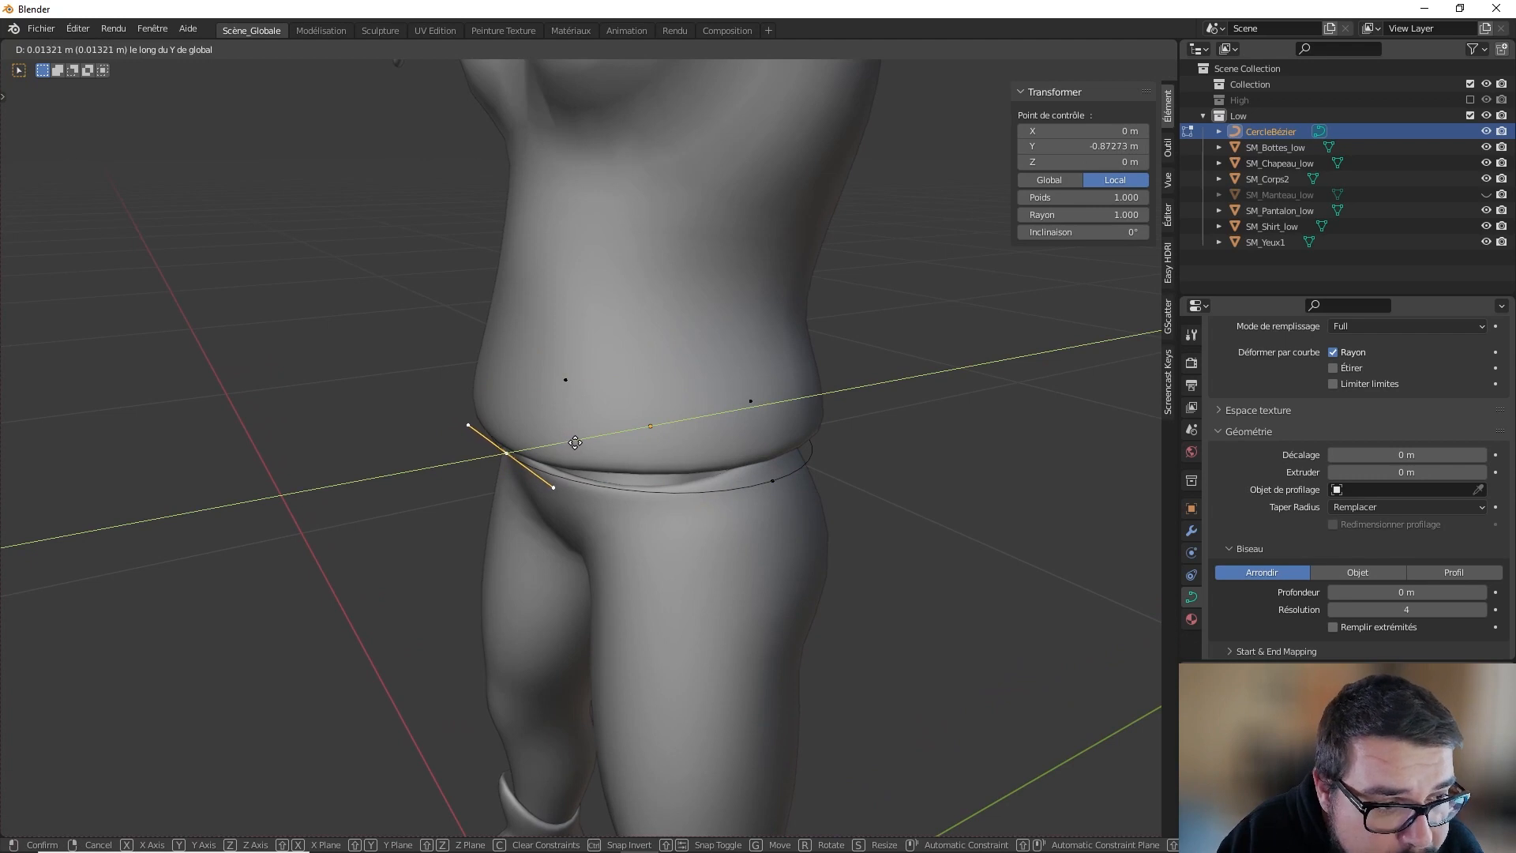
pyautogui.click(575, 442)
pyautogui.moveTo(514, 438); pyautogui.dragTo(563, 412, button='middle')
pyautogui.press('g')
pyautogui.press('y')
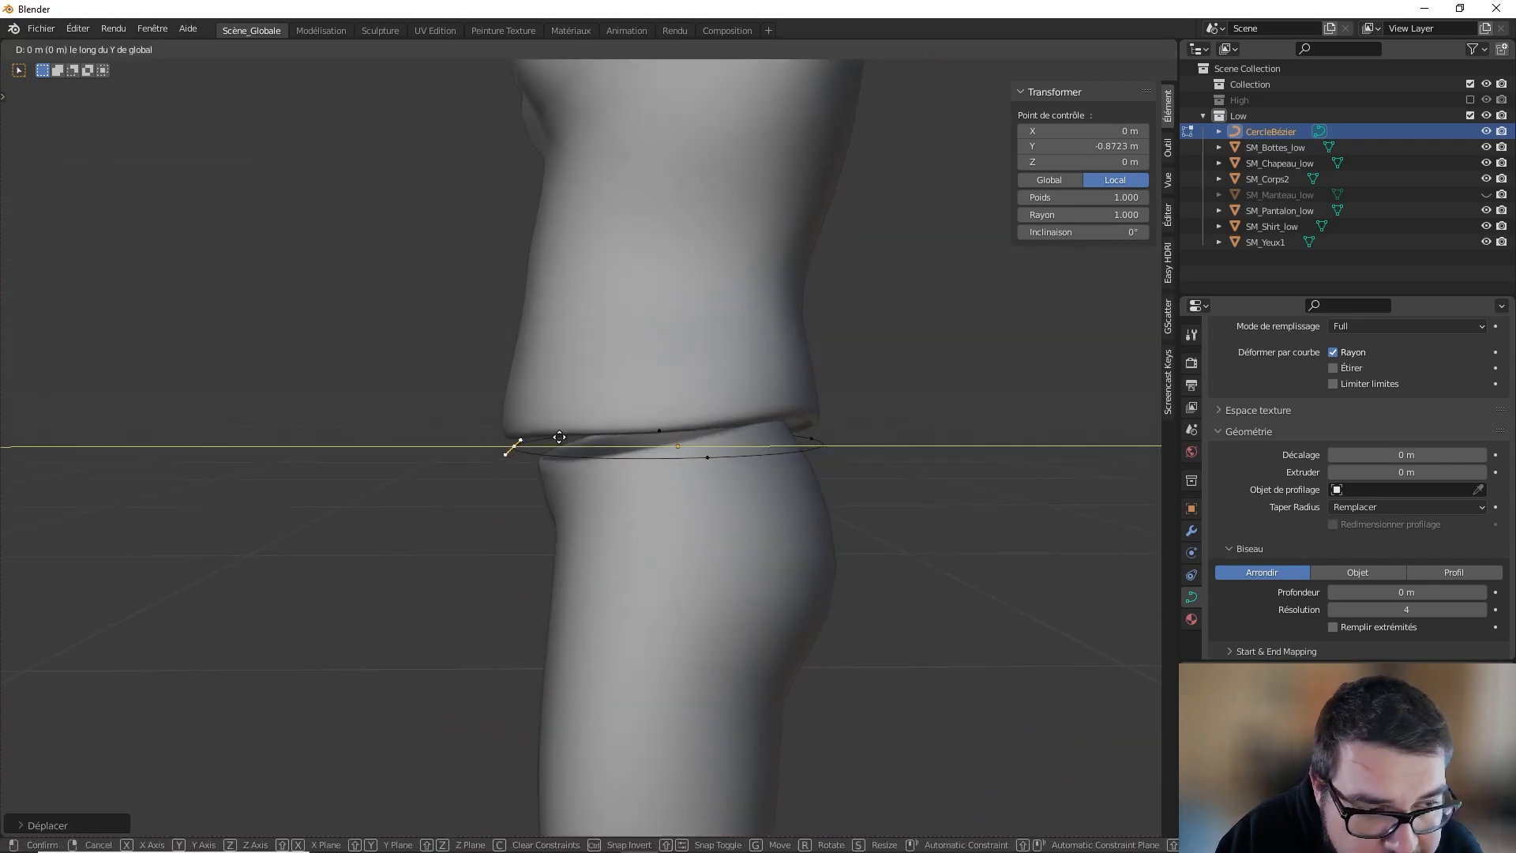
pyautogui.click(610, 444)
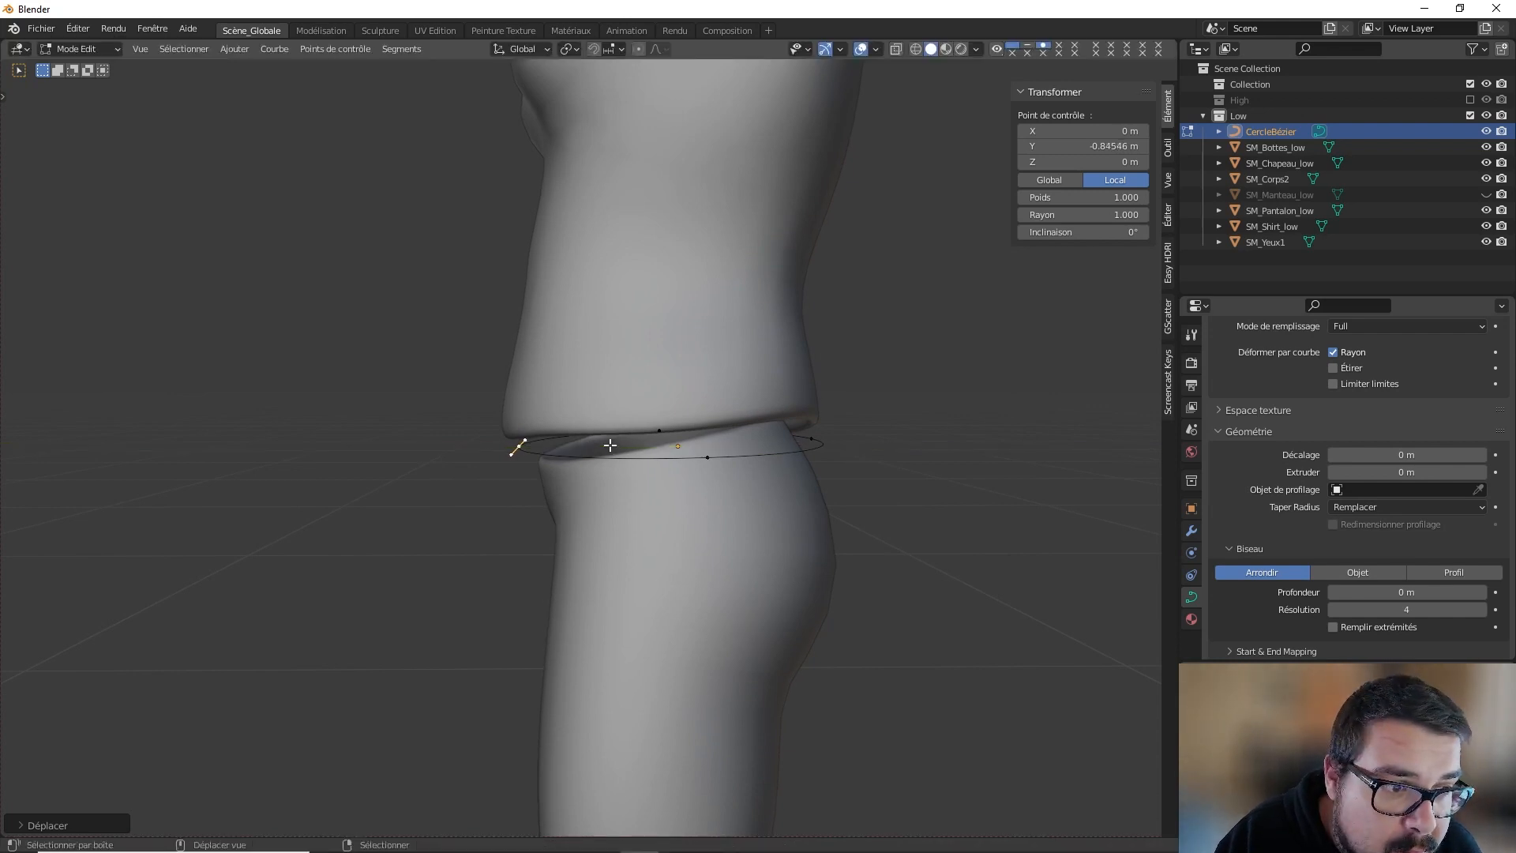
# Step: Scale the circle's two opposite side control points slightly inward along X
pyautogui.click(704, 464)
pyautogui.moveTo(825, 467); pyautogui.dragTo(632, 480, button='middle')
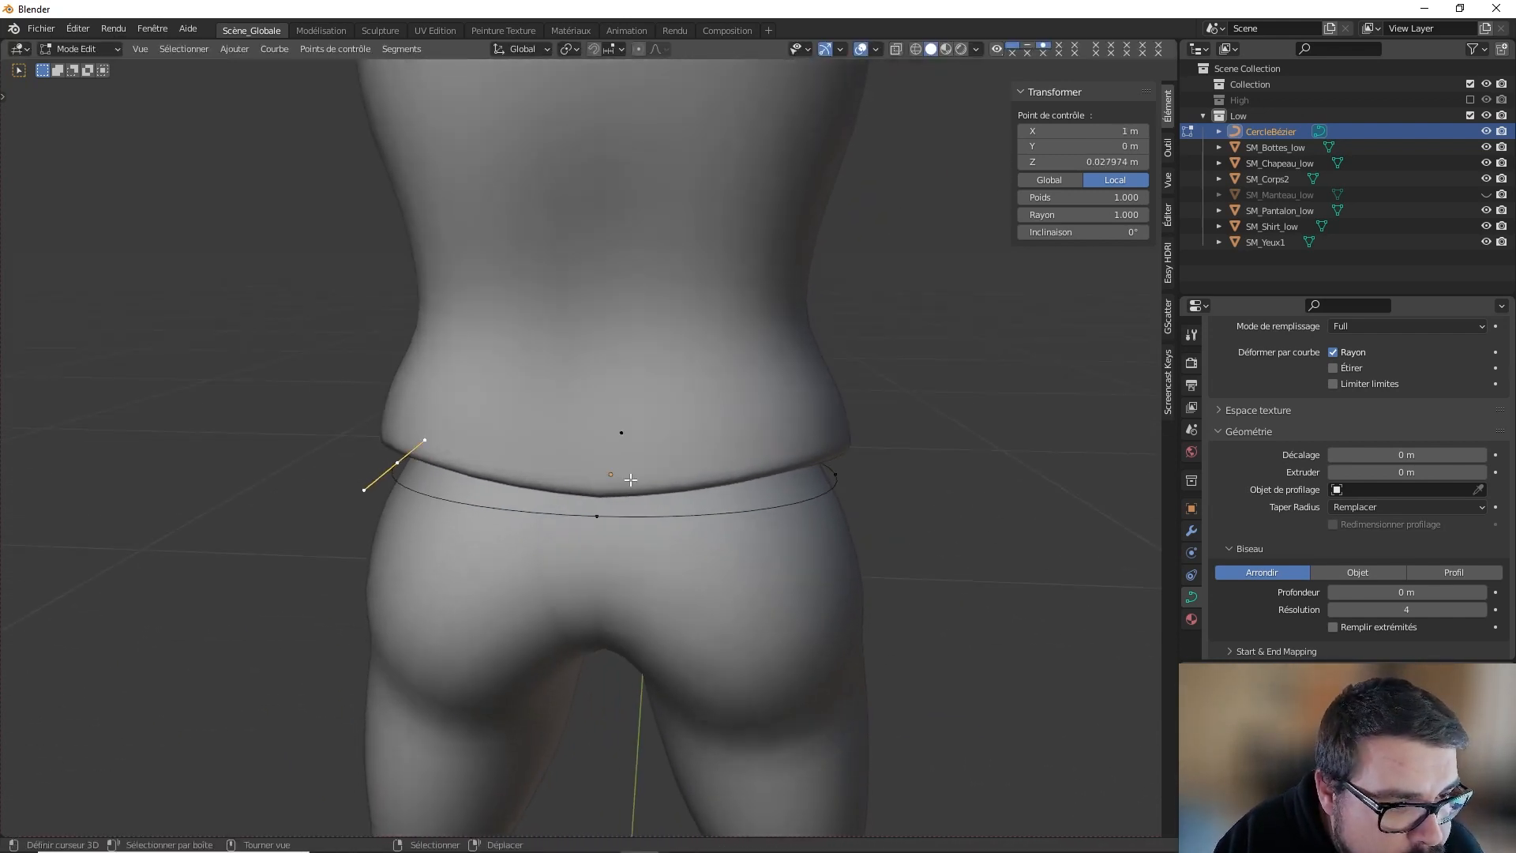
pyautogui.keyDown('shift'); pyautogui.click(916, 478); pyautogui.keyUp('shift')
pyautogui.press('s')
pyautogui.press('x')
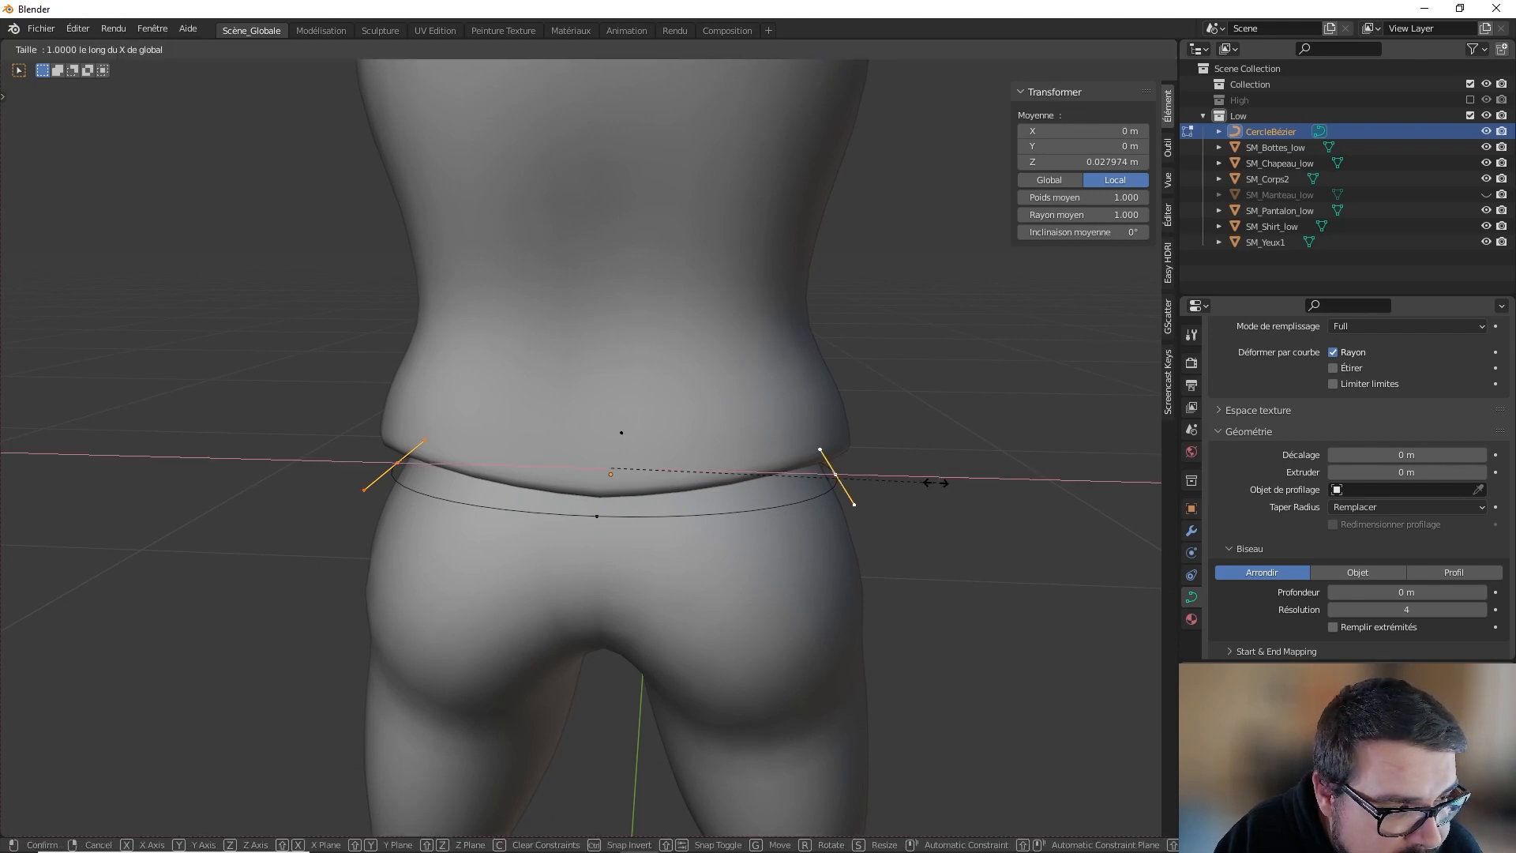
pyautogui.click(889, 481)
# Step: Move the circle's rear control point inward along Y to about 0.60 m local
pyautogui.moveTo(888, 480); pyautogui.dragTo(642, 481, button='middle')
pyautogui.click(369, 479)
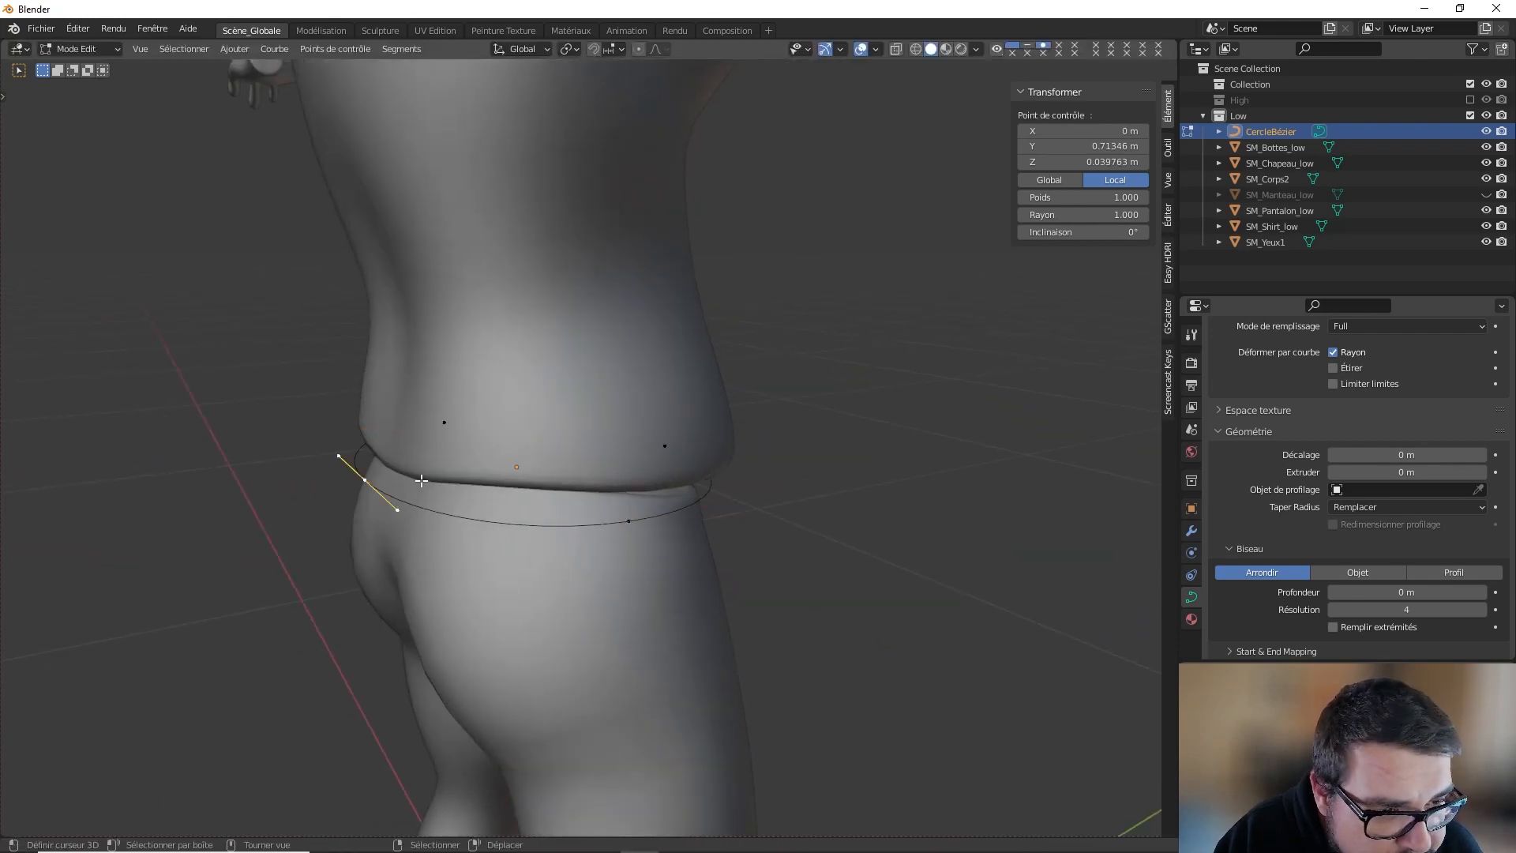
pyautogui.press('g')
pyautogui.press('y')
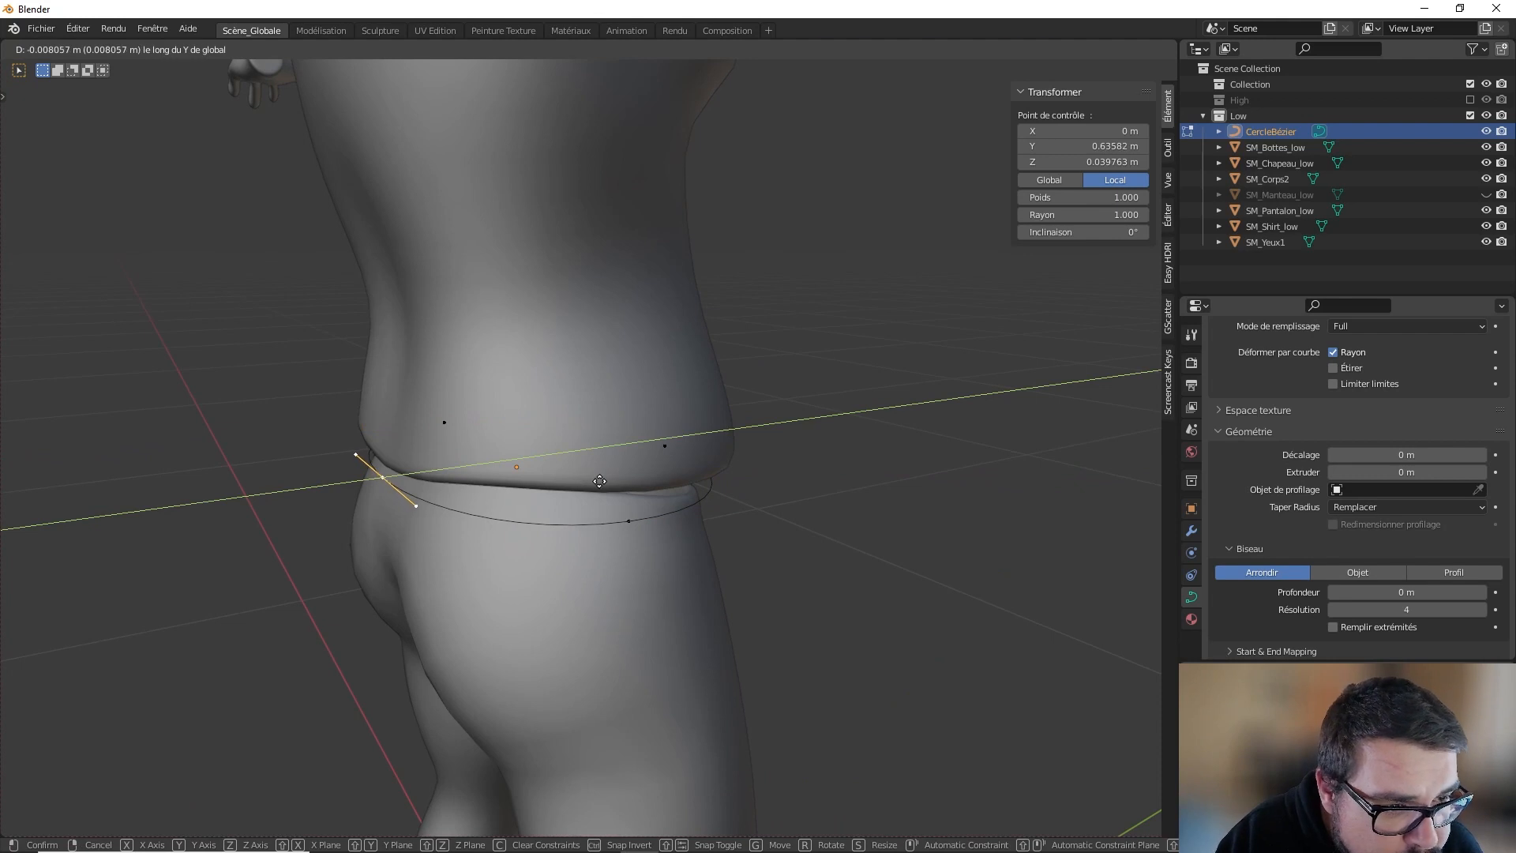
pyautogui.click(487, 478)
pyautogui.moveTo(486, 478); pyautogui.dragTo(515, 449, button='middle')
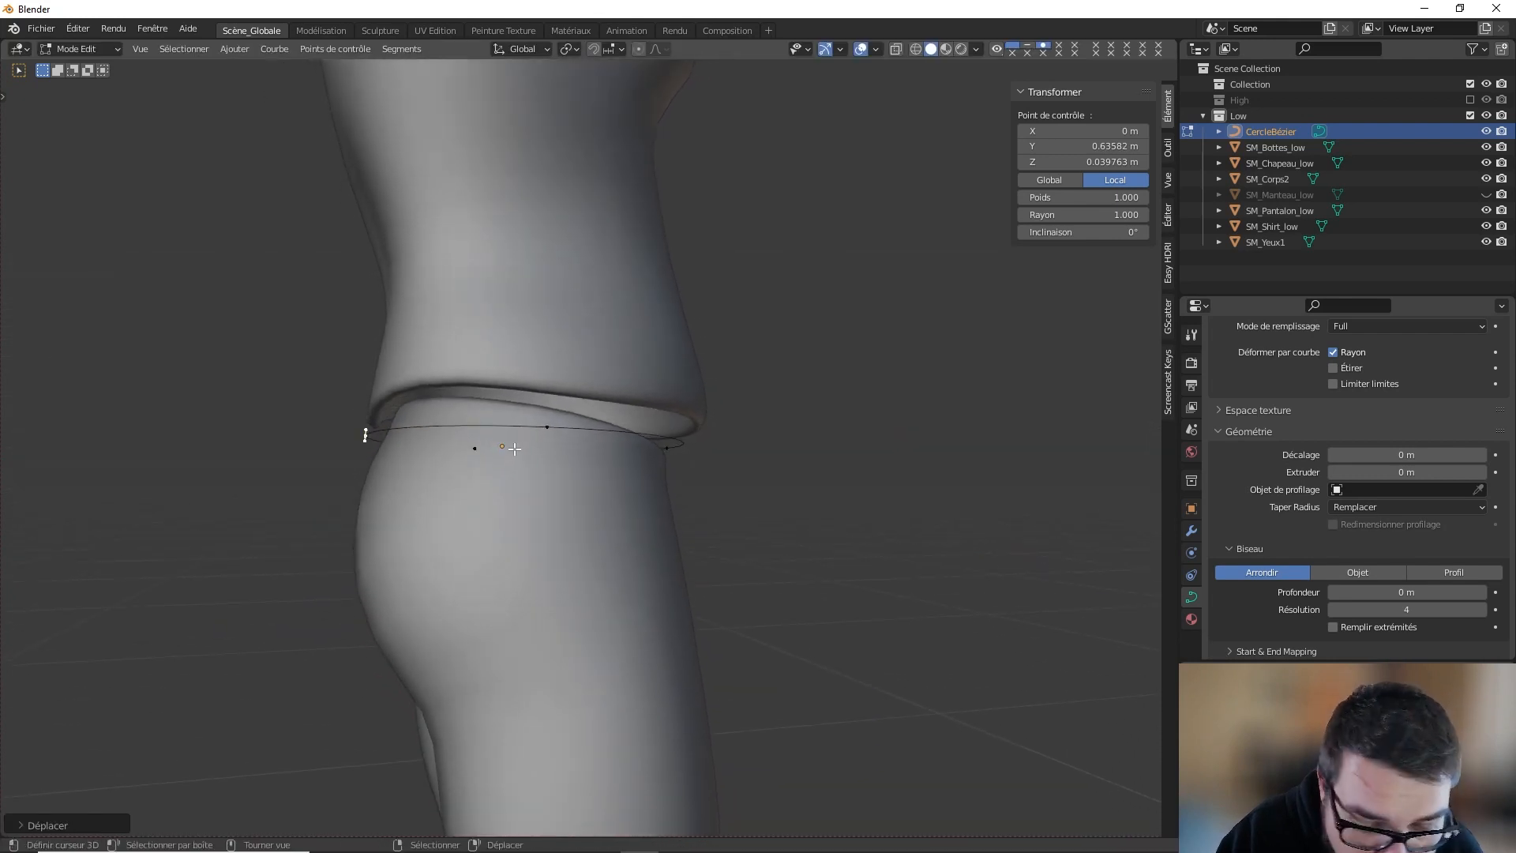
pyautogui.press('g')
pyautogui.press('y')
pyautogui.click(603, 458)
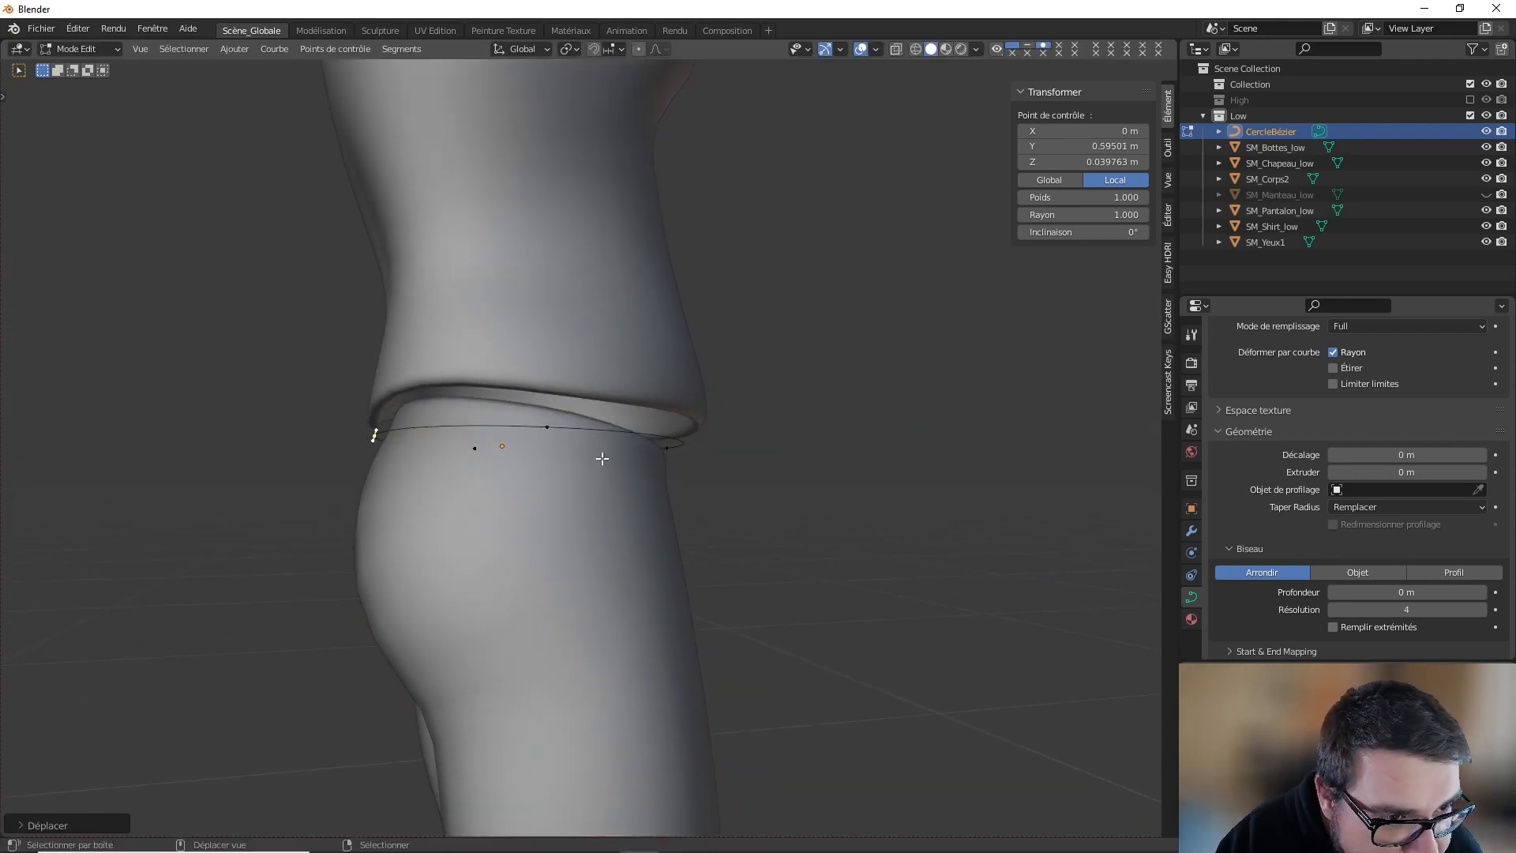
# Step: Bring the circle's front control point closer to the belly along Y, to about -0.79 m local
pyautogui.moveTo(603, 458); pyautogui.dragTo(586, 430, button='middle')
pyautogui.click(672, 444)
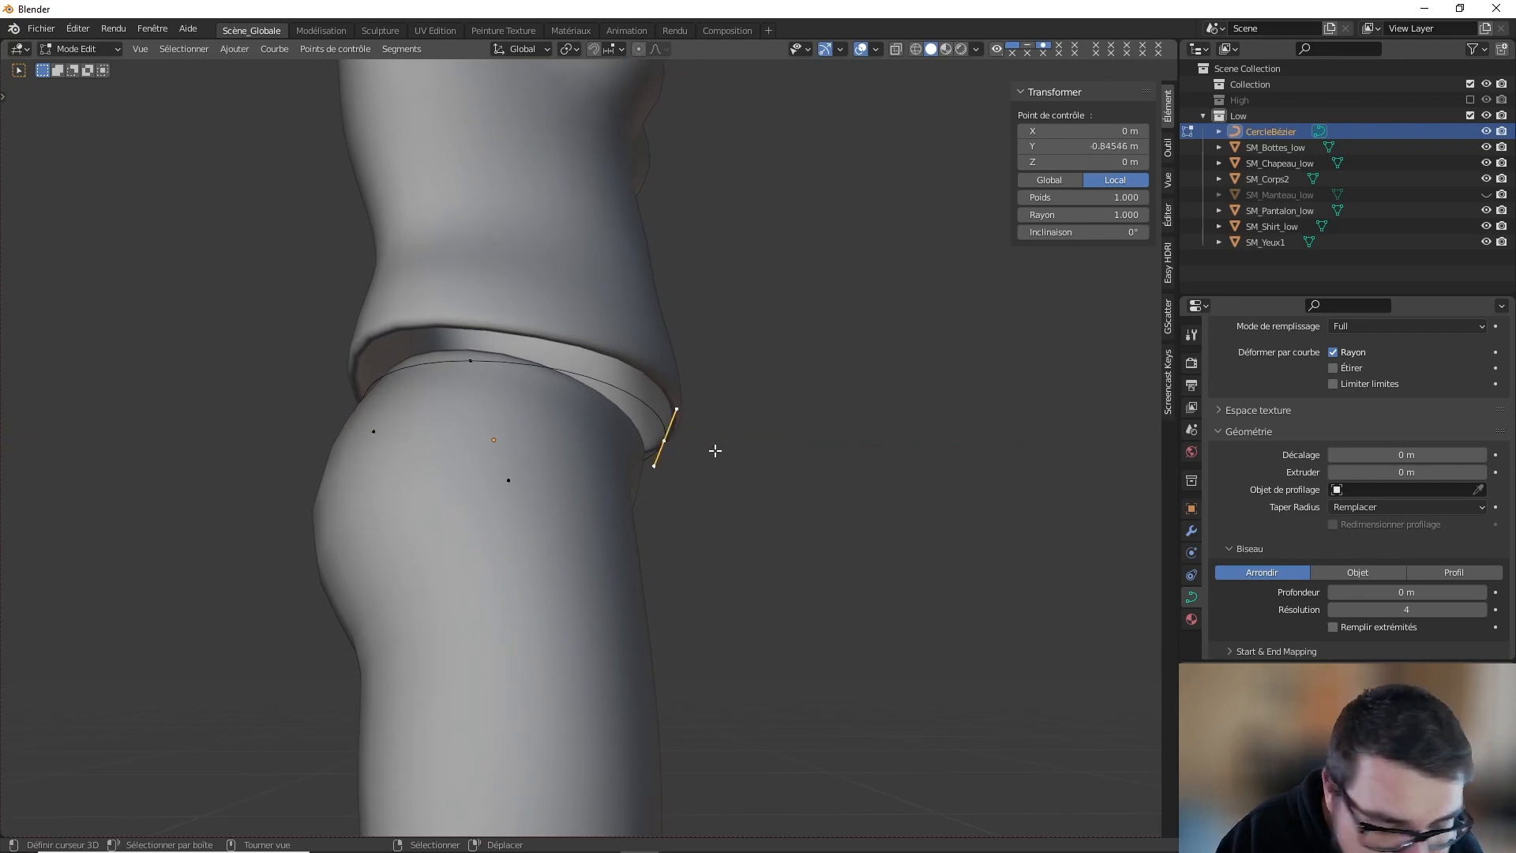
pyautogui.press('g')
pyautogui.press('y')
pyautogui.click(609, 456)
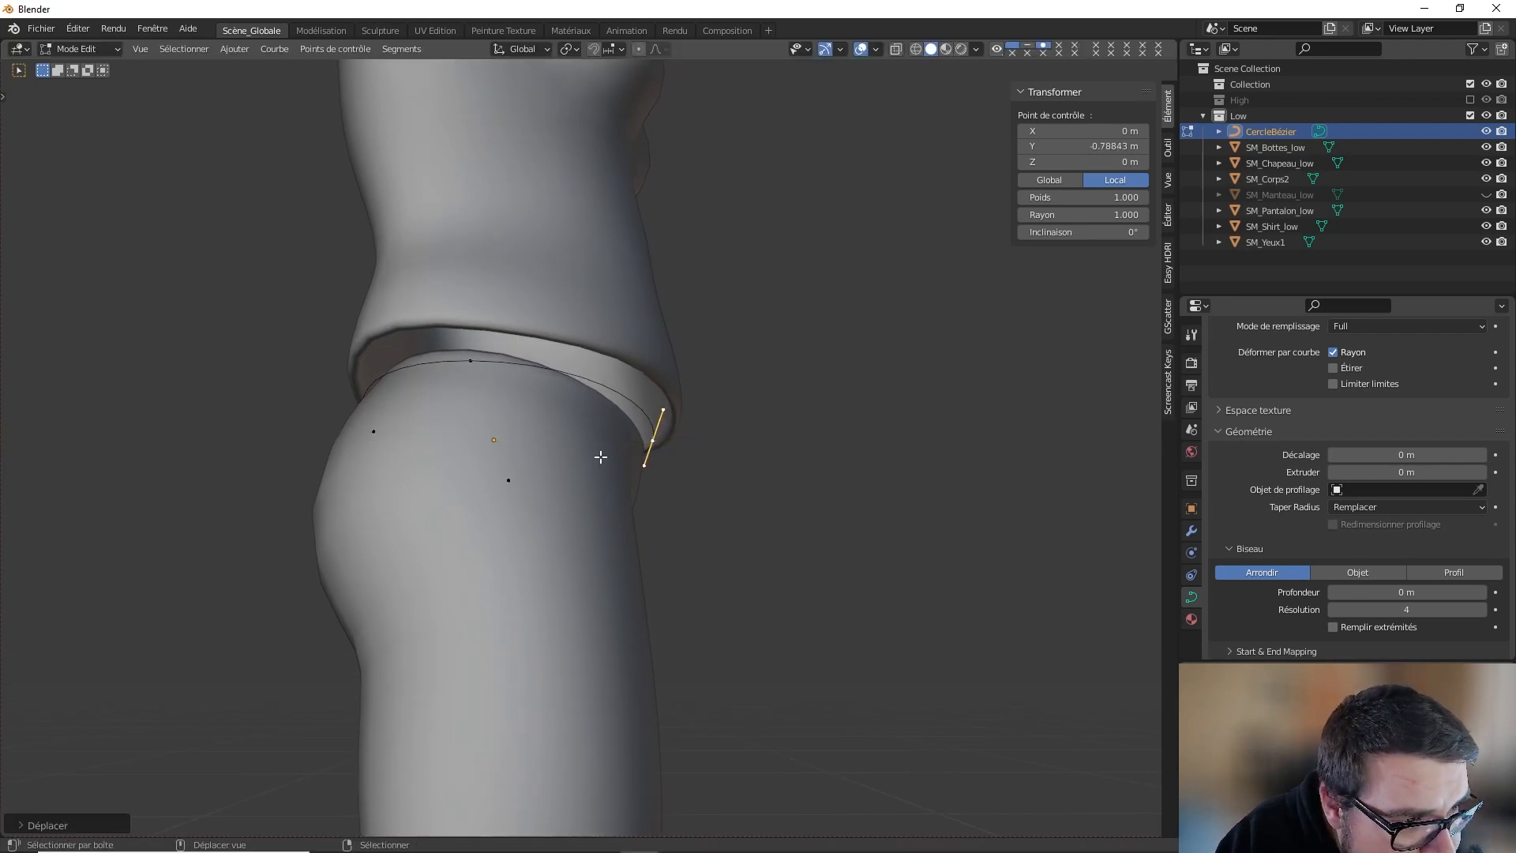
# Step: Return to Object Mode and convert the Bézier circle to a mesh
pyautogui.moveTo(616, 450); pyautogui.dragTo(472, 466, button='middle')
pyautogui.press('Tab')
pyautogui.hotkey('alt', 'c')
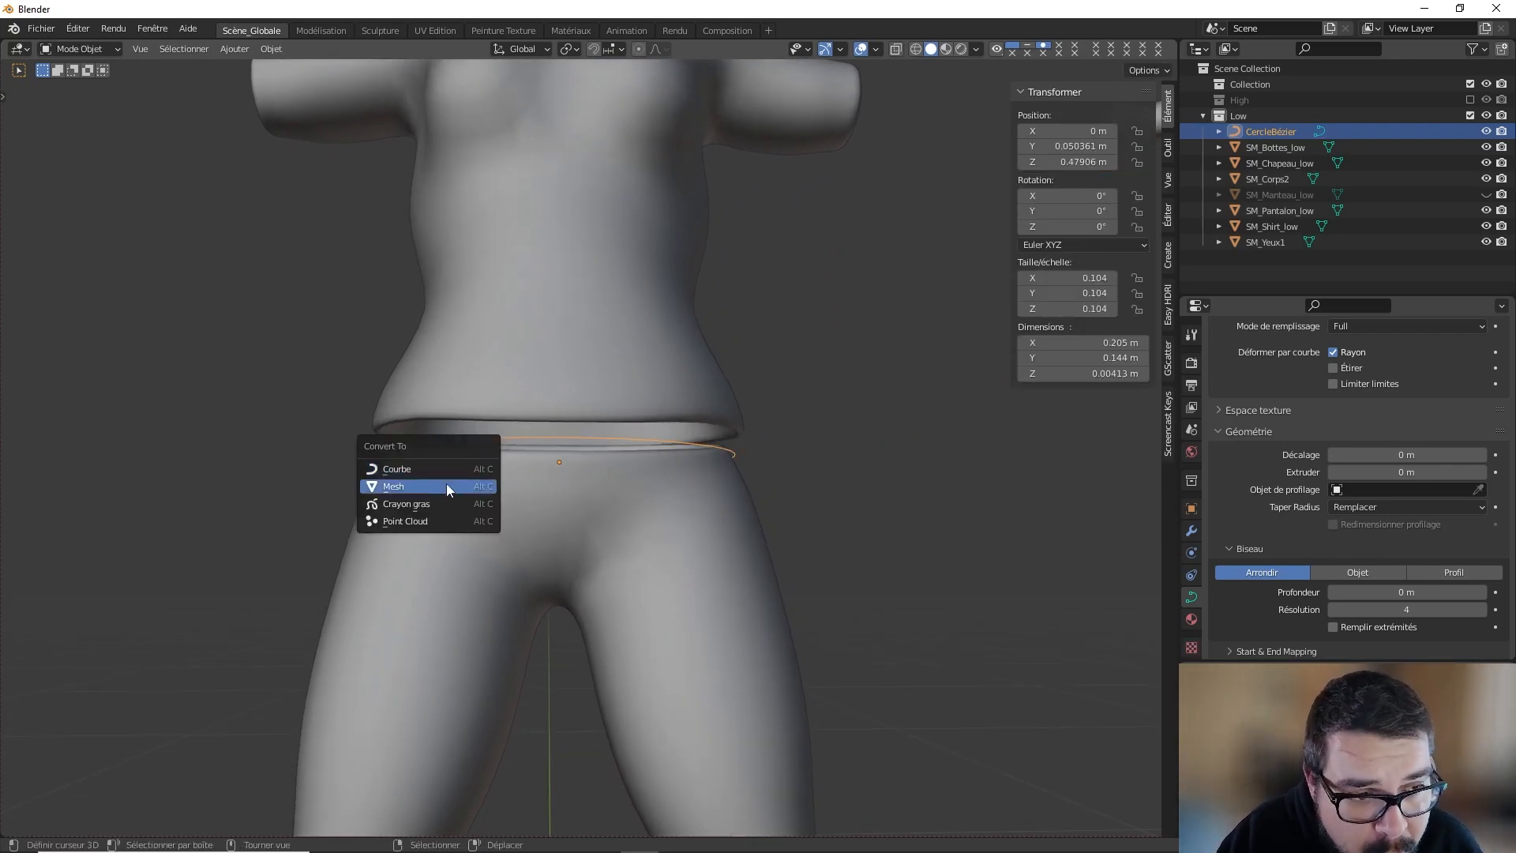
pyautogui.click(265, 49)
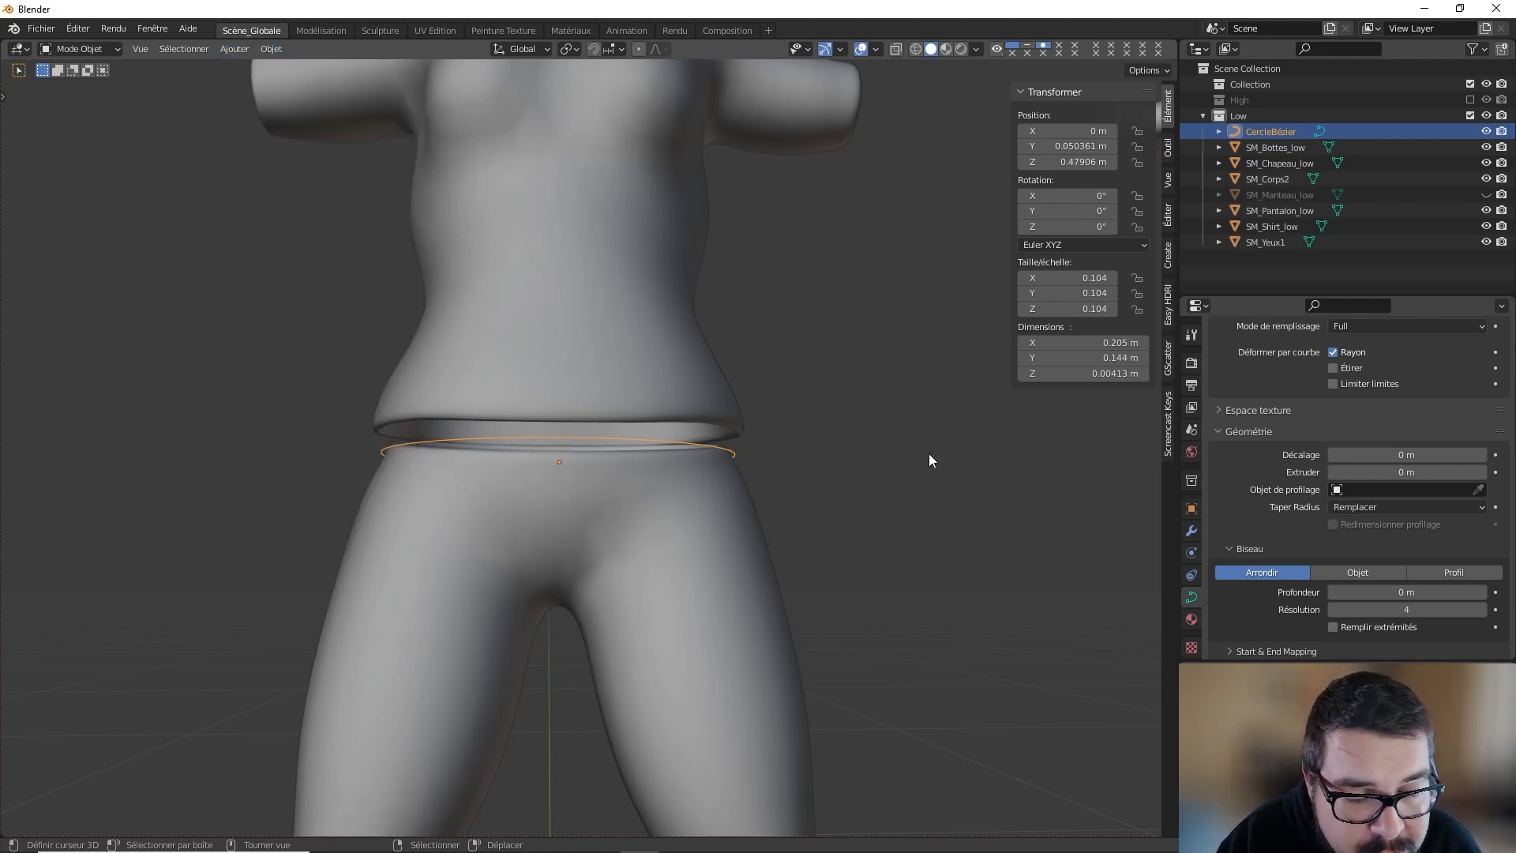
pyautogui.hotkey('alt', 'c')
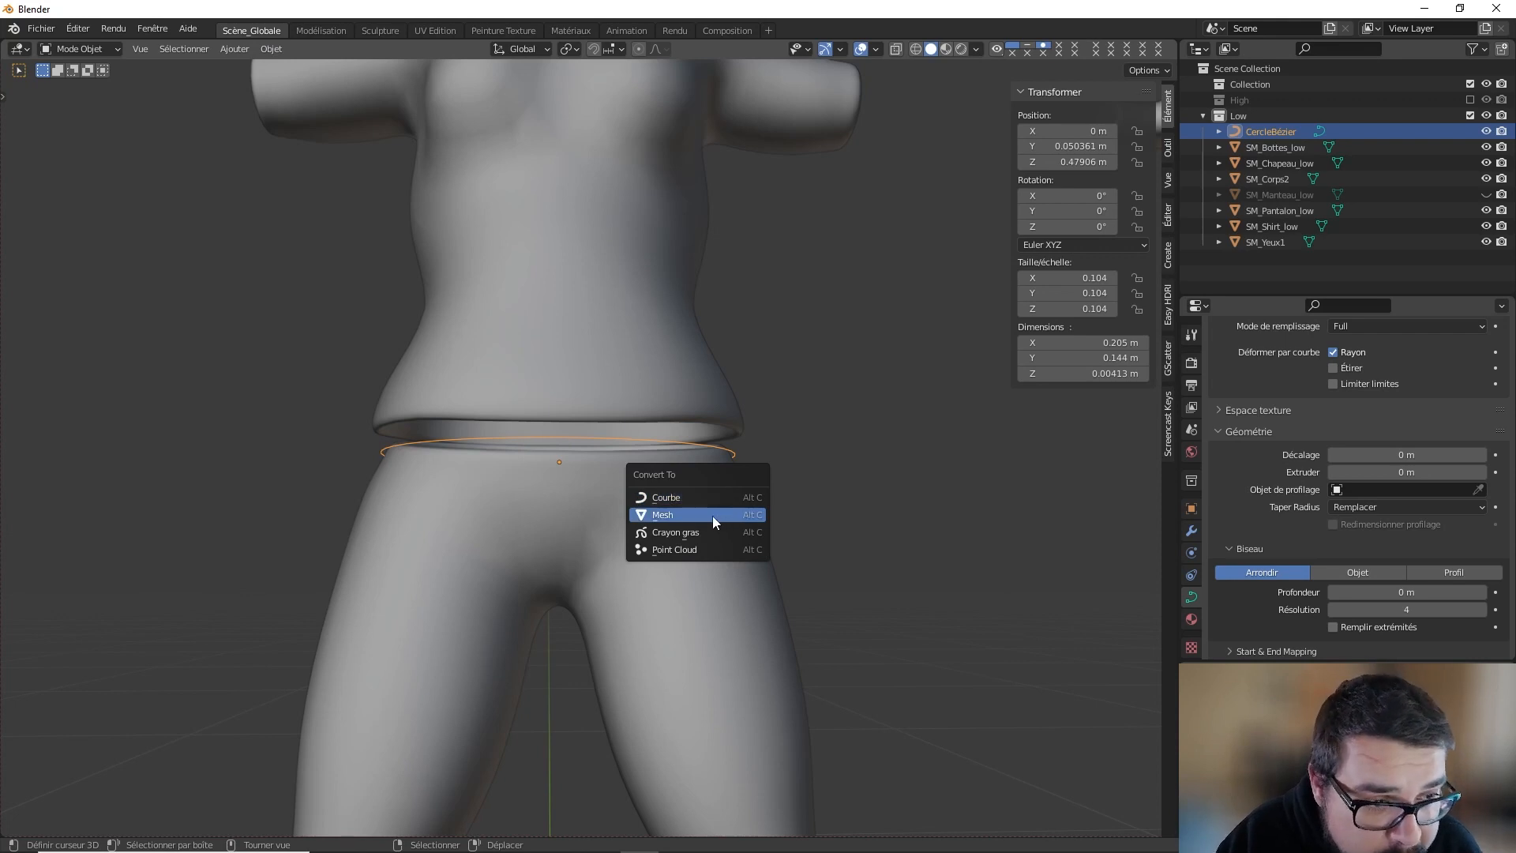
pyautogui.click(712, 515)
# Step: Extrude all of the circle's edges downward along Z by about 0.023 m to form the belt band
pyautogui.moveTo(635, 458); pyautogui.dragTo(658, 437, button='middle')
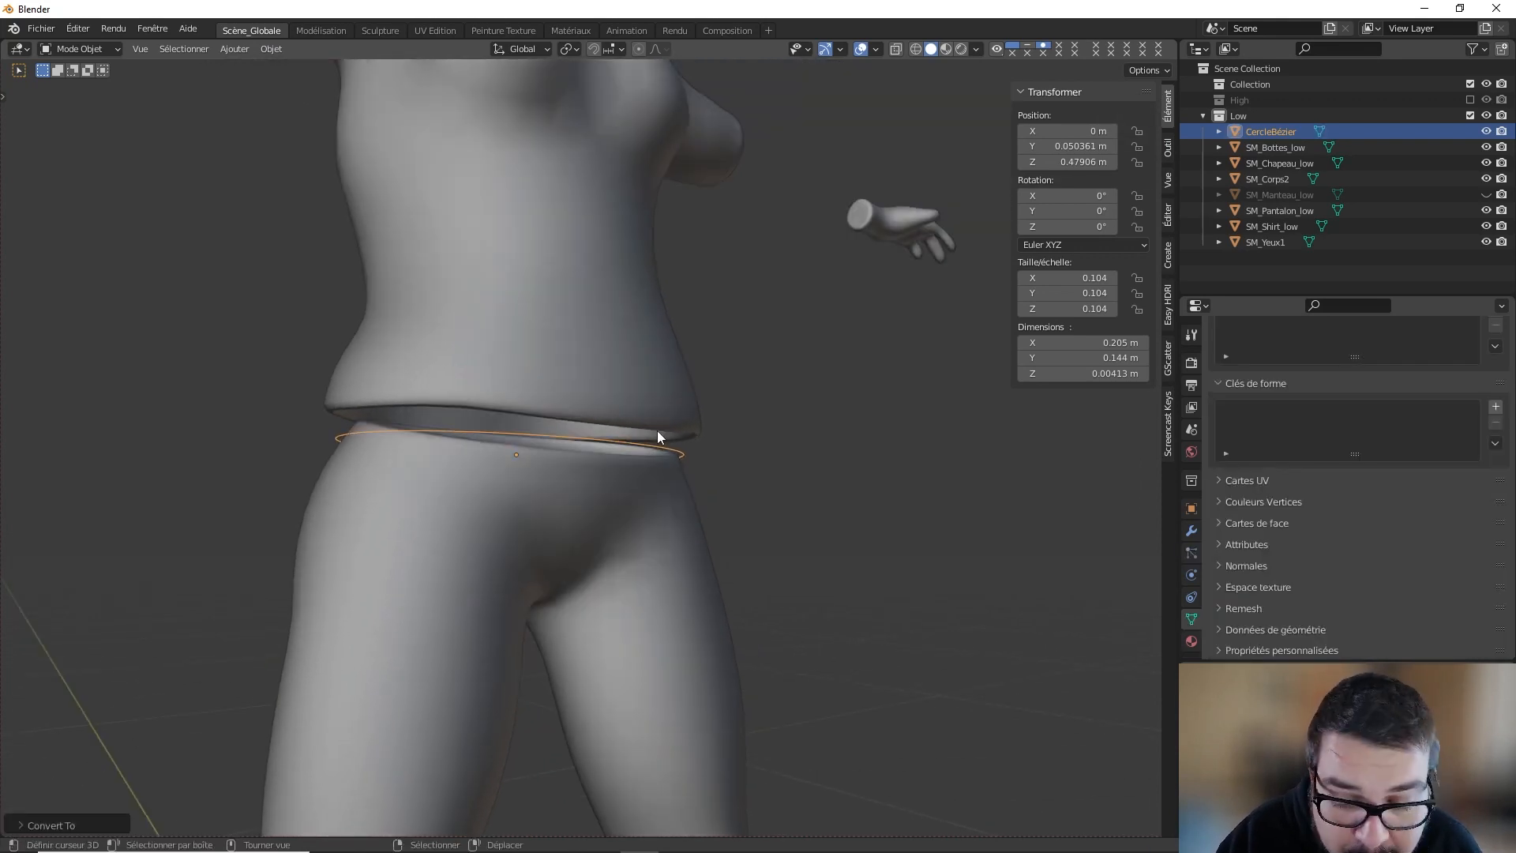
pyautogui.press('Tab')
pyautogui.press('a')
pyautogui.click(670, 332)
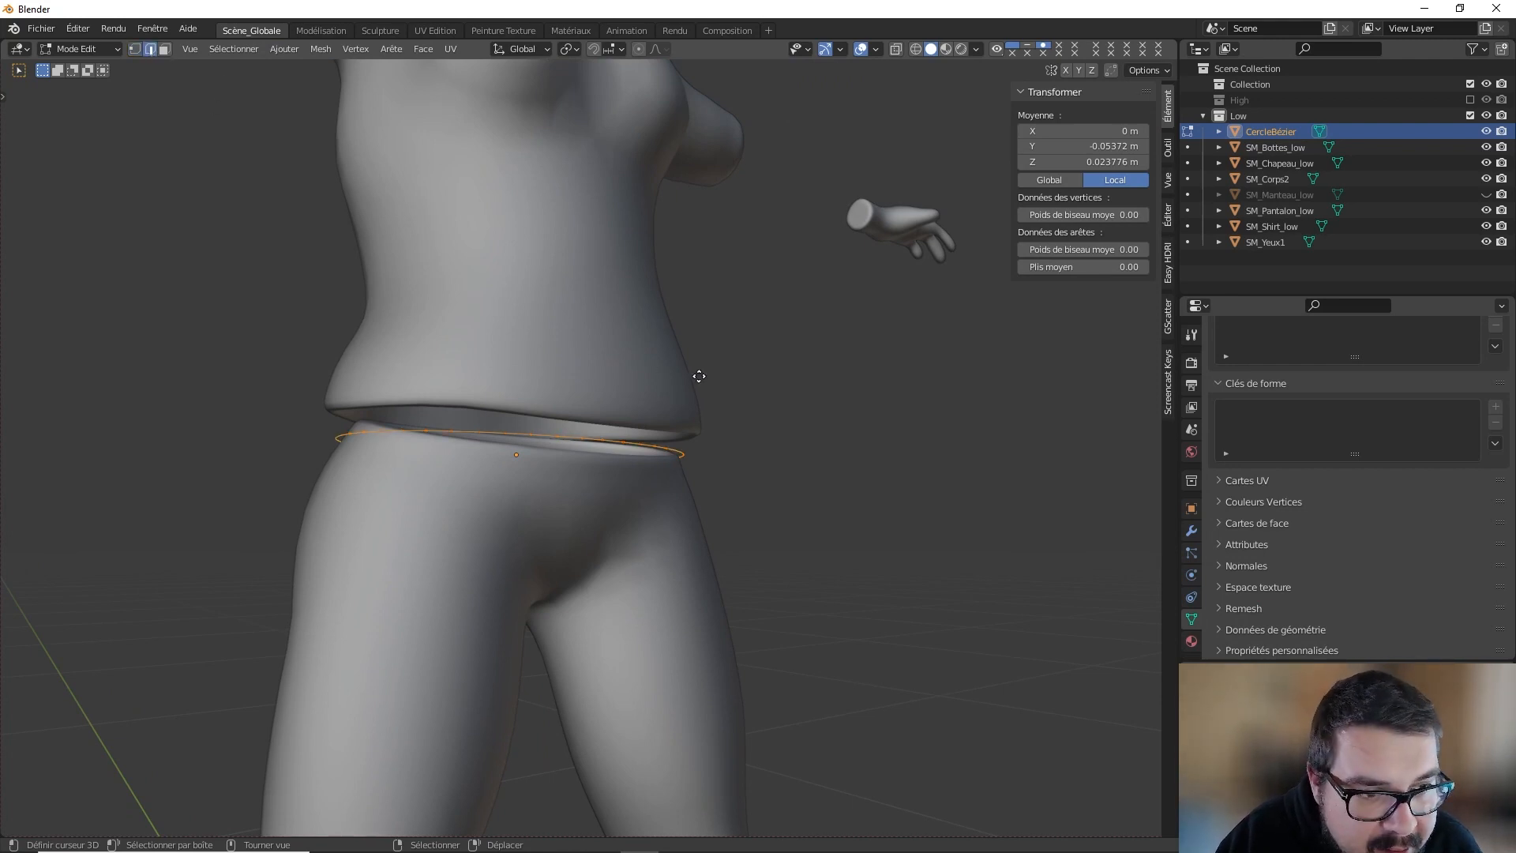
pyautogui.press('e')
pyautogui.press('z')
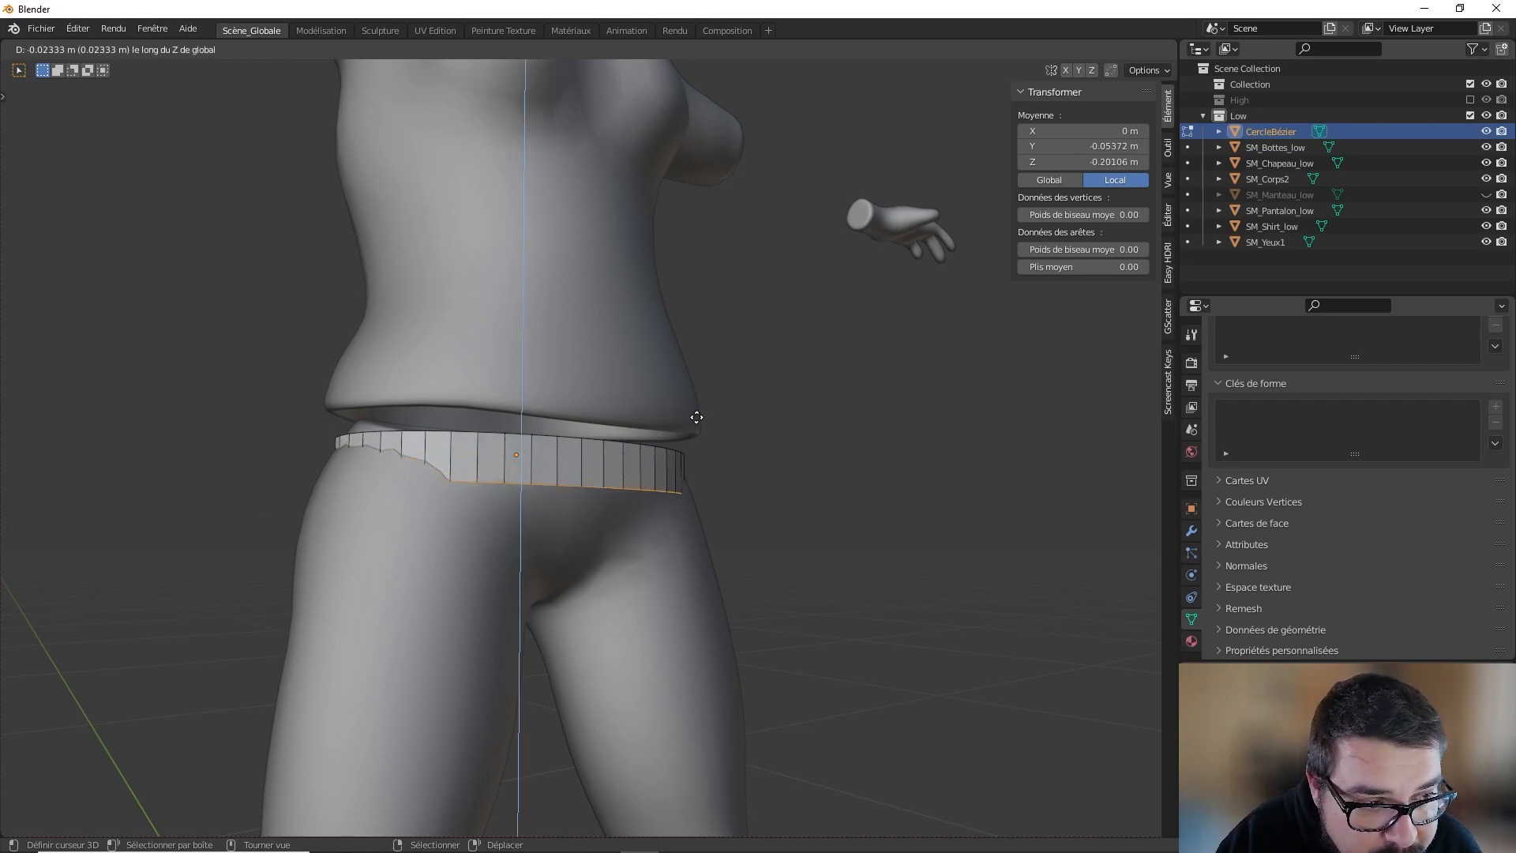
pyautogui.click(697, 417)
# Step: Scale the band's lower edge loop outward to about 1.1 times its size so it follows the hips
pyautogui.moveTo(694, 420); pyautogui.dragTo(637, 423, button='middle')
pyautogui.press('s')
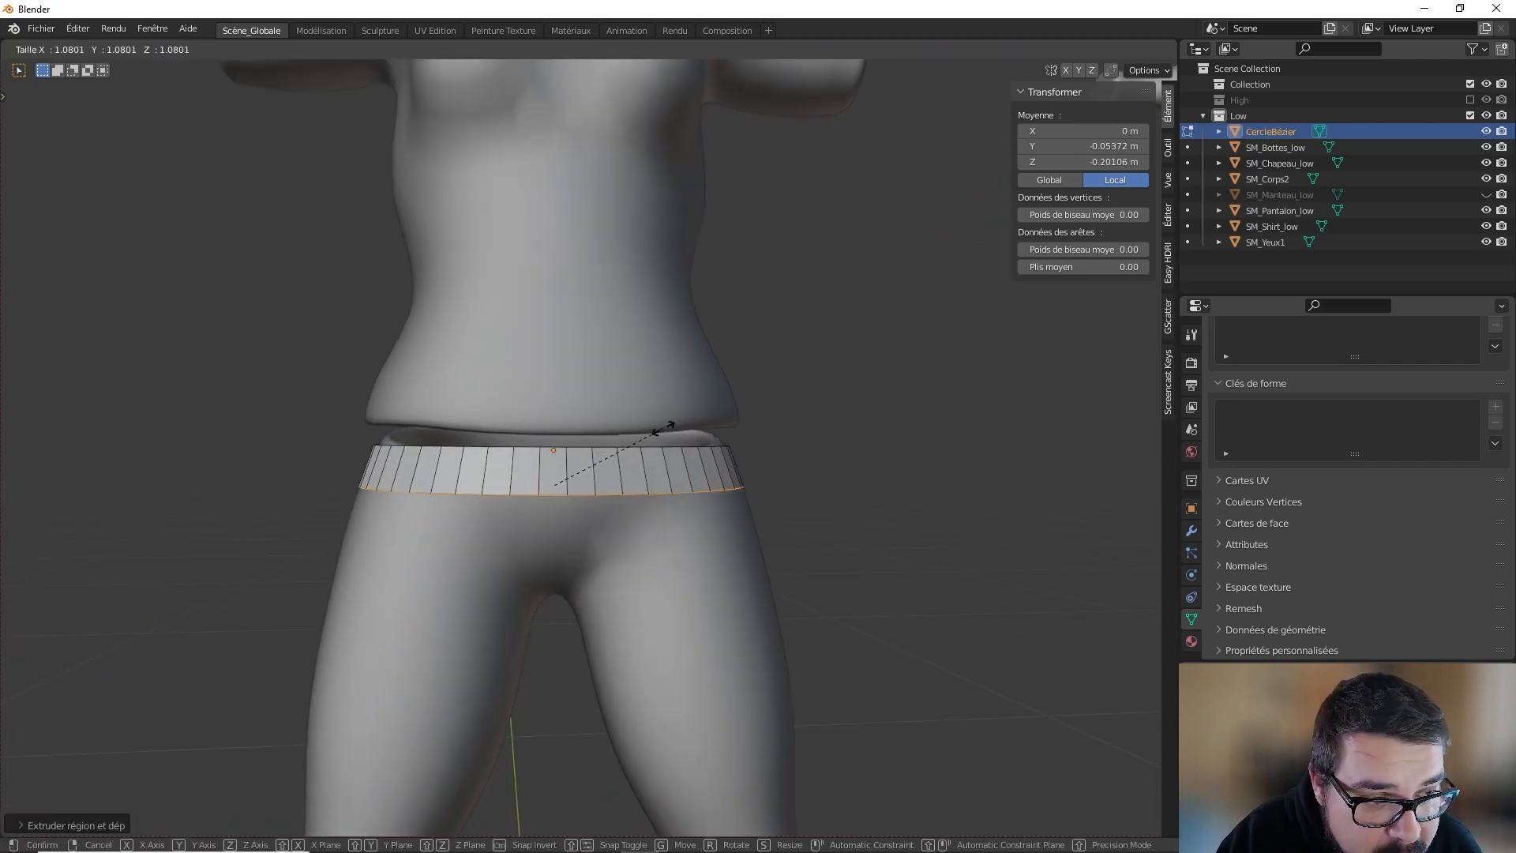
pyautogui.click(681, 429)
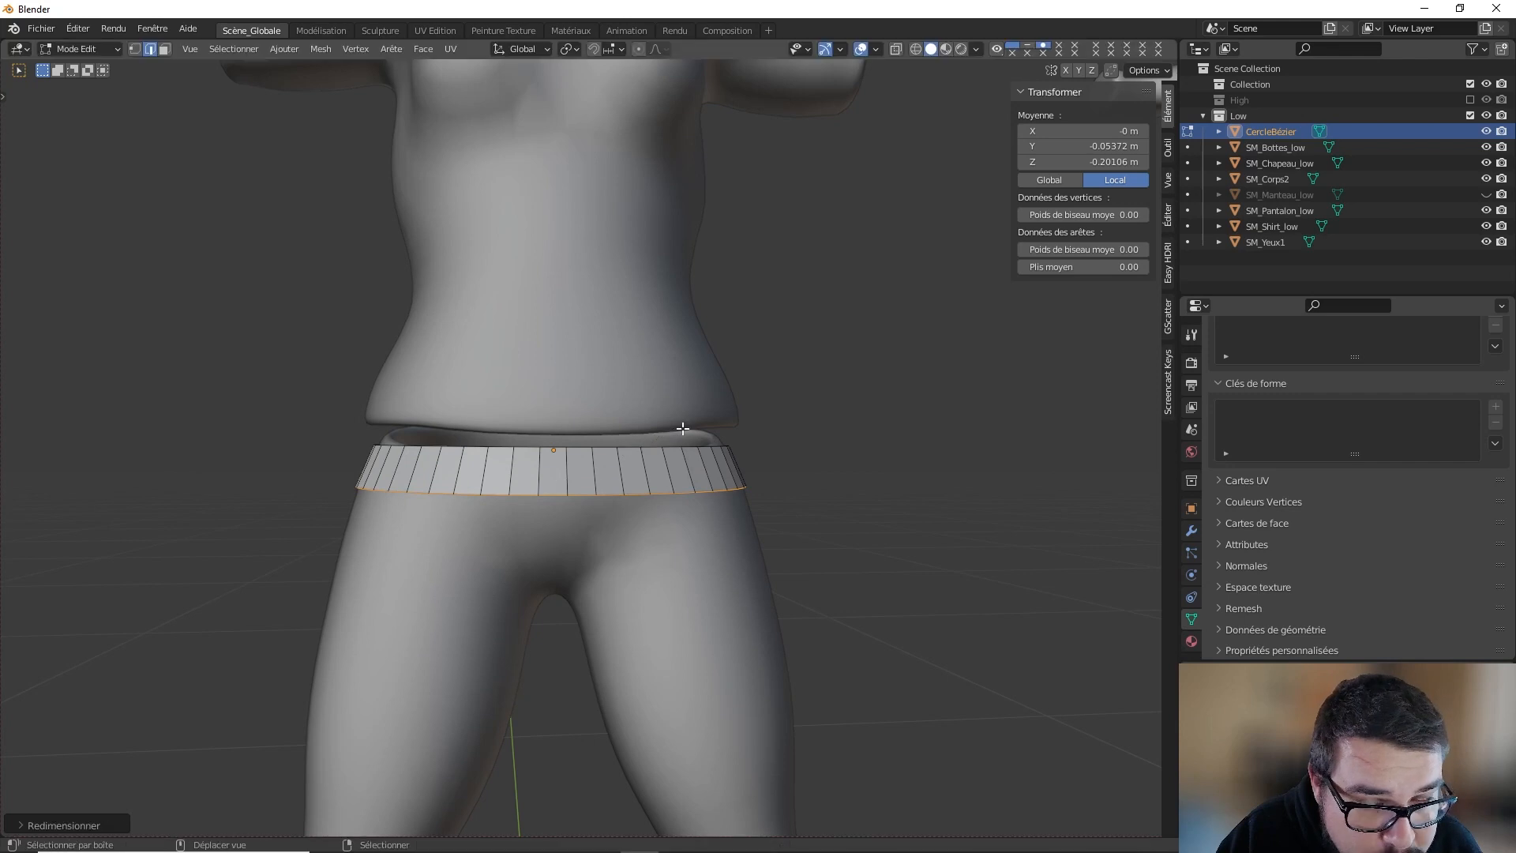
# Step: Raise the band's upper edge loop along Z to about 0.135 m local
pyautogui.keyDown('alt'); pyautogui.click(634, 447); pyautogui.keyUp('alt')
pyautogui.press('g')
pyautogui.press('z')
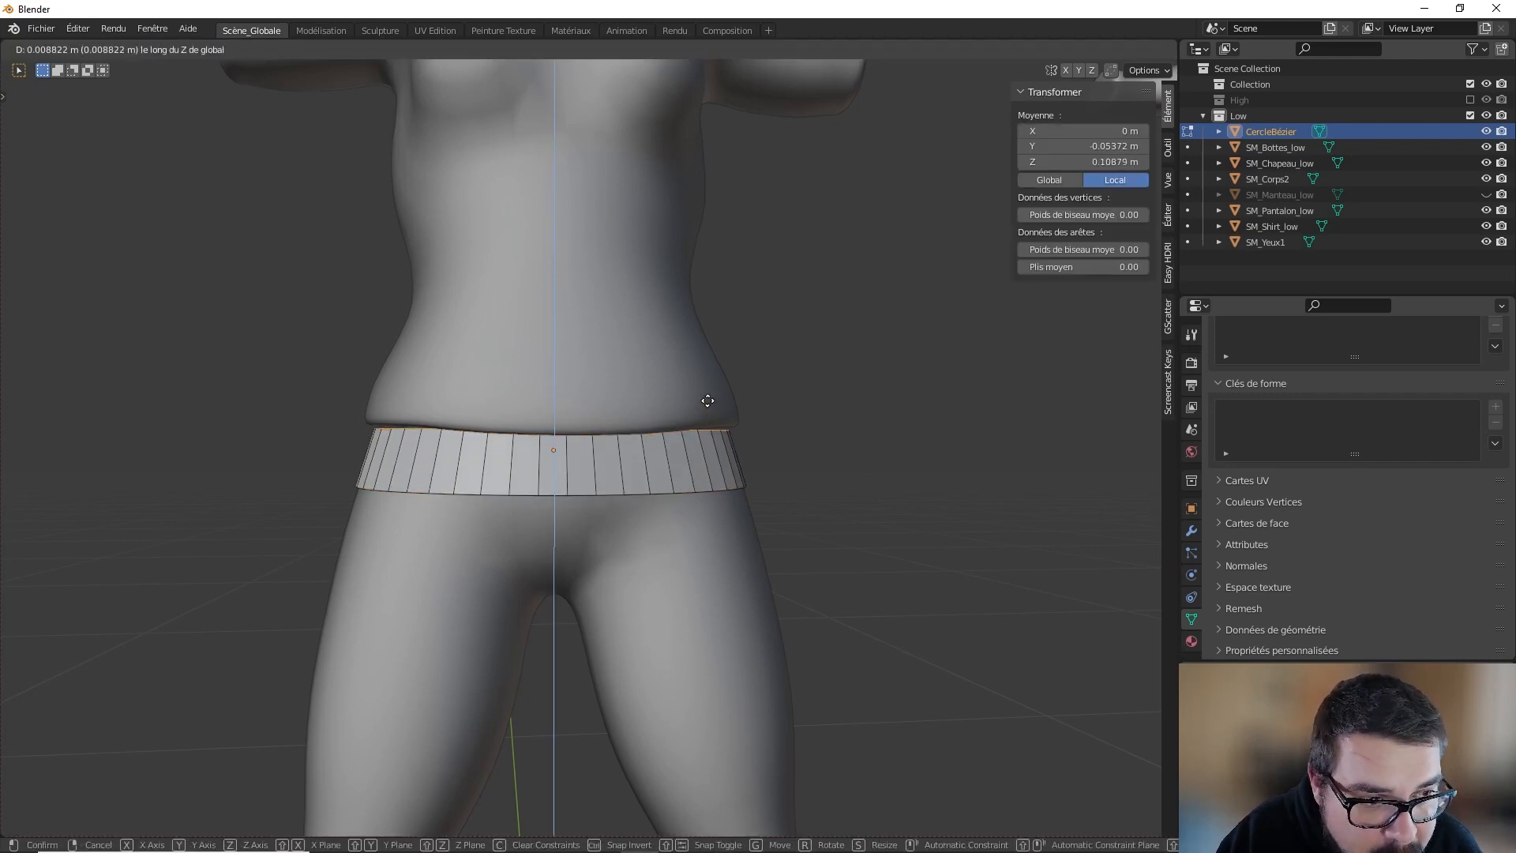
pyautogui.click(712, 355)
# Step: With proportional editing at about 0.069 m influence, move the lower edge's rear centre vertex outward to about 0.69 m local Y
pyautogui.moveTo(656, 386); pyautogui.dragTo(875, 377, button='middle')
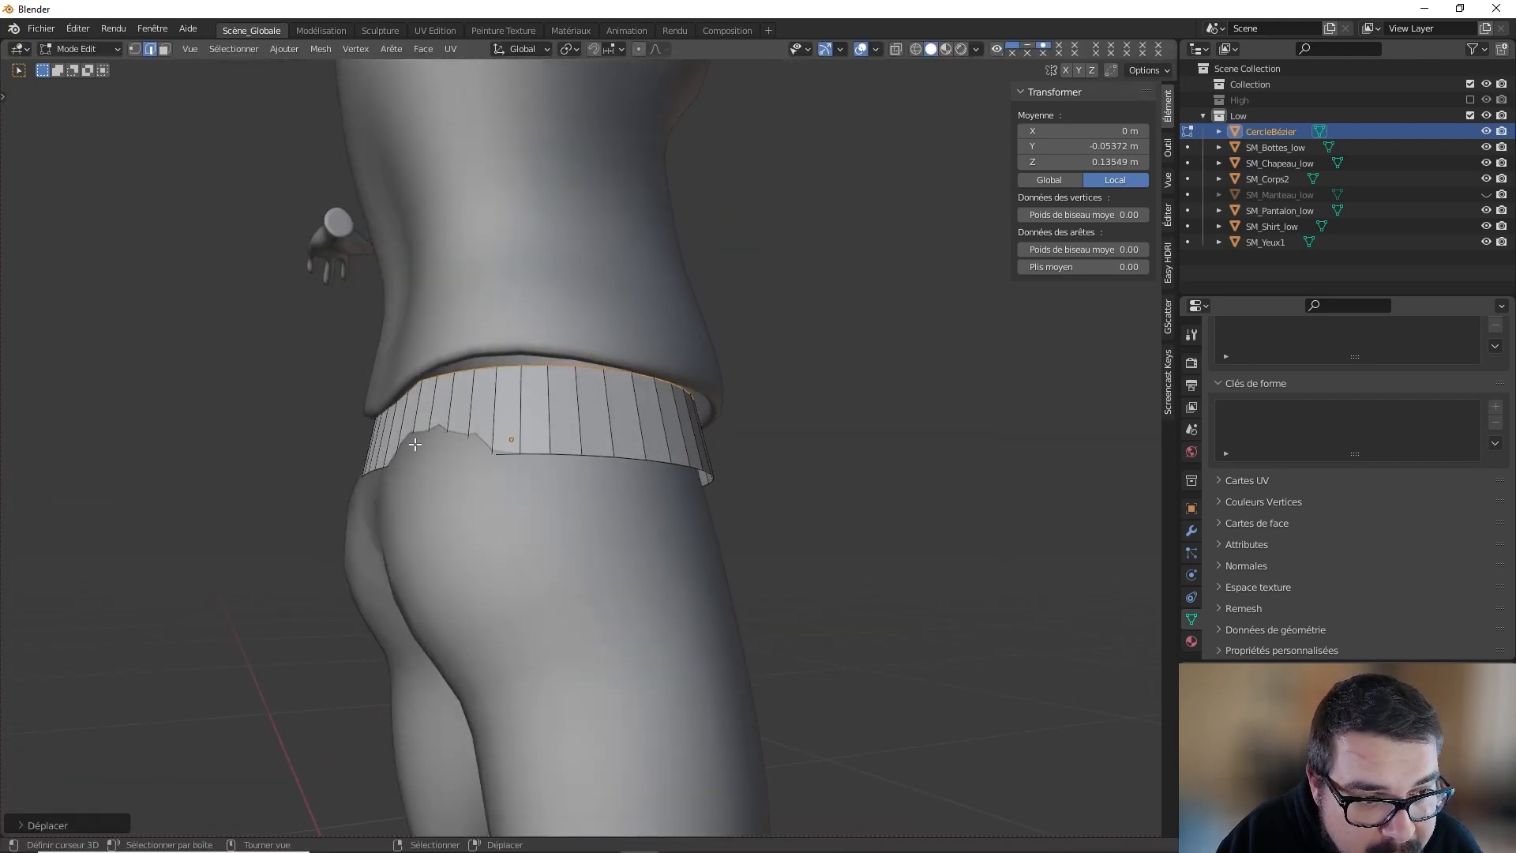
pyautogui.click(136, 50)
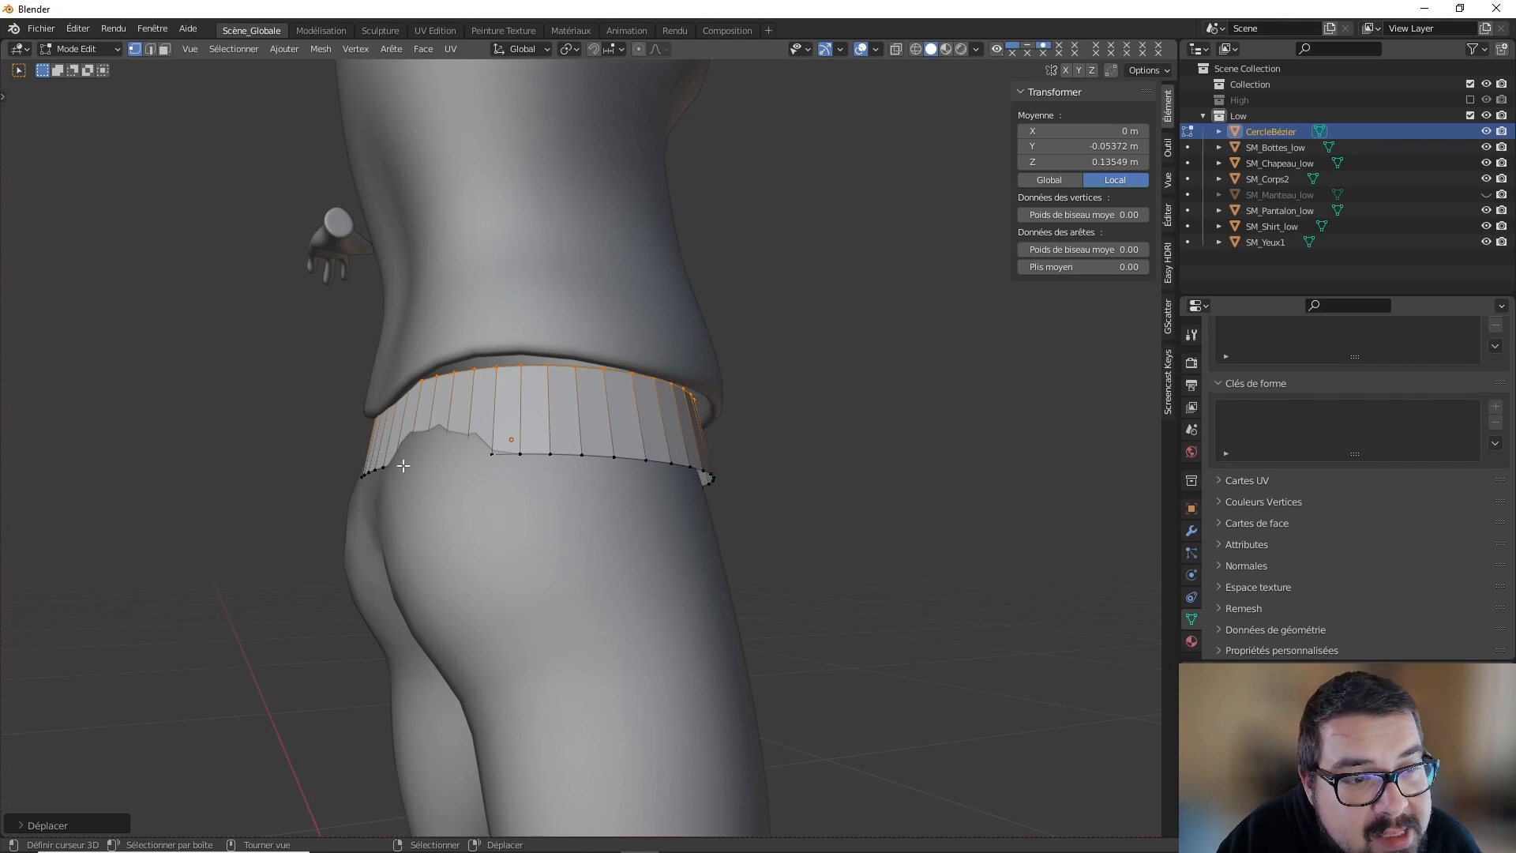
pyautogui.click(373, 471)
pyautogui.moveTo(373, 471); pyautogui.dragTo(517, 464, button='middle')
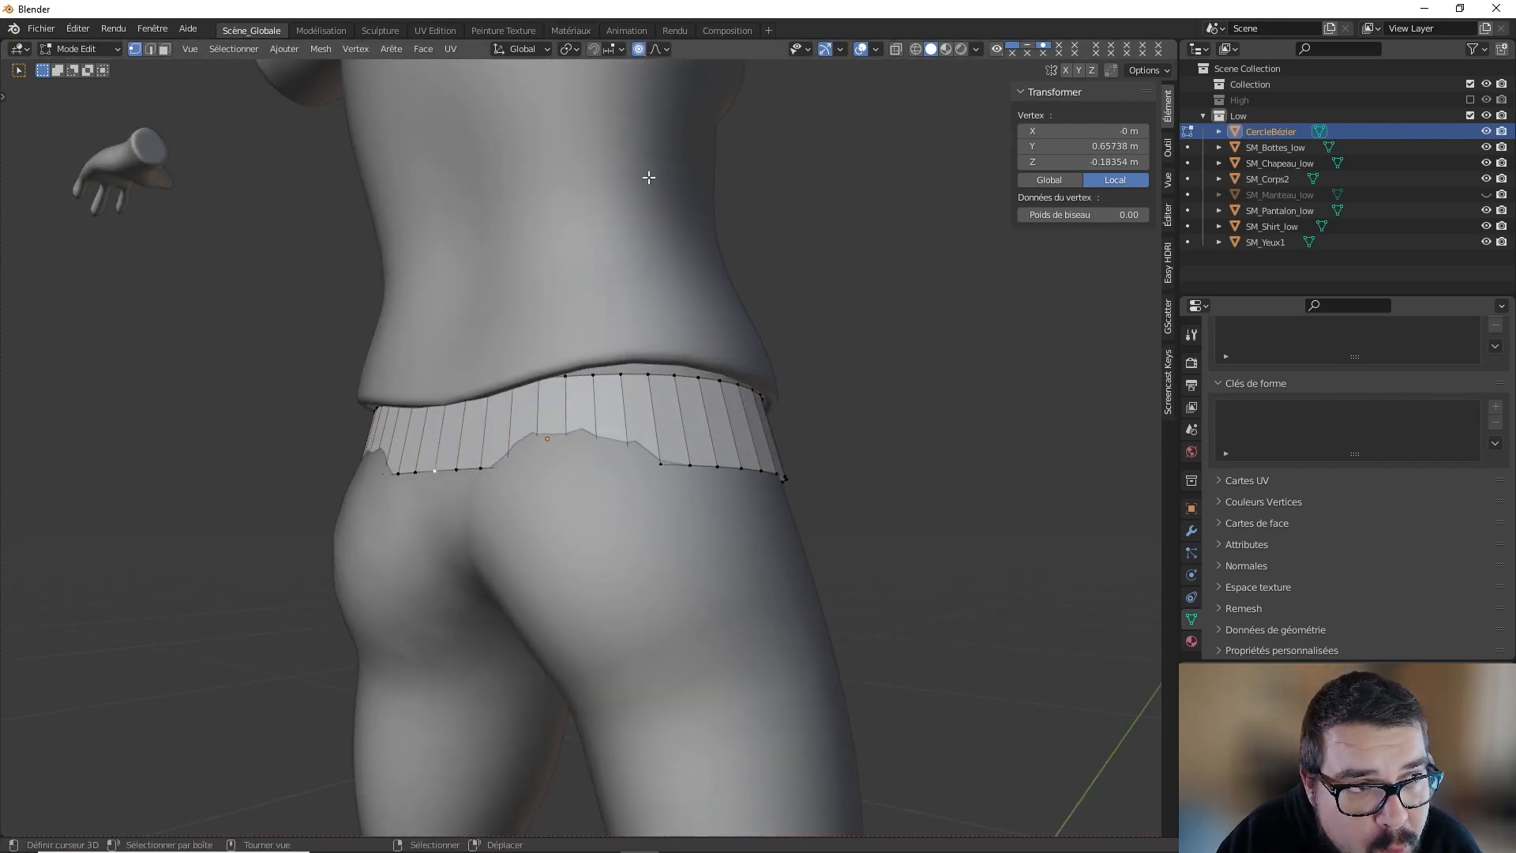
pyautogui.moveTo(648, 177); pyautogui.dragTo(598, 338, button='middle')
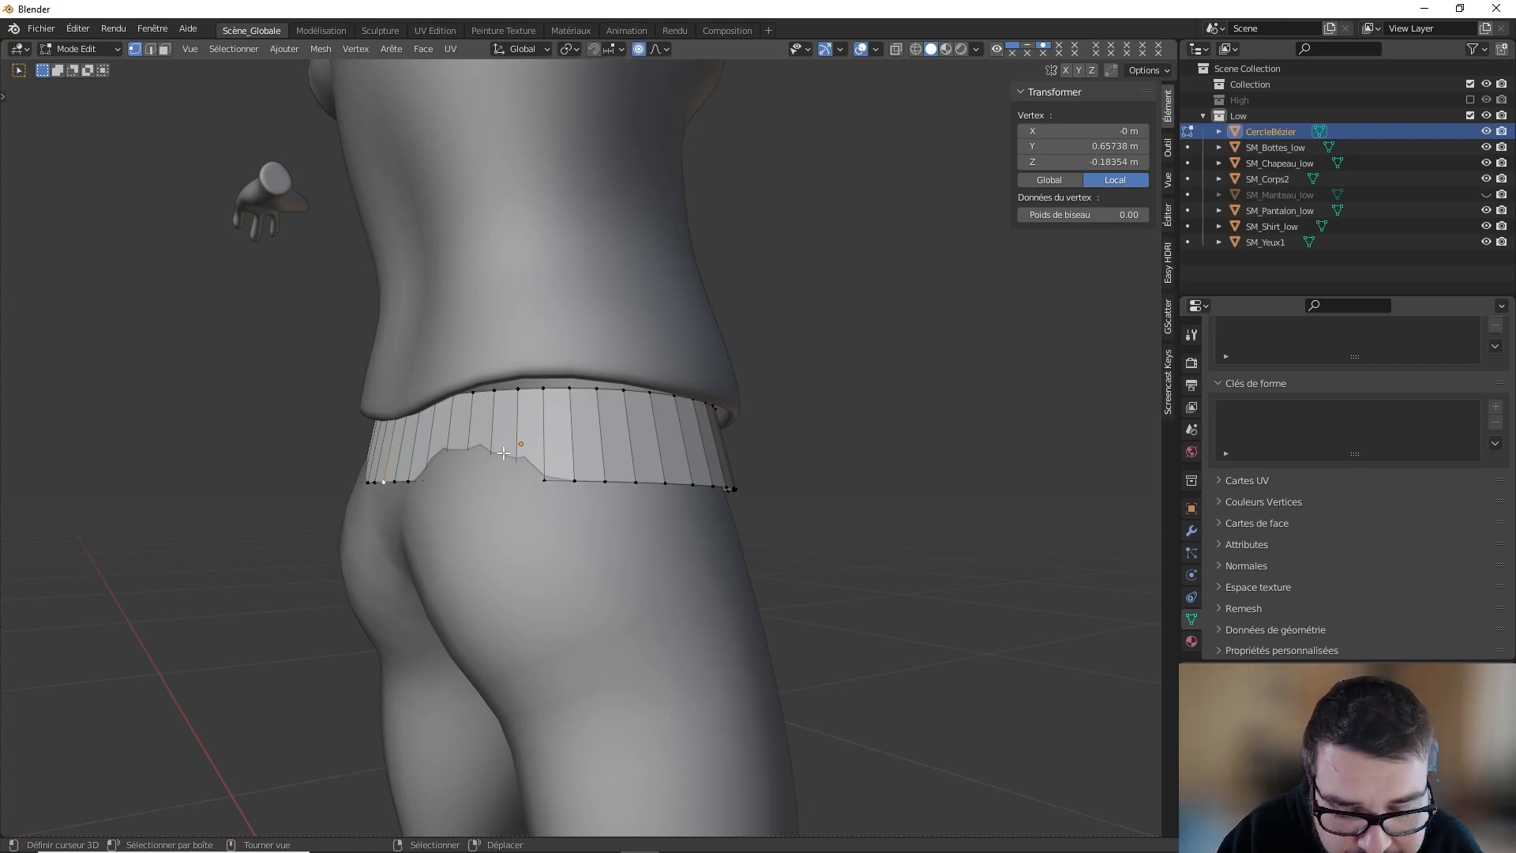
pyautogui.press('g')
pyautogui.scroll(20, 503, 453)
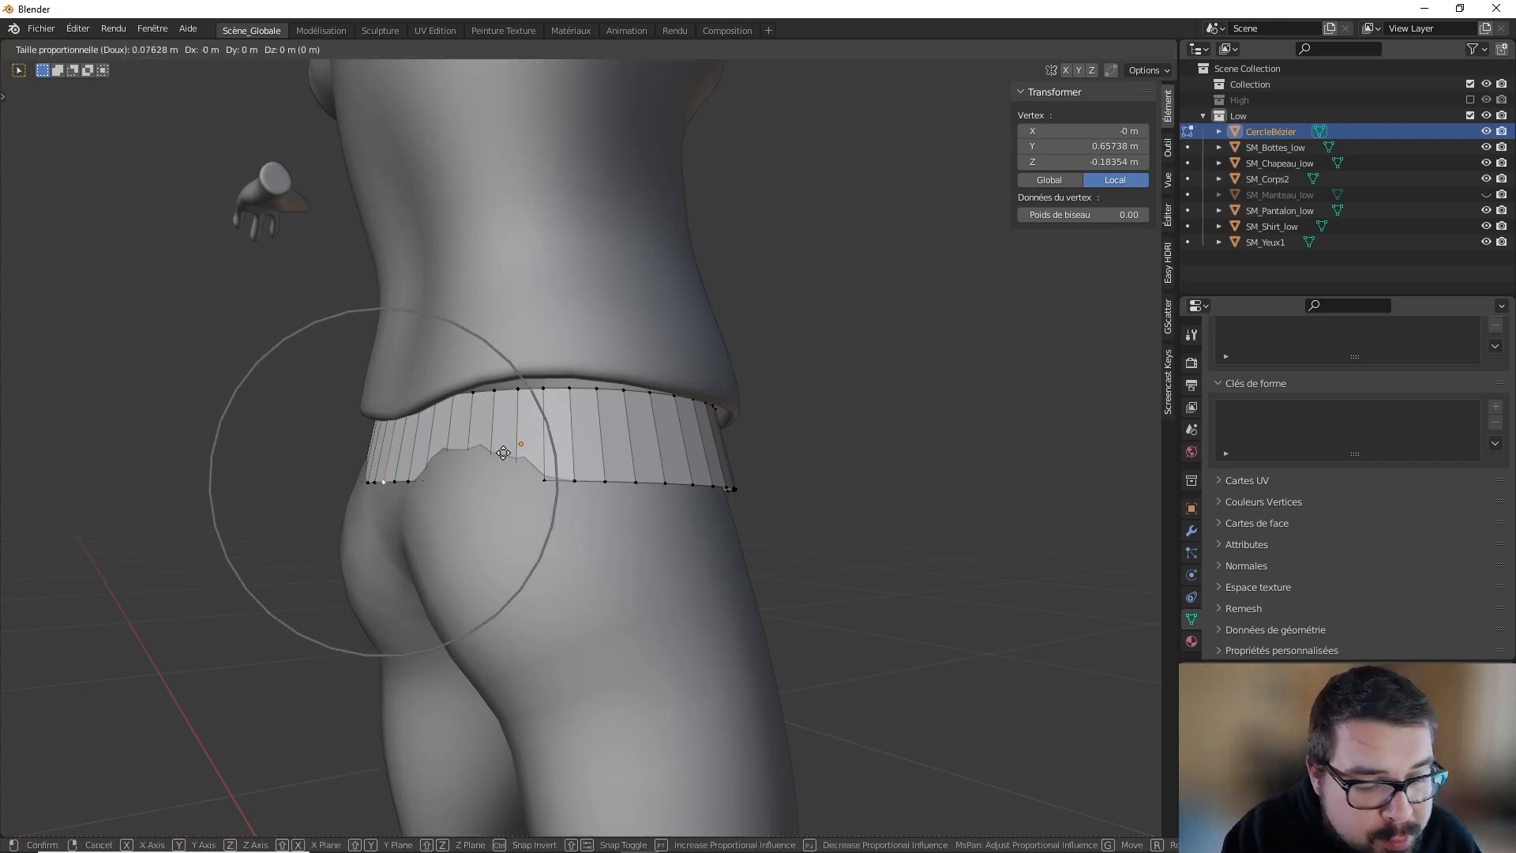
pyautogui.scroll(-4, 503, 452)
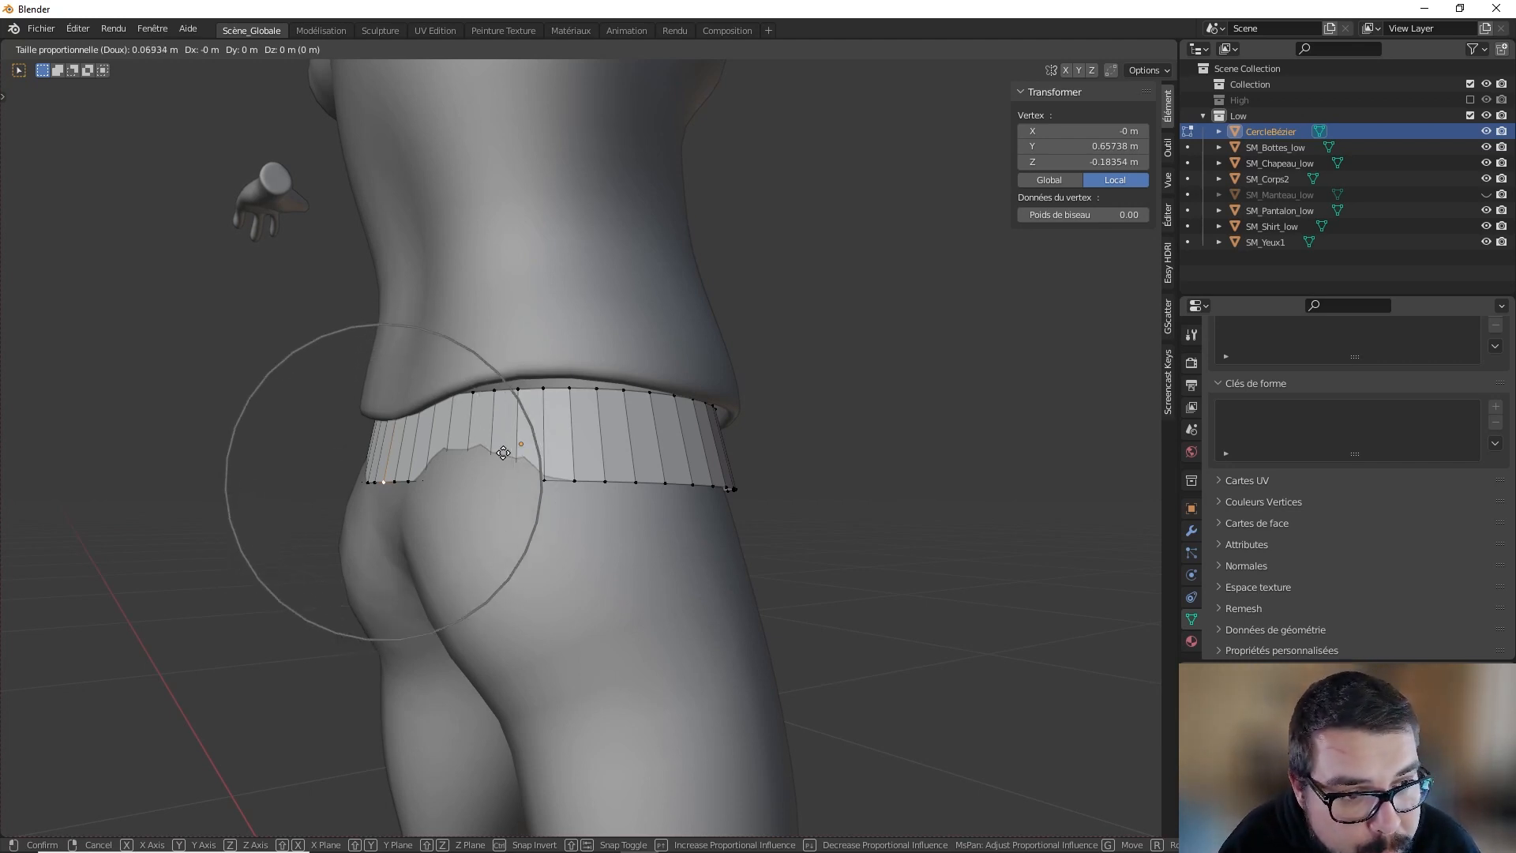
pyautogui.scroll(5, 503, 453)
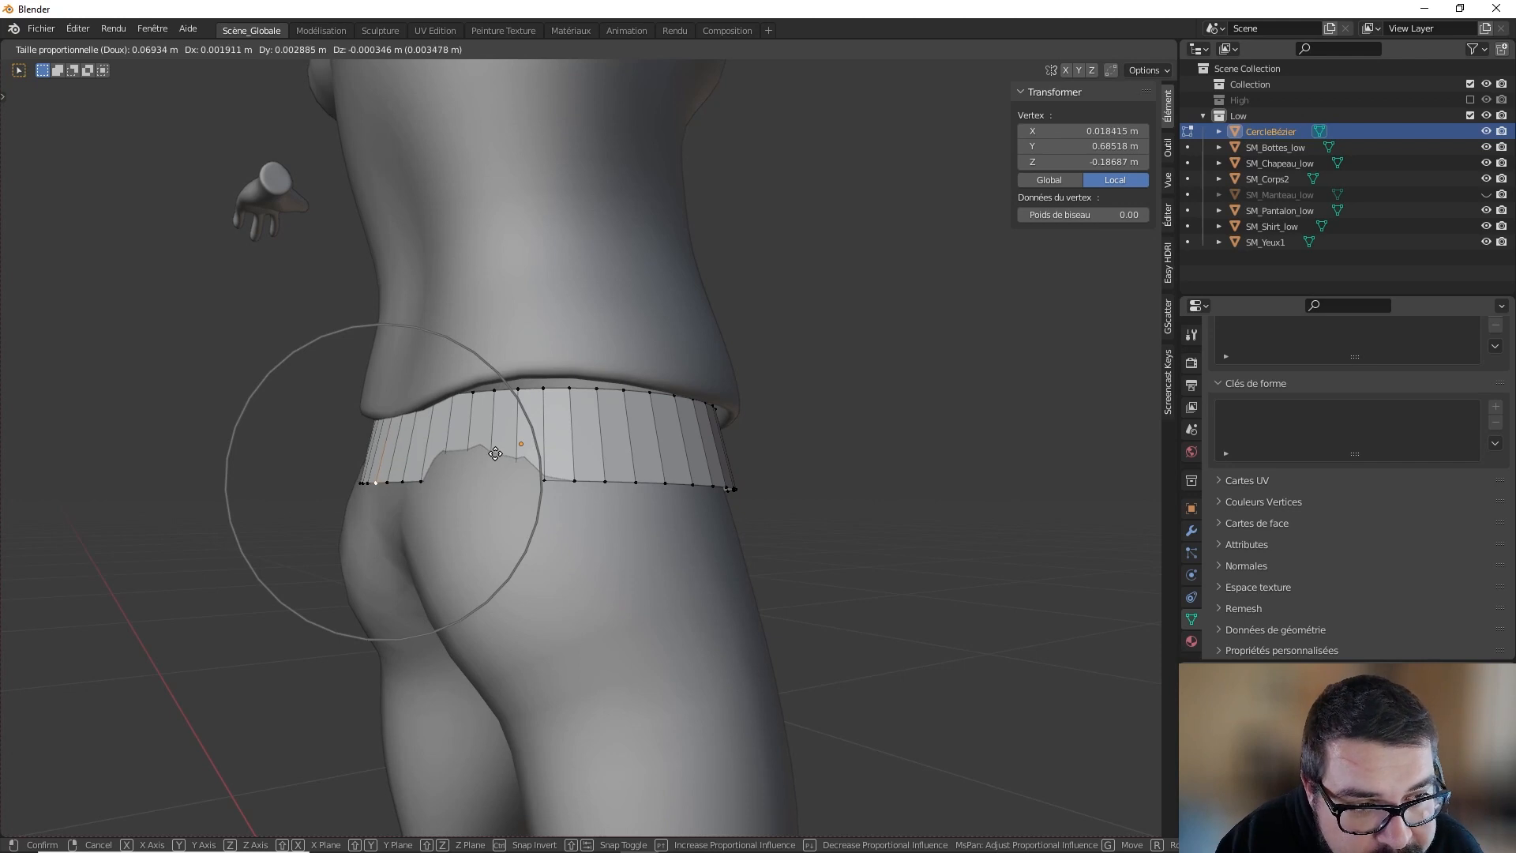
pyautogui.click(494, 453)
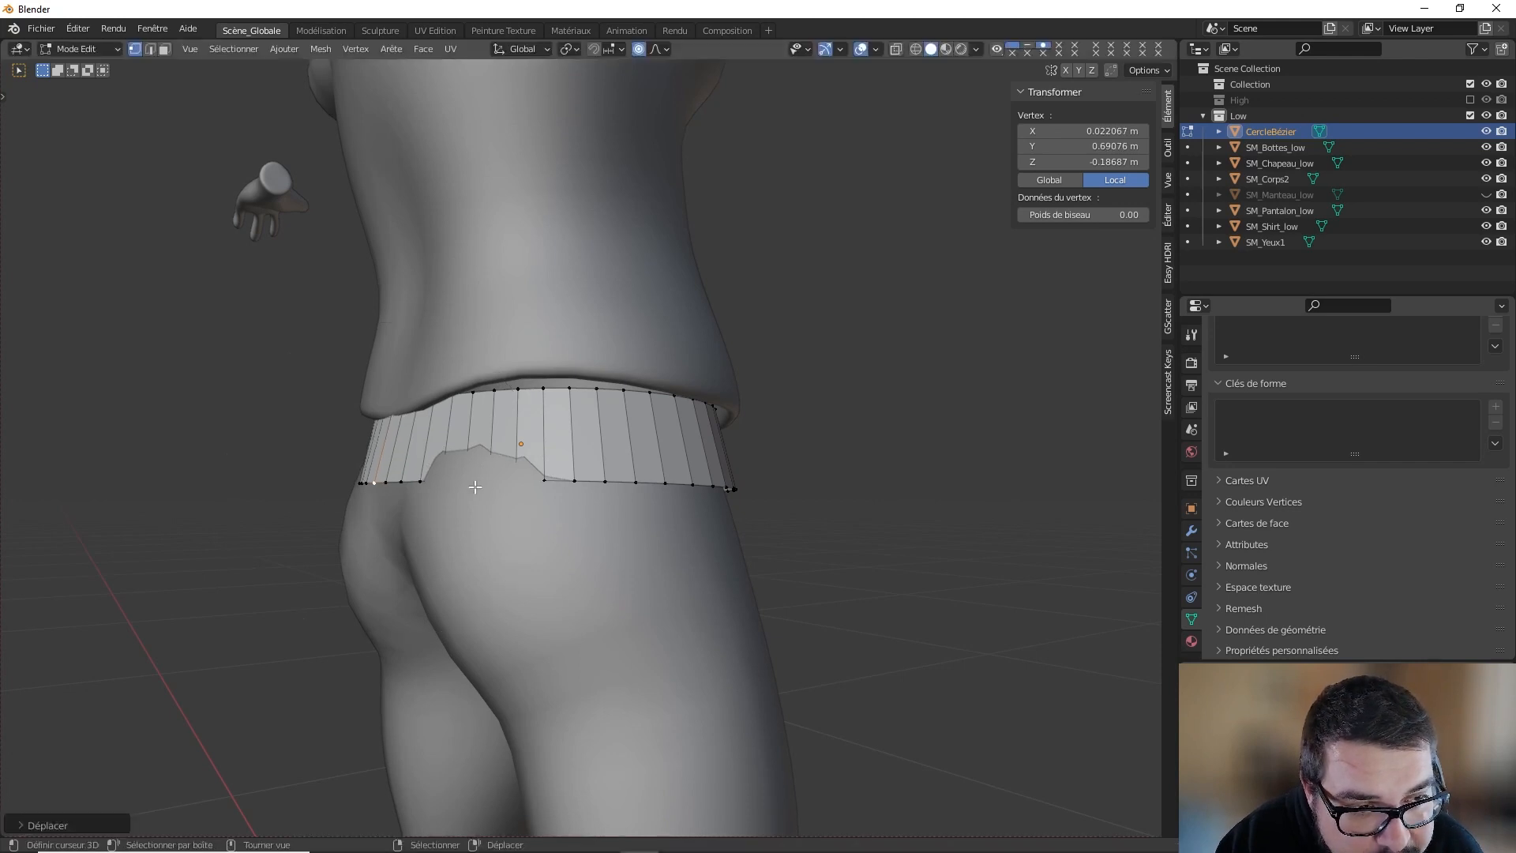
pyautogui.rightClick(475, 480)
pyautogui.press('g')
pyautogui.press('y')
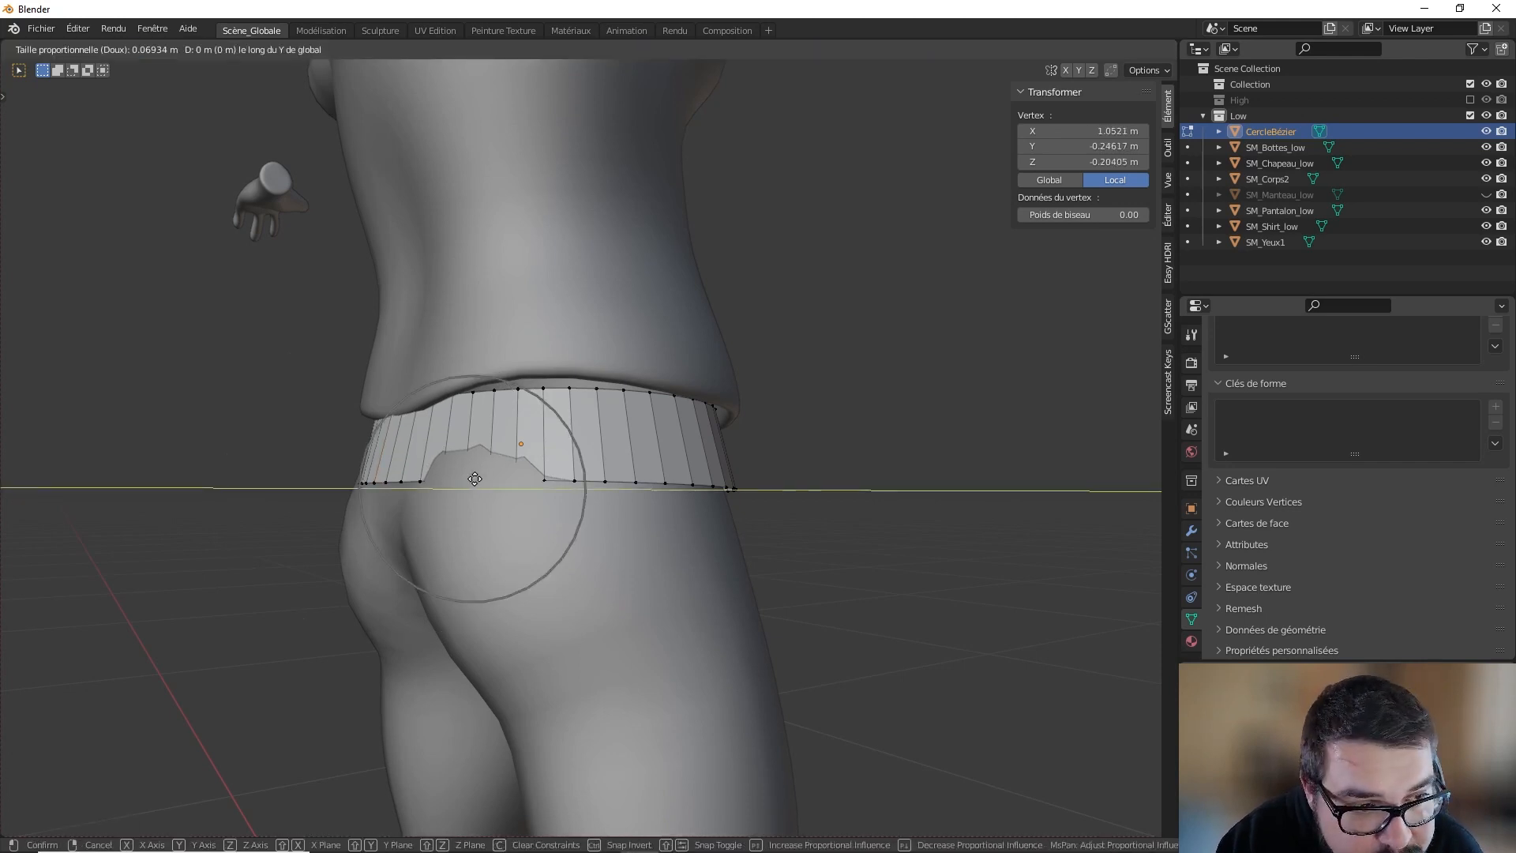
pyautogui.click(471, 477)
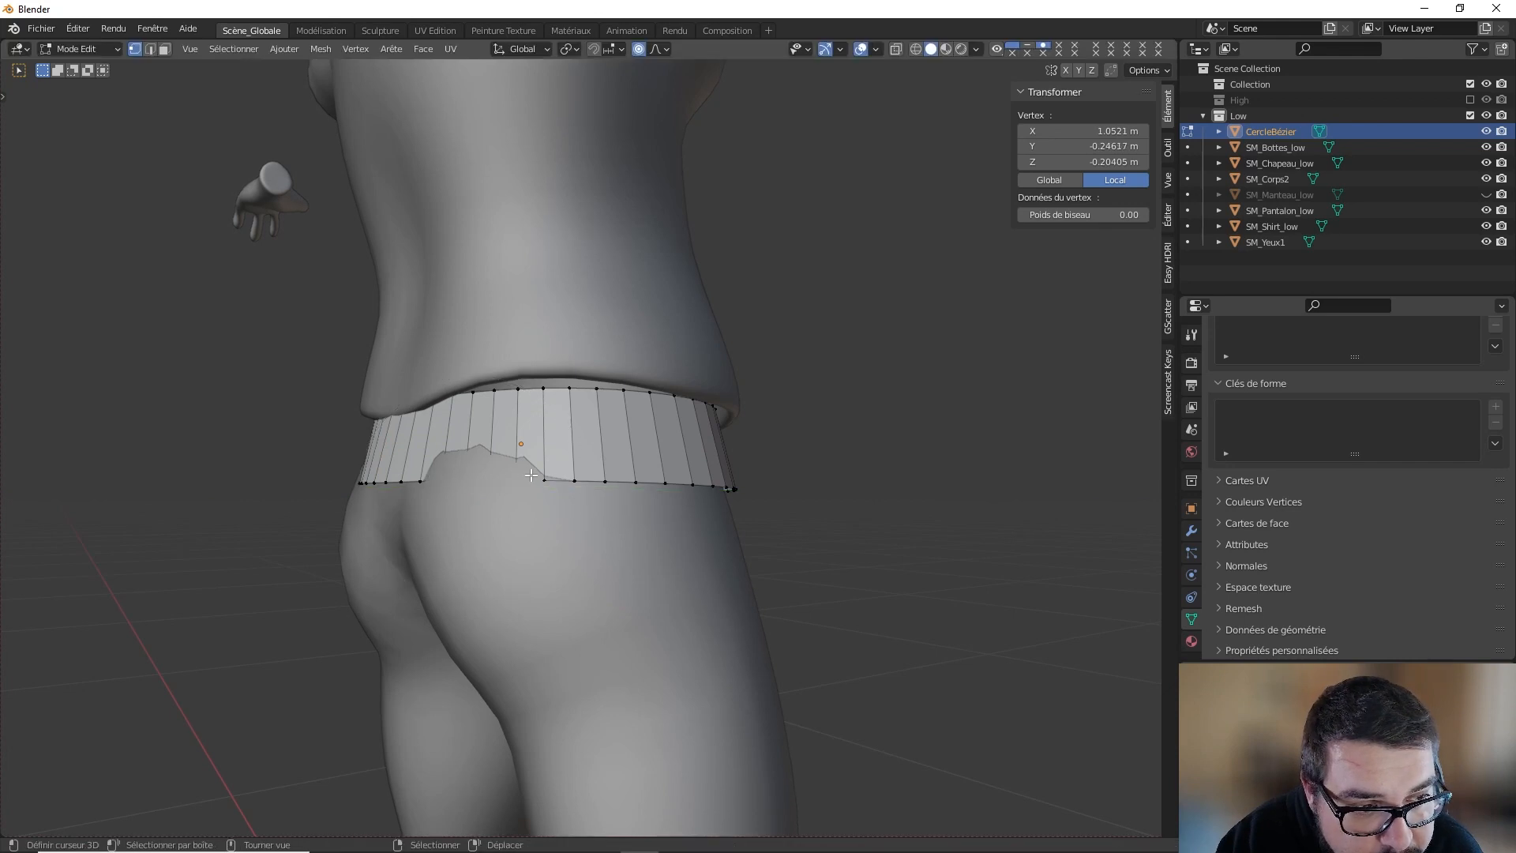
# Step: Pull two lower-edge vertices over the character's right buttock outward along Y with proportional editing, the side one to about 0.47 m local
pyautogui.press('g')
pyautogui.press('y')
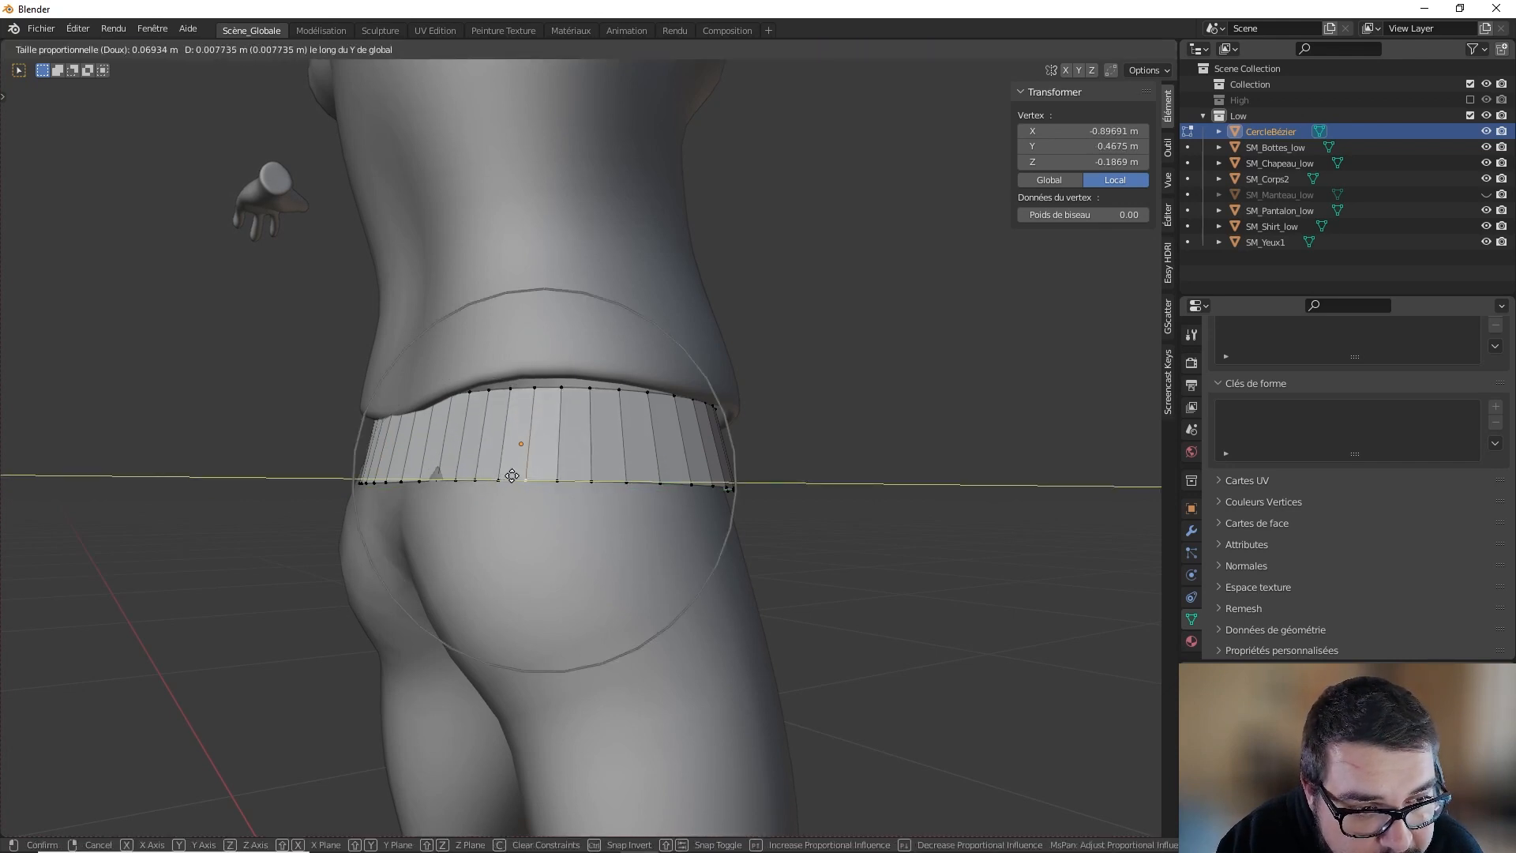
pyautogui.click(509, 474)
pyautogui.rightClick(435, 476)
pyautogui.press('g')
pyautogui.press('y')
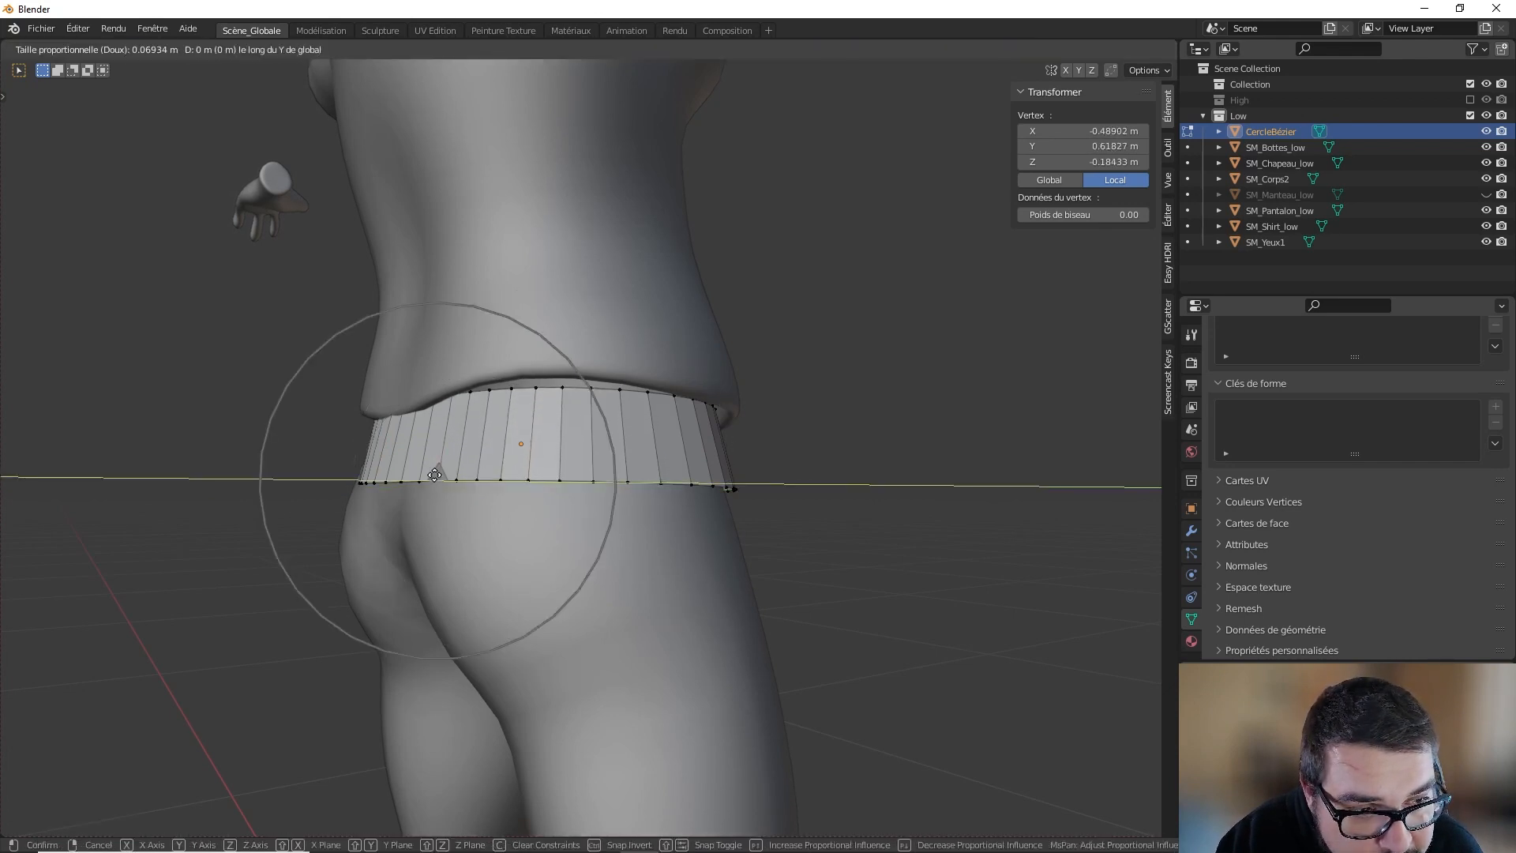
pyautogui.click(430, 476)
# Step: Pull the lower-edge vertex over the character's left buttock outward with proportional editing to about 0.64 m local Y
pyautogui.moveTo(429, 476); pyautogui.dragTo(493, 448, button='middle')
pyautogui.rightClick(435, 458)
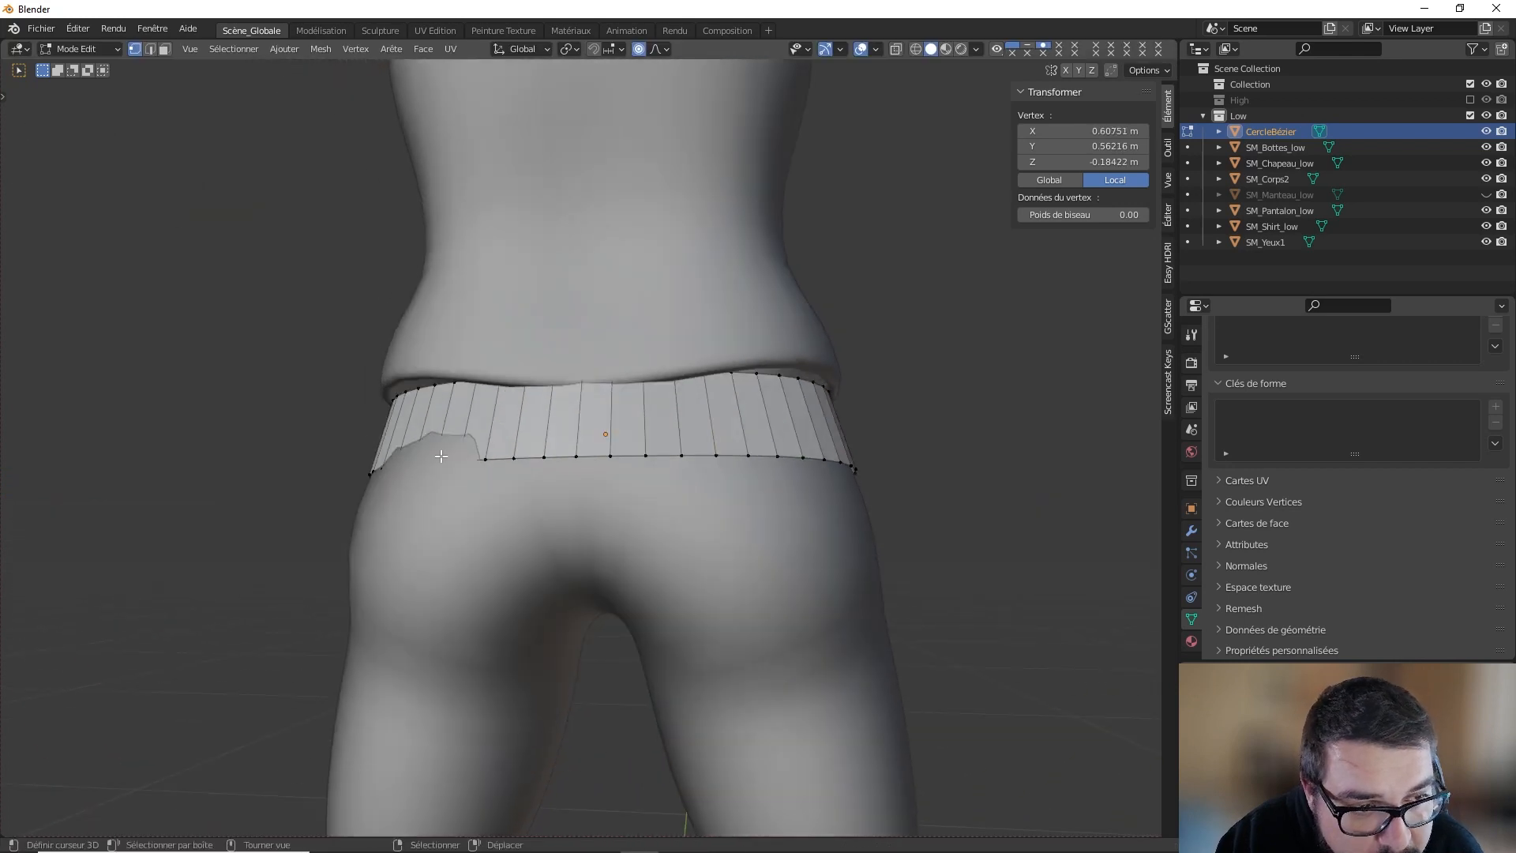
pyautogui.press('g')
pyautogui.press('y')
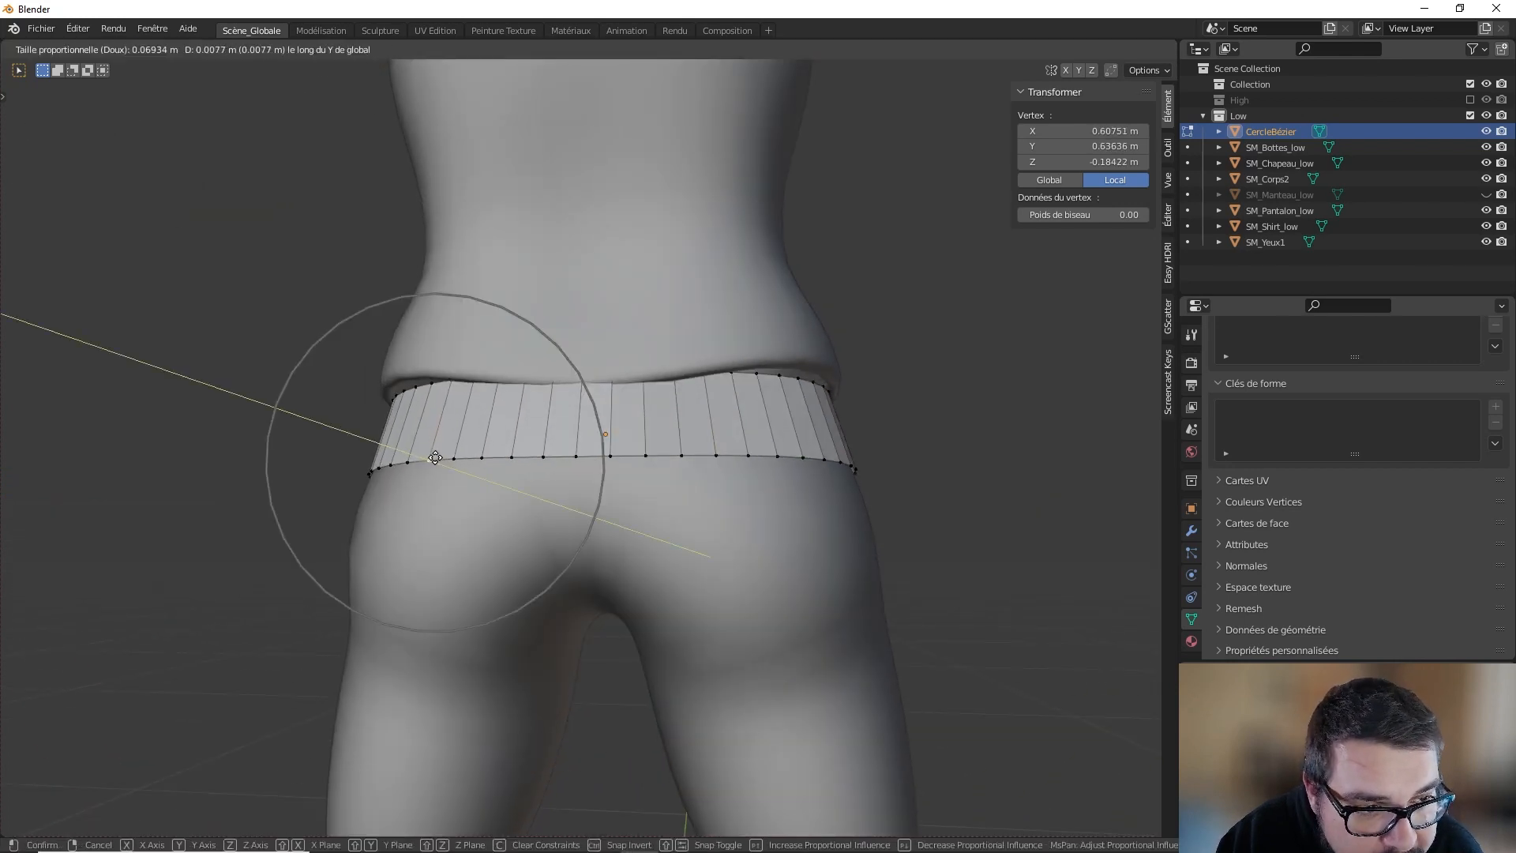
pyautogui.click(435, 459)
pyautogui.moveTo(436, 458); pyautogui.dragTo(684, 402, button='middle')
# Step: Return to object mode and add a Solidify modifier to the belt band
pyautogui.press('Tab')
pyautogui.click(1191, 532)
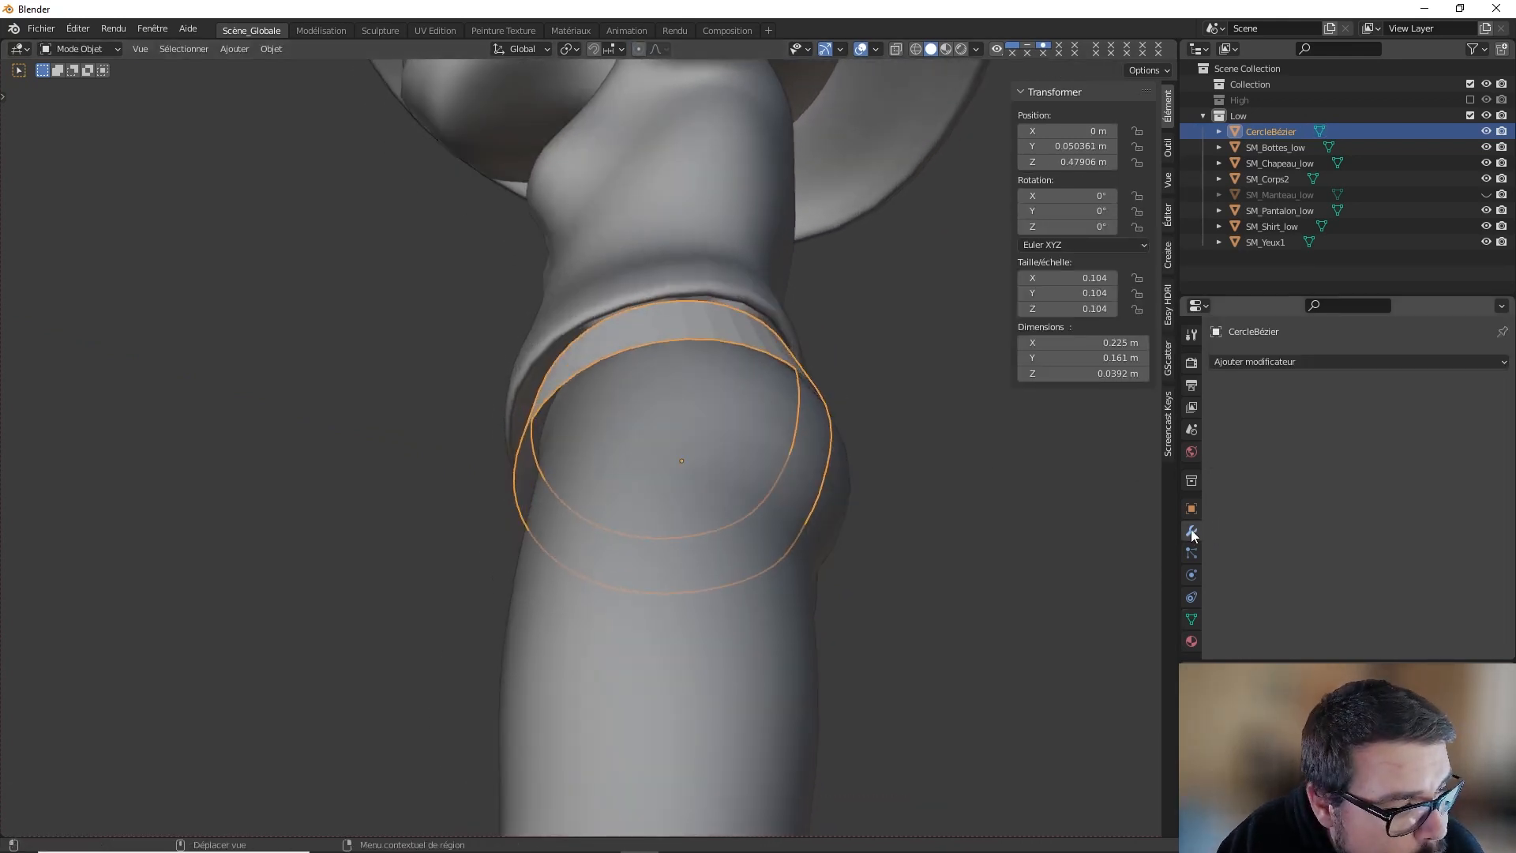
pyautogui.click(1340, 362)
pyautogui.click(1159, 638)
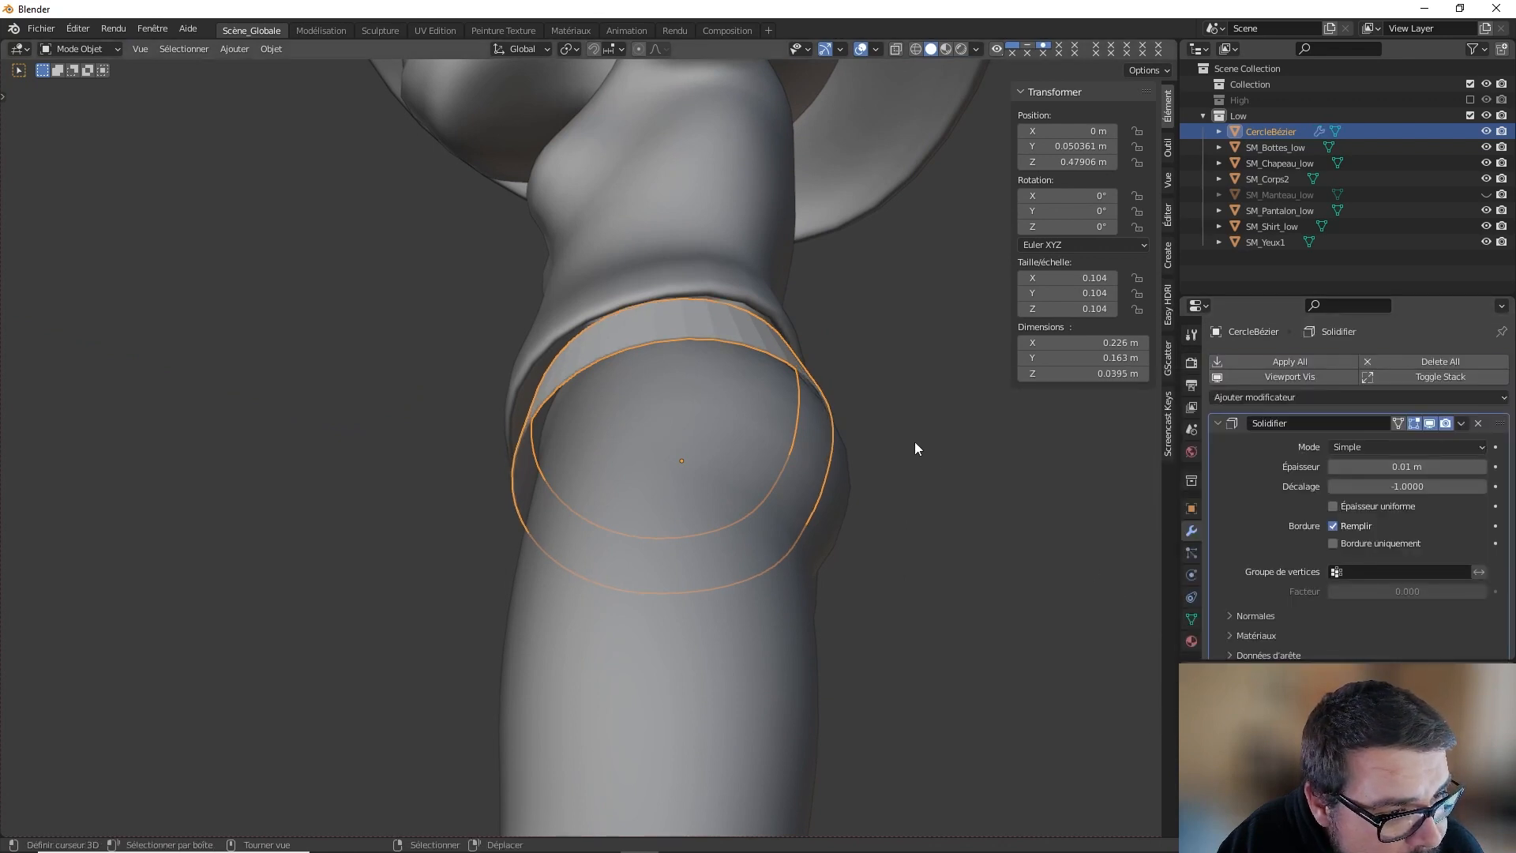
# Step: Lower the Solidify thickness in steps to -0.04 m while checking the band against the hips
pyautogui.click(1338, 466)
pyautogui.click(1338, 466)
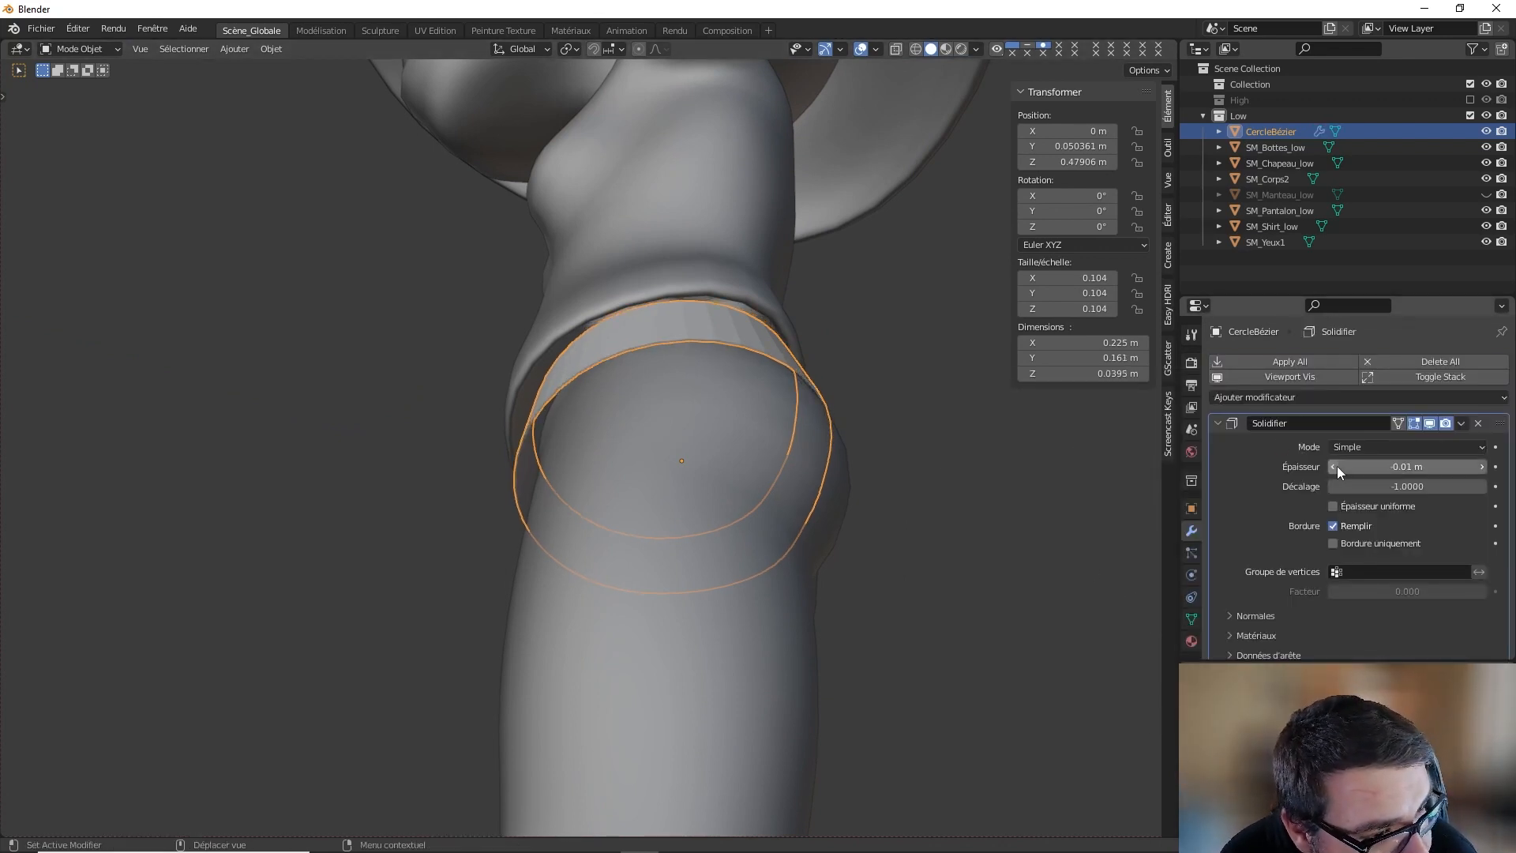
pyautogui.click(1338, 466)
pyautogui.click(1338, 466)
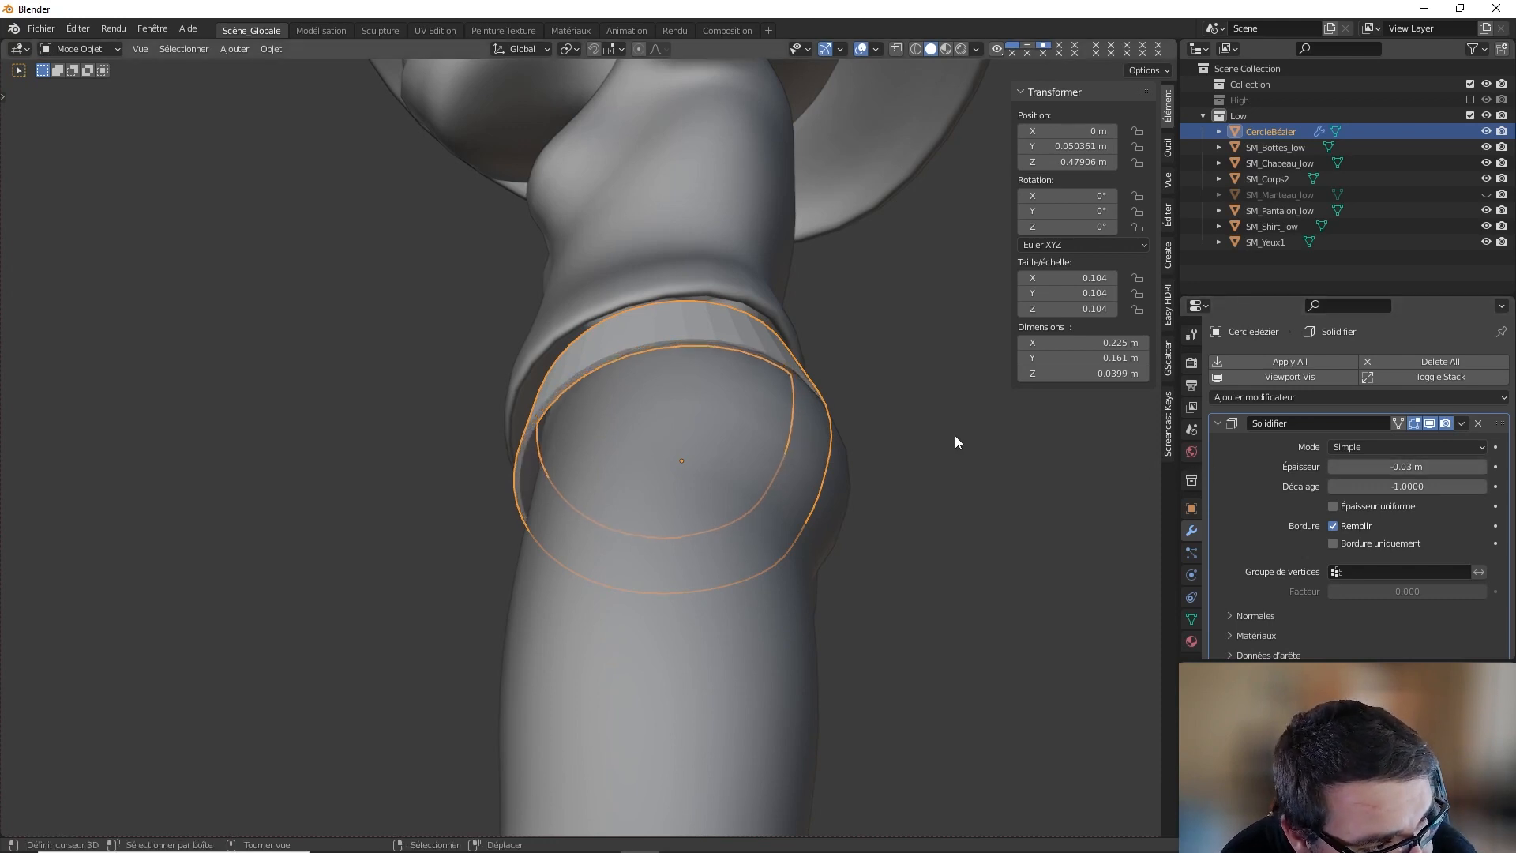
pyautogui.moveTo(955, 435); pyautogui.dragTo(861, 404, button='middle')
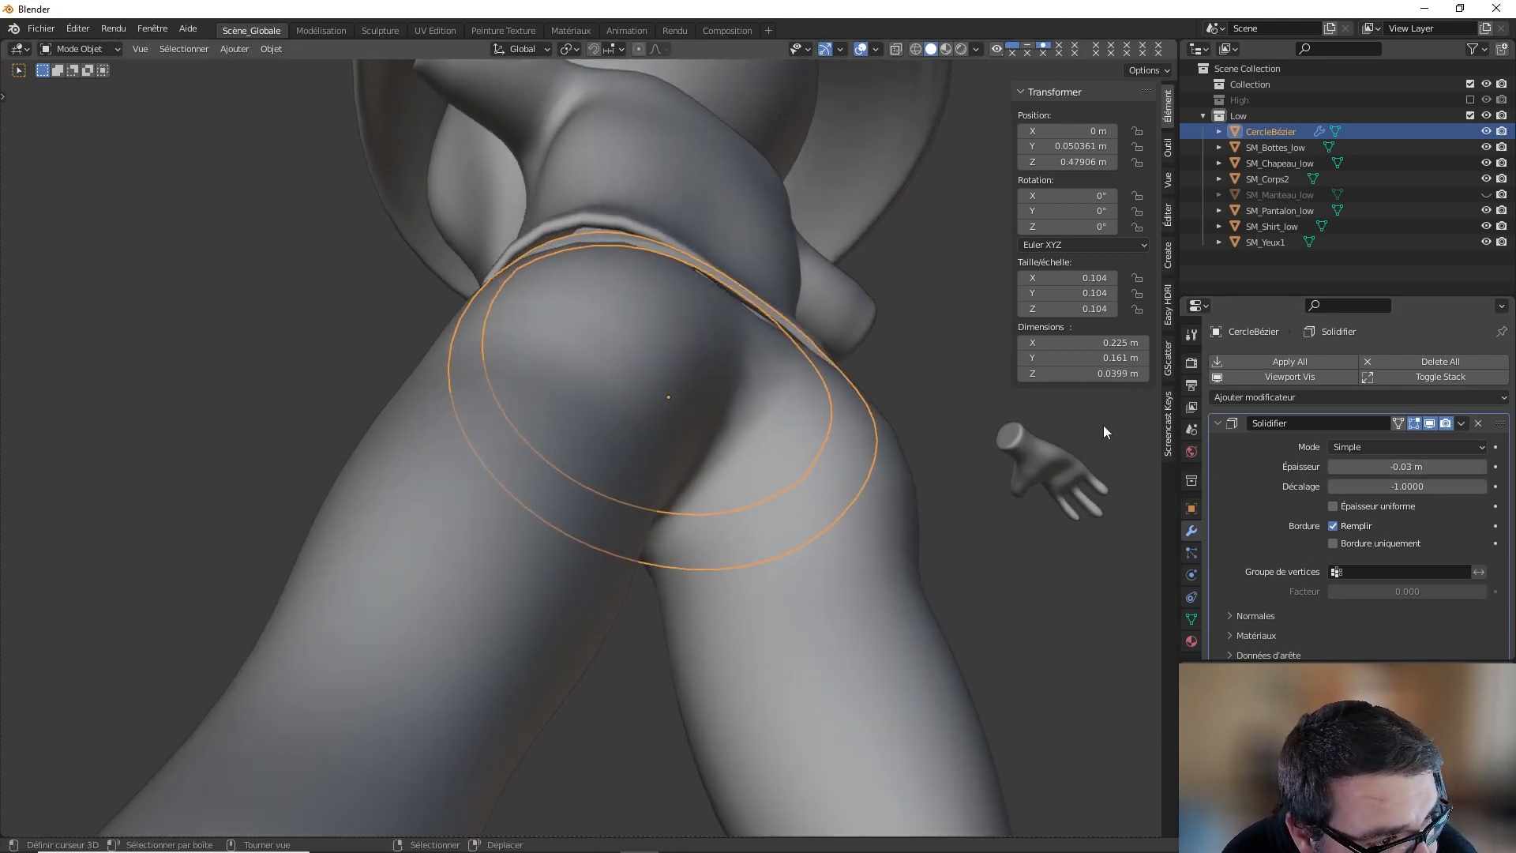
pyautogui.click(1334, 466)
# Step: Move the lower-edge vertex over the character's right buttock outward to about 0.67 m local Y with proportional editing
pyautogui.moveTo(733, 416); pyautogui.dragTo(579, 464, button='middle')
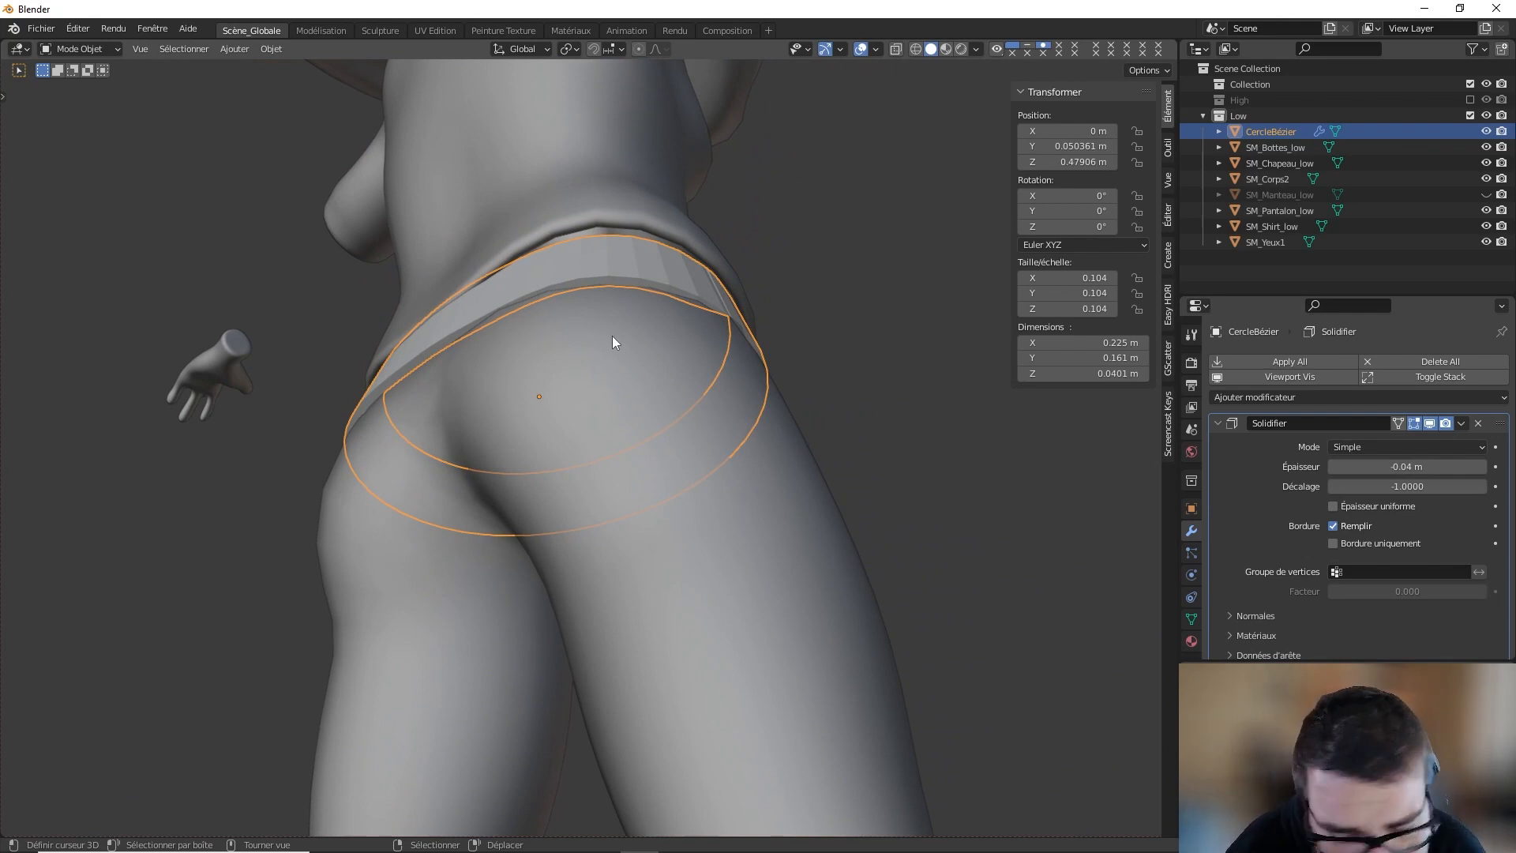
pyautogui.press('Tab')
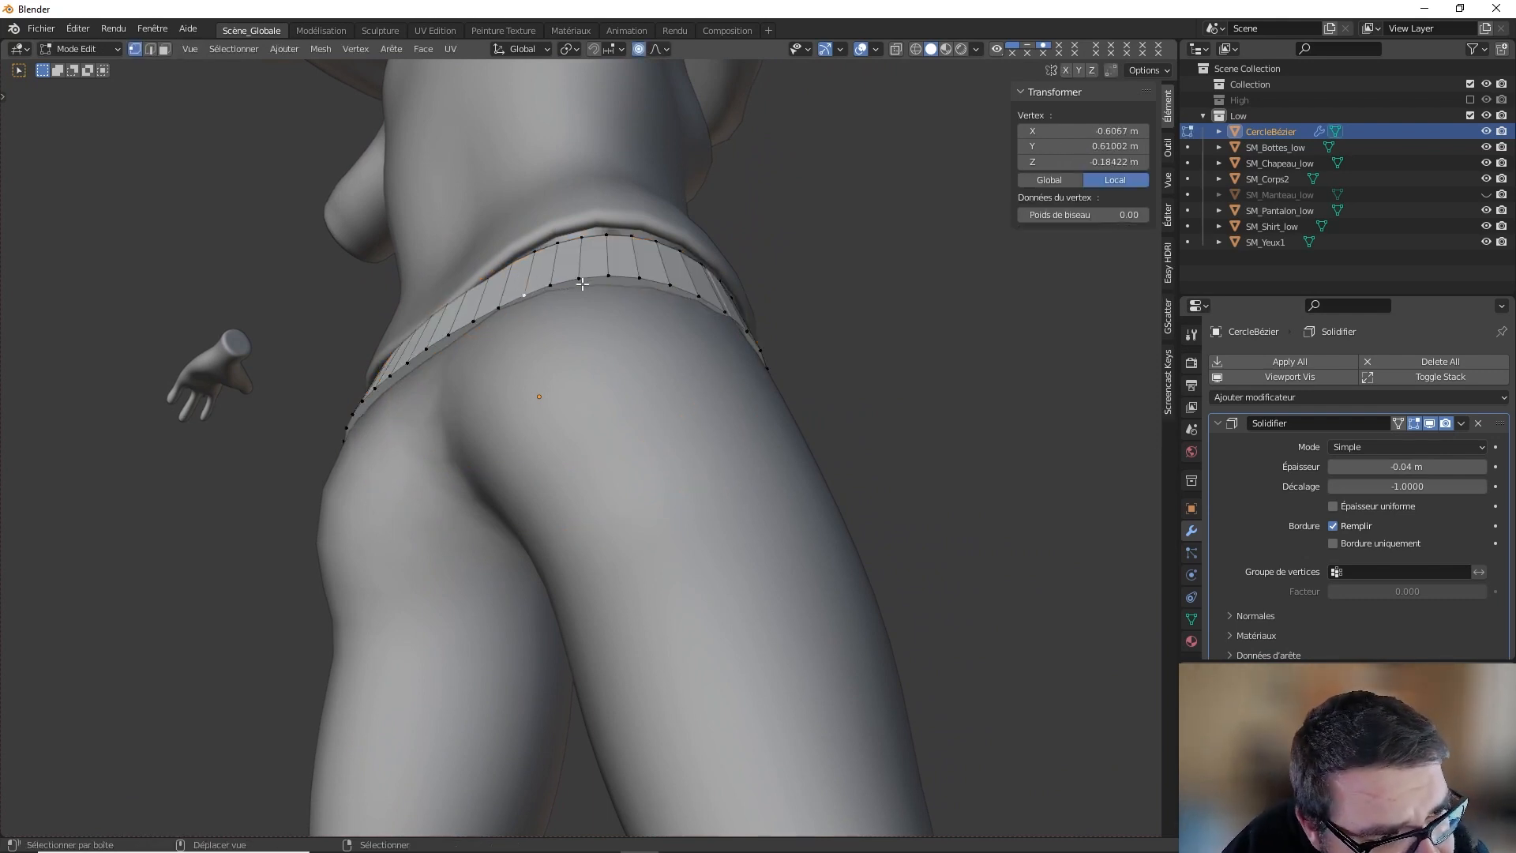
pyautogui.press('g')
pyautogui.press('y')
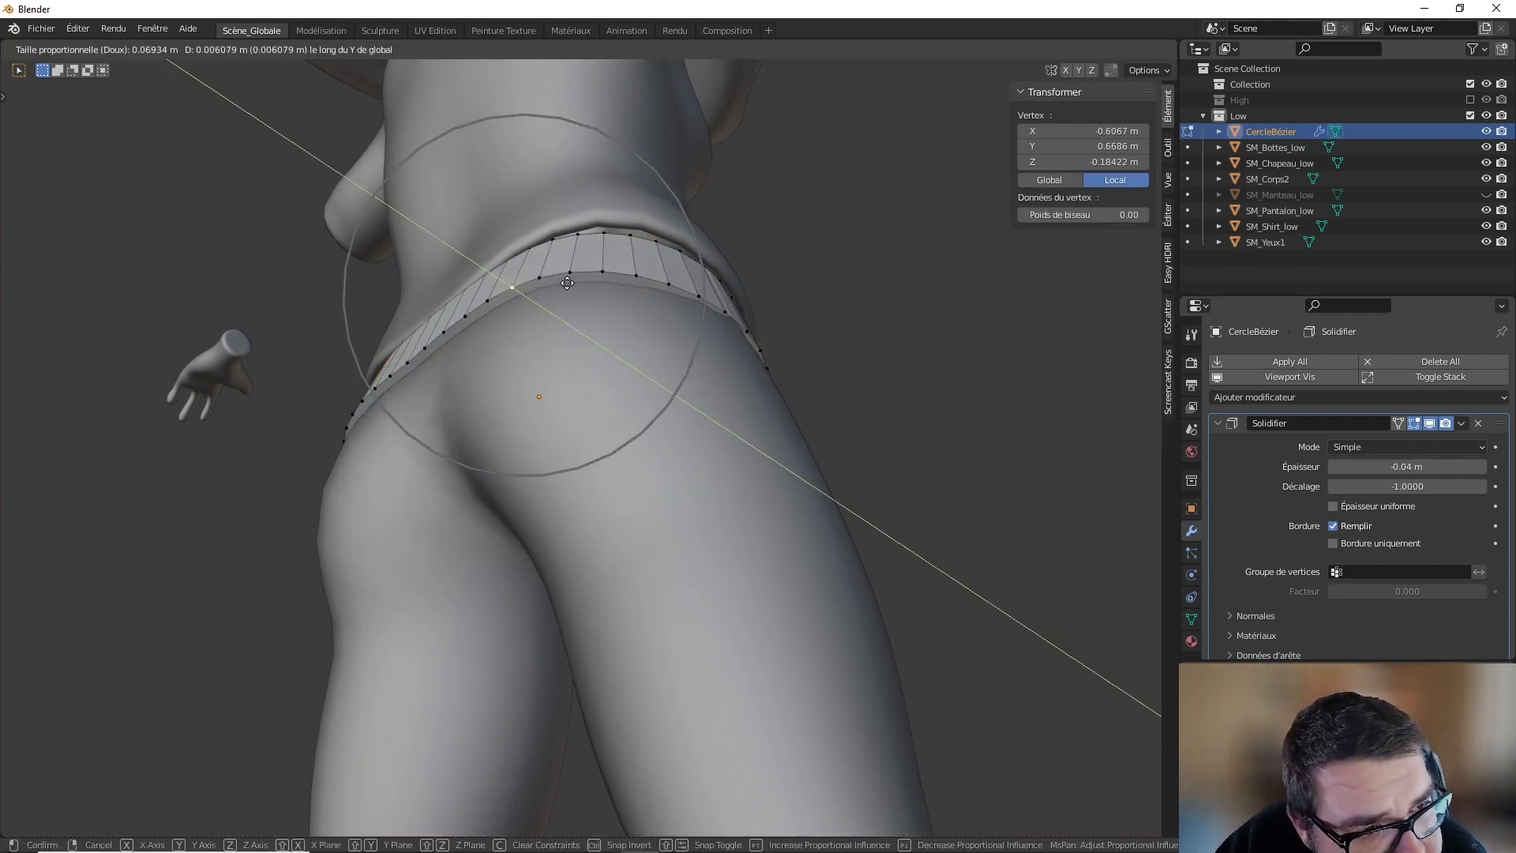
pyautogui.click(568, 282)
# Step: Pull the lower-edge vertex on the character's right hip outward along X to about -1.10 m local and leave mesh editing
pyautogui.click(713, 294)
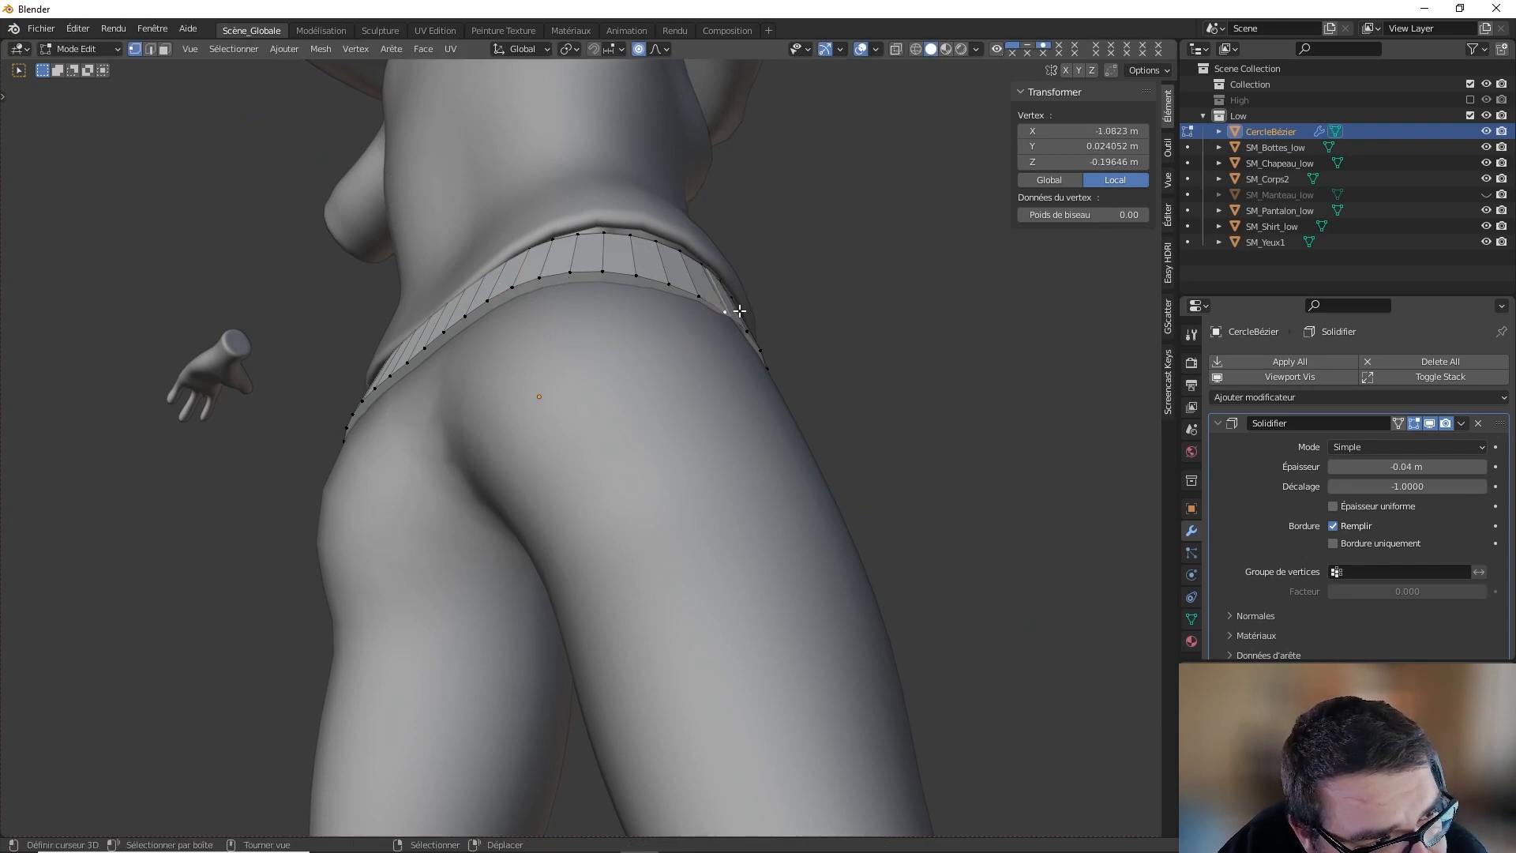
pyautogui.press('g')
pyautogui.press('x')
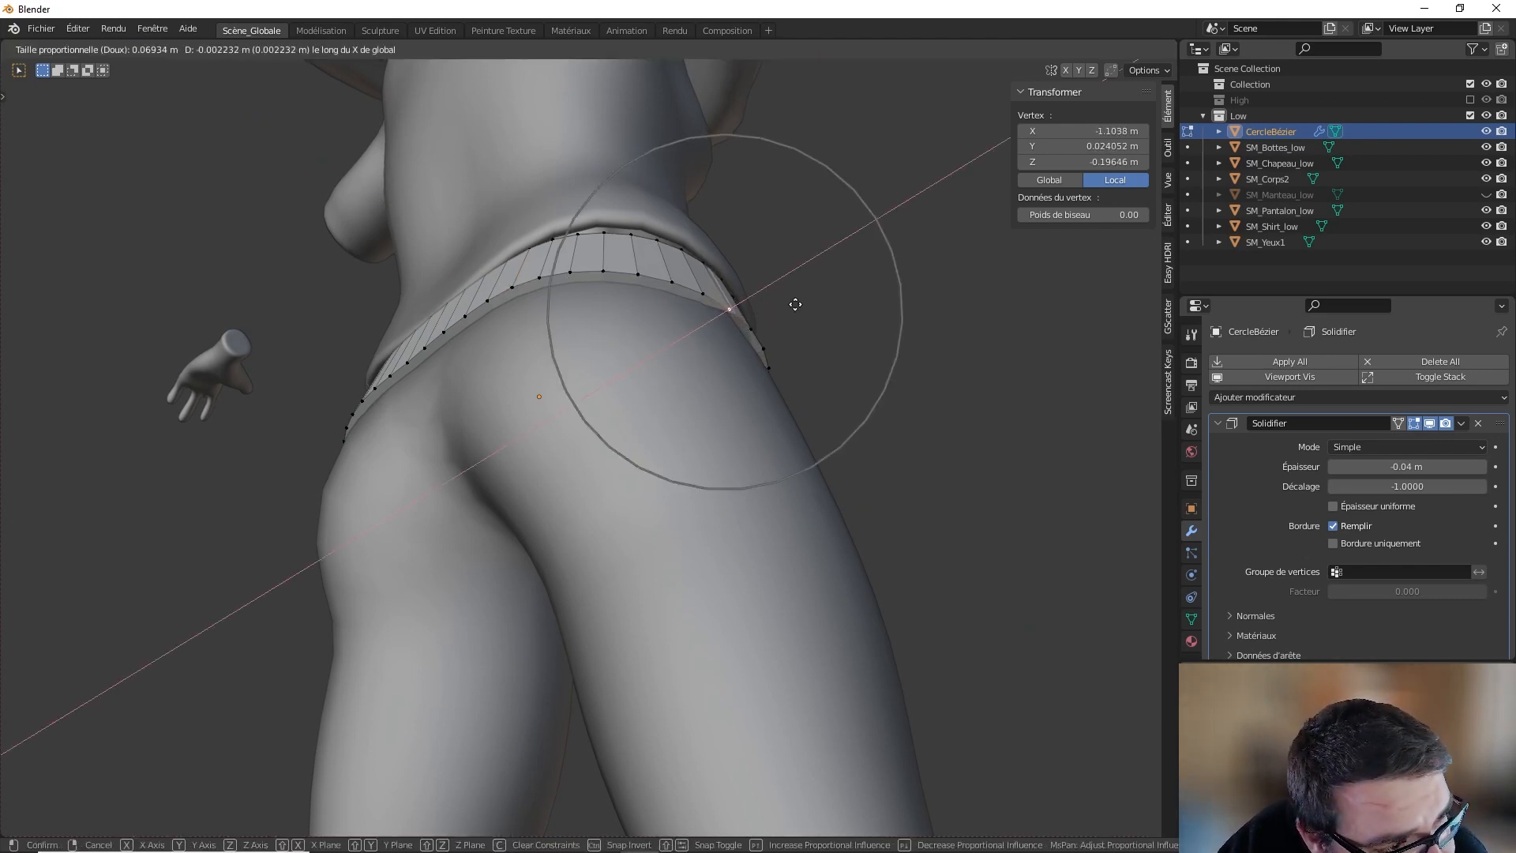
pyautogui.click(796, 304)
pyautogui.press('Tab')
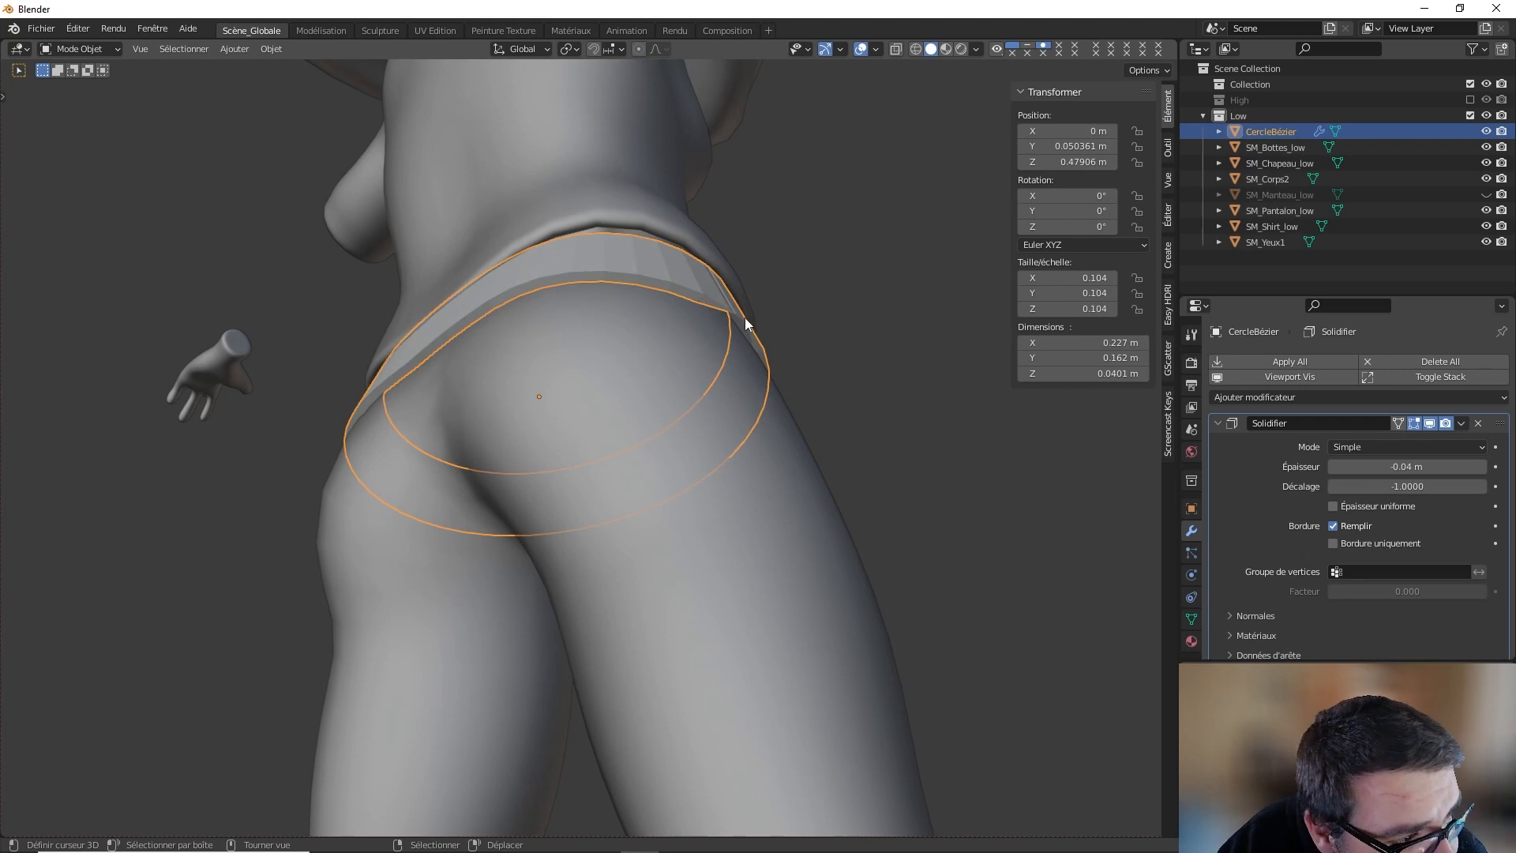
# Step: Turn off the Solidify modifier's viewport display and show the face orientation overlay to check the band's normals
pyautogui.moveTo(745, 318); pyautogui.dragTo(808, 375, button='middle')
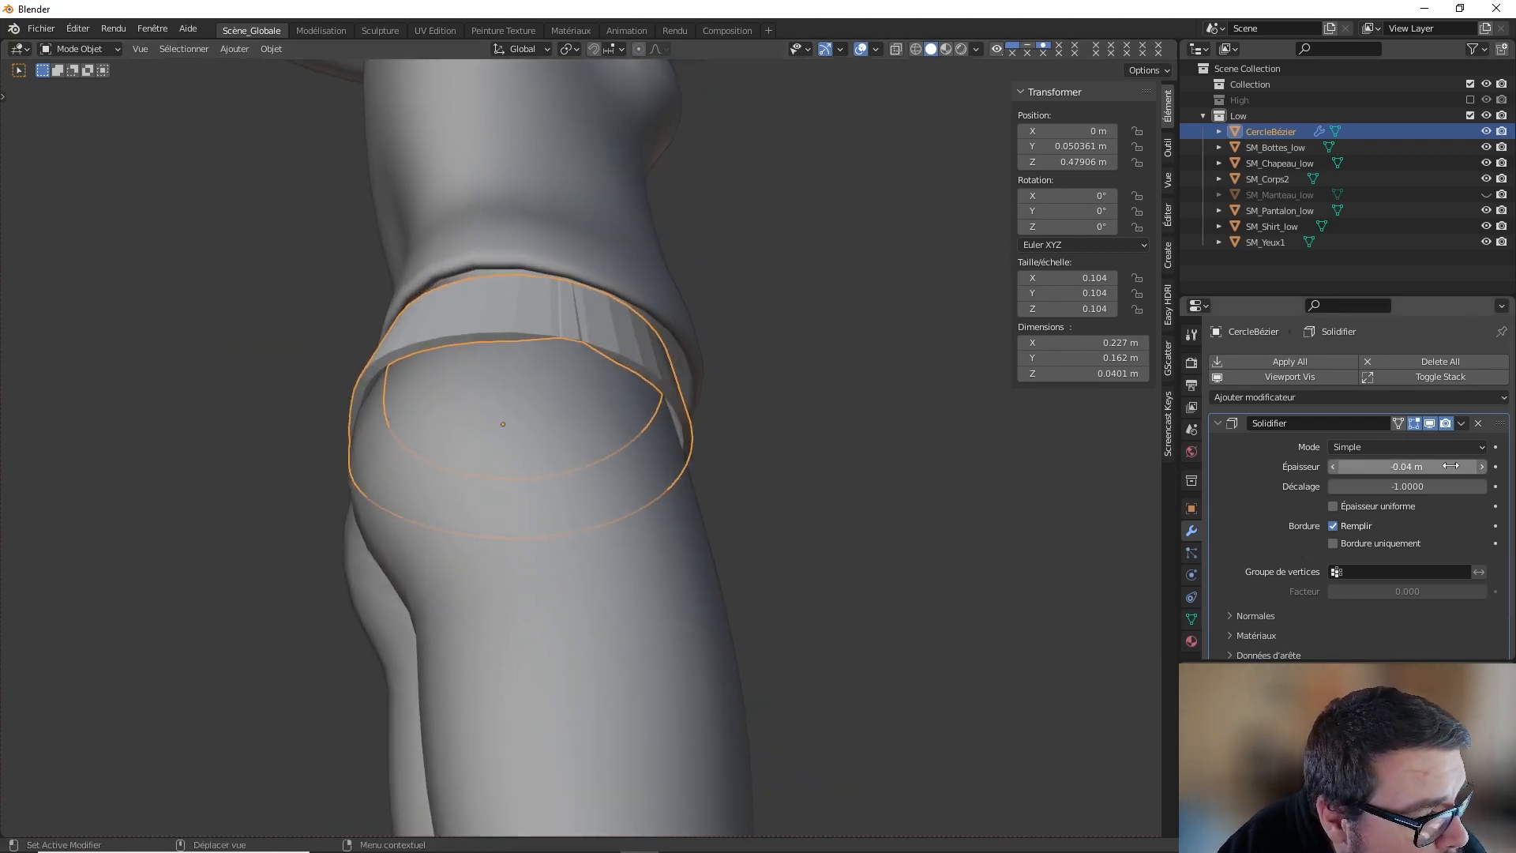
pyautogui.click(1430, 425)
pyautogui.click(874, 50)
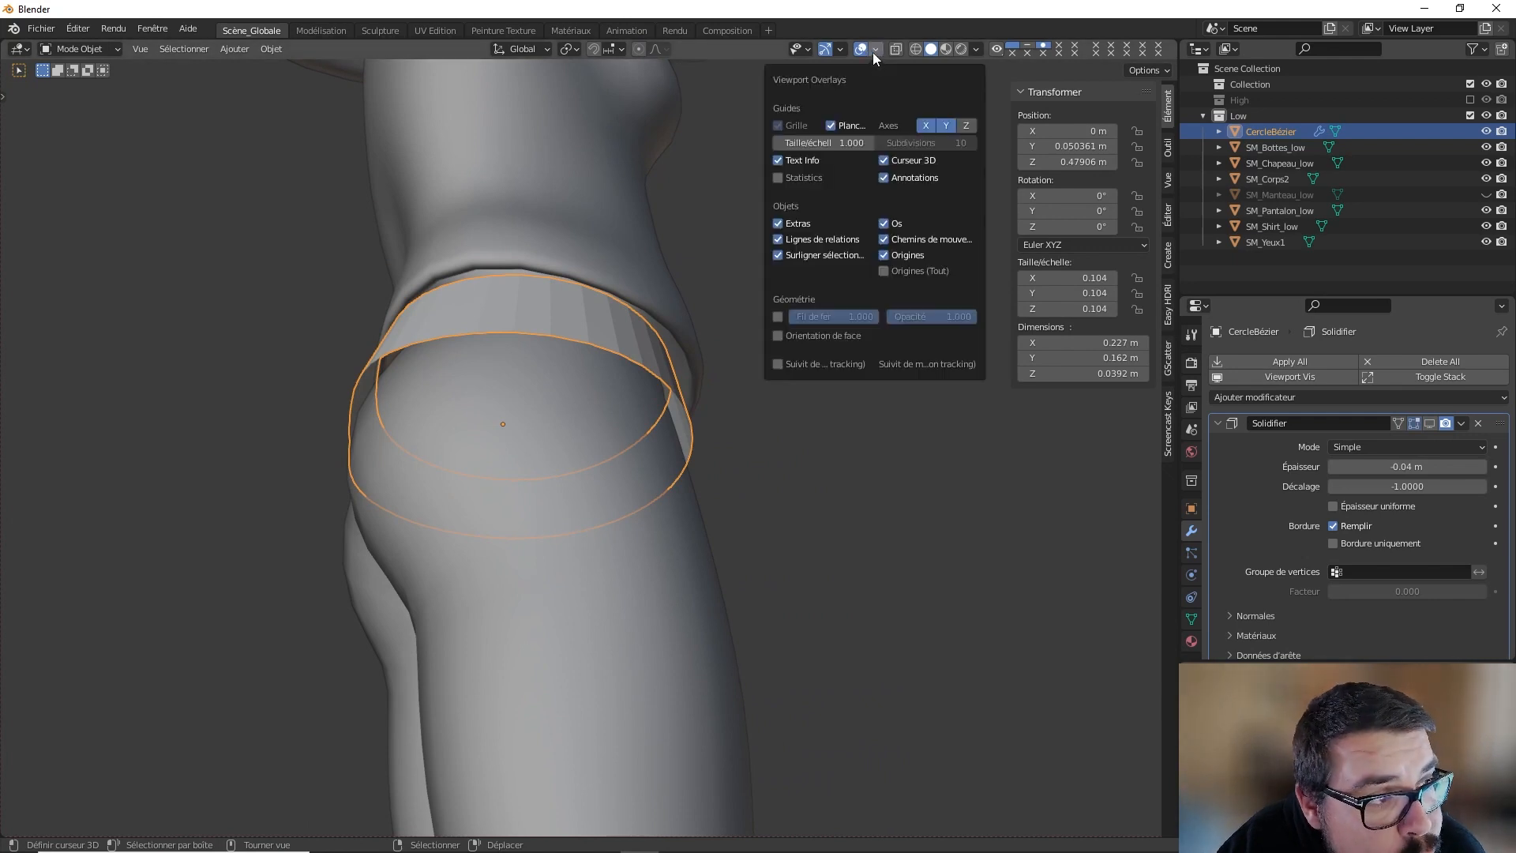
pyautogui.click(794, 335)
pyautogui.moveTo(758, 331); pyautogui.dragTo(497, 417, button='middle')
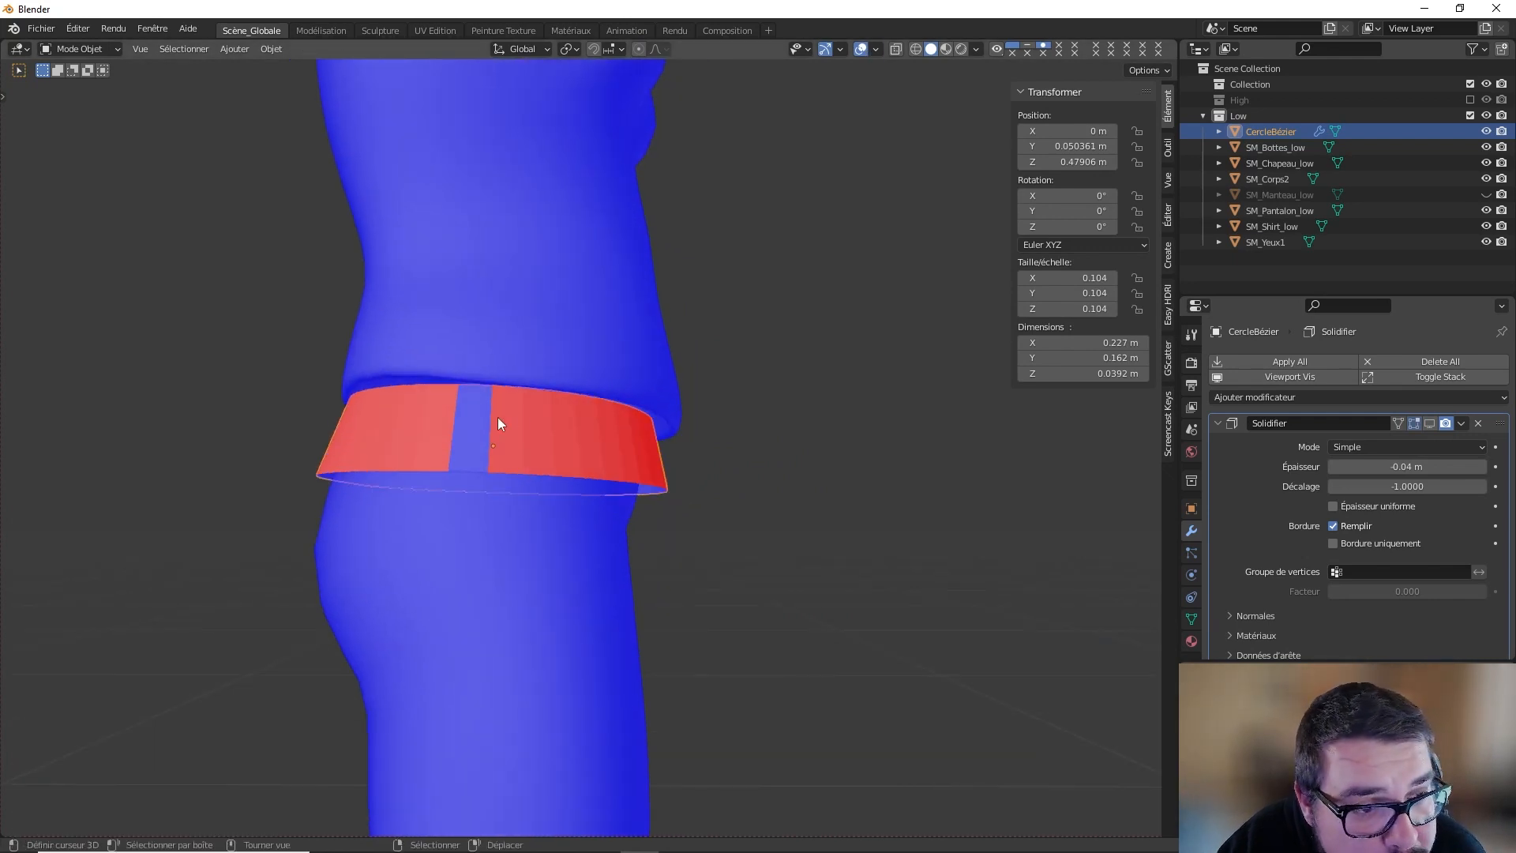
# Step: Select the band's entire mesh and recalculate its normals to the outside
pyautogui.press('Tab')
pyautogui.press('a')
pyautogui.click(545, 340)
pyautogui.press('a')
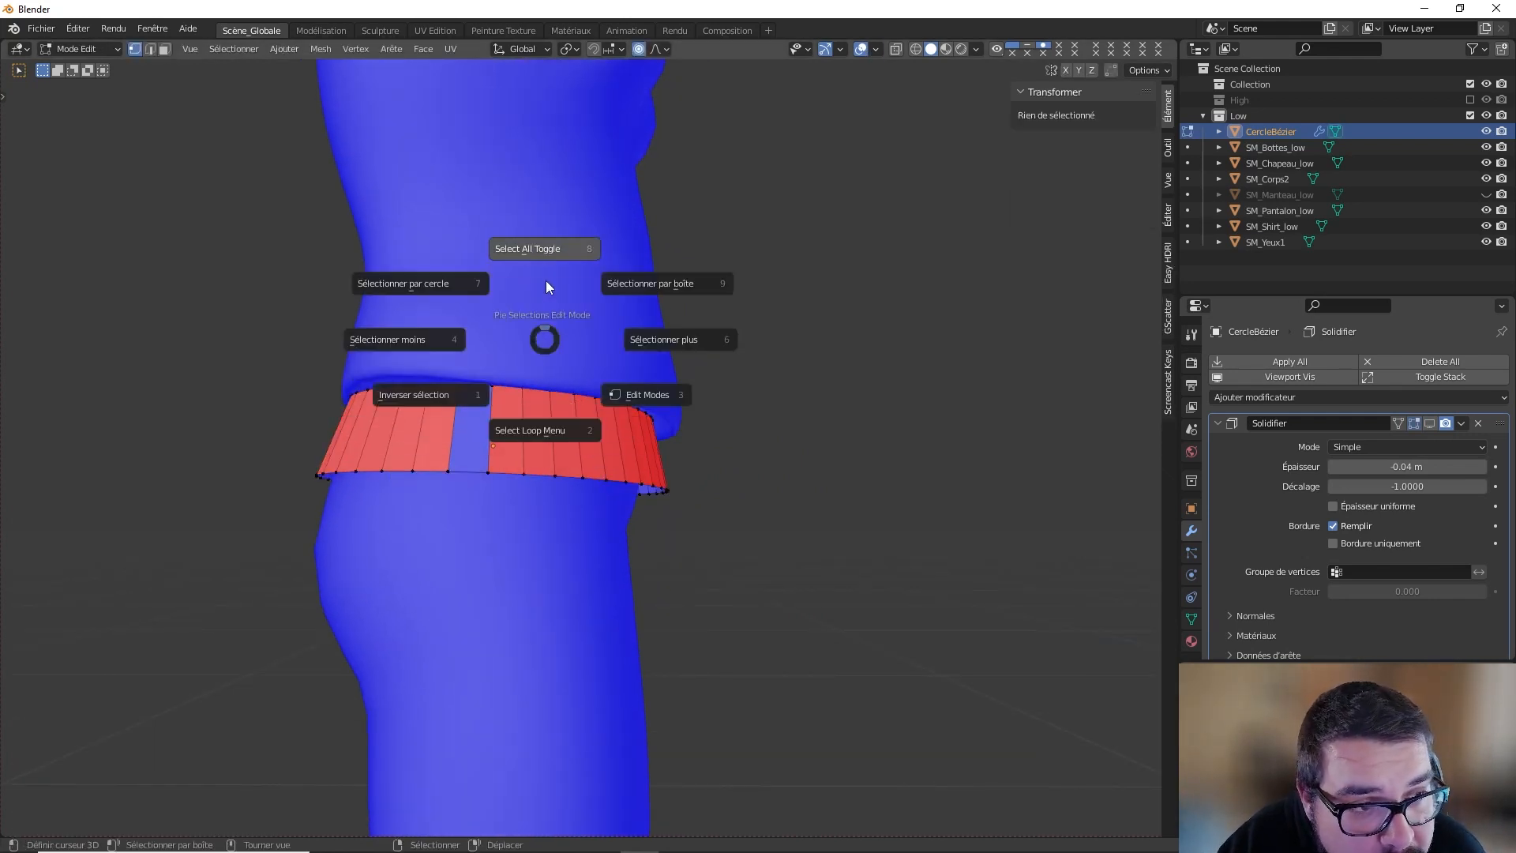
pyautogui.click(547, 282)
pyautogui.hotkey('shift', 'n')
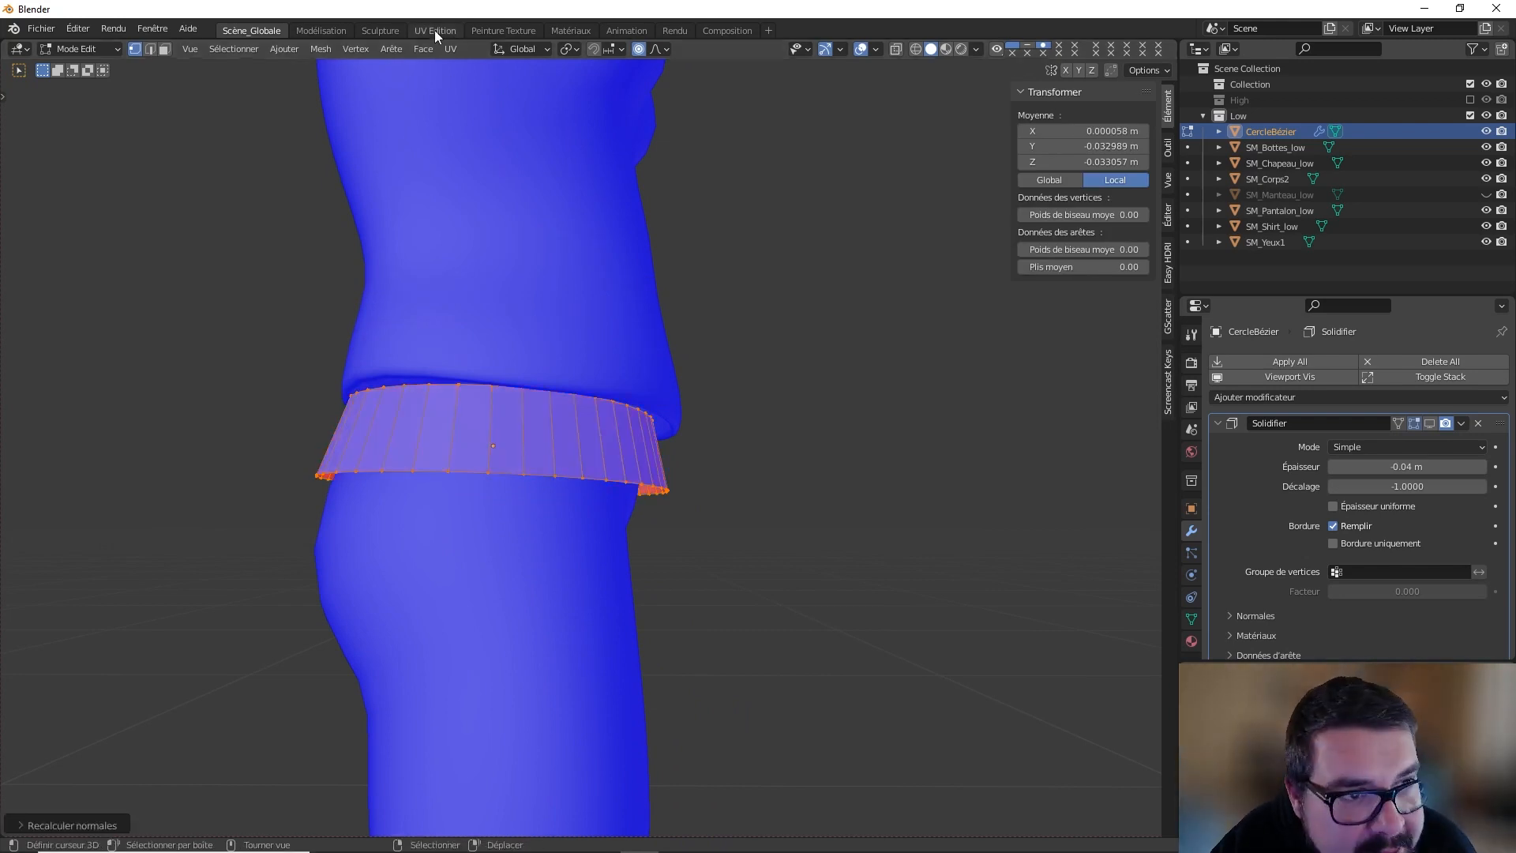
pyautogui.click(317, 49)
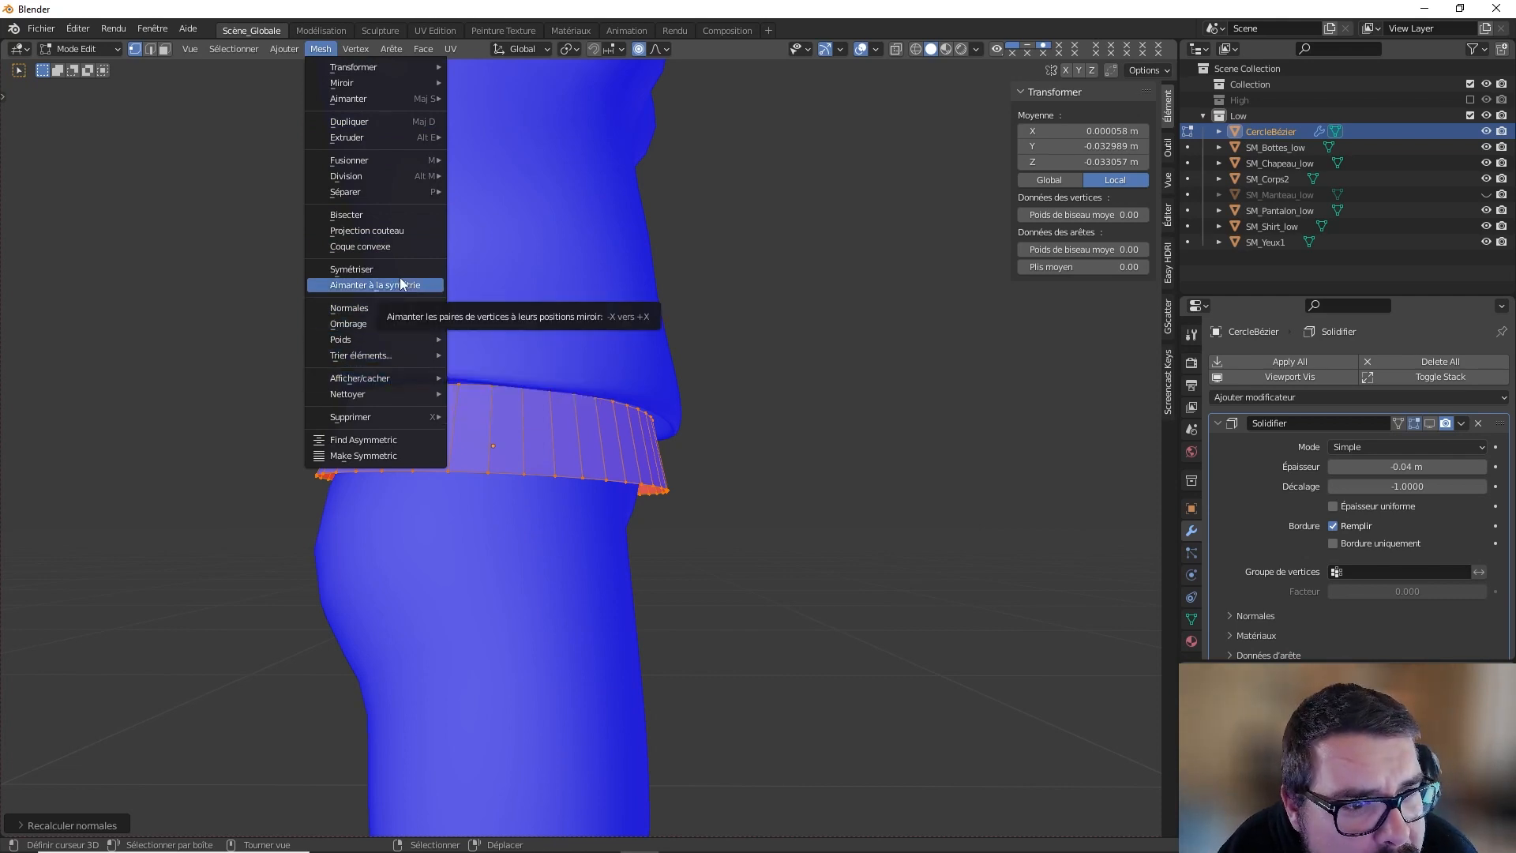
pyautogui.click(423, 49)
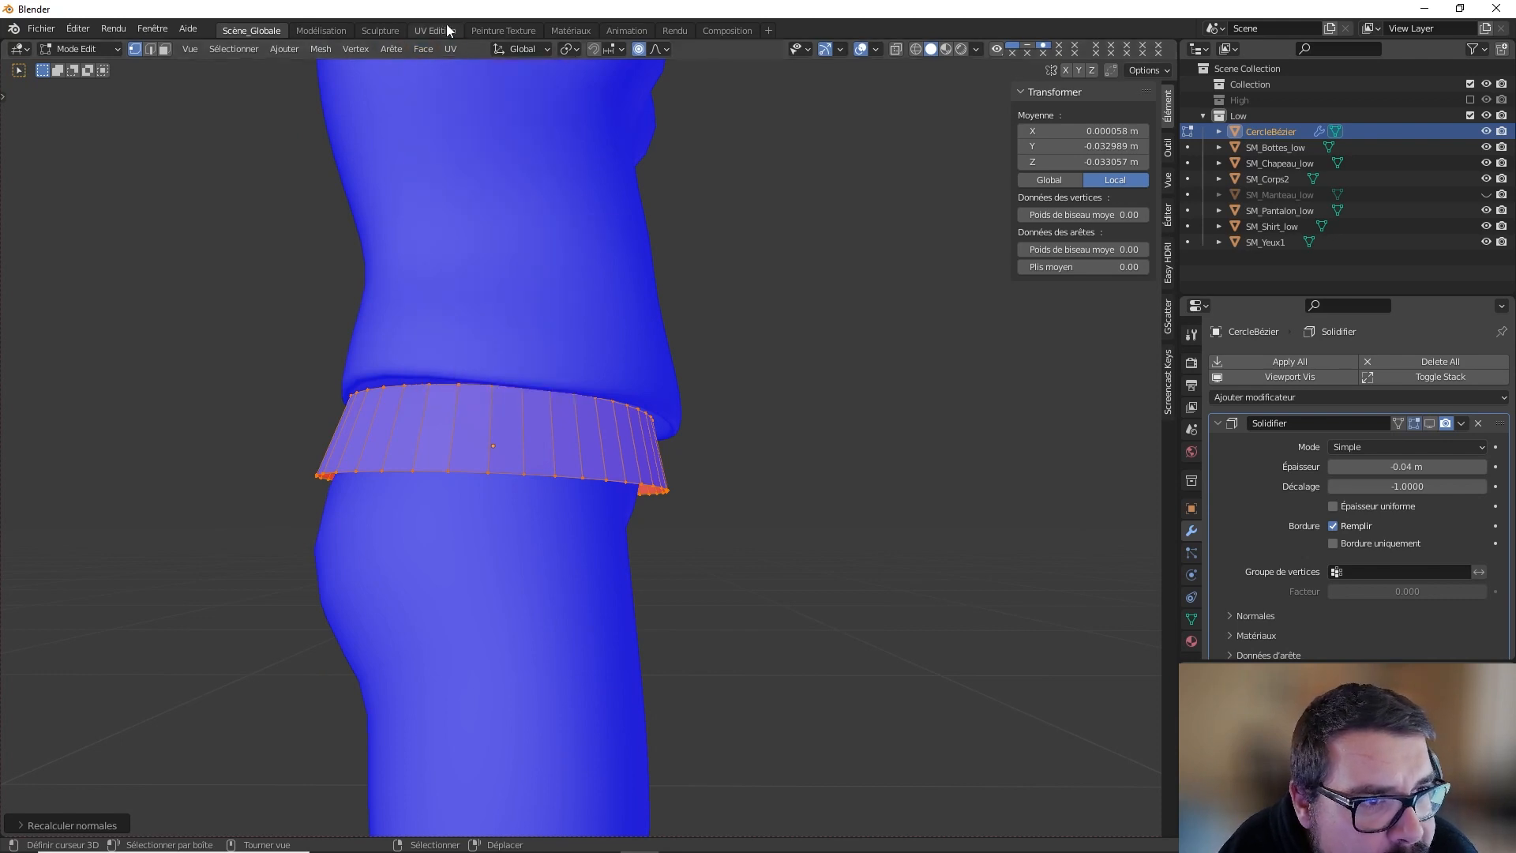
pyautogui.click(315, 49)
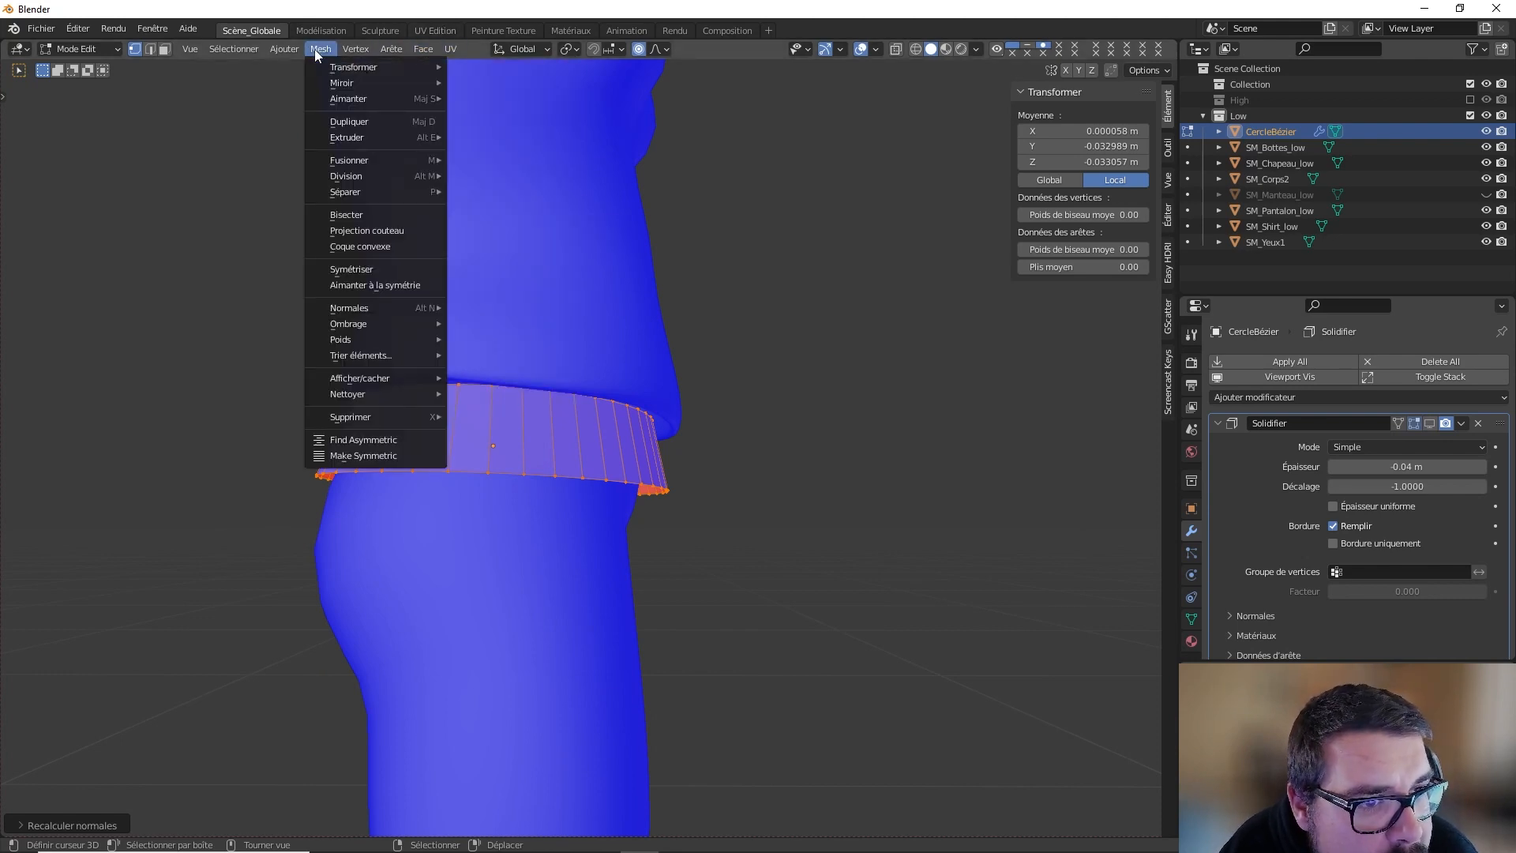
pyautogui.moveTo(414, 314)
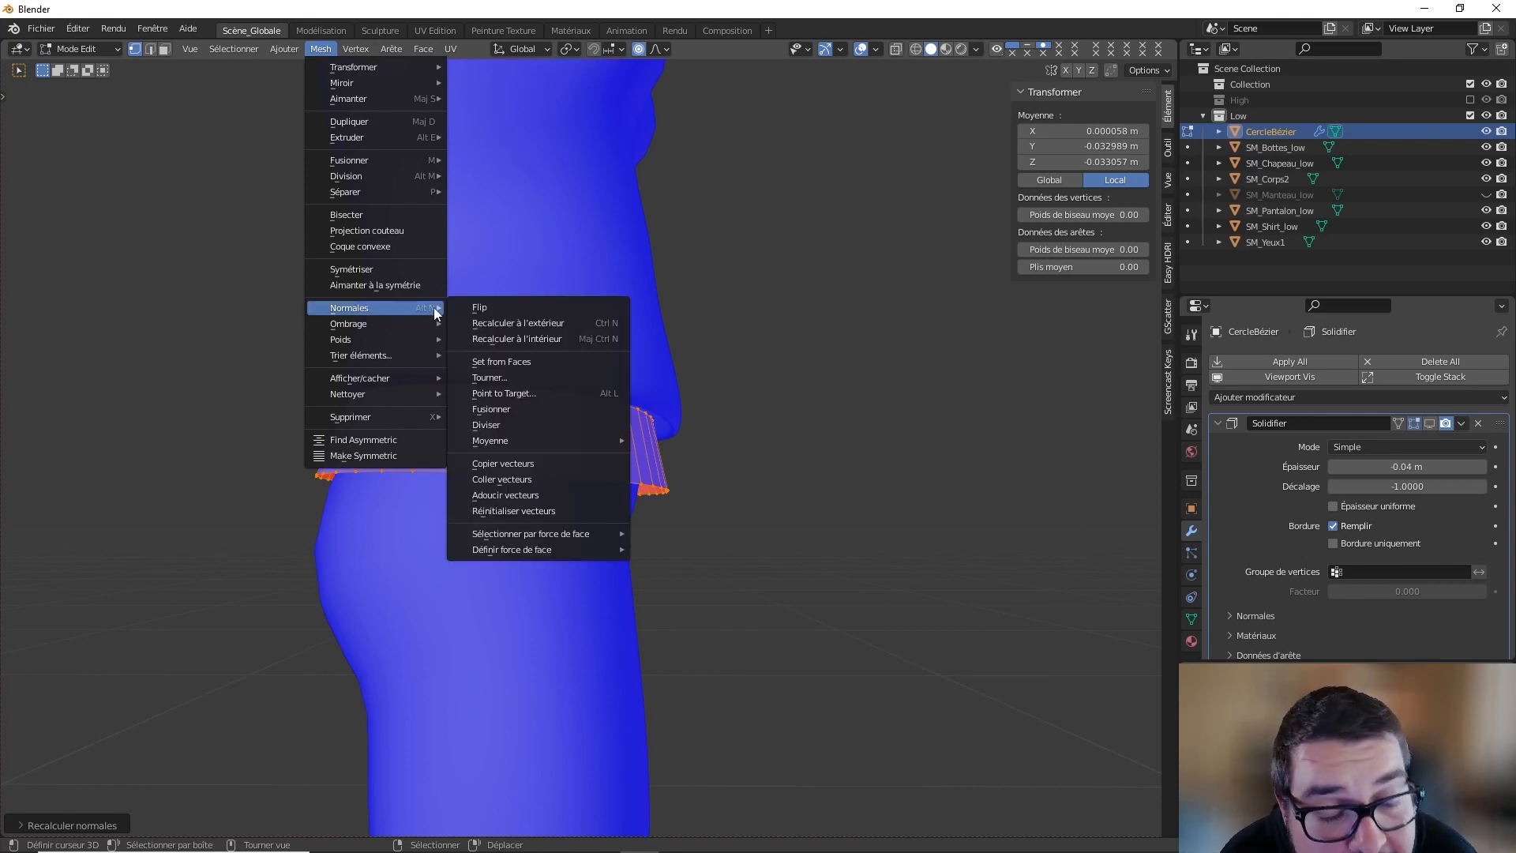
pyautogui.click(557, 324)
pyautogui.moveTo(869, 334); pyautogui.dragTo(594, 276, button='middle')
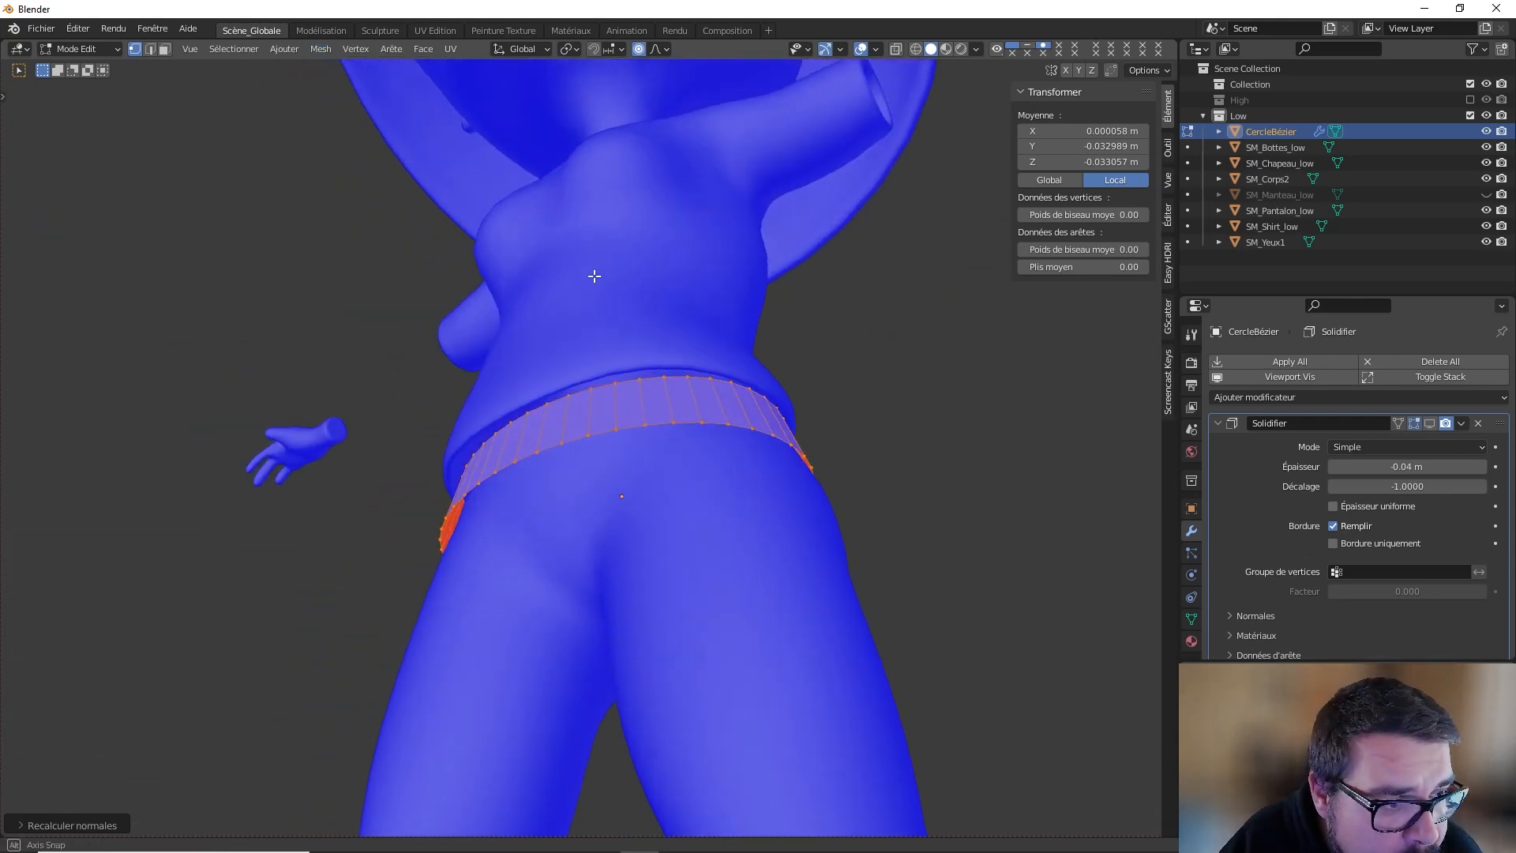
# Step: Show the Solidify modifier in the viewport again and set its thickness to 0.04 m
pyautogui.press('Tab')
pyautogui.click(1431, 425)
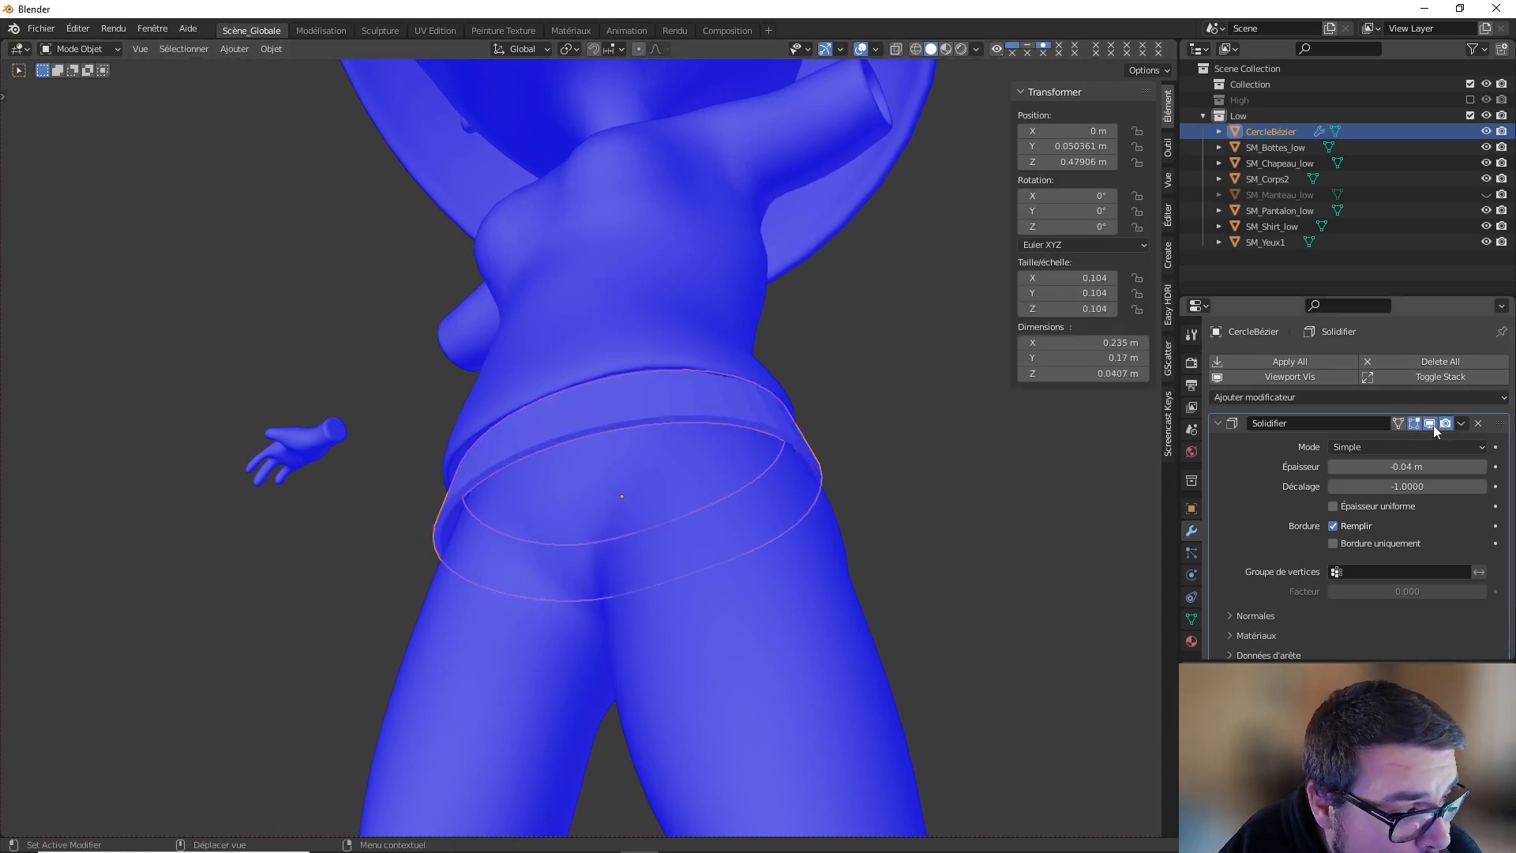
pyautogui.moveTo(934, 413); pyautogui.dragTo(809, 411, button='middle')
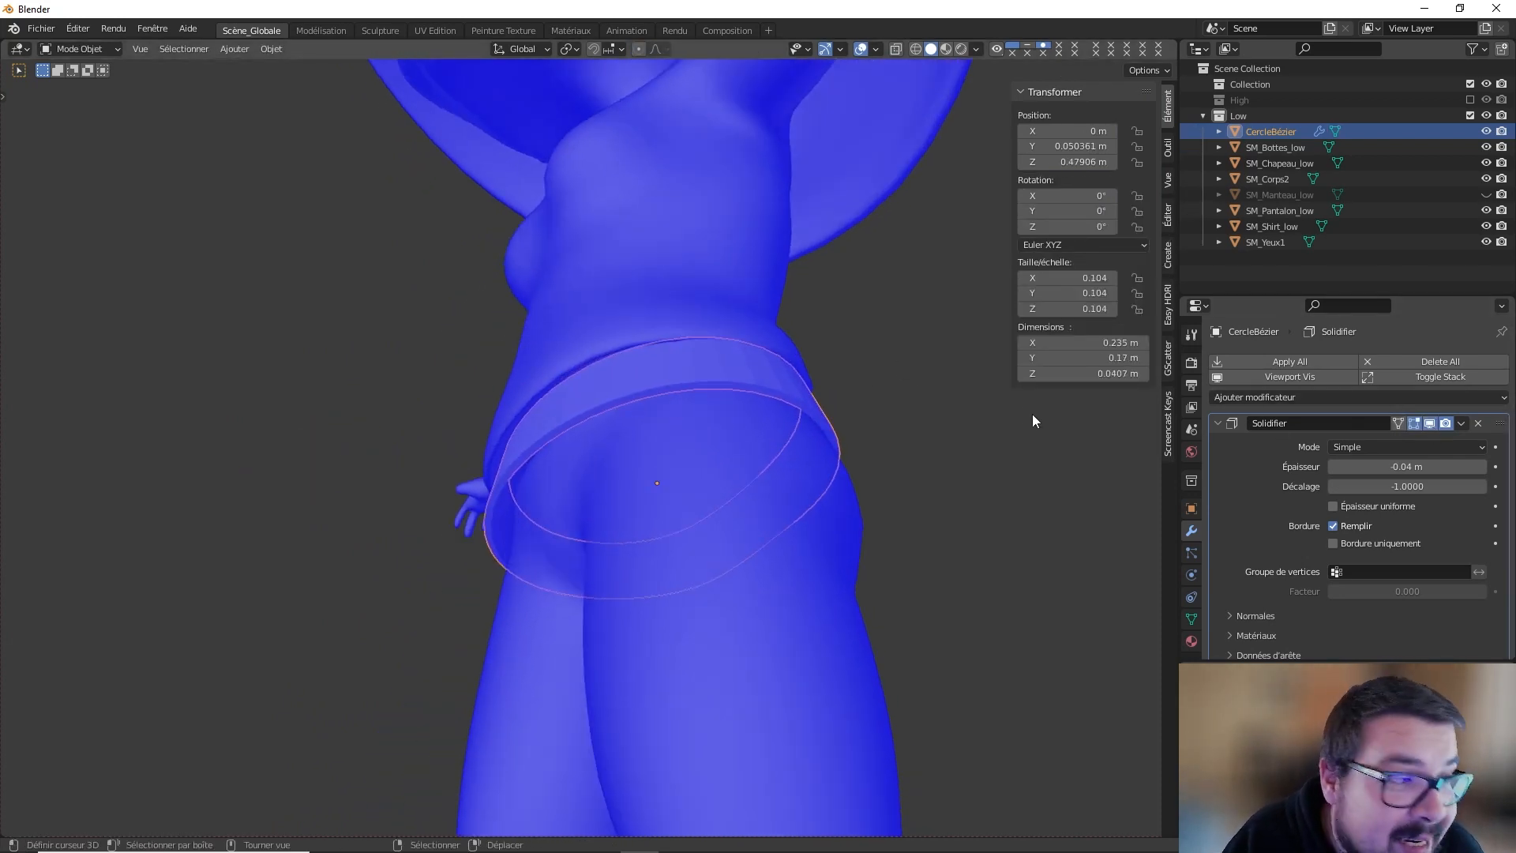
pyautogui.click(1394, 467)
pyautogui.write('0')
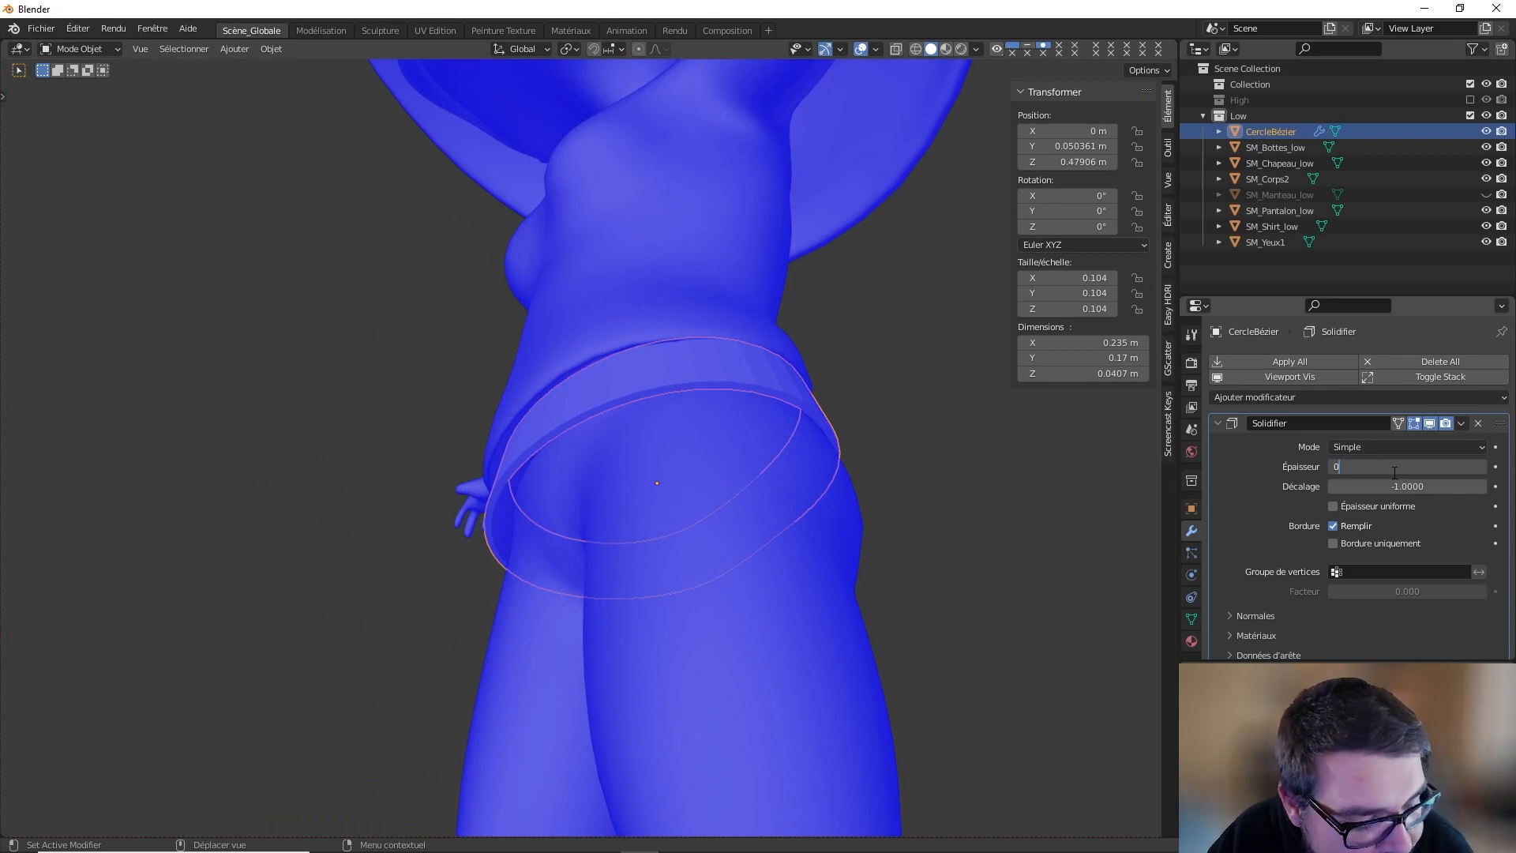
pyautogui.press('Return')
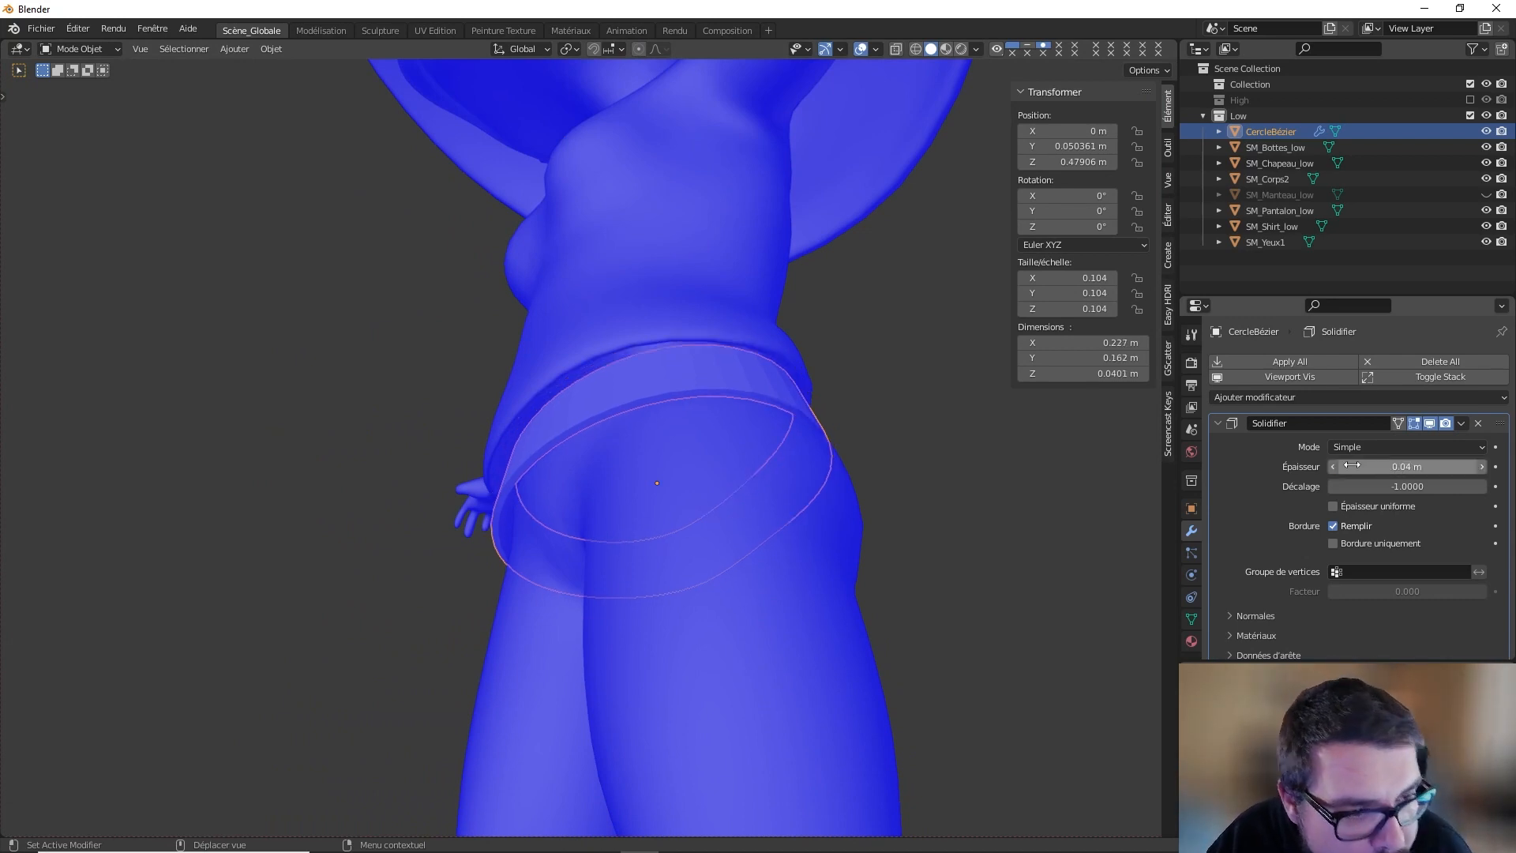
# Step: Select the band's lower edge loop and scale it inward to about 0.98 times its size
pyautogui.moveTo(932, 379); pyautogui.dragTo(568, 480, button='middle')
pyautogui.press('Tab')
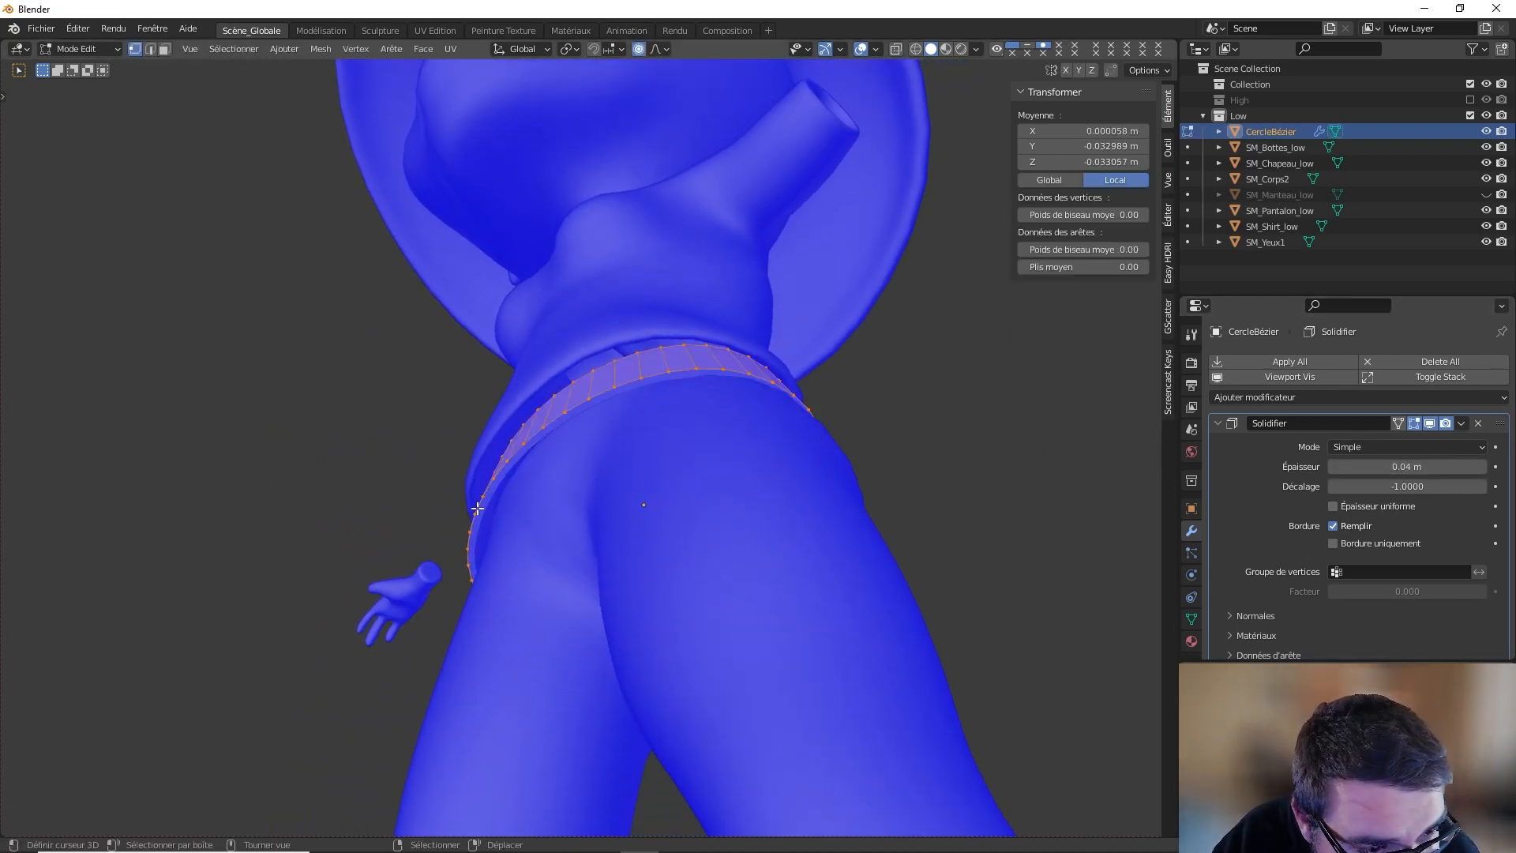
pyautogui.moveTo(482, 503); pyautogui.dragTo(567, 458, button='middle')
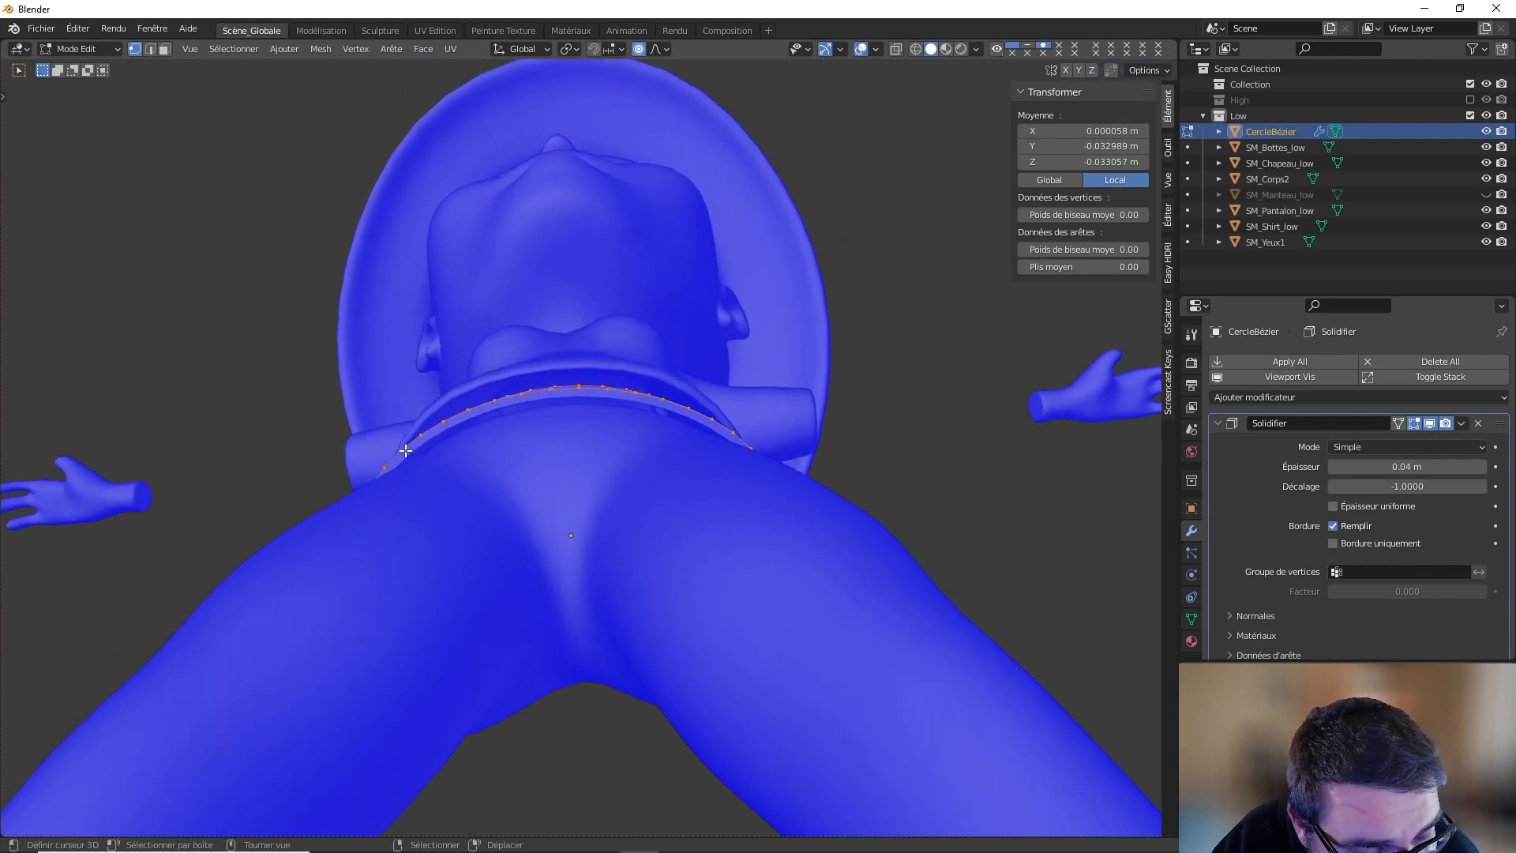
pyautogui.click(150, 49)
pyautogui.click(495, 400)
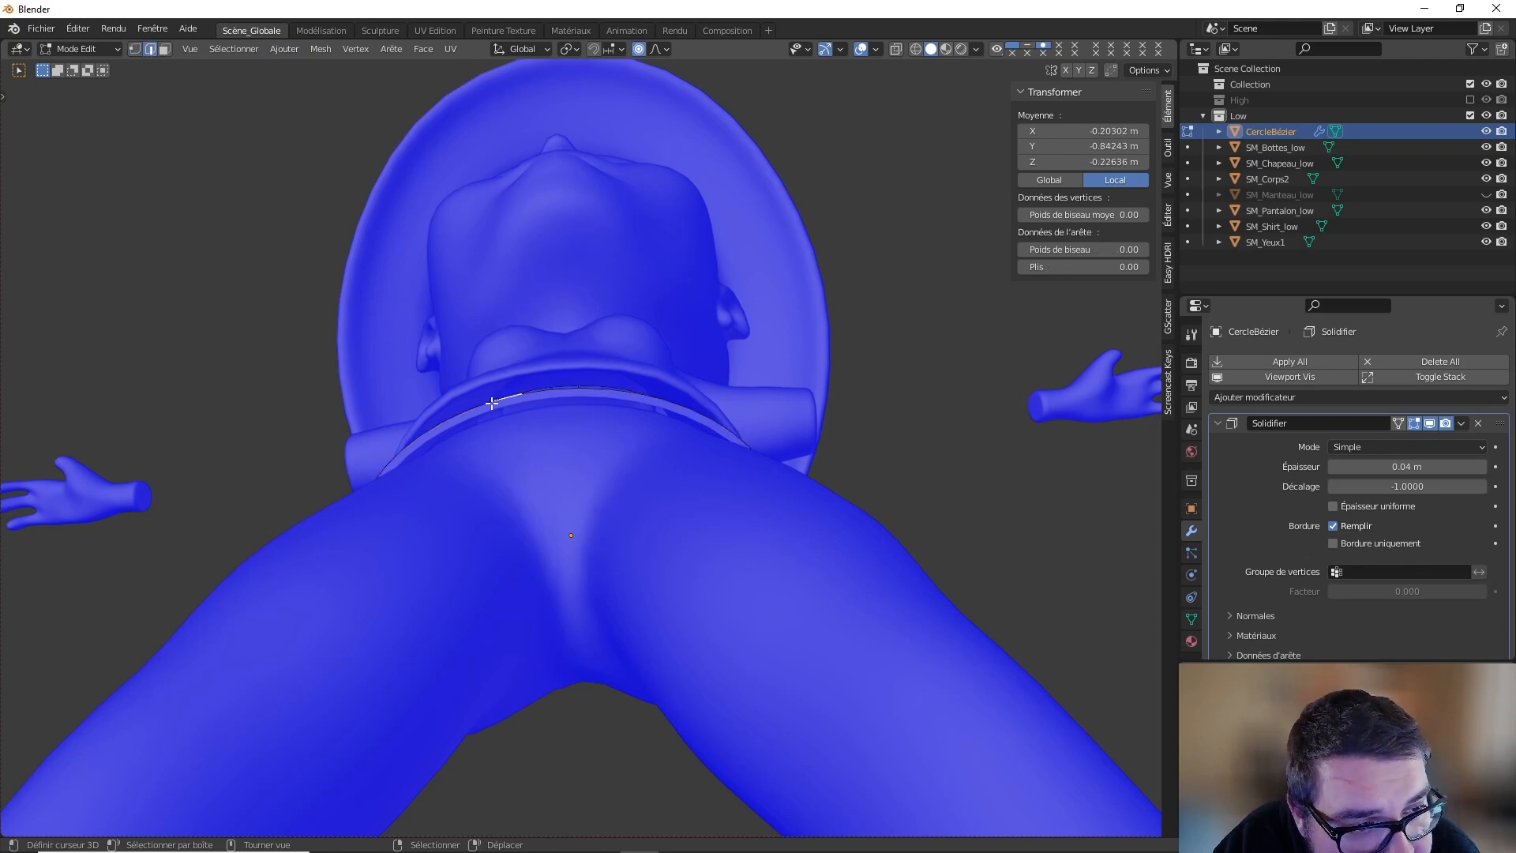
pyautogui.moveTo(583, 390); pyautogui.dragTo(561, 432, button='middle')
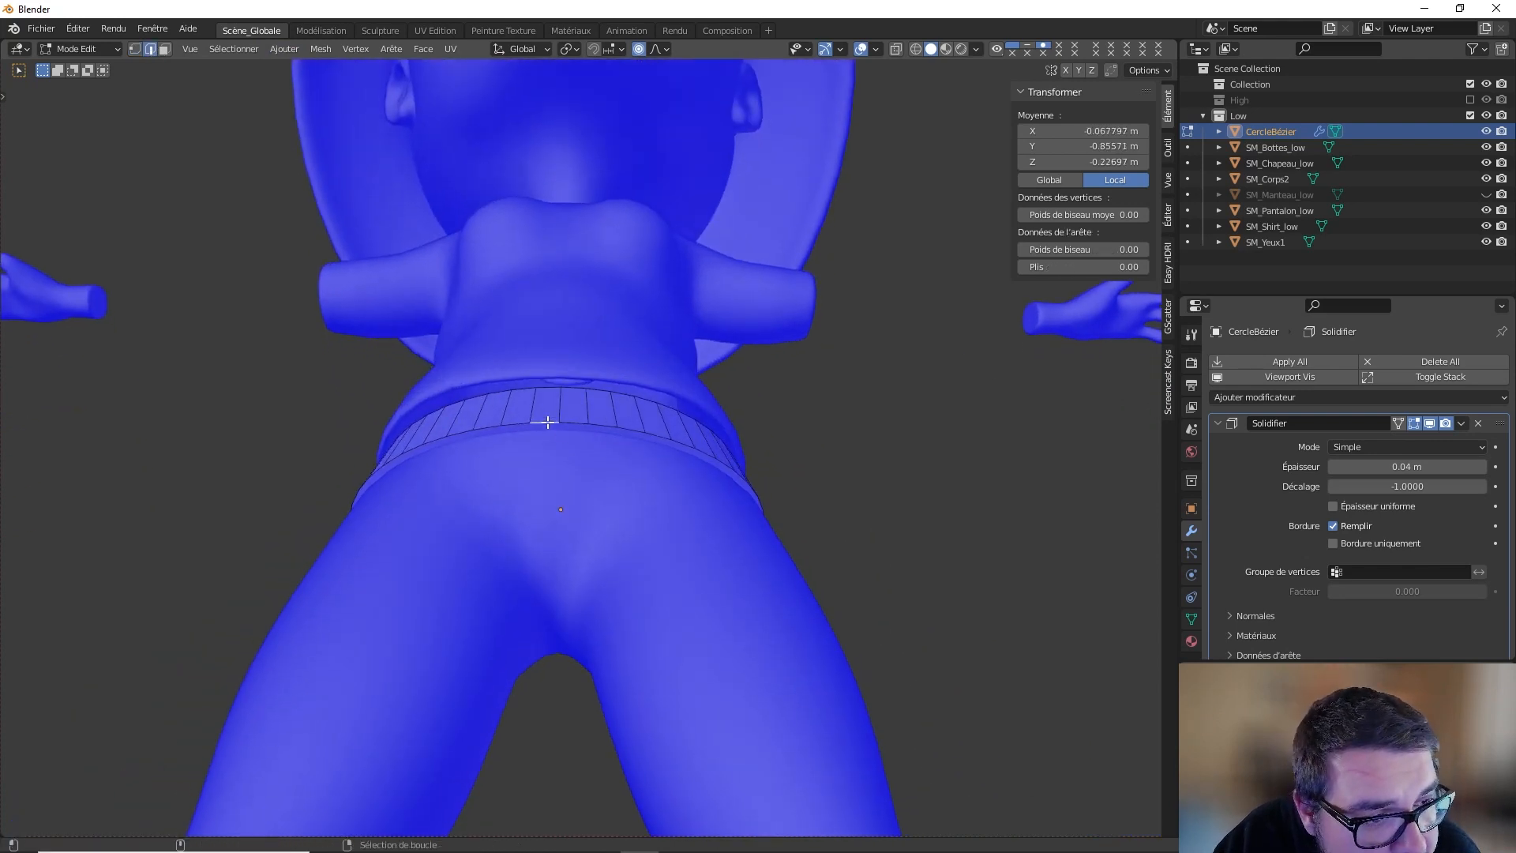
pyautogui.keyDown('alt'); pyautogui.click(549, 424); pyautogui.keyUp('alt')
pyautogui.press('s')
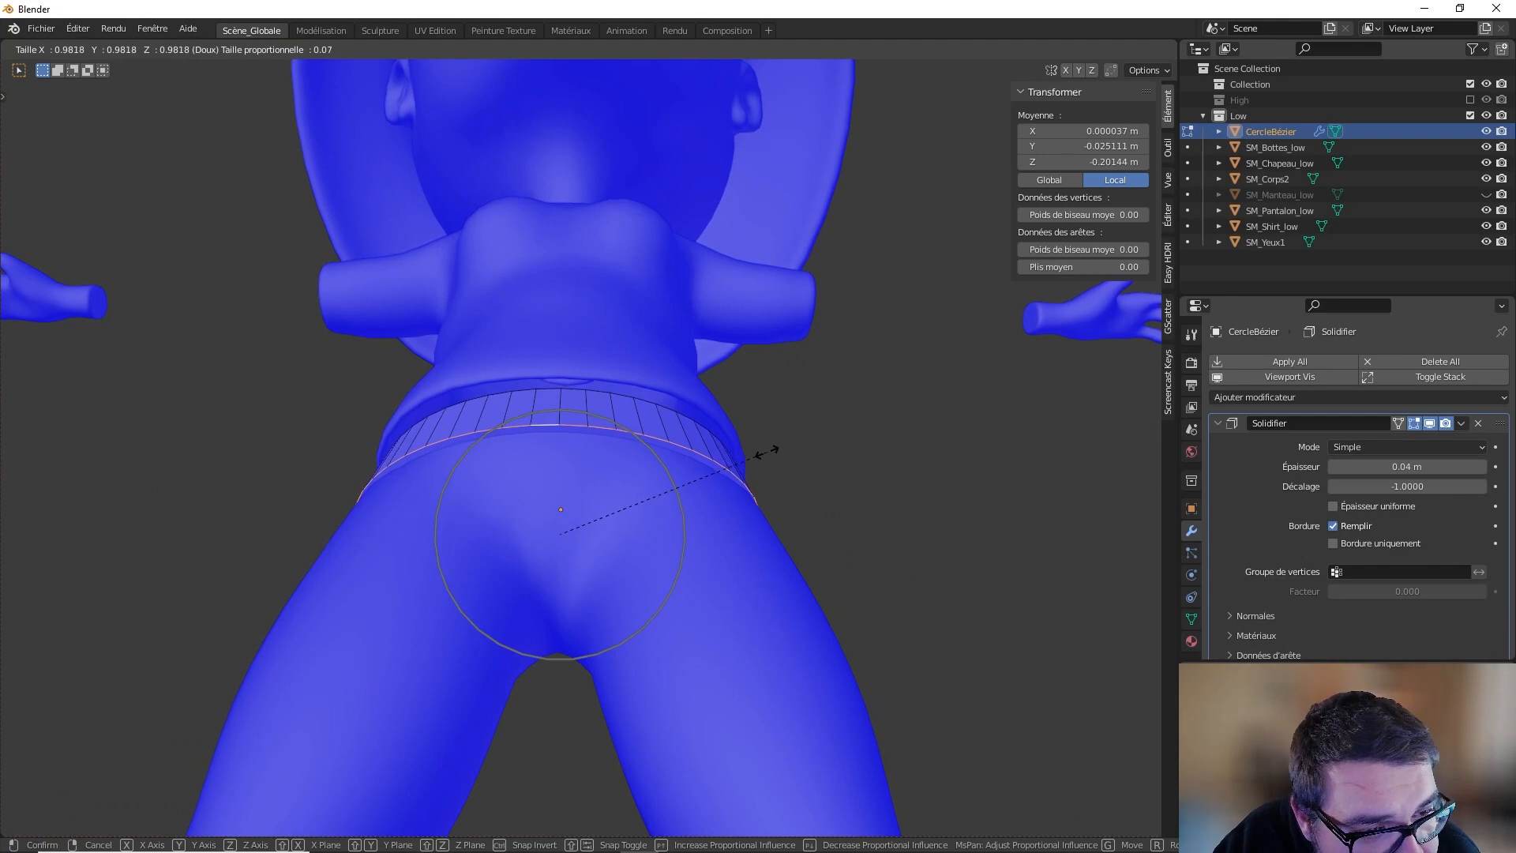
pyautogui.click(771, 450)
pyautogui.moveTo(770, 450); pyautogui.dragTo(515, 386, button='middle')
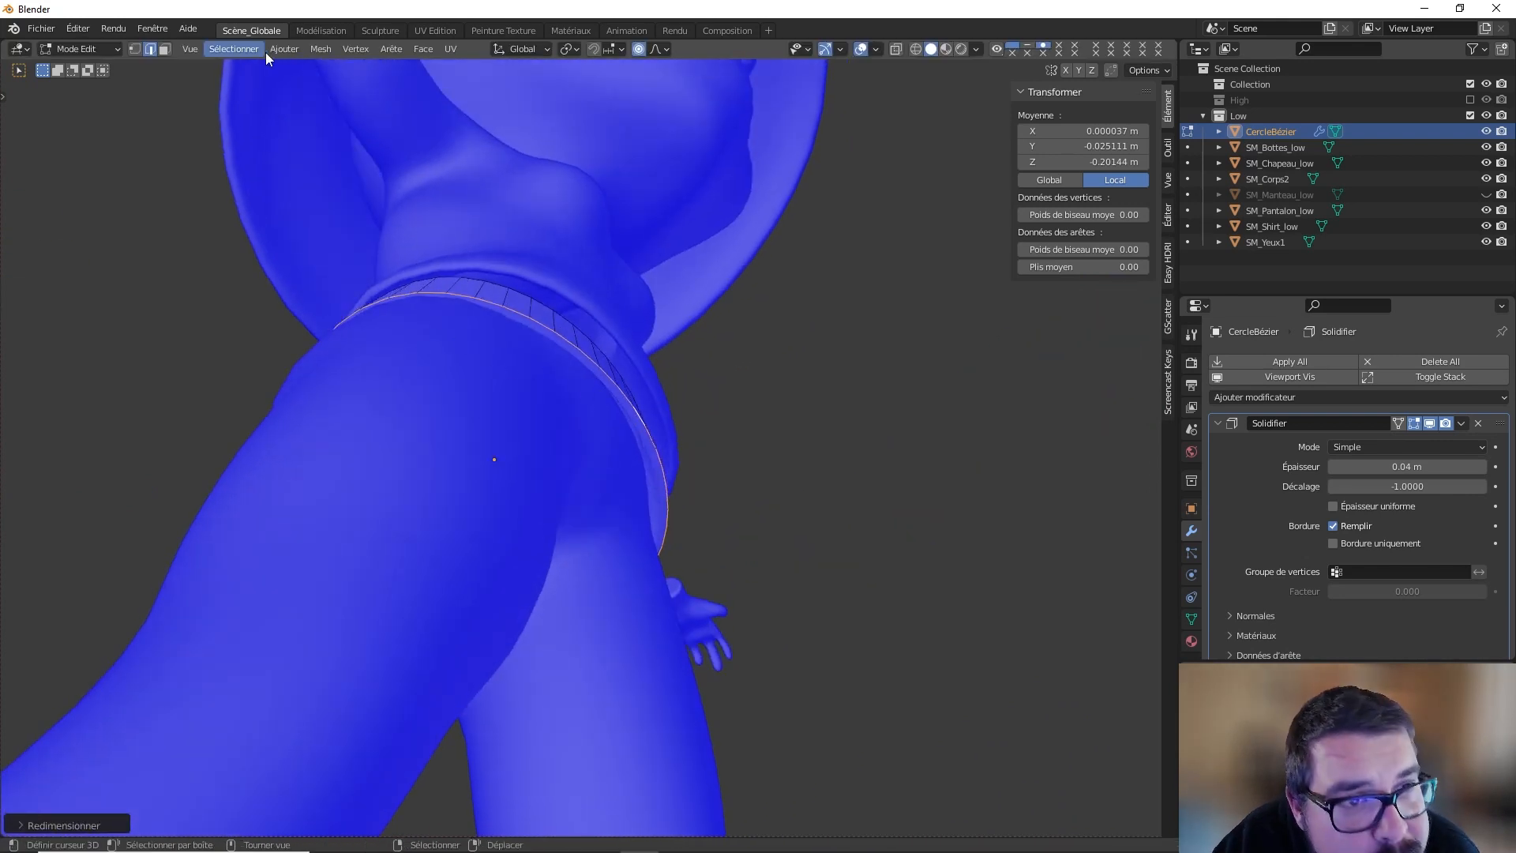
# Step: Switch to vertex selection and move a vertex of the band's lower edge at the side of the hip outward along X with proportional editing
pyautogui.click(135, 49)
pyautogui.click(417, 293)
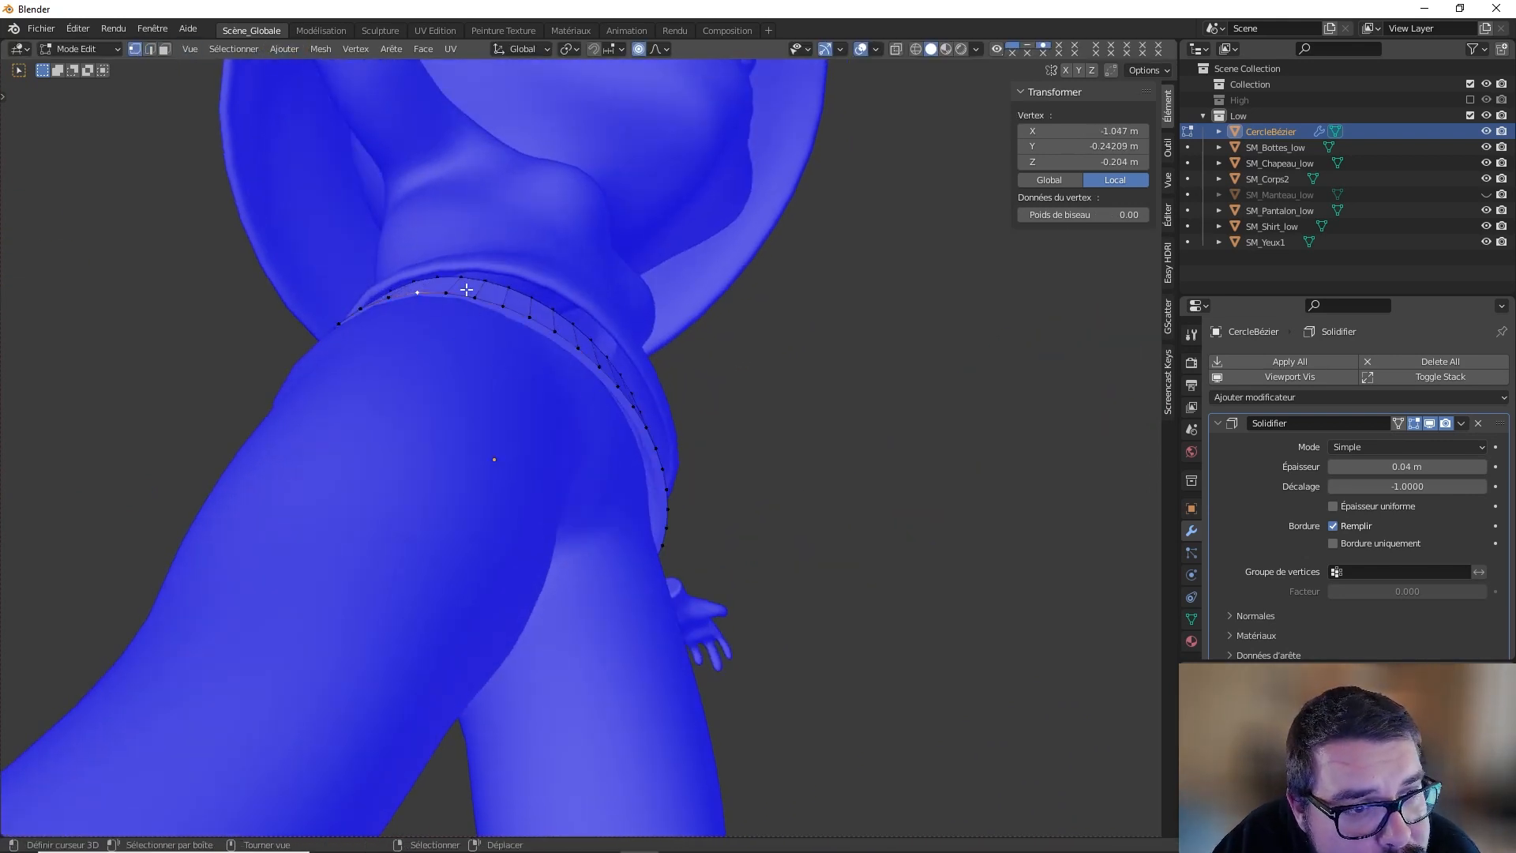
pyautogui.press('g')
pyautogui.press('x')
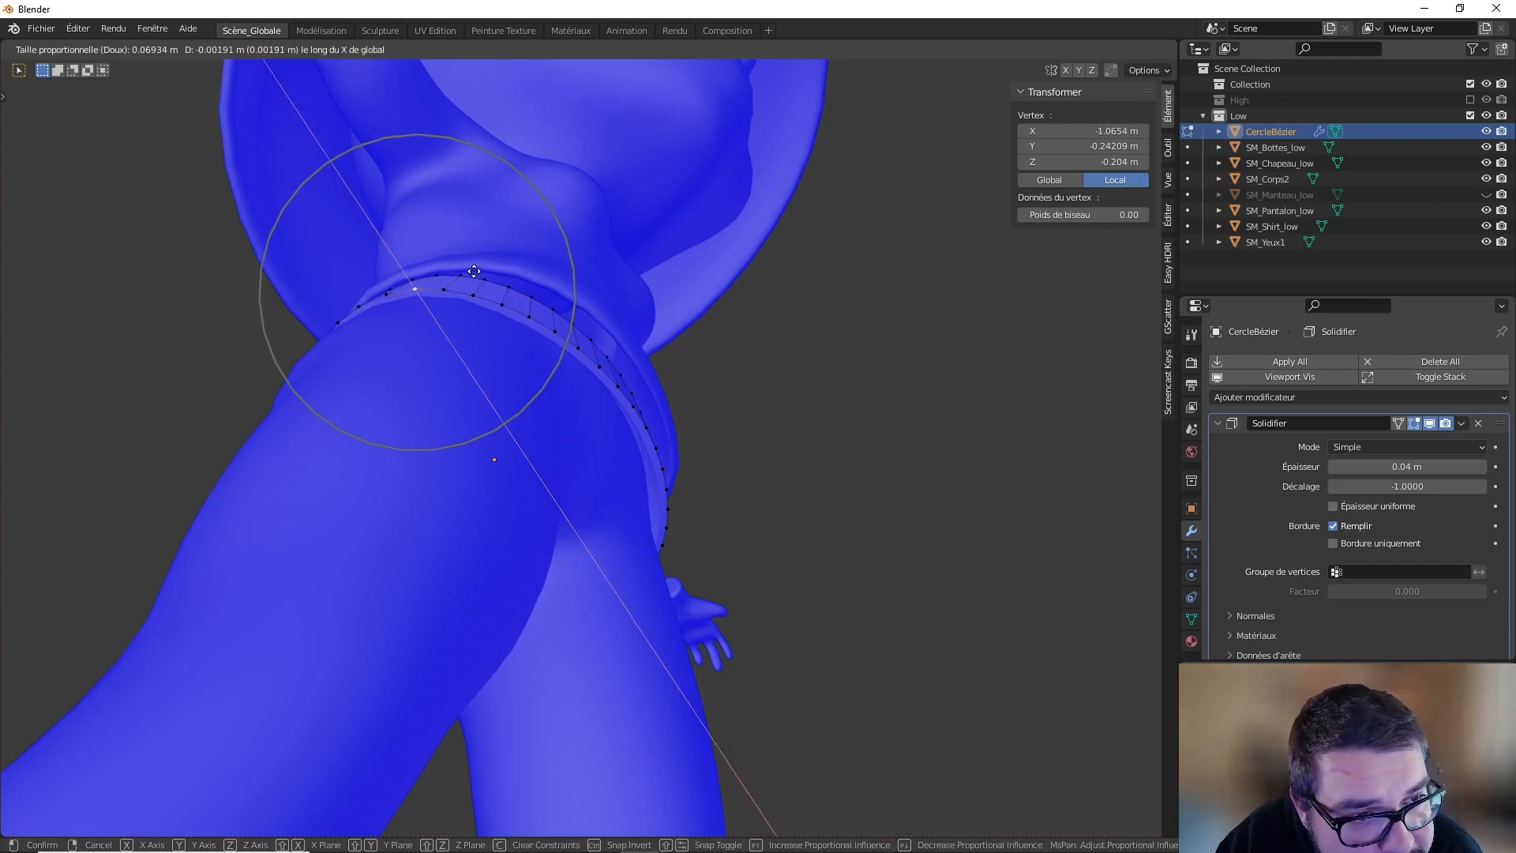
pyautogui.click(459, 231)
# Step: Select a lower-edge vertex further toward the back of the same hip and move it outward along X to about -1.052 m
pyautogui.moveTo(398, 289); pyautogui.dragTo(521, 345, button='middle')
pyautogui.click(525, 348)
pyautogui.press('g')
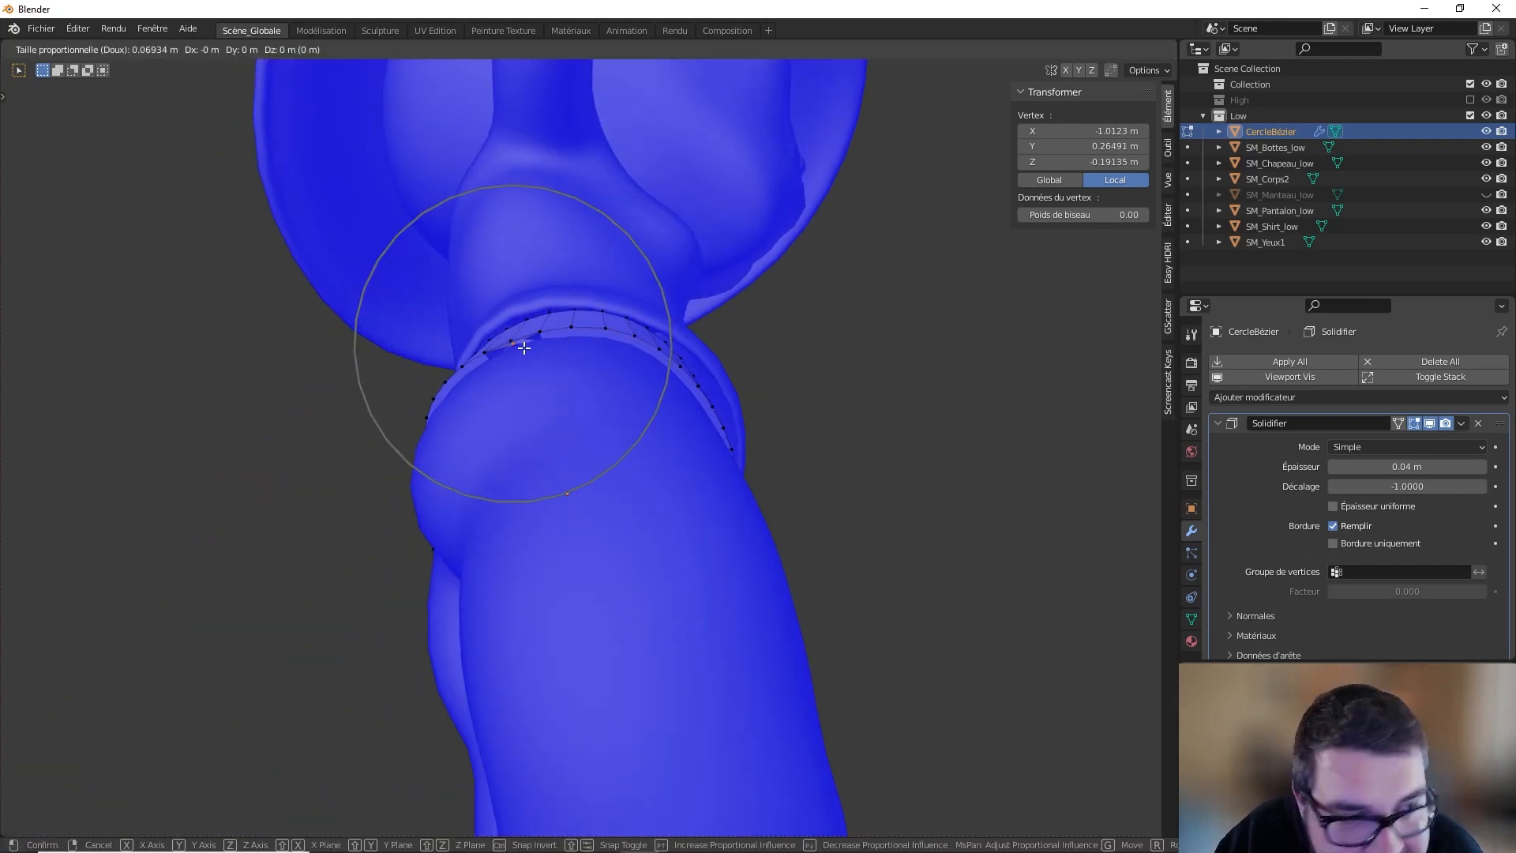
pyautogui.rightClick(525, 348)
pyautogui.click(524, 349)
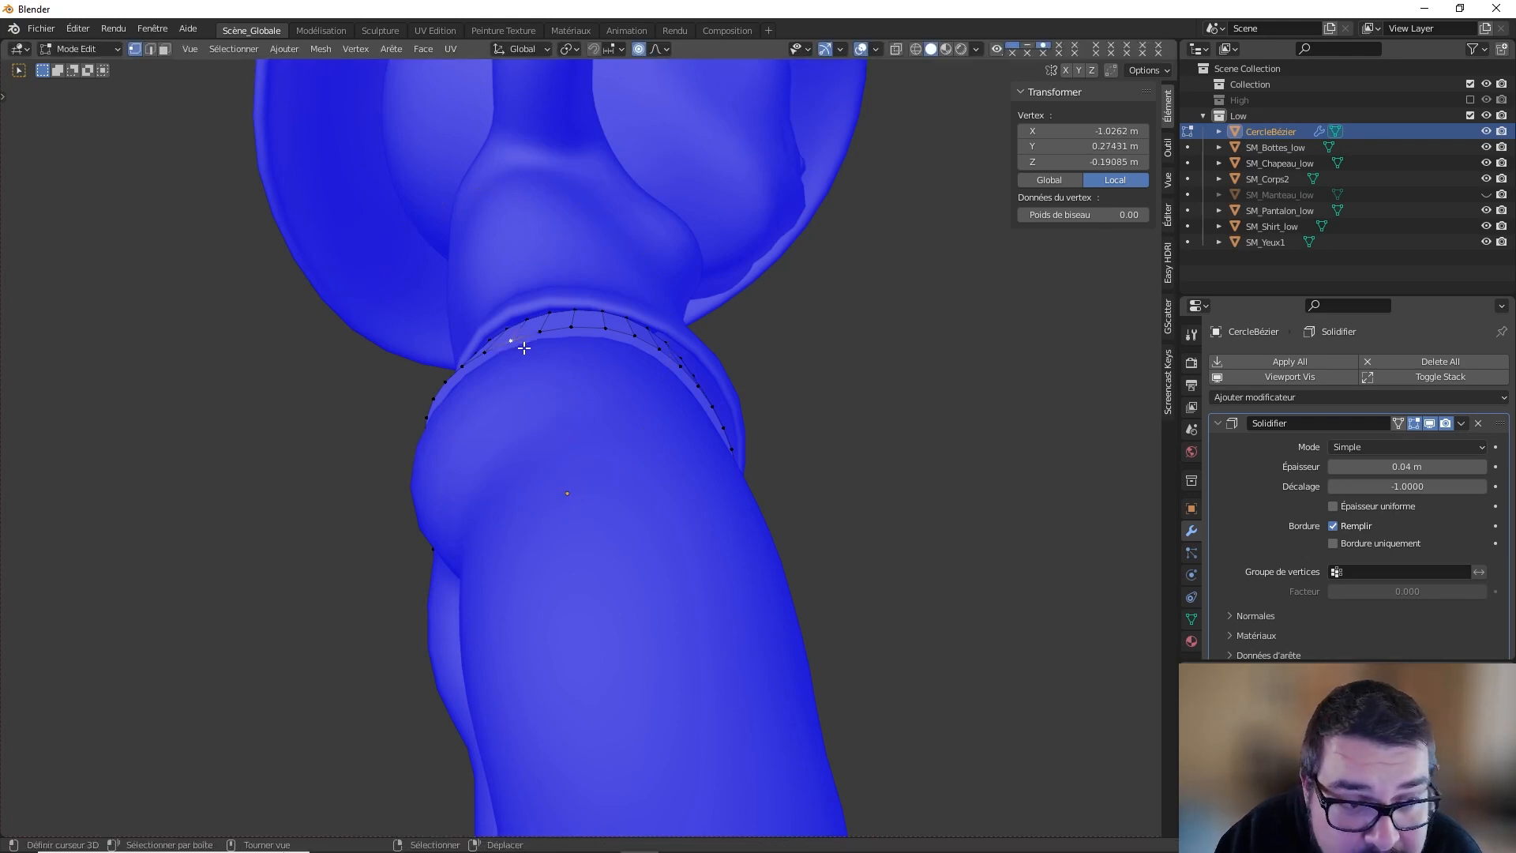
pyautogui.press('g')
pyautogui.press('x')
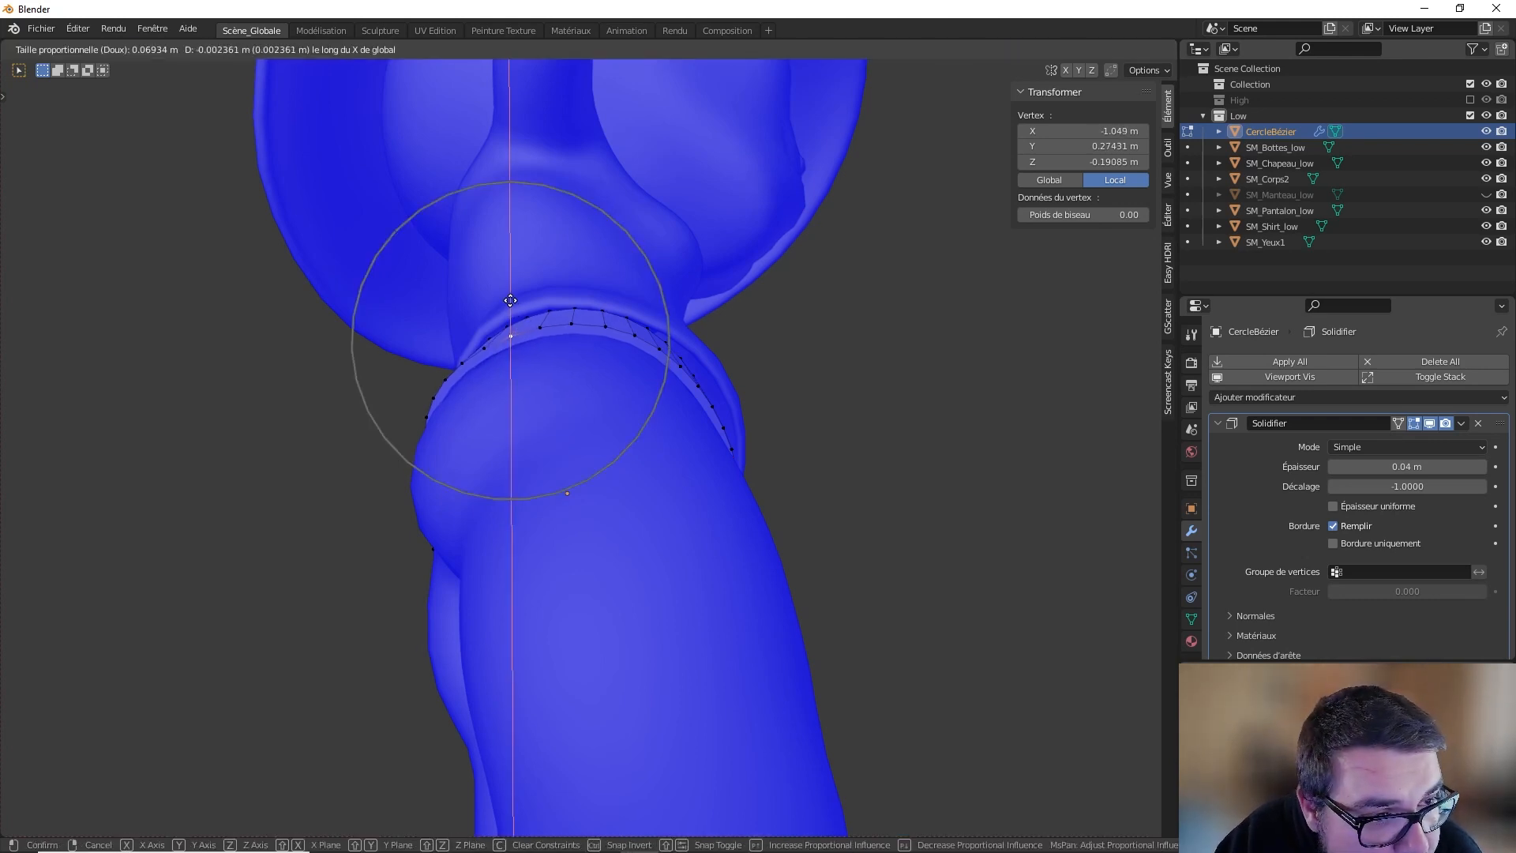
pyautogui.click(513, 304)
# Step: Move a lower-edge vertex at the back of the opposite hip along Y to about 0.607 m
pyautogui.moveTo(514, 304); pyautogui.dragTo(600, 308, button='middle')
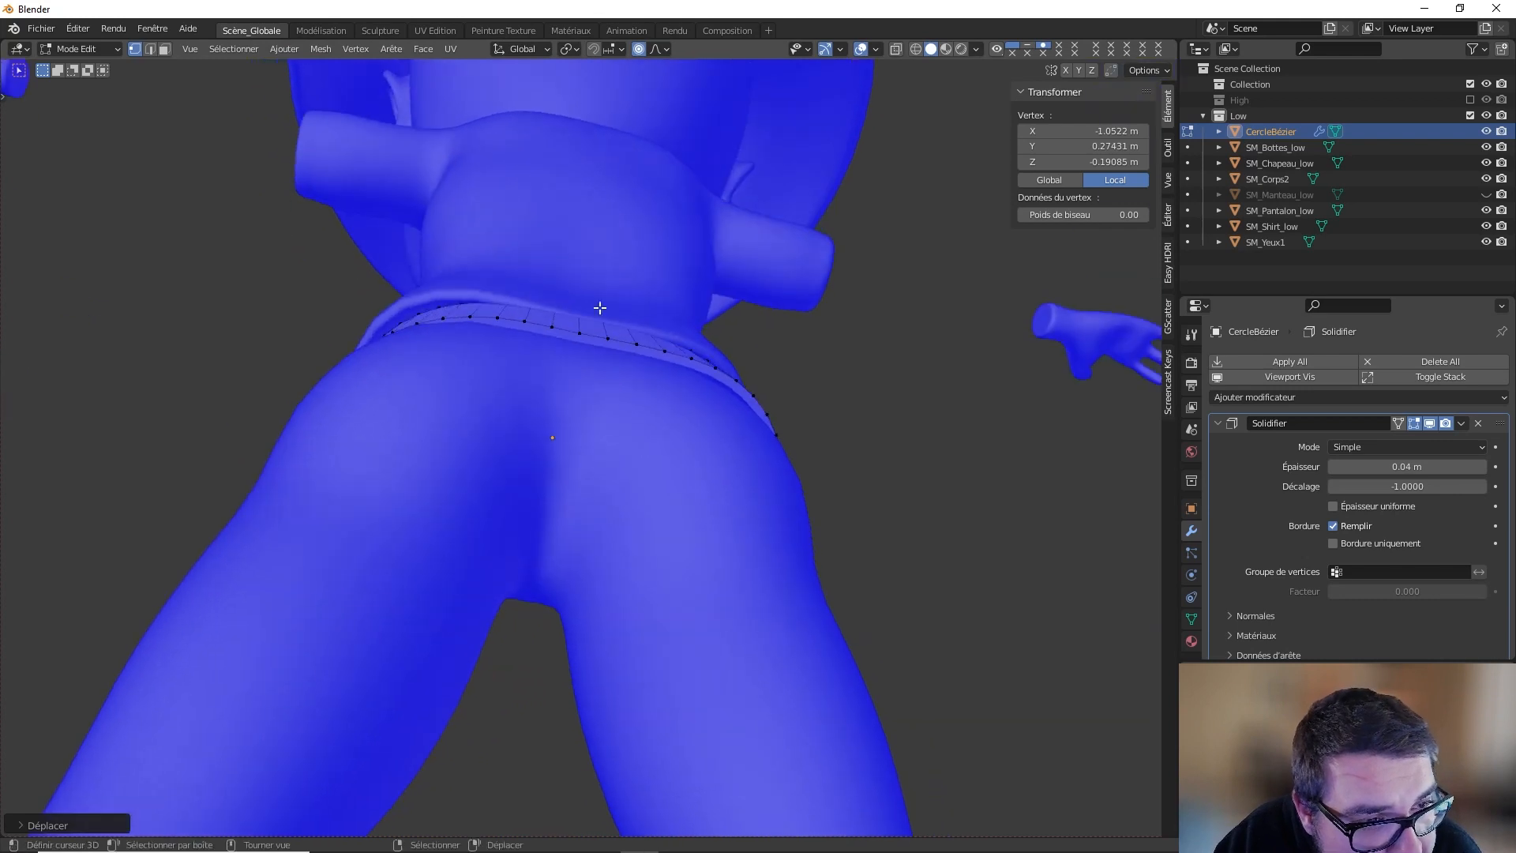
pyautogui.click(431, 316)
pyautogui.press('g')
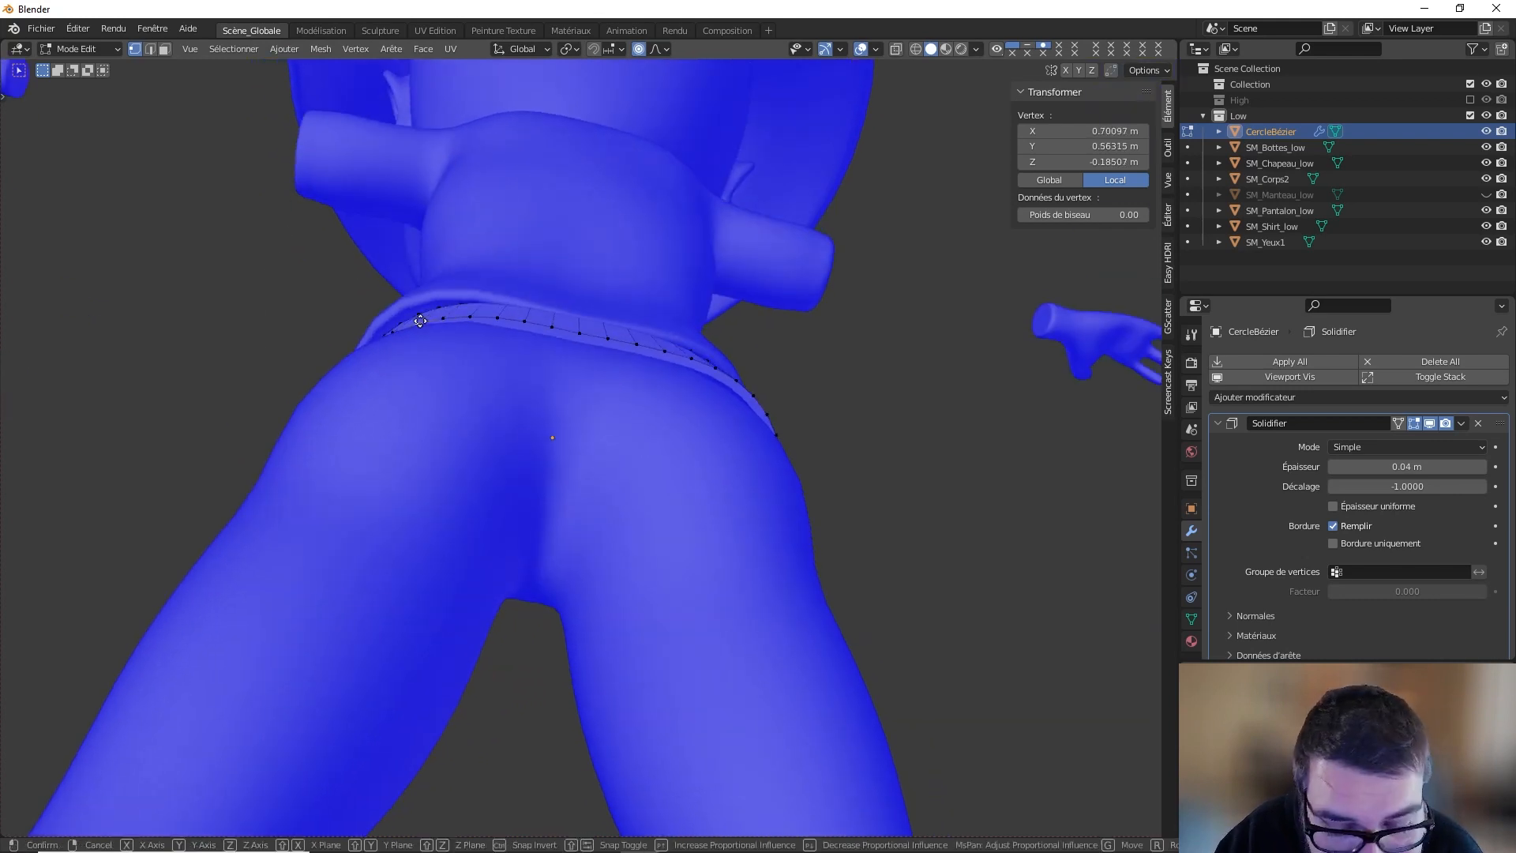
pyautogui.press('x')
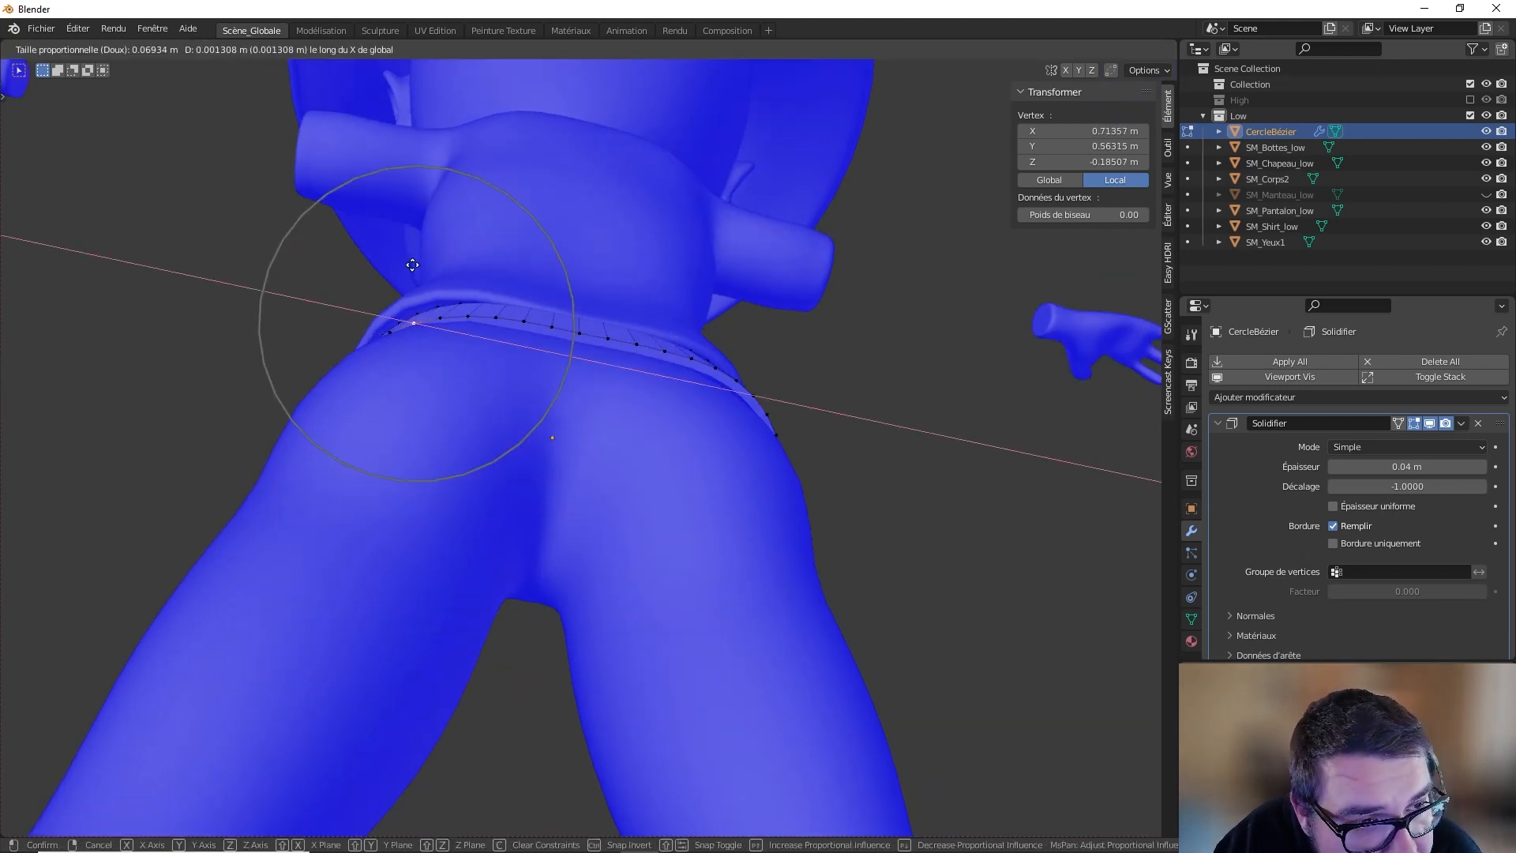
pyautogui.press('y')
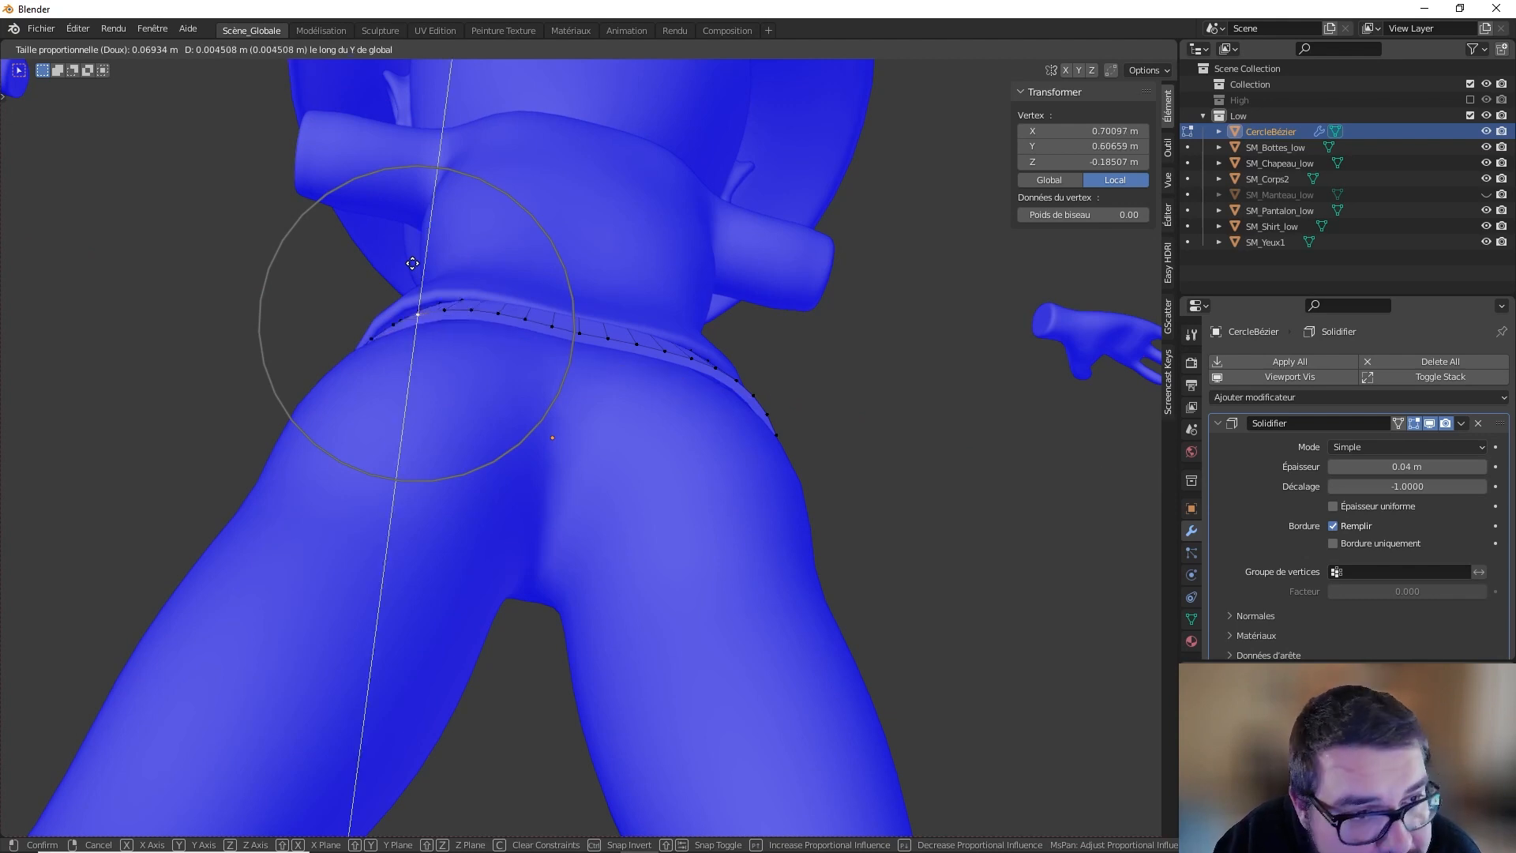
pyautogui.click(413, 263)
# Step: Move the lower-edge vertex at the rear corner of that hip outward along X to about 1.011 m
pyautogui.moveTo(414, 264); pyautogui.dragTo(508, 289, button='middle')
pyautogui.rightClick(442, 293)
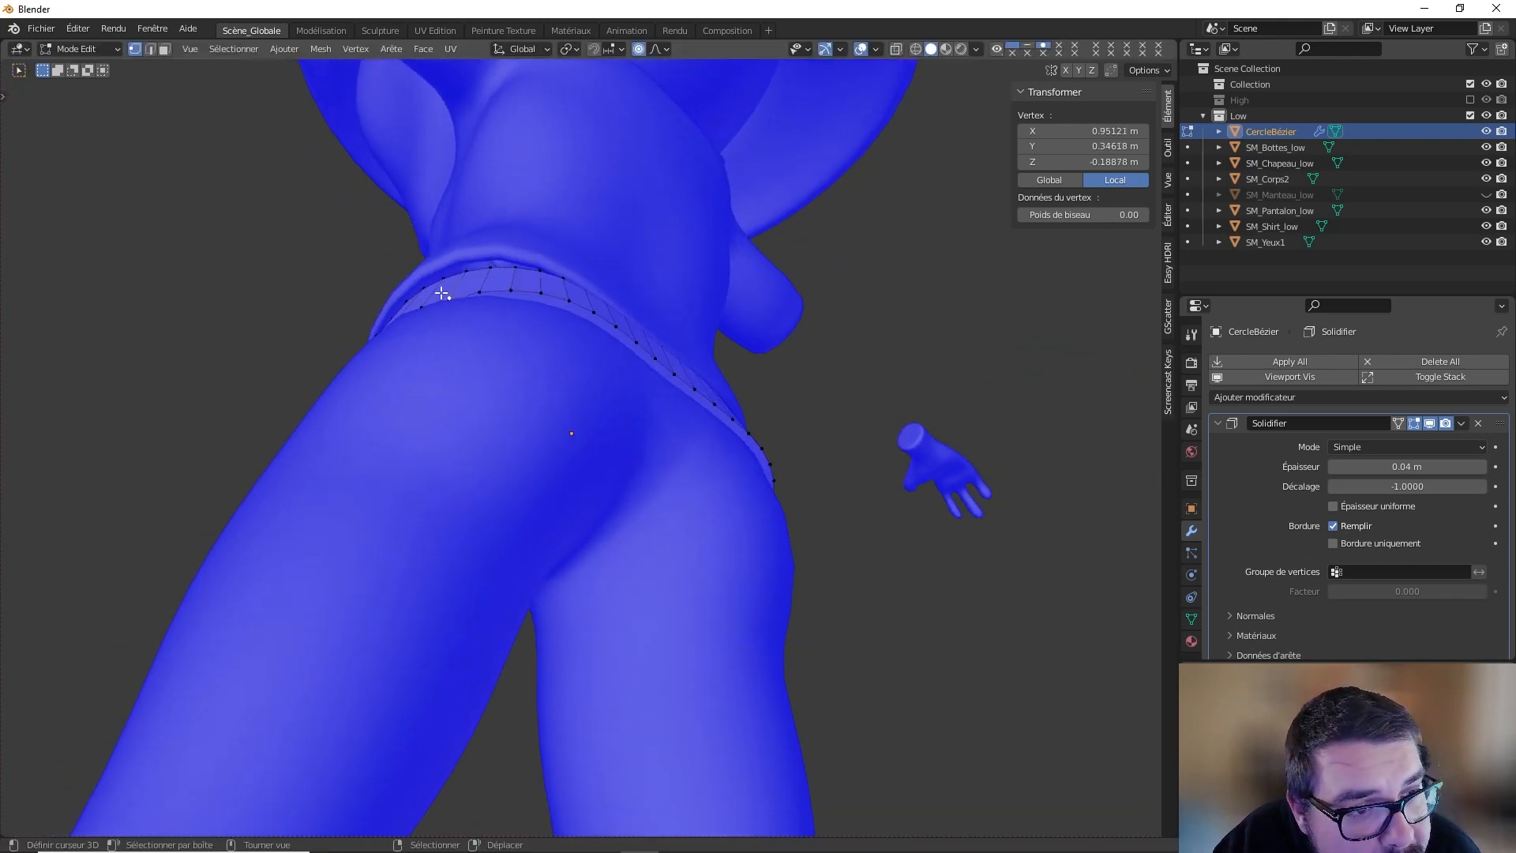
pyautogui.press('g')
pyautogui.press('x')
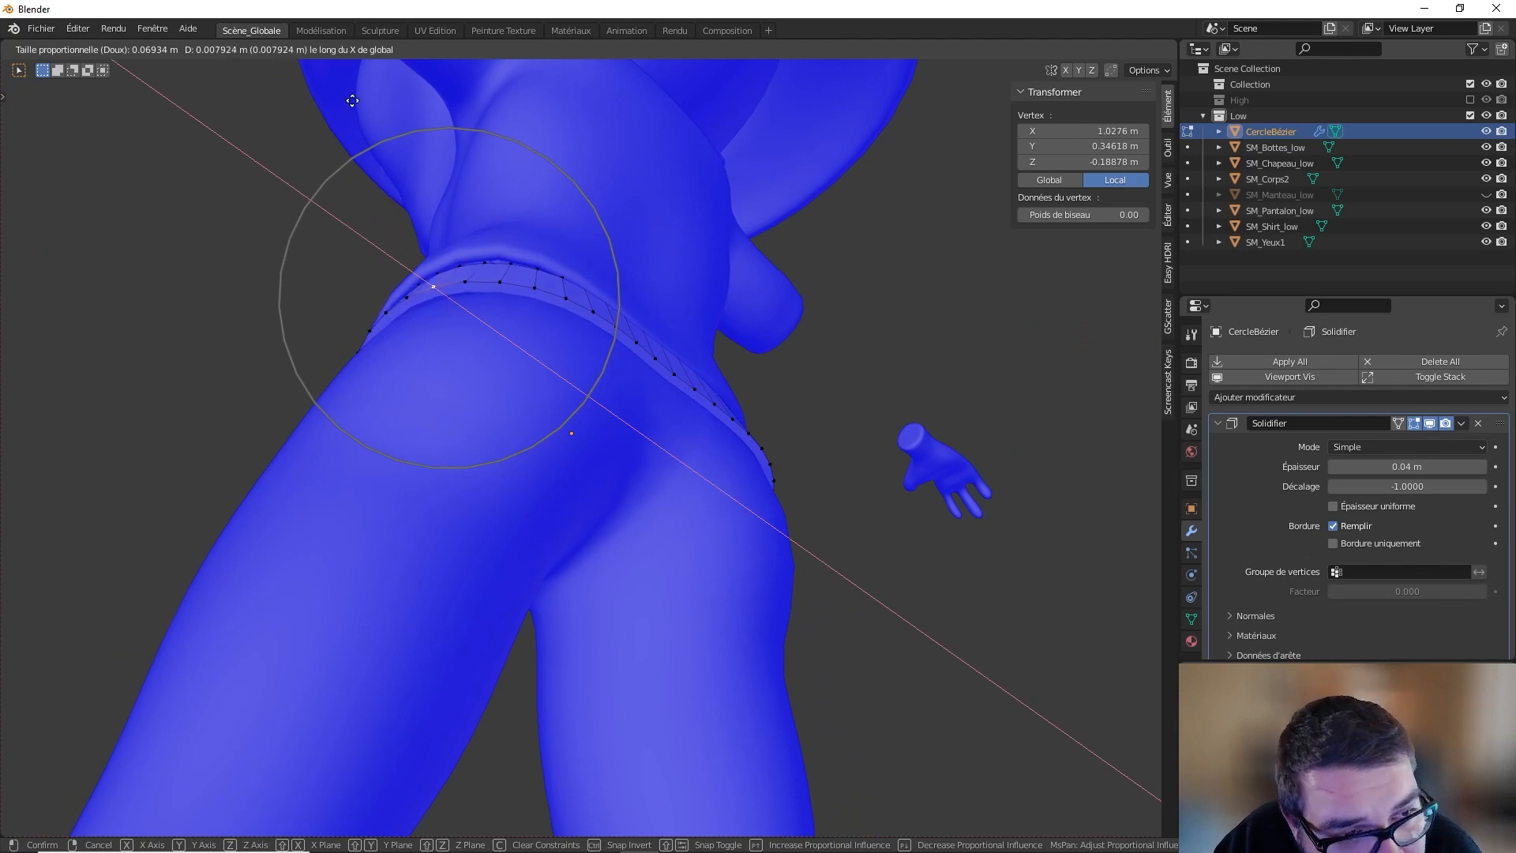
pyautogui.click(374, 139)
# Step: Select a lower-edge vertex toward the front of the same hip and move it outward along X with proportional editing
pyautogui.moveTo(374, 140); pyautogui.dragTo(523, 300, button='middle')
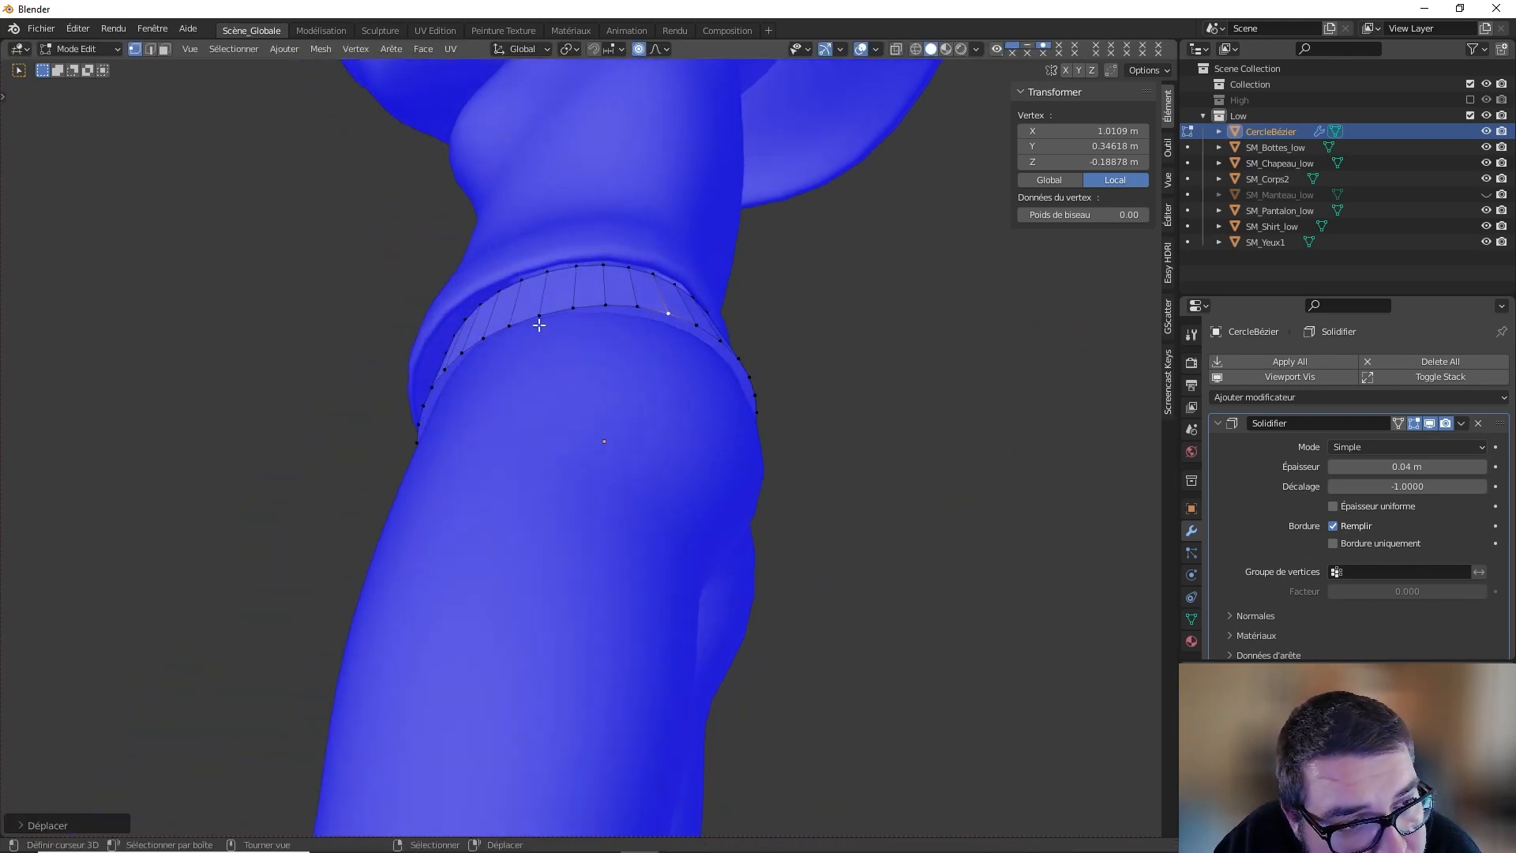
pyautogui.rightClick(533, 314)
pyautogui.press('g')
pyautogui.press('x')
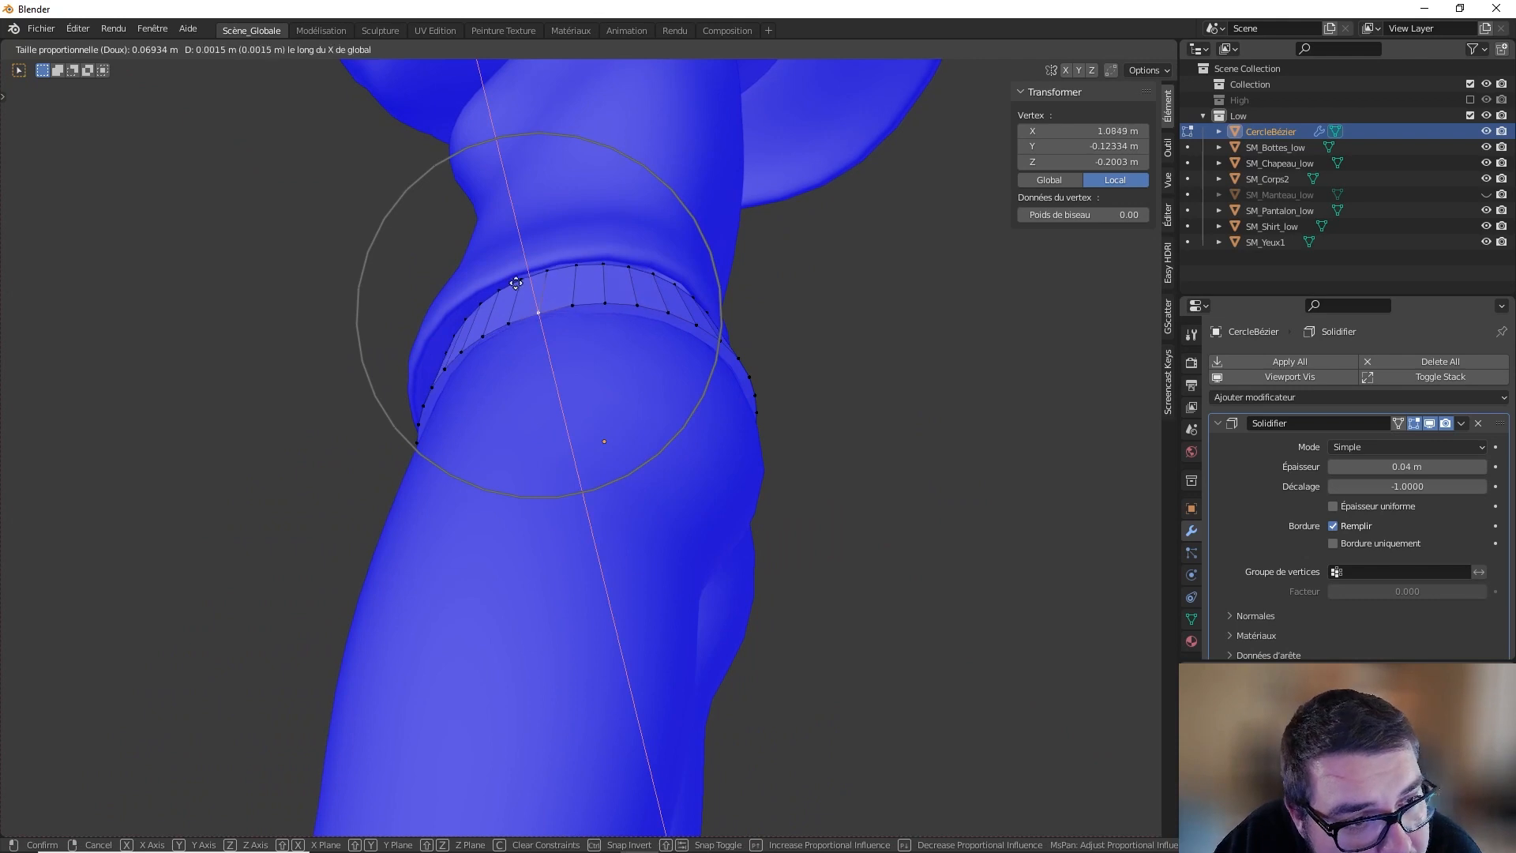
pyautogui.click(472, 178)
# Step: Return to object mode, enable even thickness (Épaisseur uniforme) on the Solidify modifier and apply the modifier
pyautogui.moveTo(443, 226); pyautogui.dragTo(681, 339, button='middle')
pyautogui.press('Tab')
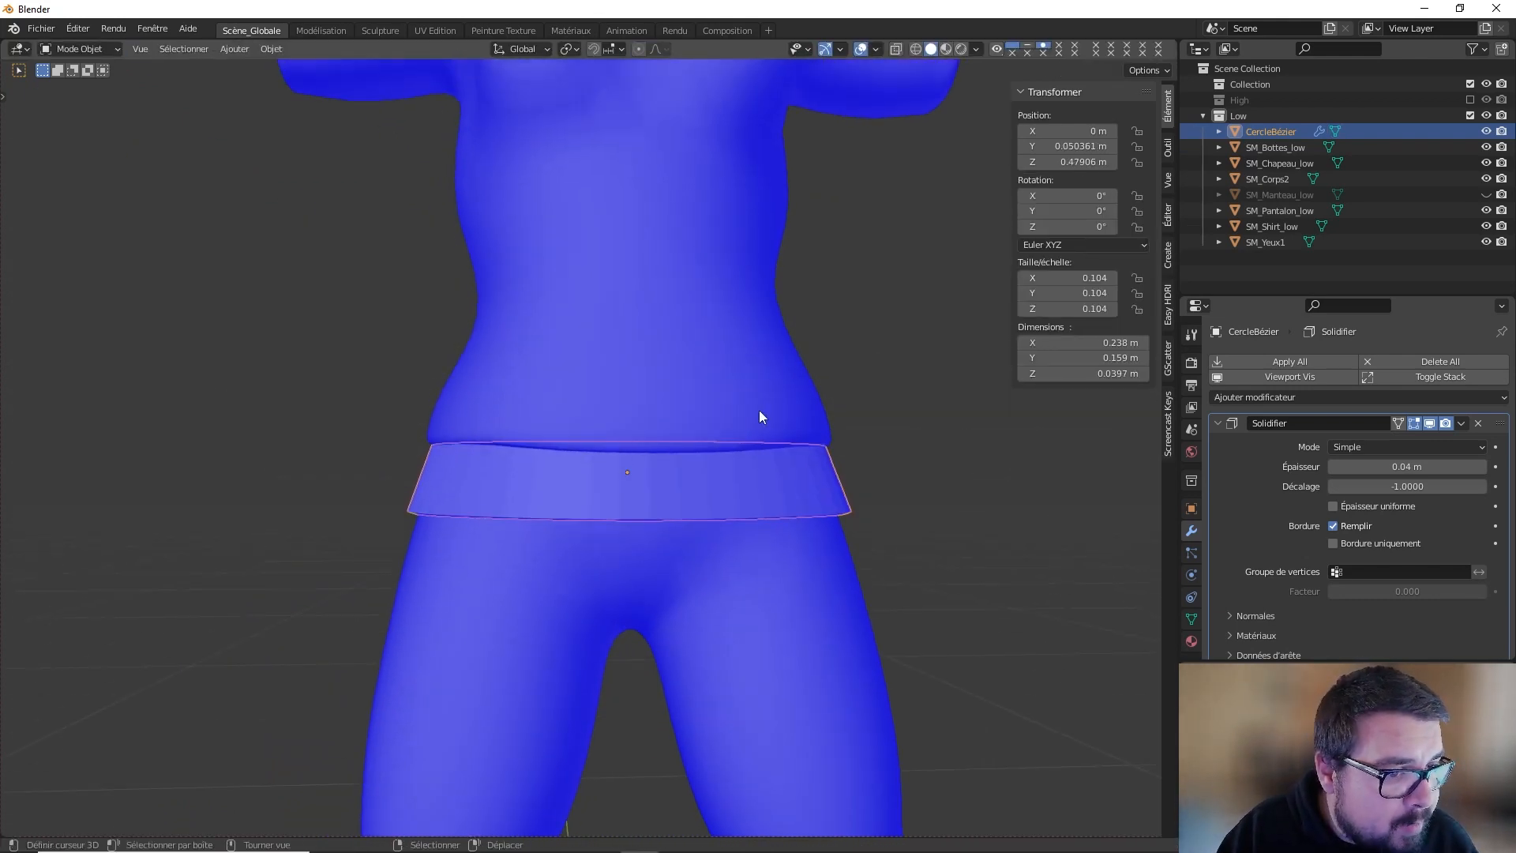
pyautogui.moveTo(759, 410); pyautogui.dragTo(796, 375, button='middle')
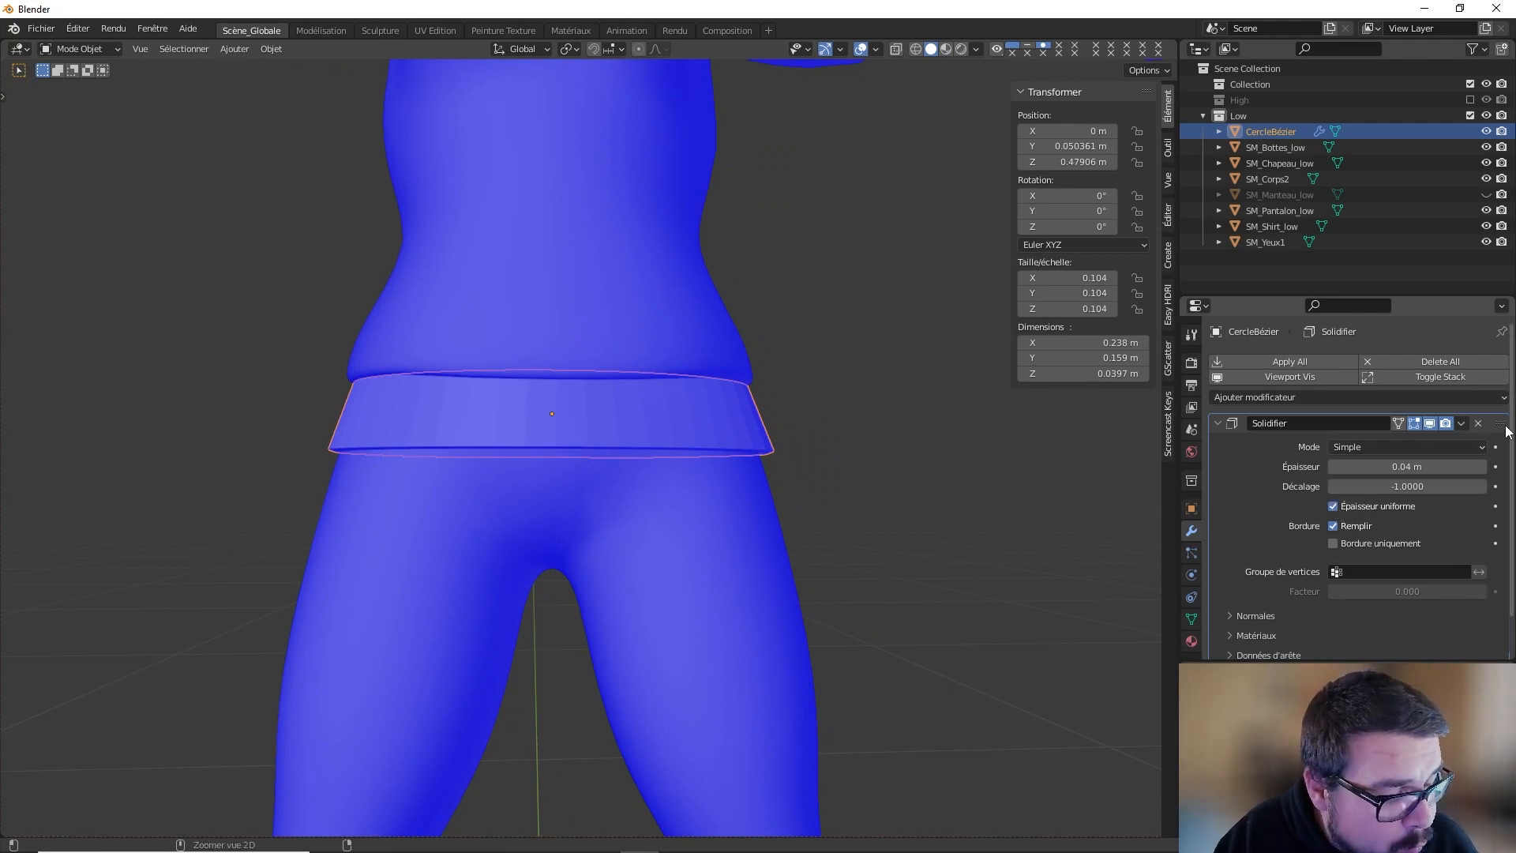
pyautogui.hotkey('ctrl', 'a')
# Step: Apply the belt's scale and set its origin to its geometry
pyautogui.press('q')
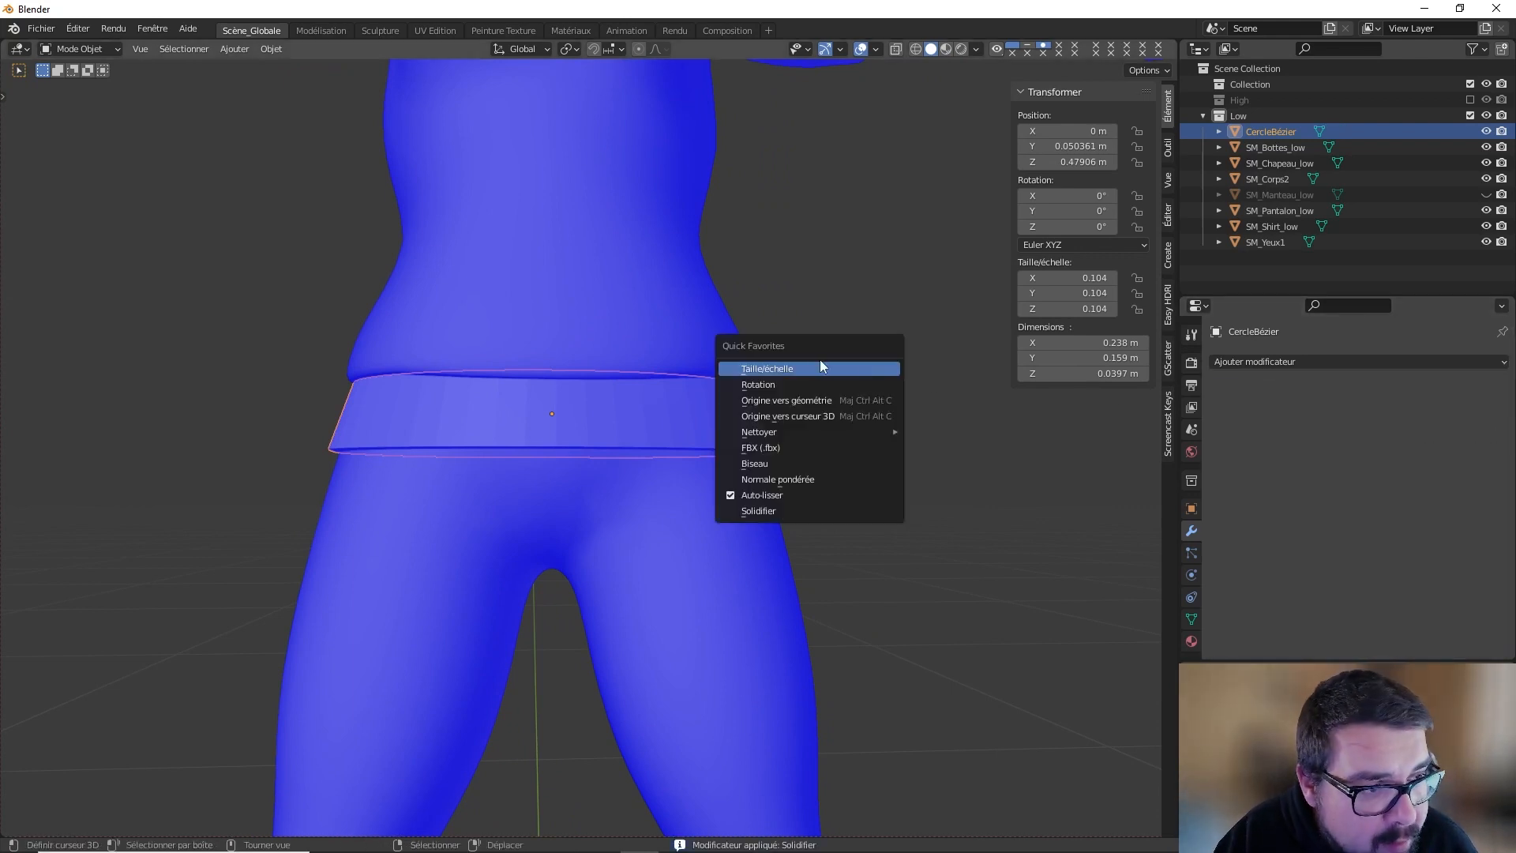
pyautogui.click(777, 368)
pyautogui.press('q')
pyautogui.click(704, 401)
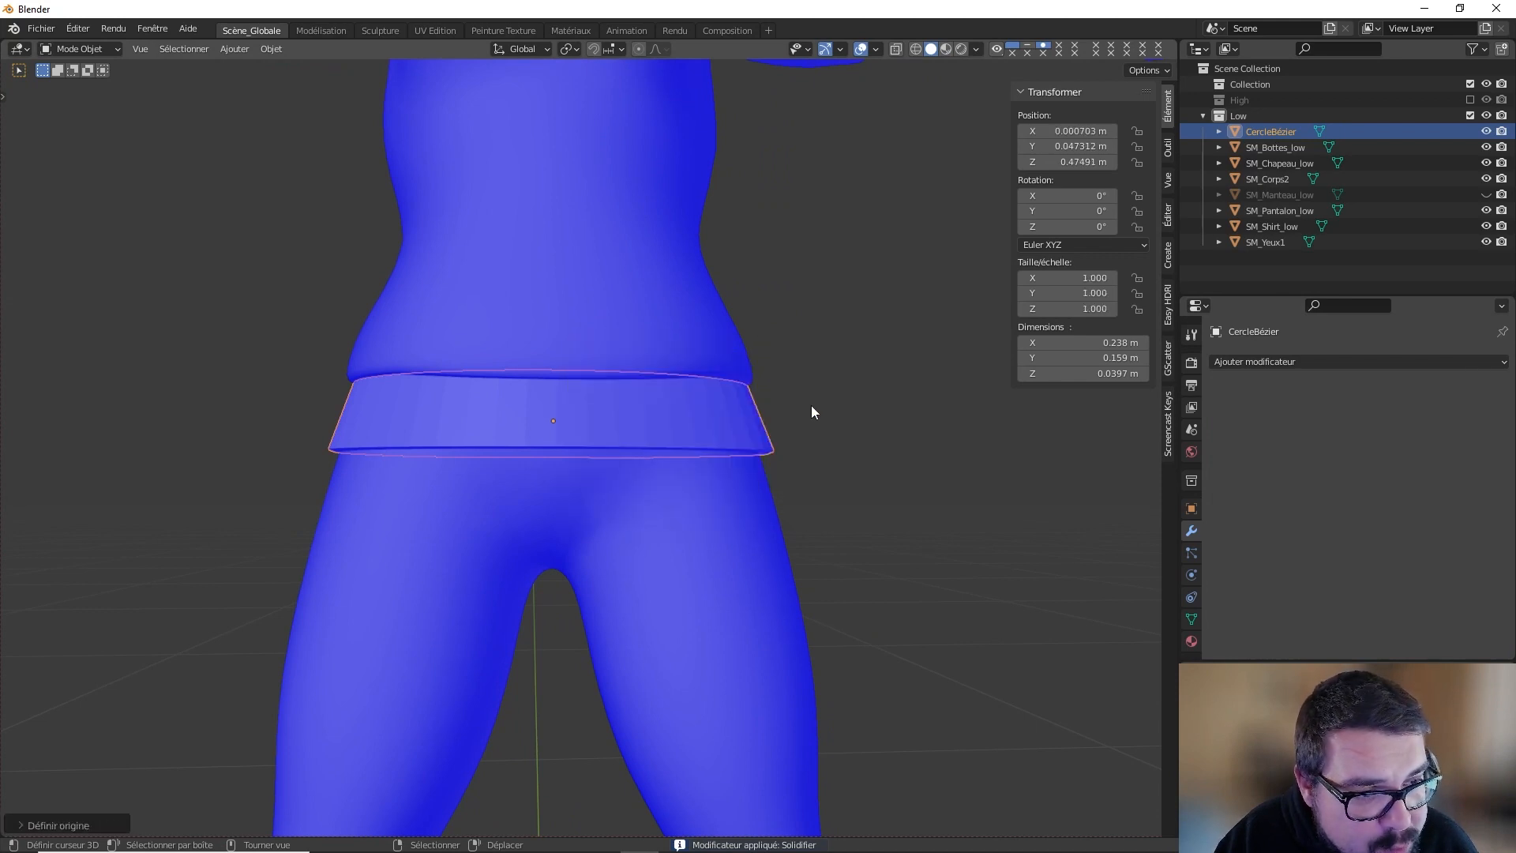
# Step: Select the belt's lower edge loops in edit mode and isolate the belt in local view
pyautogui.press('Tab')
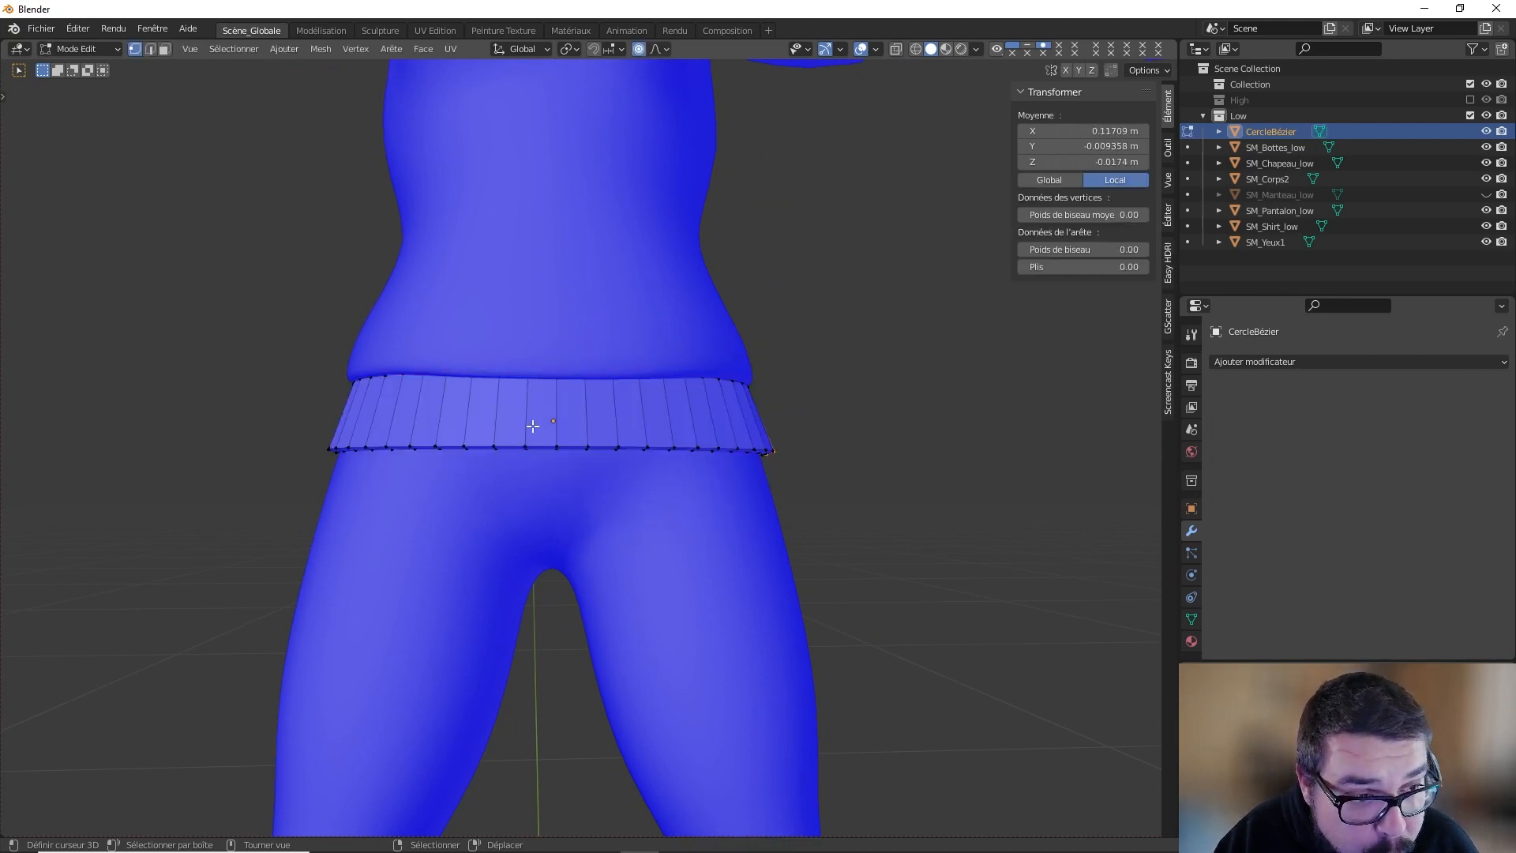
pyautogui.moveTo(535, 426); pyautogui.dragTo(556, 338, button='middle')
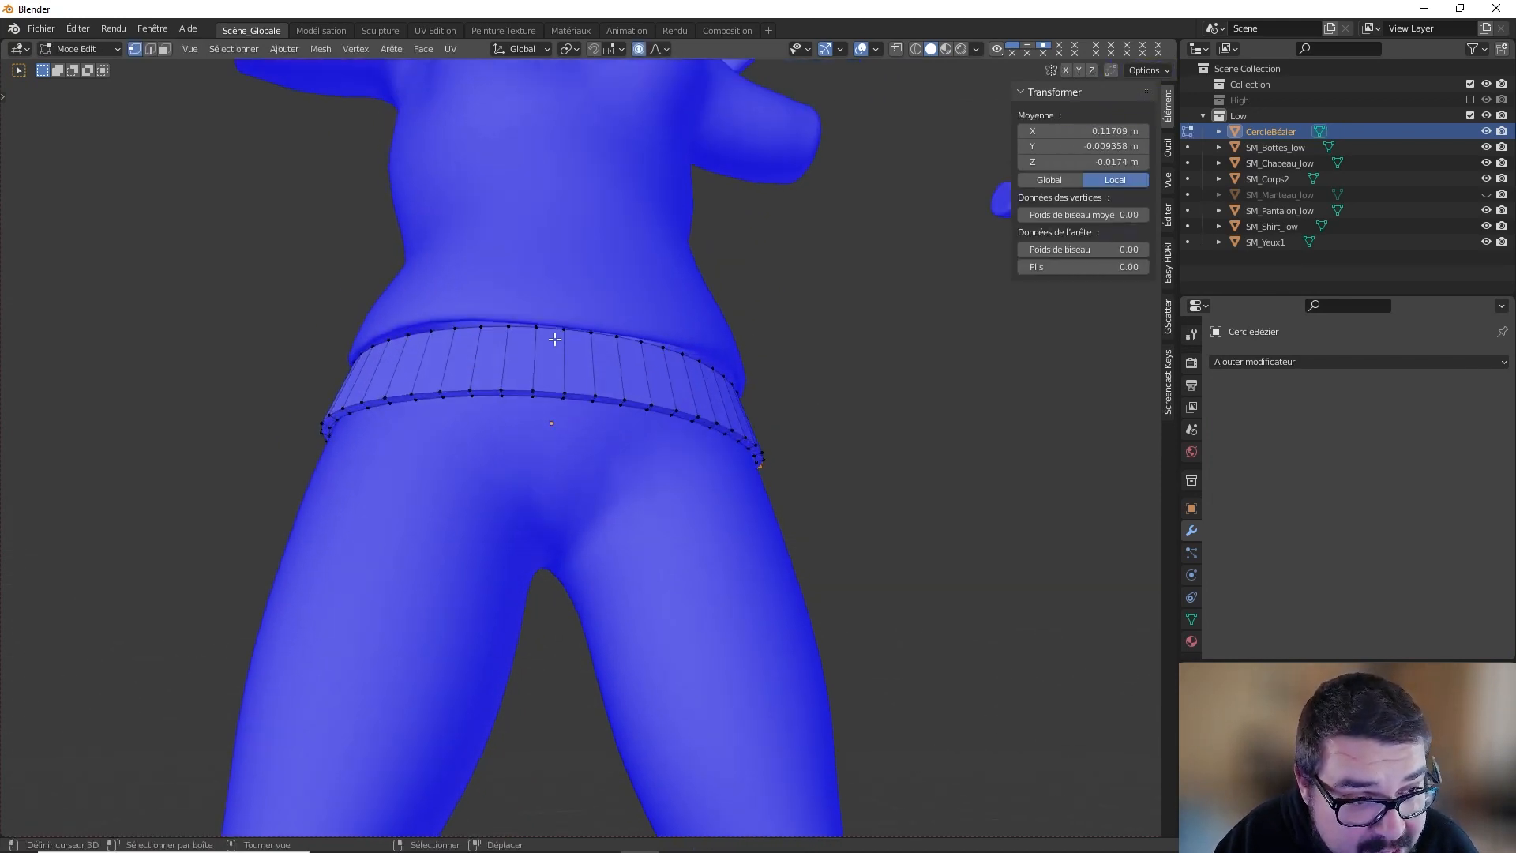
pyautogui.keyDown('alt'); pyautogui.click(551, 390); pyautogui.keyUp('alt')
pyautogui.keyDown('alt'); pyautogui.click(551, 397); pyautogui.keyUp('alt')
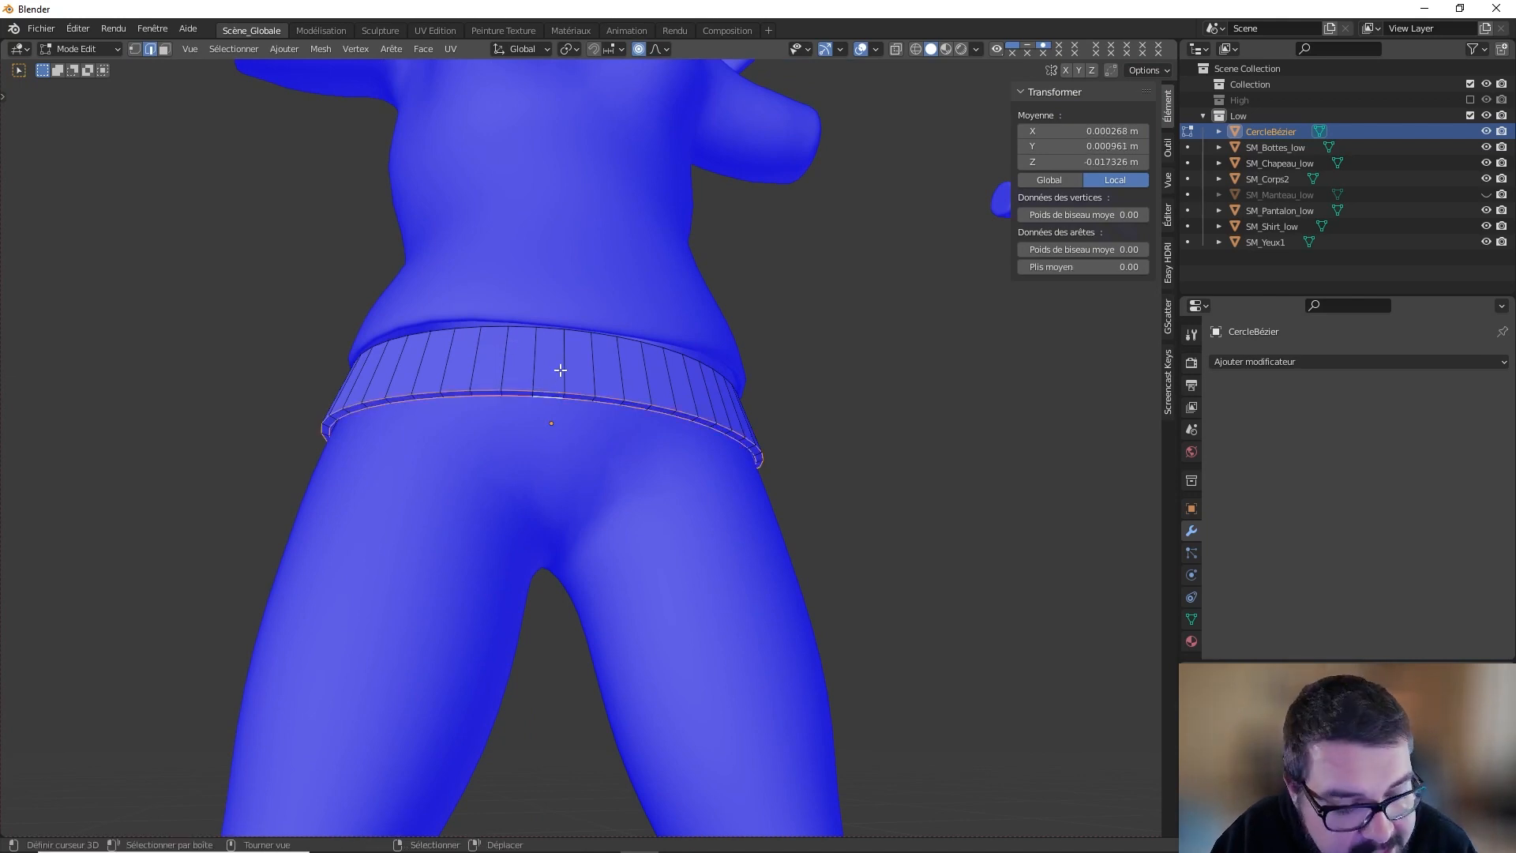
pyautogui.press('KP_Divide')
# Step: Add the upper edge loops and one vertical edge on the inner back face to the selection and mark them as UV seams
pyautogui.moveTo(556, 388); pyautogui.dragTo(583, 545, button='middle')
pyautogui.keyDown('alt'); pyautogui.click(628, 561); pyautogui.keyUp('alt')
pyautogui.keyDown('alt'); pyautogui.keyDown('shift'); pyautogui.click(628, 555); pyautogui.keyUp('shift'); pyautogui.keyUp('alt')
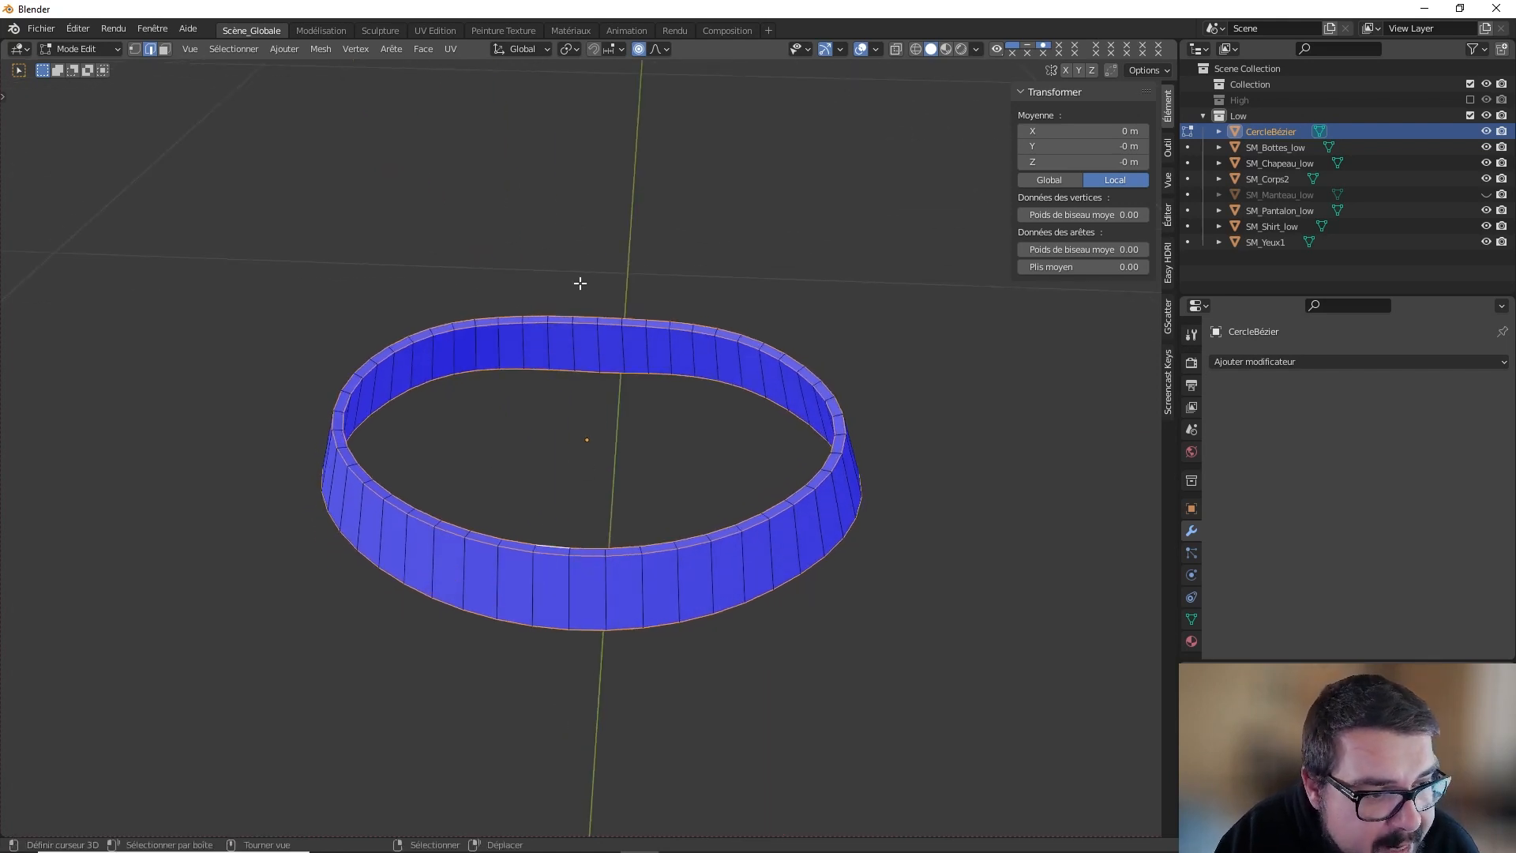
pyautogui.moveTo(581, 282); pyautogui.dragTo(606, 342, button='middle')
pyautogui.keyDown('shift'); pyautogui.click(579, 343); pyautogui.keyUp('shift')
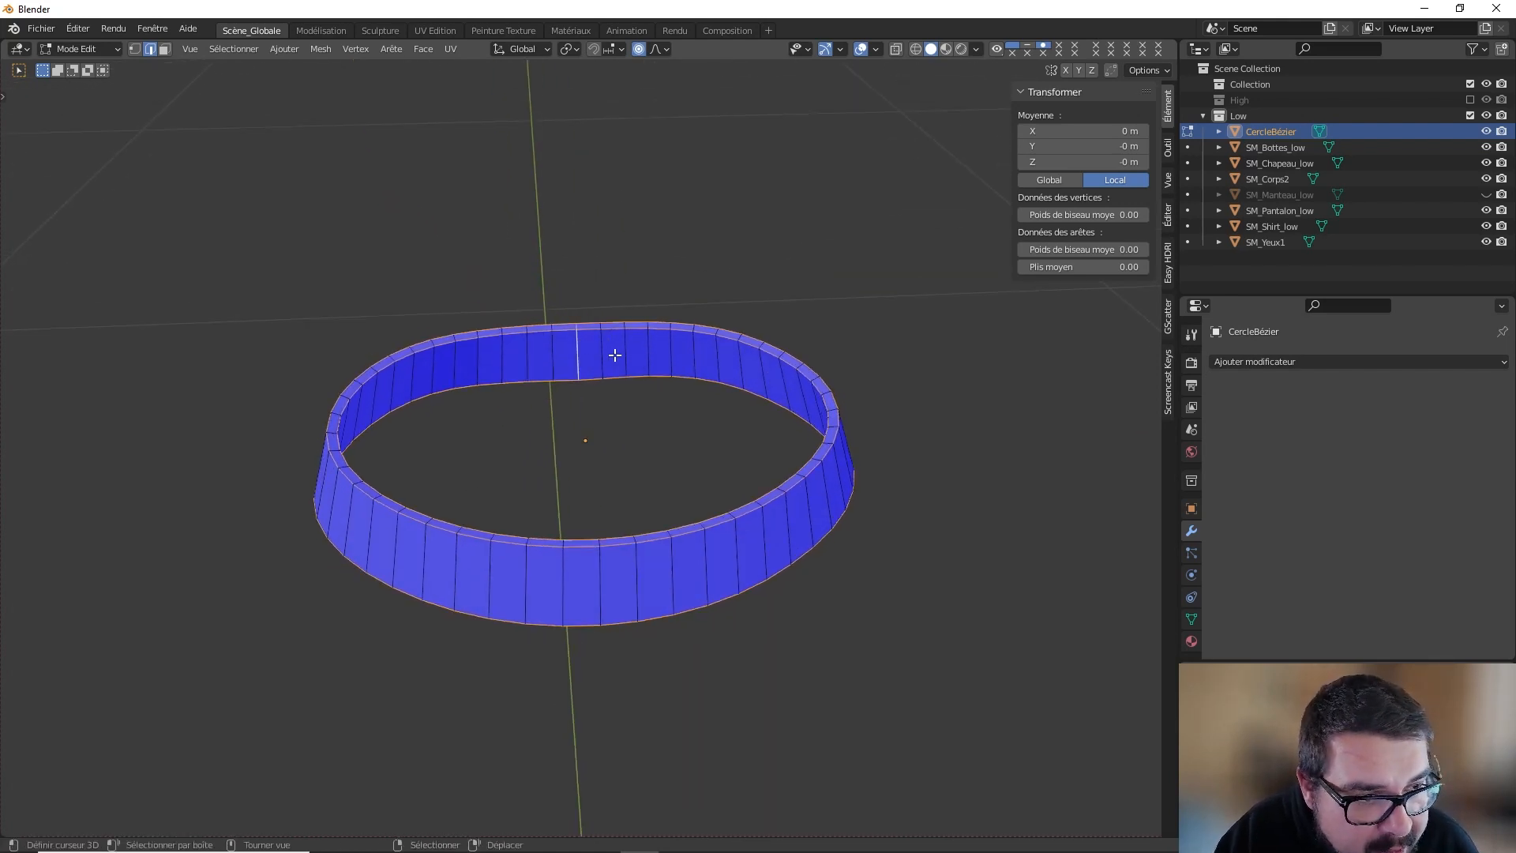
pyautogui.moveTo(826, 415); pyautogui.dragTo(844, 475, button='middle')
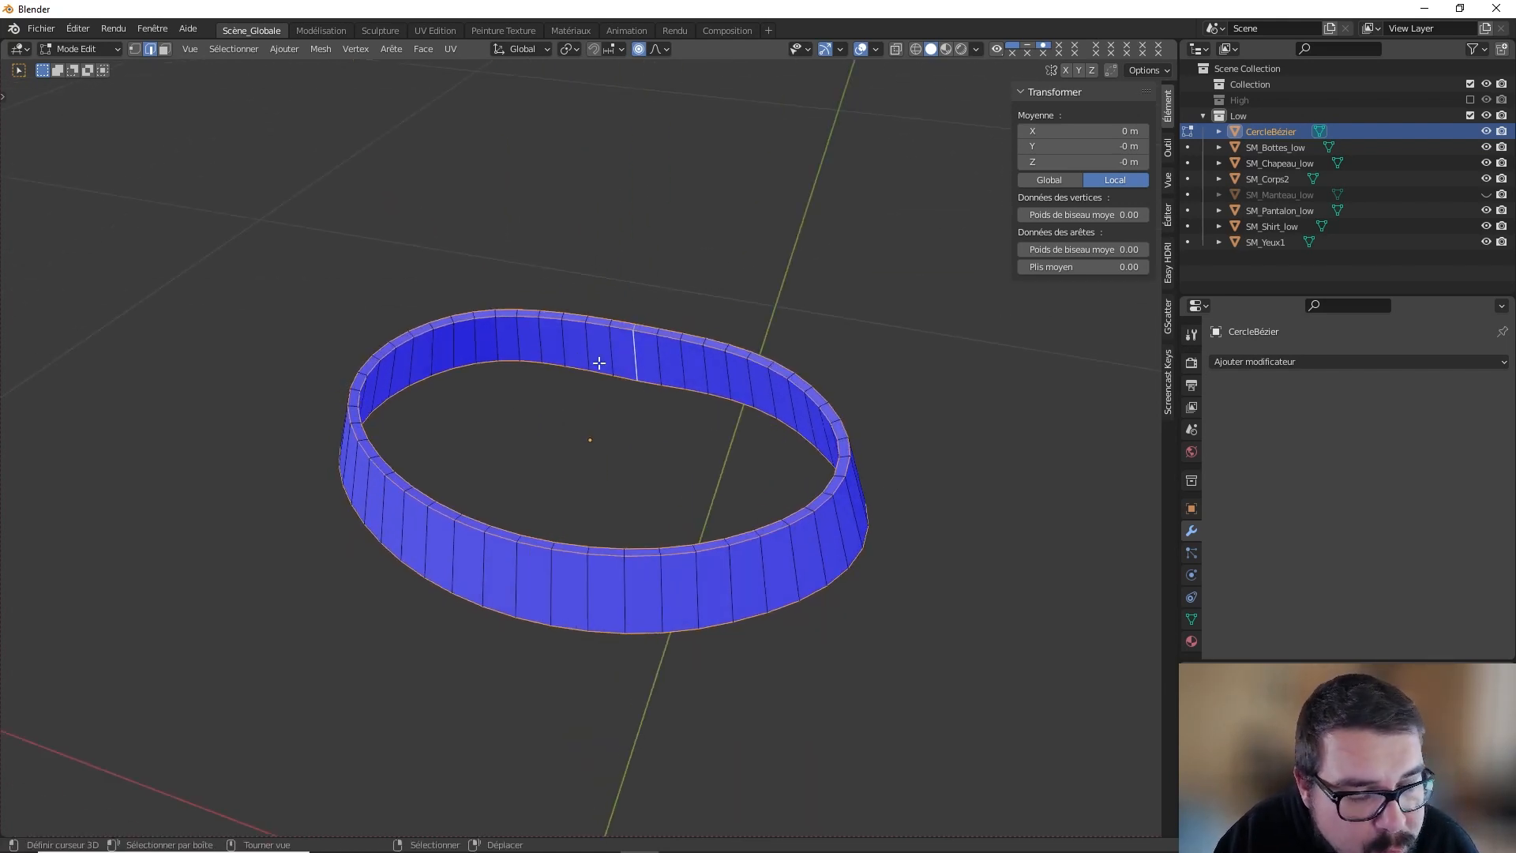
pyautogui.hotkey('ctrl', 'e')
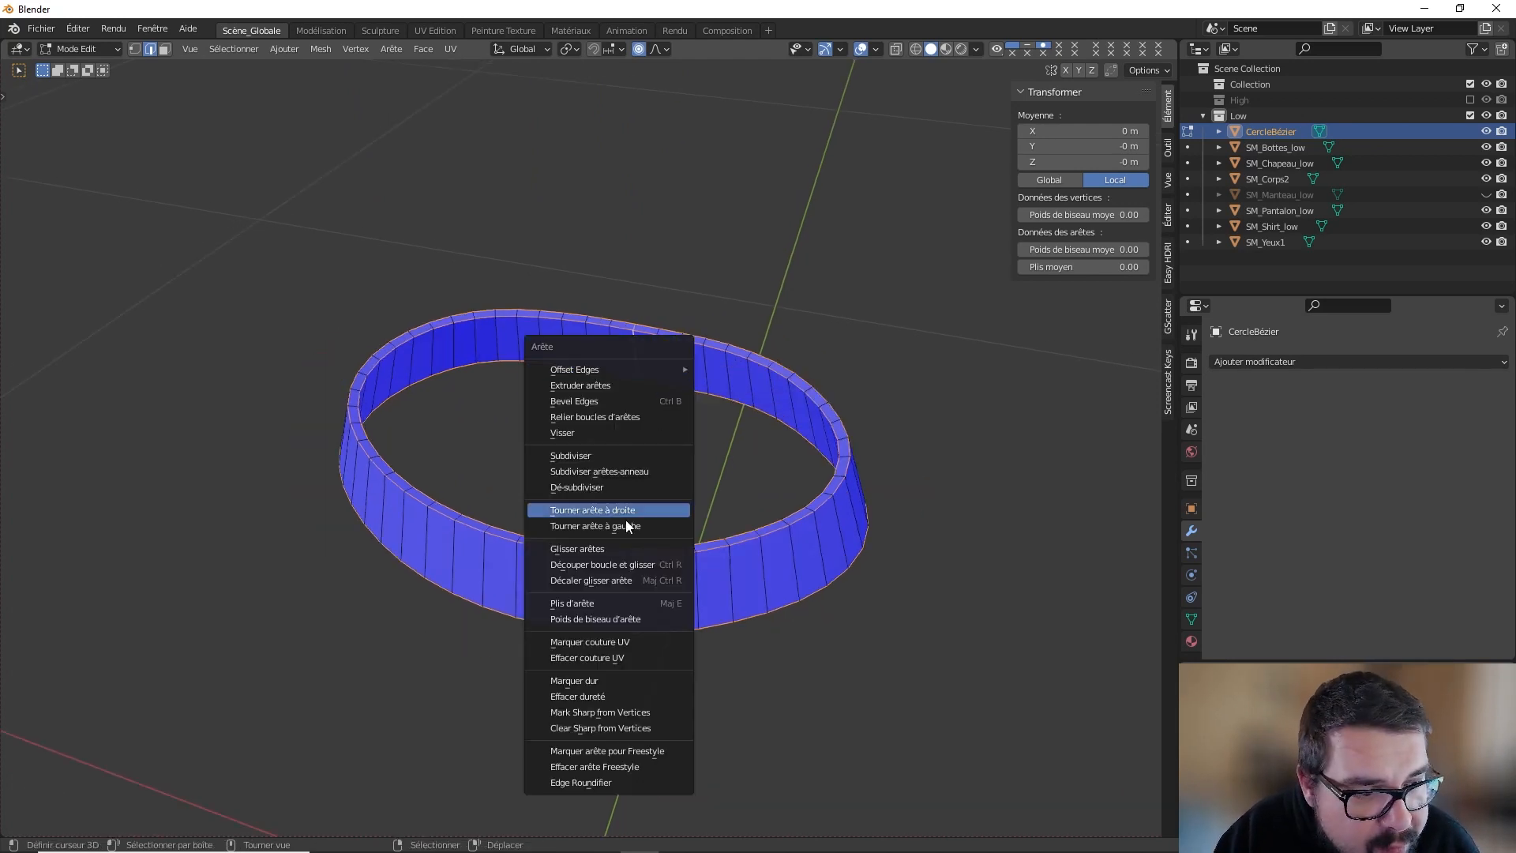
pyautogui.click(623, 642)
# Step: Select the belt's entire mesh and unwrap its UVs
pyautogui.press('a')
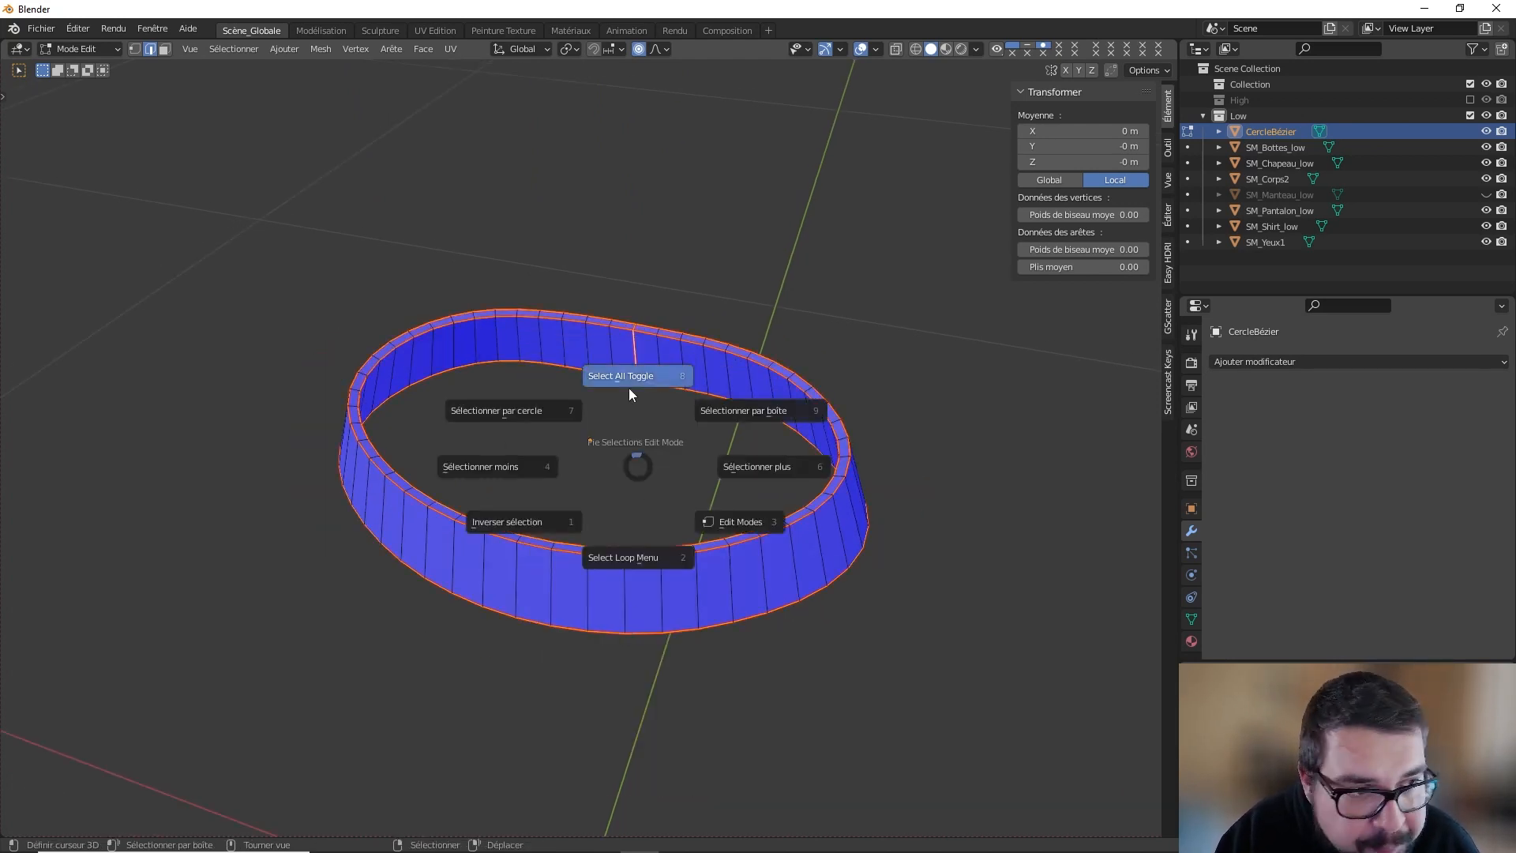
pyautogui.click(628, 387)
pyautogui.click(626, 306)
pyautogui.press('a')
pyautogui.click(611, 210)
pyautogui.press('u')
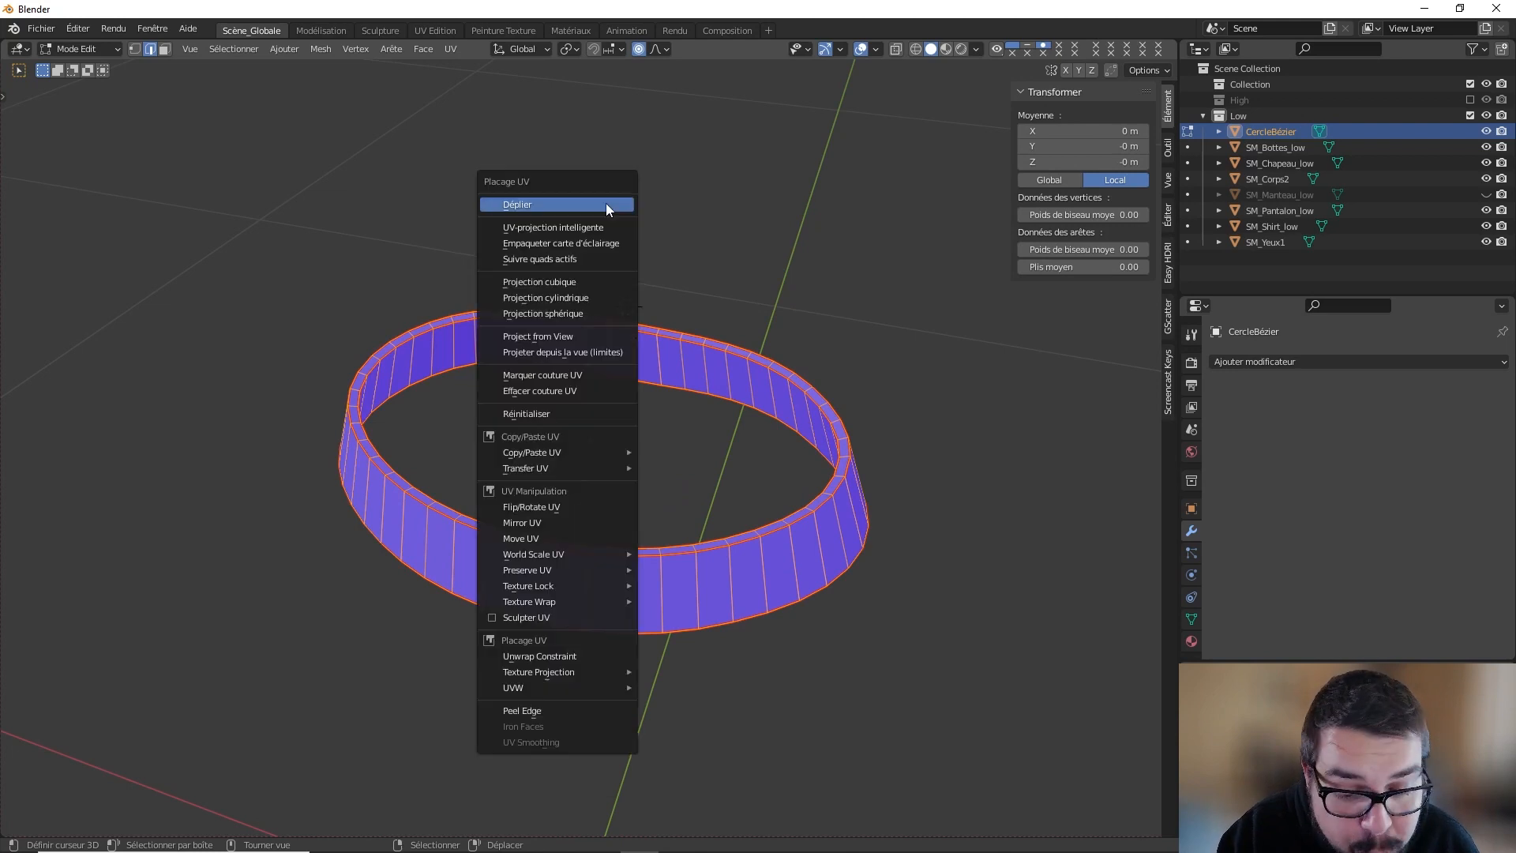
pyautogui.click(606, 203)
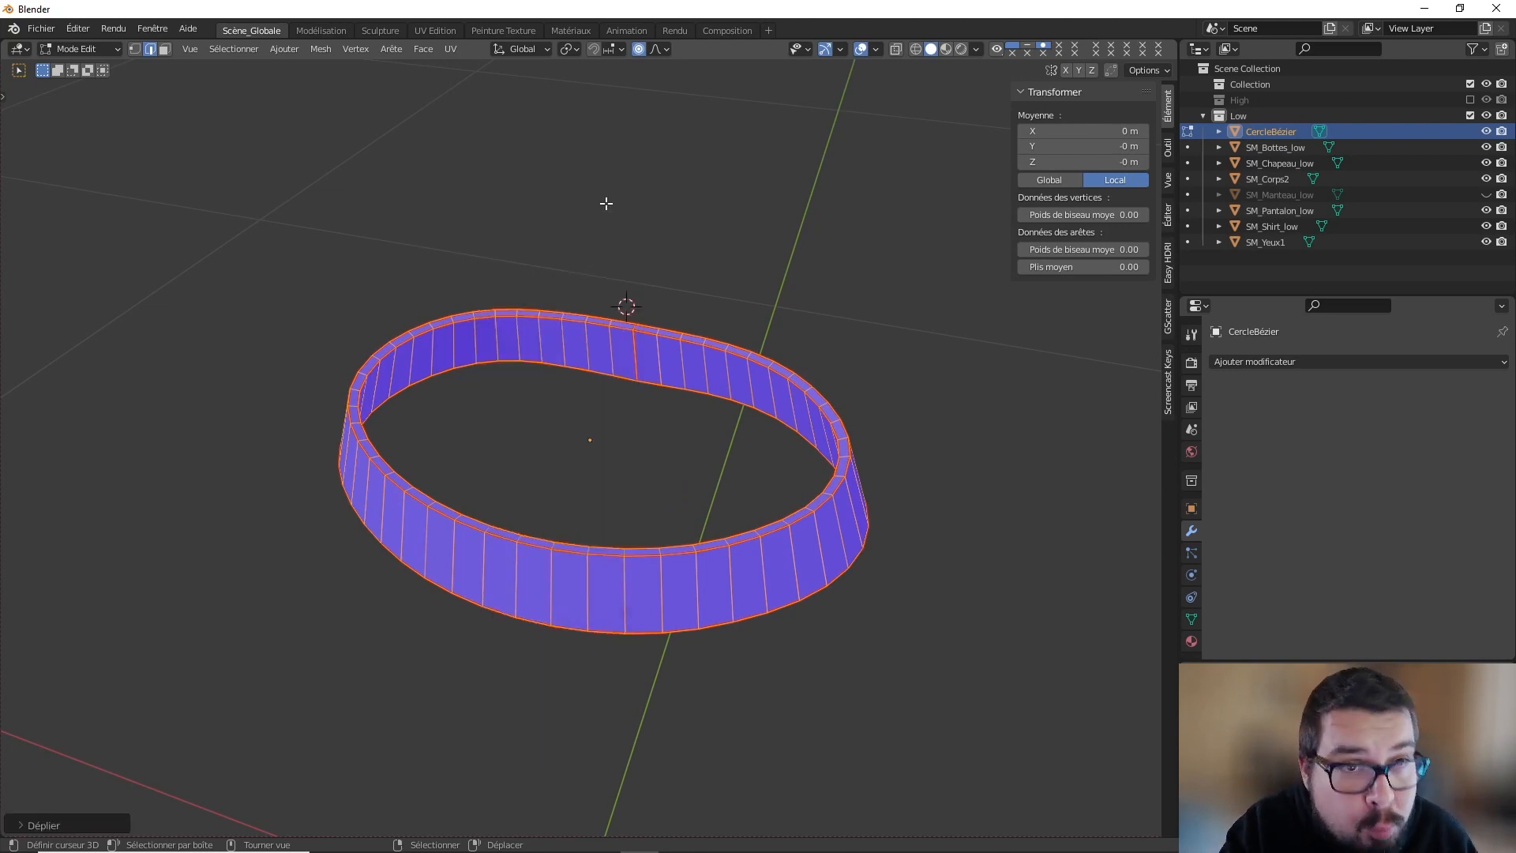
# Step: Return to object mode and add a Bevel modifier and a Weighted Normal modifier to the belt
pyautogui.press('Tab')
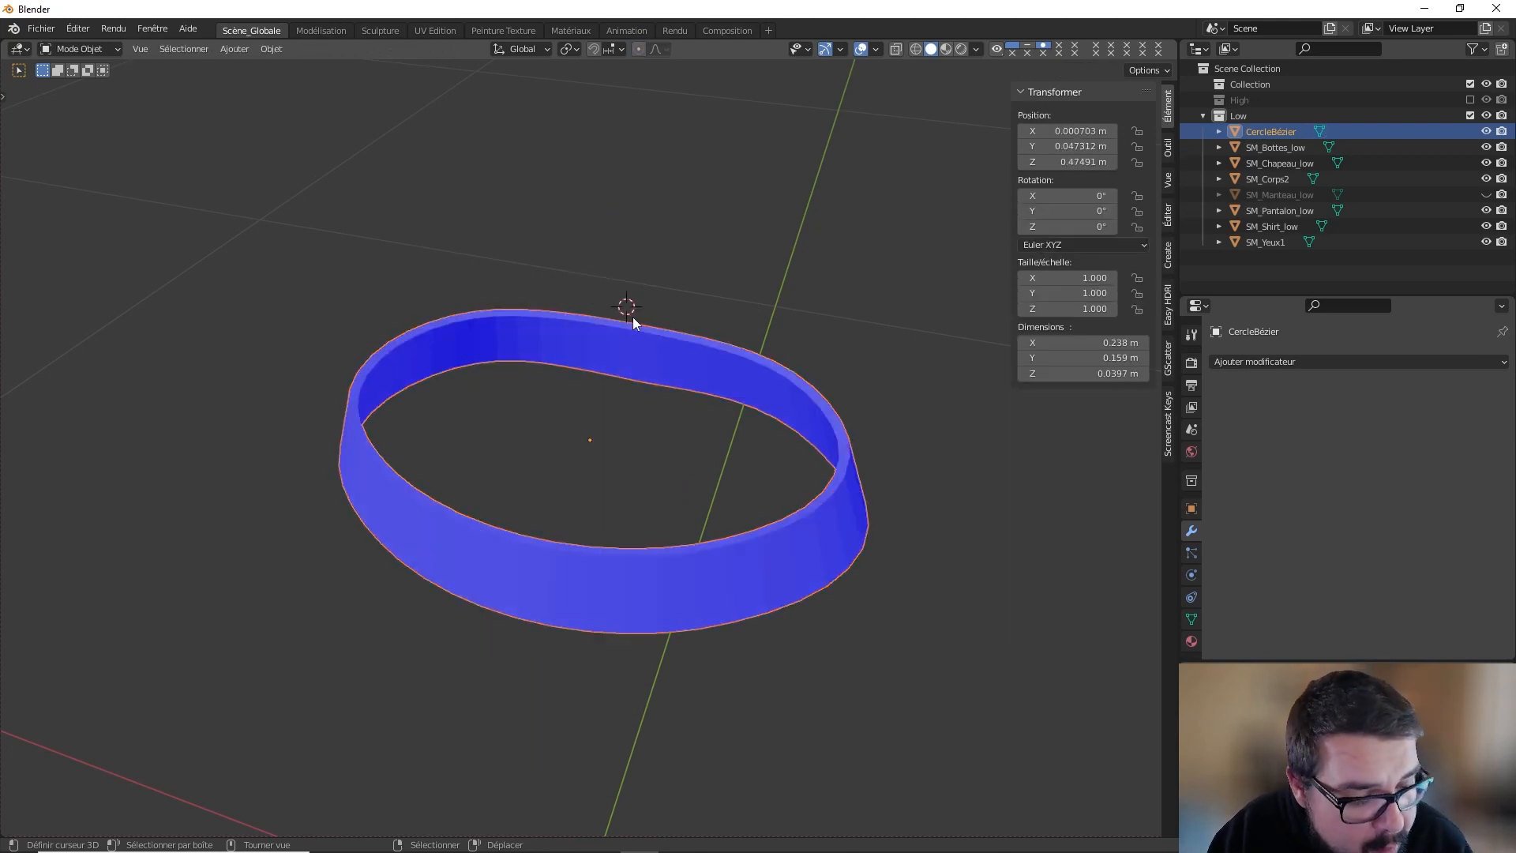
pyautogui.press('q')
pyautogui.click(586, 379)
pyautogui.press('q')
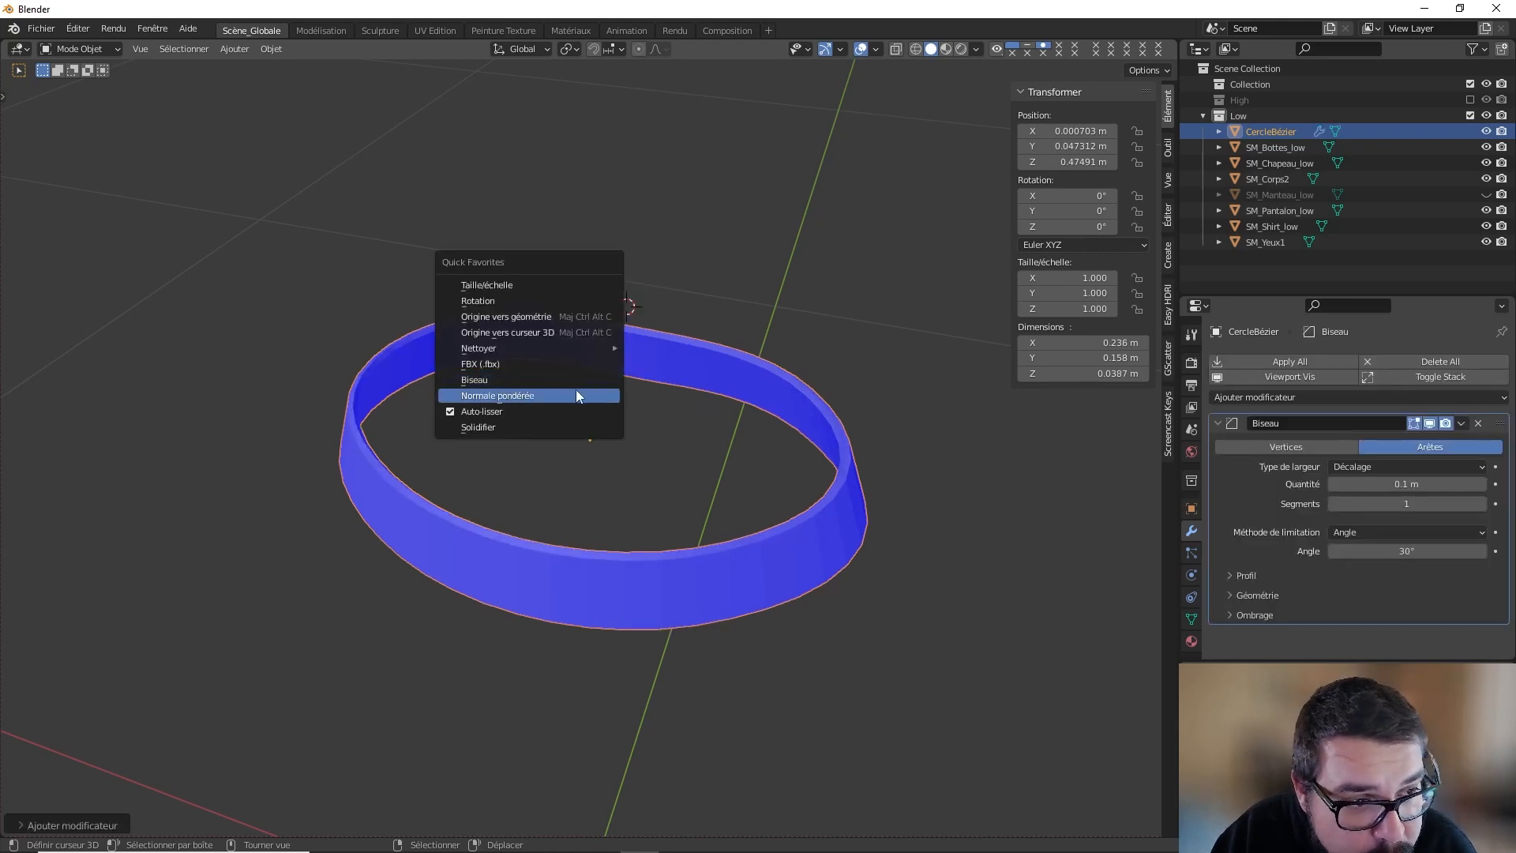
pyautogui.click(576, 395)
pyautogui.press('q')
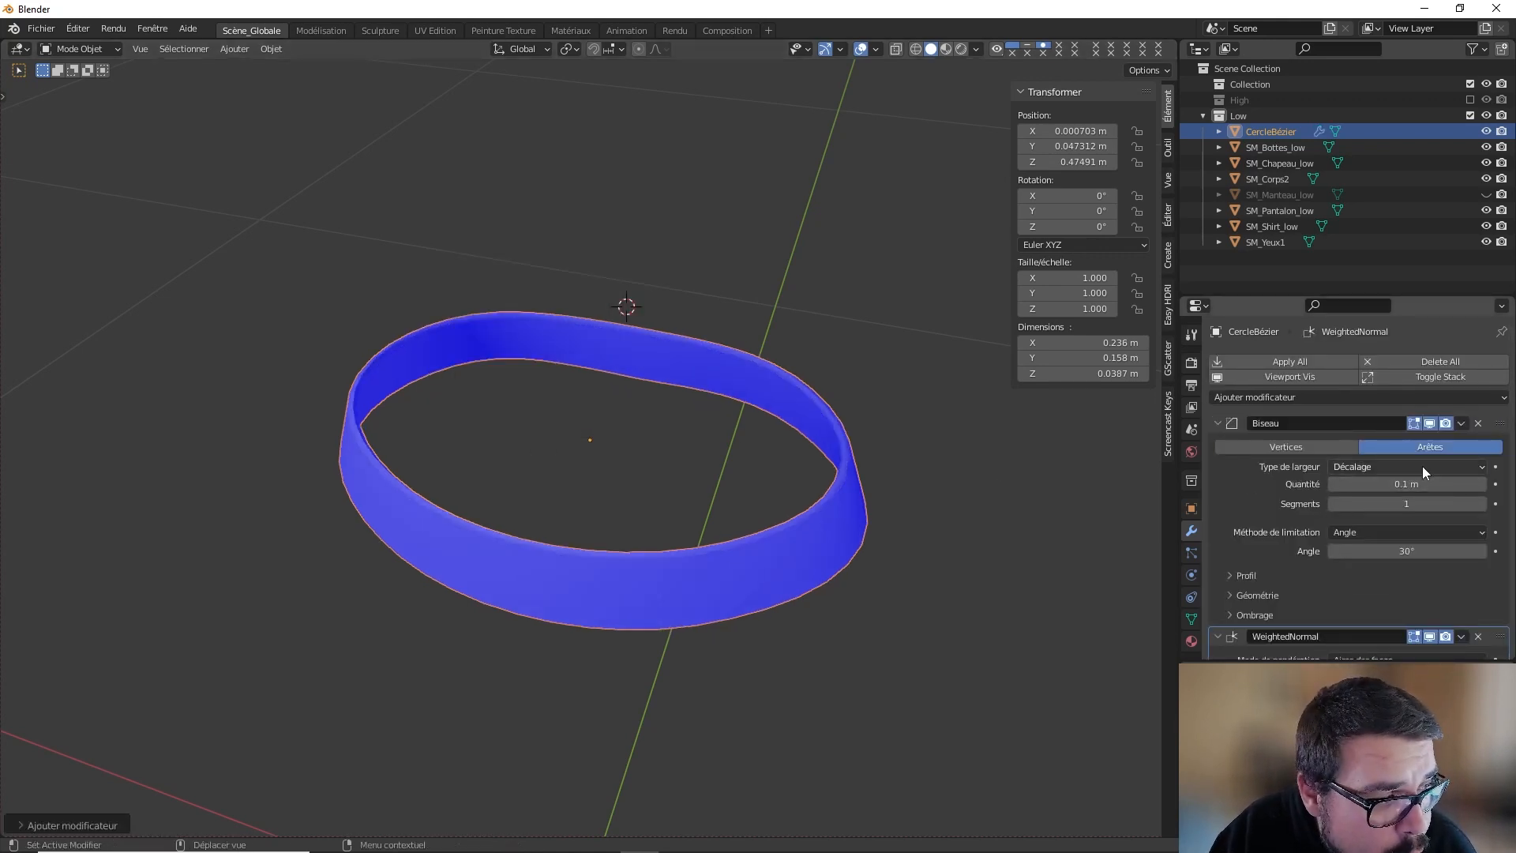
# Step: Set the Bevel modifier's width type to Absolute (Absolu), its amount to 0.005 m and its segments to 2
pyautogui.click(1424, 466)
pyautogui.click(1384, 561)
pyautogui.click(1399, 482)
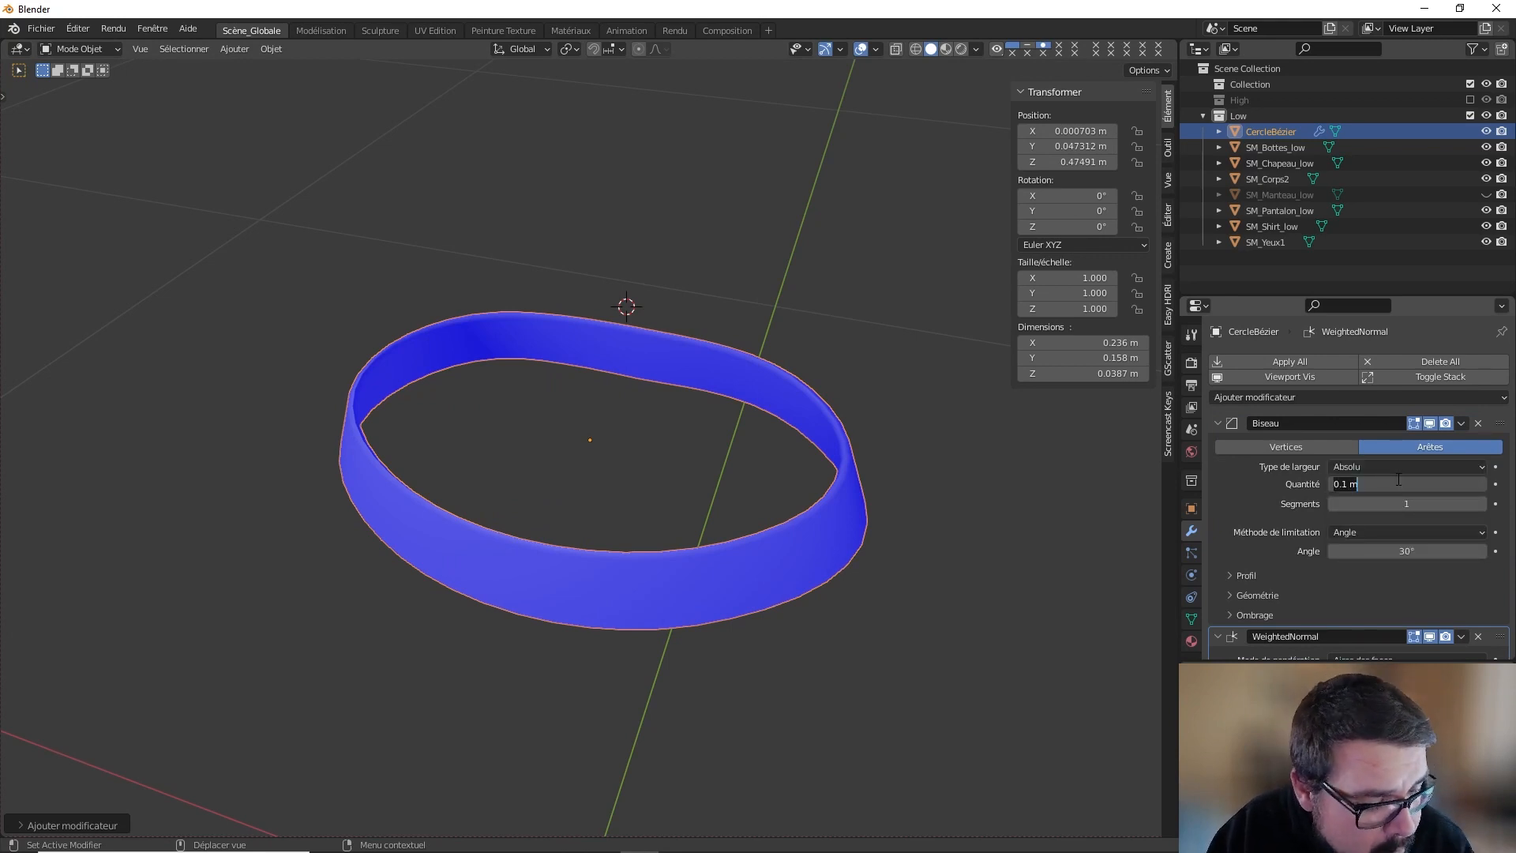
pyautogui.write('0.005')
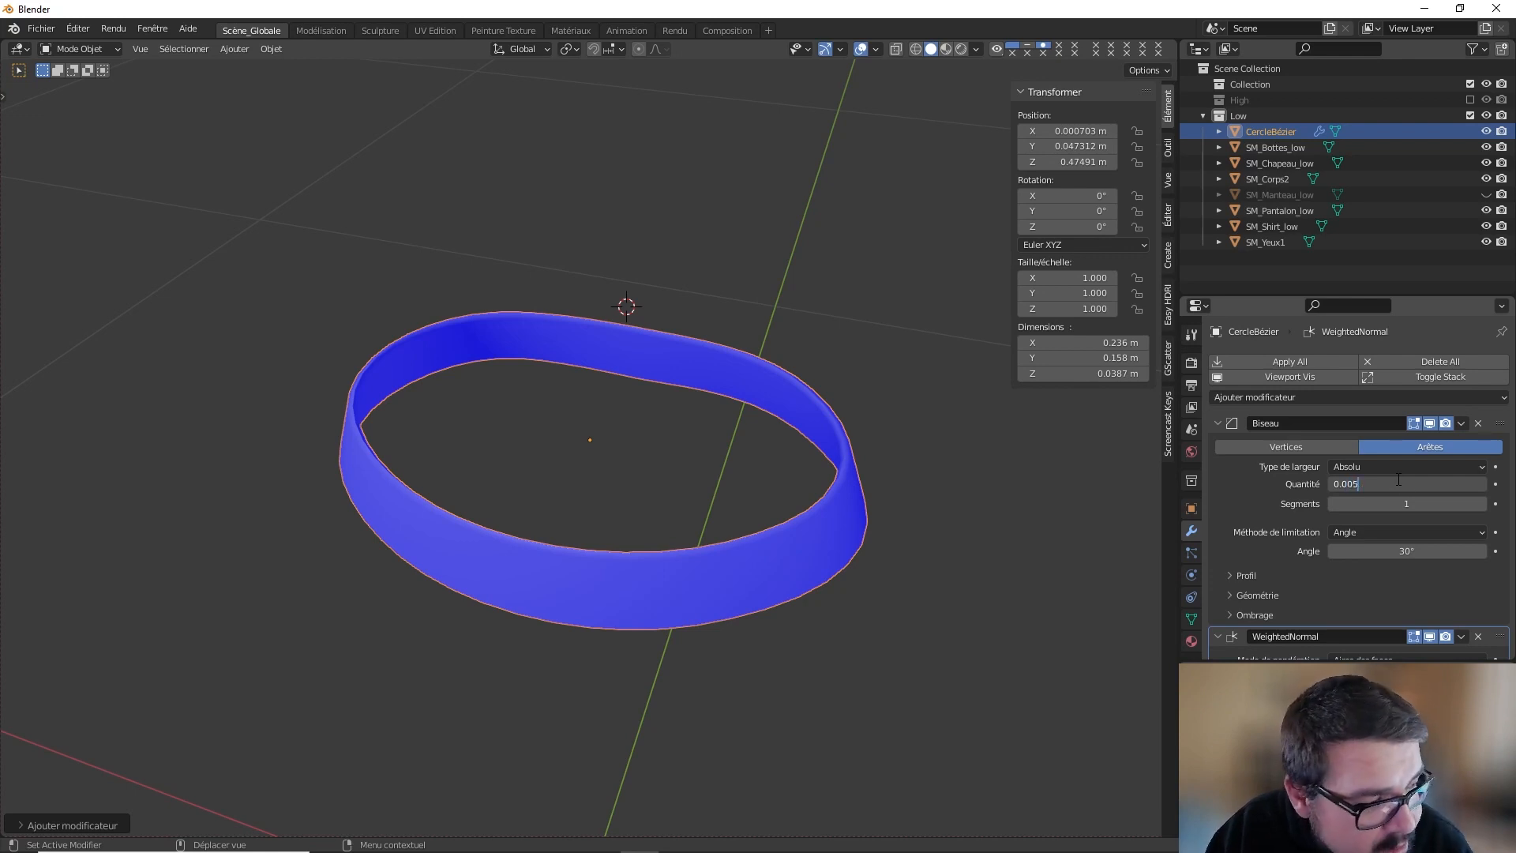
pyautogui.press('Return')
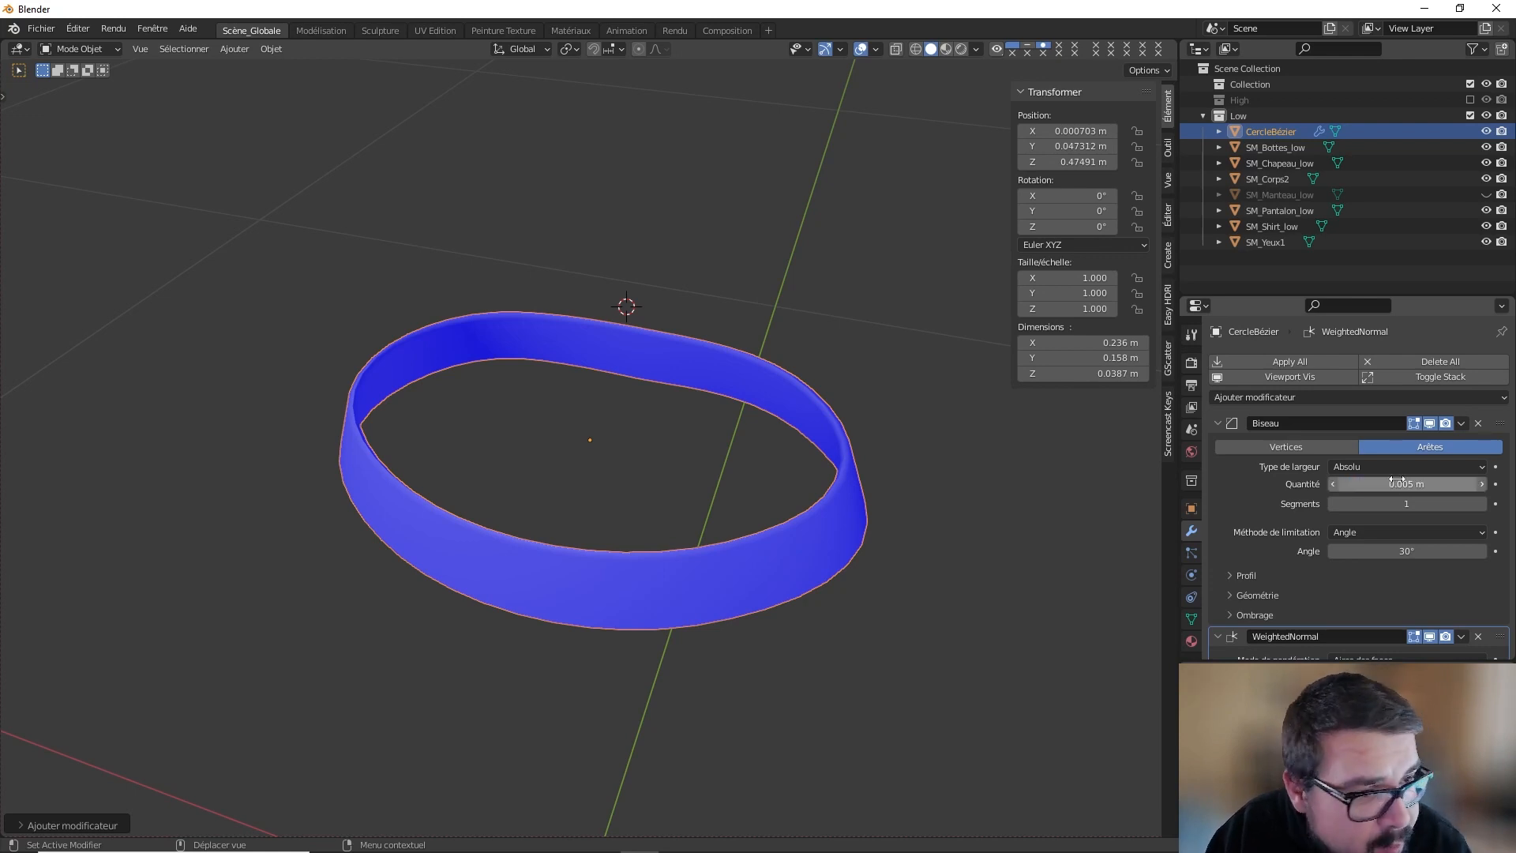
pyautogui.click(1481, 504)
# Step: Lower the belt's Bevel modifier amount, trying 0.002 m and settling on 0.001 m
pyautogui.moveTo(610, 457); pyautogui.dragTo(560, 460, button='middle')
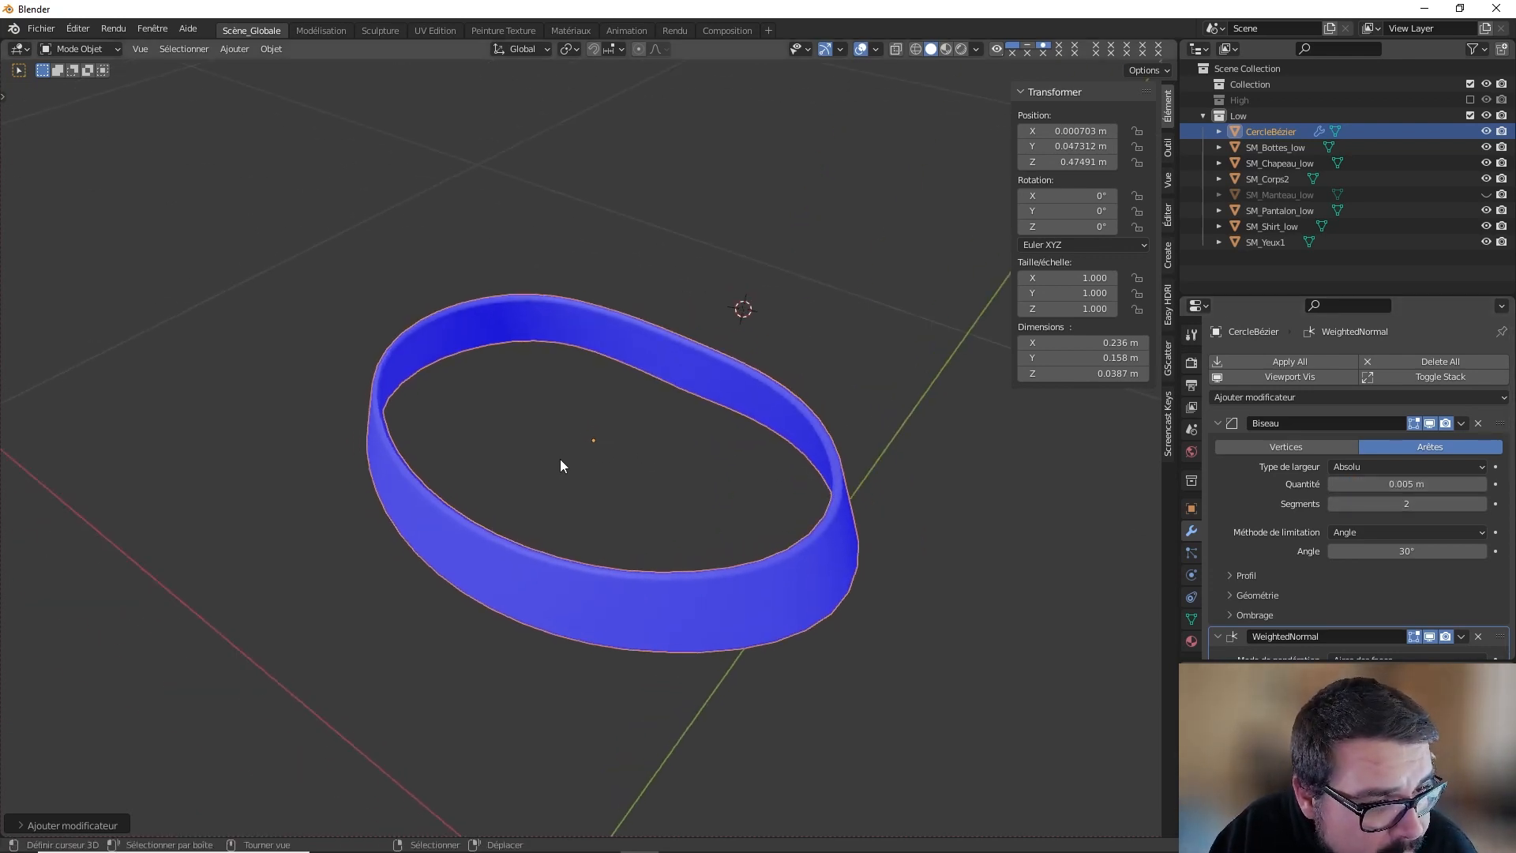
pyautogui.scroll(2, 561, 462)
pyautogui.click(1393, 484)
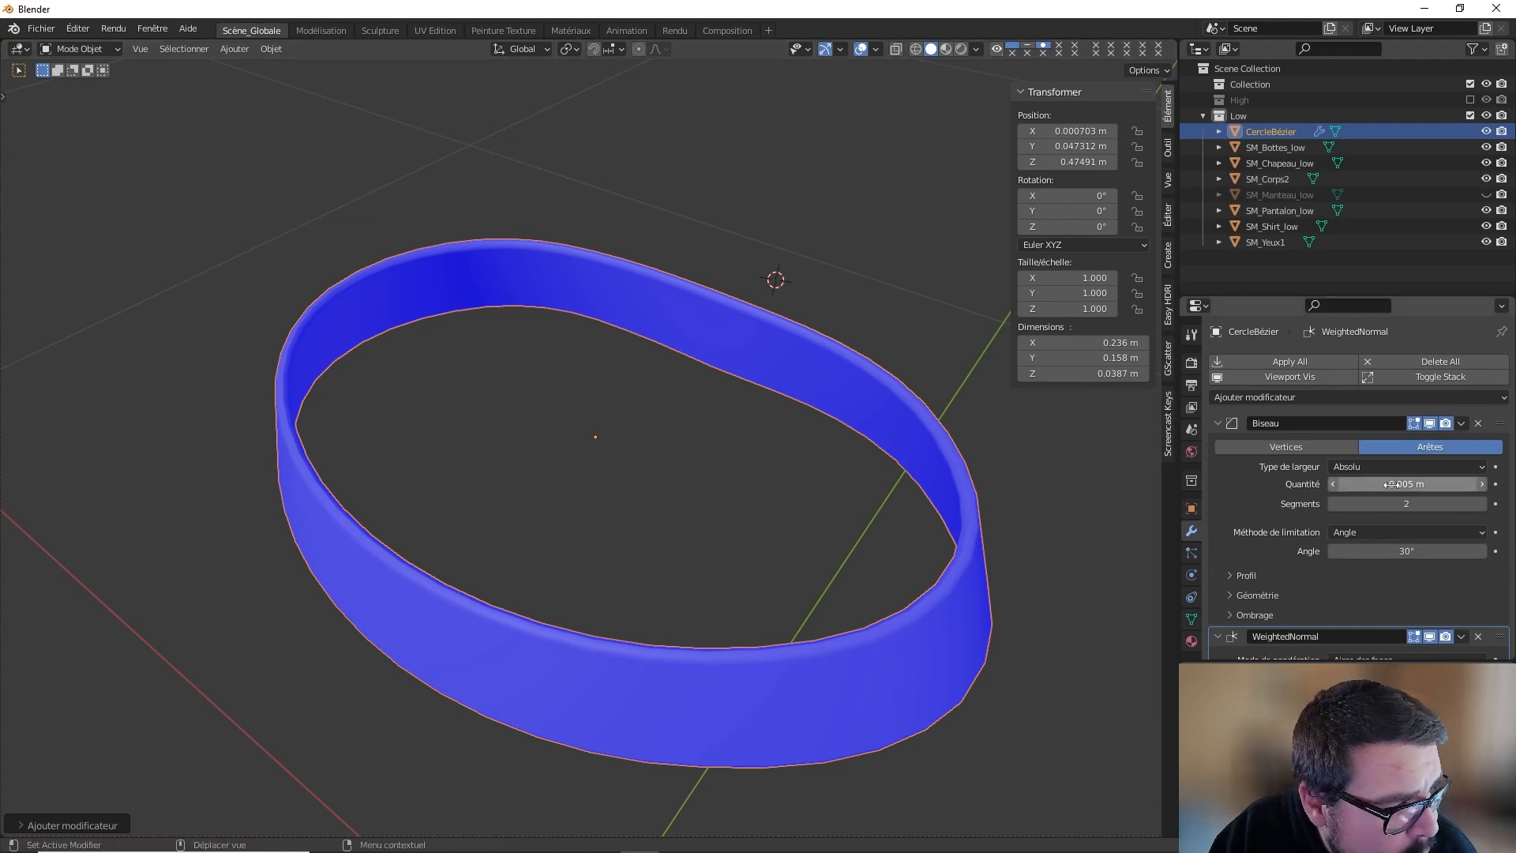
pyautogui.write('0')
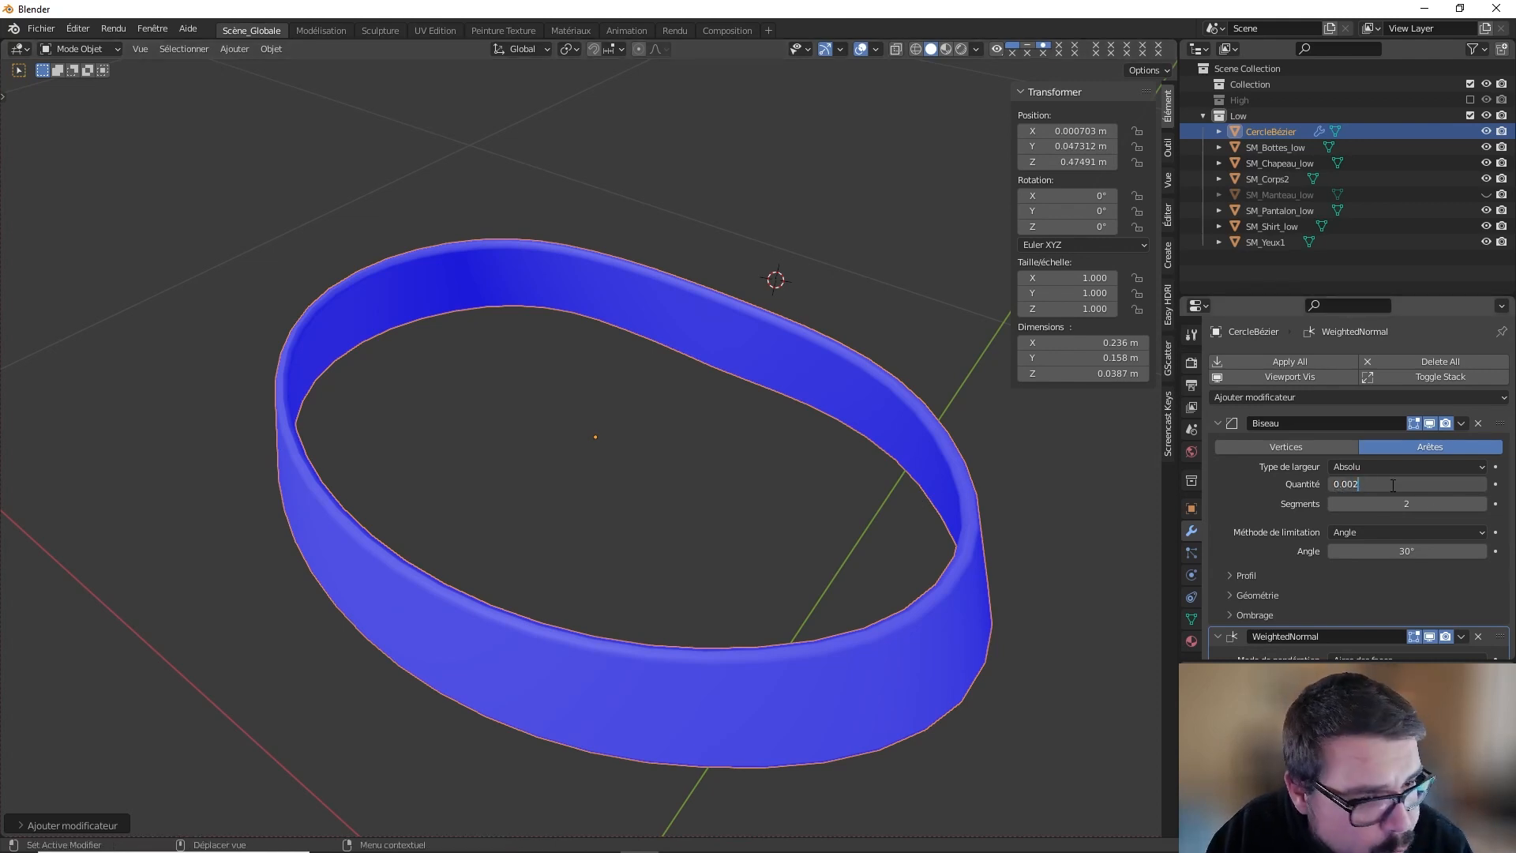
pyautogui.press('Return')
pyautogui.click(1393, 485)
pyautogui.write('0')
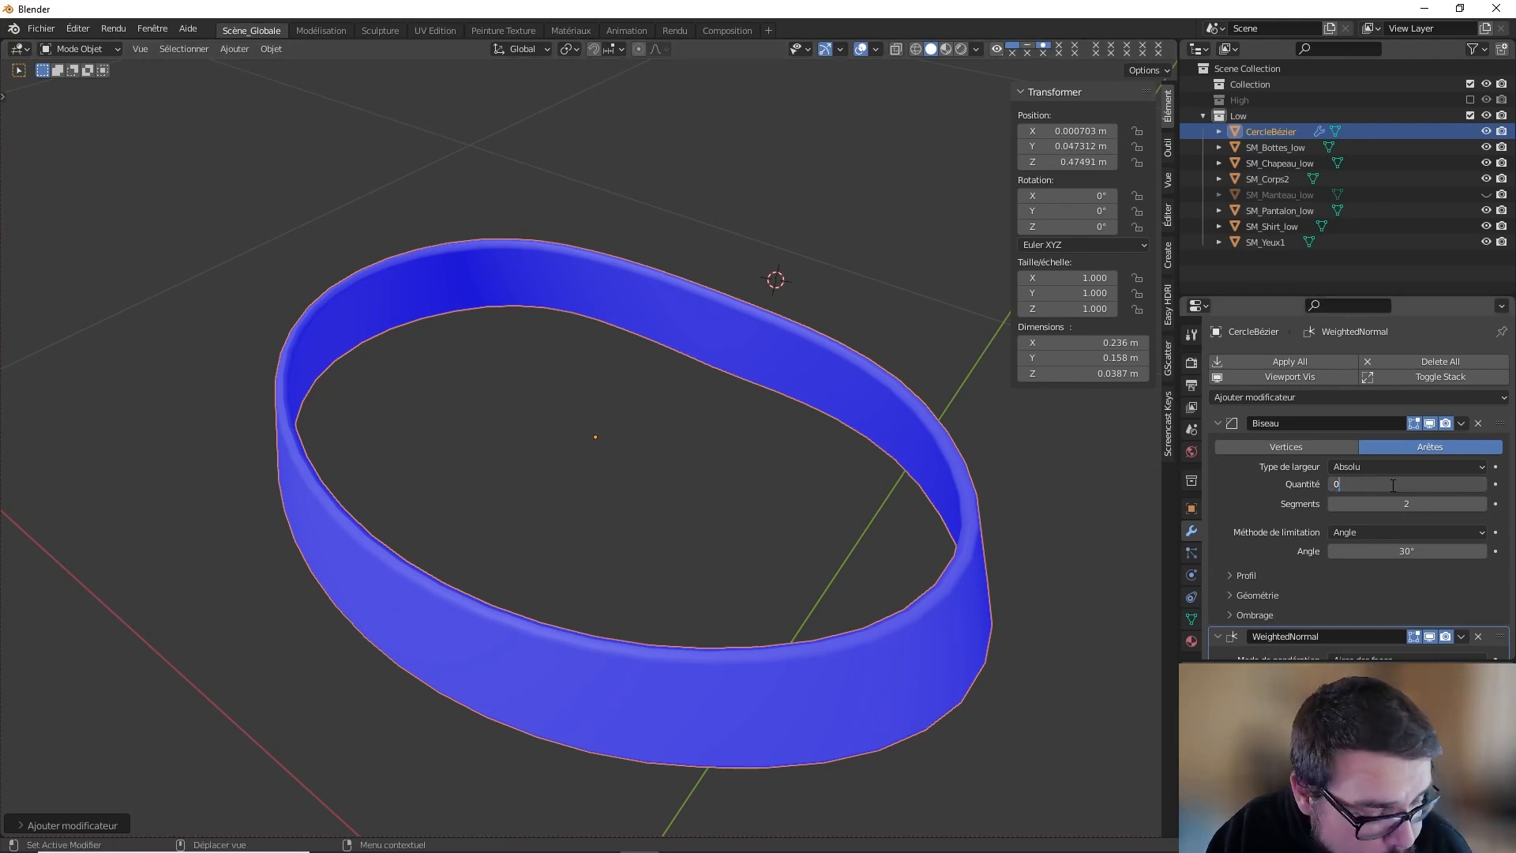
pyautogui.press('Return')
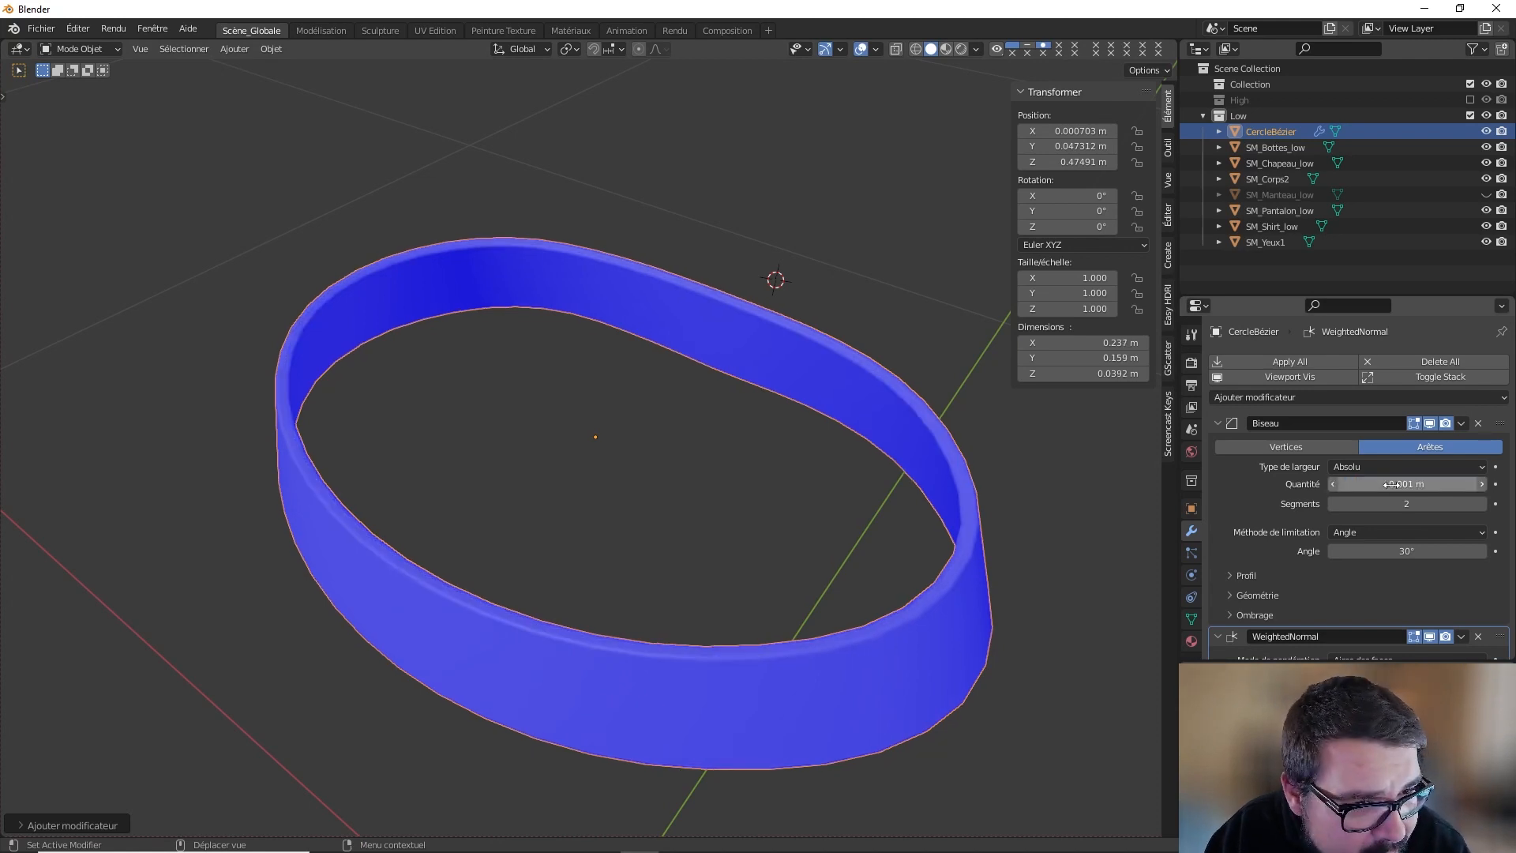
# Step: Deselect the belt and leave its isolated local view to bring back the rest of the character
pyautogui.moveTo(576, 462); pyautogui.dragTo(616, 499, button='middle')
pyautogui.press('a')
pyautogui.click(617, 429)
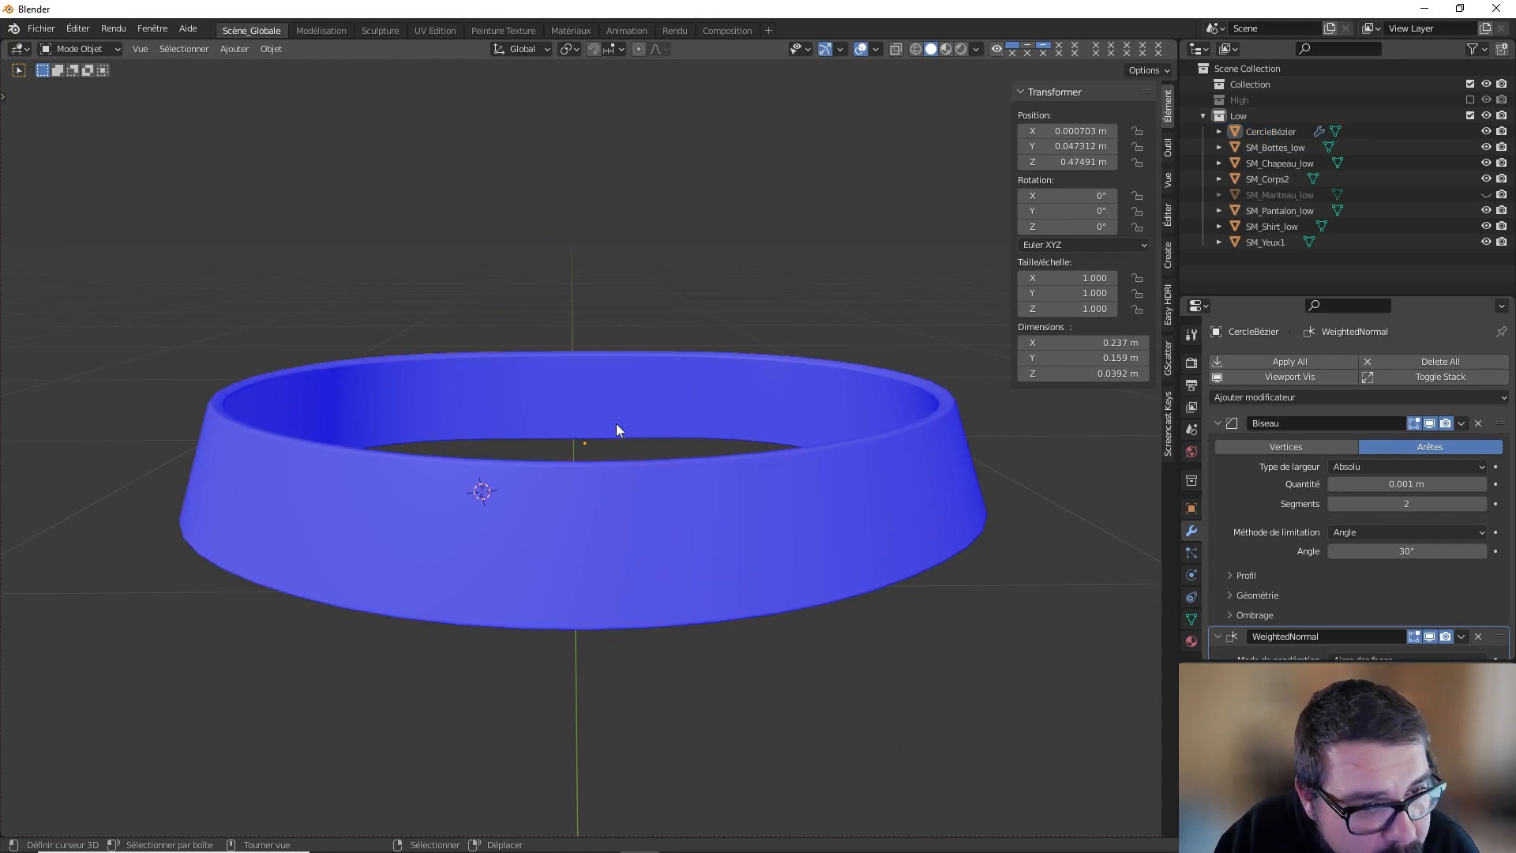
pyautogui.press('KP_Divide')
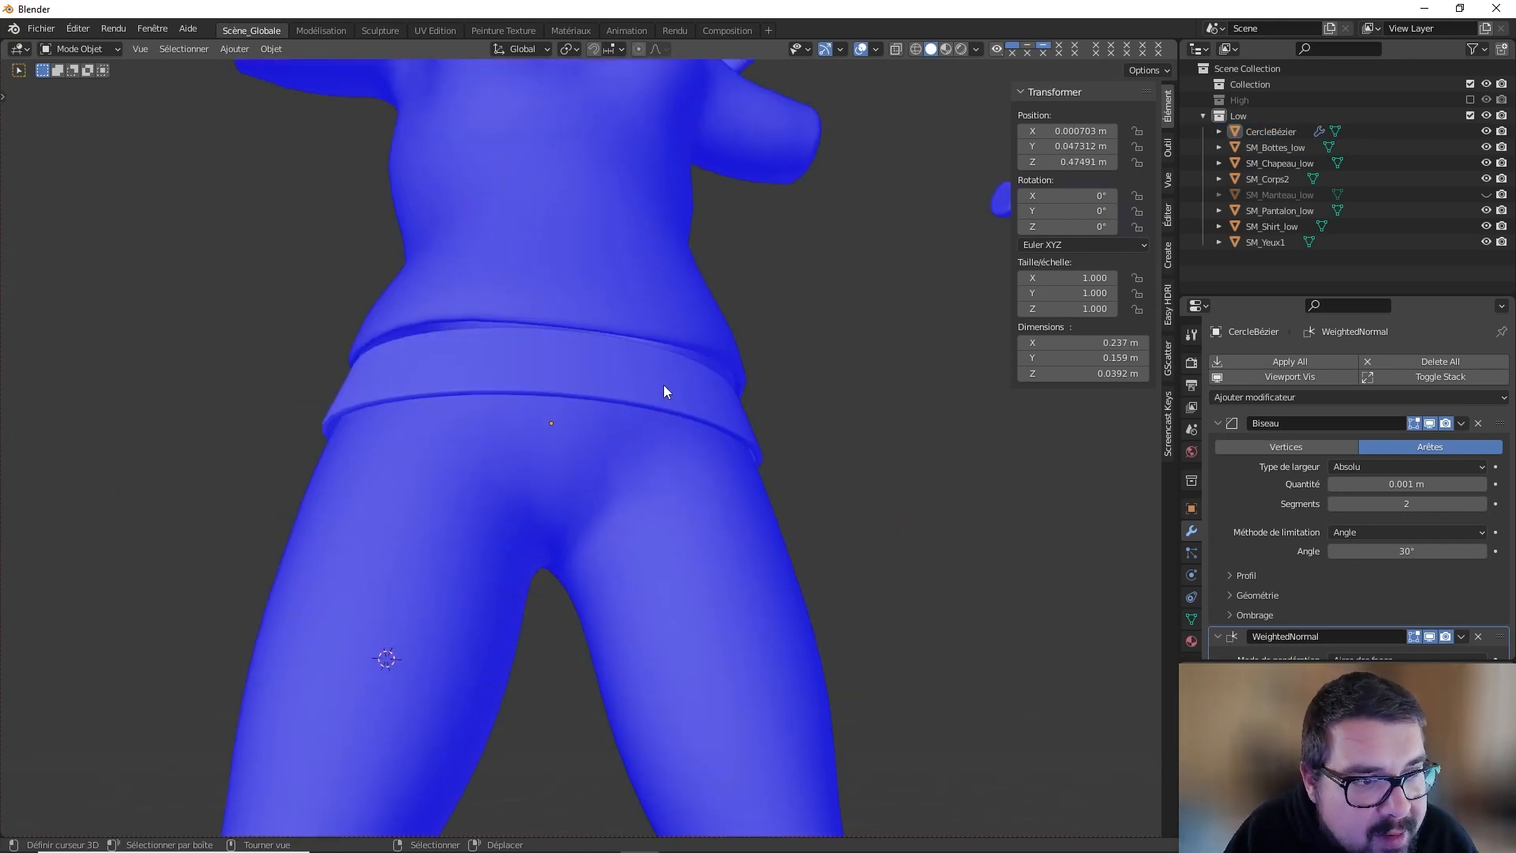
# Step: Check the belt's fit around the waist and unhide the character's coat
pyautogui.moveTo(709, 338); pyautogui.dragTo(674, 382, button='middle')
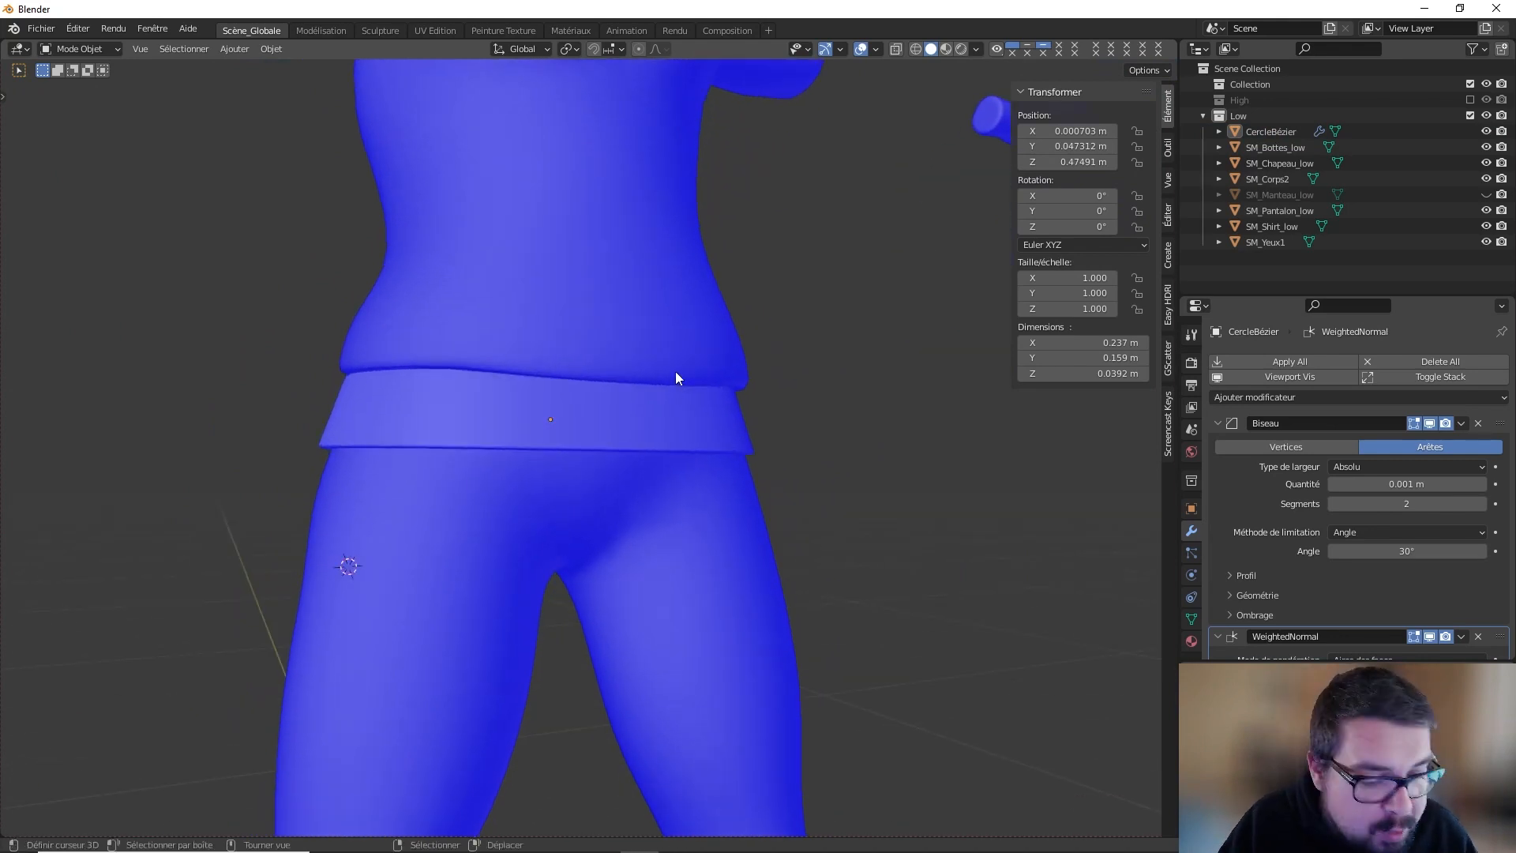
pyautogui.press('KP_1')
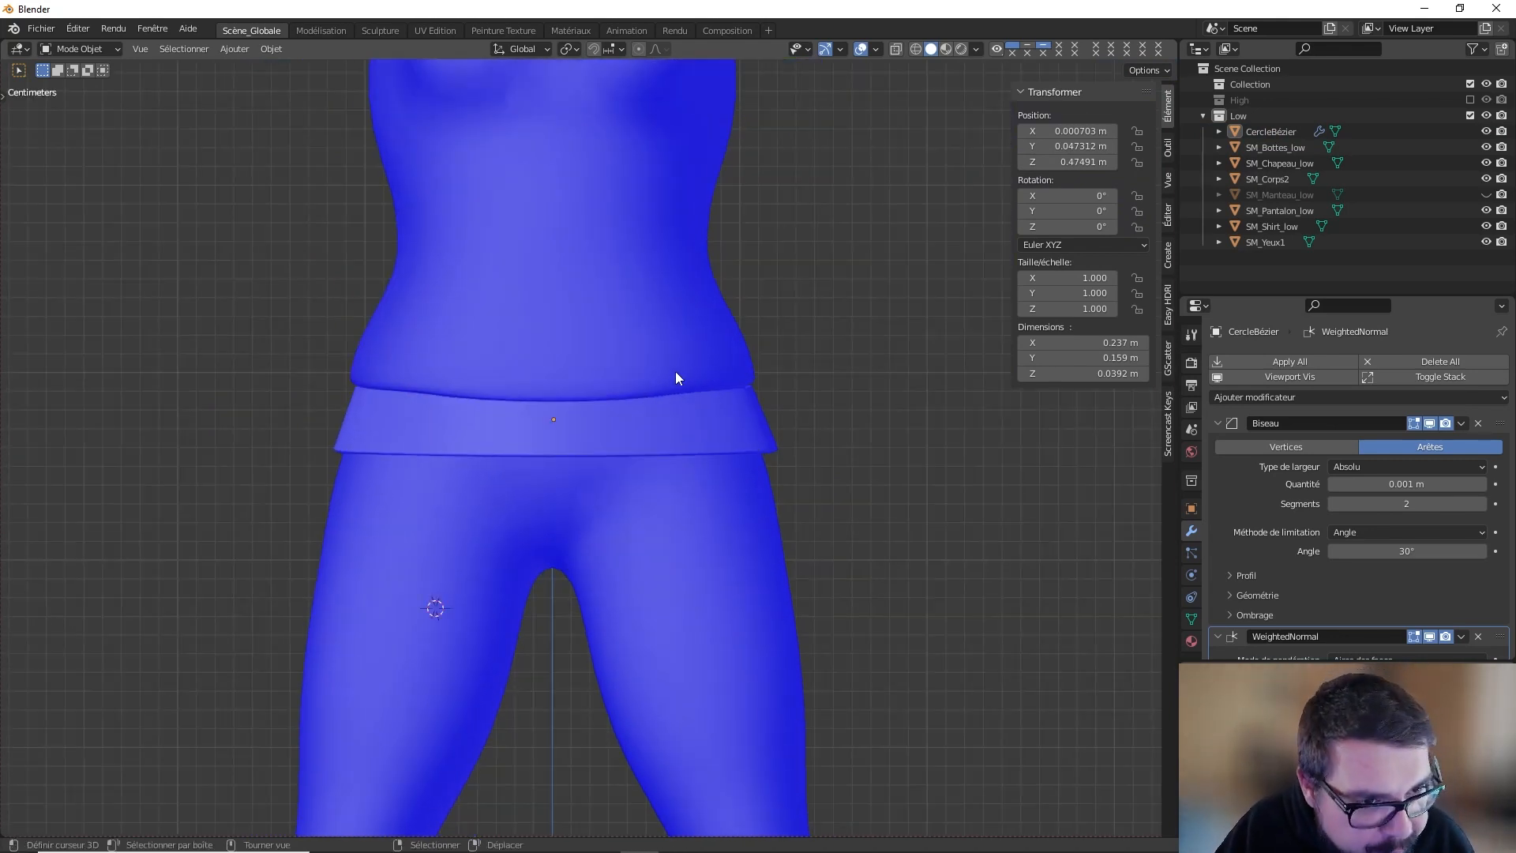
pyautogui.moveTo(675, 378); pyautogui.dragTo(646, 390, button='middle')
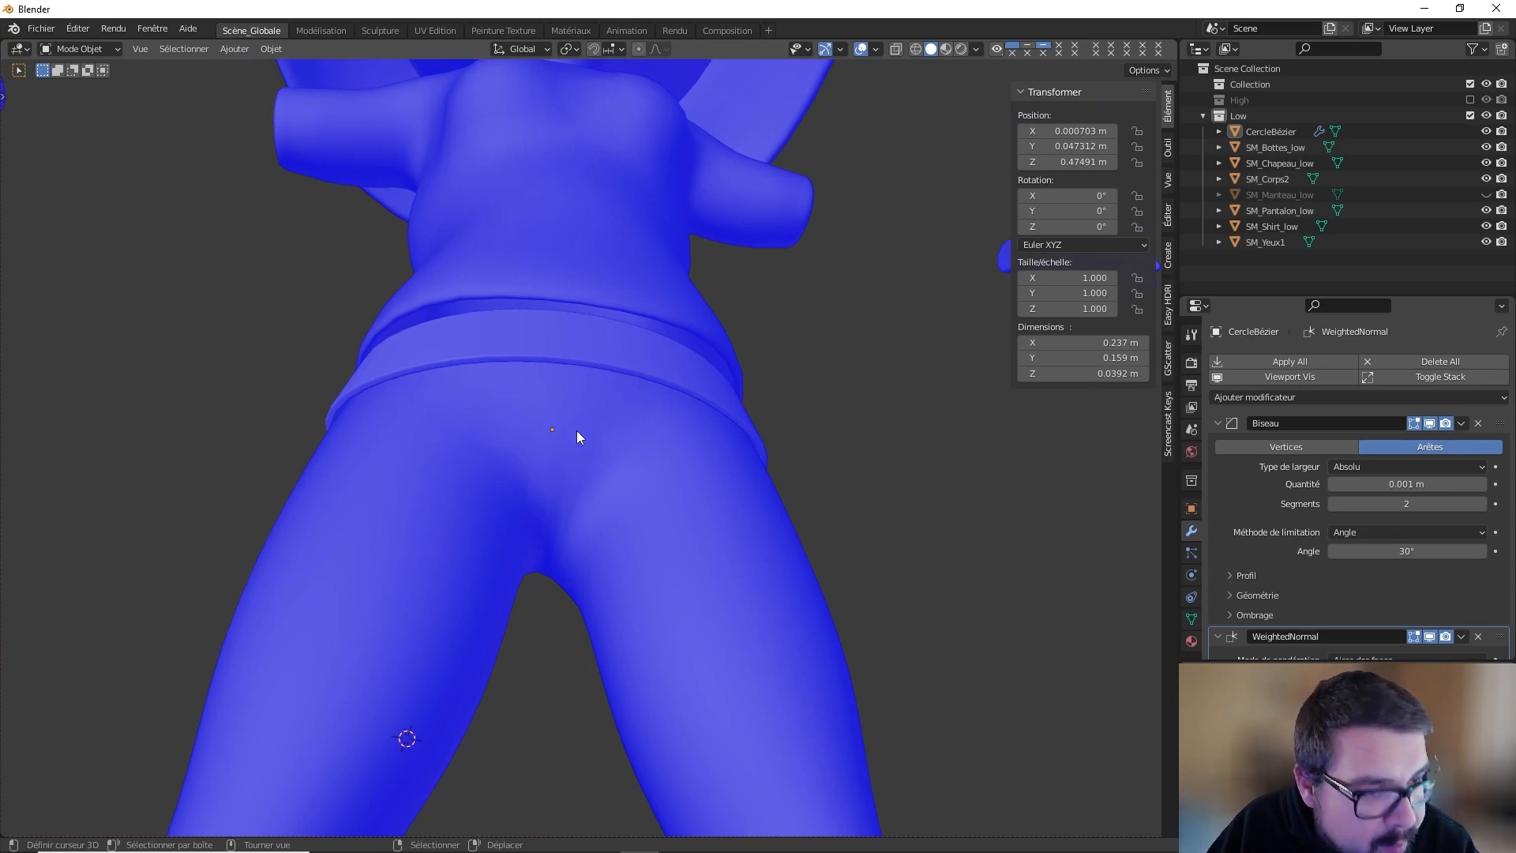
pyautogui.scroll(-4, 577, 429)
pyautogui.moveTo(583, 443); pyautogui.dragTo(571, 523, button='middle')
pyautogui.scroll(-1, 571, 523)
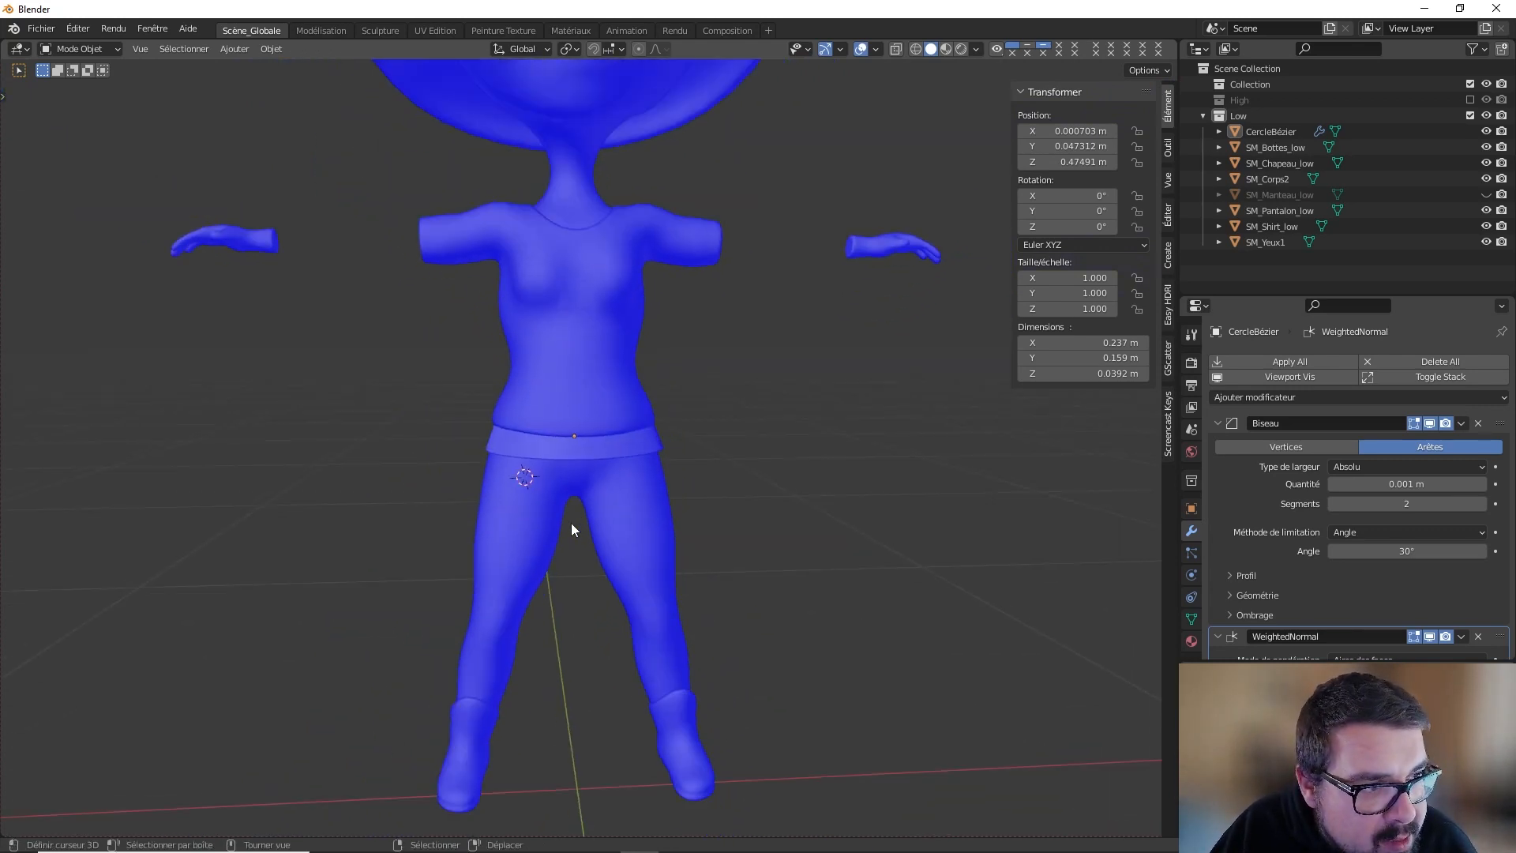
pyautogui.hotkey('alt', 'h')
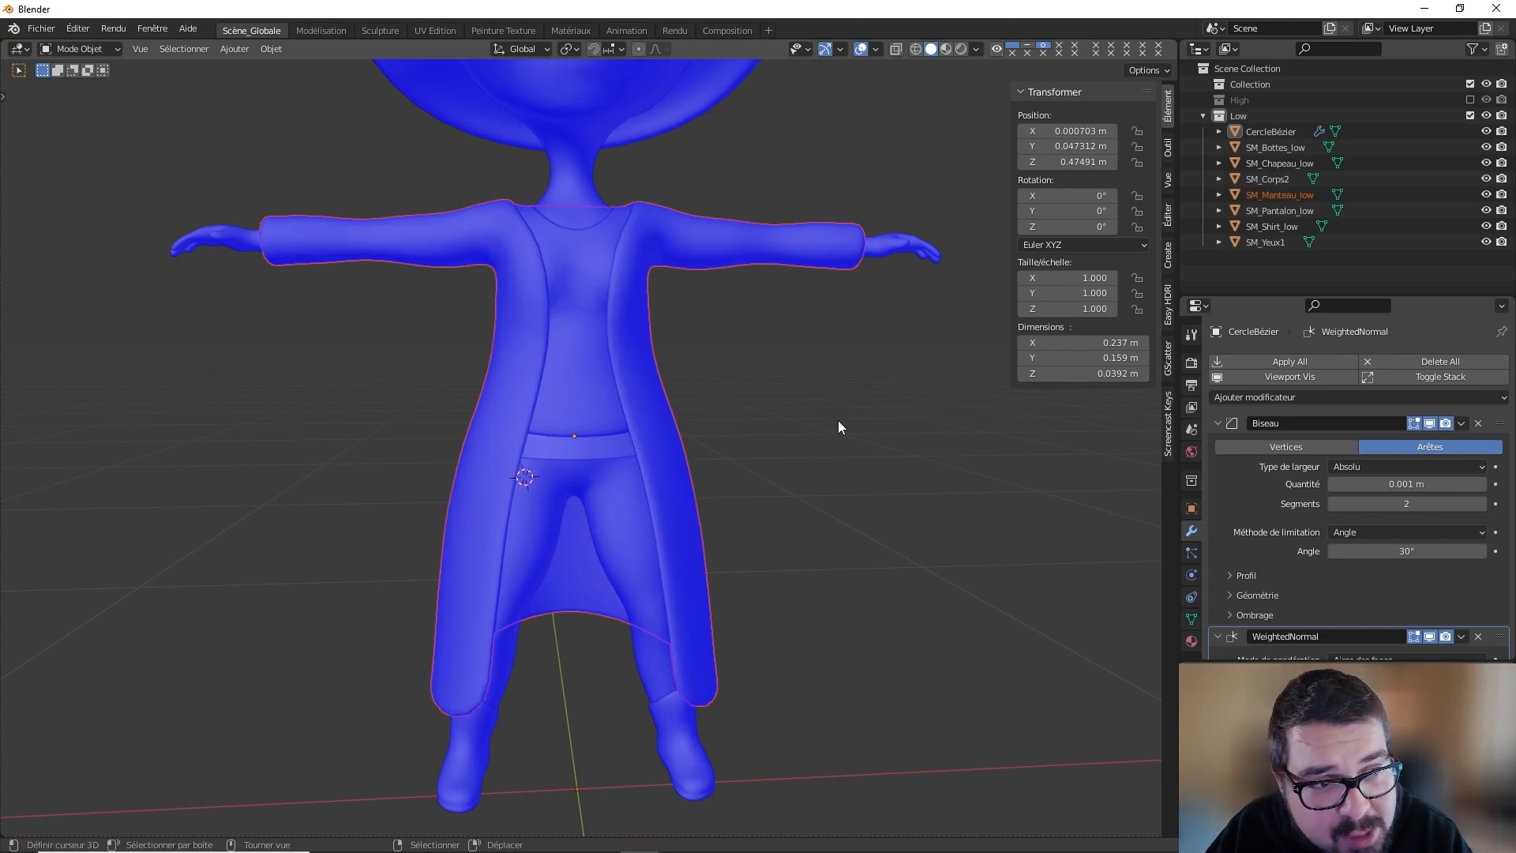
pyautogui.moveTo(754, 626); pyautogui.dragTo(622, 526, button='middle')
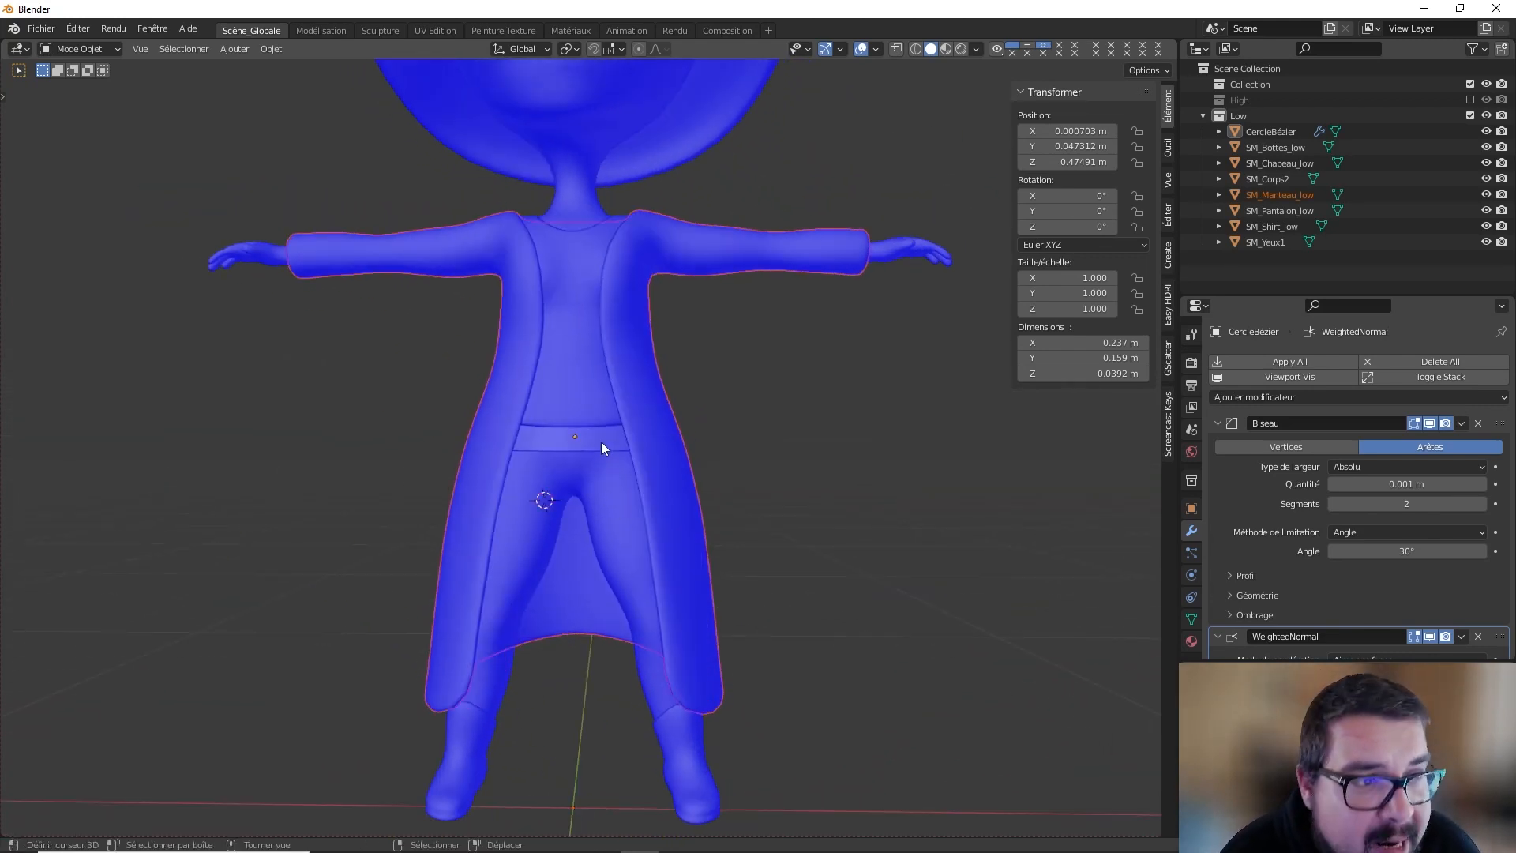
# Step: Select all the character objects with SM_Manteau_low active and link its M_Sorcière material to them
pyautogui.scroll(-3, 600, 443)
pyautogui.press('a')
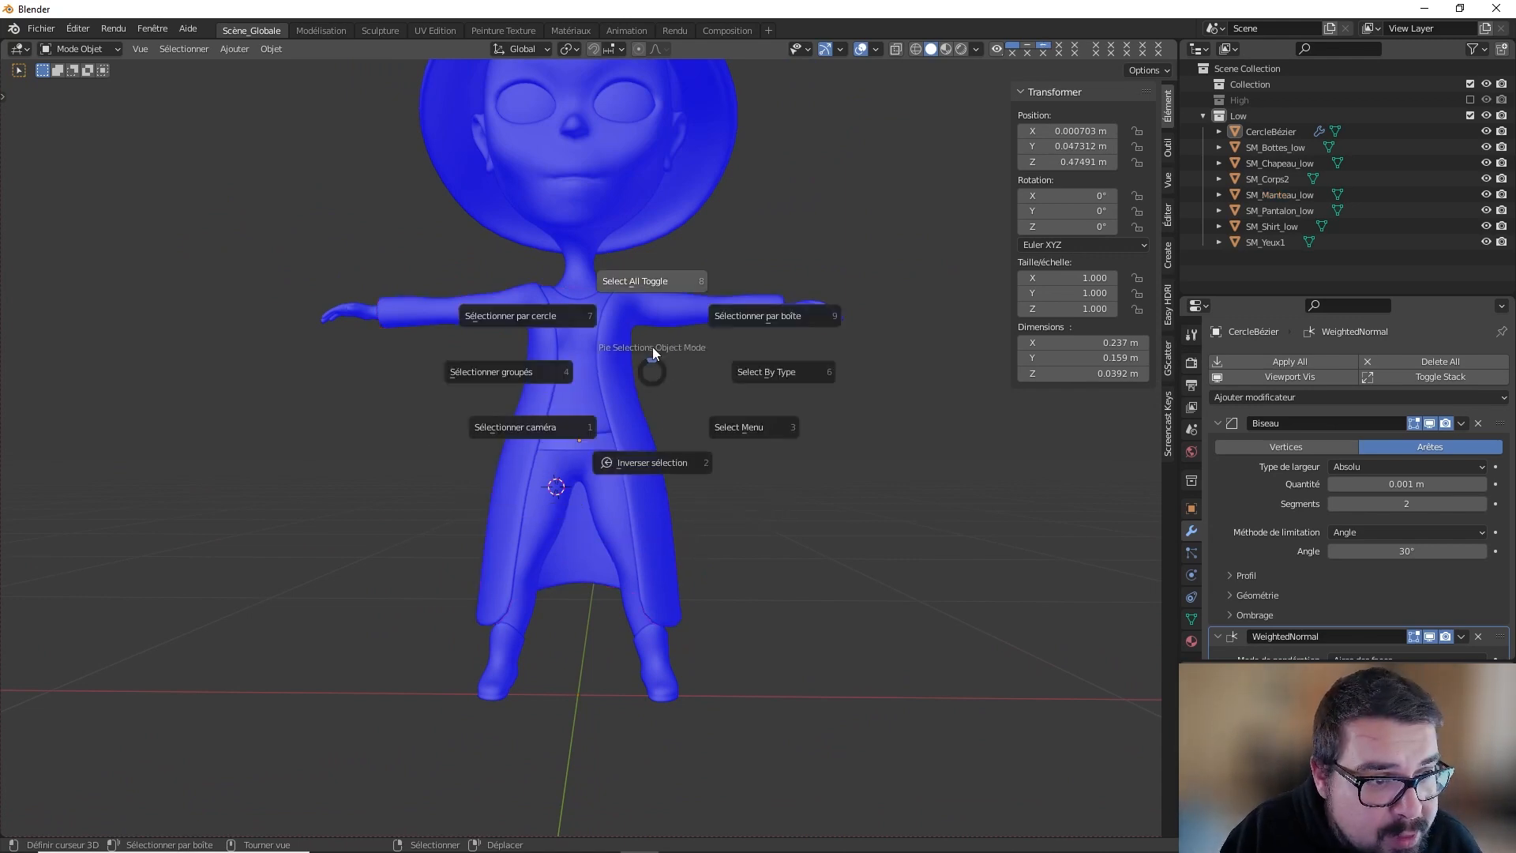
pyautogui.click(652, 349)
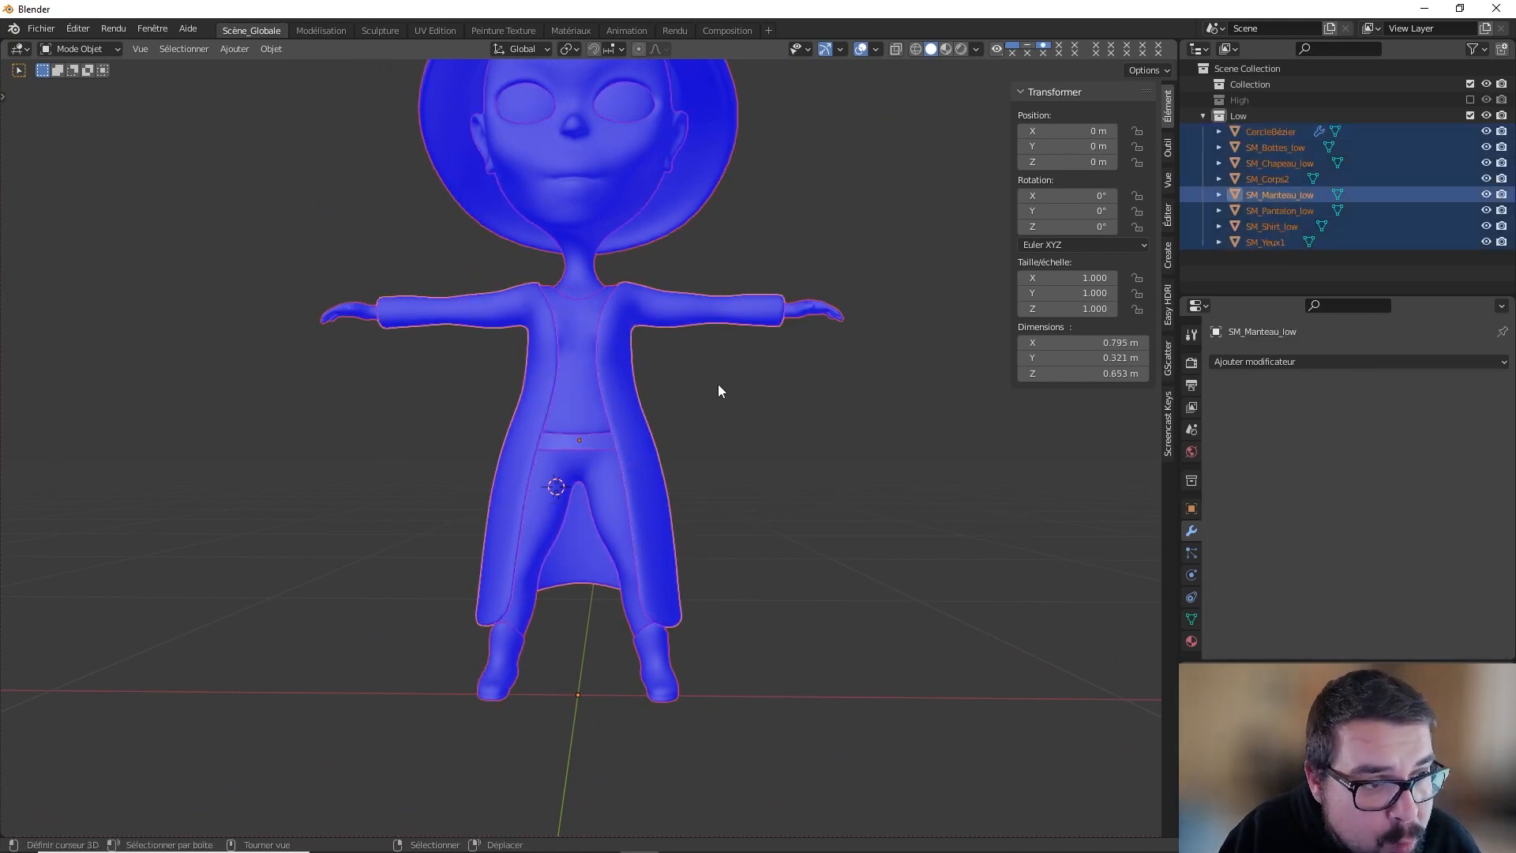
pyautogui.click(1191, 642)
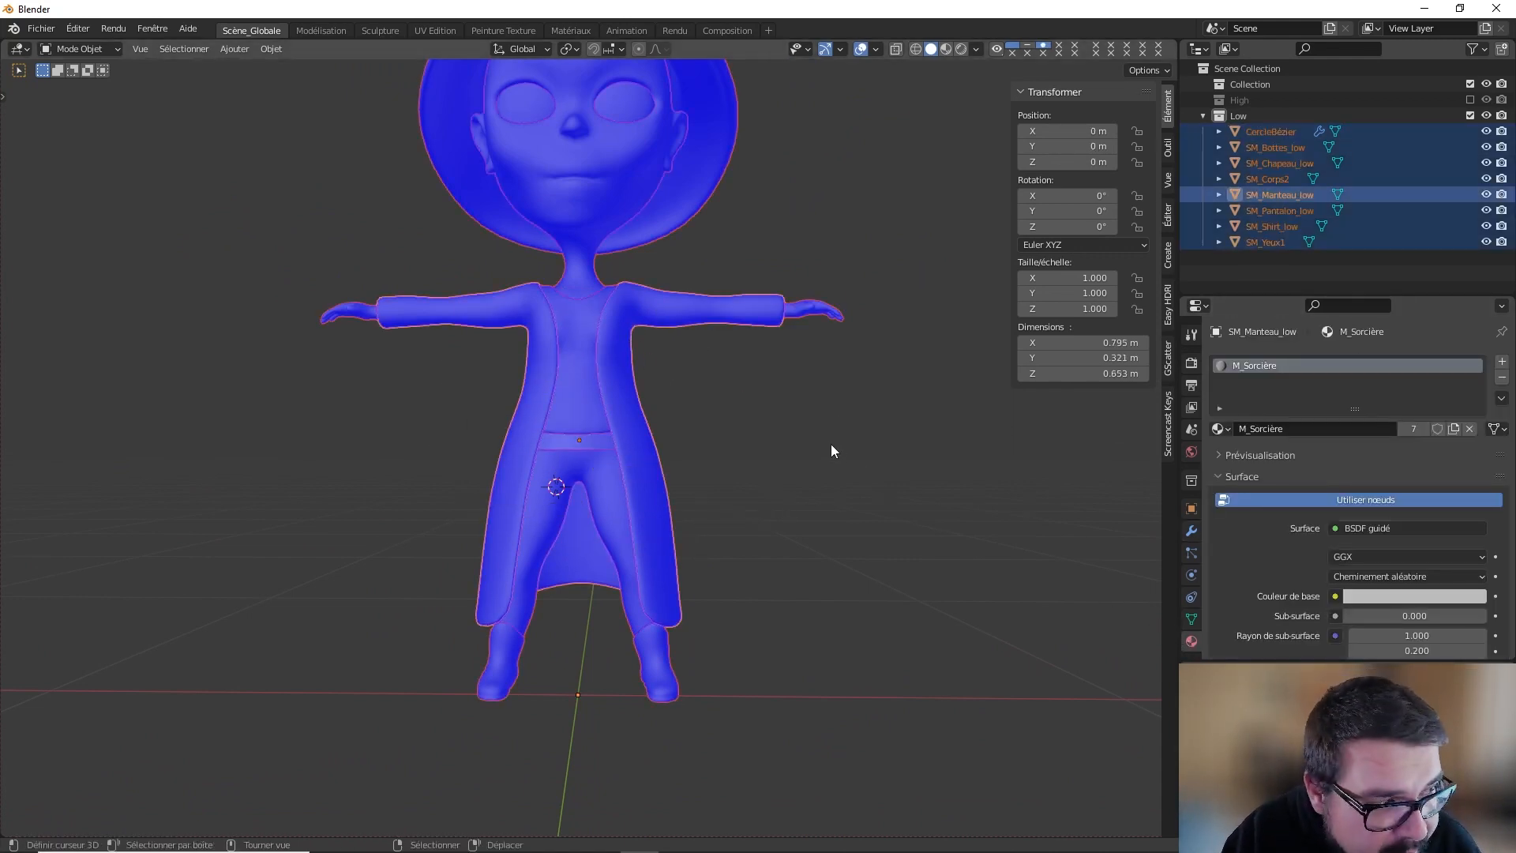
pyautogui.hotkey('ctrl', 'l')
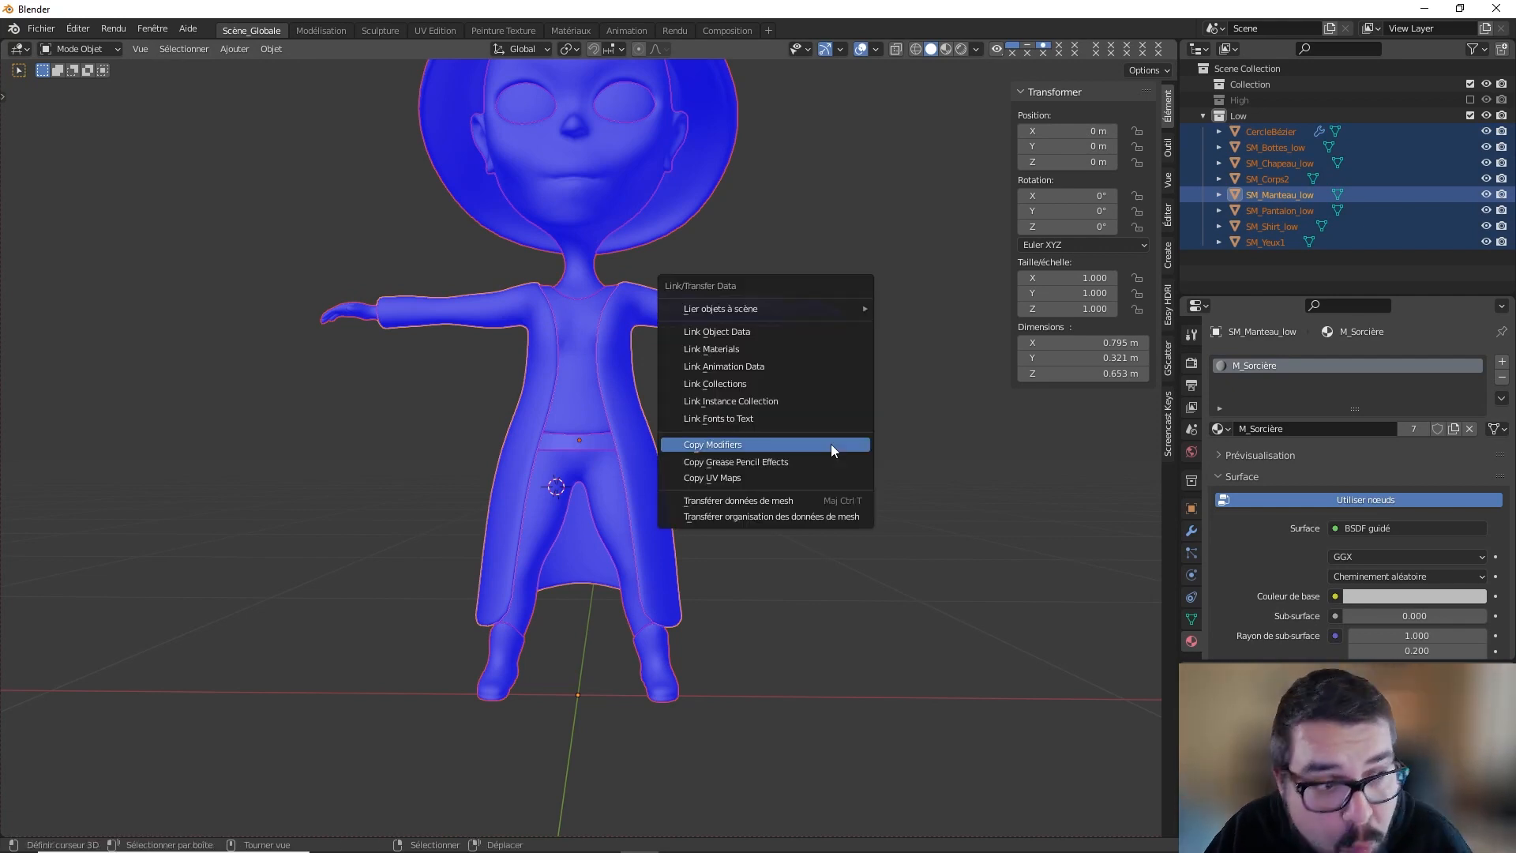
pyautogui.click(793, 352)
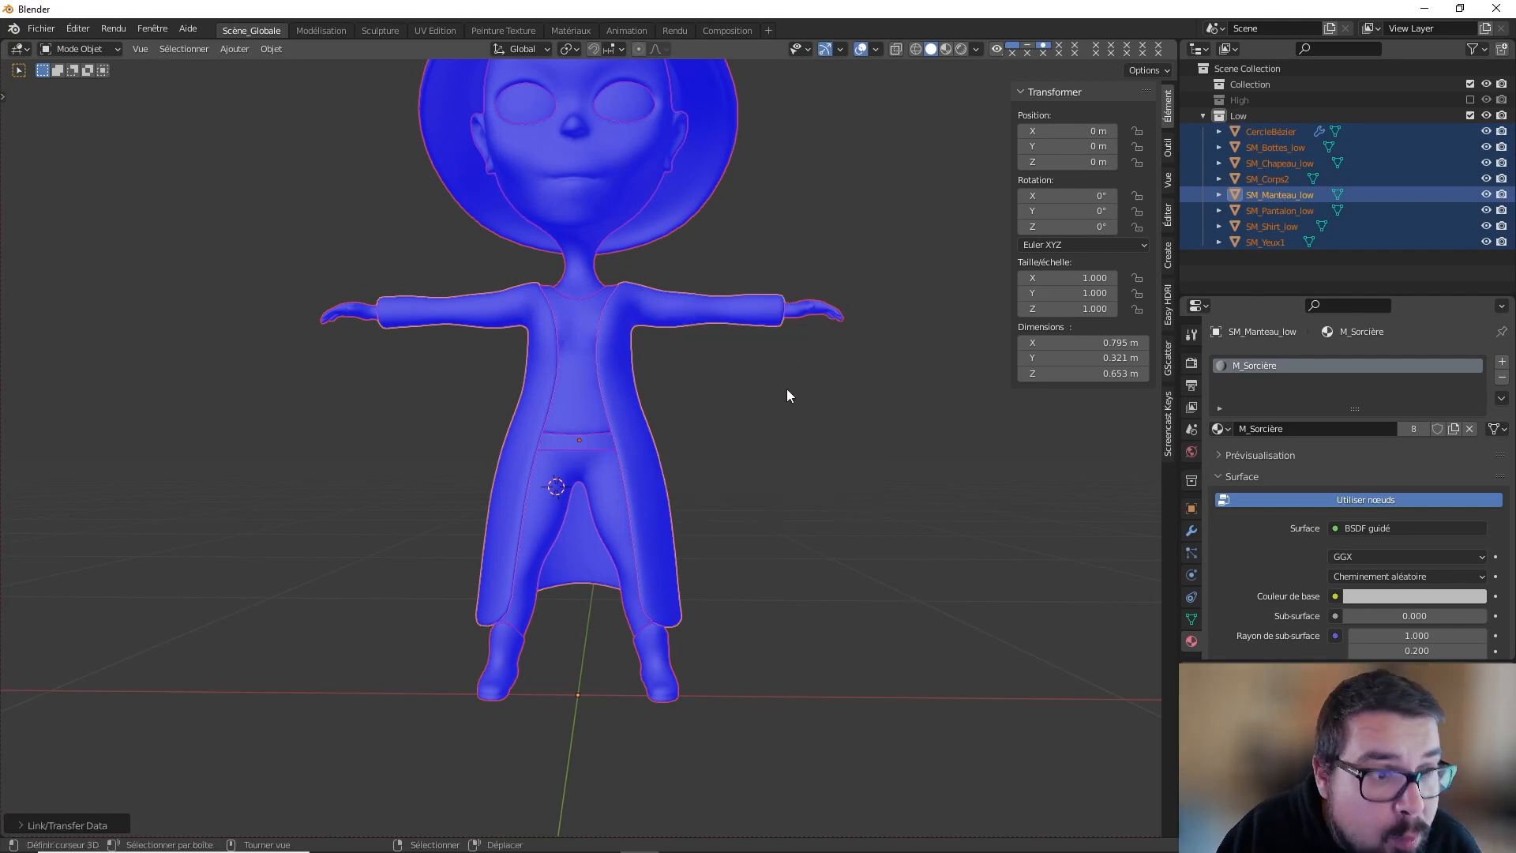
# Step: Enter Edit Mode on all character objects, select all their geometry and switch to the UV Edition workspace
pyautogui.press('Tab')
pyautogui.press('a')
pyautogui.click(787, 292)
pyautogui.press('a')
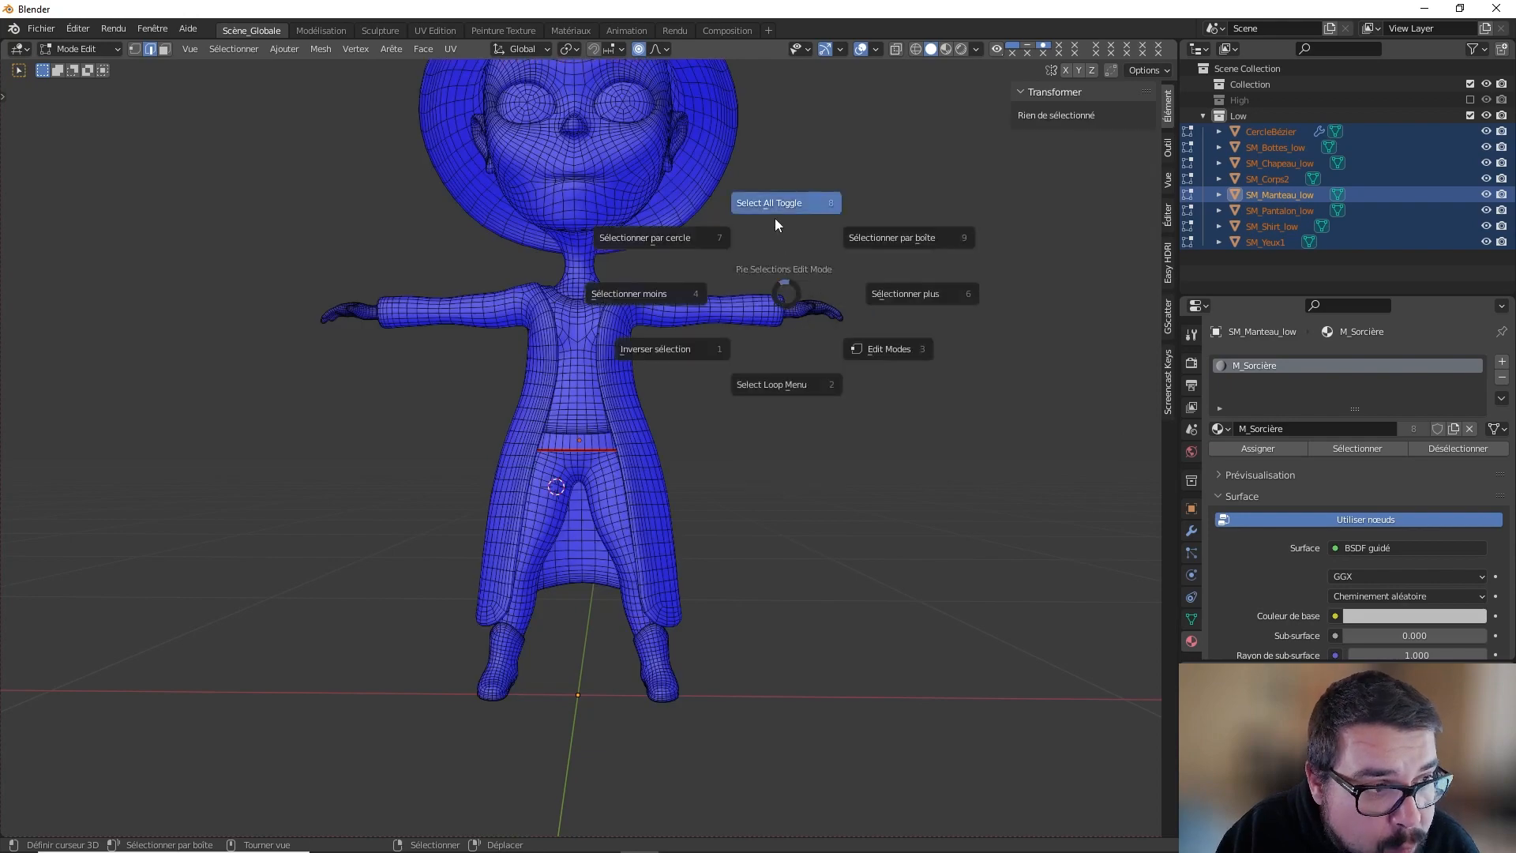
pyautogui.click(775, 218)
pyautogui.click(455, 33)
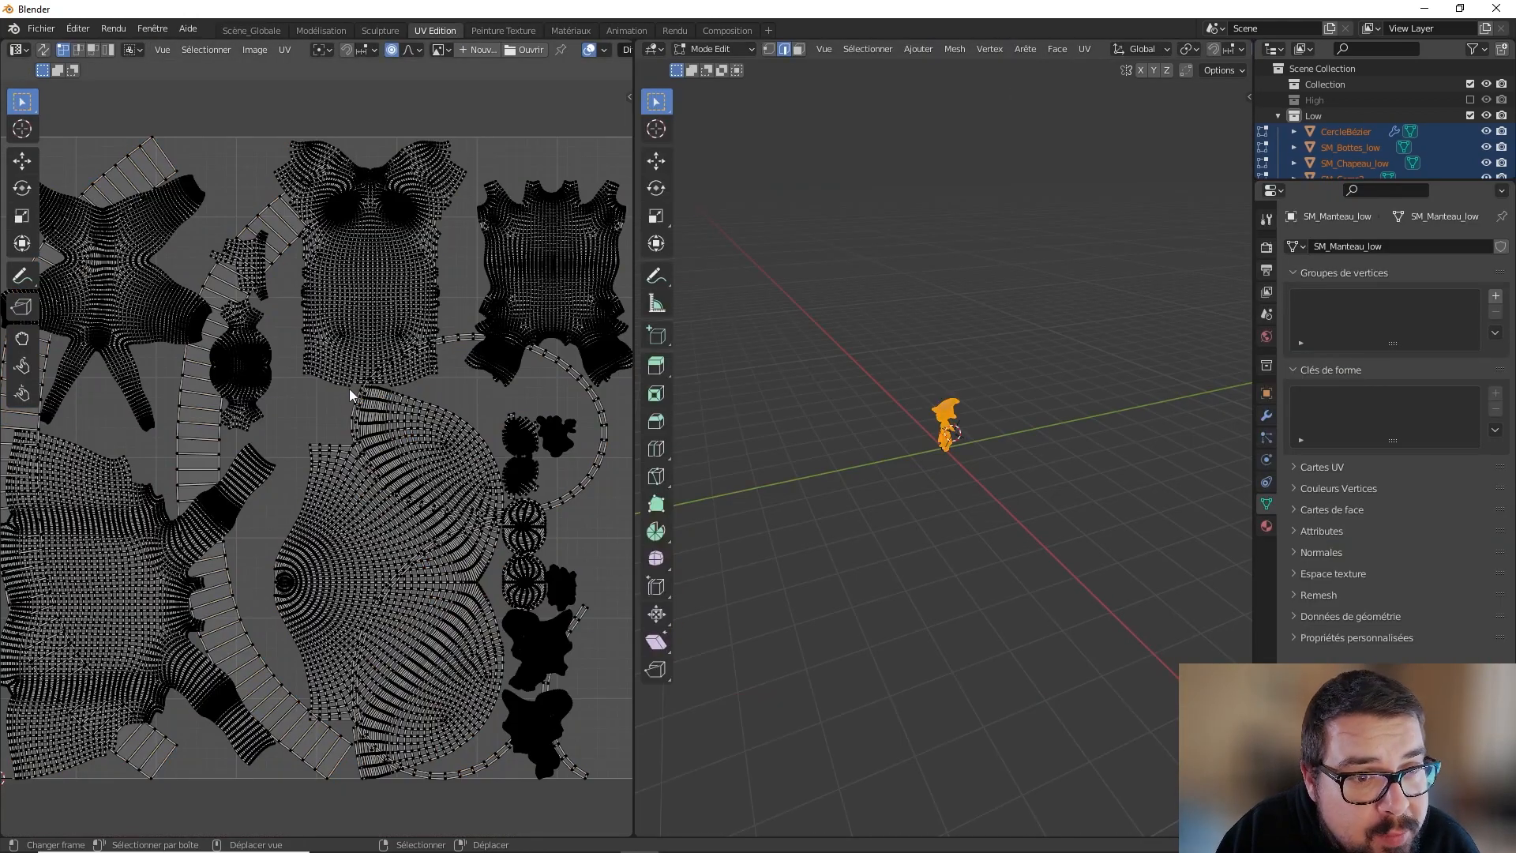
# Step: Select every UV island, average the islands' scale and pack them into the UV square
pyautogui.hotkey('alt', 'a')
pyautogui.press('a')
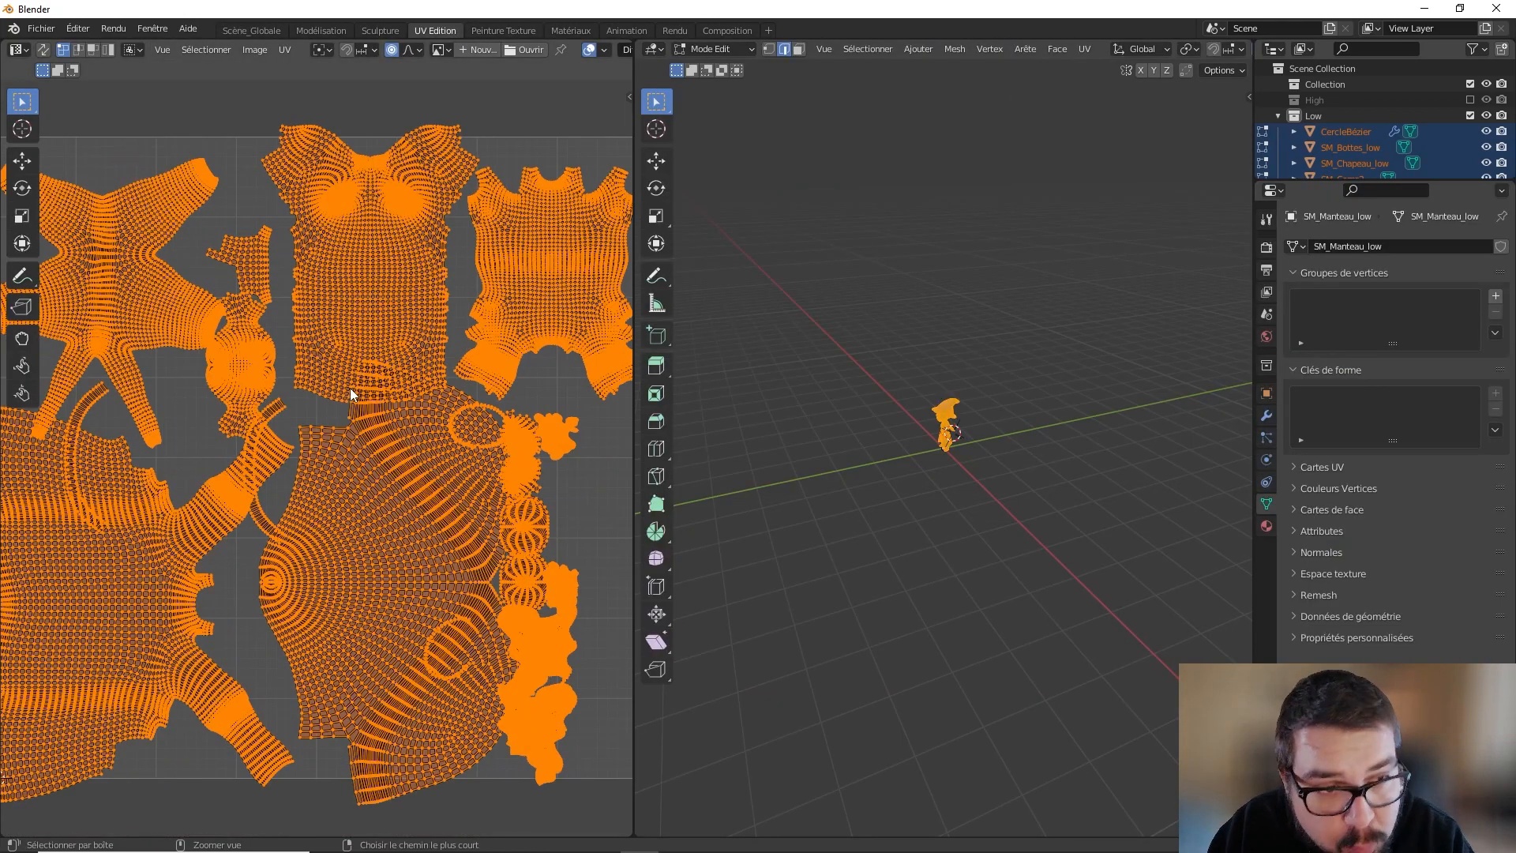
pyautogui.hotkey('ctrl', 'p')
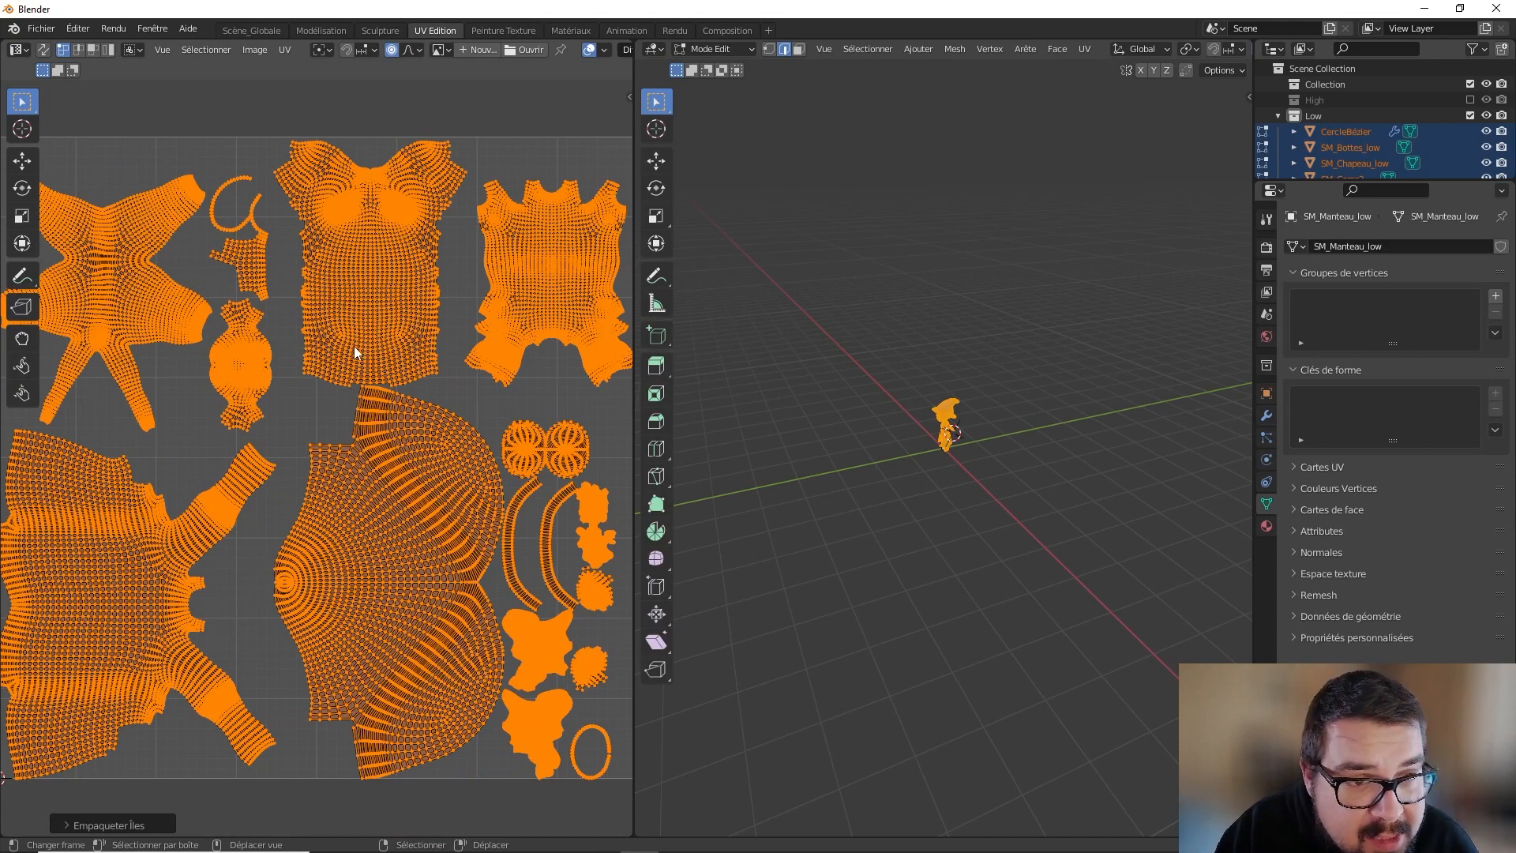
# Step: Select only the belt's UV islands and apply TexTools Rectify to them
pyautogui.hotkey('alt', 'a')
pyautogui.press('a')
pyautogui.hotkey('alt', 'a')
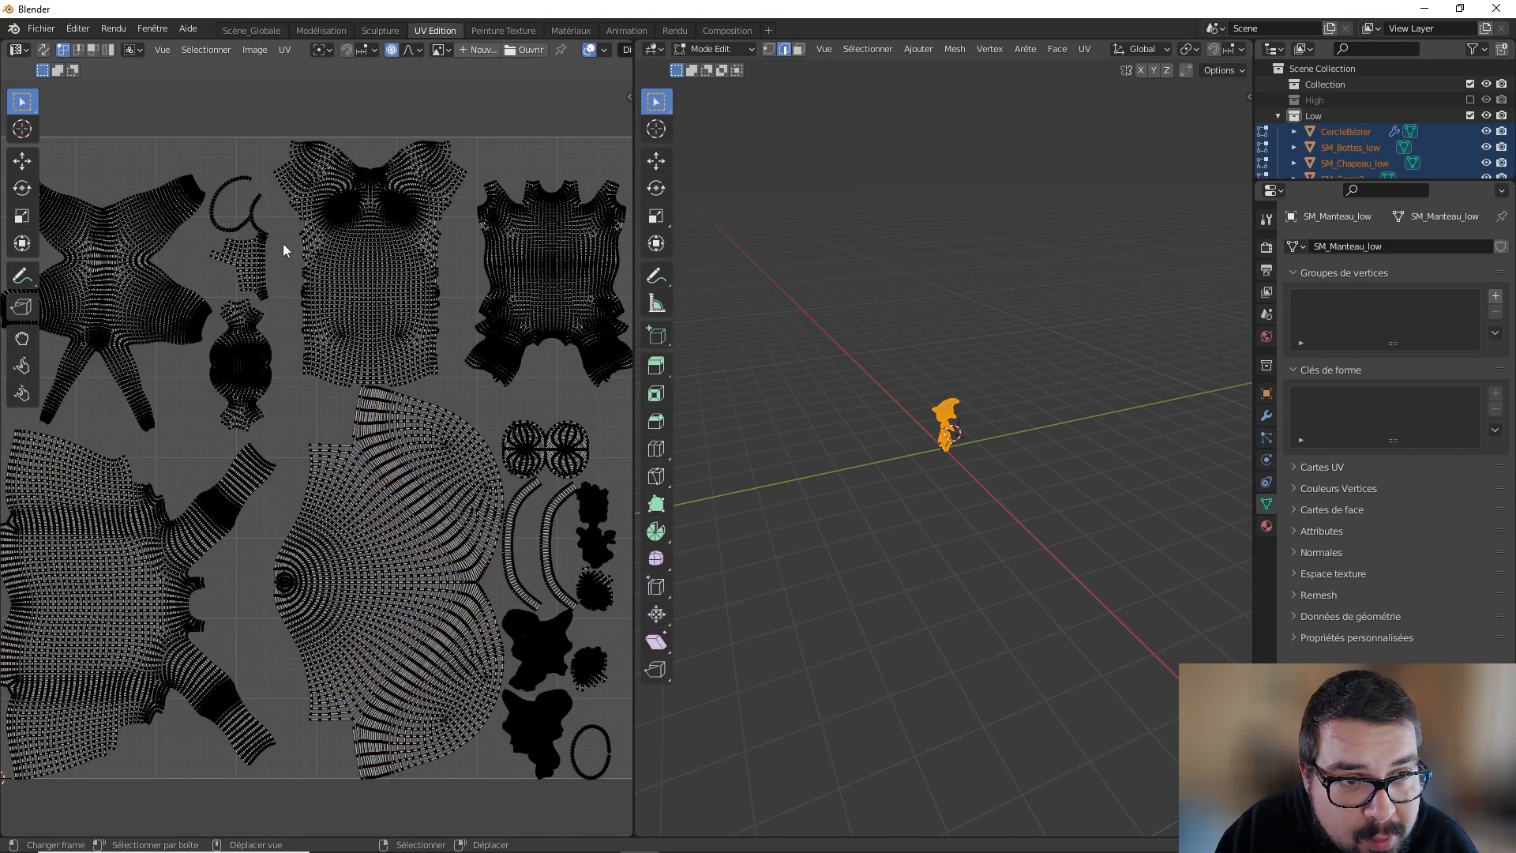
pyautogui.press('l')
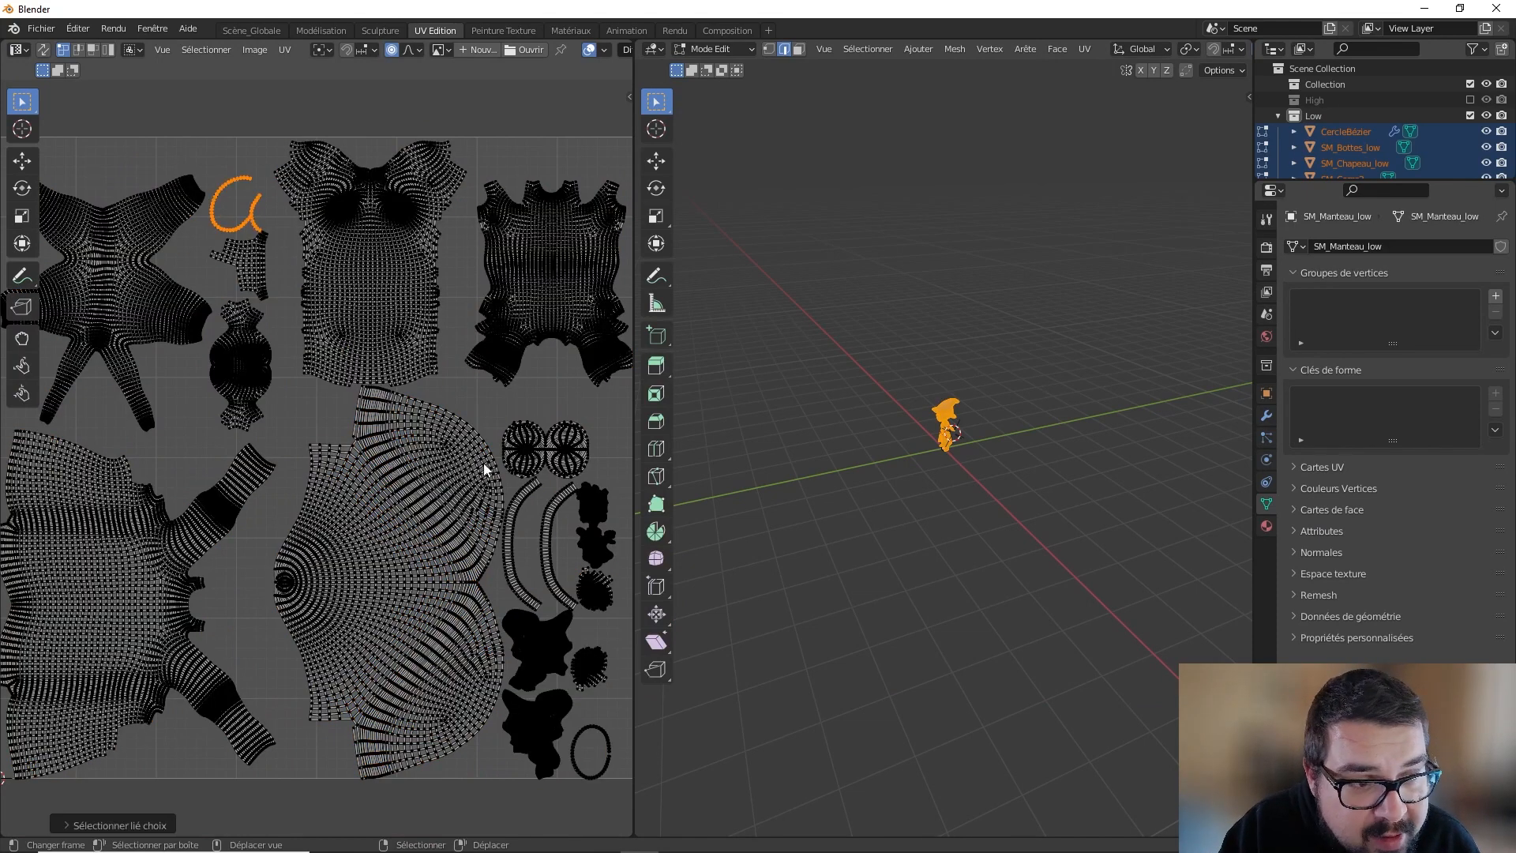
pyautogui.press('l')
pyautogui.press('l')
pyautogui.press('l')
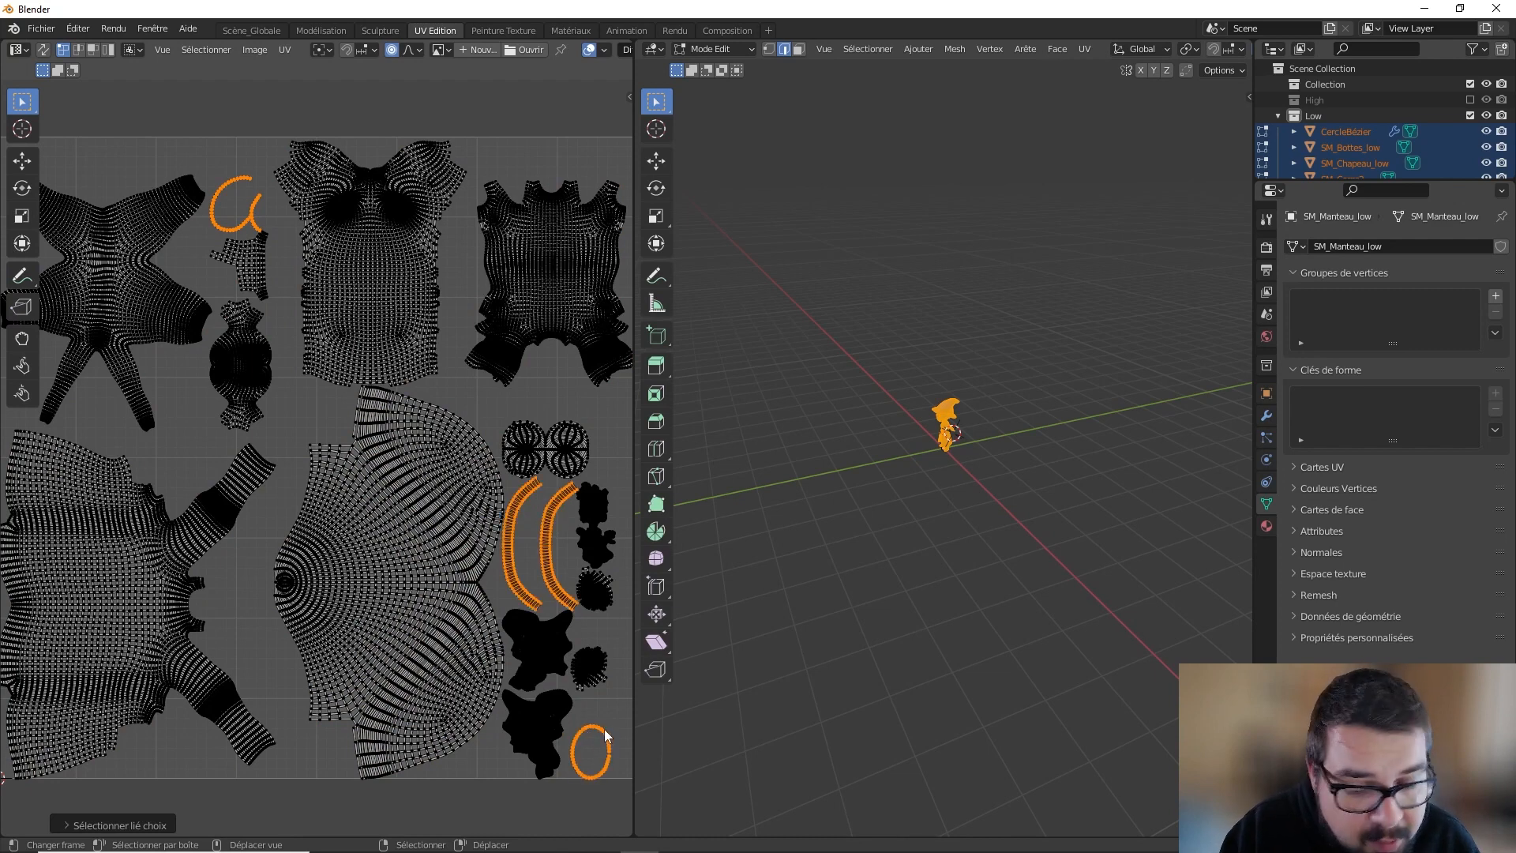
pyautogui.press('q')
pyautogui.click(562, 725)
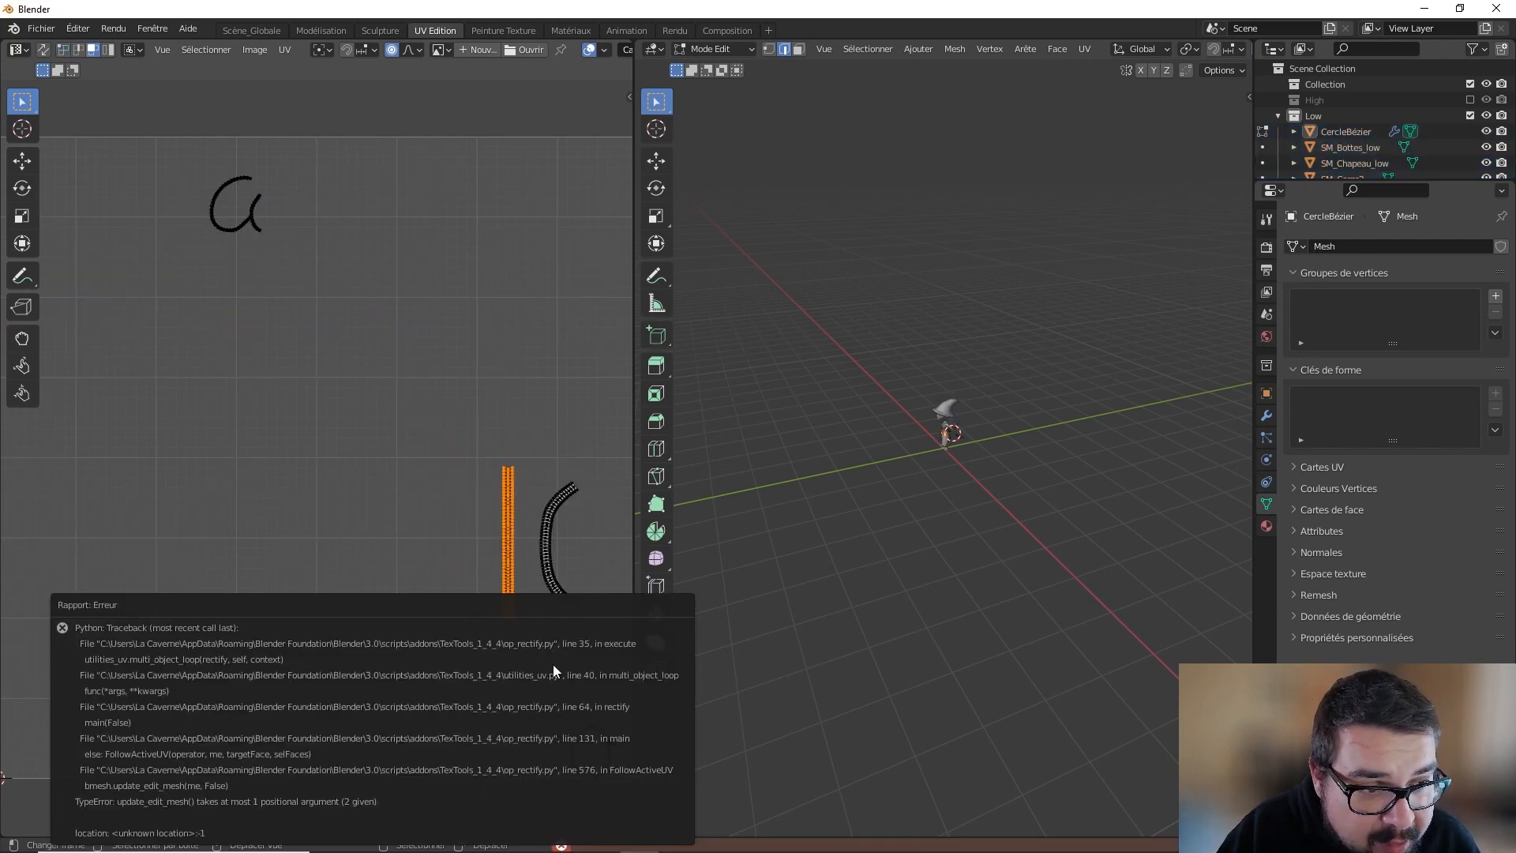
# Step: Rectify the belt's remaining wide curved UV strip into a straight band and clear the selection
pyautogui.press('l')
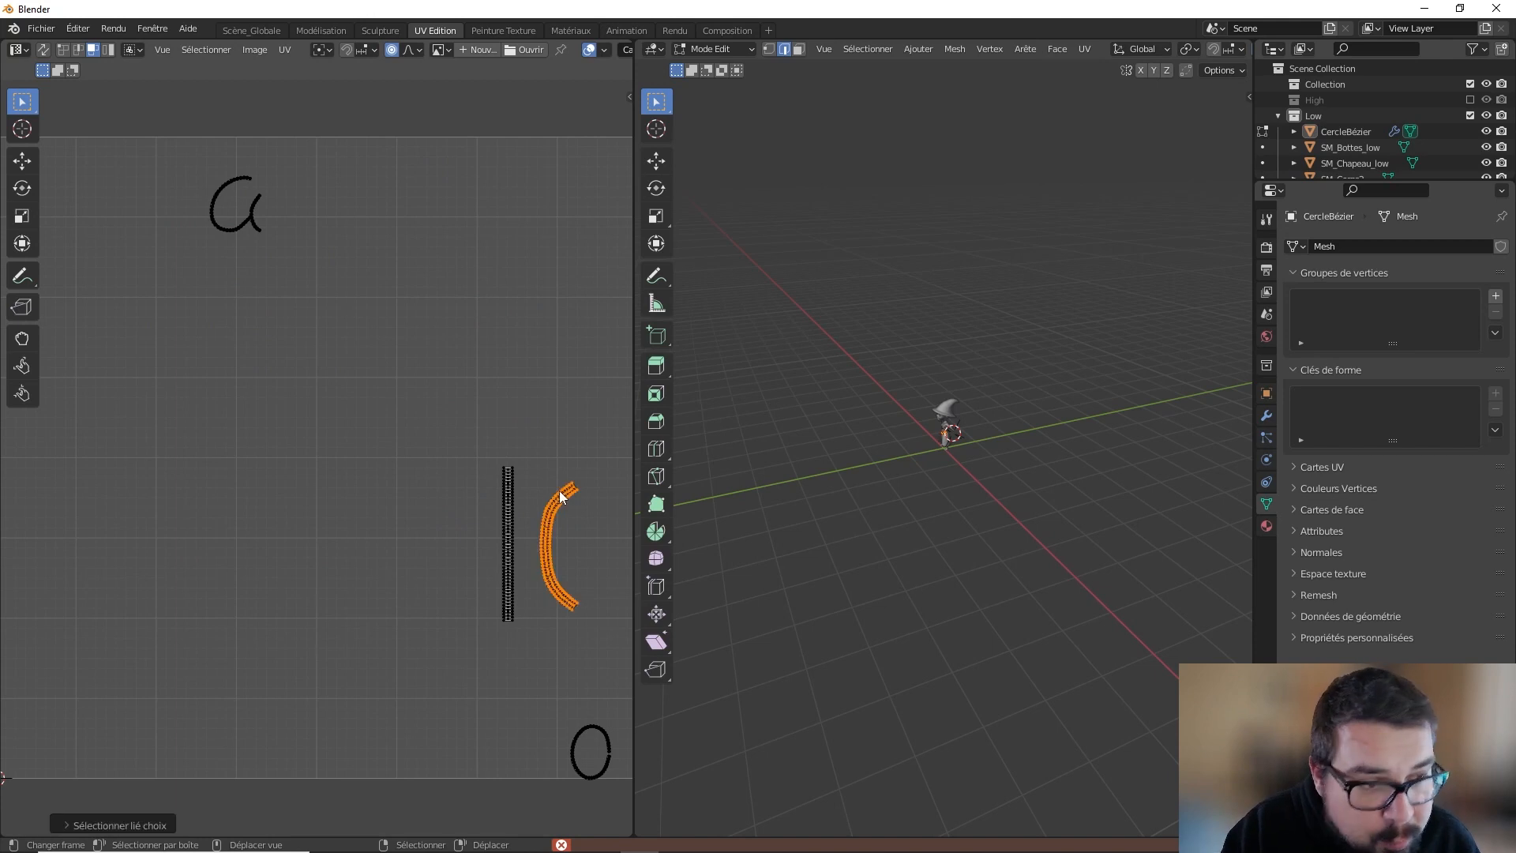
pyautogui.press('q')
pyautogui.click(560, 490)
pyautogui.hotkey('alt', 'a')
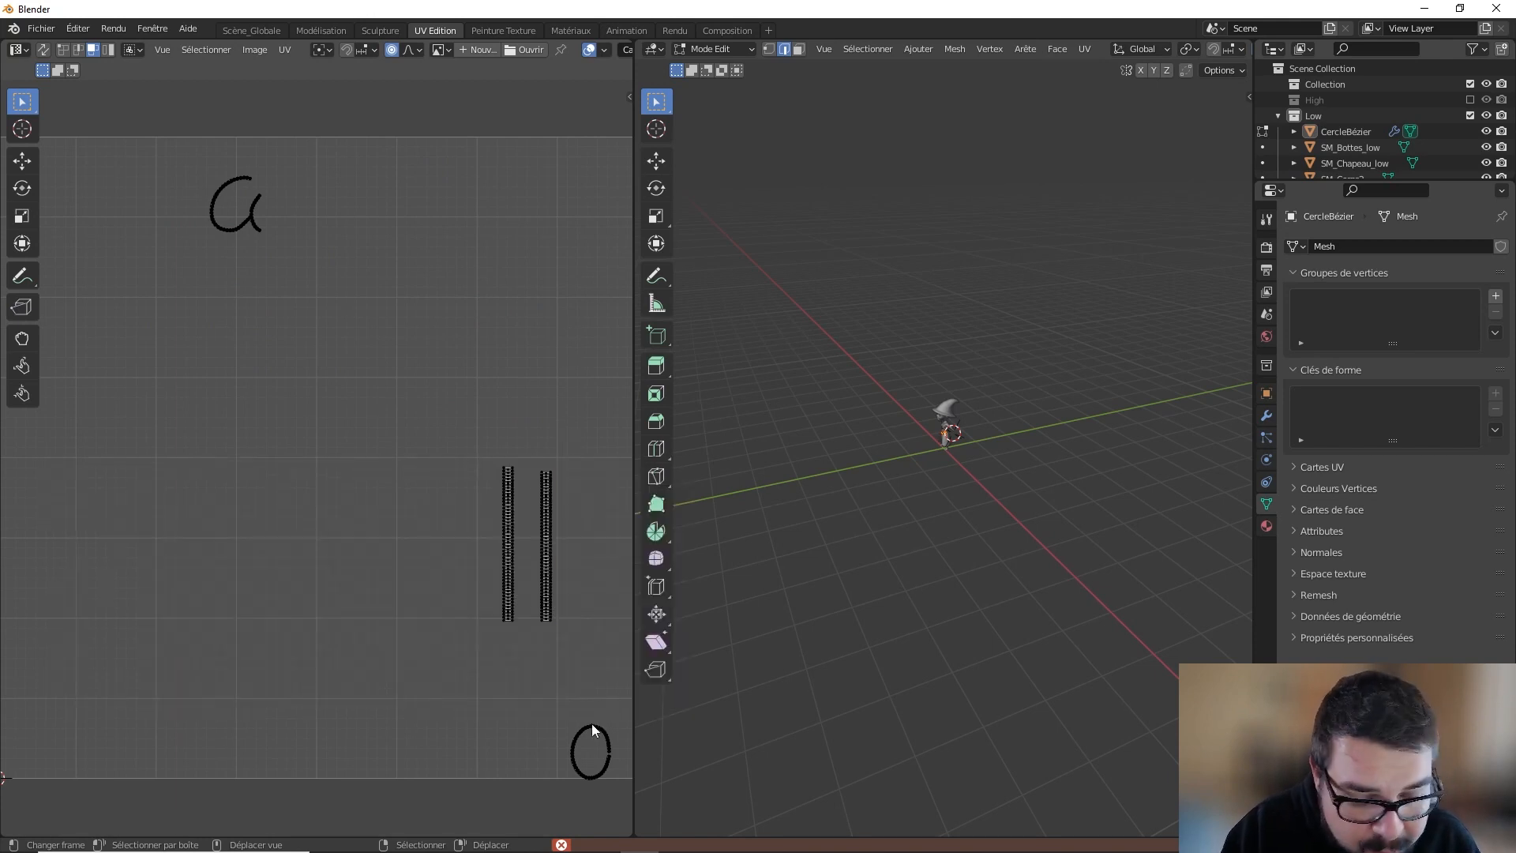
# Step: Rectify the belt's oval ring UV island near the lower corner of the UV square
pyautogui.press('m')
pyautogui.press('l')
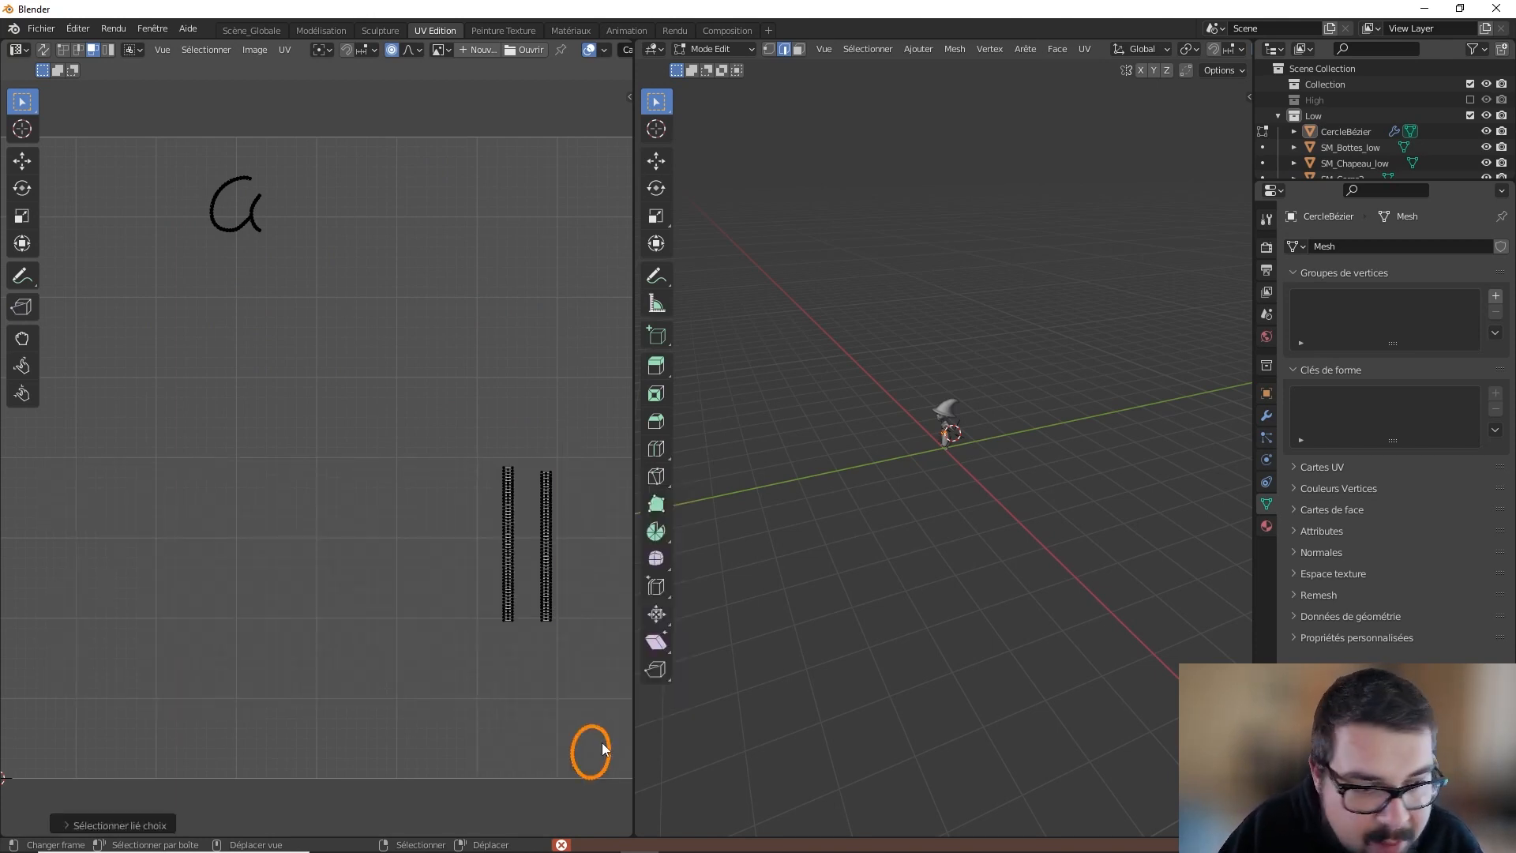
pyautogui.press('q')
pyautogui.click(590, 695)
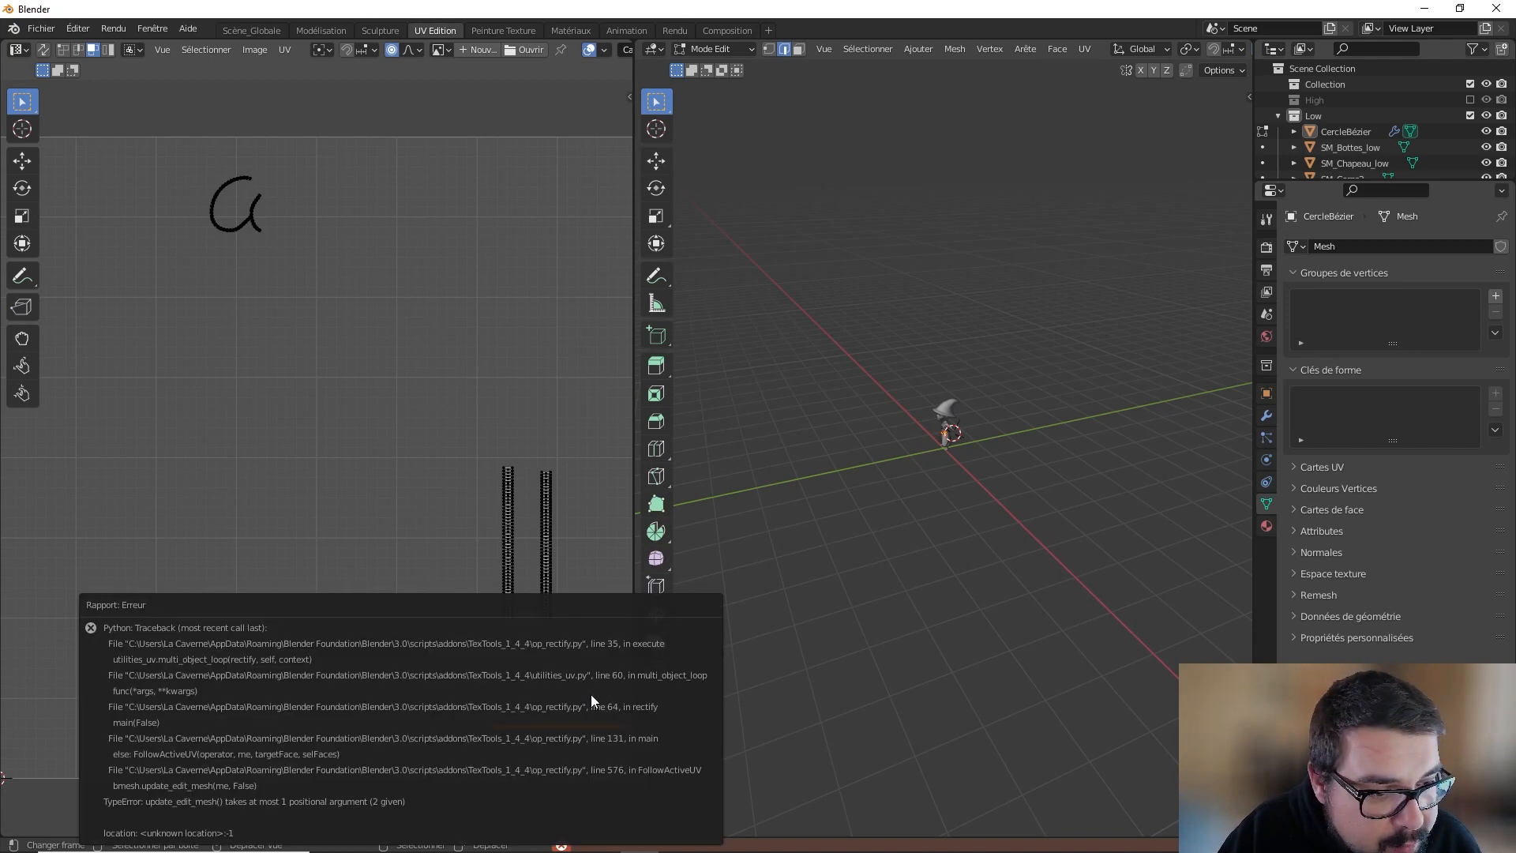
pyautogui.hotkey('alt', 'a')
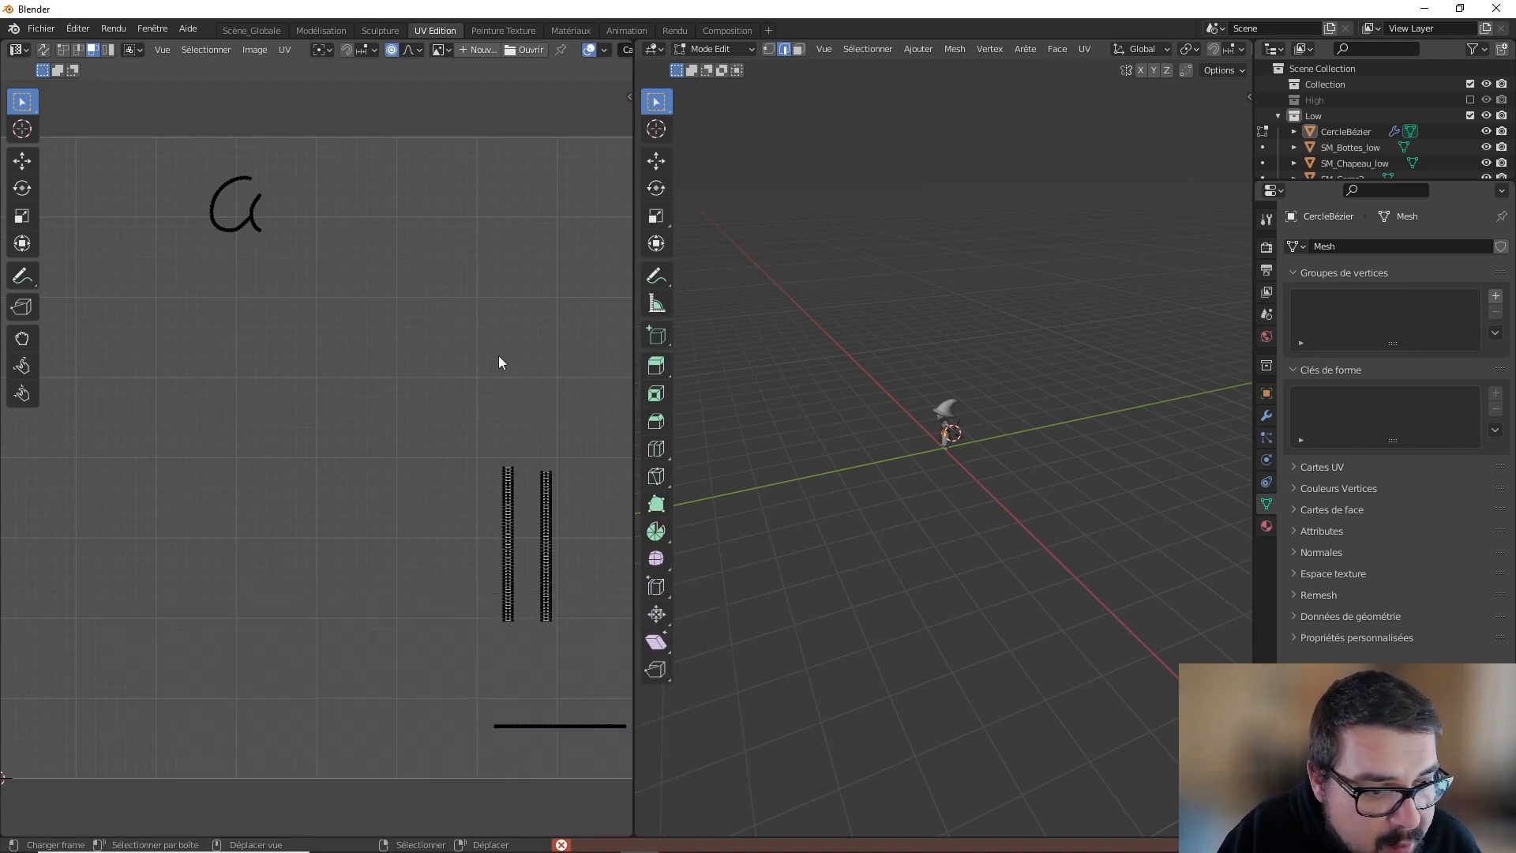
# Step: Rectify the two thin curved belt islands in the upper part of the UV square
pyautogui.press('l')
pyautogui.press('q')
pyautogui.click(267, 212)
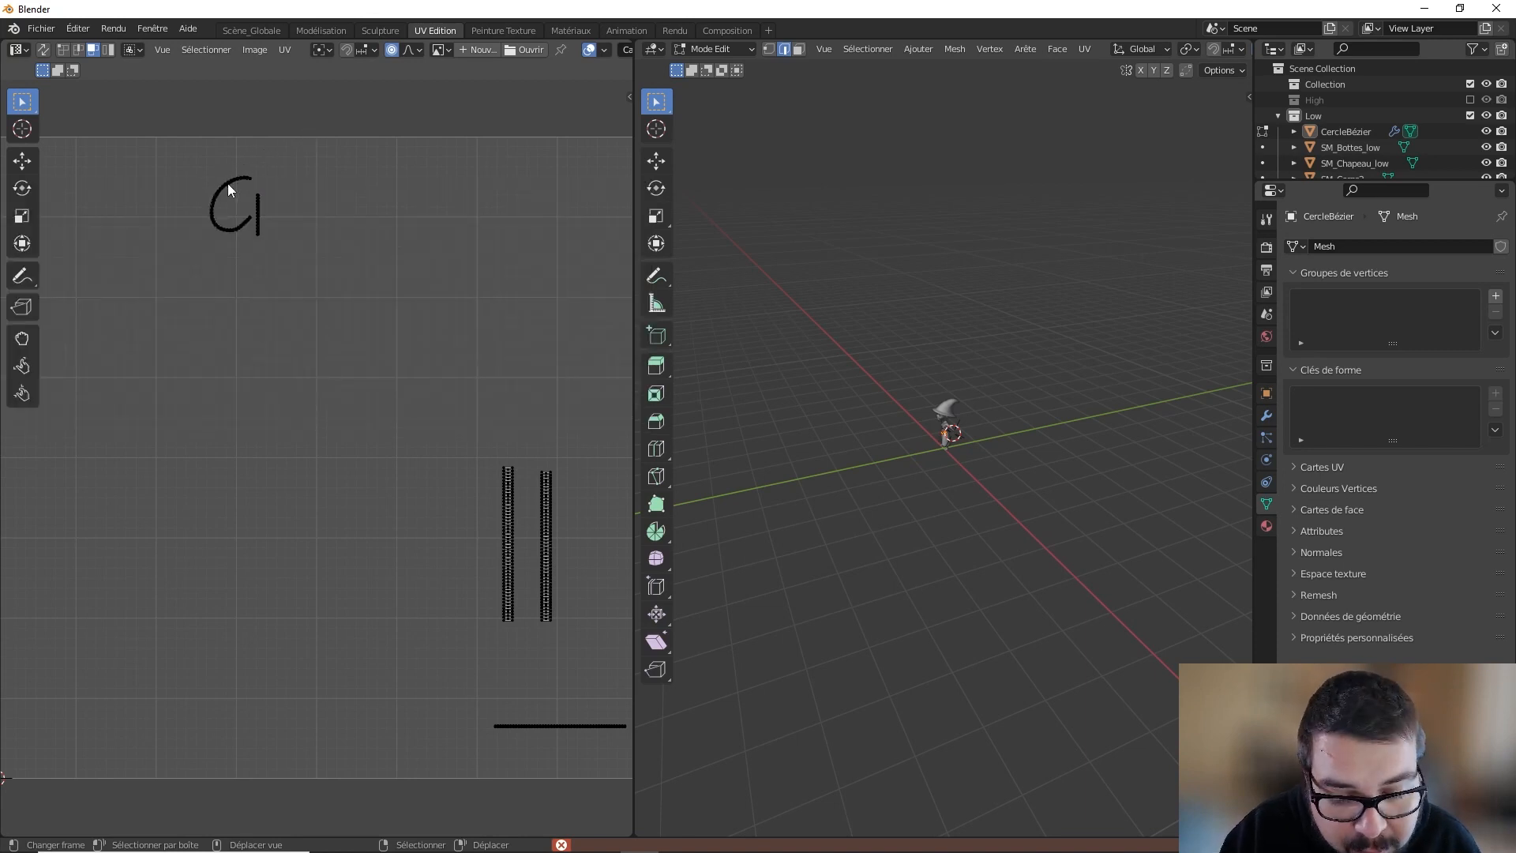
pyautogui.press('l')
pyautogui.press('q')
pyautogui.click(233, 186)
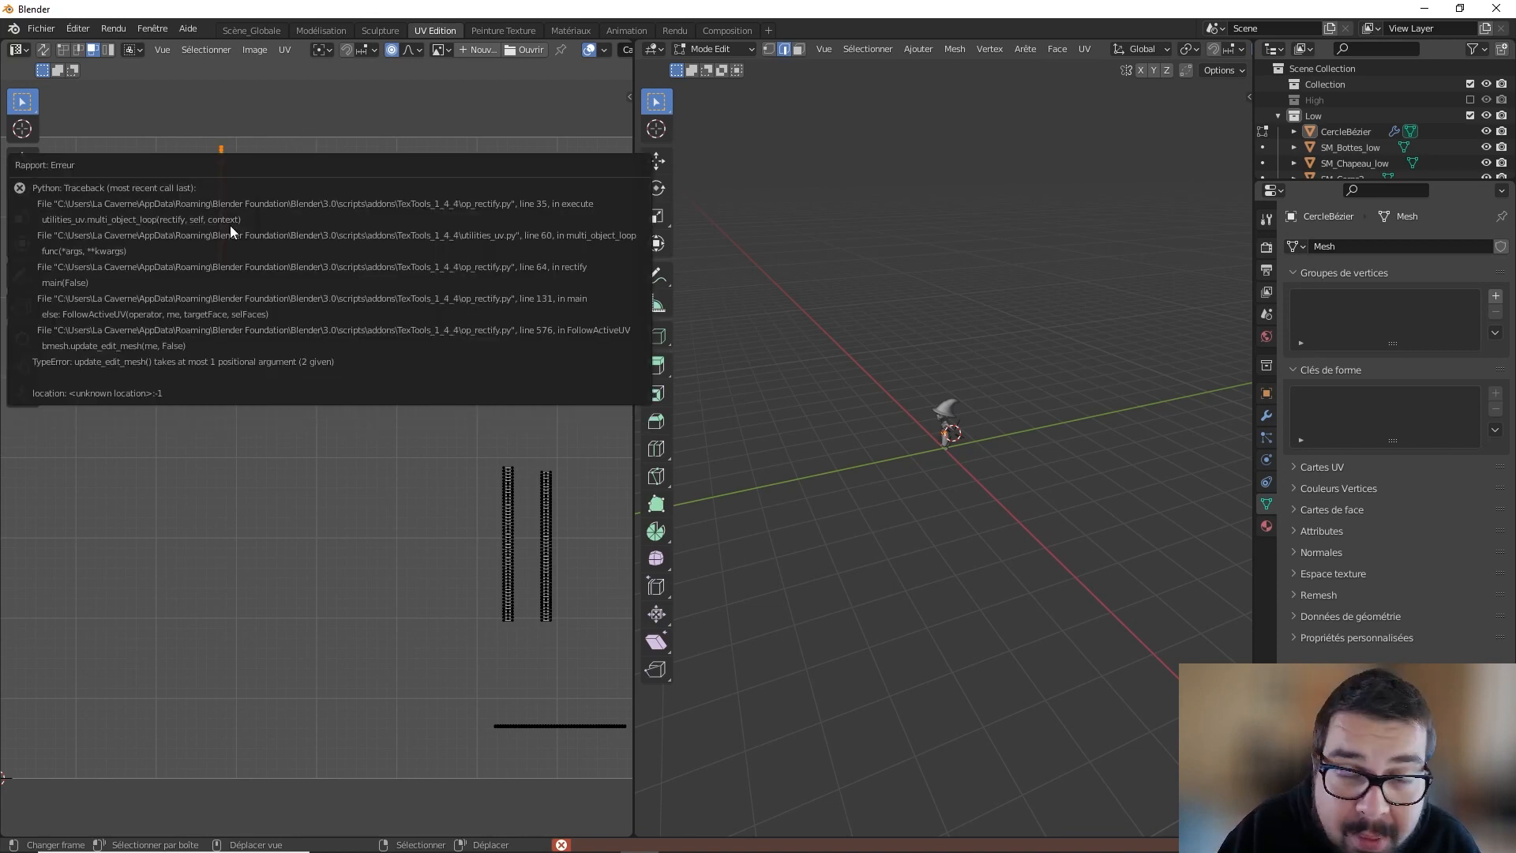
# Step: Leave the belt's edit mode, select all the character's low-poly objects and enter edit mode on them together
pyautogui.press('a')
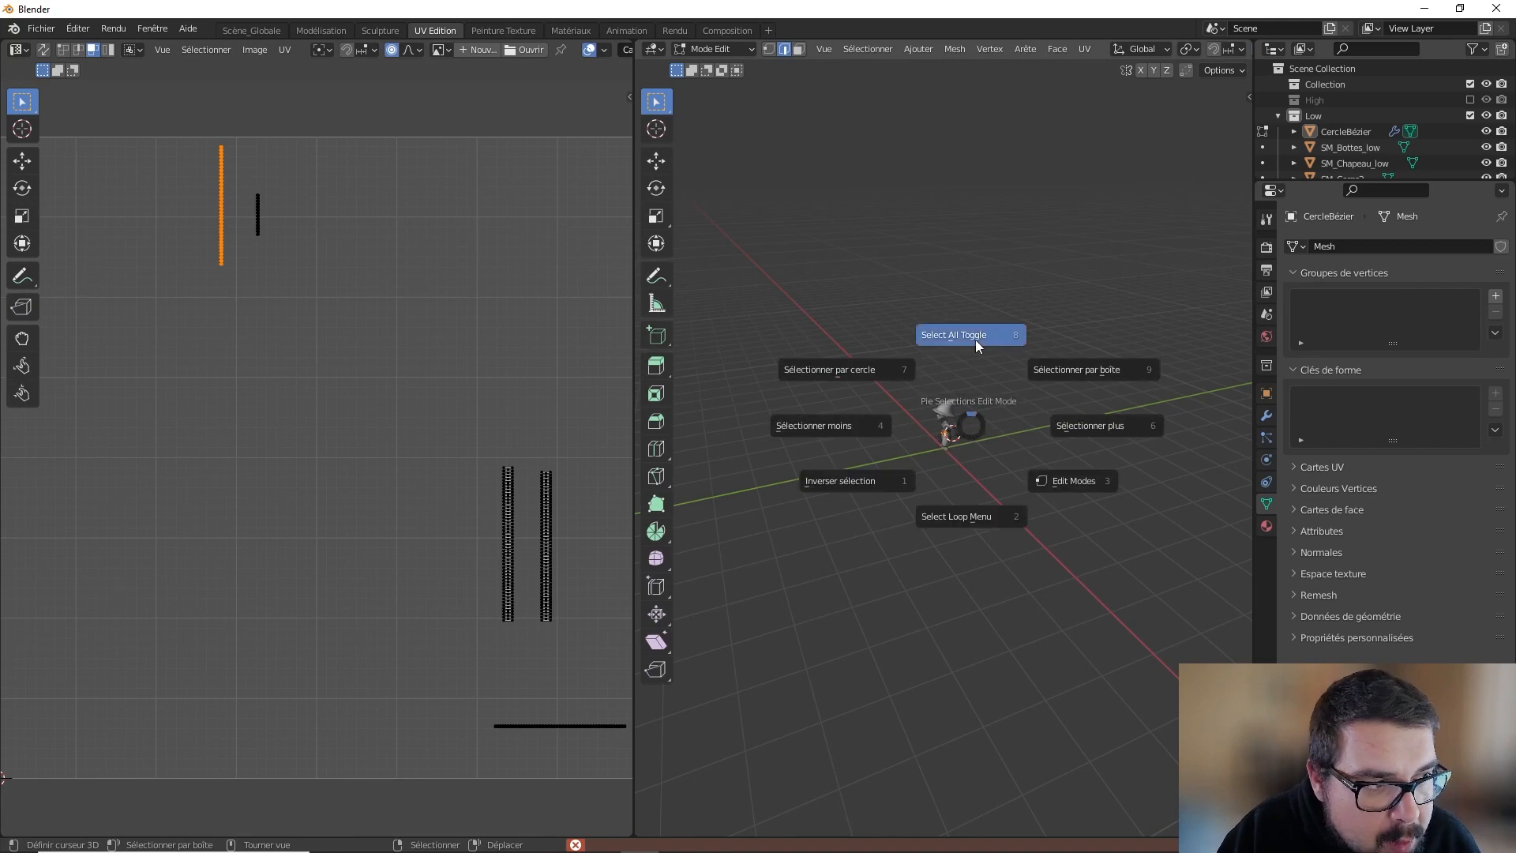
pyautogui.click(976, 340)
pyautogui.press('Tab')
pyautogui.press('a')
pyautogui.click(988, 243)
pyautogui.press('a')
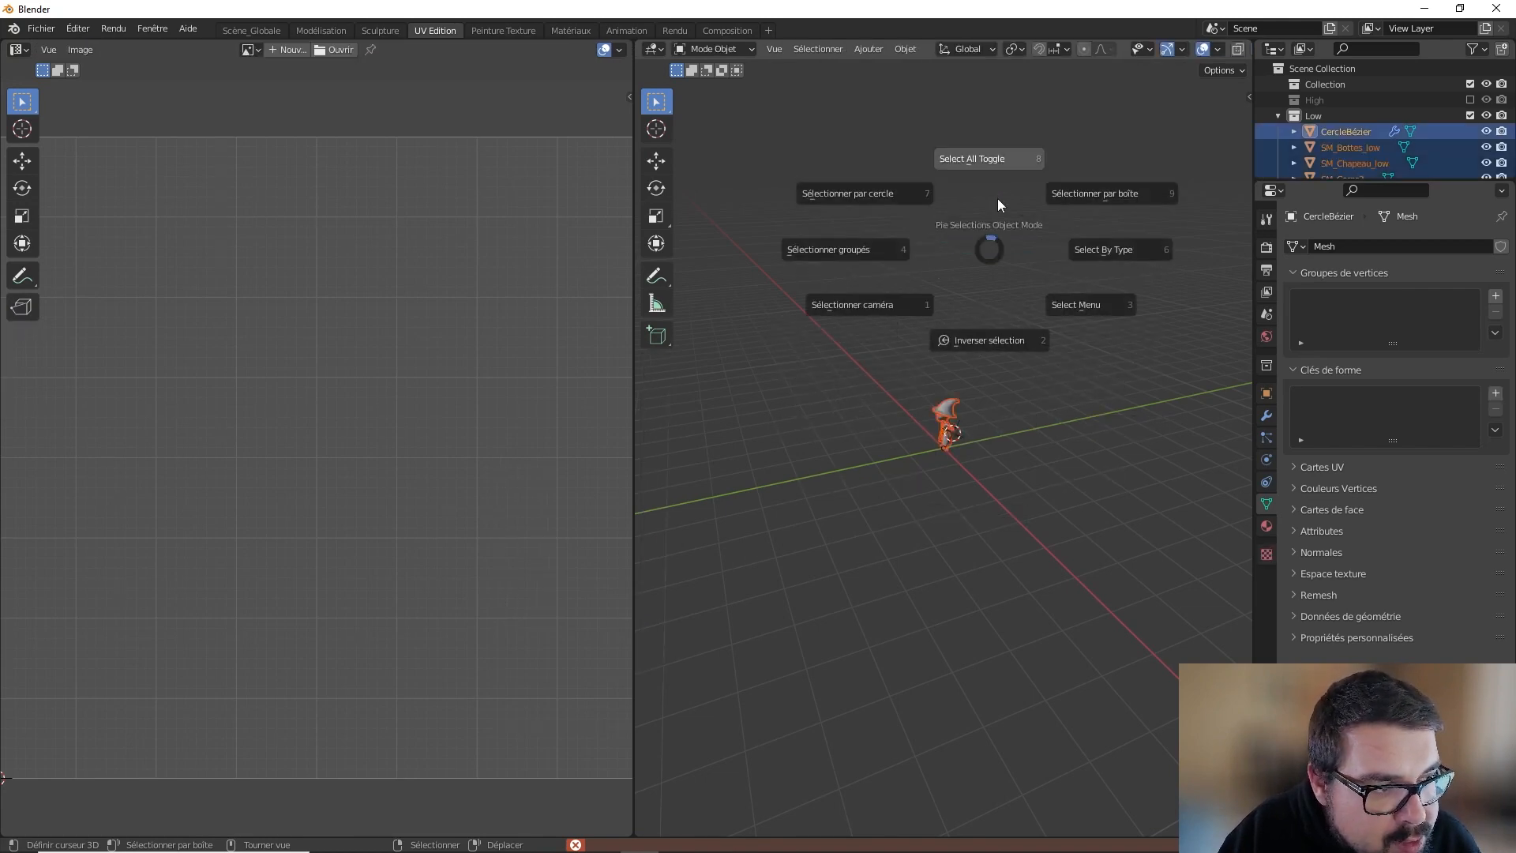
pyautogui.click(998, 201)
pyautogui.press('a')
pyautogui.click(999, 188)
pyautogui.press('Tab')
# Step: Select all geometry and UV islands of the garments and body and pack the islands into the UV square
pyautogui.press('a')
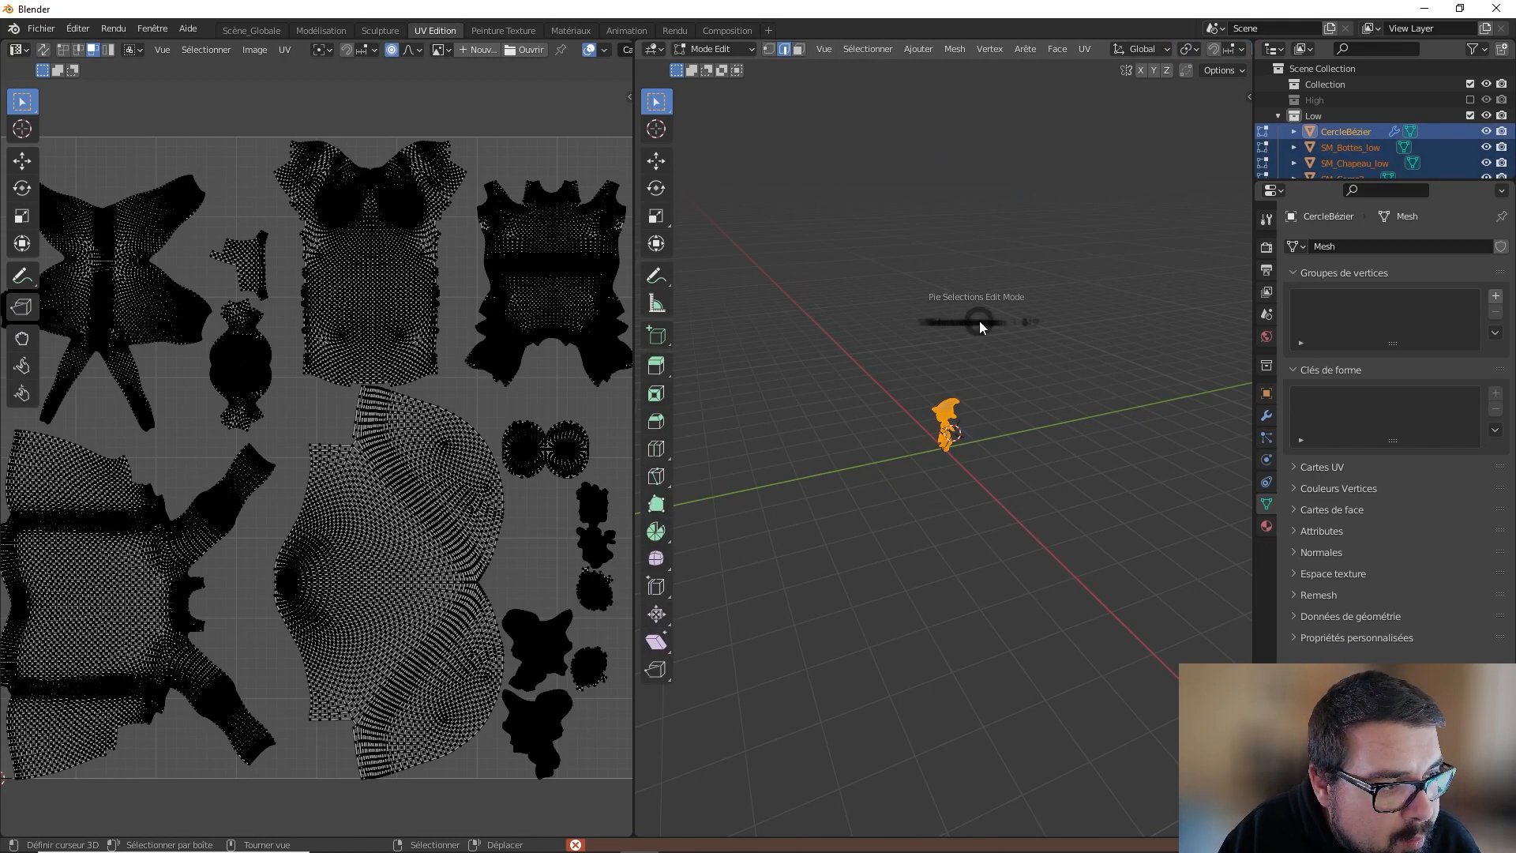
pyautogui.click(980, 239)
pyautogui.press('a')
pyautogui.click(983, 182)
pyautogui.press('a')
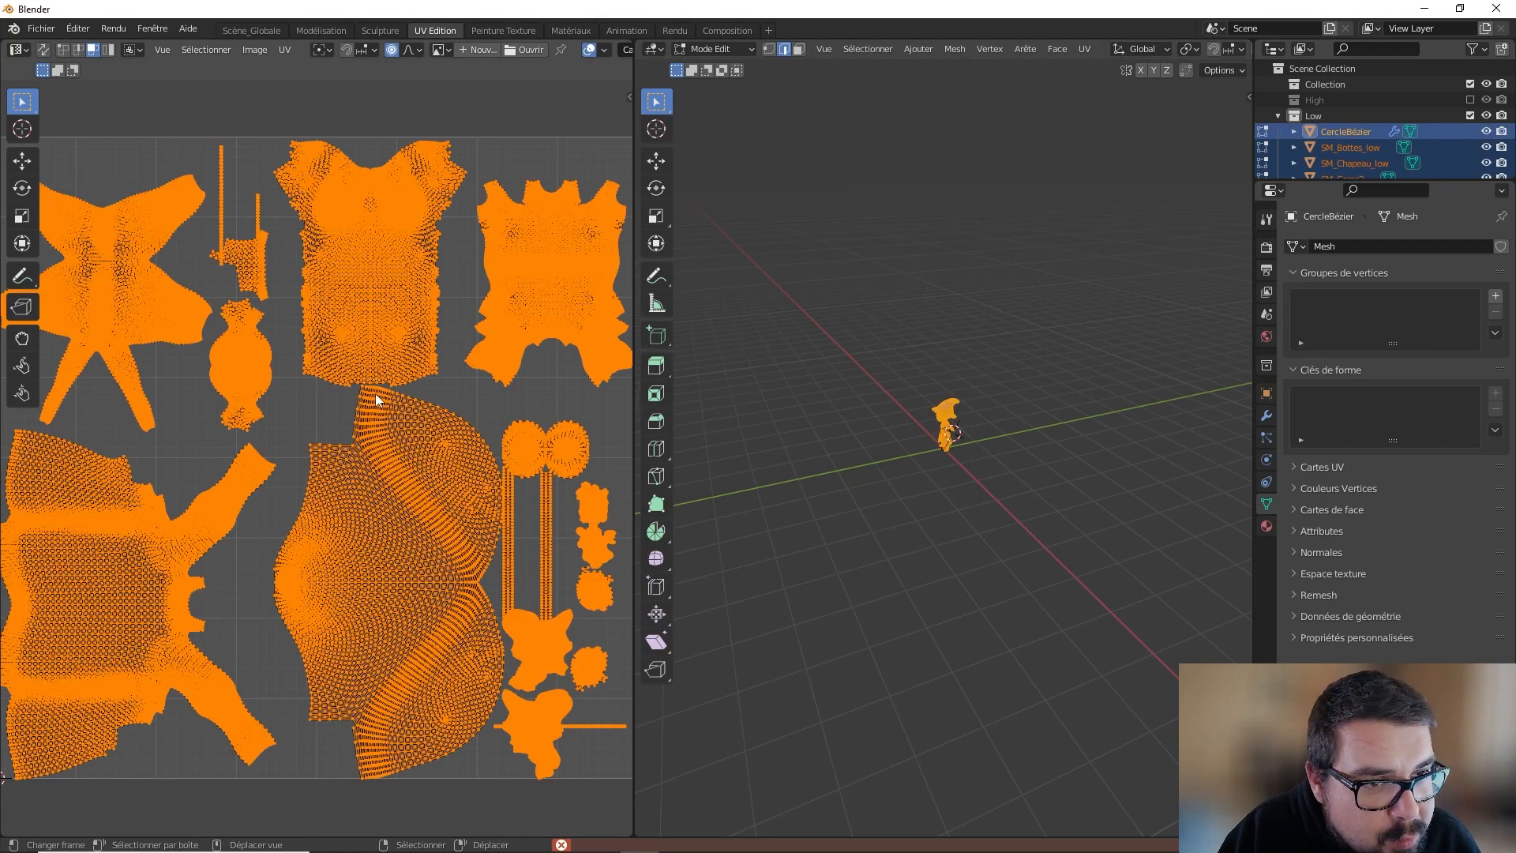
pyautogui.hotkey('ctrl', 'p')
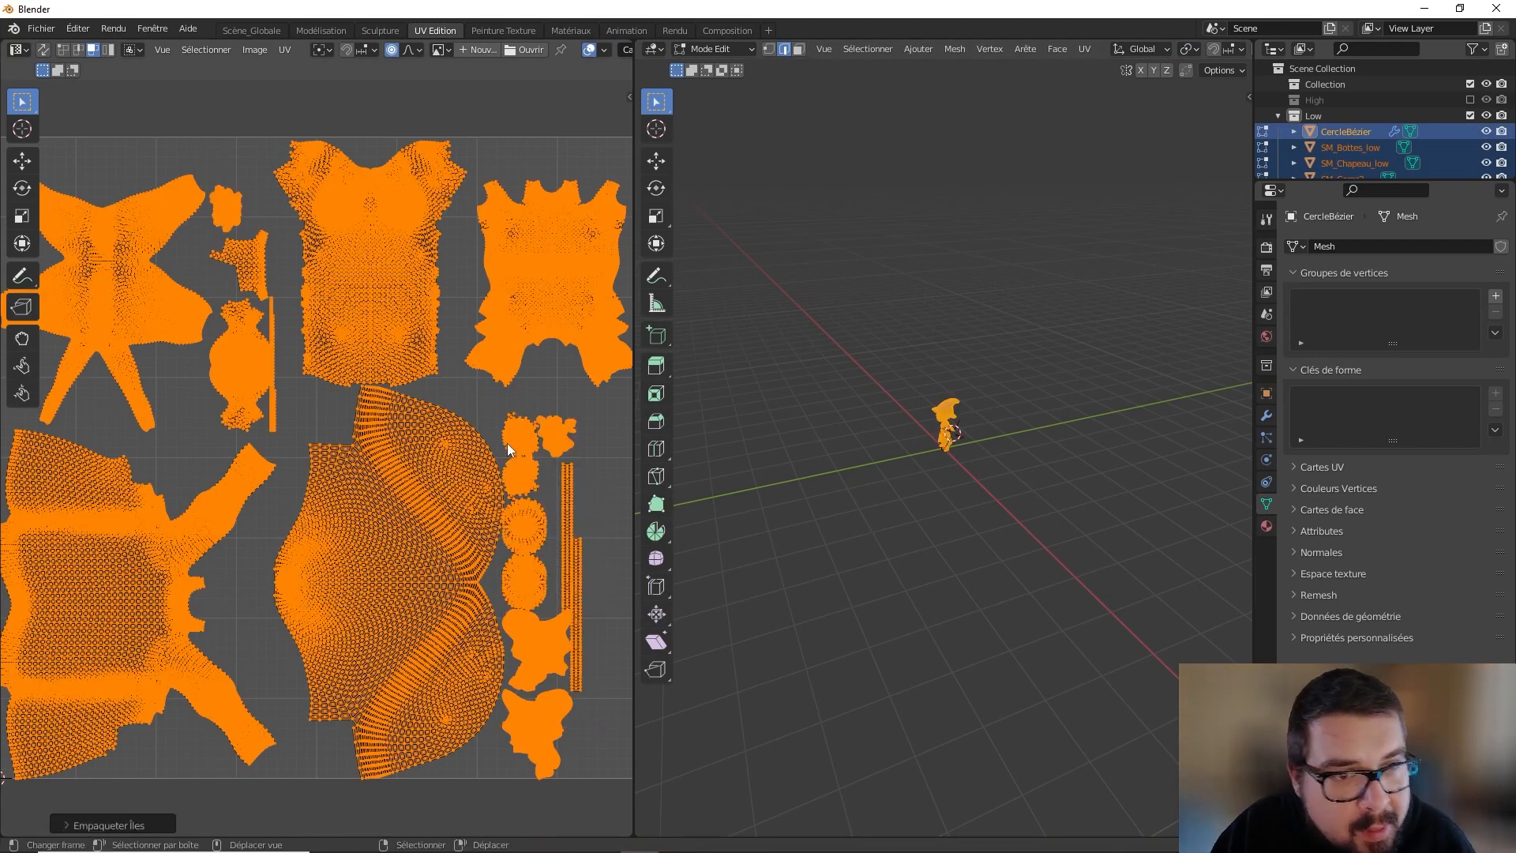
# Step: Examine the packed layout, especially the belt's straight strips beside the round islands
pyautogui.scroll(-1, 504, 476)
pyautogui.scroll(1, 504, 476)
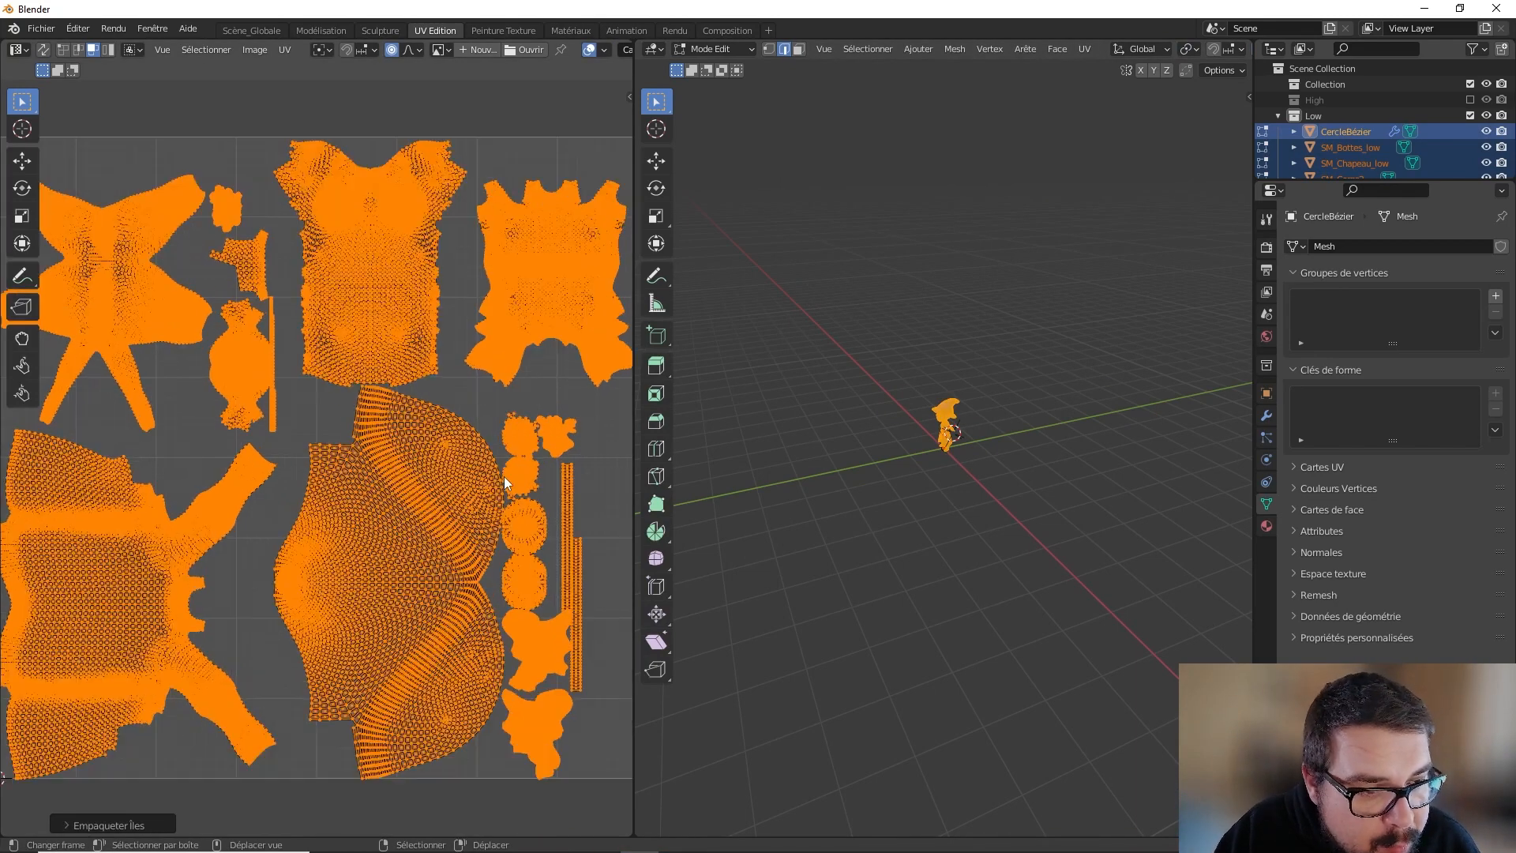
pyautogui.moveTo(609, 638); pyautogui.dragTo(421, 542, button='middle')
pyautogui.scroll(3, 420, 542)
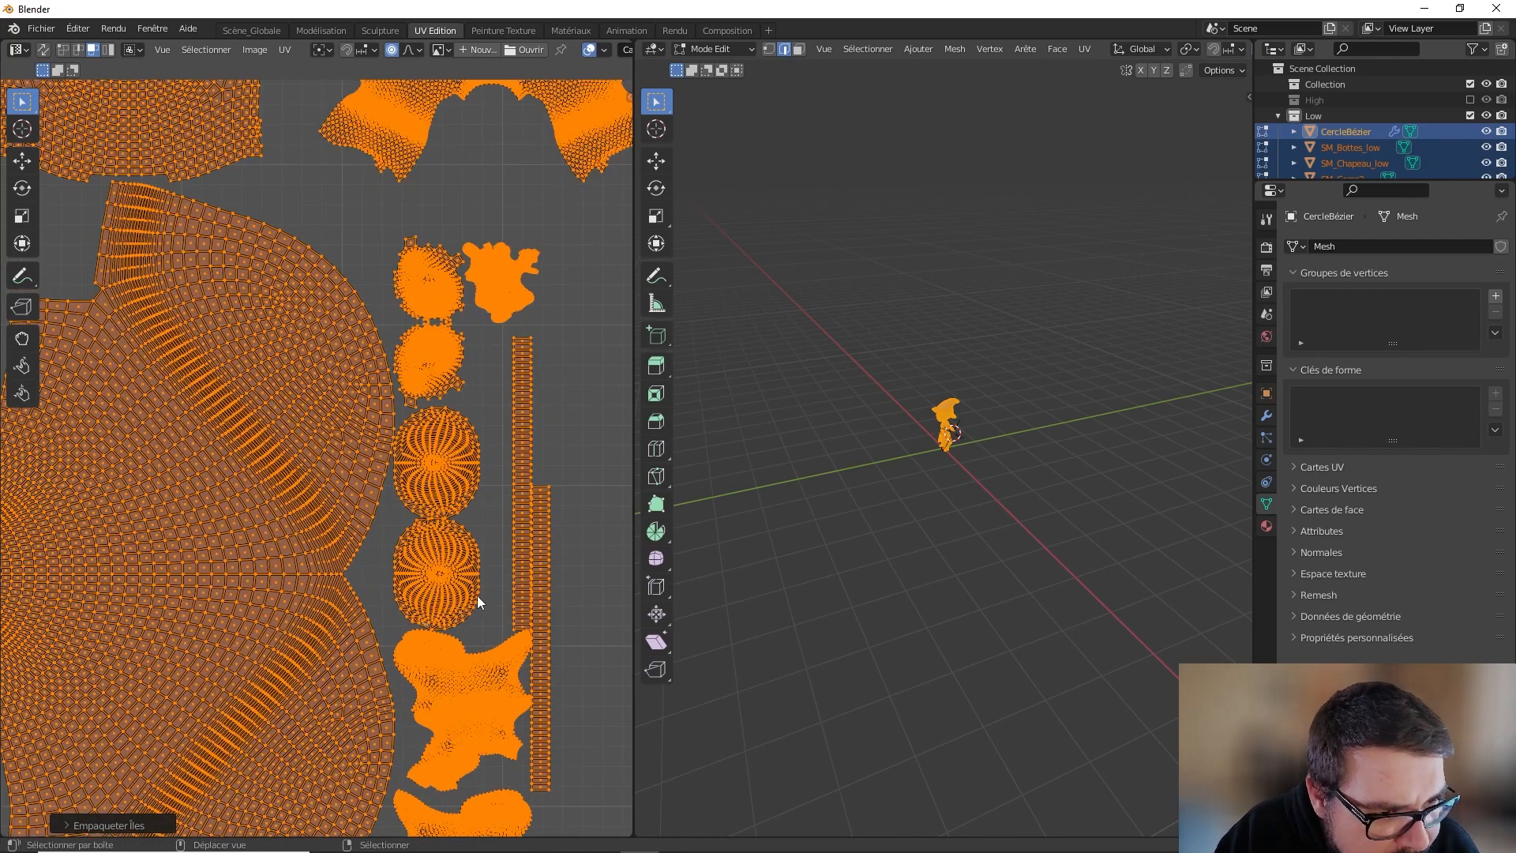
pyautogui.moveTo(477, 596); pyautogui.dragTo(277, 476, button='middle')
pyautogui.scroll(1, 277, 477)
pyautogui.scroll(4, 277, 481)
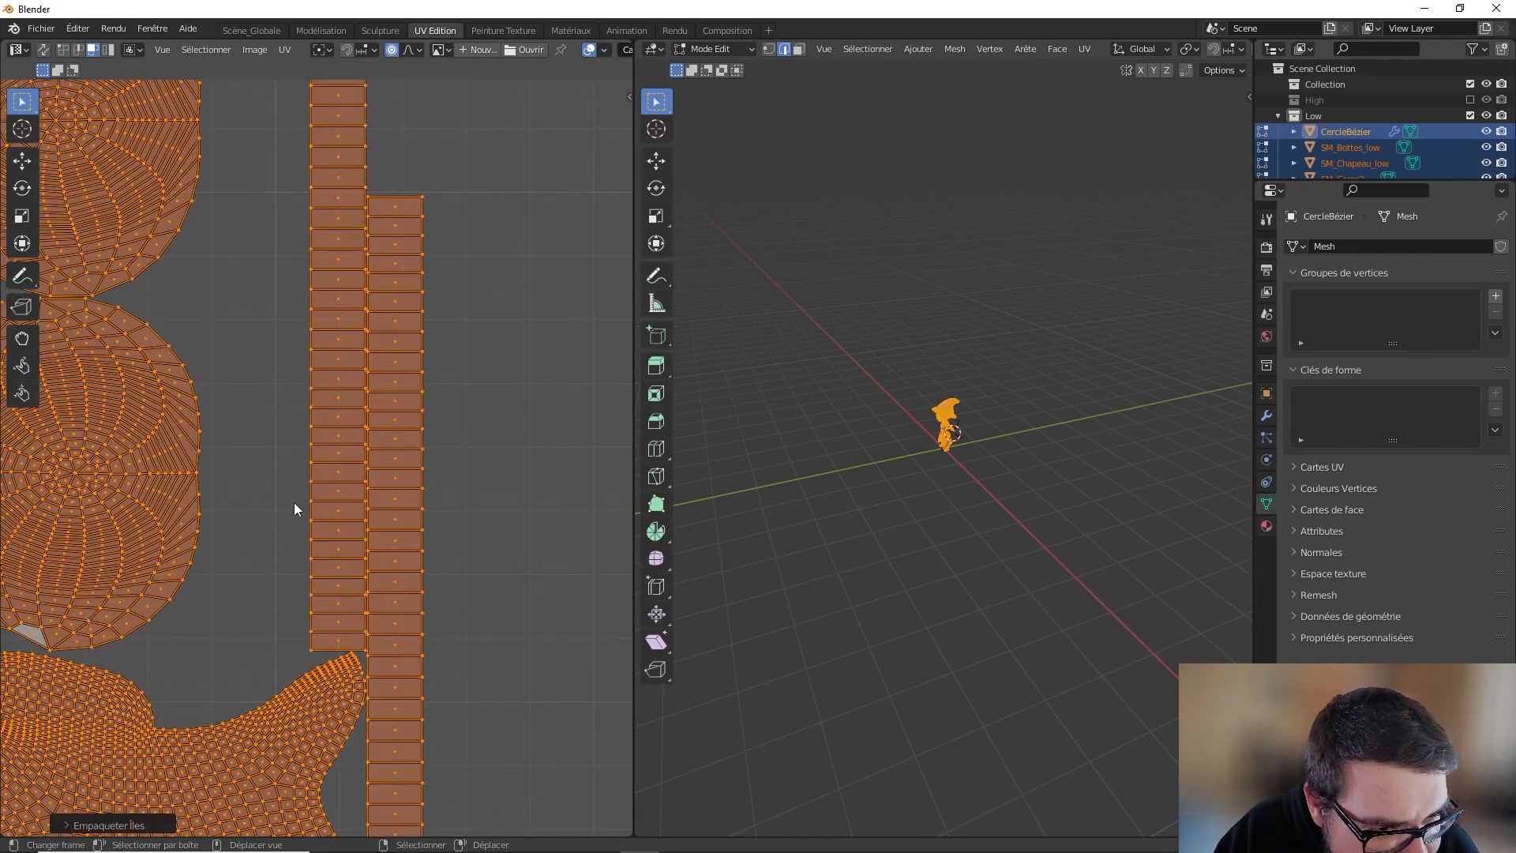
pyautogui.scroll(-3, 294, 502)
pyautogui.scroll(-2, 203, 406)
pyautogui.keyDown('shift'); pyautogui.moveTo(203, 406); pyautogui.dragTo(443, 464, button='middle'); pyautogui.keyUp('shift')
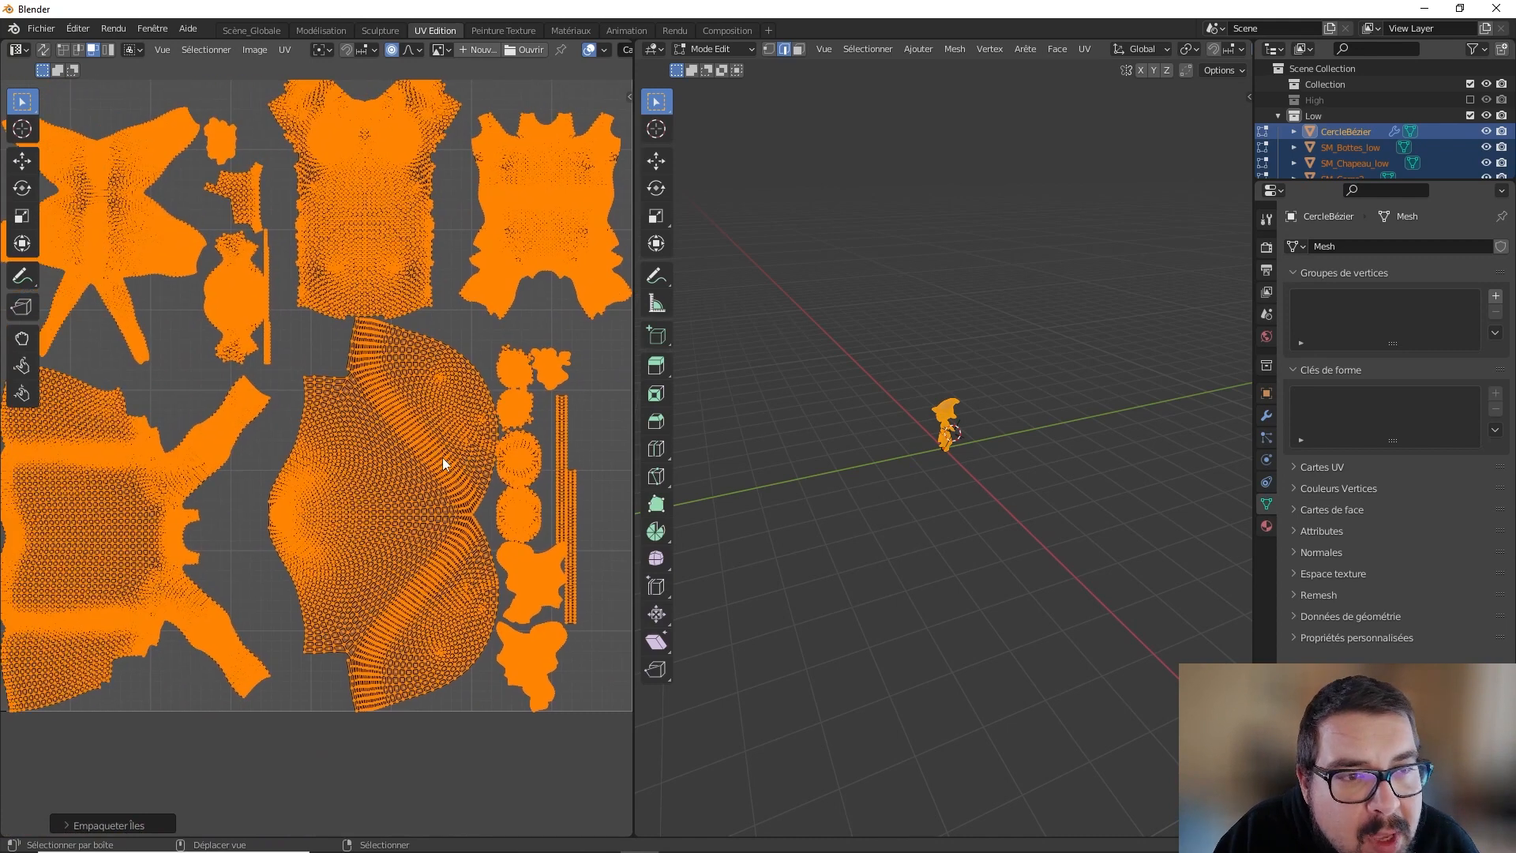
# Step: Return to object mode in the Scène_Globale workspace and turn off the face orientation overlay
pyautogui.press('Tab')
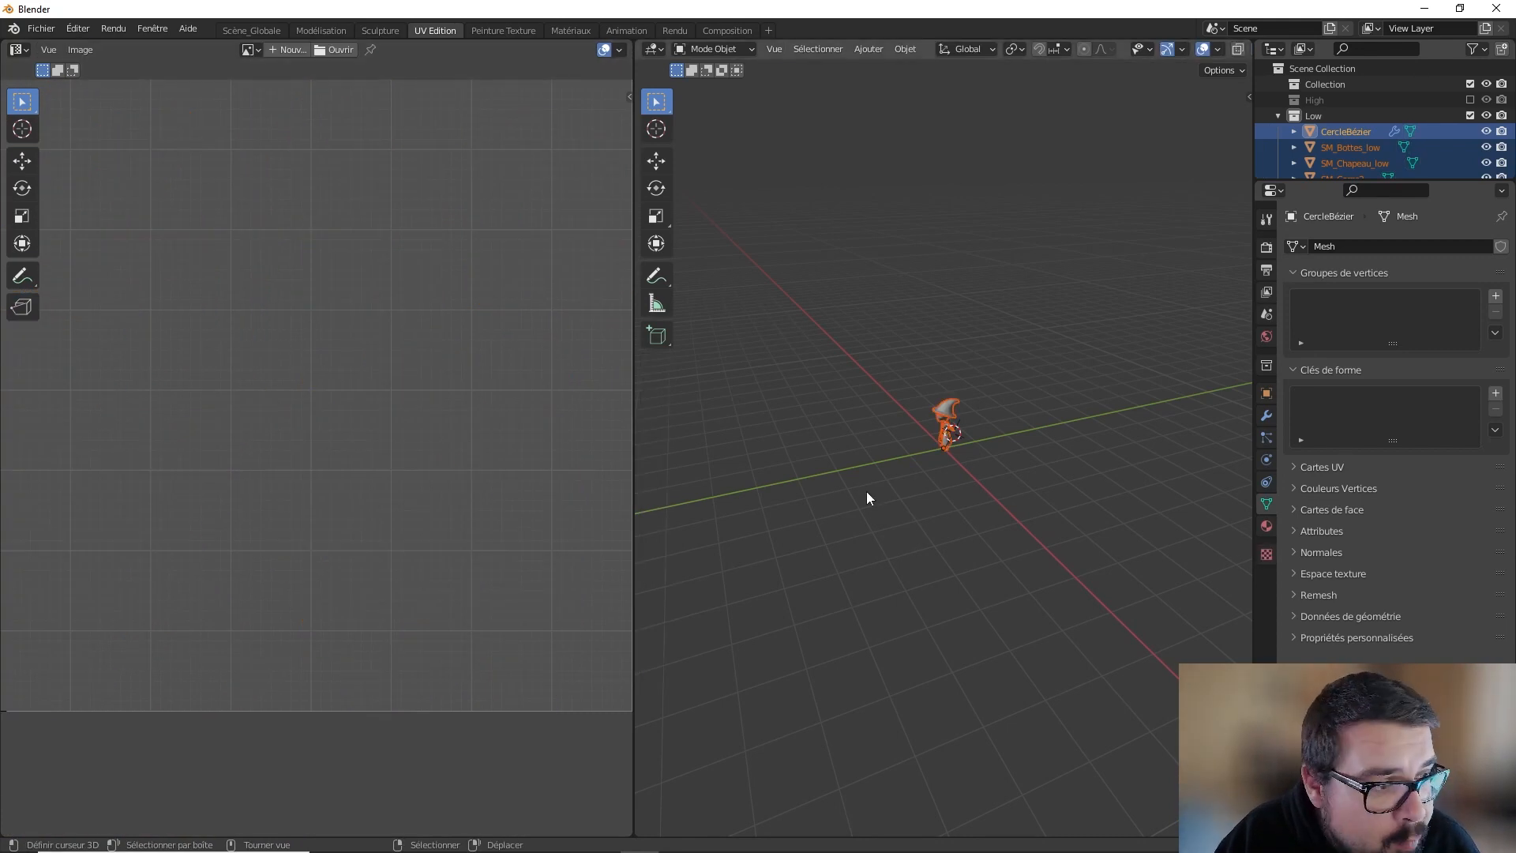
pyautogui.click(251, 30)
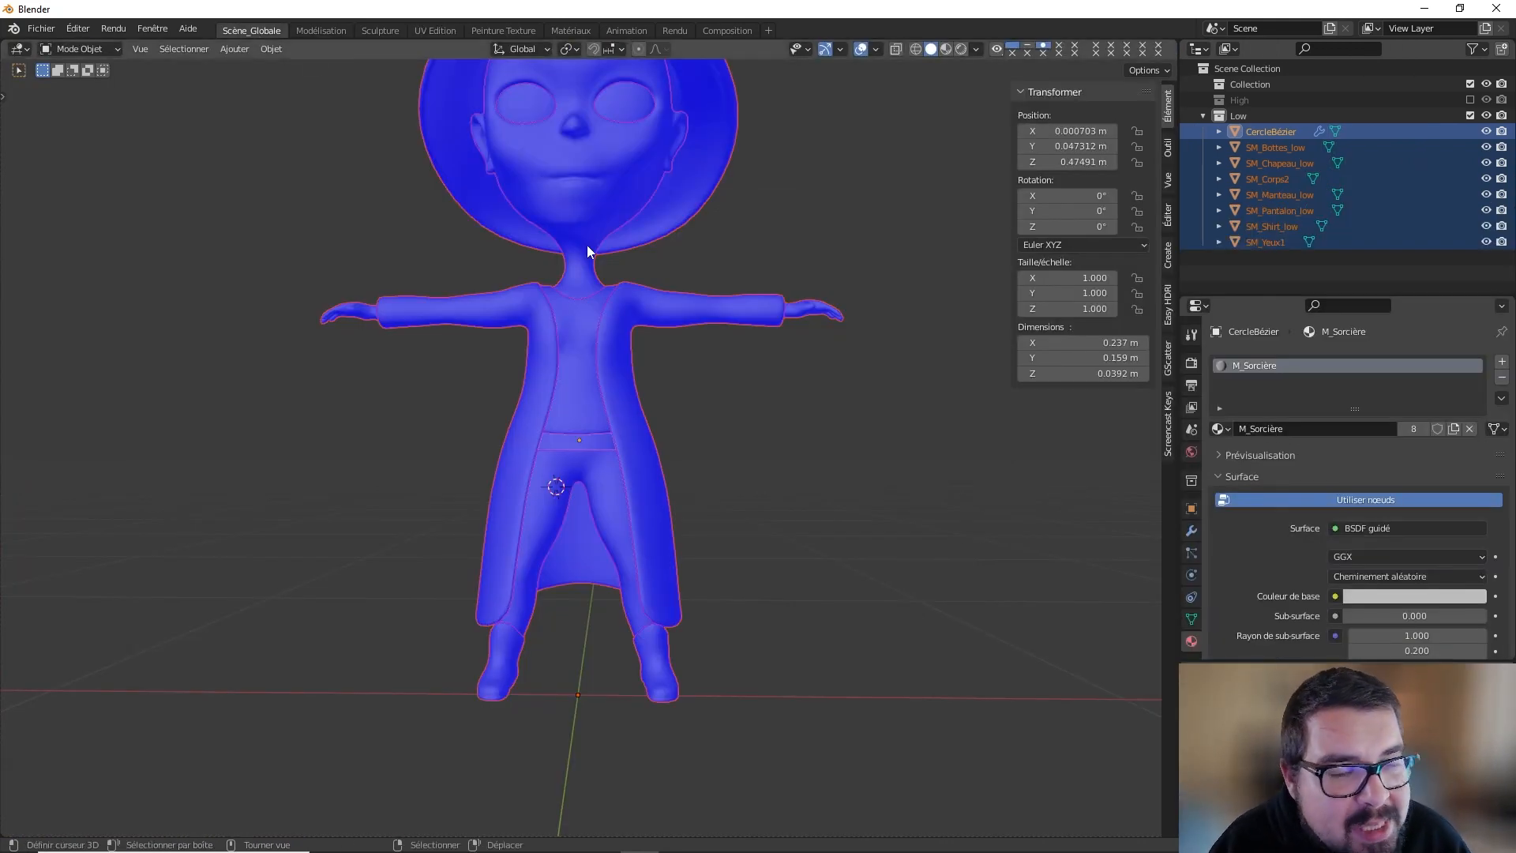
pyautogui.click(860, 49)
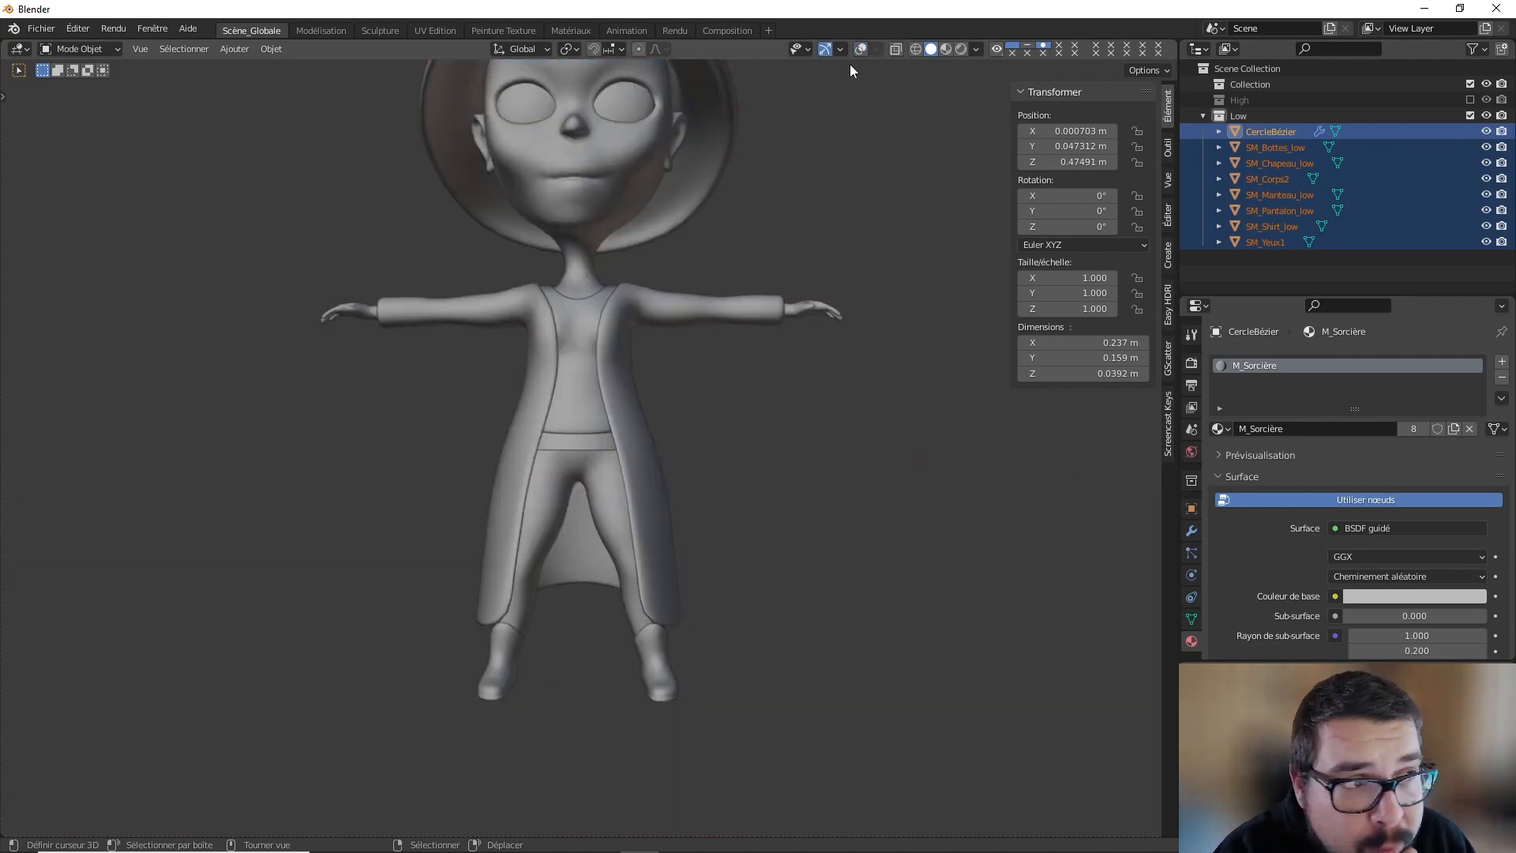
pyautogui.click(860, 50)
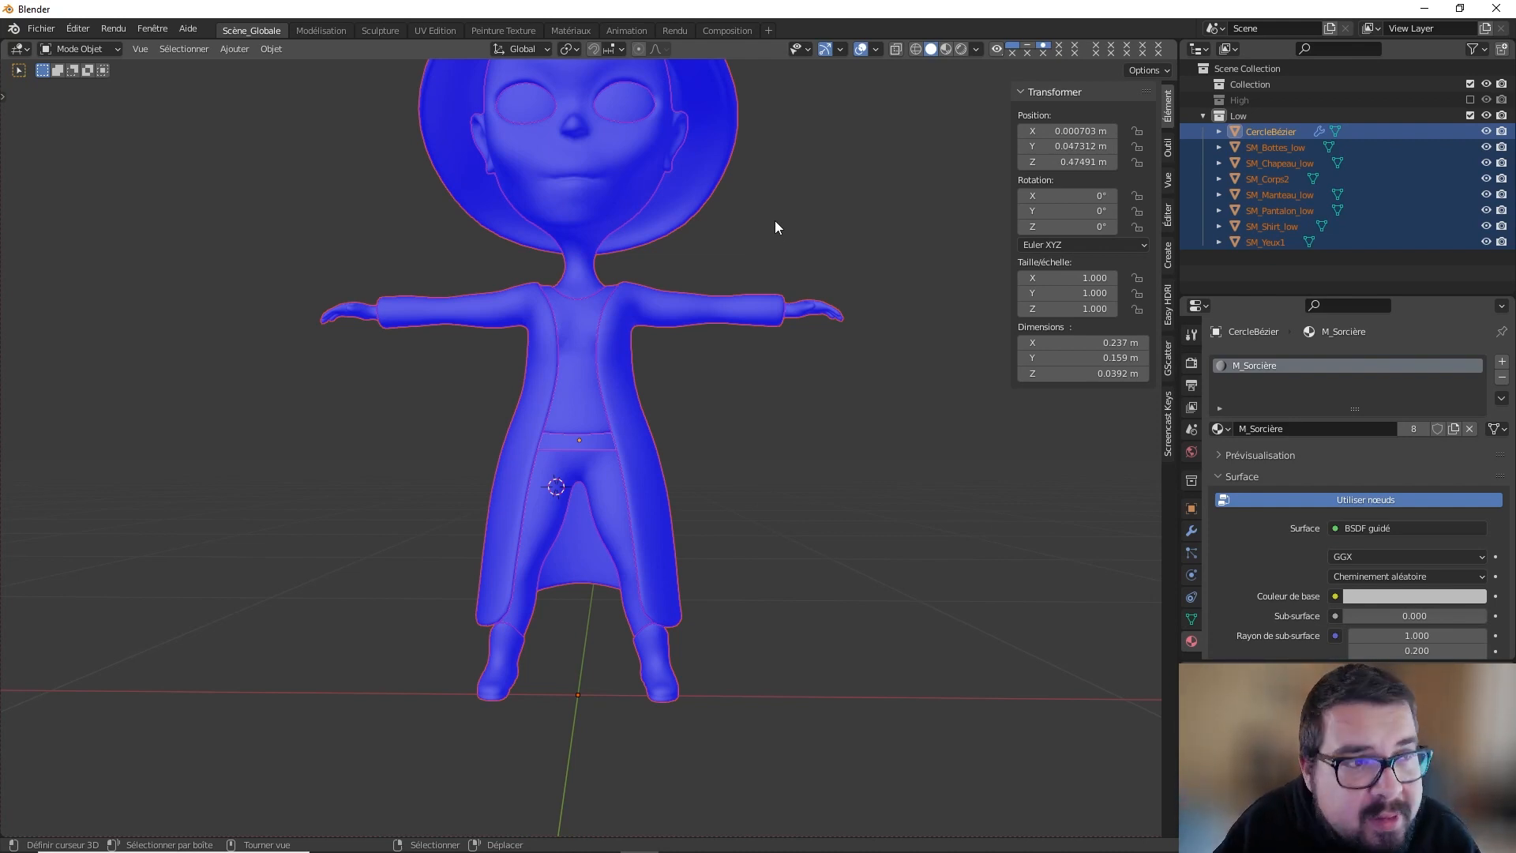
pyautogui.click(876, 49)
pyautogui.click(779, 336)
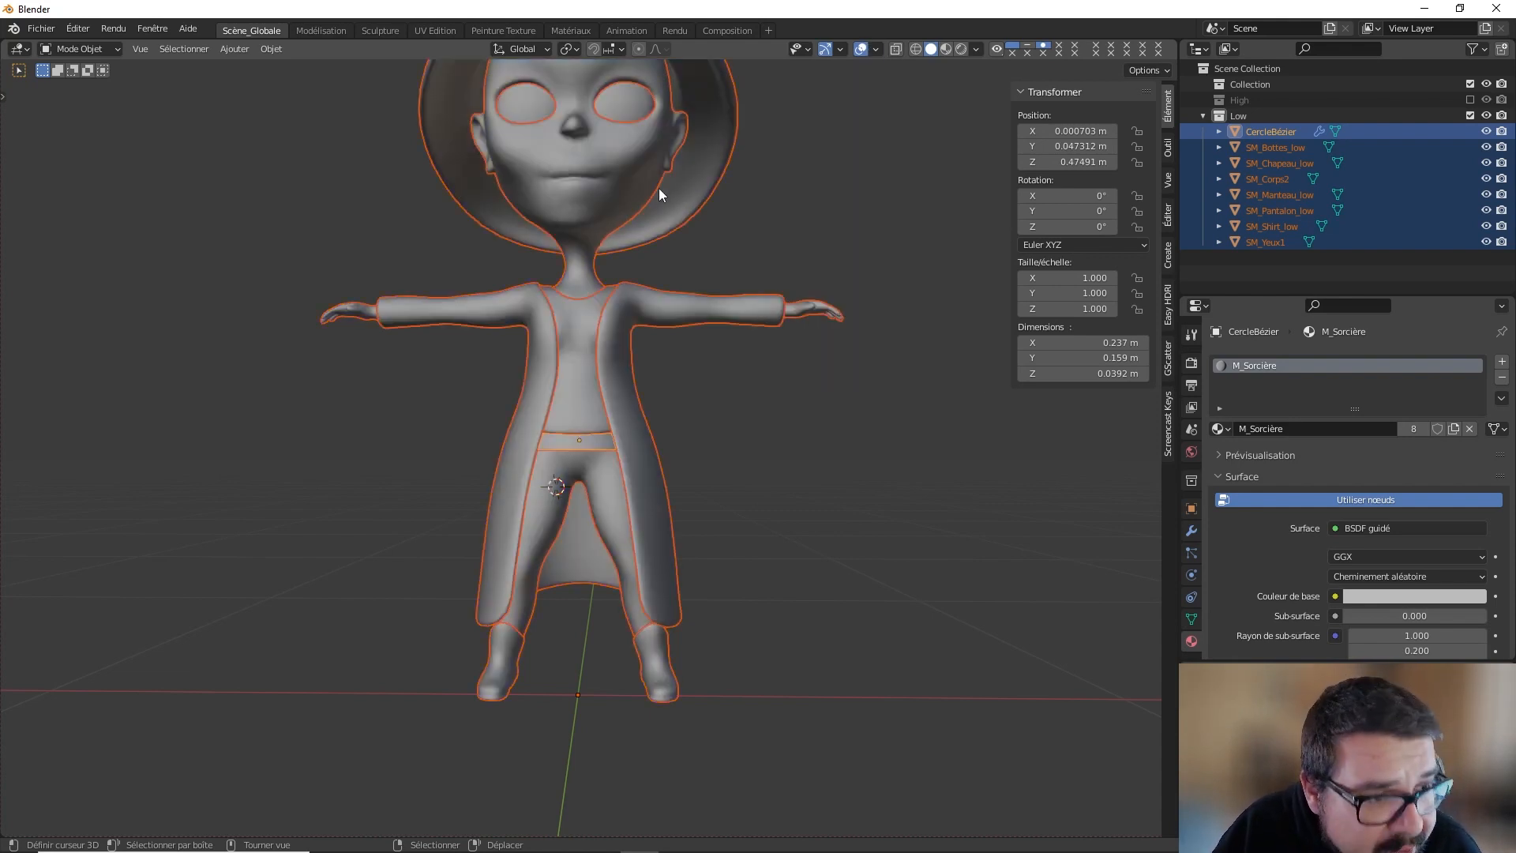
# Step: View the character from the front and deselect all objects
pyautogui.press('KP_1')
pyautogui.keyDown('shift'); pyautogui.moveTo(716, 202); pyautogui.dragTo(662, 325, button='middle'); pyautogui.keyUp('shift')
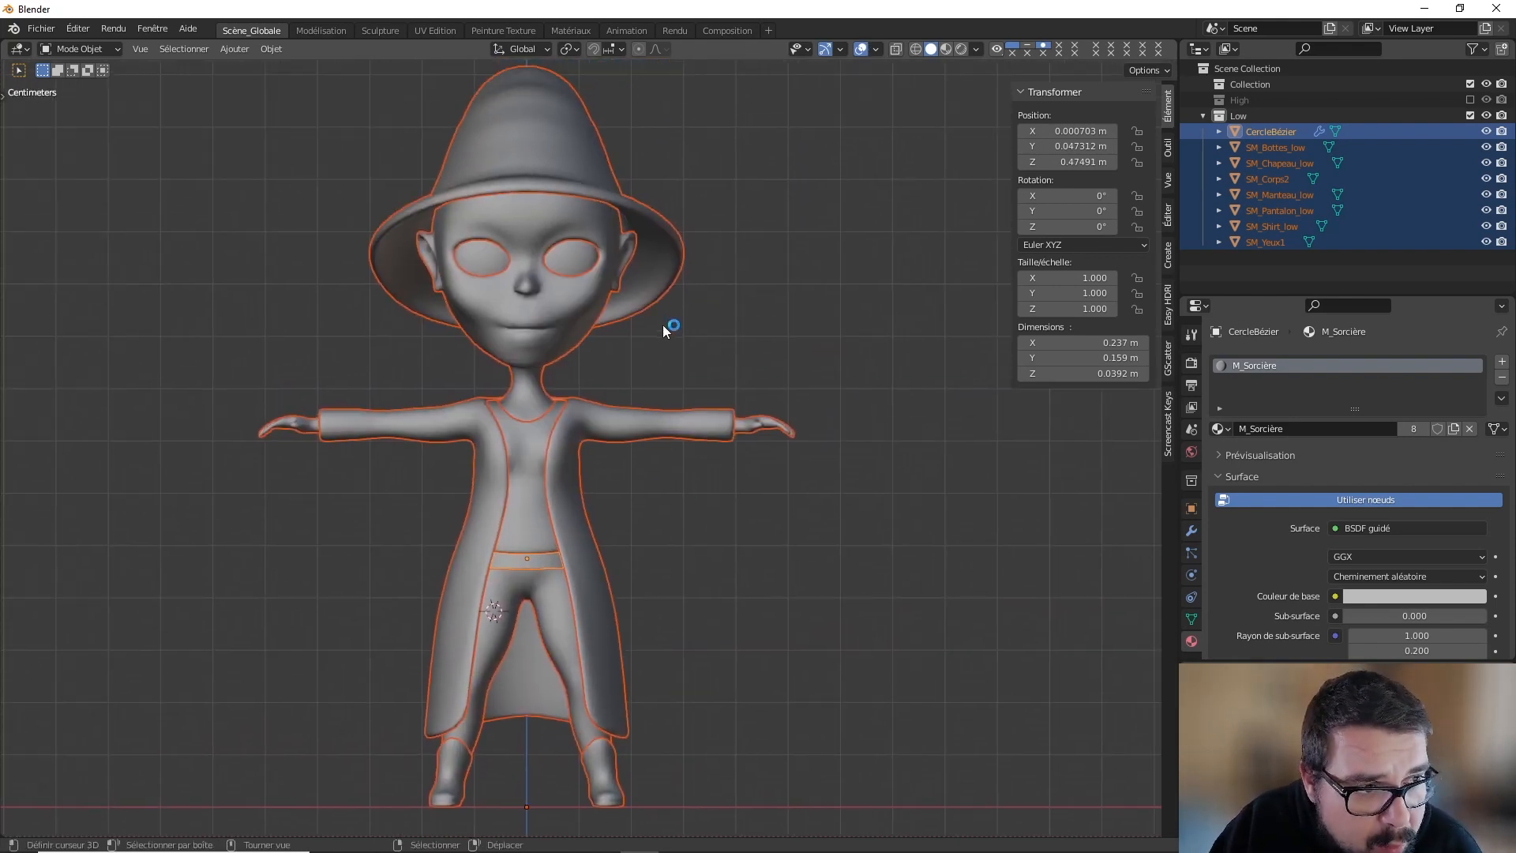
pyautogui.press('a')
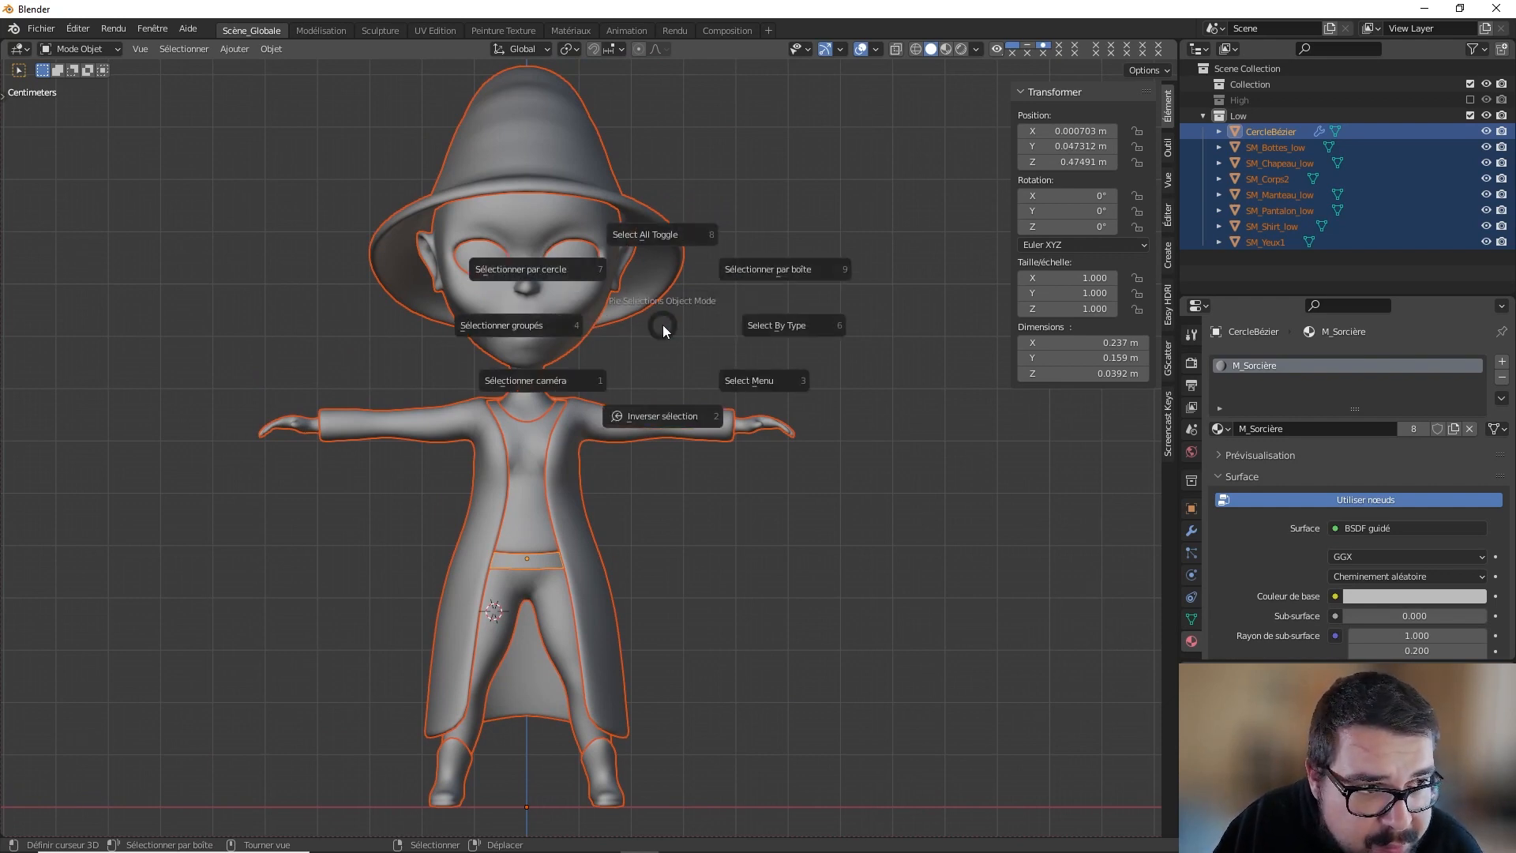
pyautogui.click(680, 264)
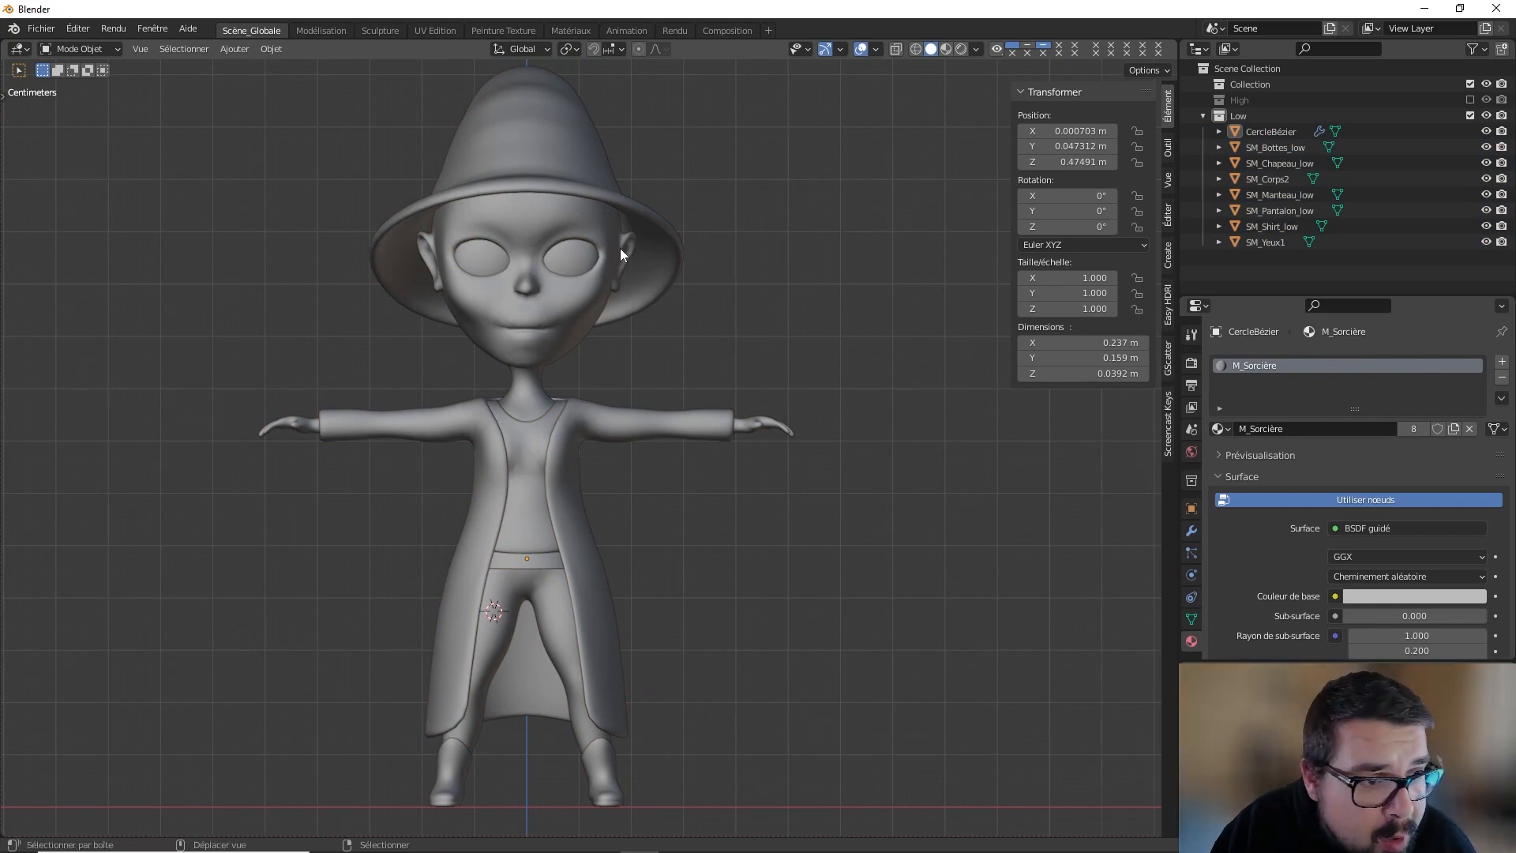
# Step: Reset the 3D cursor to the world origin
pyautogui.keyDown('shift'); pyautogui.moveTo(619, 248); pyautogui.dragTo(528, 224, button='middle'); pyautogui.keyUp('shift')
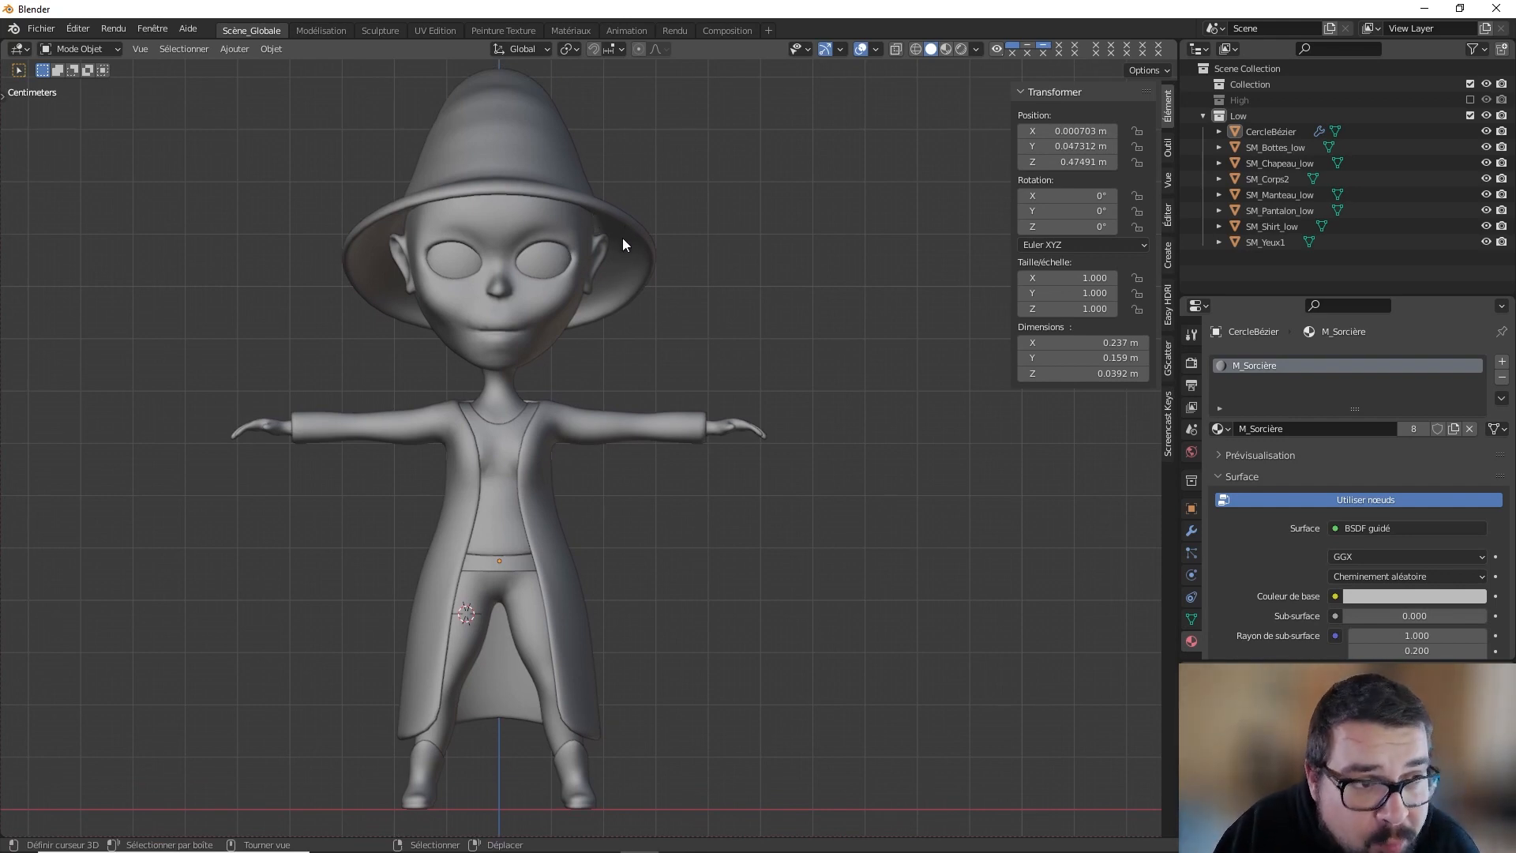
pyautogui.scroll(-2, 642, 281)
pyautogui.keyDown('shift'); pyautogui.moveTo(642, 281); pyautogui.dragTo(524, 234, button='middle'); pyautogui.keyUp('shift')
pyautogui.scroll(-2, 670, 346)
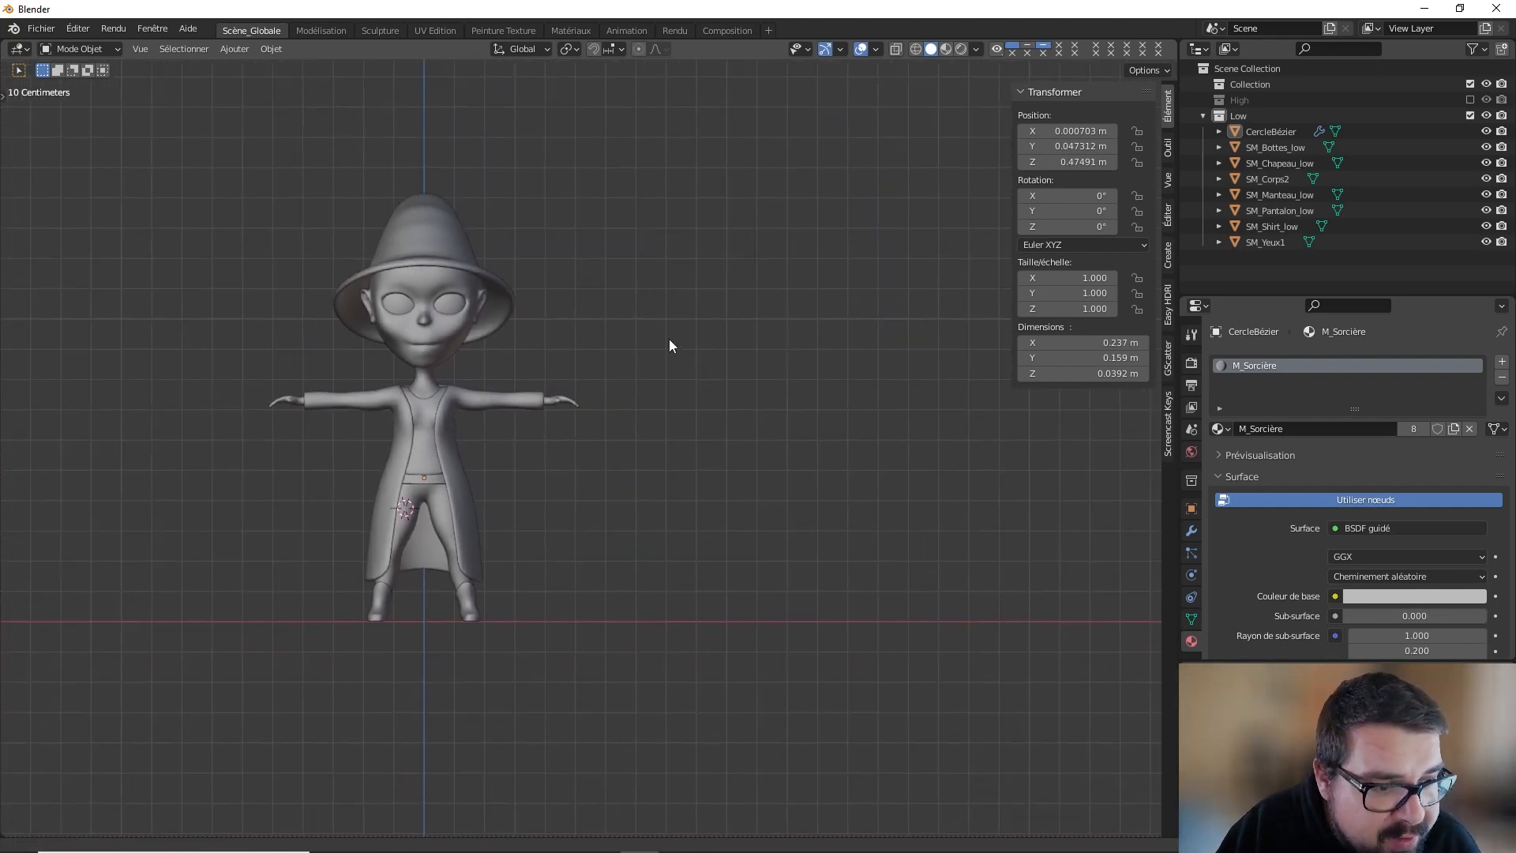
pyautogui.keyDown('shift'); pyautogui.moveTo(669, 340); pyautogui.dragTo(591, 254, button='middle'); pyautogui.keyUp('shift')
pyautogui.hotkey('shift', 'c')
pyautogui.scroll(1, 647, 409)
pyautogui.scroll(1, 535, 511)
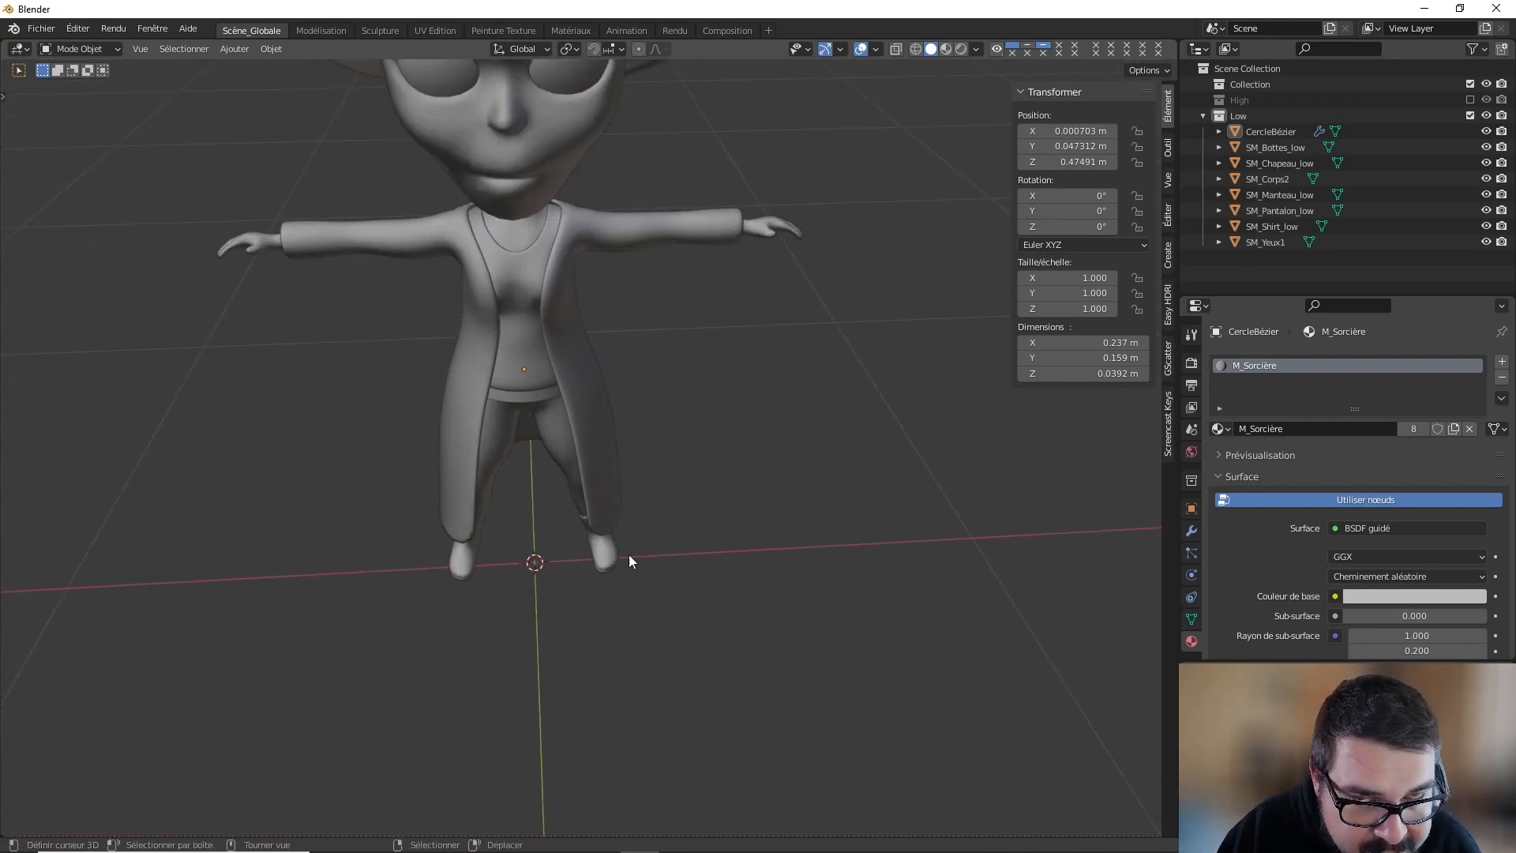
# Step: Select all the character's low-poly objects and hide them
pyautogui.press('a')
pyautogui.click(651, 448)
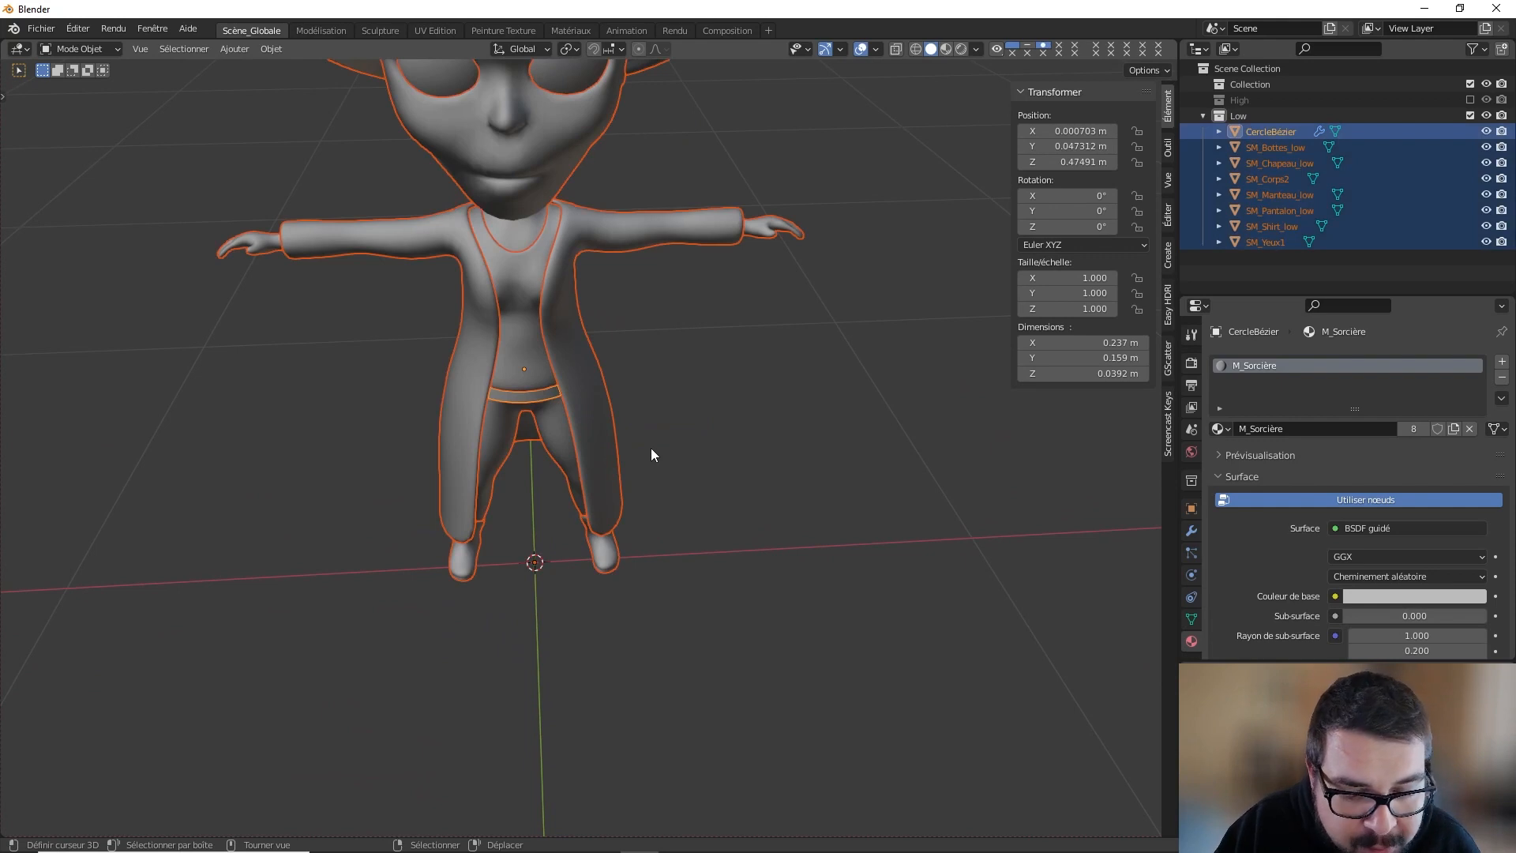
pyautogui.press('h')
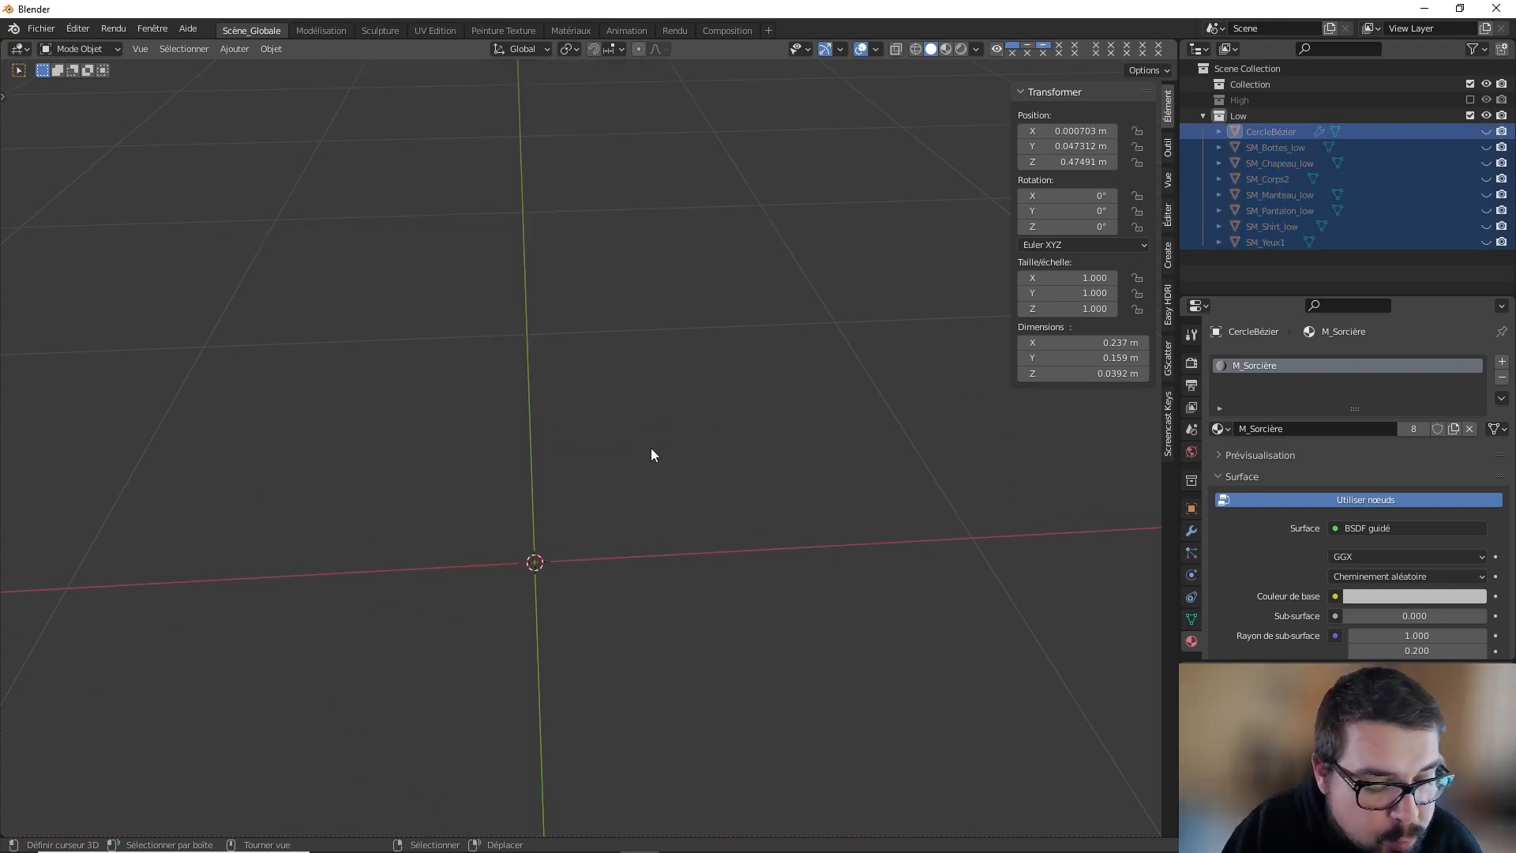
# Step: Add a path curve (Chemin) at the world origin in top view and frame it
pyautogui.press('KP_7')
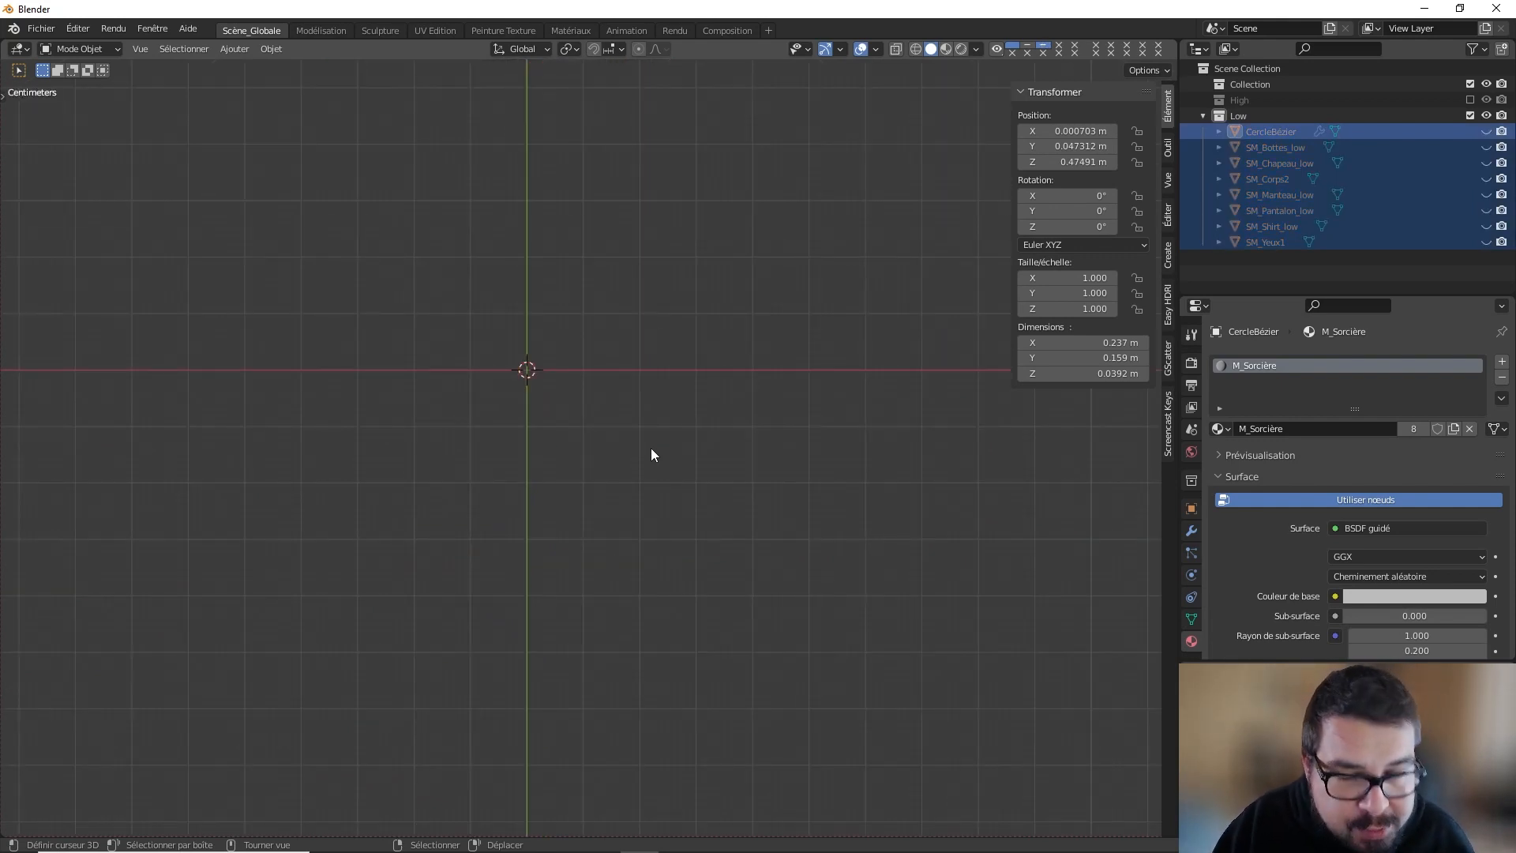
pyautogui.hotkey('shift', 'a')
pyautogui.moveTo(642, 447)
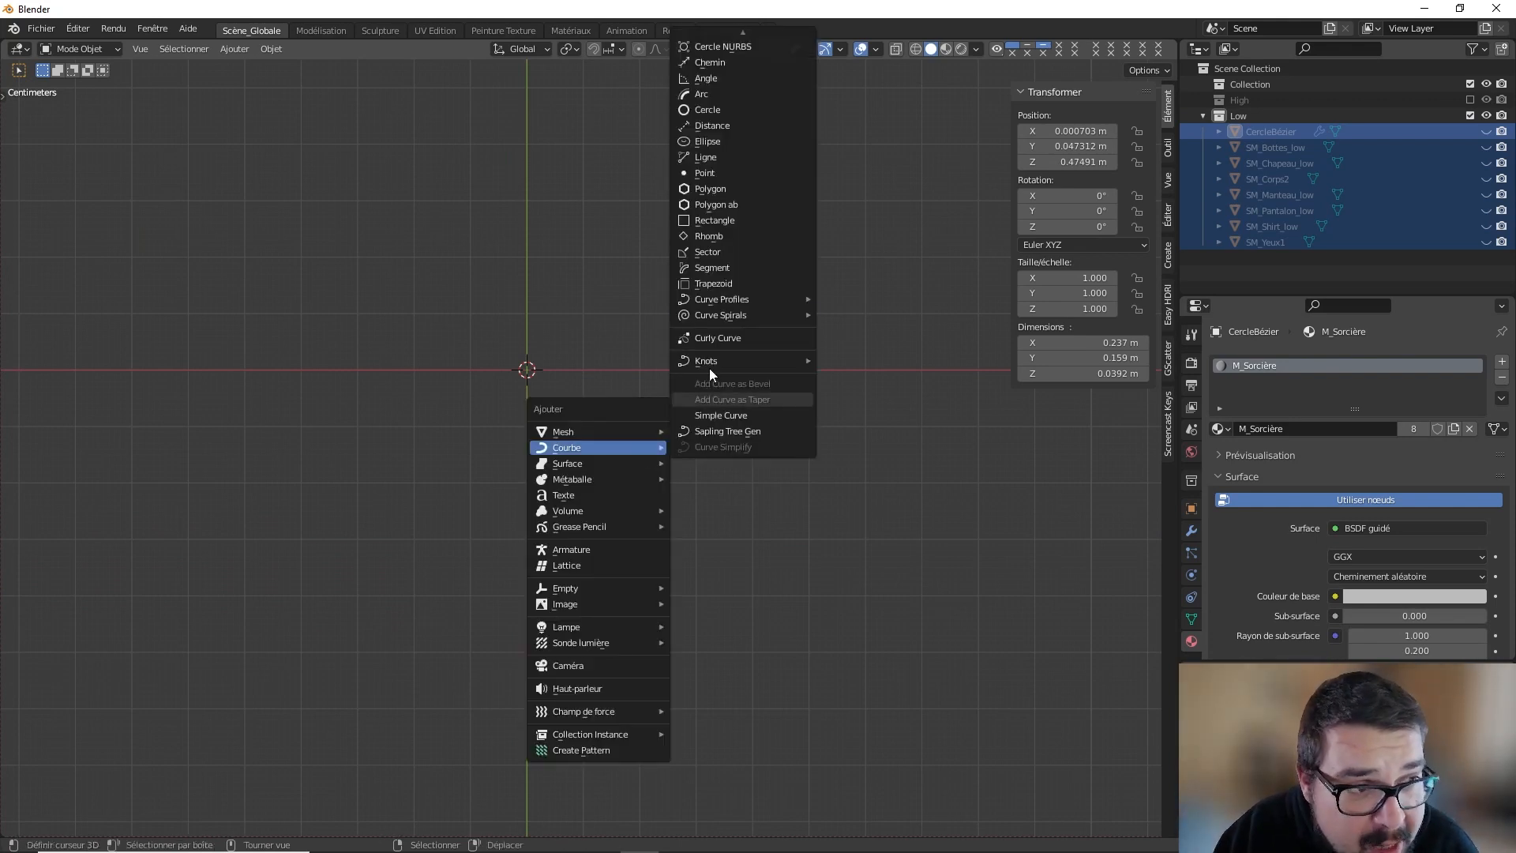
pyautogui.click(719, 67)
pyautogui.press('KP_Decimal')
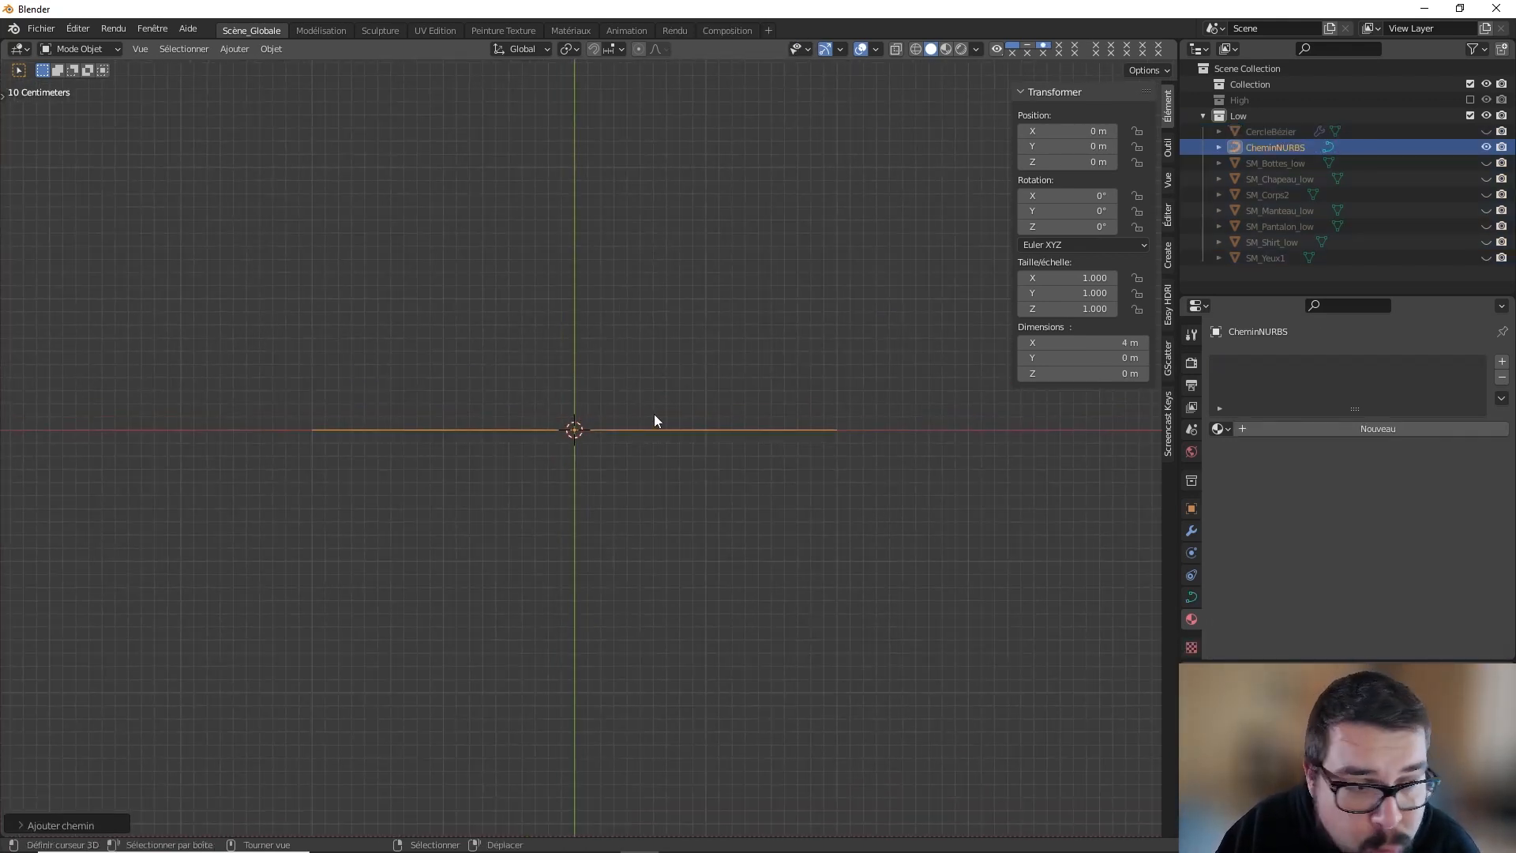
pyautogui.press('Tab')
pyautogui.click(837, 429)
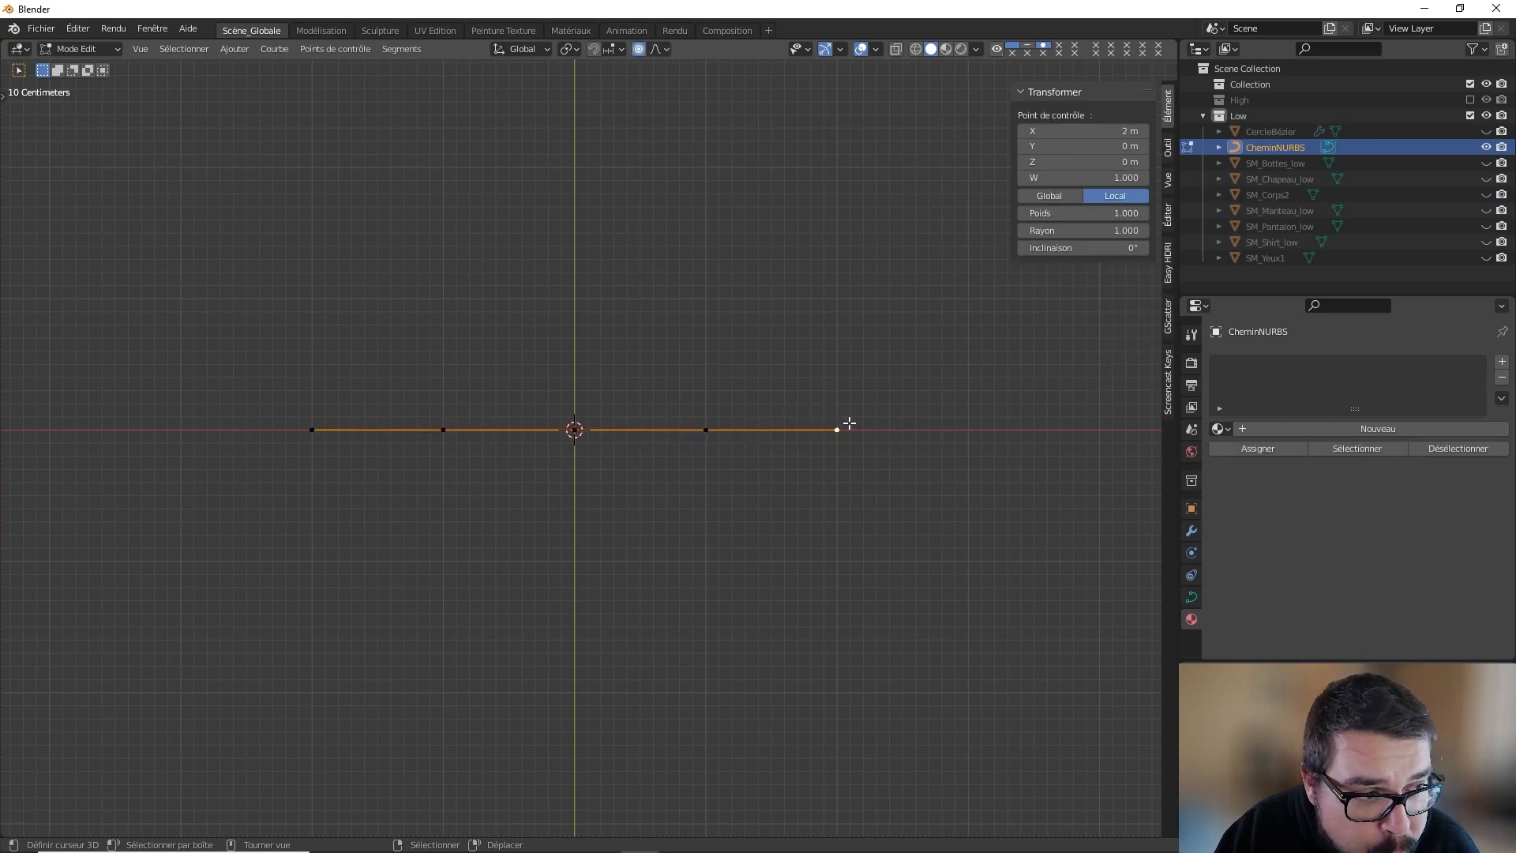
pyautogui.press('g')
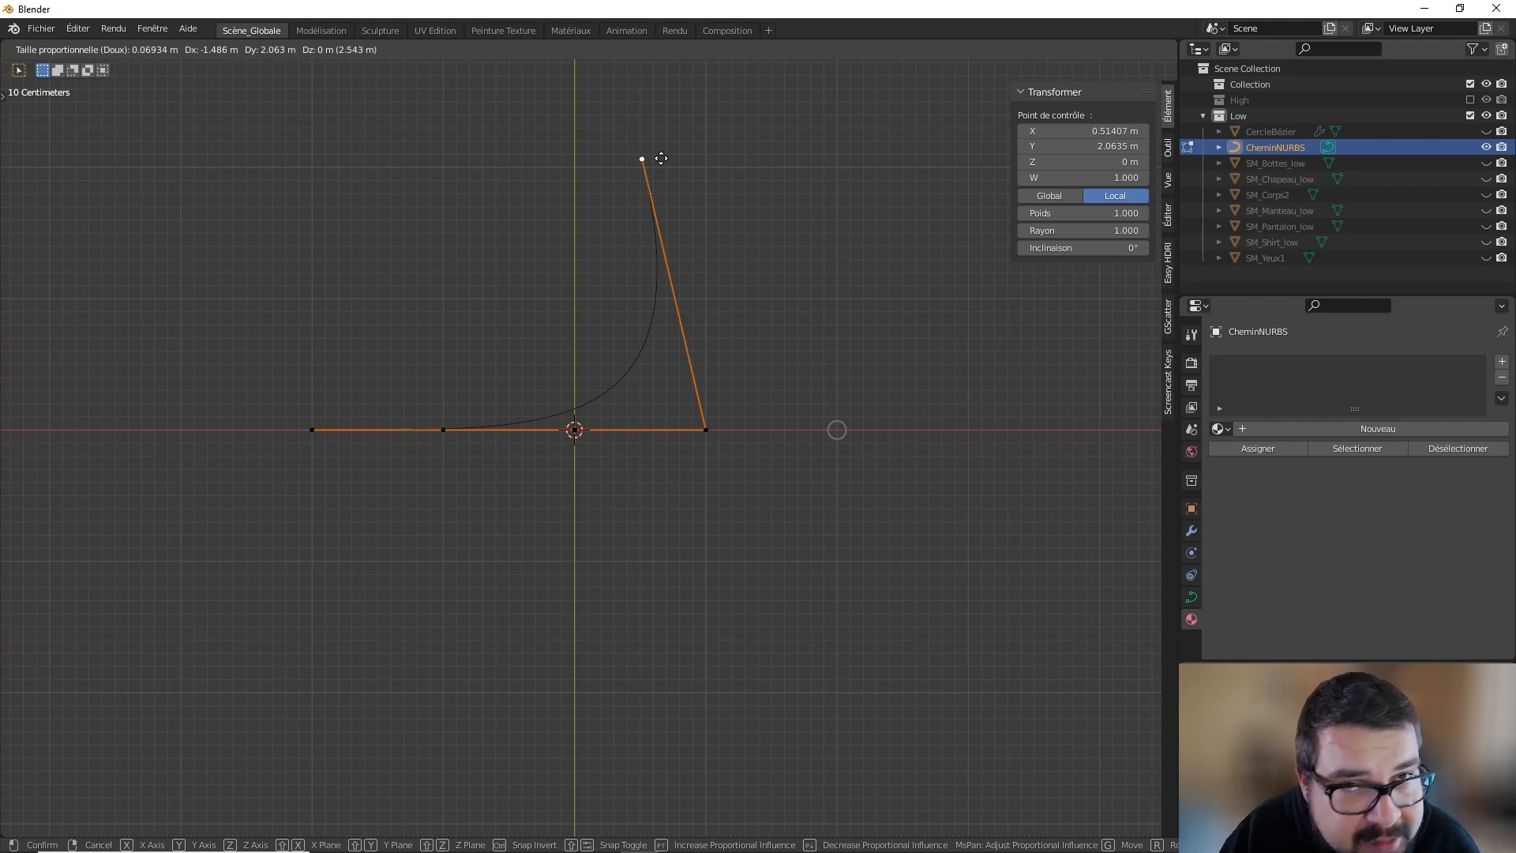
pyautogui.press('Escape')
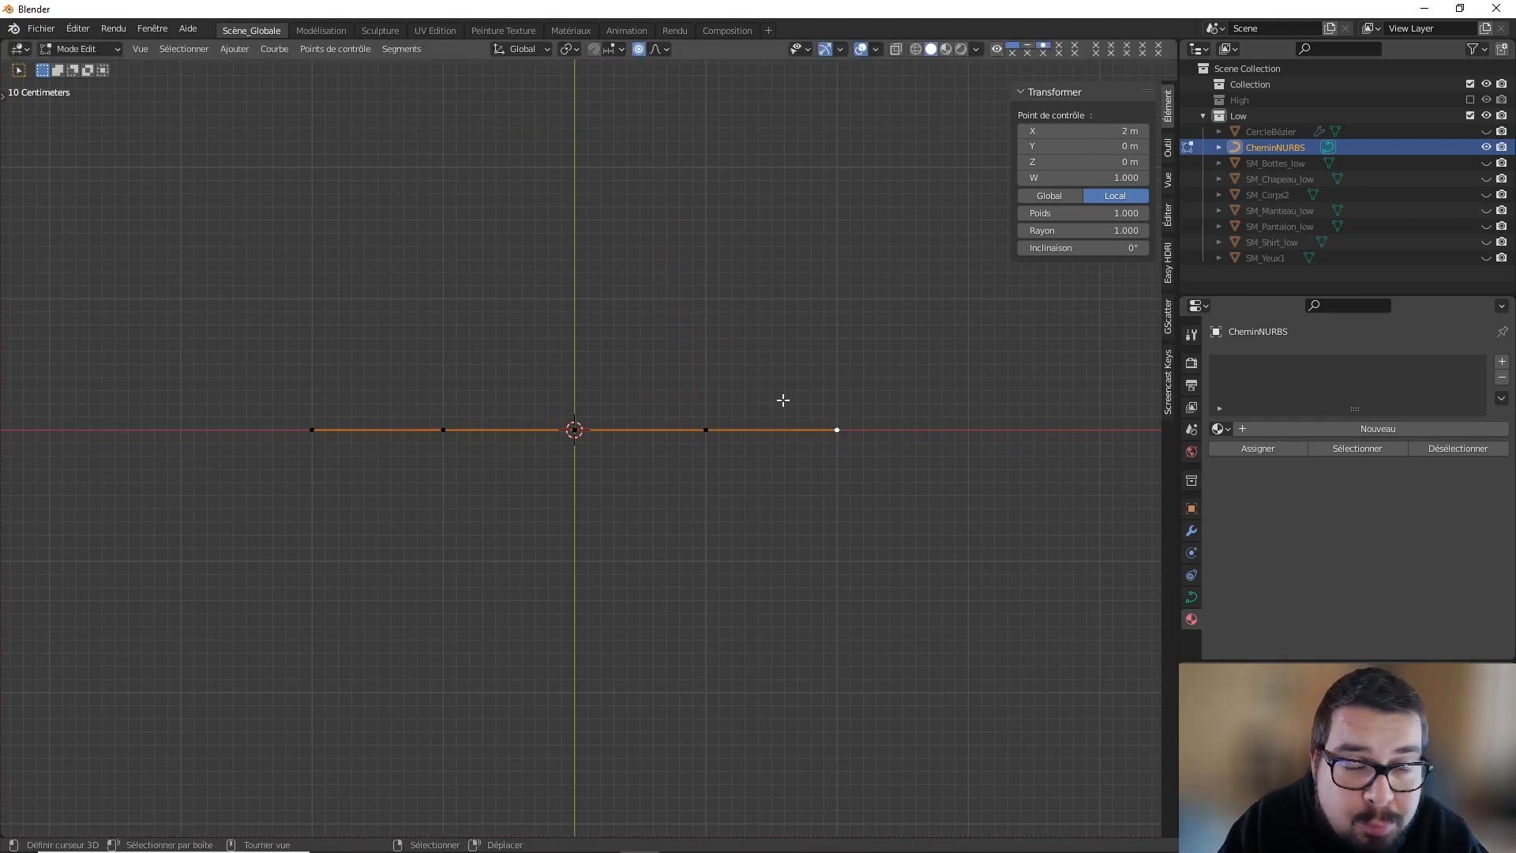
pyautogui.press('Tab')
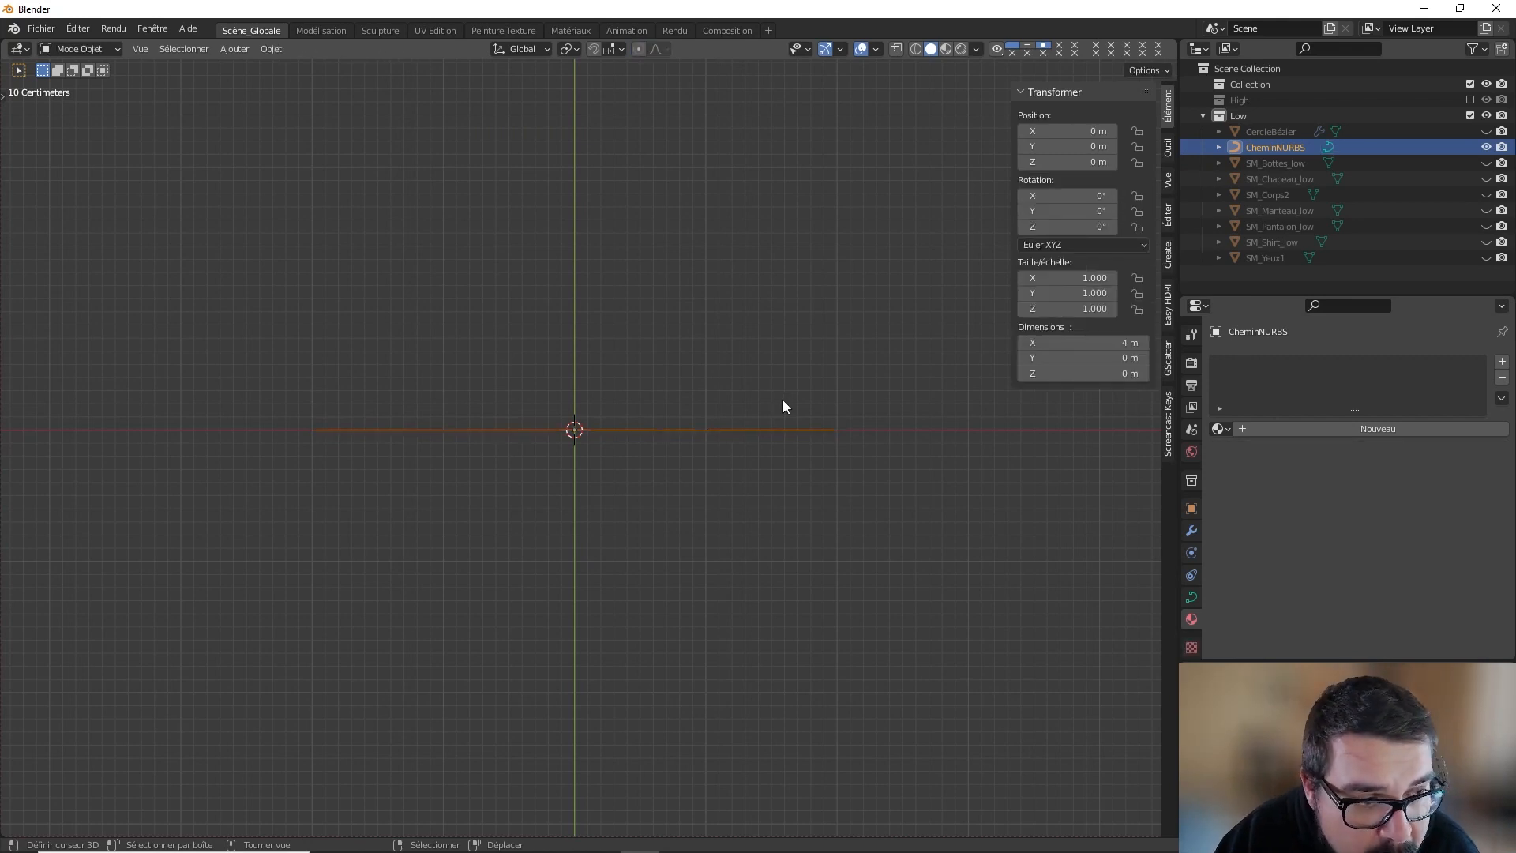
# Step: Add a Bézier circle curve at the origin and move it about 2 m along the Y axis, away from the path
pyautogui.hotkey('shift', 'a')
pyautogui.moveTo(694, 372)
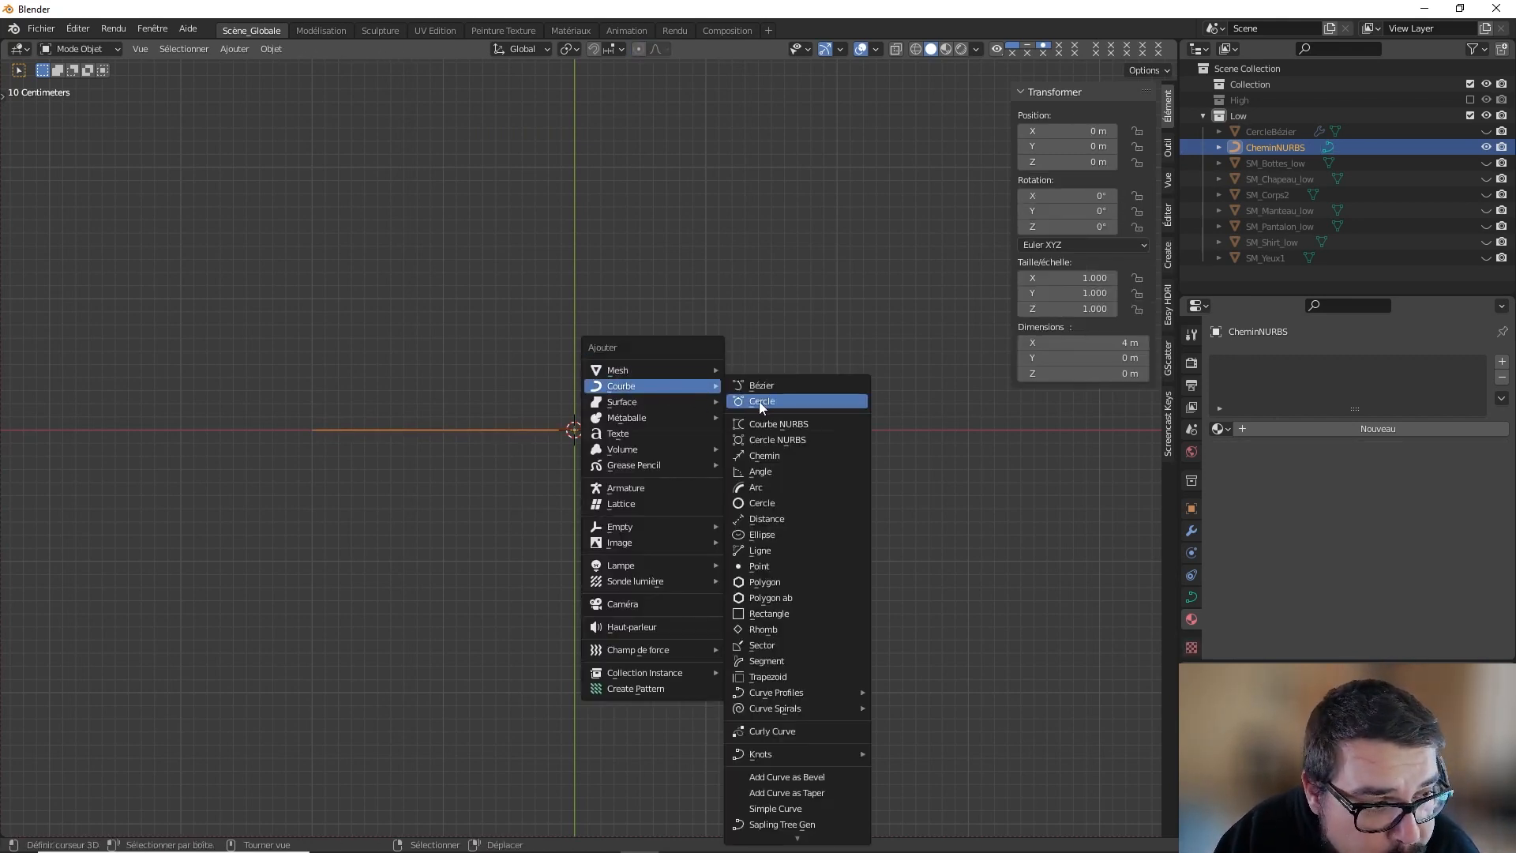
pyautogui.click(761, 405)
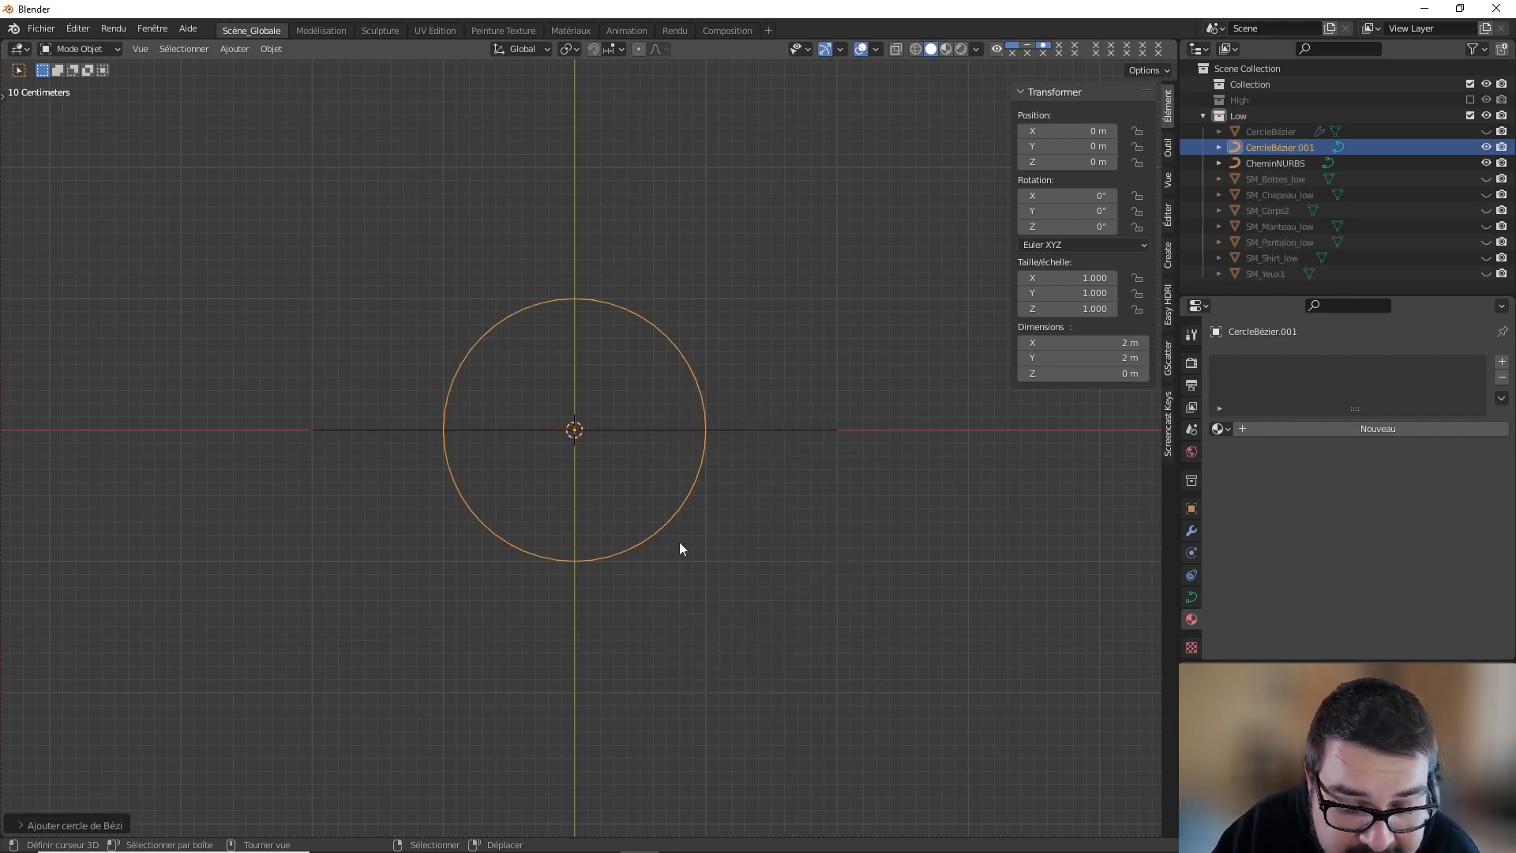
pyautogui.press('g')
pyautogui.press('y')
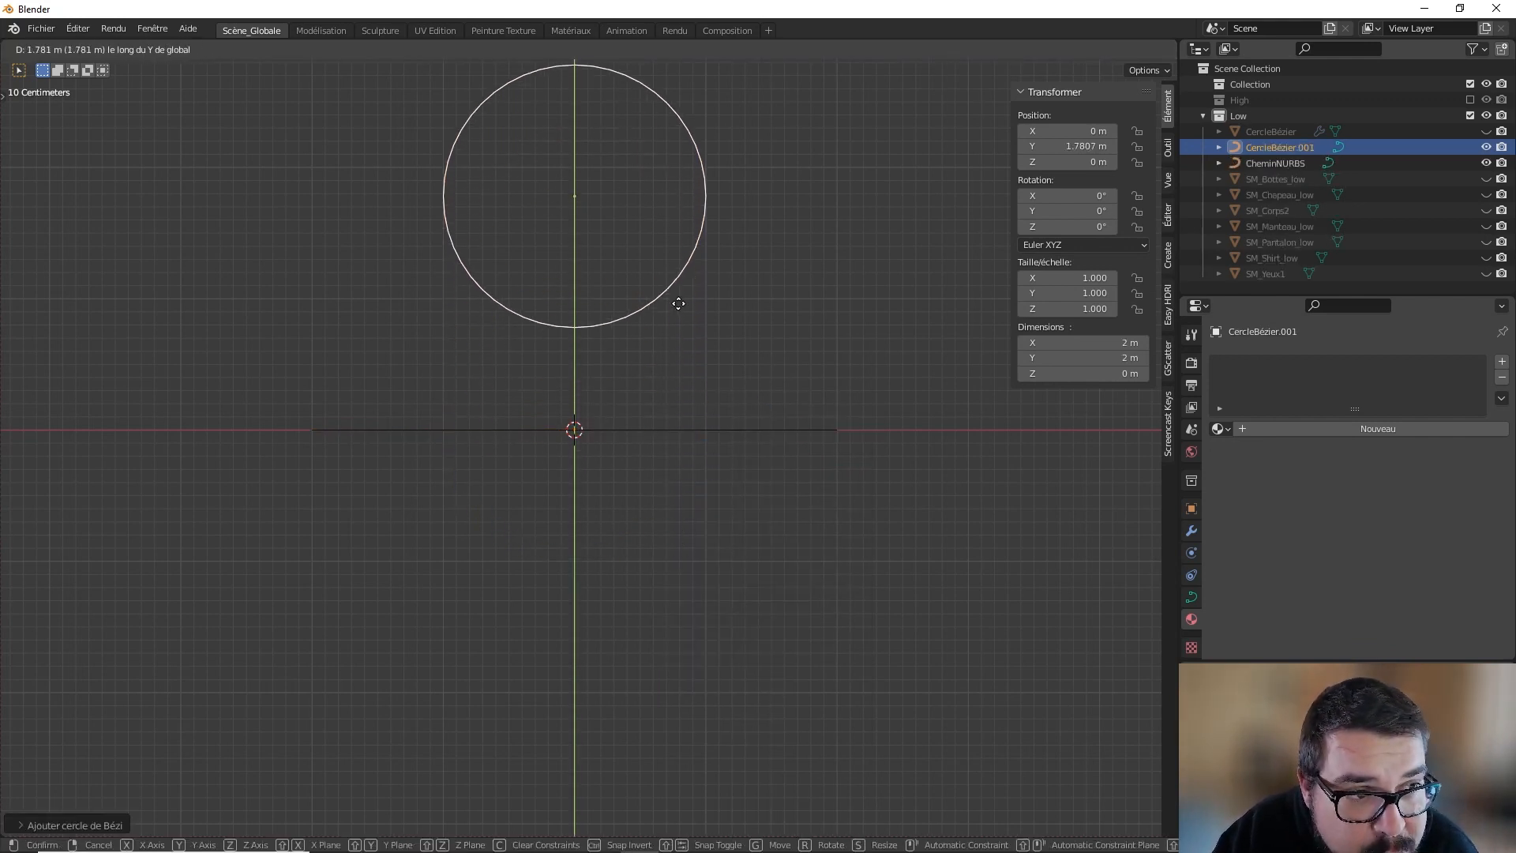
pyautogui.click(680, 279)
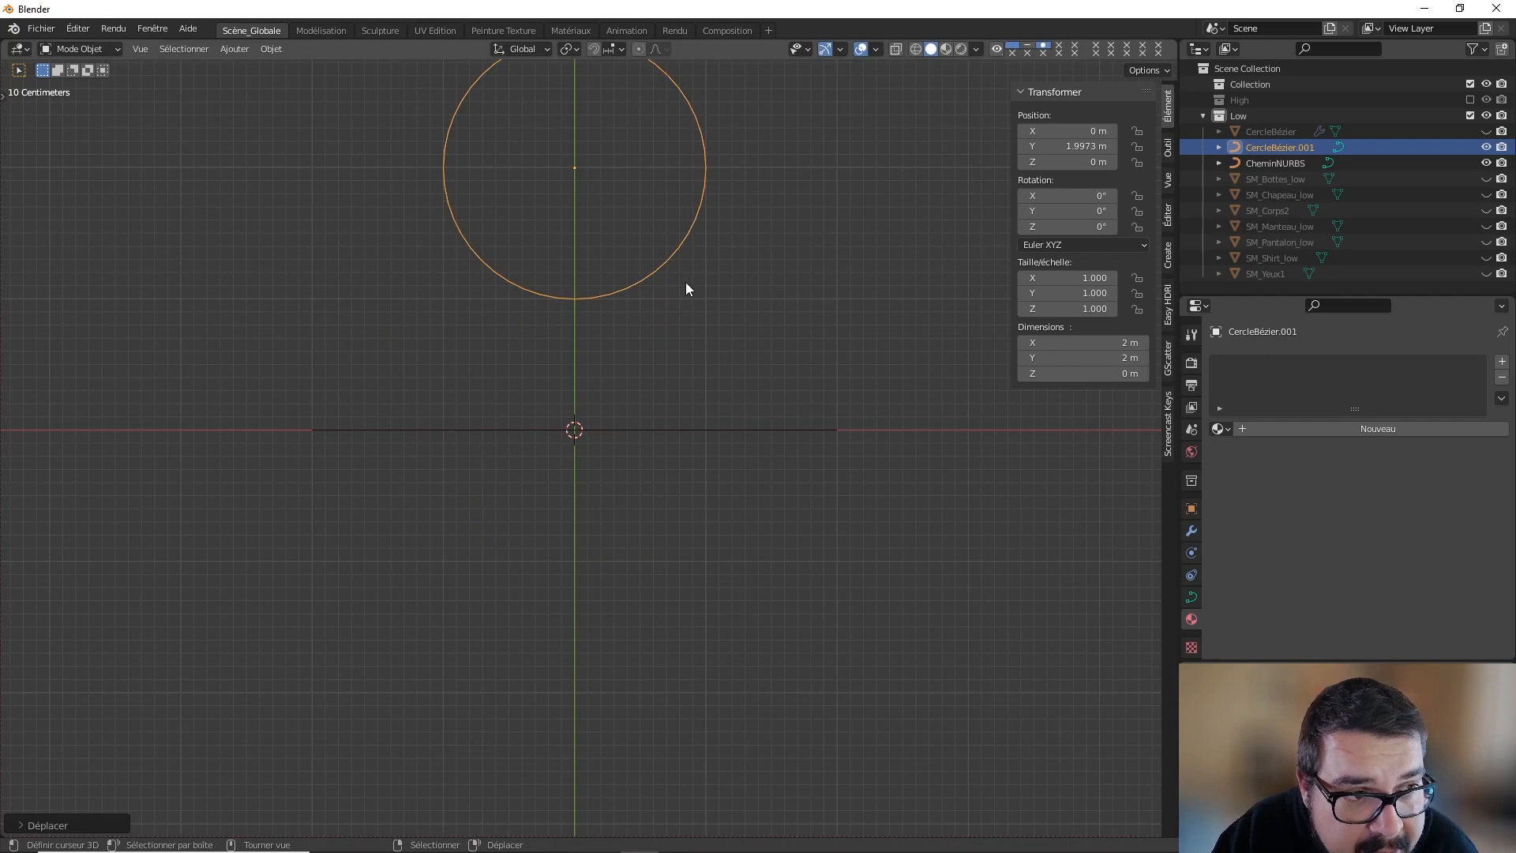
pyautogui.keyDown('shift'); pyautogui.moveTo(691, 315); pyautogui.dragTo(688, 339, button='middle'); pyautogui.keyUp('shift')
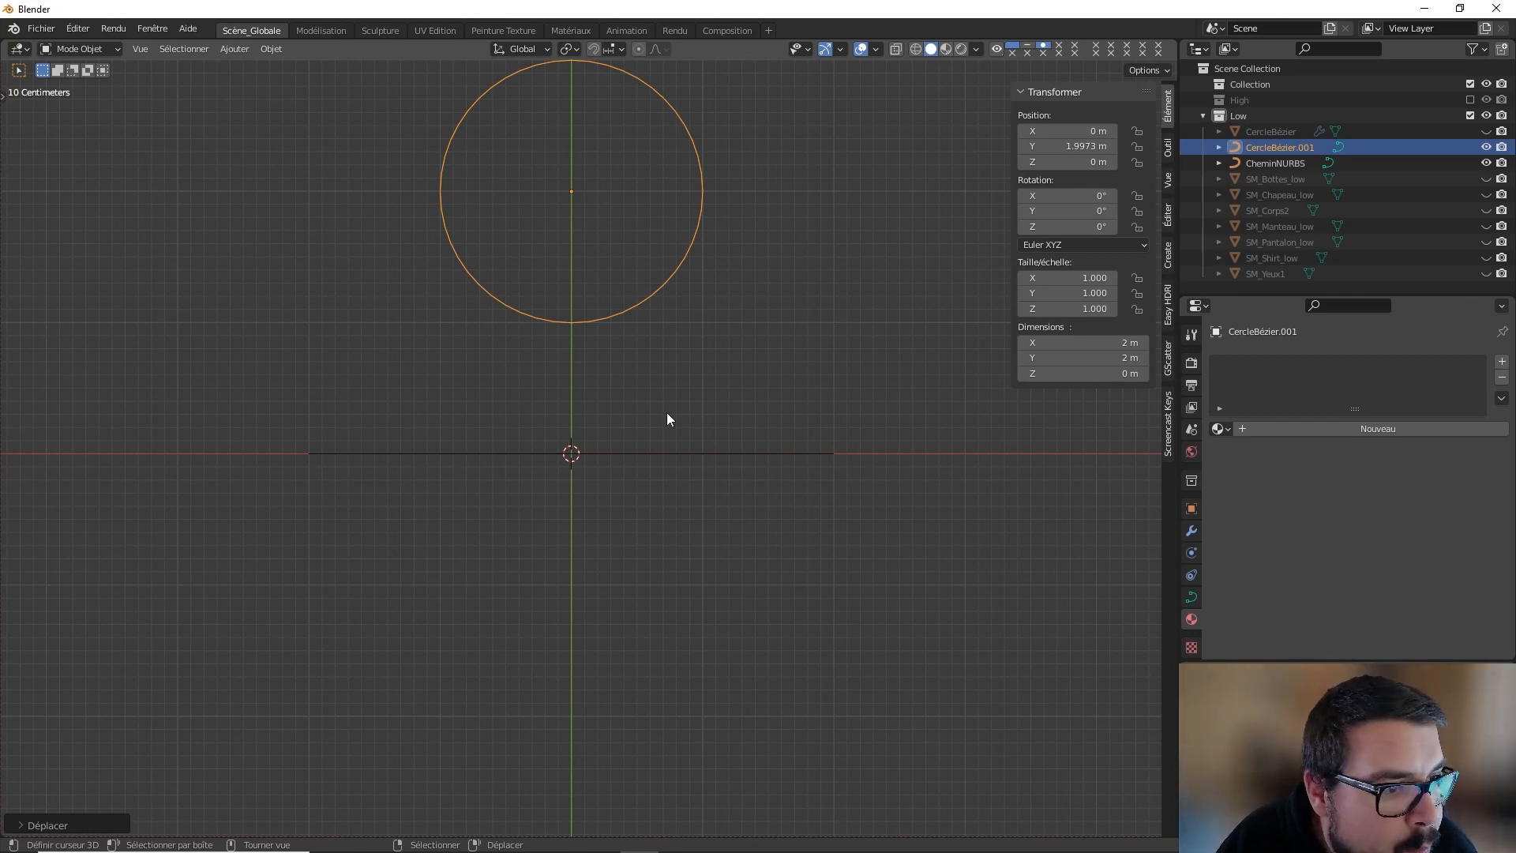
# Step: Set the path curve's bevel to Object mode and pick the Bézier circle as its bevel profile
pyautogui.click(667, 453)
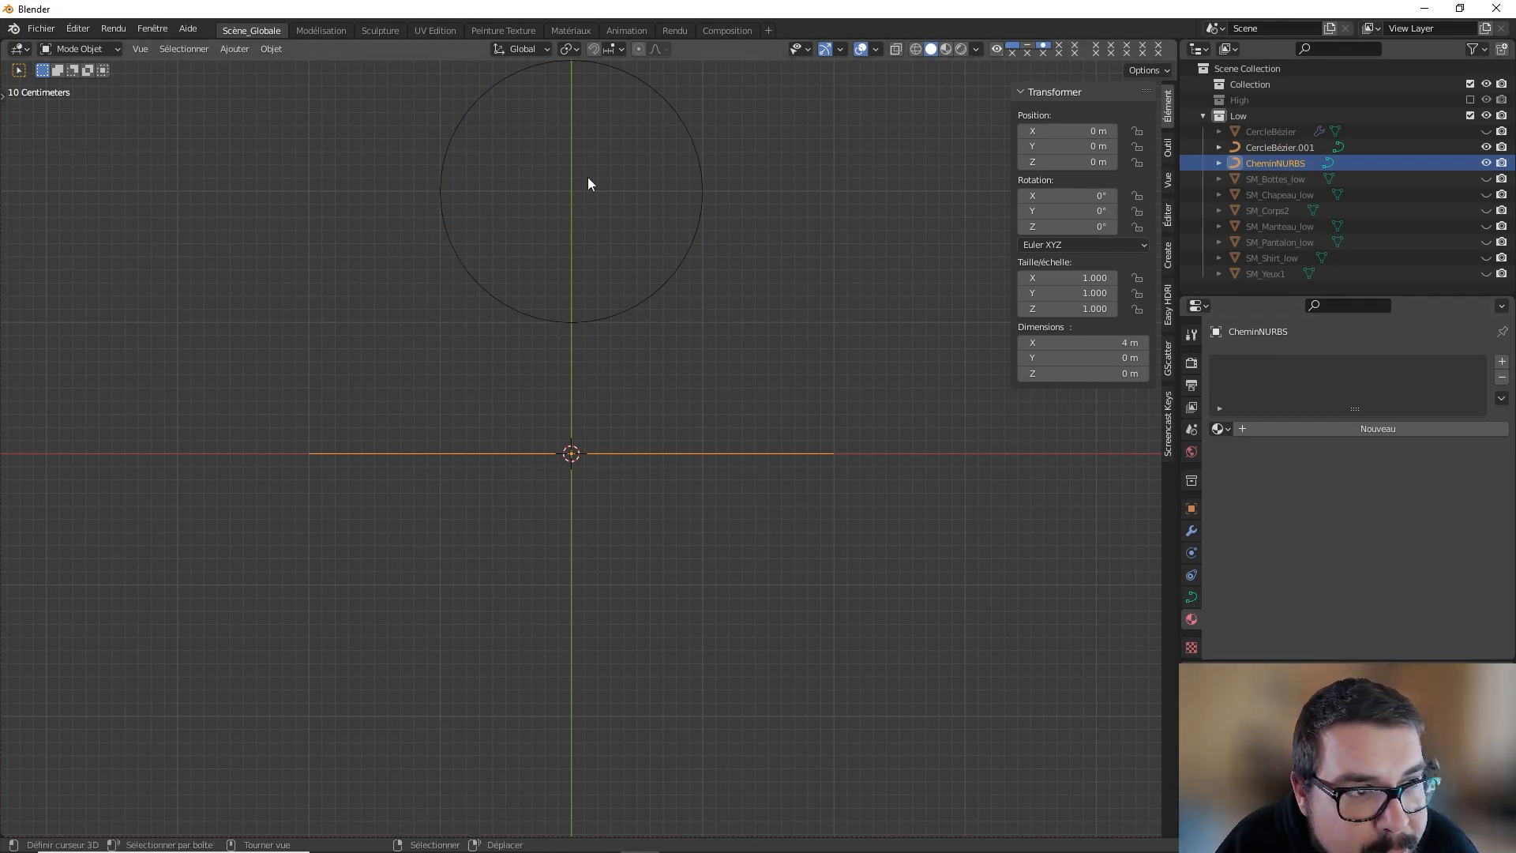
pyautogui.click(1194, 600)
pyautogui.scroll(-5, 1390, 588)
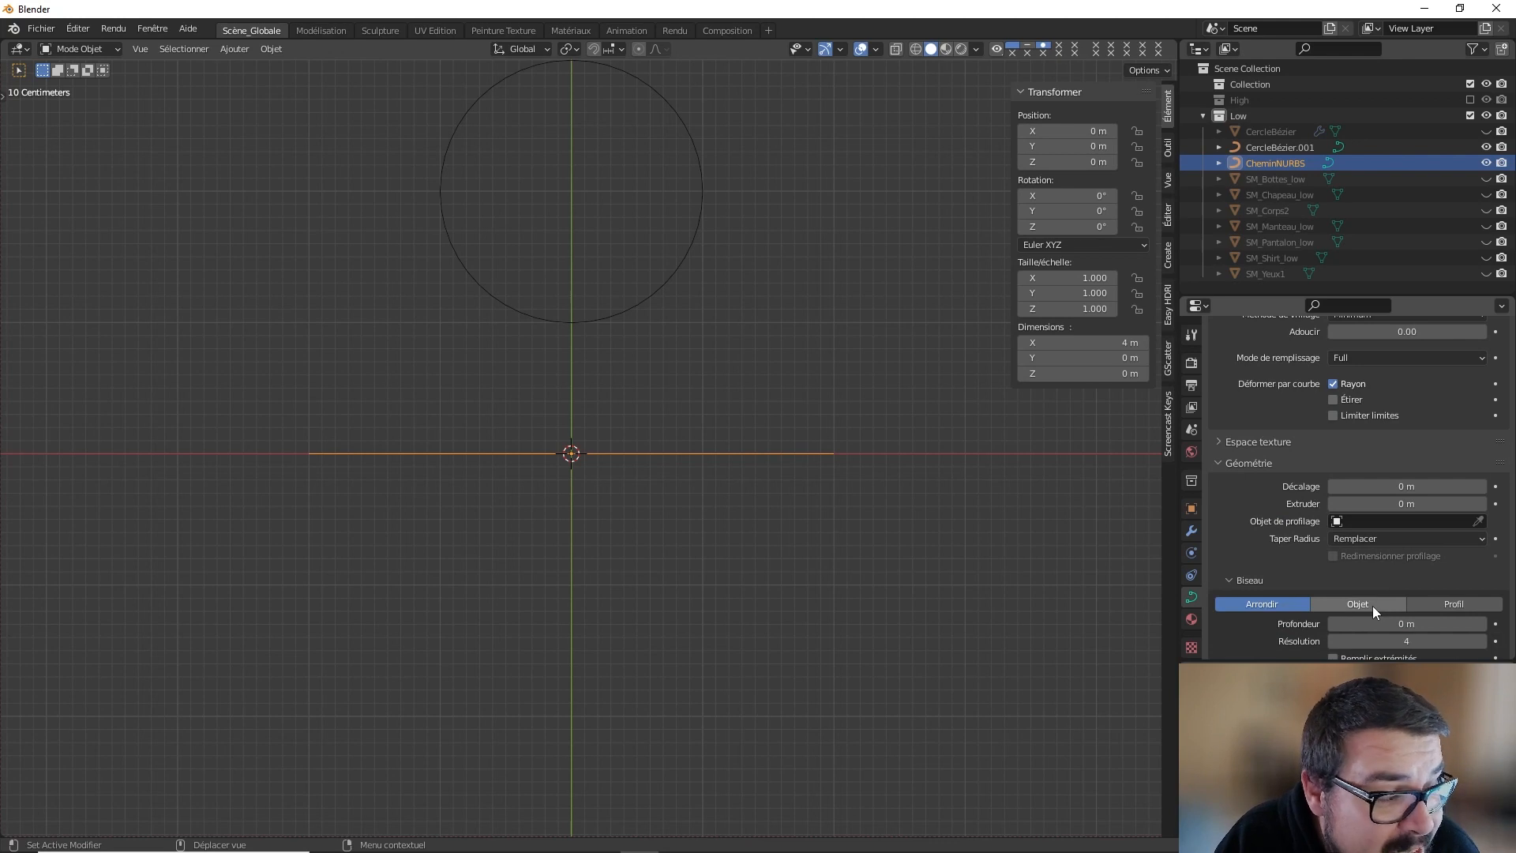
pyautogui.click(1373, 605)
pyautogui.scroll(-2, 1395, 605)
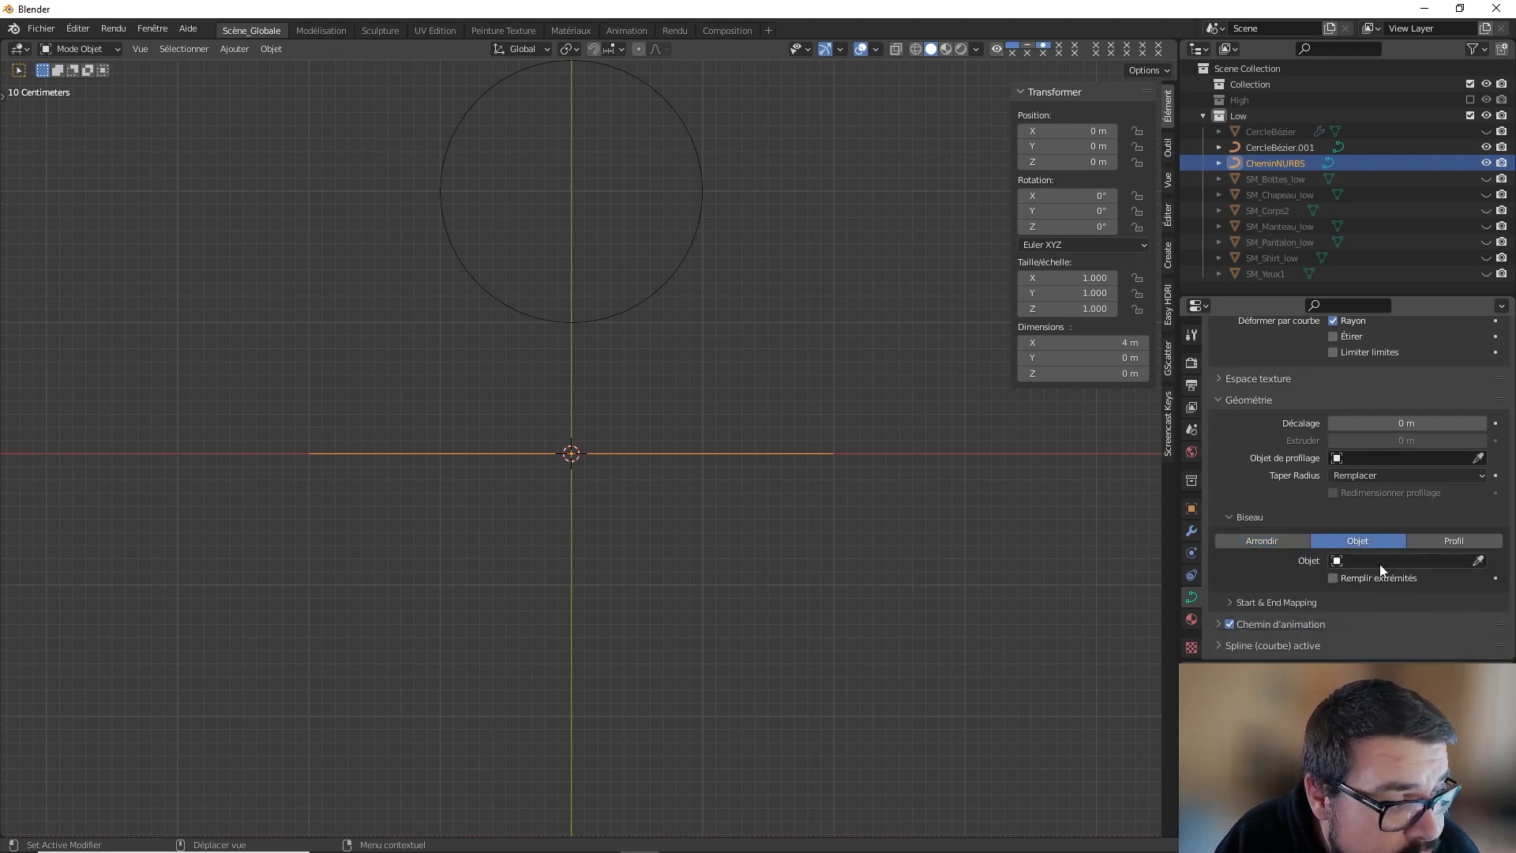
pyautogui.click(1479, 561)
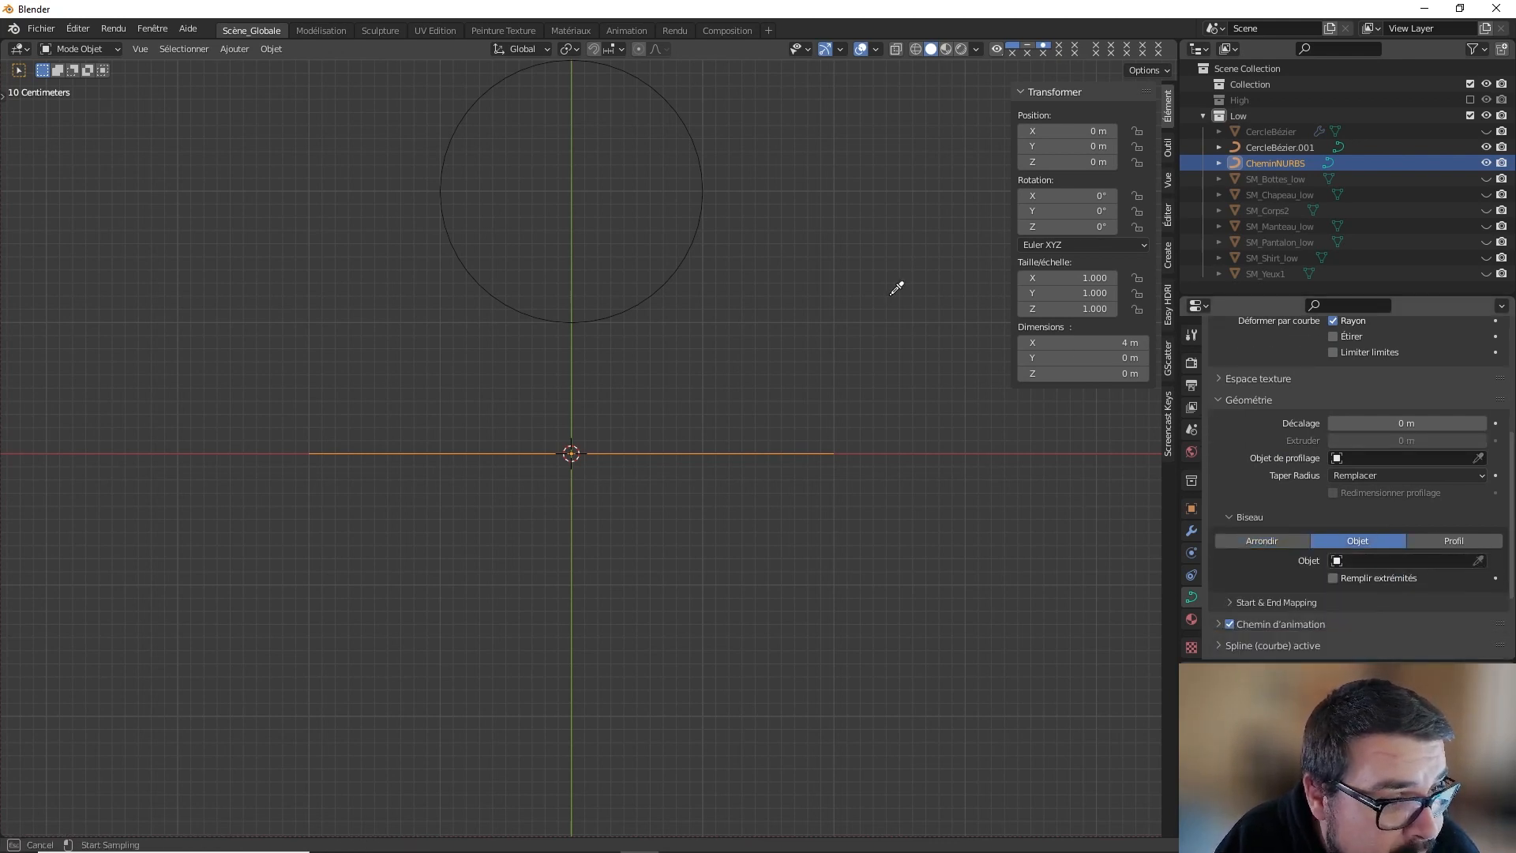
pyautogui.click(701, 210)
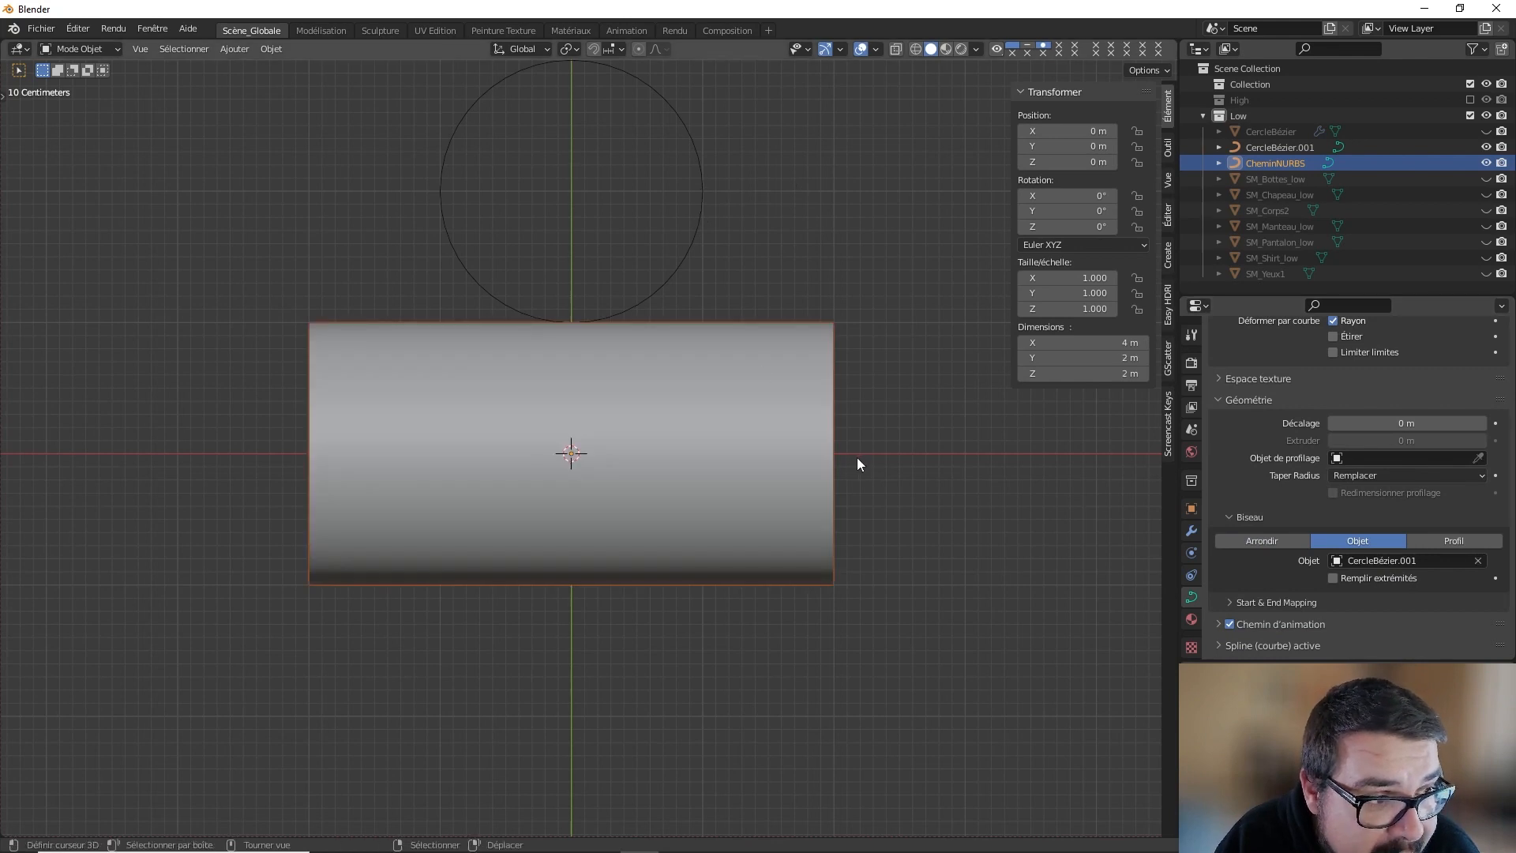
pyautogui.moveTo(857, 457); pyautogui.dragTo(664, 292, button='middle')
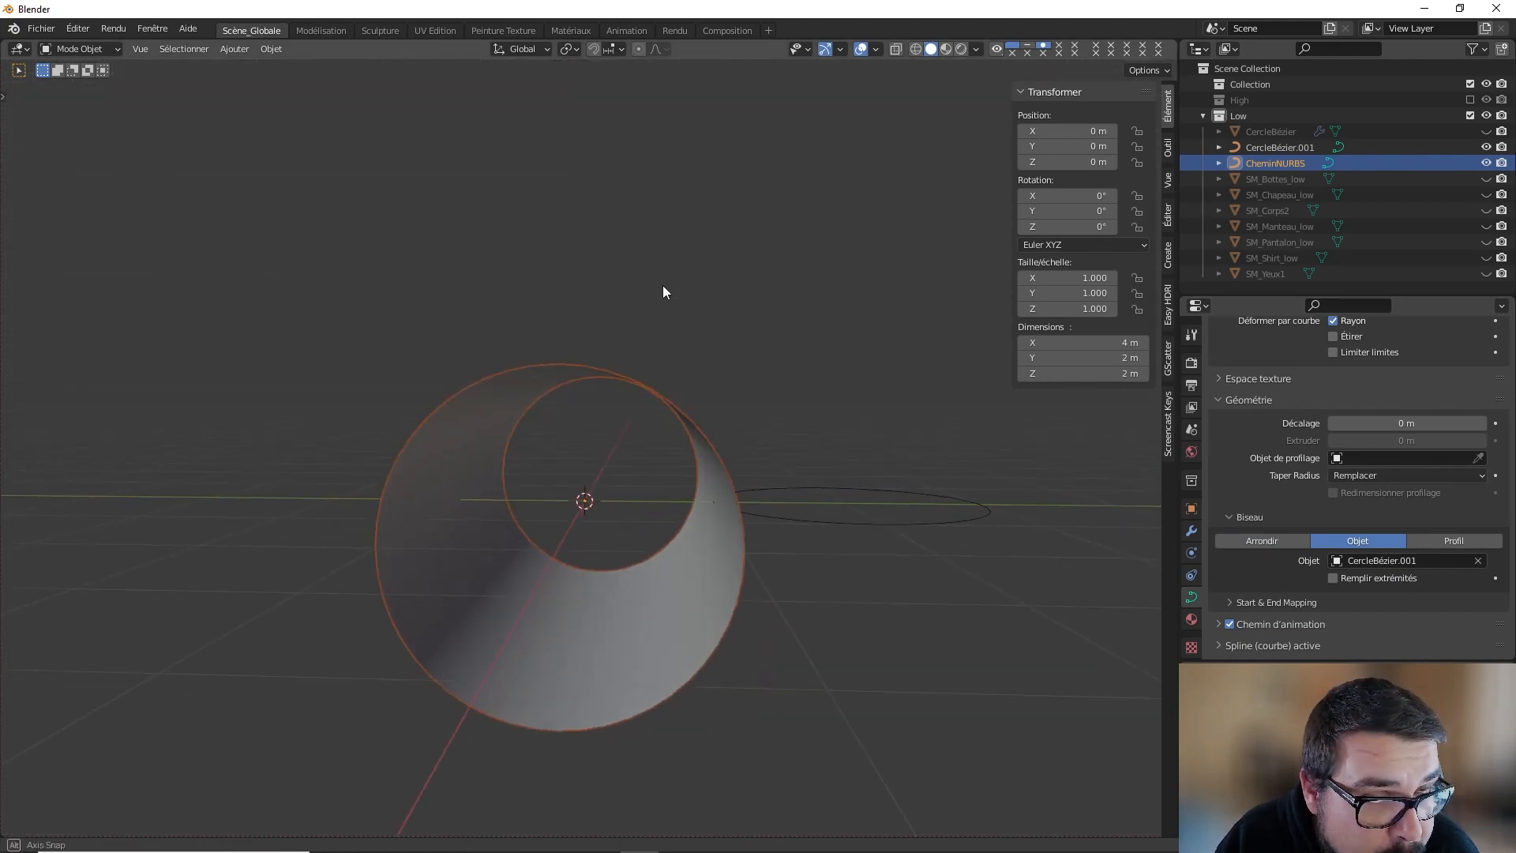
pyautogui.moveTo(664, 287); pyautogui.dragTo(695, 324, button='middle')
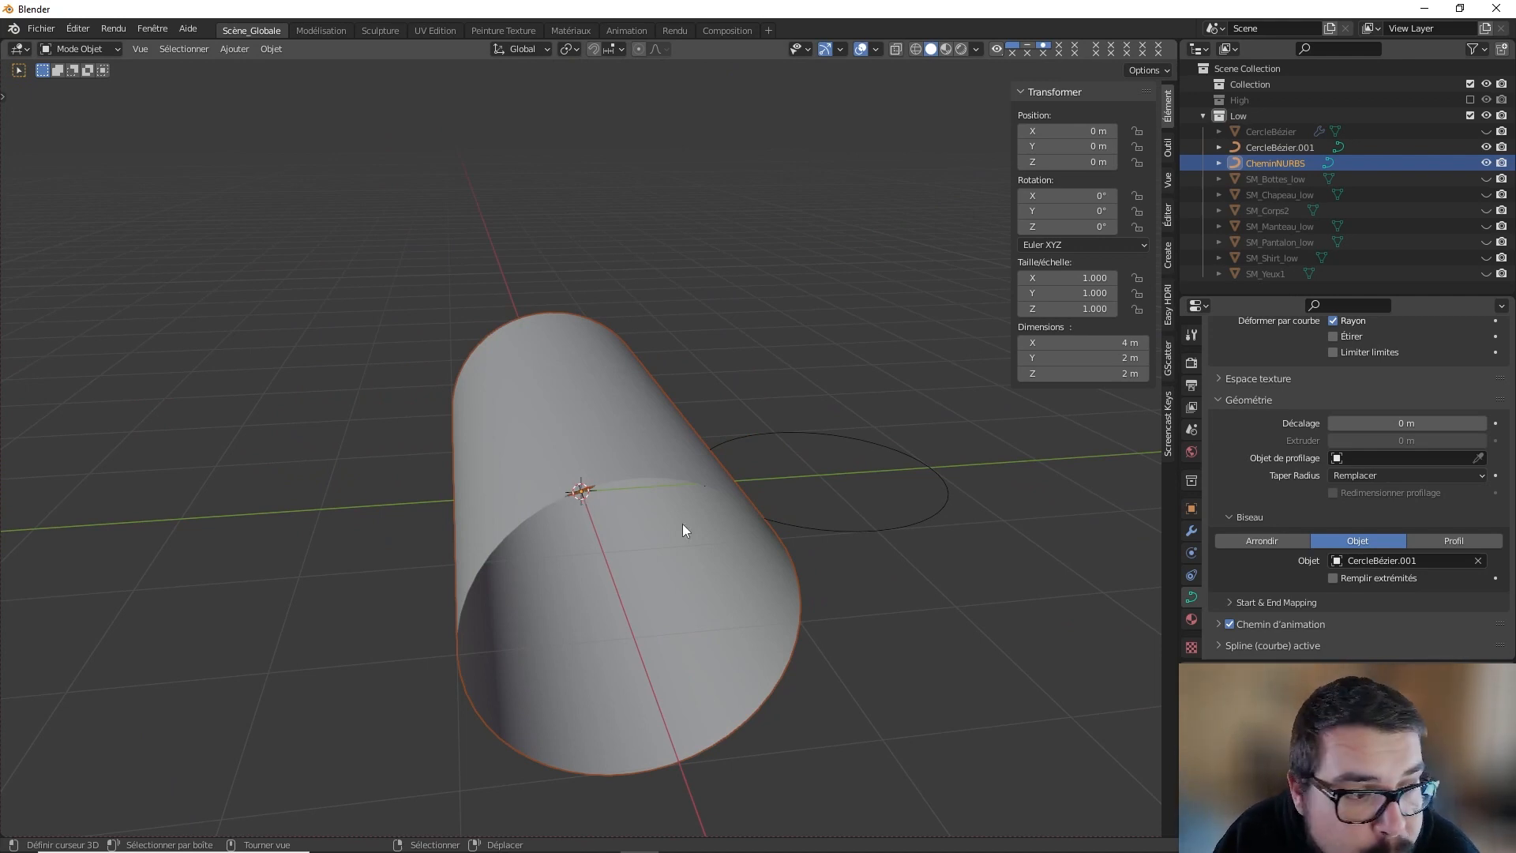
# Step: Move the Bézier circle about 1 m further along the Y axis, away from the swept tube
pyautogui.click(921, 471)
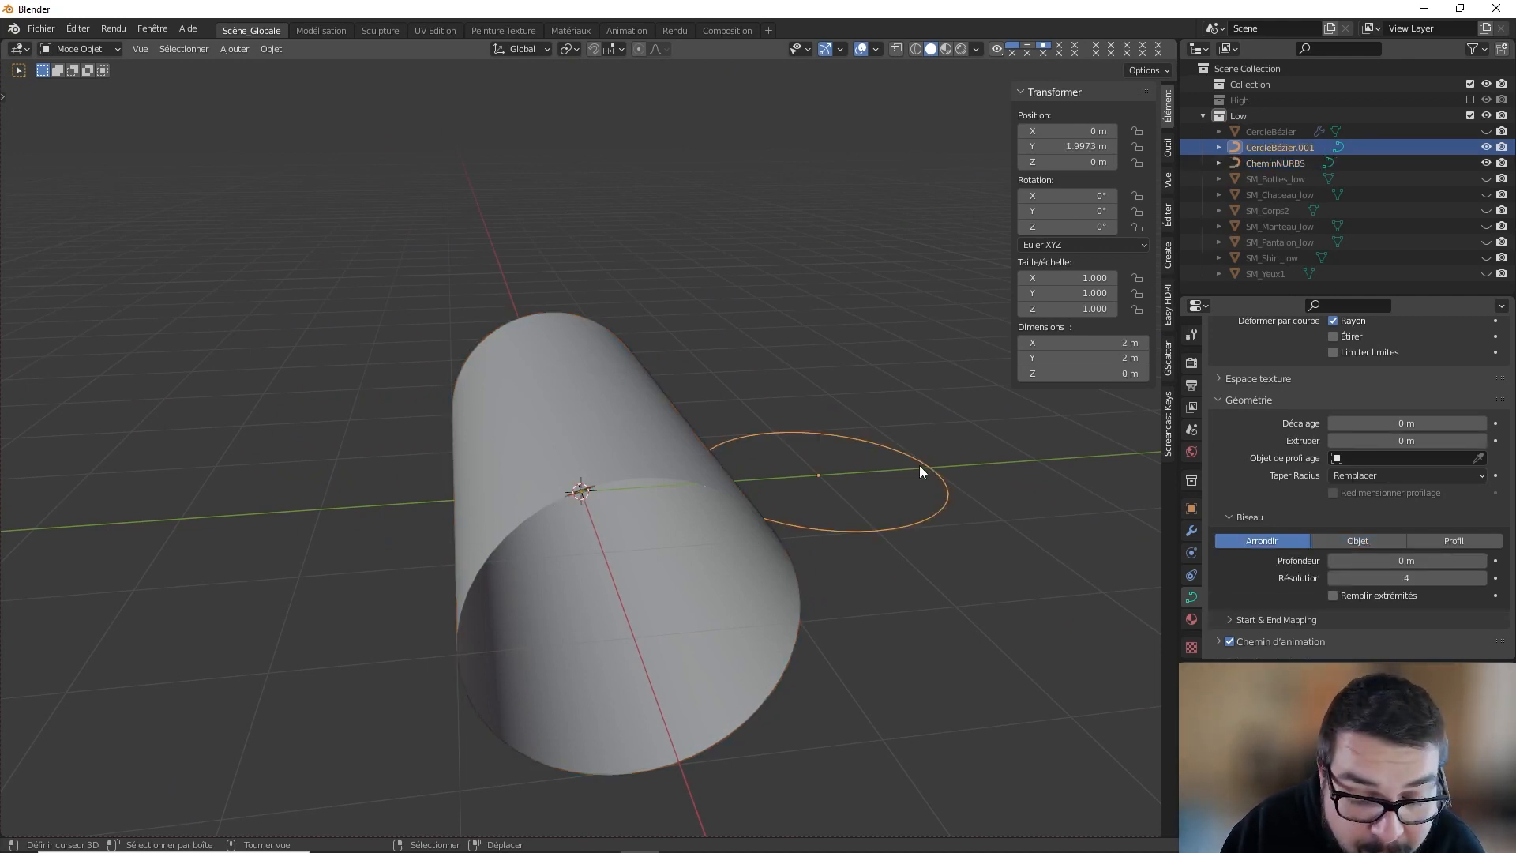
pyautogui.press('g')
pyautogui.press('y')
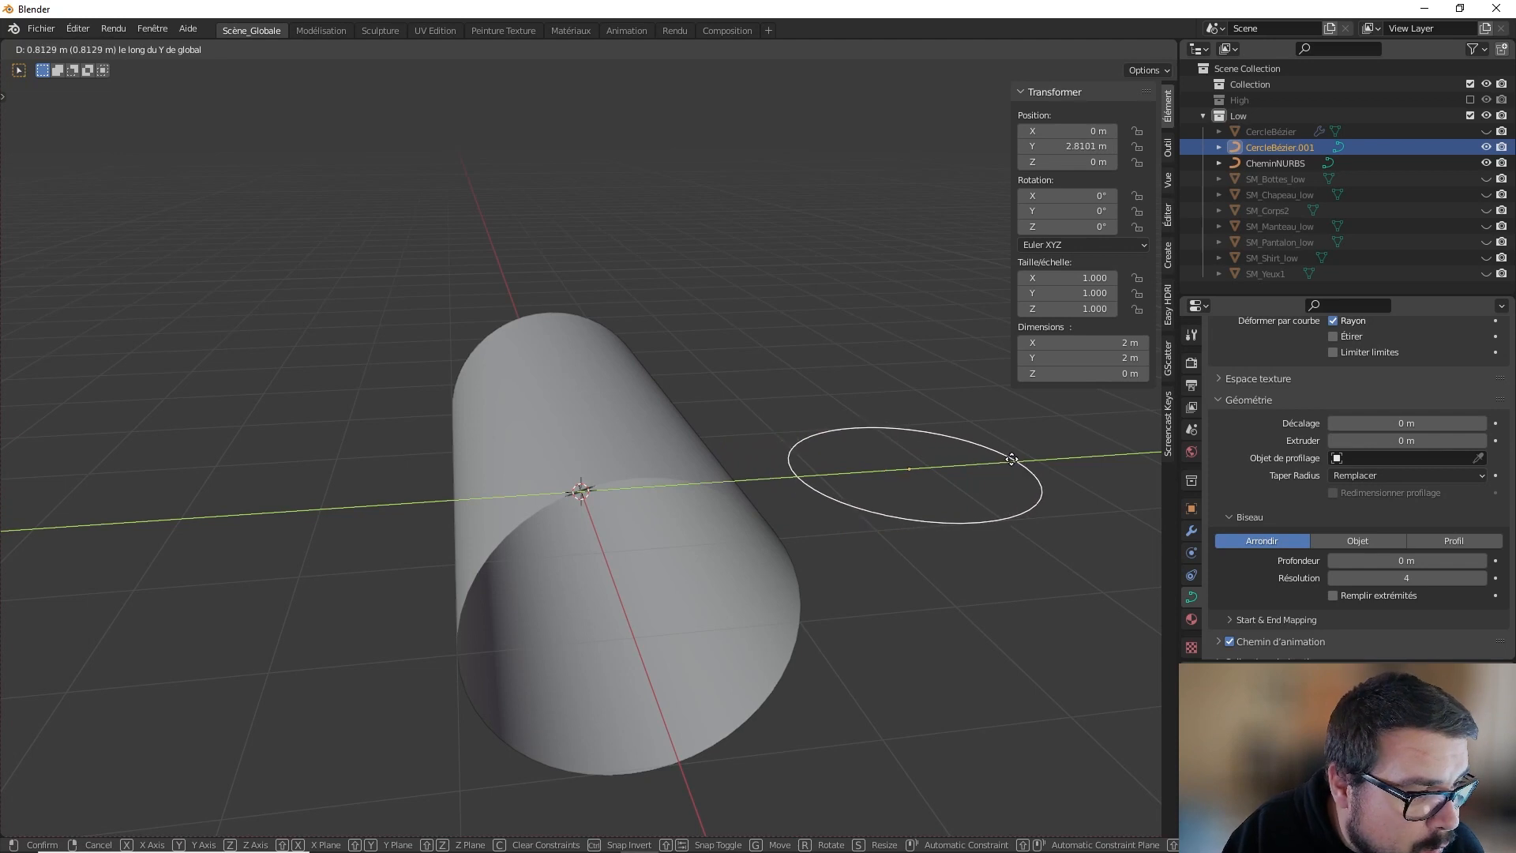
pyautogui.click(1040, 454)
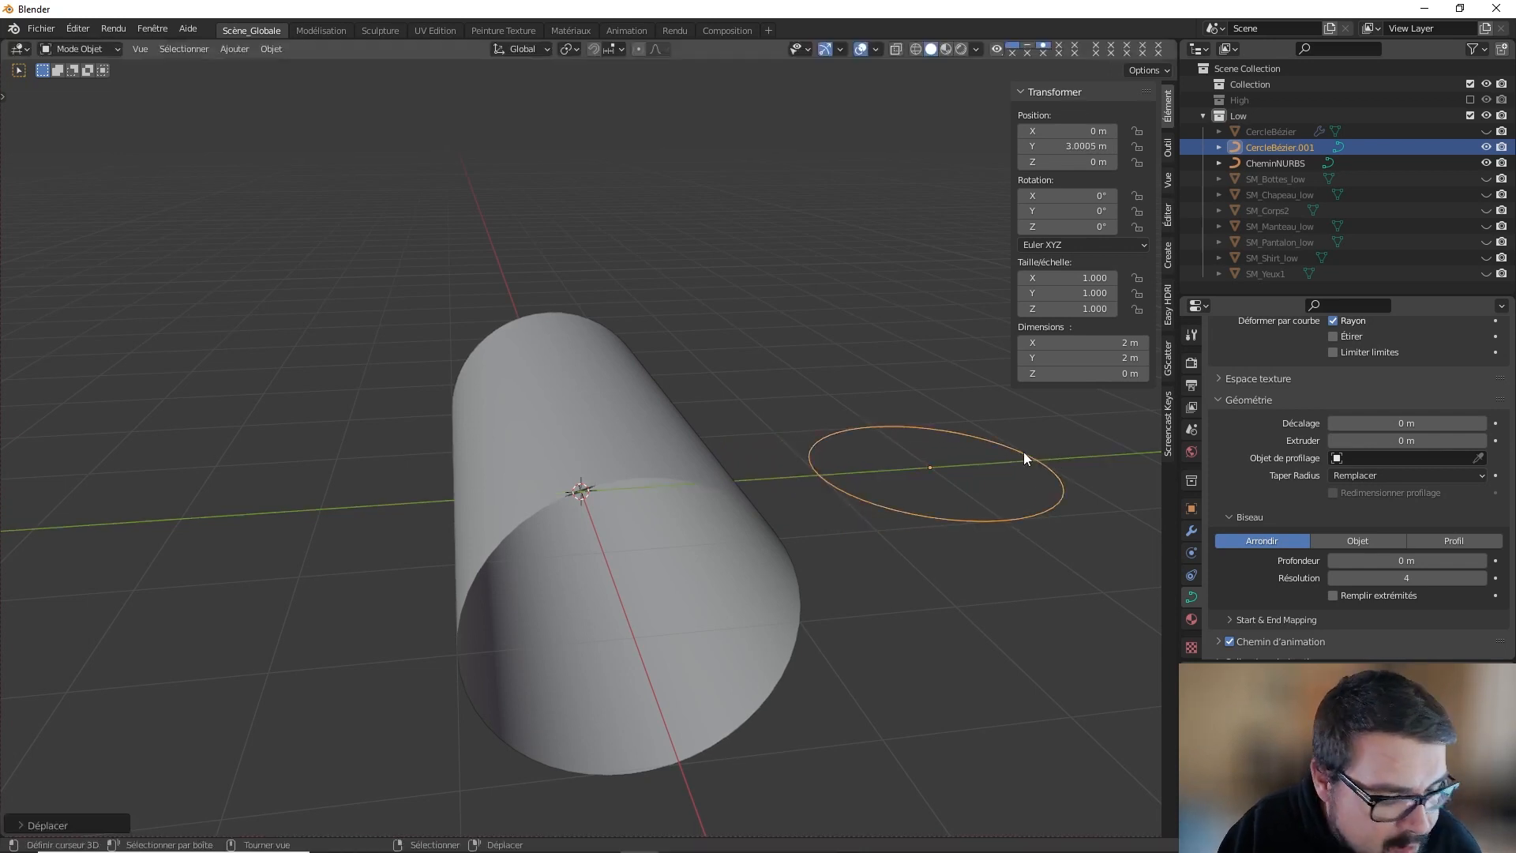
# Step: In top view, edit the Bézier circle and move its control point nearest the tube 0.5 m along Y
pyautogui.press('KP_7')
pyautogui.keyDown('shift'); pyautogui.moveTo(167, 348); pyautogui.dragTo(270, 554, button='middle'); pyautogui.keyUp('shift')
pyautogui.press('Tab')
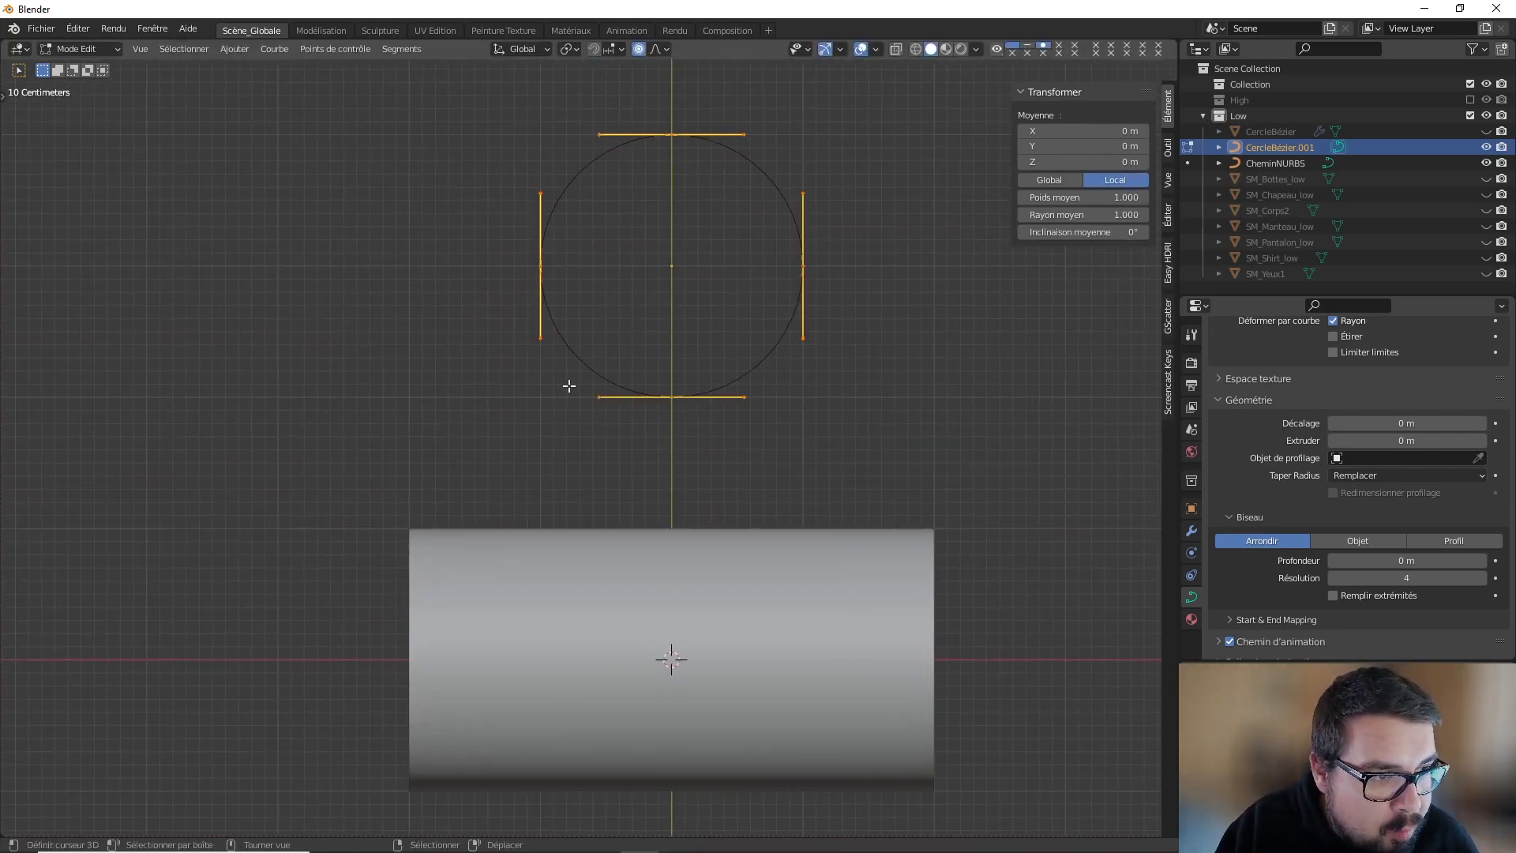
pyautogui.keyDown('shift'); pyautogui.moveTo(654, 397); pyautogui.dragTo(642, 448, button='middle'); pyautogui.keyUp('shift')
pyautogui.click(660, 446)
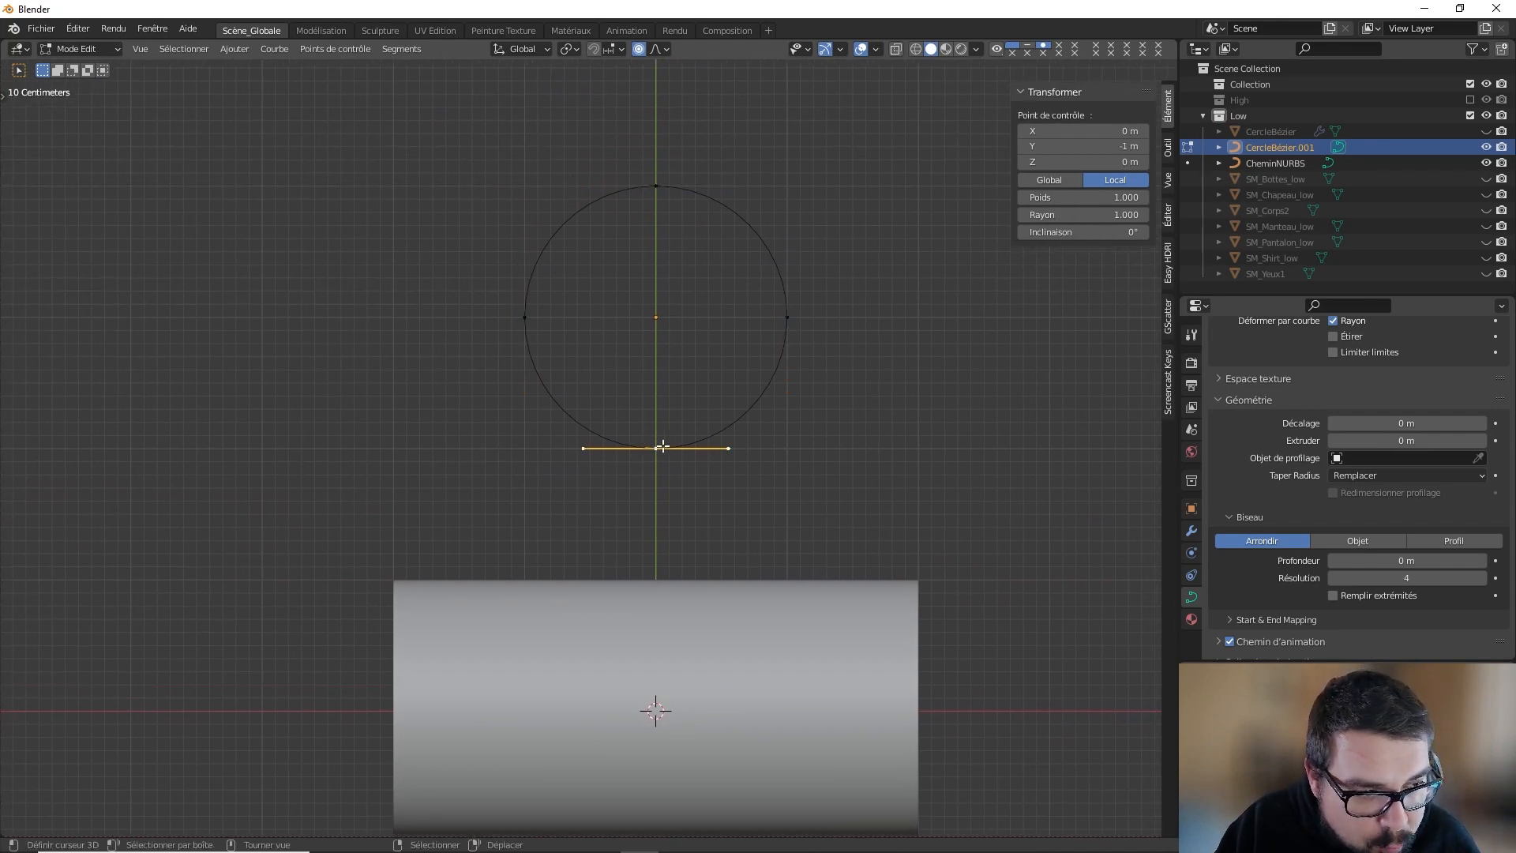
pyautogui.press('g')
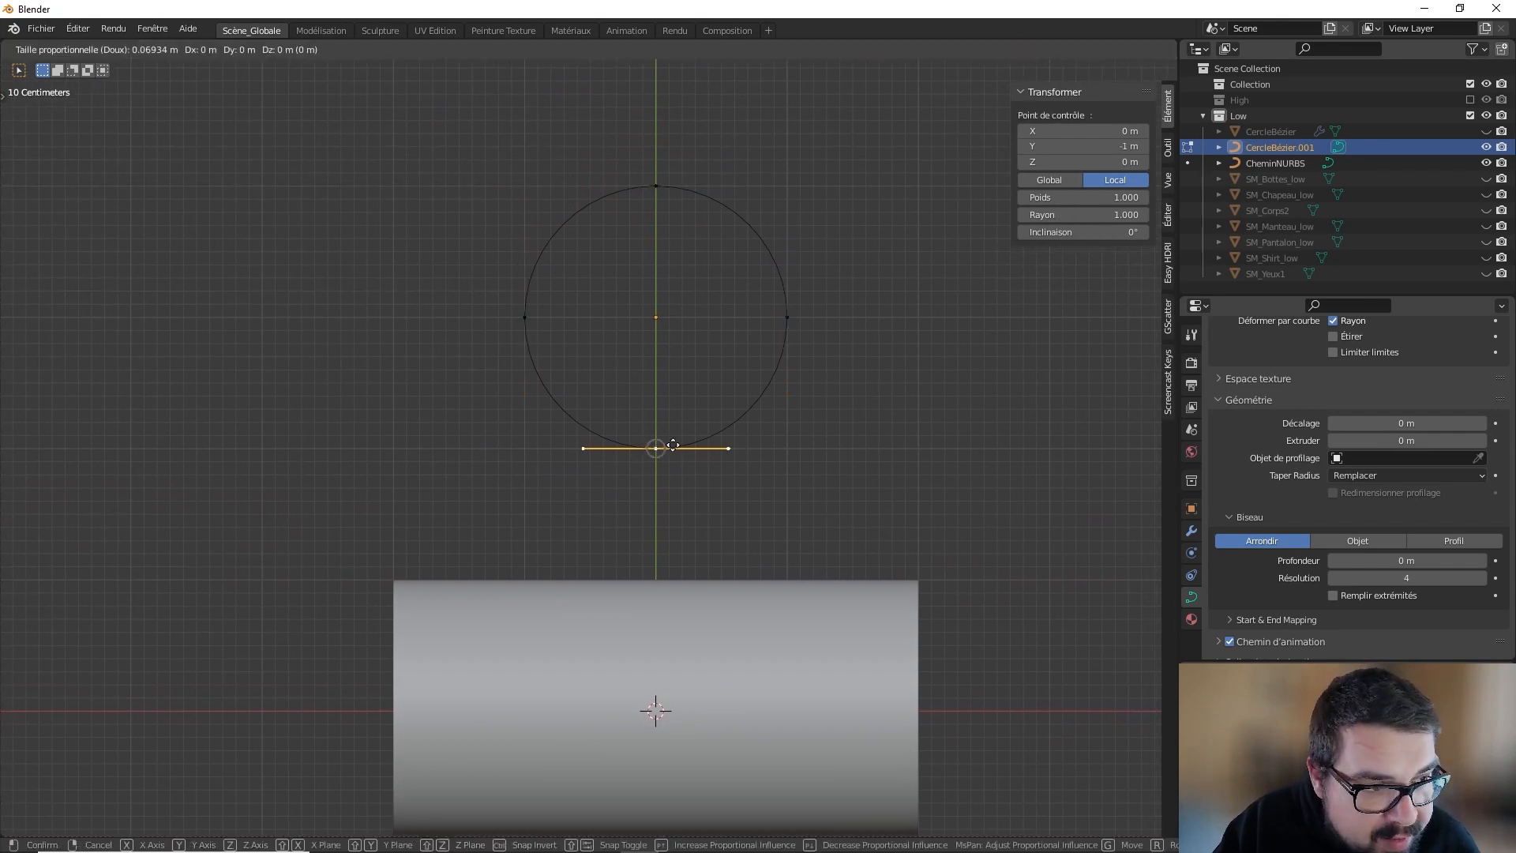
pyautogui.press('y')
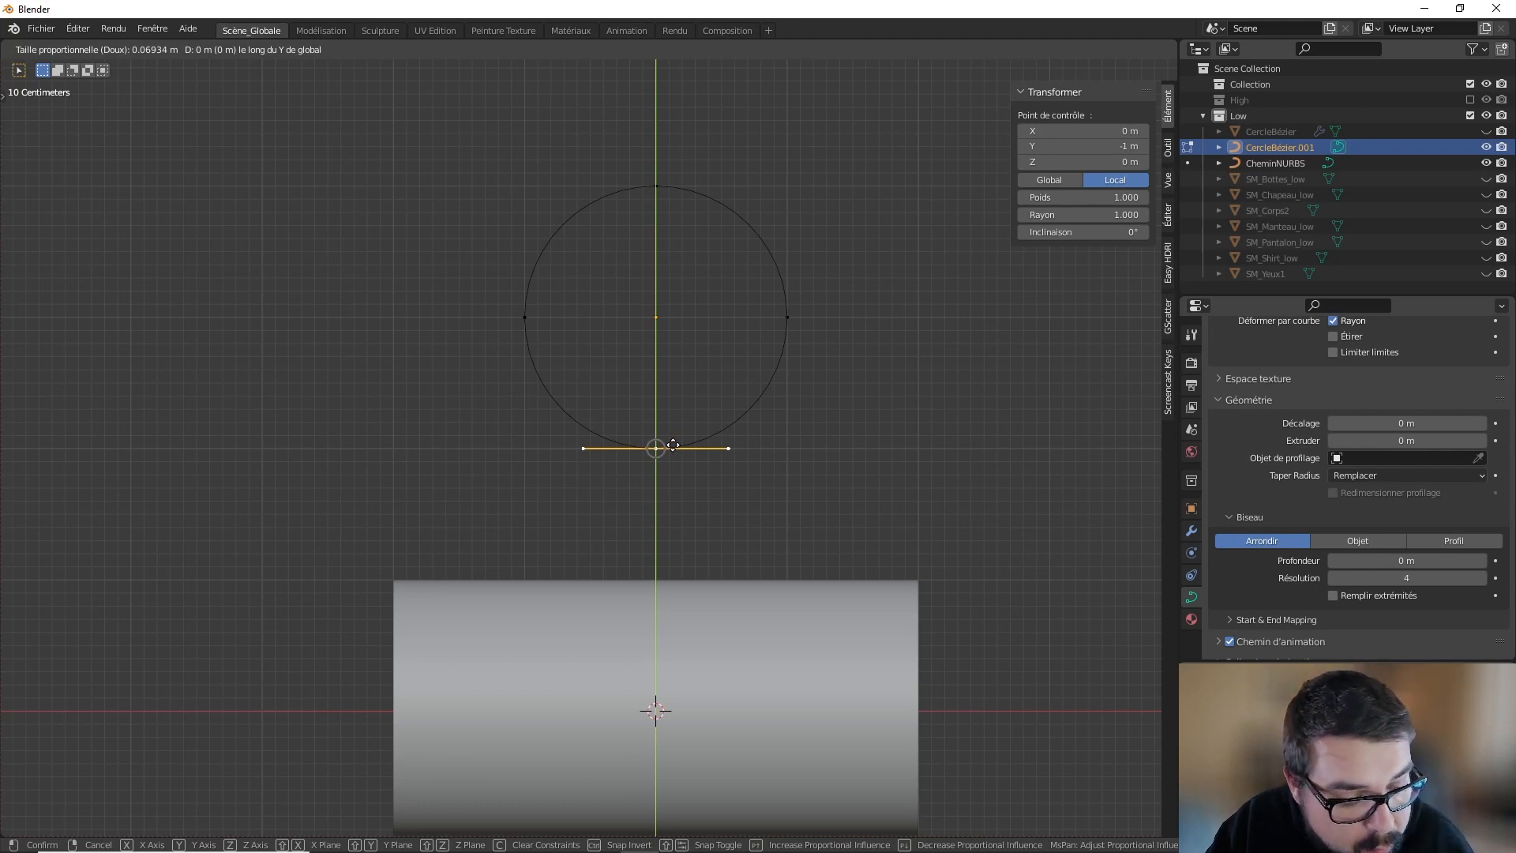
pyautogui.write('0.5')
pyautogui.press('Return')
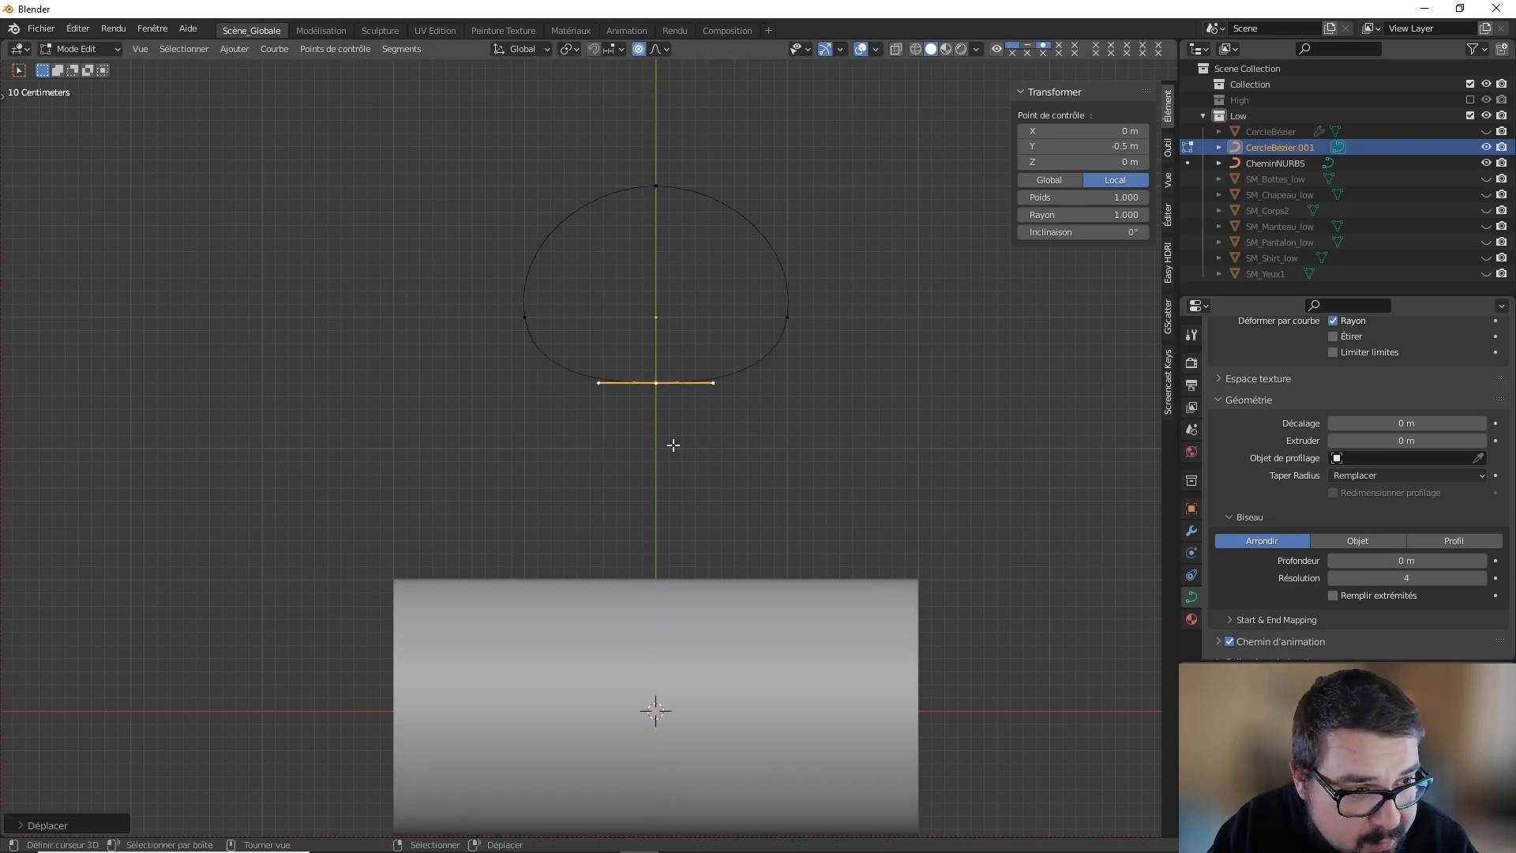
# Step: Move the circle's control point farthest from the tube by -0.75 m along Y
pyautogui.keyDown('shift'); pyautogui.moveTo(668, 348); pyautogui.dragTo(687, 403, button='middle'); pyautogui.keyUp('shift')
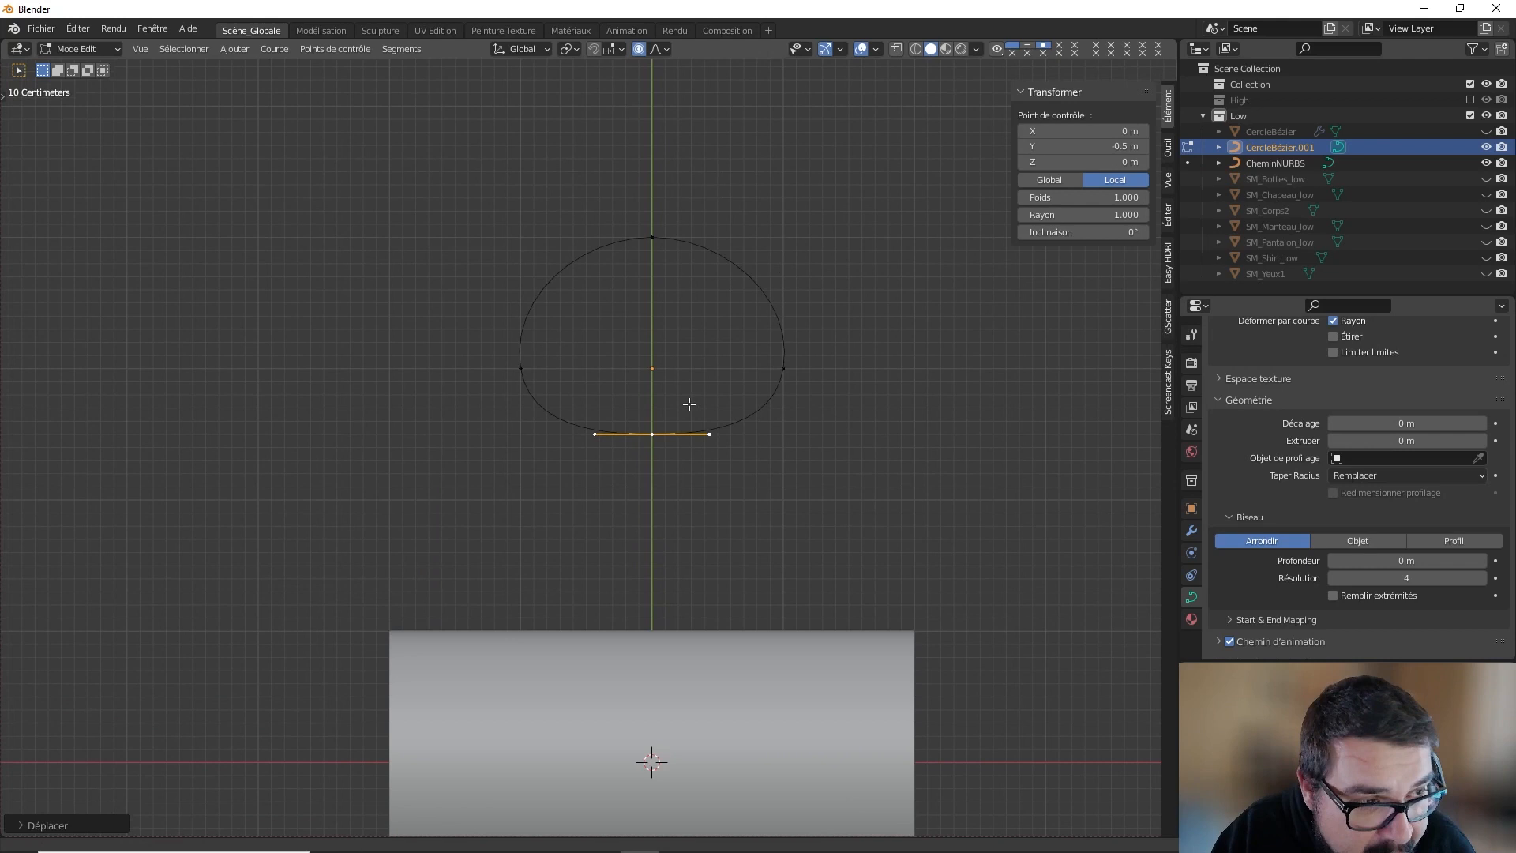
pyautogui.click(649, 240)
pyautogui.press('g')
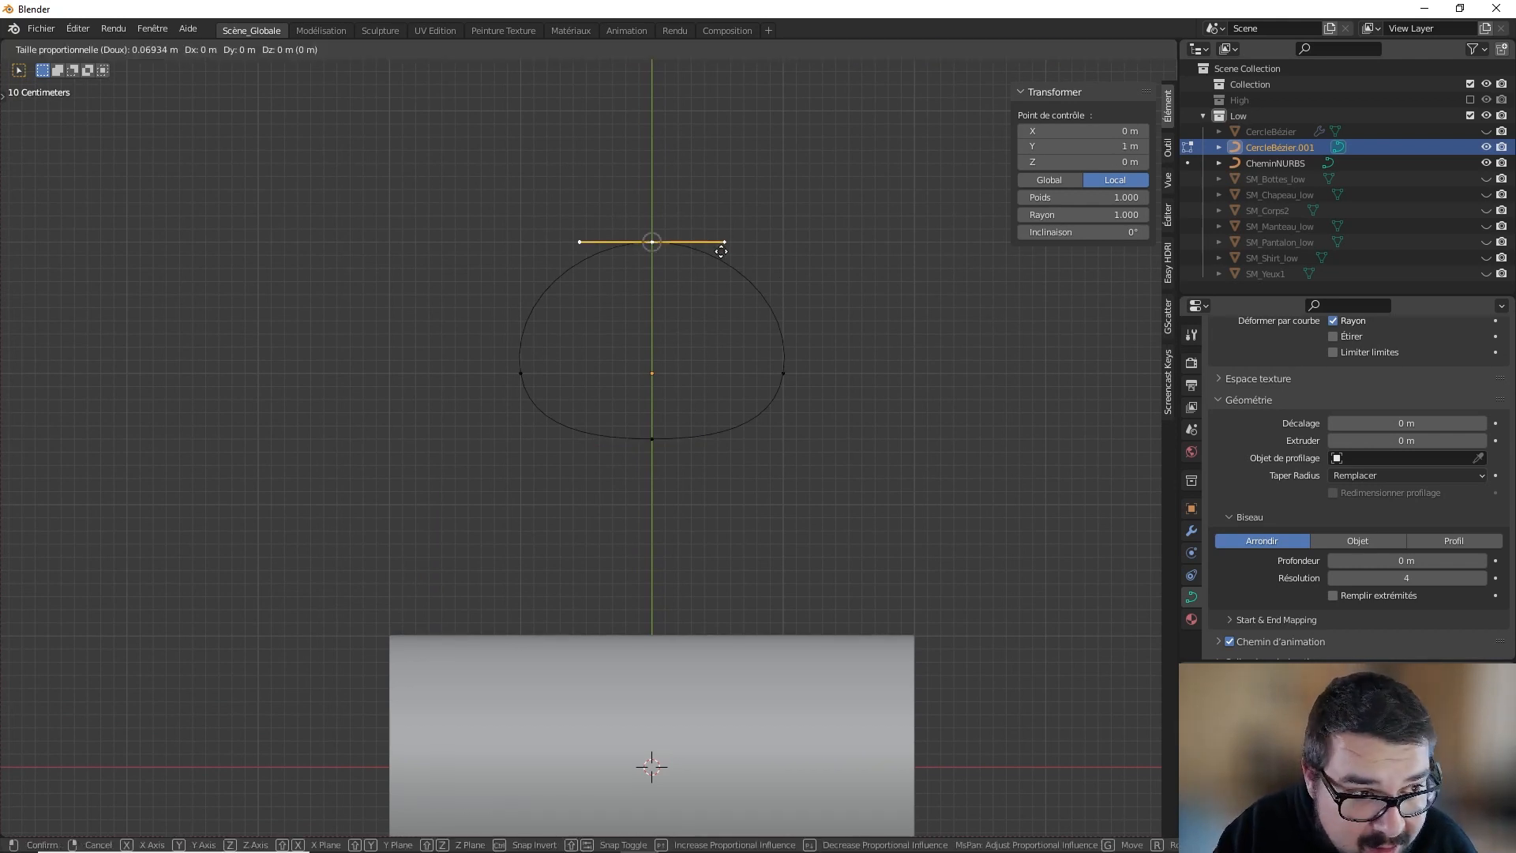
pyautogui.write('y0.75')
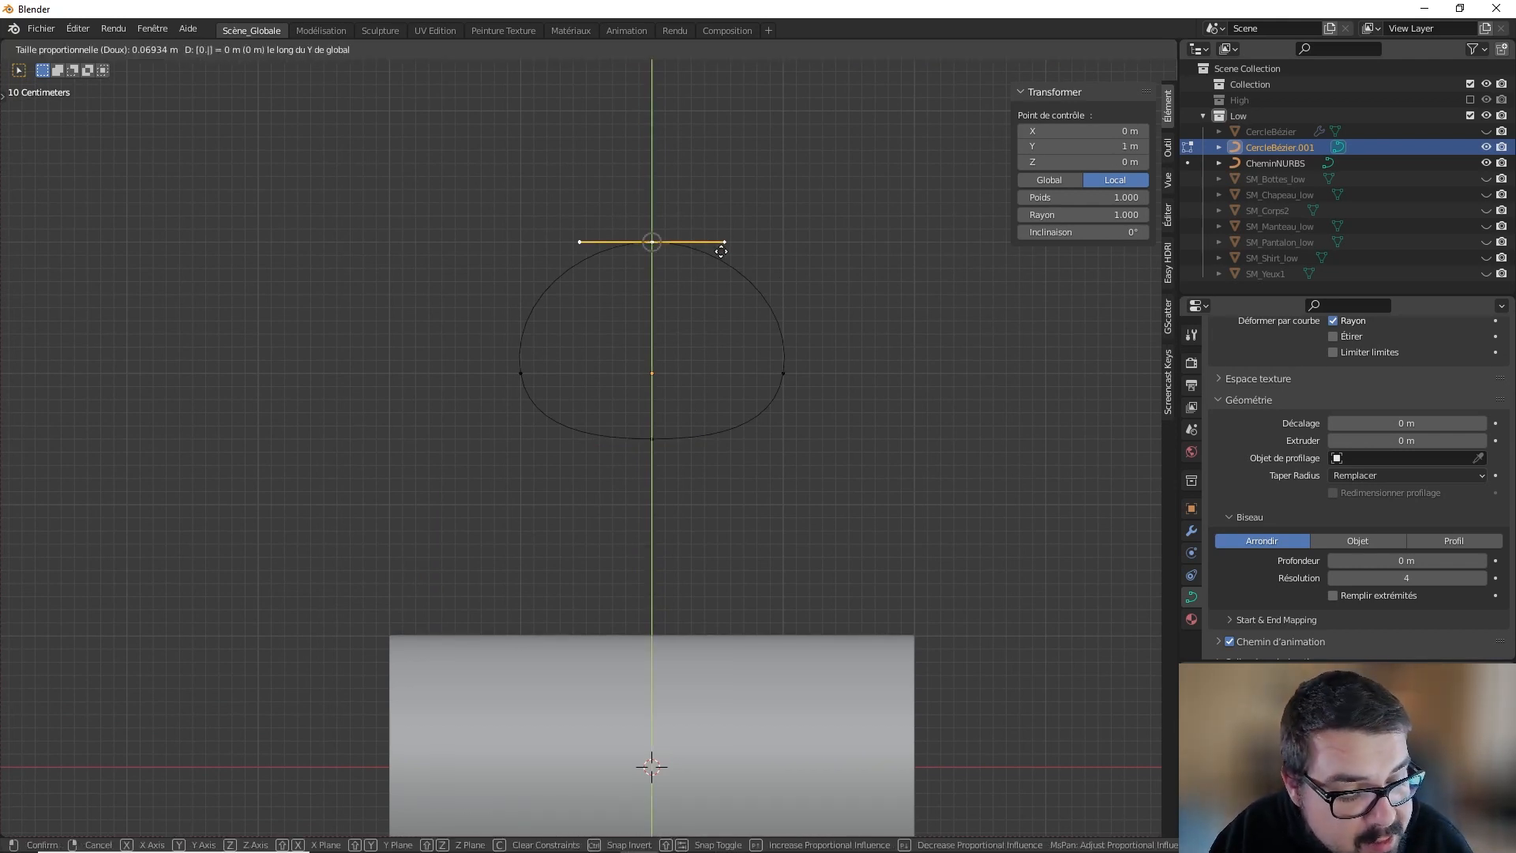
pyautogui.press('-')
pyautogui.press('Return')
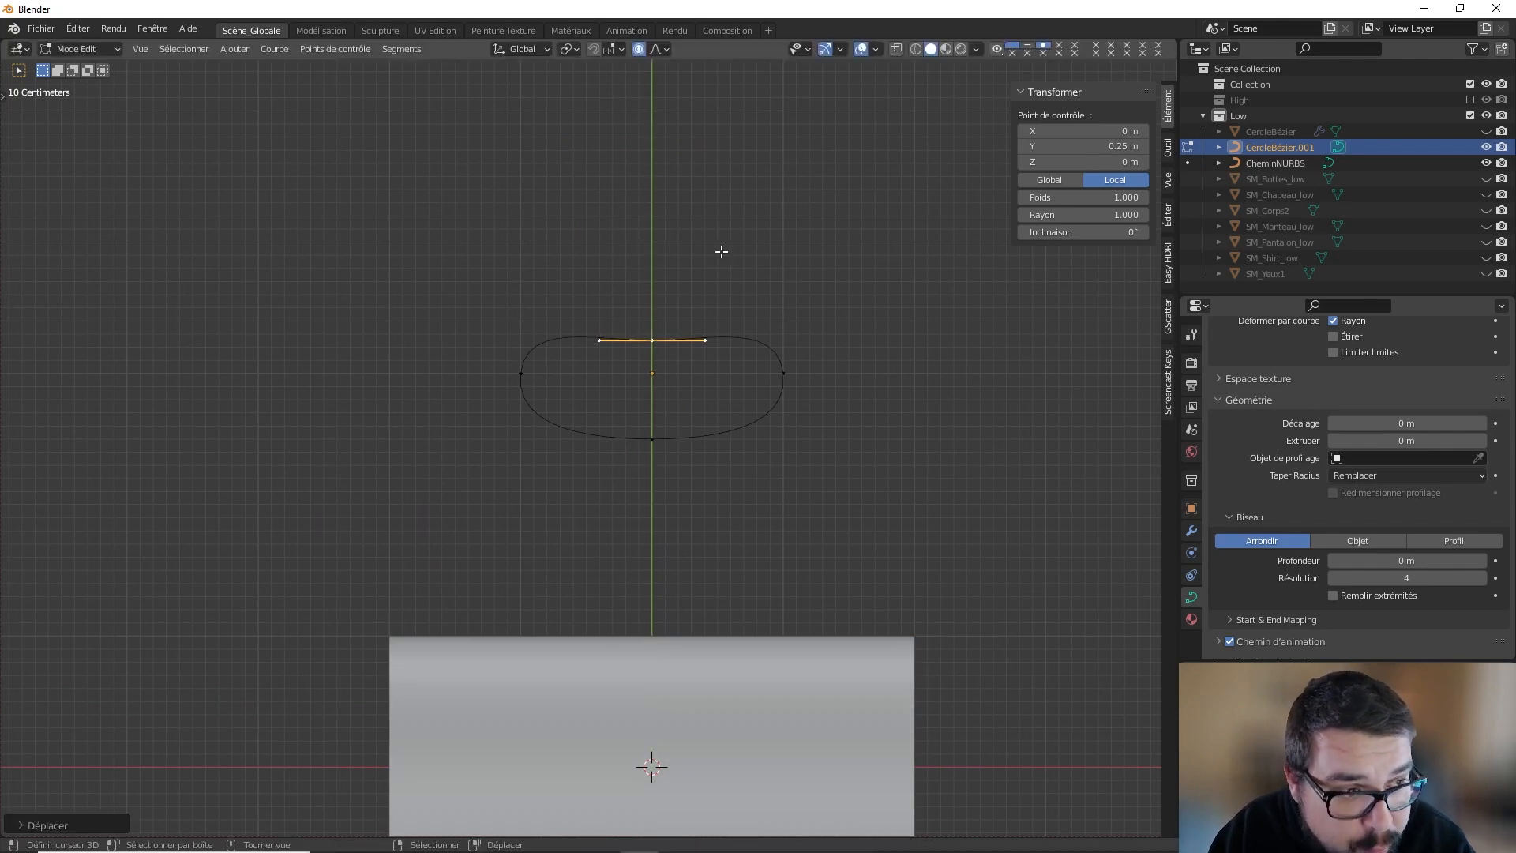
# Step: Move the profile's two side control points together 0.5 m along Y, then return to Object Mode
pyautogui.click(783, 373)
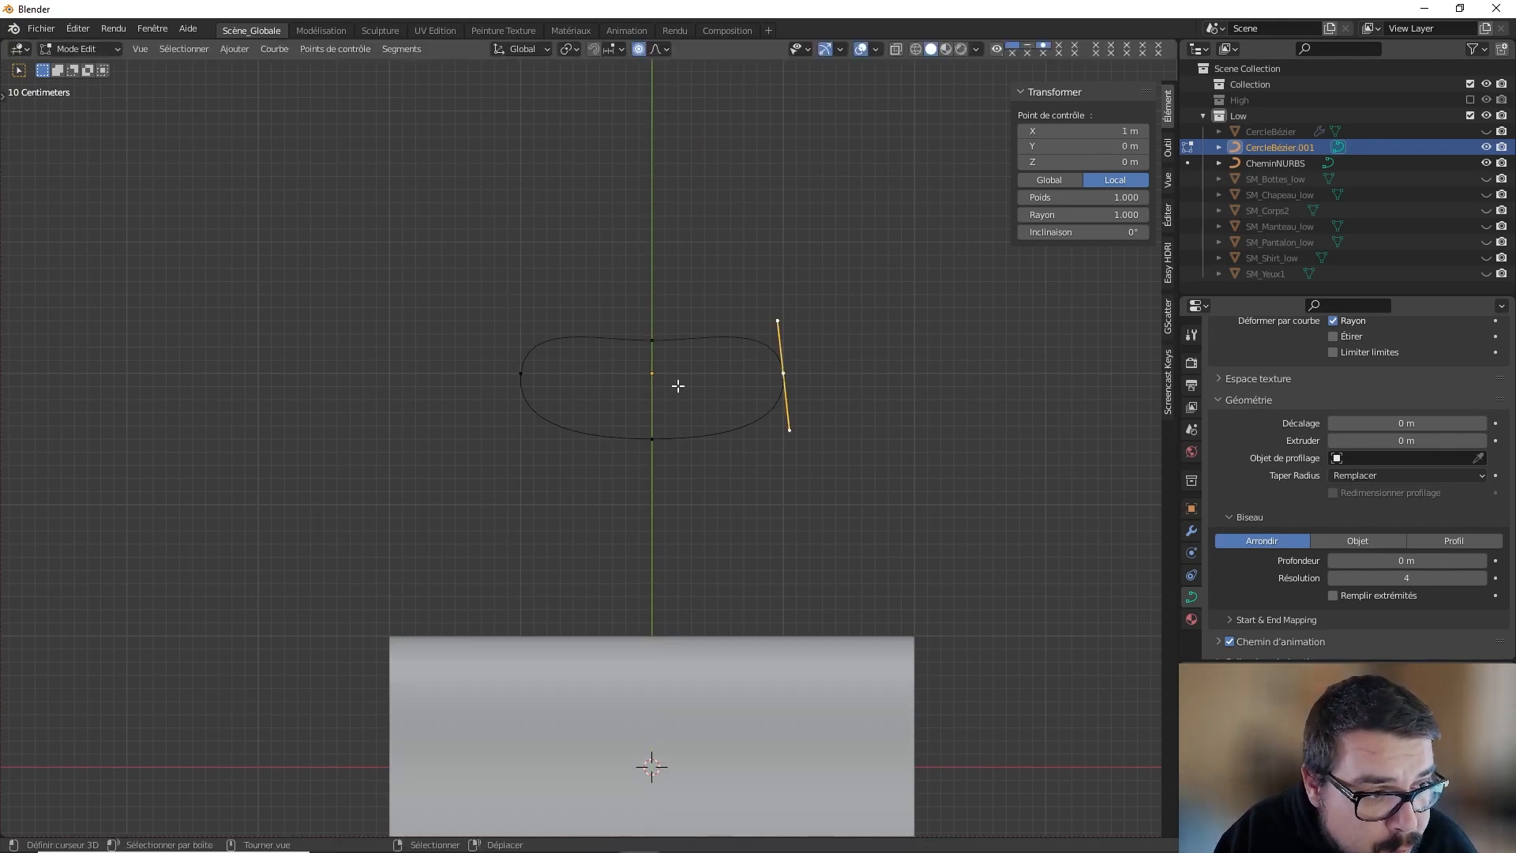
pyautogui.keyDown('shift'); pyautogui.click(521, 372); pyautogui.keyUp('shift')
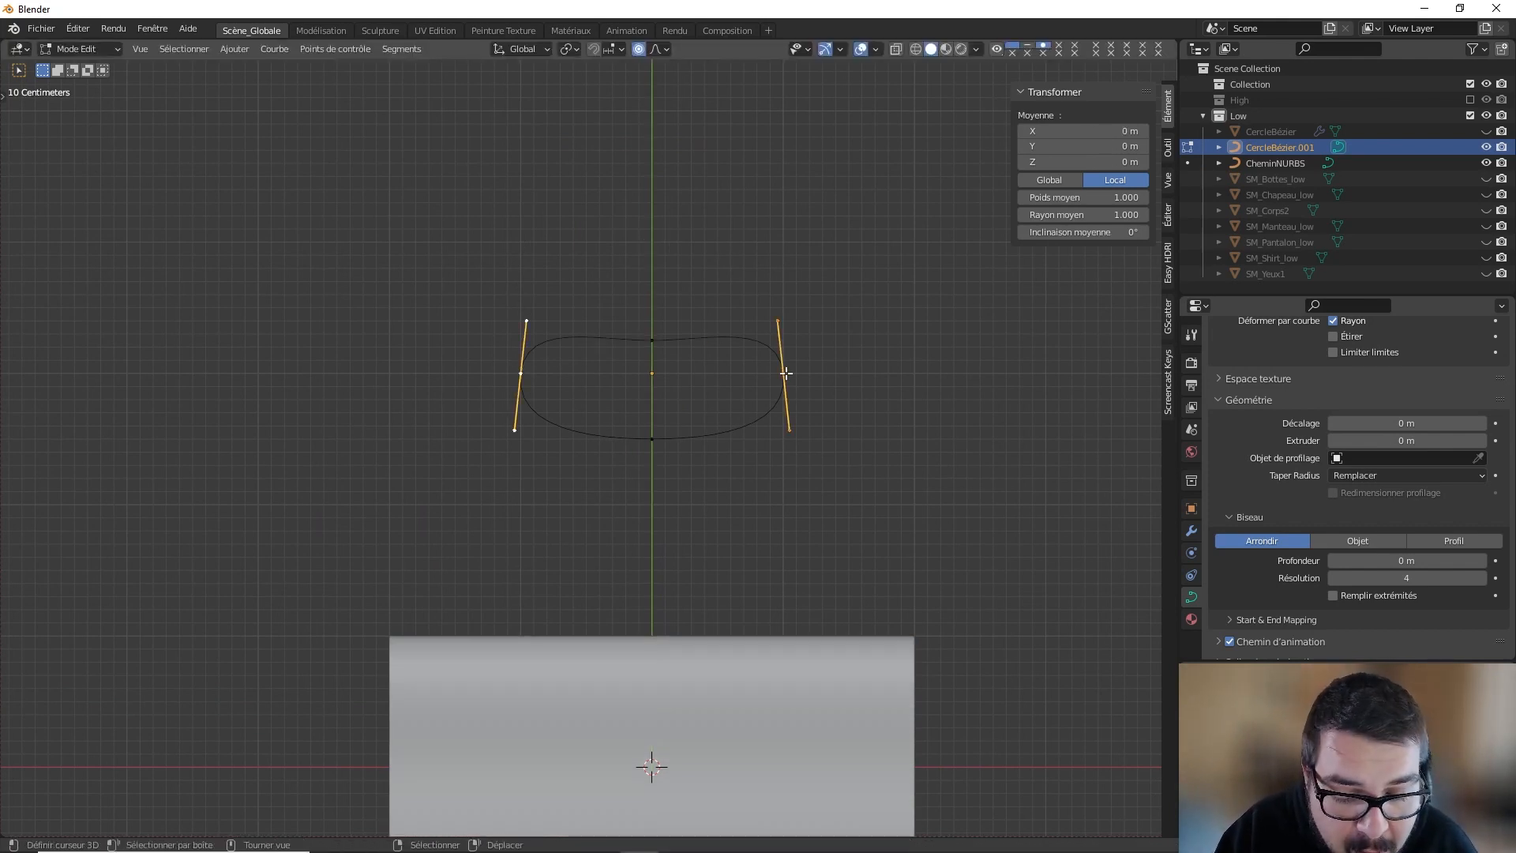
pyautogui.write('gy0.5')
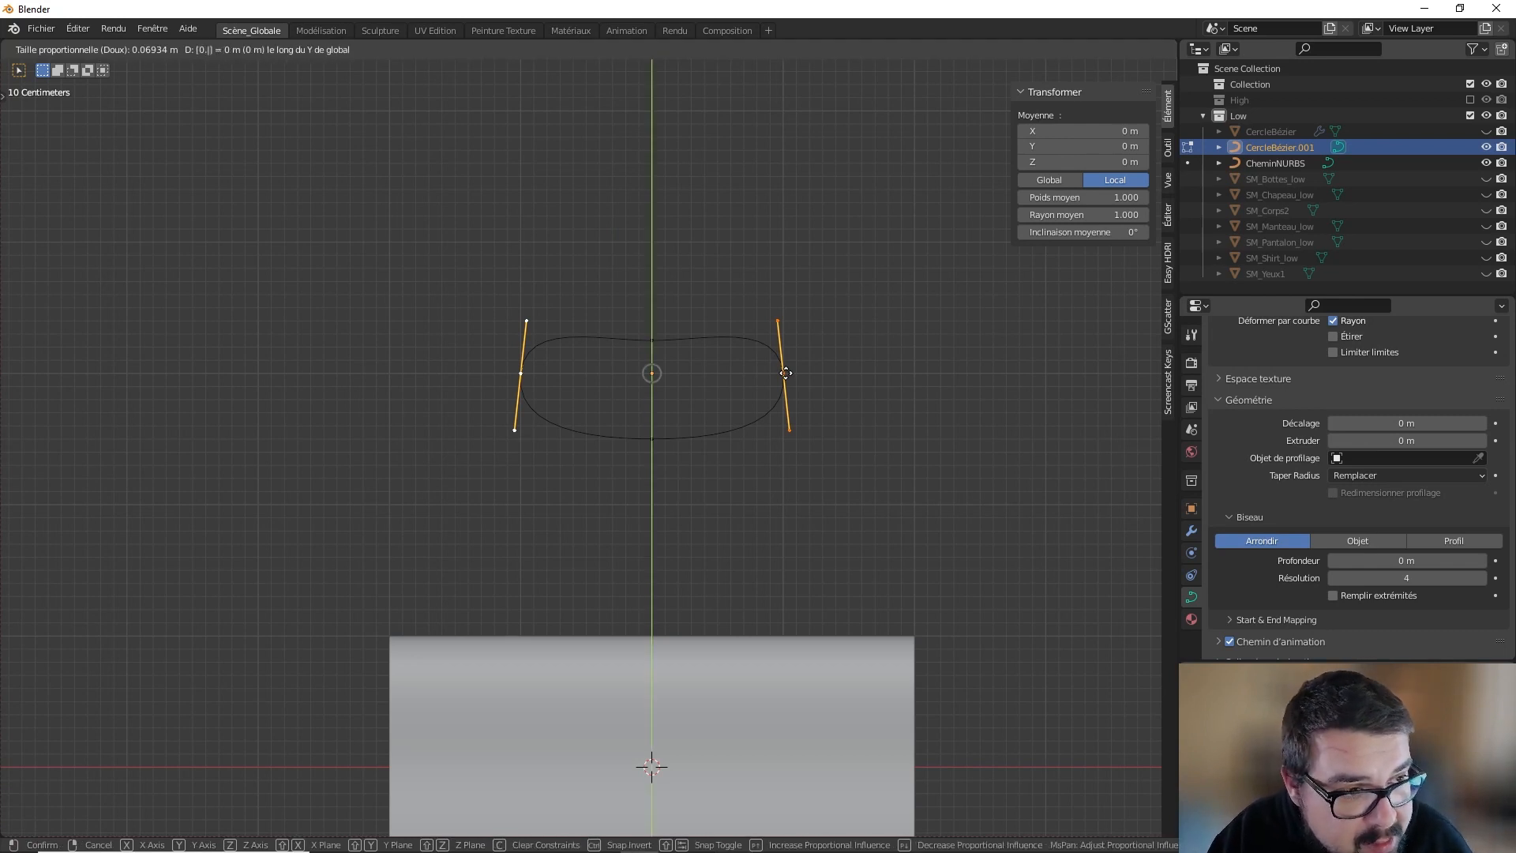
pyautogui.press('Return')
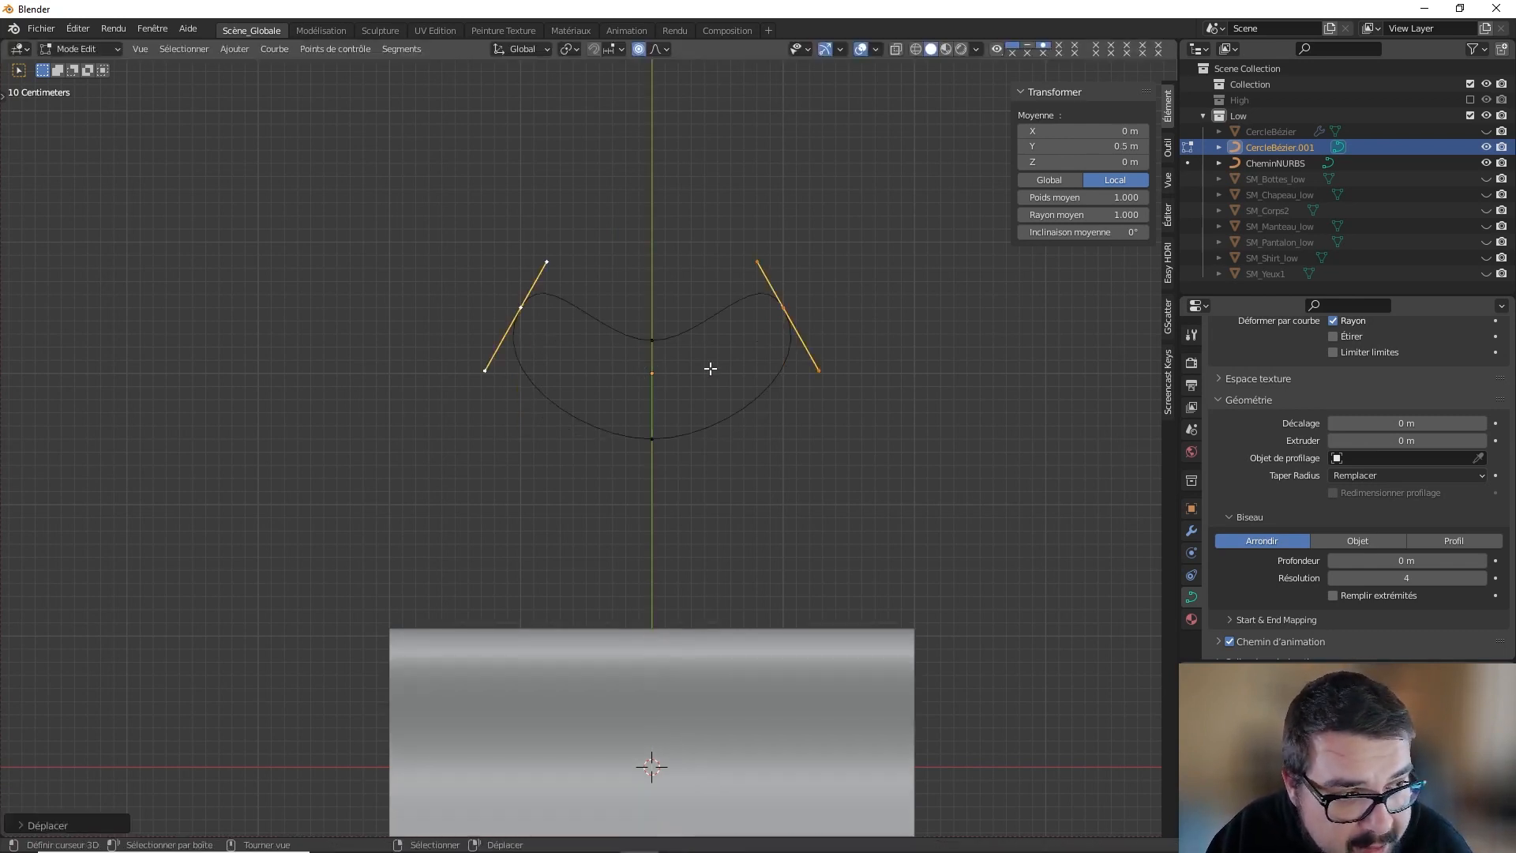
pyautogui.press('Tab')
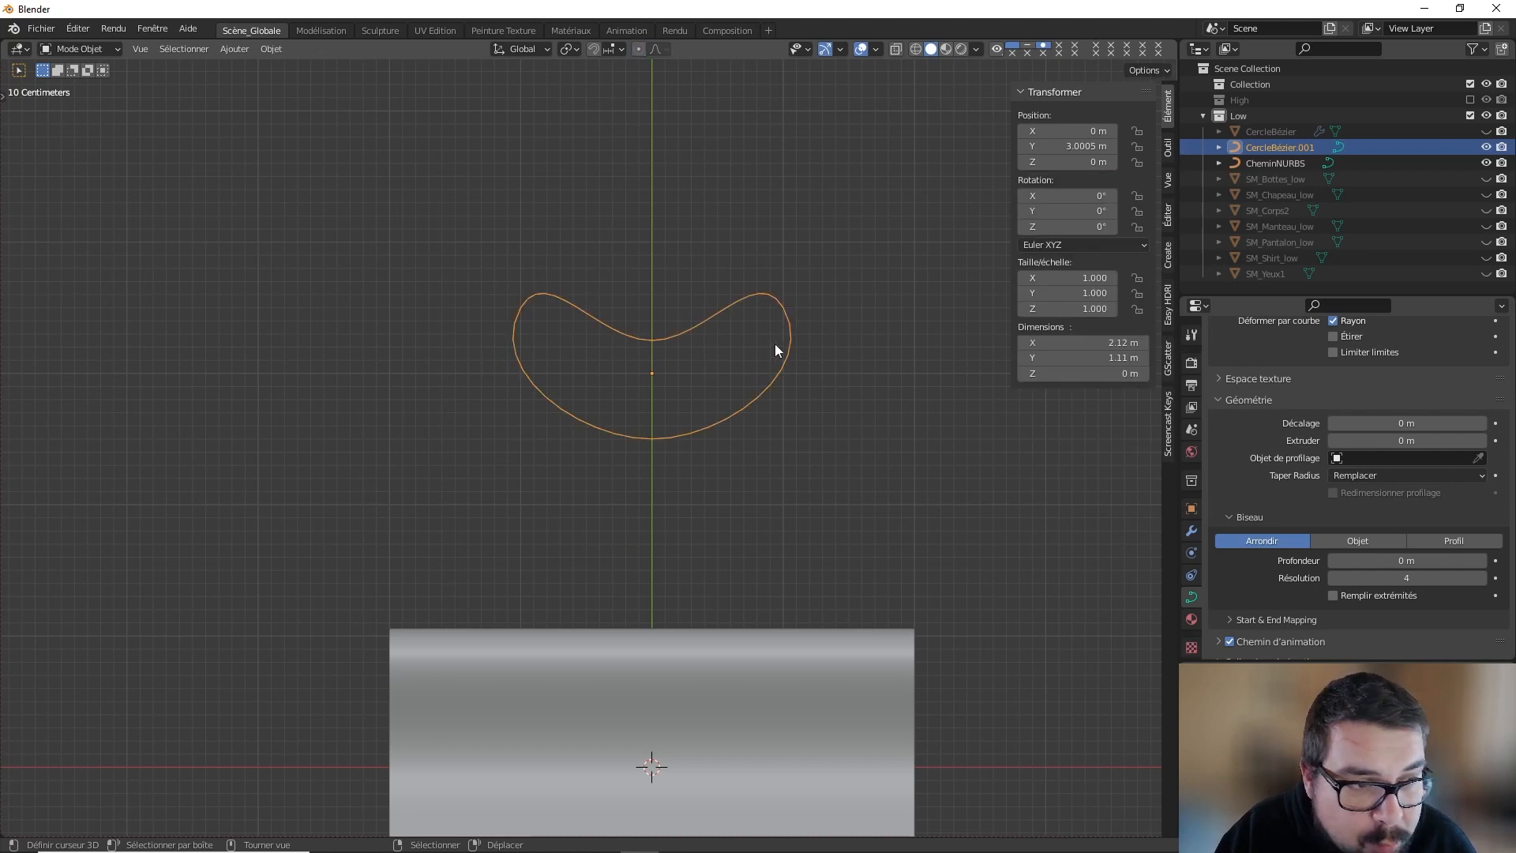
pyautogui.moveTo(789, 384); pyautogui.dragTo(738, 428, button='middle')
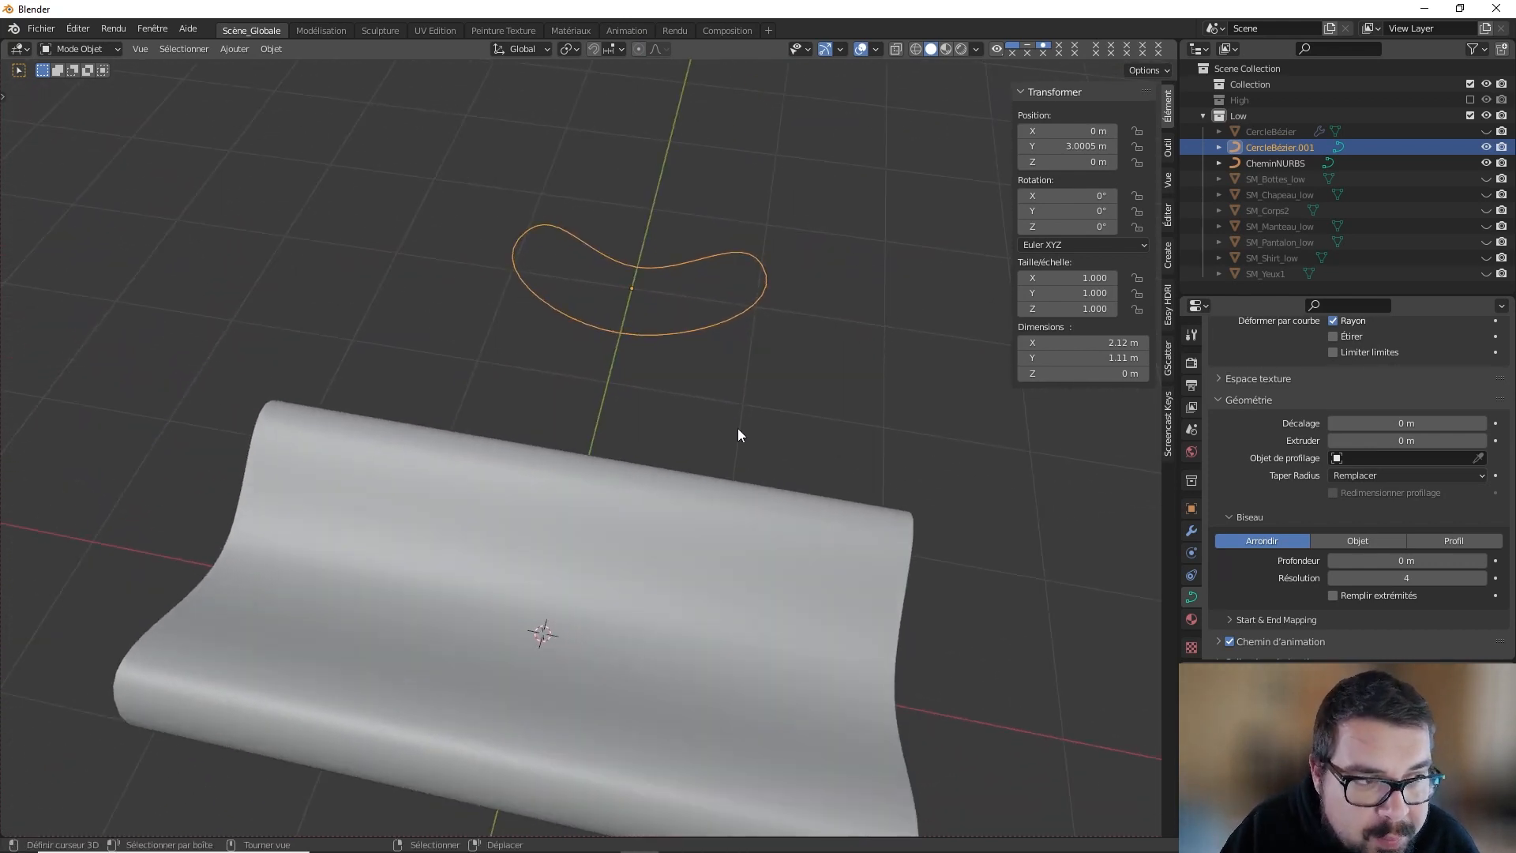
pyautogui.press('s')
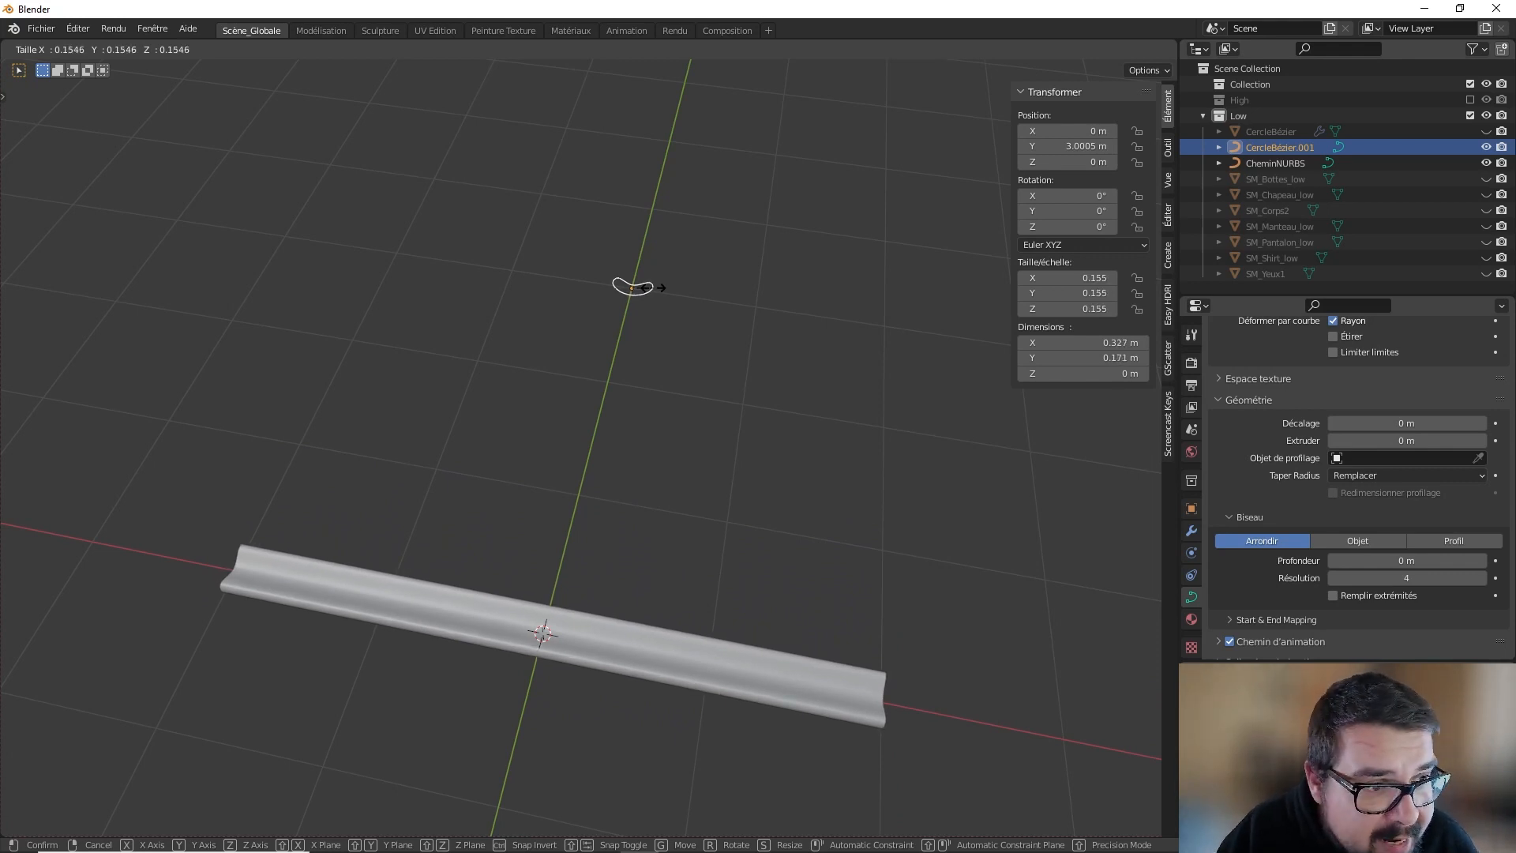
pyautogui.press('y')
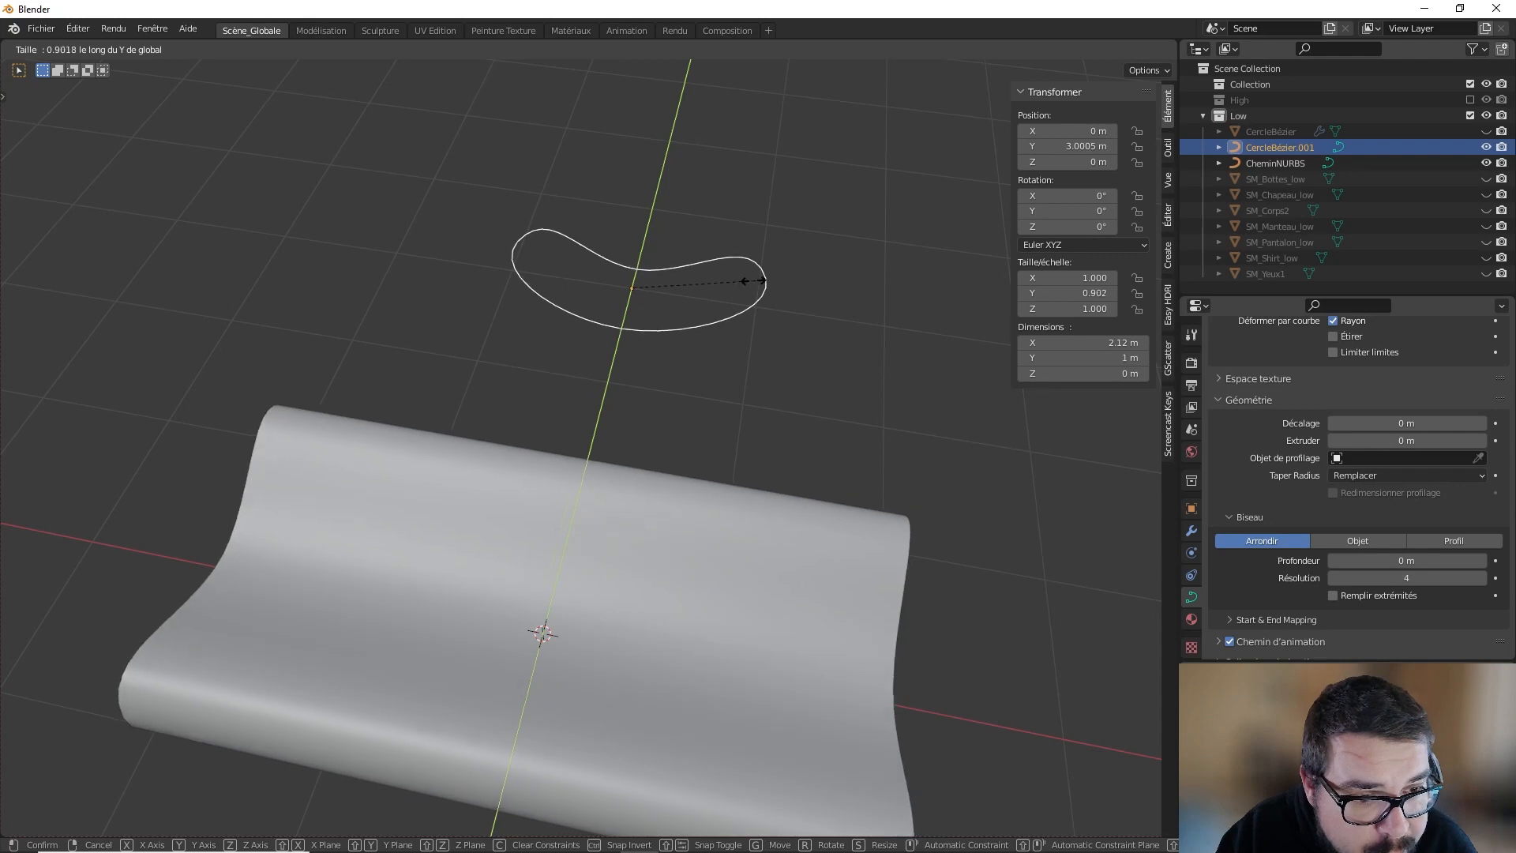
pyautogui.press('x')
pyautogui.press('y')
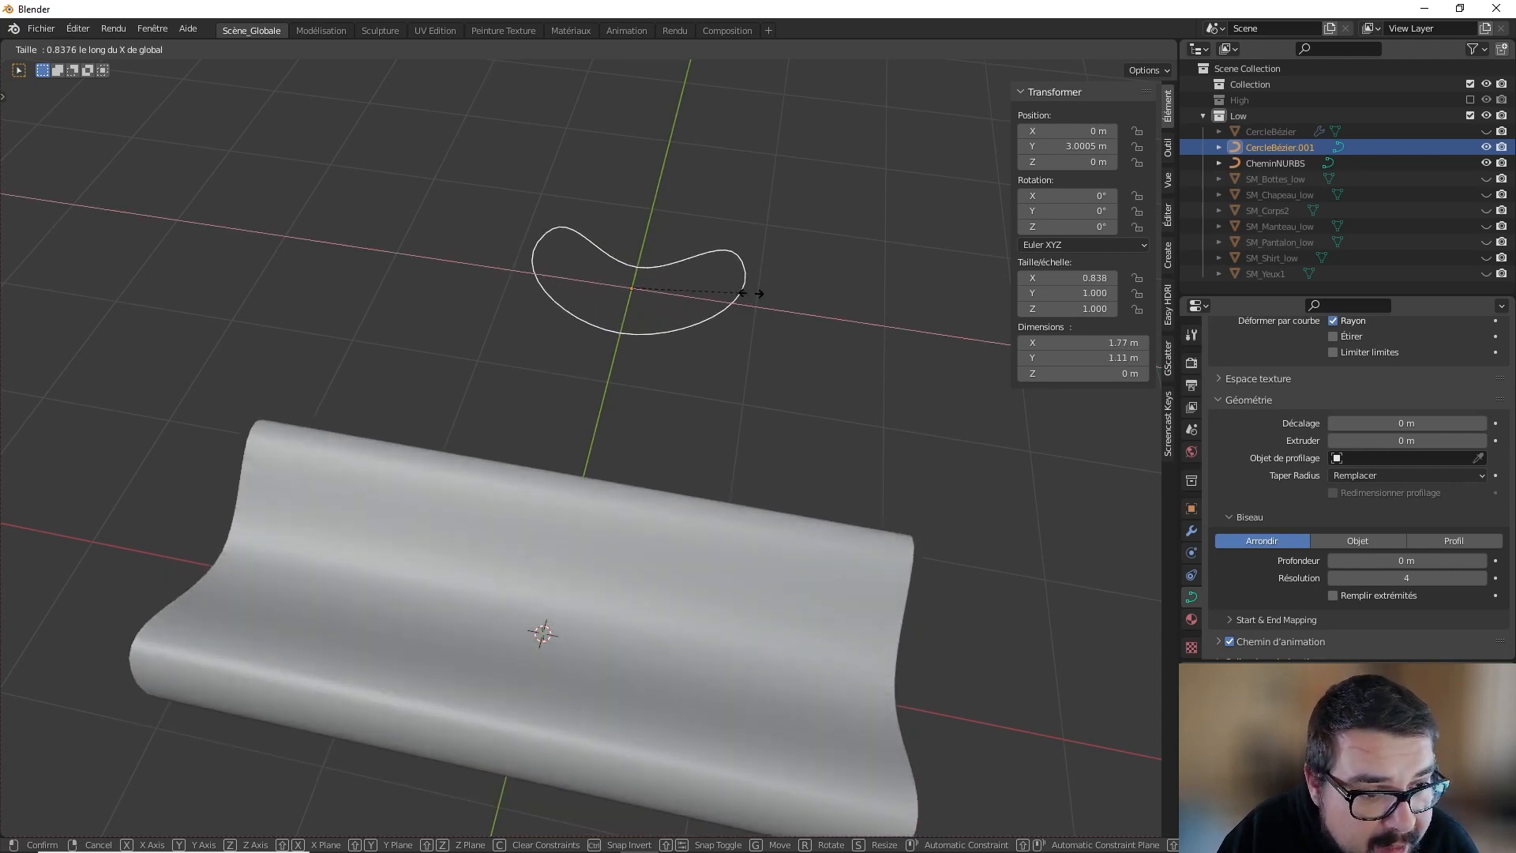
pyautogui.press('x')
pyautogui.press('Escape')
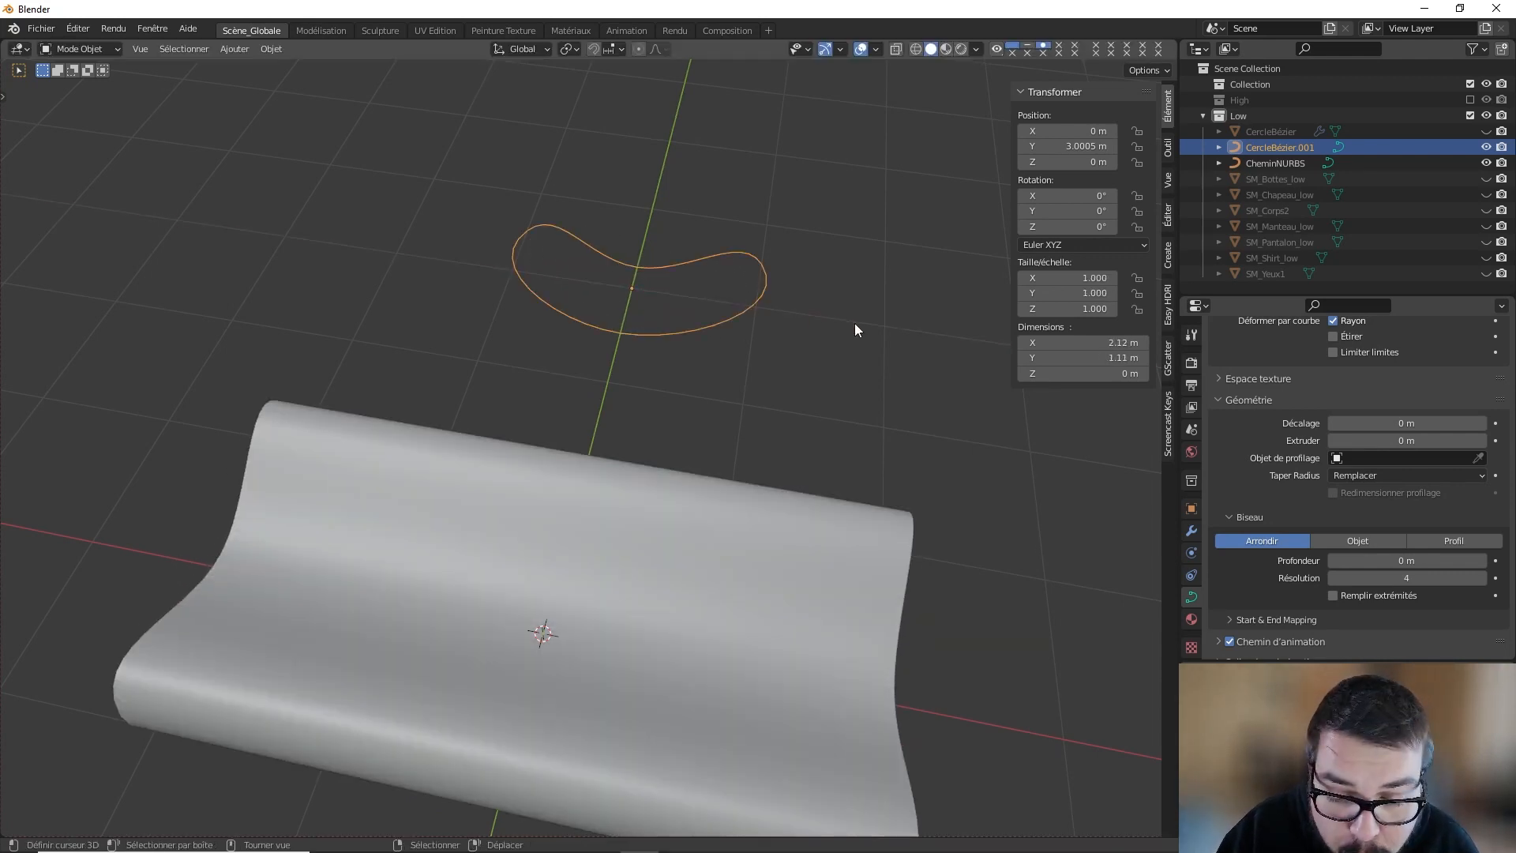
# Step: Scale the profile curve by 0.75 along X and by 0.5 along Y
pyautogui.write('sx0.75')
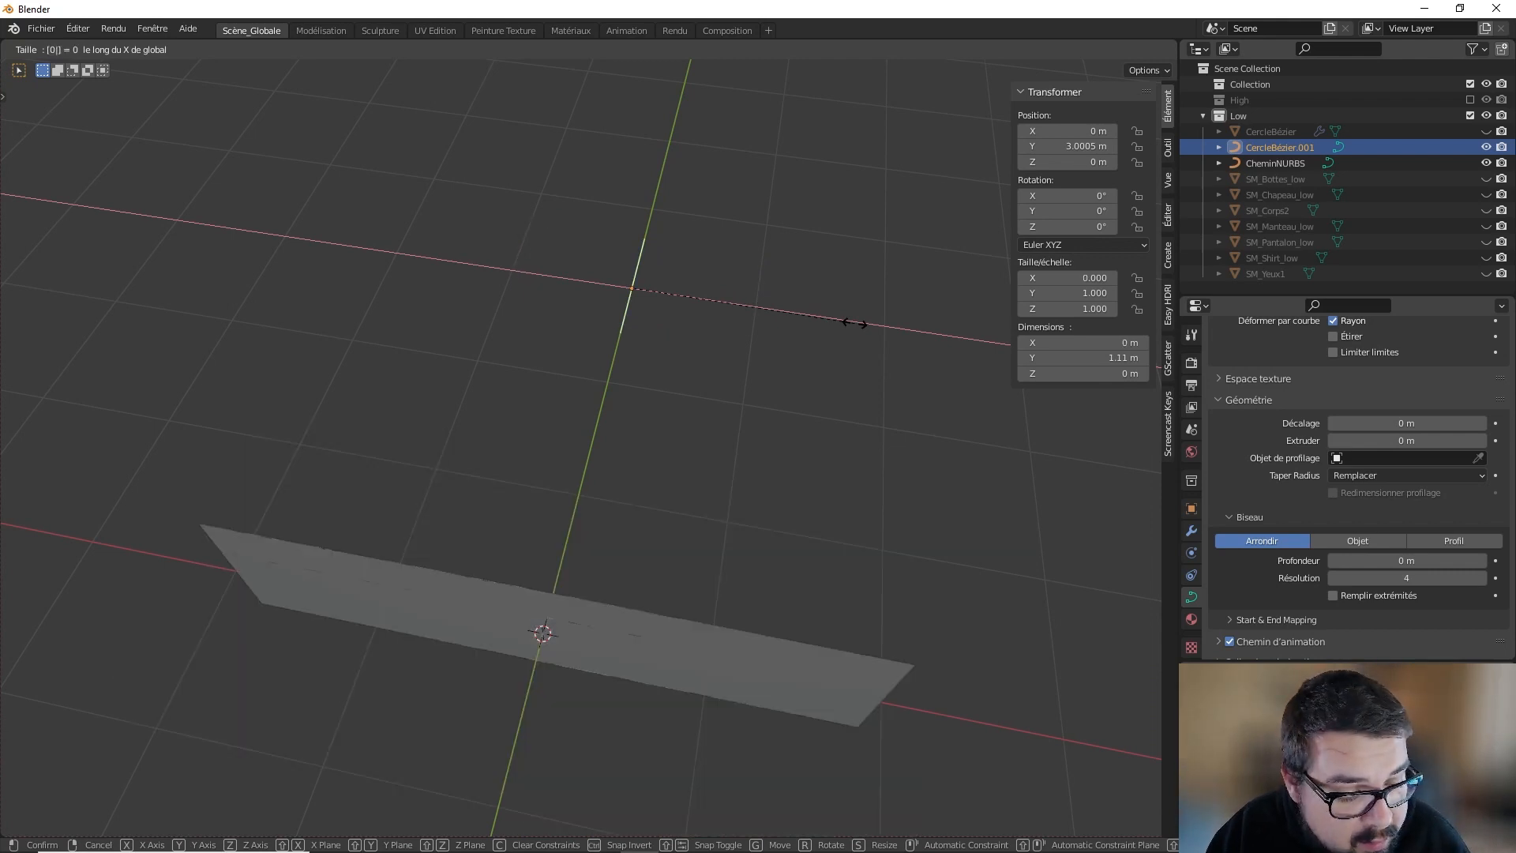
pyautogui.press('Return')
pyautogui.press('s')
pyautogui.write('y')
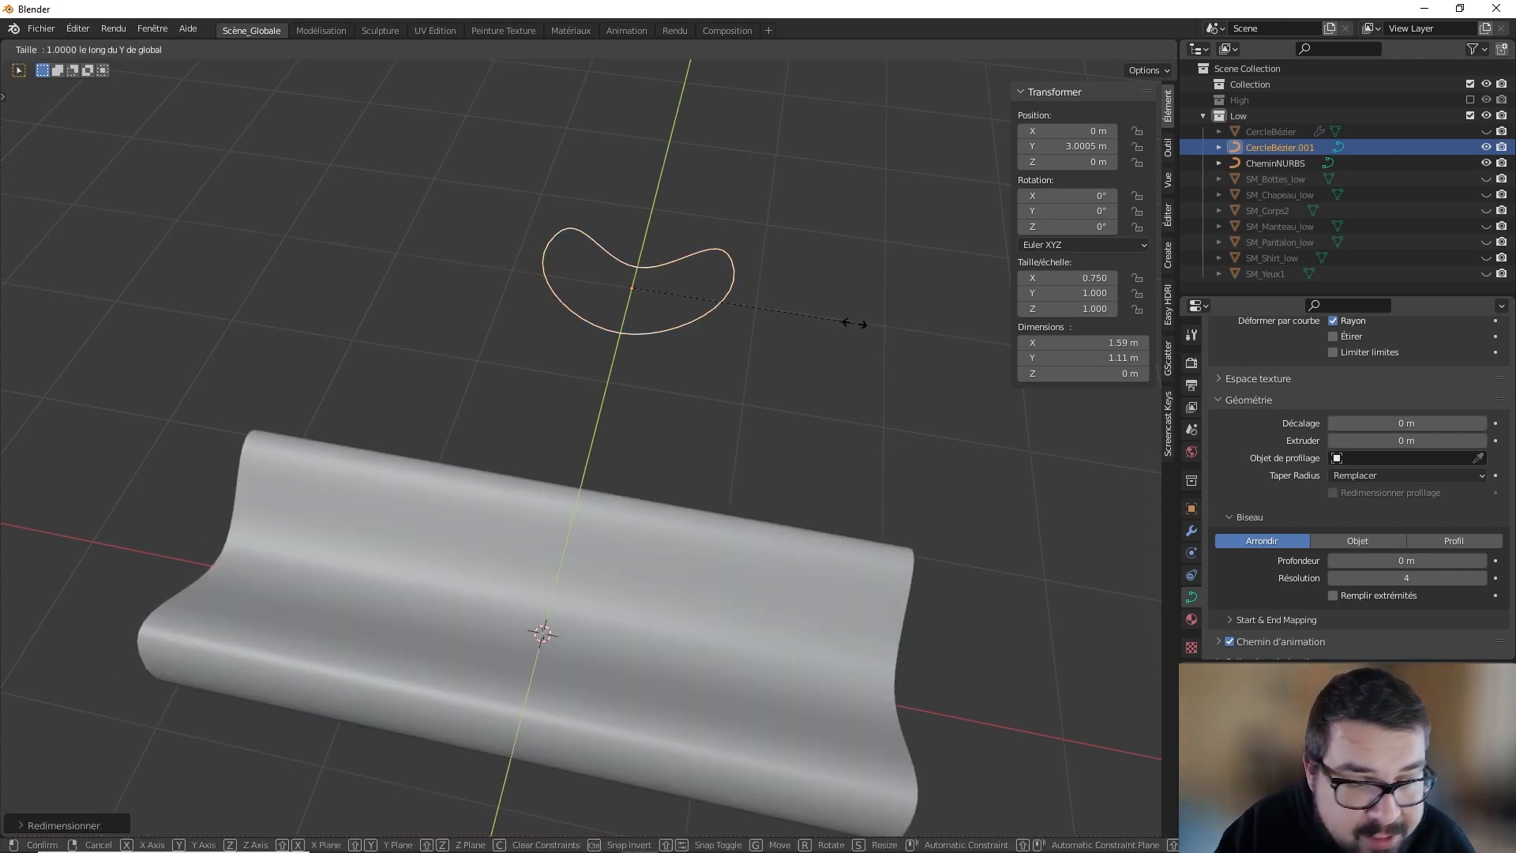
pyautogui.write('0.5')
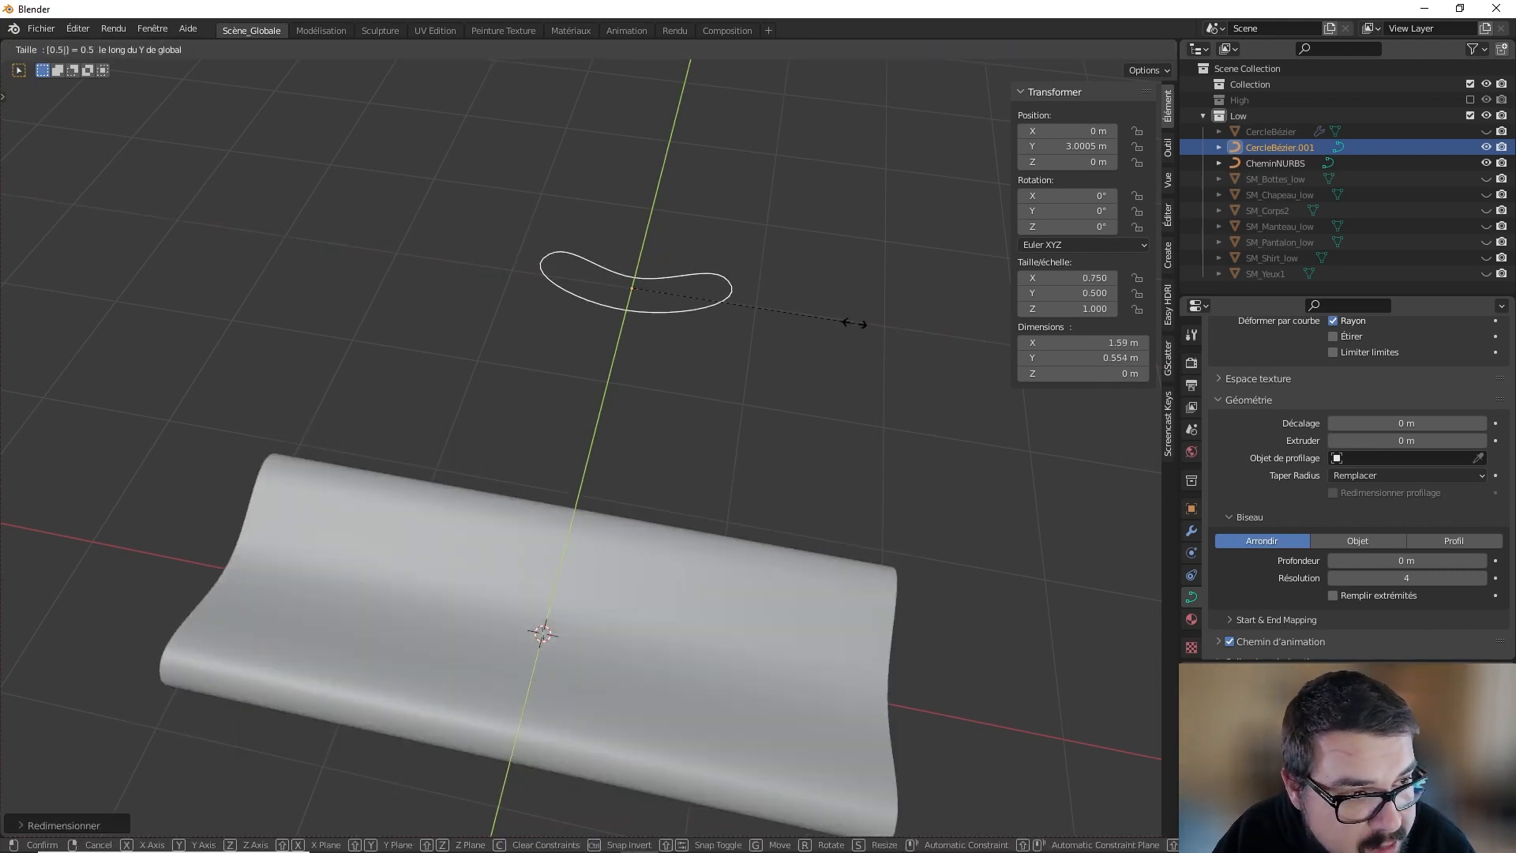
pyautogui.press('Return')
# Step: Edit the profile curve and subdivide the segments between its two side control points and the inner middle control point
pyautogui.moveTo(751, 342); pyautogui.dragTo(251, 356, button='middle')
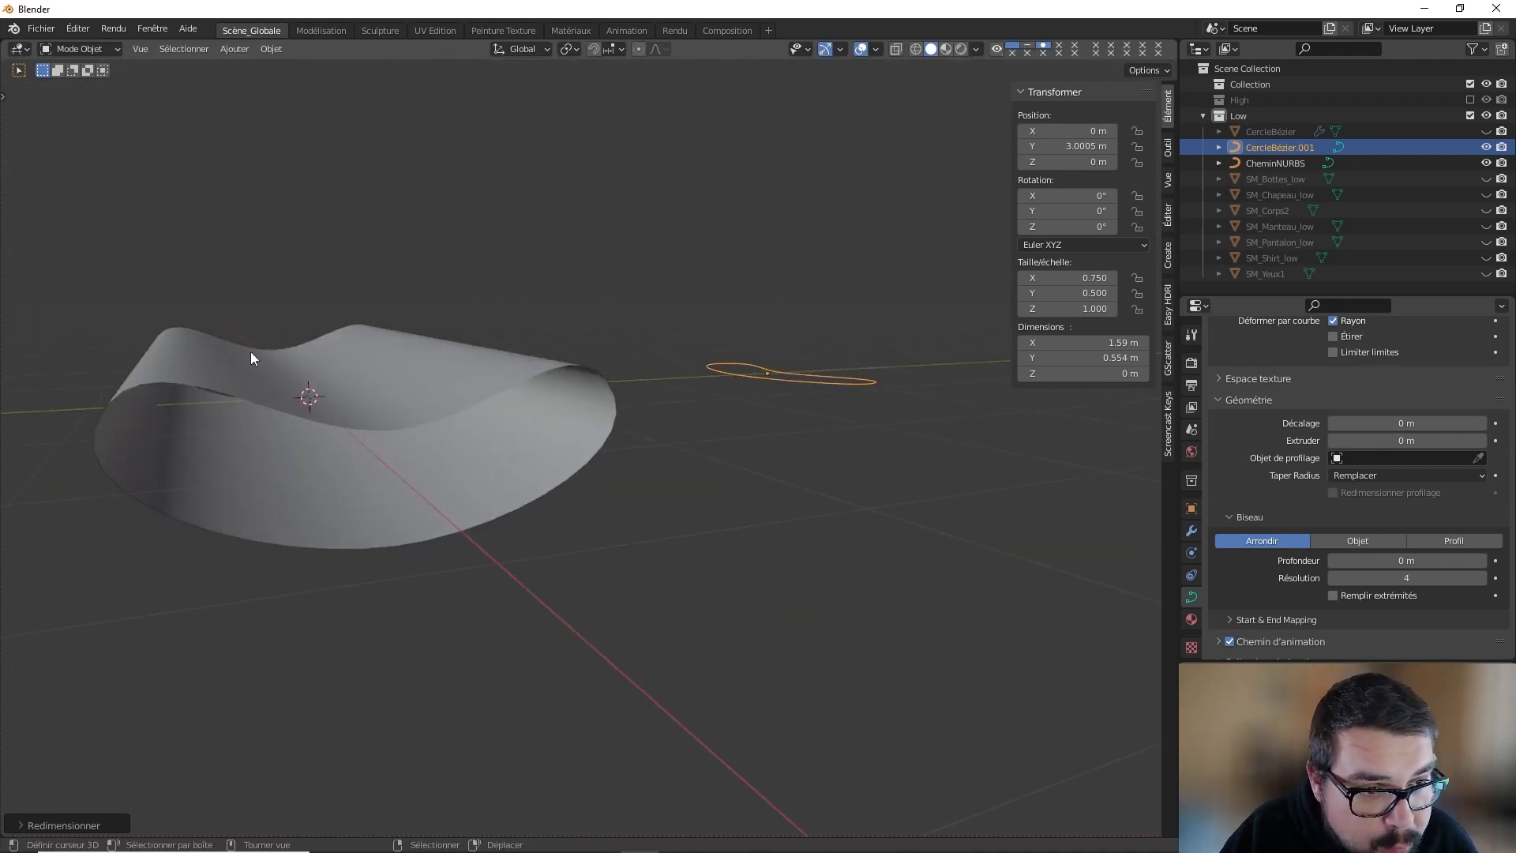
pyautogui.moveTo(526, 418); pyautogui.dragTo(742, 476, button='middle')
pyautogui.moveTo(714, 251); pyautogui.dragTo(476, 592, button='middle')
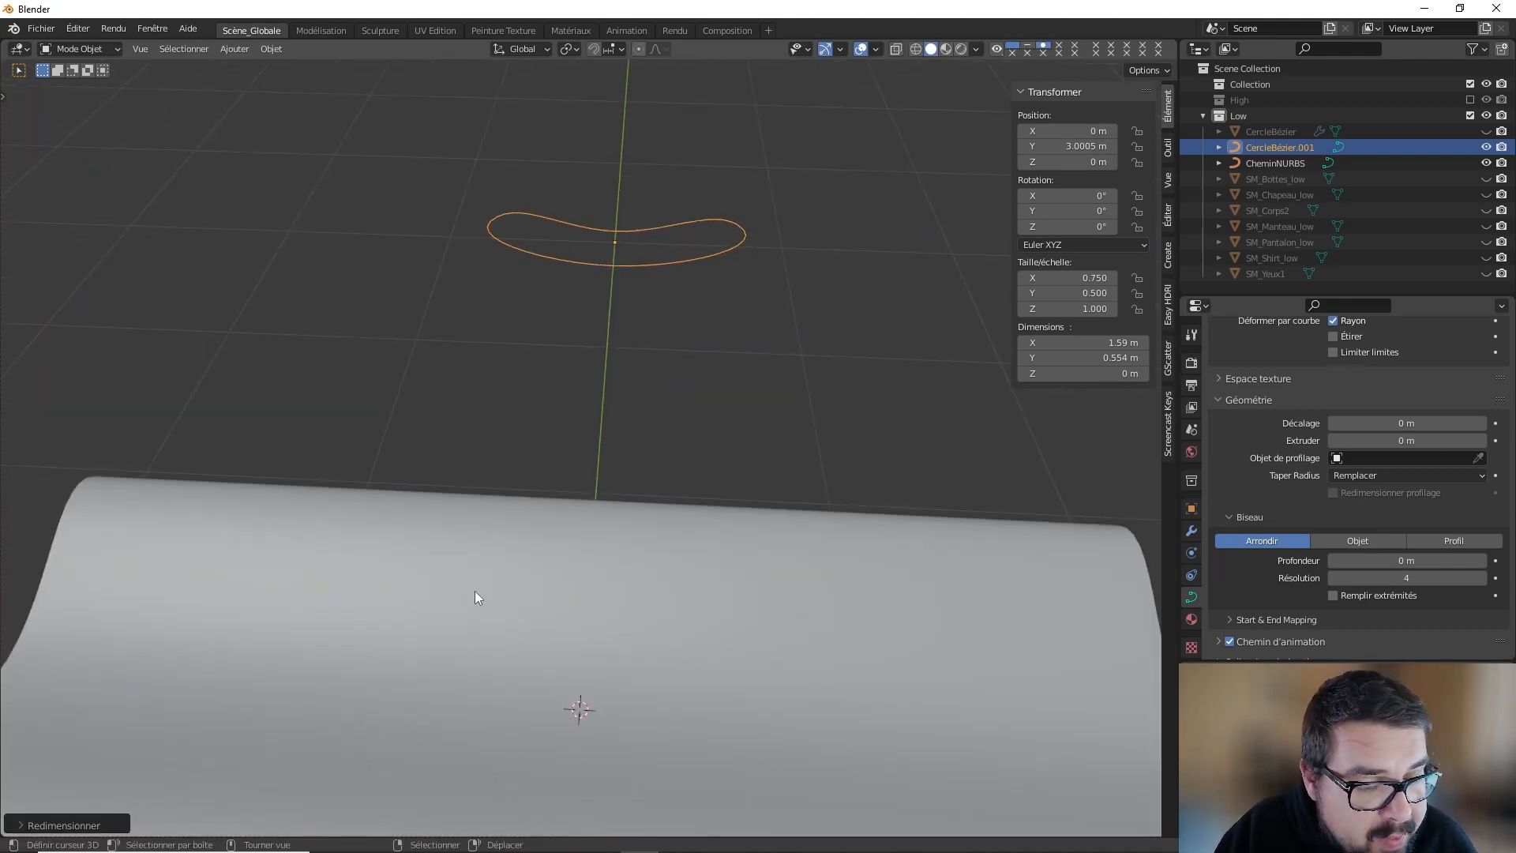
pyautogui.press('Tab')
pyautogui.moveTo(738, 267); pyautogui.dragTo(750, 337, button='middle')
pyautogui.click(755, 355)
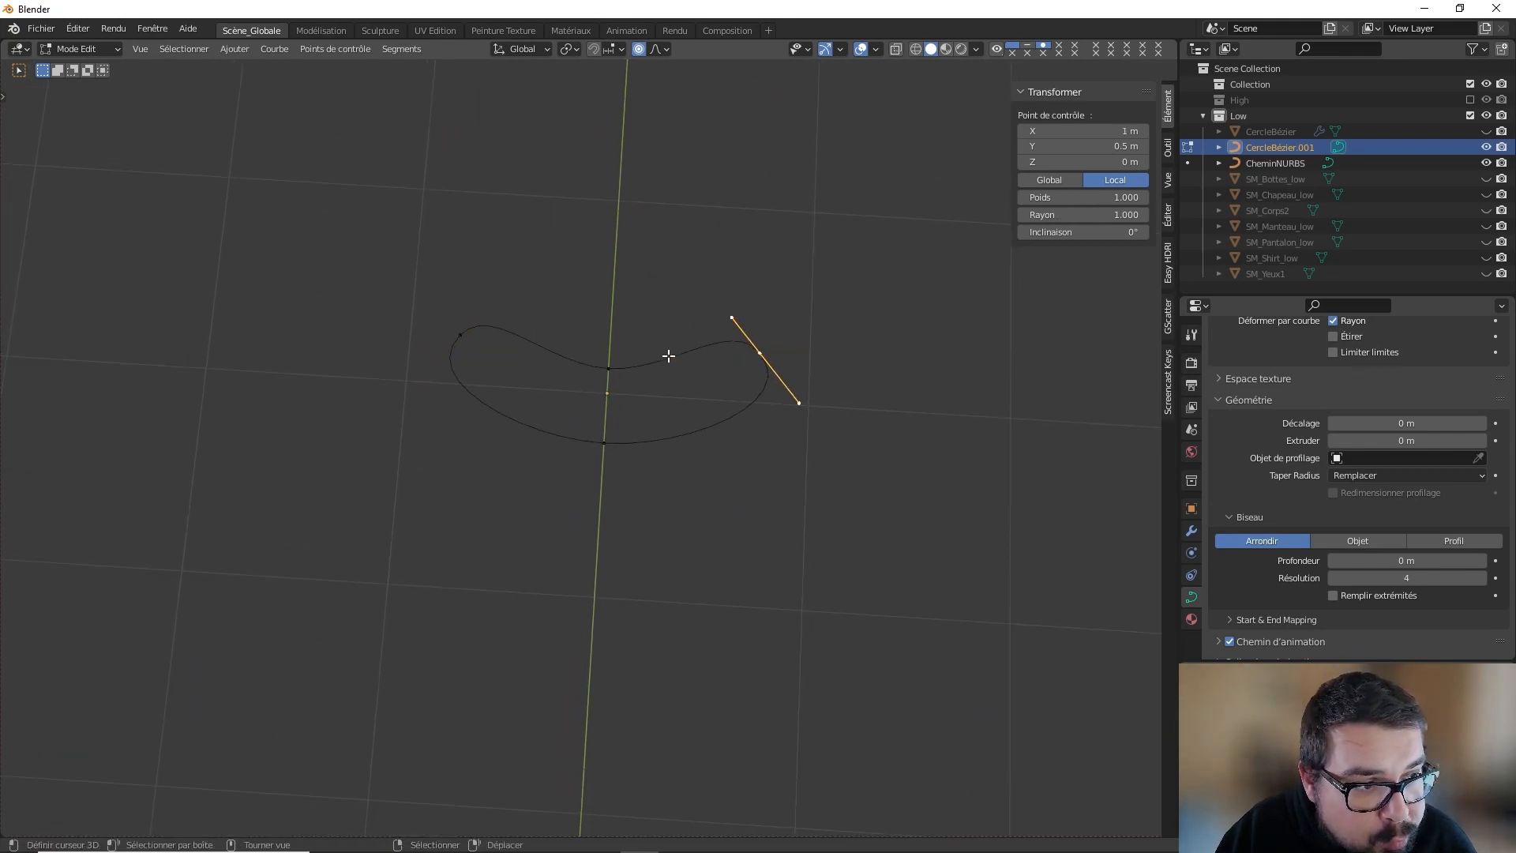
pyautogui.keyDown('shift'); pyautogui.click(607, 368); pyautogui.keyUp('shift')
pyautogui.keyDown('shift'); pyautogui.click(471, 318); pyautogui.keyUp('shift')
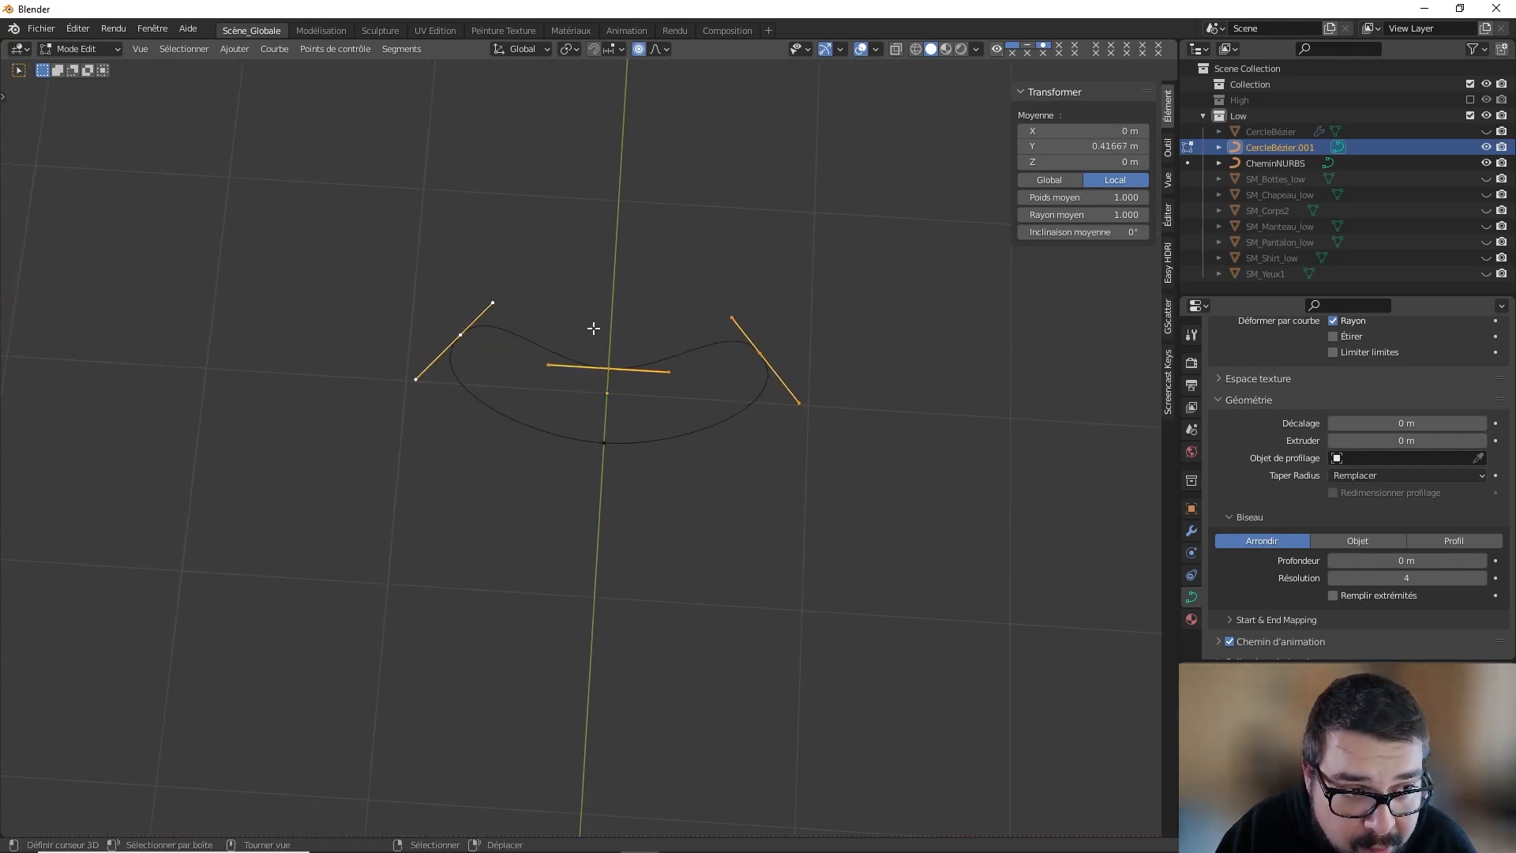
pyautogui.rightClick(653, 328)
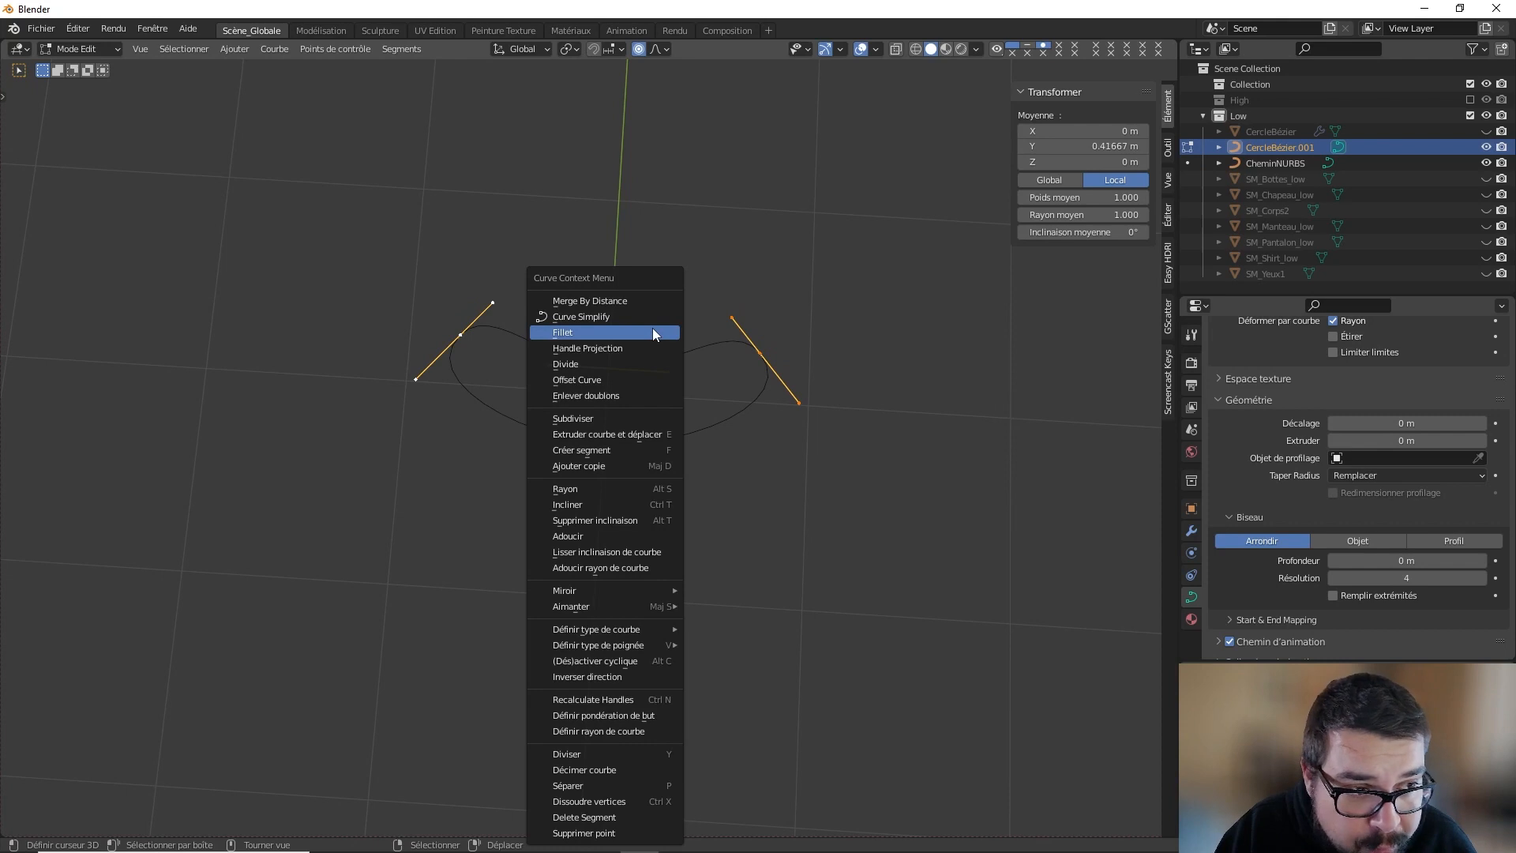
pyautogui.click(610, 410)
# Step: Move the two new control points on the profile's concave side together about -0.21 m along Y
pyautogui.click(691, 346)
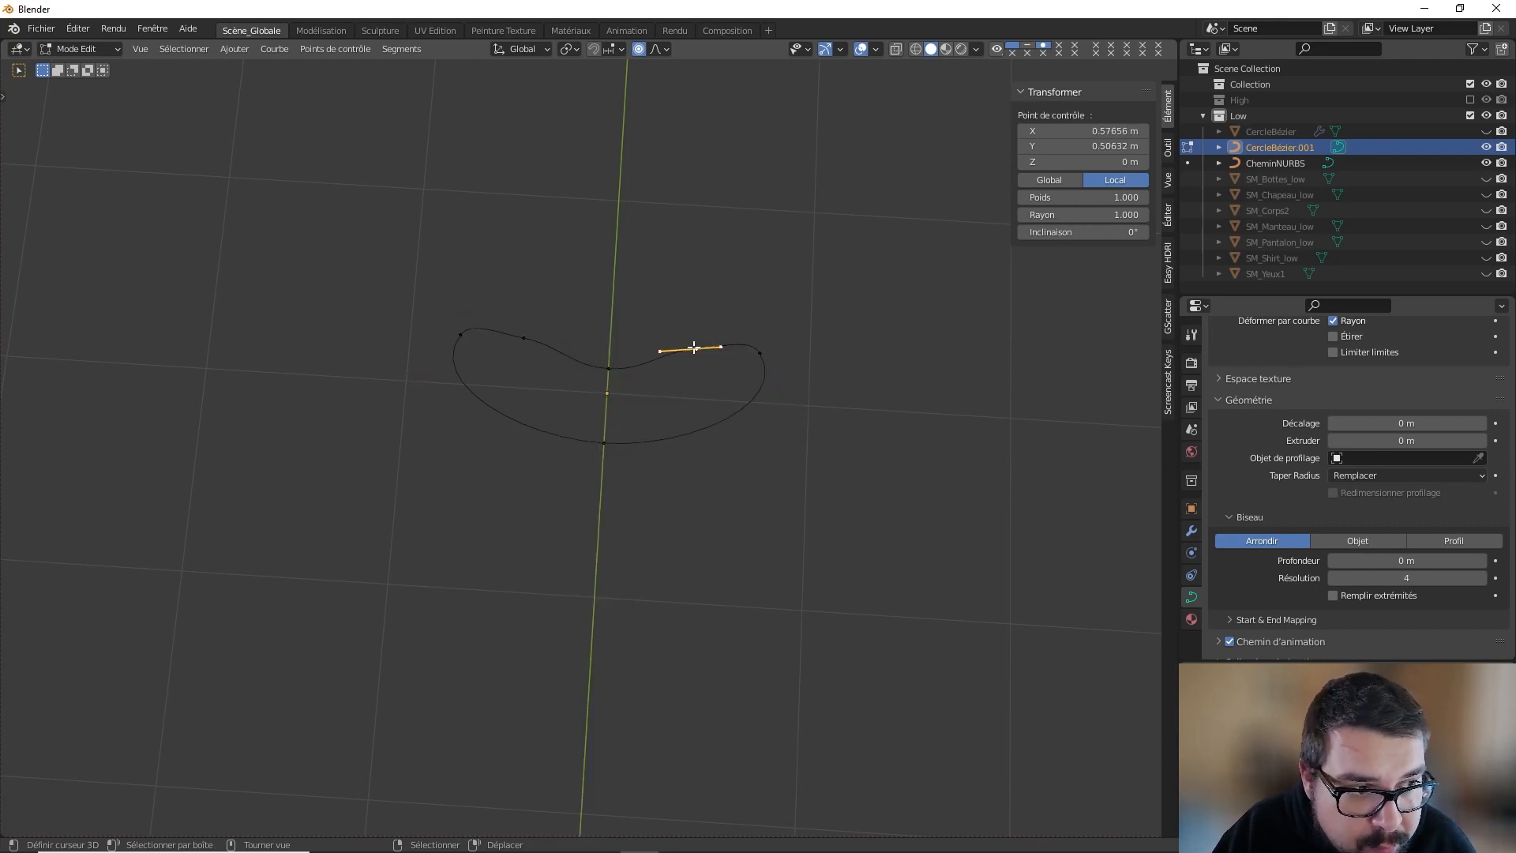
pyautogui.keyDown('shift'); pyautogui.click(538, 341); pyautogui.keyUp('shift')
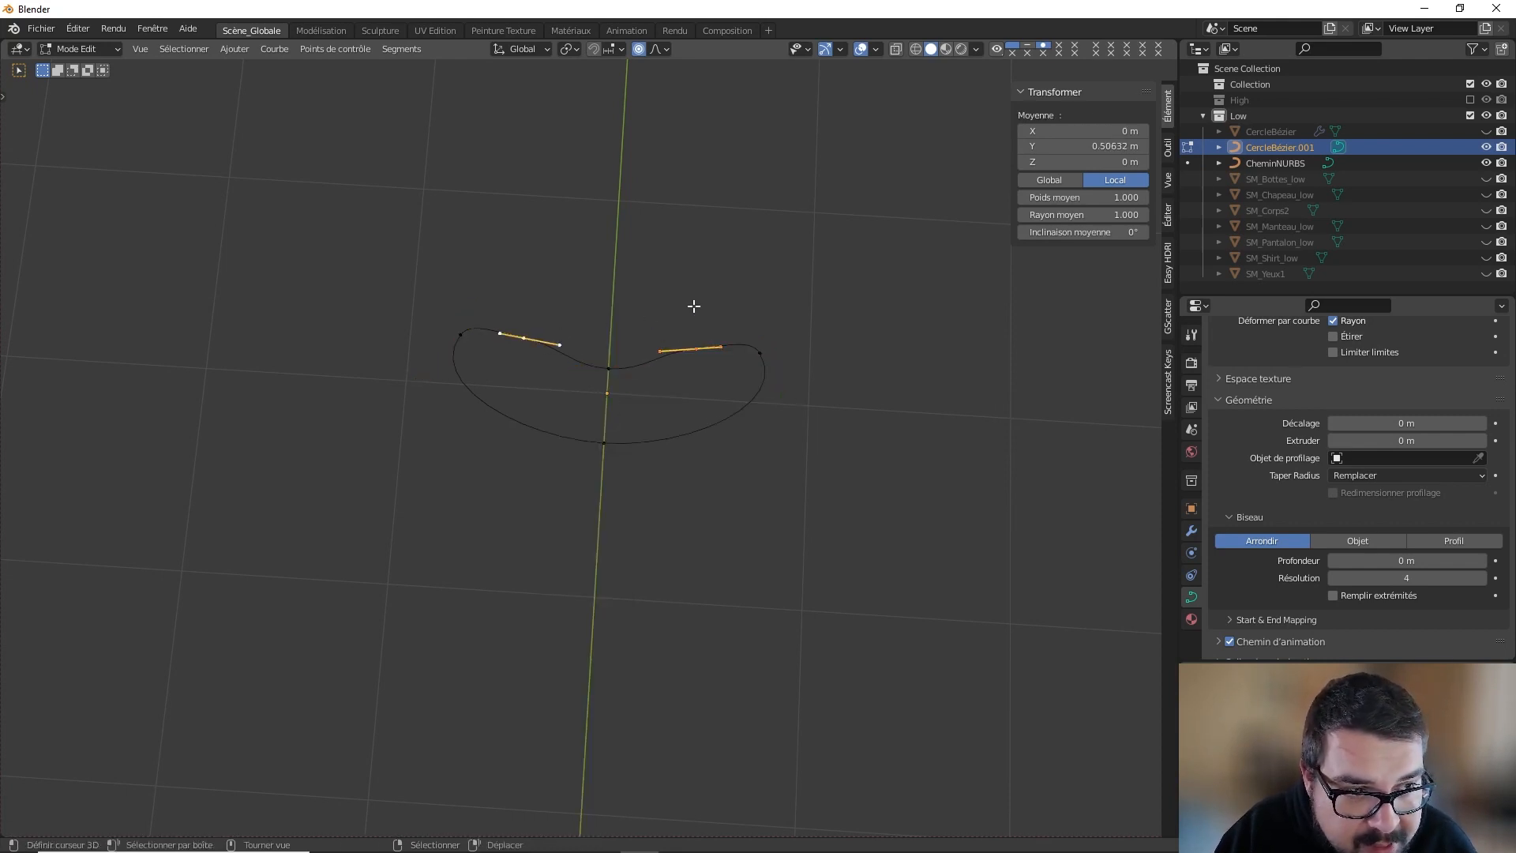
pyautogui.press('g')
pyautogui.press('y')
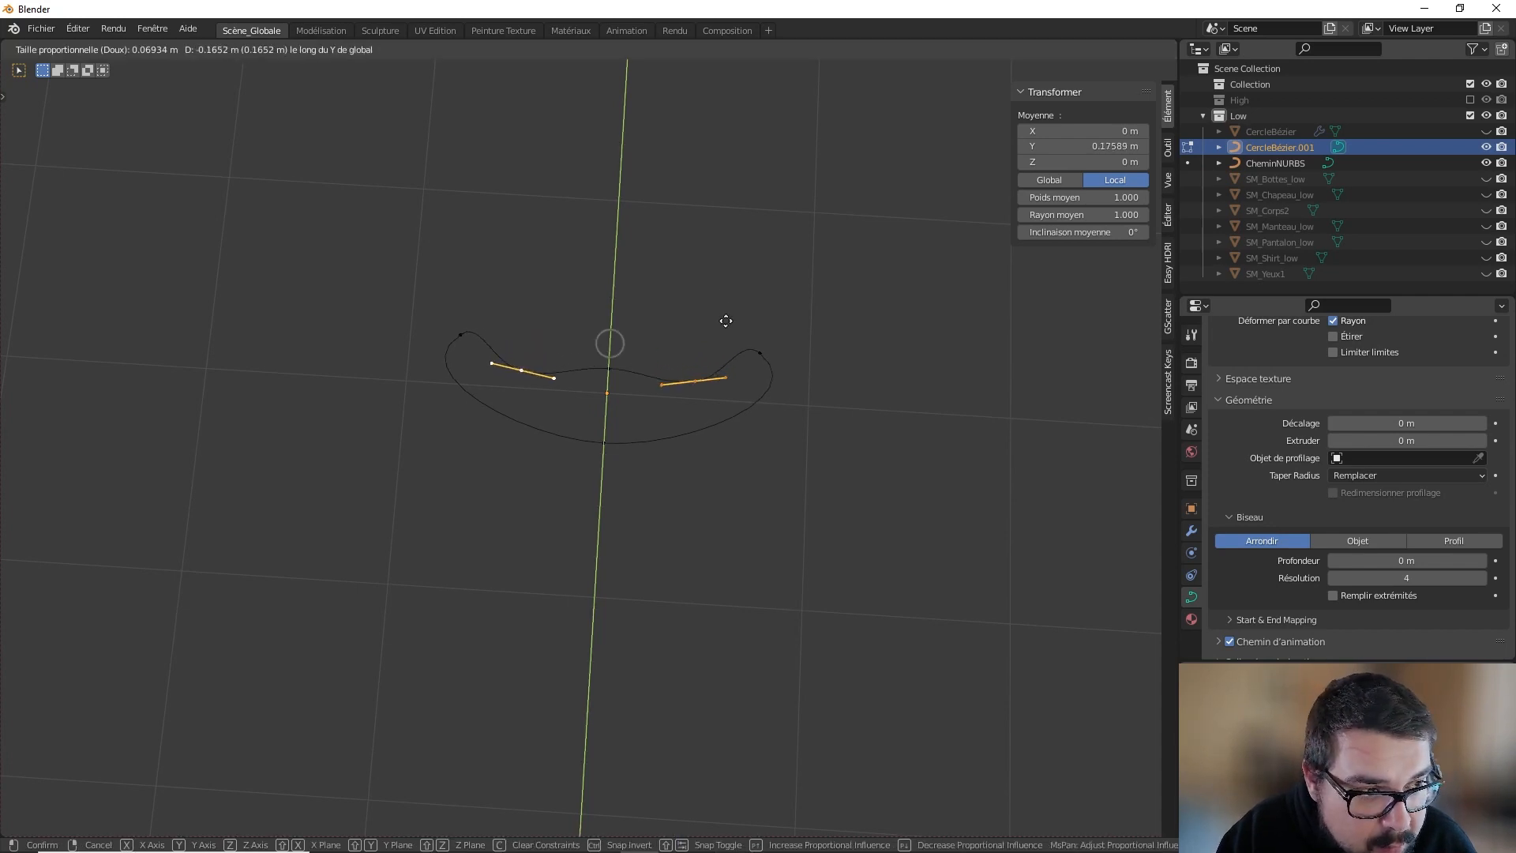
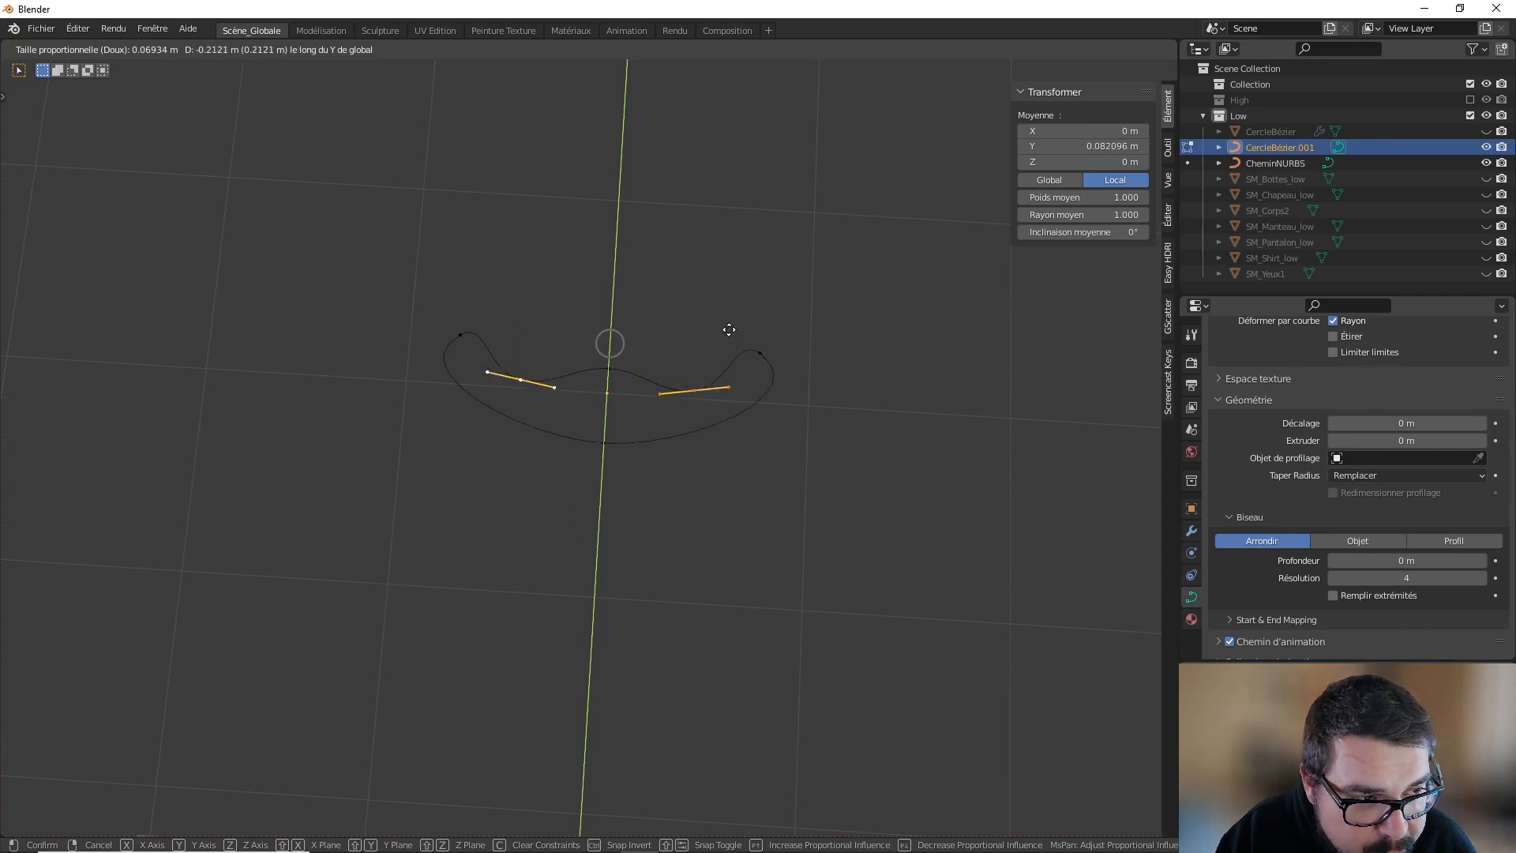
pyautogui.click(727, 330)
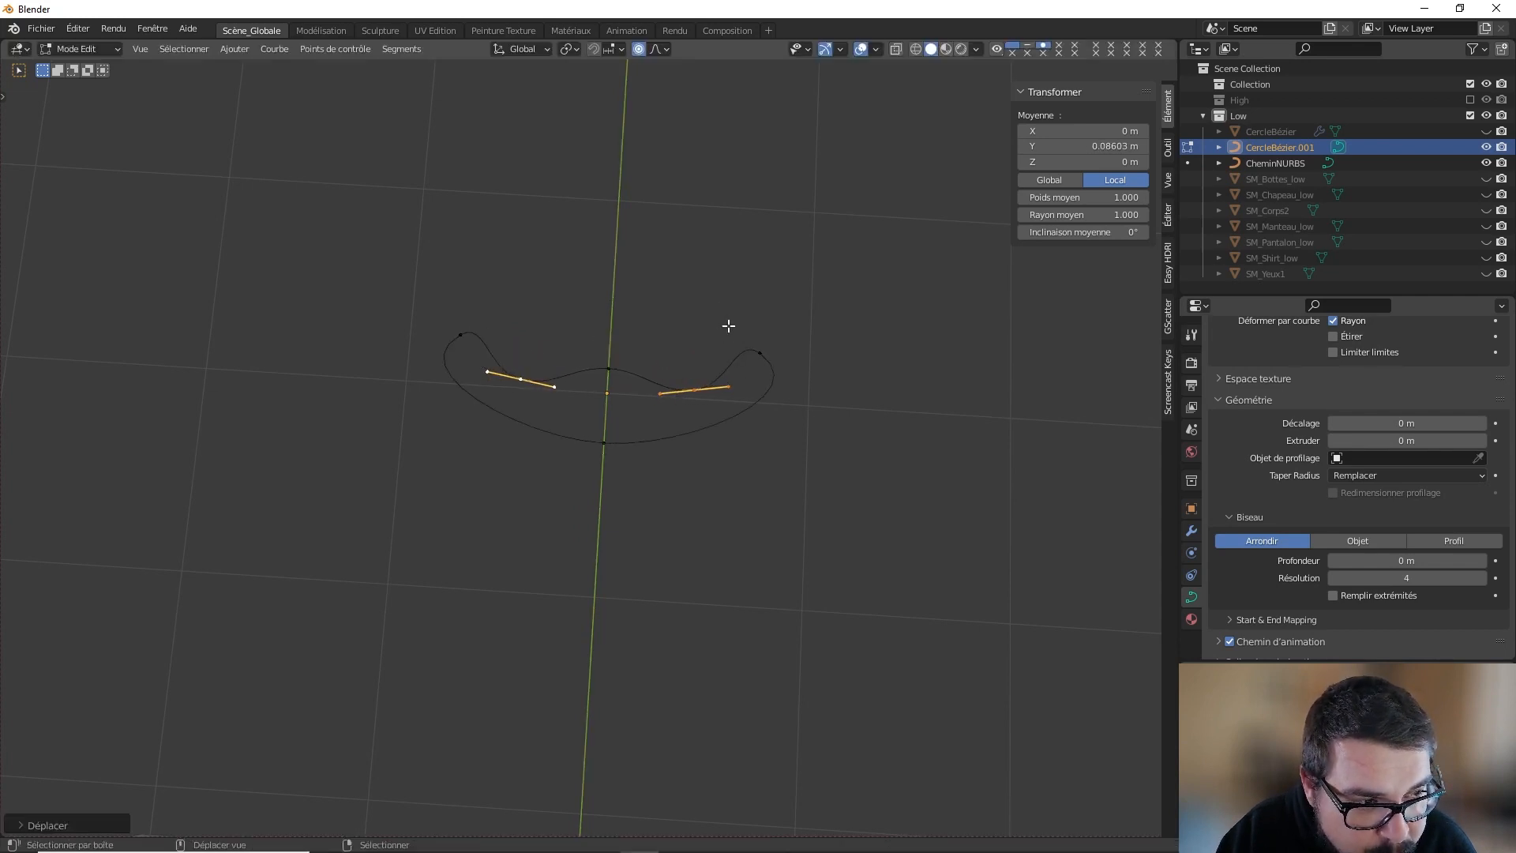
# Step: Move the inner middle control point of the profile in the positive Y direction to form a central ridge
pyautogui.click(630, 360)
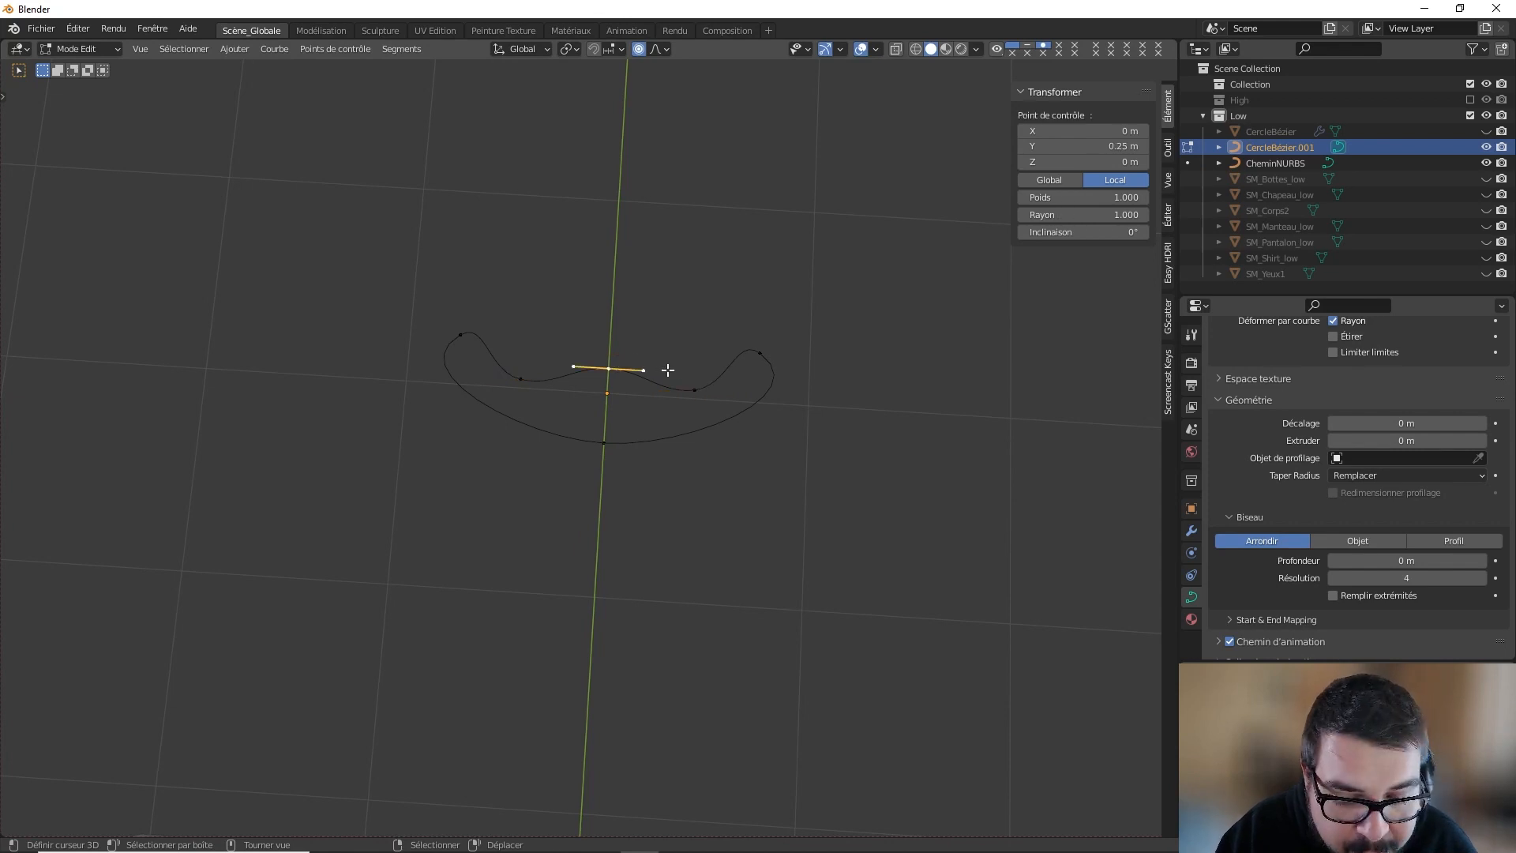
pyautogui.press('g')
pyautogui.press('y')
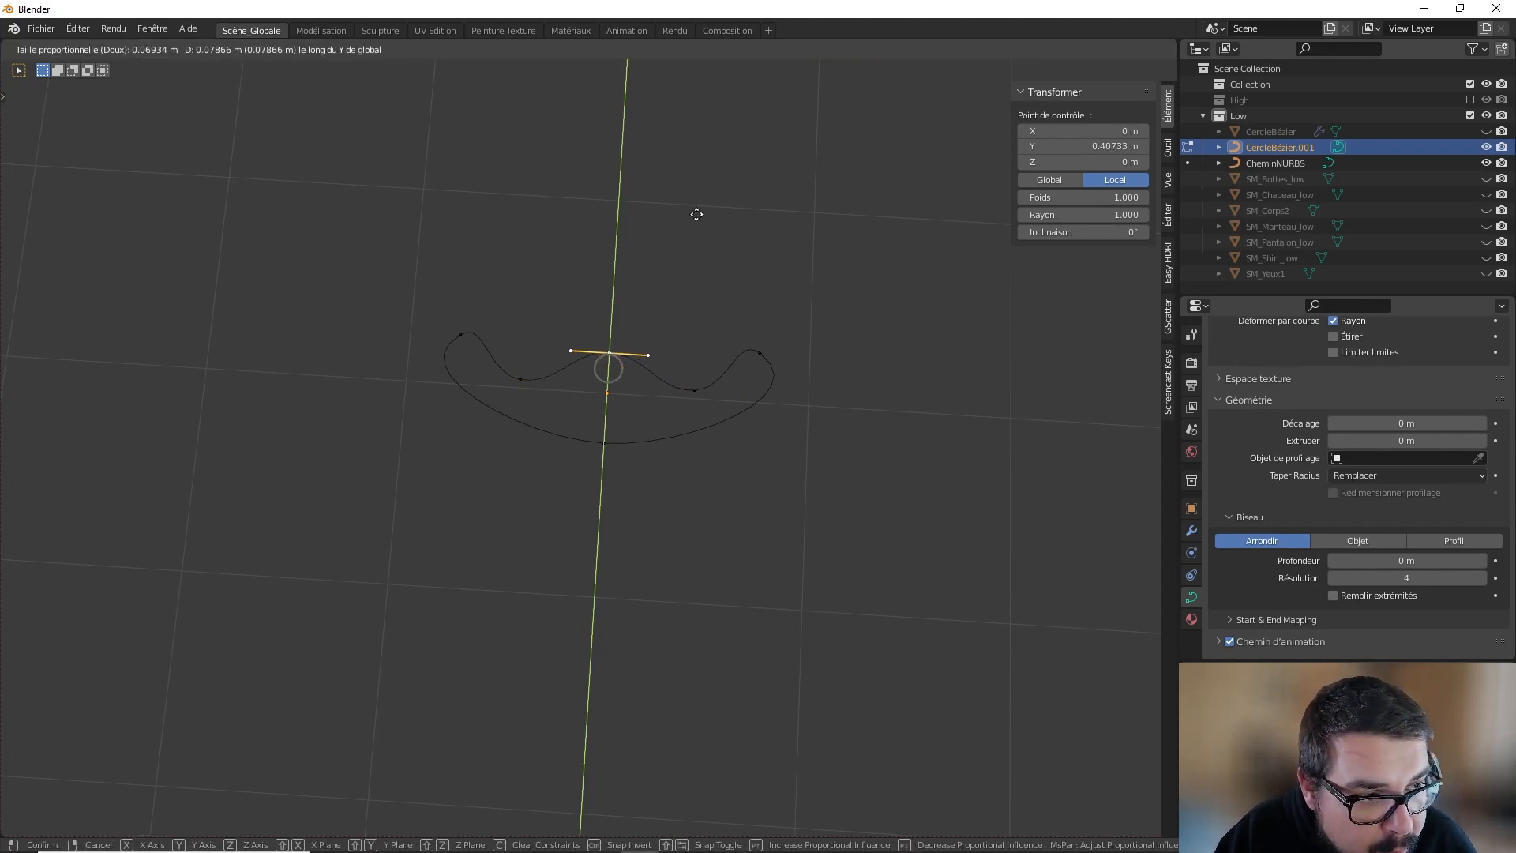
pyautogui.click(709, 178)
# Step: Subdivide the profile segments between the central ridge point and the two low points beside it
pyautogui.keyDown('shift'); pyautogui.click(694, 390); pyautogui.keyUp('shift')
pyautogui.keyDown('shift'); pyautogui.click(543, 376); pyautogui.keyUp('shift')
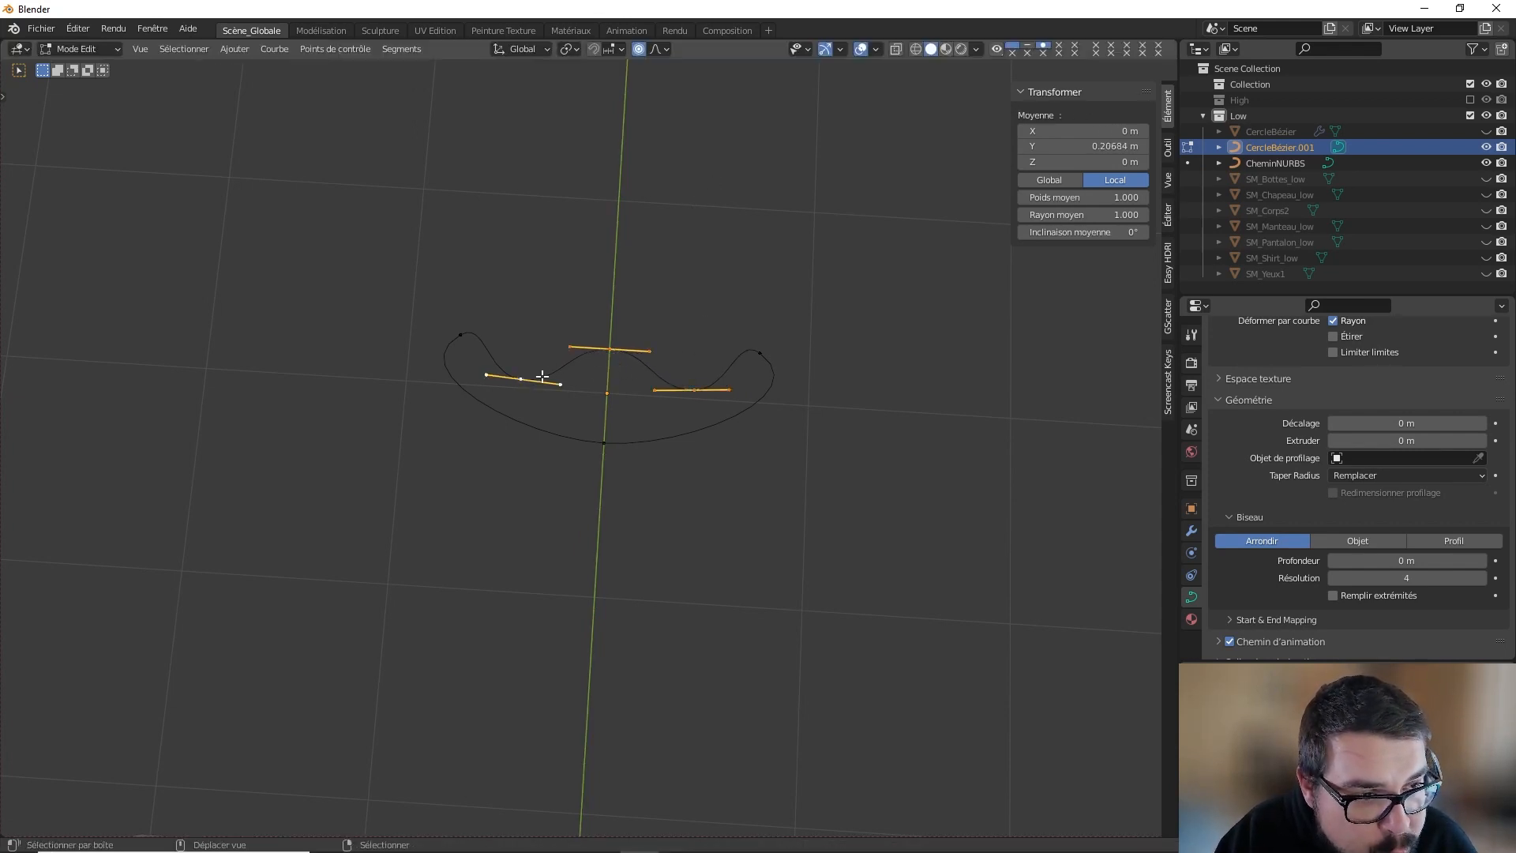
pyautogui.rightClick(708, 341)
pyautogui.click(708, 342)
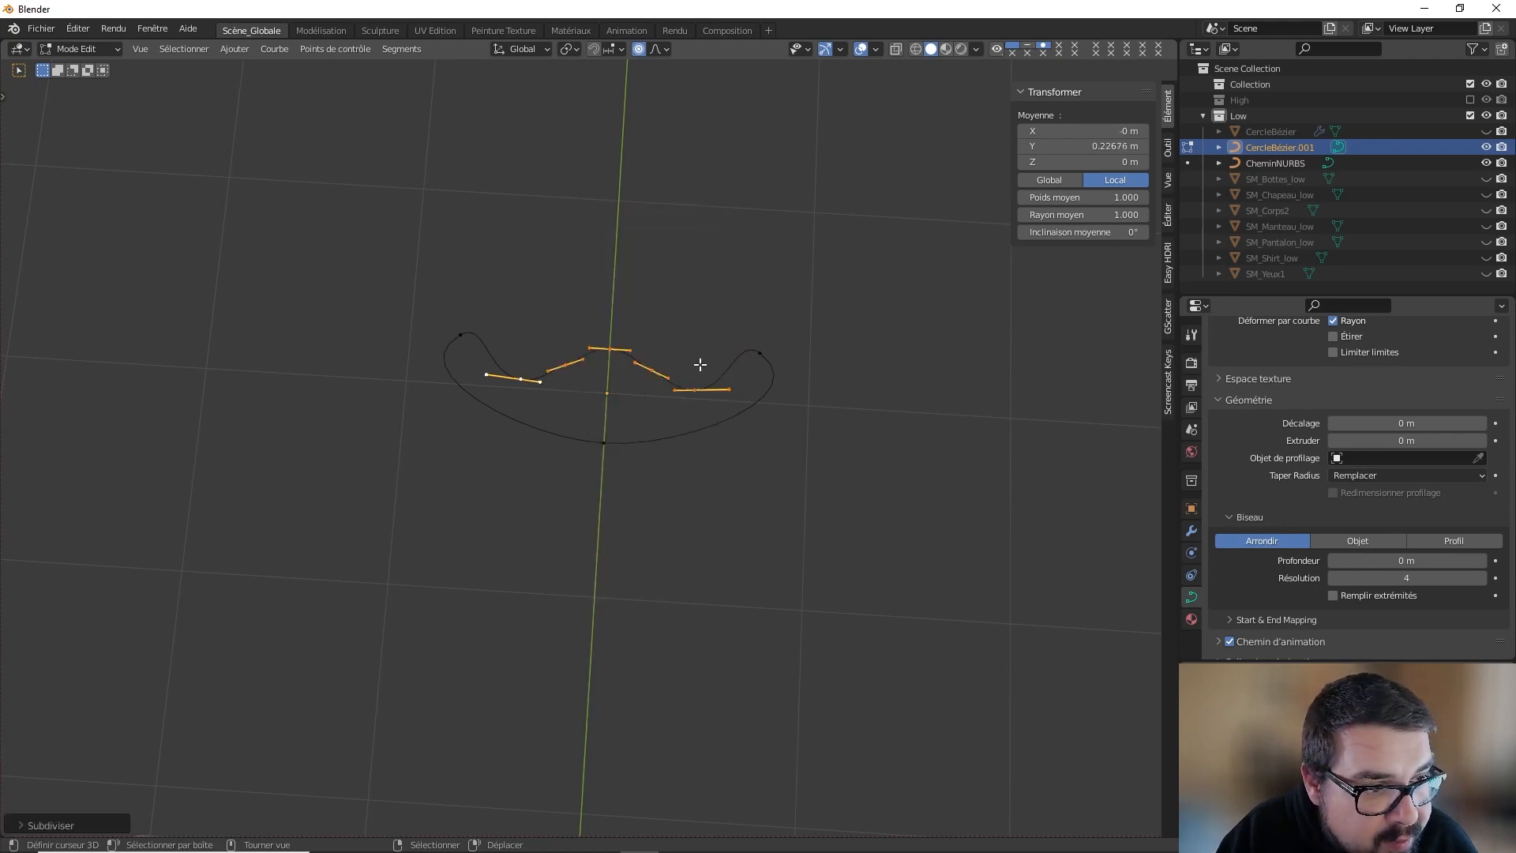
# Step: Scale the two new points beside the central ridge inward along X to narrow the ridge
pyautogui.click(651, 371)
pyautogui.keyDown('shift'); pyautogui.click(566, 364); pyautogui.keyUp('shift')
pyautogui.press('s')
pyautogui.press('x')
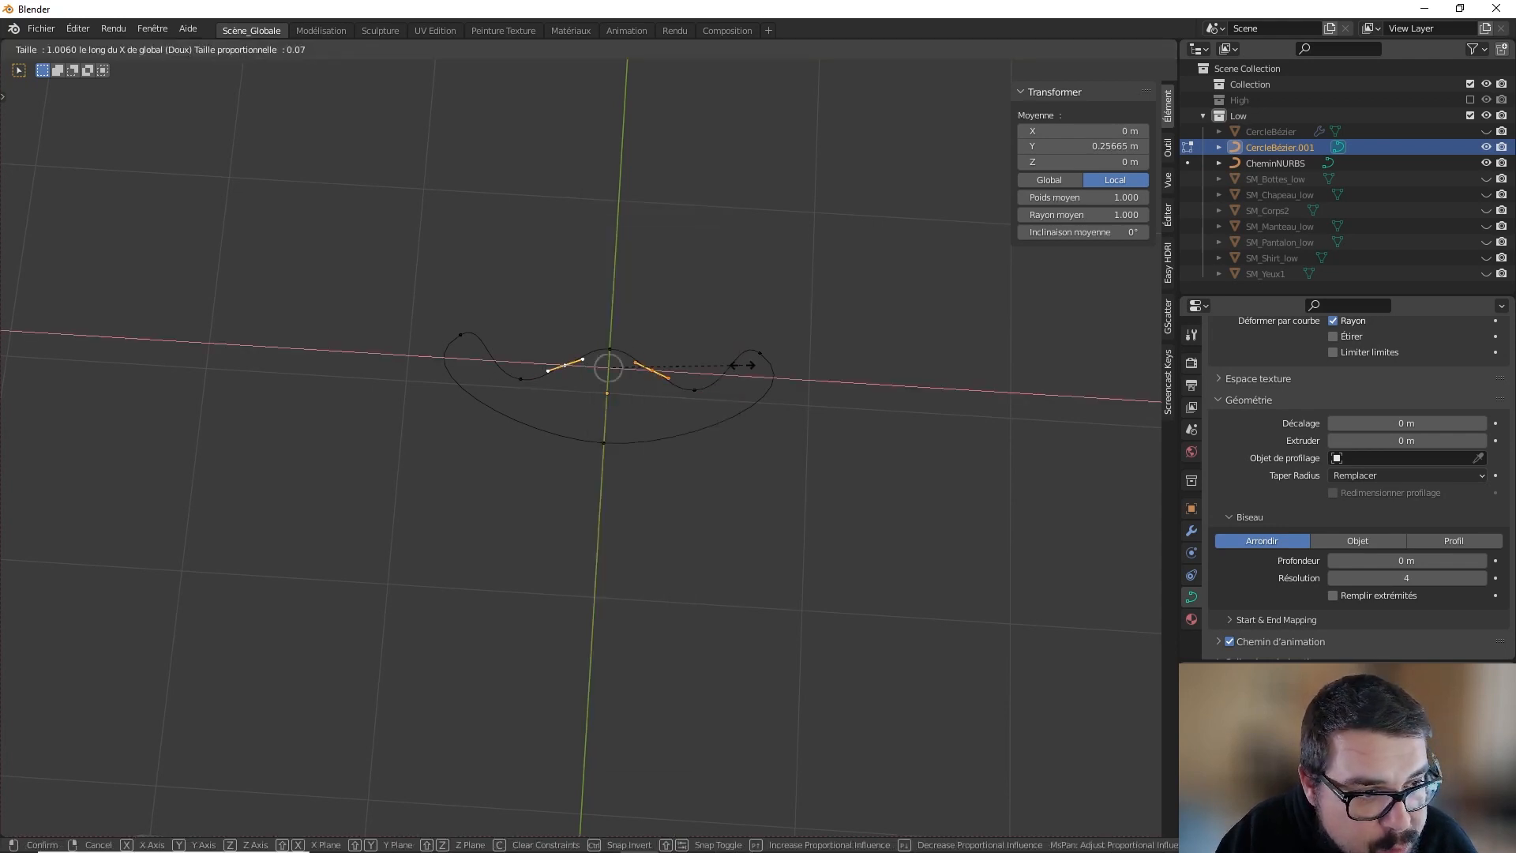
pyautogui.click(691, 390)
# Step: Scale the profile's two outer side control points slightly inward along X, then return to Object Mode
pyautogui.click(760, 353)
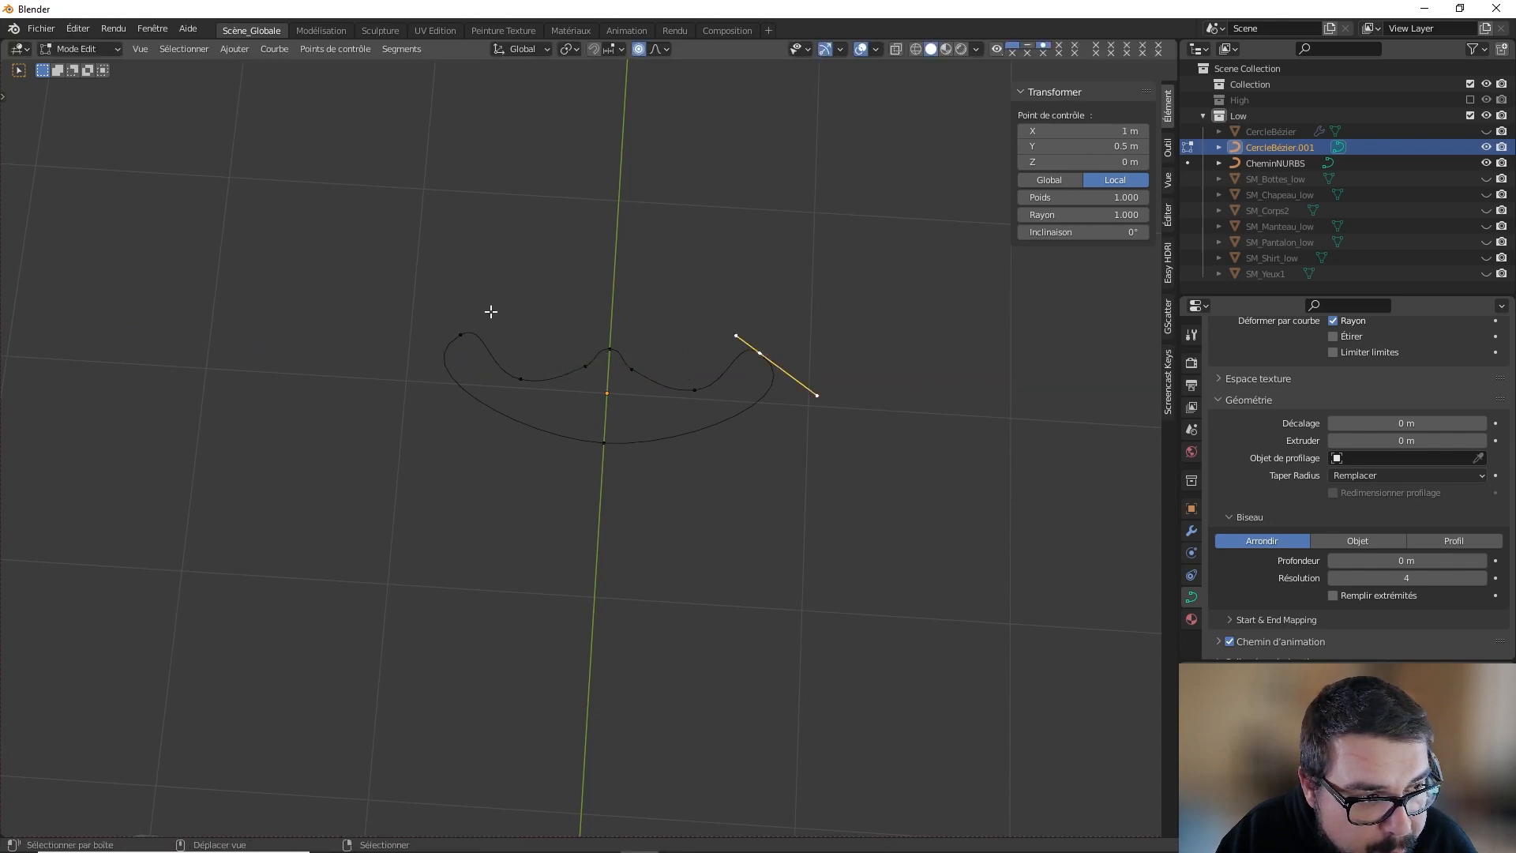
pyautogui.keyDown('shift'); pyautogui.click(461, 335); pyautogui.keyUp('shift')
pyautogui.press('s')
pyautogui.press('x')
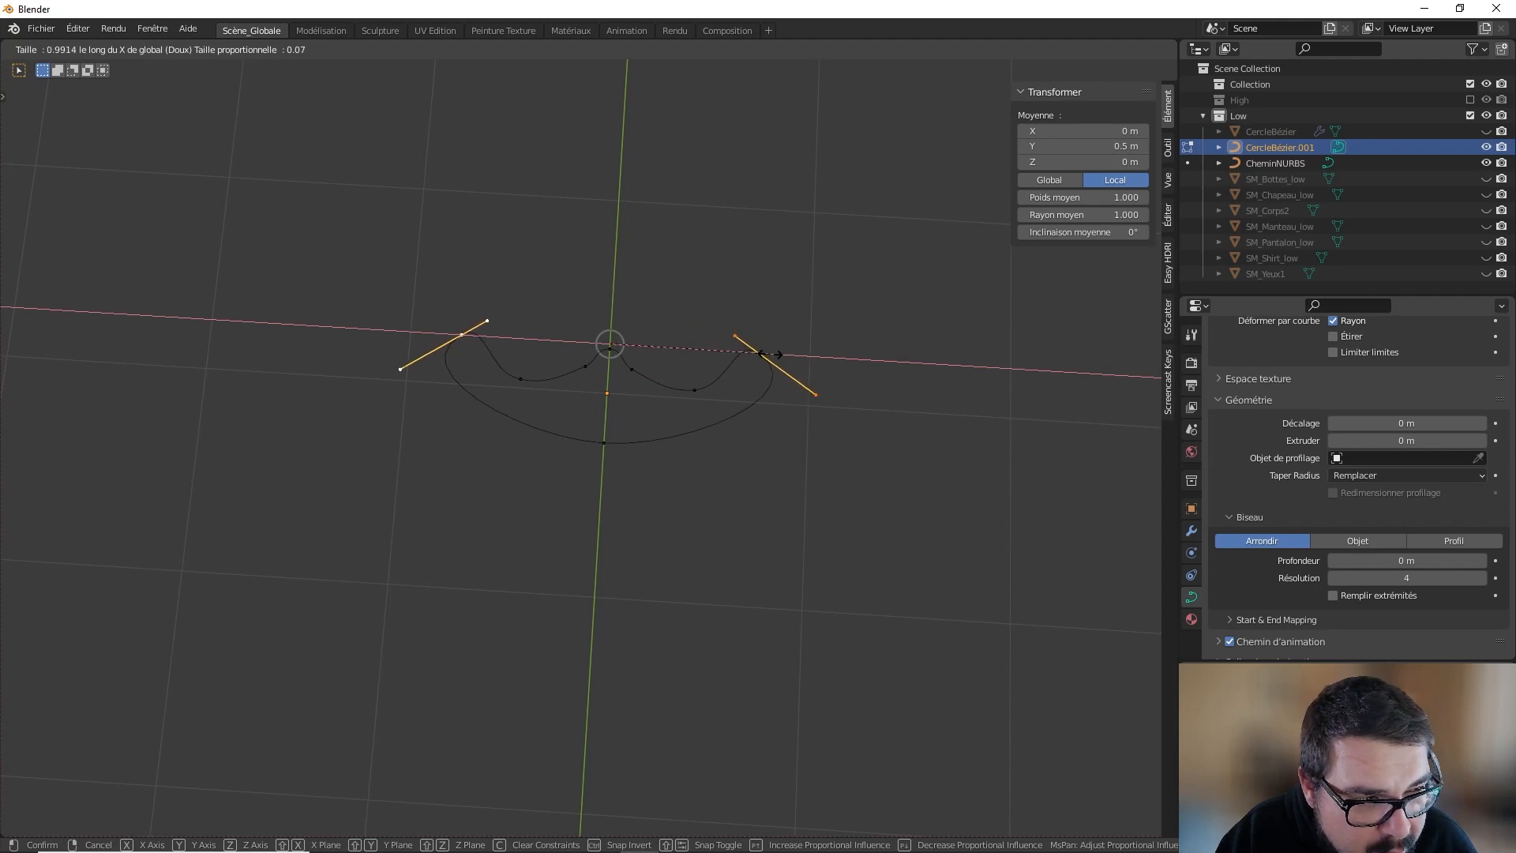
pyautogui.click(765, 360)
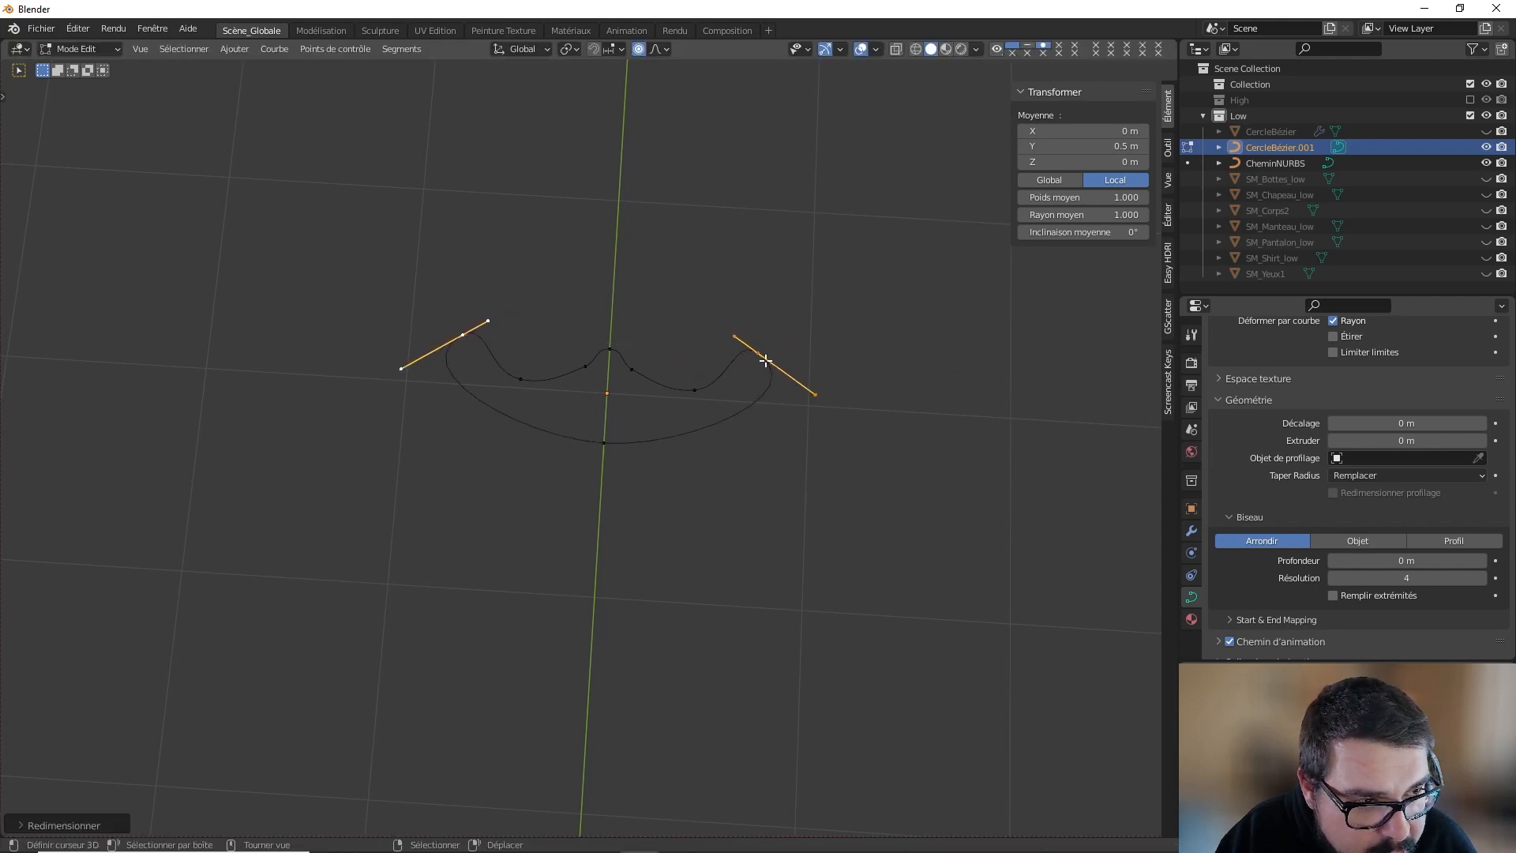
pyautogui.click(625, 445)
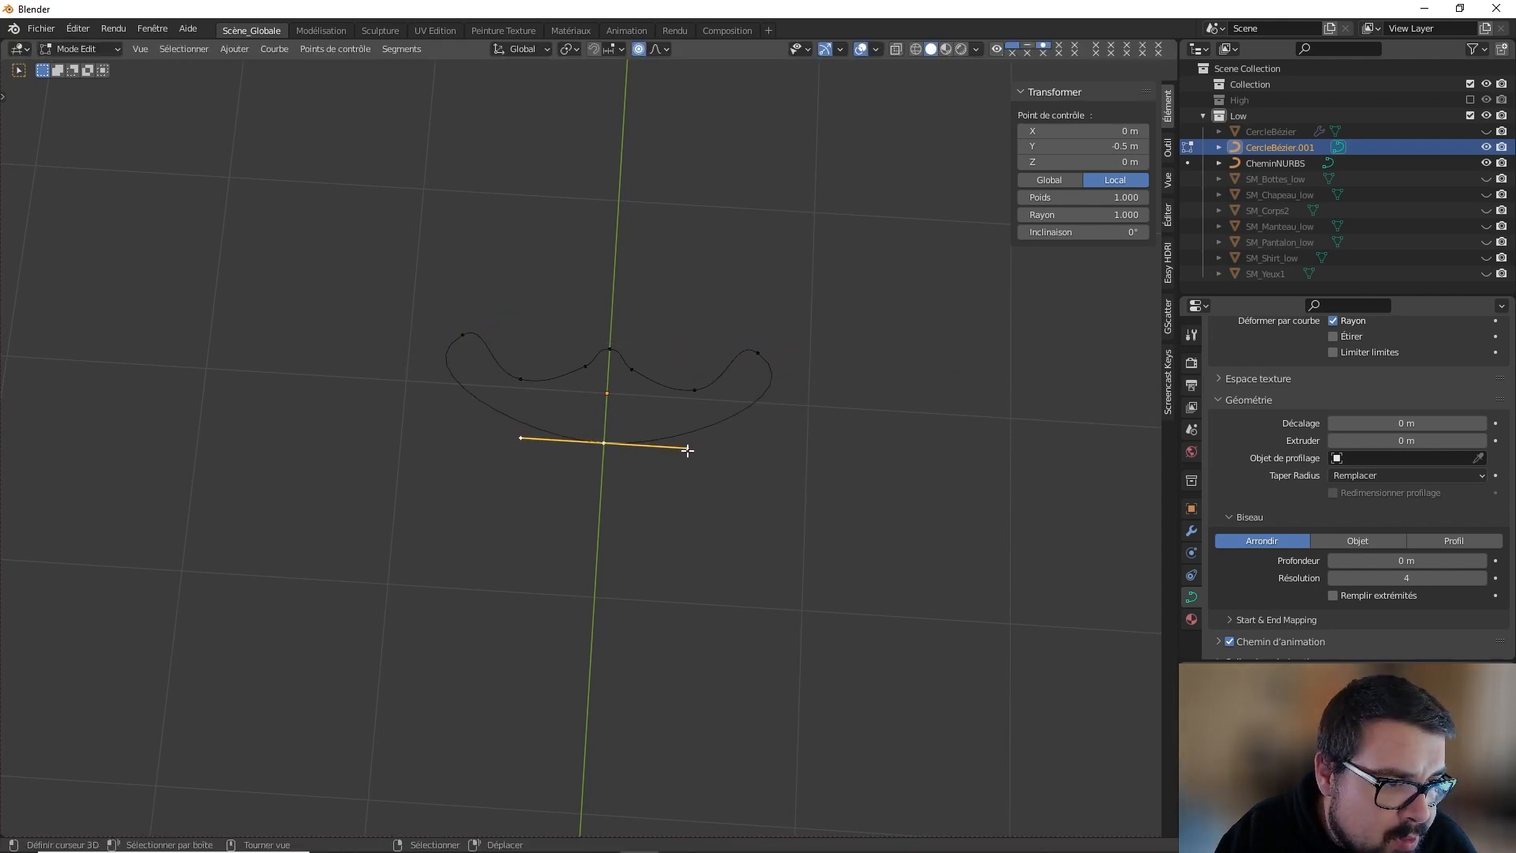
pyautogui.press('Tab')
# Step: Edit the NURBS path and shrink the radius of its end control point at X 2 m to 0, forming a tip
pyautogui.moveTo(751, 462); pyautogui.dragTo(594, 282, button='middle')
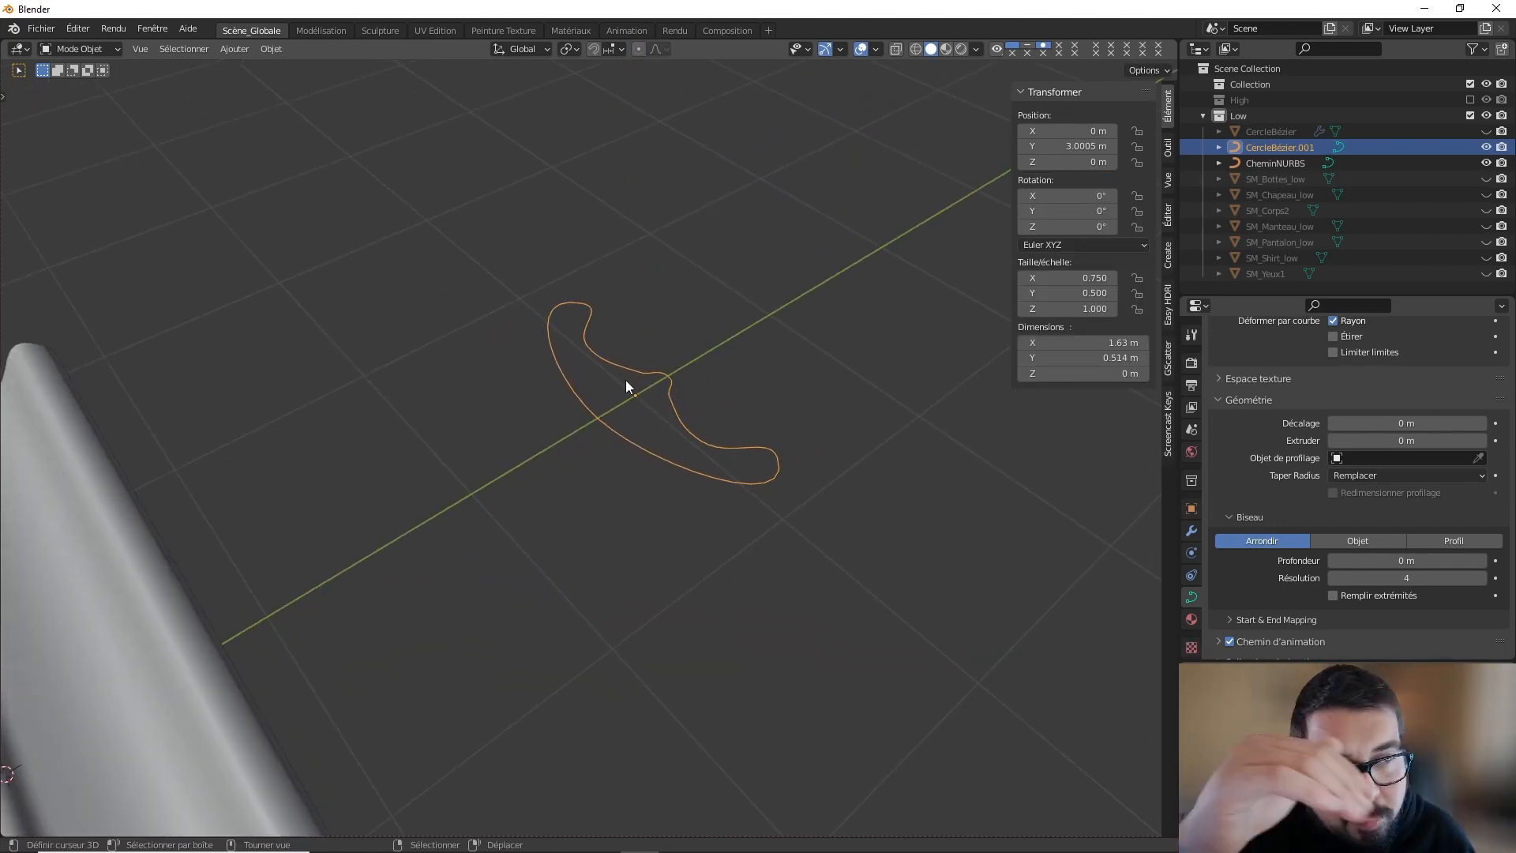
pyautogui.moveTo(629, 400); pyautogui.dragTo(443, 380, button='middle')
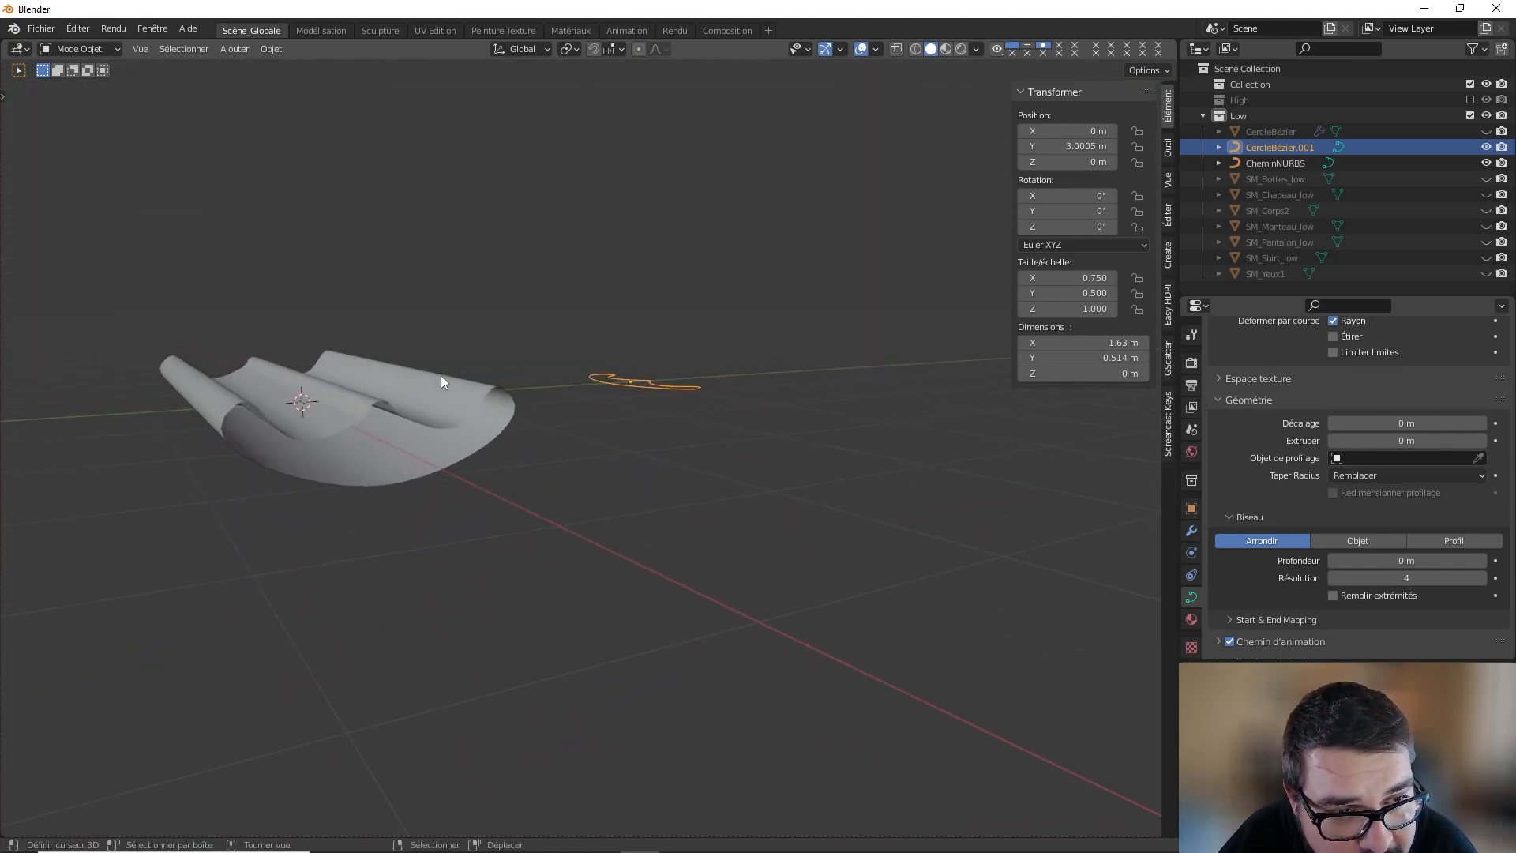
pyautogui.moveTo(652, 359); pyautogui.dragTo(594, 355, button='middle')
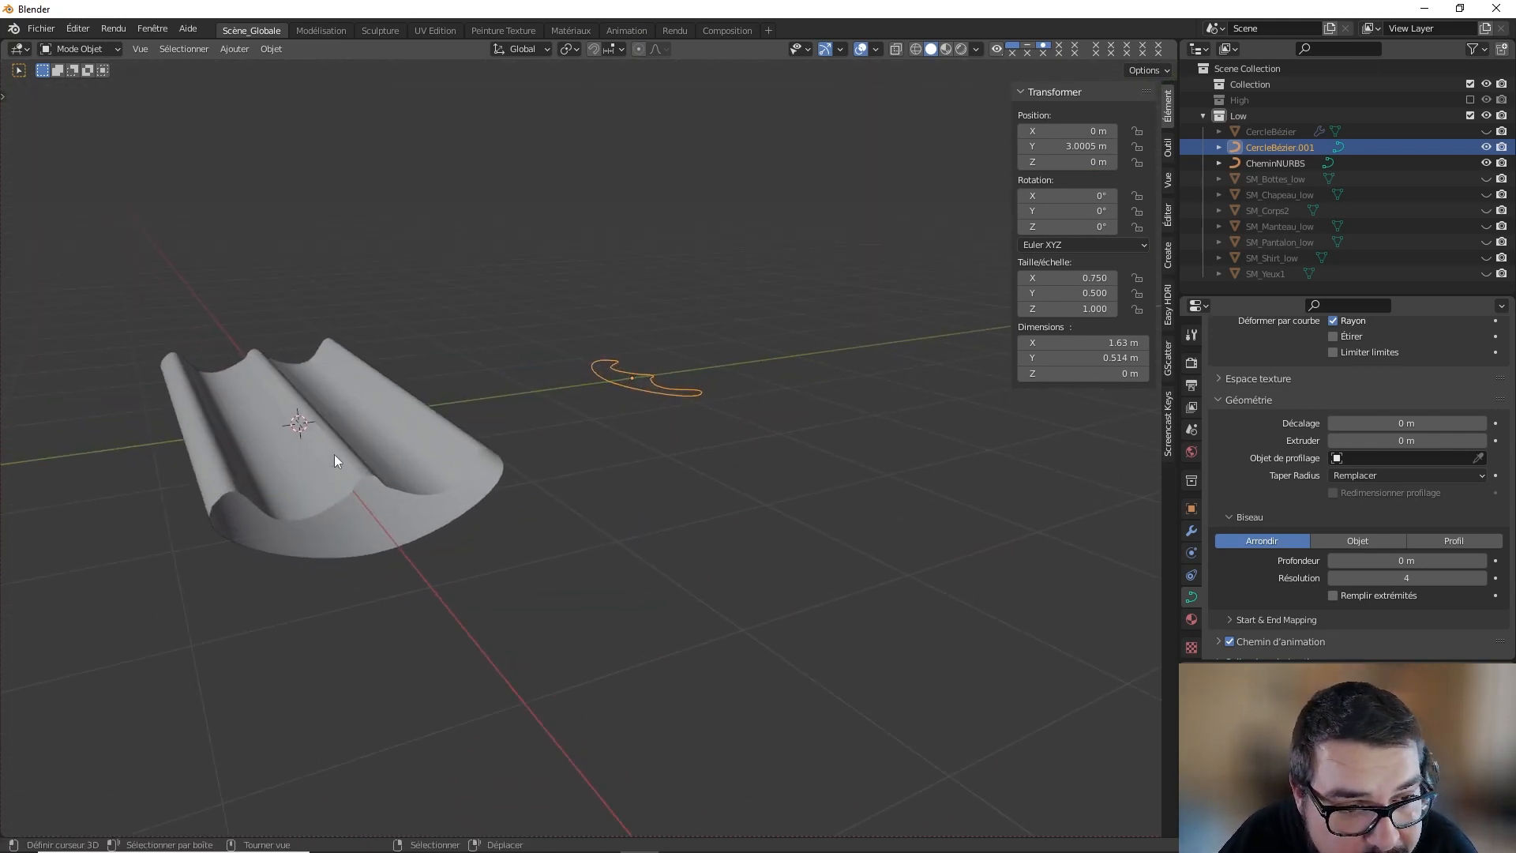
pyautogui.moveTo(334, 455); pyautogui.dragTo(334, 471, button='middle')
pyautogui.rightClick(316, 471)
pyautogui.press('Tab')
pyautogui.moveTo(402, 545); pyautogui.dragTo(470, 550, button='middle')
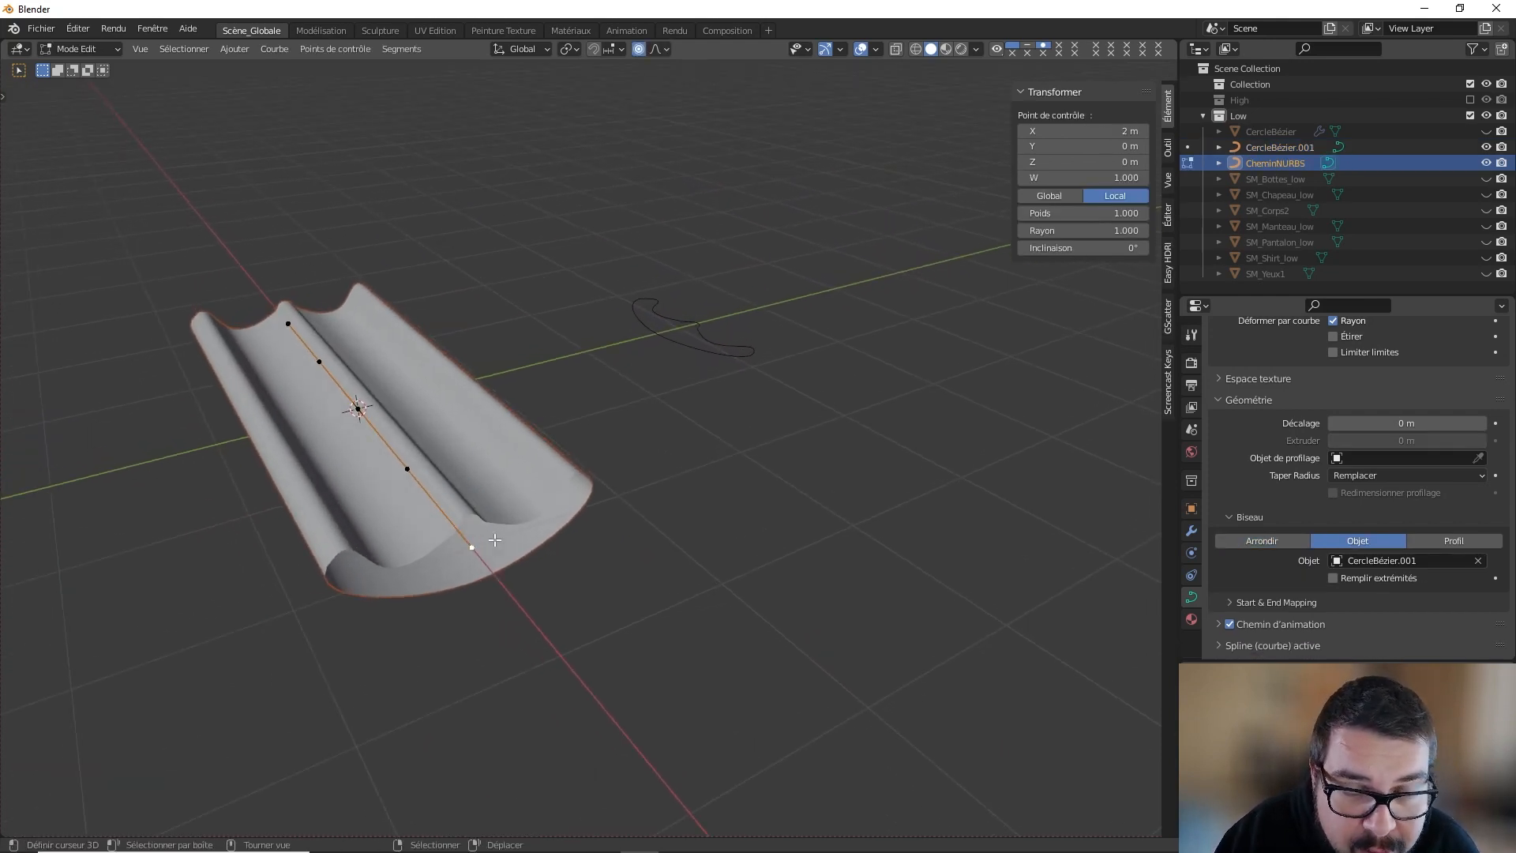
pyautogui.hotkey('alt', 's')
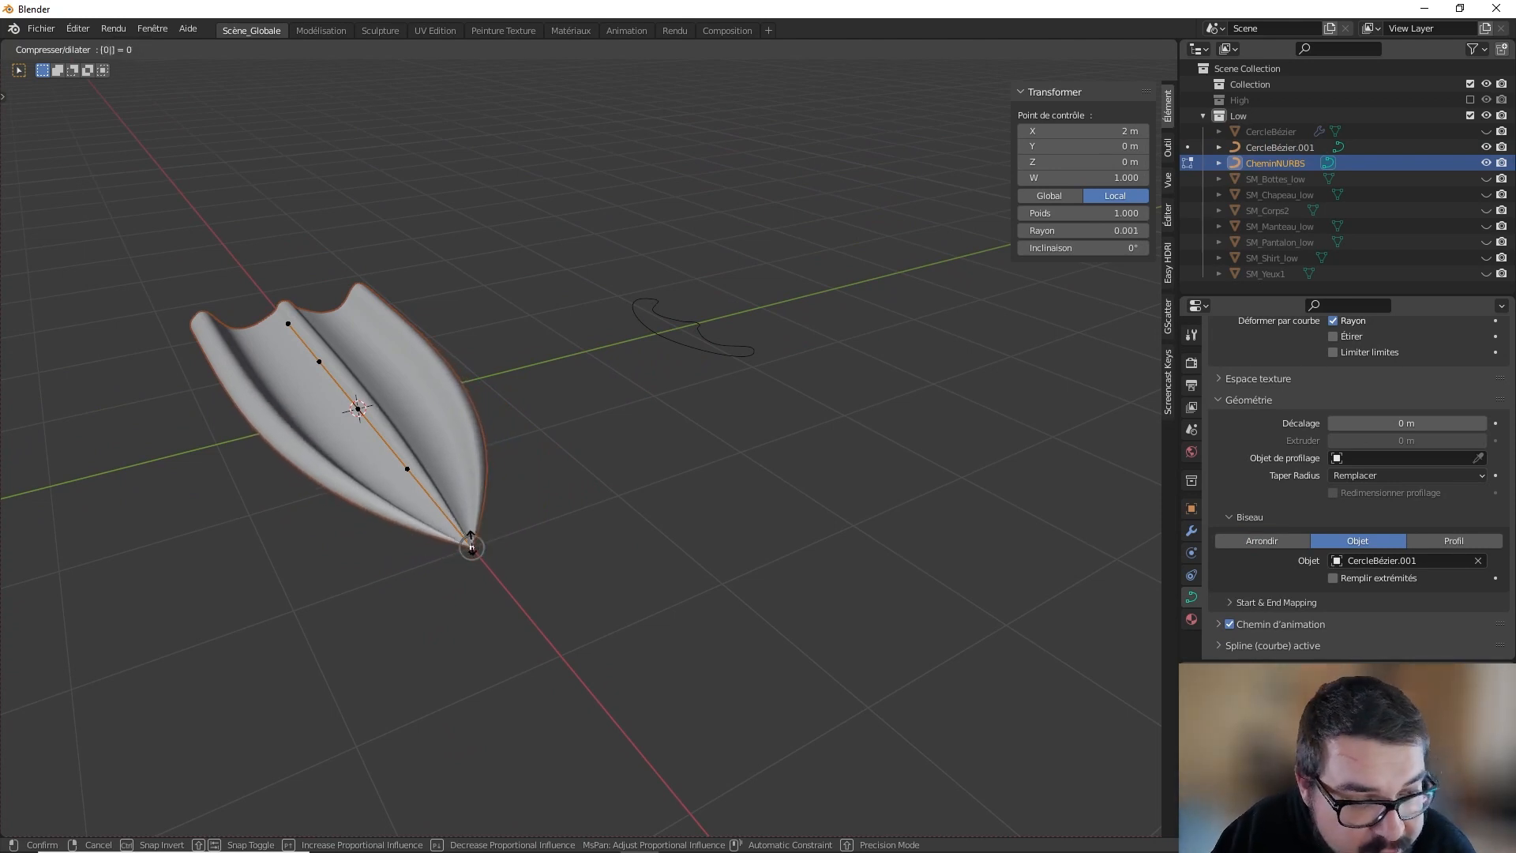
pyautogui.click(472, 543)
pyautogui.moveTo(479, 534); pyautogui.dragTo(472, 287, button='middle')
pyautogui.click(473, 287)
pyautogui.press('KP_7')
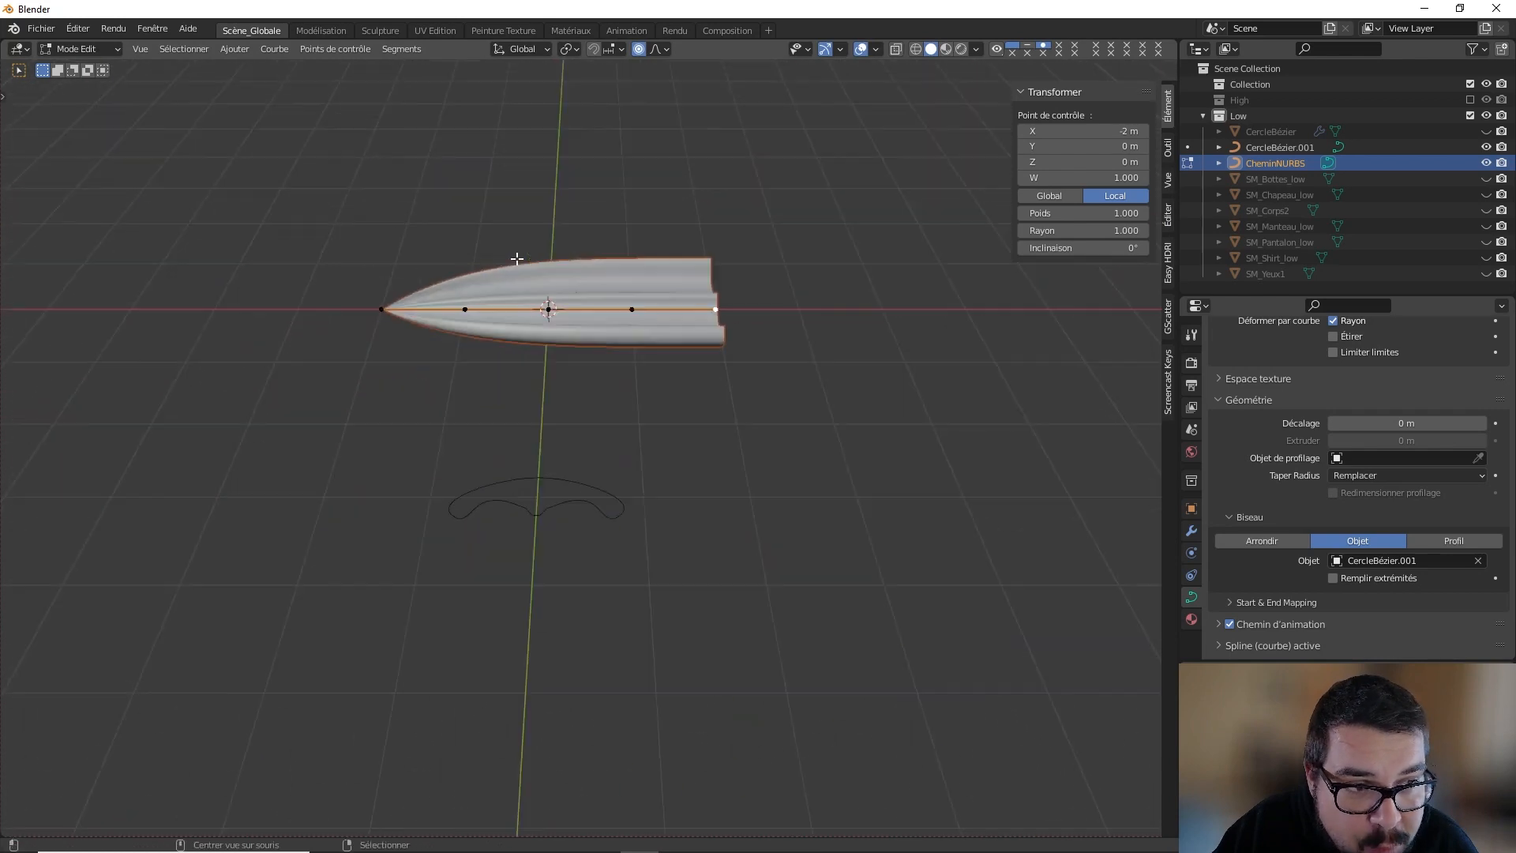
pyautogui.hotkey('alt', 's')
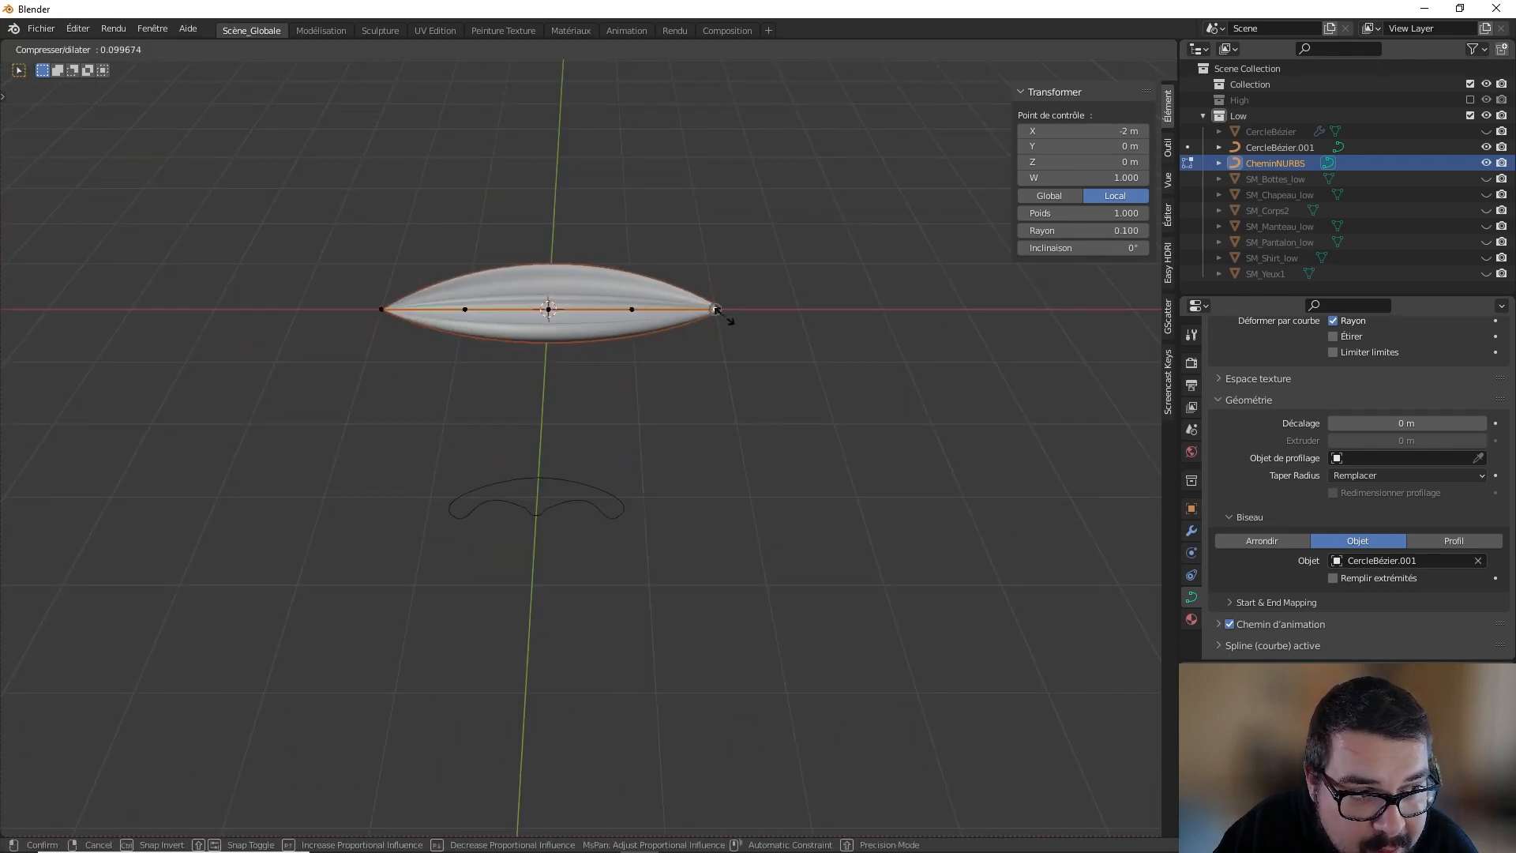
pyautogui.rightClick(717, 310)
# Step: Reduce the radius of the path's control point at X 1 m to about 0.29
pyautogui.moveTo(721, 311); pyautogui.dragTo(470, 376, button='middle')
pyautogui.press('KP_7')
pyautogui.click(399, 548)
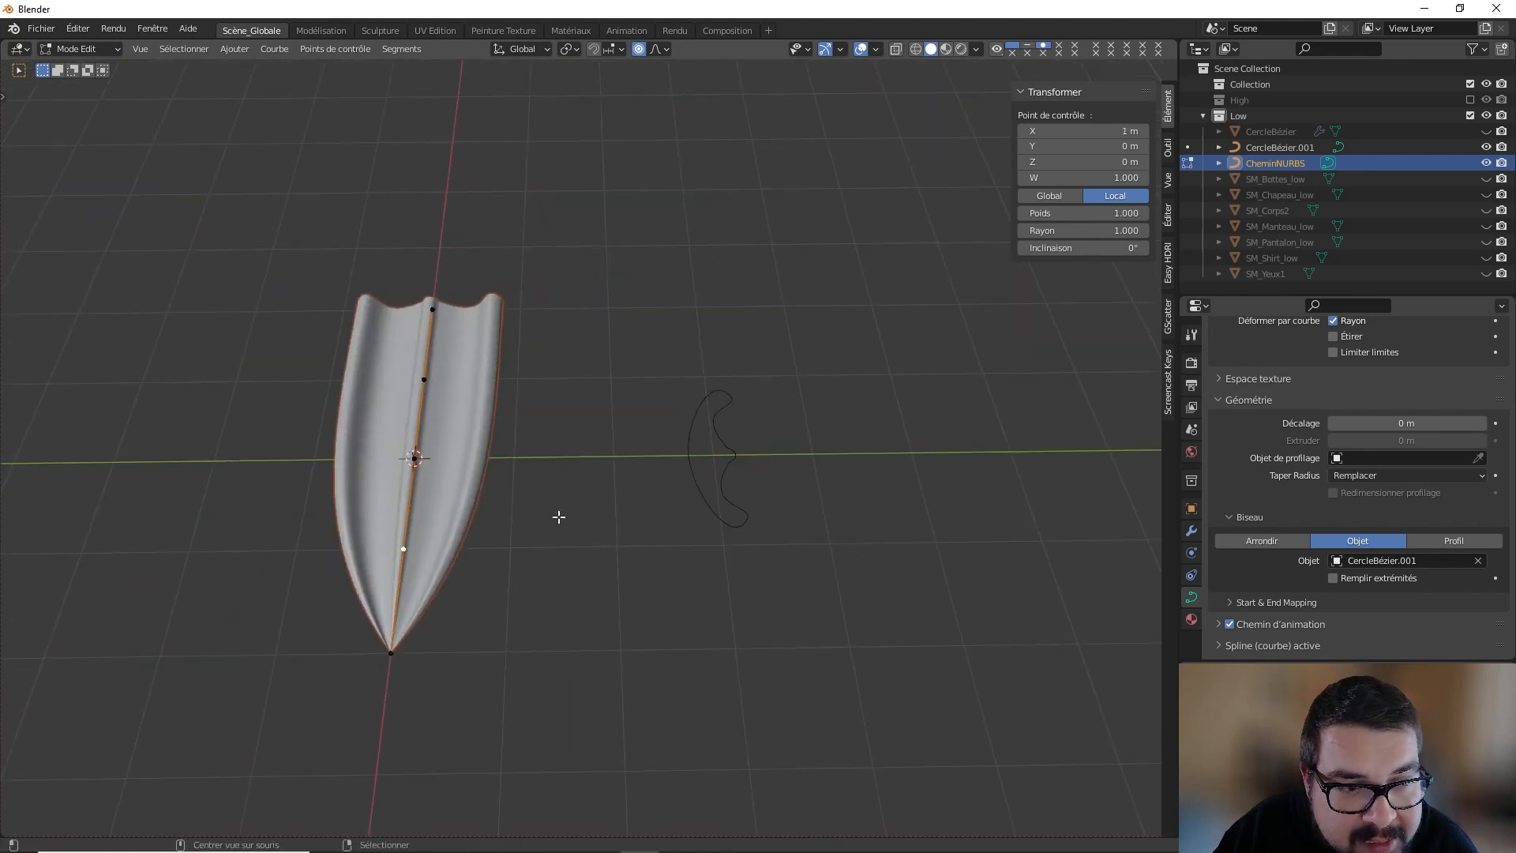
pyautogui.hotkey('alt', 's')
pyautogui.click(442, 502)
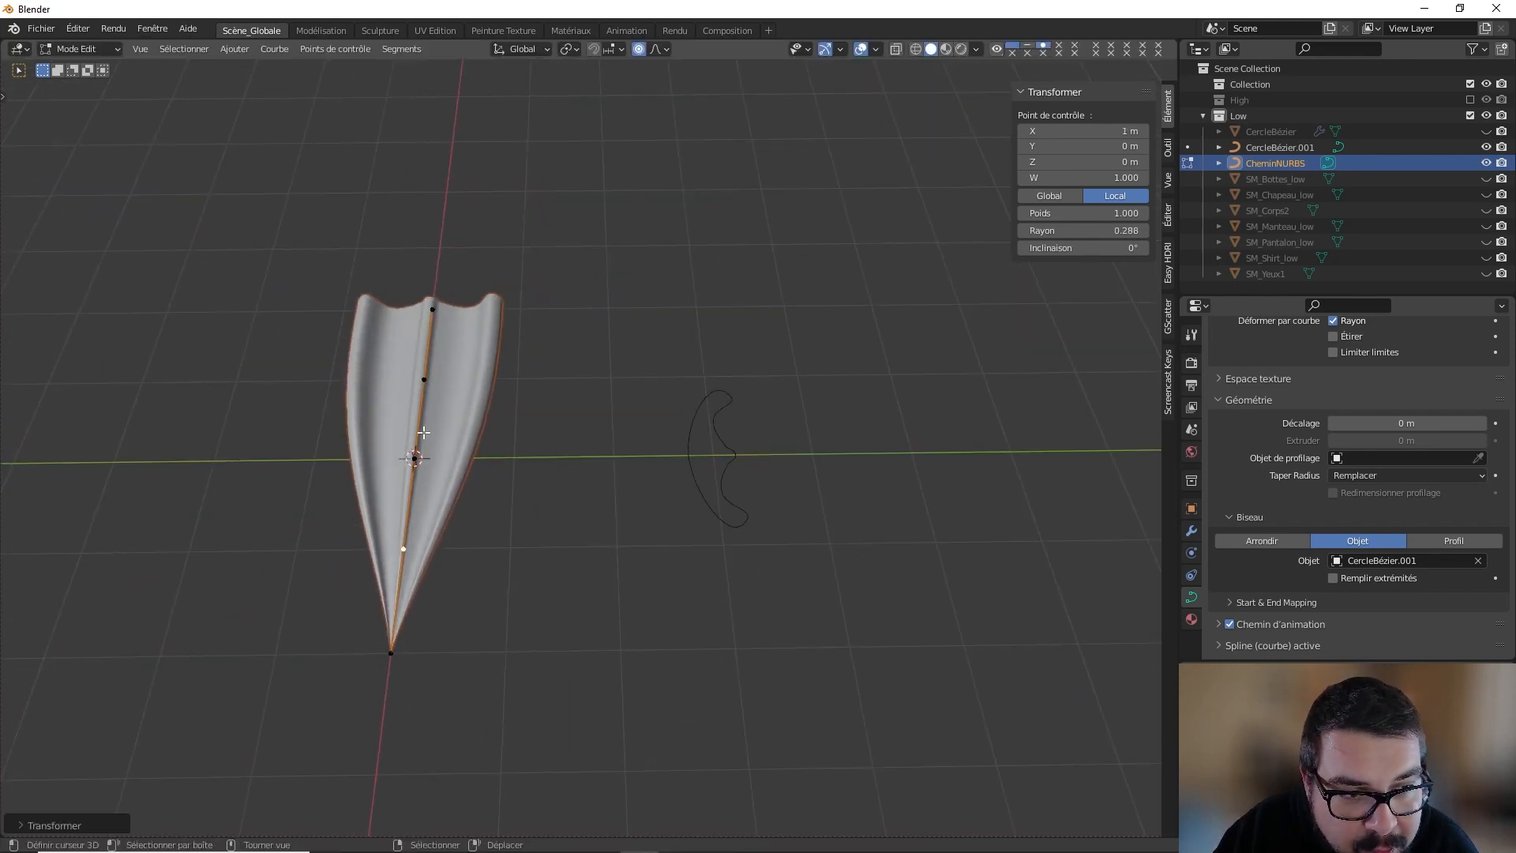
# Step: Reduce the radius of the path's middle control point to about 0.47 and slightly shrink the radius at the X -1 m point
pyautogui.click(414, 458)
pyautogui.hotkey('alt', 's')
pyautogui.click(415, 458)
pyautogui.click(425, 379)
pyautogui.hotkey('alt', 's')
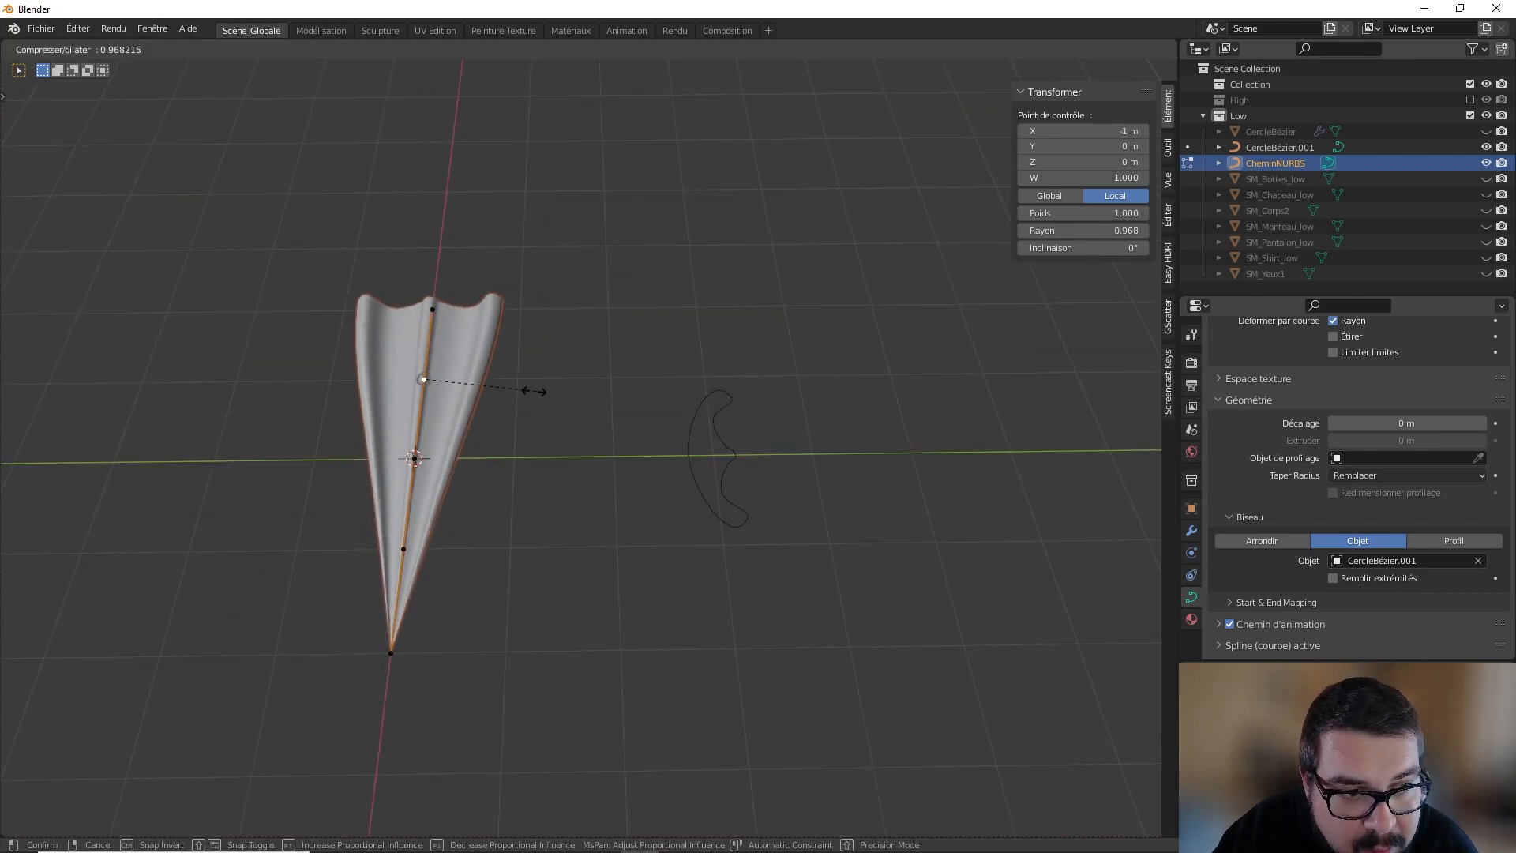
pyautogui.click(507, 395)
# Step: Try to create a segment from the path's middle control point
pyautogui.click(455, 455)
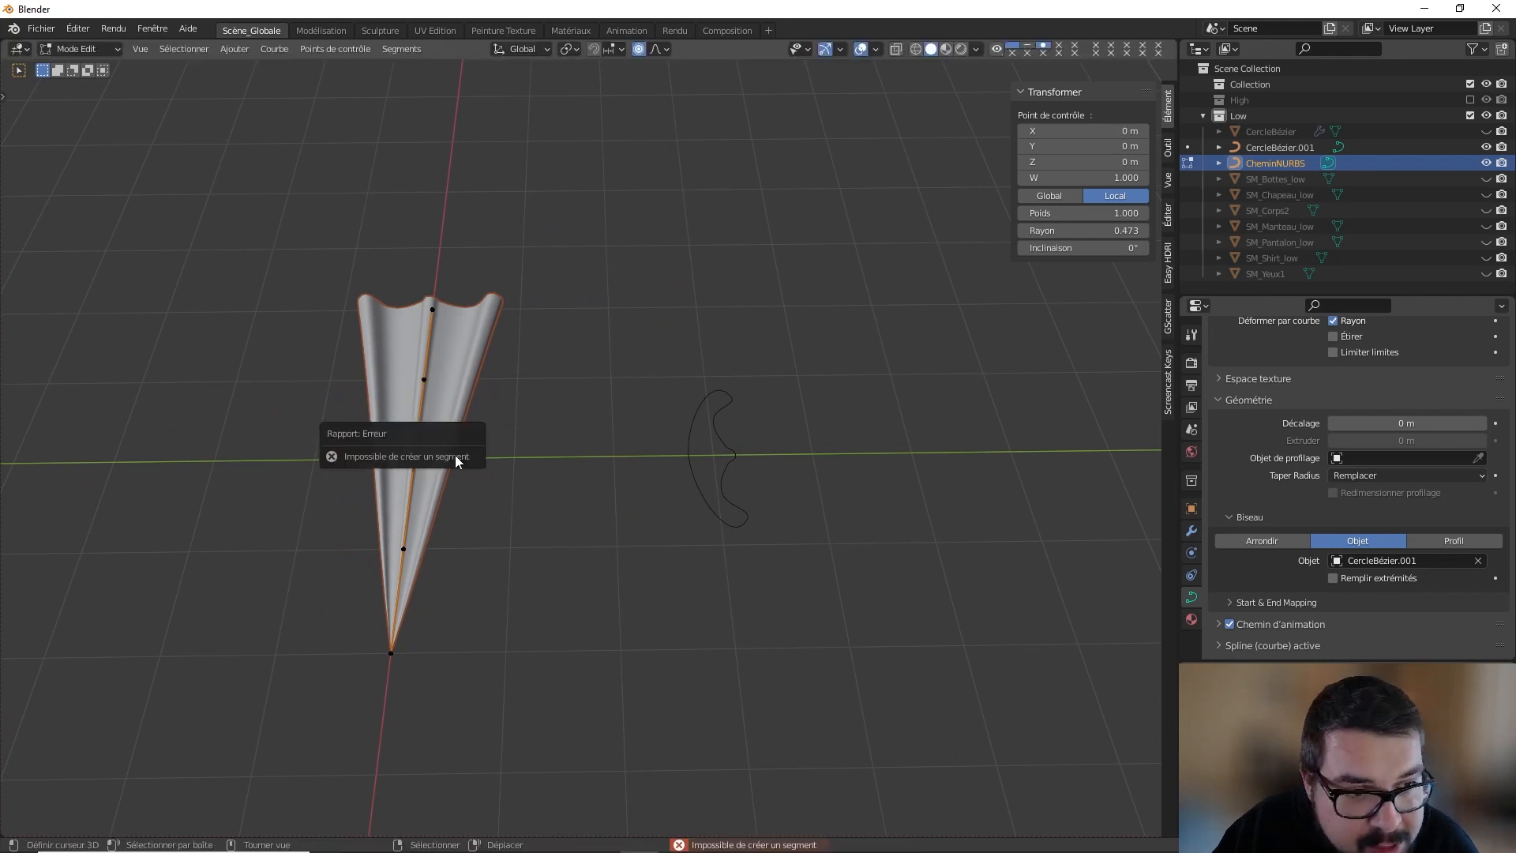
pyautogui.press('g')
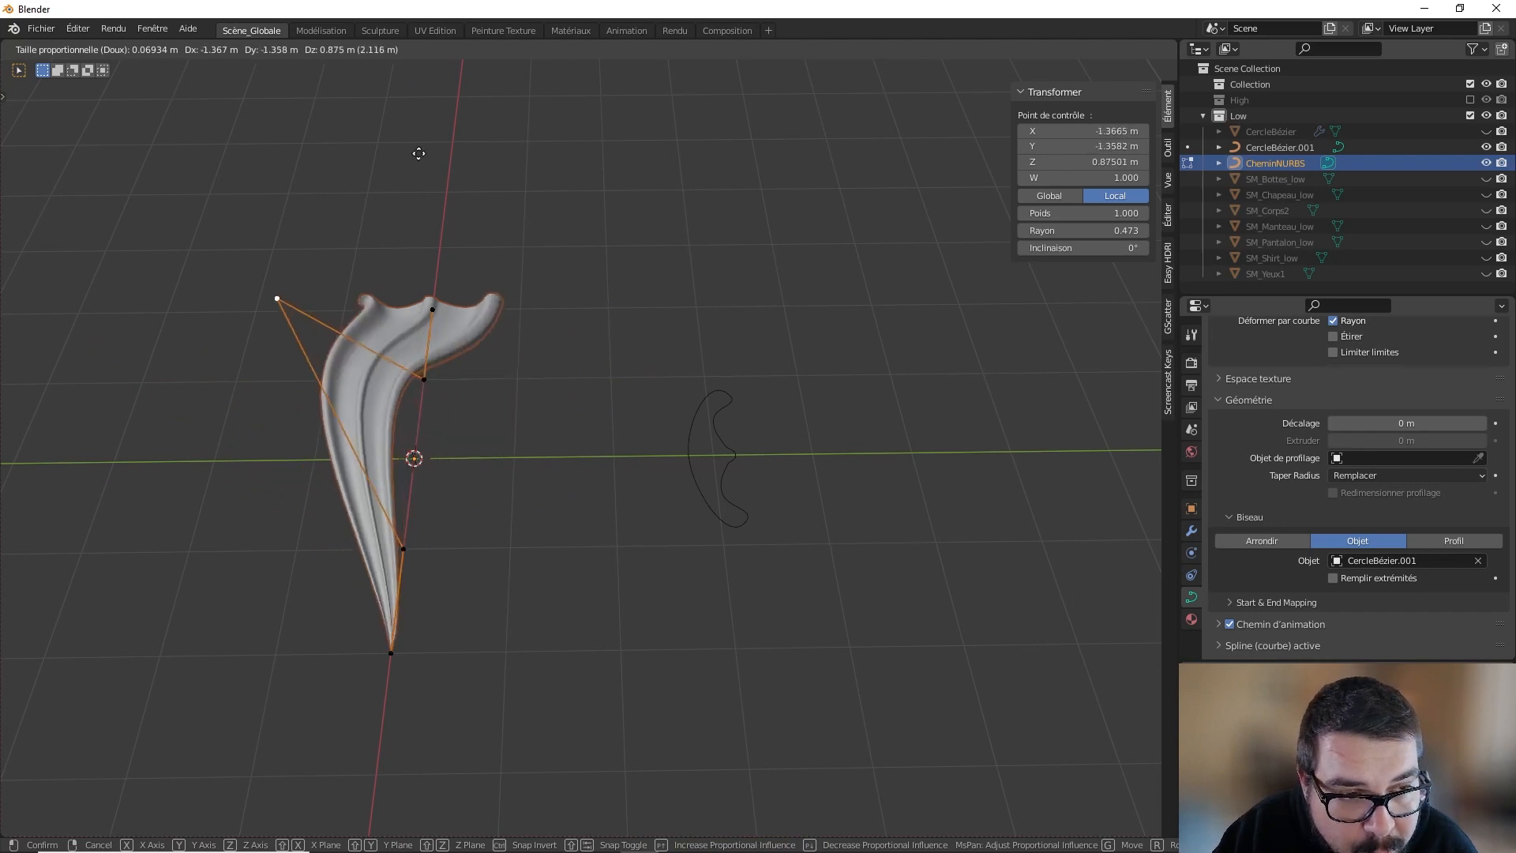
pyautogui.press('Escape')
pyautogui.press('f')
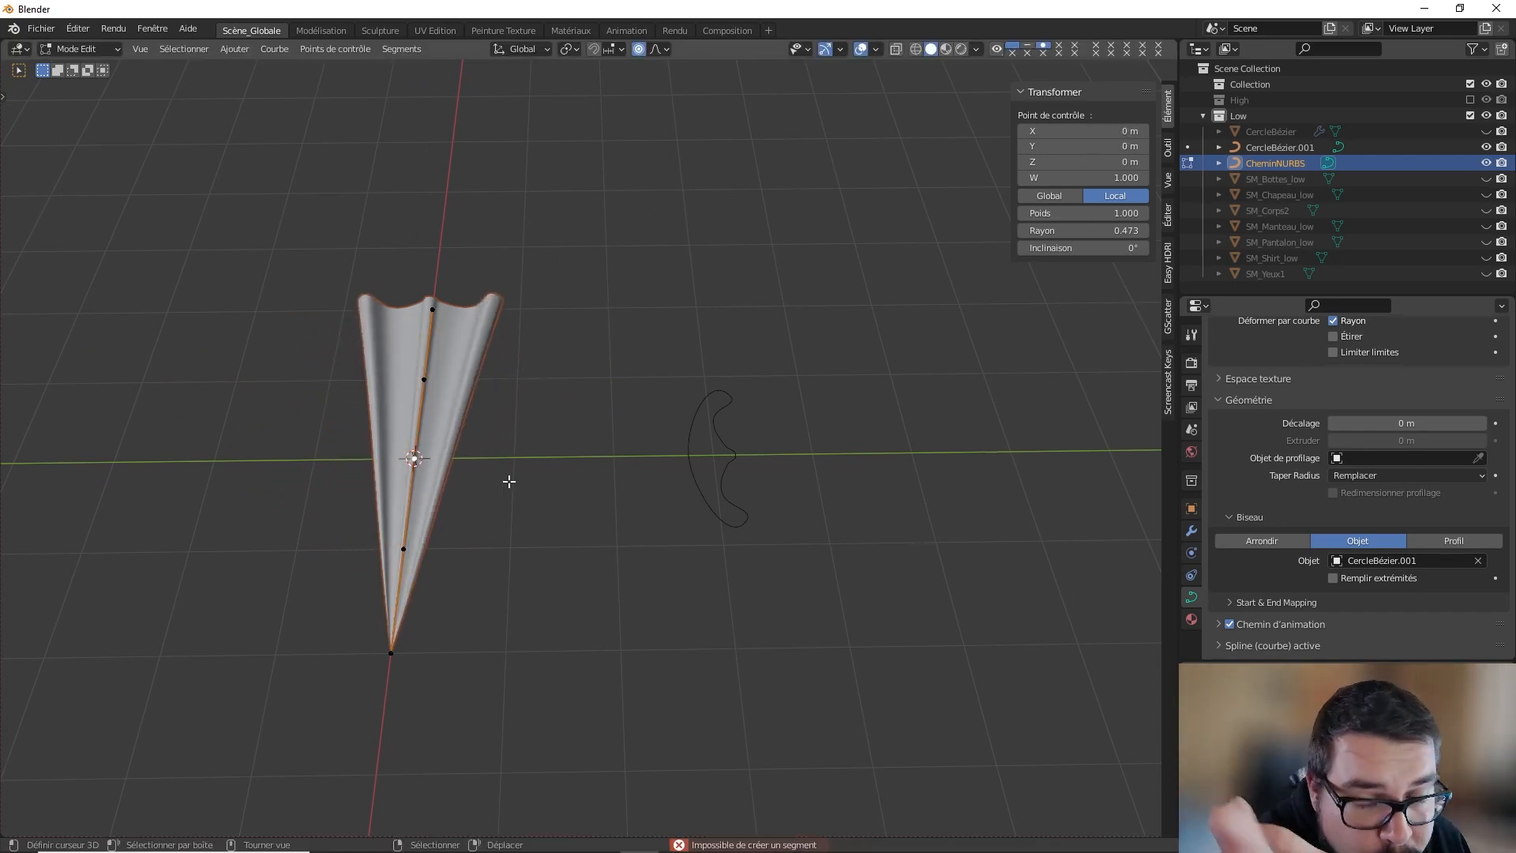
pyautogui.moveTo(508, 477); pyautogui.dragTo(478, 483, button='middle')
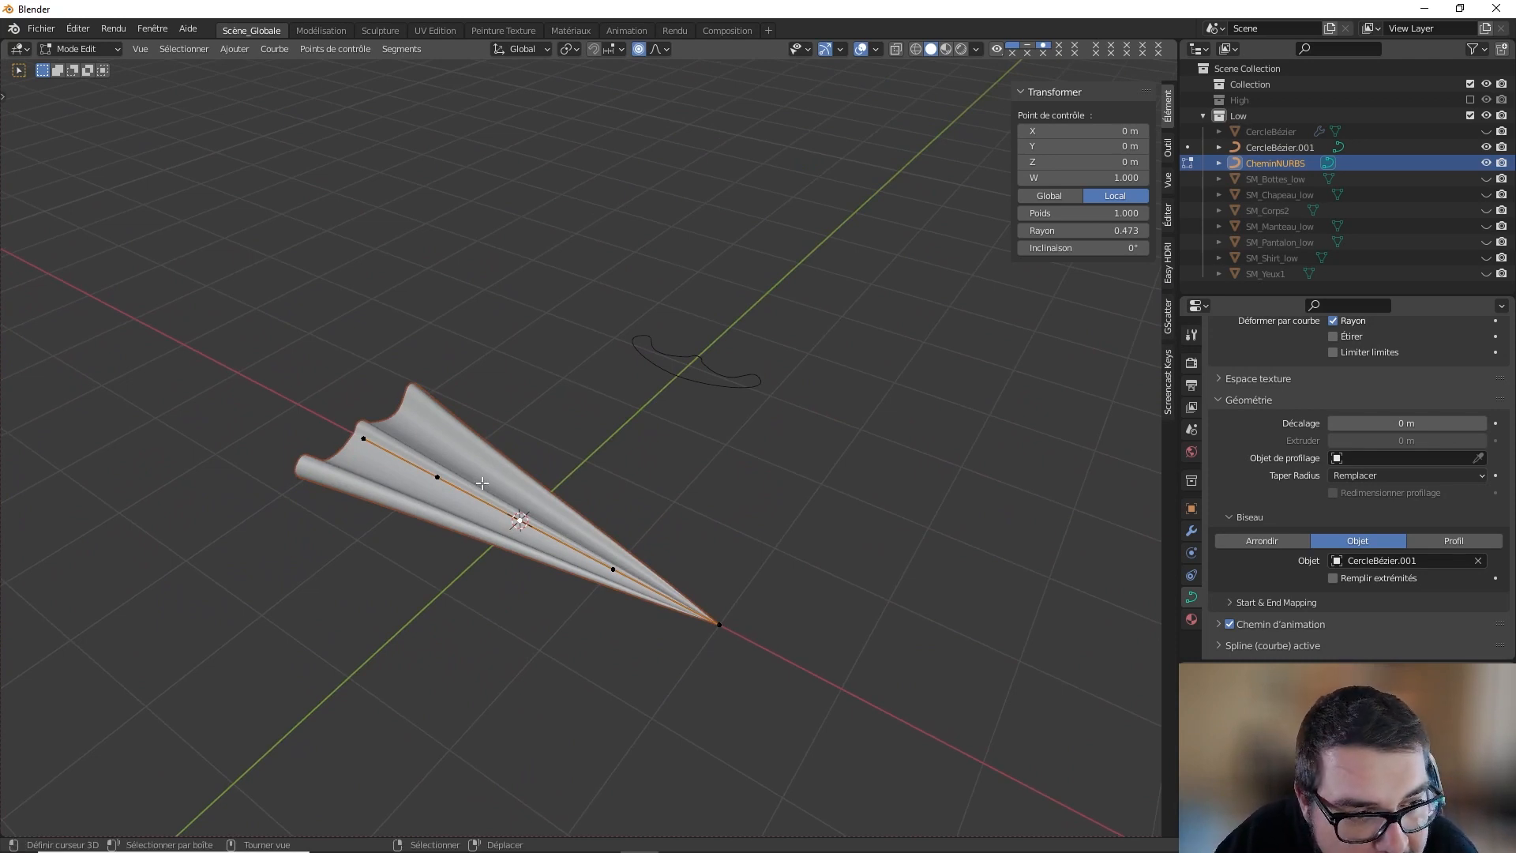
pyautogui.hotkey('alt', 'a')
pyautogui.press('a')
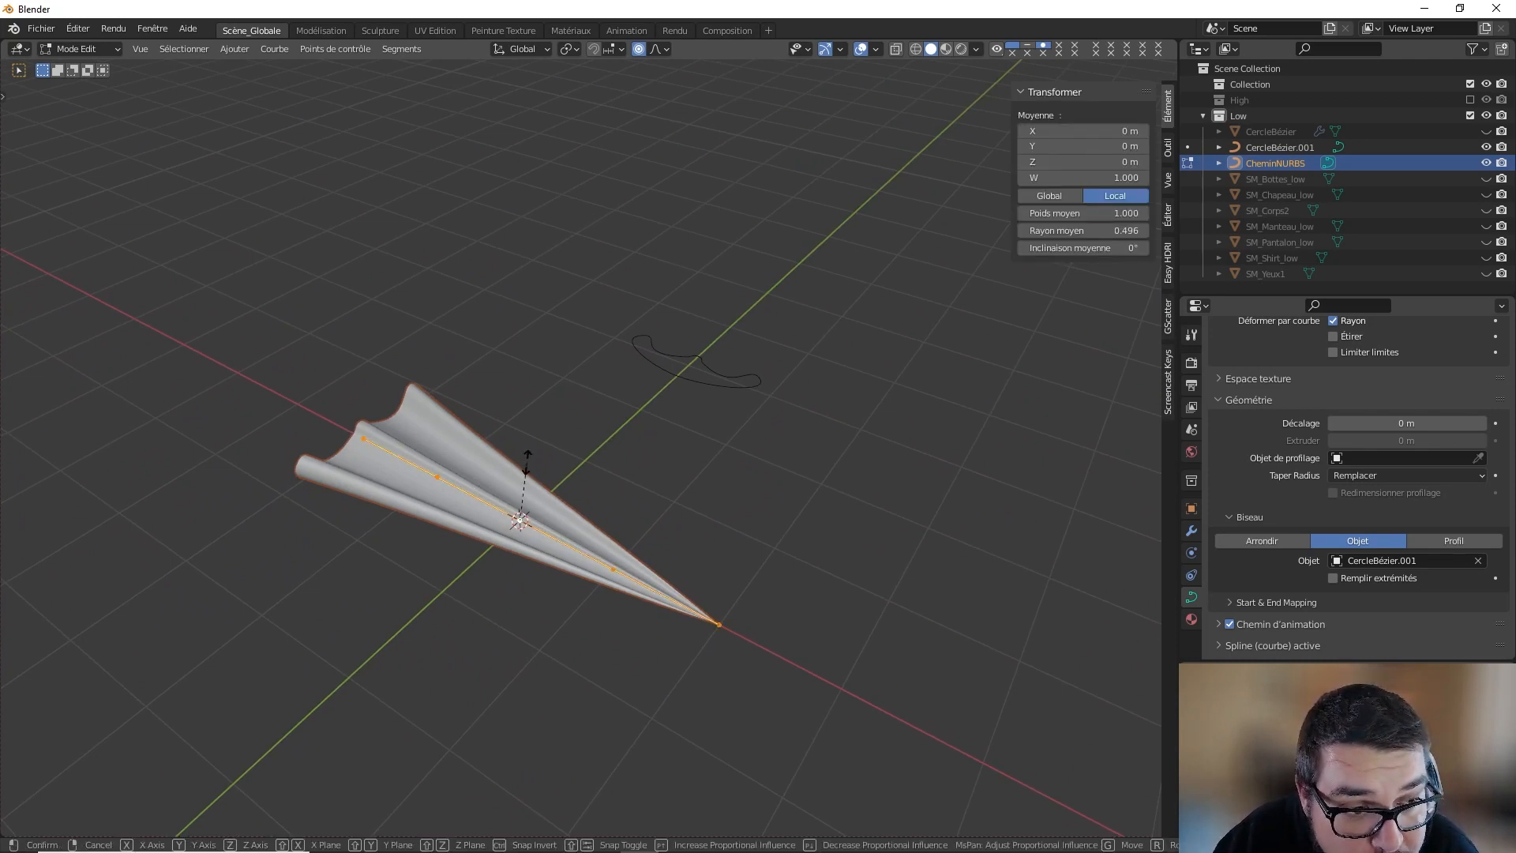
pyautogui.press('s')
pyautogui.press('x')
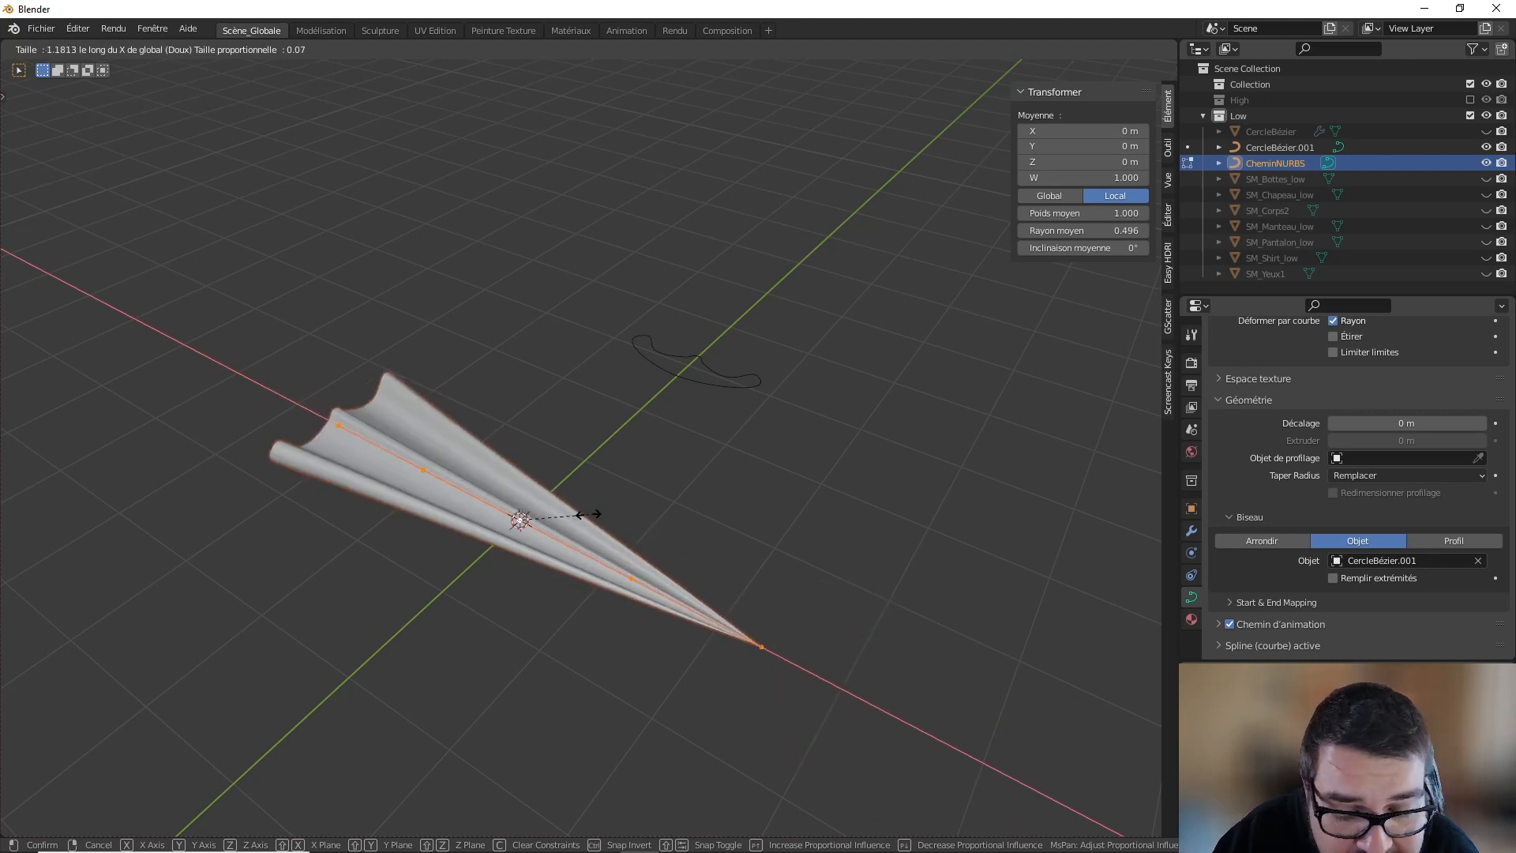
pyautogui.press('y')
pyautogui.click(579, 444)
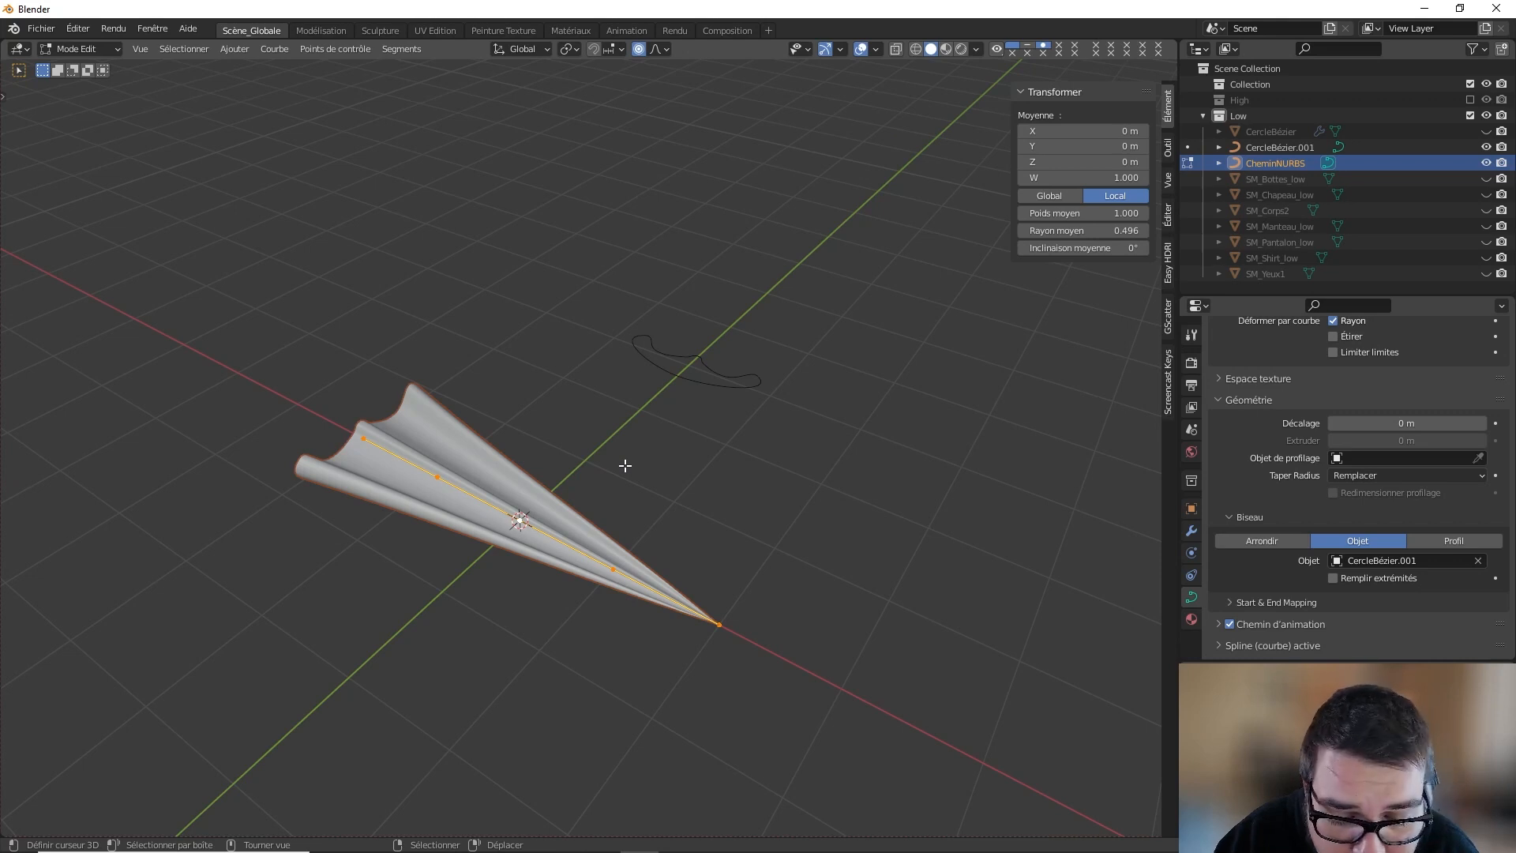
pyautogui.press('r')
pyautogui.rightClick(654, 522)
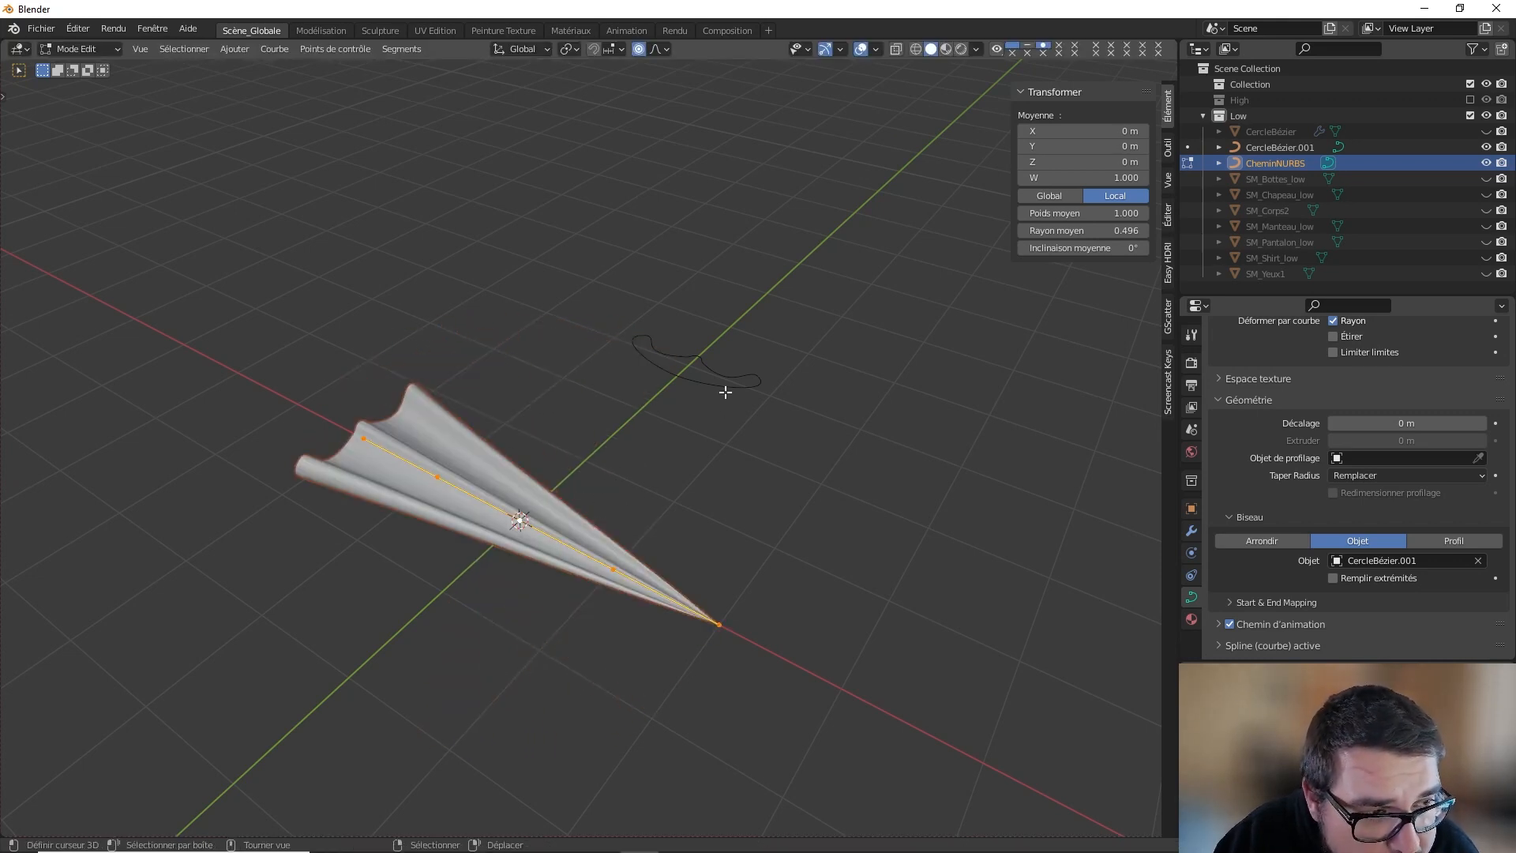
pyautogui.press('Tab')
pyautogui.click(750, 386)
pyautogui.press('r')
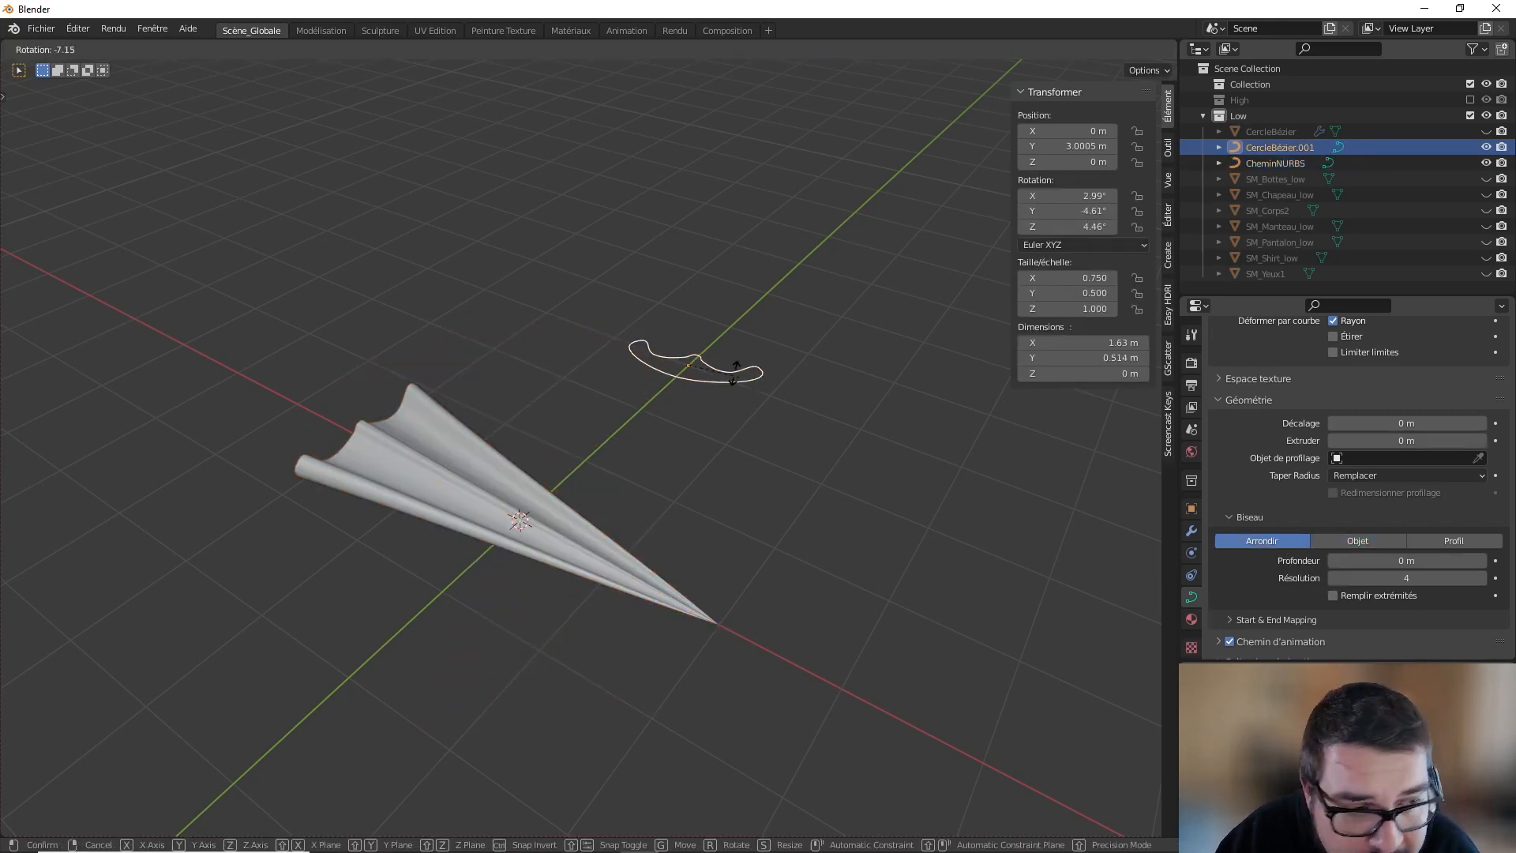
pyautogui.press('x')
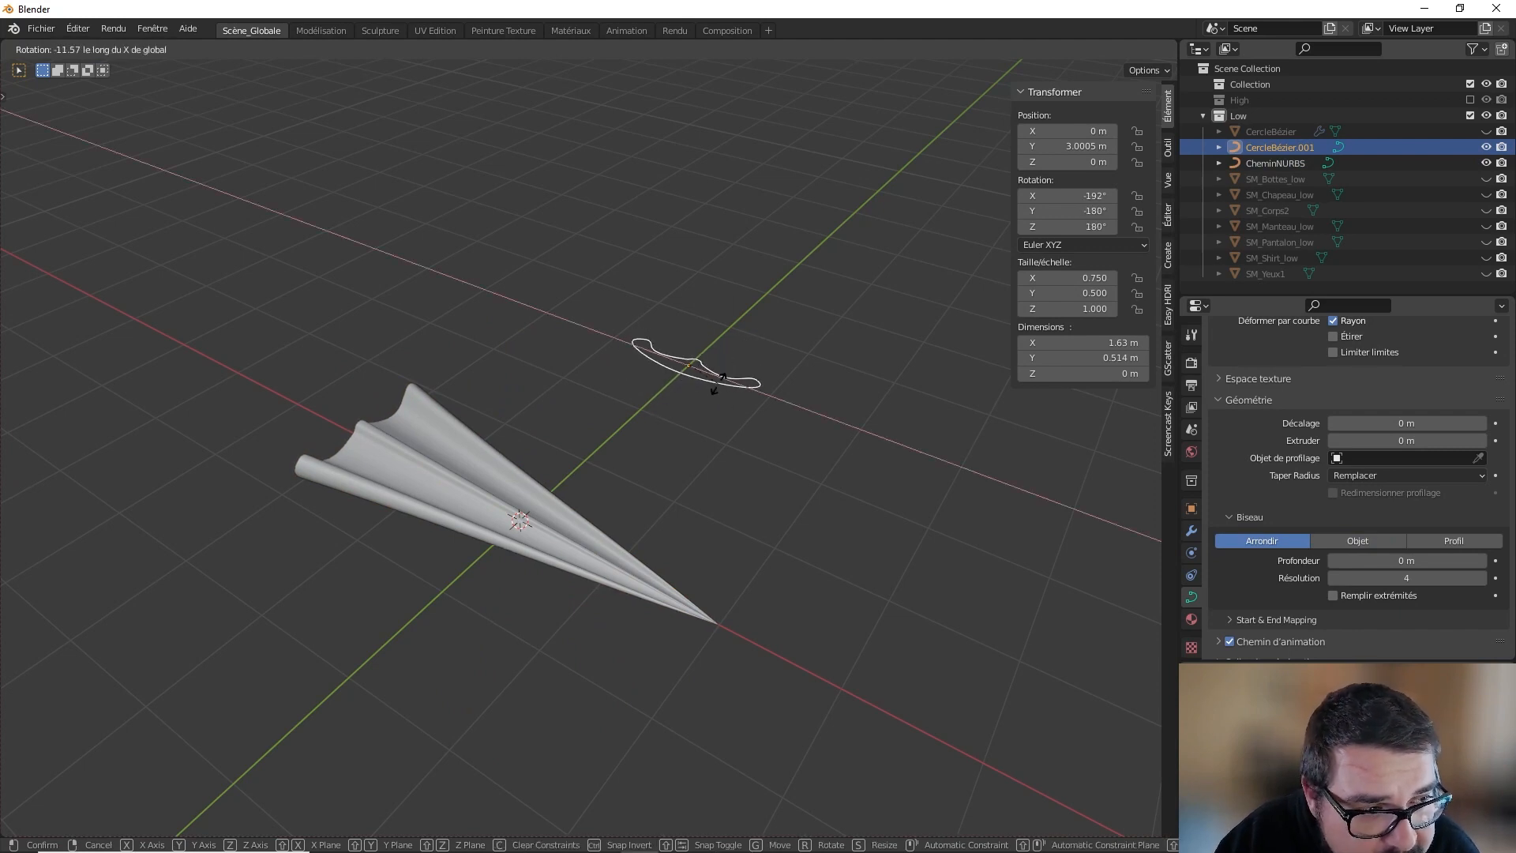
pyautogui.rightClick(718, 382)
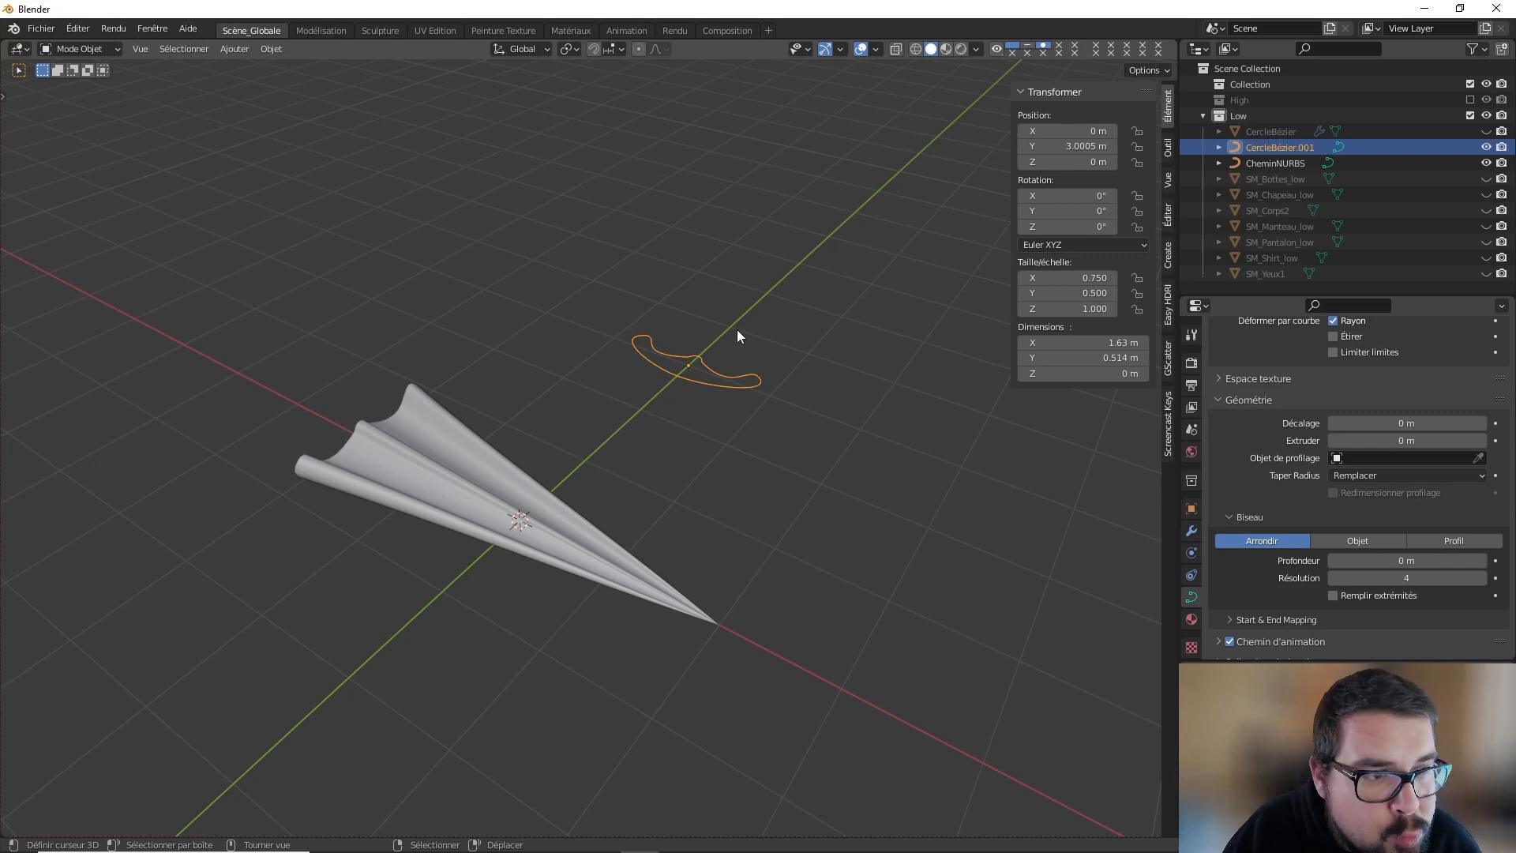
pyautogui.press('KP_Divide')
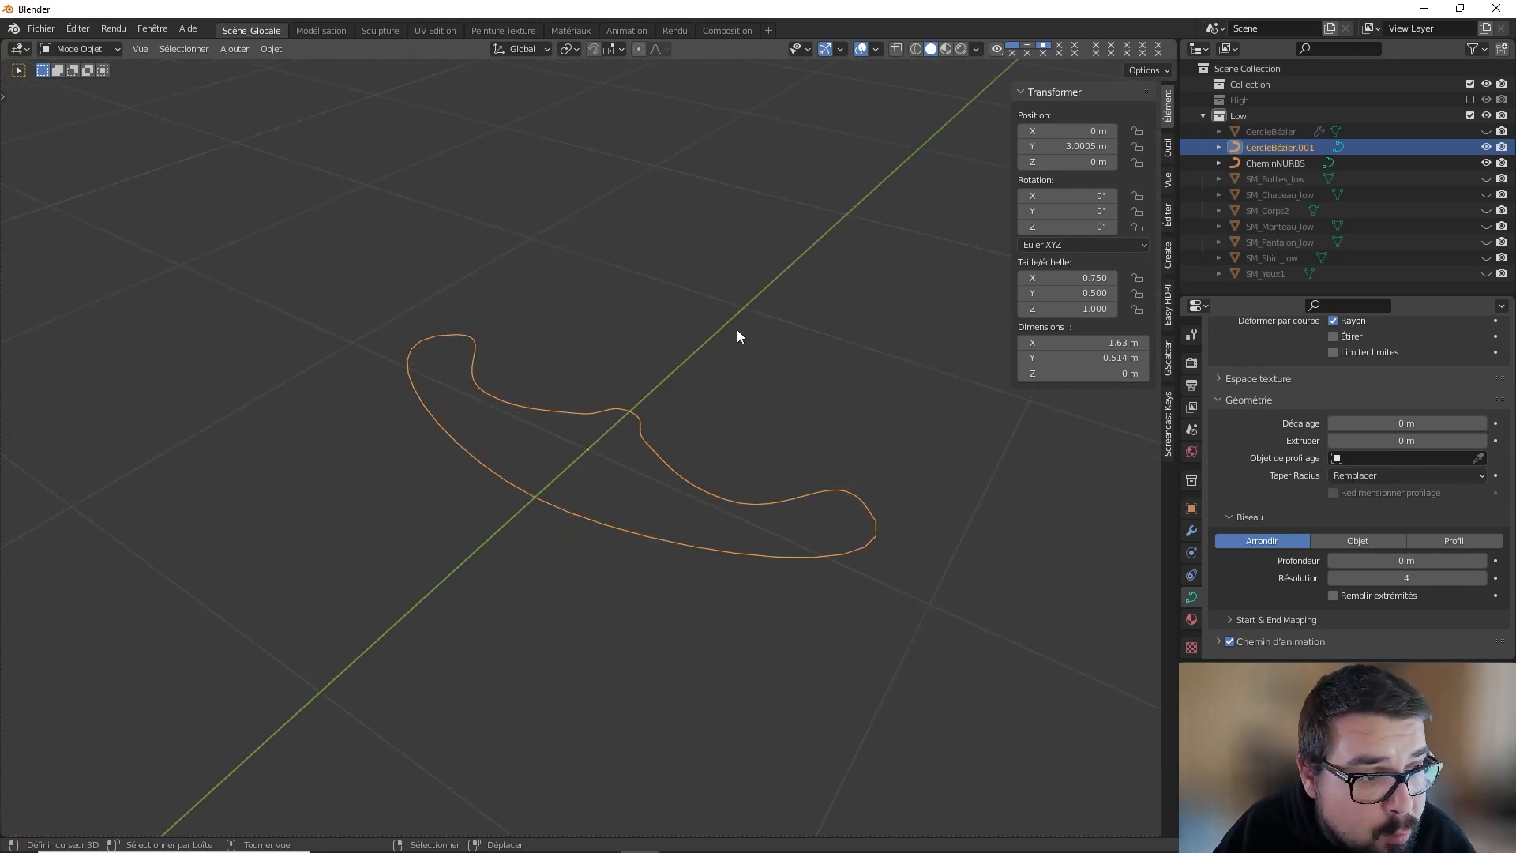
pyautogui.press('KP_Divide')
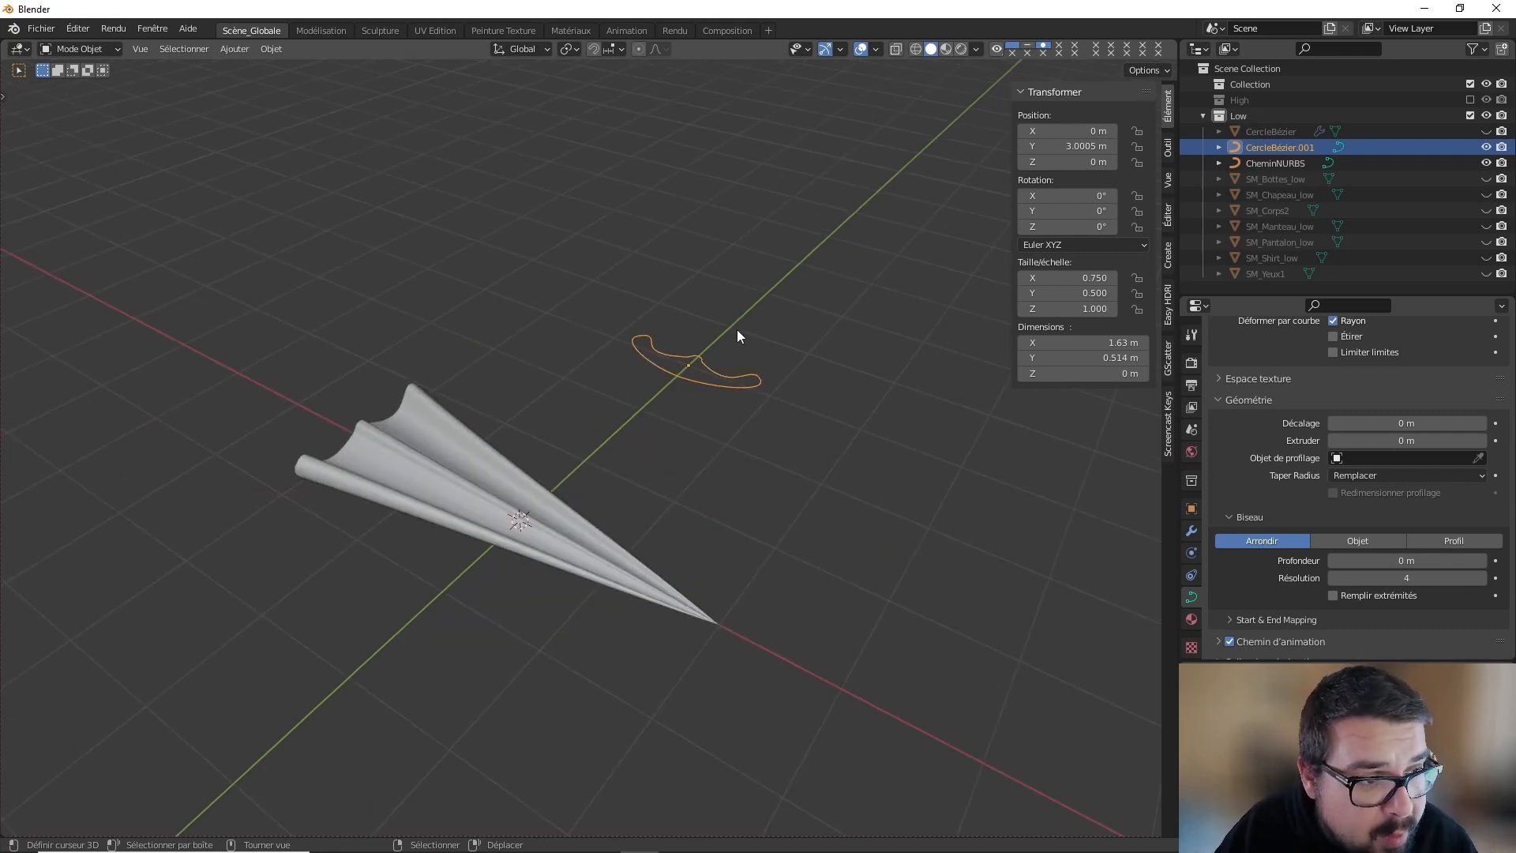
# Step: Reveal all hidden character objects and select the tapered NURBS path
pyautogui.click(471, 473)
pyautogui.moveTo(584, 423); pyautogui.dragTo(690, 392, button='middle')
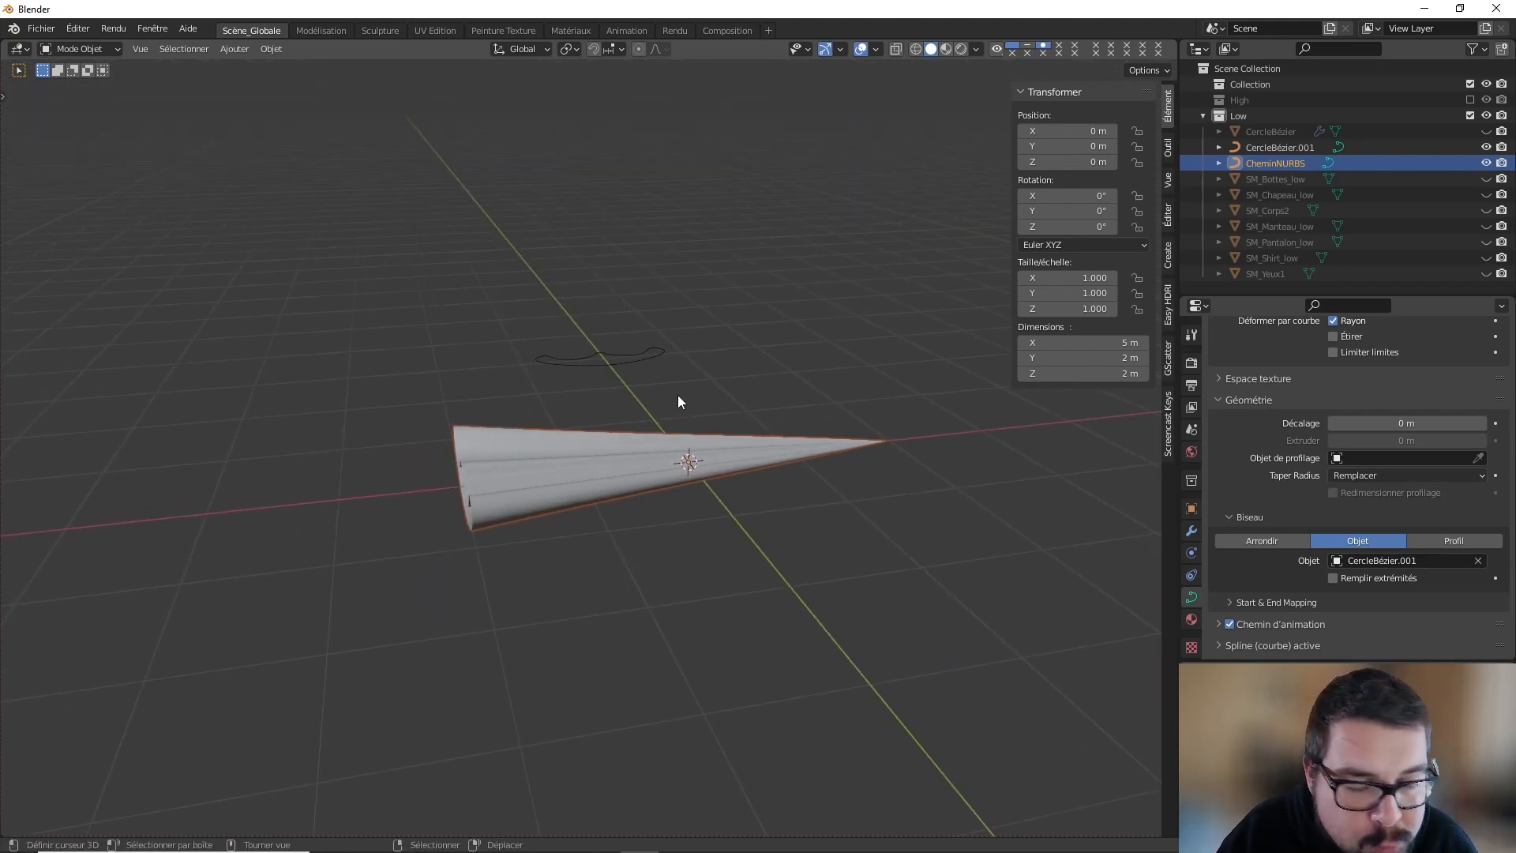
pyautogui.hotkey('alt', 'h')
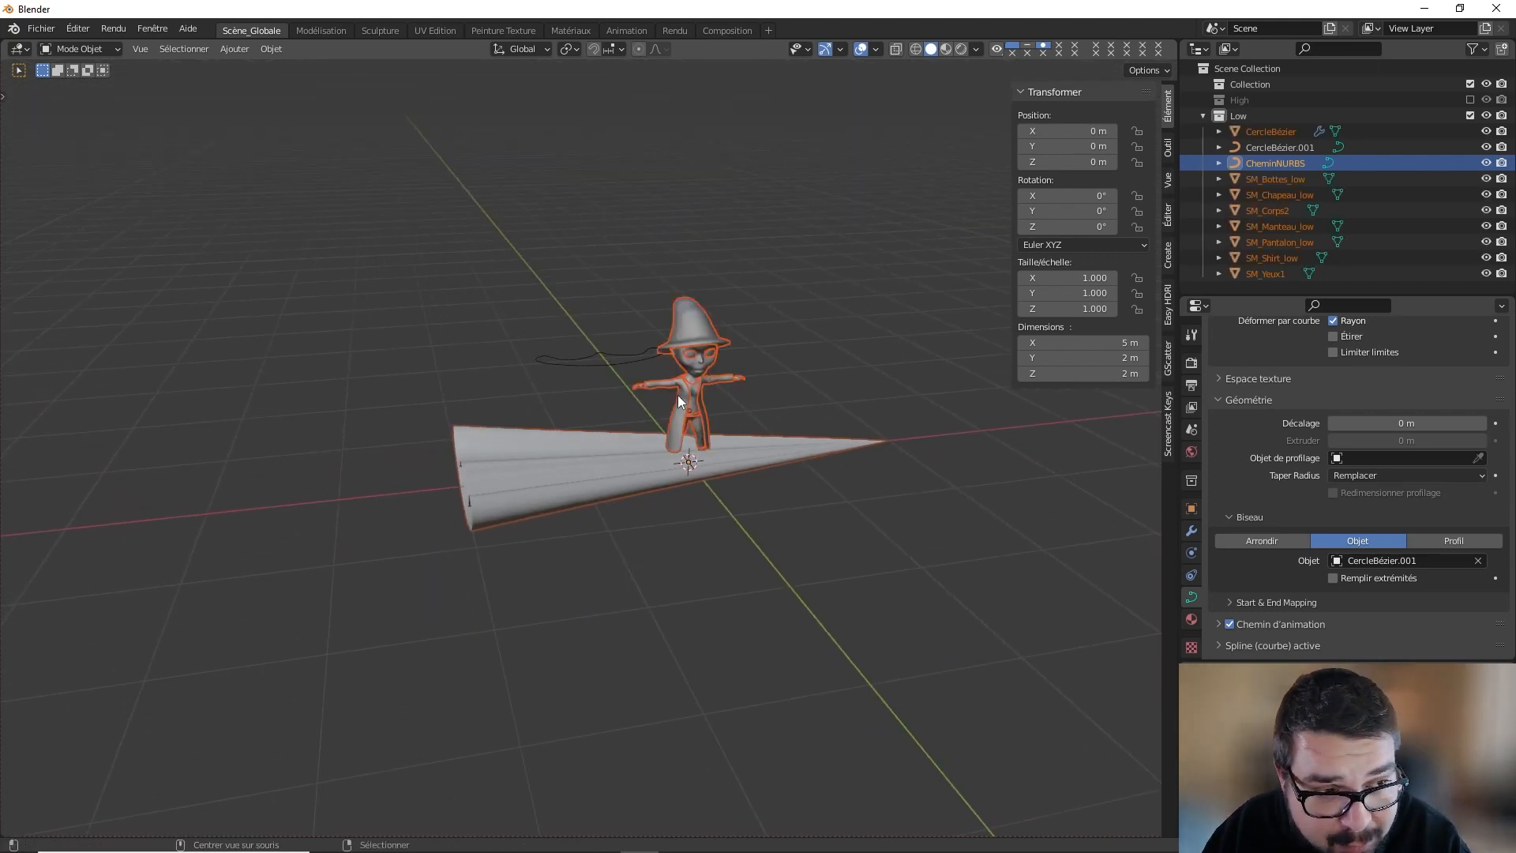
pyautogui.click(698, 308)
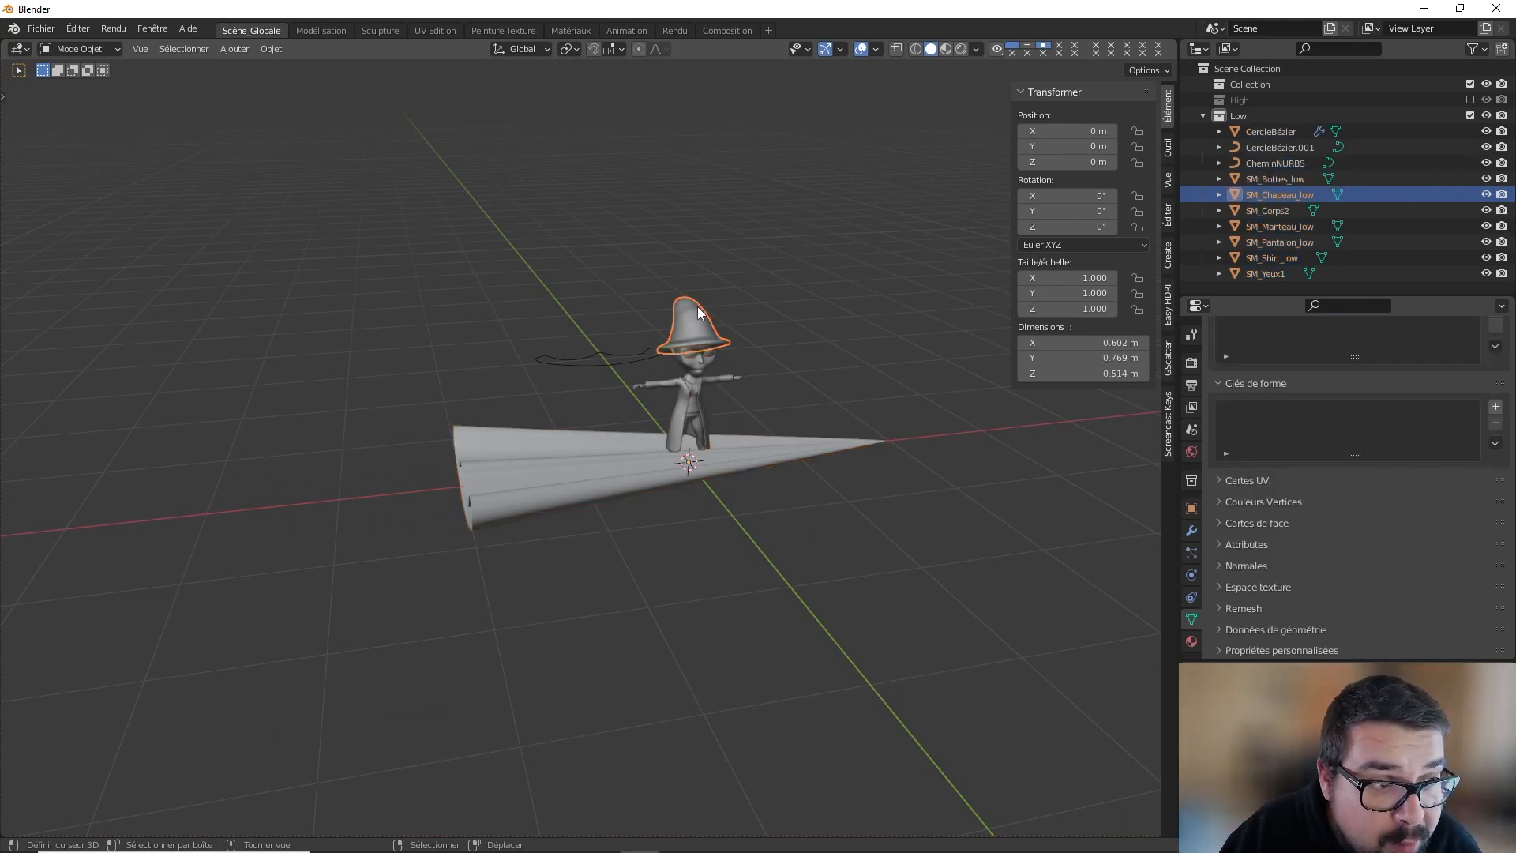
pyautogui.click(542, 468)
pyautogui.moveTo(542, 467); pyautogui.dragTo(563, 480, button='middle')
pyautogui.moveTo(553, 488); pyautogui.dragTo(551, 468, button='middle')
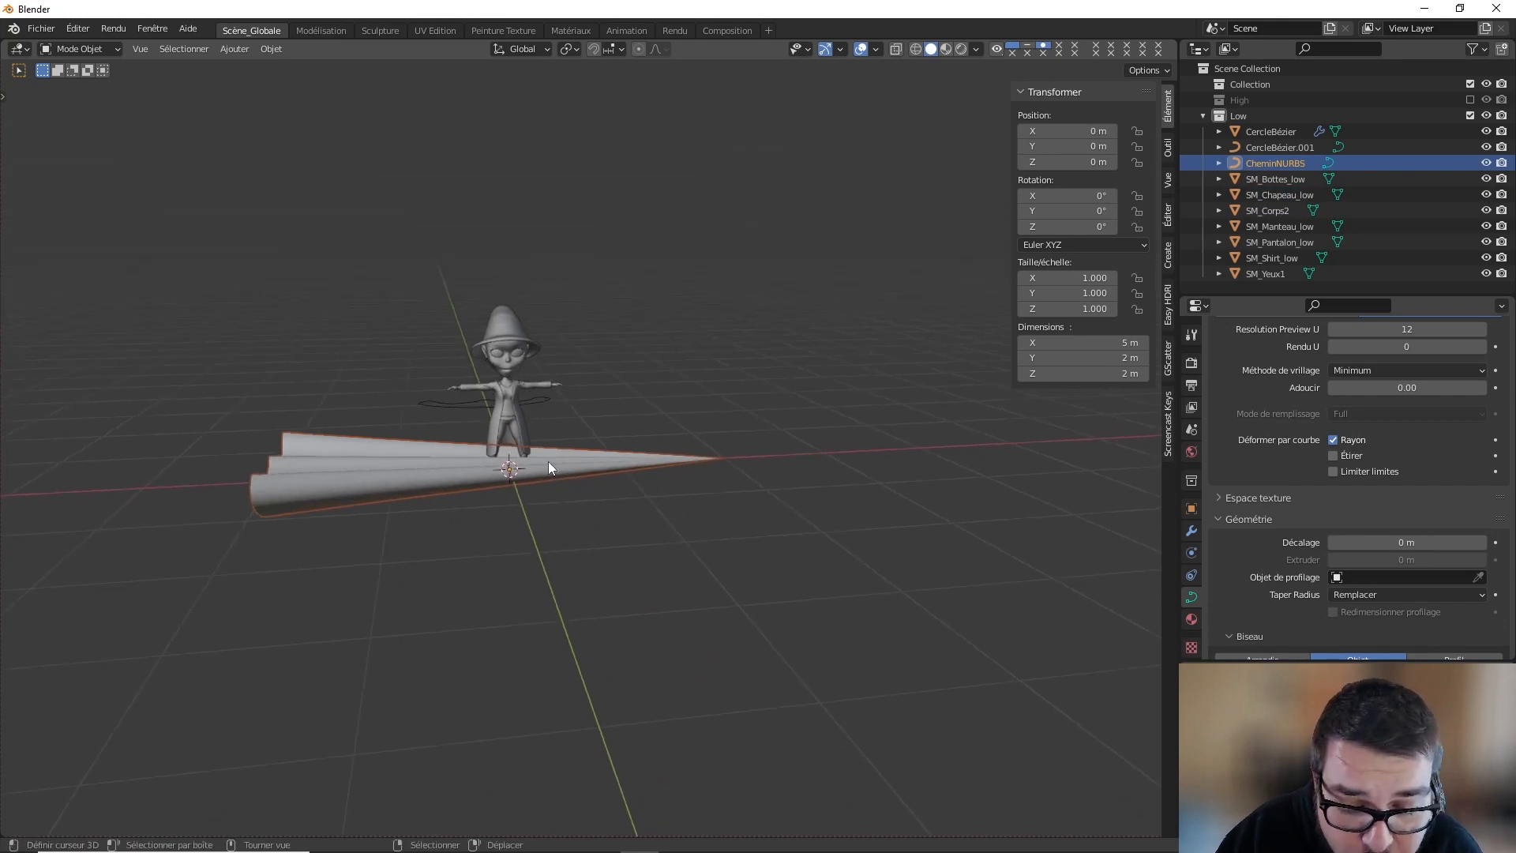
pyautogui.press('Tab')
pyautogui.moveTo(412, 459); pyautogui.dragTo(319, 493, button='middle')
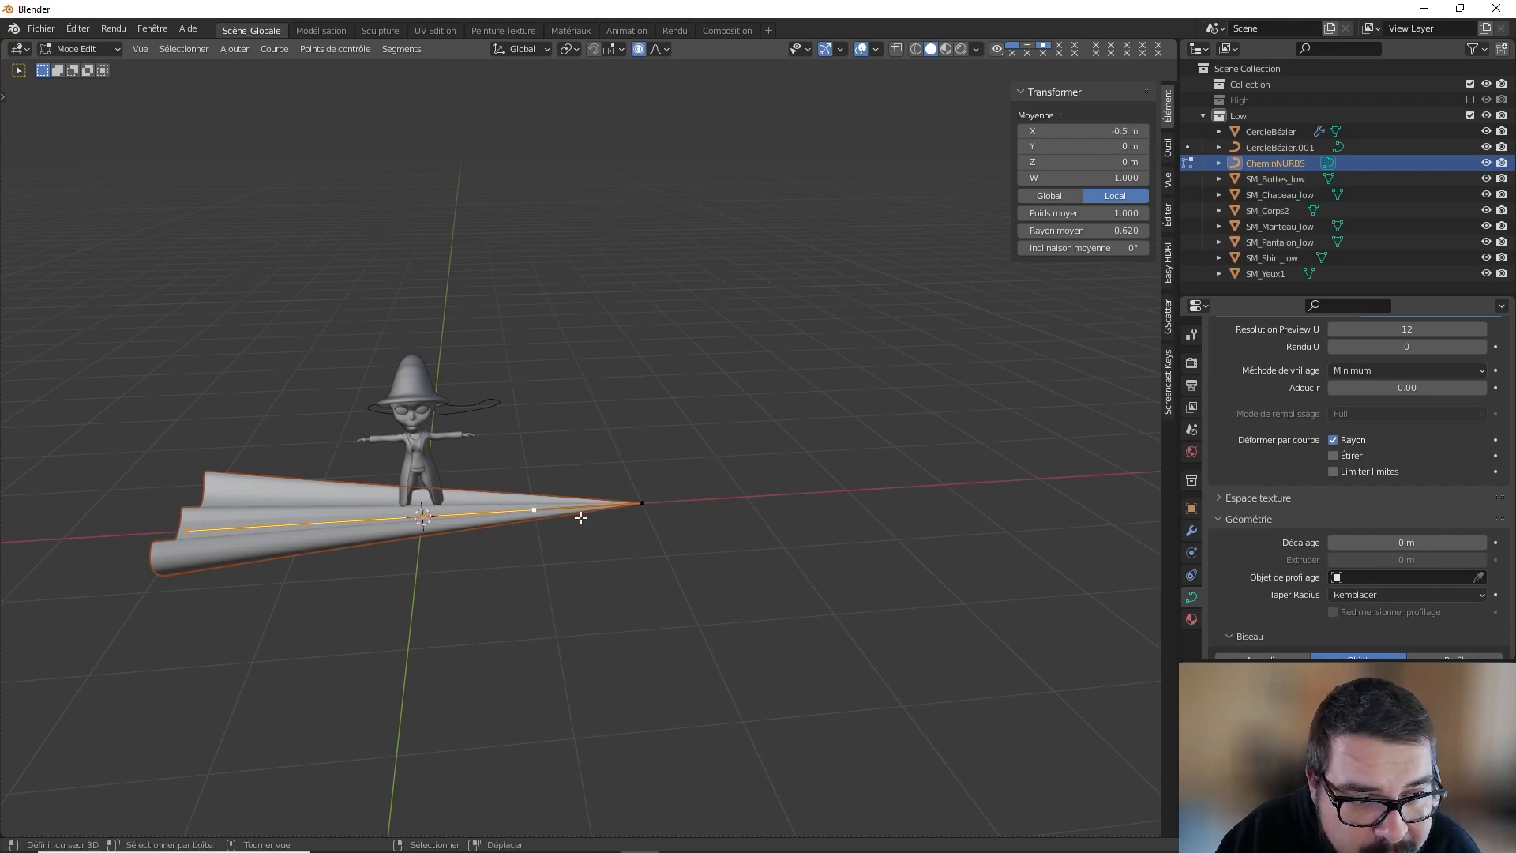
pyautogui.press('Tab')
pyautogui.press('g')
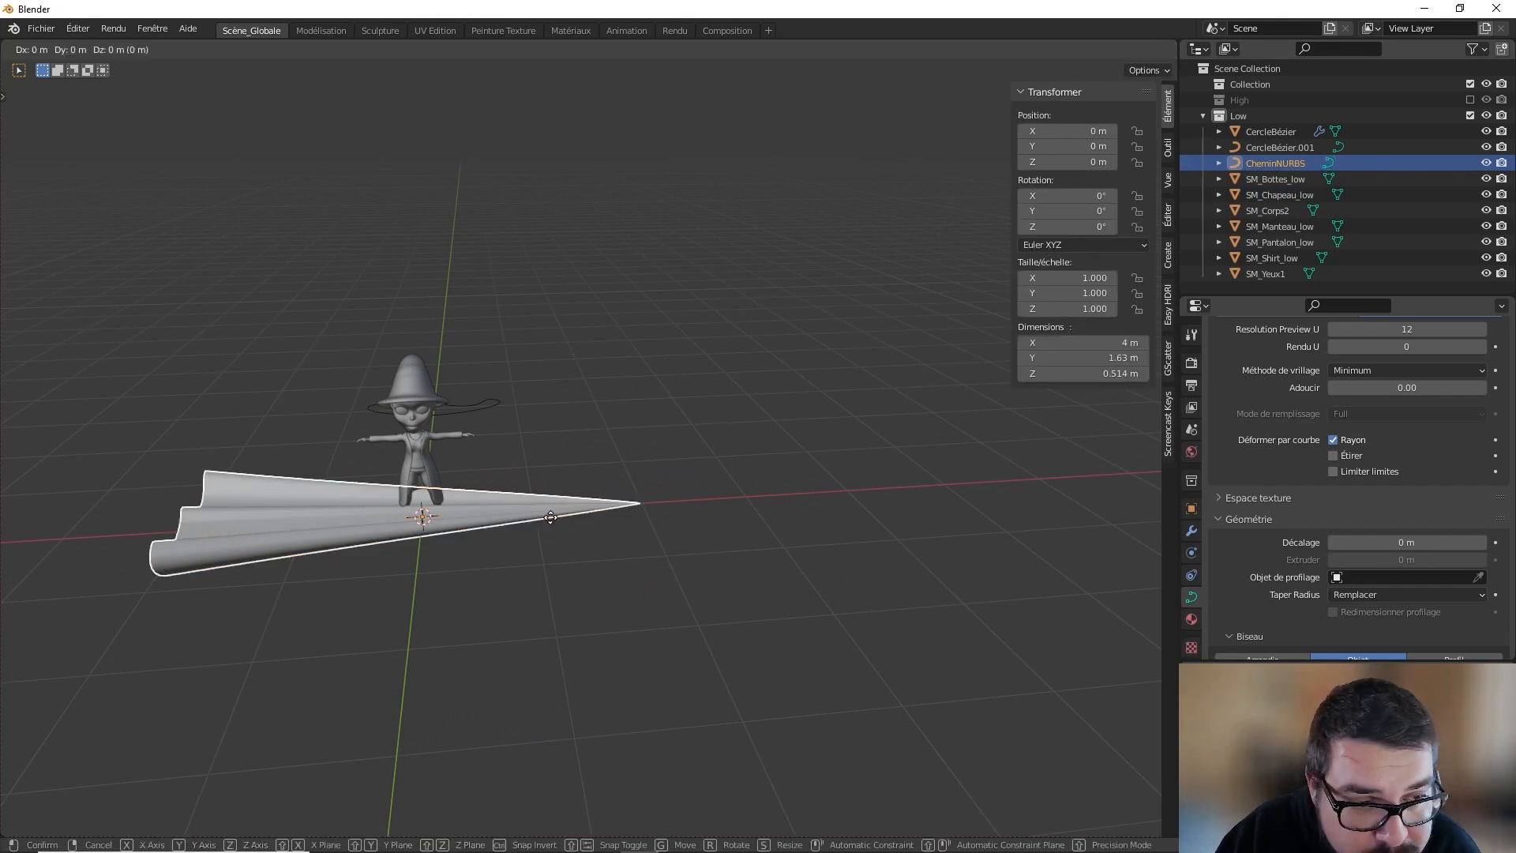
pyautogui.rightClick(527, 519)
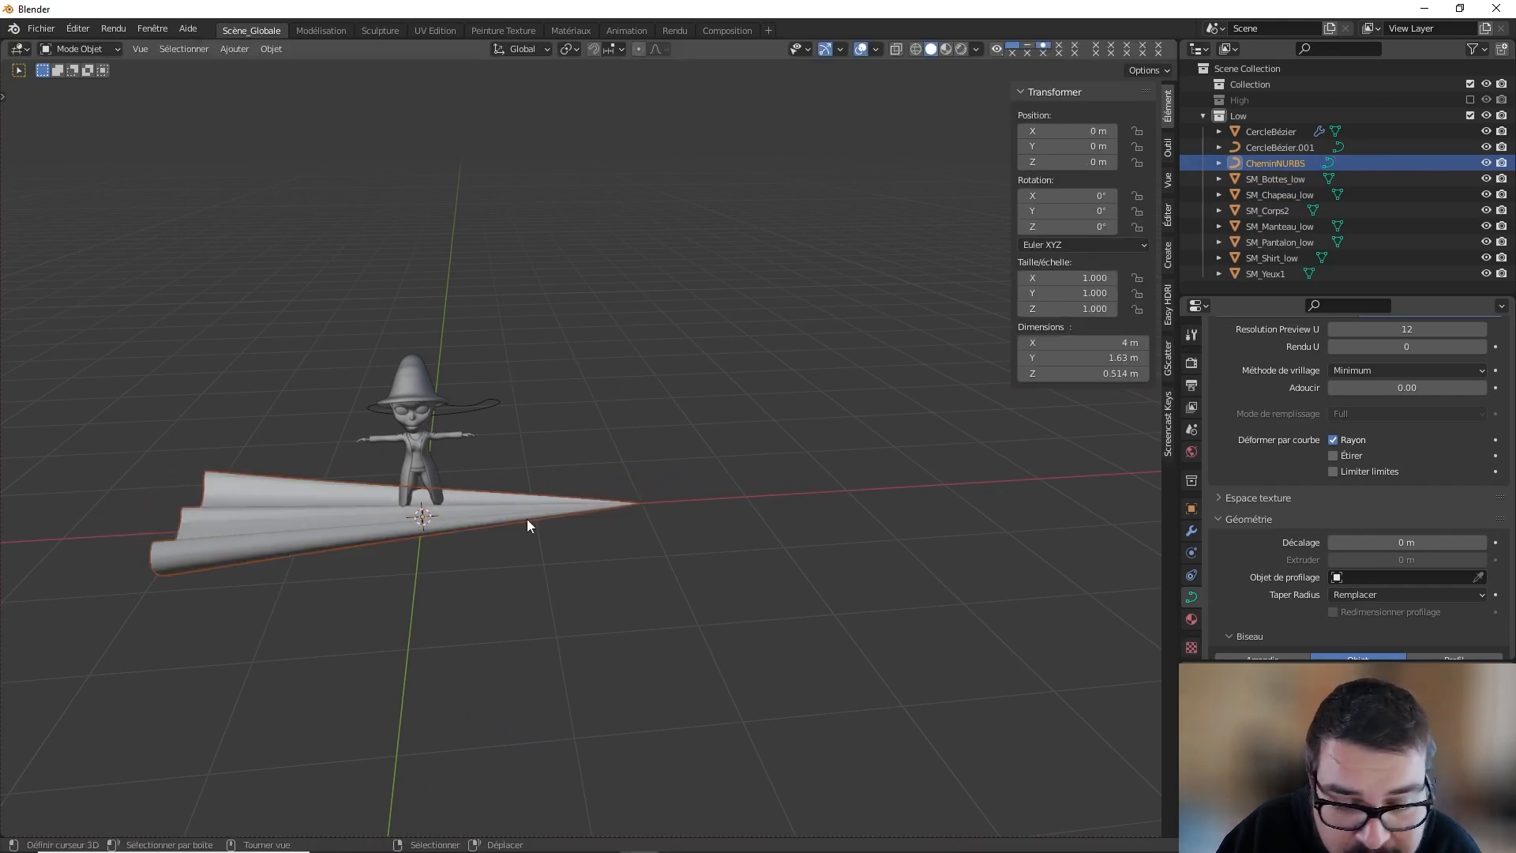
# Step: Snap the 3D cursor to the path's wide-end control point at X -2 m and set the path's origin there
pyautogui.press('Tab')
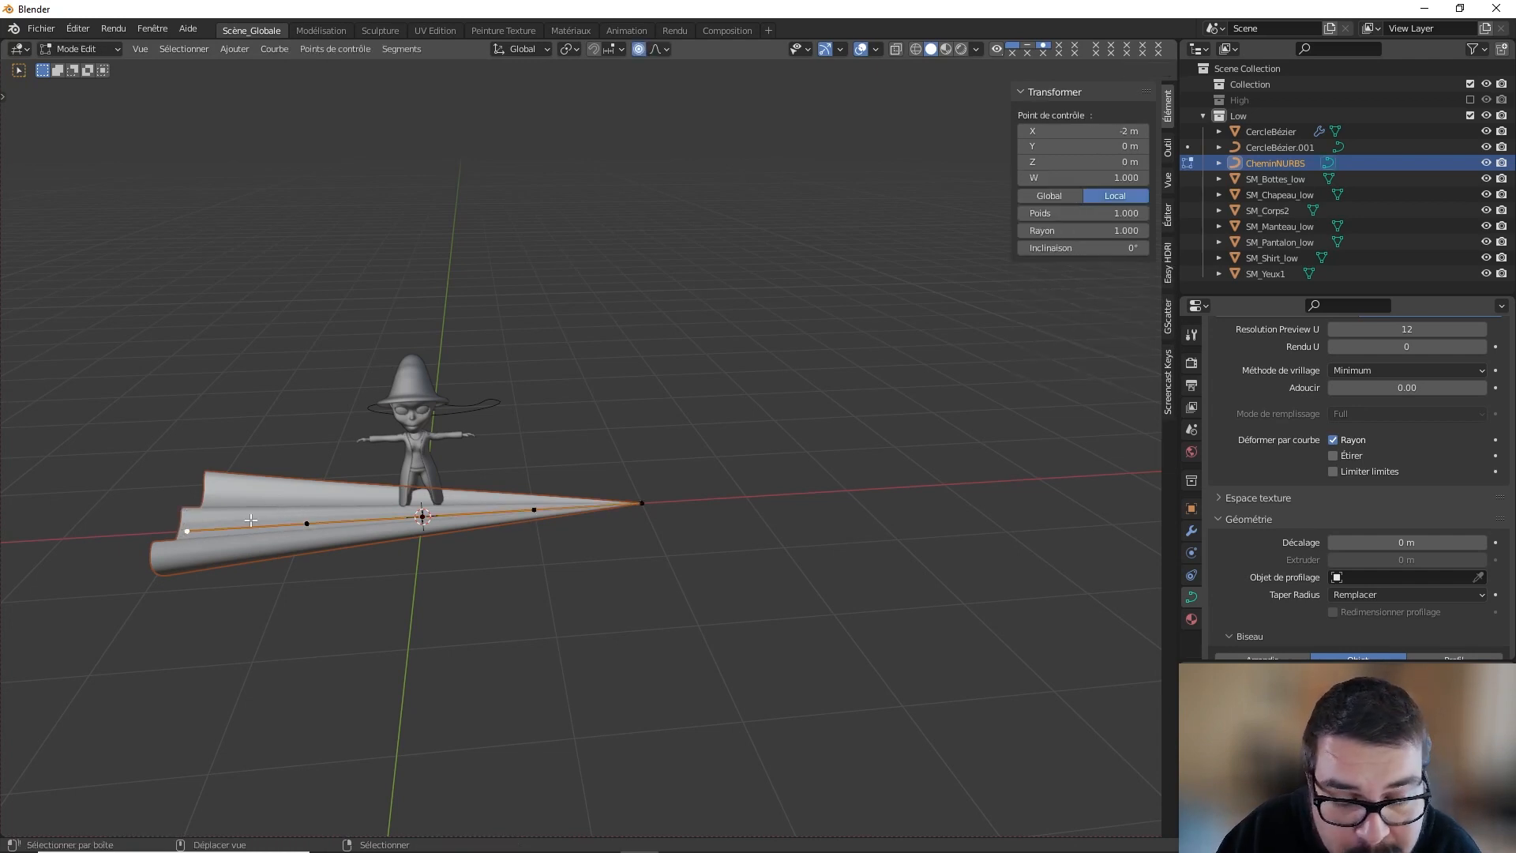
pyautogui.hotkey('shift', 's')
pyautogui.click(225, 590)
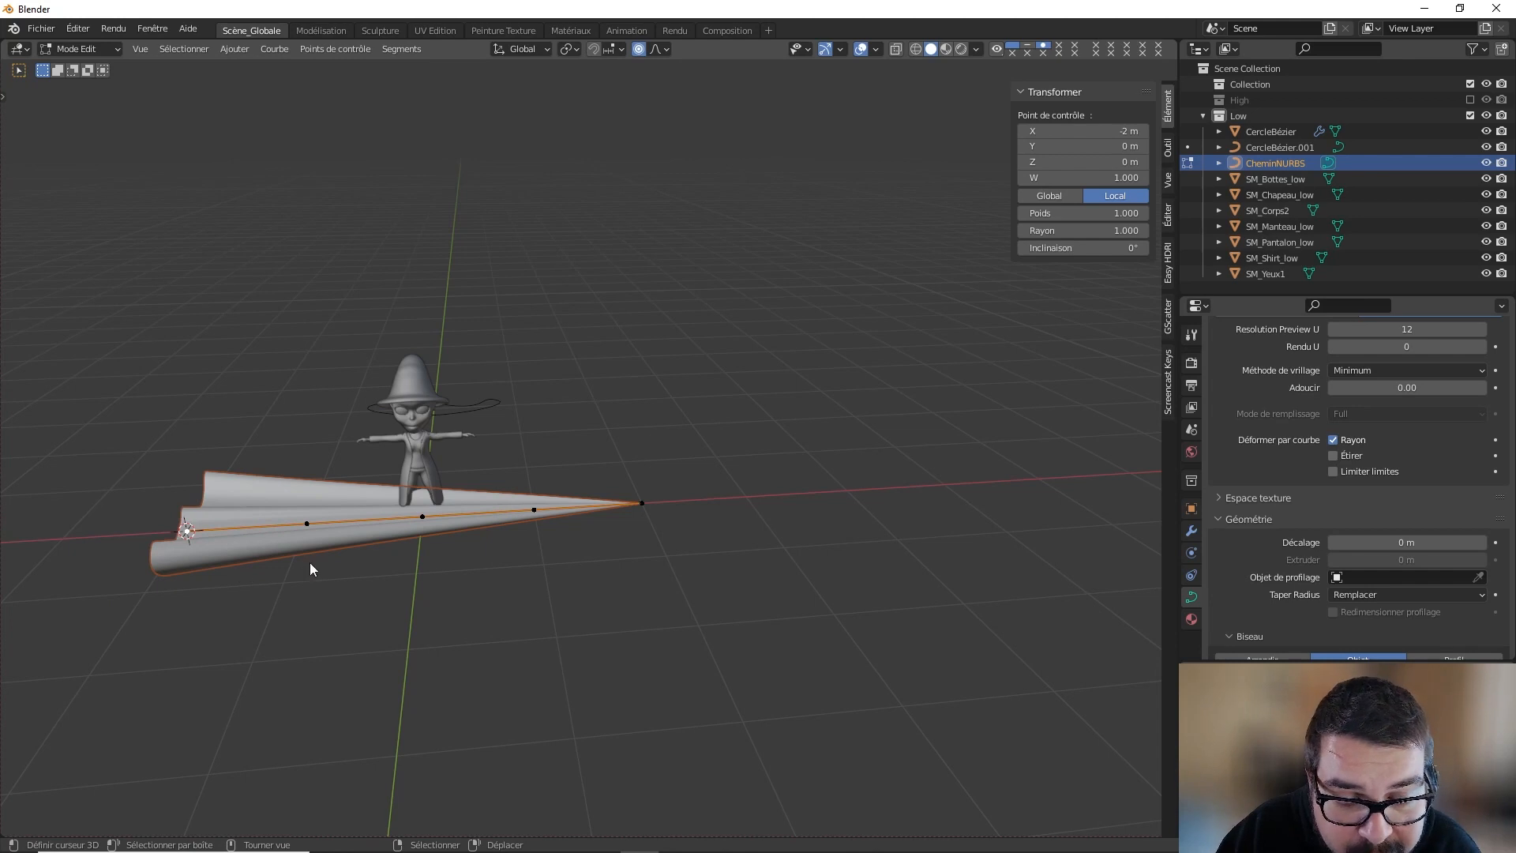
pyautogui.press('Tab')
pyautogui.press('q')
pyautogui.click(276, 610)
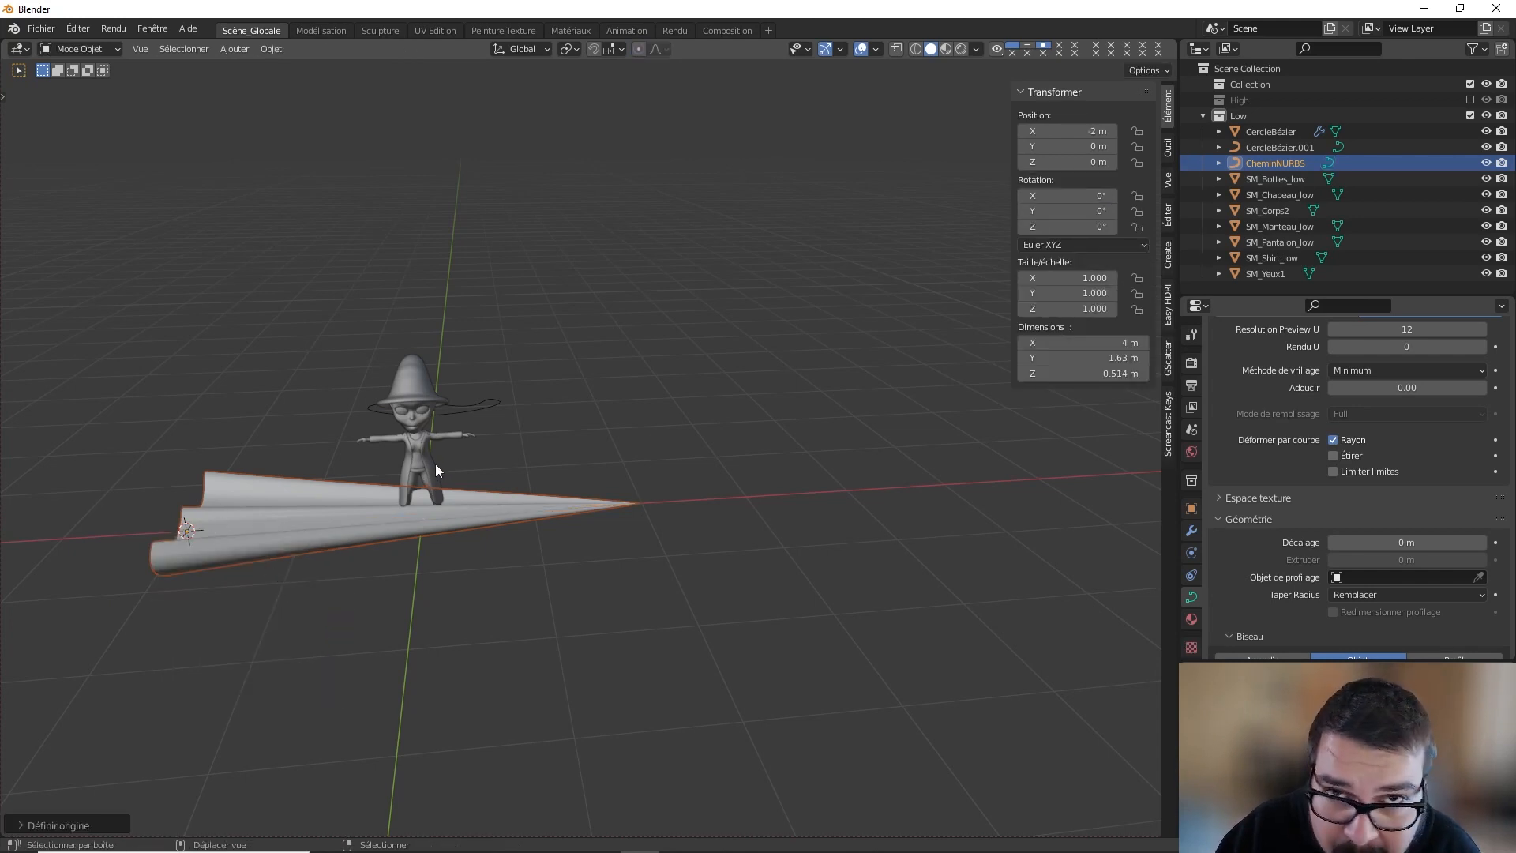
# Step: Snap the 3D cursor to a single forehead vertex of the SM_Corps2 body mesh just under the hat brim
pyautogui.keyDown('shift'); pyautogui.moveTo(434, 462); pyautogui.dragTo(643, 542, button='middle'); pyautogui.keyUp('shift')
pyautogui.scroll(5, 443, 505)
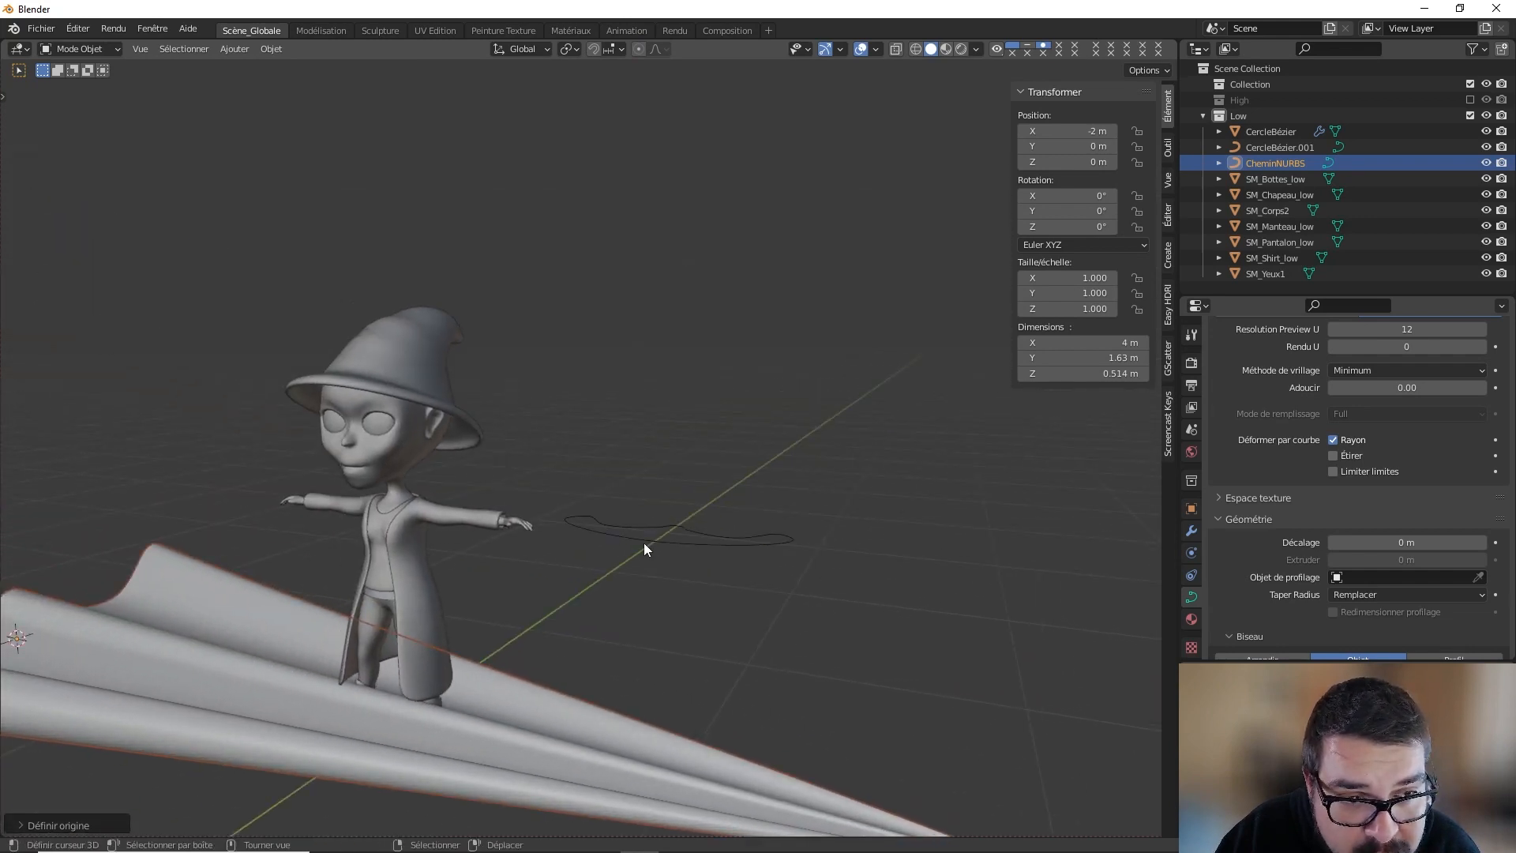
pyautogui.scroll(3, 643, 543)
pyautogui.keyDown('shift'); pyautogui.moveTo(419, 457); pyautogui.dragTo(210, 111, button='middle'); pyautogui.keyUp('shift')
pyautogui.click(495, 495)
pyautogui.press('Tab')
pyautogui.click(135, 49)
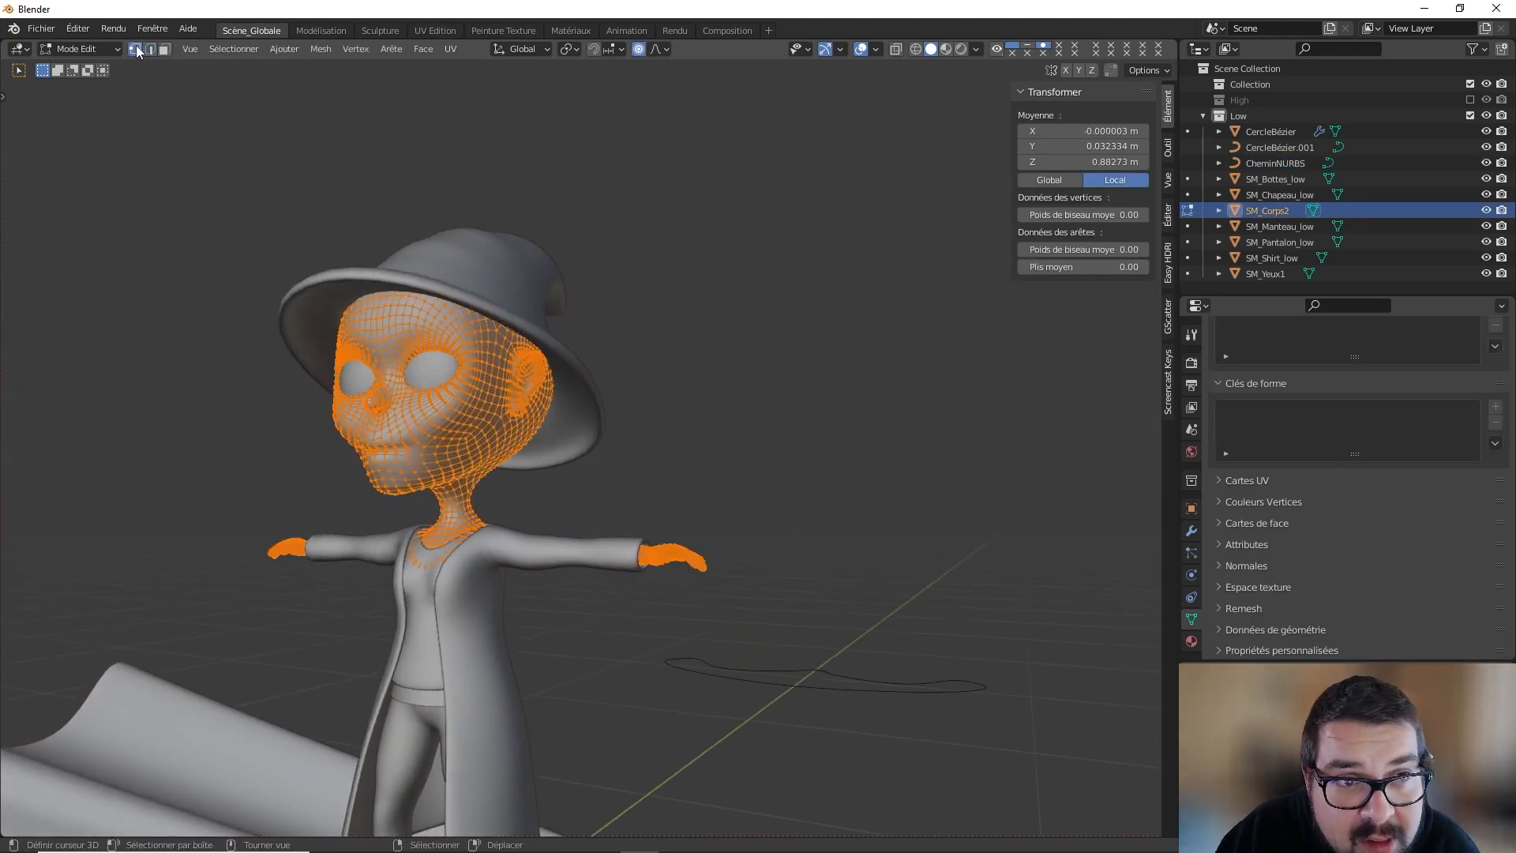
pyautogui.scroll(5, 399, 308)
pyautogui.moveTo(403, 298); pyautogui.dragTo(403, 219, button='middle')
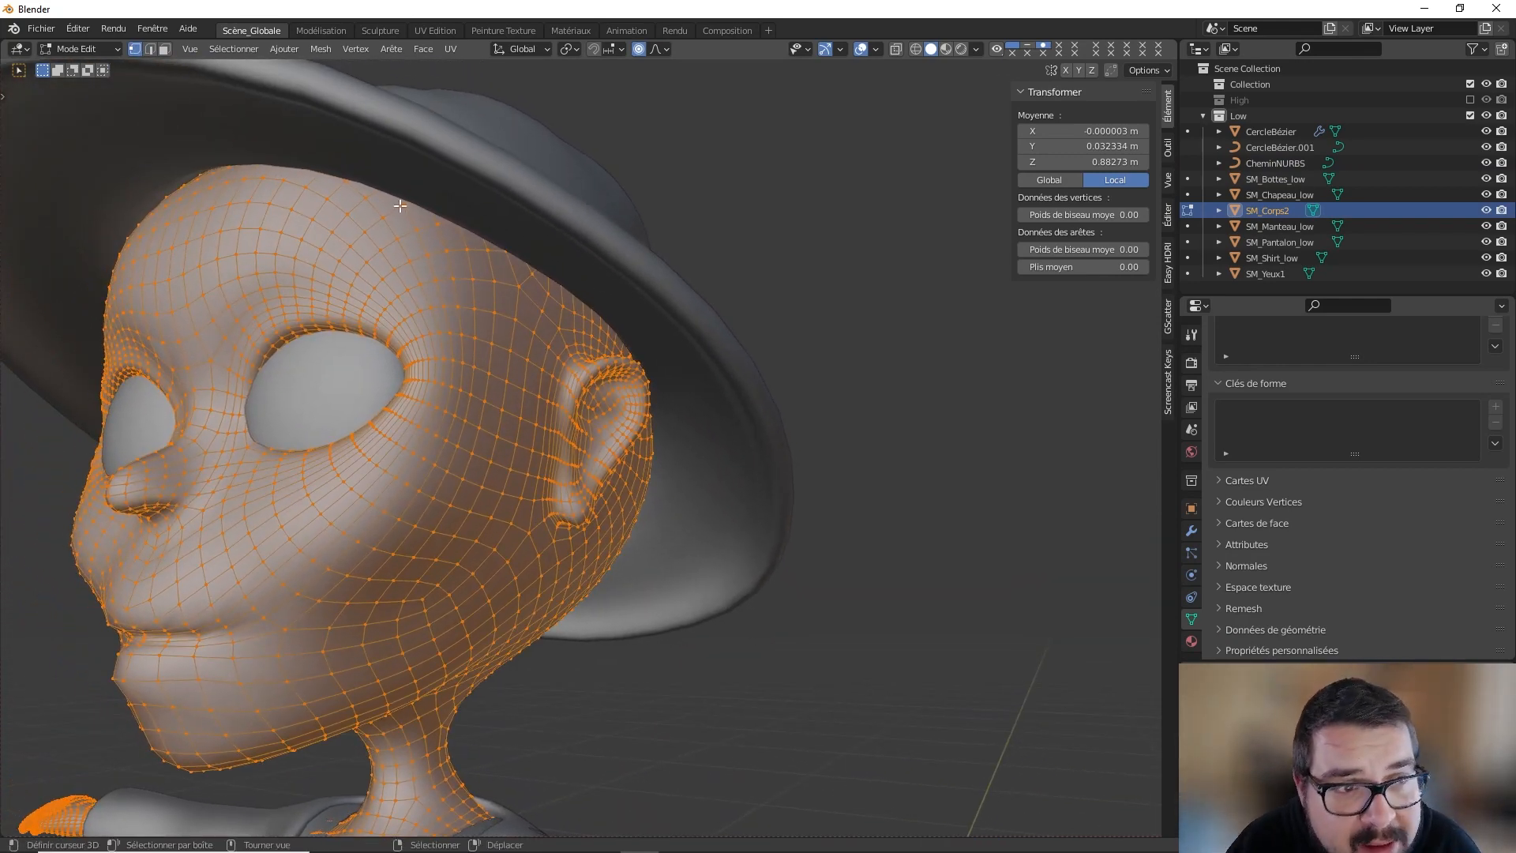
pyautogui.click(408, 205)
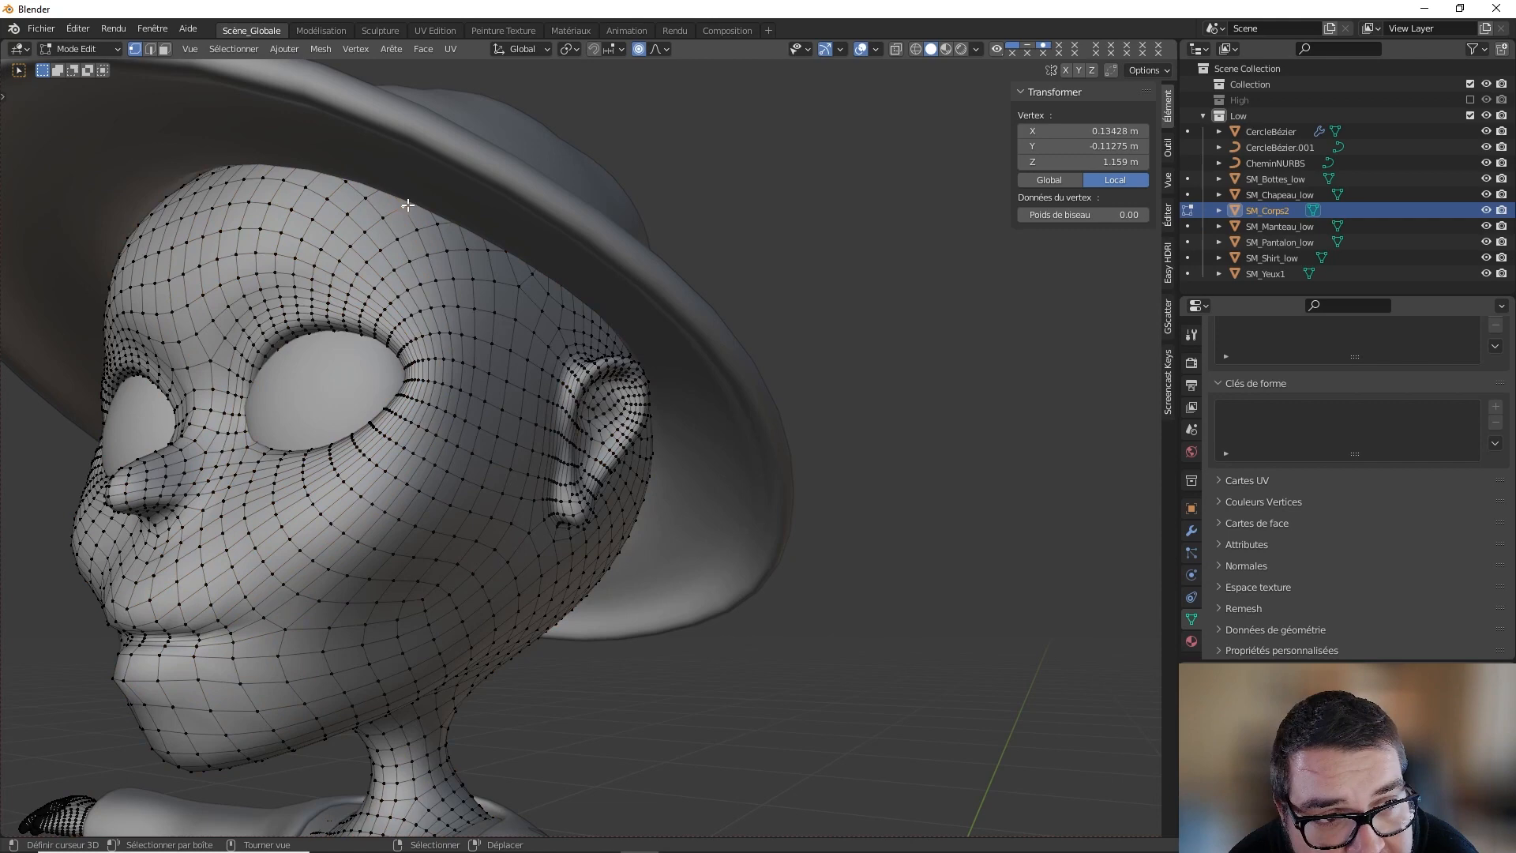
pyautogui.hotkey('shift', 's')
pyautogui.click(482, 230)
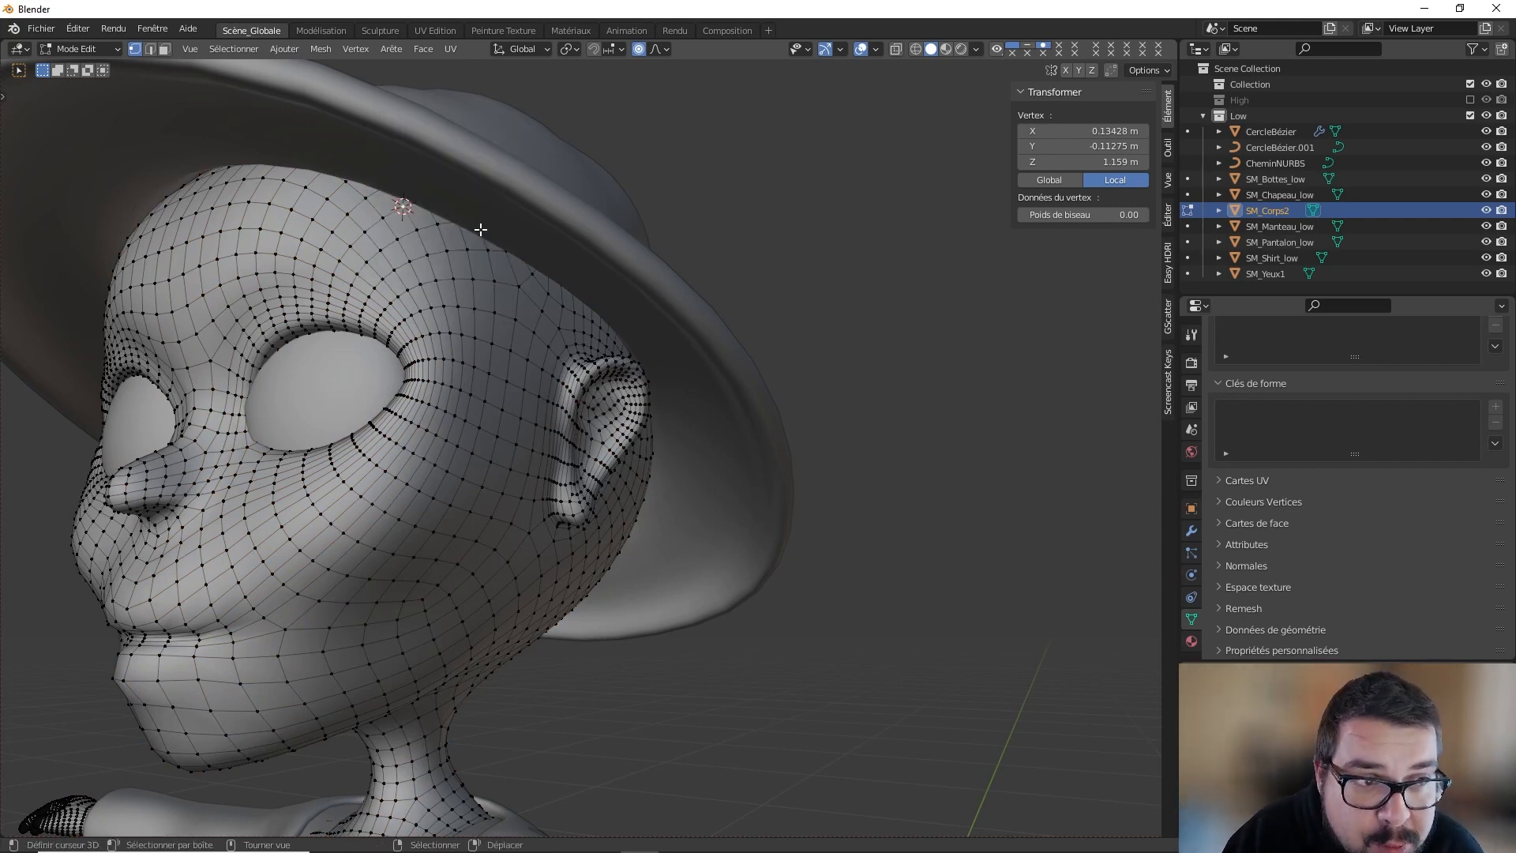
pyautogui.press('Tab')
# Step: Move the tapered NURBS path to the 3D cursor on the character's forehead
pyautogui.scroll(-8, 478, 236)
pyautogui.click(396, 597)
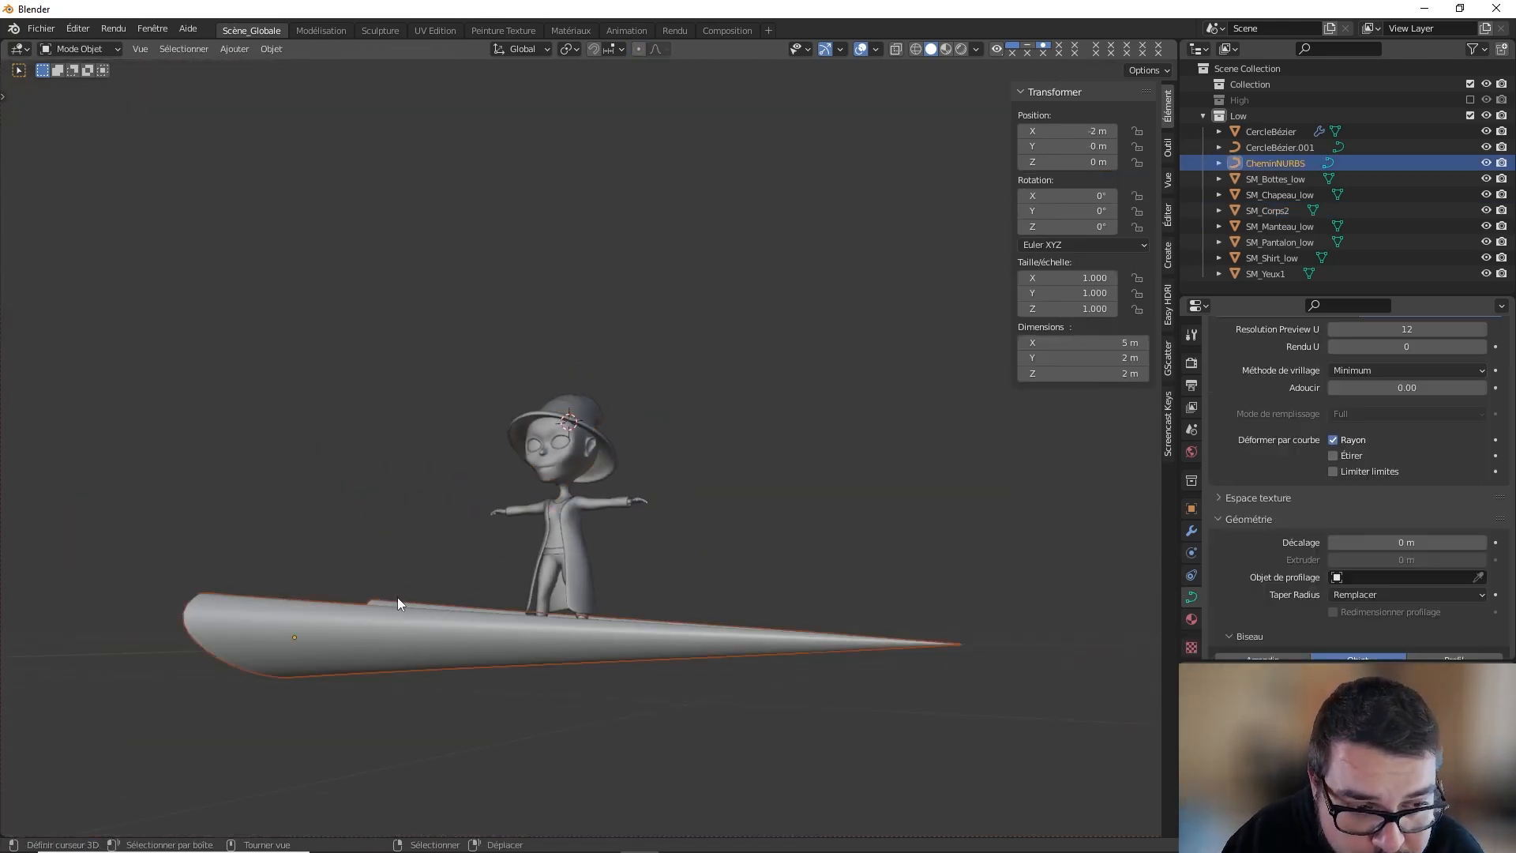
pyautogui.hotkey('shift', 's')
pyautogui.click(373, 542)
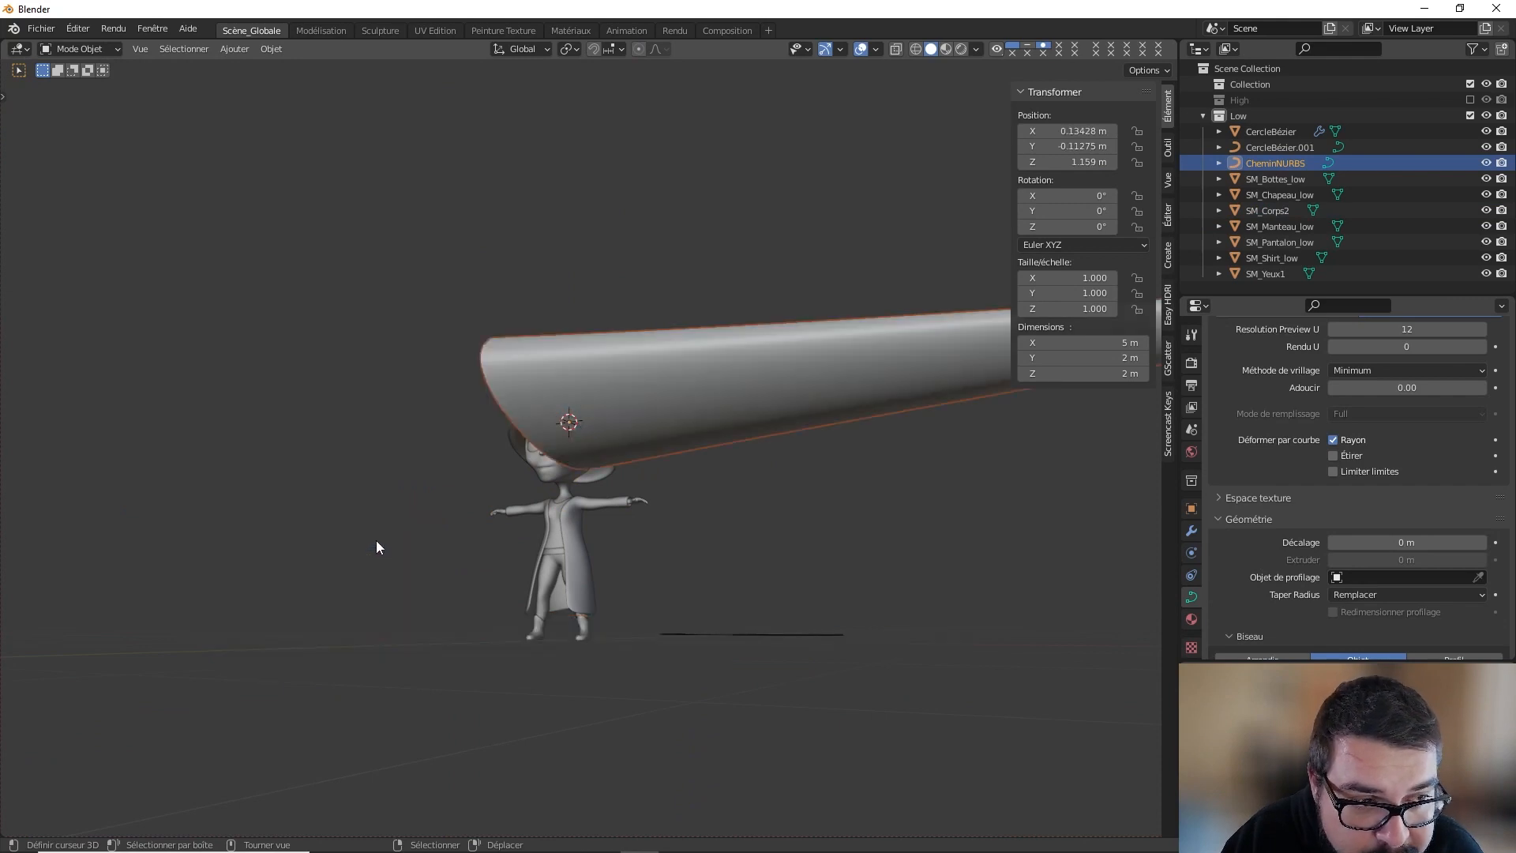
# Step: Scale the NURBS path uniformly down to about 0.055 to fit the character's head
pyautogui.moveTo(746, 340); pyautogui.dragTo(785, 449, button='middle')
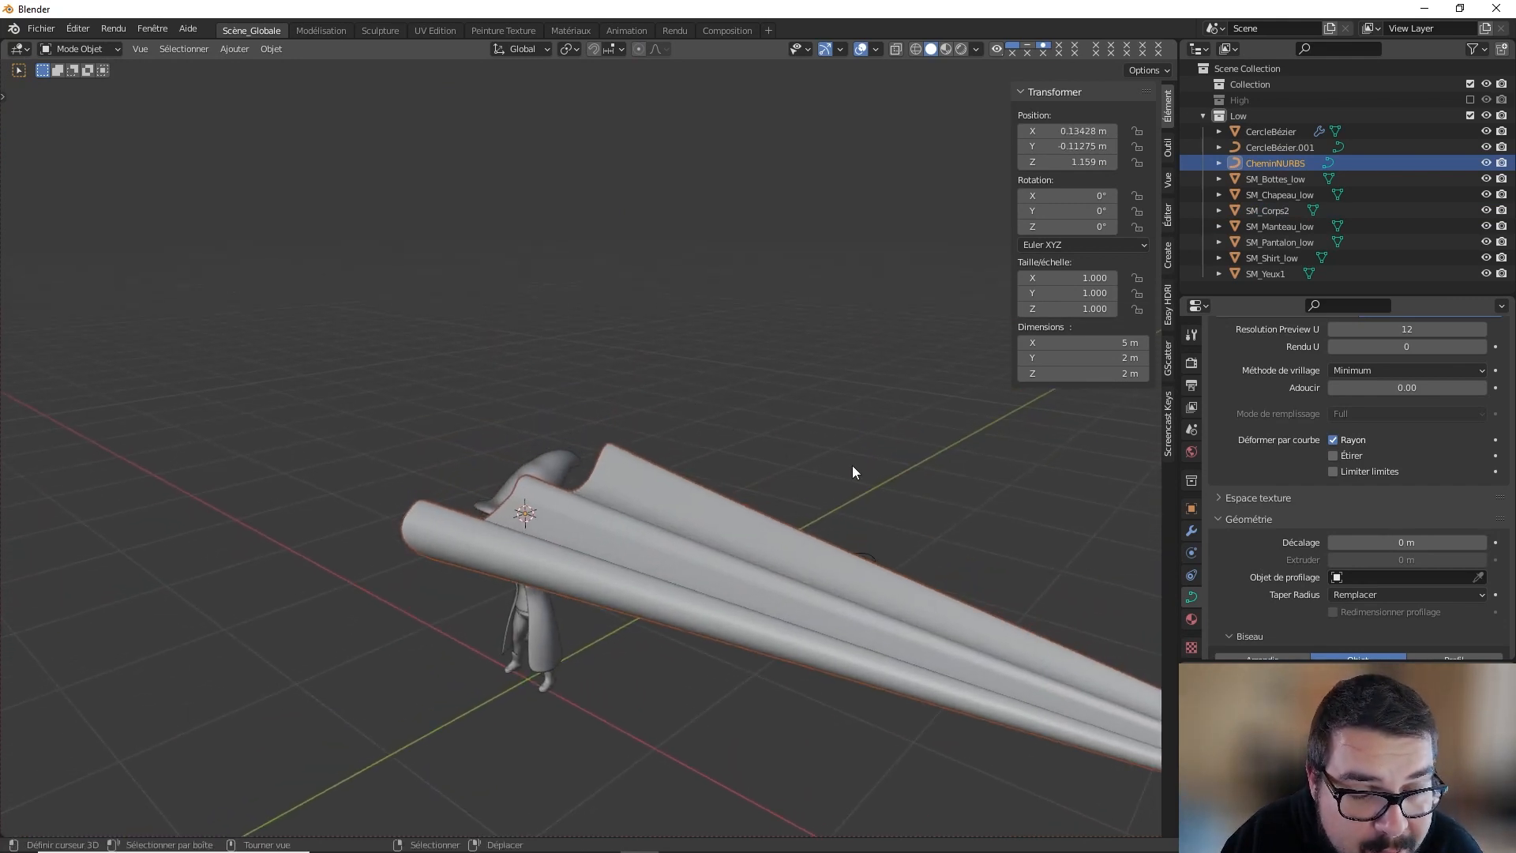
pyautogui.press('s')
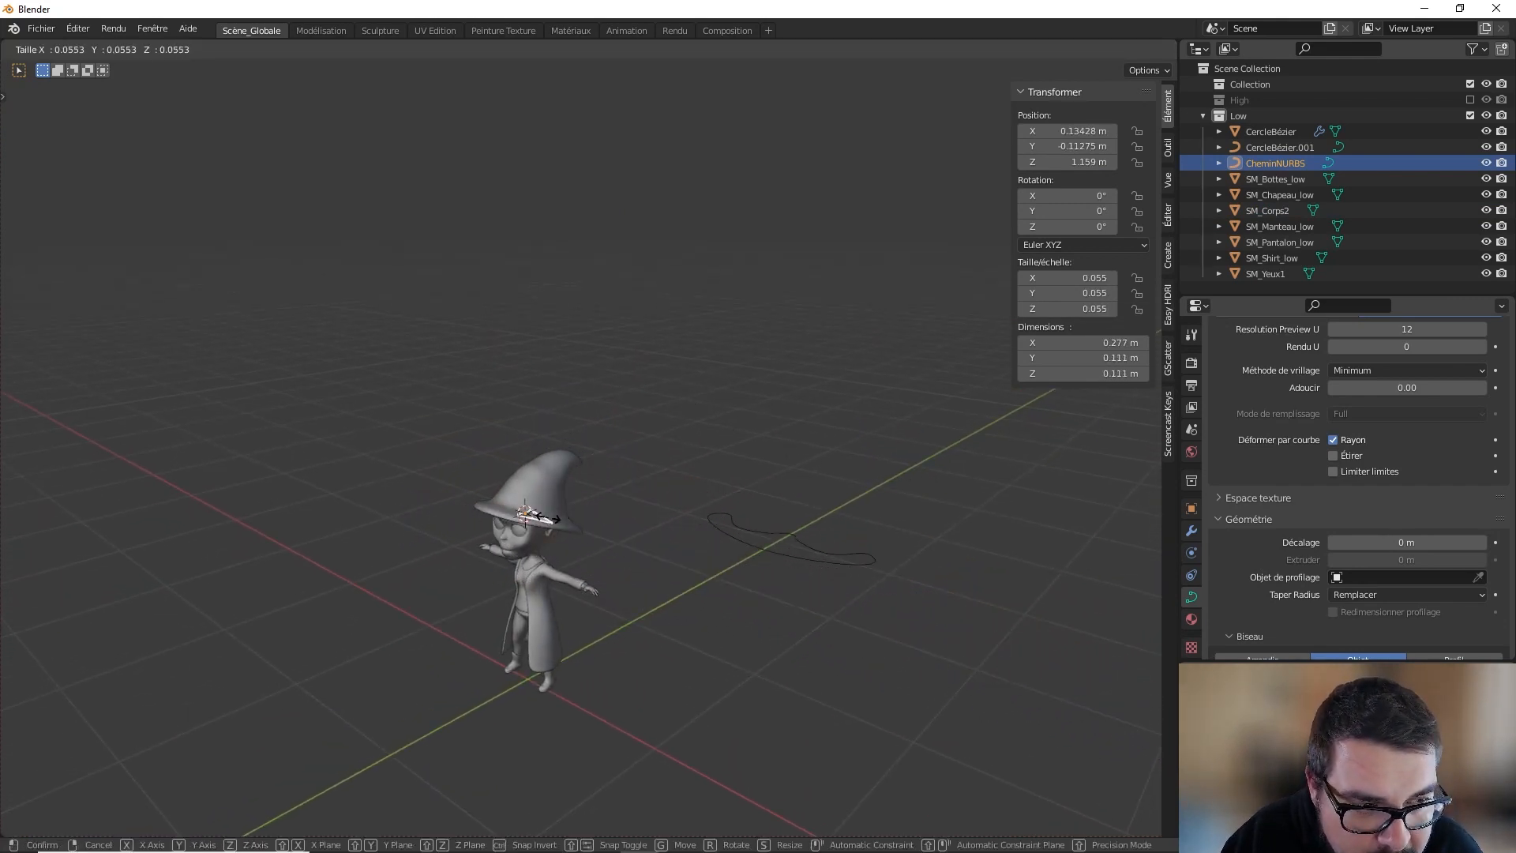
pyautogui.click(553, 511)
pyautogui.press('KP_Decimal')
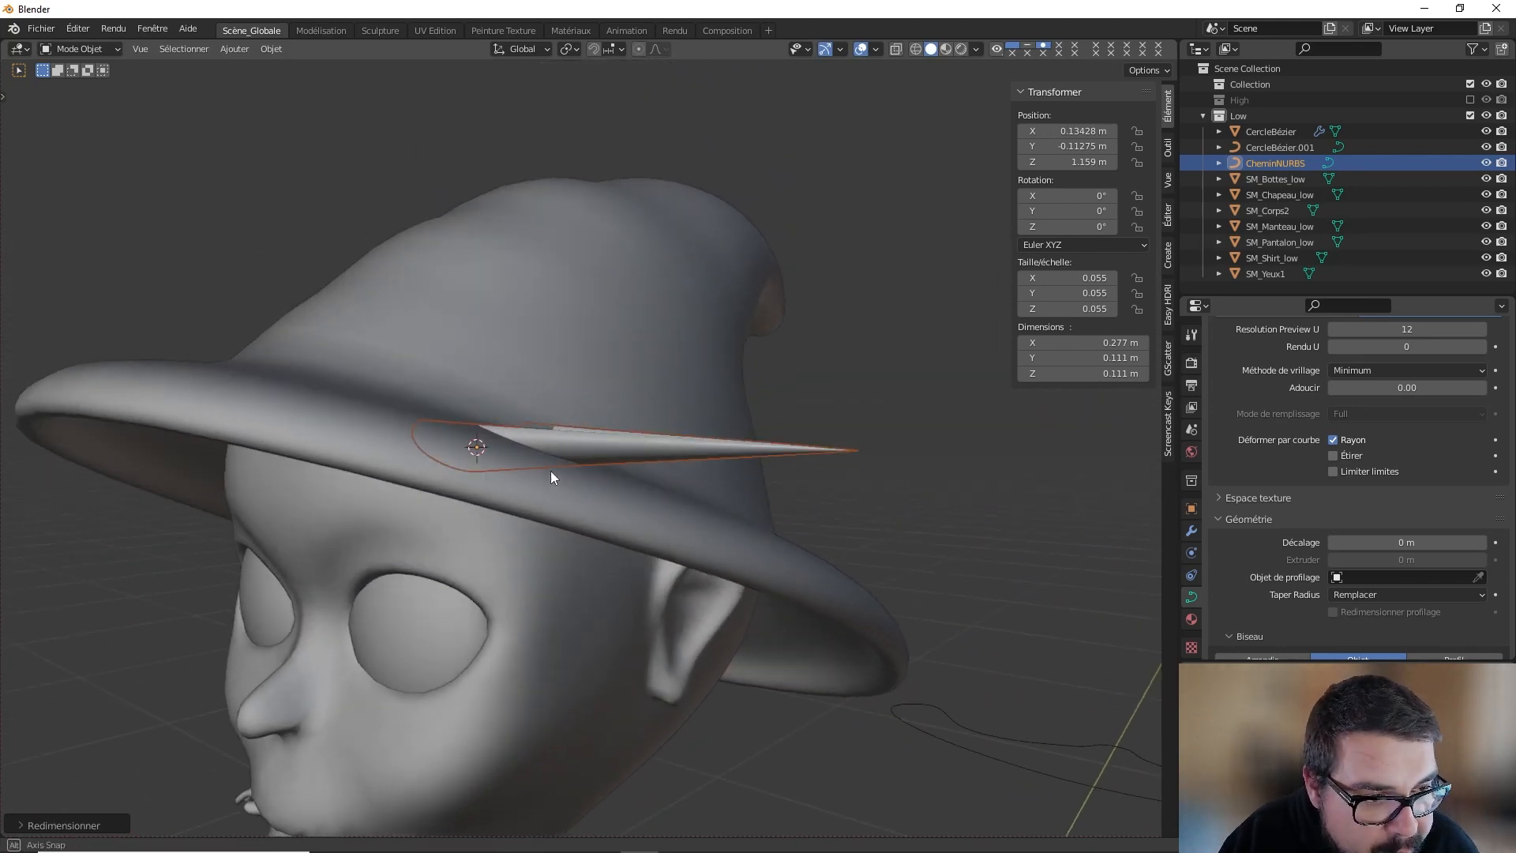
# Step: Rotate the path freely to about X -26.5°, Y 42.8°, Z -78° so its tip points down across the face
pyautogui.moveTo(551, 471); pyautogui.dragTo(547, 430, button='middle')
pyautogui.press('r')
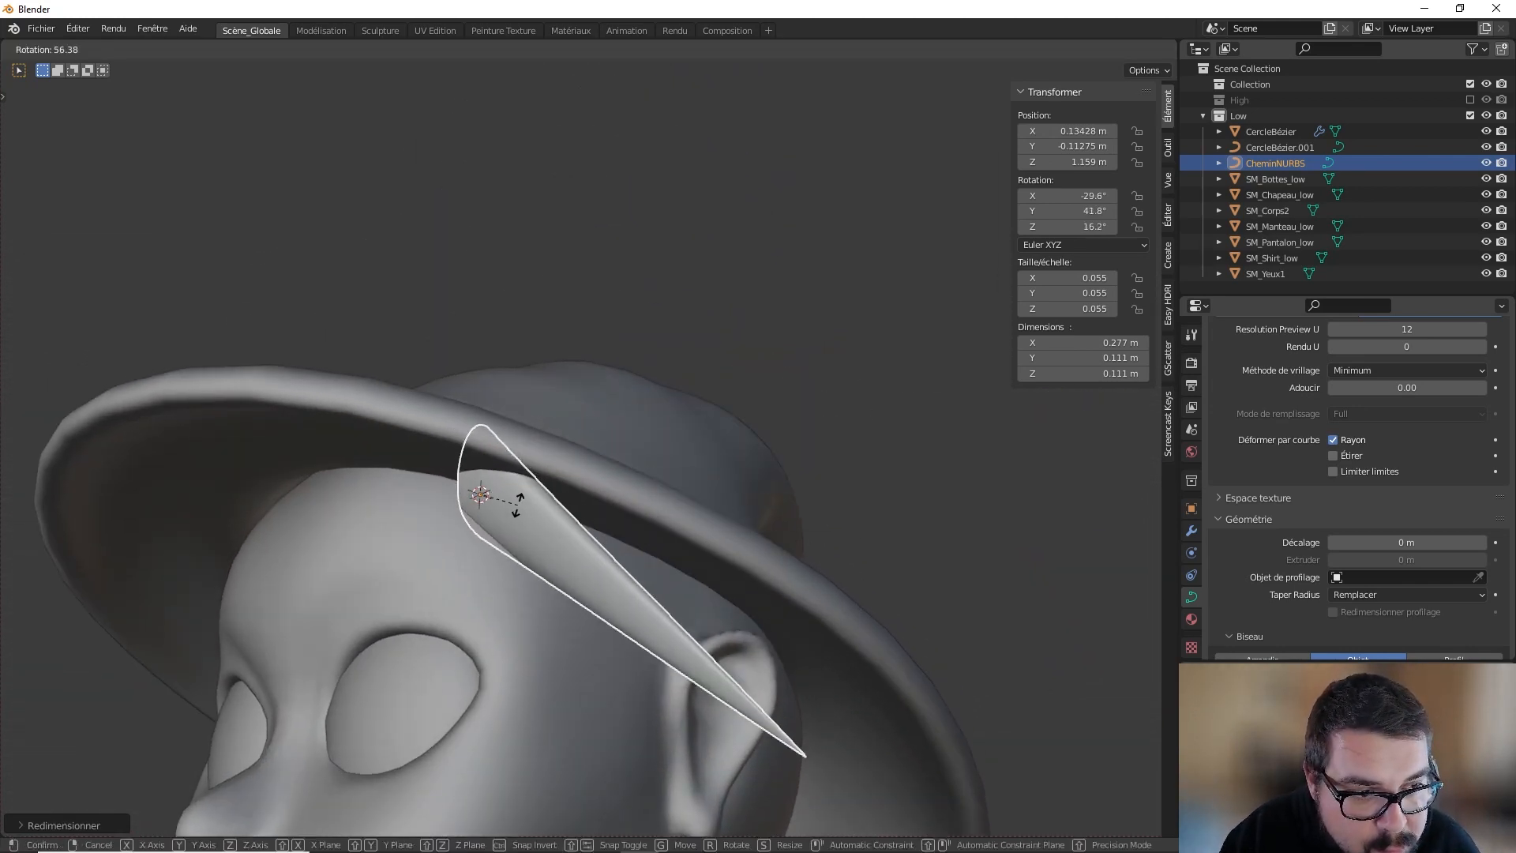
pyautogui.press('r')
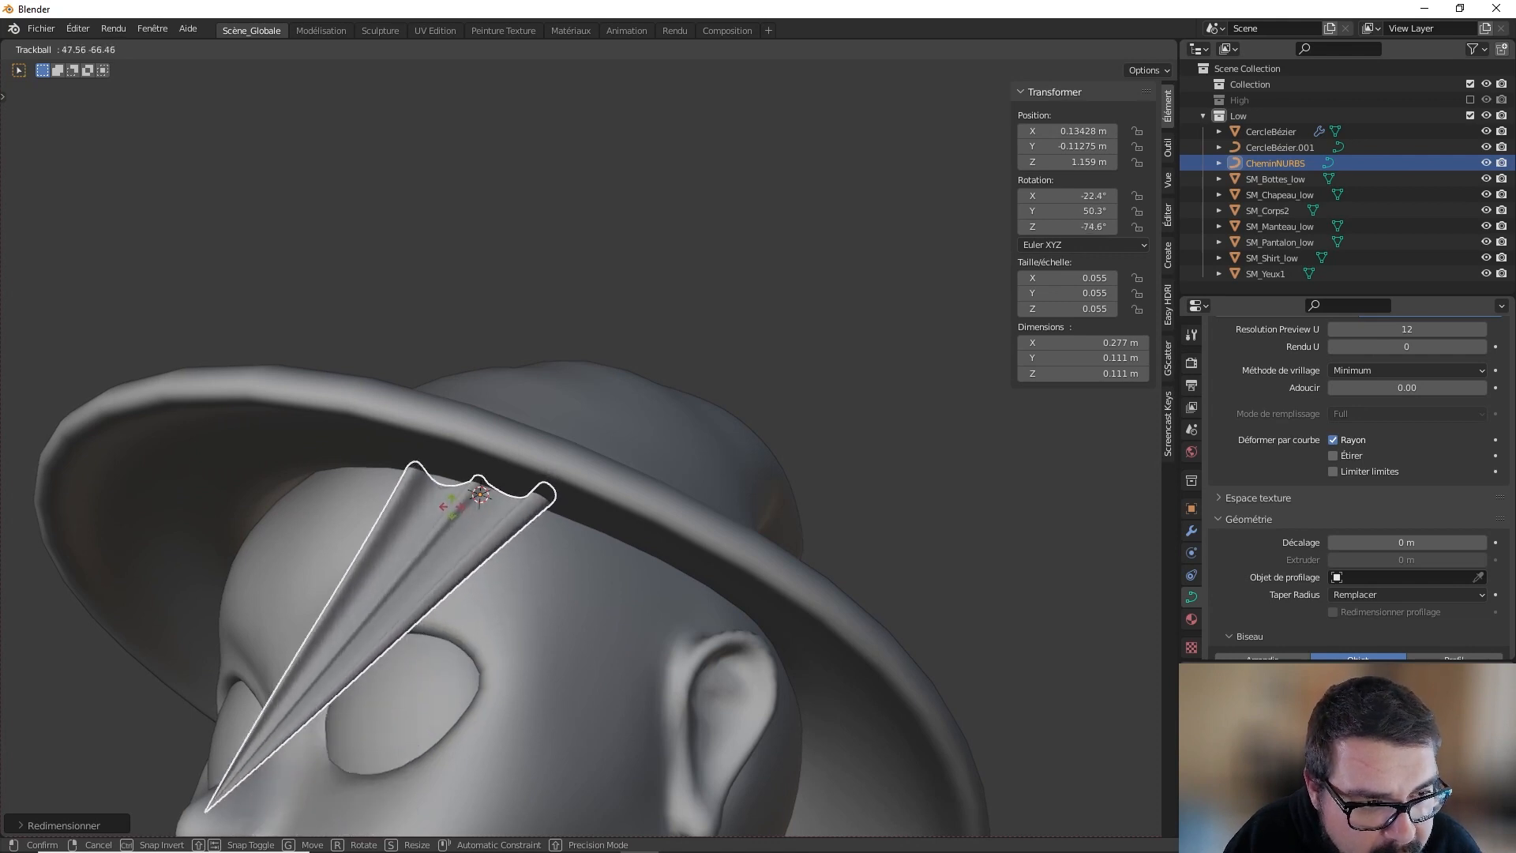
pyautogui.click(555, 523)
pyautogui.moveTo(553, 517); pyautogui.dragTo(508, 620, button='middle')
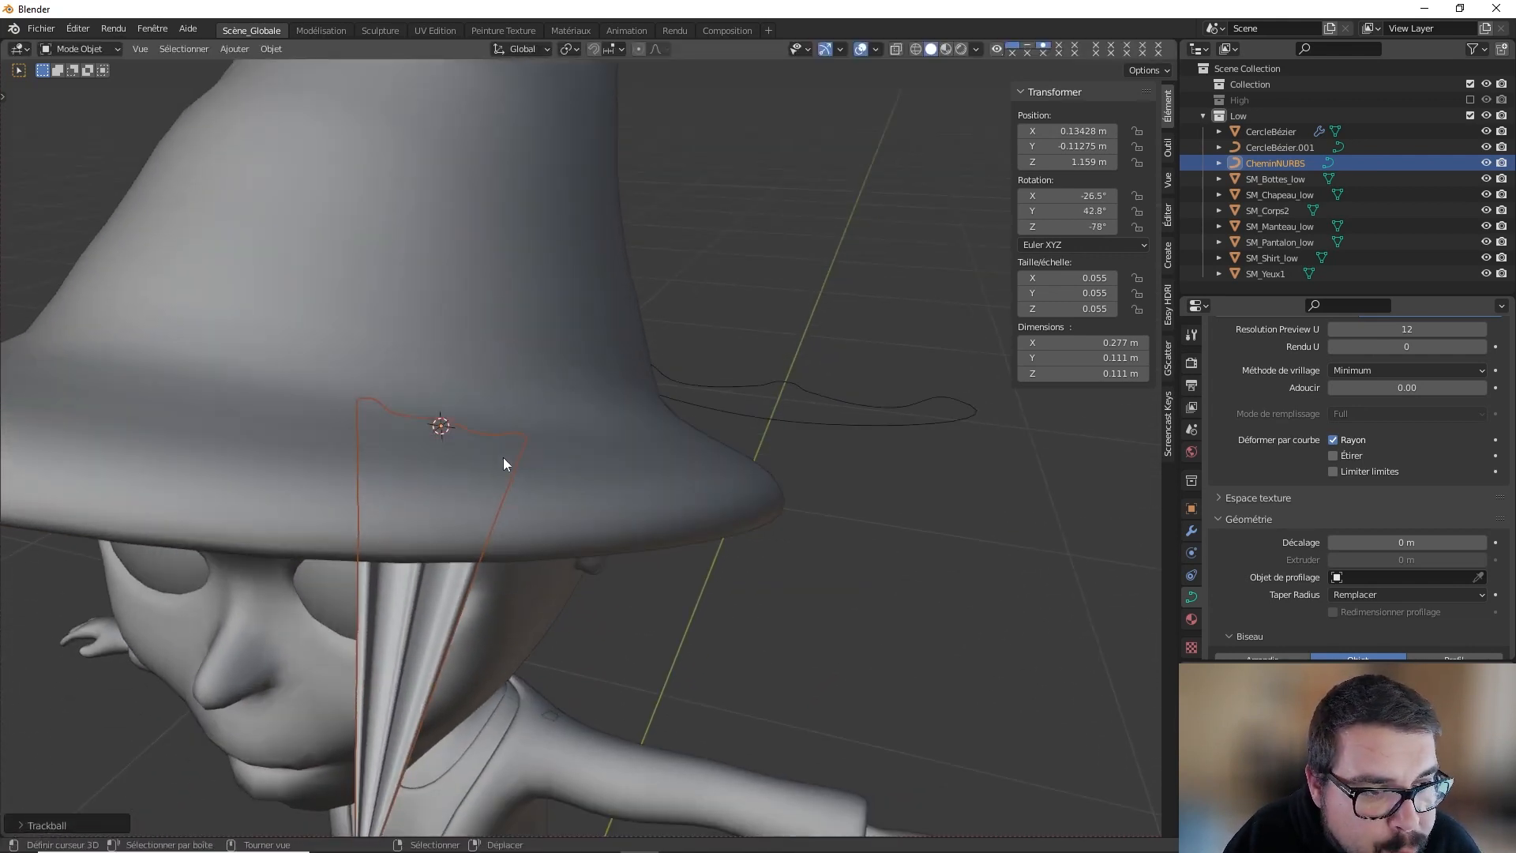
pyautogui.moveTo(505, 417)
pyautogui.mouseDown(button='middle')
pyautogui.moveTo(541, 342)
pyautogui.moveTo(572, 436)
pyautogui.moveTo(522, 511)
pyautogui.moveTo(485, 402)
pyautogui.mouseUp(button='middle')
# Step: Thin the NURBS lock by shrinking the radius of its second, third and fourth control points to about 0.22
pyautogui.press('Tab')
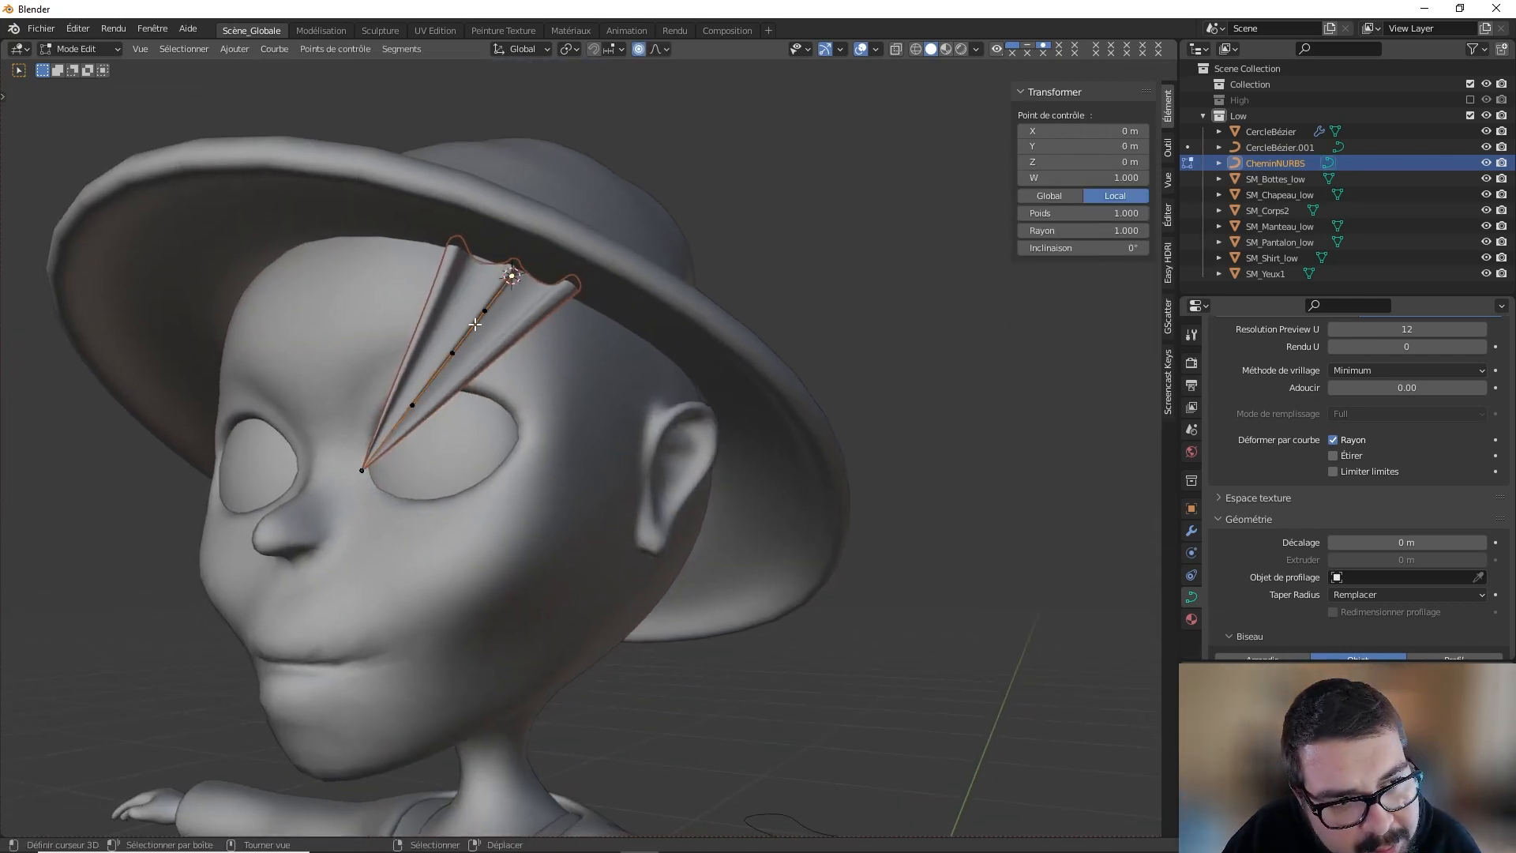
pyautogui.hotkey('ctrl', 's')
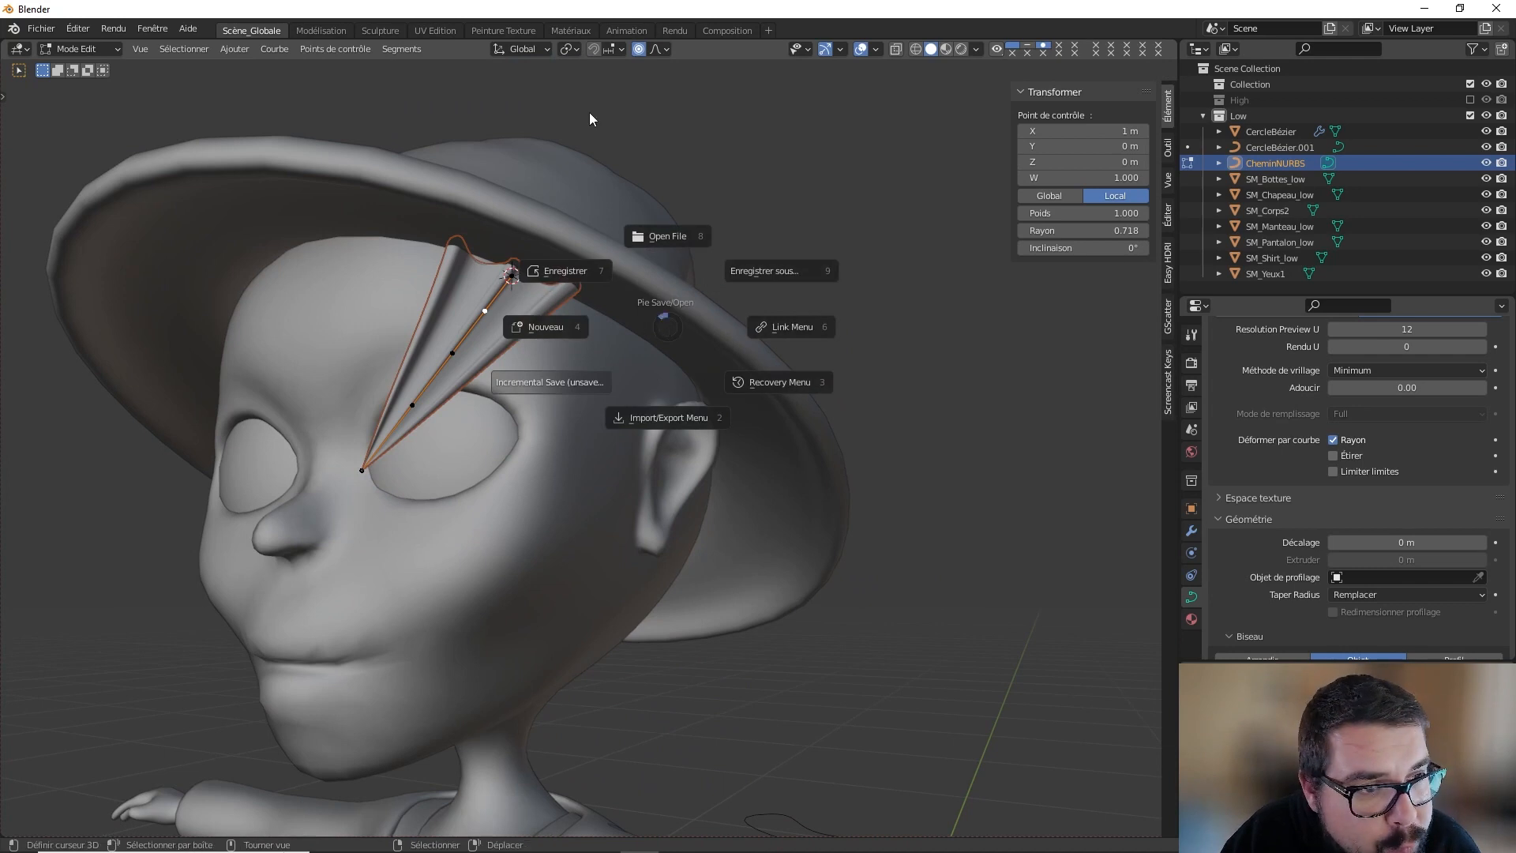
pyautogui.press('Escape')
pyautogui.hotkey('alt', 's')
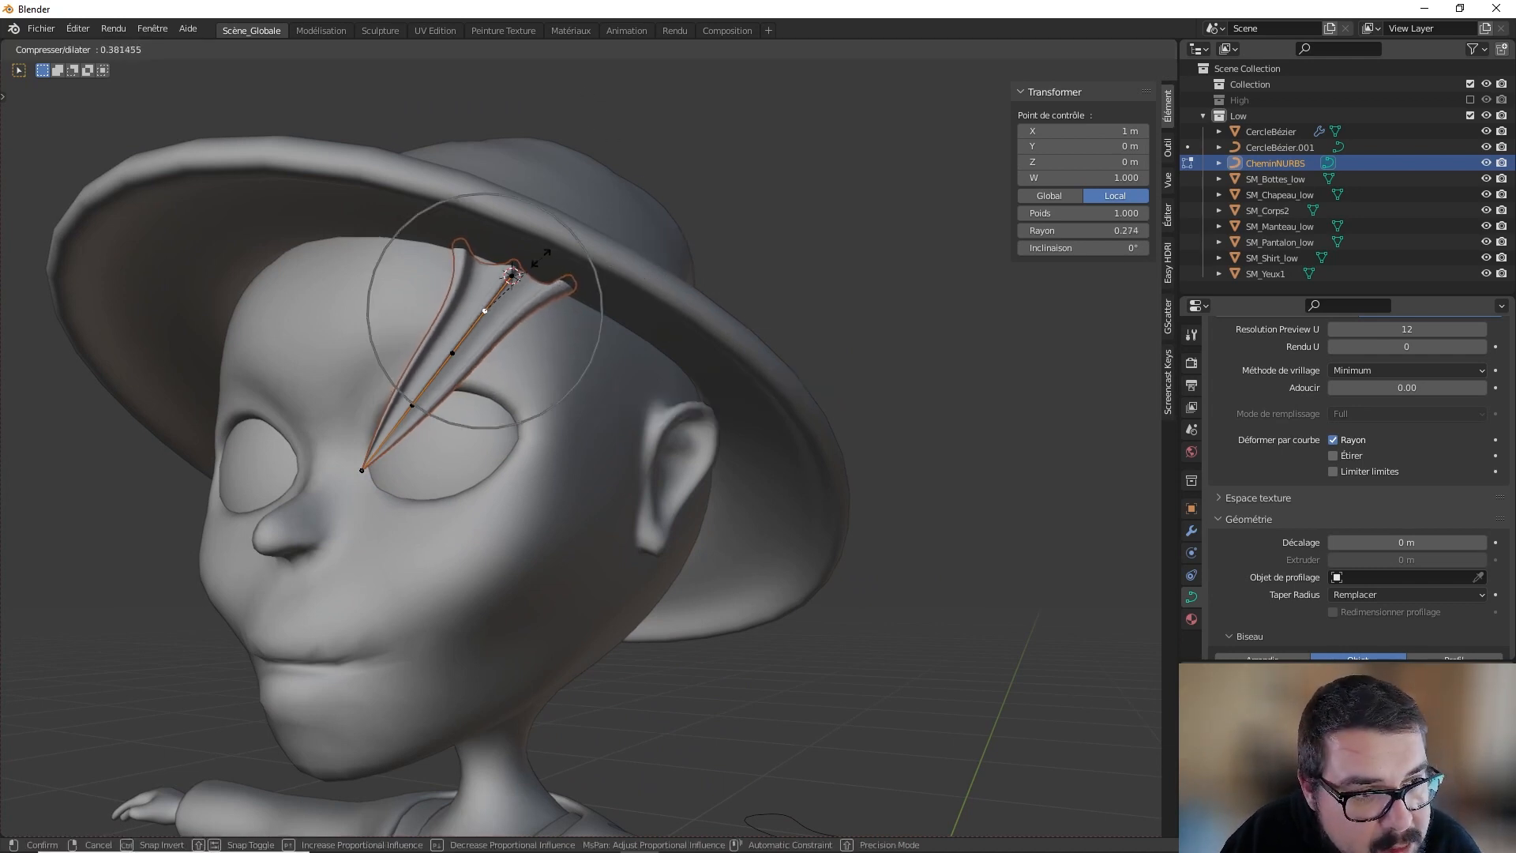
pyautogui.click(529, 259)
pyautogui.rightClick(467, 375)
pyautogui.hotkey('alt', 's')
pyautogui.click(452, 353)
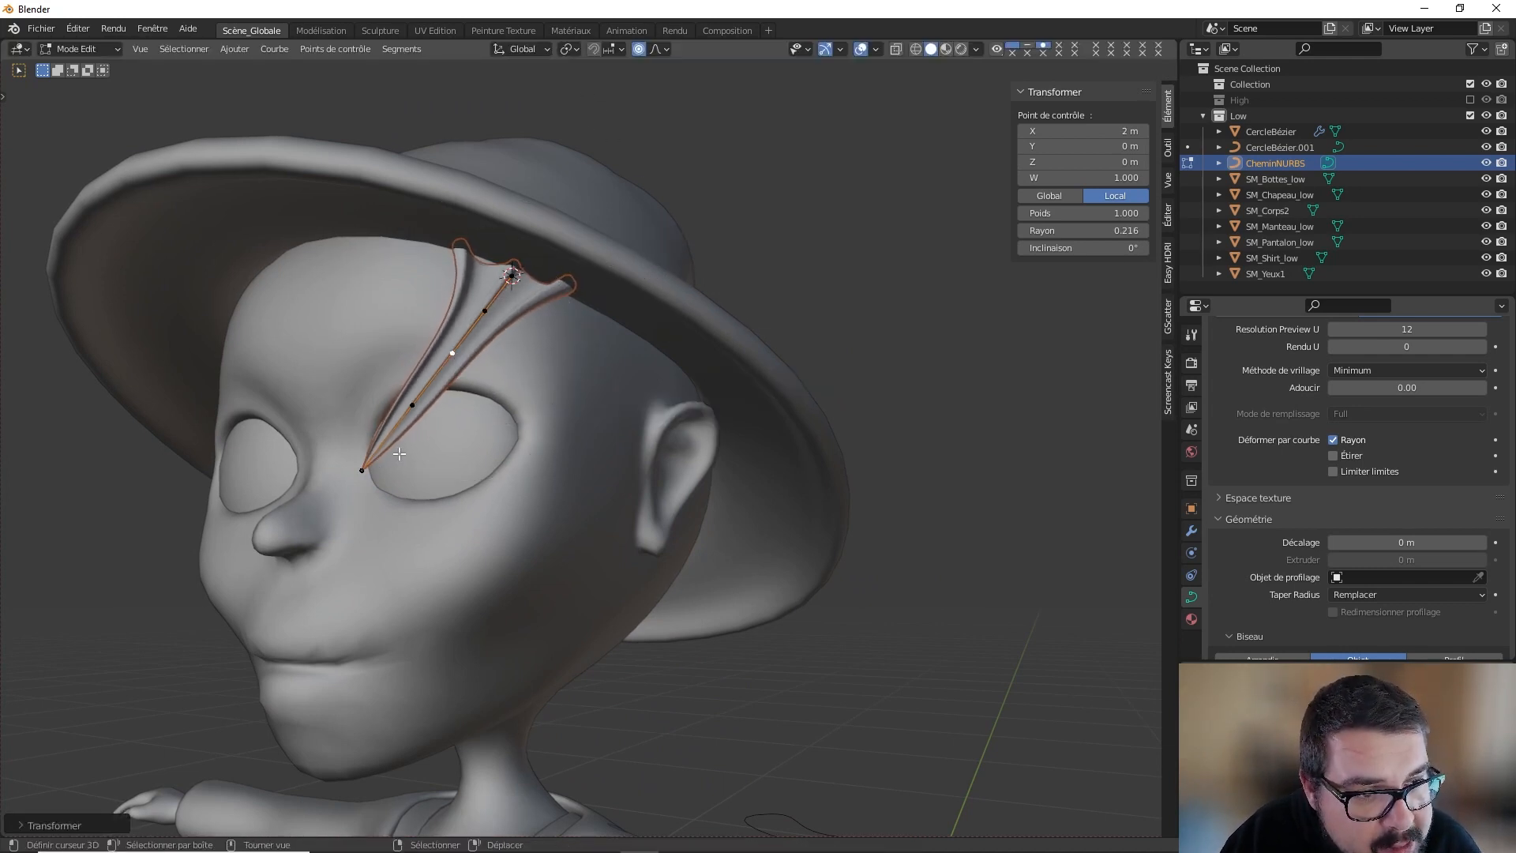
pyautogui.rightClick(413, 406)
pyautogui.hotkey('alt', 's')
pyautogui.click(413, 405)
# Step: Move the lock's tip control point down to the cheek and raise the middle control point to bend the strand outward
pyautogui.rightClick(386, 463)
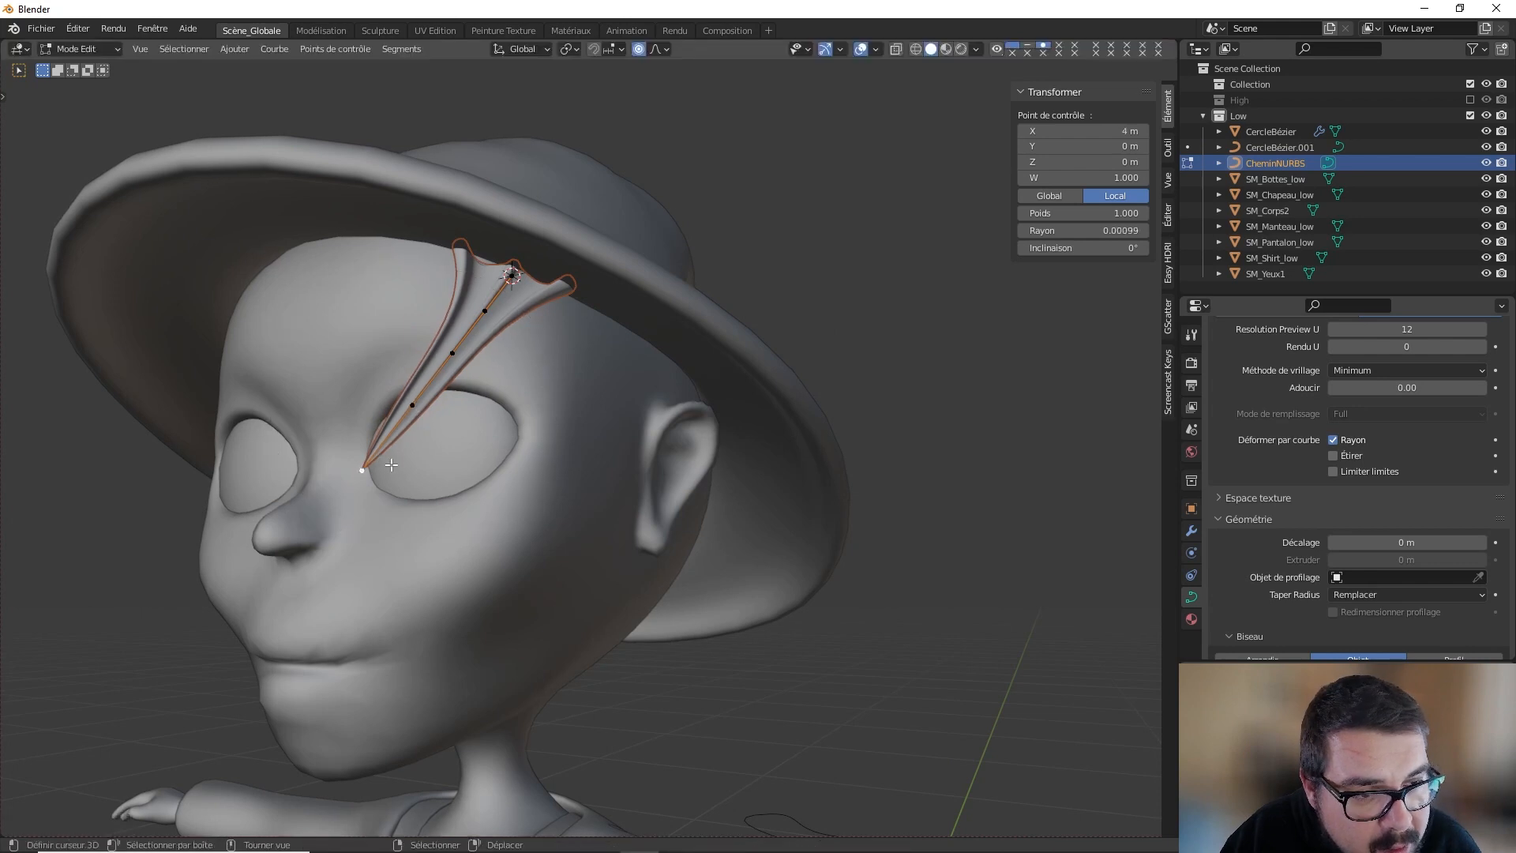
pyautogui.press('g')
pyautogui.click(592, 614)
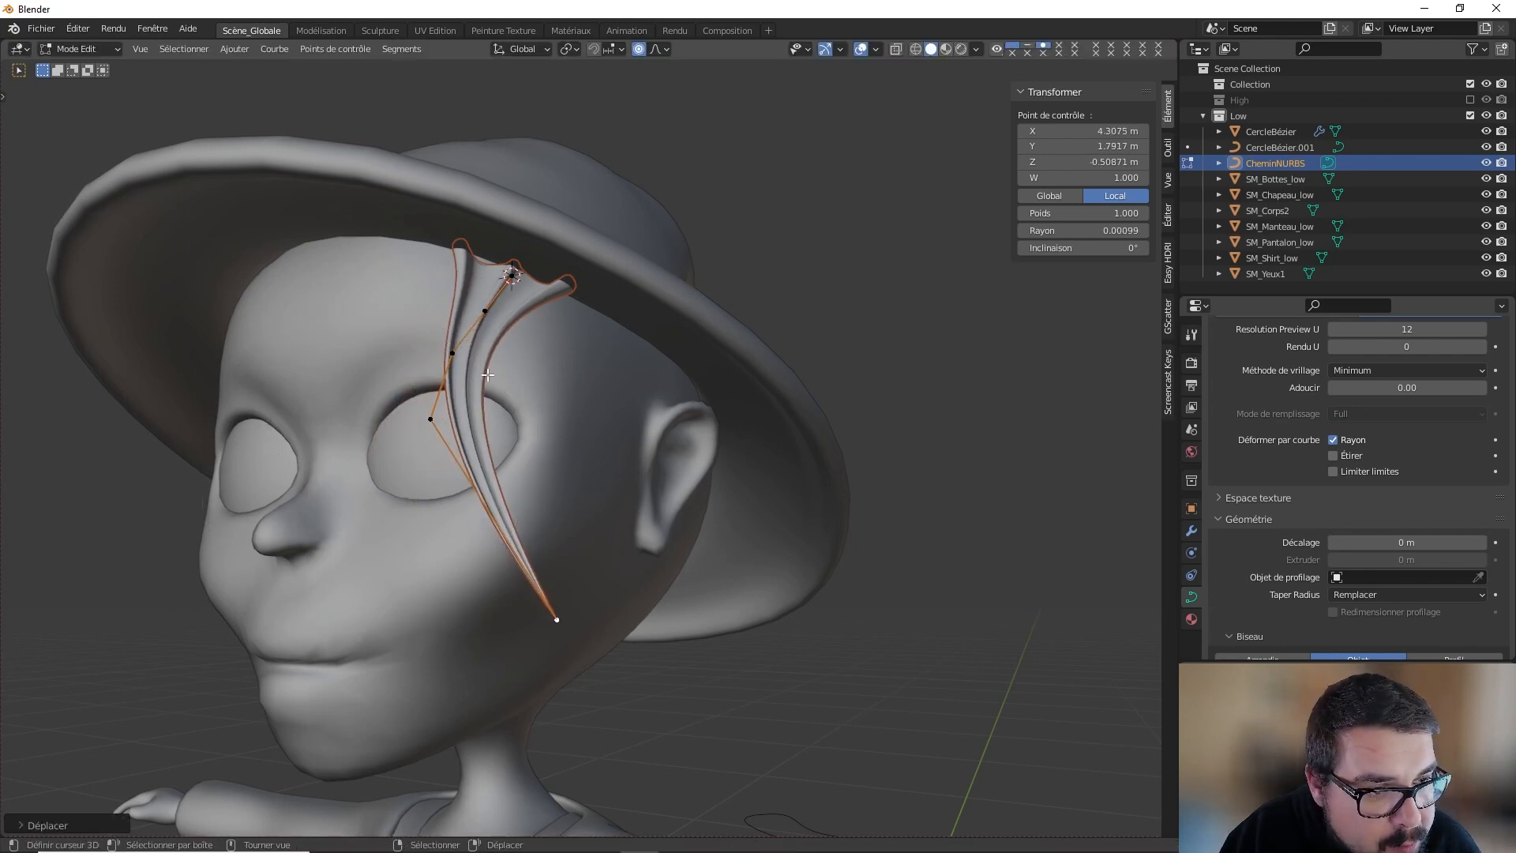
pyautogui.click(456, 353)
pyautogui.press('g')
pyautogui.click(450, 320)
# Step: Nudge the lock's root control point slightly upward under the hat brim
pyautogui.click(515, 271)
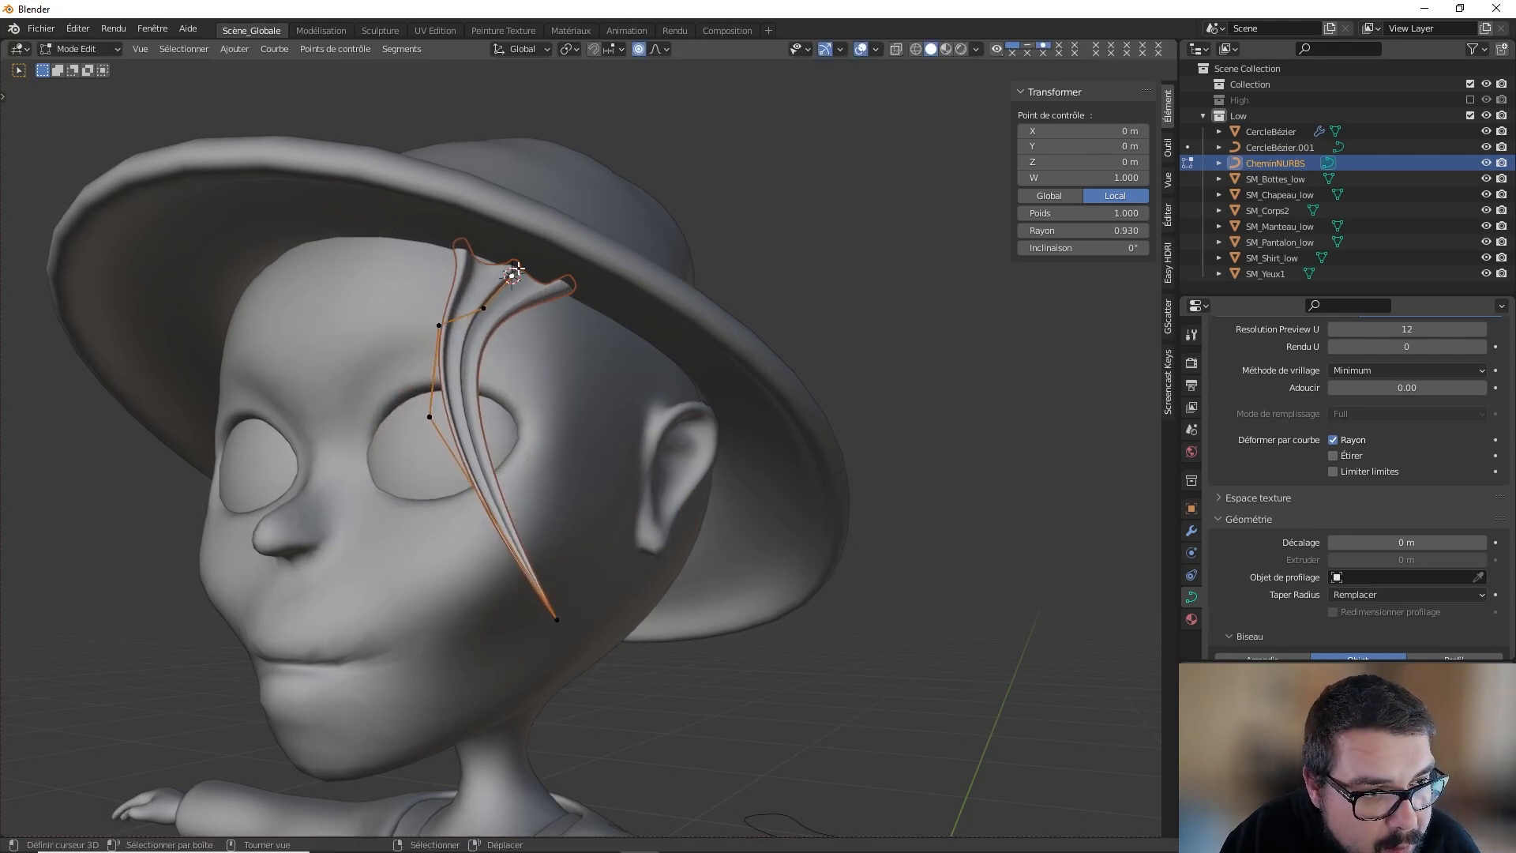
pyautogui.press('g')
pyautogui.rightClick(515, 263)
pyautogui.press('g')
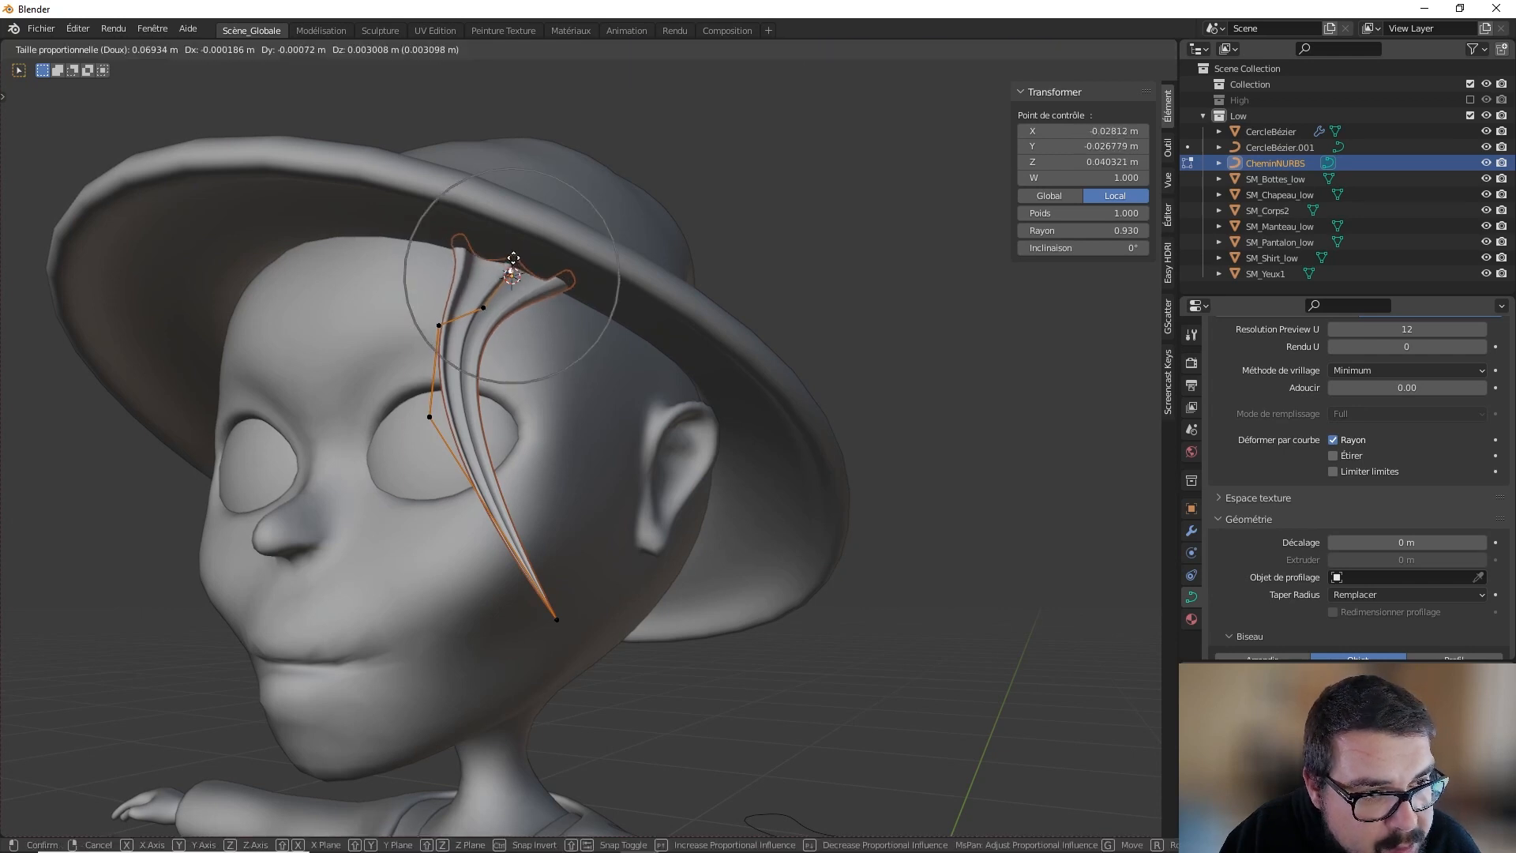
pyautogui.click(515, 269)
# Step: In profile, move the second control point in against the forehead and the third one outward from the face
pyautogui.moveTo(515, 268); pyautogui.dragTo(652, 298, button='middle')
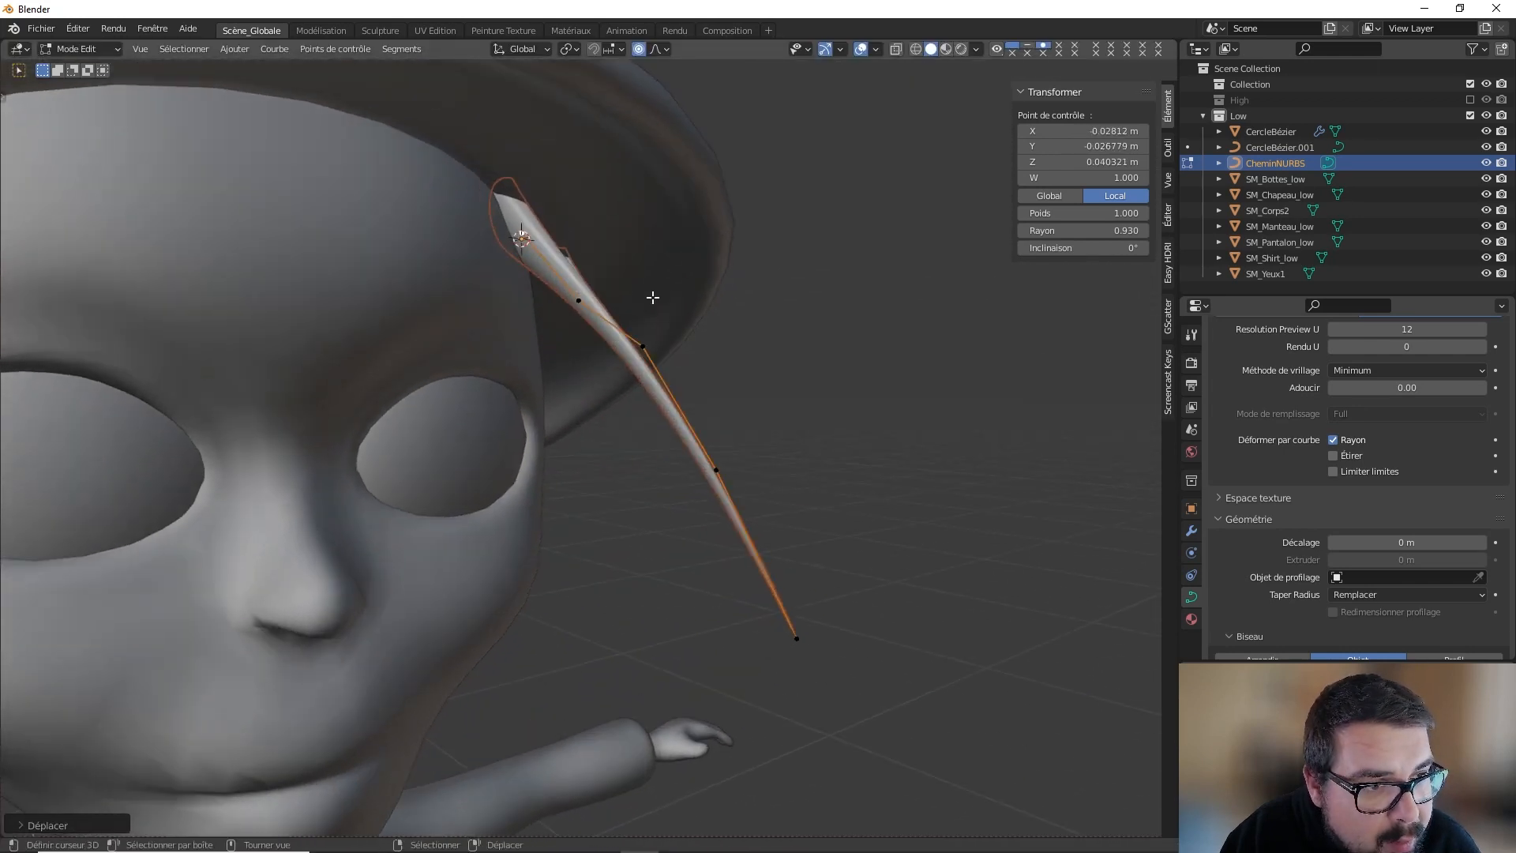
pyautogui.click(579, 301)
pyautogui.press('g')
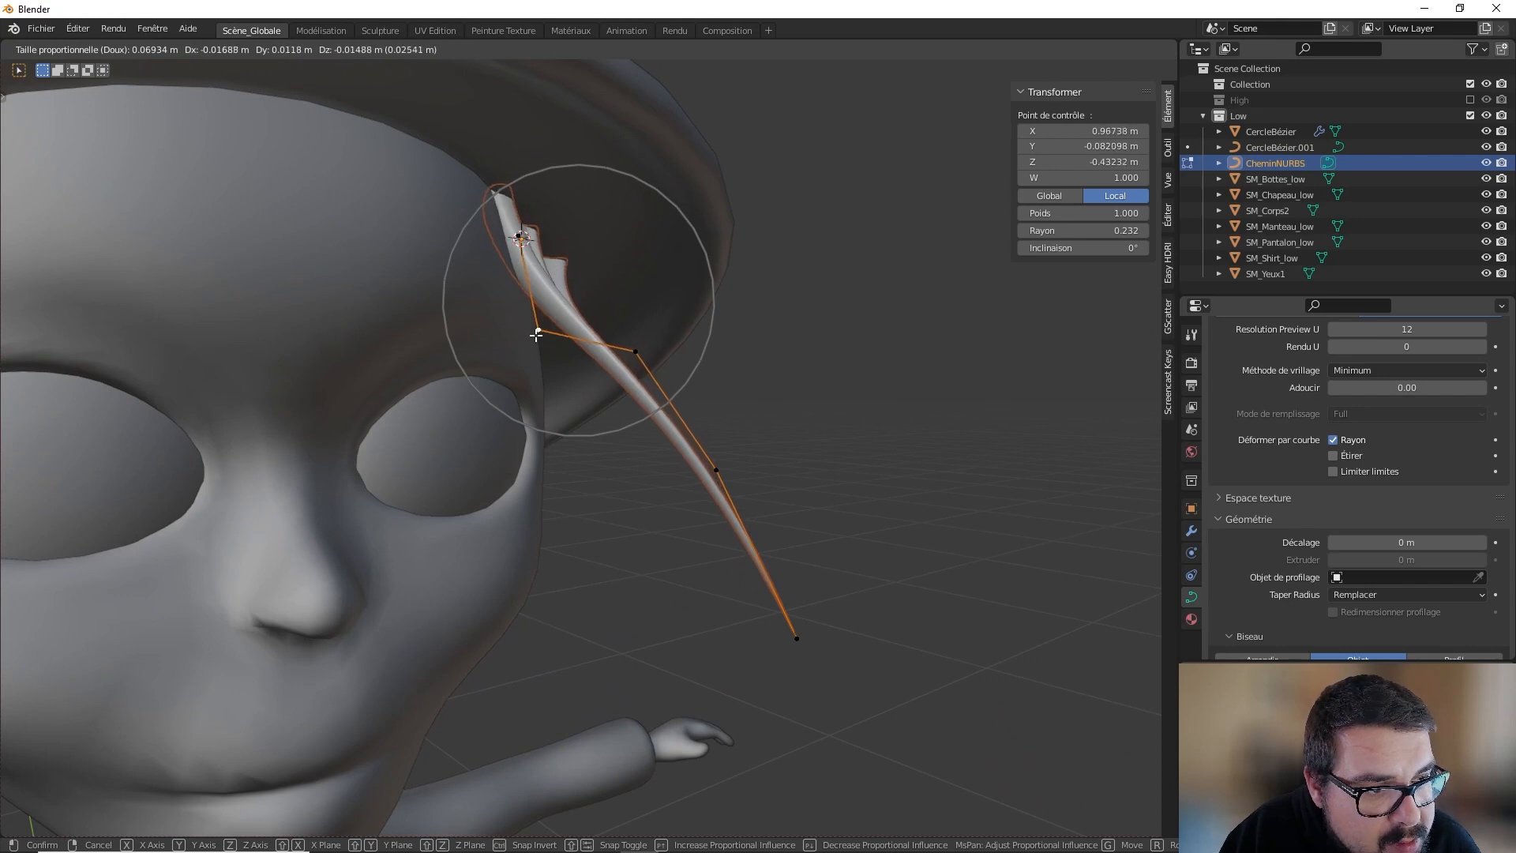
pyautogui.click(648, 371)
pyautogui.press('g')
pyautogui.click(684, 341)
# Step: Move the fourth control point in toward the face and the tip down beside the jaw so the lock hangs vertically
pyautogui.click(728, 488)
pyautogui.press('g')
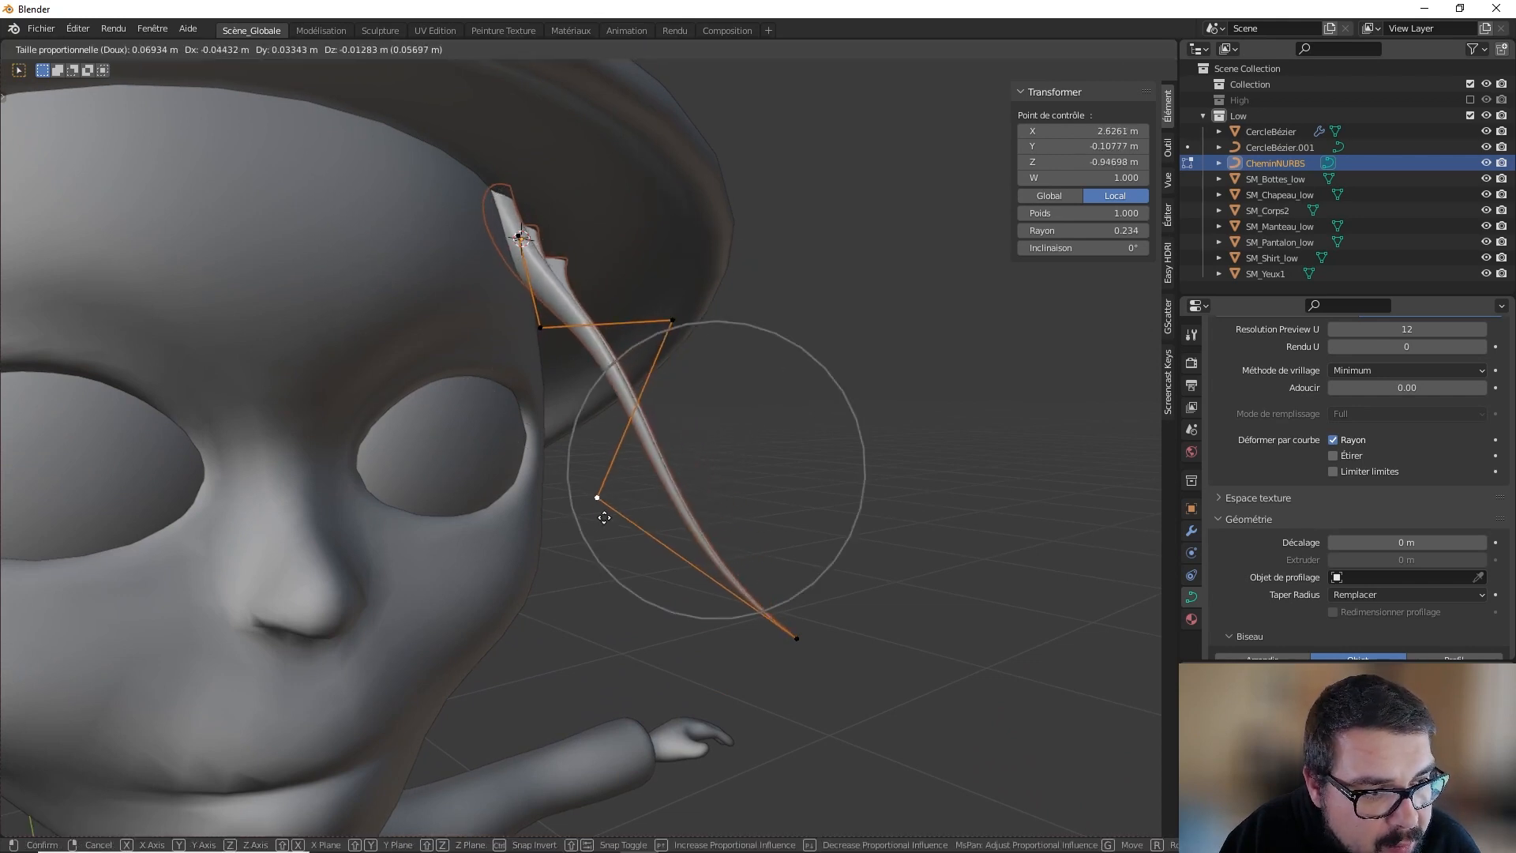
pyautogui.click(573, 536)
pyautogui.press('g')
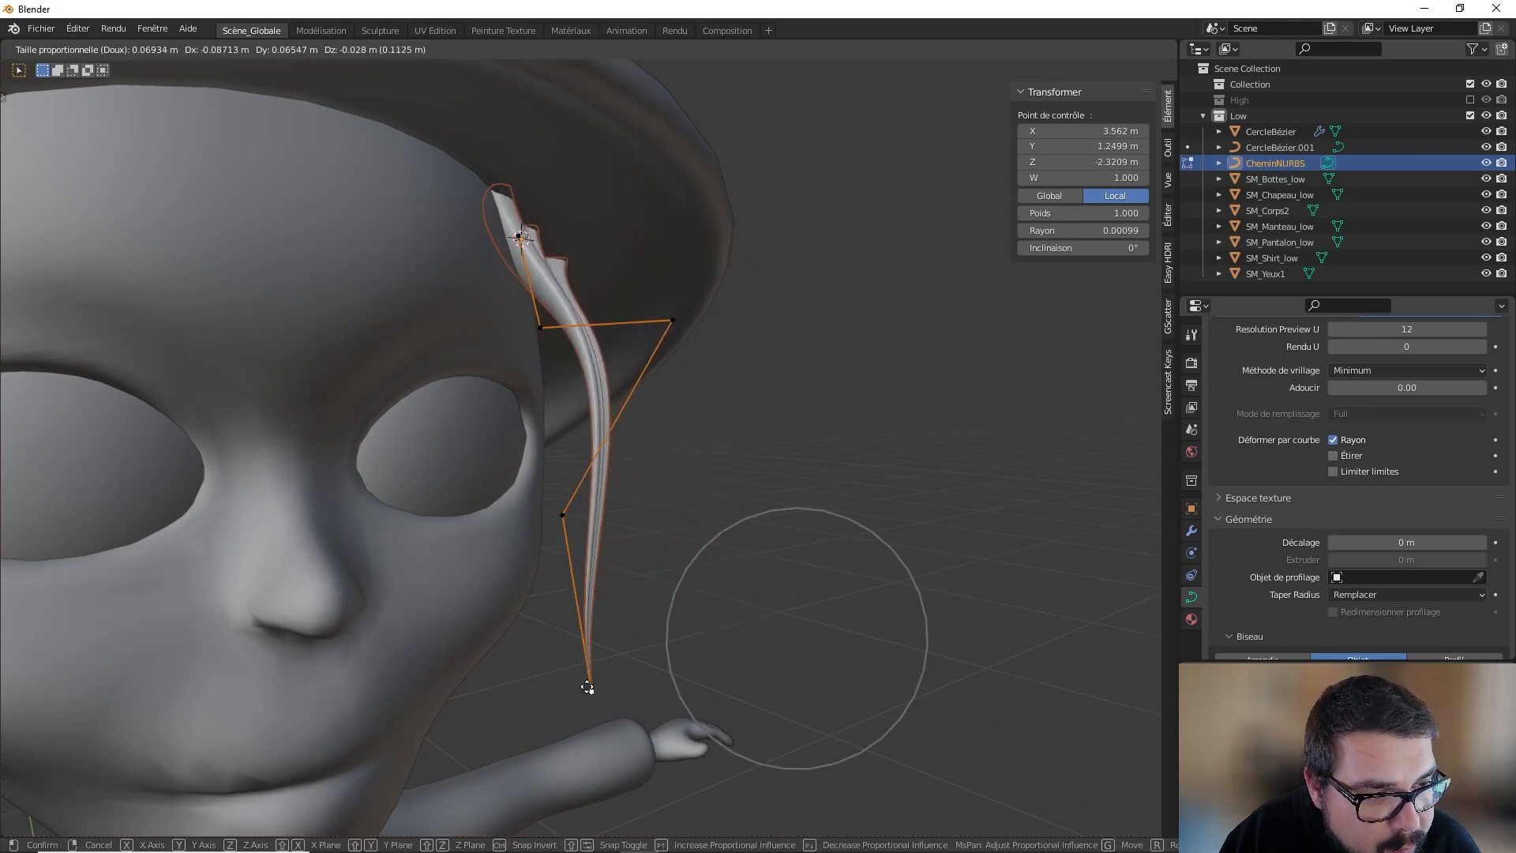
pyautogui.click(589, 688)
pyautogui.moveTo(589, 687); pyautogui.dragTo(538, 531, button='middle')
pyautogui.press('g')
pyautogui.click(596, 558)
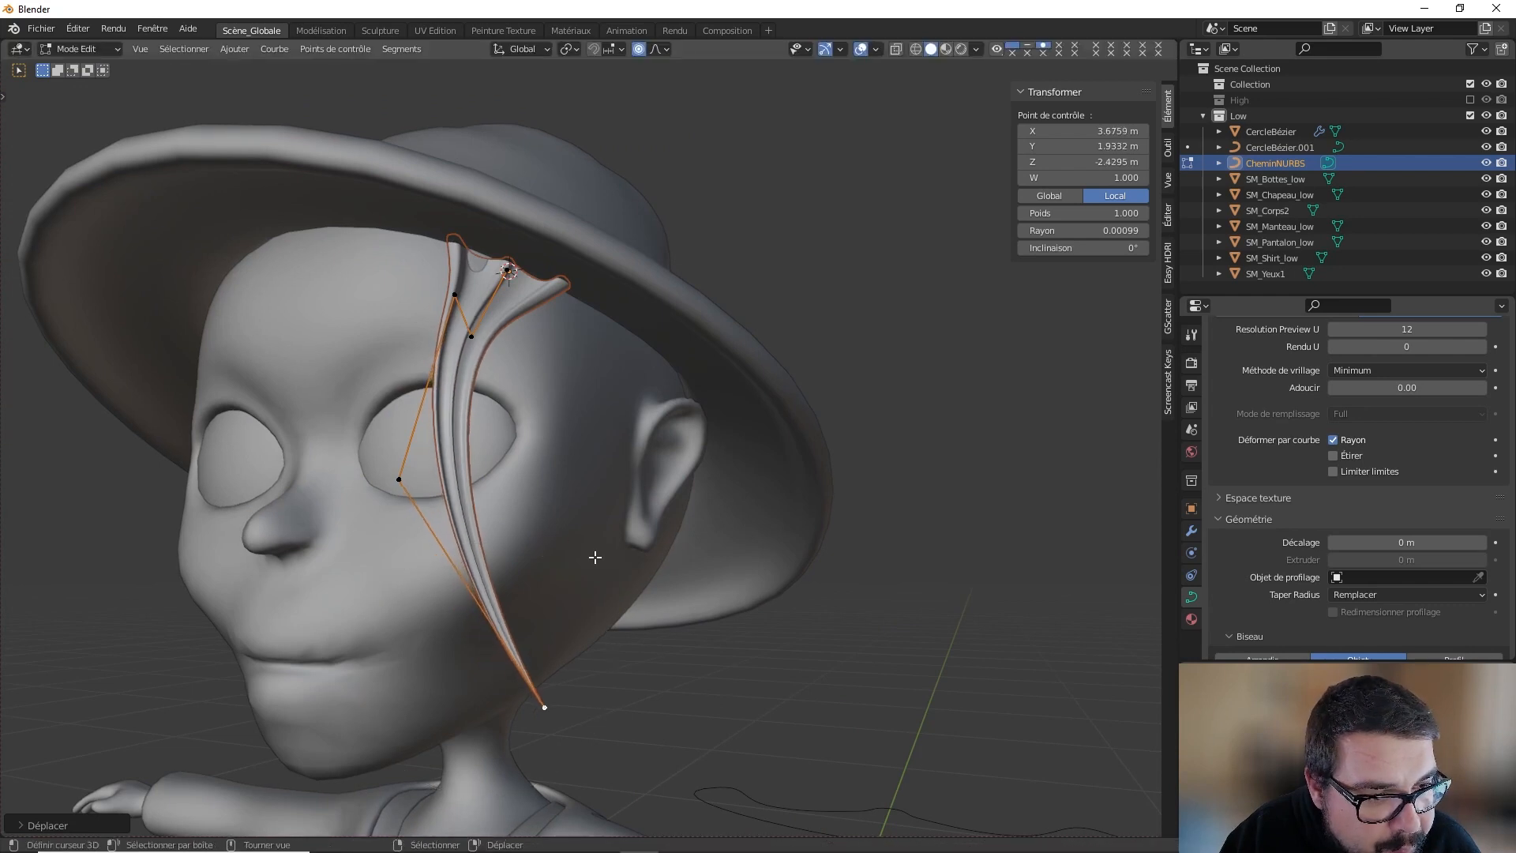
# Step: Widen the lock by increasing the radius of the fourth, second and third control points to about 0.35, 0.88 and 0.46
pyautogui.moveTo(541, 440); pyautogui.dragTo(472, 361, button='middle')
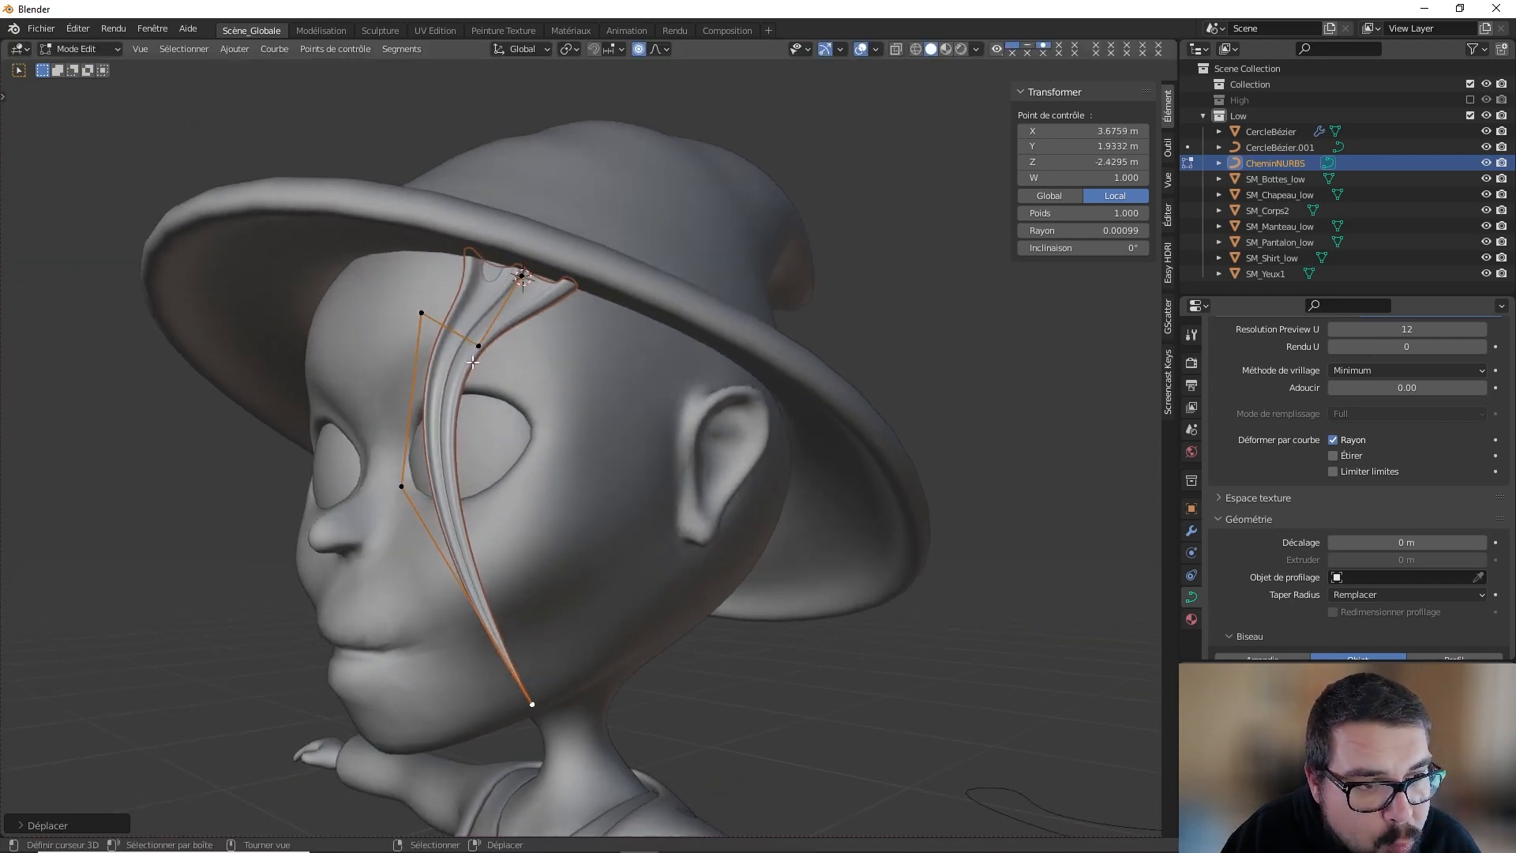
pyautogui.click(413, 494)
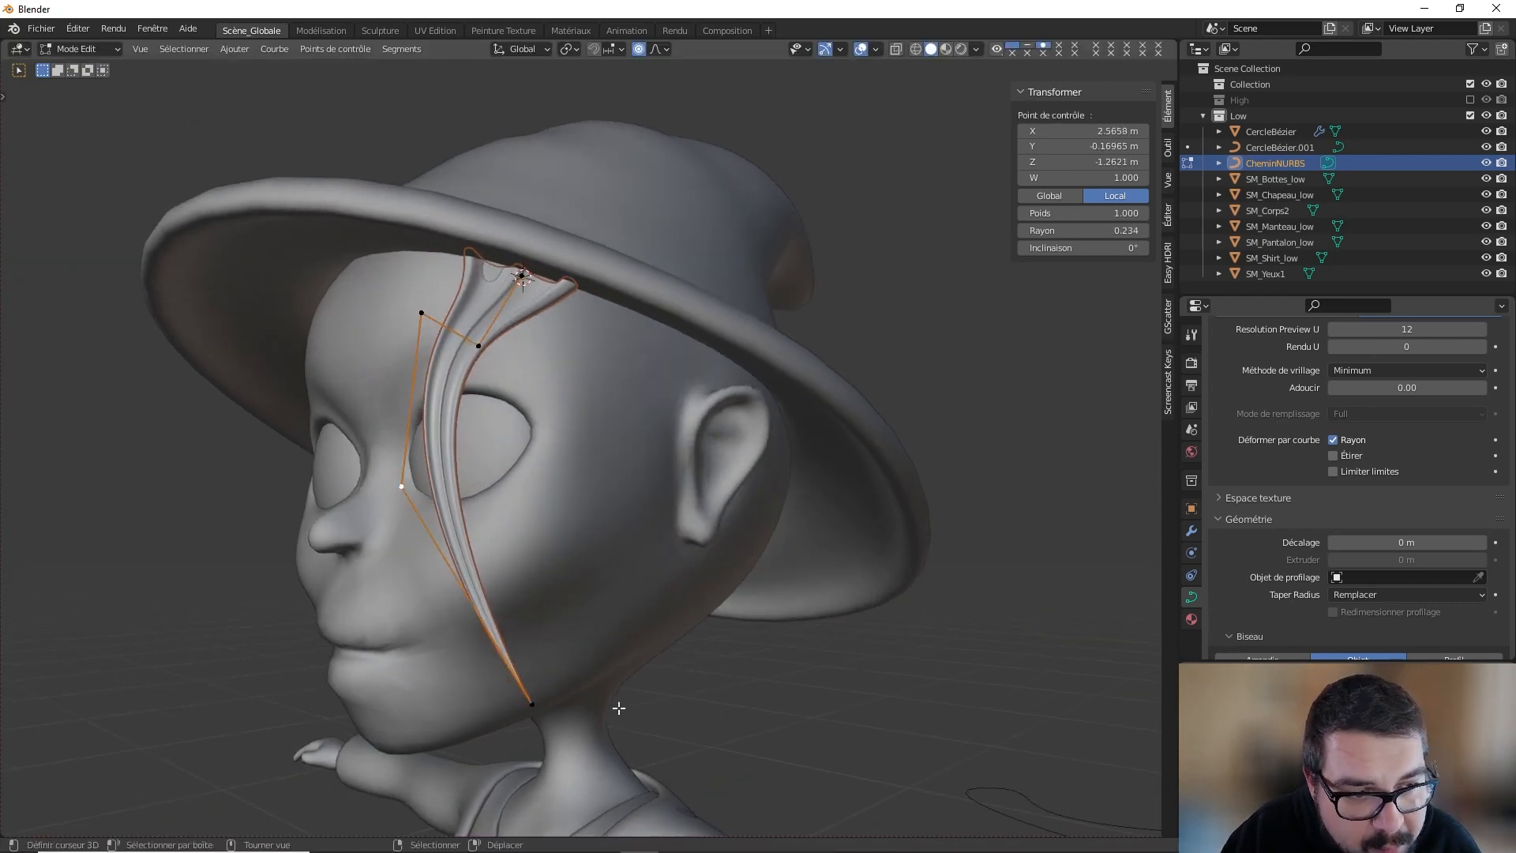
pyautogui.press('`')
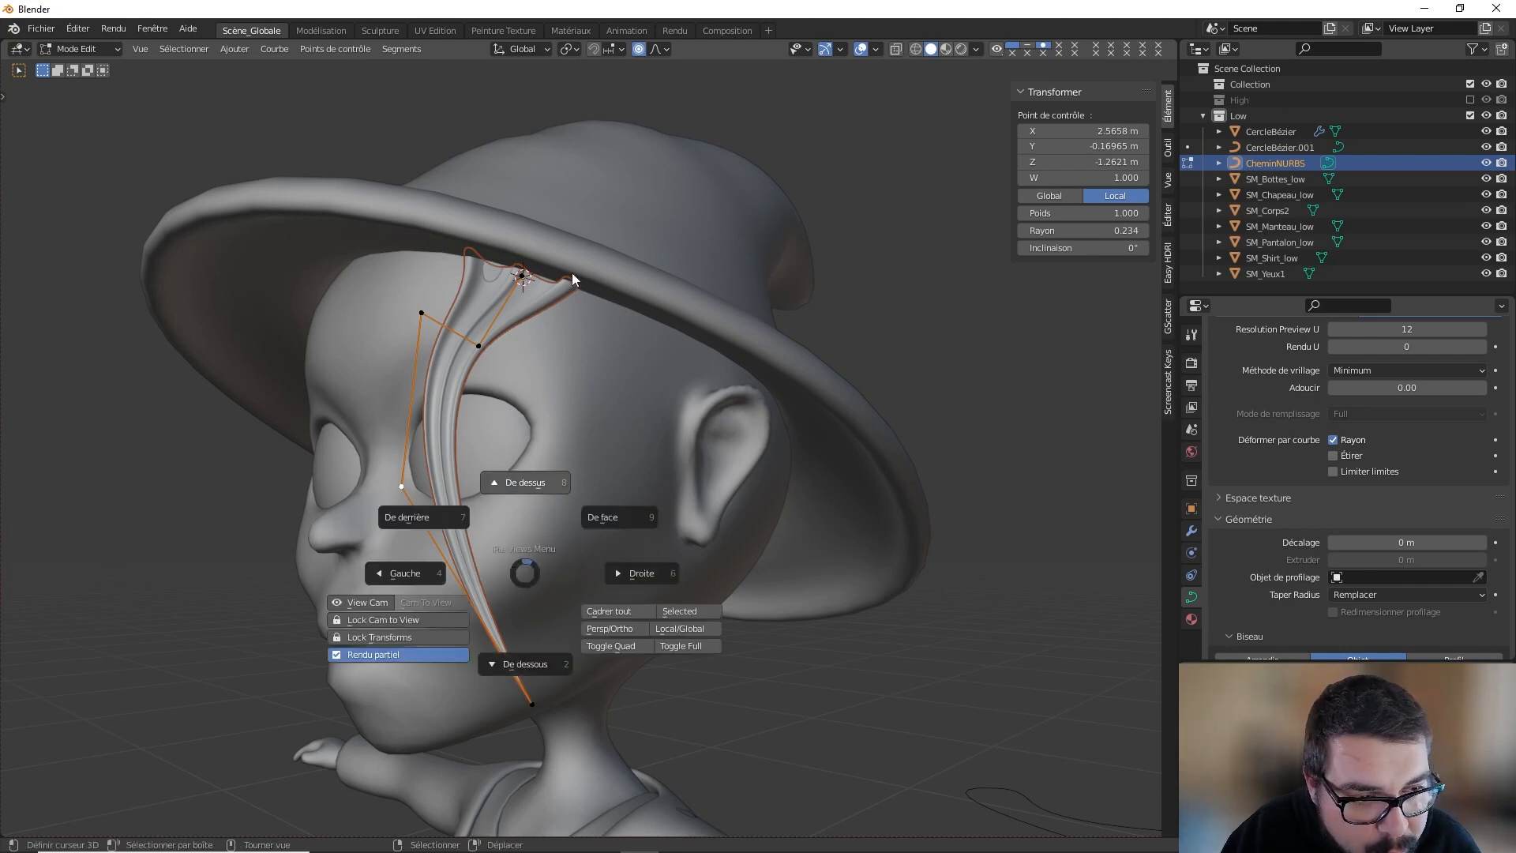
pyautogui.press('Escape')
pyautogui.hotkey('alt', 's')
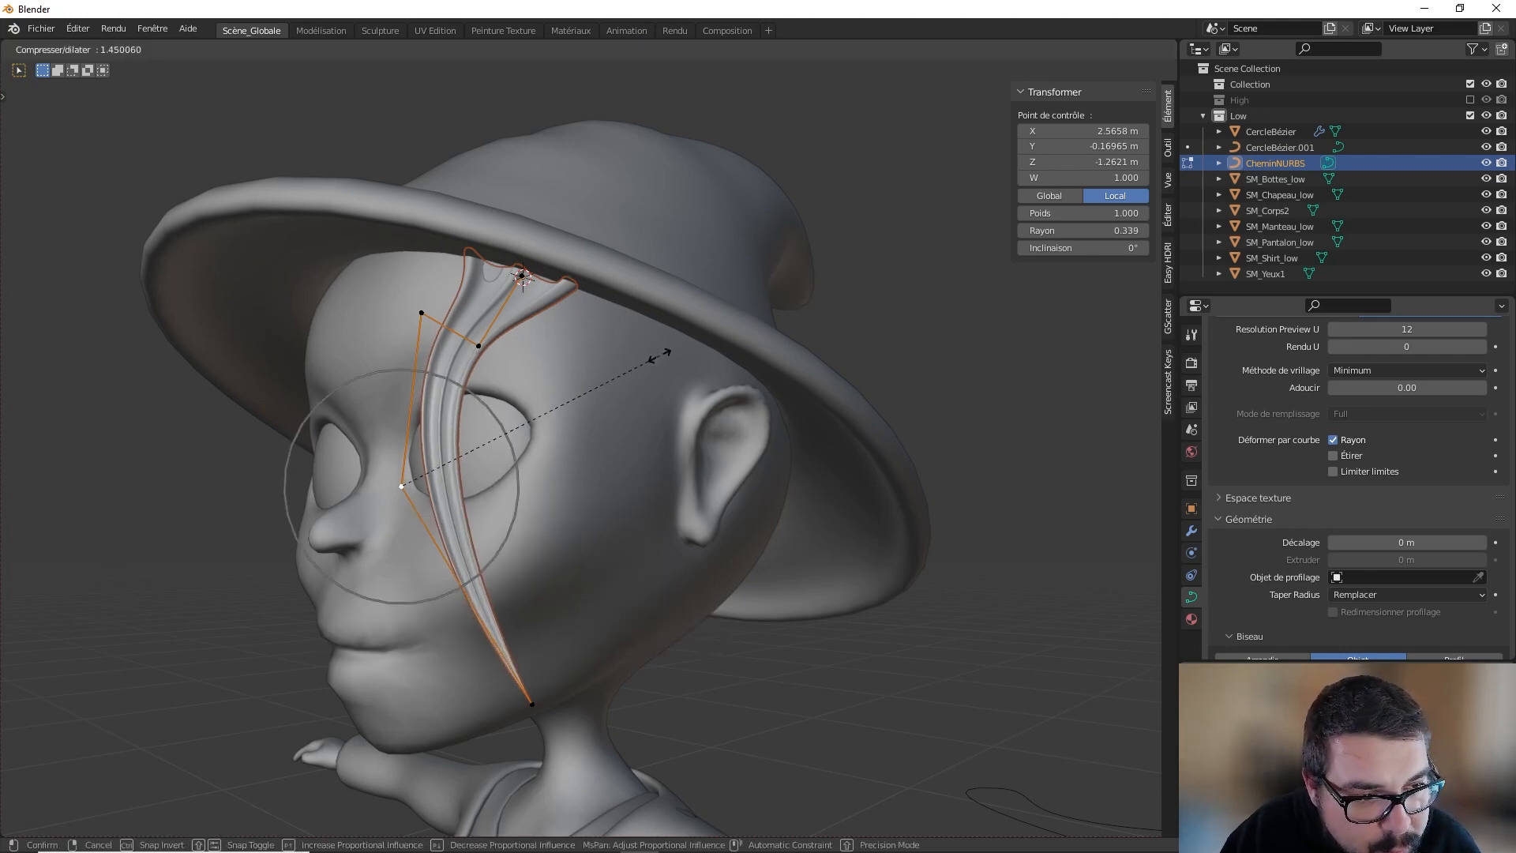
pyautogui.click(629, 348)
pyautogui.click(479, 345)
pyautogui.hotkey('alt', 's')
pyautogui.click(519, 339)
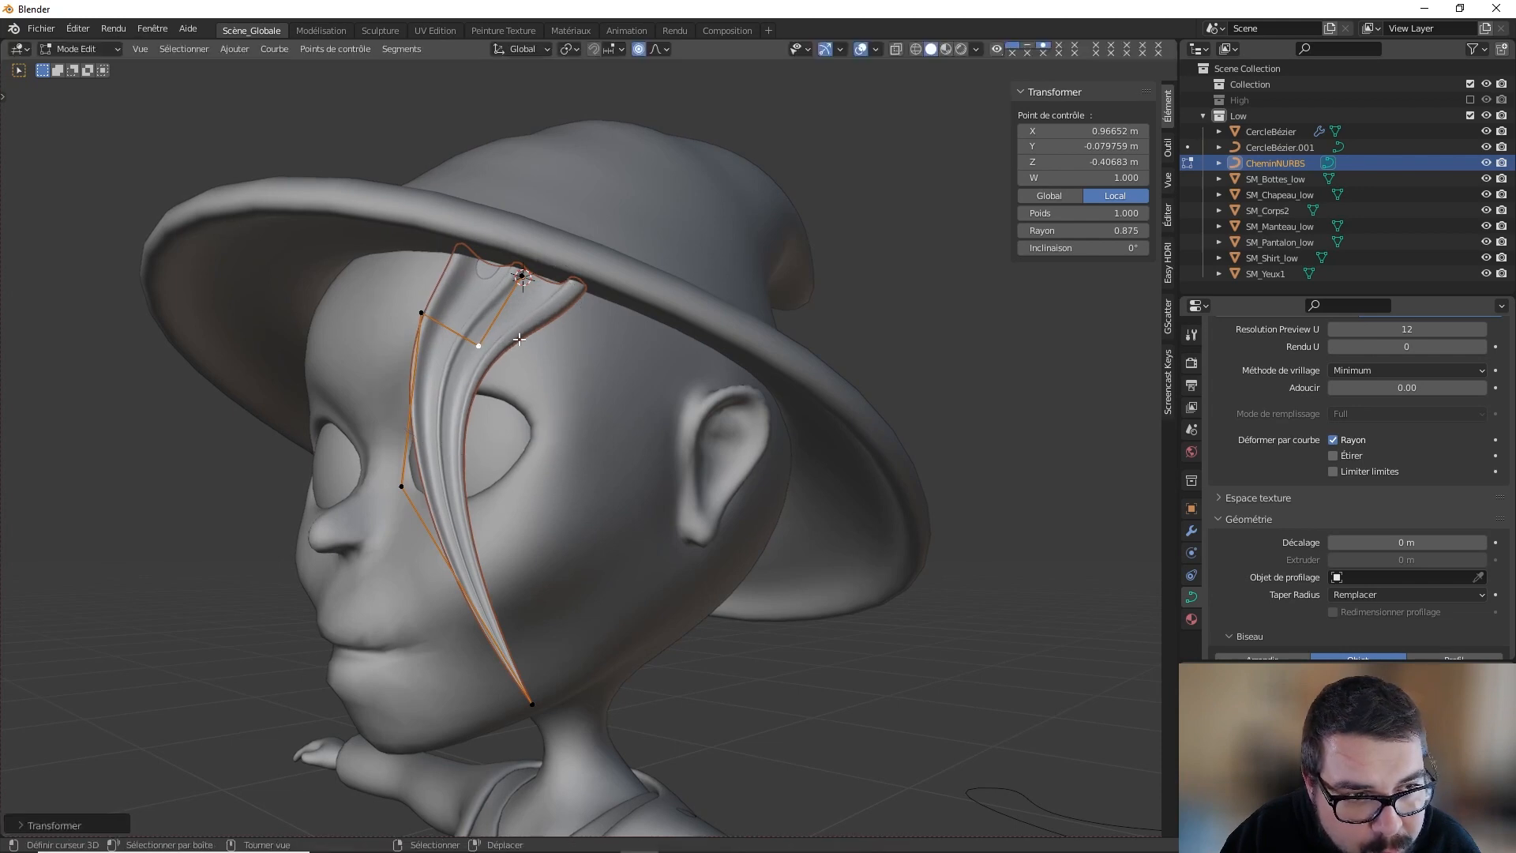
pyautogui.rightClick(427, 316)
pyautogui.hotkey('alt', 's')
pyautogui.click(443, 315)
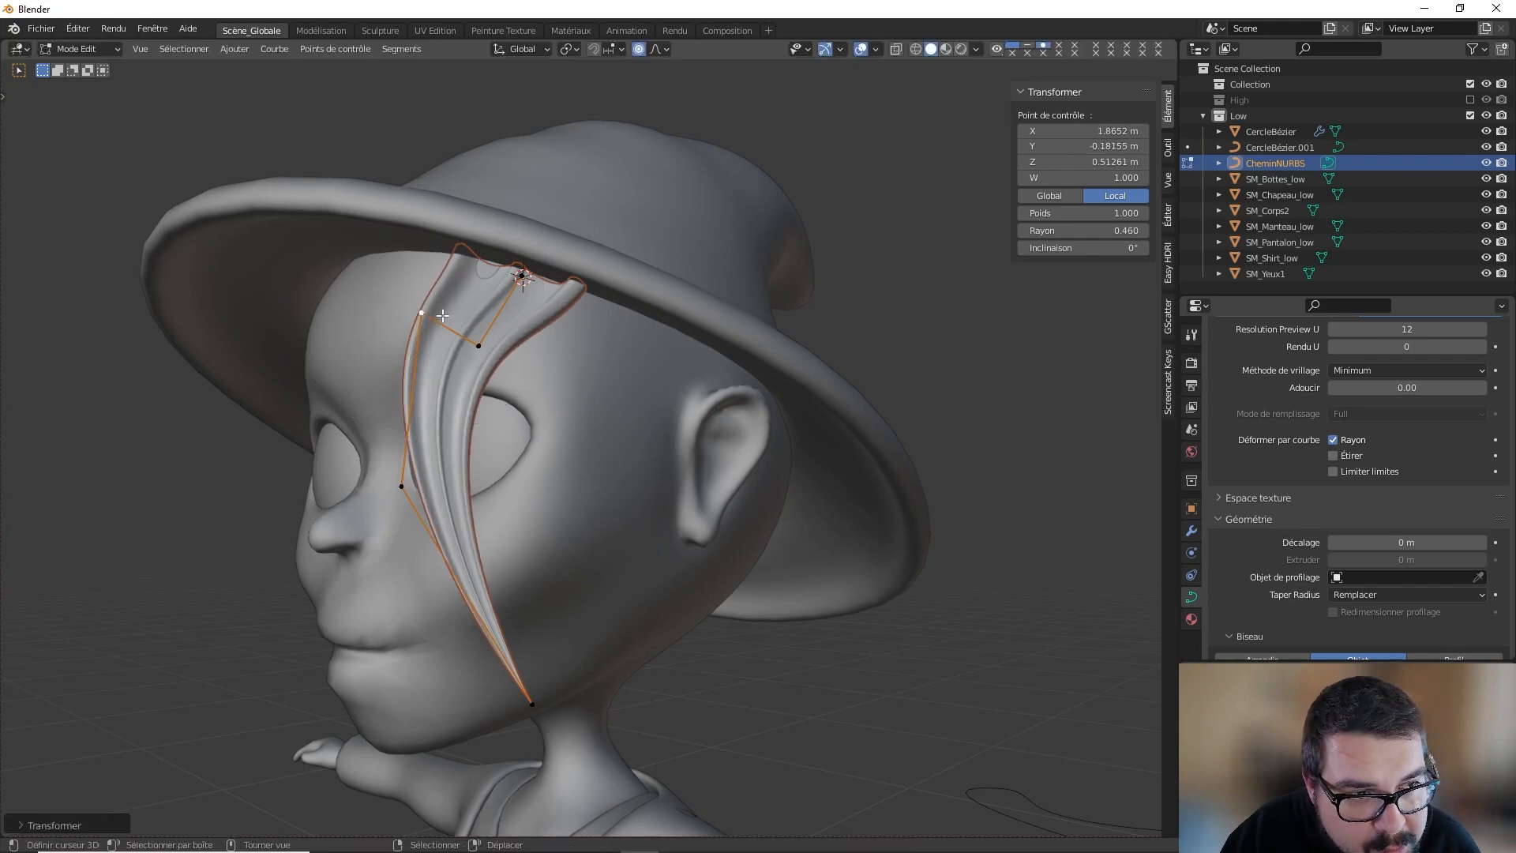
# Step: Adjust the root control point's position under the hat brim at the forehead and return to Object Mode
pyautogui.rightClick(522, 277)
pyautogui.press('g')
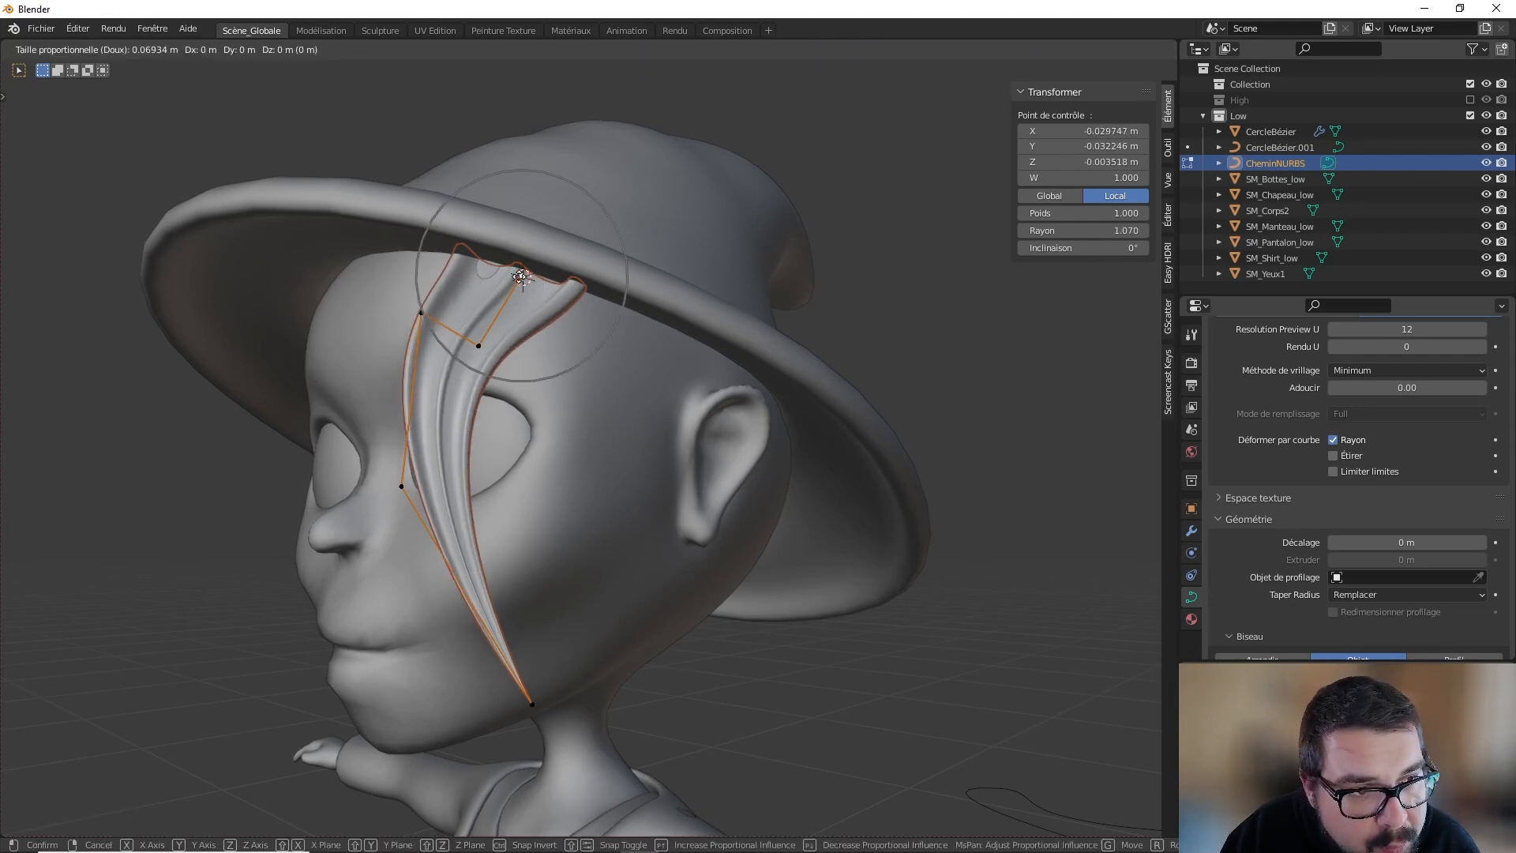
pyautogui.click(518, 247)
pyautogui.moveTo(538, 270); pyautogui.dragTo(714, 295, button='middle')
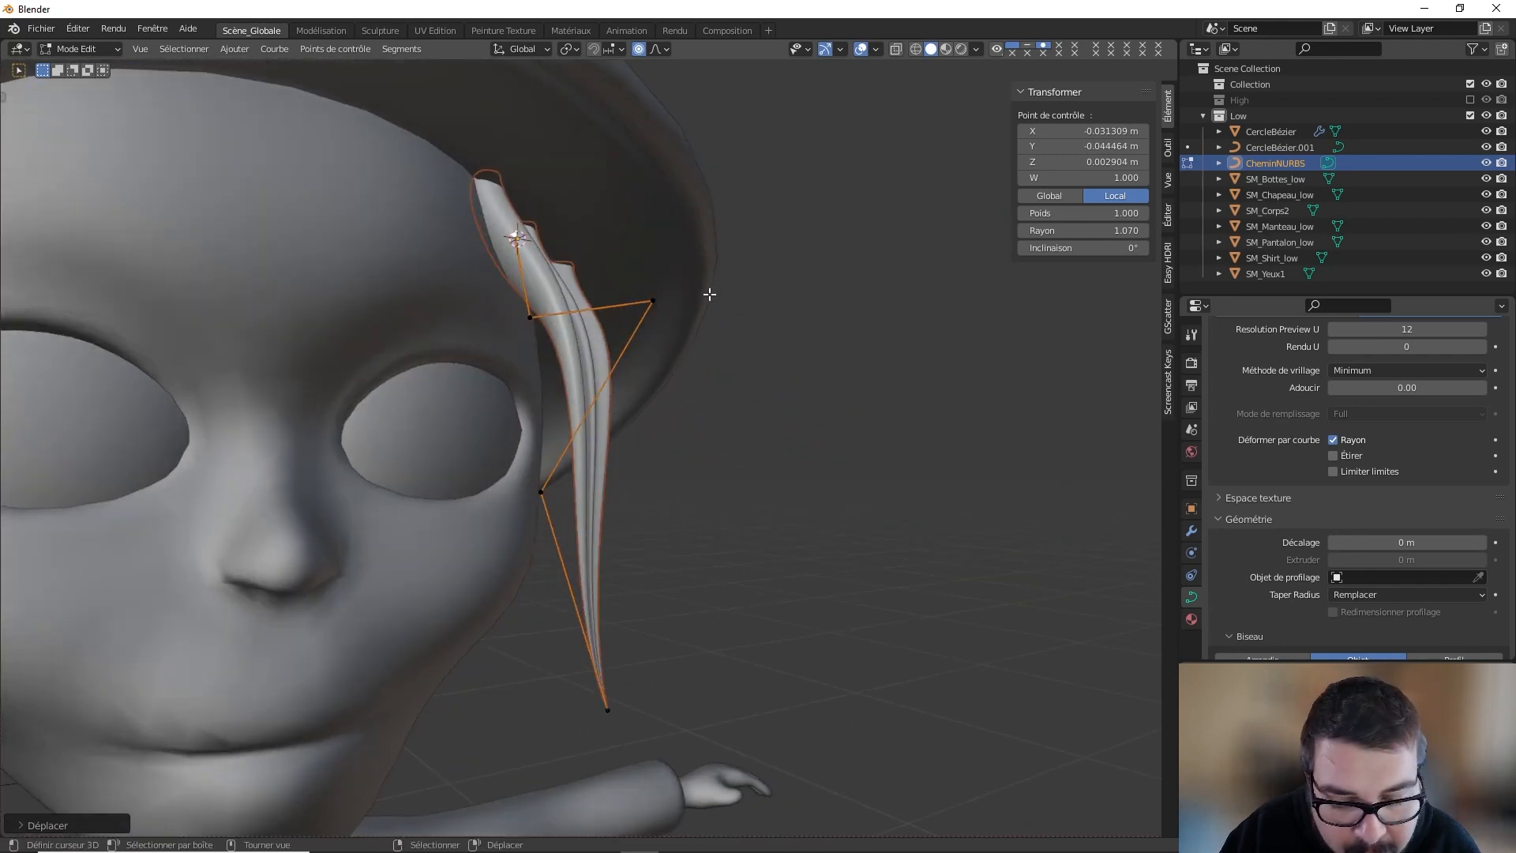
pyautogui.press('g')
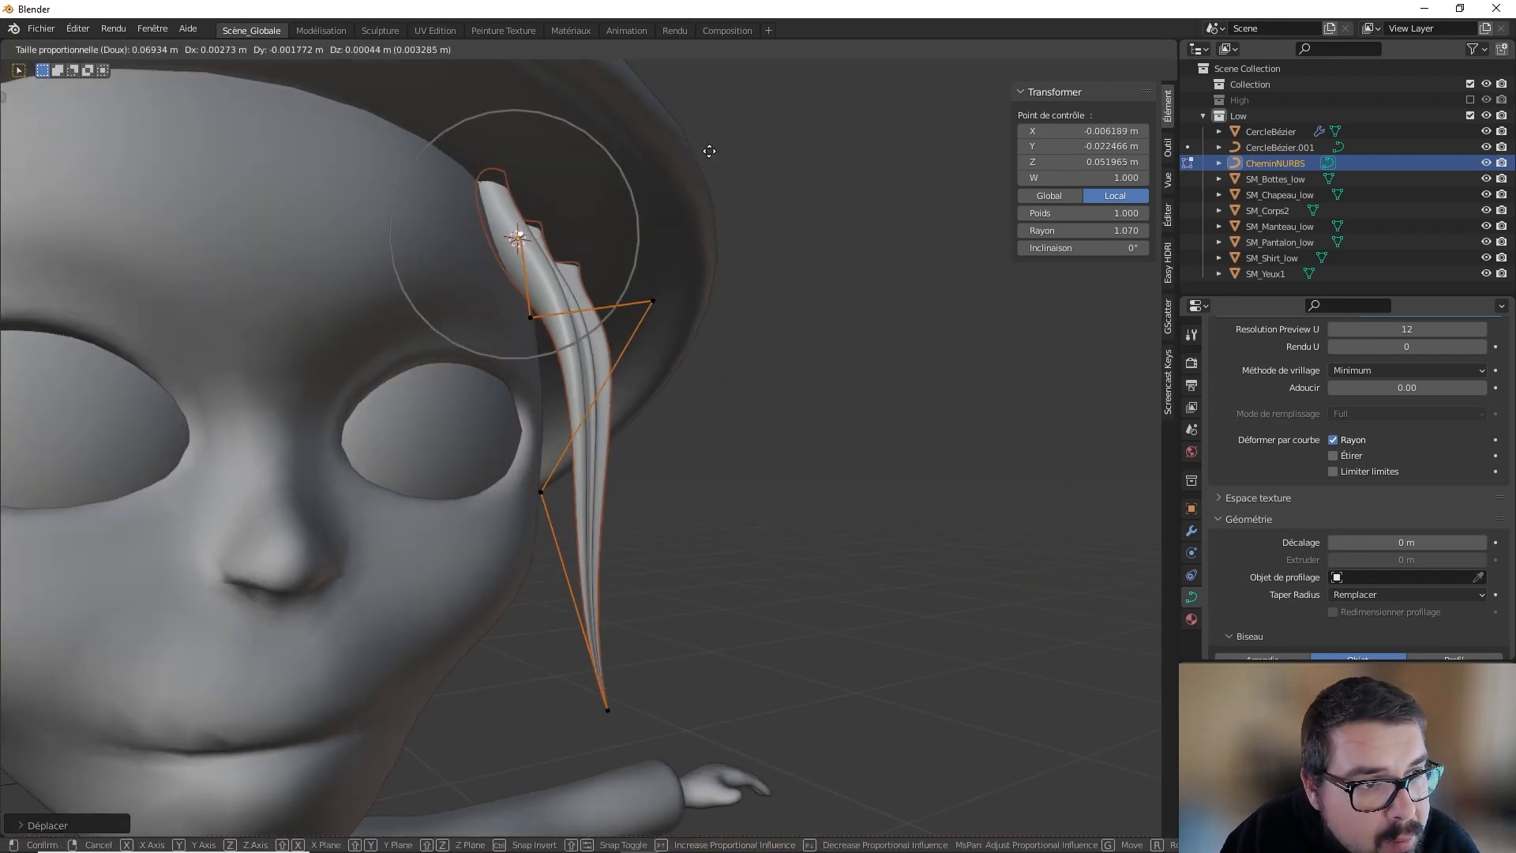
pyautogui.click(719, 142)
pyautogui.moveTo(721, 143); pyautogui.dragTo(620, 181, button='middle')
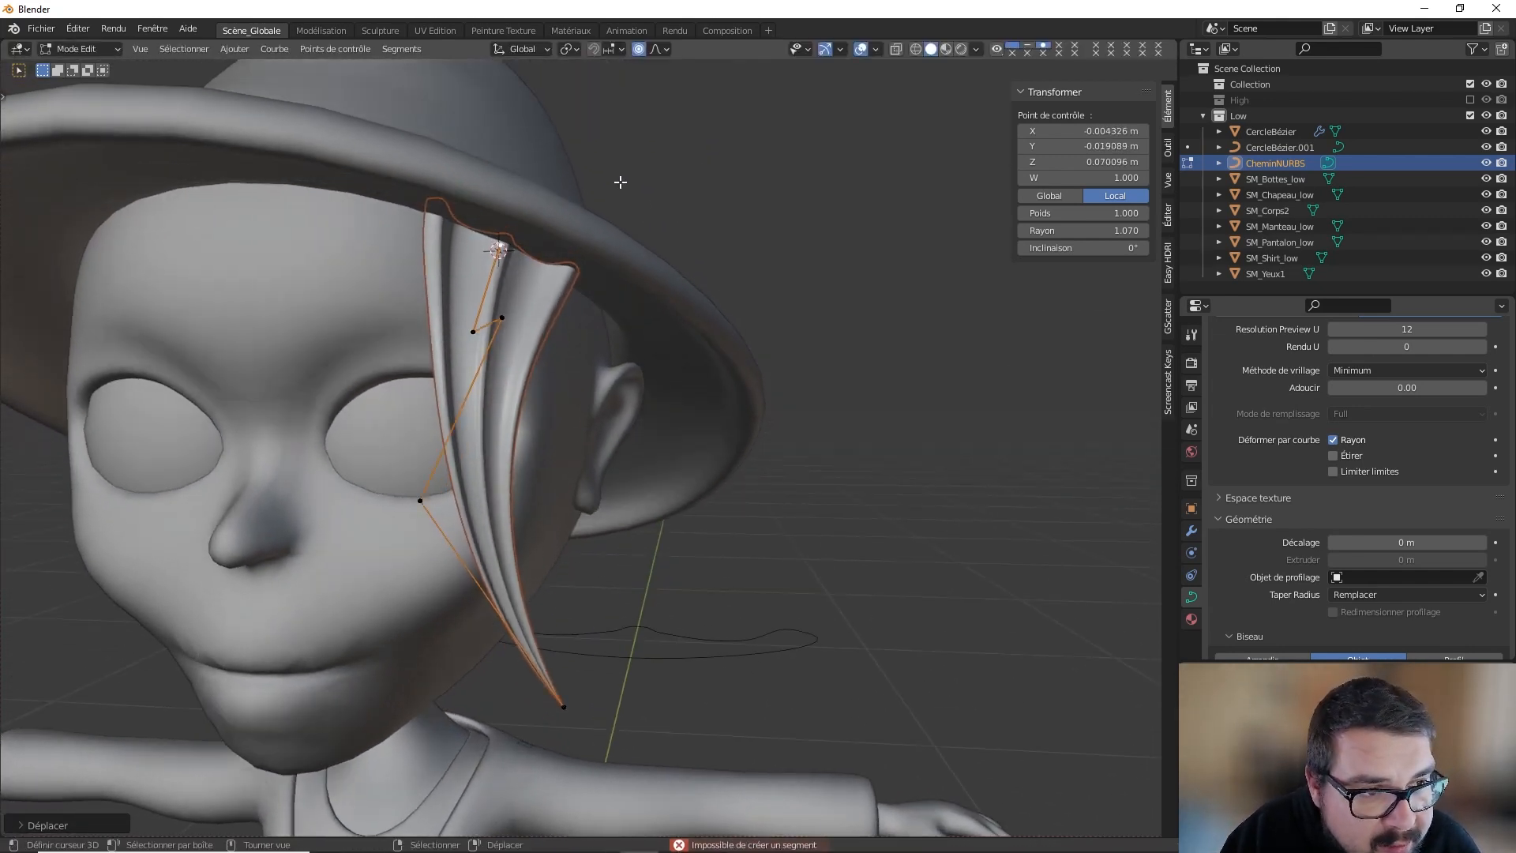
pyautogui.hotkey('ctrl', 'Tab')
pyautogui.click(598, 154)
pyautogui.moveTo(589, 305); pyautogui.dragTo(609, 286, button='middle')
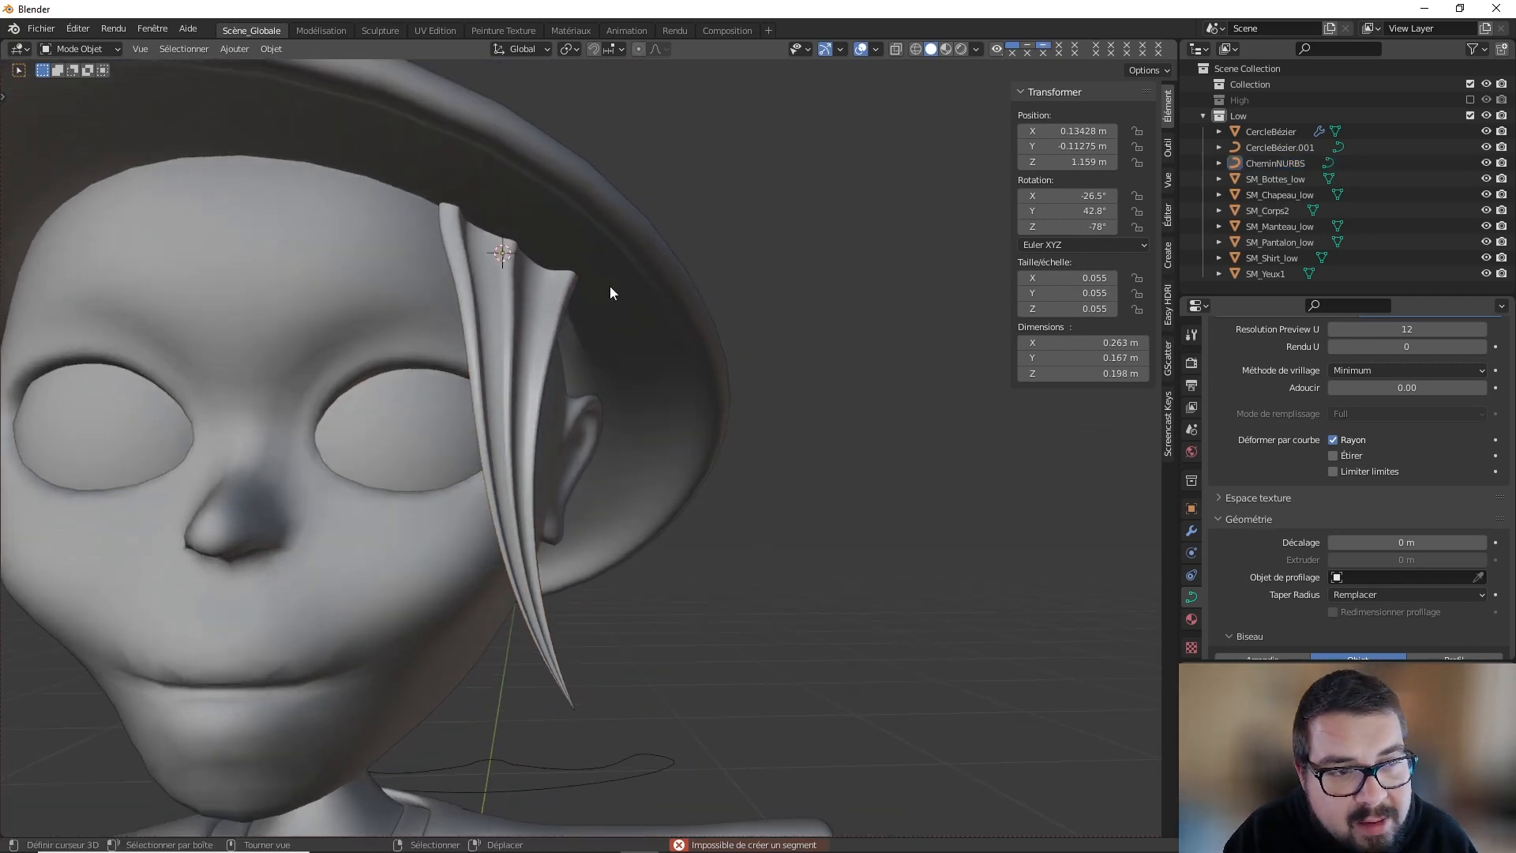
pyautogui.scroll(-6, 610, 293)
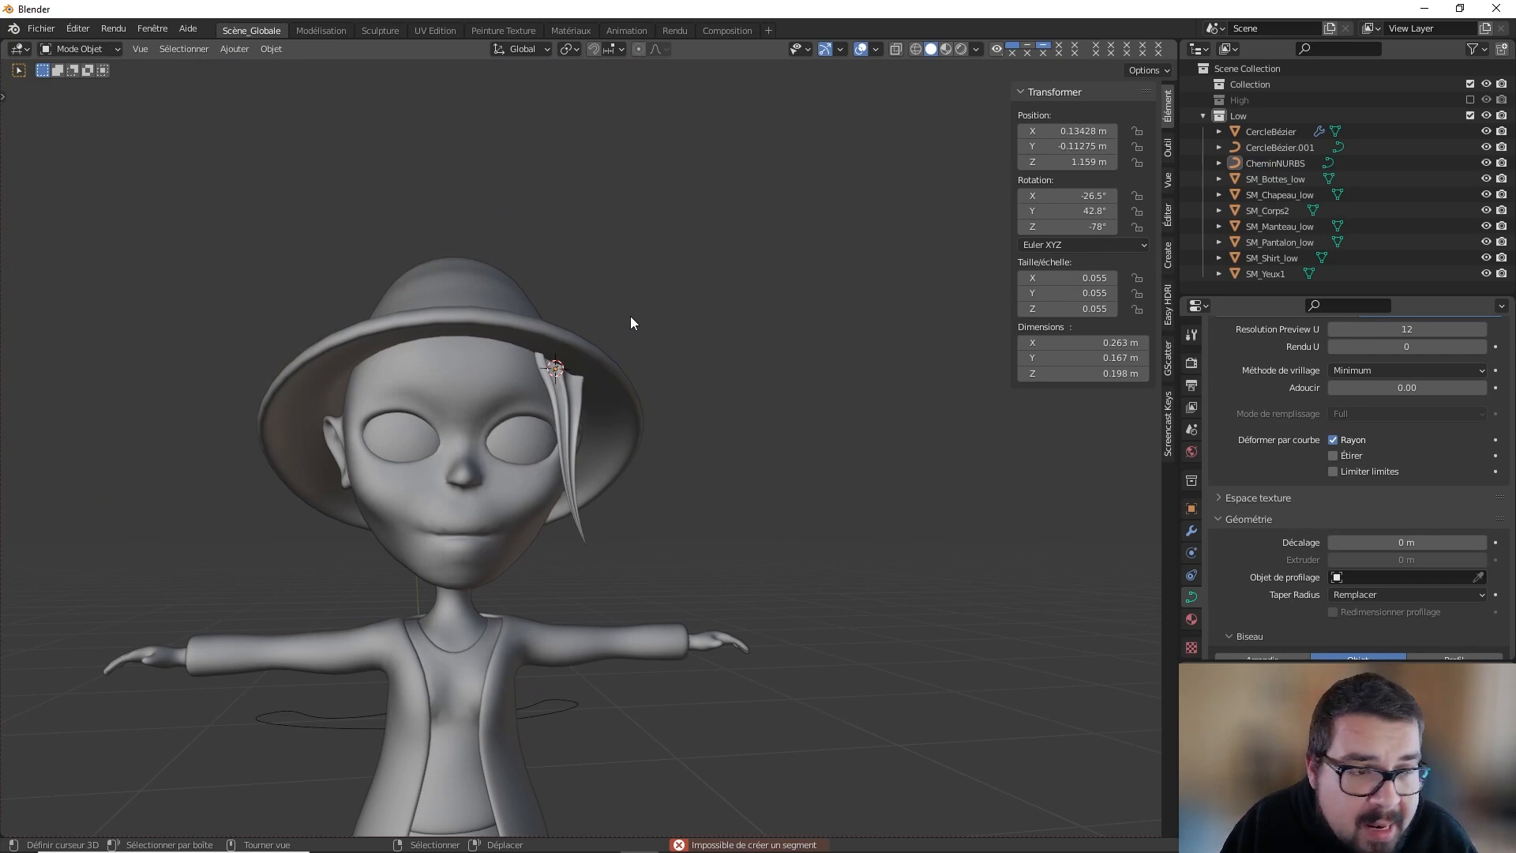
# Step: Reposition the lock's lower control points from the side to refine its curve over the face, and deselect it in Object Mode
pyautogui.moveTo(630, 322); pyautogui.dragTo(543, 433, button='middle')
pyautogui.click(562, 420)
pyautogui.press('Tab')
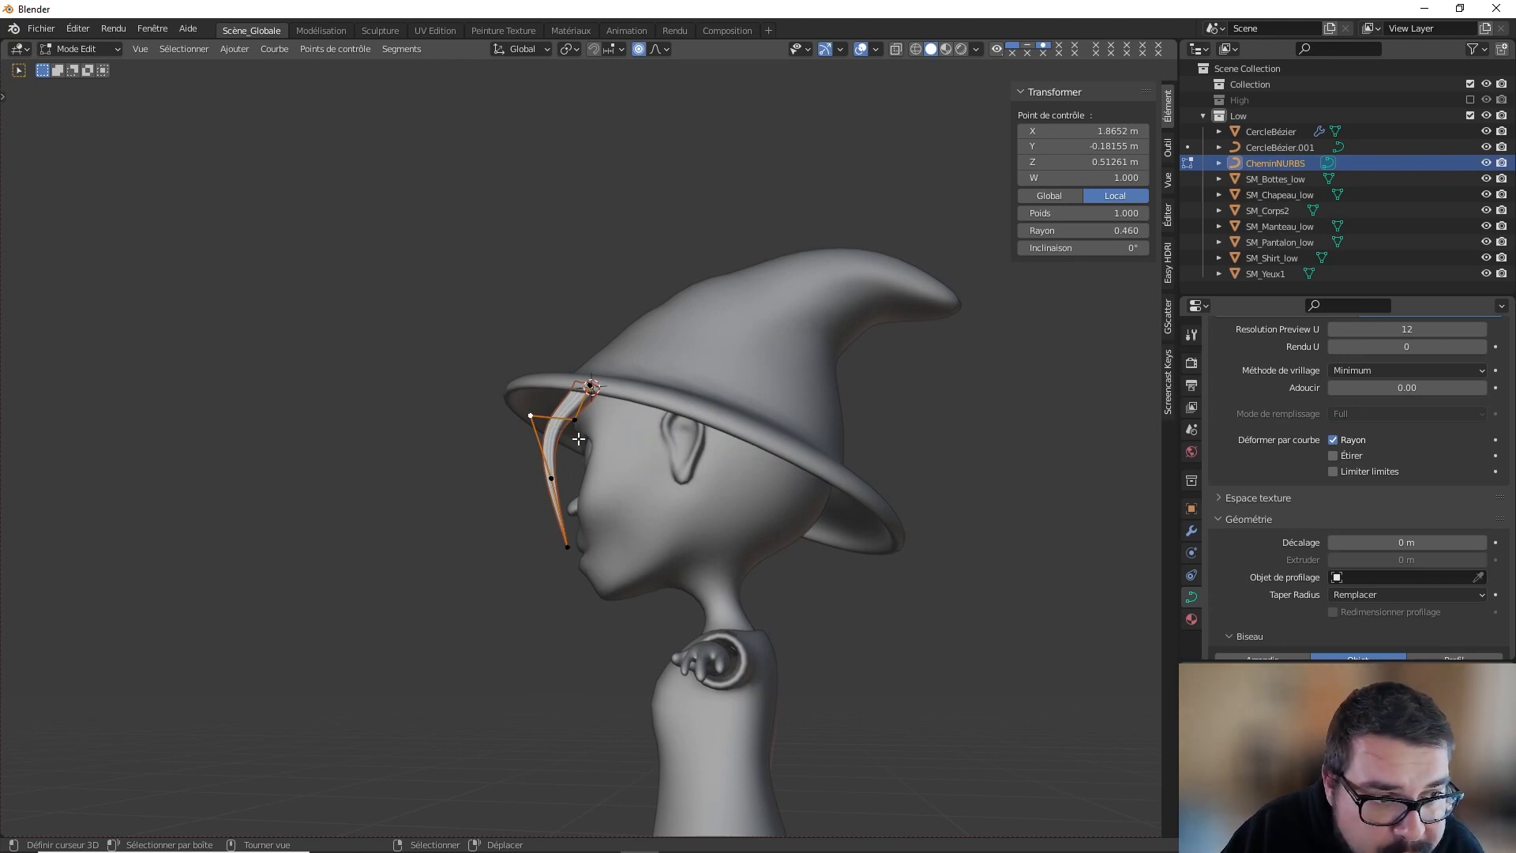
pyautogui.press('g')
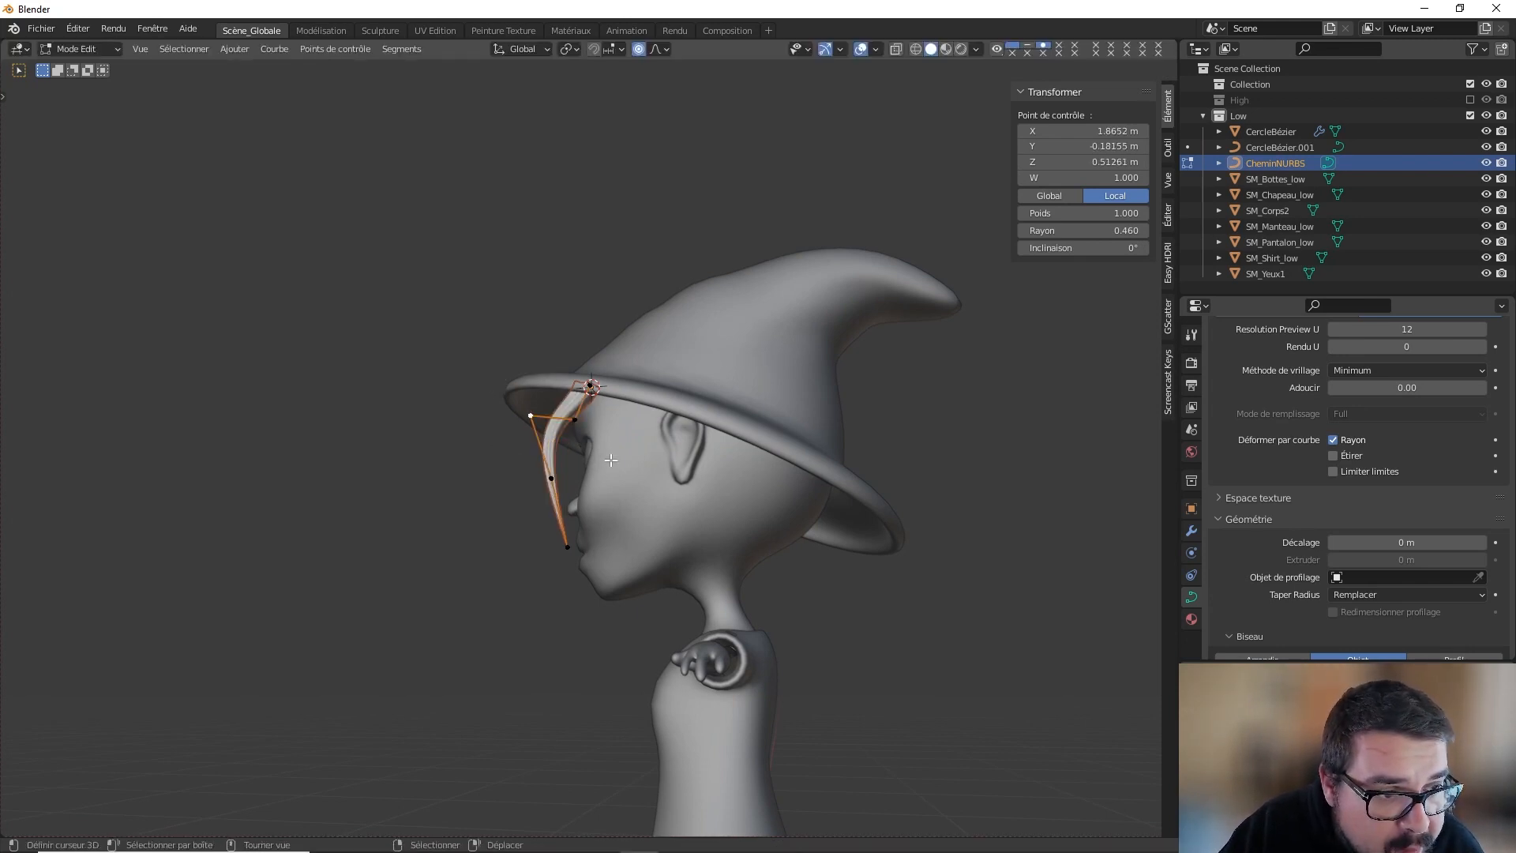
pyautogui.click(616, 479)
pyautogui.moveTo(629, 506); pyautogui.dragTo(595, 475, button='middle')
pyautogui.press('g')
pyautogui.click(780, 513)
pyautogui.press('g')
pyautogui.click(843, 474)
pyautogui.press('g')
pyautogui.click(908, 484)
pyautogui.rightClick(595, 460)
pyautogui.press('g')
pyautogui.click(610, 459)
pyautogui.press('Tab')
pyautogui.press('a')
pyautogui.click(603, 397)
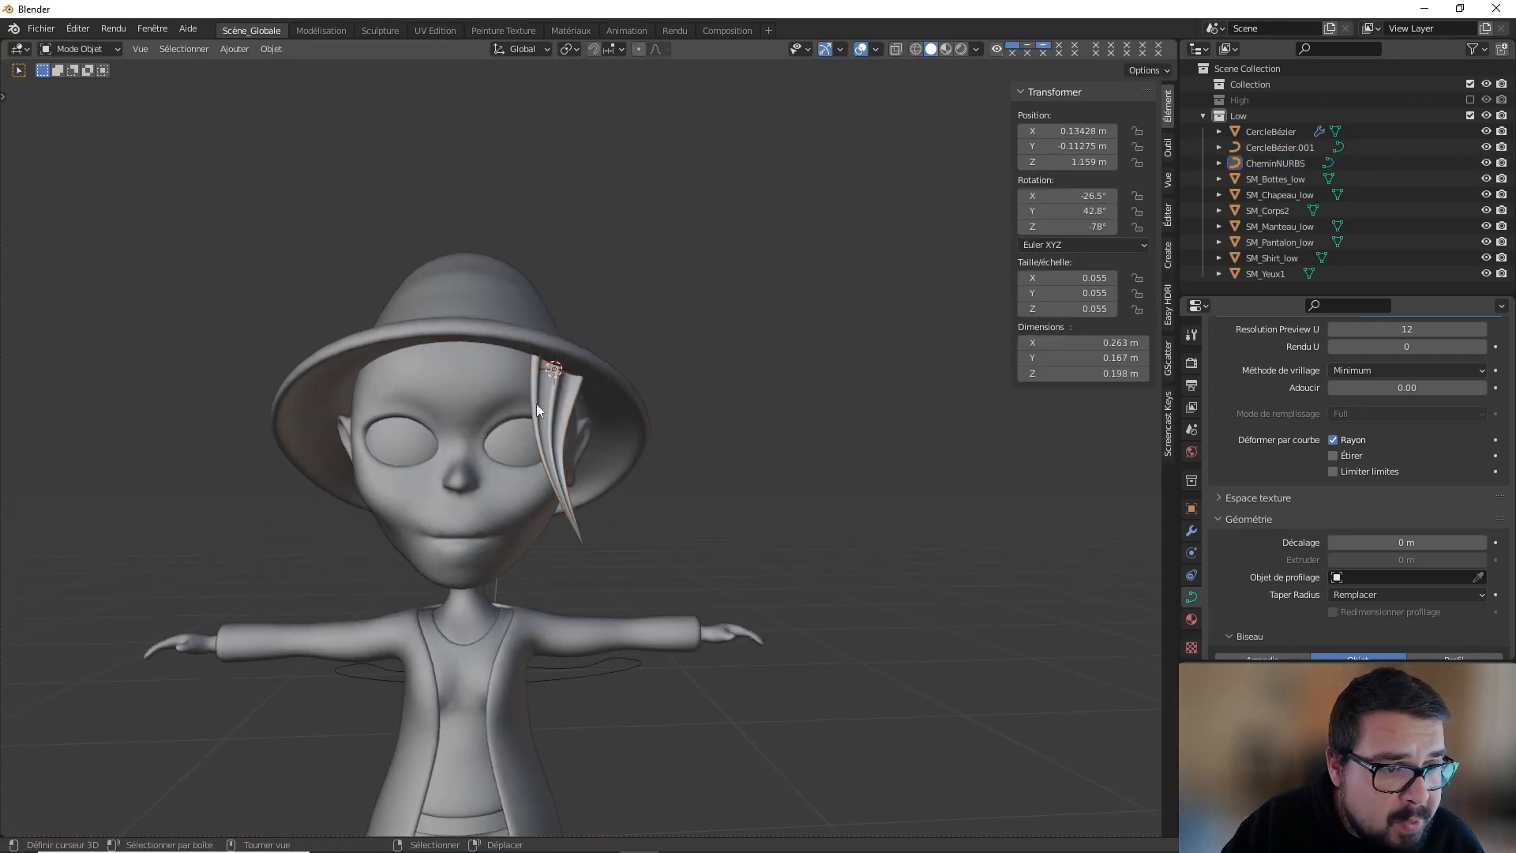
# Step: Select the hair lock object while viewing the head from beneath the hat brim
pyautogui.moveTo(537, 404); pyautogui.dragTo(416, 308, button='middle')
pyautogui.scroll(4, 584, 419)
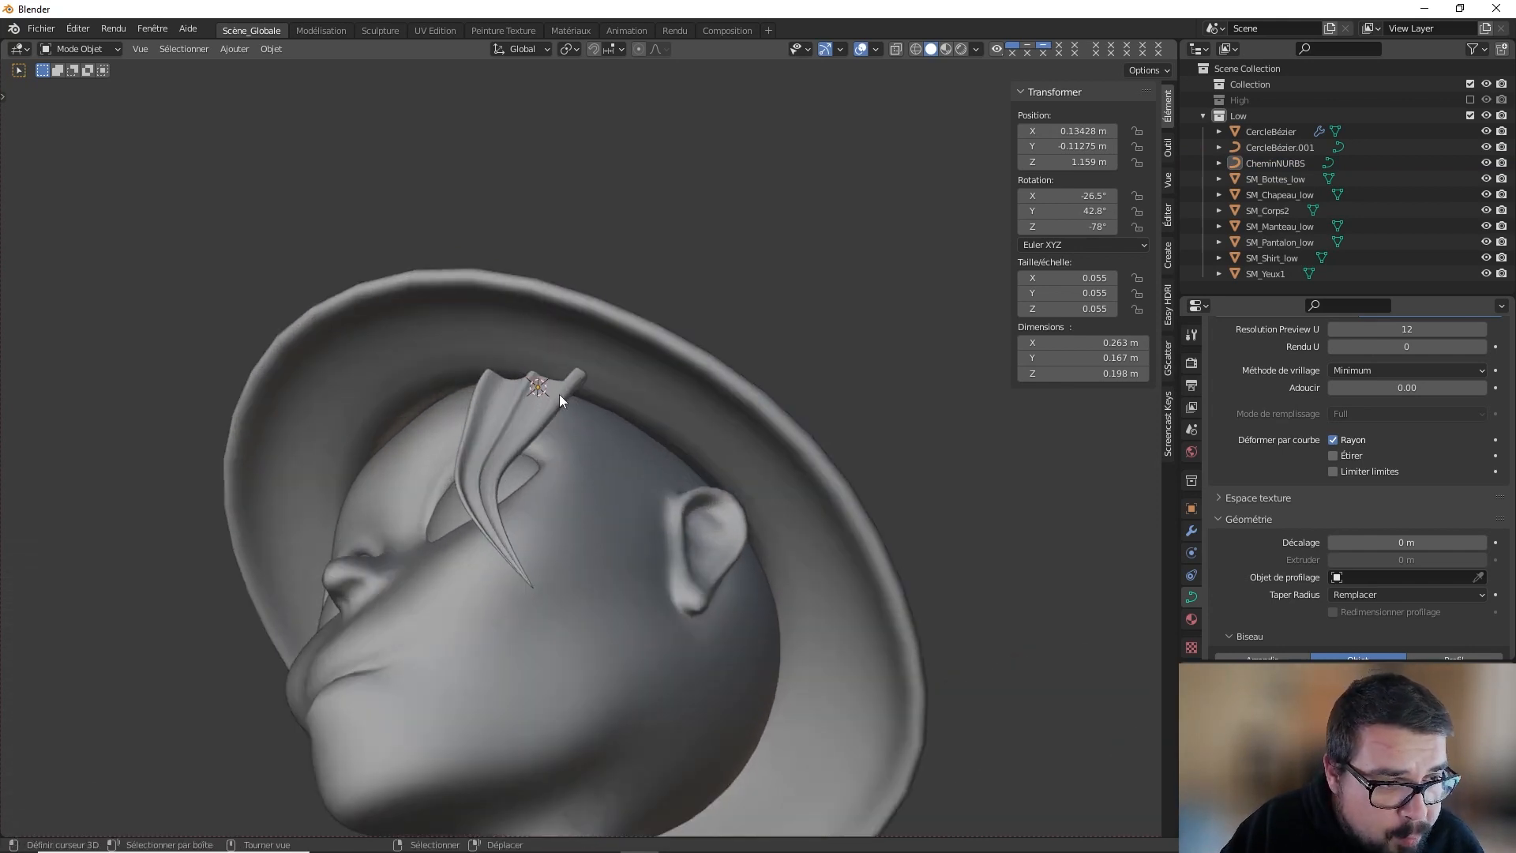
pyautogui.click(559, 395)
pyautogui.moveTo(560, 395); pyautogui.dragTo(643, 409, button='middle')
pyautogui.press('Tab')
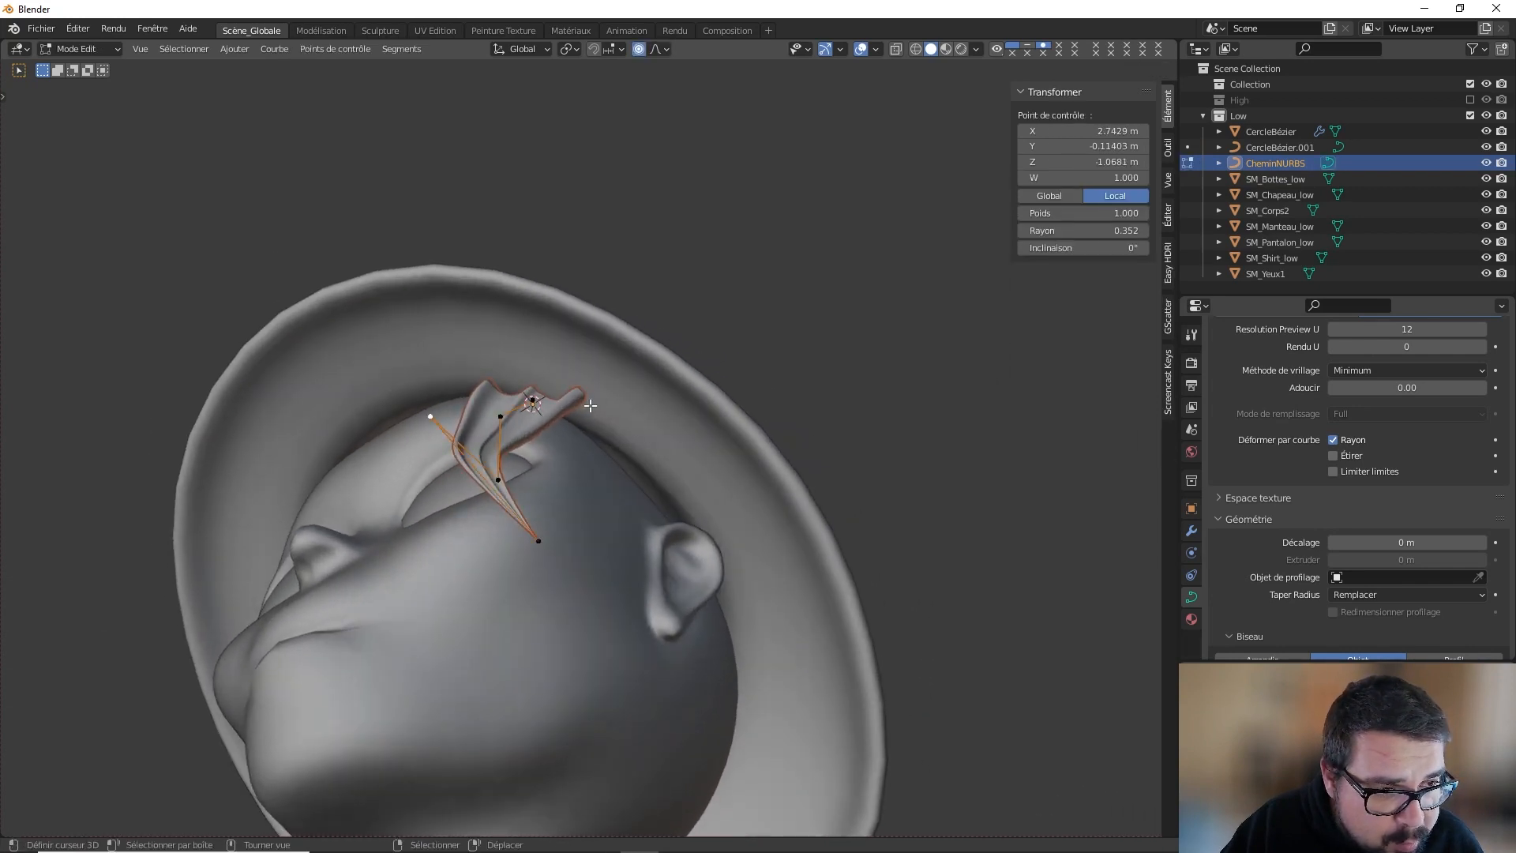
pyautogui.click(534, 396)
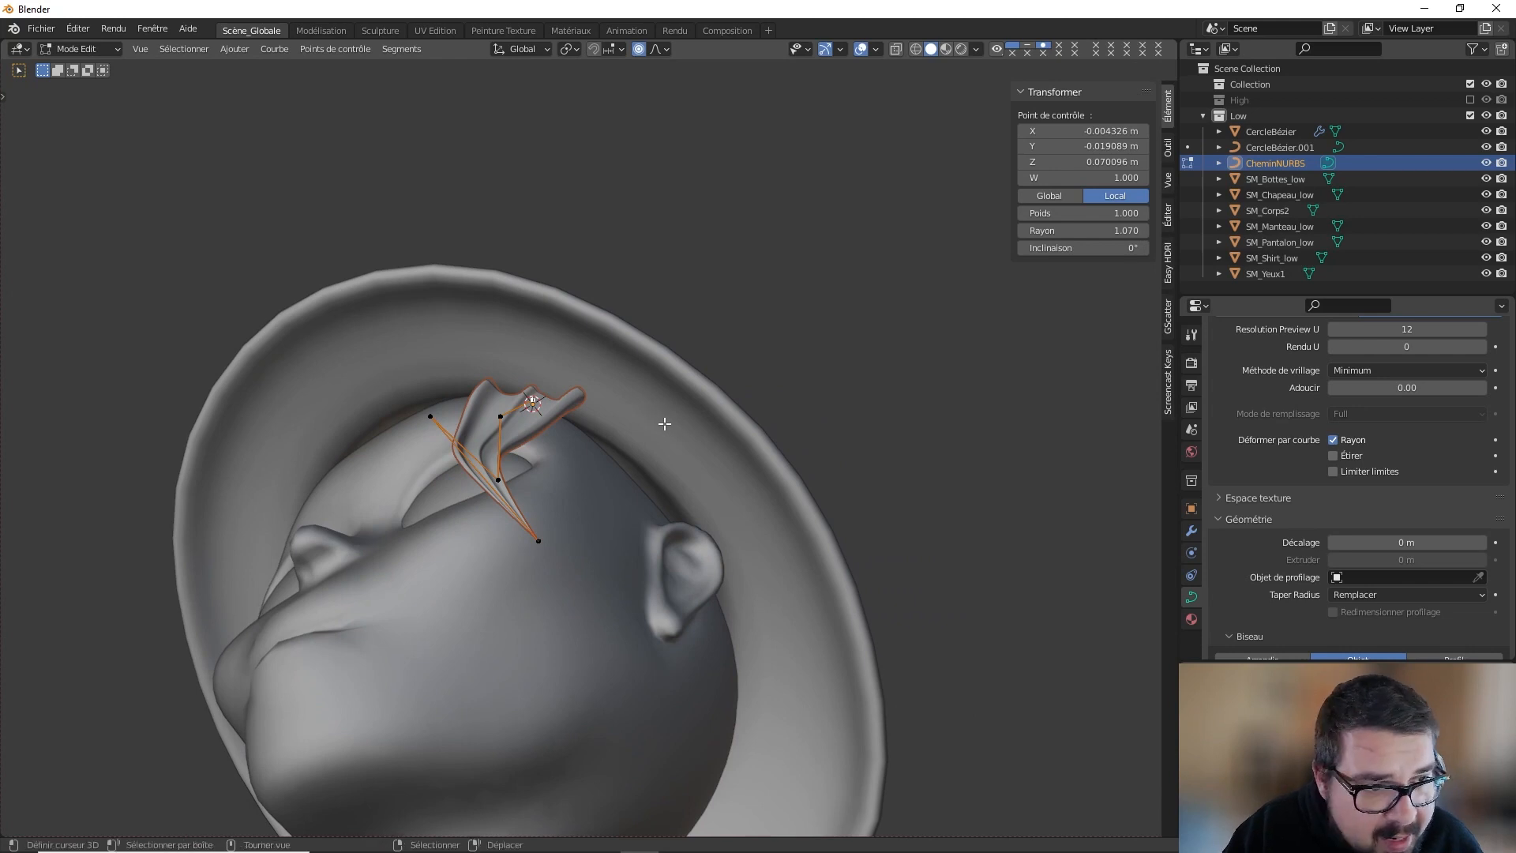
pyautogui.press('r')
pyautogui.rightClick(671, 480)
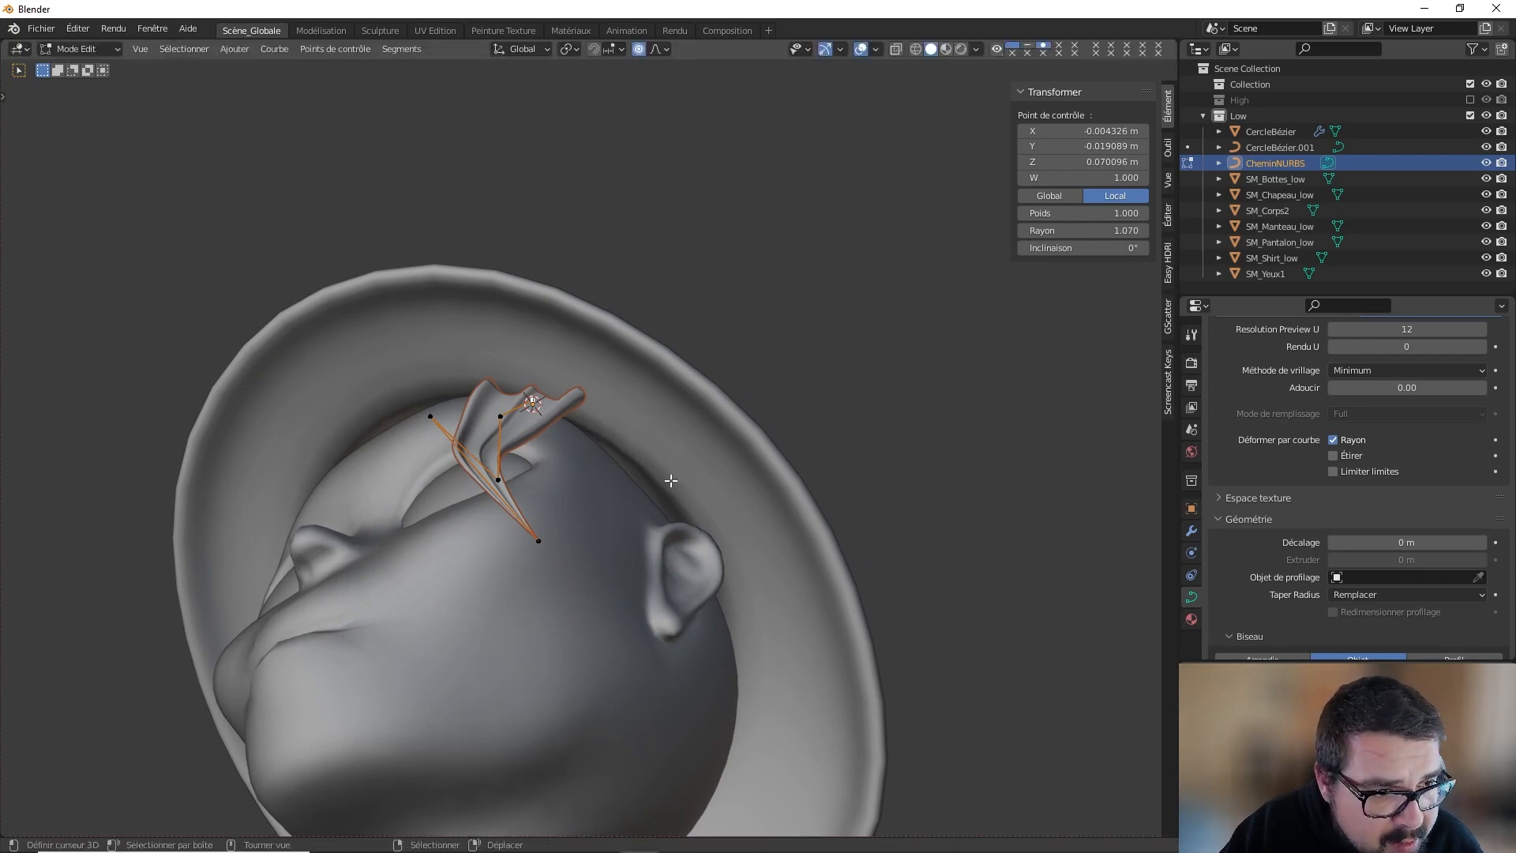
pyautogui.press('Tab')
# Step: Rotate the hair lock object by about 6° around the global Z axis, to a Z rotation of about -71.9°
pyautogui.press('r')
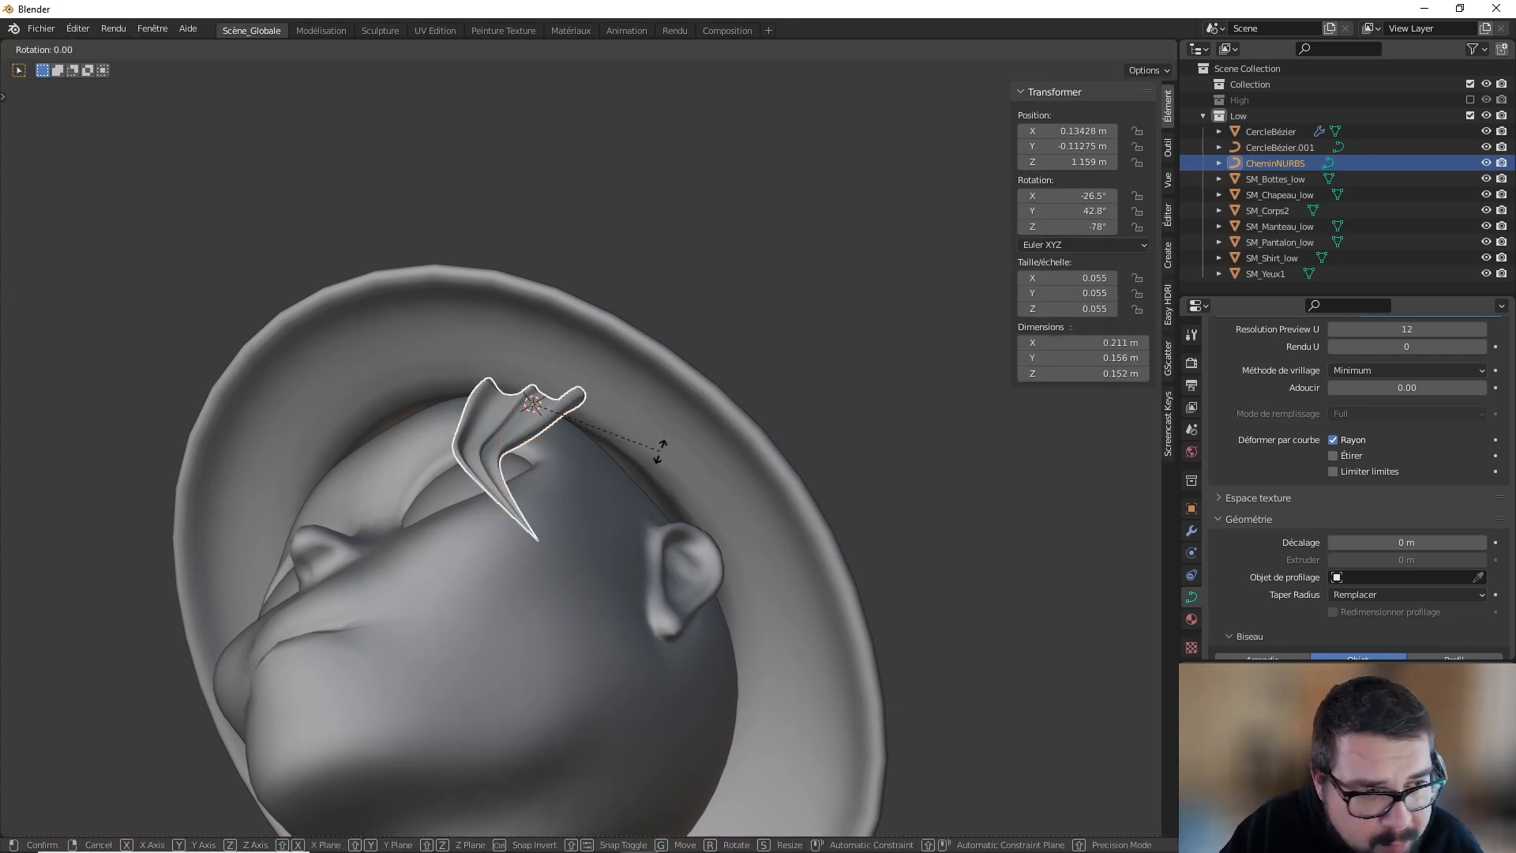
pyautogui.press('z')
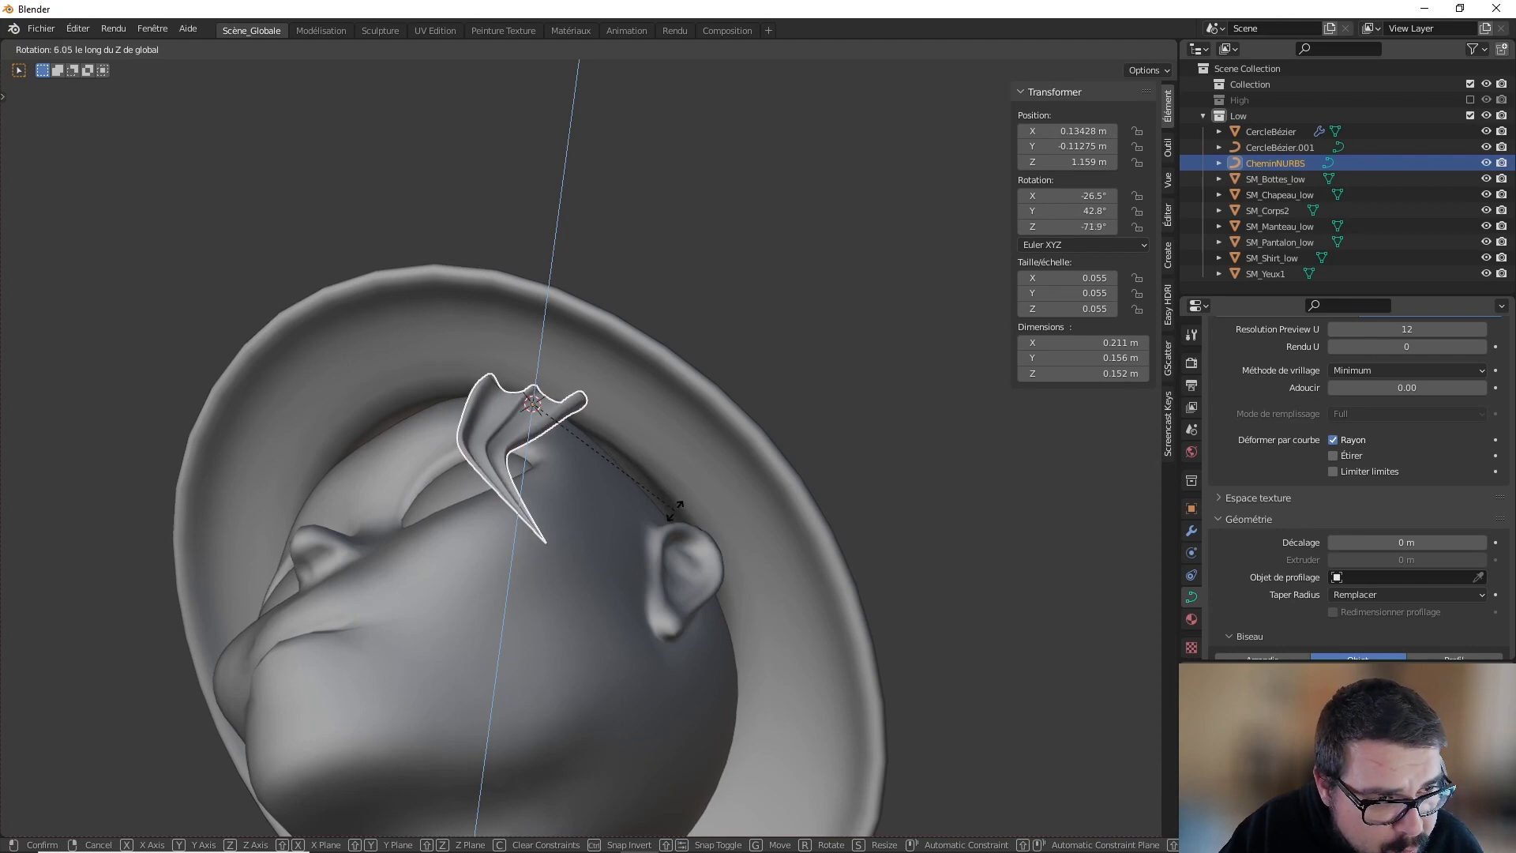
pyautogui.click(675, 509)
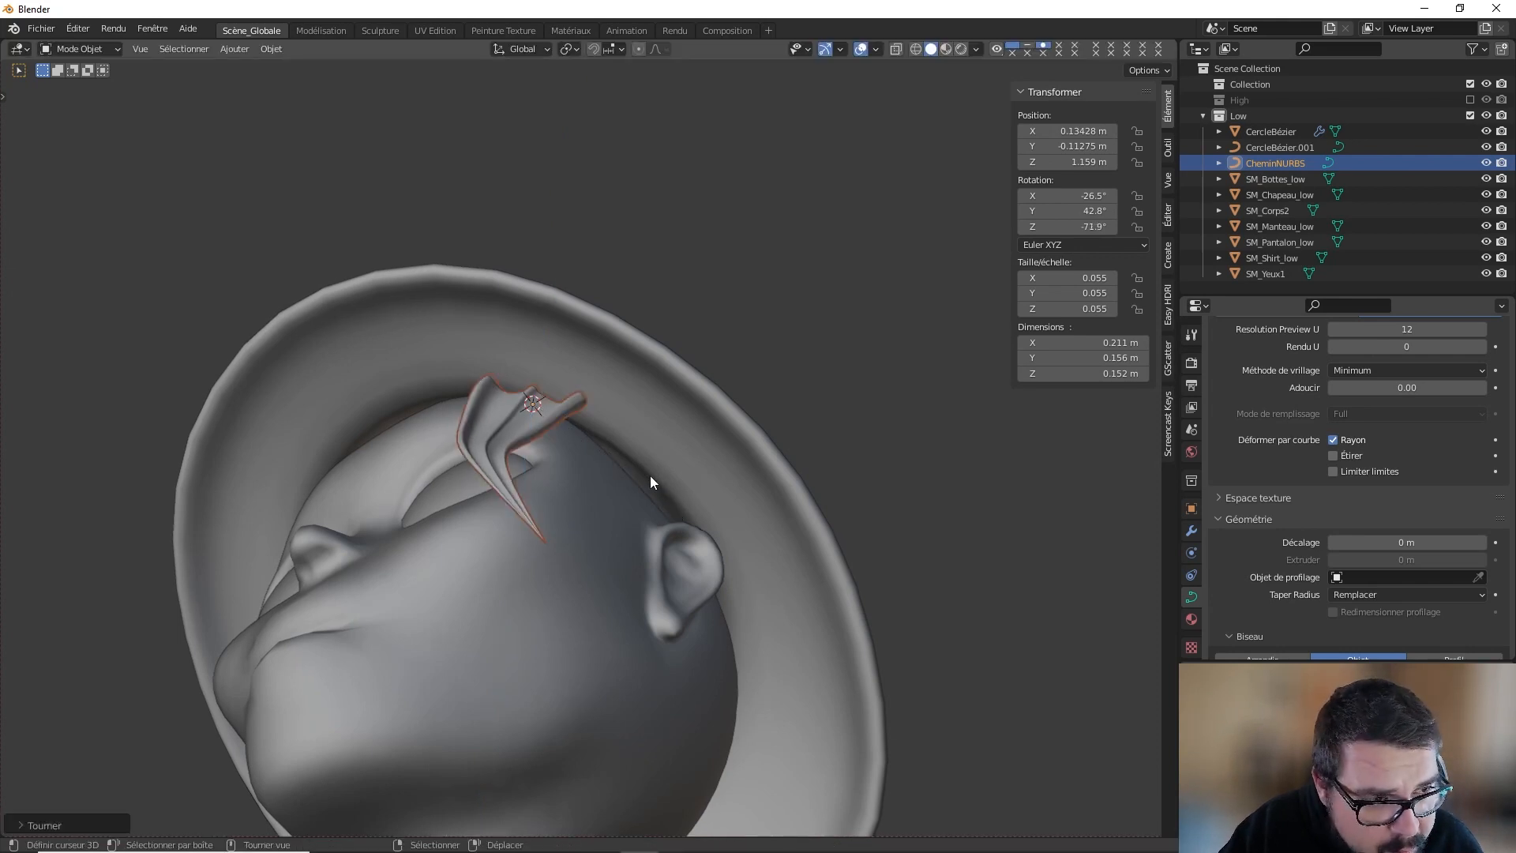
# Step: Reposition the hair lock's root control point under the hat brim in two moves, and deselect the lock in Object Mode
pyautogui.moveTo(651, 476); pyautogui.dragTo(624, 449, button='middle')
pyautogui.press('Tab')
pyautogui.moveTo(571, 357); pyautogui.dragTo(607, 337, button='middle')
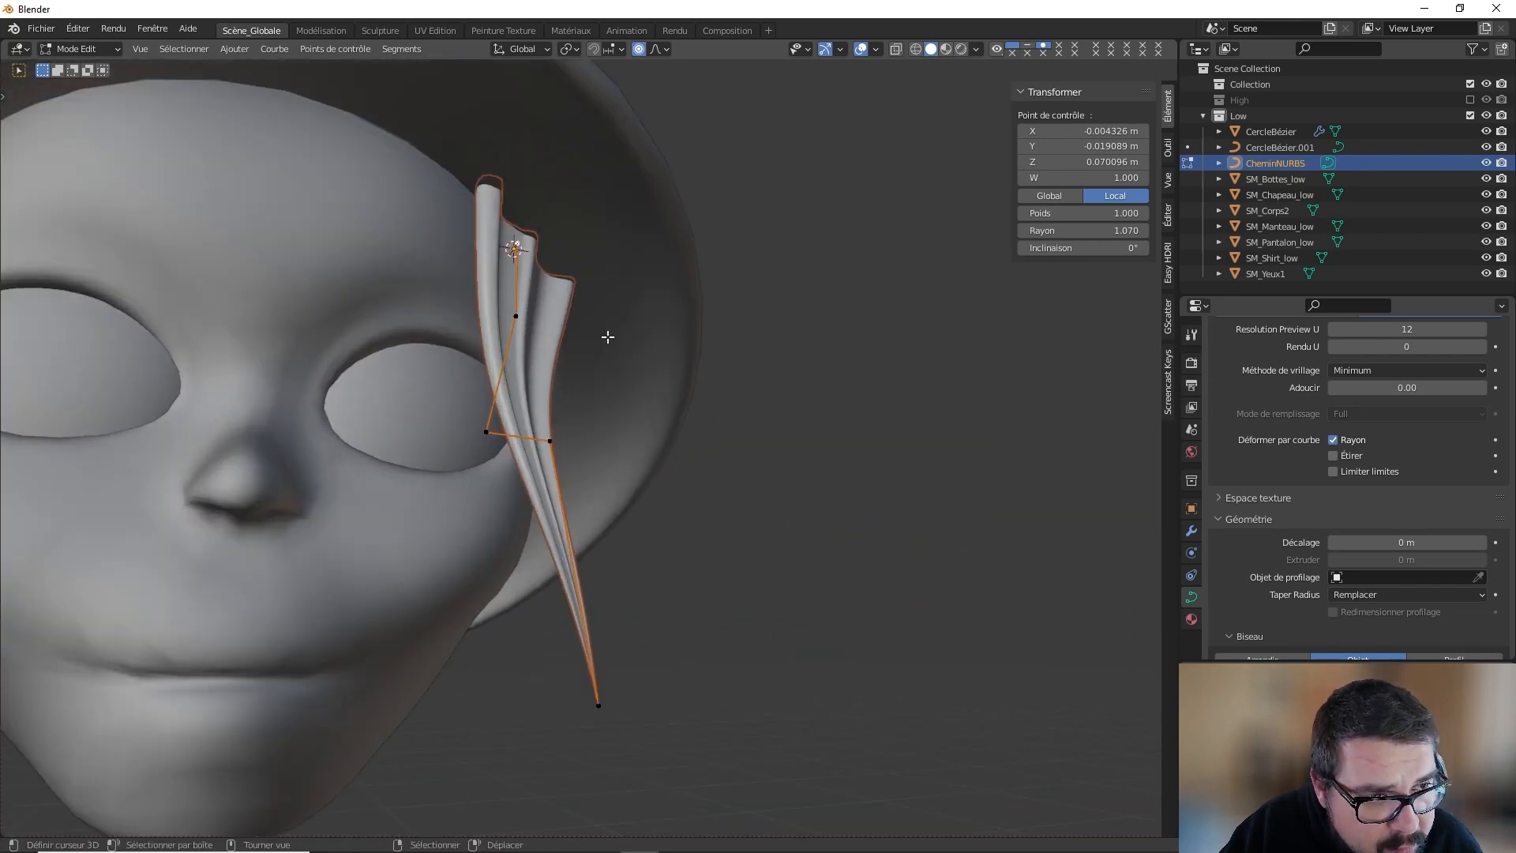
pyautogui.press('g')
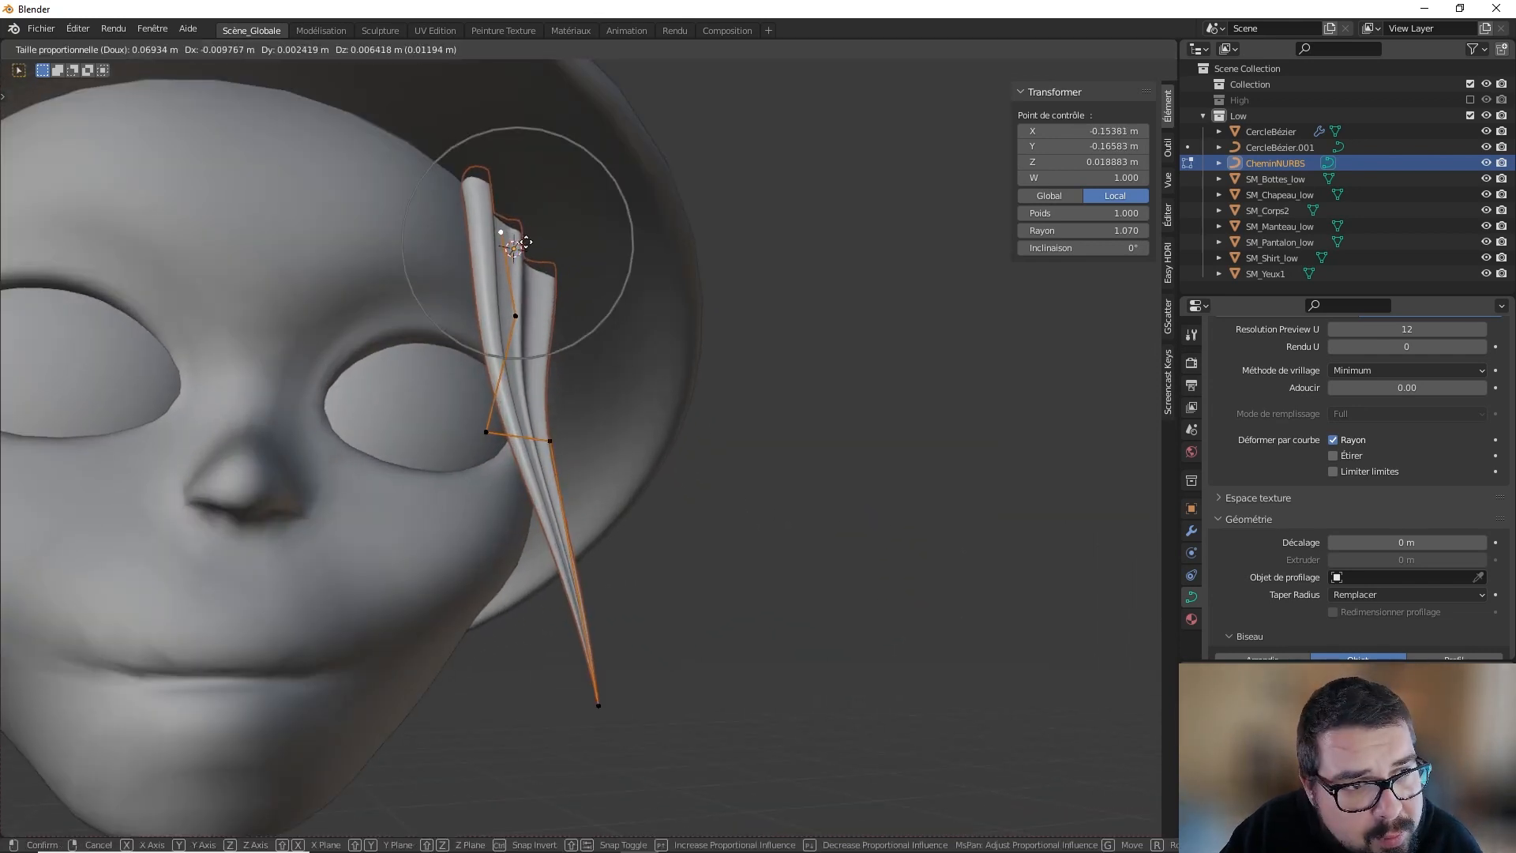
pyautogui.click(517, 261)
pyautogui.moveTo(517, 261); pyautogui.dragTo(491, 339, button='middle')
pyautogui.scroll(3, 497, 308)
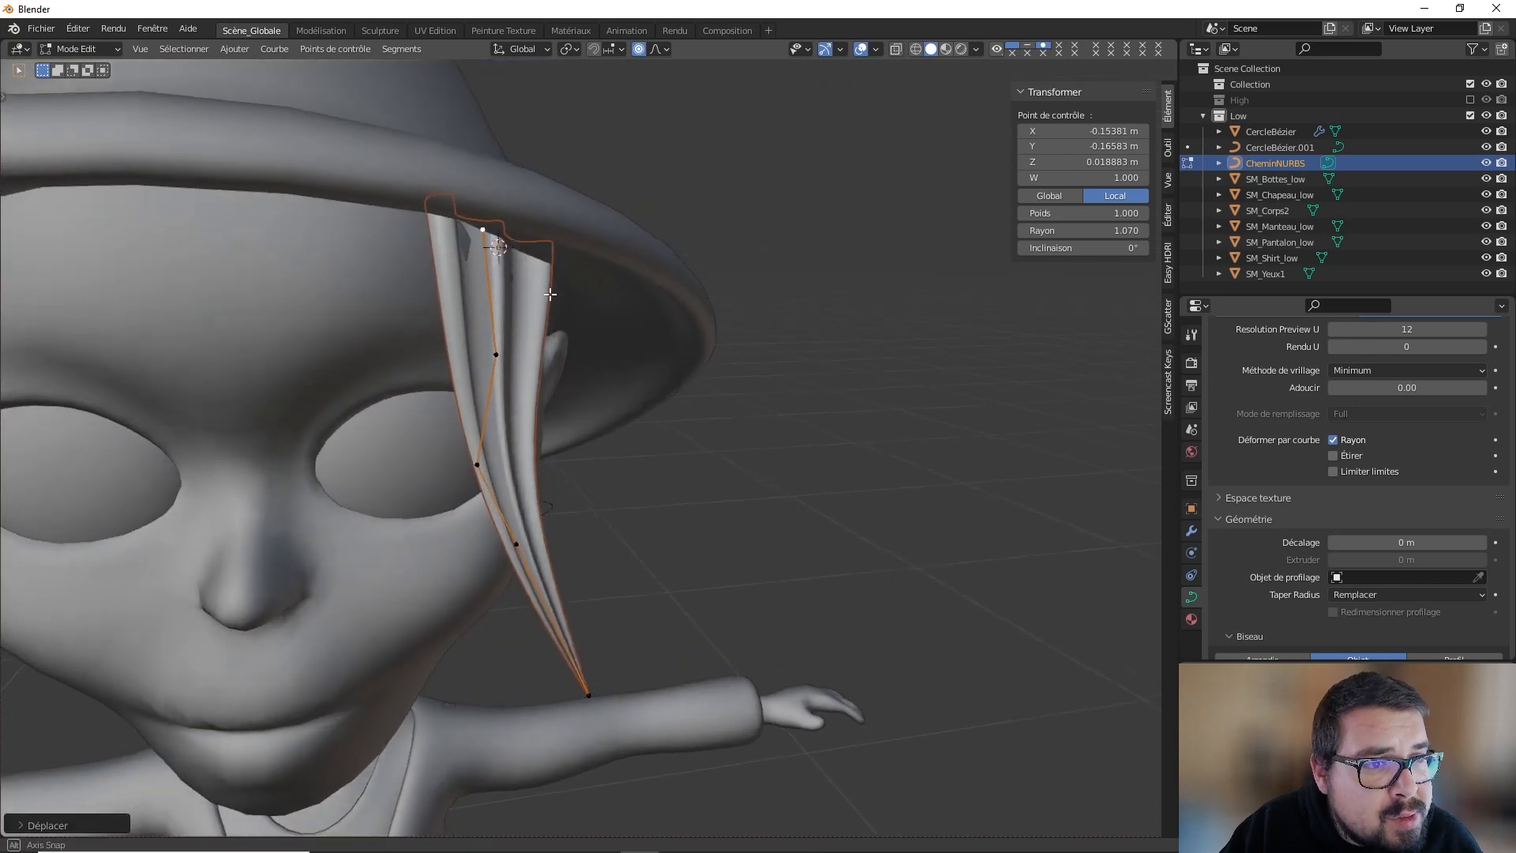
pyautogui.press('g')
pyautogui.click(523, 270)
pyautogui.moveTo(523, 270); pyautogui.dragTo(561, 282, button='middle')
pyautogui.press('Tab')
pyautogui.press('a')
pyautogui.press('a')
# Step: Duplicate the hair lock in place from the front view
pyautogui.scroll(-4, 530, 331)
pyautogui.scroll(-2, 559, 316)
pyautogui.moveTo(553, 377); pyautogui.dragTo(567, 456, button='middle')
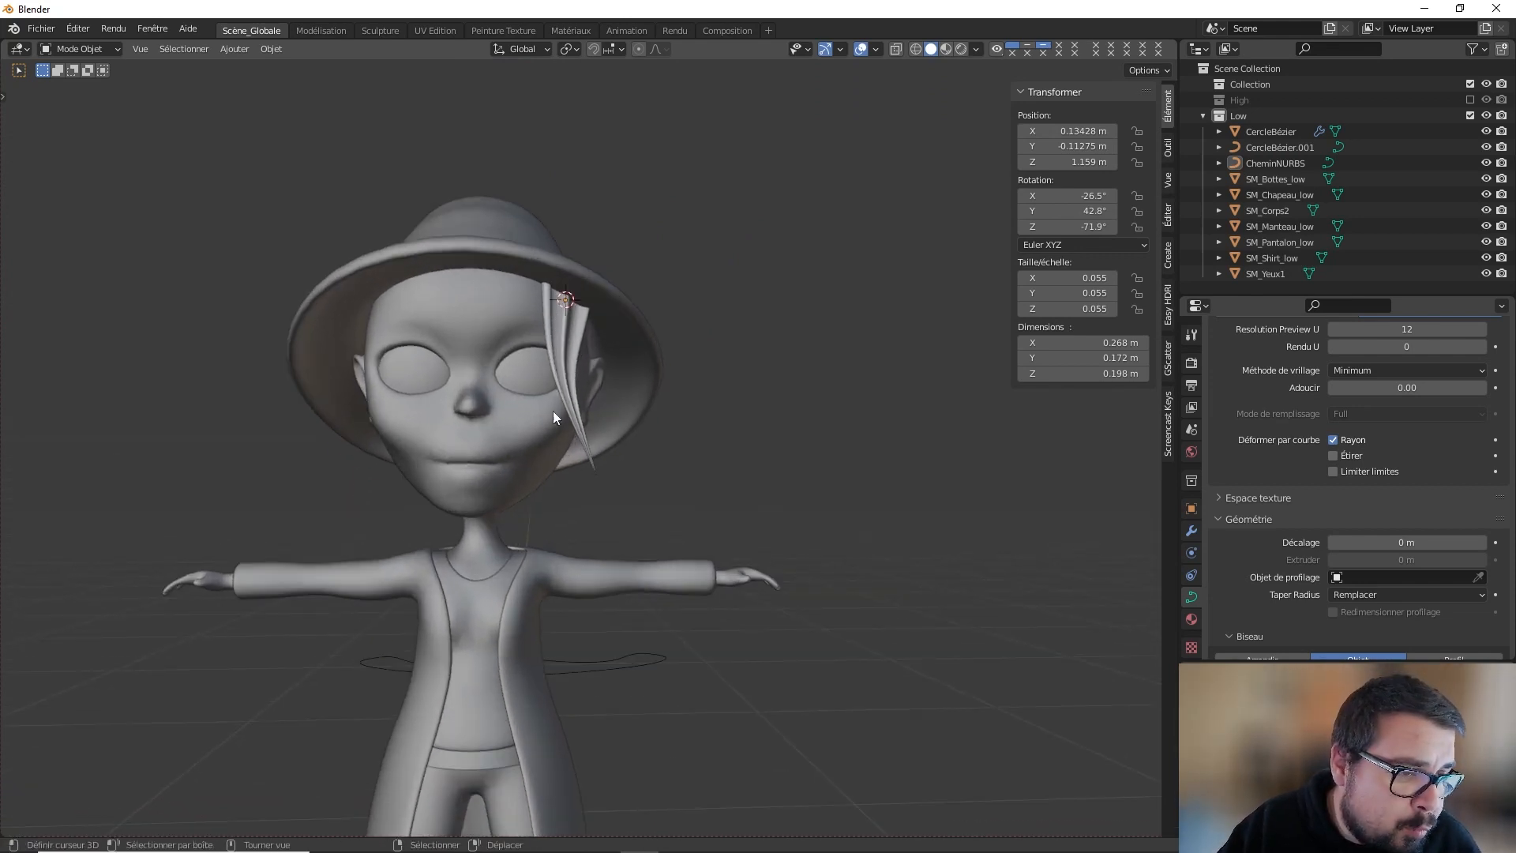
pyautogui.moveTo(450, 400); pyautogui.dragTo(300, 450, button='middle')
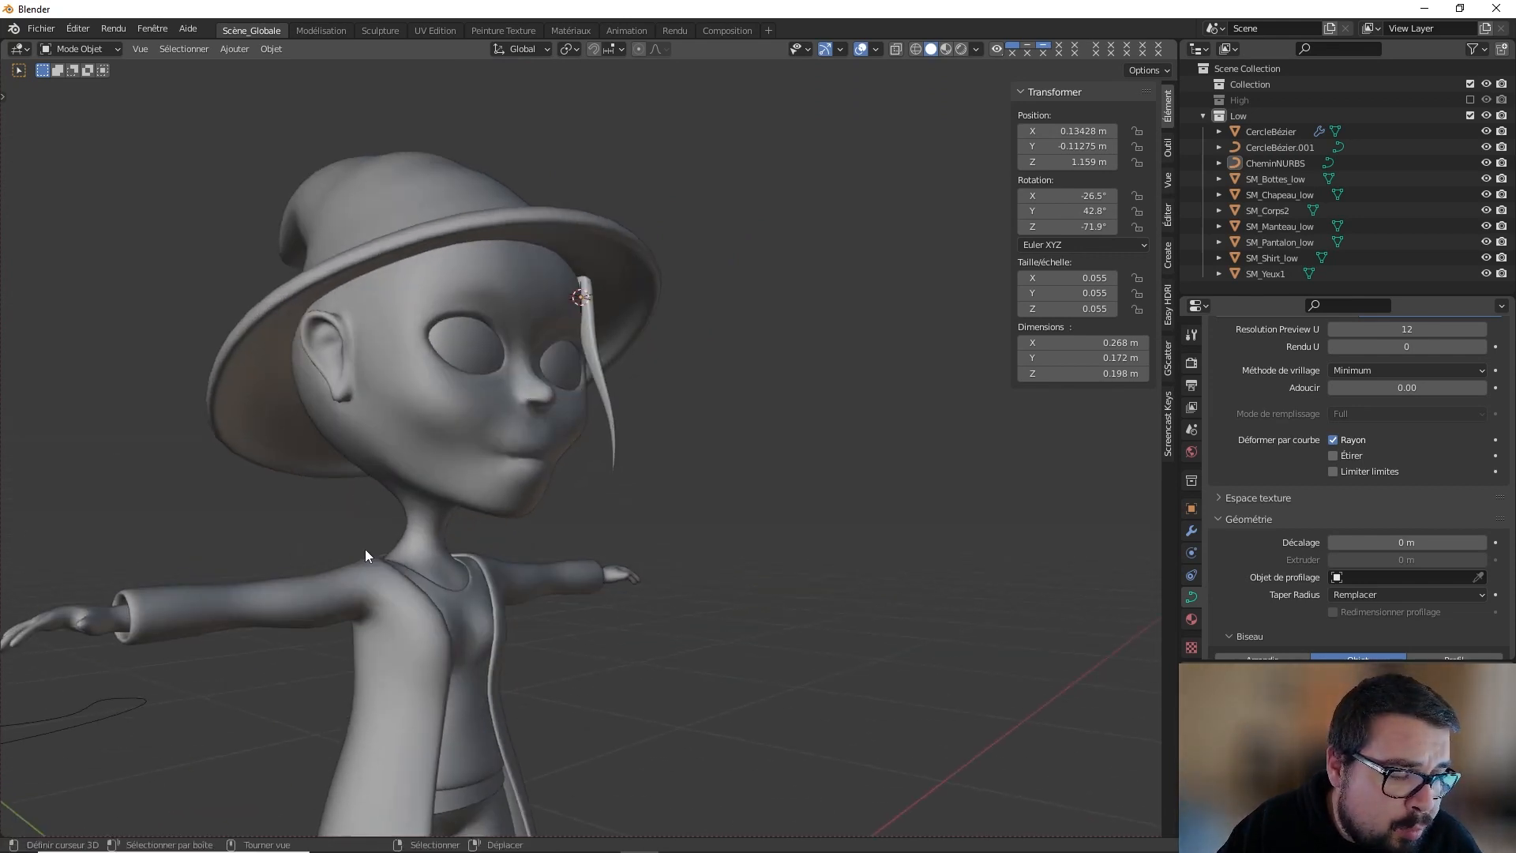
pyautogui.moveTo(365, 548); pyautogui.dragTo(417, 487, button='middle')
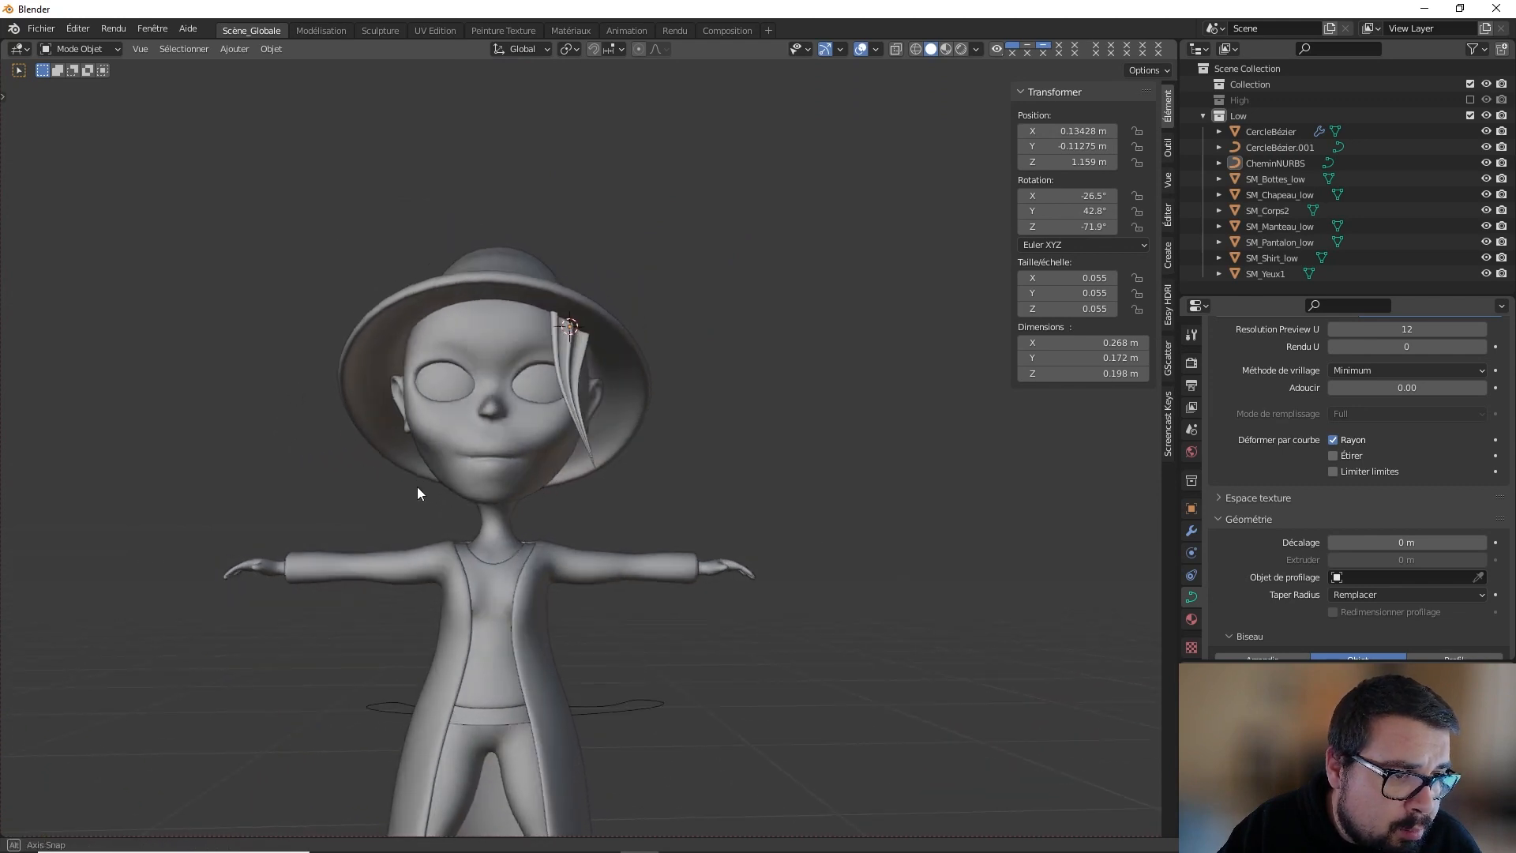
pyautogui.click(576, 342)
pyautogui.press('KP_5')
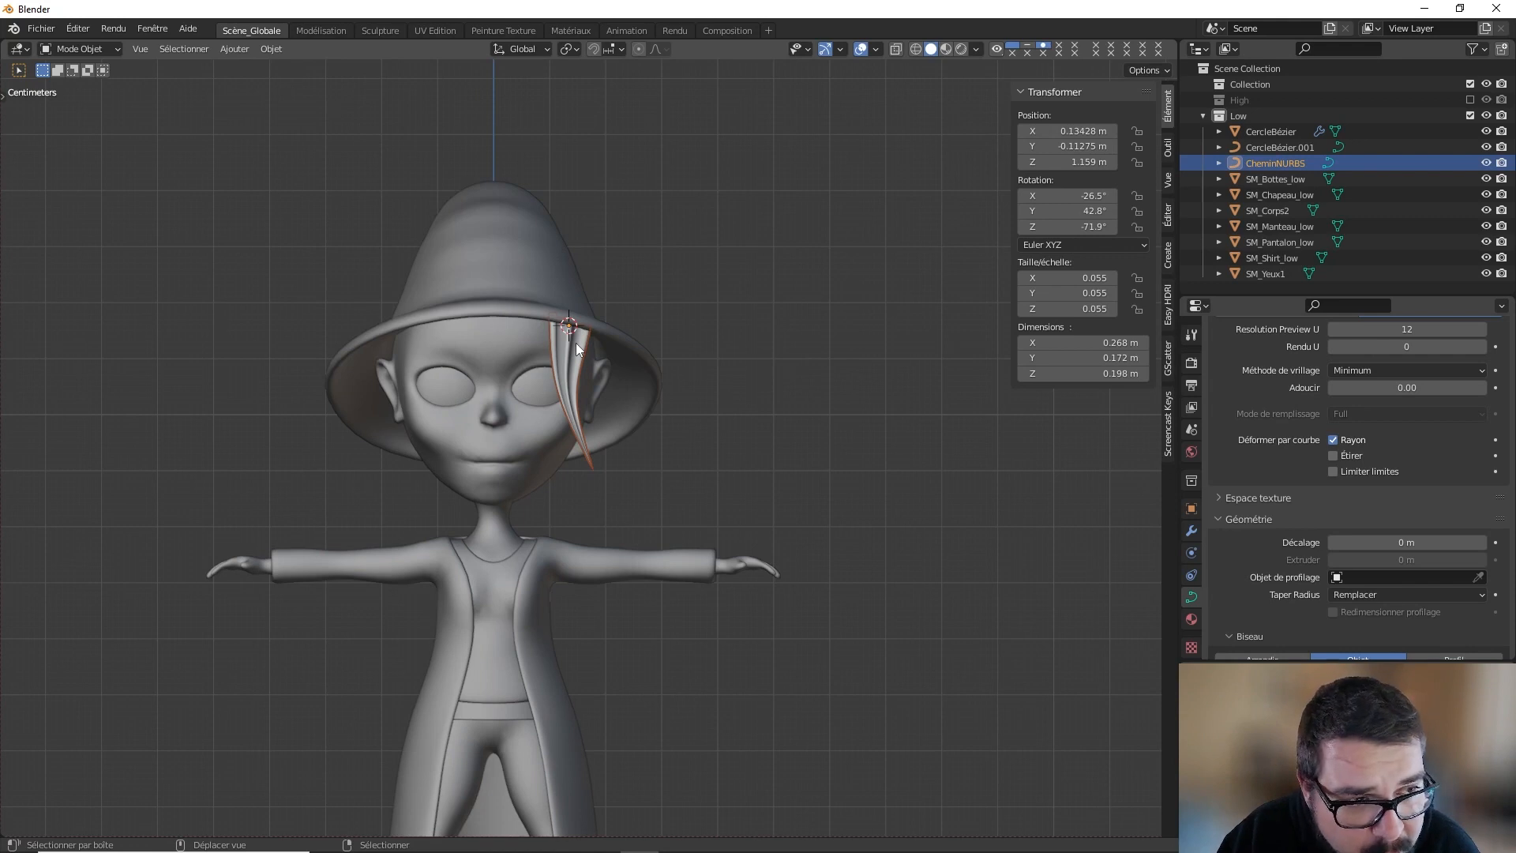
pyautogui.hotkey('shift', 'd')
pyautogui.rightClick(576, 343)
# Step: Snap the 3D cursor to a vertex of the body mesh at the top of the forehead, beside the original lock
pyautogui.keyDown('shift'); pyautogui.moveTo(556, 335); pyautogui.dragTo(552, 387, button='middle'); pyautogui.keyUp('shift')
pyautogui.scroll(5, 541, 419)
pyautogui.press('Tab')
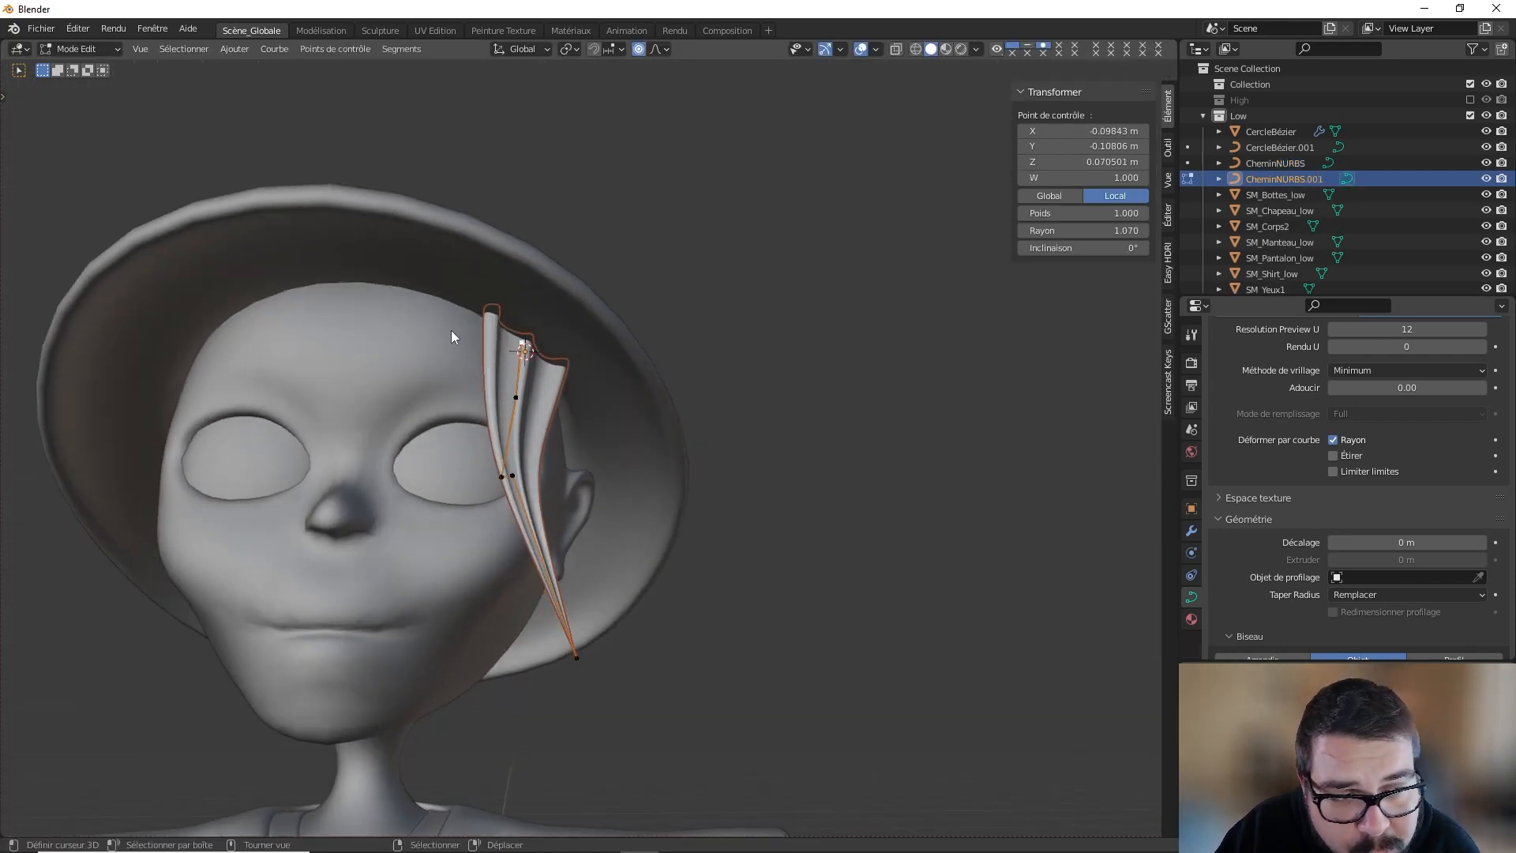
pyautogui.press('Tab')
pyautogui.click(443, 330)
pyautogui.press('Tab')
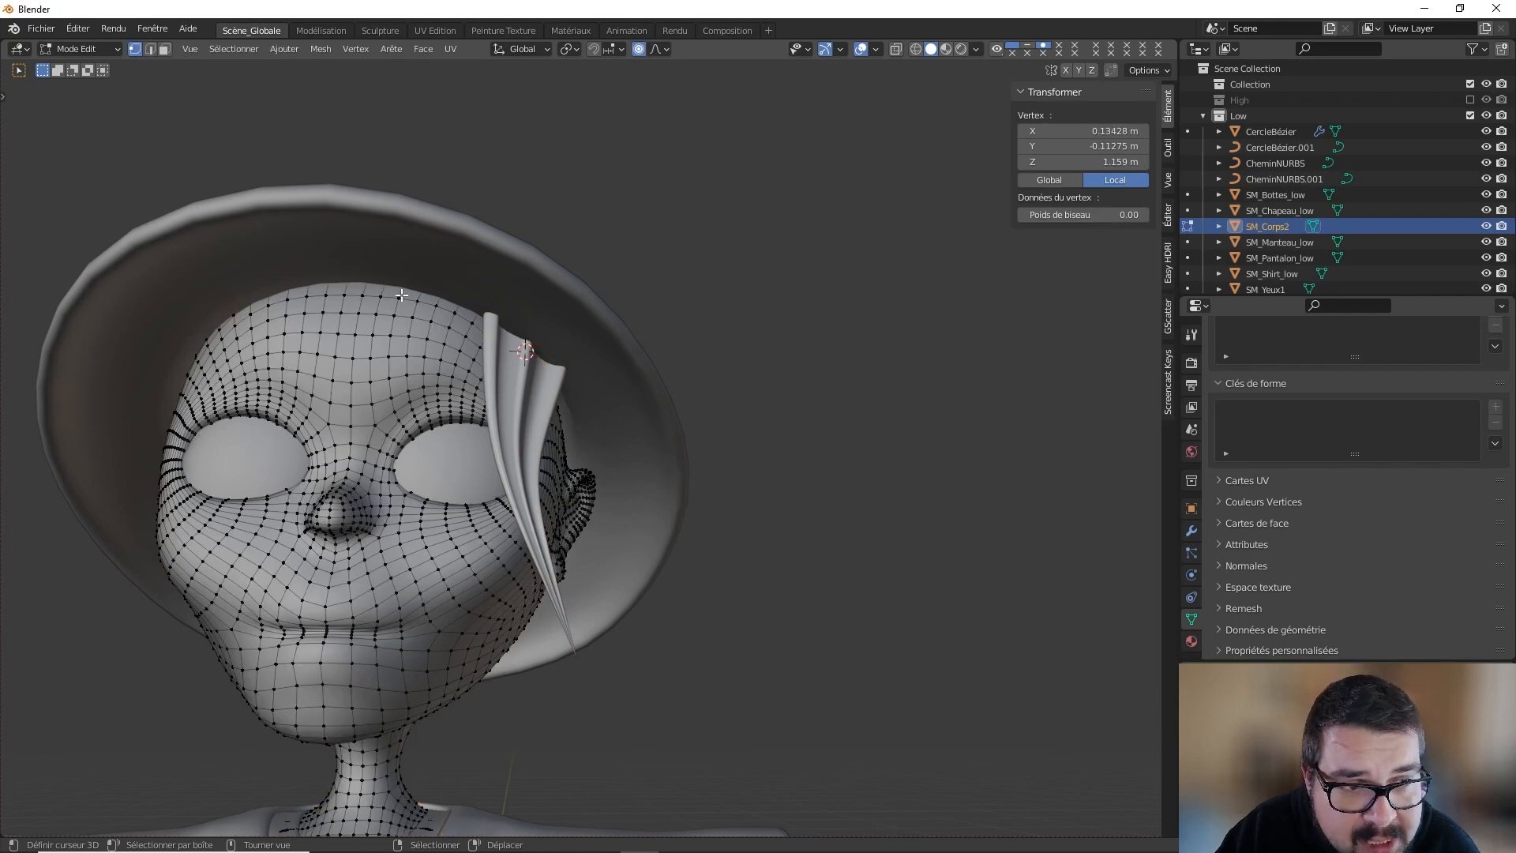
pyautogui.hotkey('shift', 's')
pyautogui.click(420, 355)
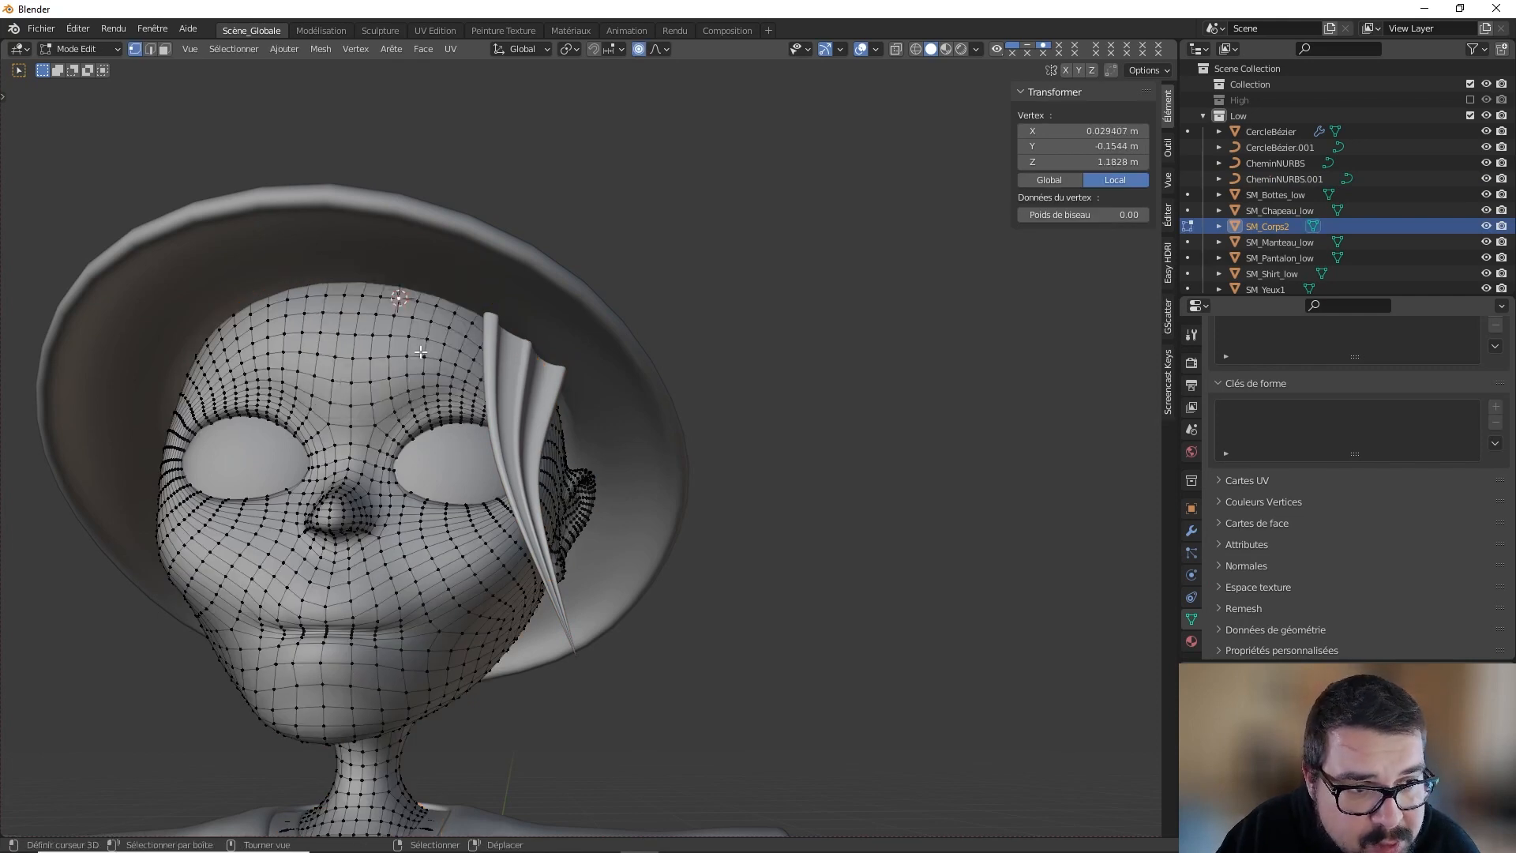
# Step: Snap the duplicated hair lock to the 3D cursor on the forehead
pyautogui.press('Tab')
pyautogui.click(529, 349)
pyautogui.hotkey('shift', 's')
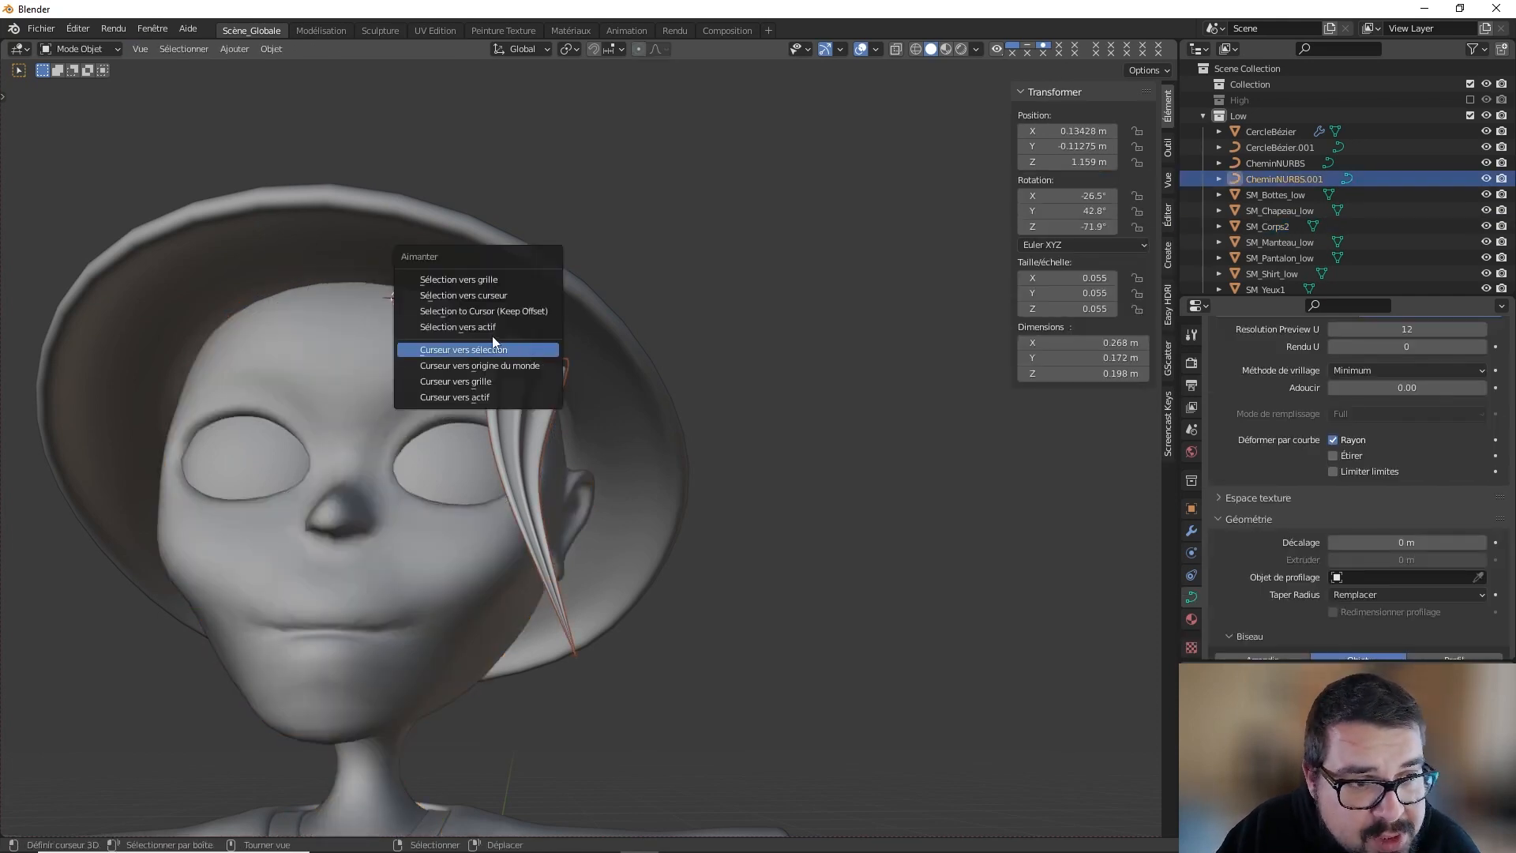
pyautogui.click(475, 297)
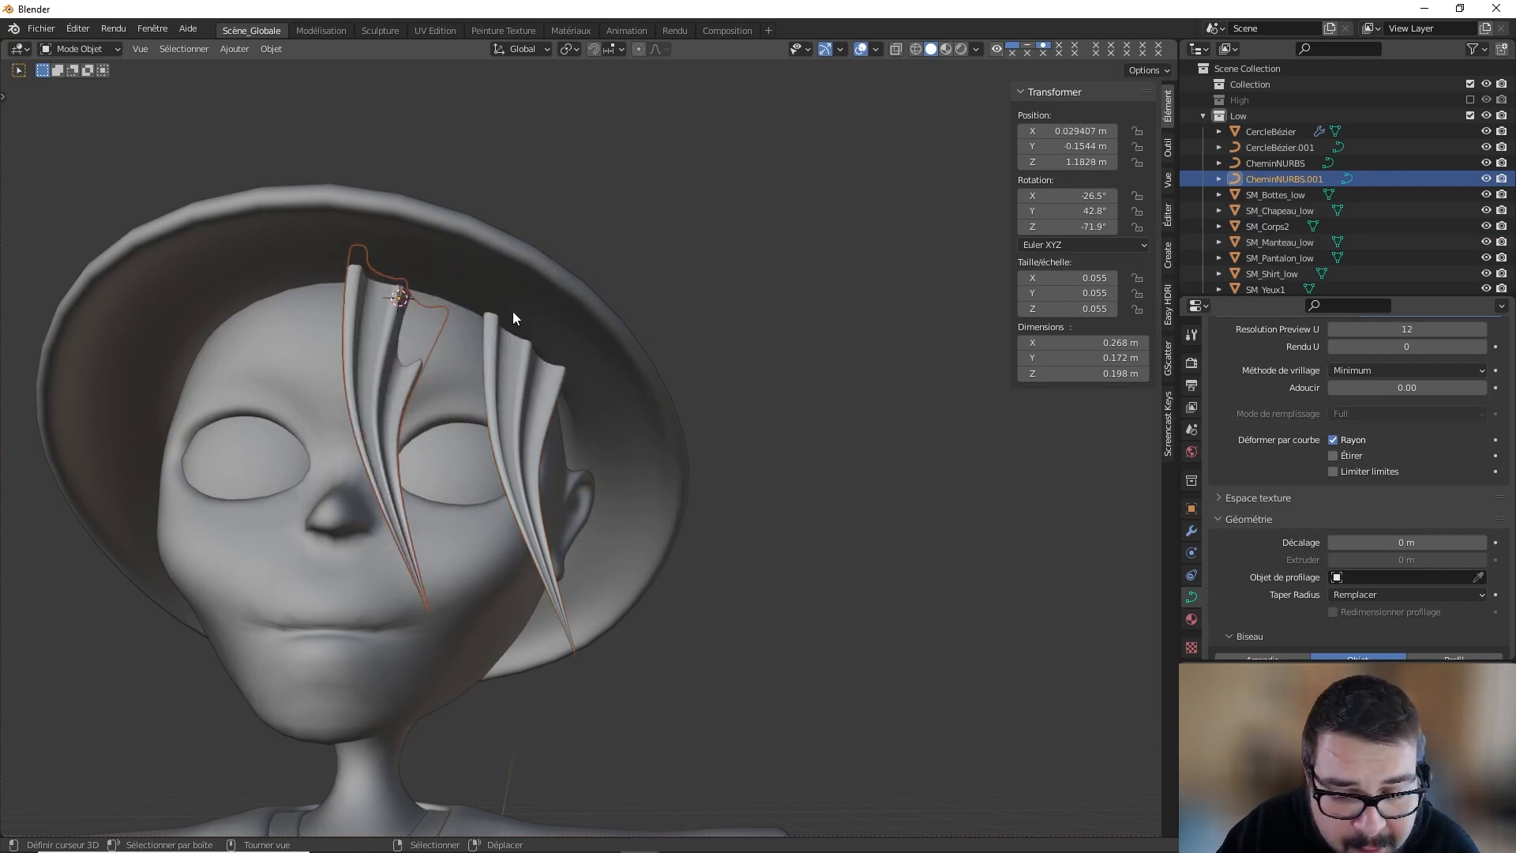
# Step: Rotate the duplicated lock around the global Z axis and tilt it with a trackball rotation so it sweeps across the forehead
pyautogui.press('r')
pyautogui.press('z')
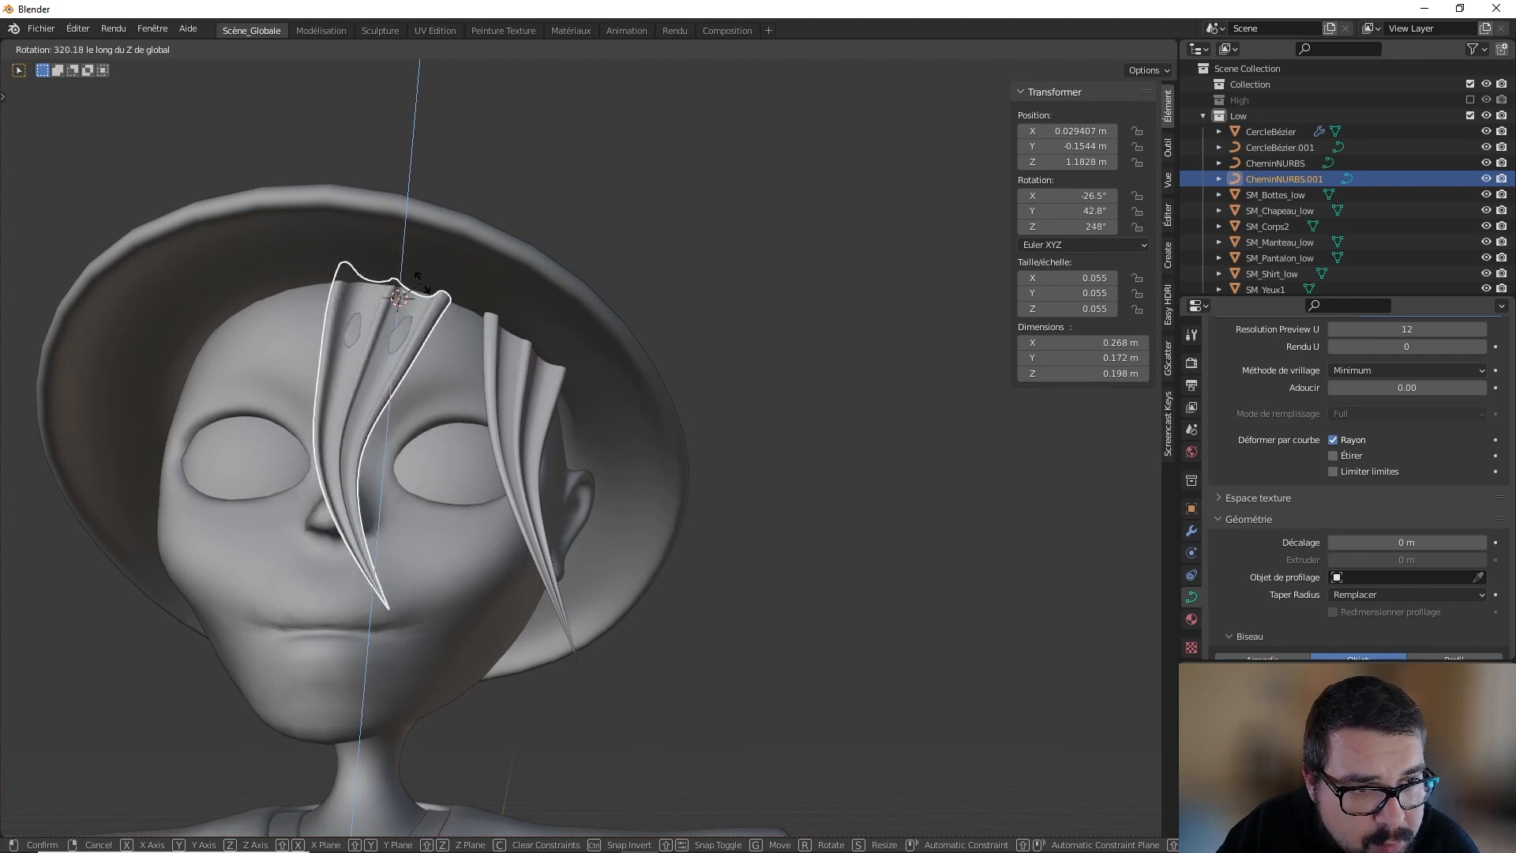
pyautogui.click(466, 323)
pyautogui.press('r')
pyautogui.press('r')
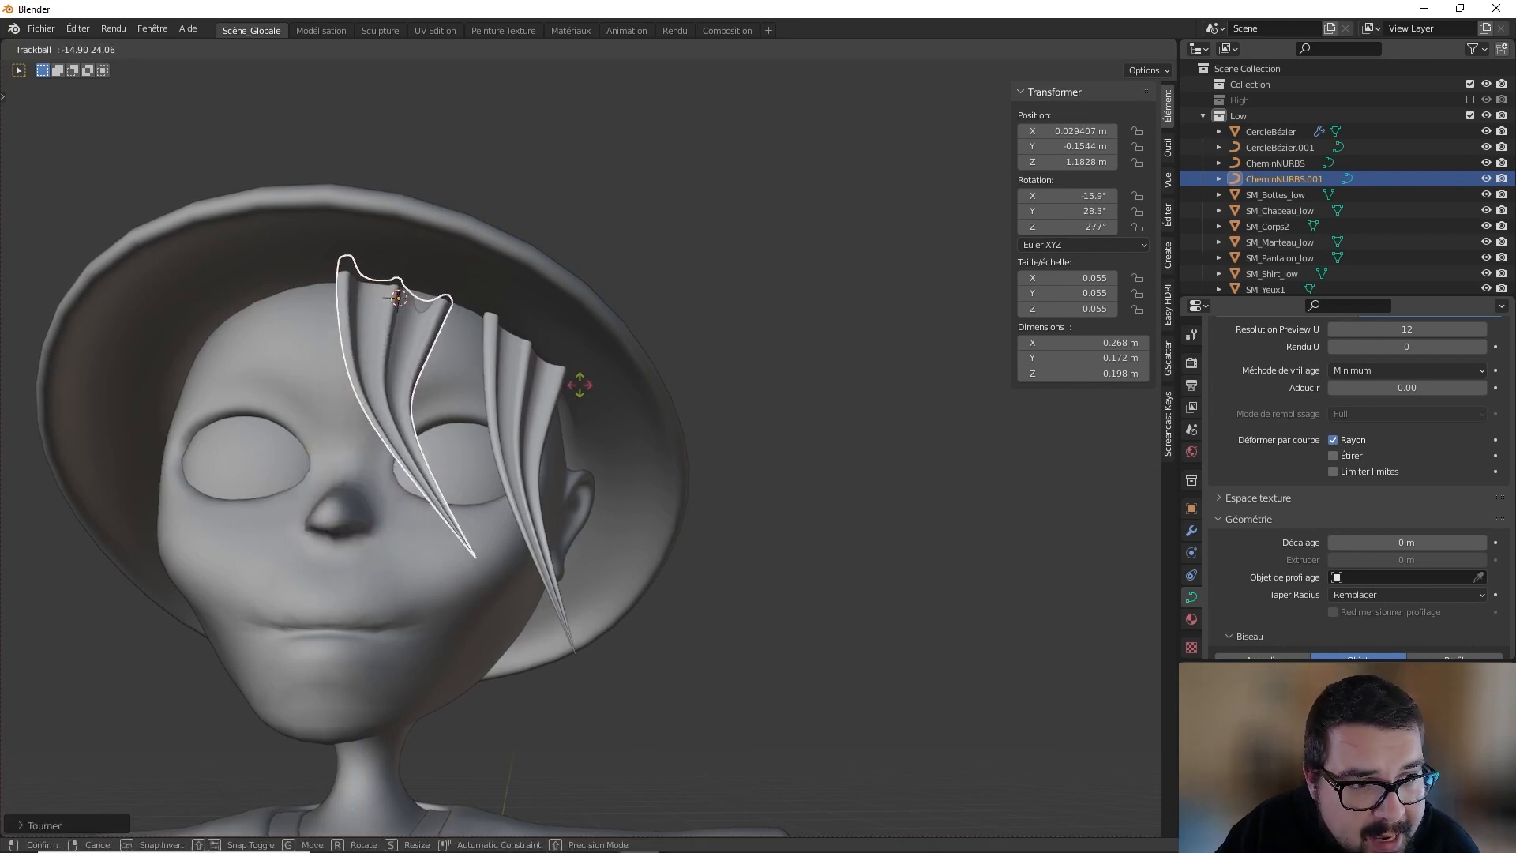
pyautogui.click(535, 377)
# Step: Refine the duplicated lock's tilt with trackball rotations to about -12.4° X, 16.6° Y and 274° Z
pyautogui.moveTo(536, 376); pyautogui.dragTo(426, 380, button='middle')
pyautogui.press('r')
pyautogui.press('r')
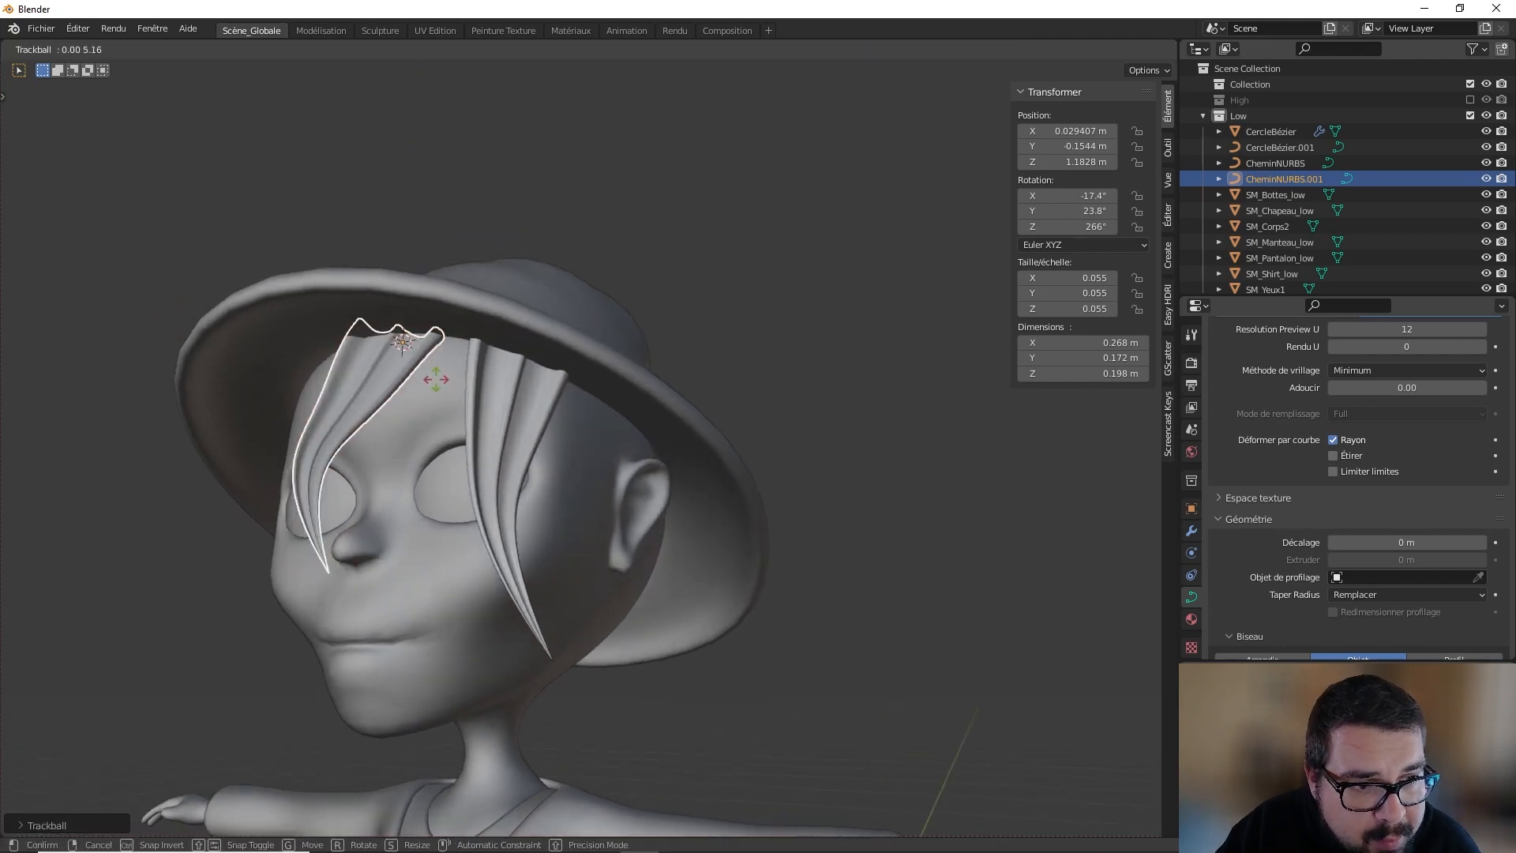
pyautogui.click(459, 372)
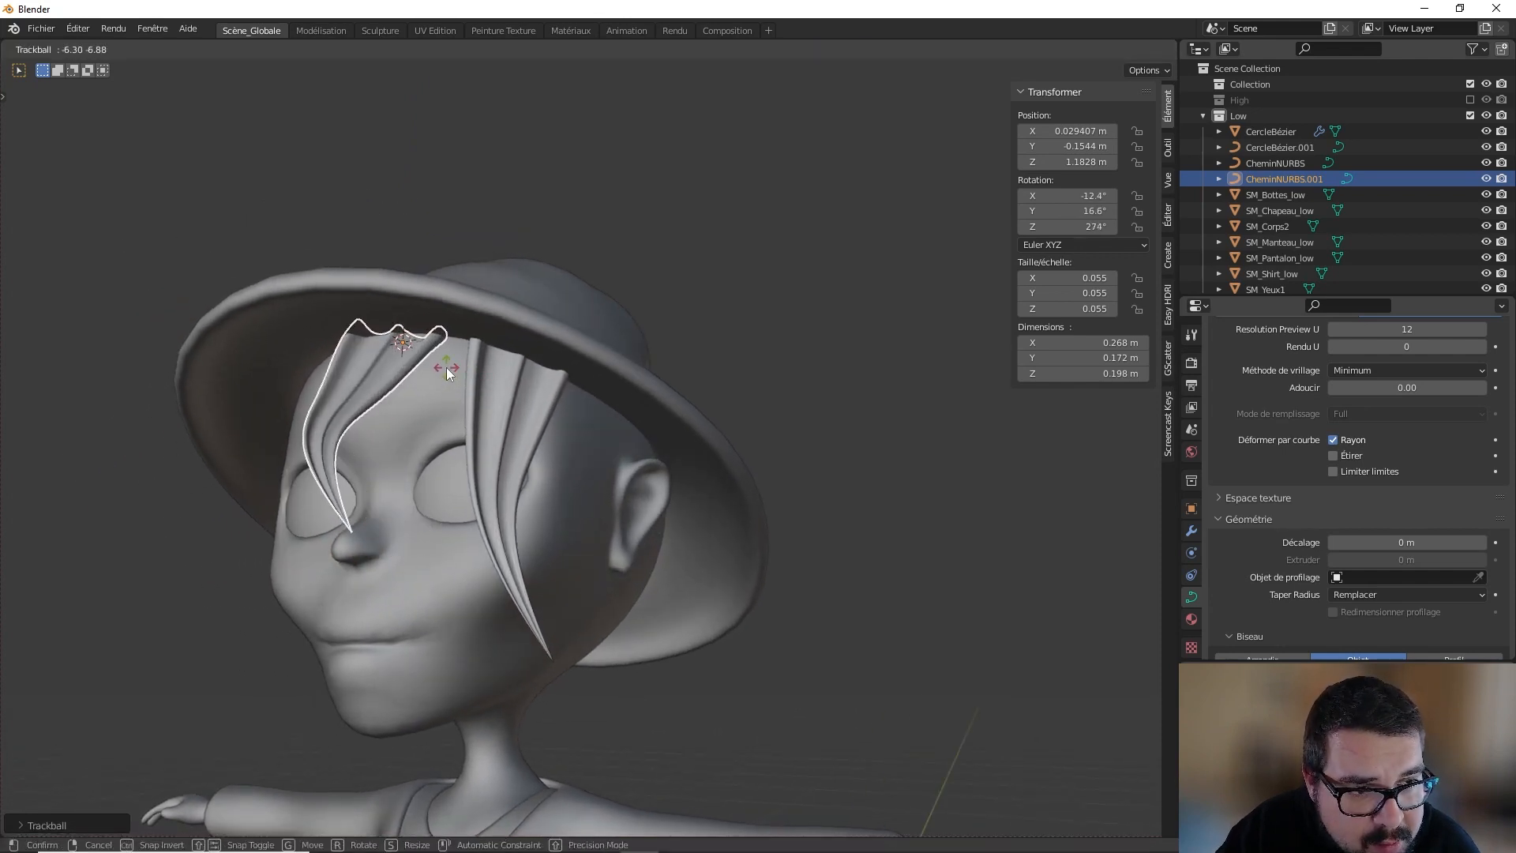
pyautogui.click(447, 363)
# Step: Rotate the duplicated lock from below to about -6.71° X, 16° Y and 272° Z, and raise it to Z 1.184 m
pyautogui.moveTo(447, 360); pyautogui.dragTo(505, 395, button='middle')
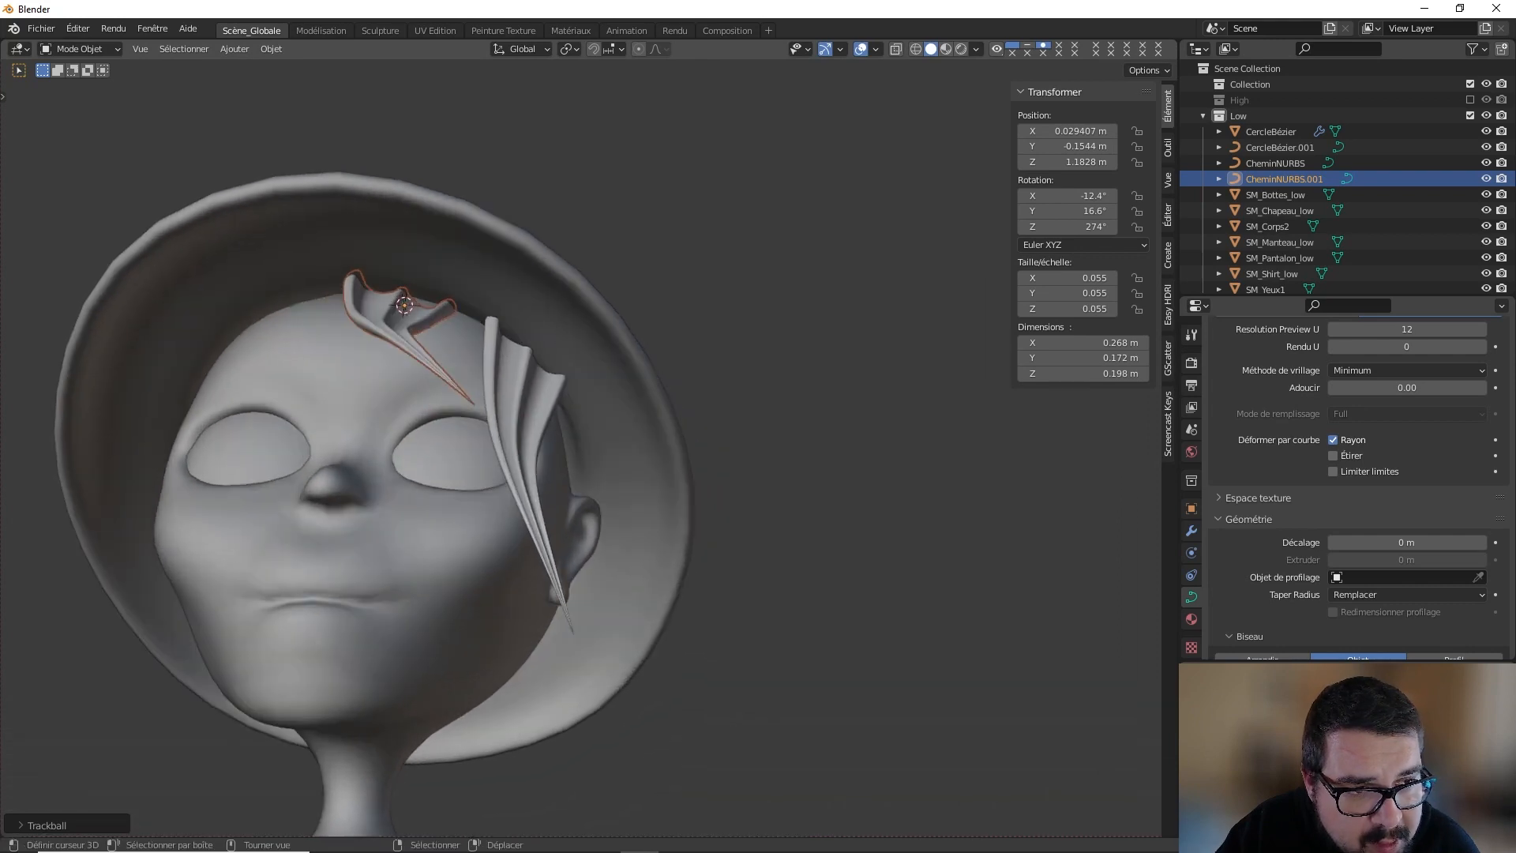
pyautogui.press('r')
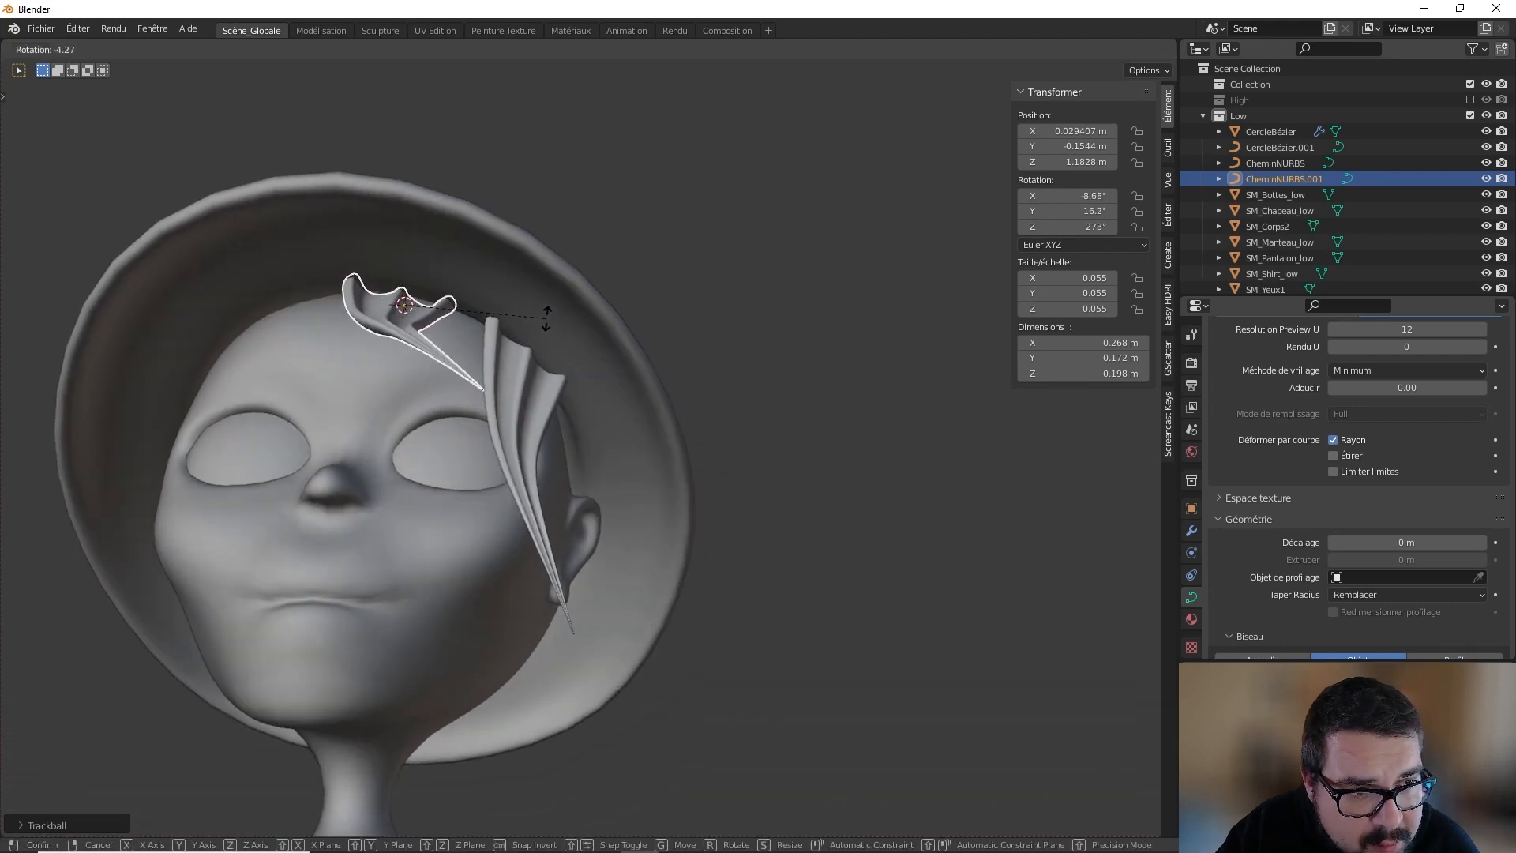
pyautogui.click(521, 348)
pyautogui.moveTo(516, 351); pyautogui.dragTo(602, 405, button='middle')
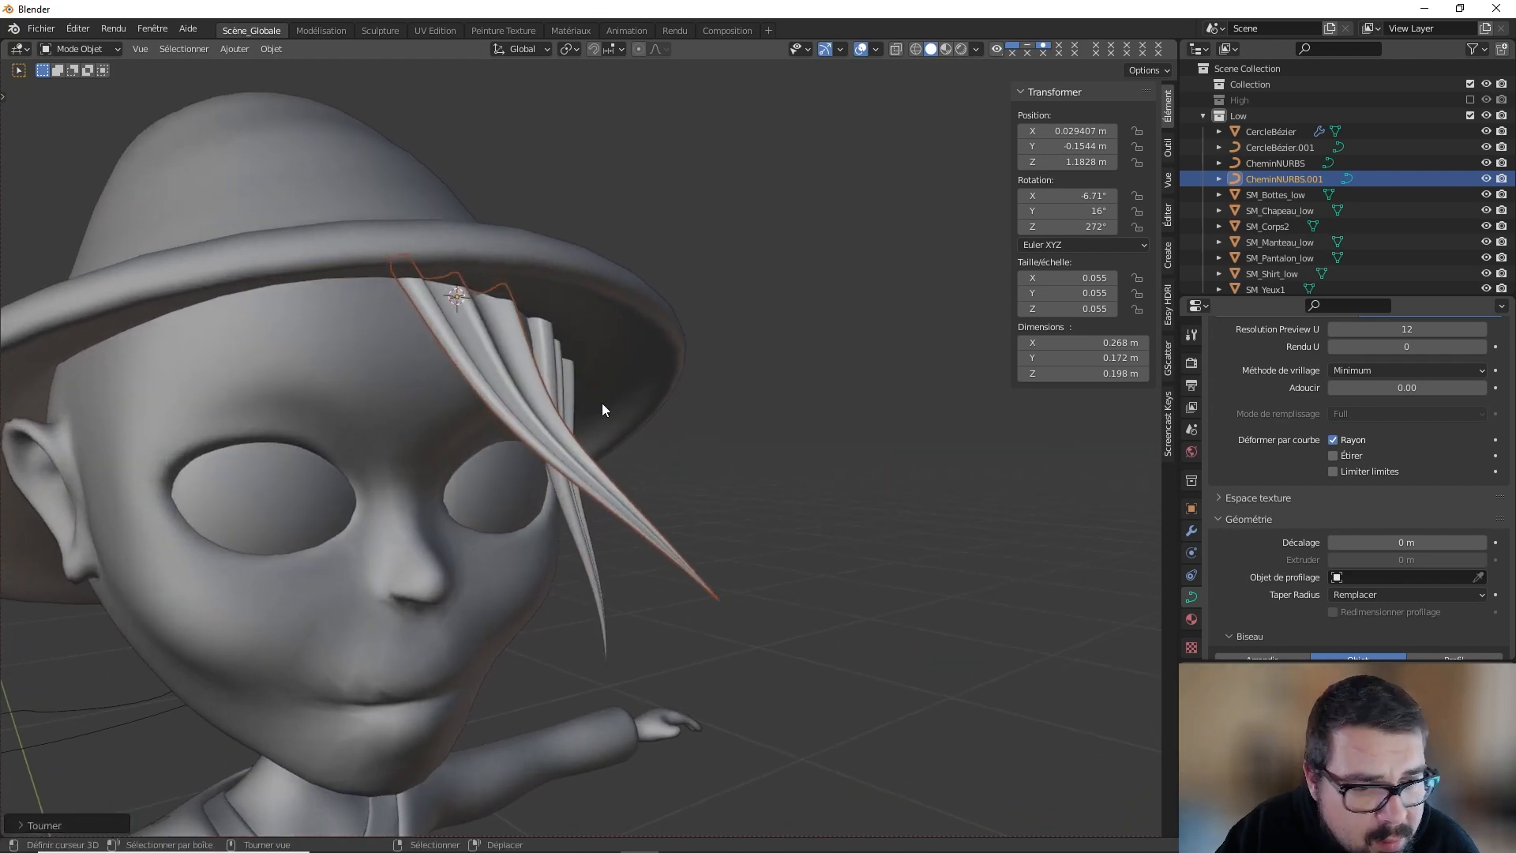
pyautogui.press('g')
pyautogui.press('z')
pyautogui.click(601, 392)
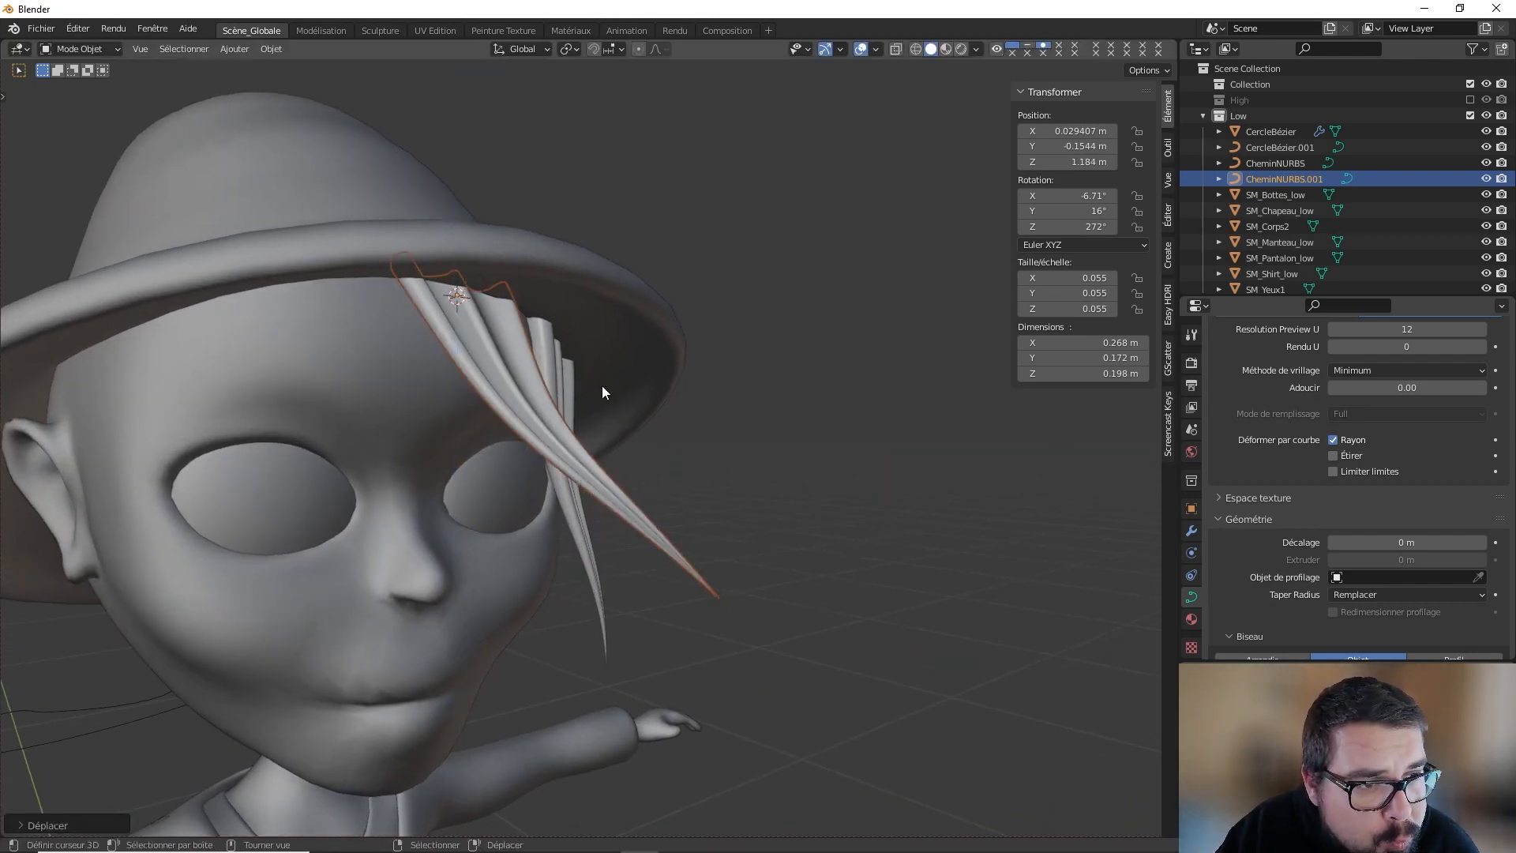
# Step: Scale the duplicated lock up uniformly to a scale of about 0.074
pyautogui.press('Tab')
pyautogui.moveTo(597, 387); pyautogui.dragTo(540, 404, button='middle')
pyautogui.scroll(-3, 527, 395)
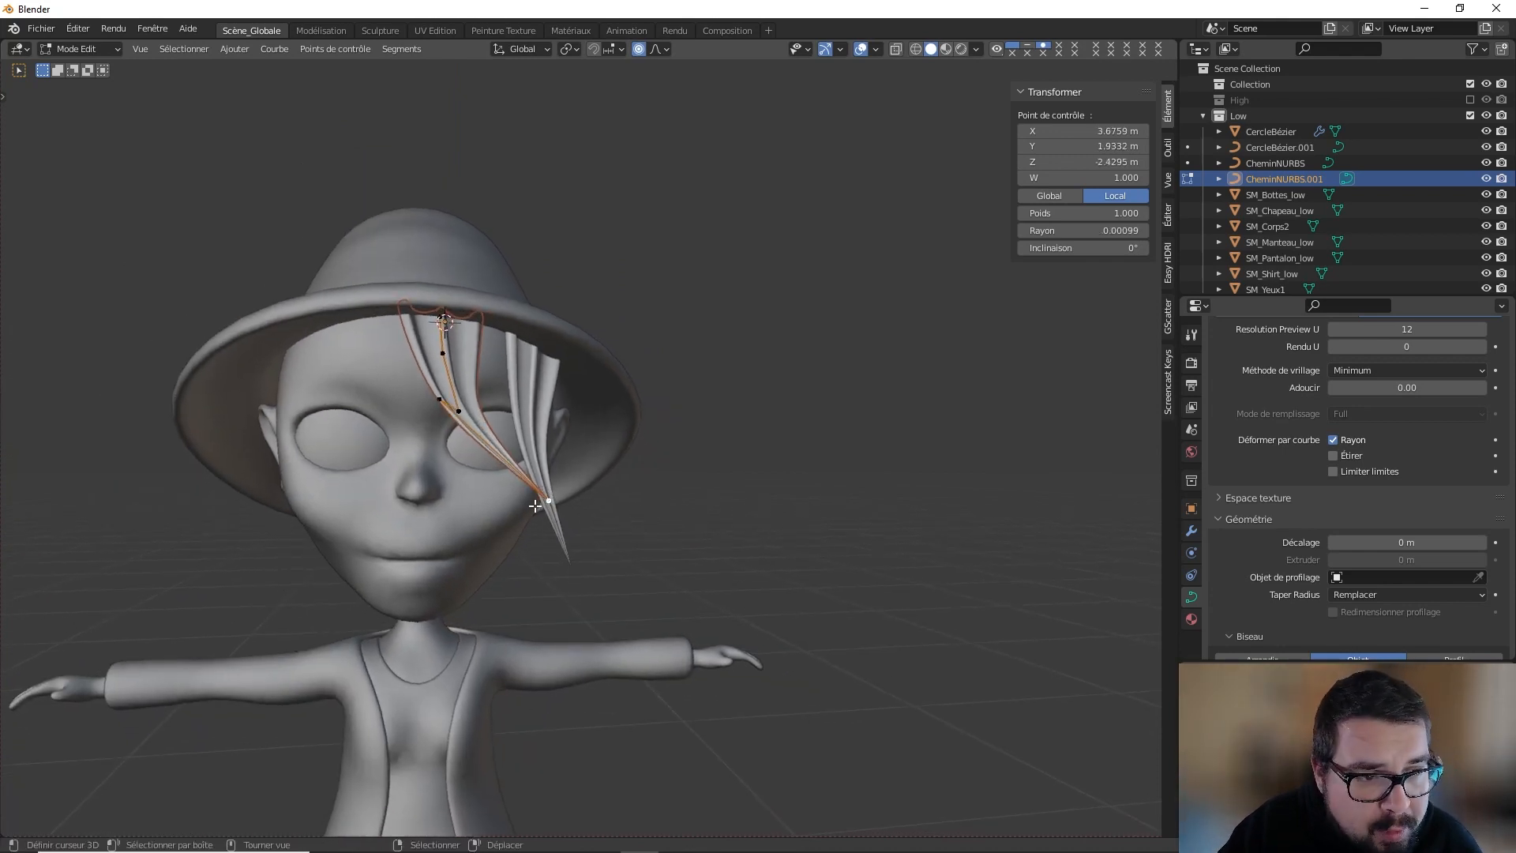
pyautogui.press('Tab')
pyautogui.press('s')
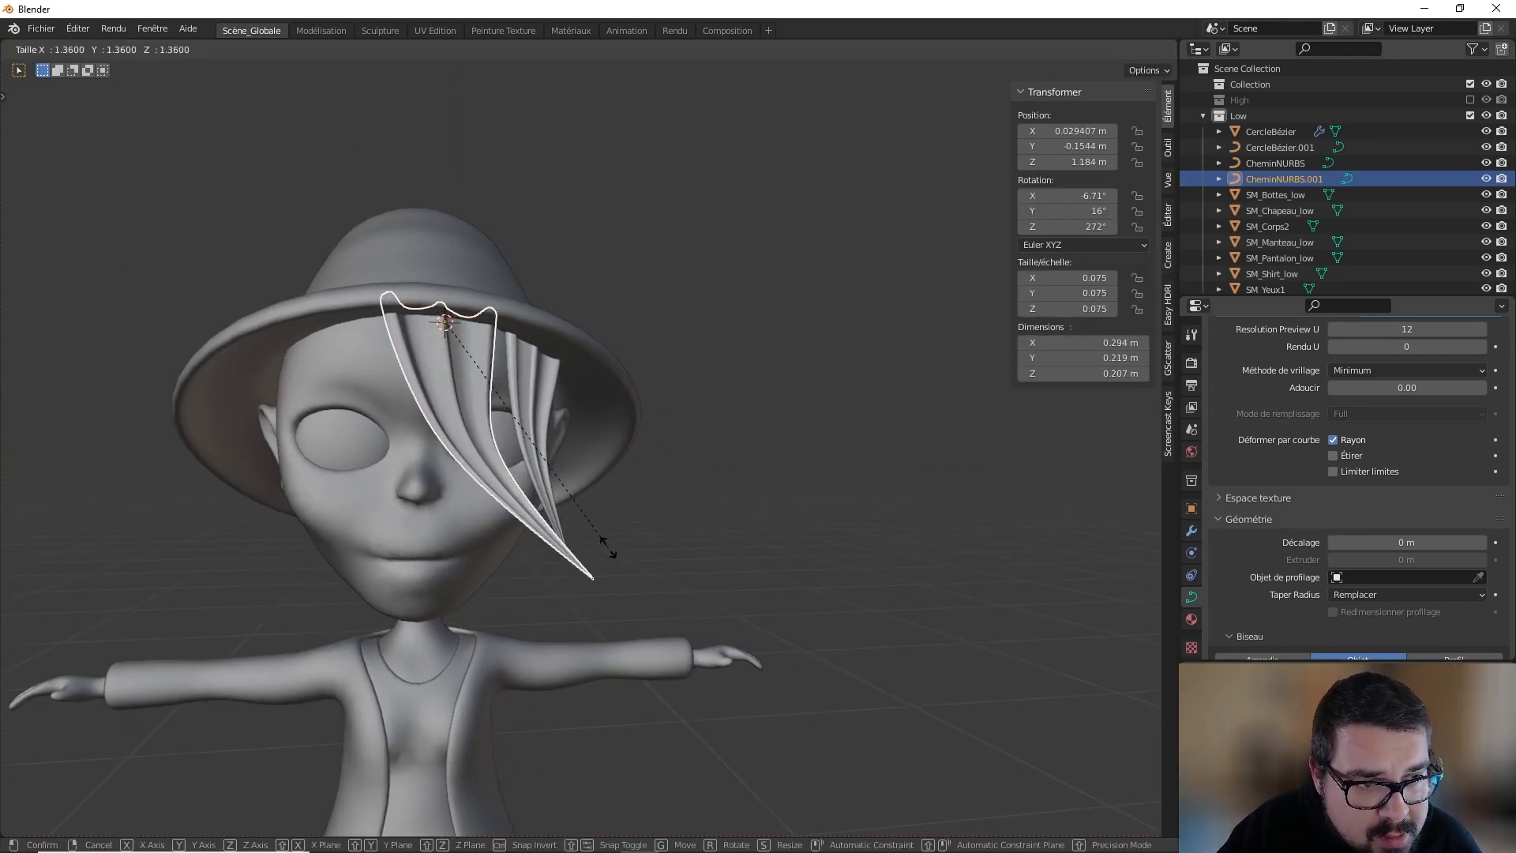
pyautogui.click(605, 543)
# Step: Reduce the radius of the duplicated lock's second control point to about 0.472 and widen the third to about 0.939
pyautogui.press('Tab')
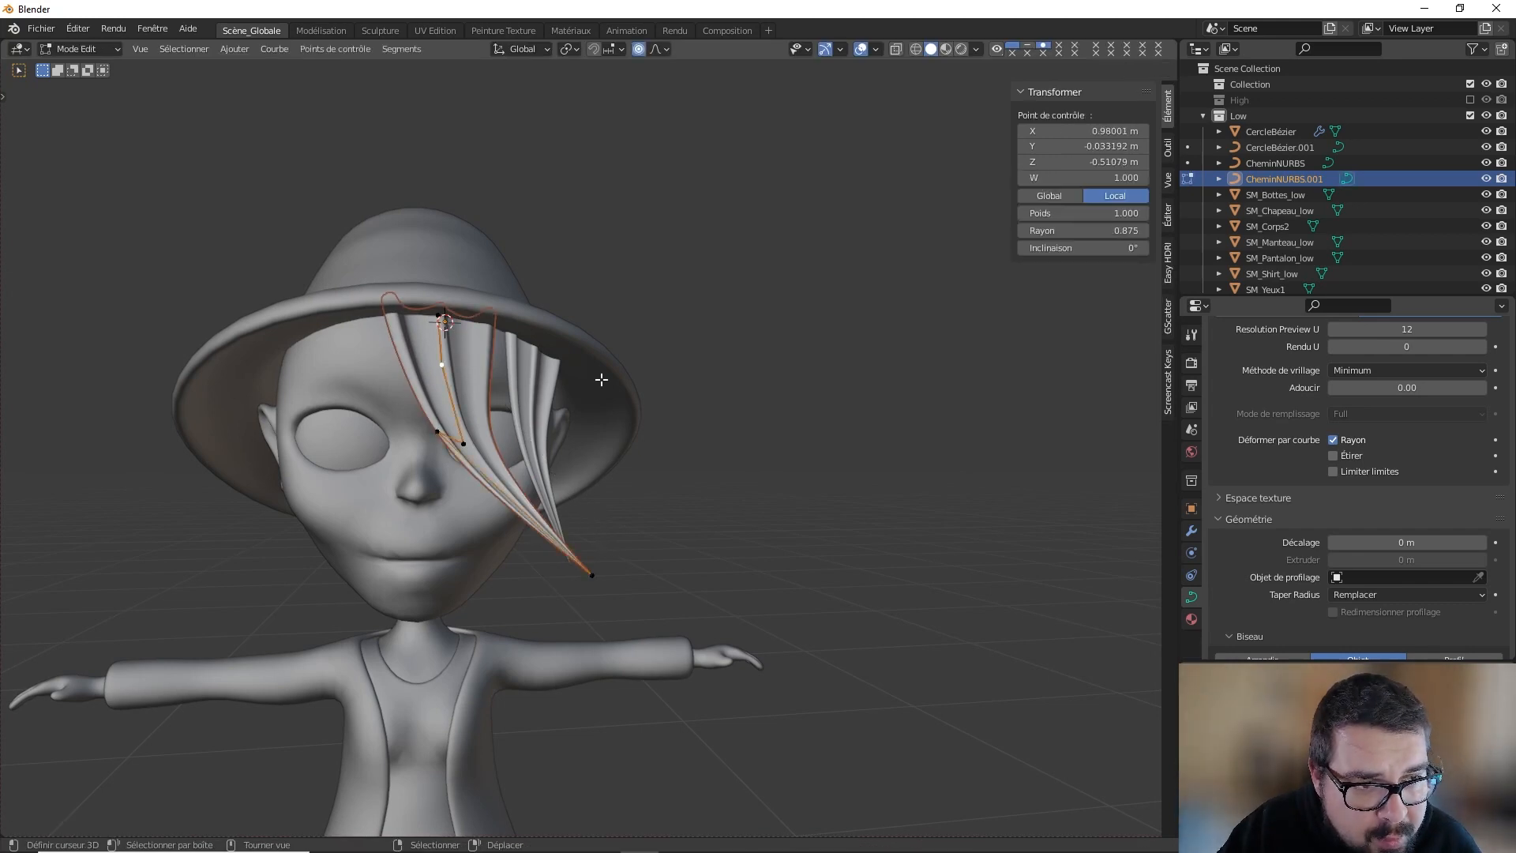
pyautogui.hotkey('alt', 's')
pyautogui.click(561, 378)
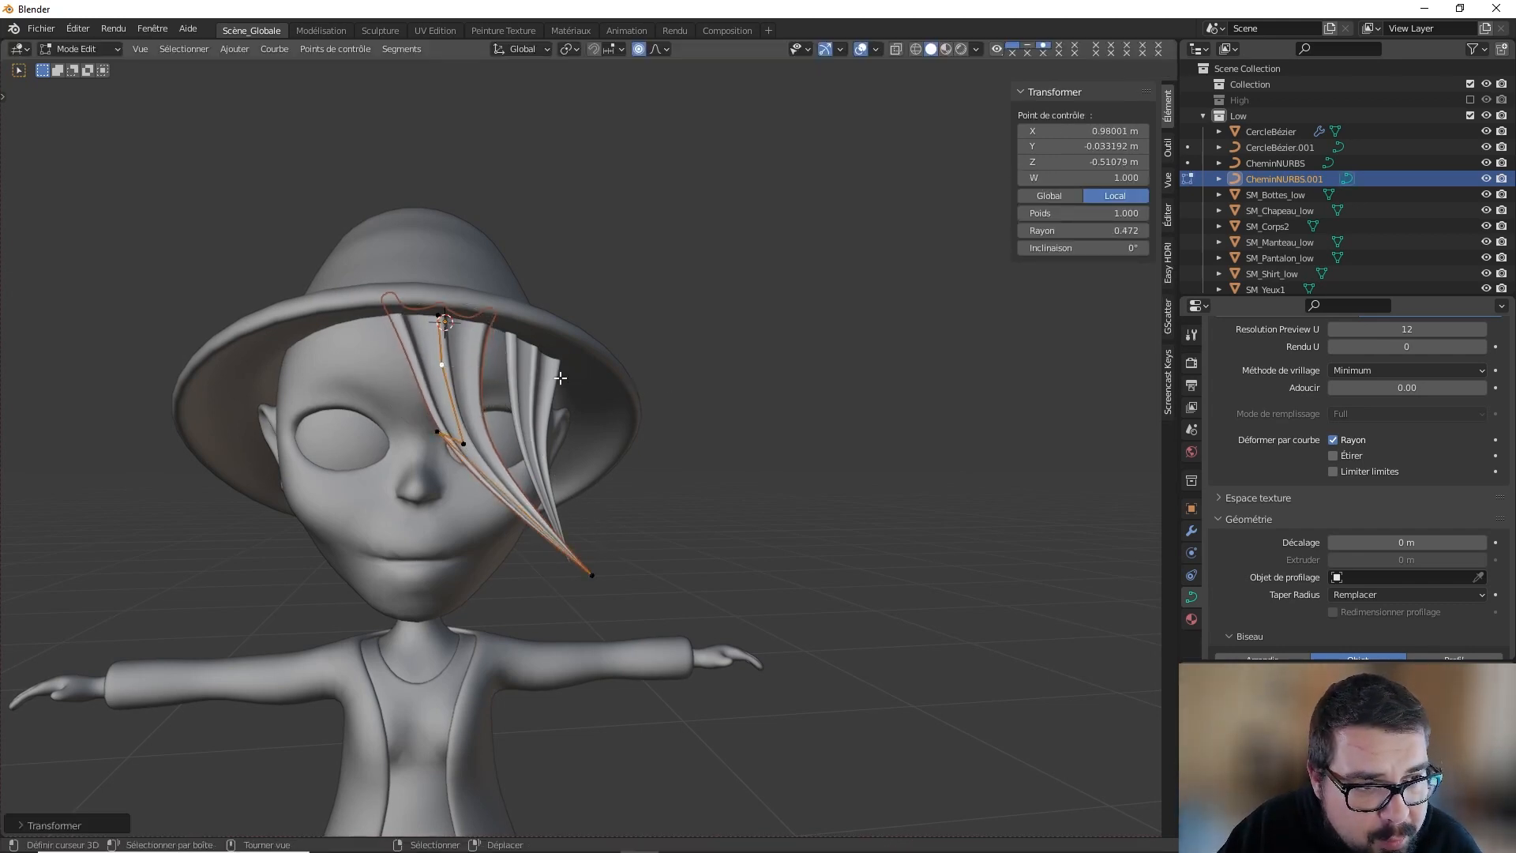
pyautogui.click(464, 442)
pyautogui.hotkey('alt', 's')
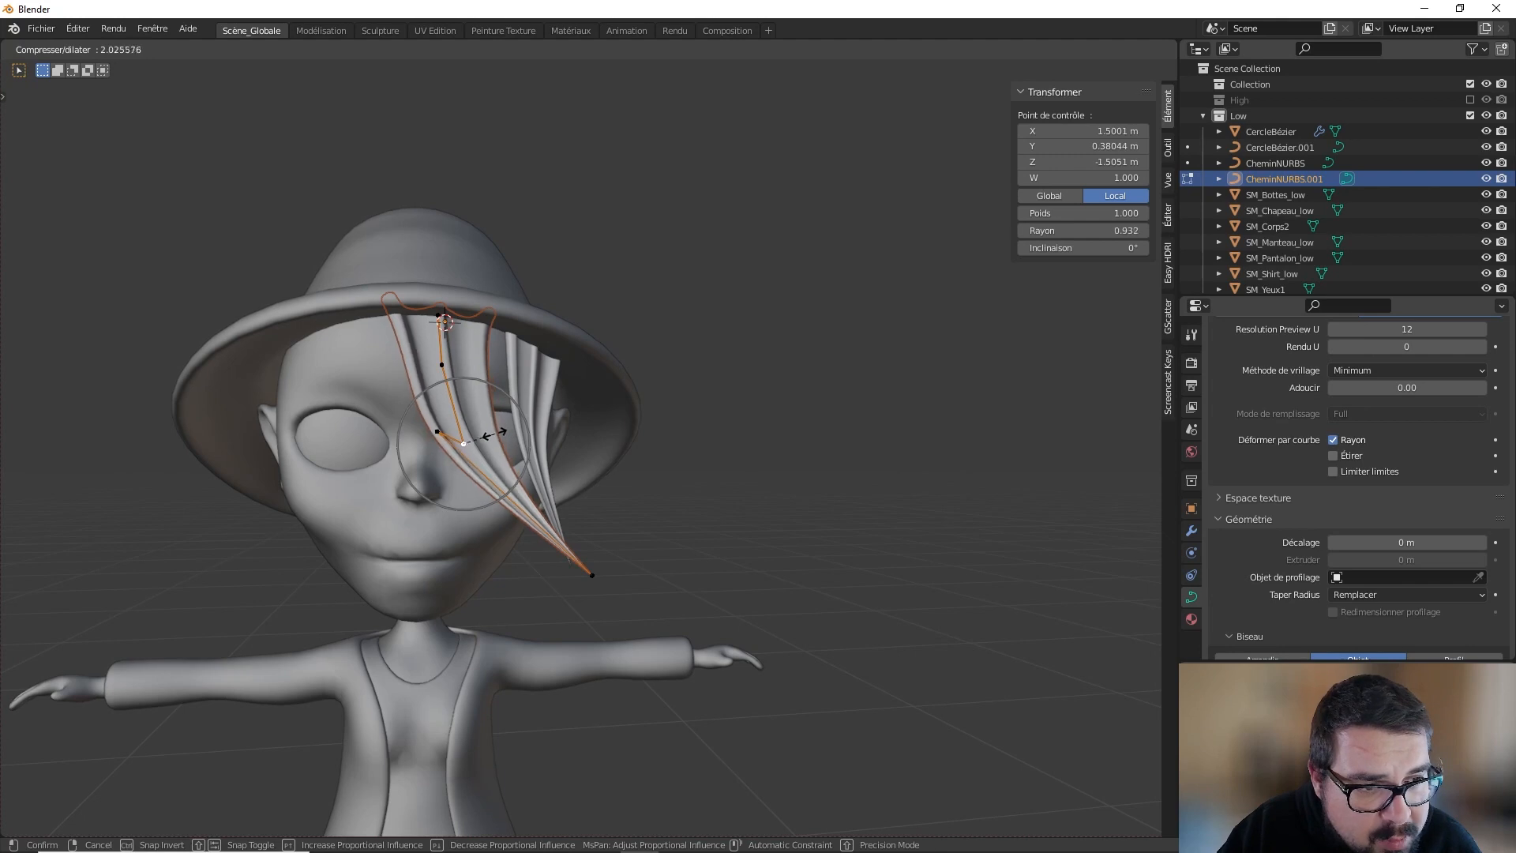
pyautogui.click(458, 434)
# Step: Move the duplicated lock's third control point up and outward toward the original lock
pyautogui.press('g')
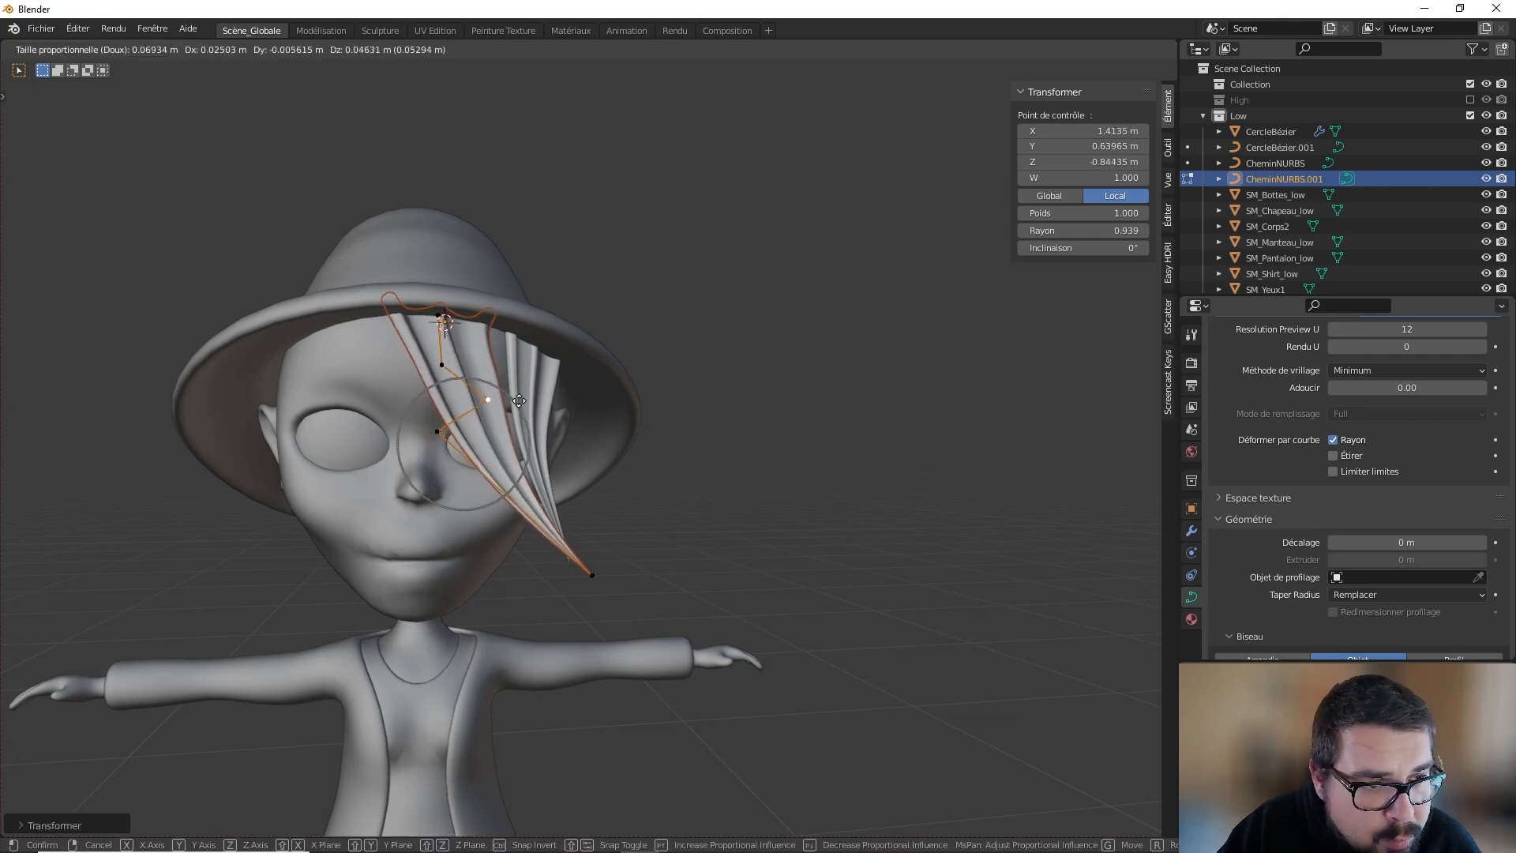
pyautogui.click(496, 387)
pyautogui.moveTo(496, 387); pyautogui.dragTo(536, 435, button='middle')
pyautogui.press('g')
pyautogui.click(557, 518)
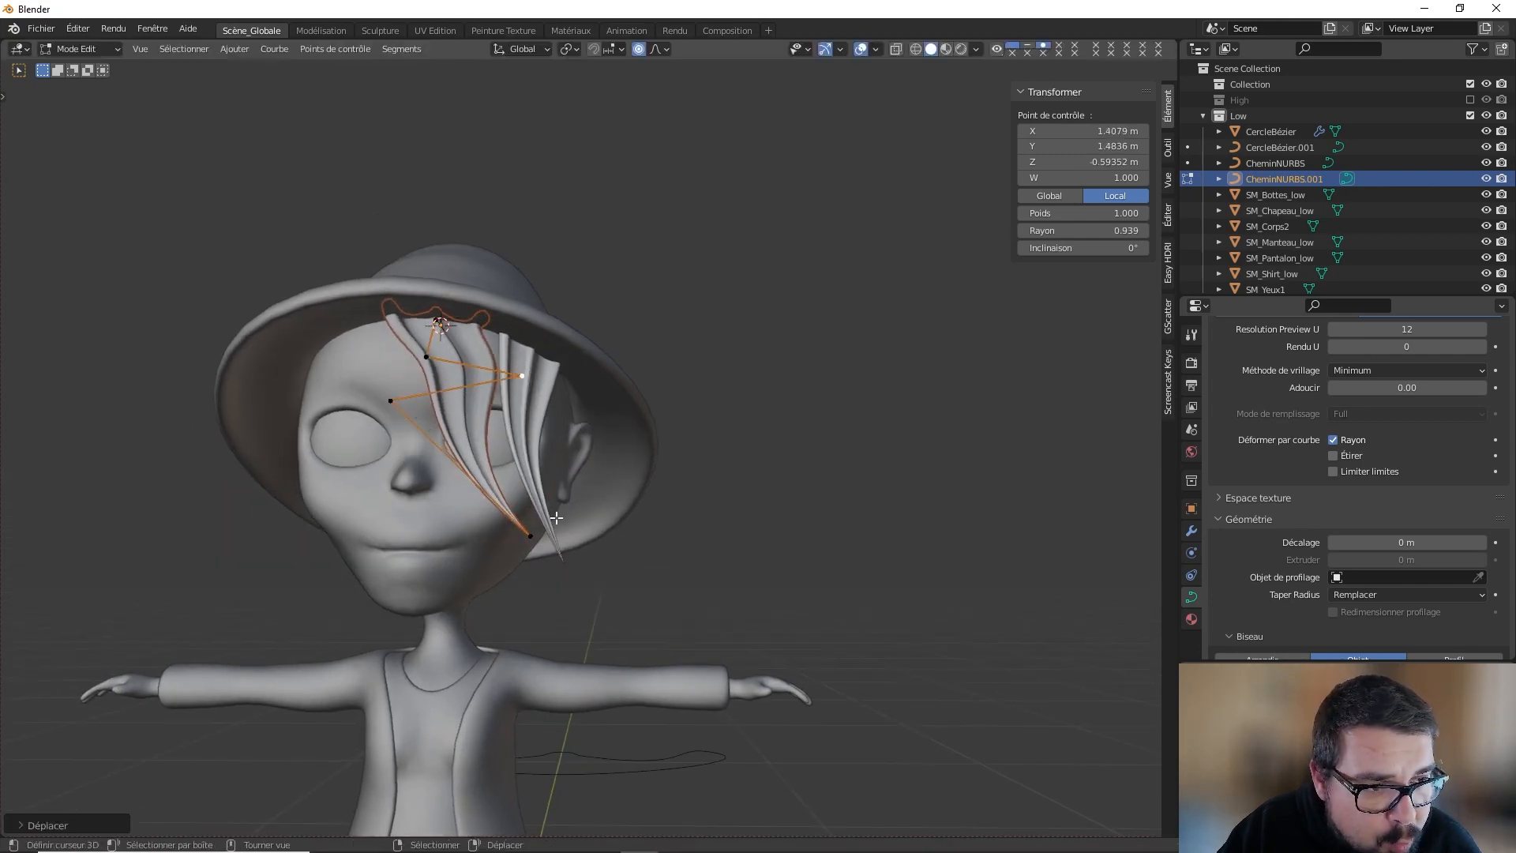
# Step: Pull the duplicated lock's tip down below the chin and shift its fourth control point toward the original lock
pyautogui.press('g')
pyautogui.click(441, 619)
pyautogui.rightClick(416, 394)
pyautogui.press('g')
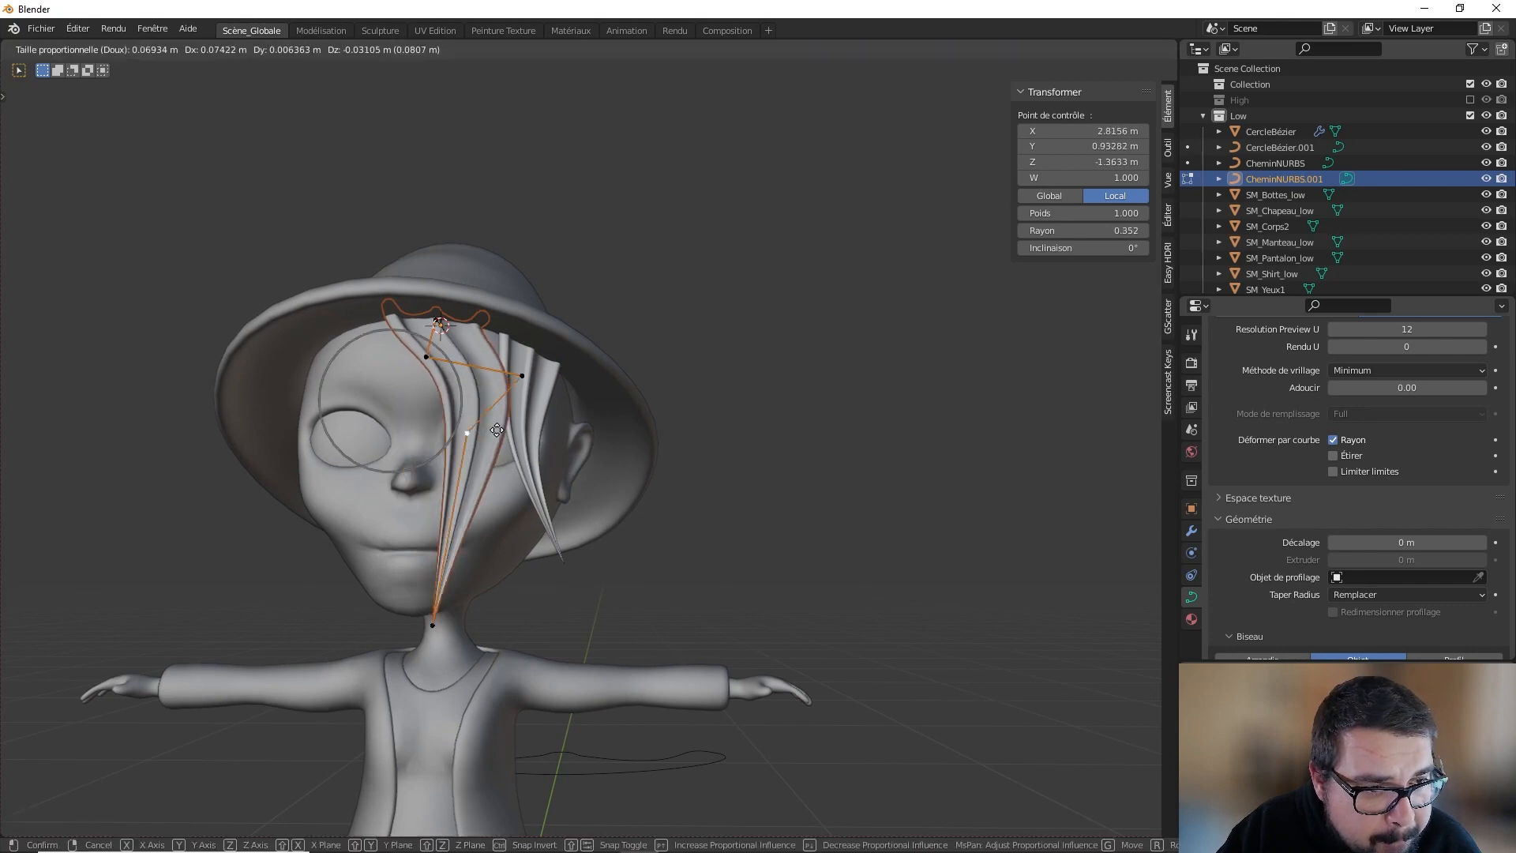
pyautogui.click(527, 444)
# Step: From the side, reposition the duplicated lock's tip near the chin and bring its fourth control point closer to the face
pyautogui.moveTo(527, 444); pyautogui.dragTo(418, 564, button='middle')
pyautogui.press('g')
pyautogui.click(573, 652)
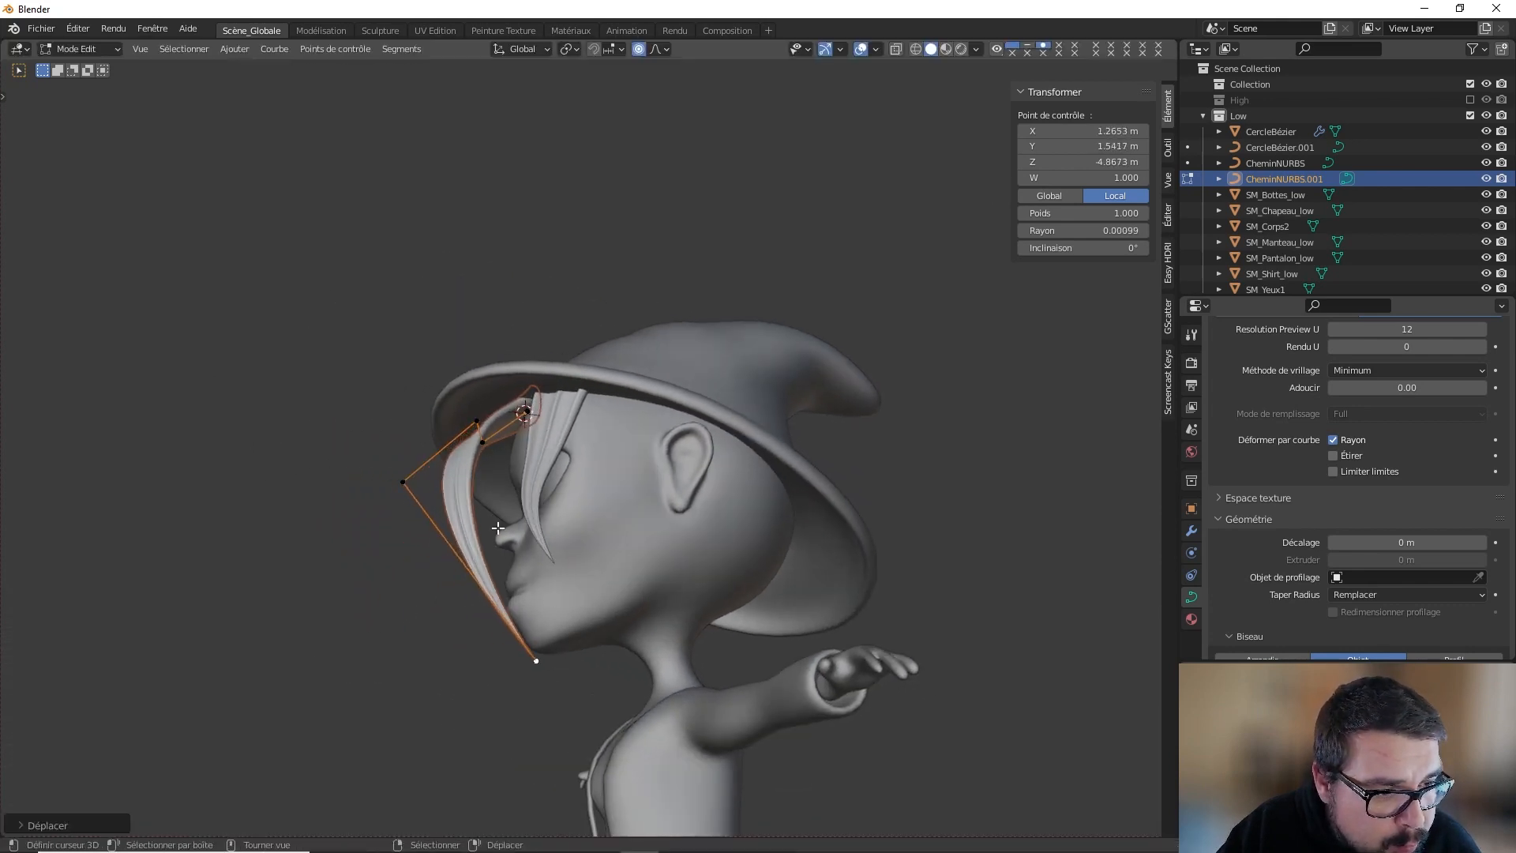
pyautogui.rightClick(425, 474)
pyautogui.press('g')
pyautogui.click(524, 516)
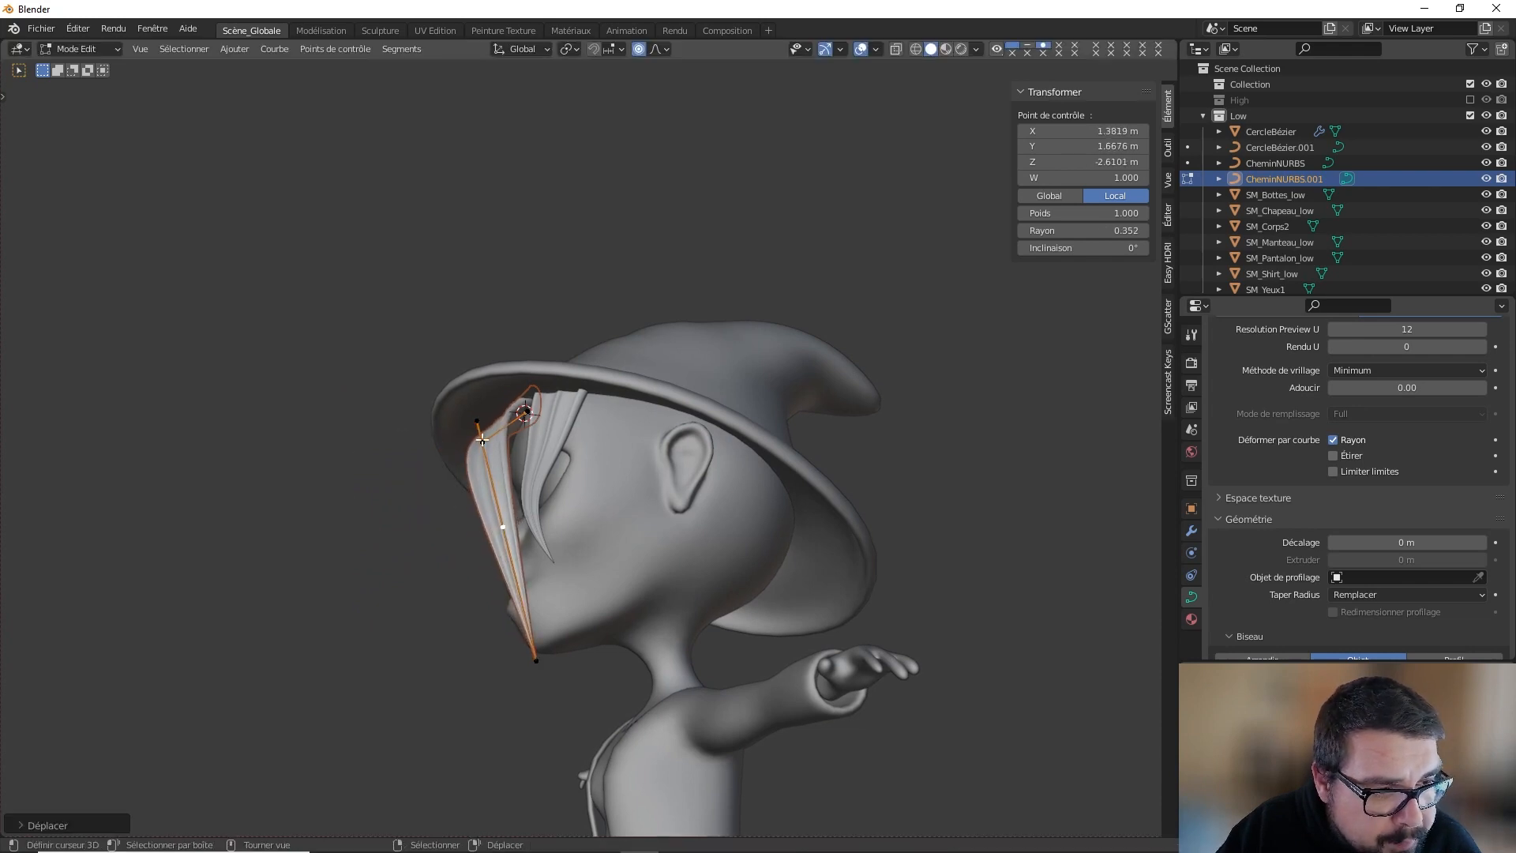
# Step: Reposition the duplicated lock's upper middle control point to adjust its bend in front of the forehead
pyautogui.rightClick(482, 440)
pyautogui.moveTo(483, 440)
pyautogui.mouseDown(button='middle')
pyautogui.moveTo(576, 390)
pyautogui.moveTo(648, 395)
pyautogui.moveTo(473, 424)
pyautogui.mouseUp(button='middle')
pyautogui.press('g')
pyautogui.click(626, 405)
# Step: Shift the duplicated lock's root and second control points sideways toward the original lock
pyautogui.rightClick(453, 333)
pyautogui.press('g')
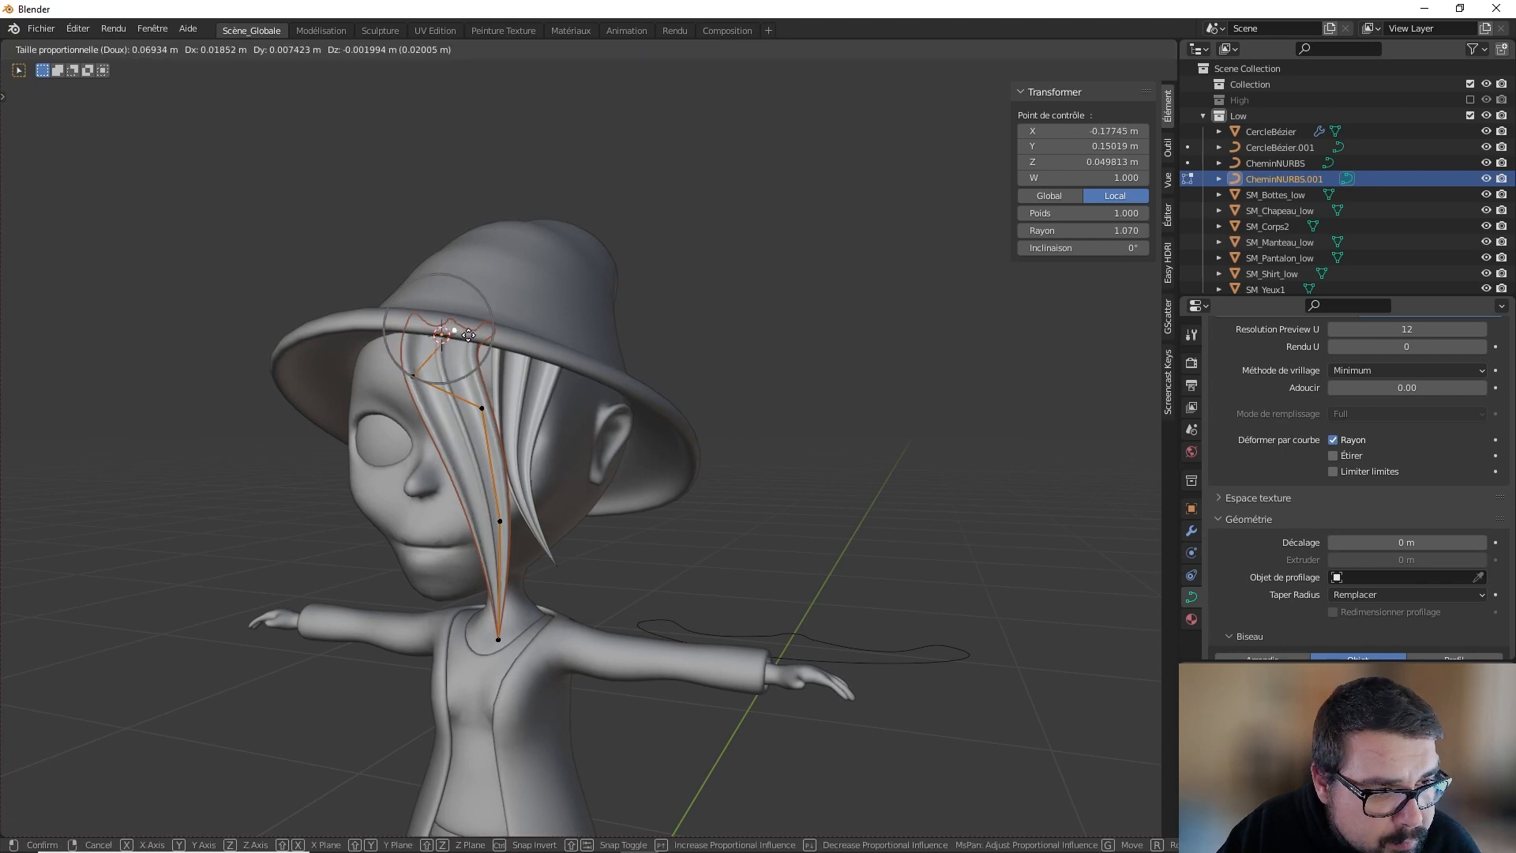
pyautogui.click(469, 335)
pyautogui.rightClick(415, 377)
pyautogui.press('g')
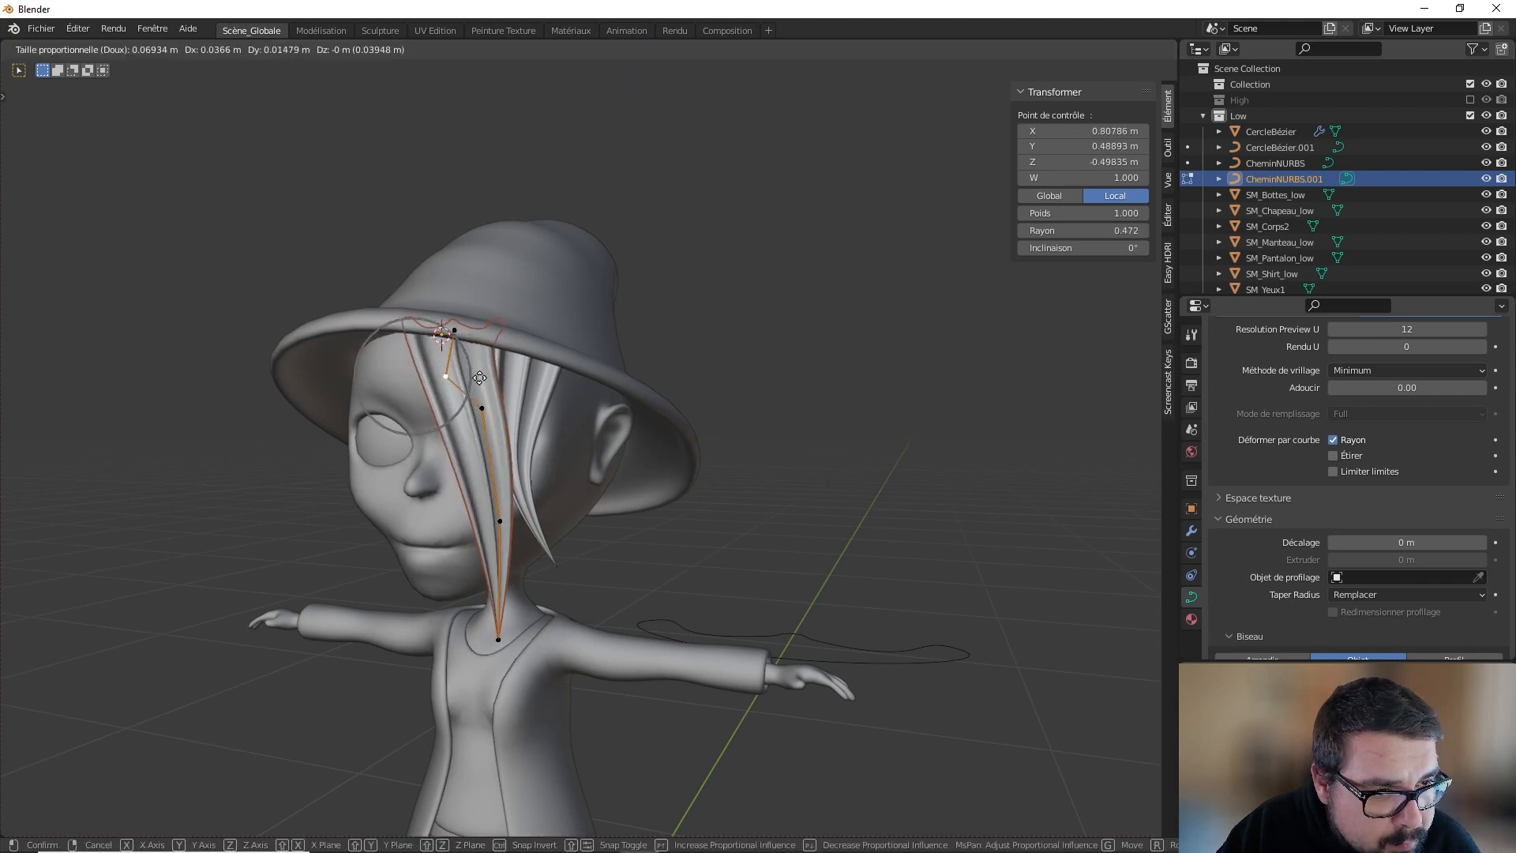
pyautogui.click(475, 378)
# Step: Fine-tune the duplicated lock's upper control point placement under the hat brim, and deselect the lock in Object Mode
pyautogui.moveTo(476, 379); pyautogui.dragTo(399, 367, button='middle')
pyautogui.moveTo(537, 379)
pyautogui.mouseDown(button='middle')
pyautogui.moveTo(592, 356)
pyautogui.moveTo(558, 362)
pyautogui.mouseUp(button='middle')
pyautogui.scroll(4, 474, 347)
pyautogui.scroll(1, 465, 332)
pyautogui.moveTo(466, 340); pyautogui.dragTo(521, 313, button='middle')
pyautogui.press('g')
pyautogui.click(447, 273)
pyautogui.press('g')
pyautogui.click(447, 283)
pyautogui.press('Tab')
pyautogui.press('a')
pyautogui.click(491, 259)
pyautogui.scroll(-2, 502, 306)
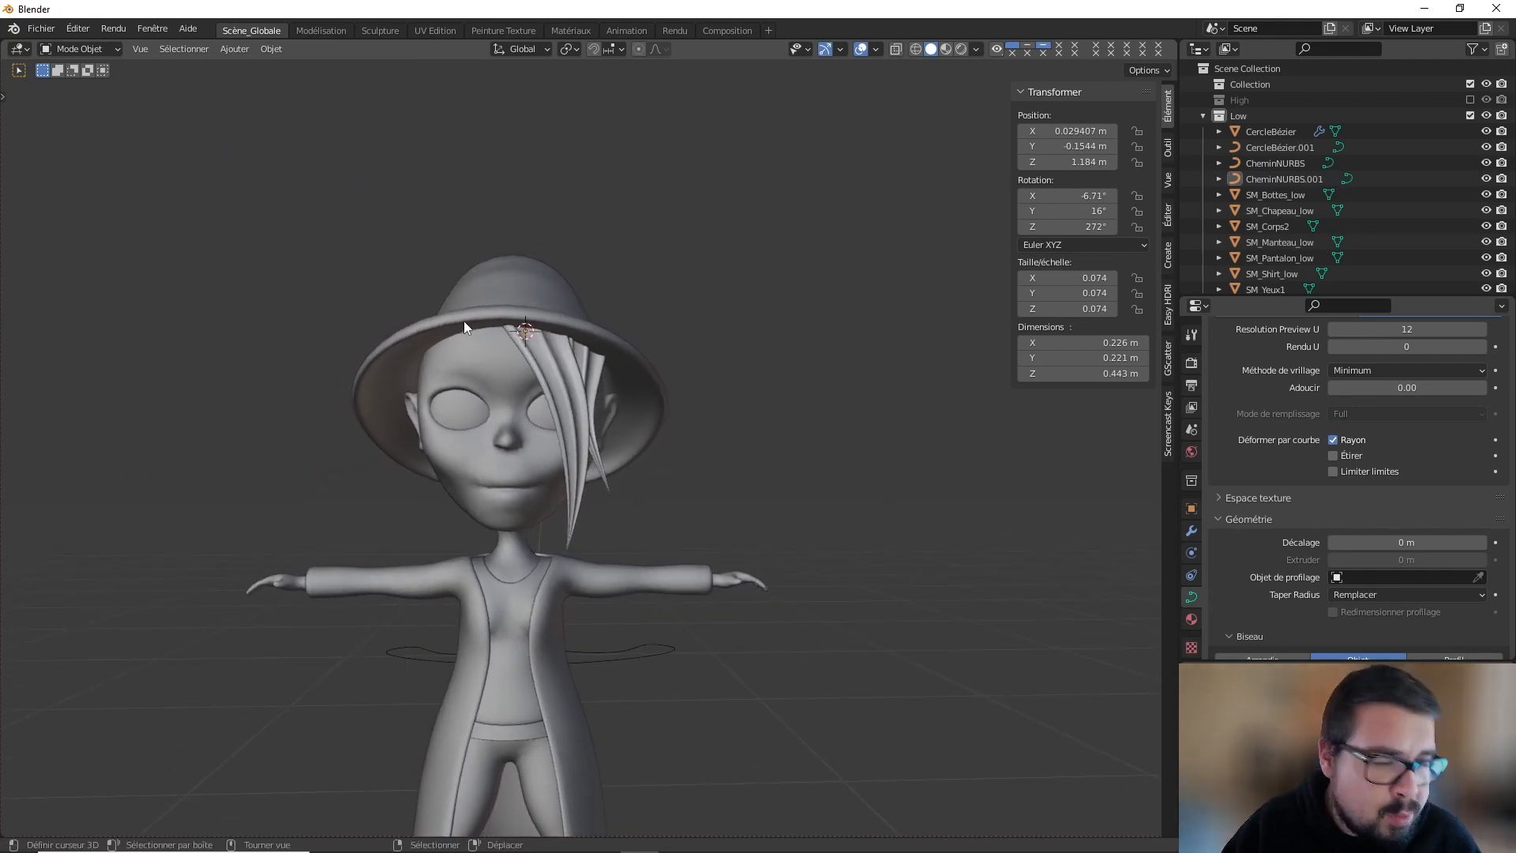
pyautogui.moveTo(578, 541); pyautogui.dragTo(224, 491, button='middle')
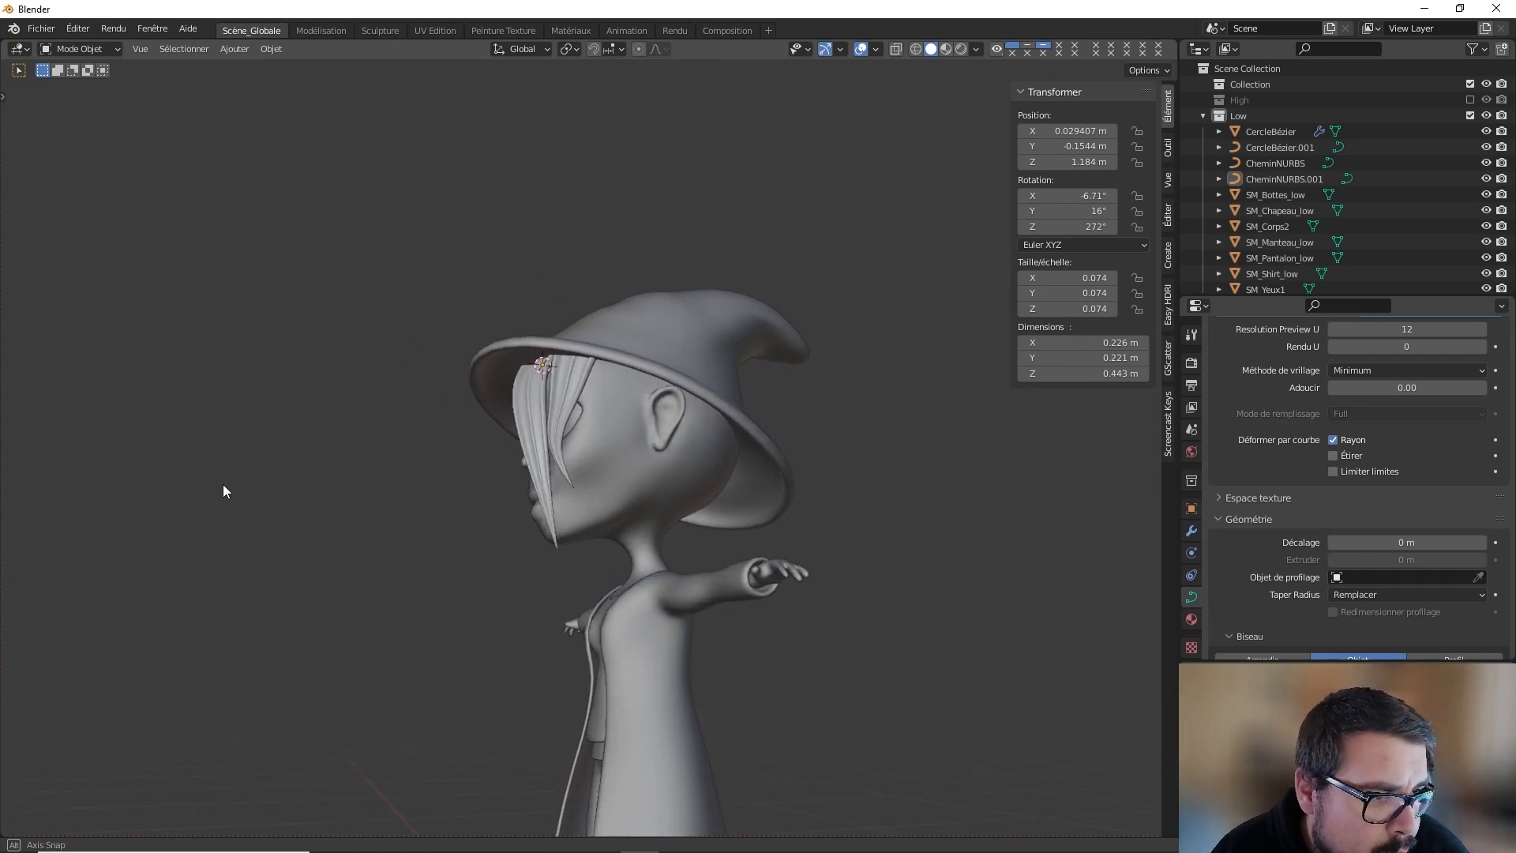
pyautogui.scroll(5, 575, 418)
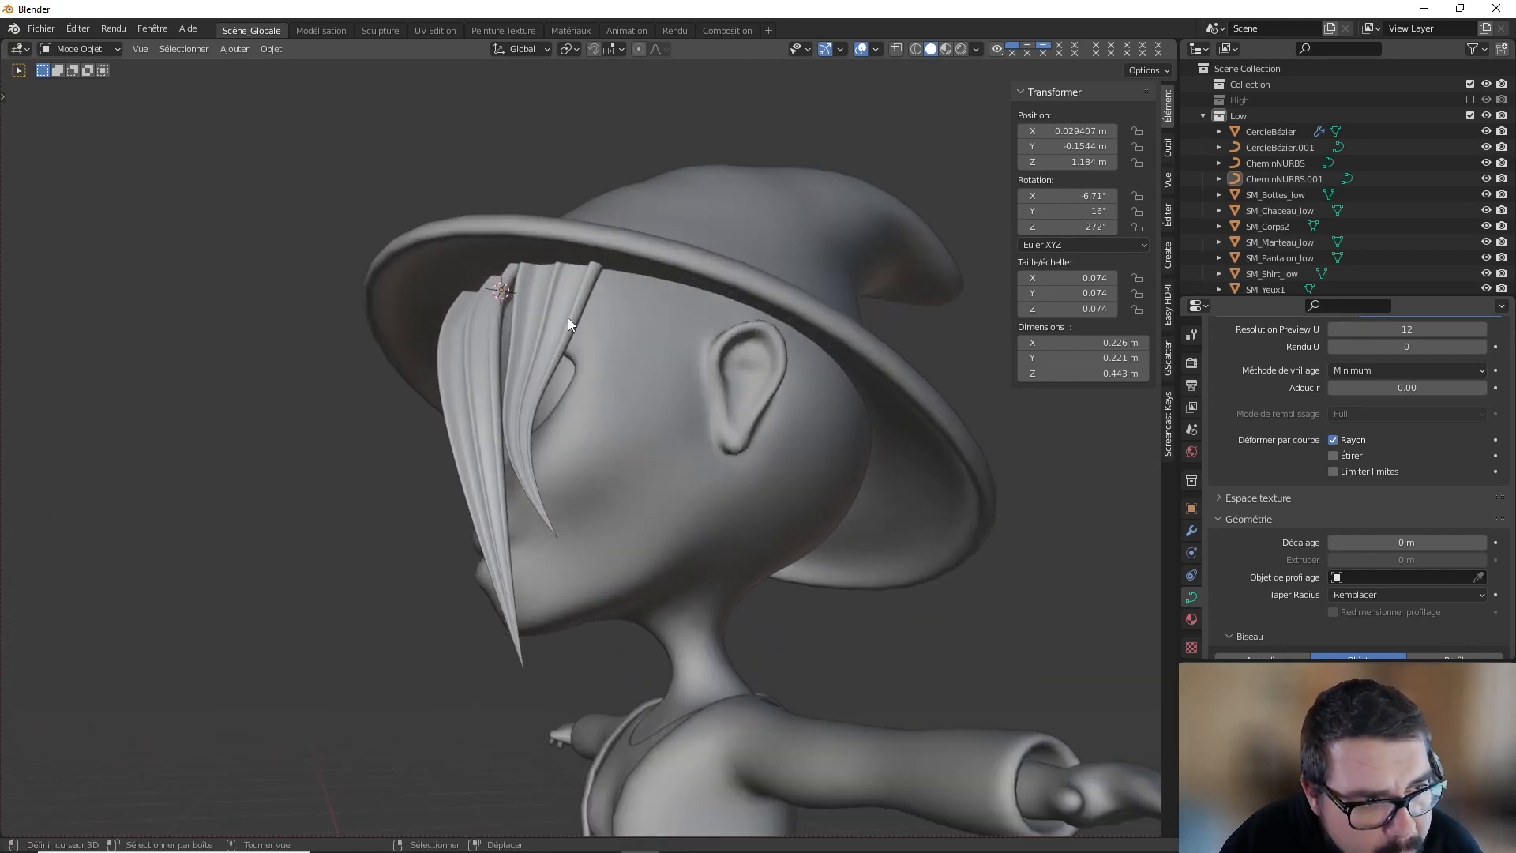
# Step: Place the 3D cursor on a vertex of the body mesh at the temple, just under the hat brim
pyautogui.click(637, 314)
pyautogui.press('Tab')
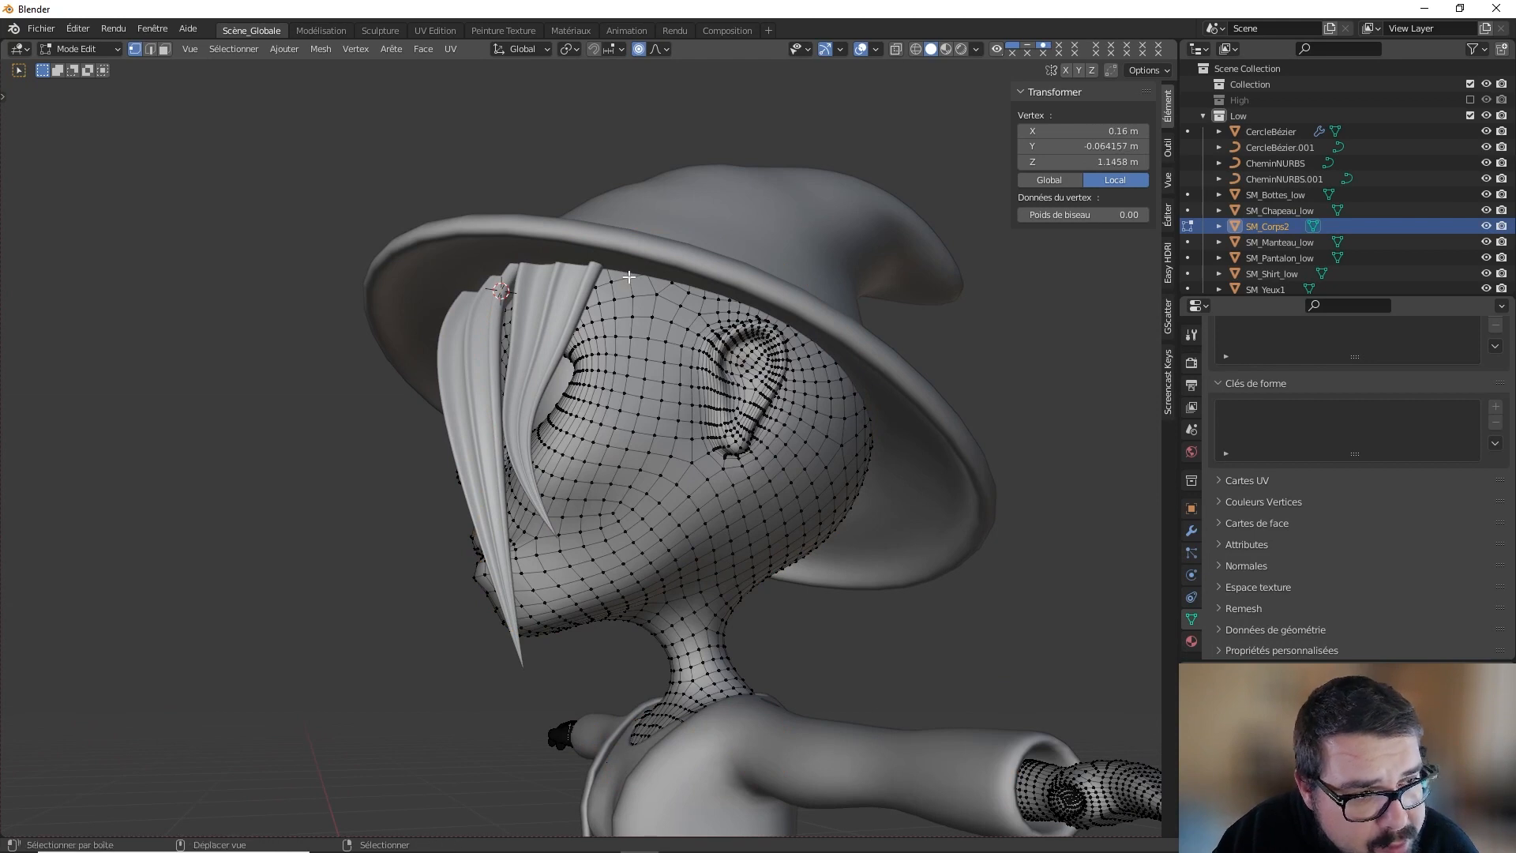
pyautogui.hotkey('shift', 's')
pyautogui.click(594, 338)
pyautogui.press('Tab')
# Step: Duplicate the shorter hair lock beside the eye and snap the copy to the 3D cursor at the temple
pyautogui.click(534, 313)
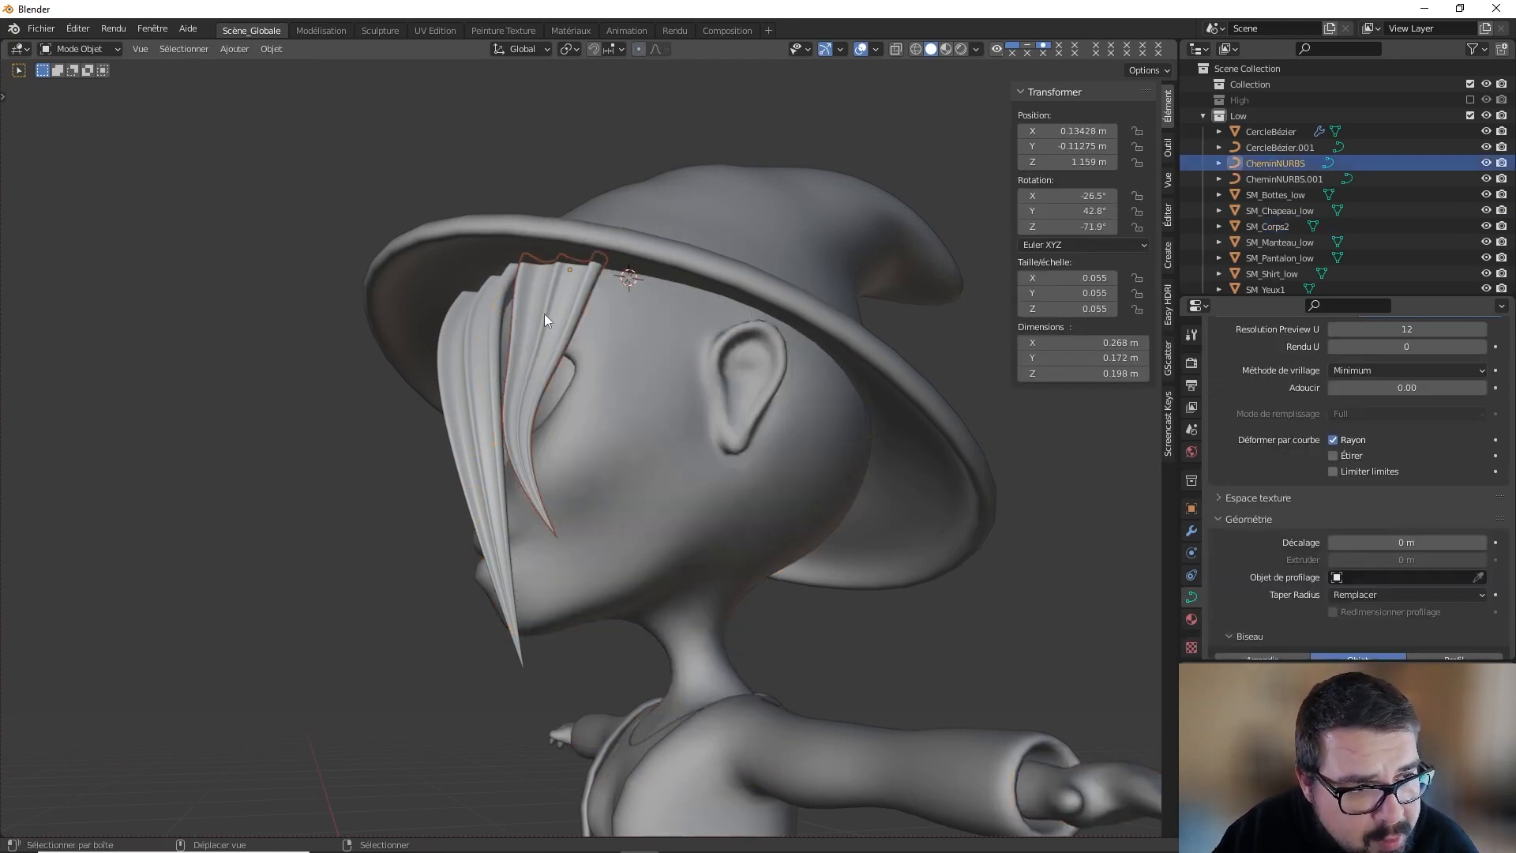
pyautogui.hotkey('shift', 'd')
pyautogui.rightClick(548, 314)
pyautogui.hotkey('shift', 's')
pyautogui.click(519, 275)
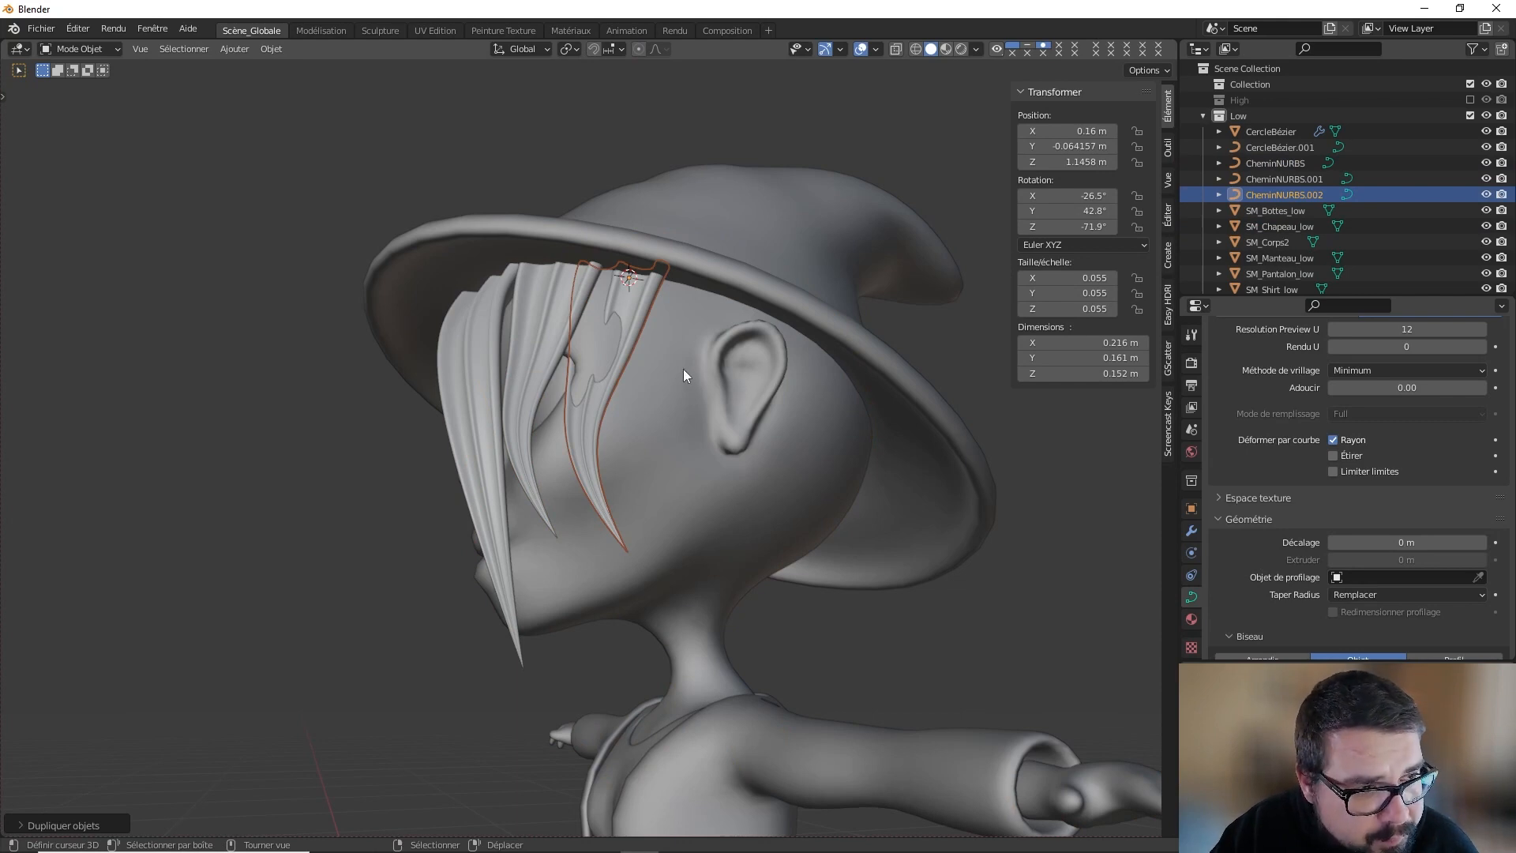
# Step: Scale the new temple lock down uniformly to about 0.75 of its size
pyautogui.press('Tab')
pyautogui.click(628, 549)
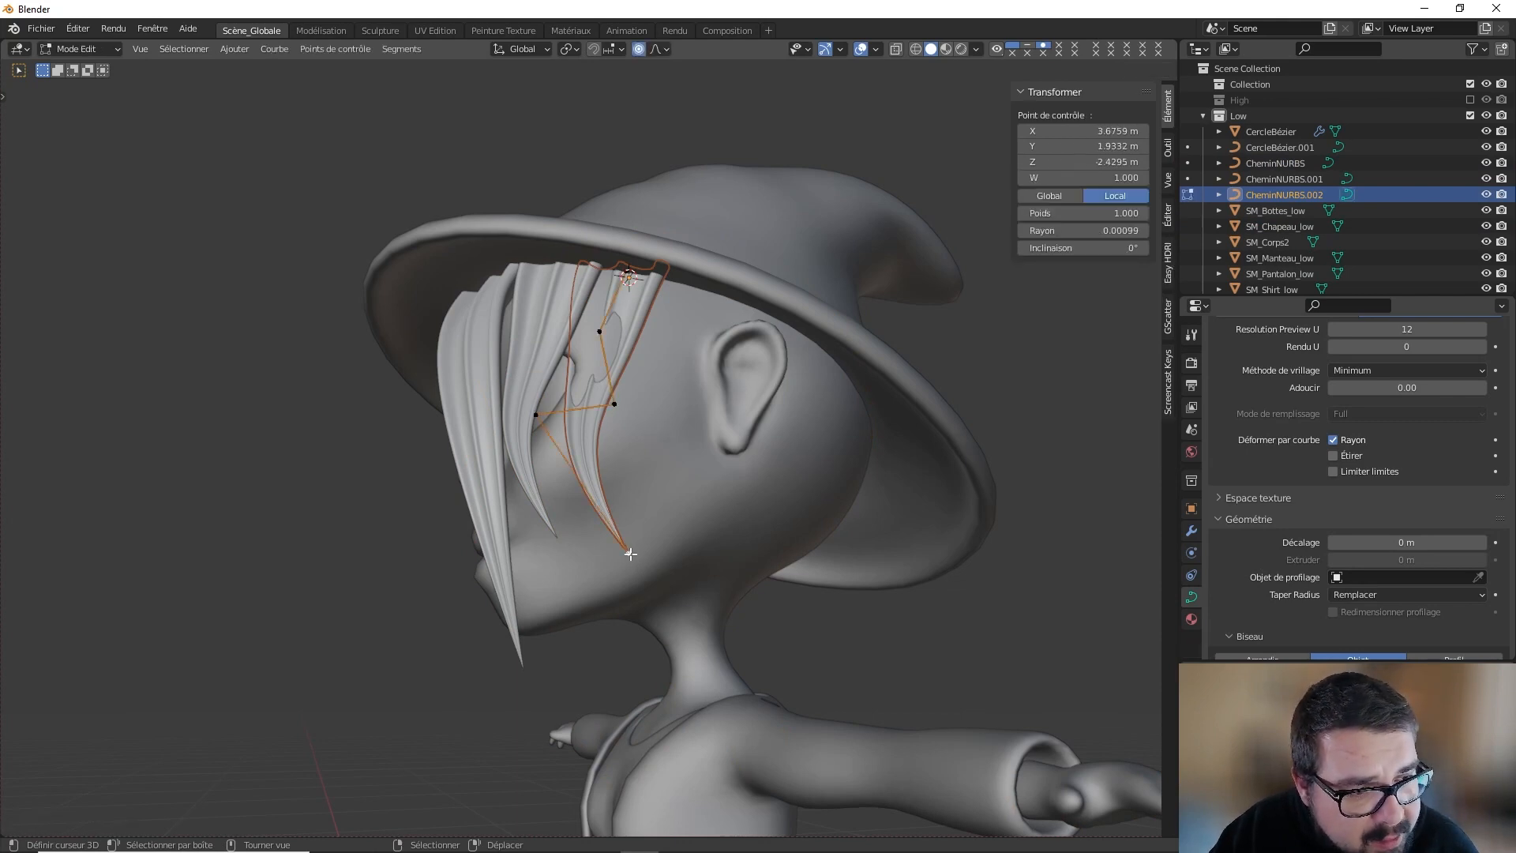
pyautogui.press('Tab')
pyautogui.press('s')
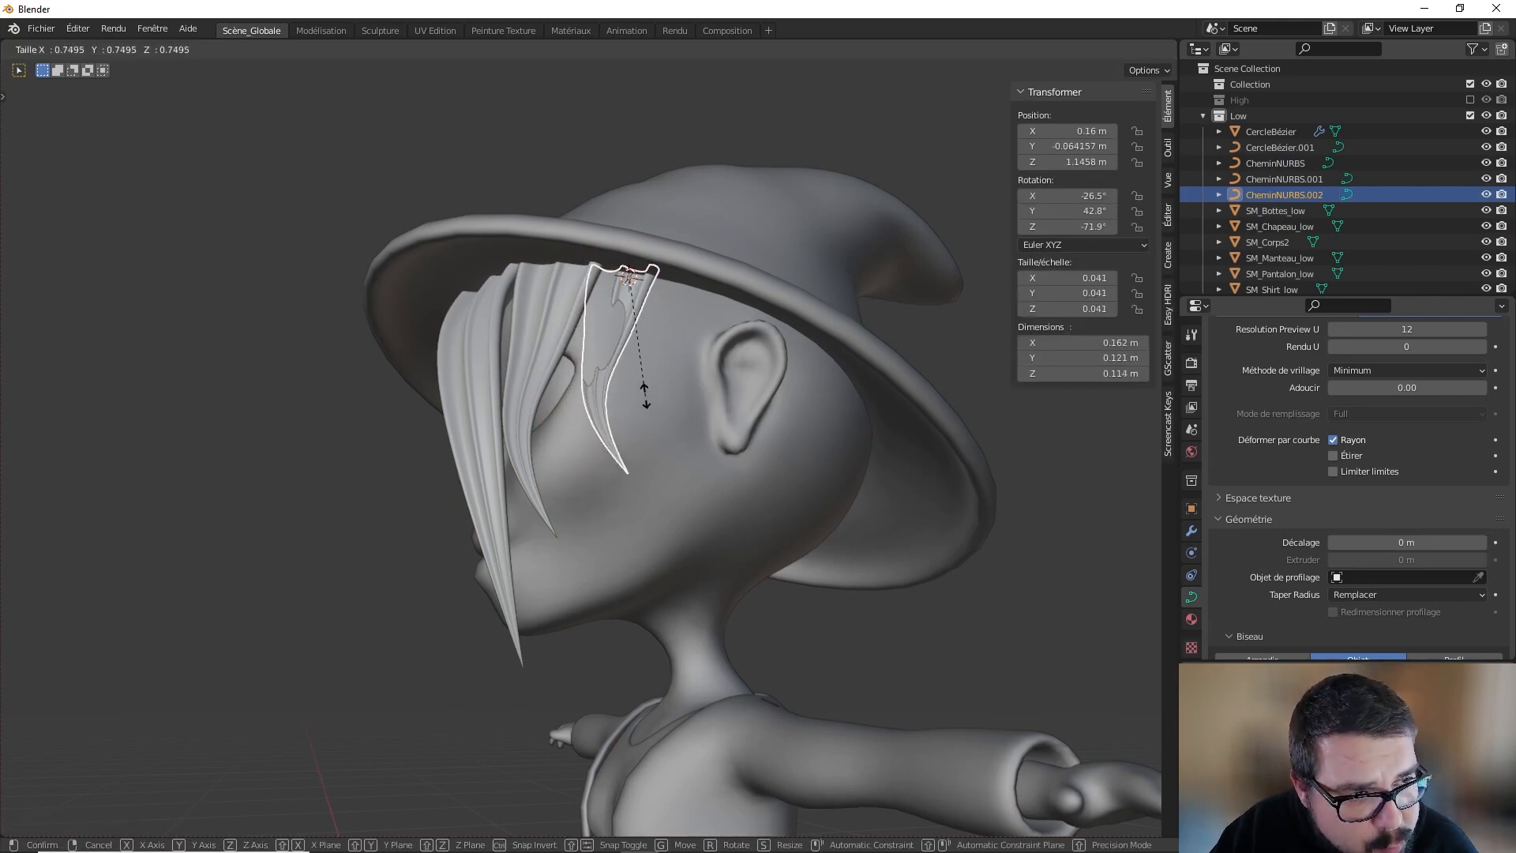
pyautogui.click(623, 472)
# Step: Move the temple lock's control points below the root together, shifting the strand outward from the head and toward the ear
pyautogui.press('Tab')
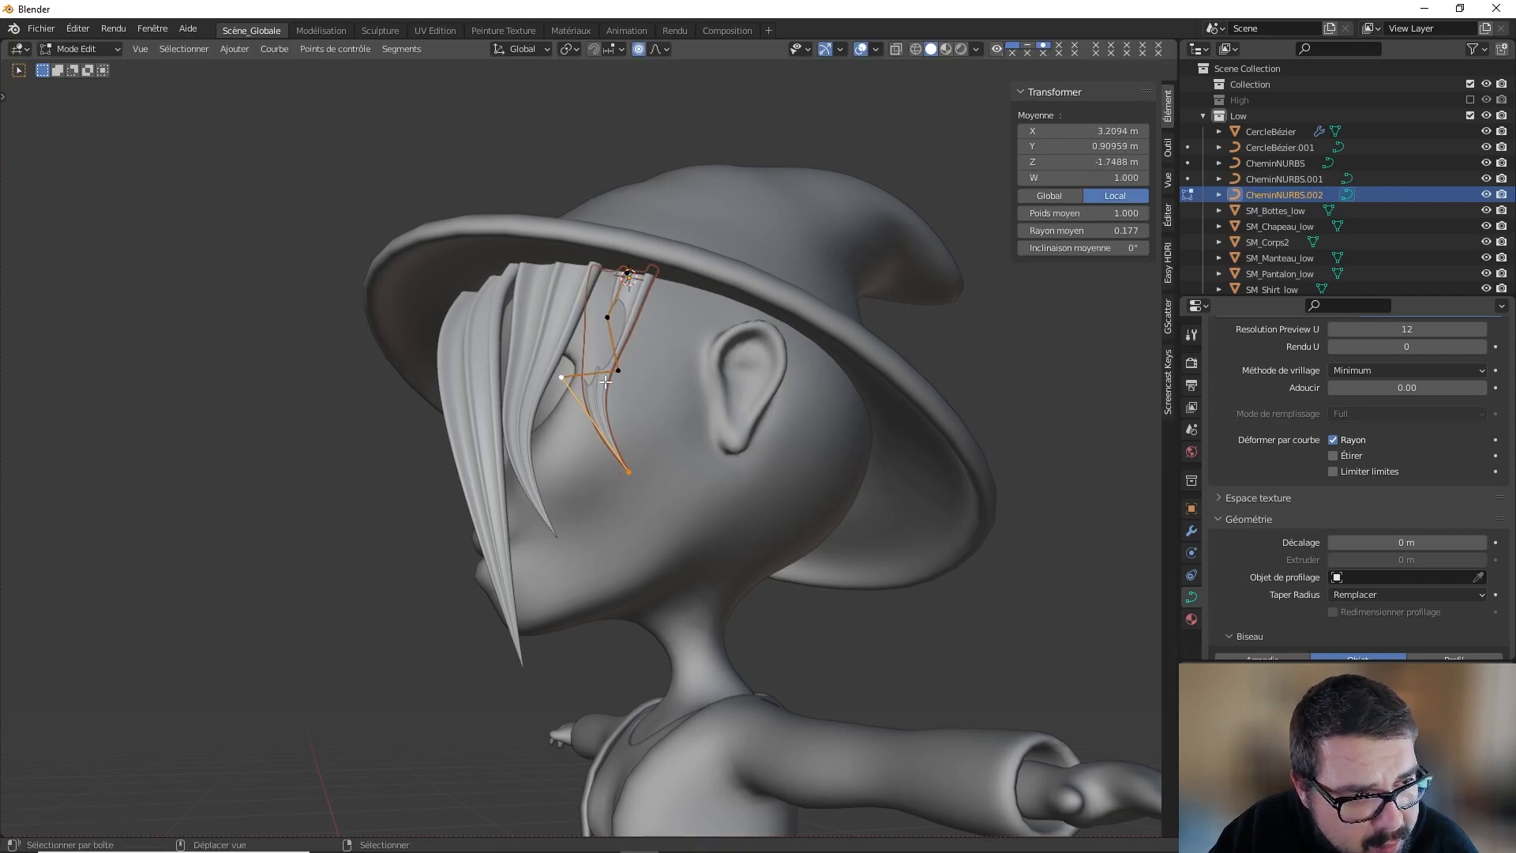
pyautogui.keyDown('shift'); pyautogui.click(608, 320); pyautogui.keyUp('shift')
pyautogui.moveTo(609, 320); pyautogui.dragTo(624, 347, button='middle')
pyautogui.press('g')
pyautogui.click(729, 340)
pyautogui.press('g')
pyautogui.click(622, 344)
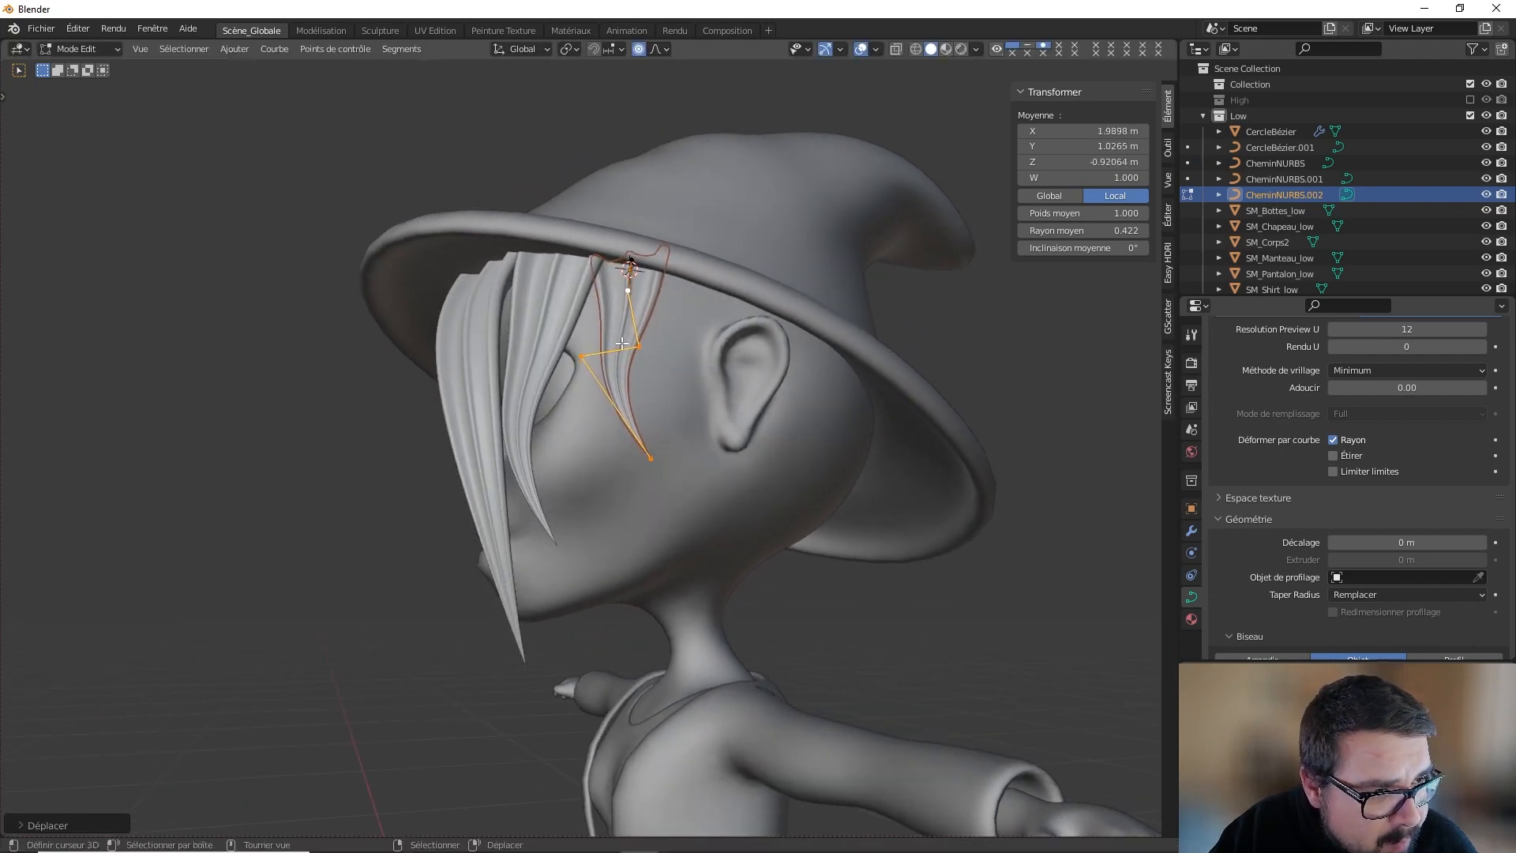
# Step: Move the middle control points and the tip of the temple hair strand so that it hangs almost straight down
pyautogui.rightClick(618, 366)
pyautogui.press('g')
pyautogui.click(619, 337)
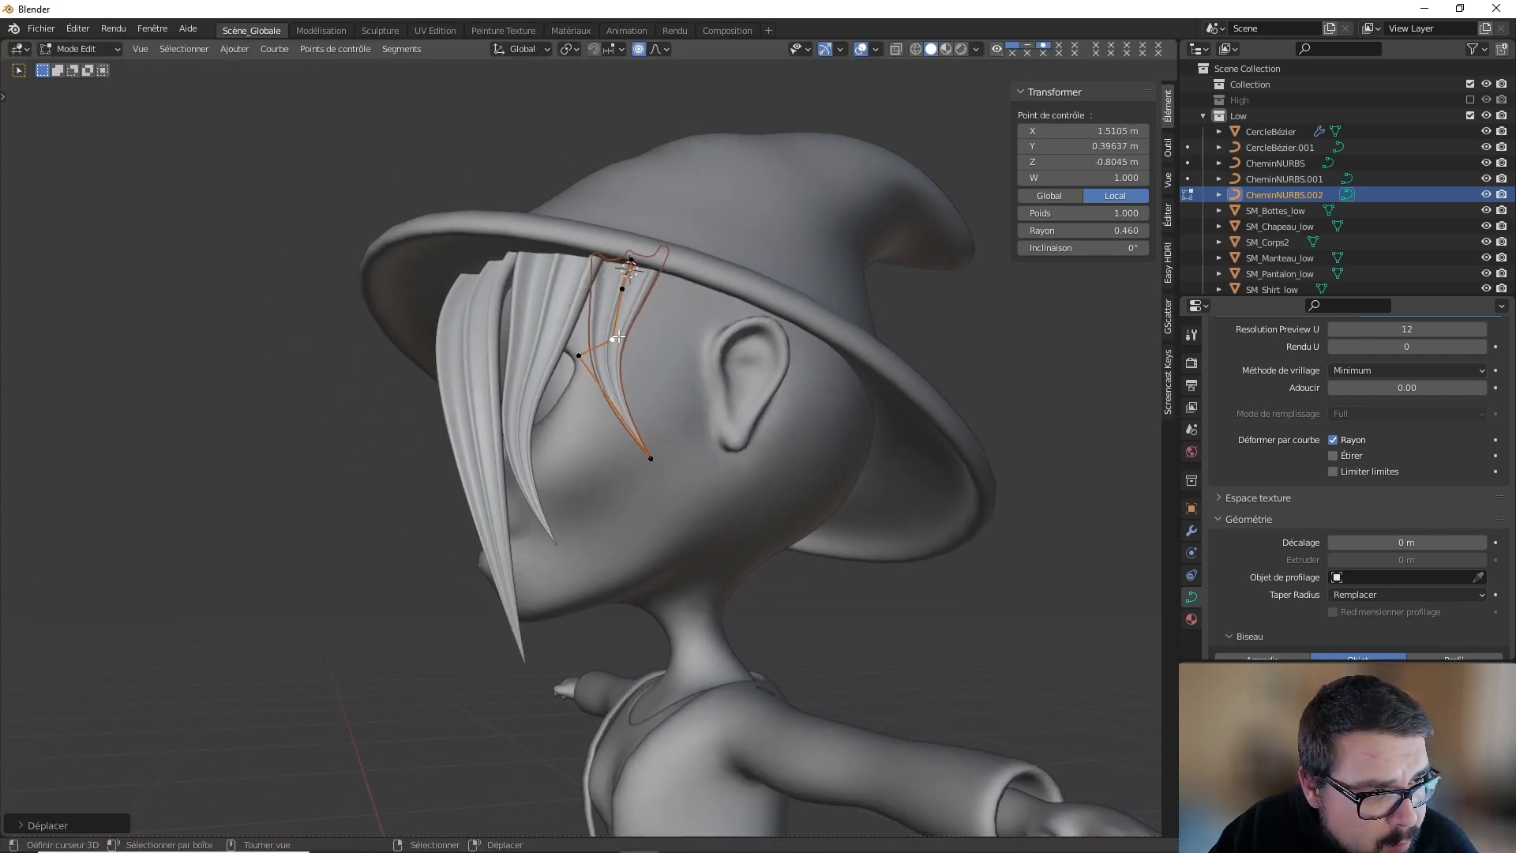
pyautogui.rightClick(585, 359)
pyautogui.press('g')
pyautogui.click(608, 386)
pyautogui.rightClick(652, 460)
pyautogui.press('g')
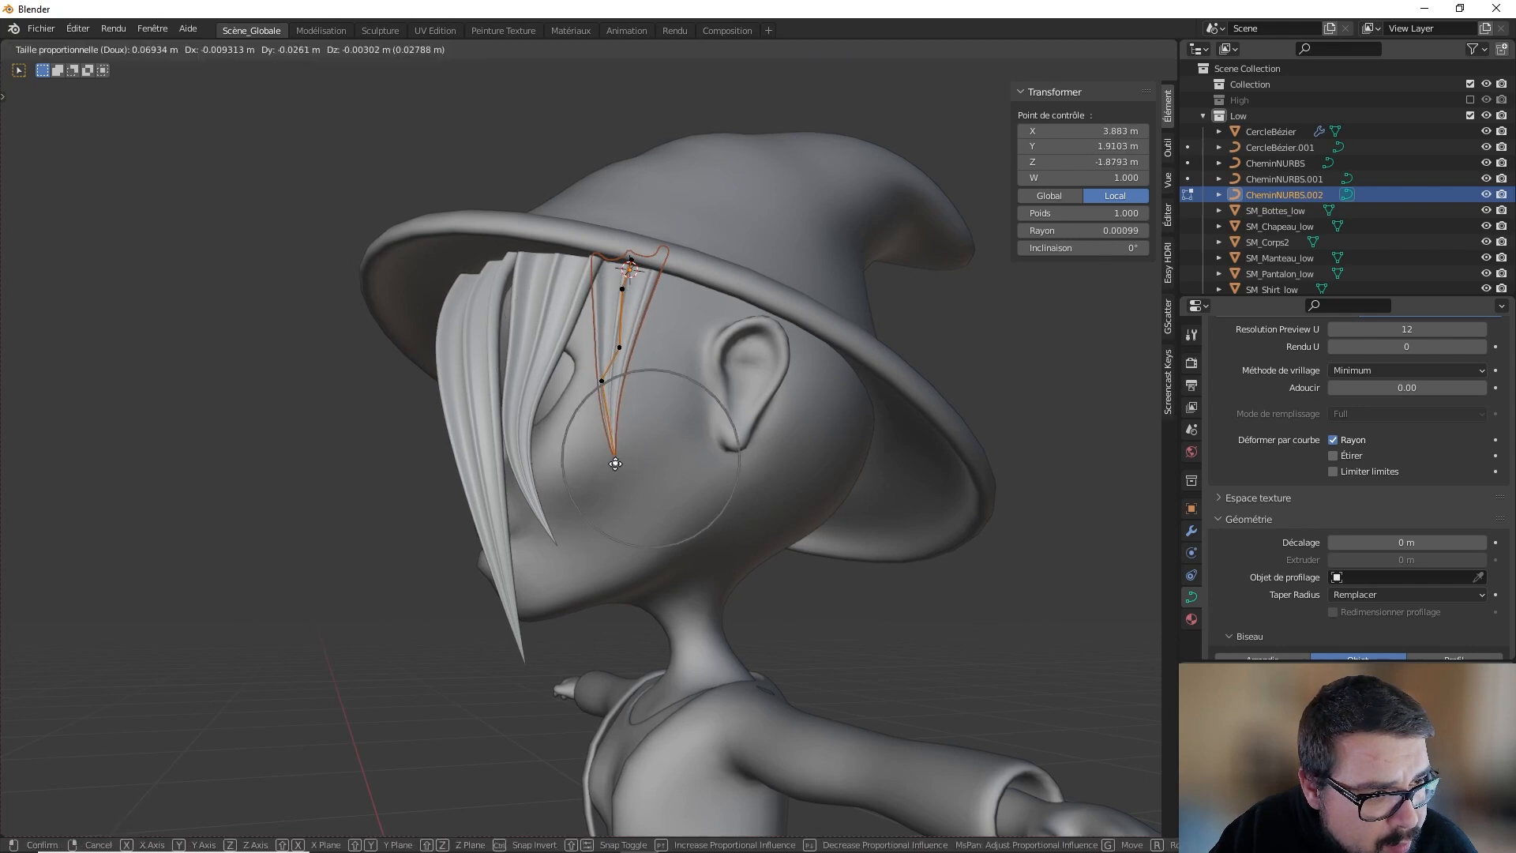
pyautogui.click(615, 465)
# Step: Curve the temple strand by moving its lower control point toward the ear, its tip toward the face, and slightly adjusting its middle point
pyautogui.press('g')
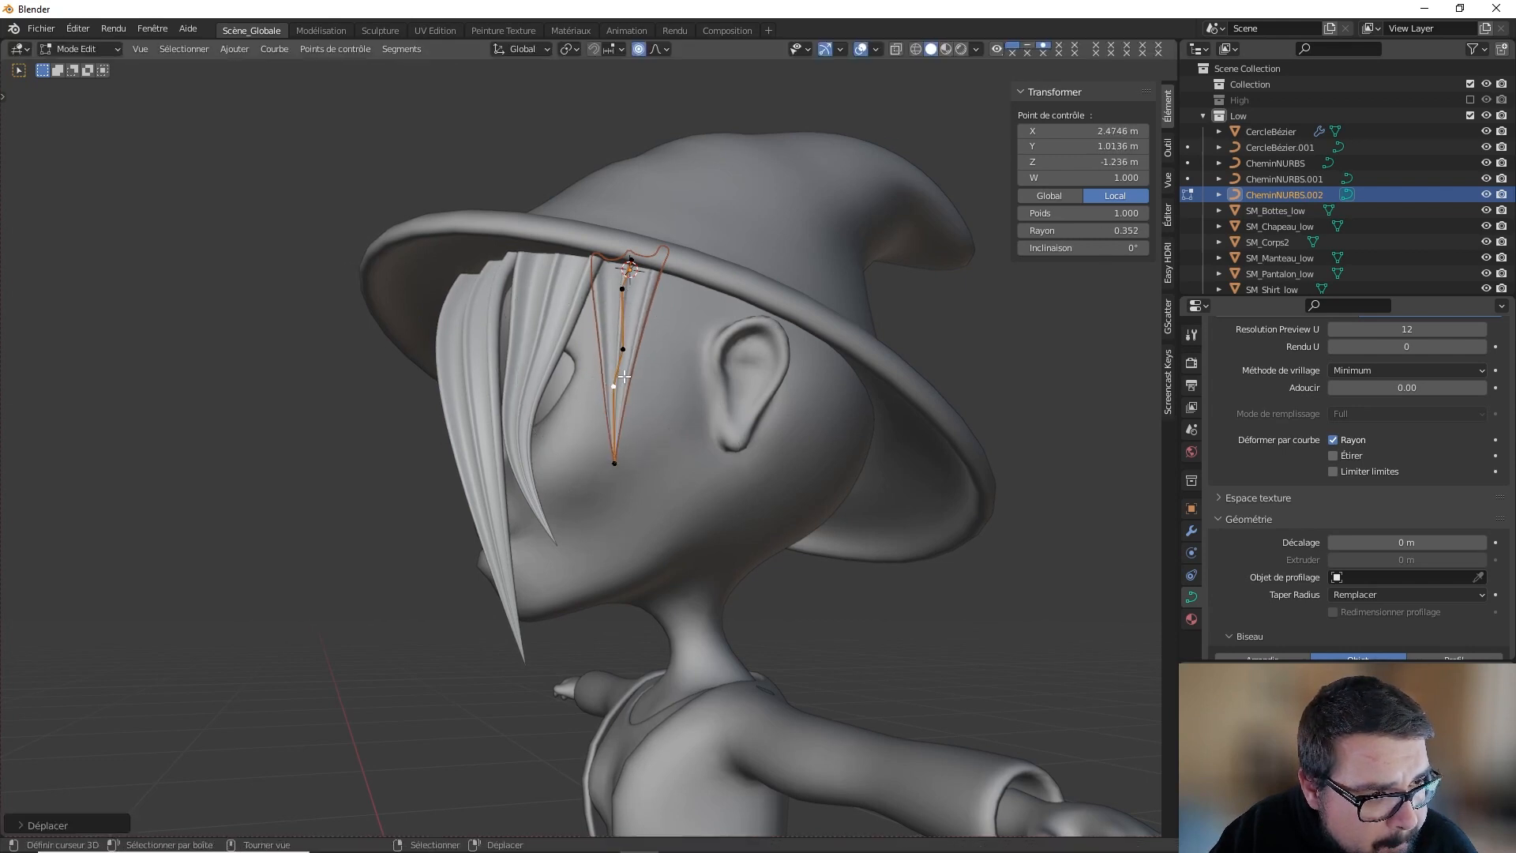
pyautogui.click(664, 395)
pyautogui.press('g')
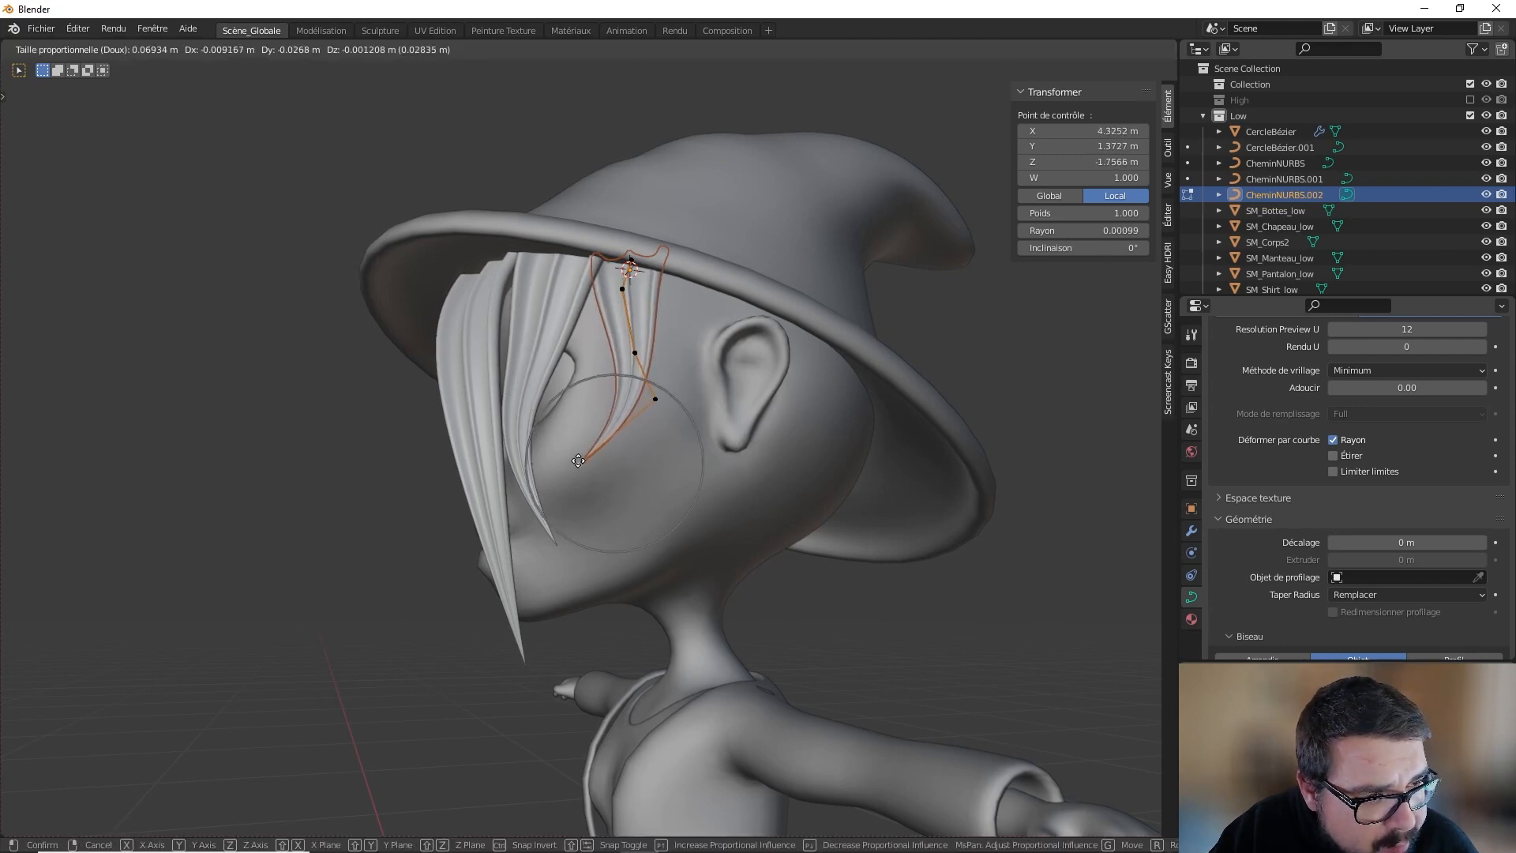
pyautogui.click(582, 456)
pyautogui.rightClick(628, 355)
pyautogui.press('g')
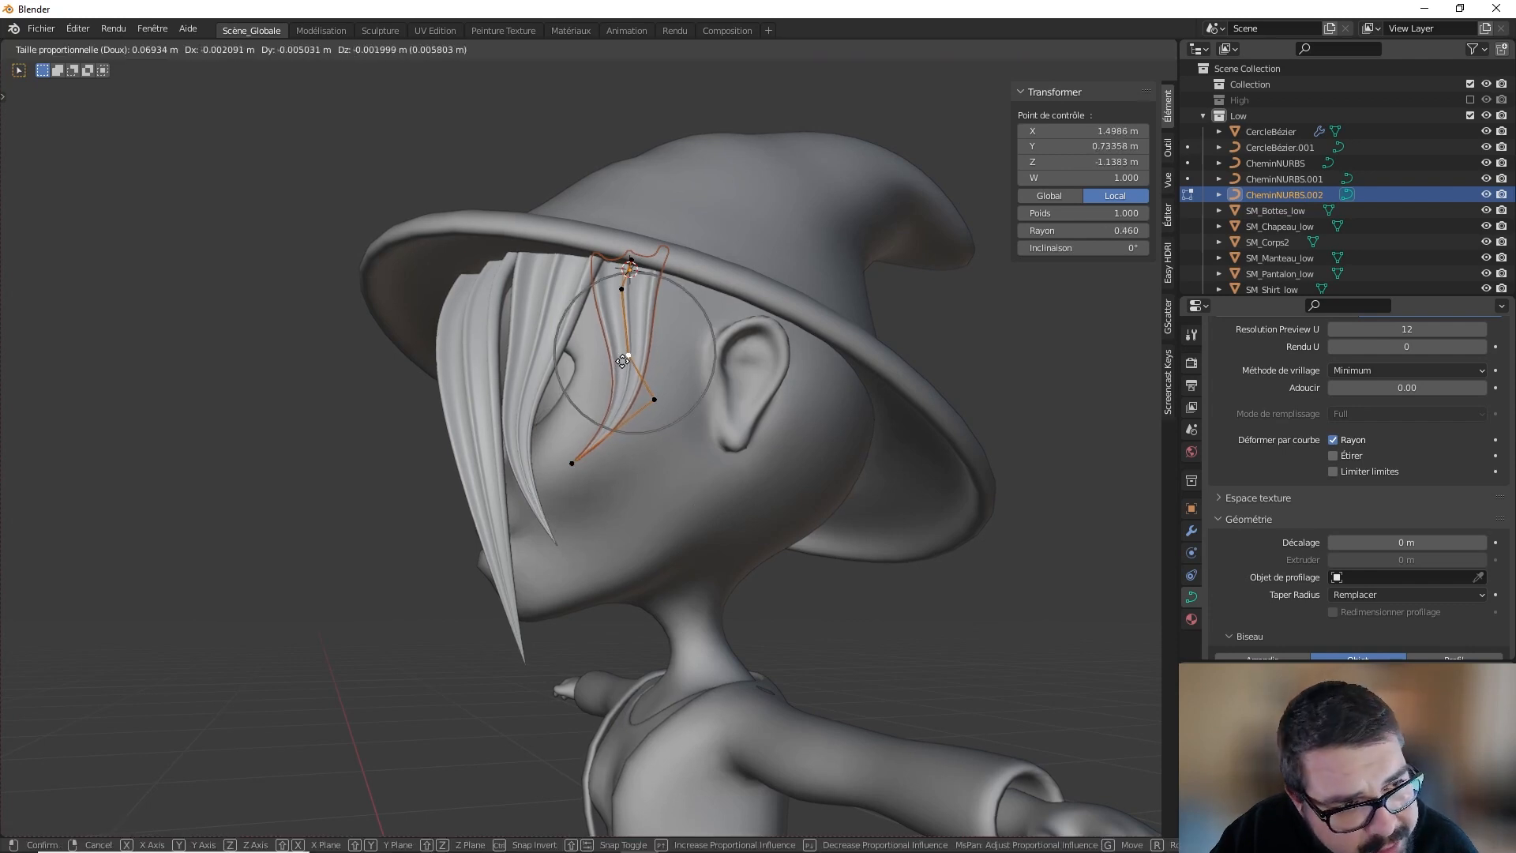
pyautogui.click(629, 357)
# Step: From the front, bring the strand's tip and lower control point closer to the head, leave edit mode and deselect all objects
pyautogui.moveTo(629, 357); pyautogui.dragTo(787, 355, button='middle')
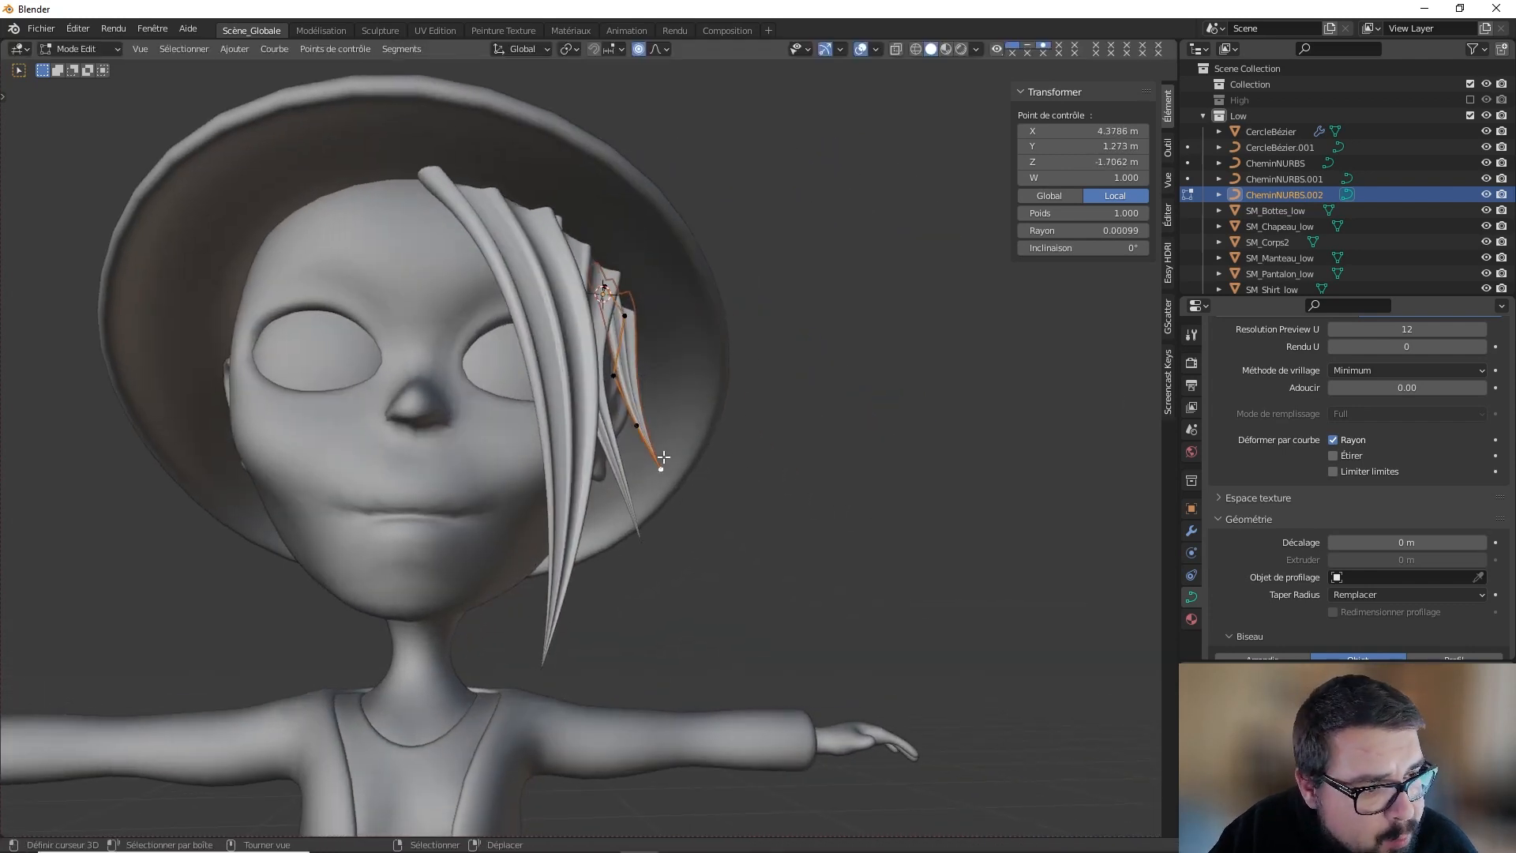
pyautogui.press('g')
pyautogui.click(646, 464)
pyautogui.rightClick(635, 419)
pyautogui.press('g')
pyautogui.click(620, 425)
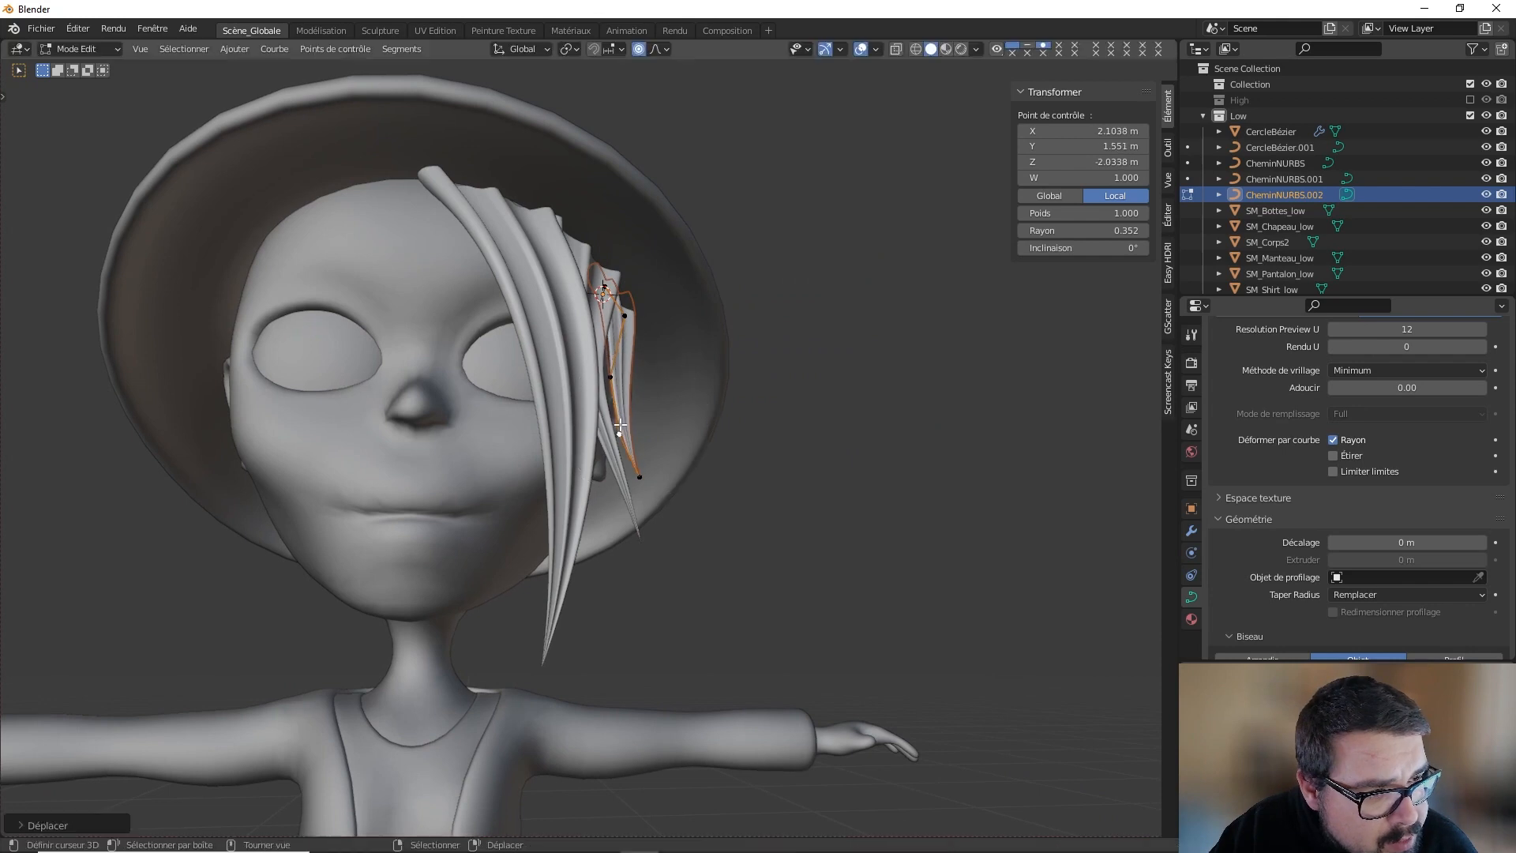
pyautogui.moveTo(680, 440); pyautogui.dragTo(647, 400, button='middle')
pyautogui.press('Tab')
pyautogui.press('a')
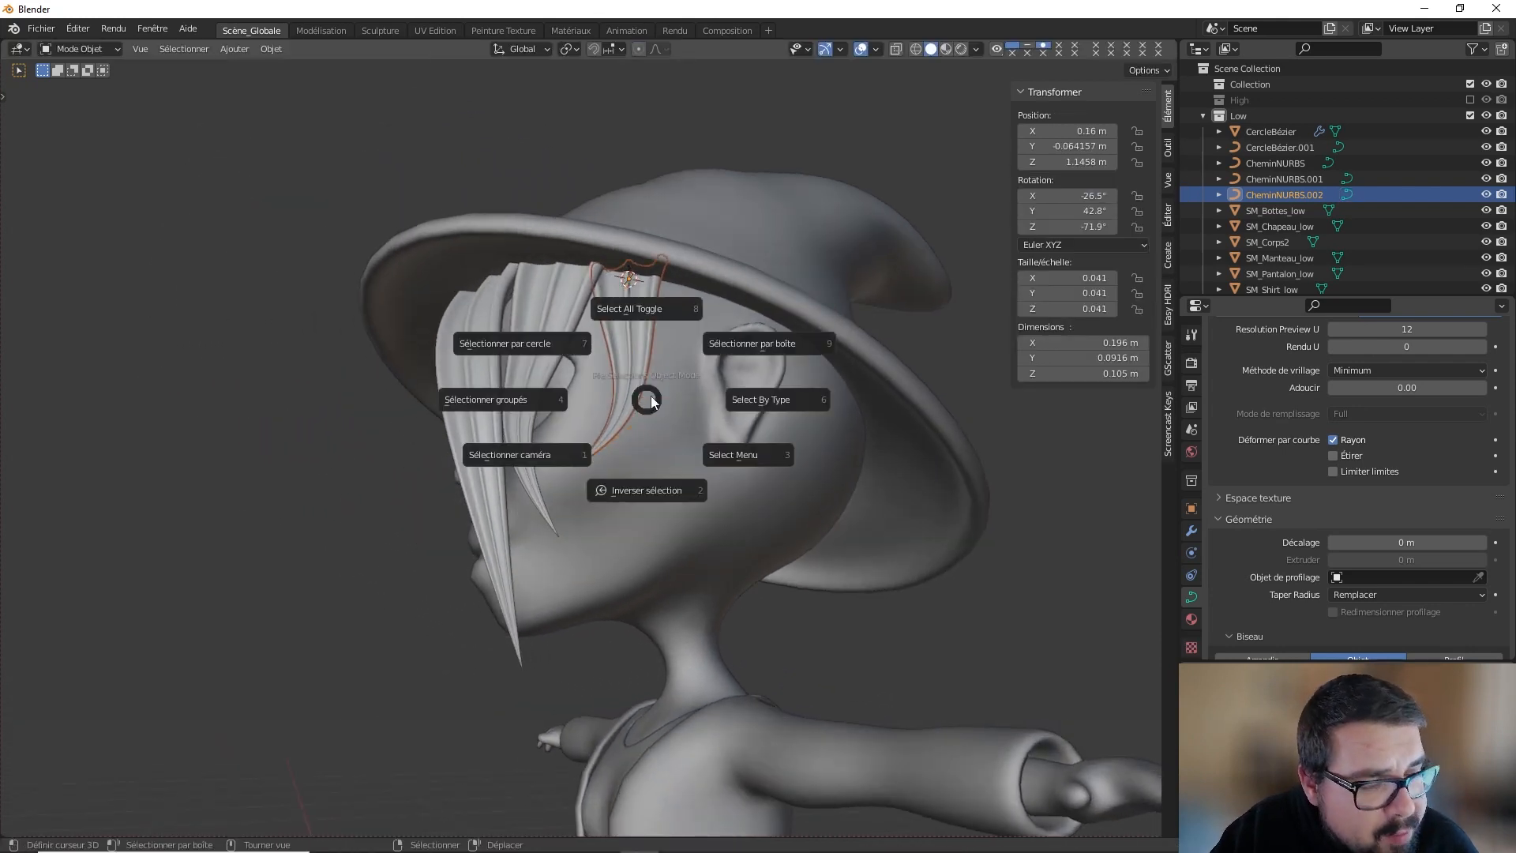
pyautogui.click(655, 313)
# Step: Snap the 3D cursor to a vertex of the head mesh SM_Corps2 just above the ear, between the ear and the last strand
pyautogui.moveTo(654, 315)
pyautogui.mouseDown(button='middle')
pyautogui.moveTo(795, 361)
pyautogui.moveTo(758, 371)
pyautogui.moveTo(628, 335)
pyautogui.moveTo(636, 325)
pyautogui.mouseUp(button='middle')
pyautogui.scroll(3, 632, 348)
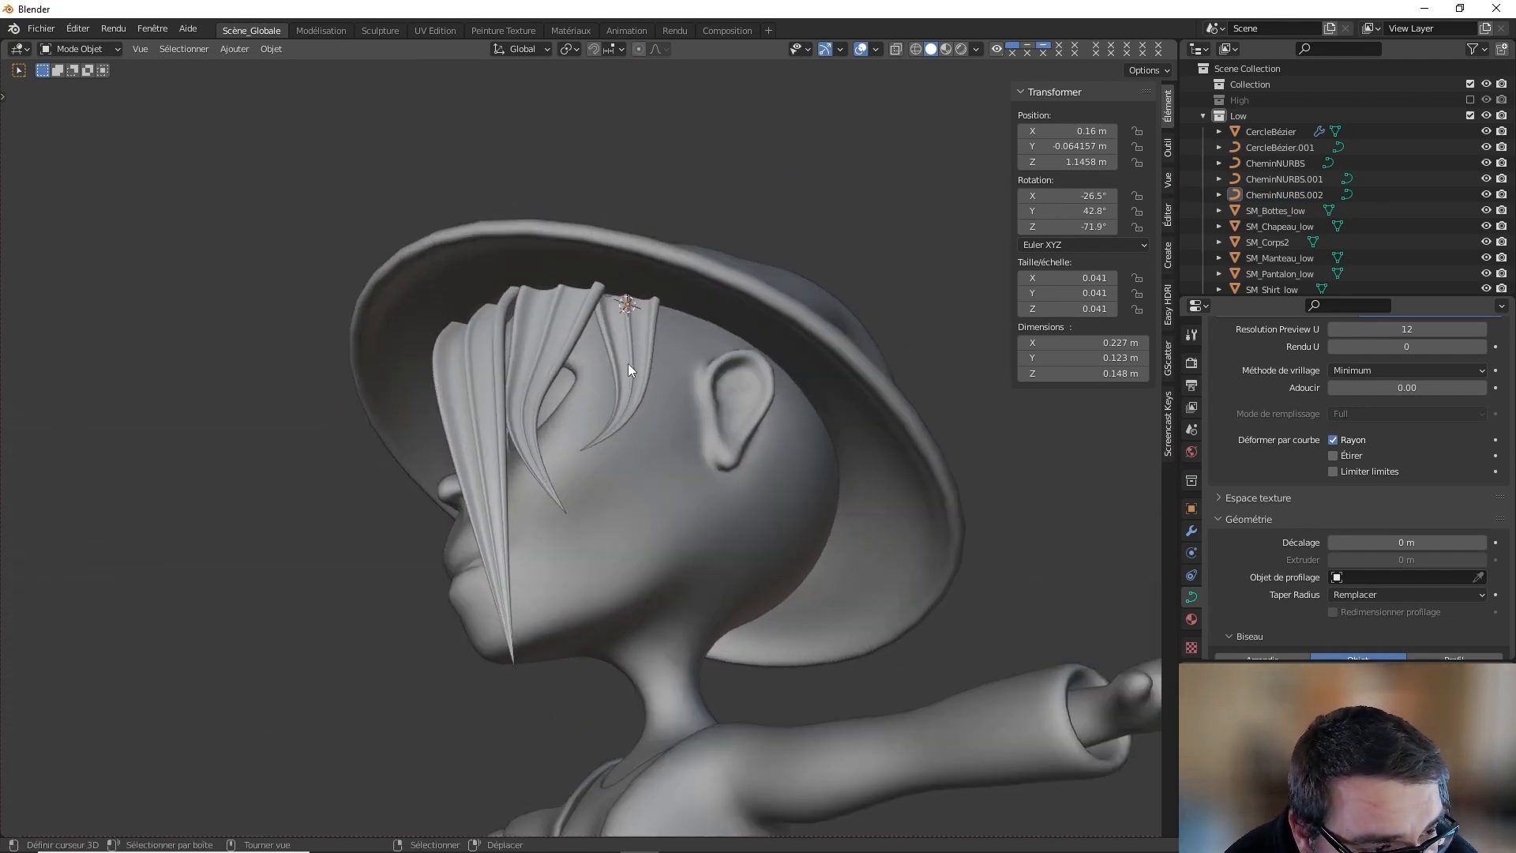
pyautogui.click(630, 369)
pyautogui.click(712, 333)
pyautogui.press('Tab')
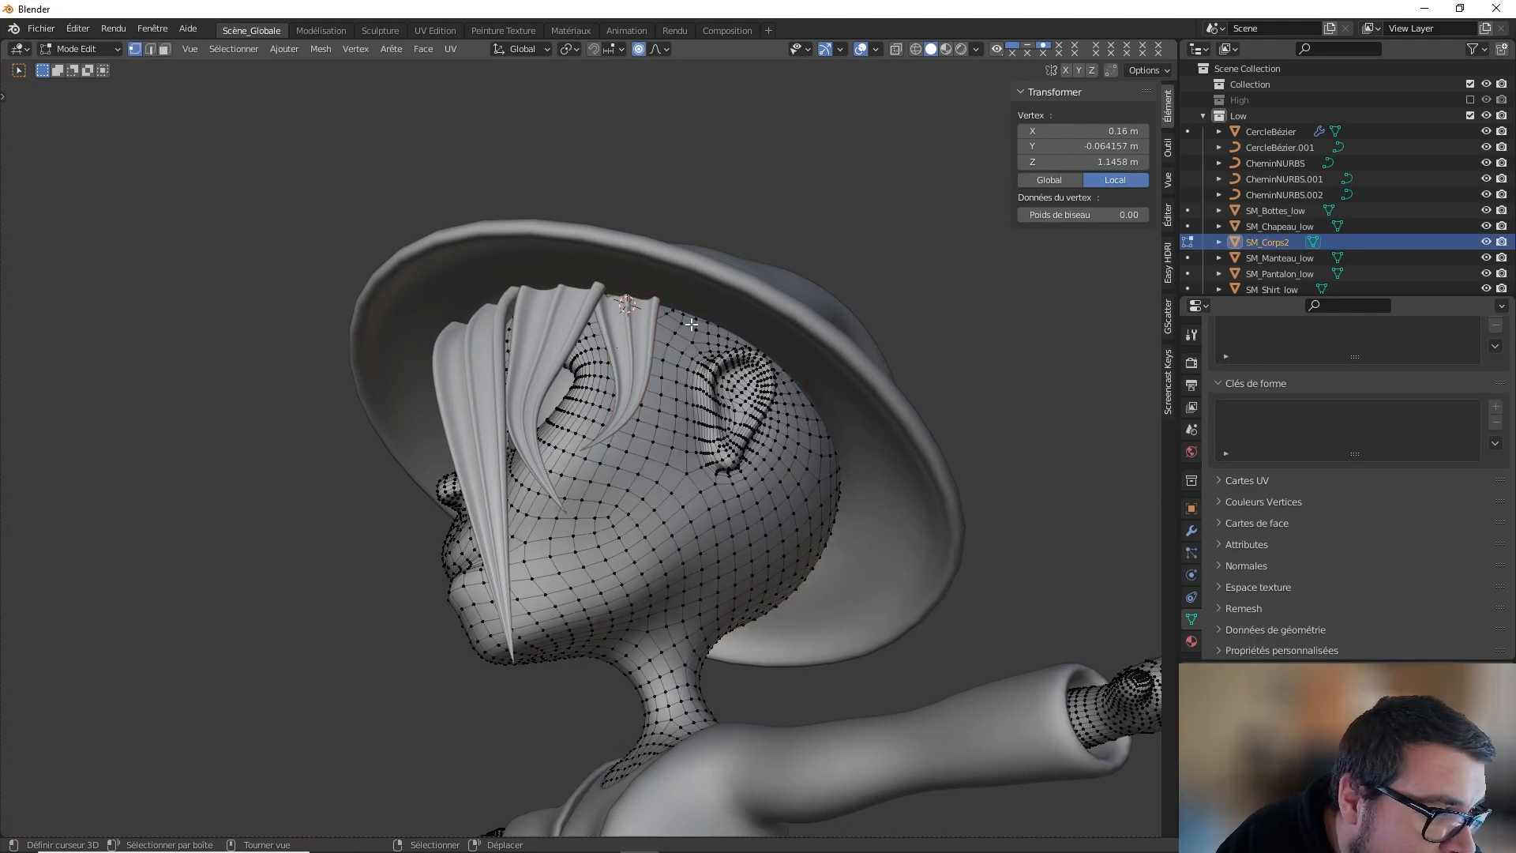
pyautogui.hotkey('shift', 's')
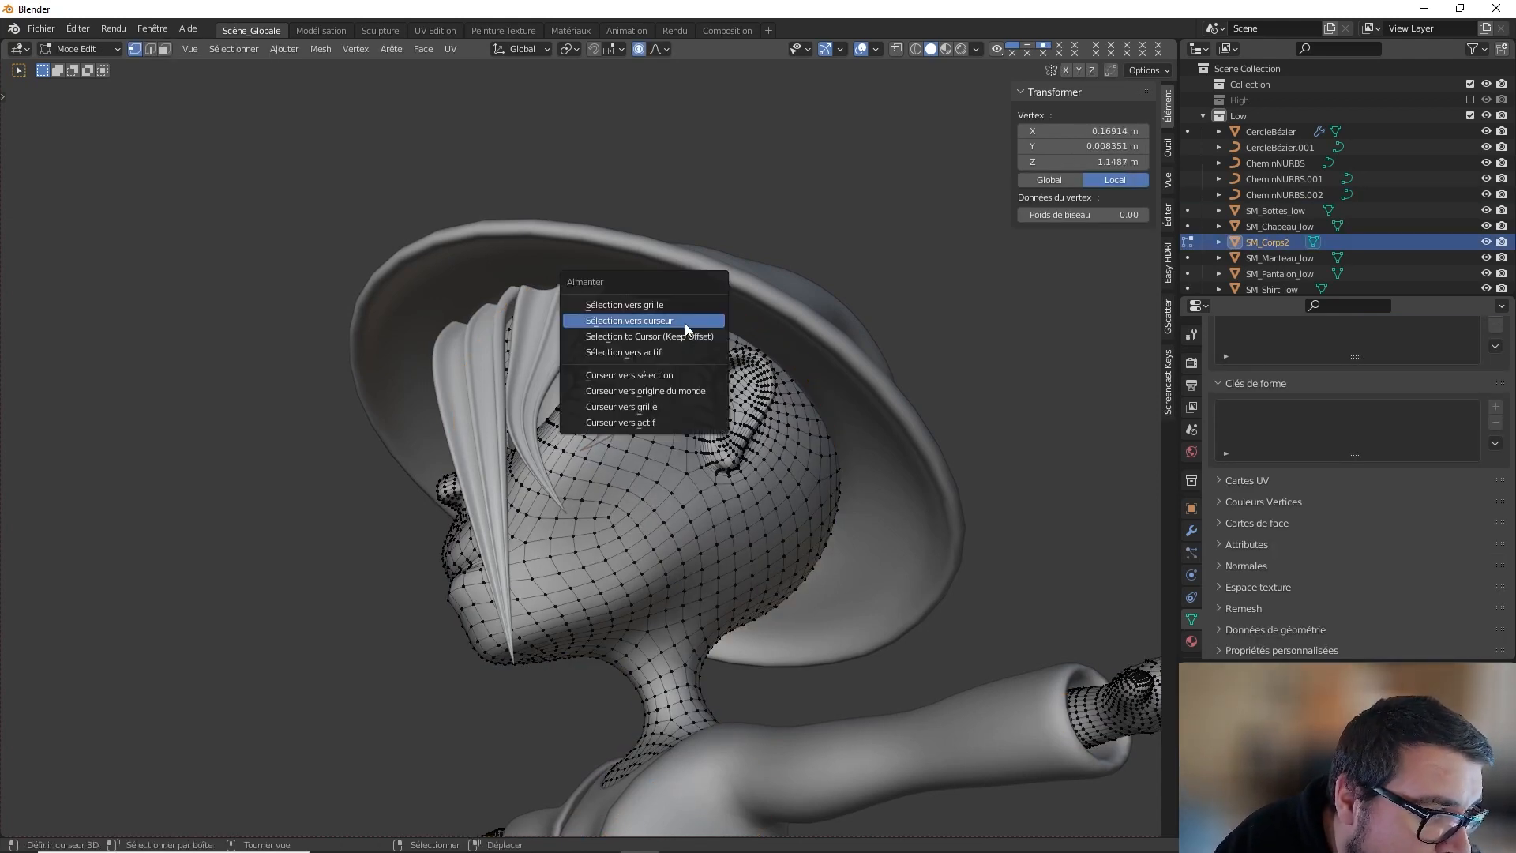
pyautogui.click(646, 372)
pyautogui.press('Tab')
# Step: Duplicate the temple strand CheminNURBS.002 in place and snap the copy to the 3D cursor
pyautogui.click(619, 330)
pyautogui.hotkey('shift', 'd')
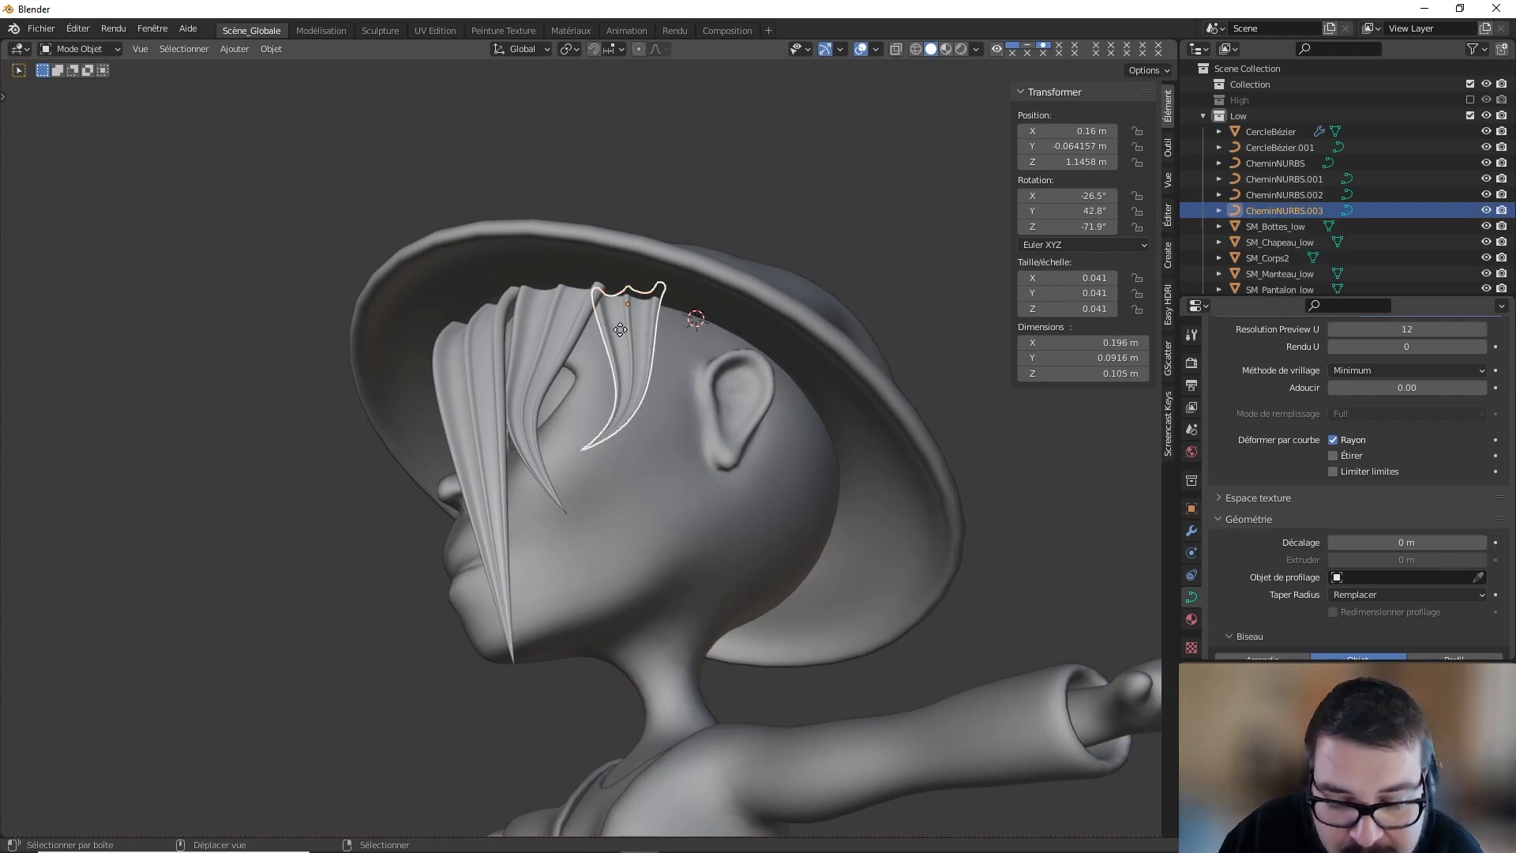
pyautogui.click(620, 330)
pyautogui.hotkey('shift', 's')
pyautogui.click(618, 285)
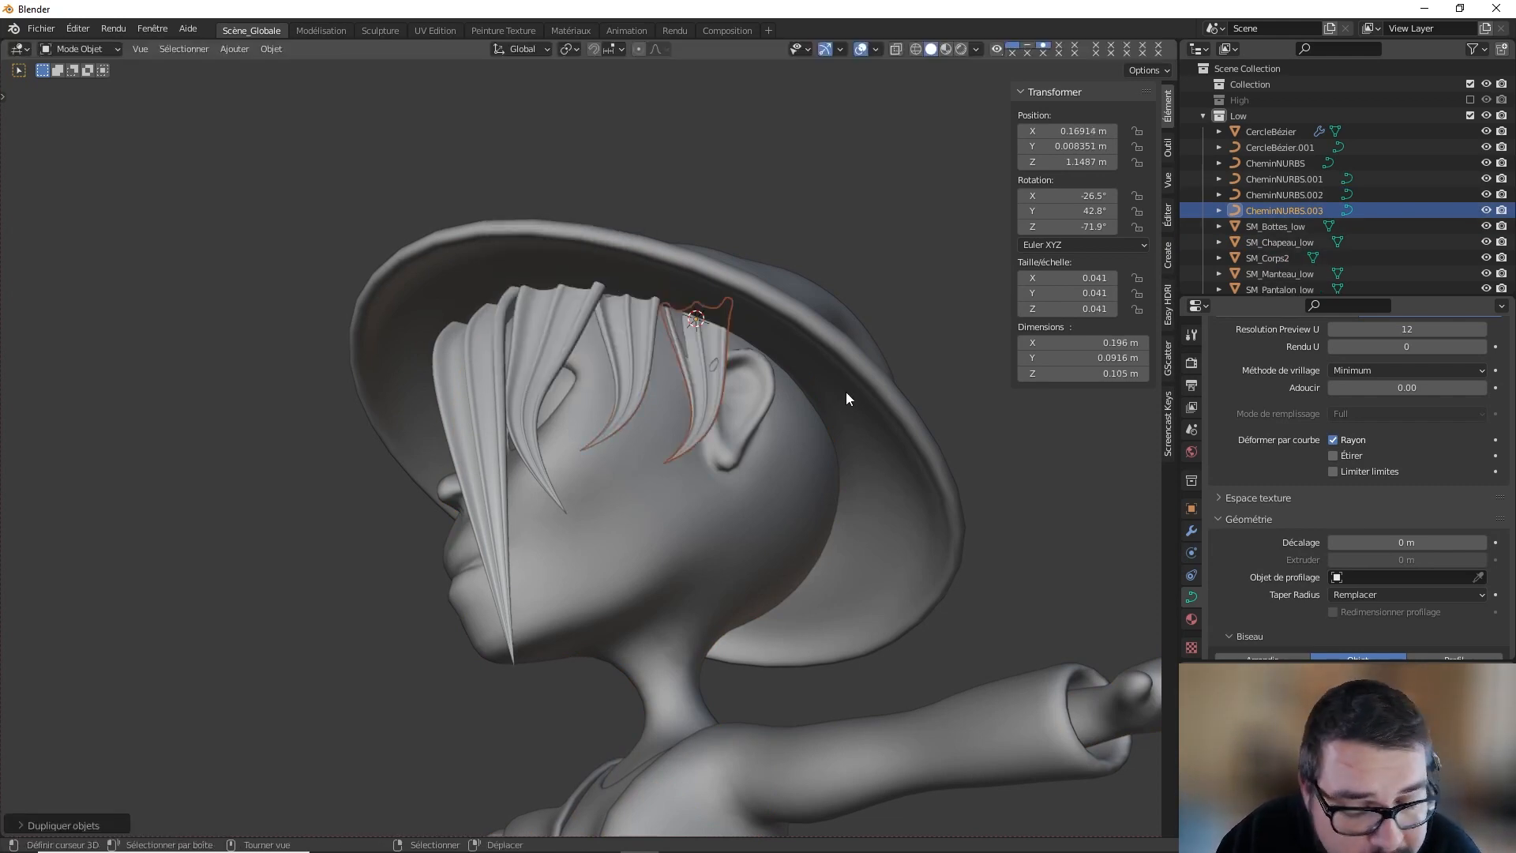
# Step: Rotate the copied strand about 14° around the global Z axis
pyautogui.press('r')
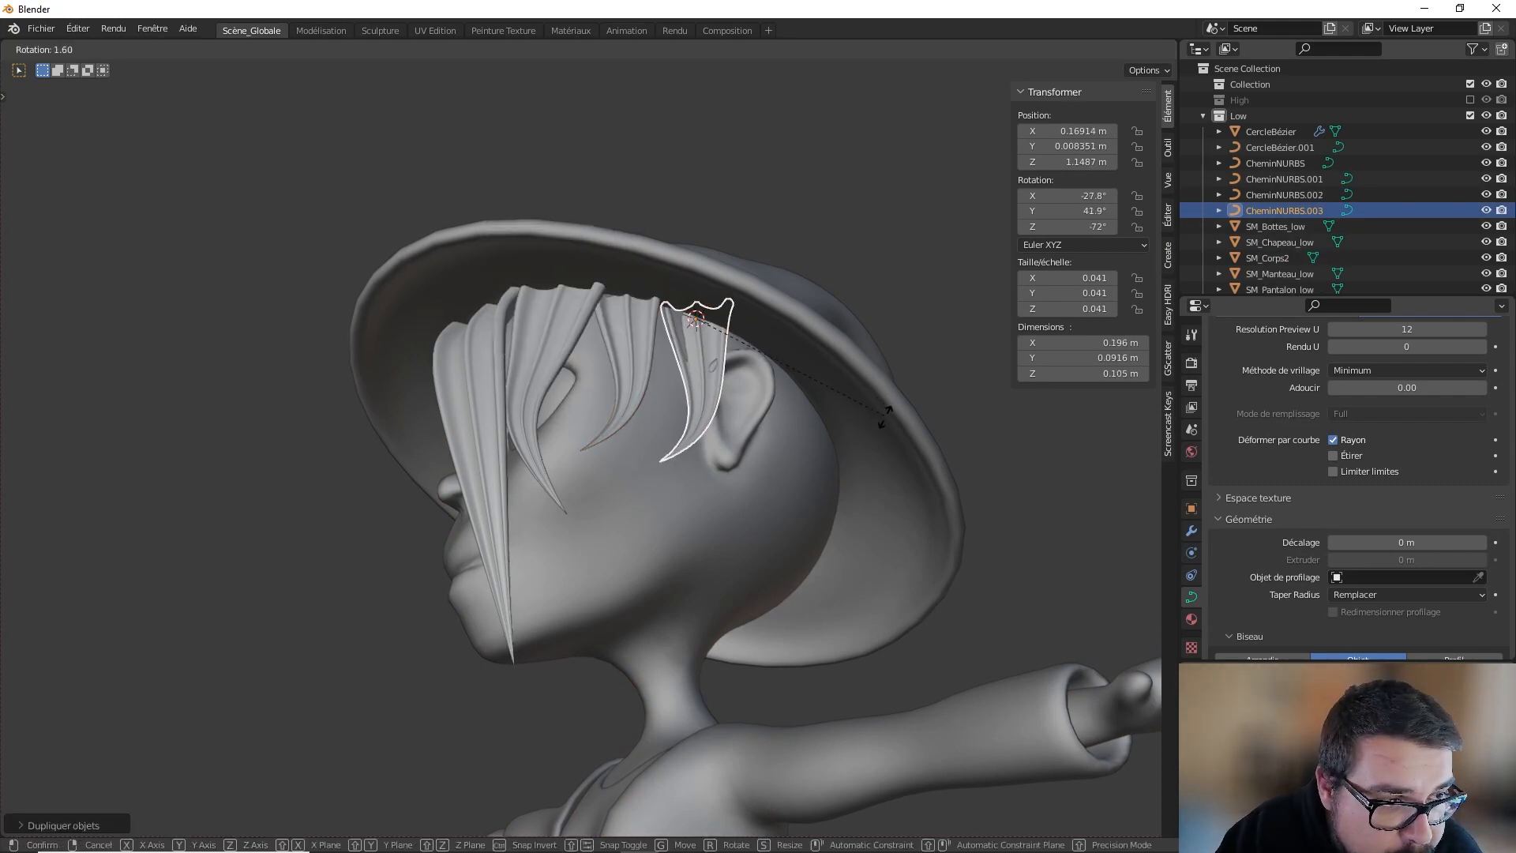
pyautogui.press('z')
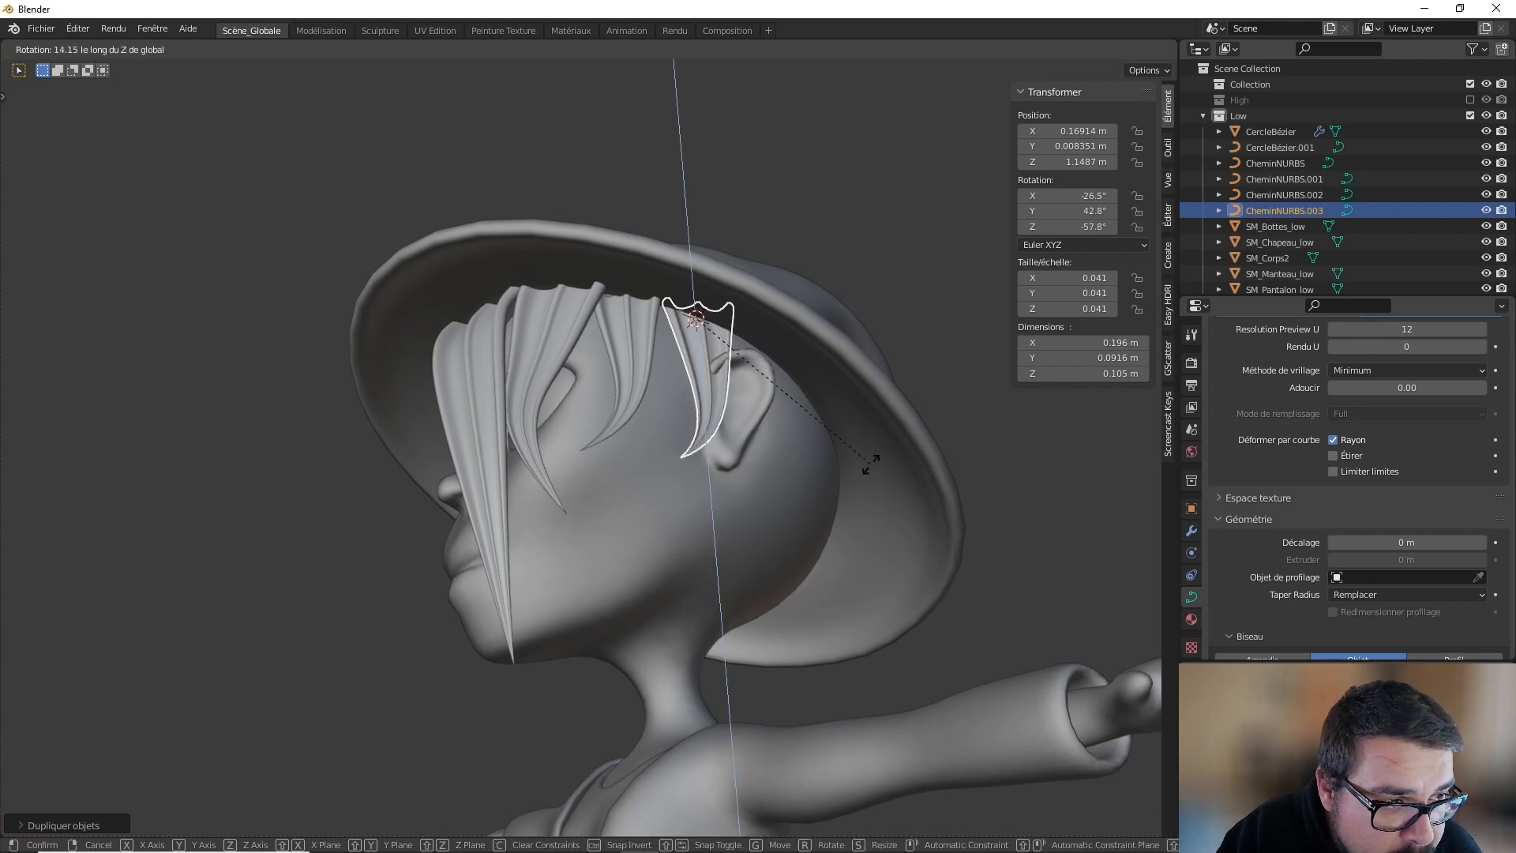
pyautogui.click(870, 462)
# Step: Shift the copied strand's control points slightly toward the face and pull its tip further forward across the temple
pyautogui.press('Tab')
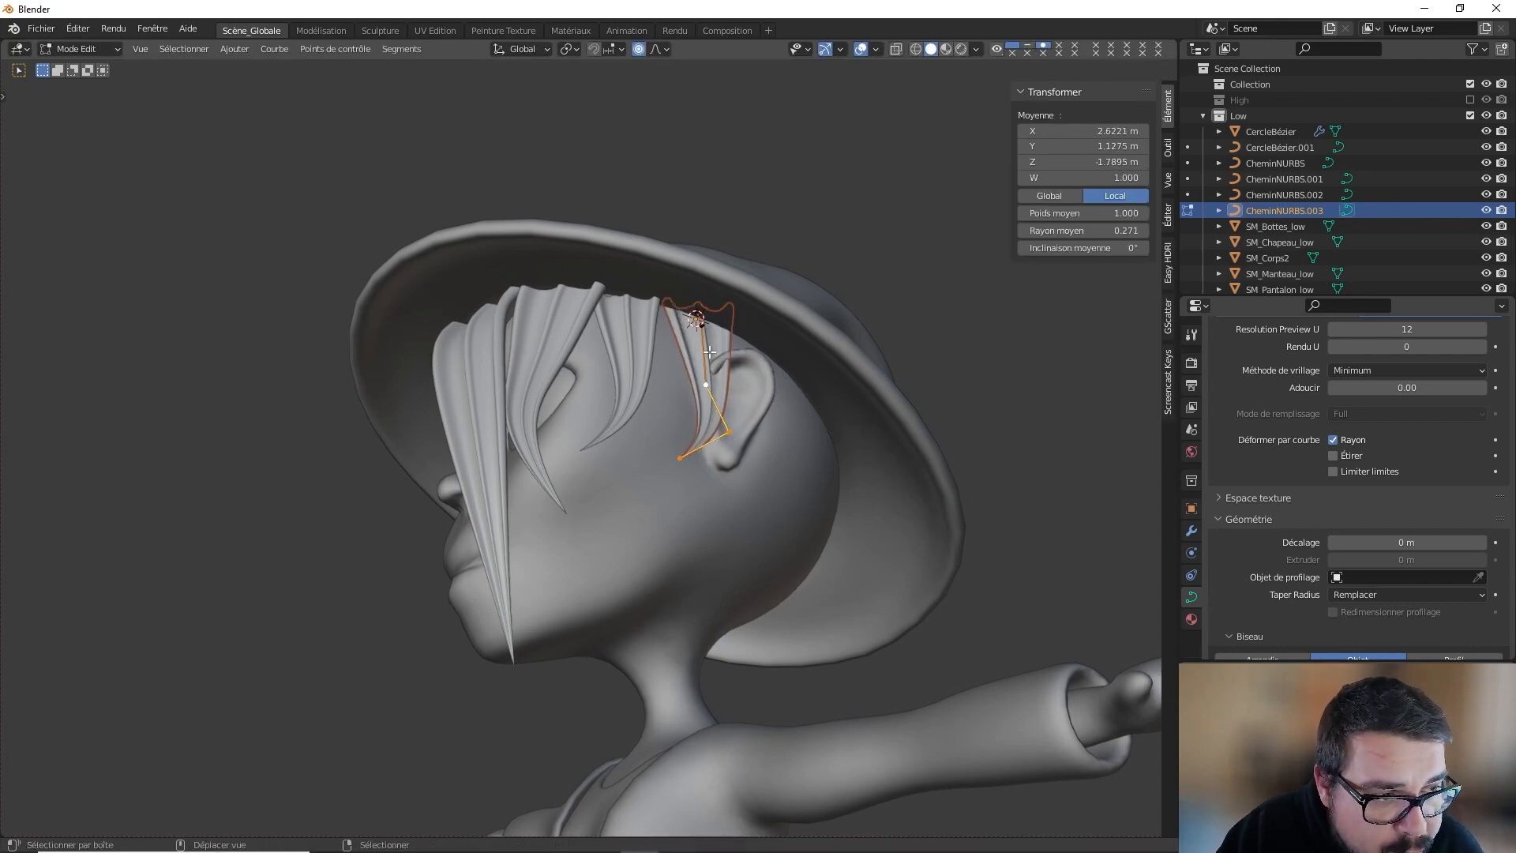
pyautogui.press('g')
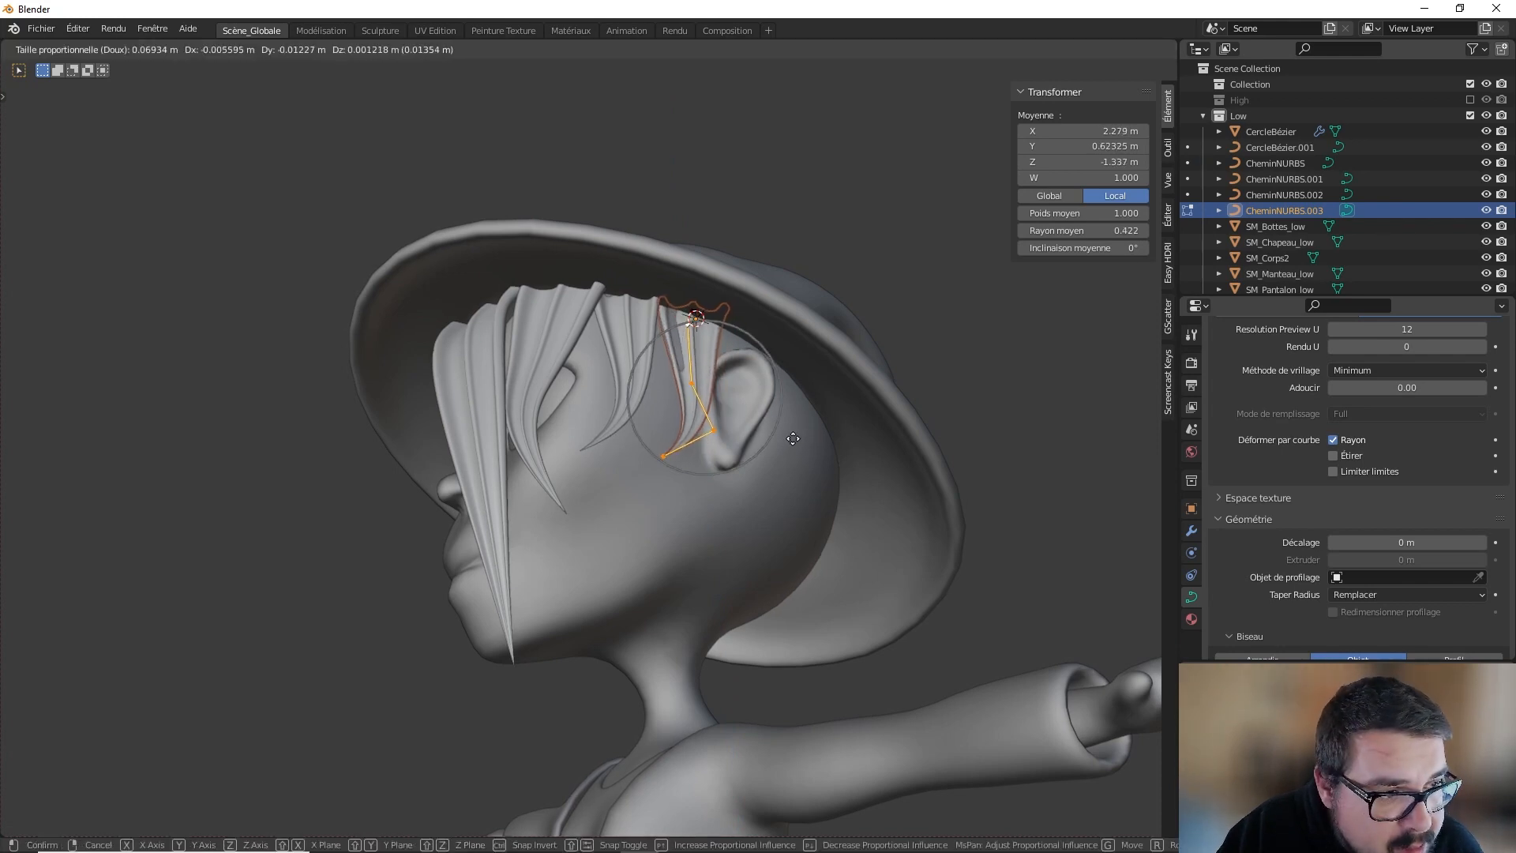
pyautogui.click(795, 432)
pyautogui.click(668, 448)
pyautogui.press('g')
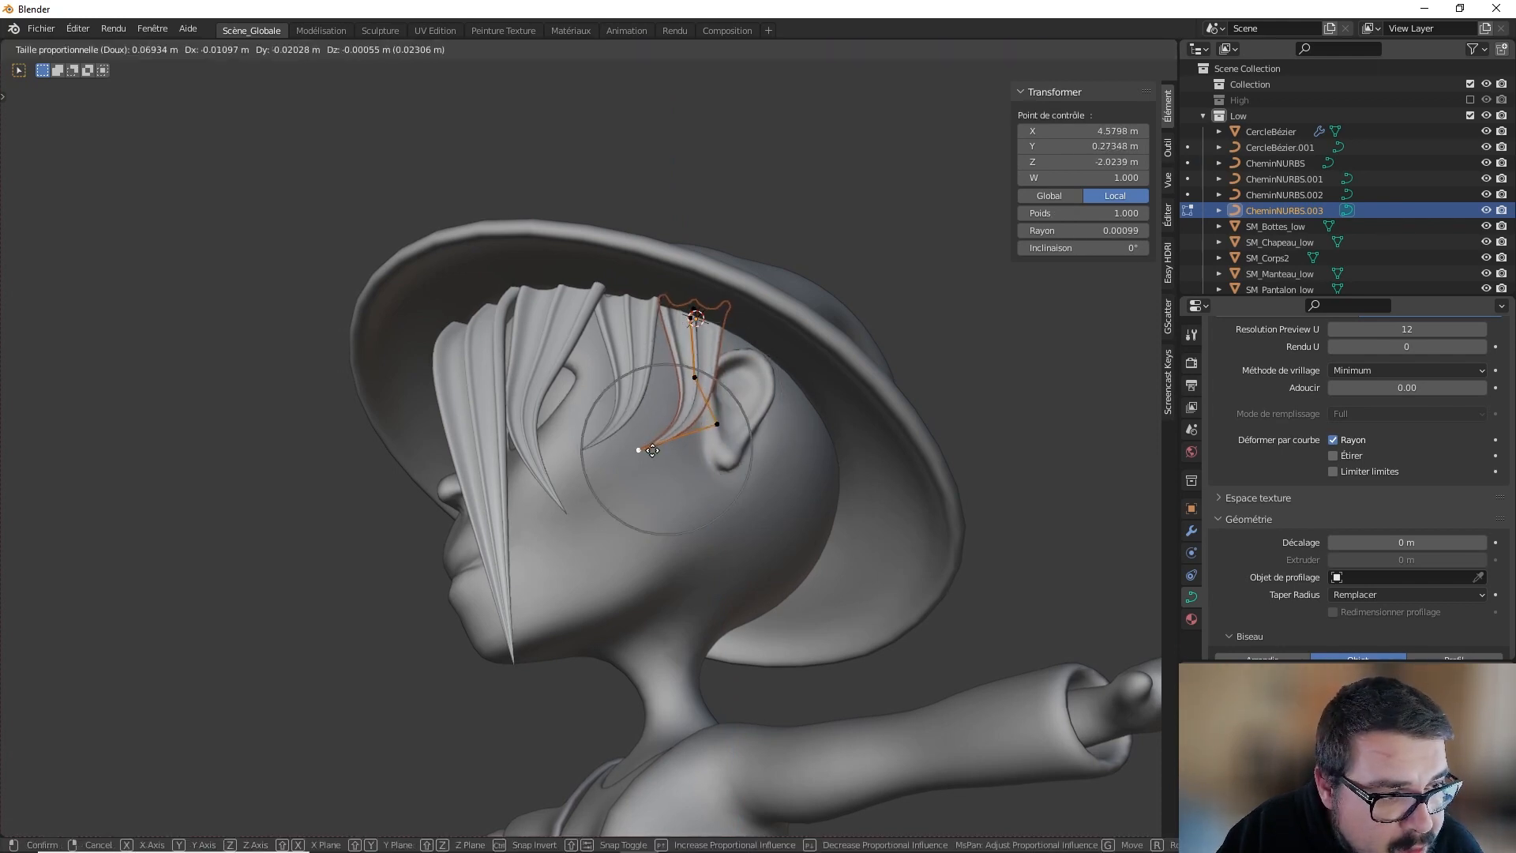
pyautogui.click(623, 456)
# Step: Move the new strand's two middle control points forward of the ear and raise its tip alongside the neighbouring strand
pyautogui.click(694, 377)
pyautogui.press('g')
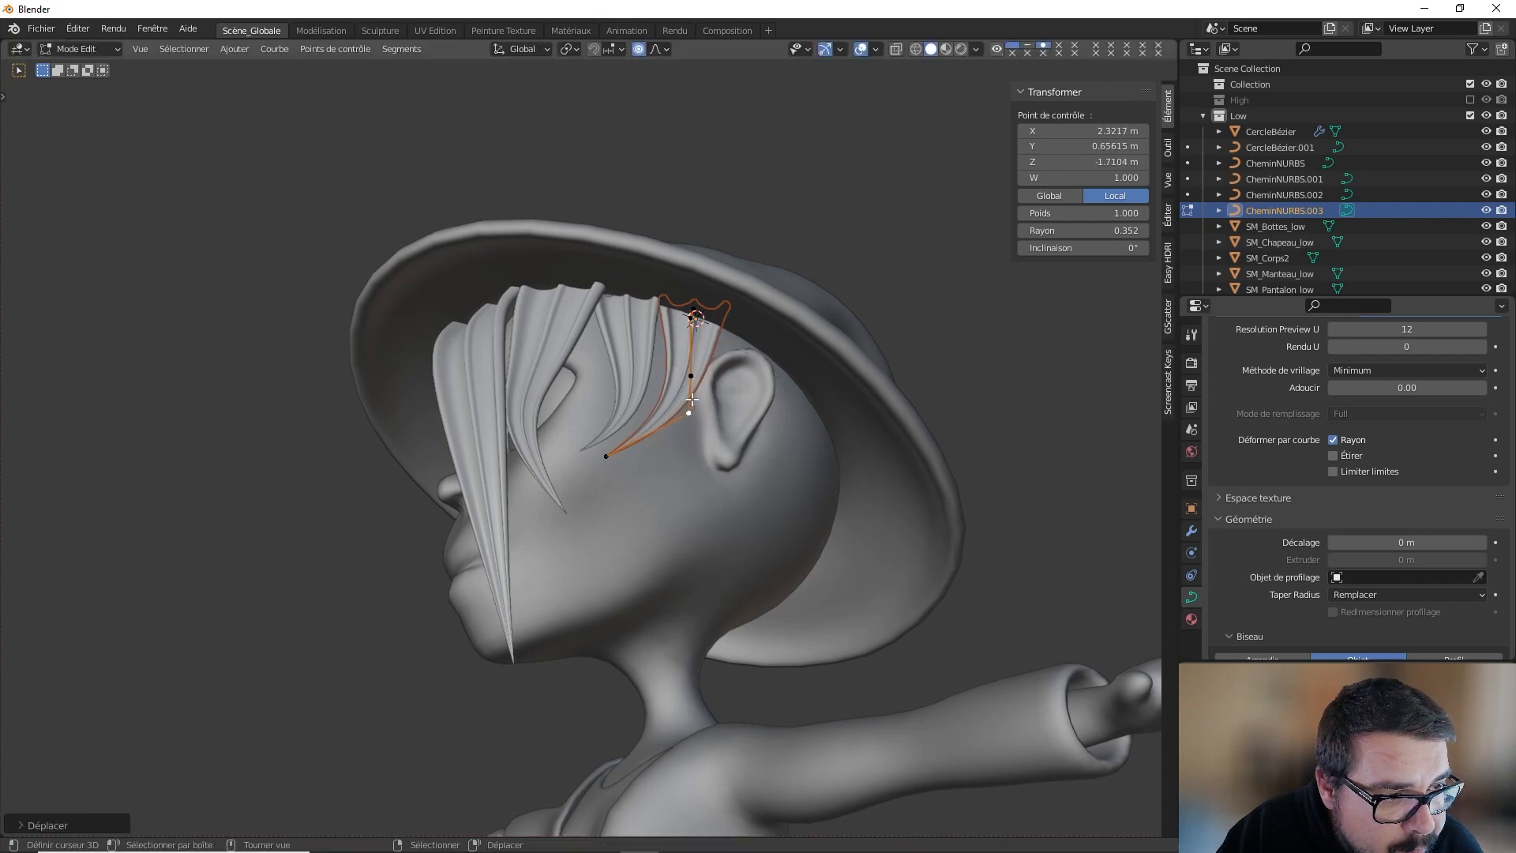
pyautogui.click(679, 358)
pyautogui.moveTo(680, 361); pyautogui.dragTo(656, 416, button='middle')
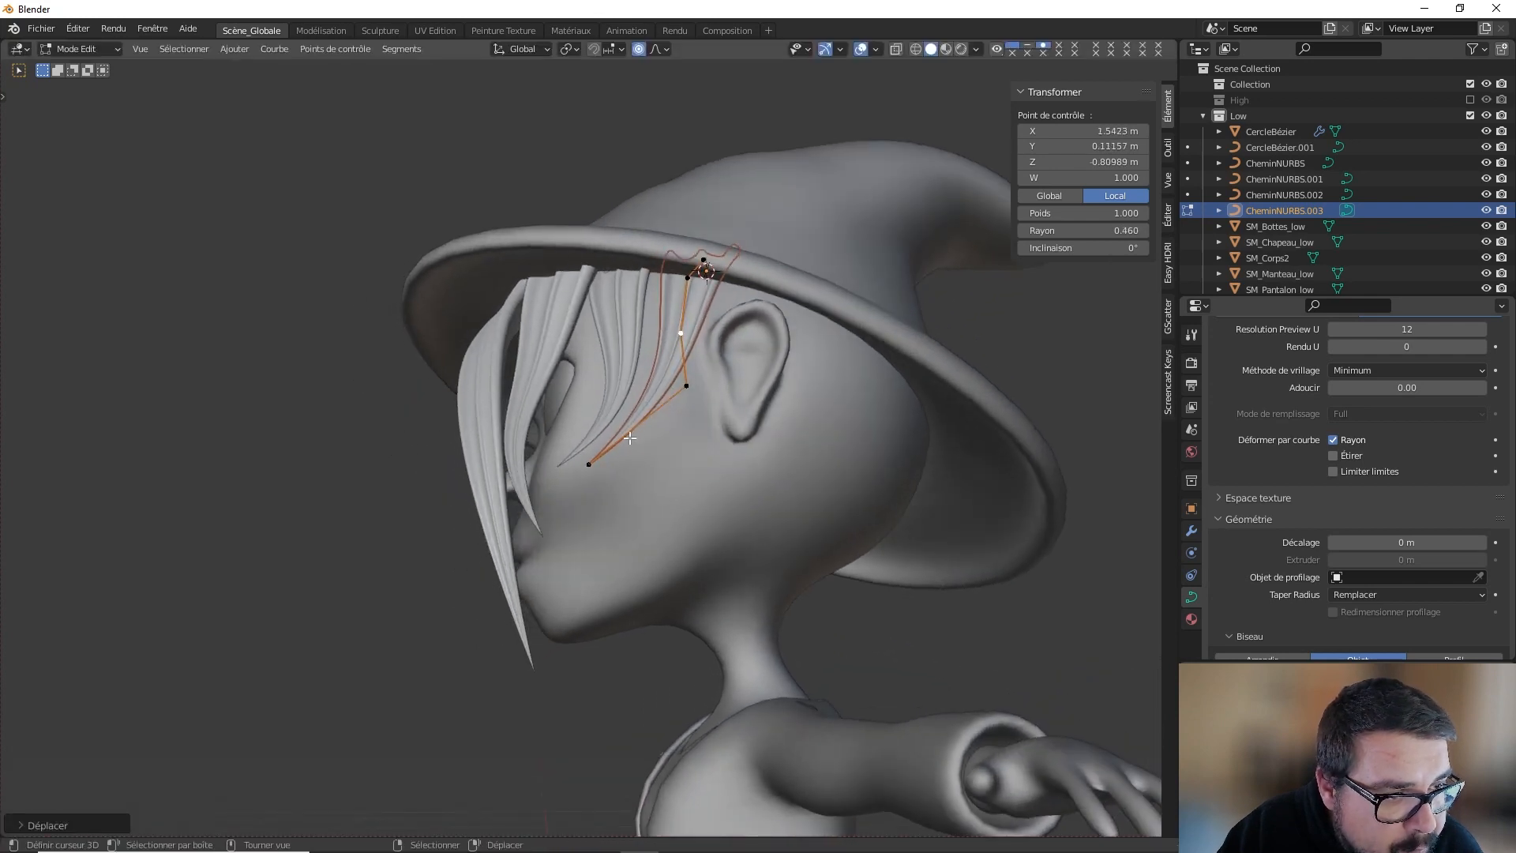
pyautogui.click(598, 458)
pyautogui.press('g')
pyautogui.click(625, 420)
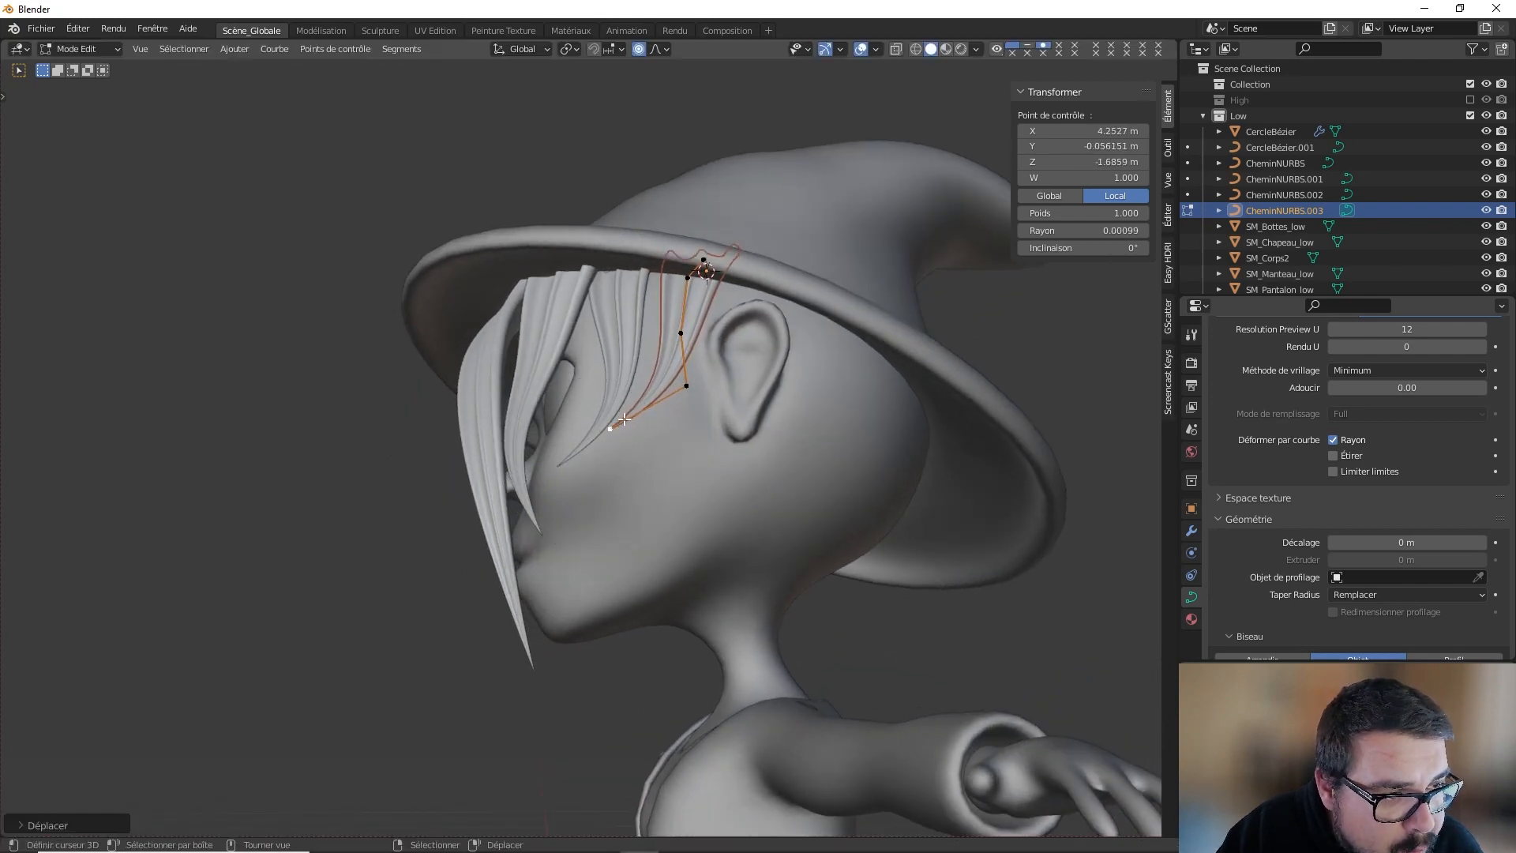
# Step: Move the middle and upper control points of the new strand toward the face, closer to the neighbouring strand
pyautogui.click(671, 333)
pyautogui.press('g')
pyautogui.click(665, 327)
pyautogui.press('g')
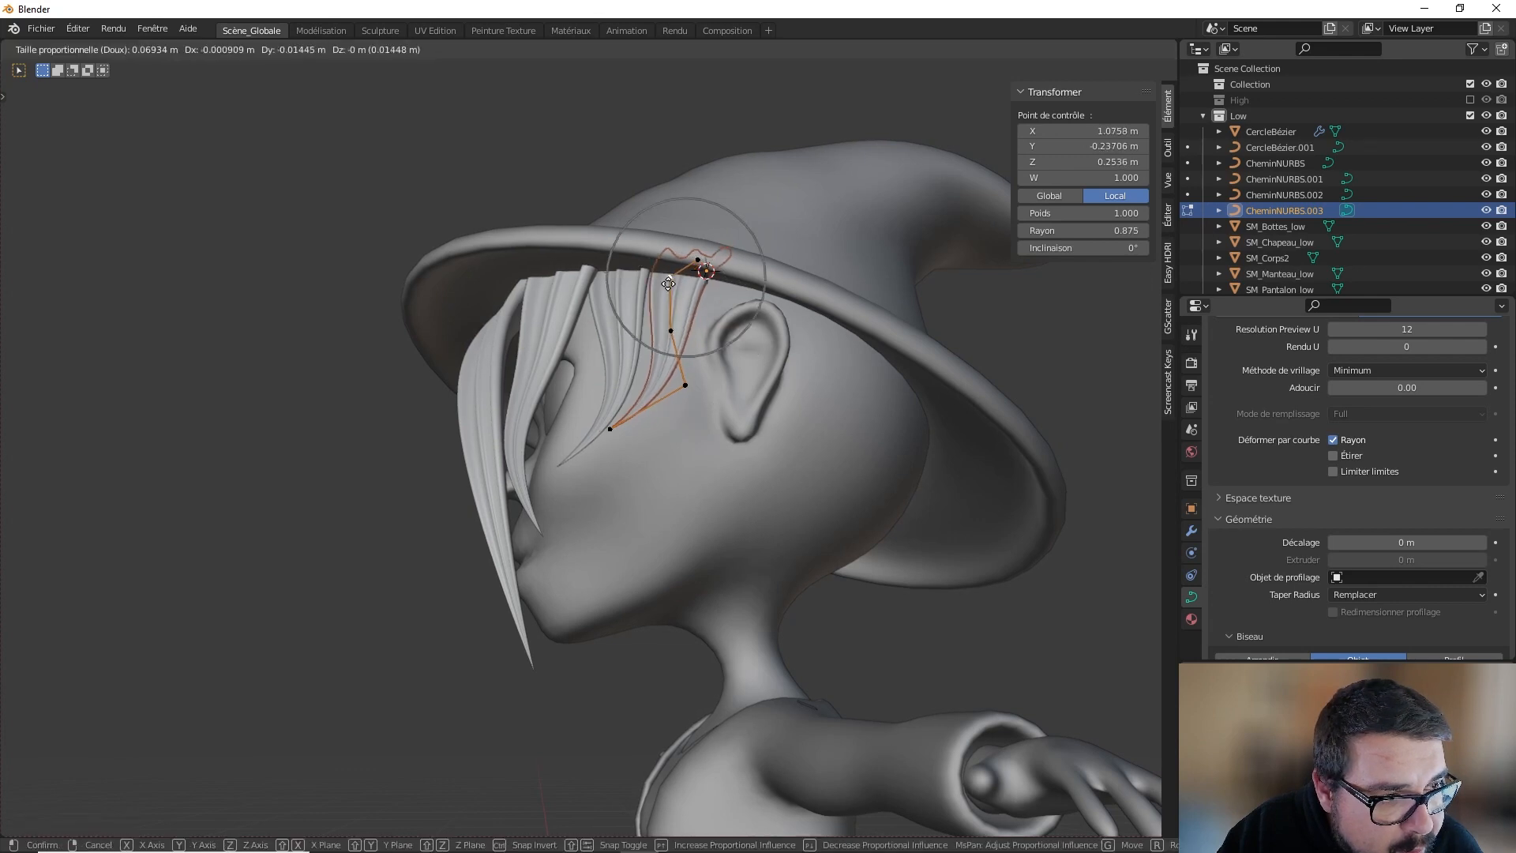
pyautogui.click(689, 285)
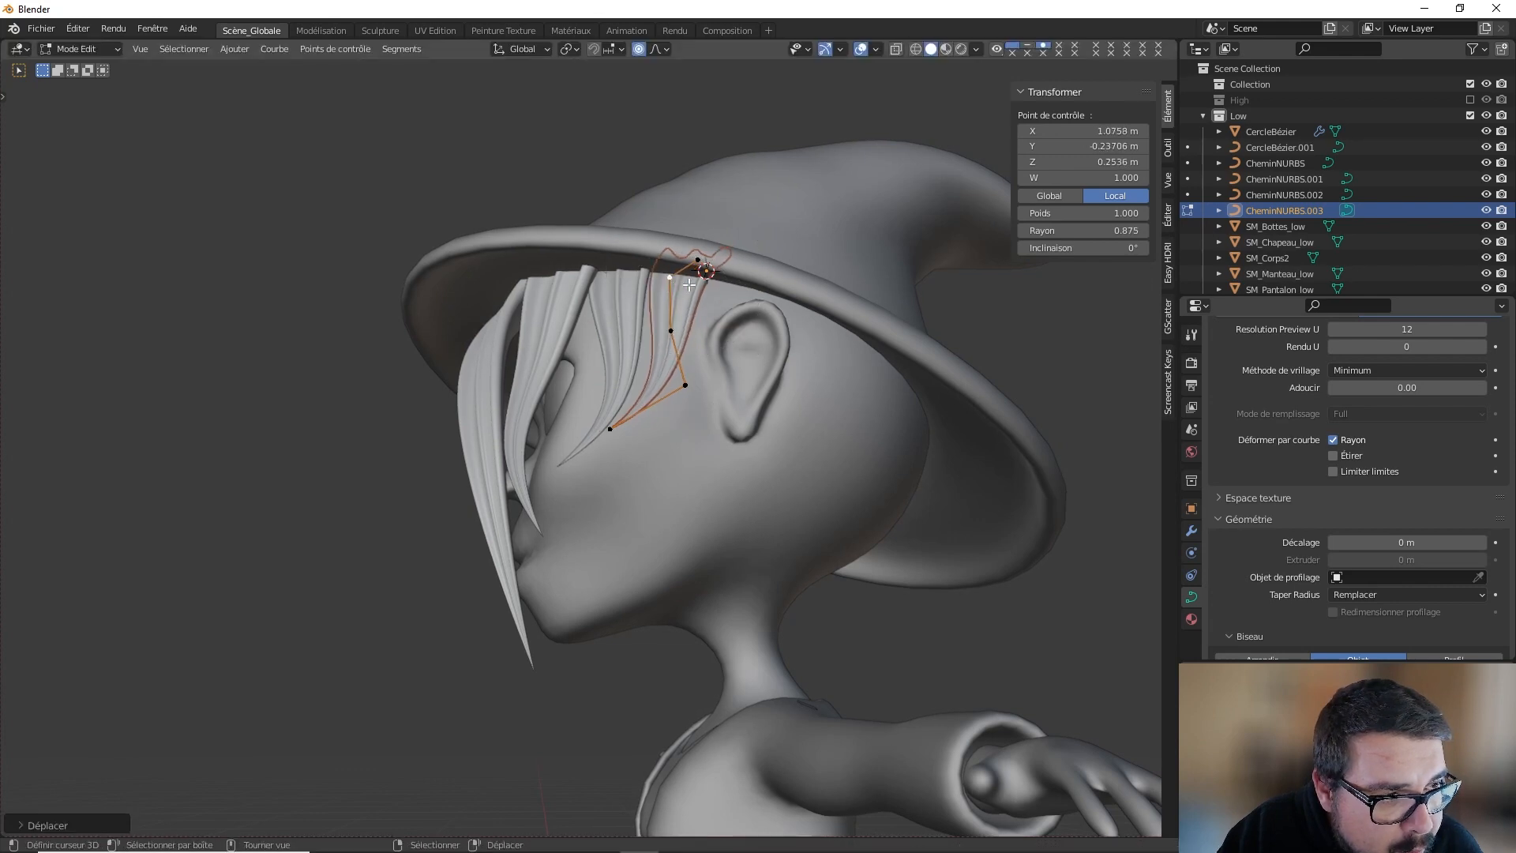
pyautogui.press('g')
pyautogui.click(646, 357)
# Step: Refine the new strand's control points from another angle to fit the head, leave edit mode and deselect everything
pyautogui.moveTo(705, 354); pyautogui.dragTo(802, 396, button='middle')
pyautogui.press('g')
pyautogui.click(844, 345)
pyautogui.press('g')
pyautogui.click(611, 378)
pyautogui.rightClick(614, 358)
pyautogui.press('g')
pyautogui.click(594, 354)
pyautogui.hotkey('ctrl', 'Tab')
pyautogui.click(790, 324)
pyautogui.moveTo(789, 324); pyautogui.dragTo(739, 357, button='middle')
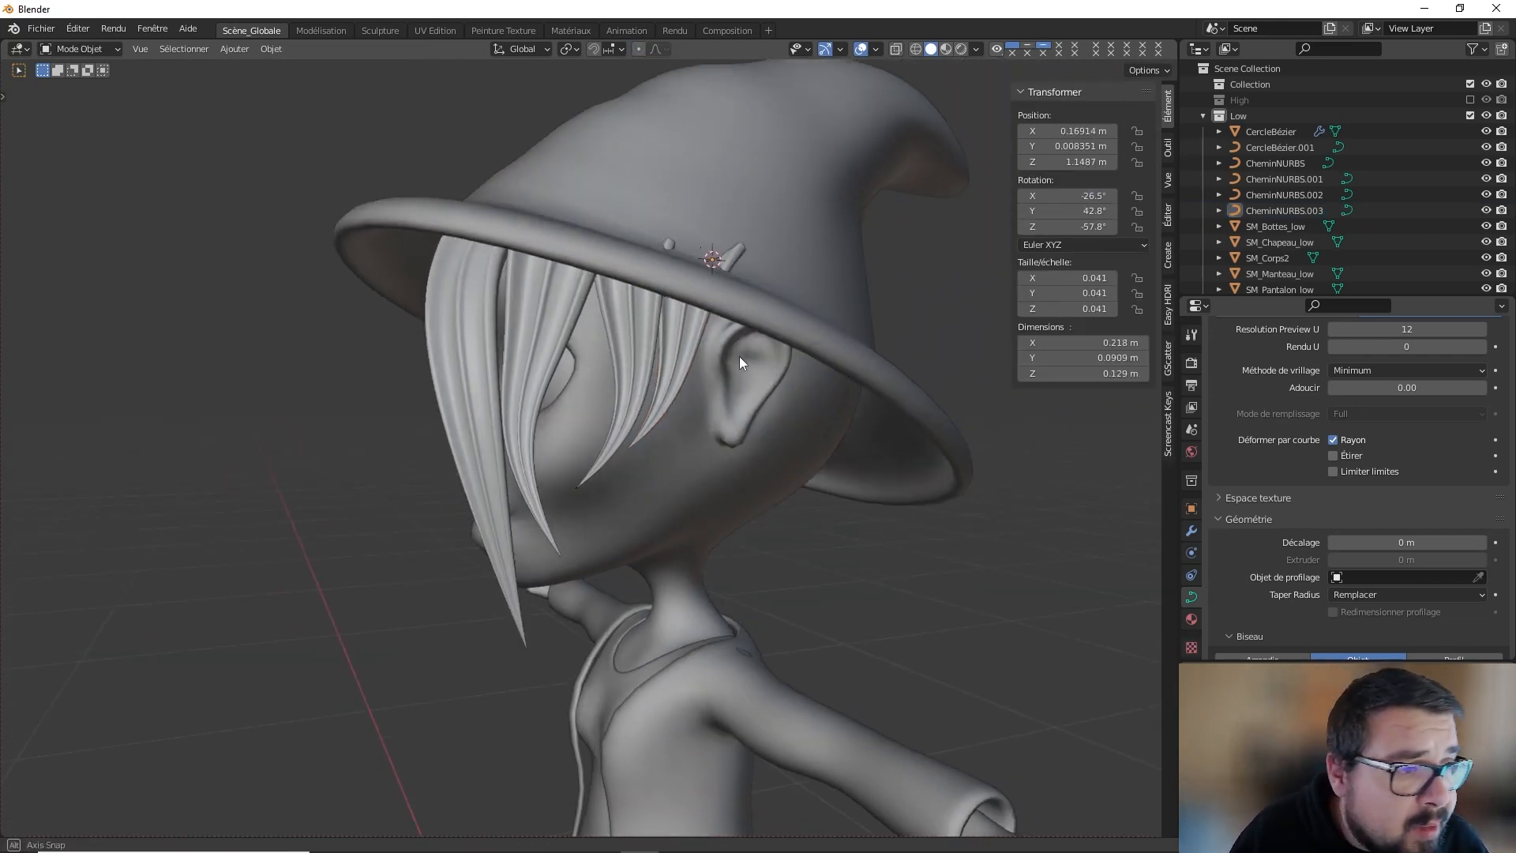
# Step: Edit strand CheminNURBS.003 and lower its root control point toward the hat brim to reduce the part poking through the hat
pyautogui.press('Tab')
pyautogui.press('g')
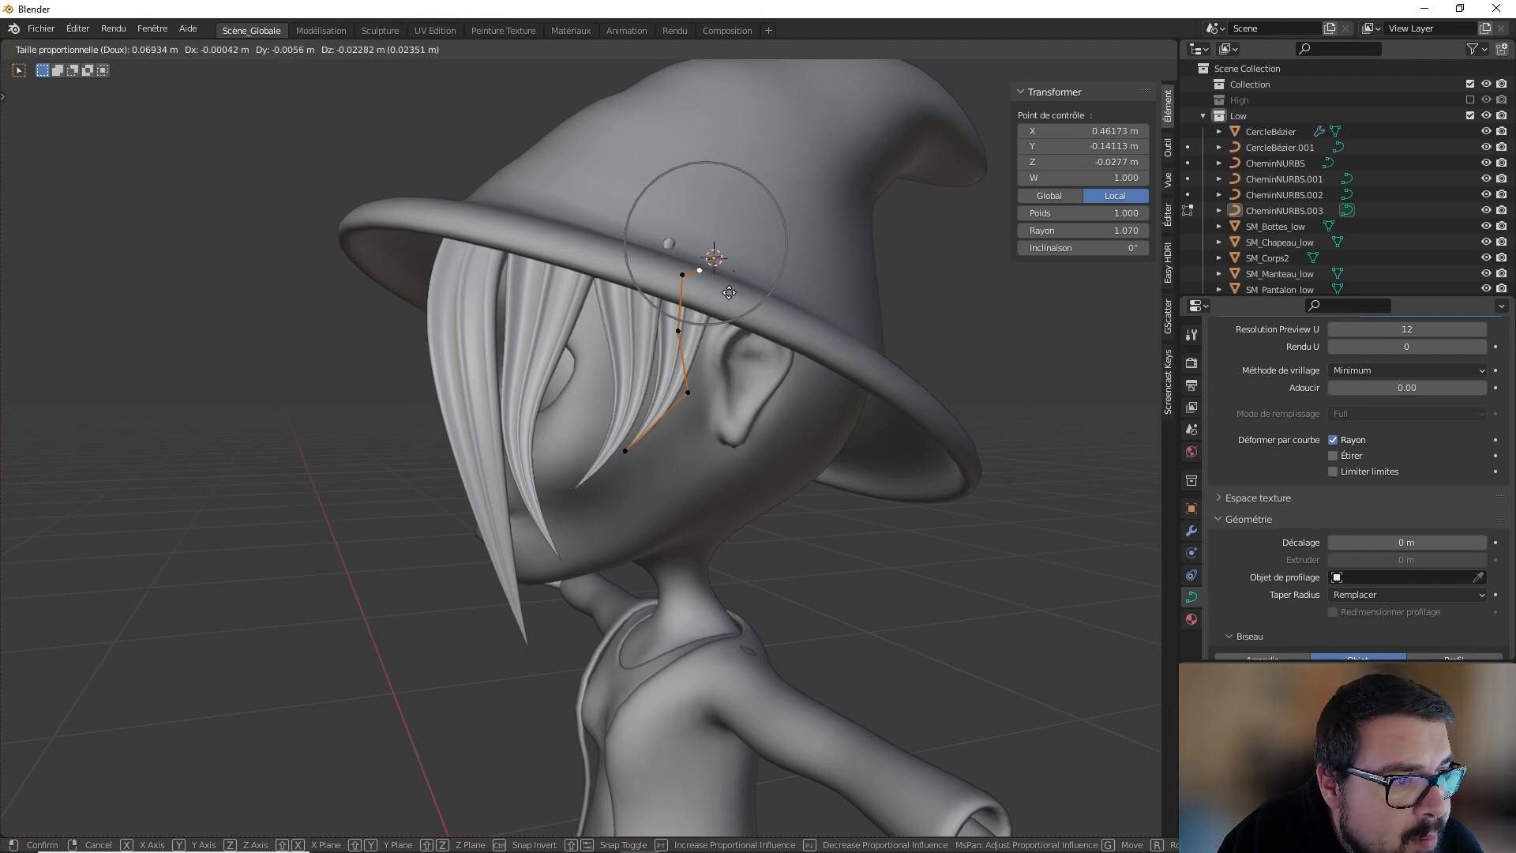
pyautogui.click(729, 286)
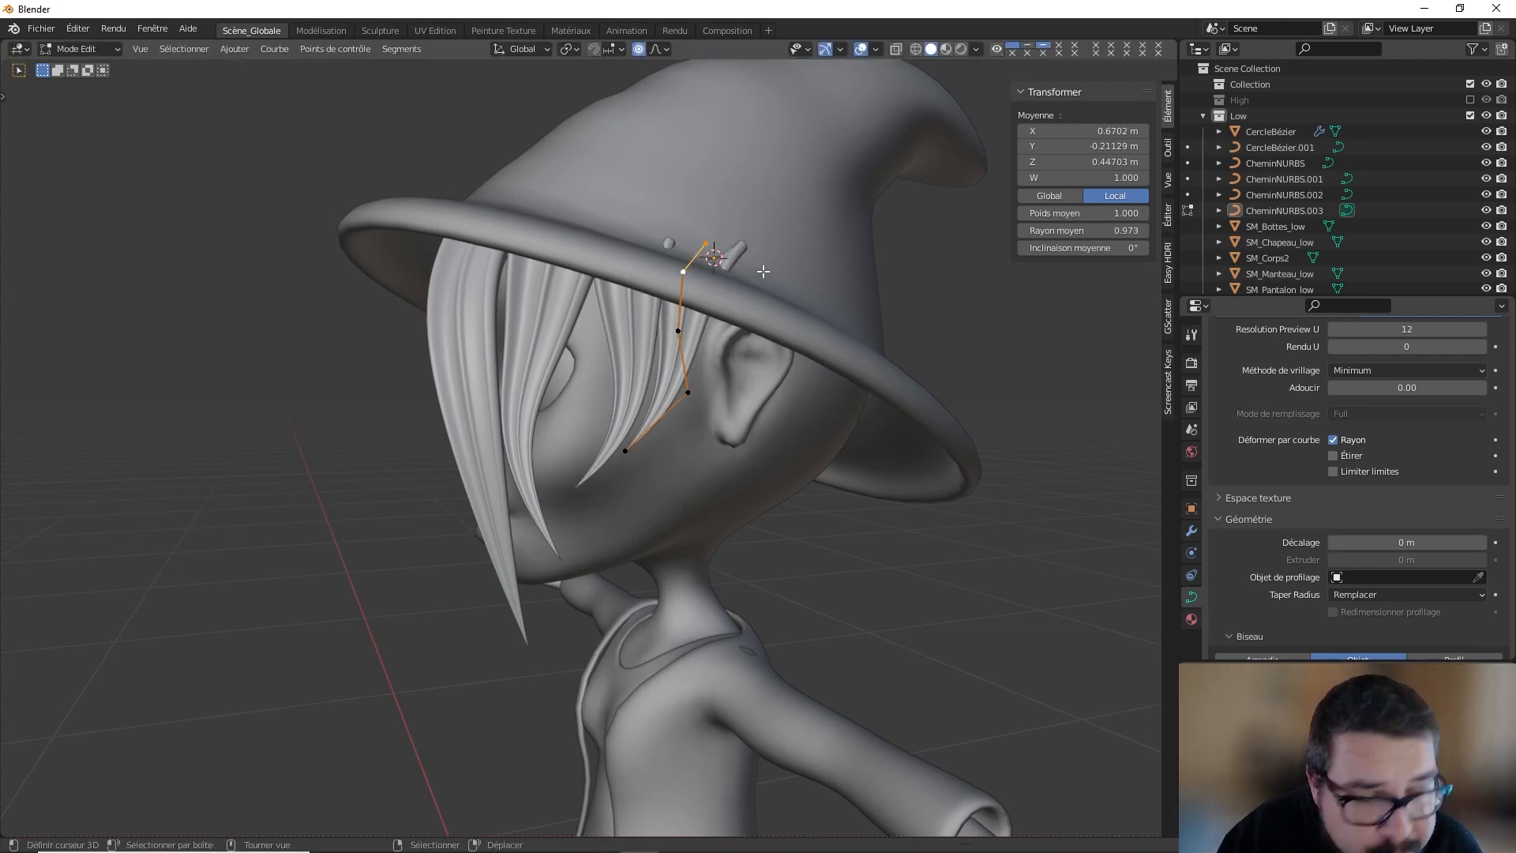
pyautogui.click(722, 248)
pyautogui.press('g')
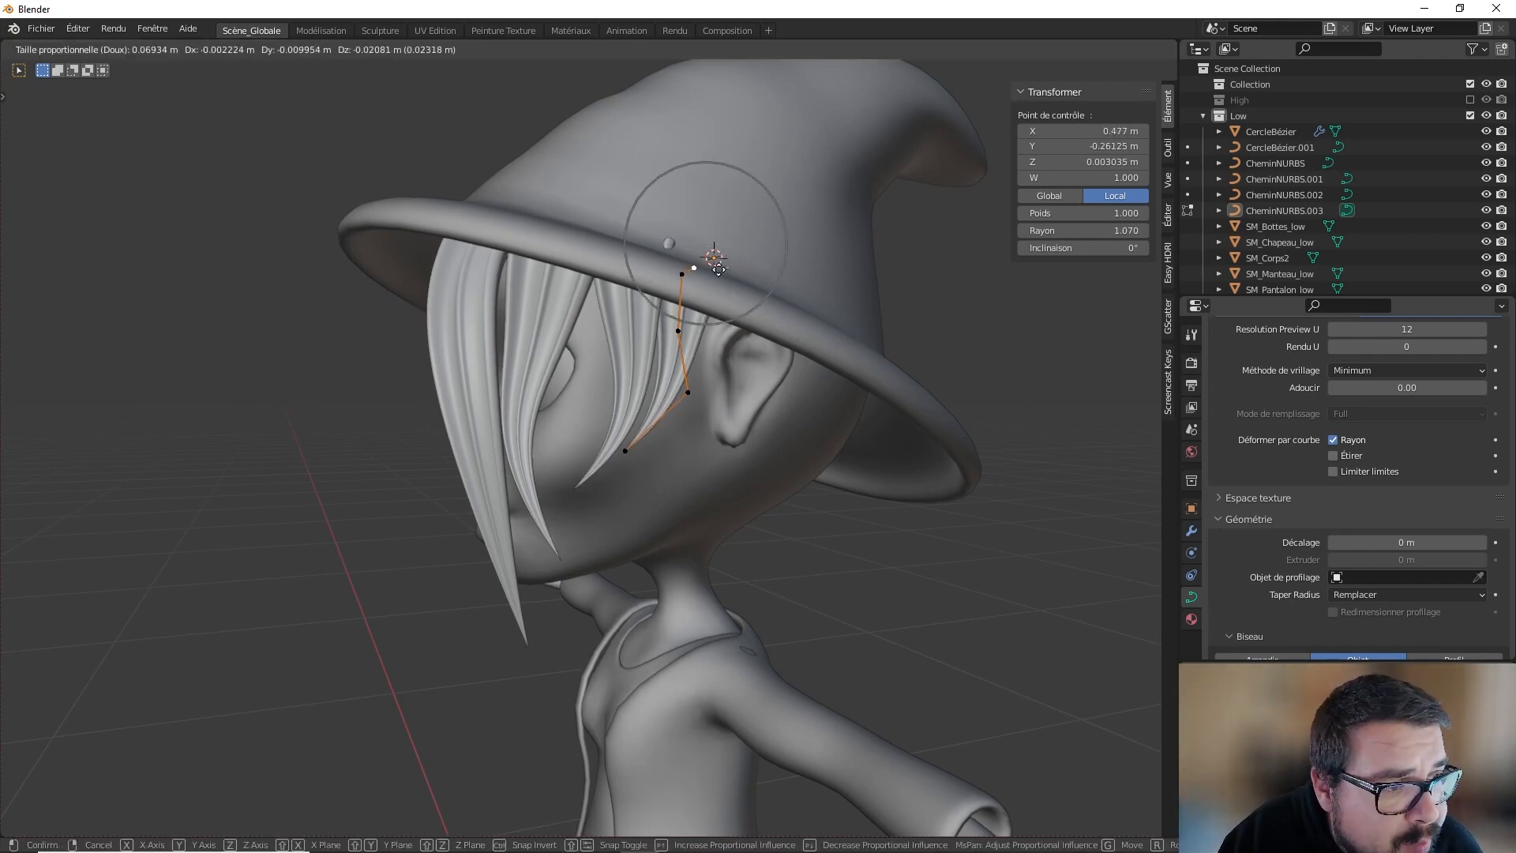
pyautogui.click(708, 270)
# Step: Fine-tune the root point of strand CheminNURBS.003 from below so that it sits under the hat brim
pyautogui.moveTo(708, 270)
pyautogui.mouseDown(button='middle')
pyautogui.moveTo(657, 208)
pyautogui.moveTo(695, 256)
pyautogui.moveTo(719, 260)
pyautogui.mouseUp(button='middle')
pyautogui.press('g')
pyautogui.click(652, 218)
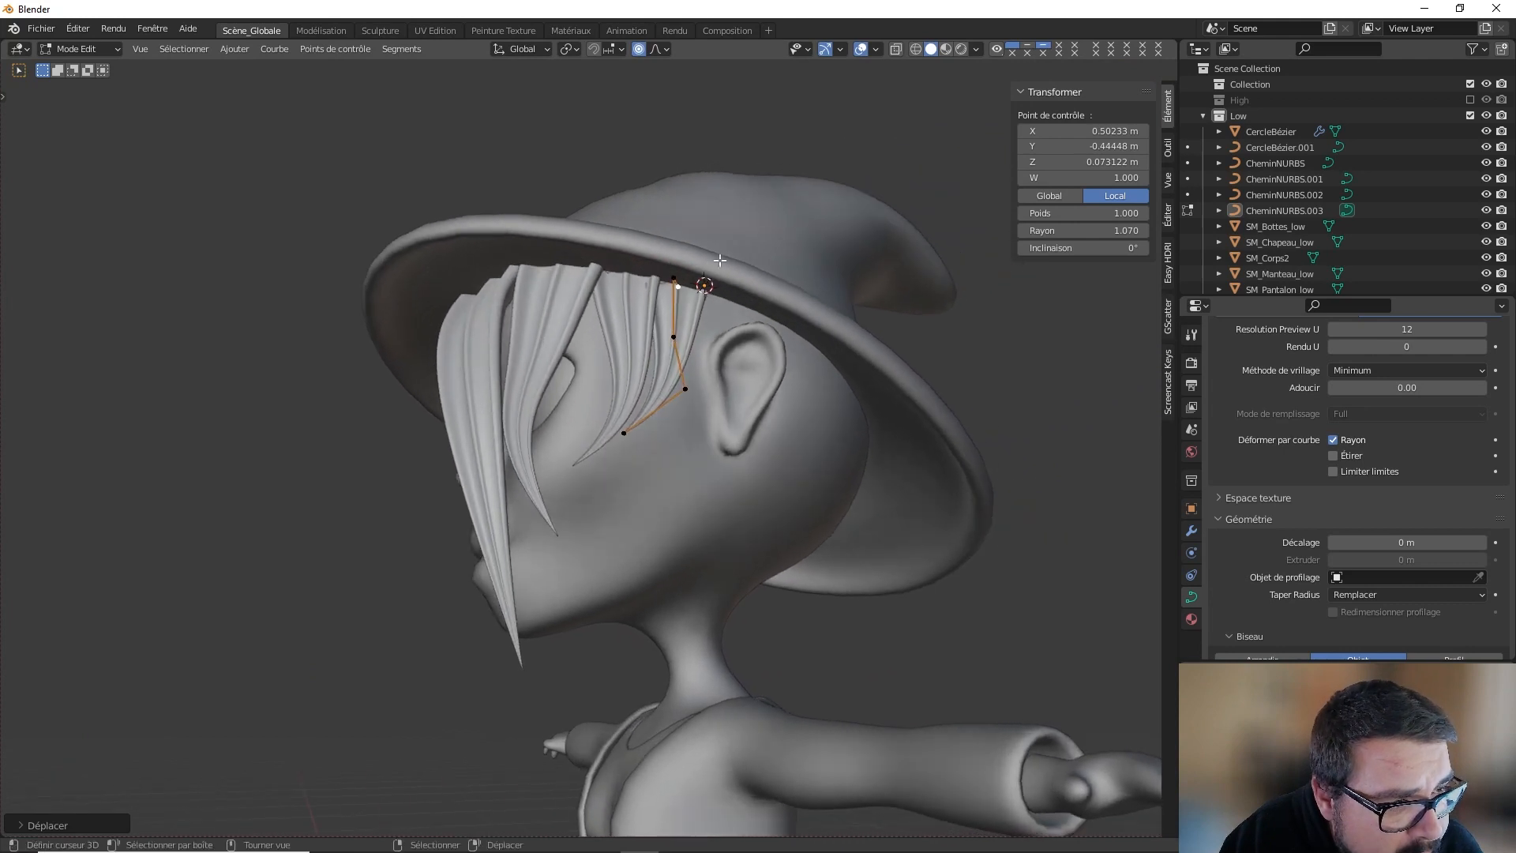
pyautogui.press('g')
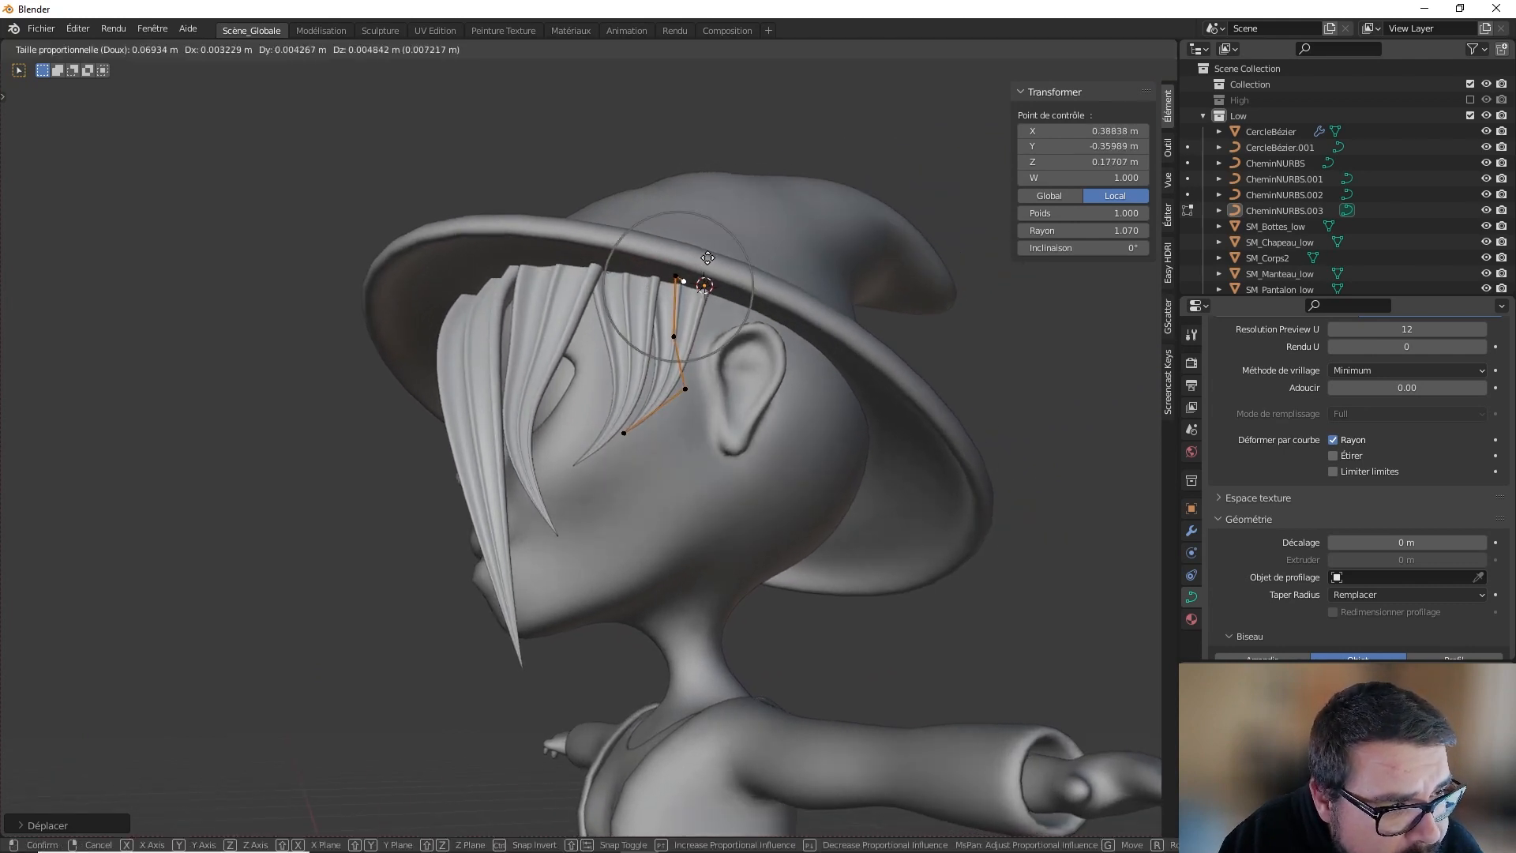
pyautogui.click(709, 257)
# Step: Switch editing to the neighbouring strand CheminNURBS.002 and reposition its root control point under the hat
pyautogui.hotkey('alt', 'q')
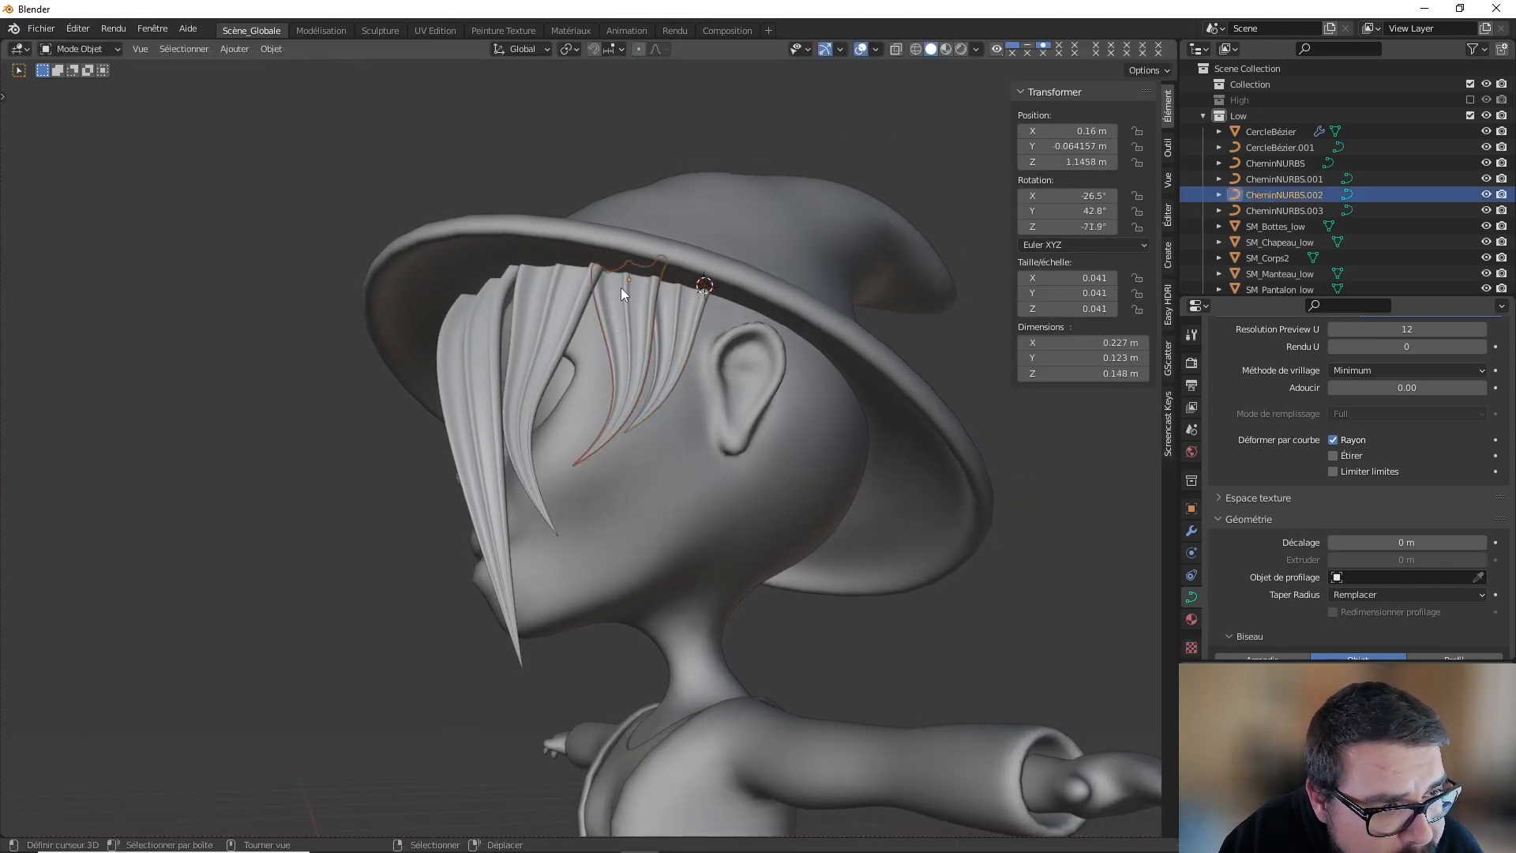
pyautogui.moveTo(627, 284); pyautogui.dragTo(646, 239, button='middle')
pyautogui.press('g')
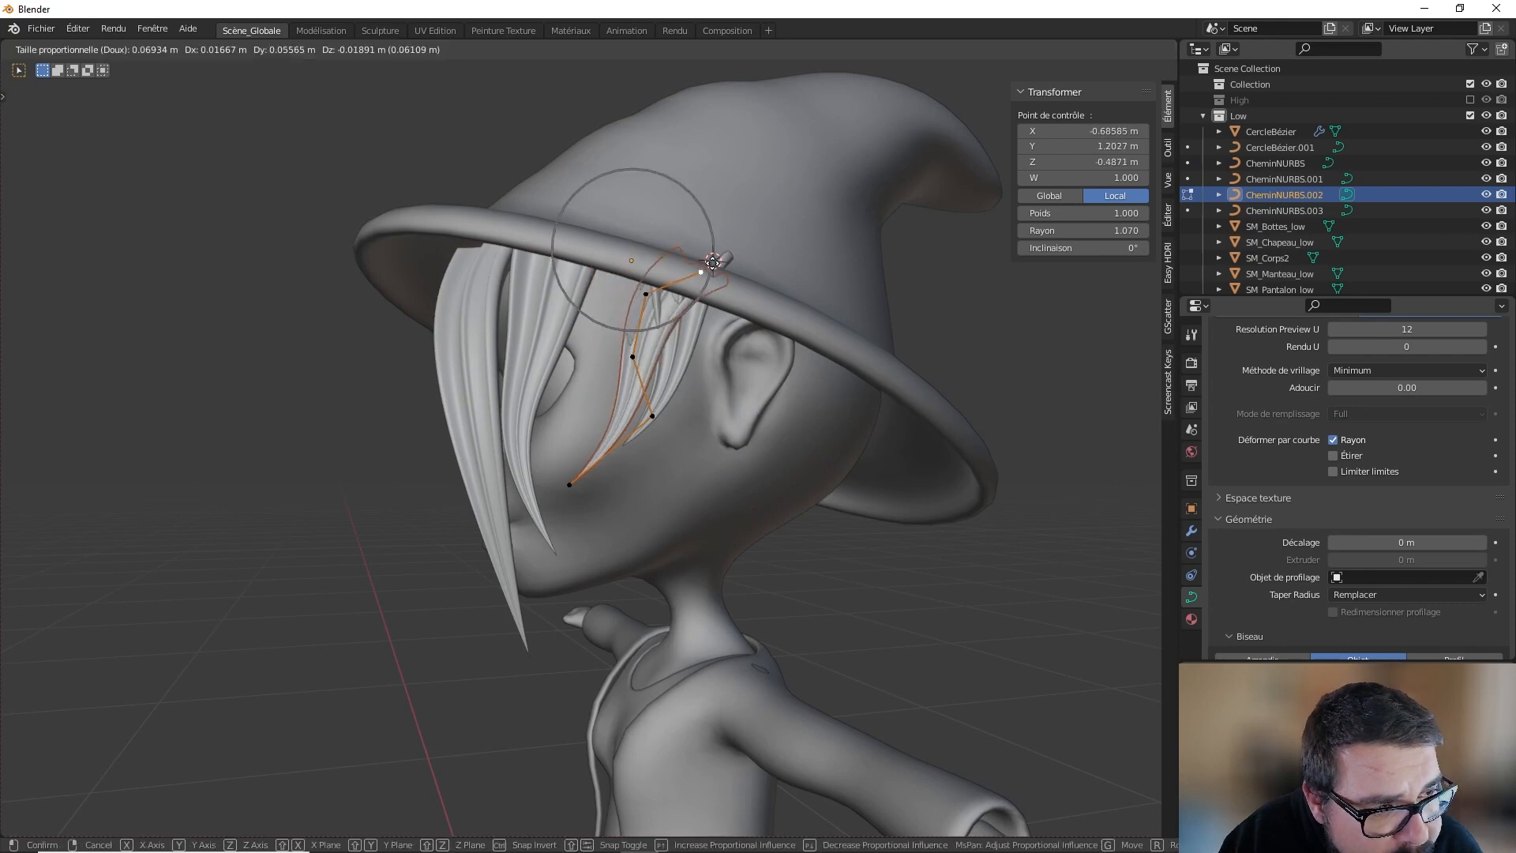
pyautogui.click(636, 235)
pyautogui.moveTo(637, 236)
pyautogui.mouseDown(button='middle')
pyautogui.moveTo(612, 240)
pyautogui.moveTo(664, 212)
pyautogui.moveTo(610, 244)
pyautogui.mouseUp(button='middle')
pyautogui.press('g')
pyautogui.click(611, 251)
pyautogui.press('g')
pyautogui.click(665, 204)
# Step: Adjust the root point of strand CheminNURBS.002 and the control point below it from the side and back of the head
pyautogui.press('g')
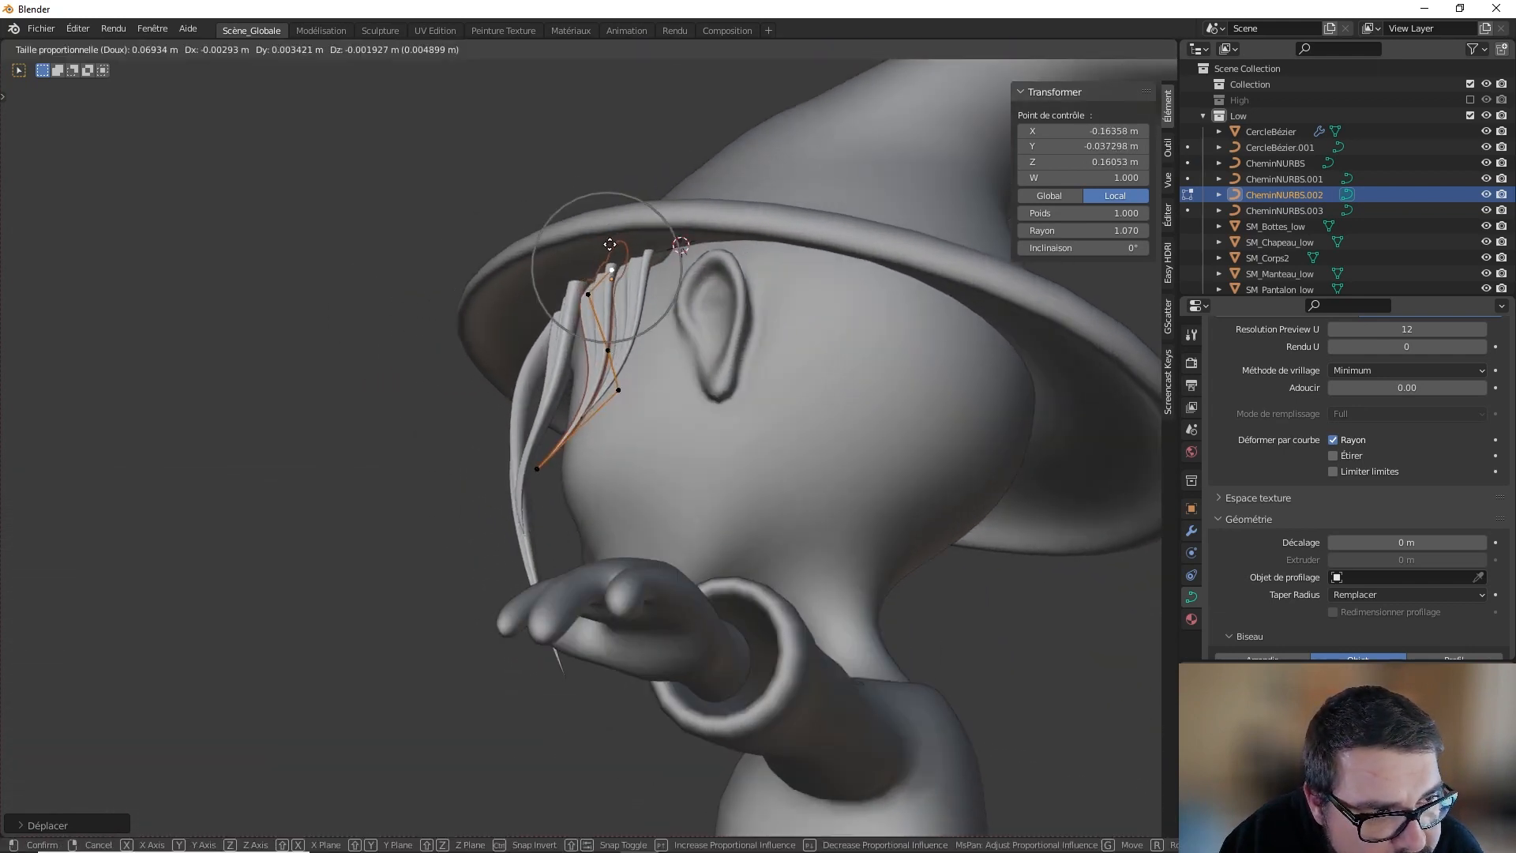
pyautogui.click(611, 245)
pyautogui.press('g')
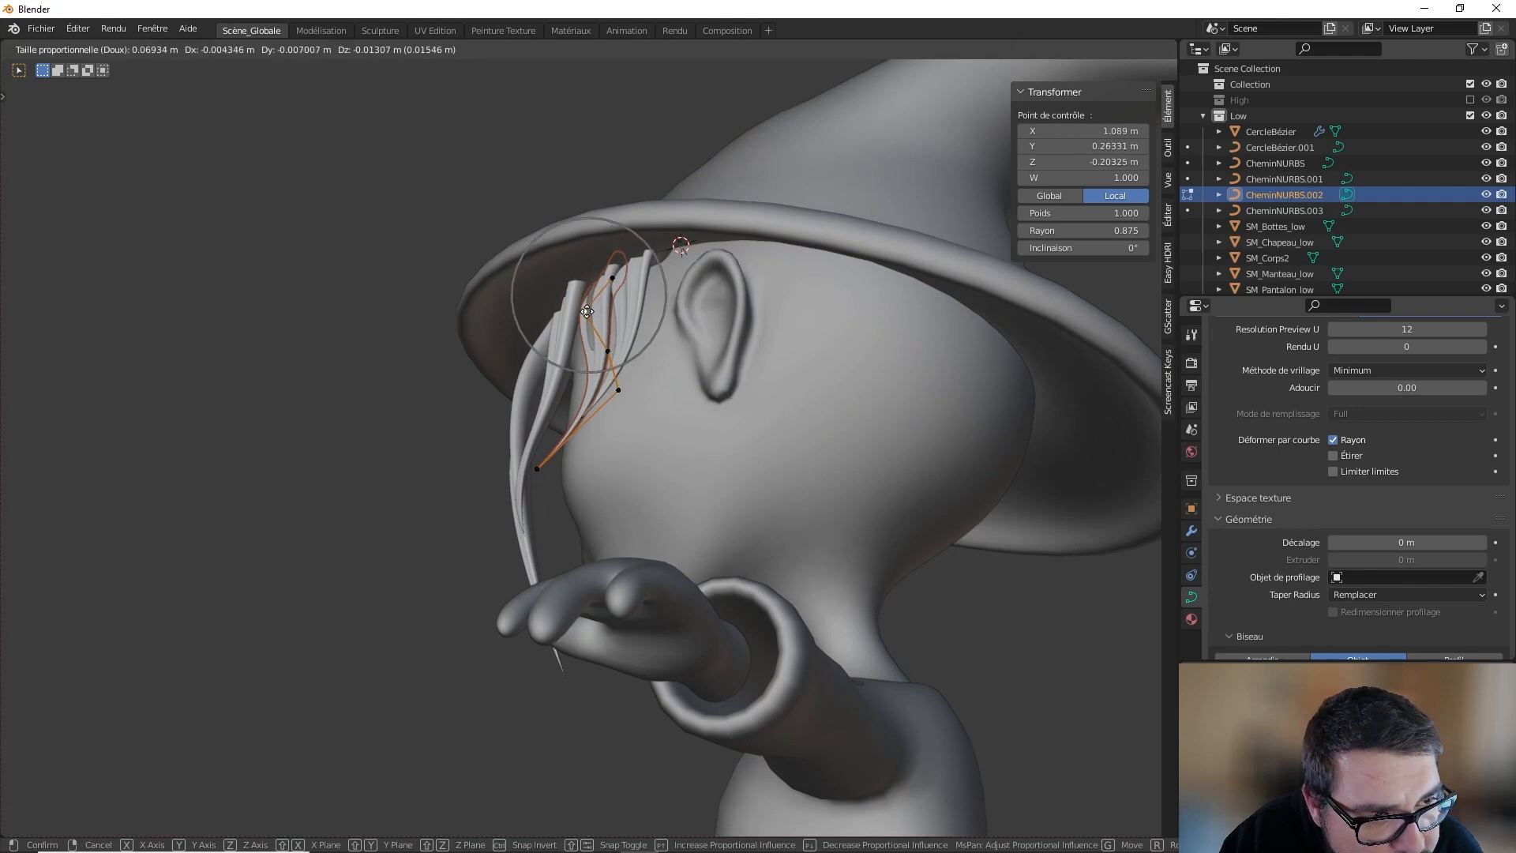
pyautogui.click(584, 308)
pyautogui.moveTo(584, 308); pyautogui.dragTo(669, 323, button='middle')
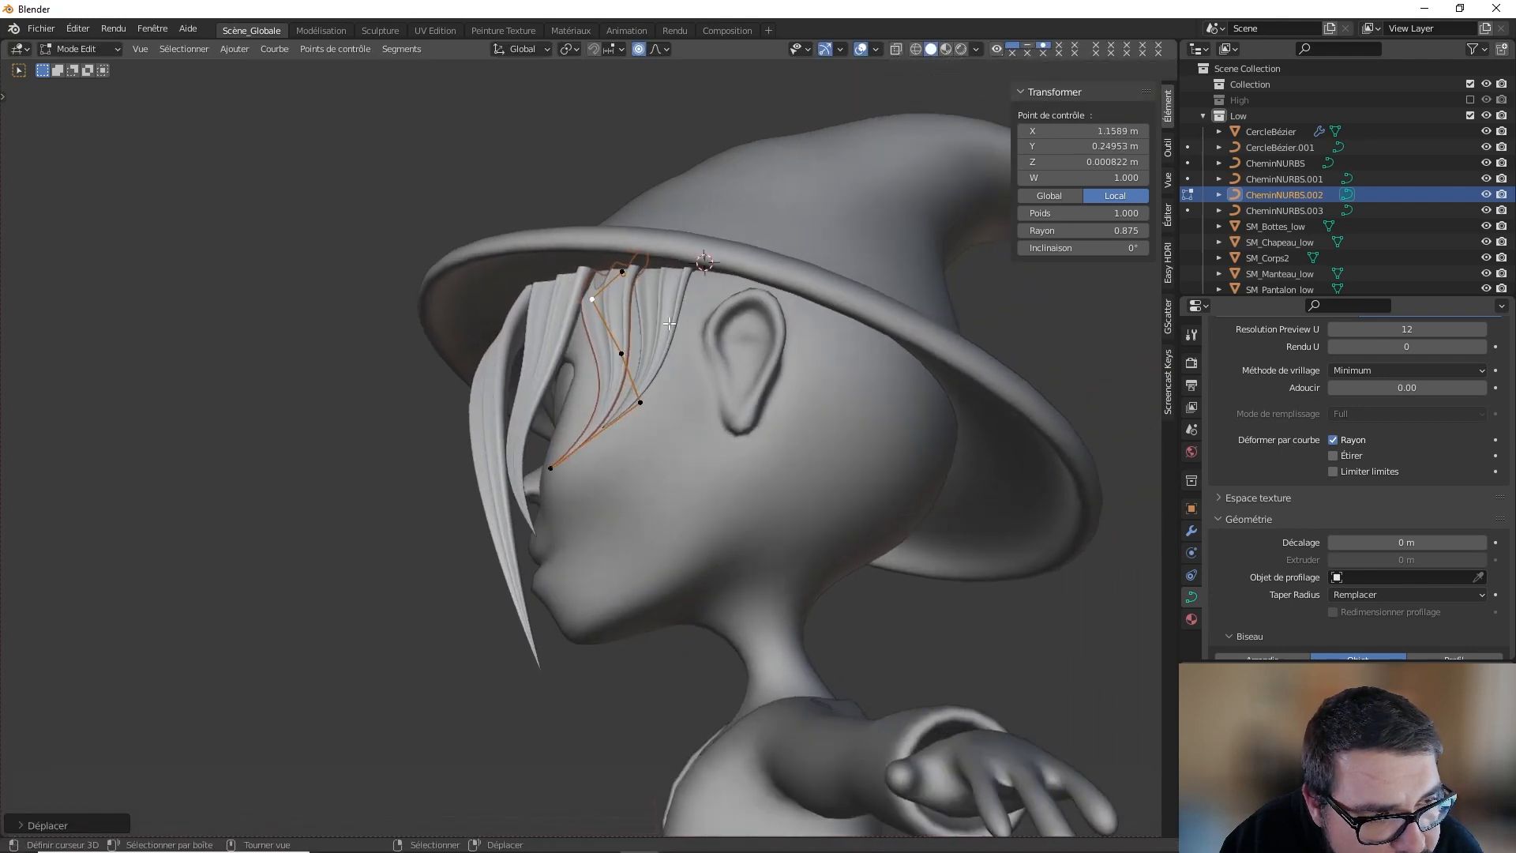
# Step: Reposition the upper control point of strand CheminNURBS.002 and shrink the strand's radius at the root
pyautogui.click(630, 276)
pyautogui.press('g')
pyautogui.click(630, 267)
pyautogui.moveTo(630, 266); pyautogui.dragTo(700, 339, button='middle')
pyautogui.hotkey('alt', 's')
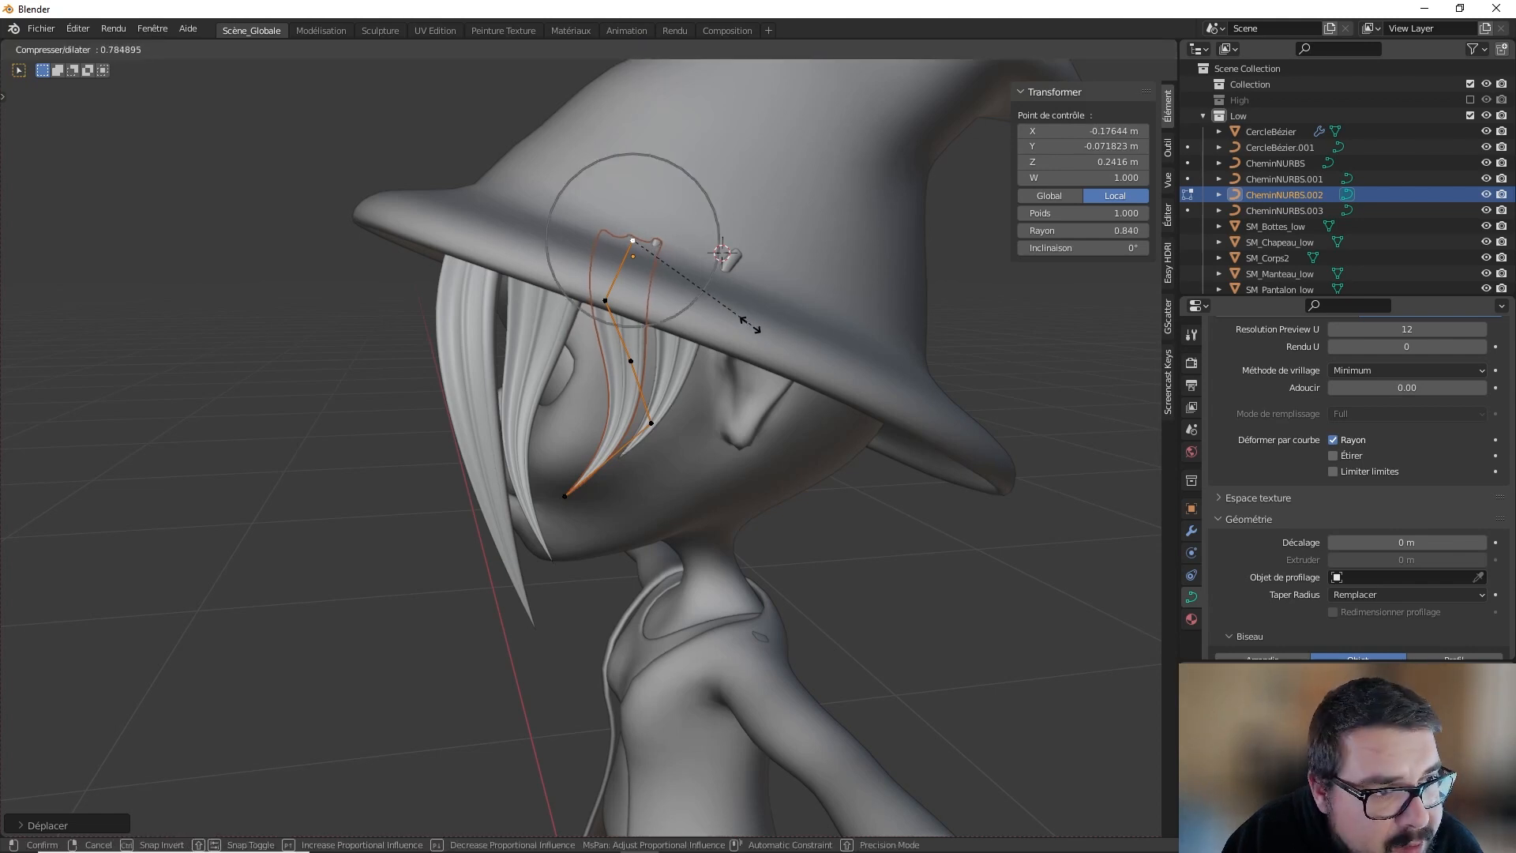
pyautogui.moveTo(692, 311)
pyautogui.mouseDown(button='middle')
pyautogui.moveTo(765, 320)
pyautogui.moveTo(711, 299)
pyautogui.moveTo(709, 317)
pyautogui.mouseUp(button='middle')
pyautogui.click(765, 320)
pyautogui.press('Tab')
# Step: Edit strand CheminNURBS.003 and reduce its radius at the root control point under the hat
pyautogui.click(700, 316)
pyautogui.press('Tab')
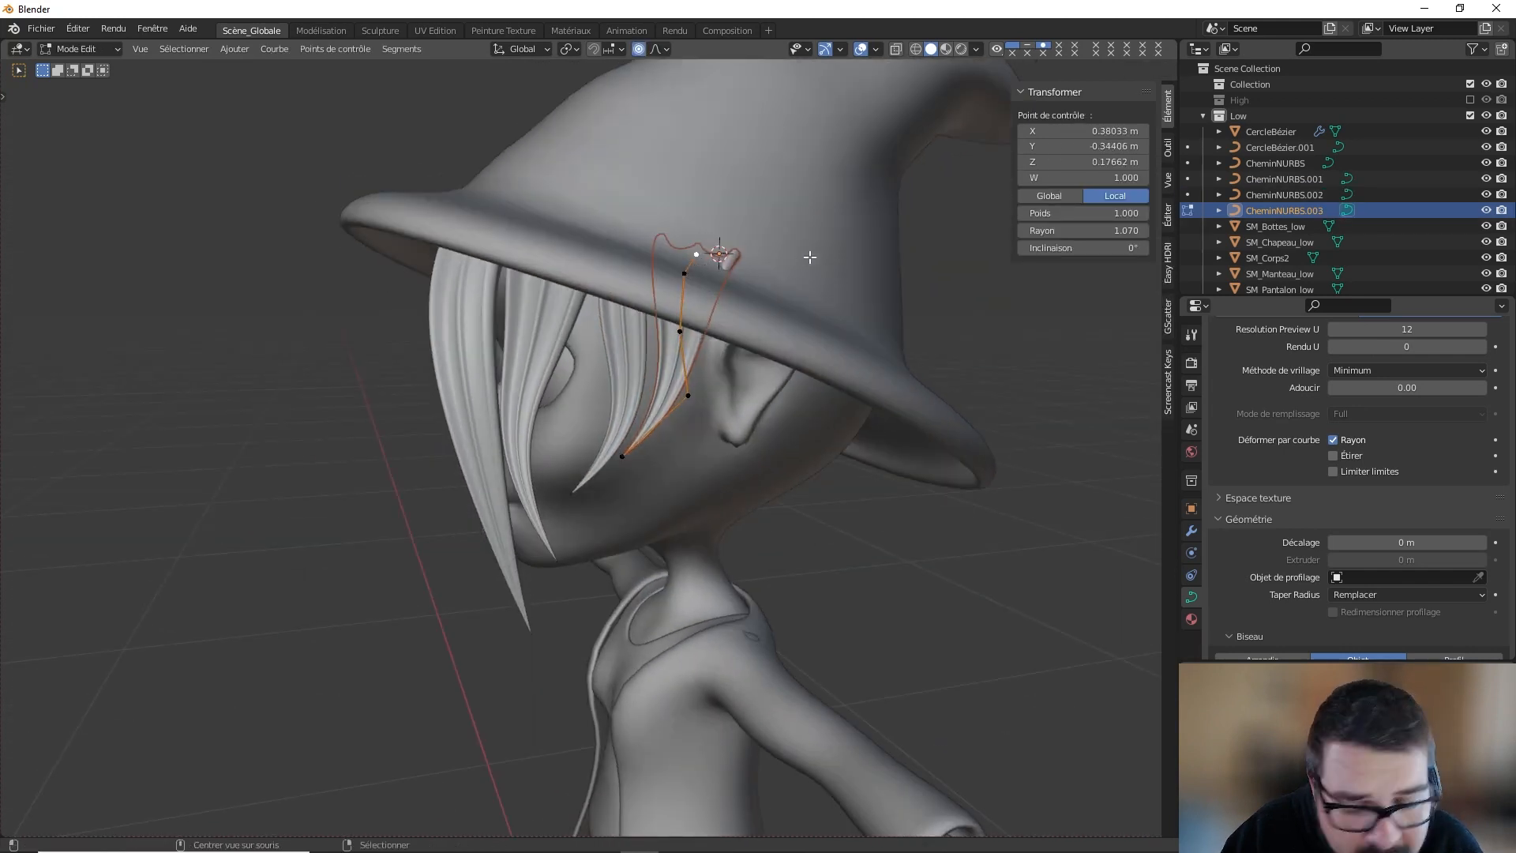
pyautogui.hotkey('alt', 's')
pyautogui.press('Tab')
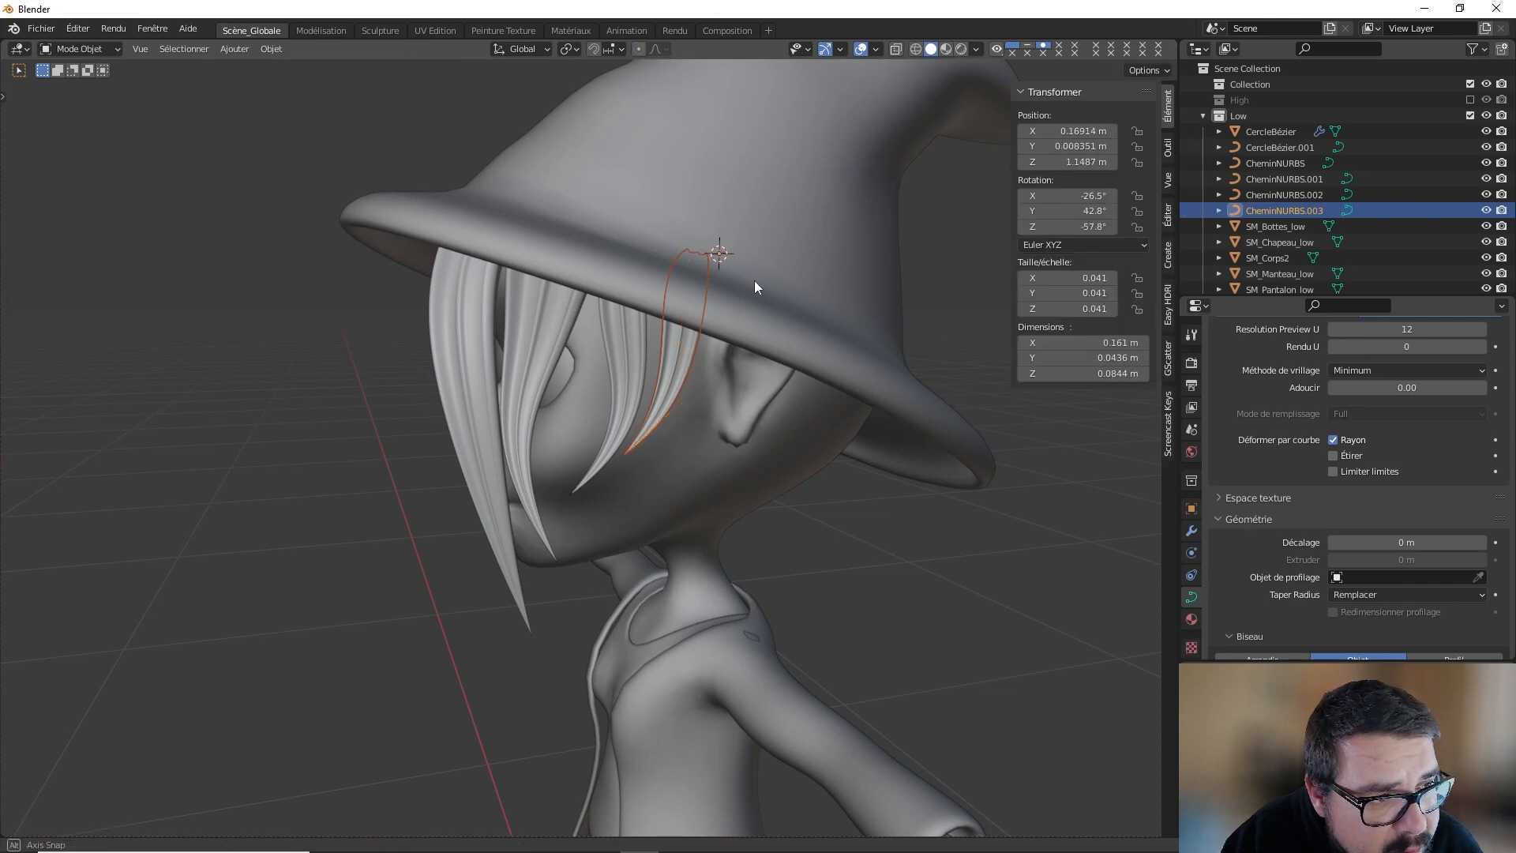
# Step: Deselect everything and examine the hair strands and hat from the side and front
pyautogui.moveTo(755, 281); pyautogui.dragTo(691, 210, button='middle')
pyautogui.press('a')
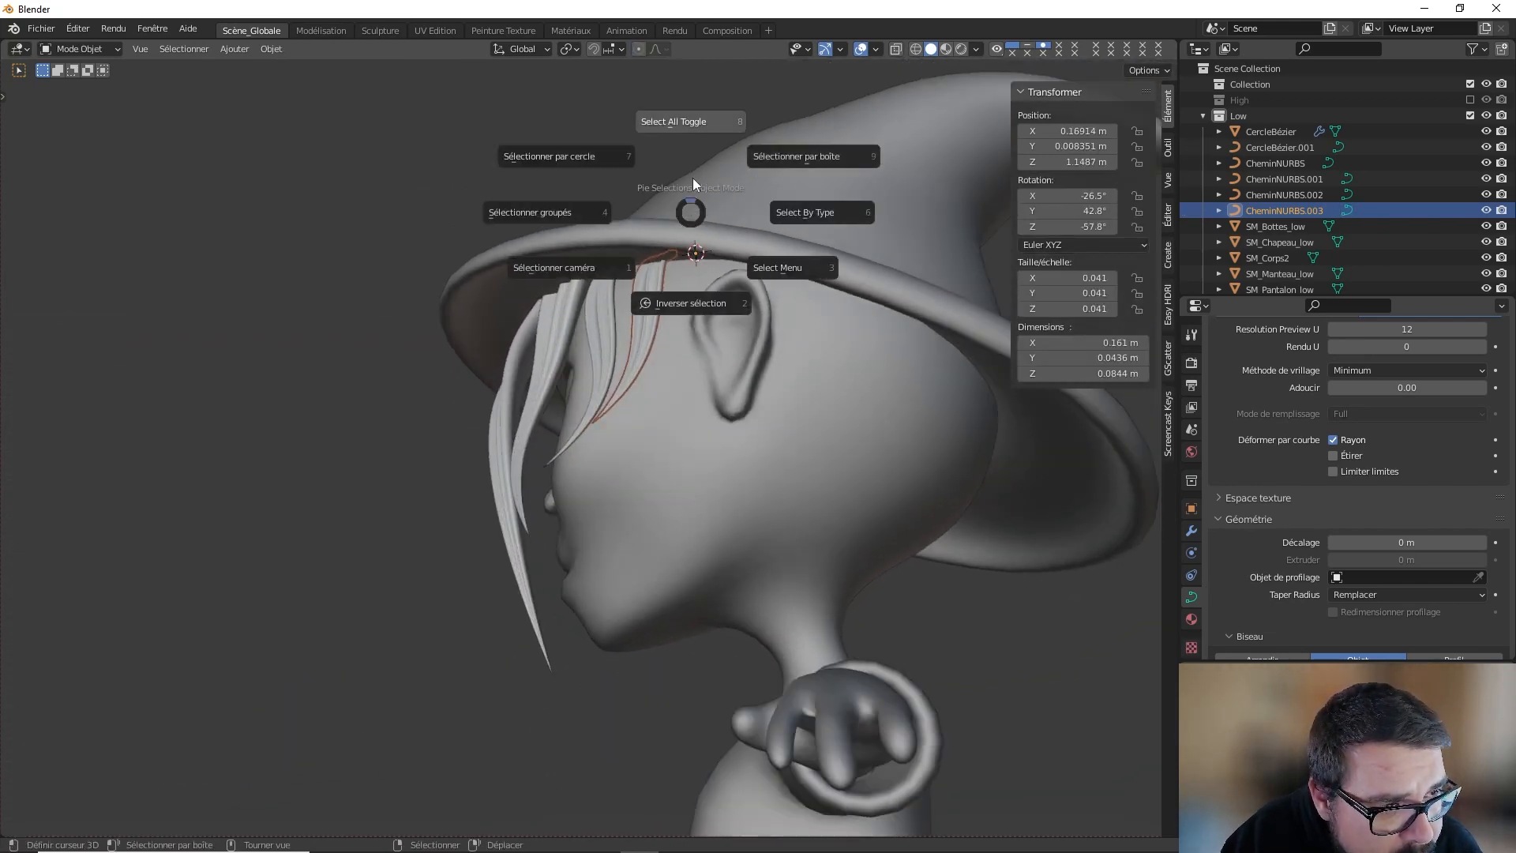
pyautogui.click(692, 133)
pyautogui.moveTo(716, 262); pyautogui.dragTo(884, 325, button='middle')
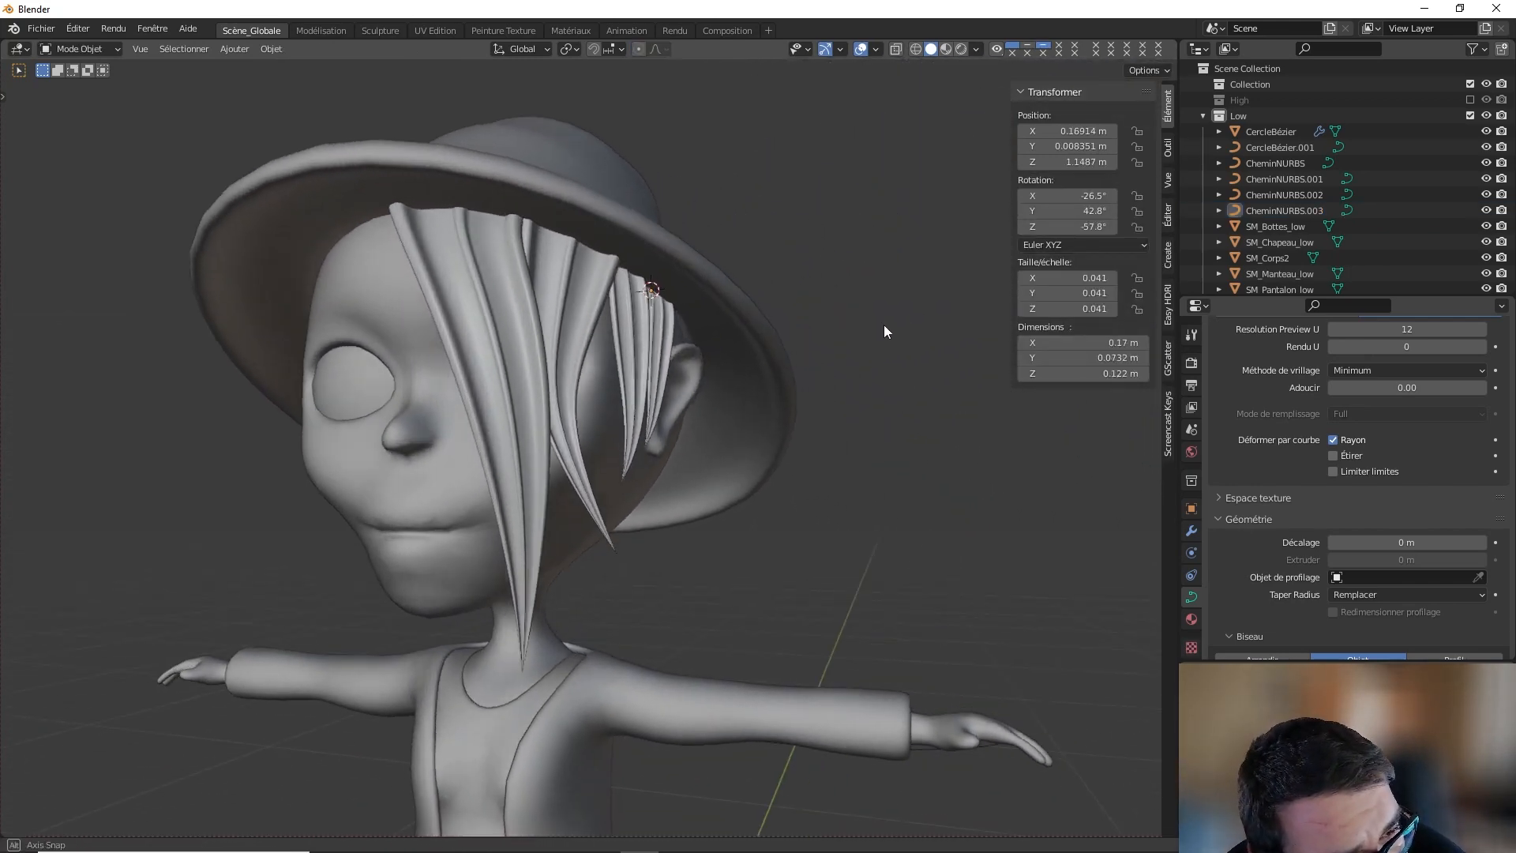
pyautogui.scroll(-2, 759, 363)
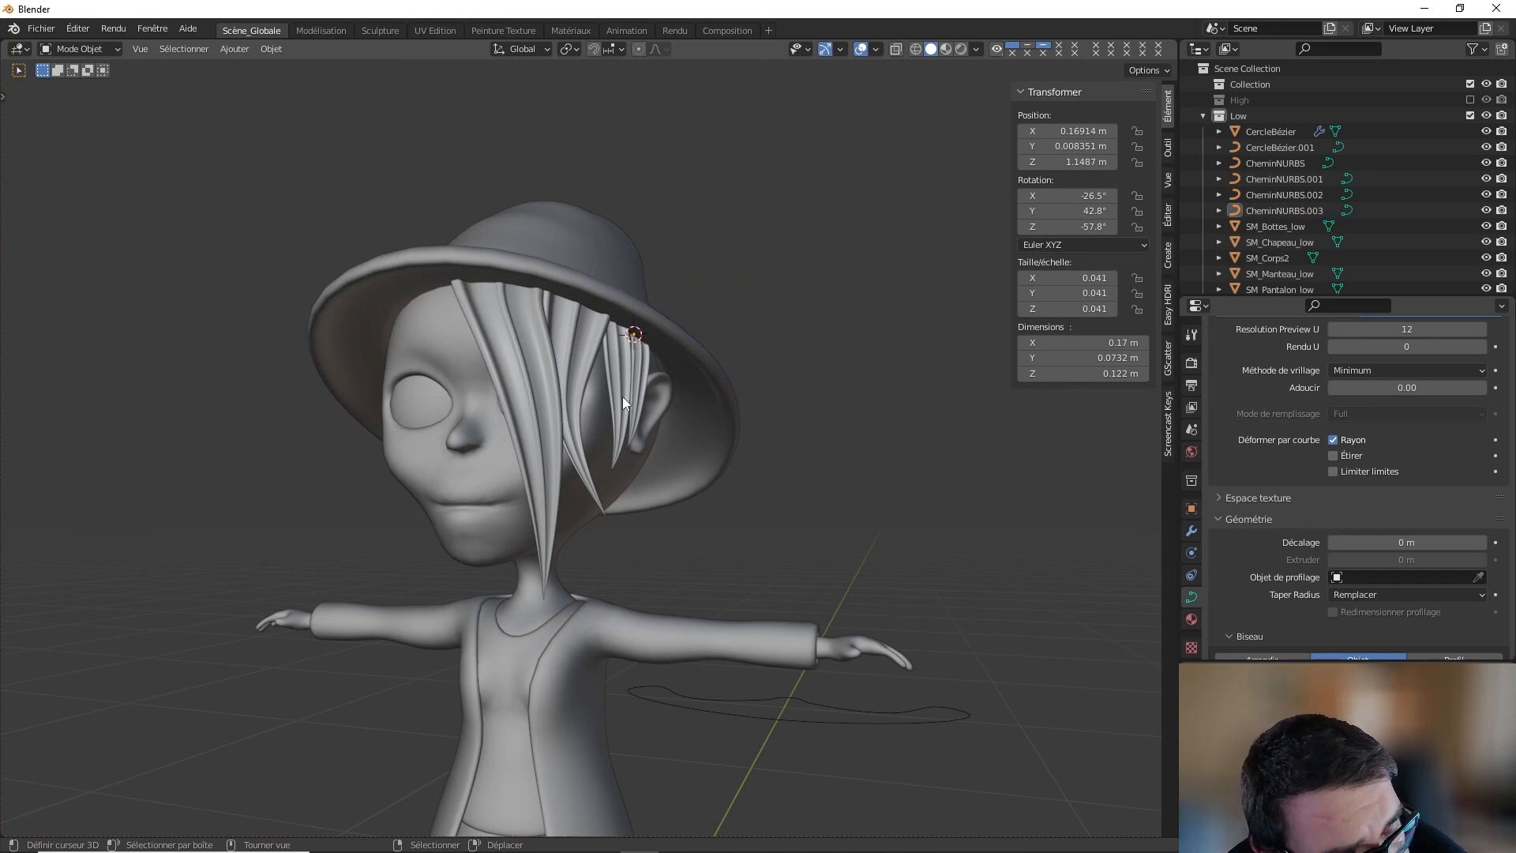
pyautogui.moveTo(623, 396); pyautogui.dragTo(845, 471, button='middle')
pyautogui.click(826, 511)
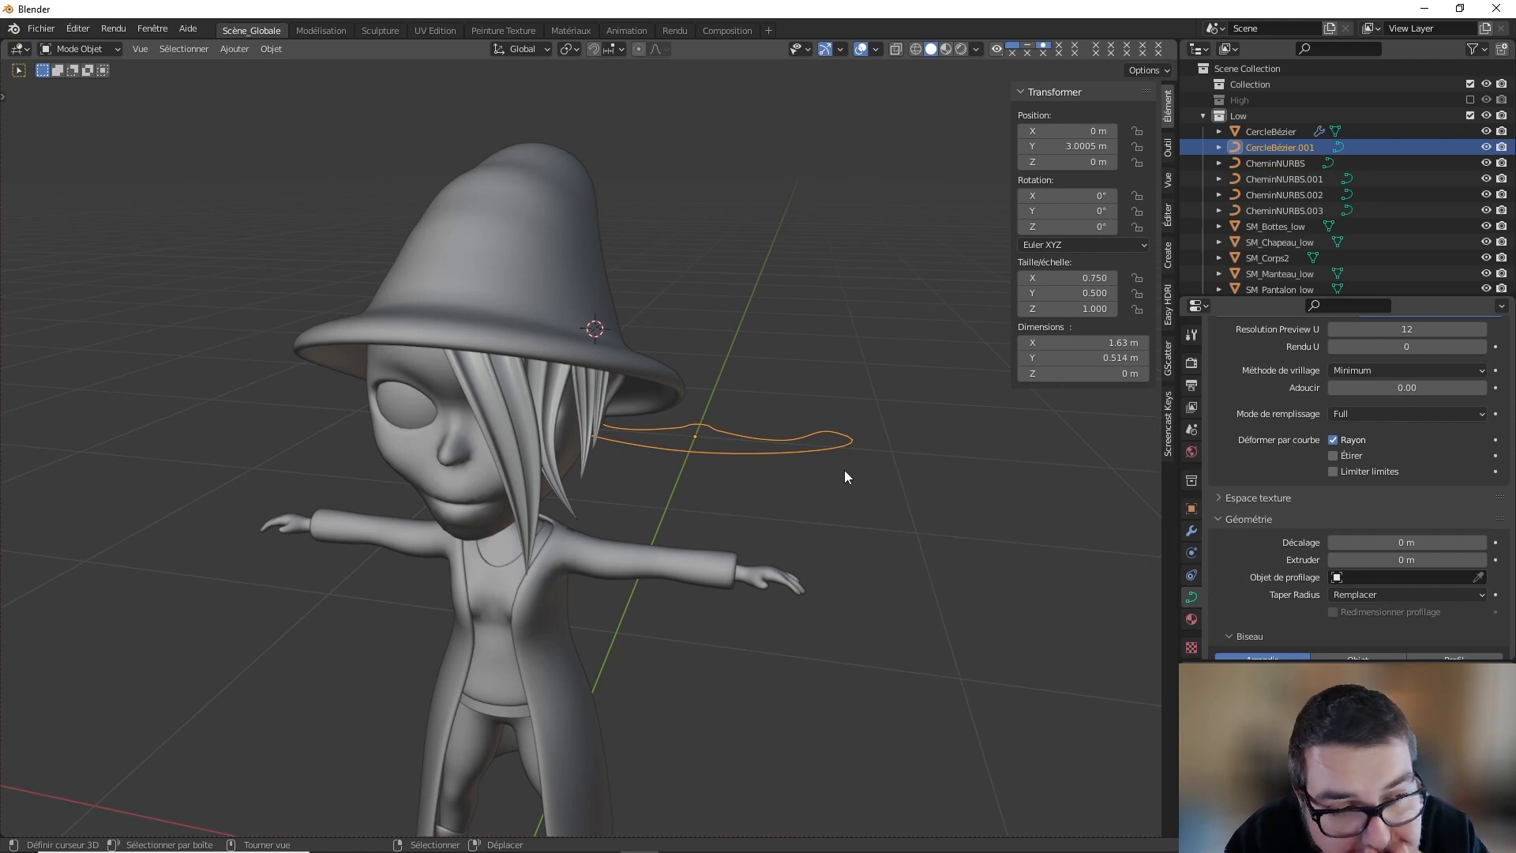
pyautogui.press('Tab')
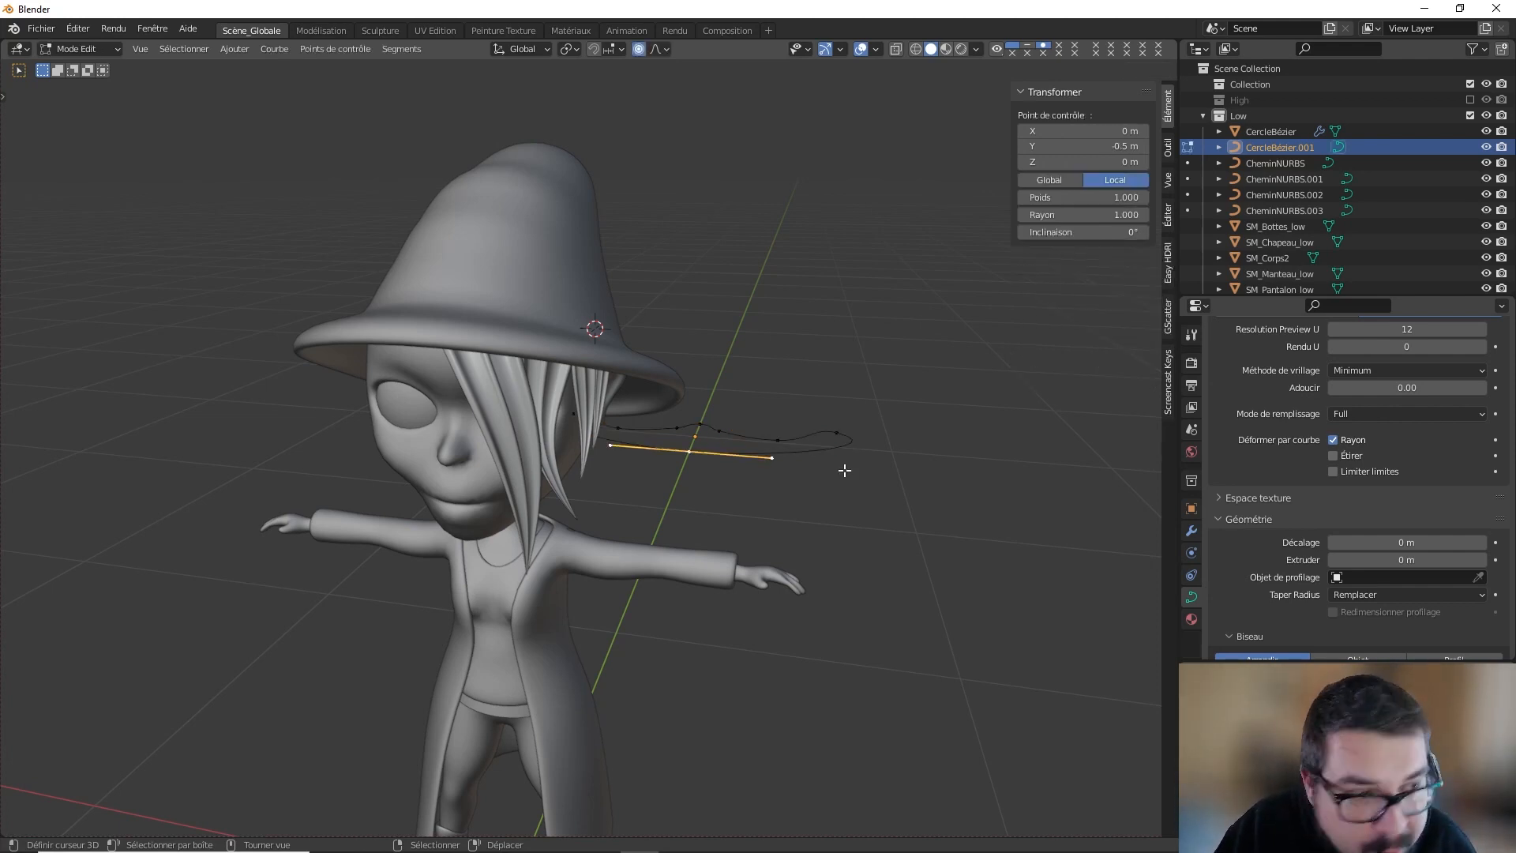
pyautogui.press('g')
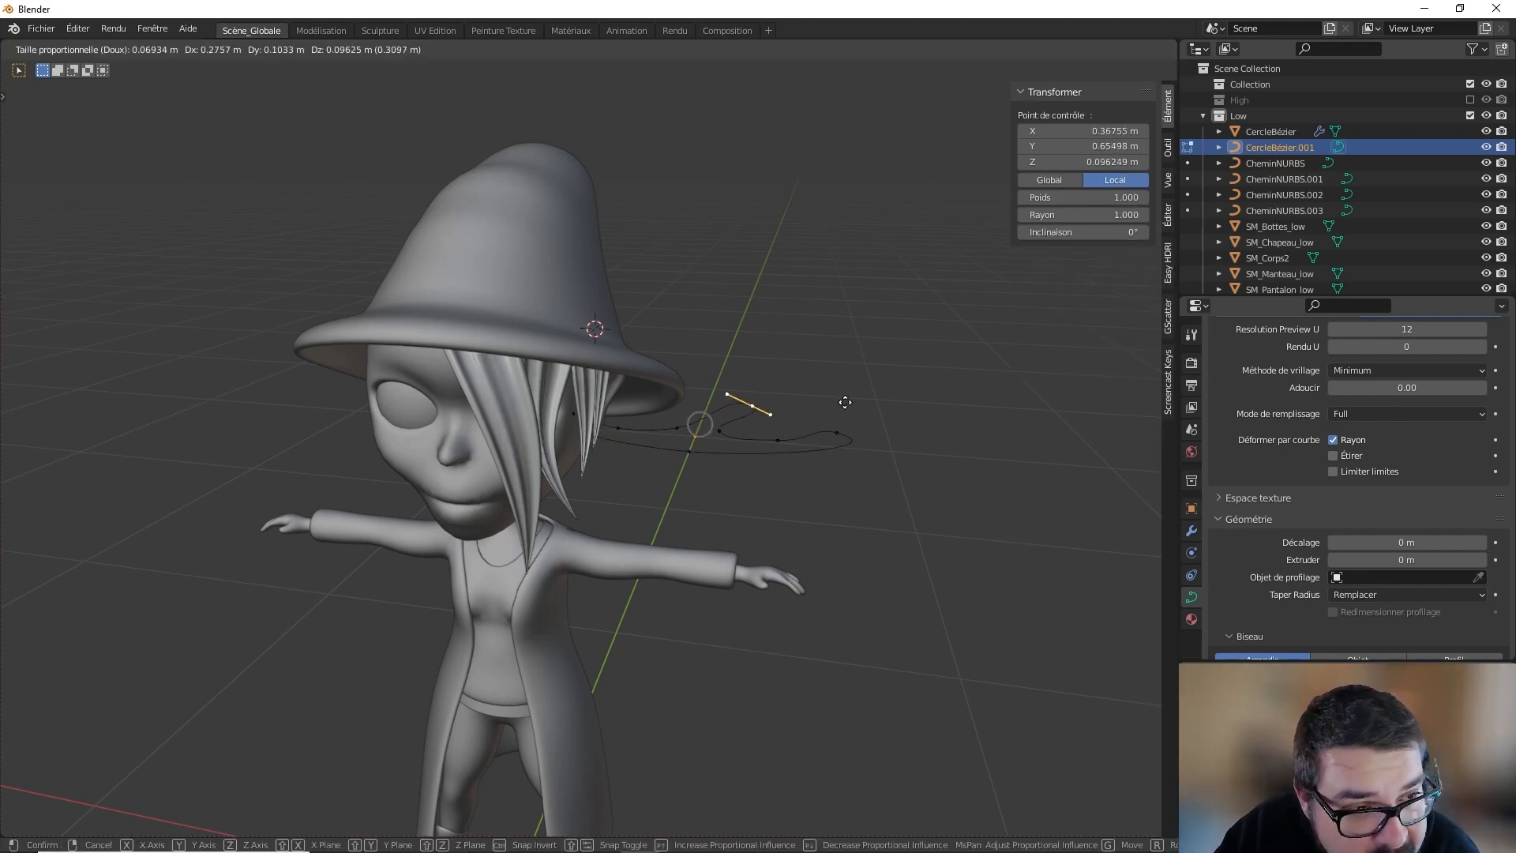
pyautogui.rightClick(782, 415)
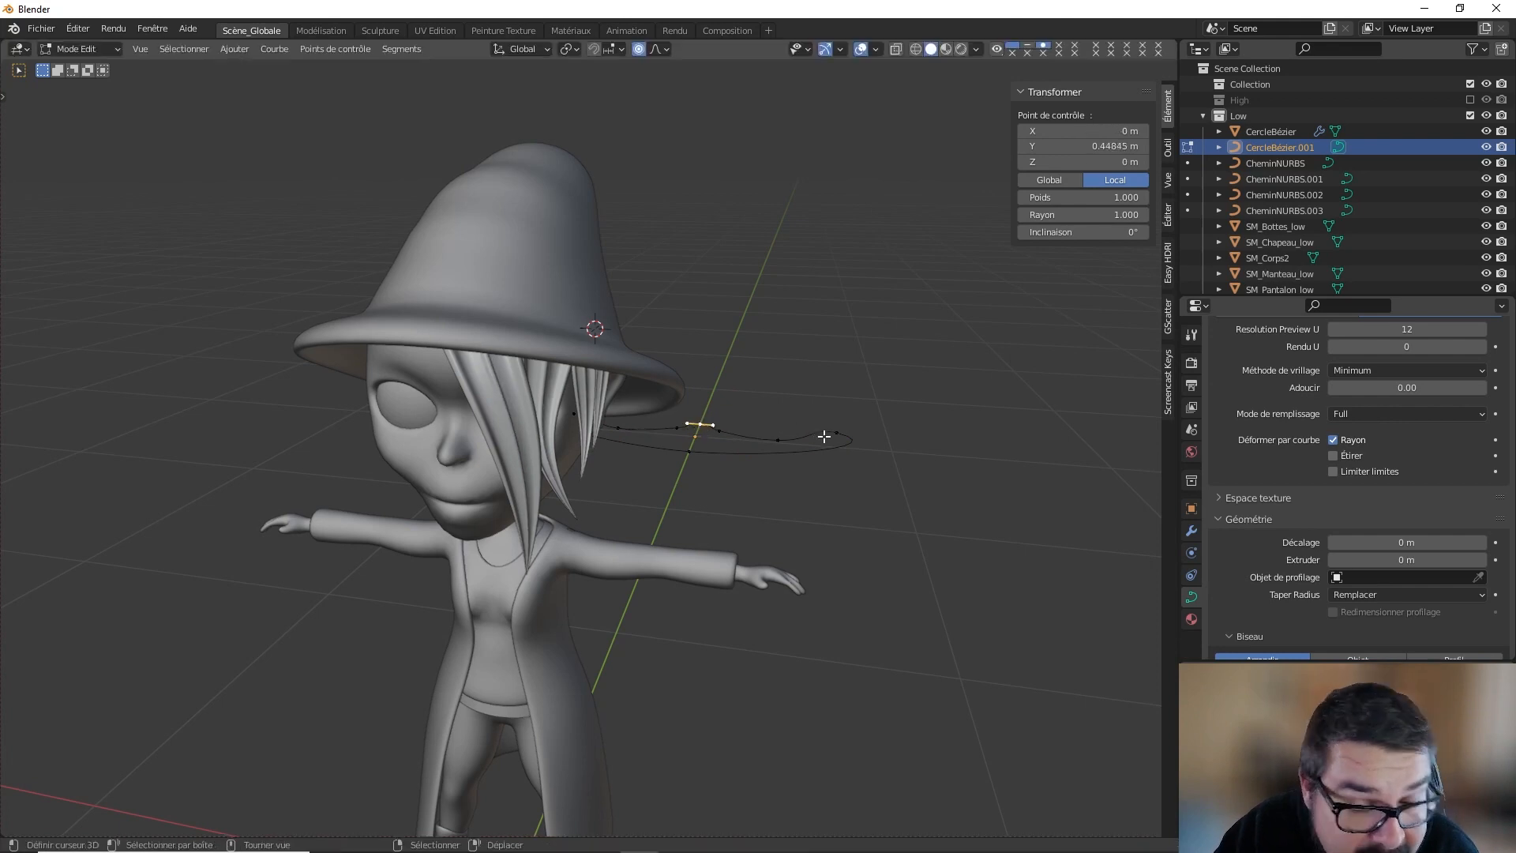
pyautogui.press('Tab')
# Step: Snap the 3D cursor to a vertex of SM_Corps2 just behind the ear, under the hat brim
pyautogui.moveTo(803, 448); pyautogui.dragTo(646, 396, button='middle')
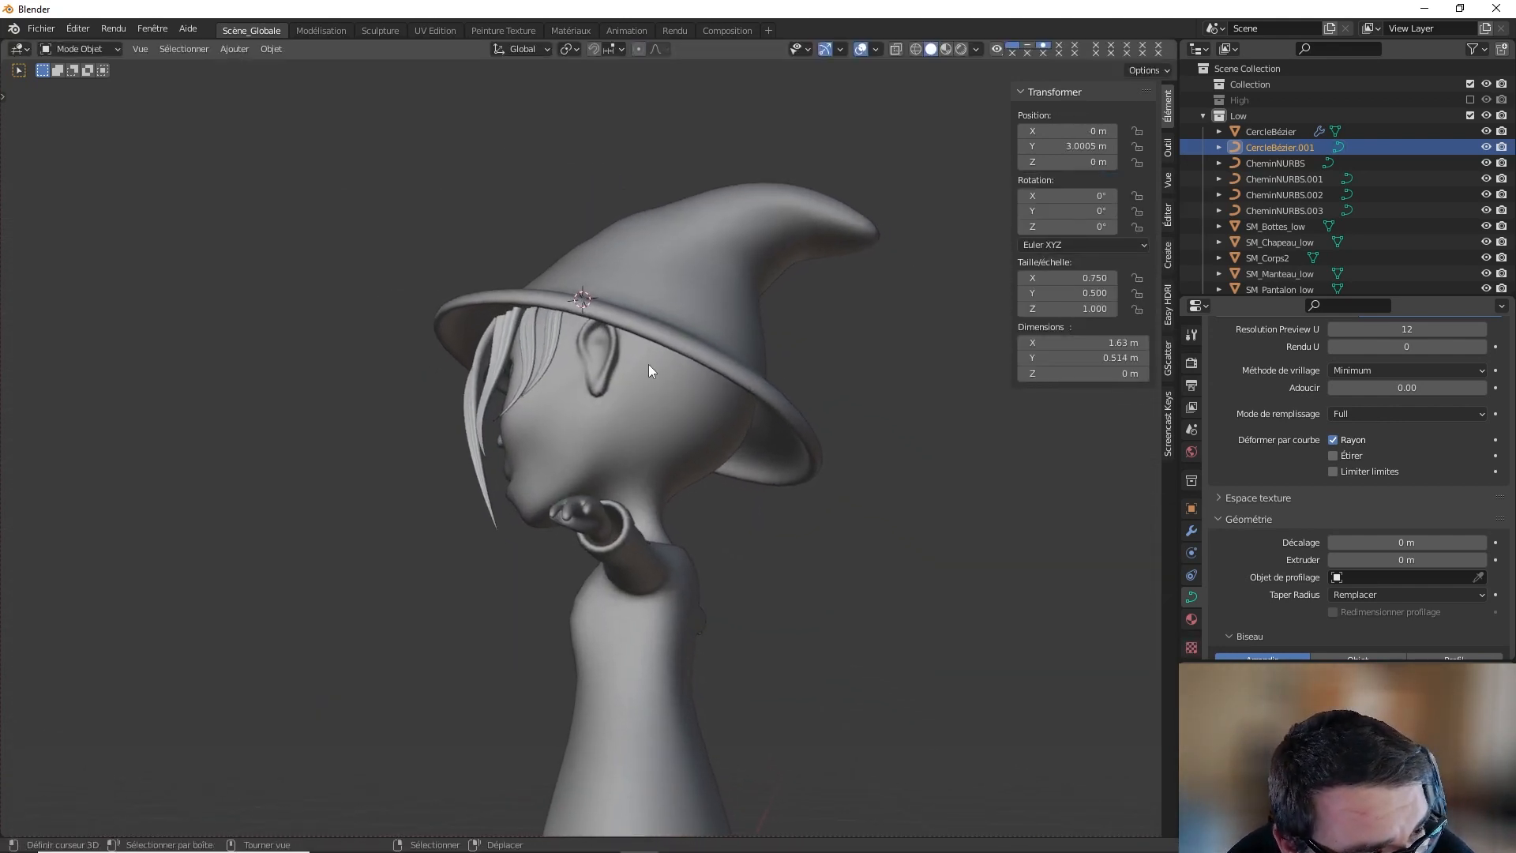
pyautogui.click(648, 362)
pyautogui.press('Tab')
pyautogui.moveTo(653, 357)
pyautogui.mouseDown(button='middle')
pyautogui.moveTo(656, 316)
pyautogui.moveTo(639, 353)
pyautogui.mouseUp(button='middle')
pyautogui.scroll(2, 655, 334)
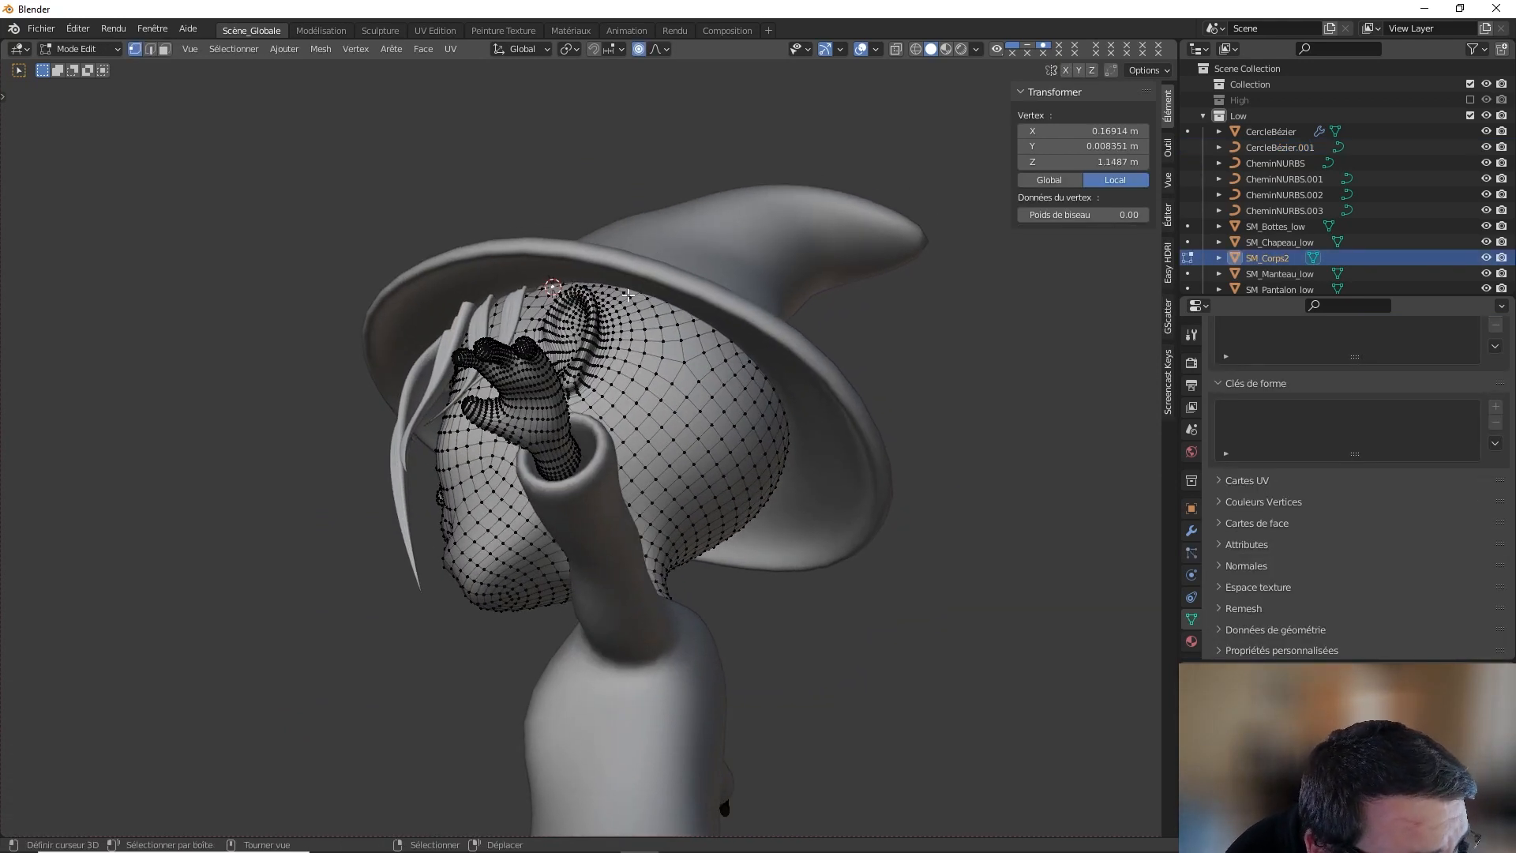
pyautogui.hotkey('shift', 's')
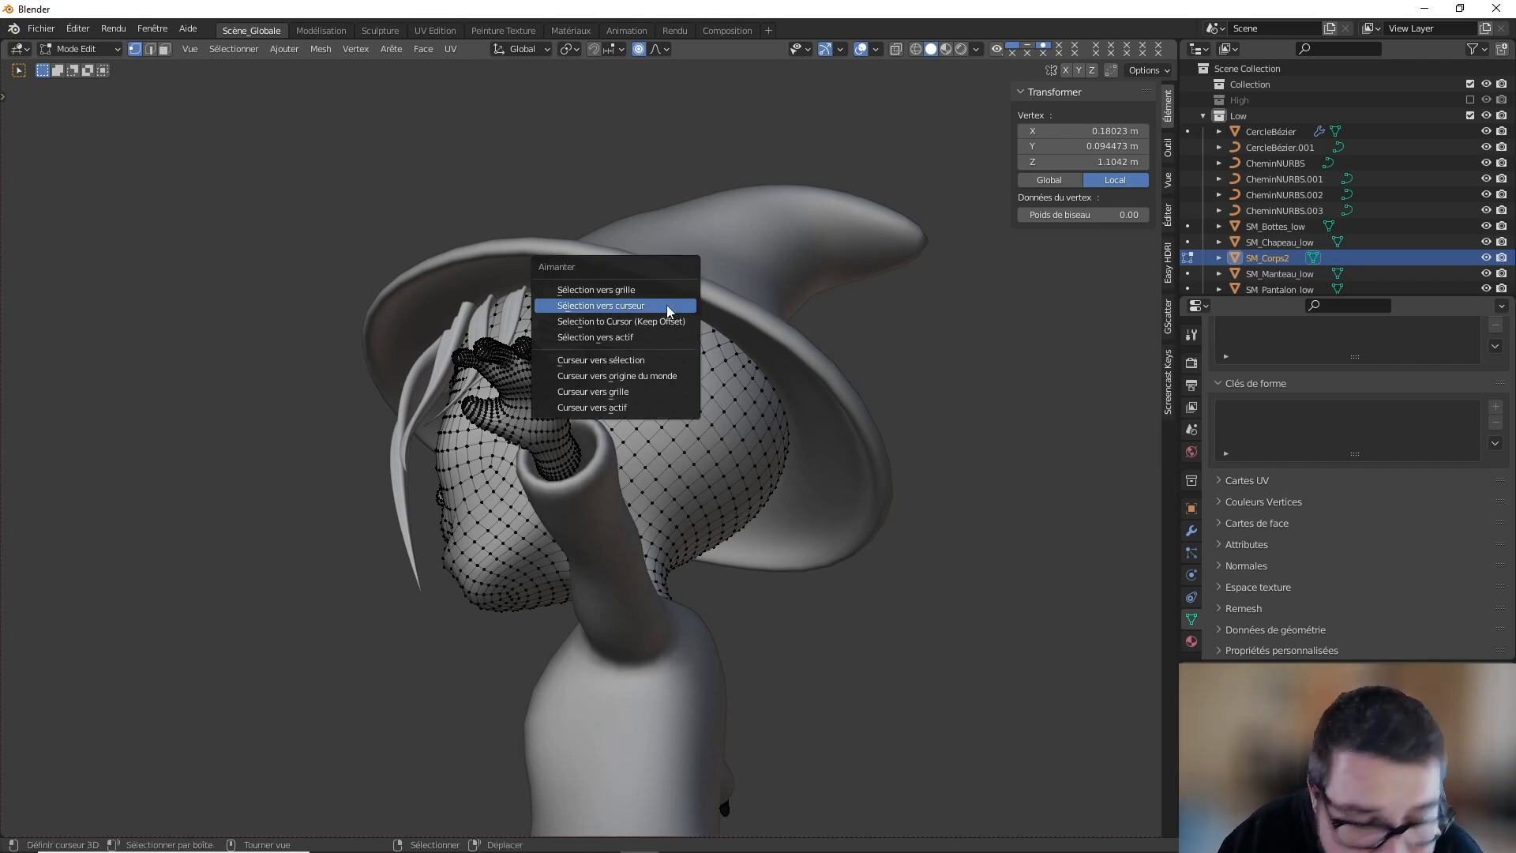
pyautogui.click(590, 361)
pyautogui.press('Tab')
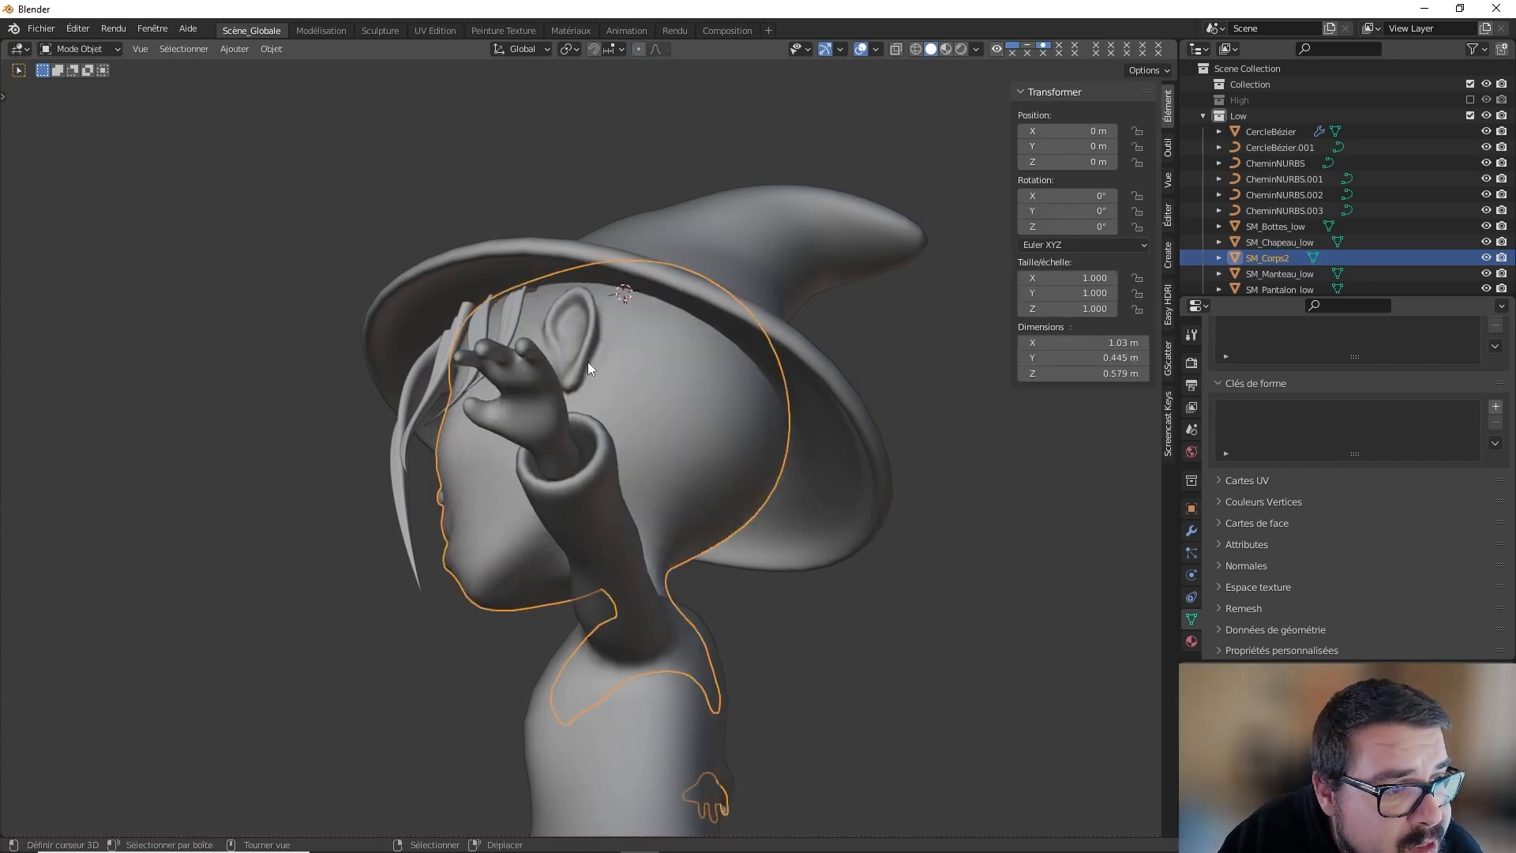
# Step: Duplicate the front strand CheminNURBS and snap the copy to the 3D cursor behind the ear
pyautogui.click(428, 370)
pyautogui.click(456, 346)
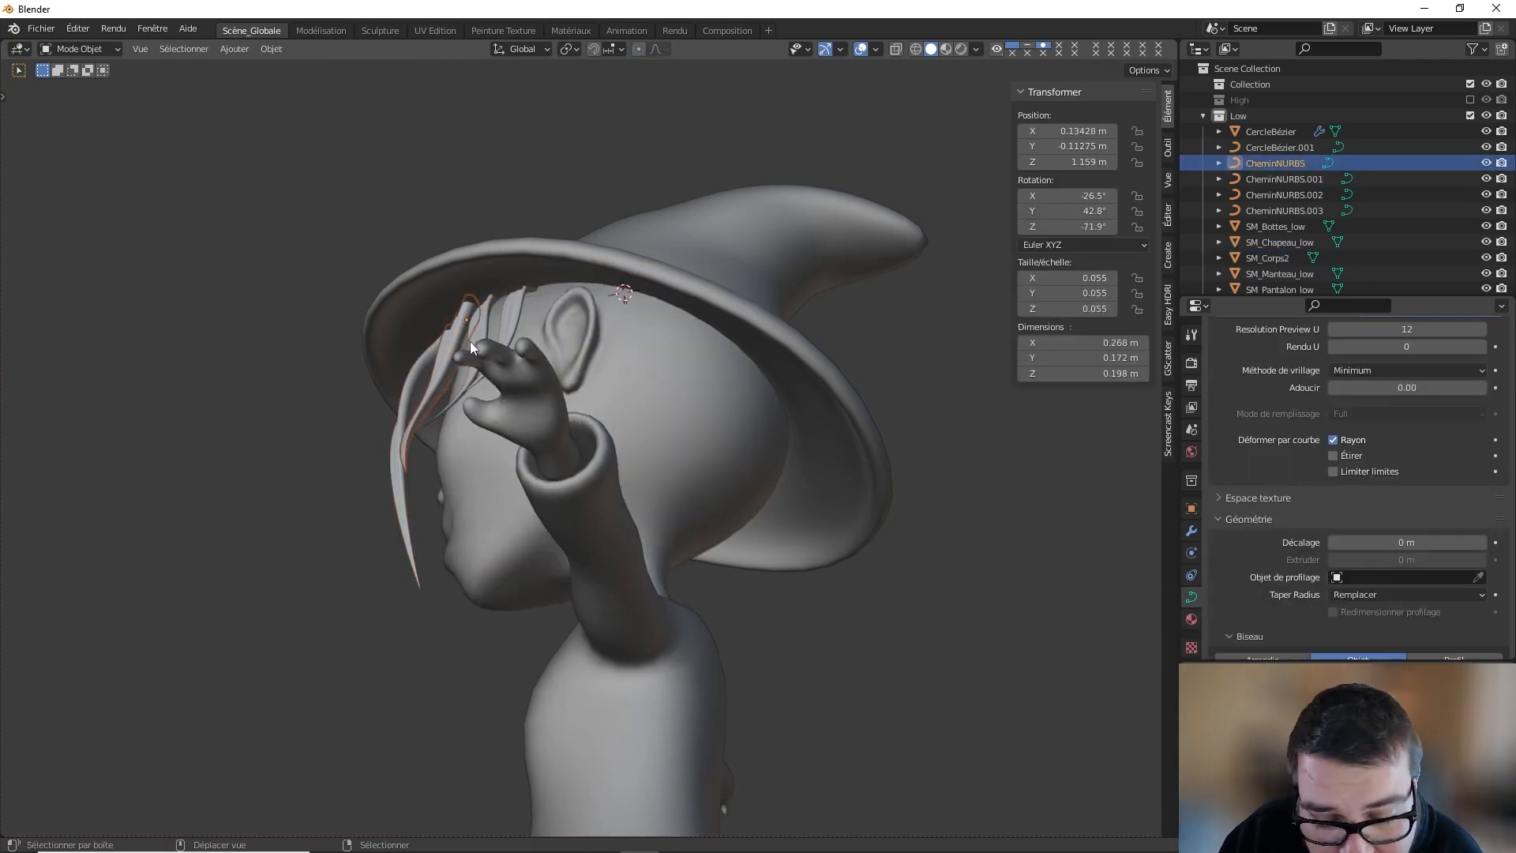
pyautogui.hotkey('shift', 'd')
pyautogui.rightClick(470, 341)
pyautogui.hotkey('shift', 's')
pyautogui.click(445, 297)
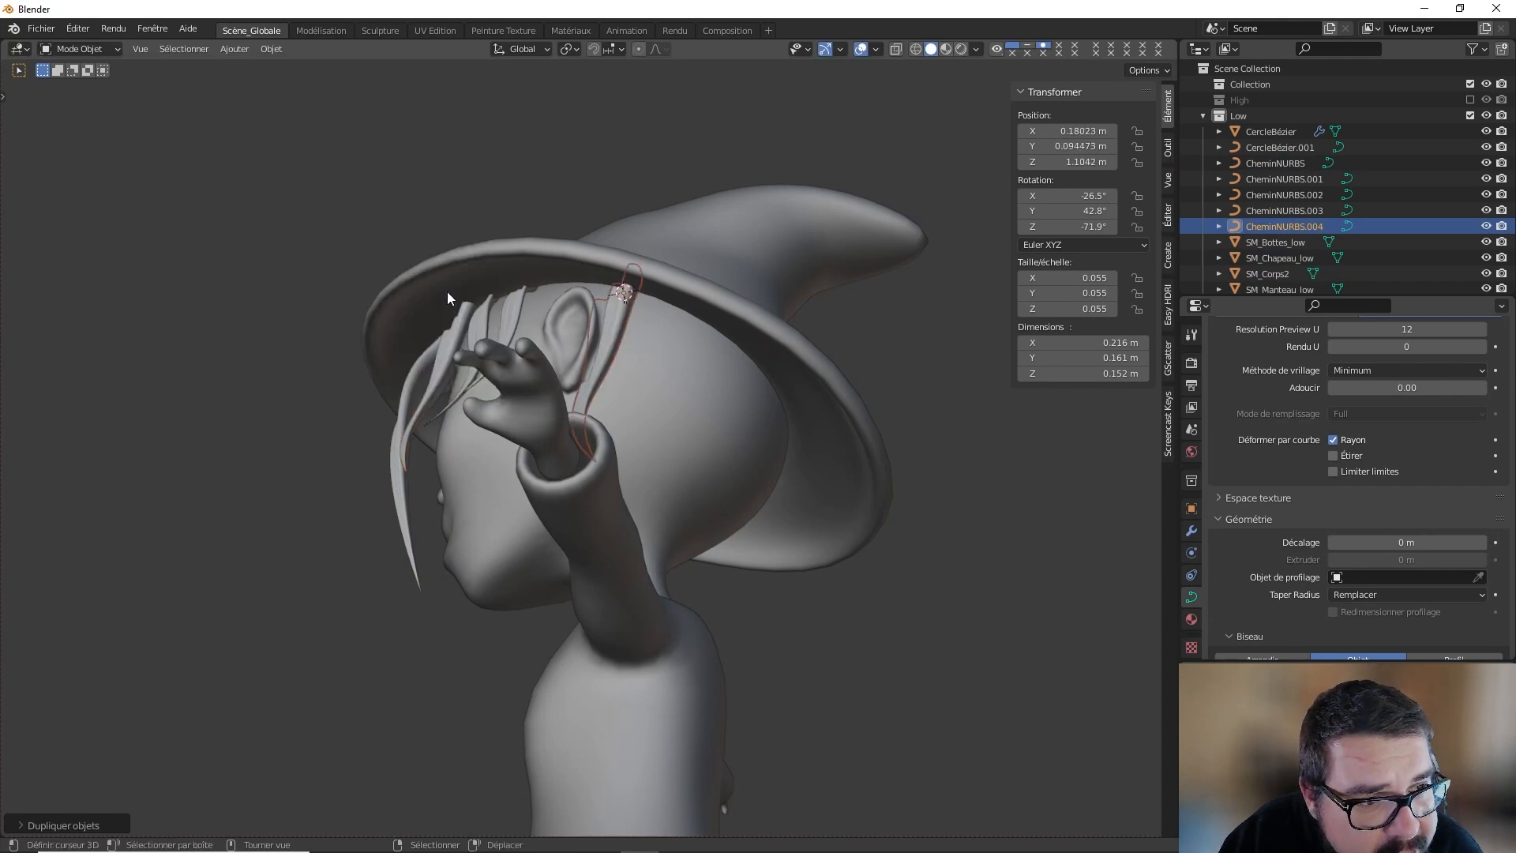
# Step: Rotate the duplicated strand around the global Z axis to a Z rotation of about -13.5°
pyautogui.press('r')
pyautogui.press('z')
pyautogui.press('z')
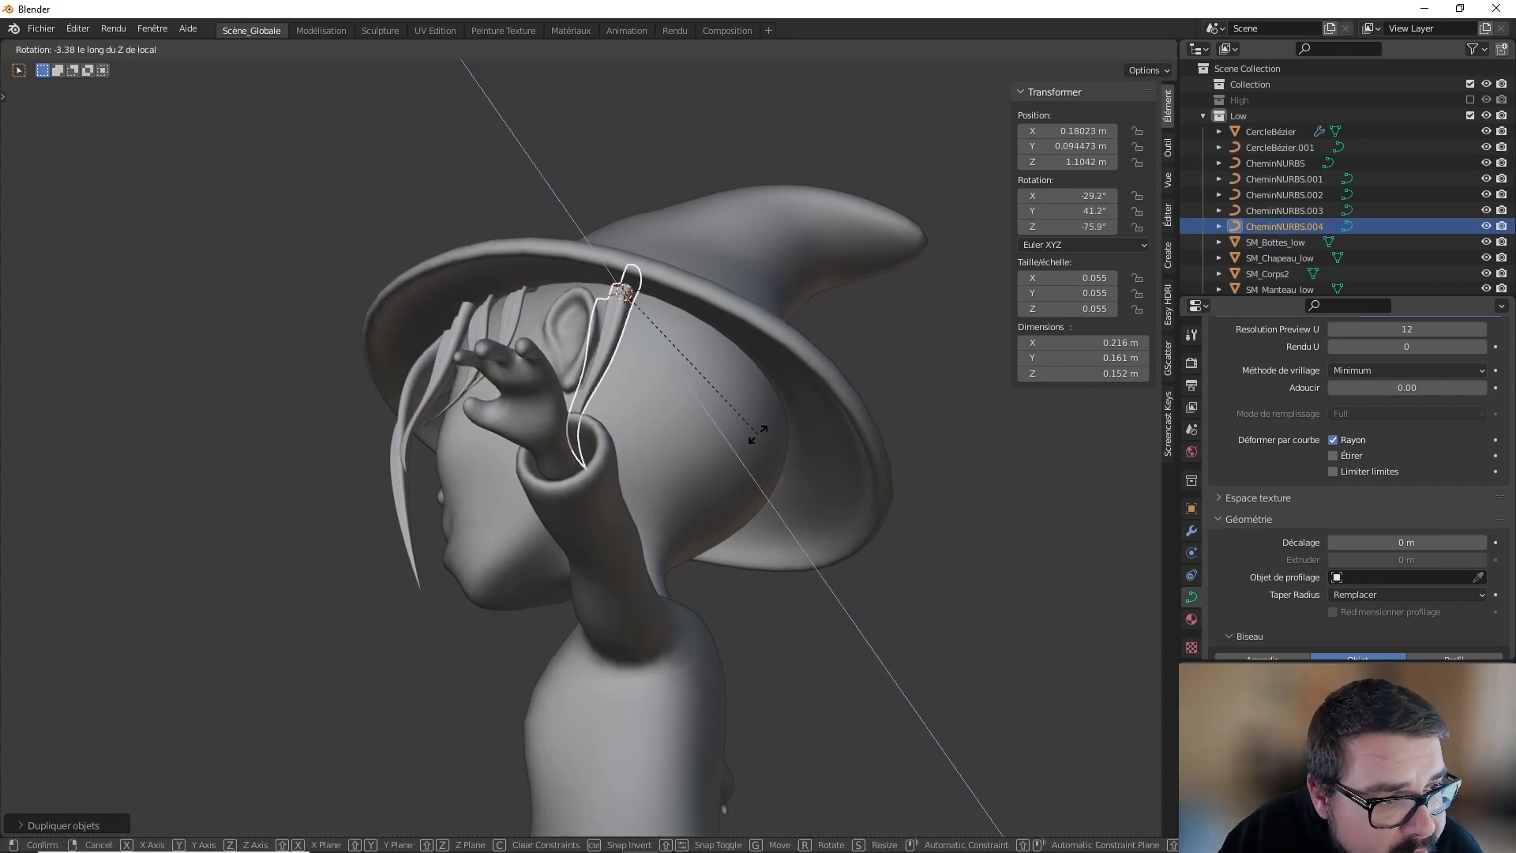
pyautogui.press('z')
pyautogui.press('z')
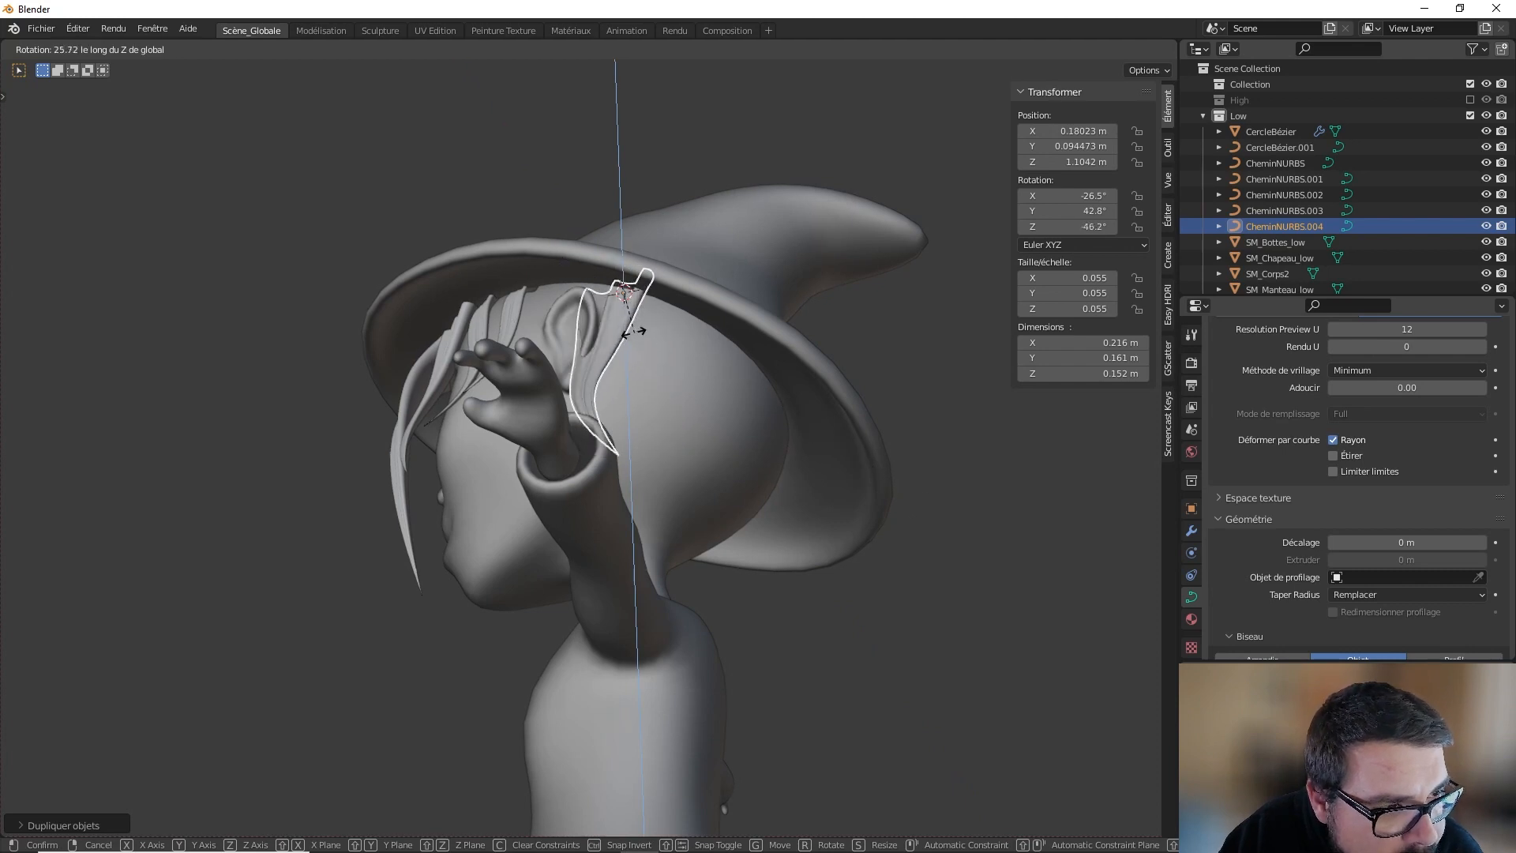
pyautogui.click(613, 325)
pyautogui.moveTo(643, 291); pyautogui.dragTo(635, 301, button='middle')
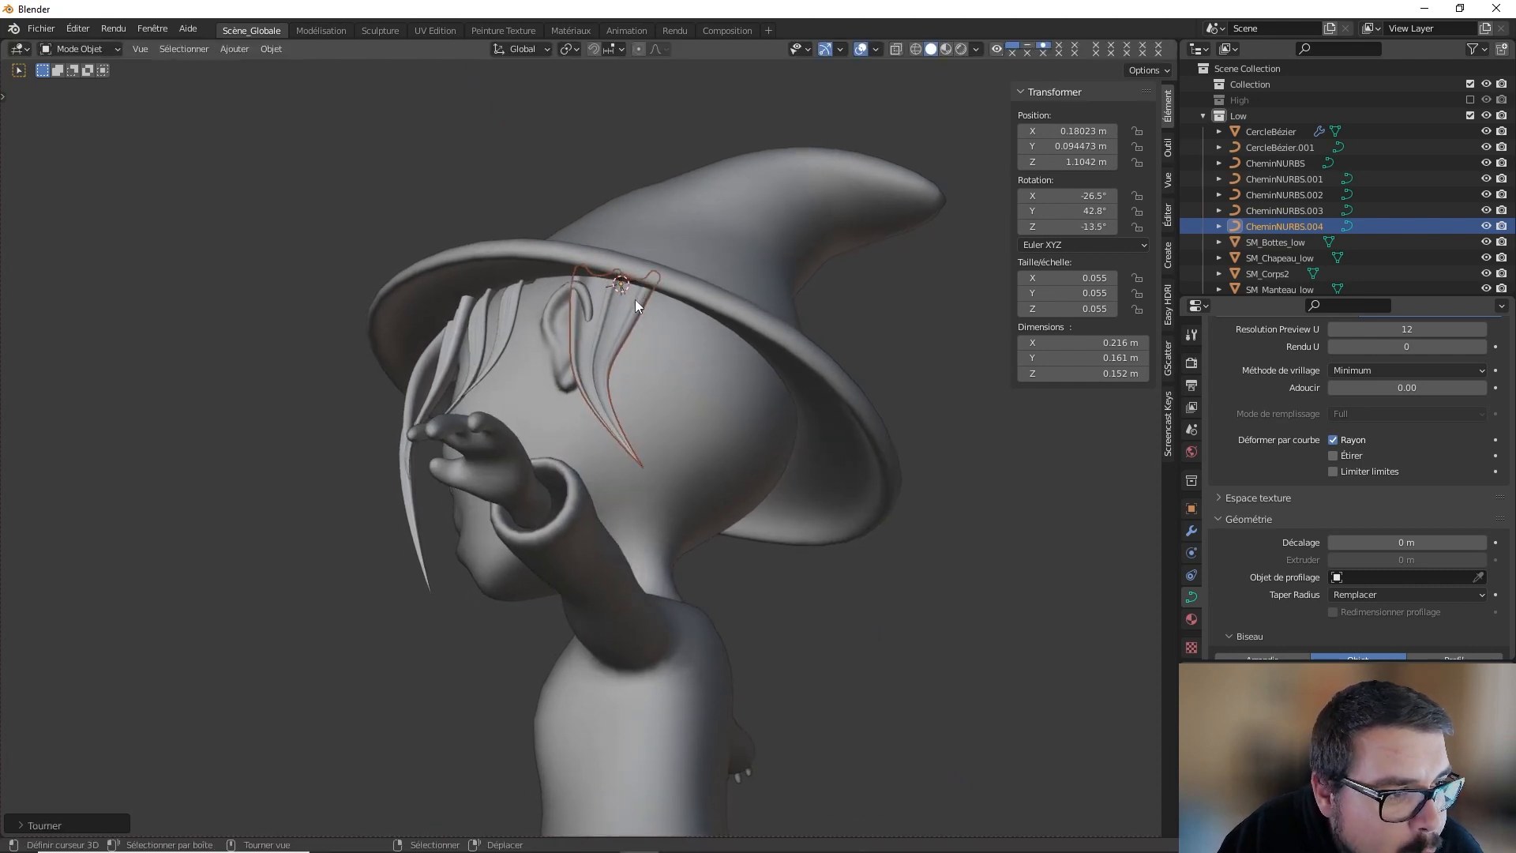
# Step: Shrink the root radius of strand CheminNURBS.004 and move the control point above its tip back in line with the strand
pyautogui.press('Tab')
pyautogui.hotkey('alt', 's')
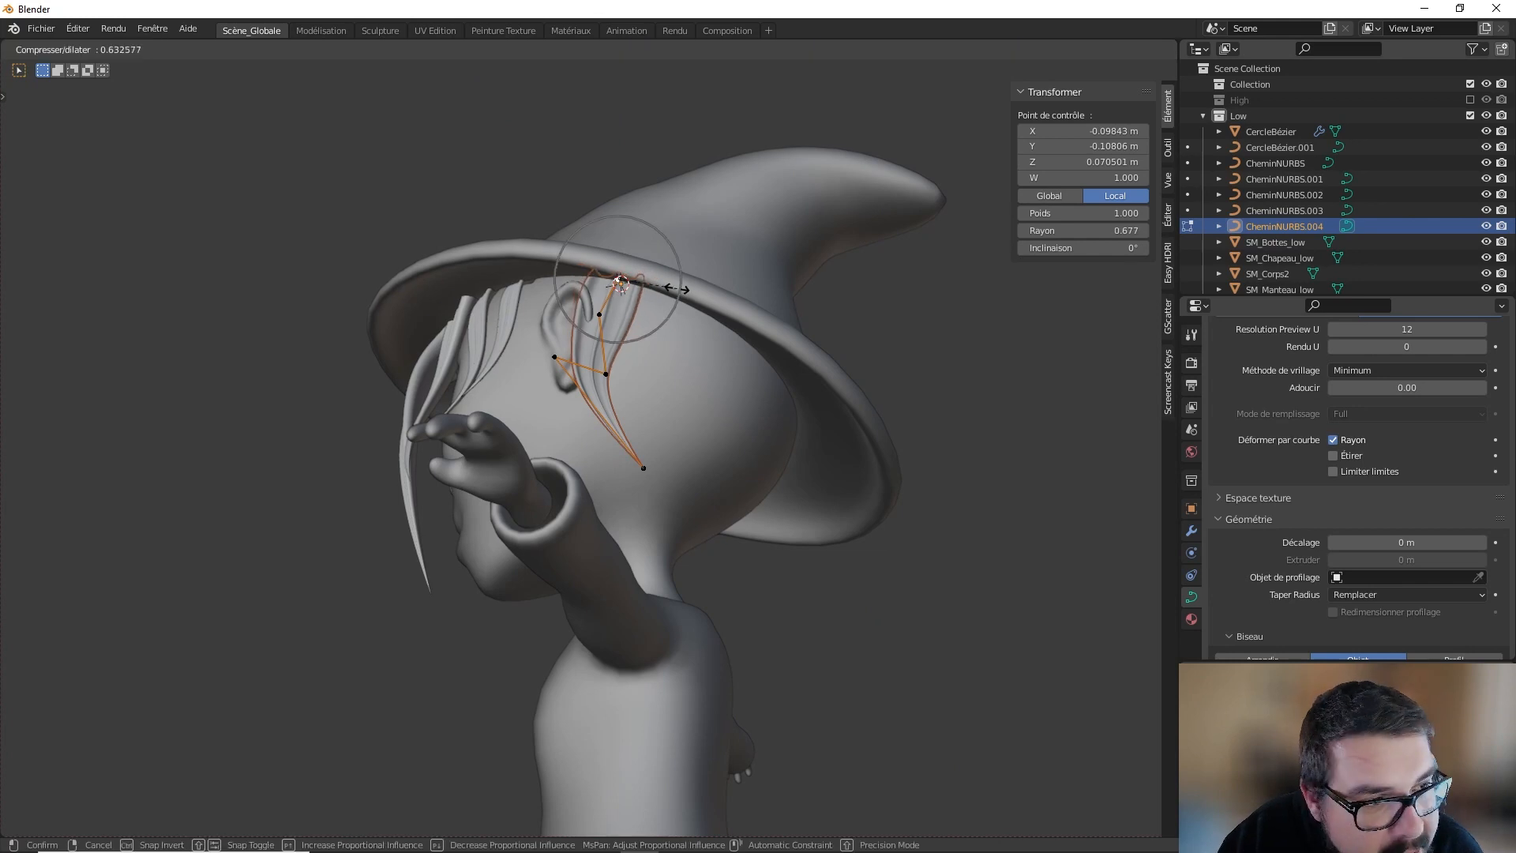
pyautogui.click(664, 283)
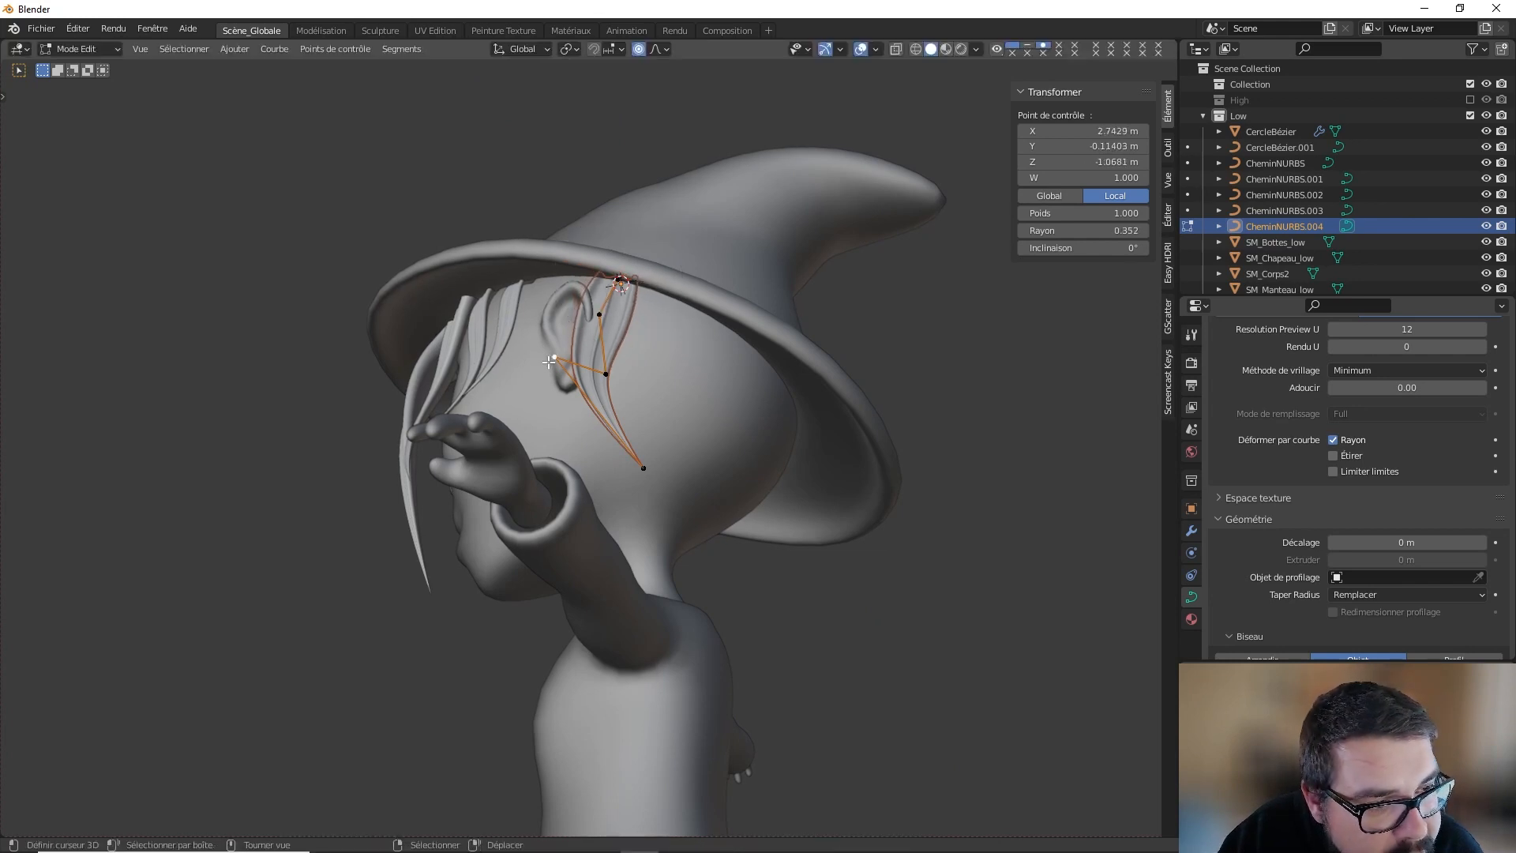
pyautogui.press('g')
pyautogui.click(625, 421)
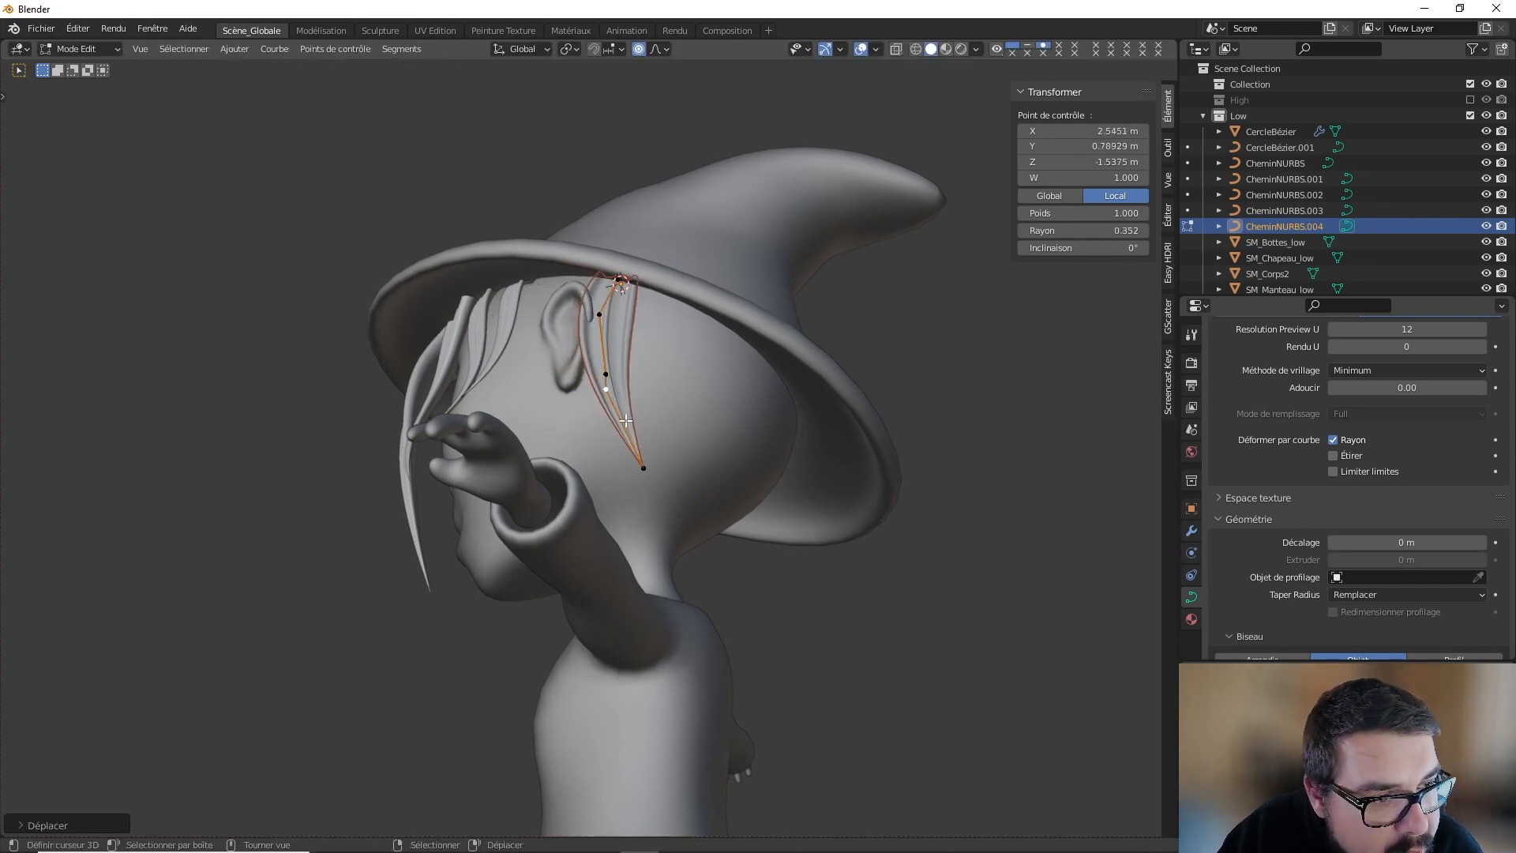
# Step: Move the upper and middle control points of strand CheminNURBS.004 to fit it against the head behind the ear
pyautogui.rightClick(602, 315)
pyautogui.press('g')
pyautogui.click(631, 324)
pyautogui.moveTo(630, 324); pyautogui.dragTo(498, 331, button='middle')
pyautogui.press('g')
pyautogui.click(692, 354)
pyautogui.press('g')
pyautogui.click(559, 320)
pyautogui.press('g')
pyautogui.click(521, 325)
pyautogui.moveTo(549, 397); pyautogui.dragTo(527, 390, button='right')
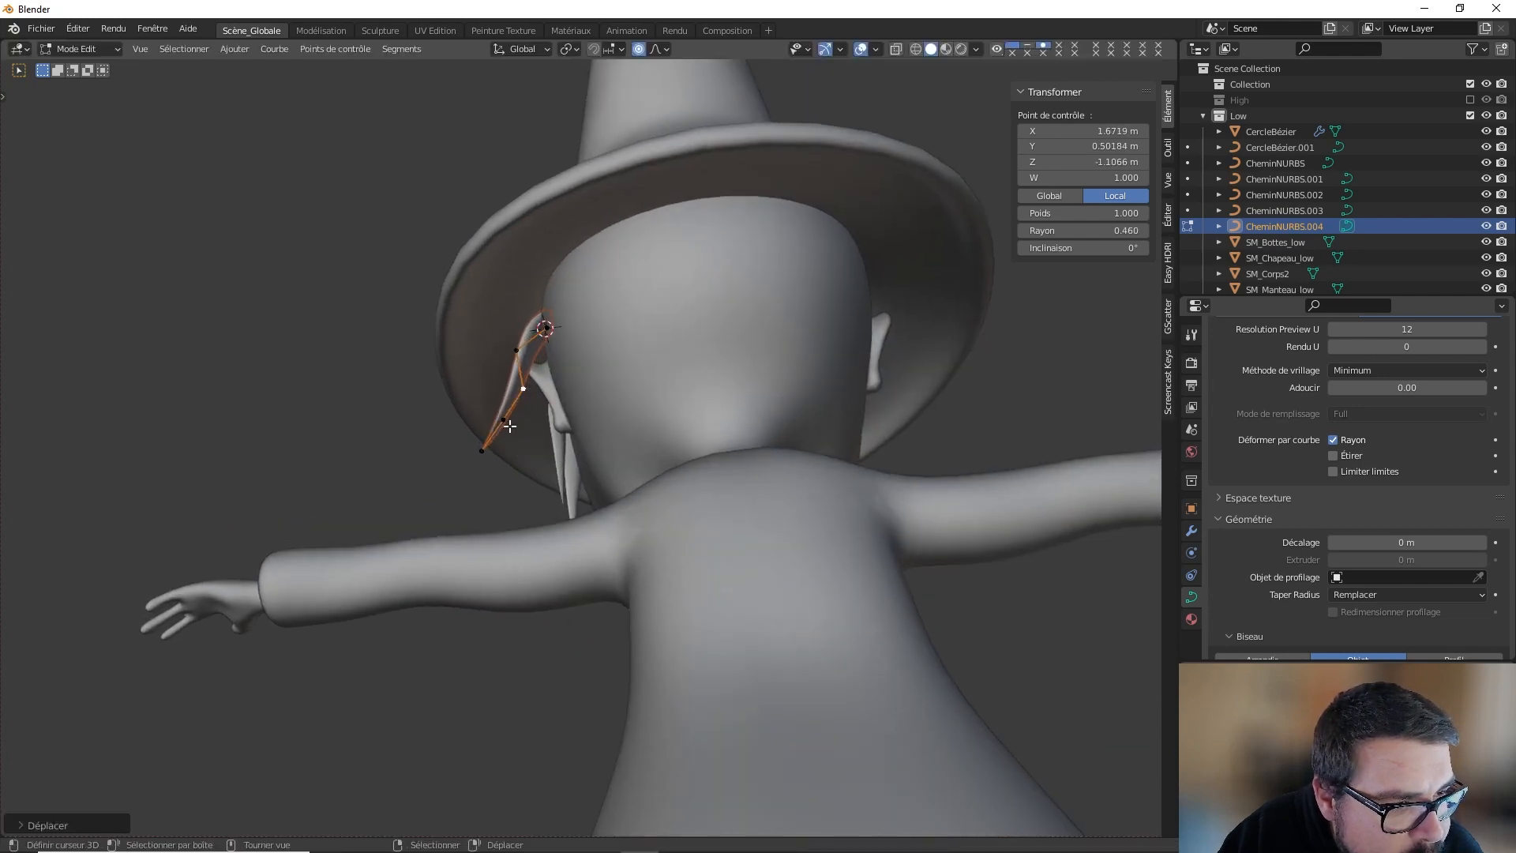
# Step: Lengthen strand CheminNURBS.004 by moving its tip control point down to shoulder level
pyautogui.moveTo(499, 450); pyautogui.dragTo(503, 452, button='right')
pyautogui.click(604, 526)
pyautogui.moveTo(600, 527); pyautogui.dragTo(732, 528, button='middle')
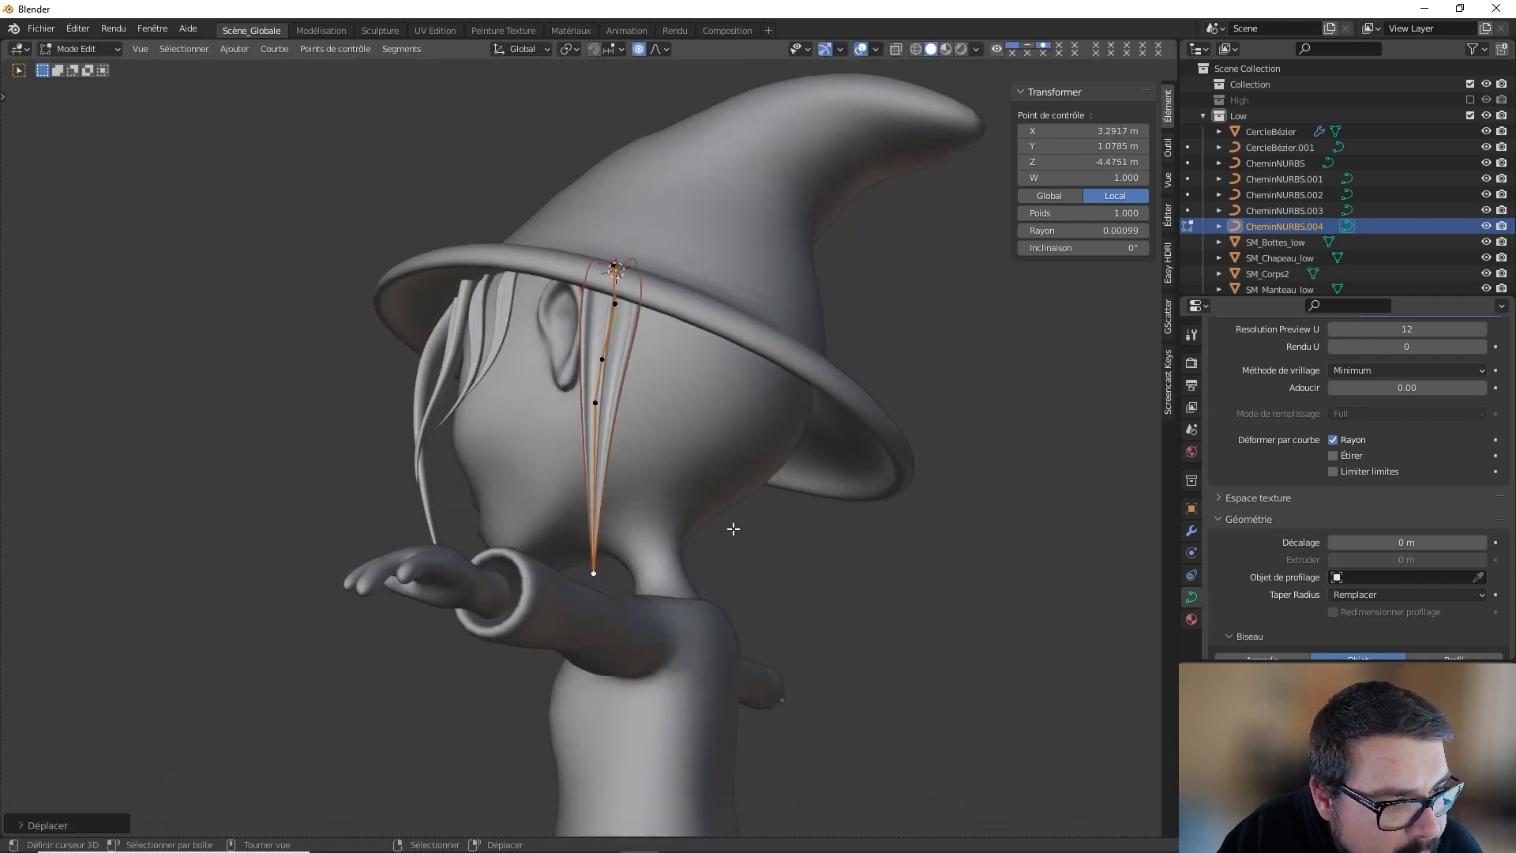
pyautogui.press('g')
pyautogui.click(692, 533)
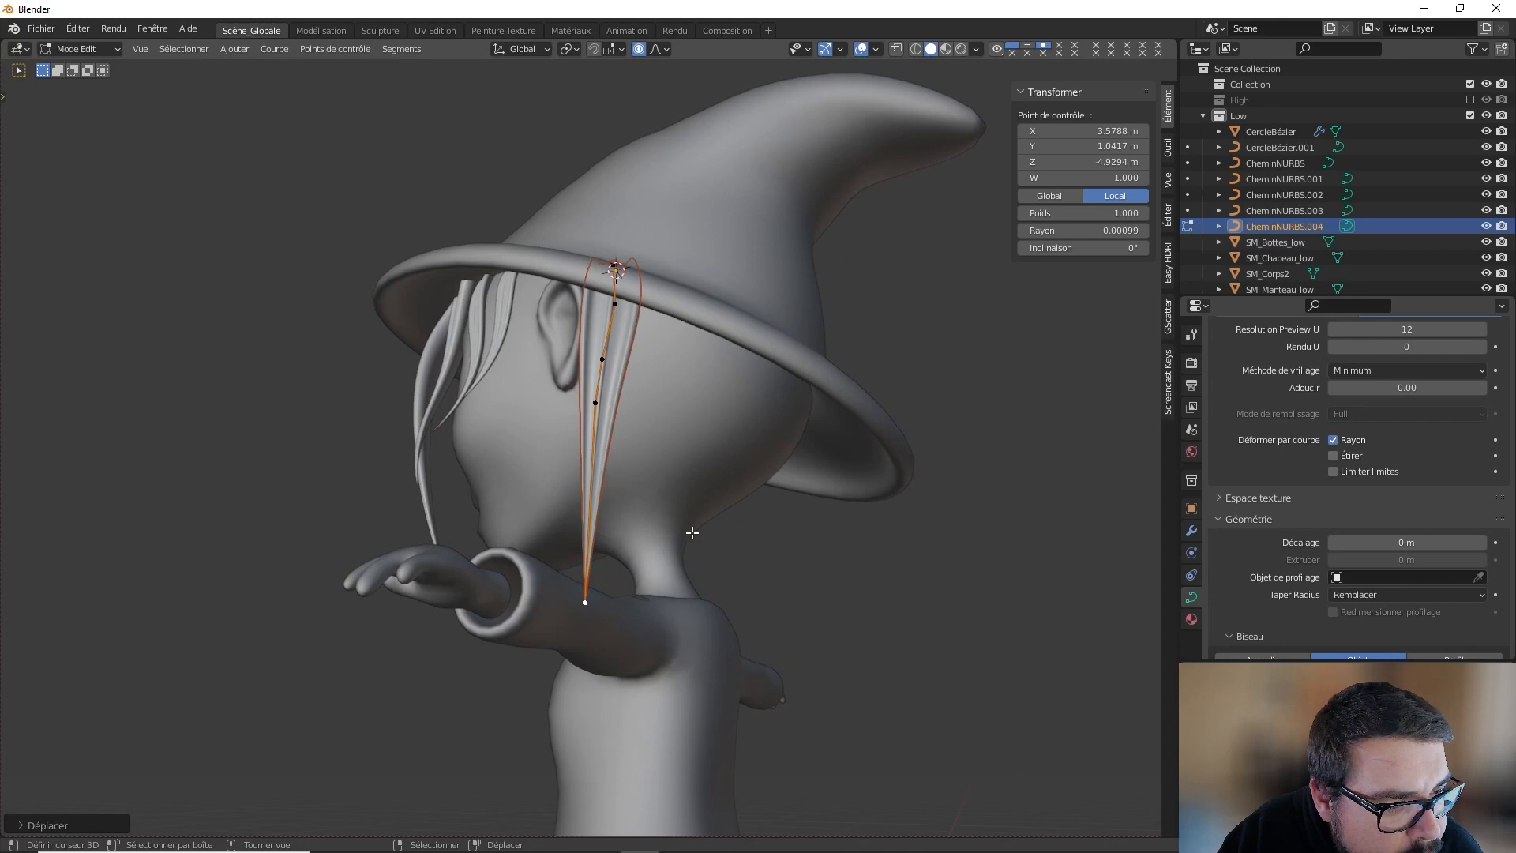
# Step: Pull the control point above the tip toward the back of the neck and swing the tip forward past the shoulder
pyautogui.rightClick(602, 407)
pyautogui.press('g')
pyautogui.click(703, 520)
pyautogui.moveTo(703, 522); pyautogui.dragTo(733, 532, button='middle')
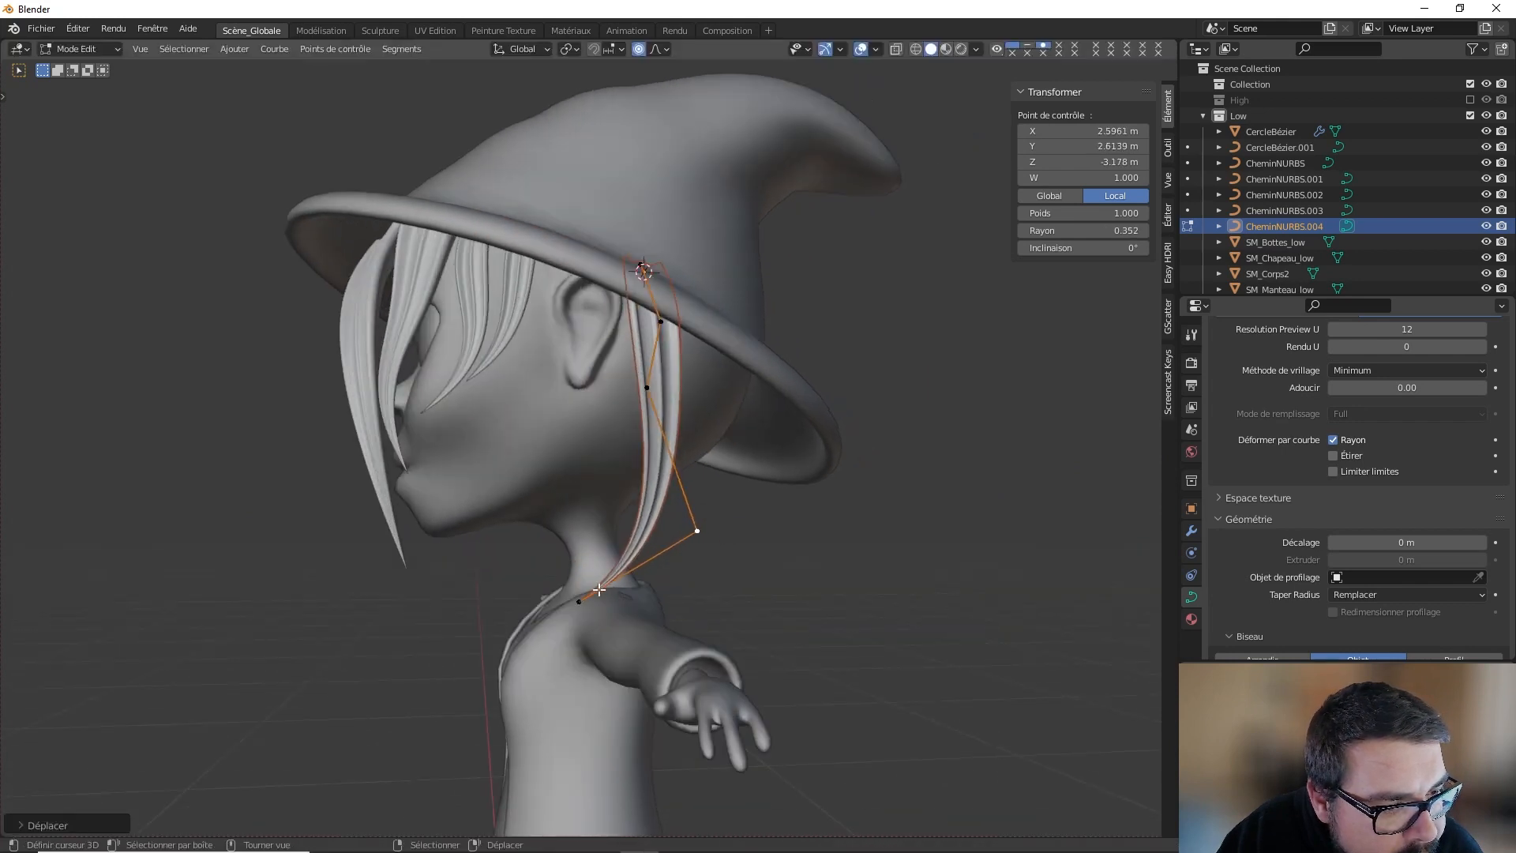
pyautogui.rightClick(580, 602)
pyautogui.press('g')
pyautogui.click(466, 615)
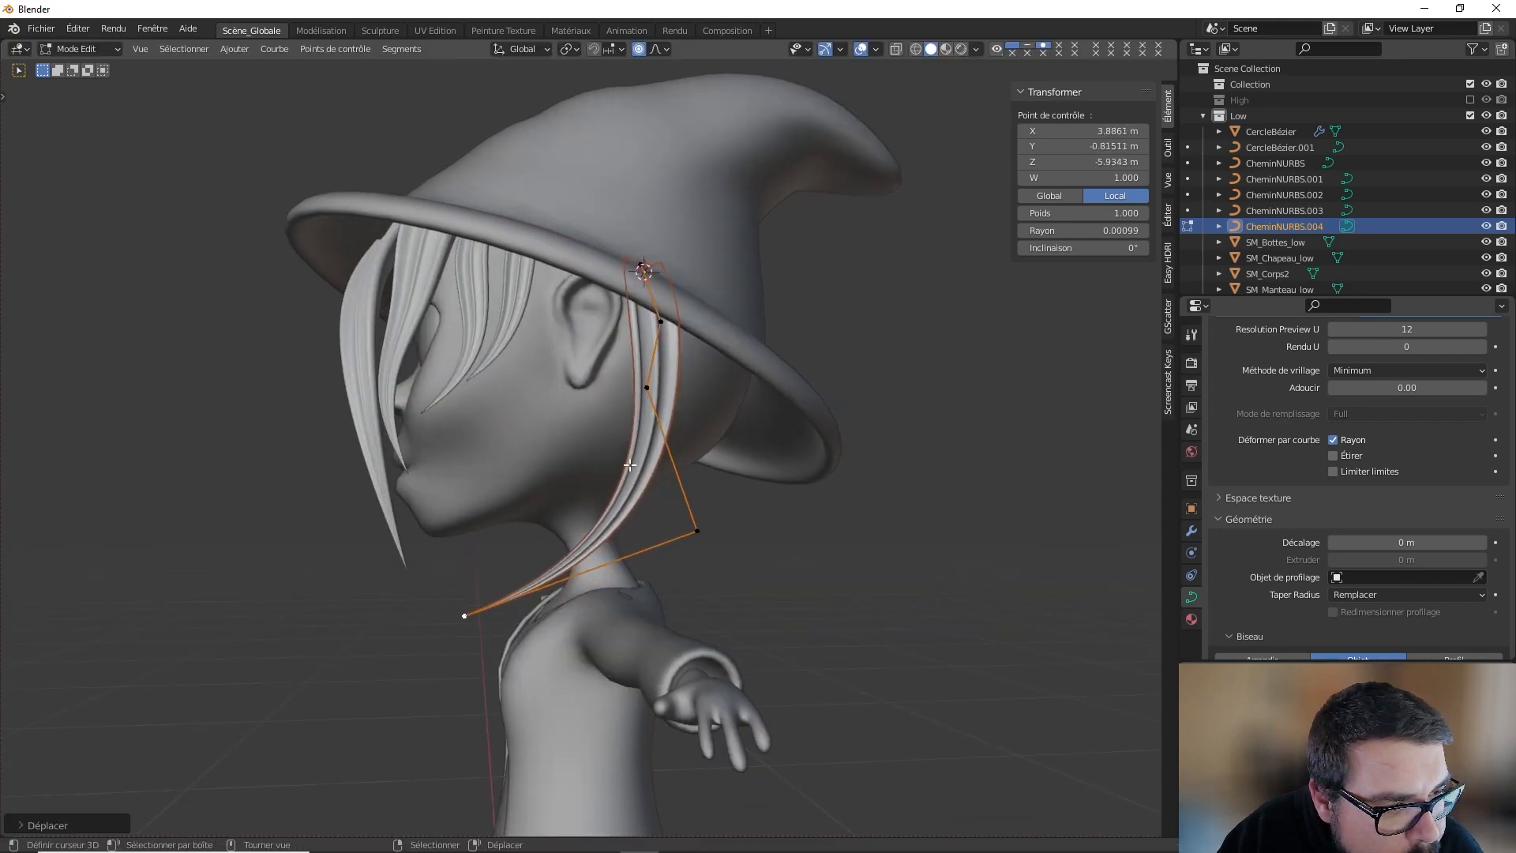
# Step: Bring the control point above the tip forward to the neck and lower the tip toward the chest
pyautogui.rightClick(698, 532)
pyautogui.press('g')
pyautogui.click(495, 573)
pyautogui.press('g')
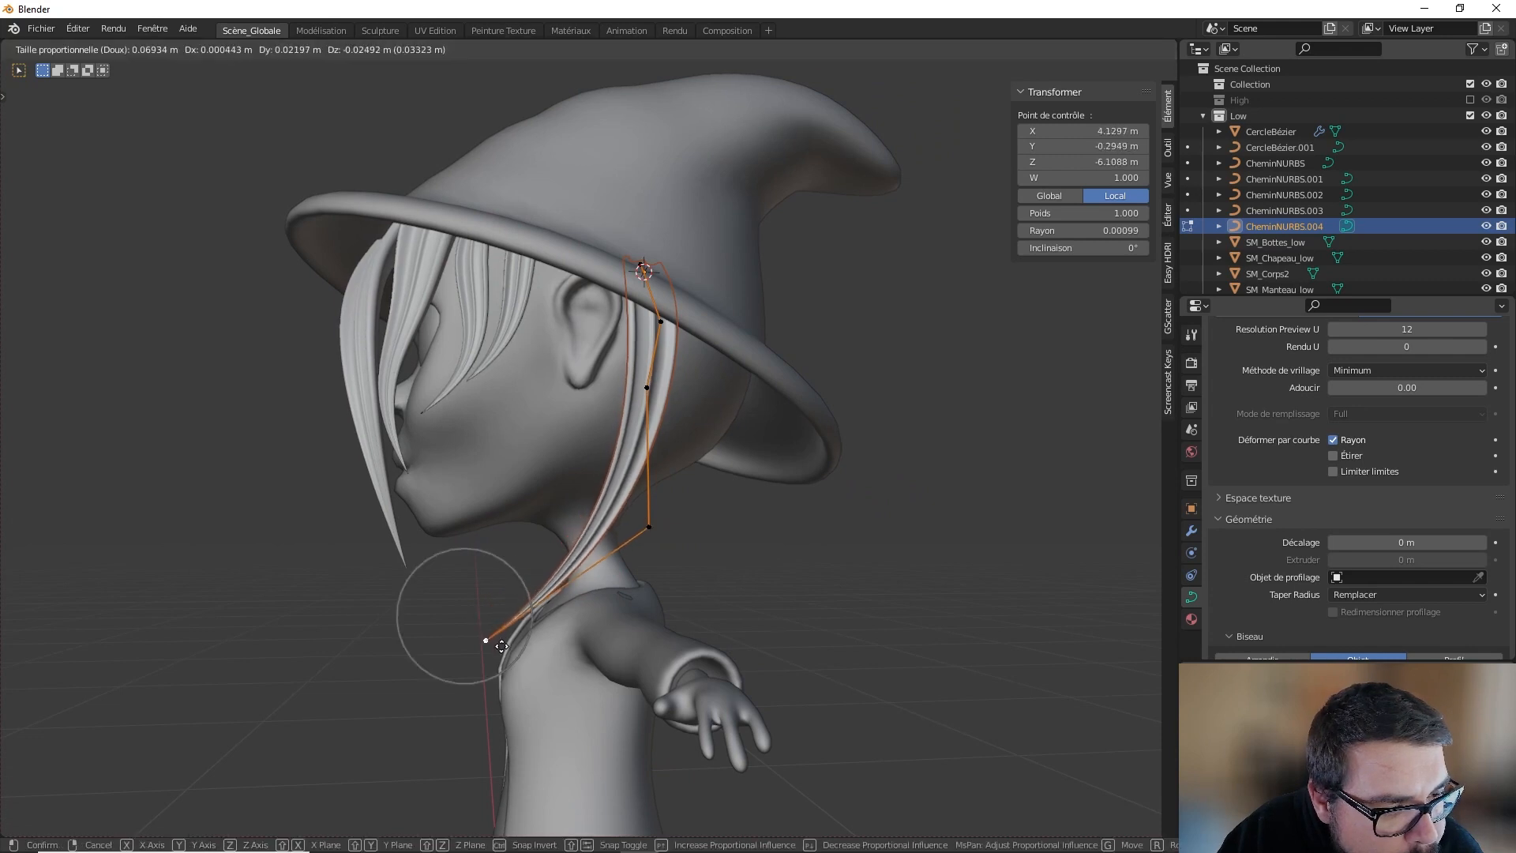
pyautogui.click(521, 650)
# Step: Readjust the two control points between the ear and the neck to refine the strand's curve
pyautogui.rightClick(668, 530)
pyautogui.press('g')
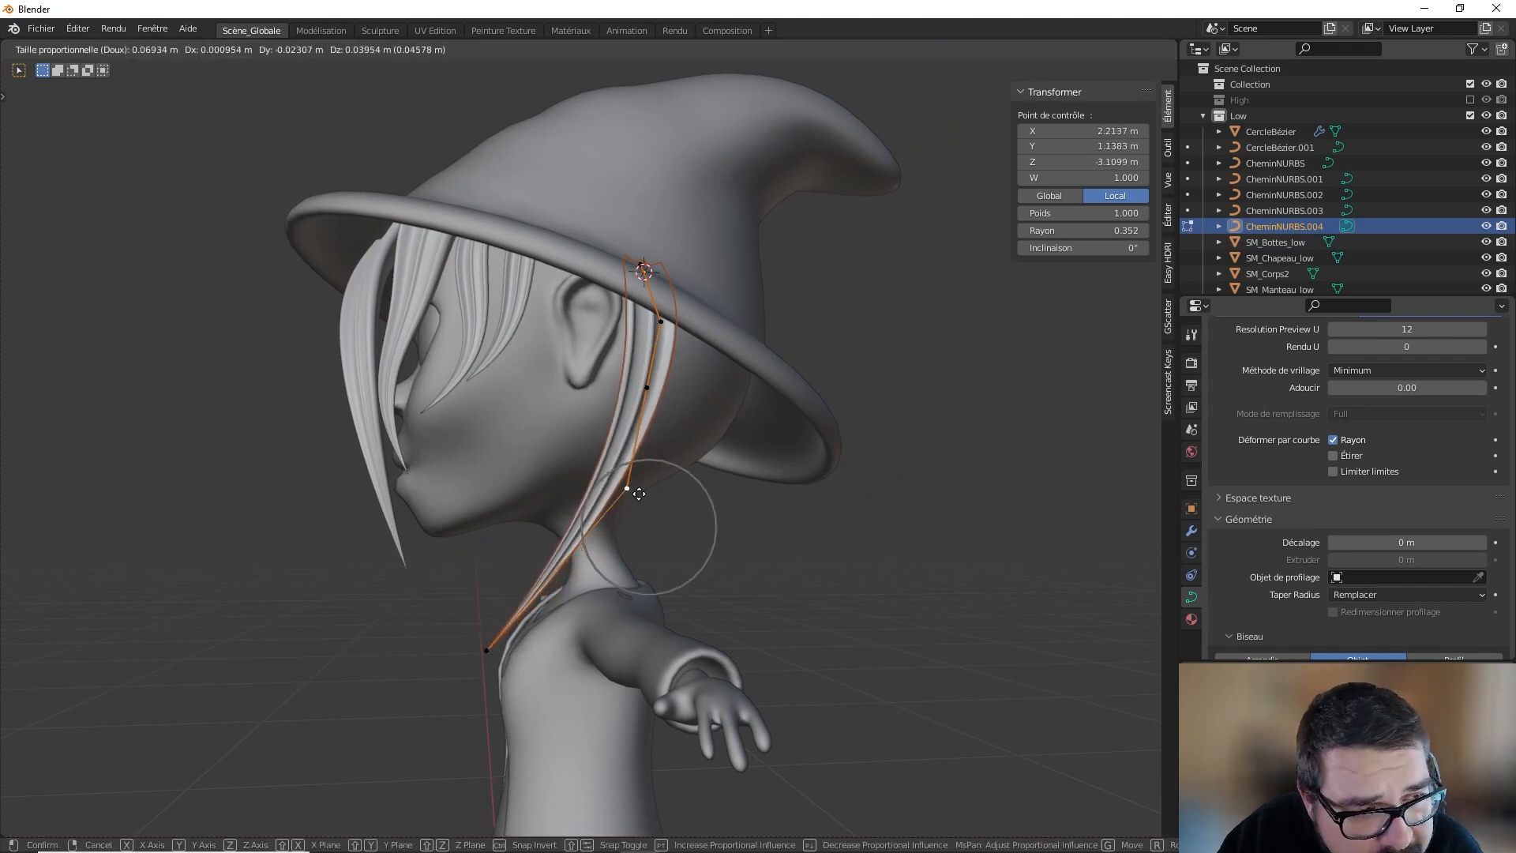
pyautogui.click(646, 489)
pyautogui.rightClick(659, 386)
pyautogui.press('g')
pyautogui.click(634, 389)
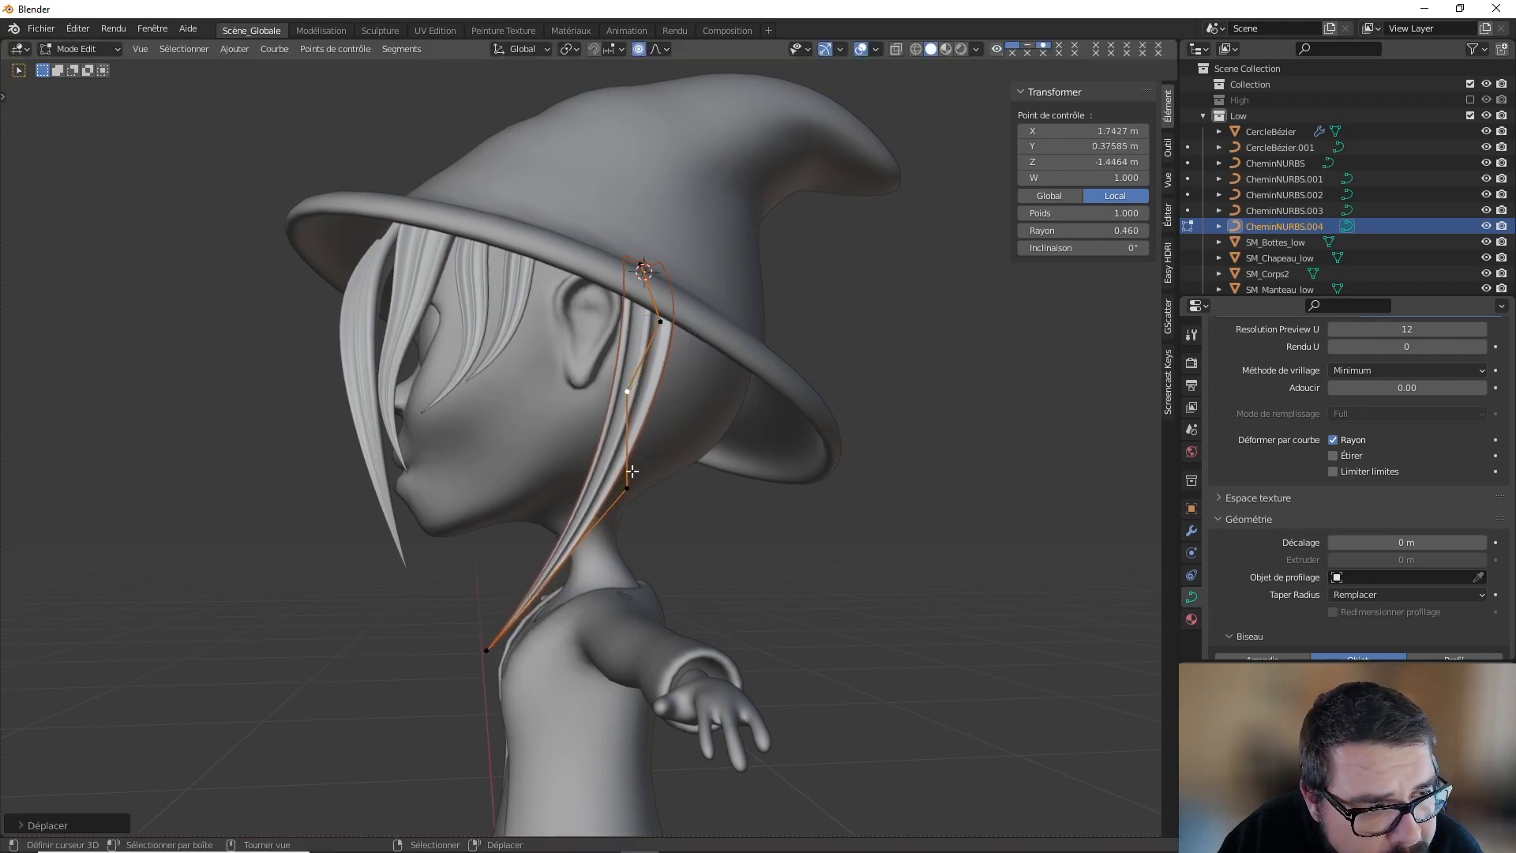
pyautogui.press('g')
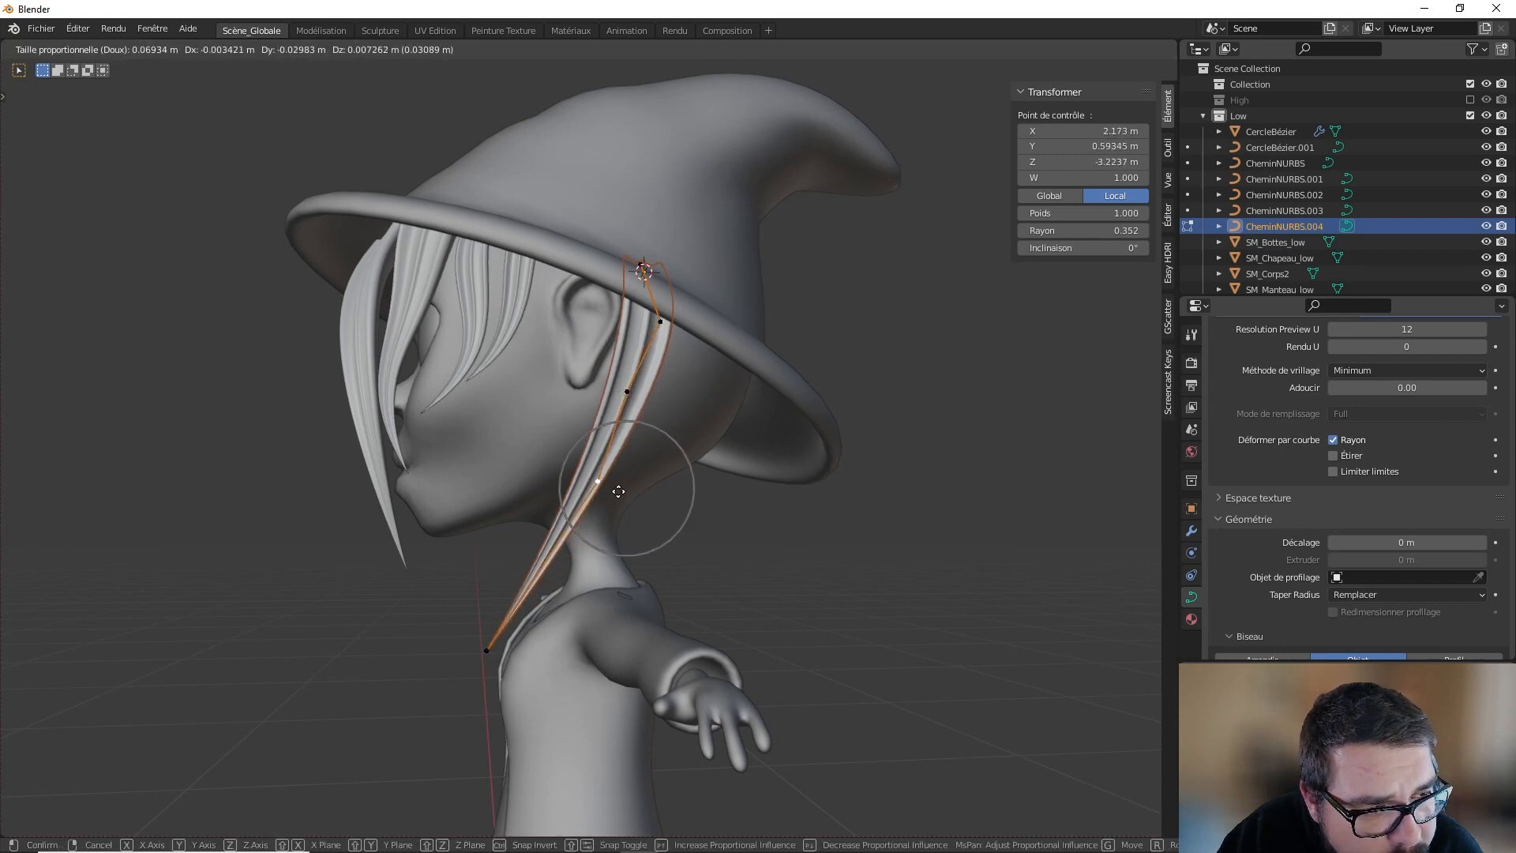
pyautogui.click(680, 510)
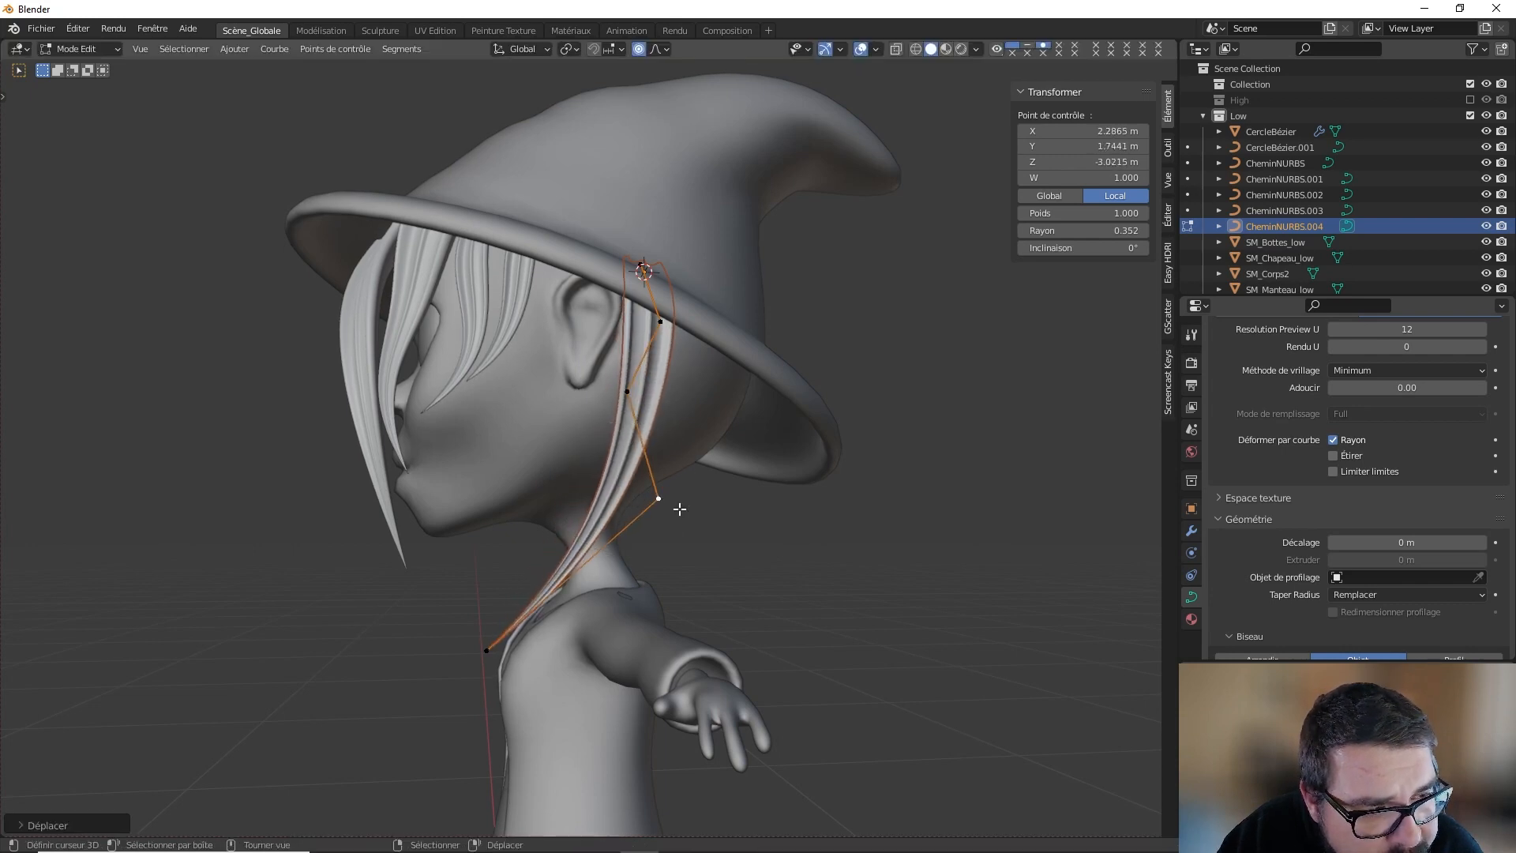
# Step: Subdivide the strand's last segment and move the new control point forward below the jaw
pyautogui.keyDown('shift'); pyautogui.rightClick(494, 640); pyautogui.keyUp('shift')
pyautogui.press('w')
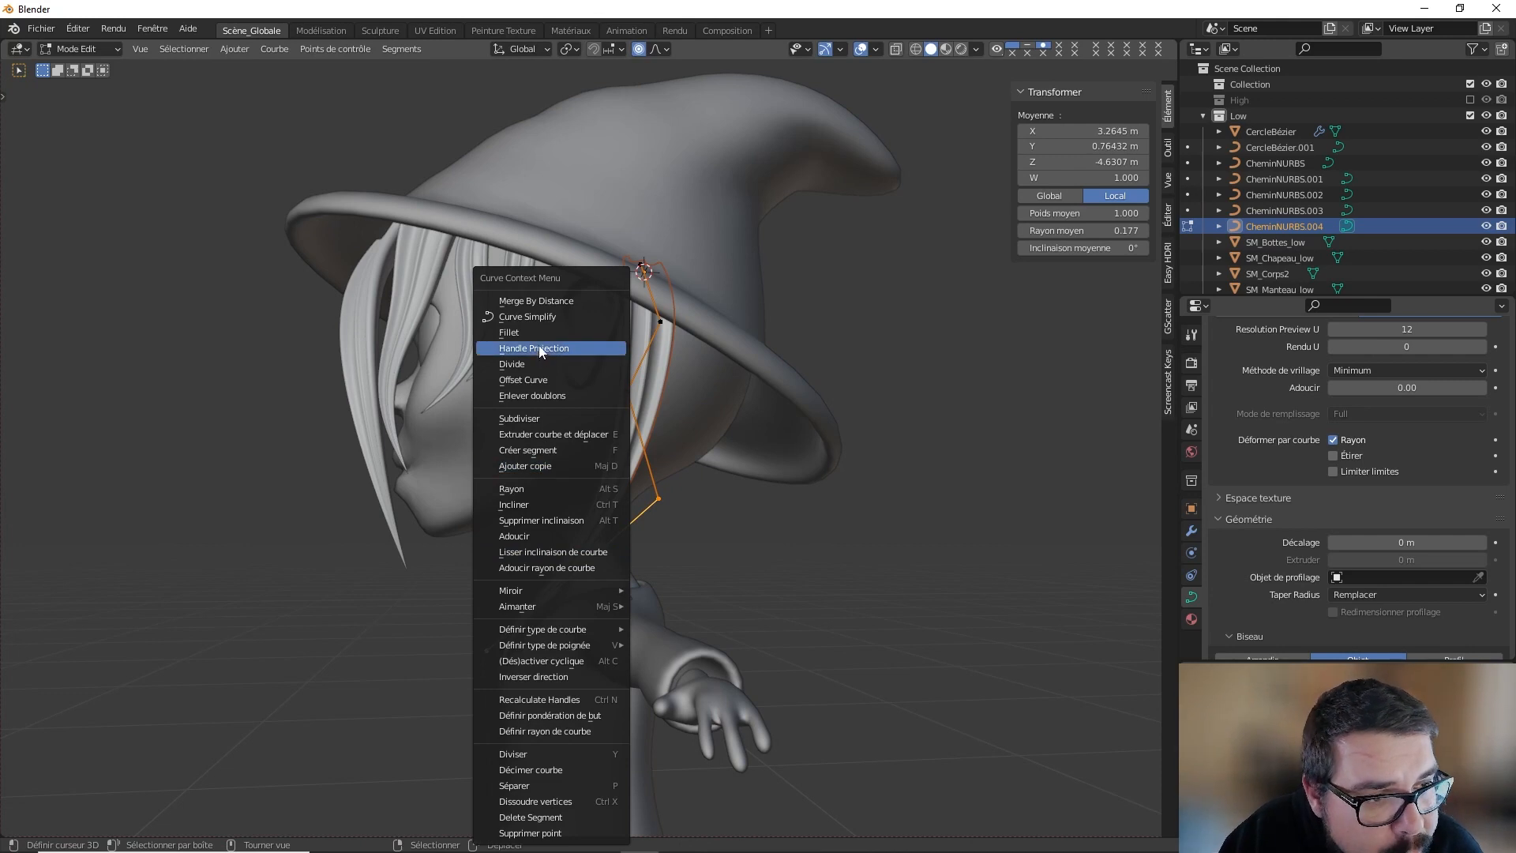
pyautogui.click(545, 421)
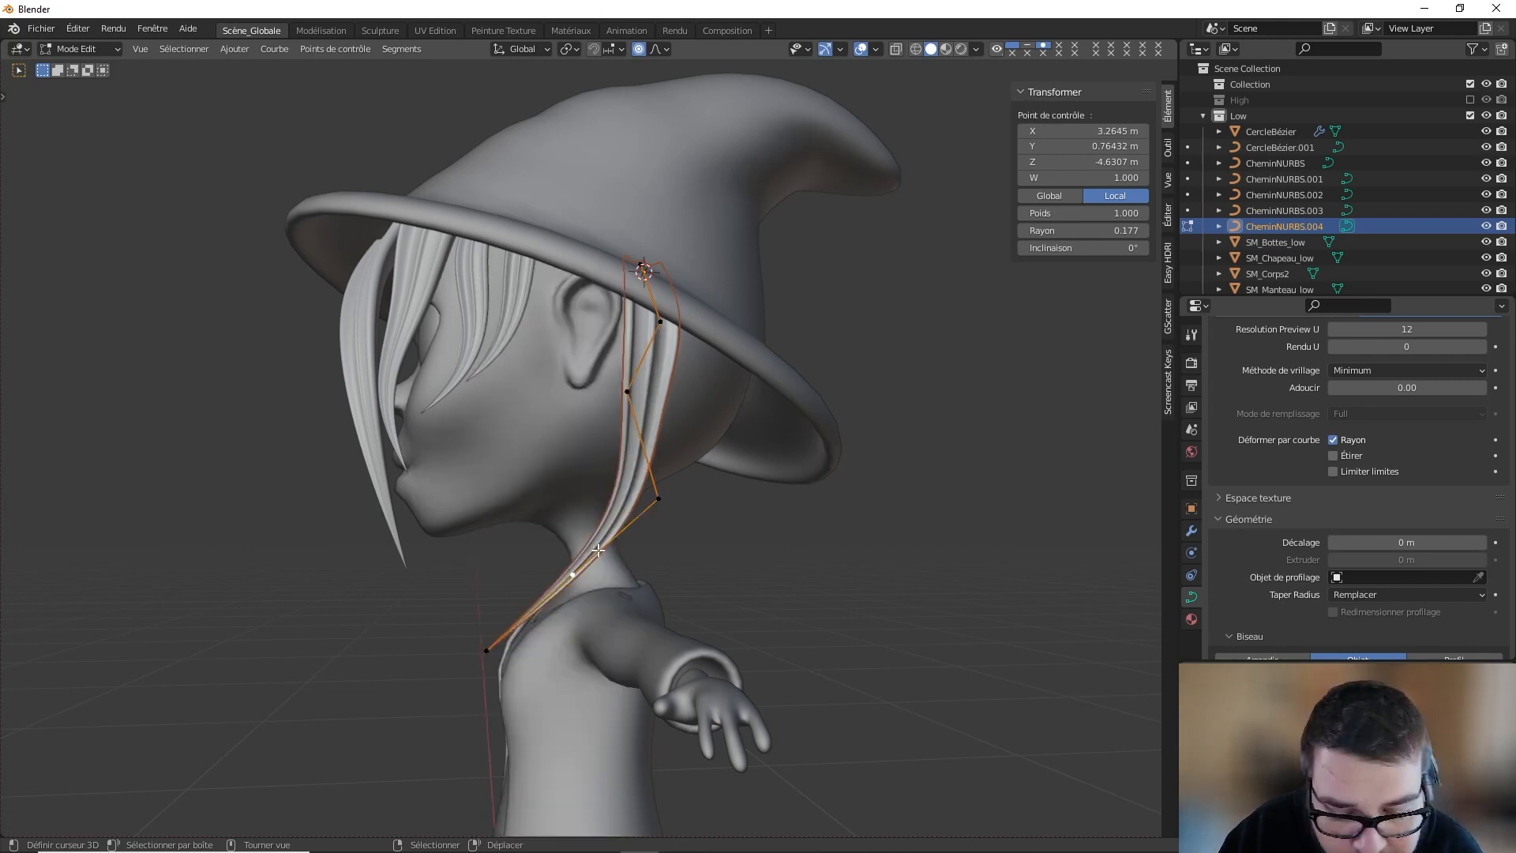
pyautogui.press('g')
pyautogui.click(488, 485)
pyautogui.moveTo(488, 486); pyautogui.dragTo(614, 483, button='middle')
# Step: Move the tip control point of strand CheminNURBS.004 down onto the chest
pyautogui.click(481, 662)
pyautogui.press('g')
pyautogui.click(517, 714)
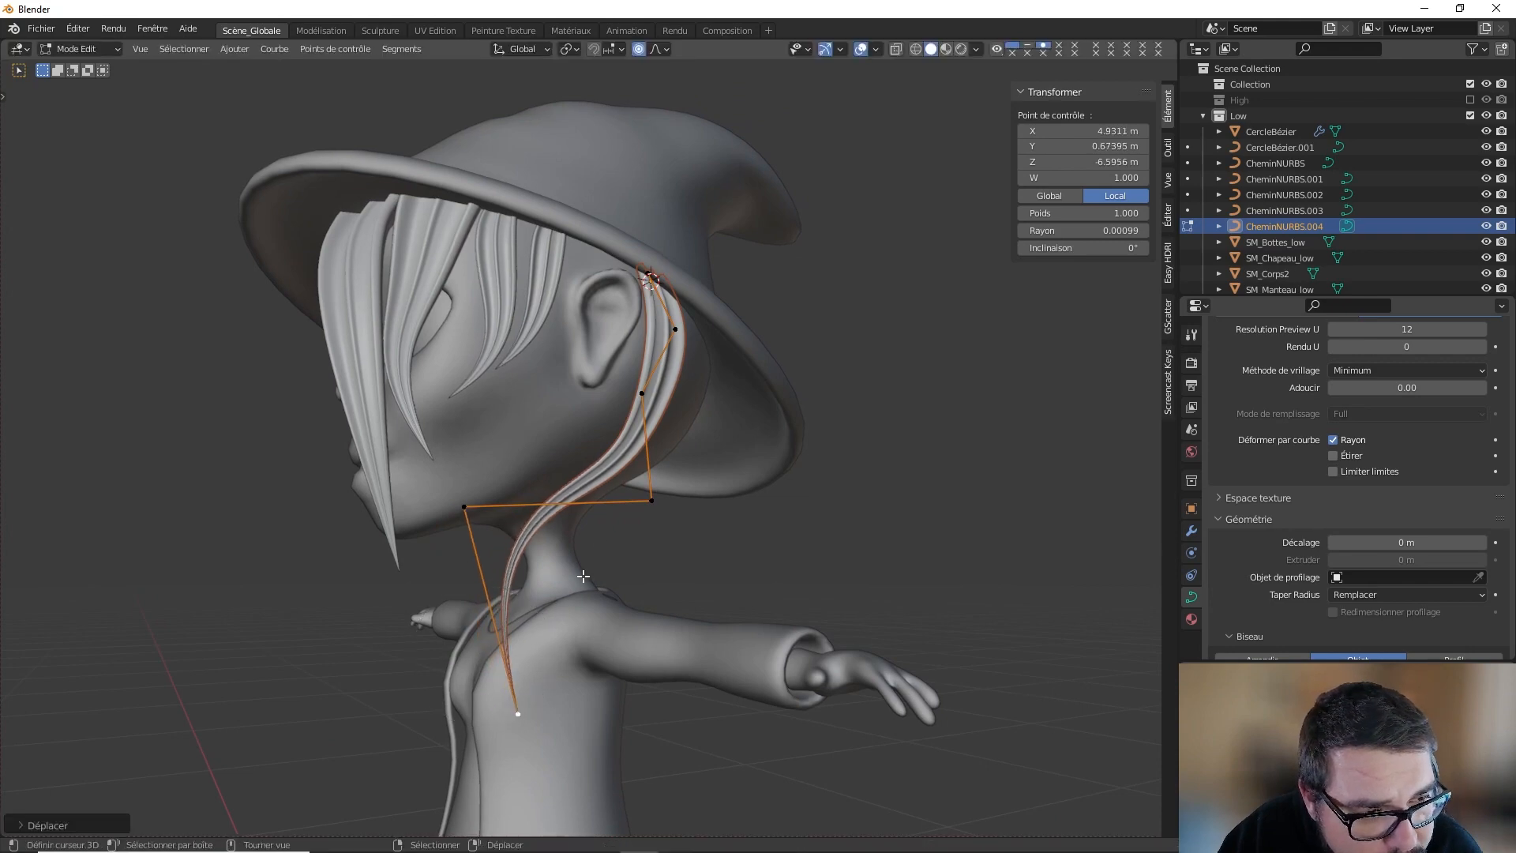
# Step: Widen strand CheminNURBS.004 at its jaw and neck control points to radii of about 0.418 and 0.693
pyautogui.moveTo(521, 512); pyautogui.dragTo(545, 487, button='middle')
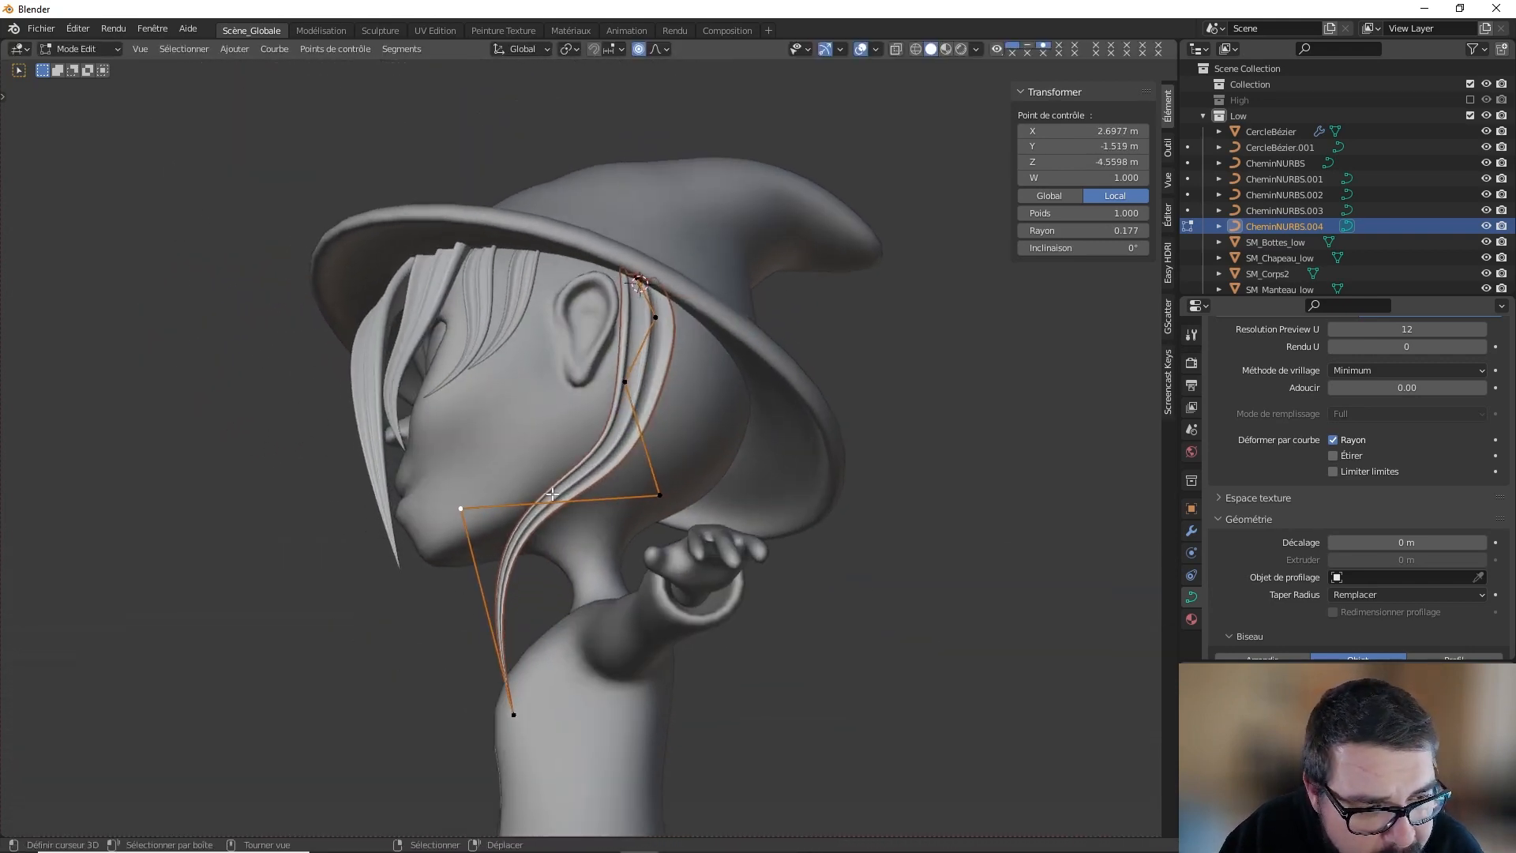
pyautogui.hotkey('alt', 's')
pyautogui.click(689, 512)
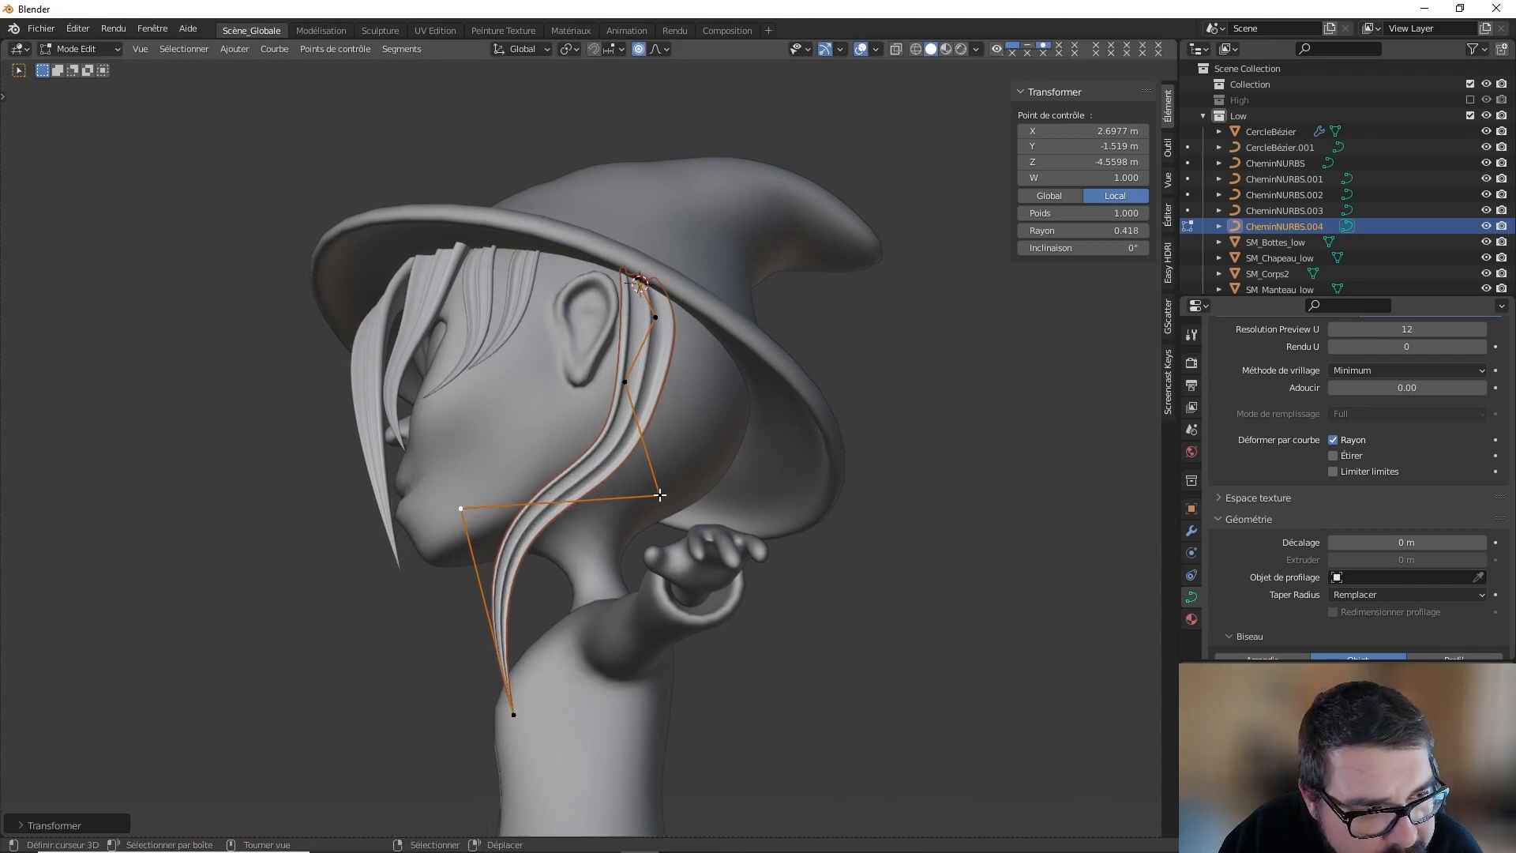
pyautogui.rightClick(660, 495)
pyautogui.hotkey('alt', 's')
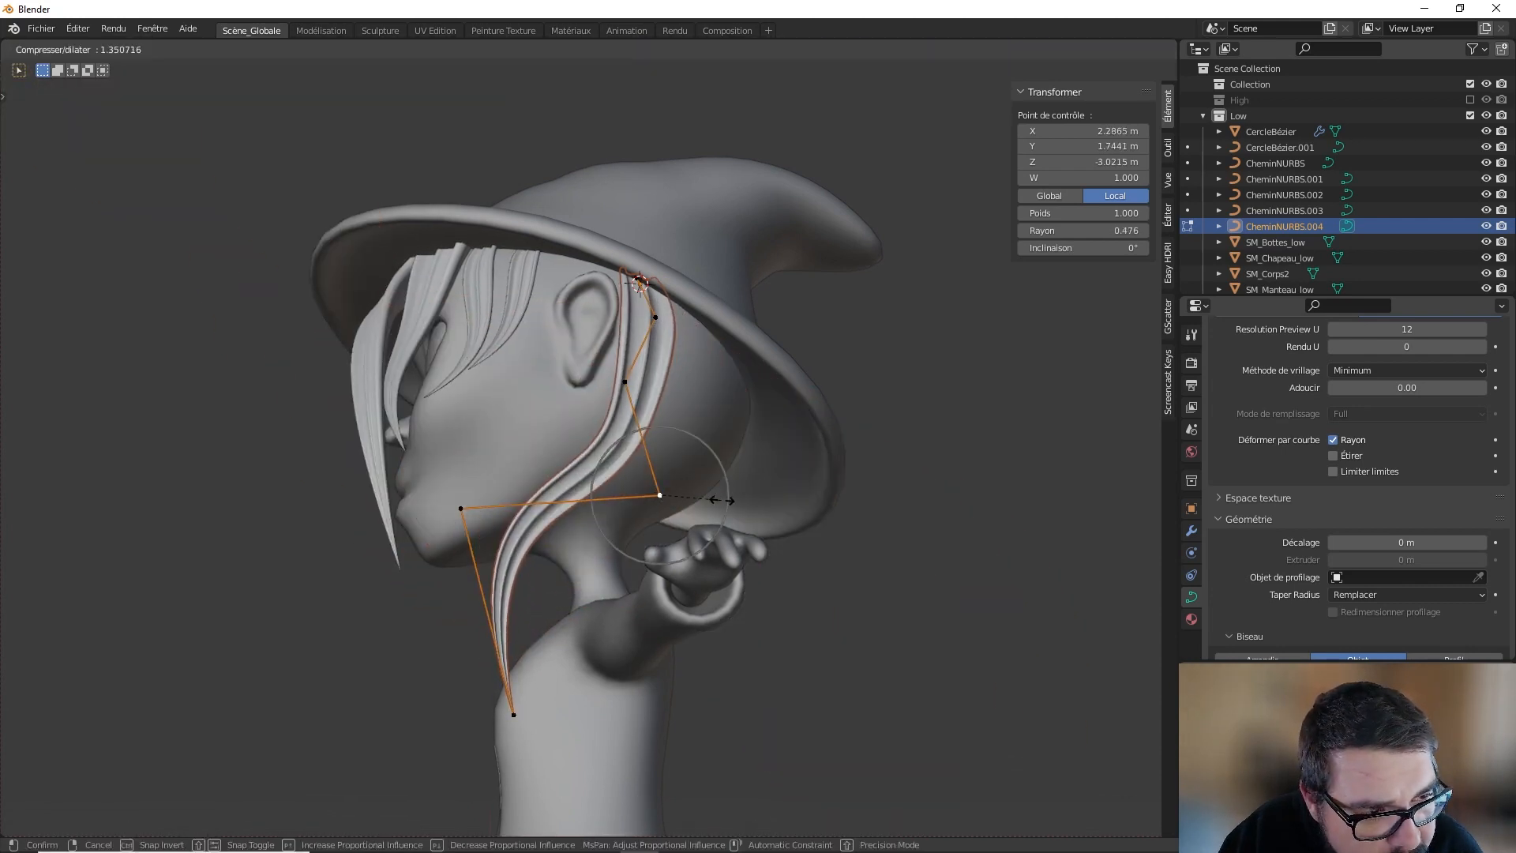
pyautogui.click(746, 504)
# Step: Widen the strand at its two upper control points behind the ear to radii of about 1.111 and 1.437
pyautogui.rightClick(642, 393)
pyautogui.hotkey('alt', 's')
pyautogui.click(668, 402)
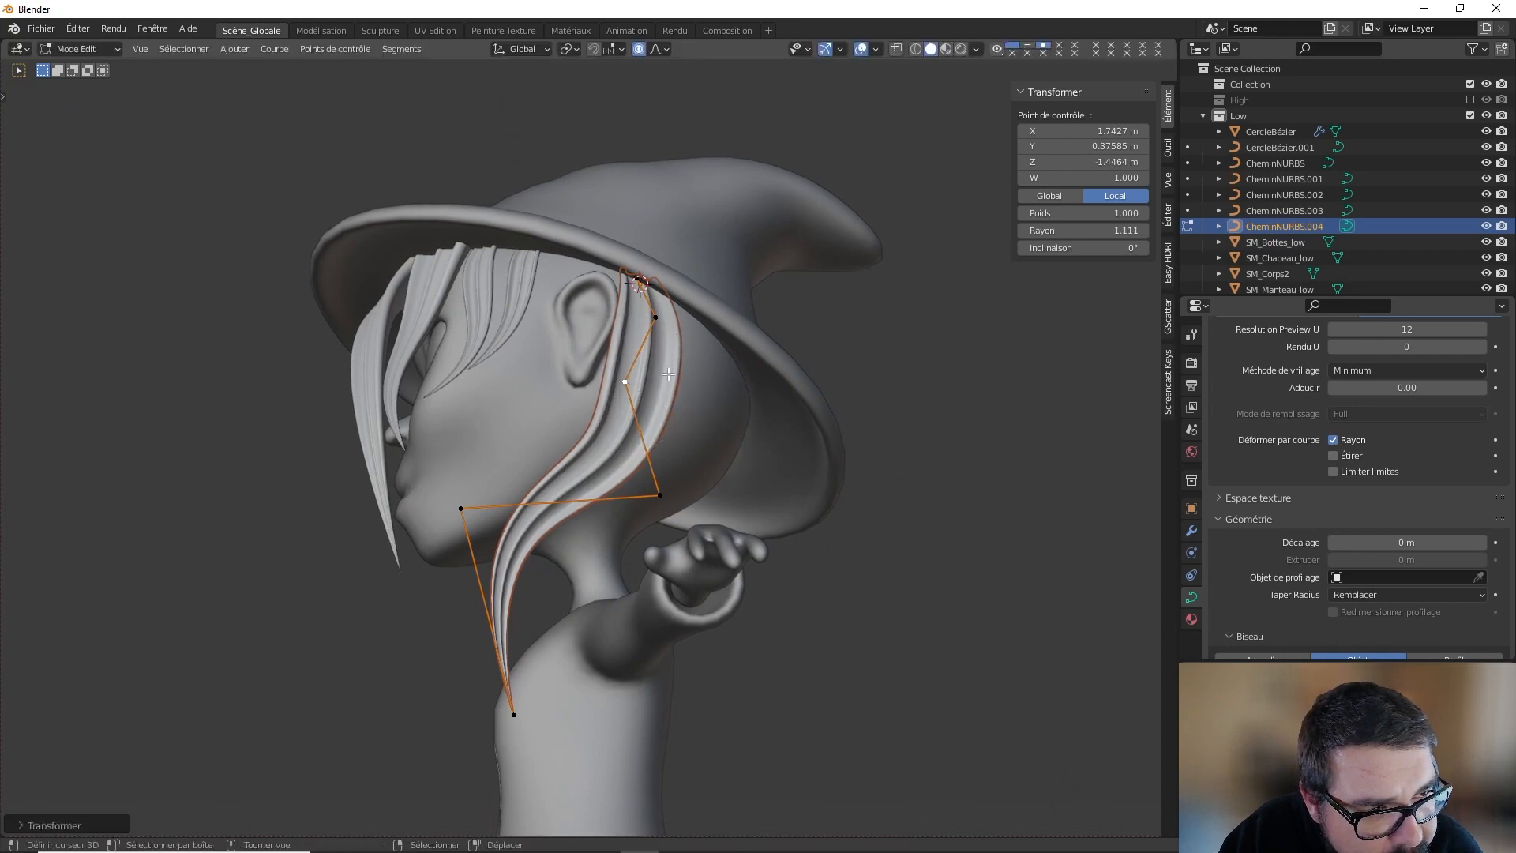
pyautogui.rightClick(670, 305)
pyautogui.hotkey('alt', 's')
pyautogui.click(682, 313)
# Step: Reposition the strand's upper control point behind the ear and its neck control point so the widened lock follows the head
pyautogui.moveTo(651, 355); pyautogui.dragTo(744, 412, button='middle')
pyautogui.press('g')
pyautogui.click(646, 357)
pyautogui.press('g')
pyautogui.click(763, 373)
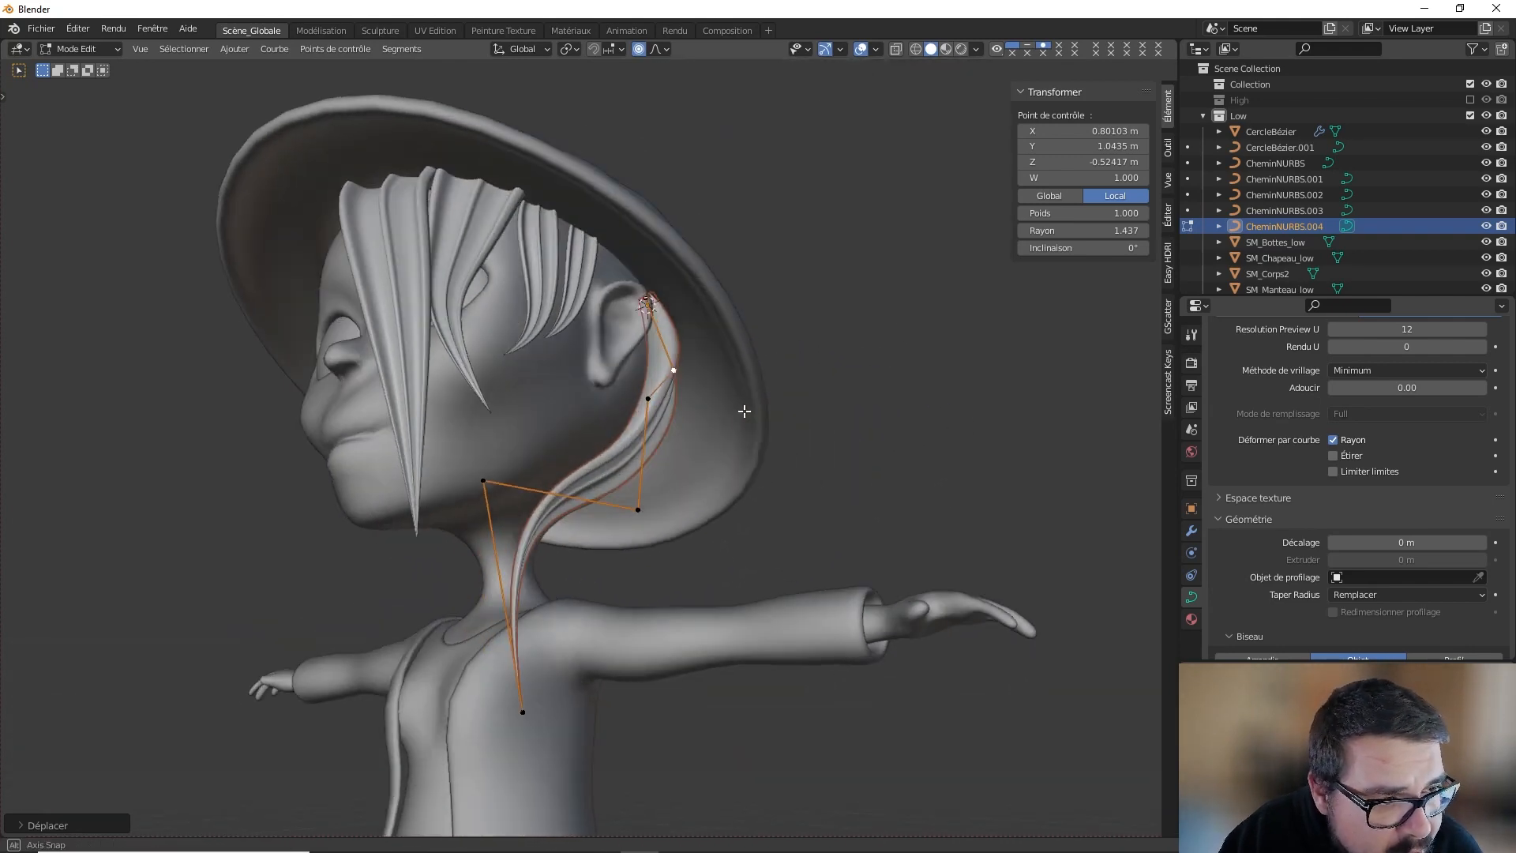
pyautogui.press('g')
pyautogui.click(649, 527)
pyautogui.moveTo(677, 533); pyautogui.dragTo(537, 543, button='middle')
pyautogui.press('Tab')
pyautogui.press('Tab')
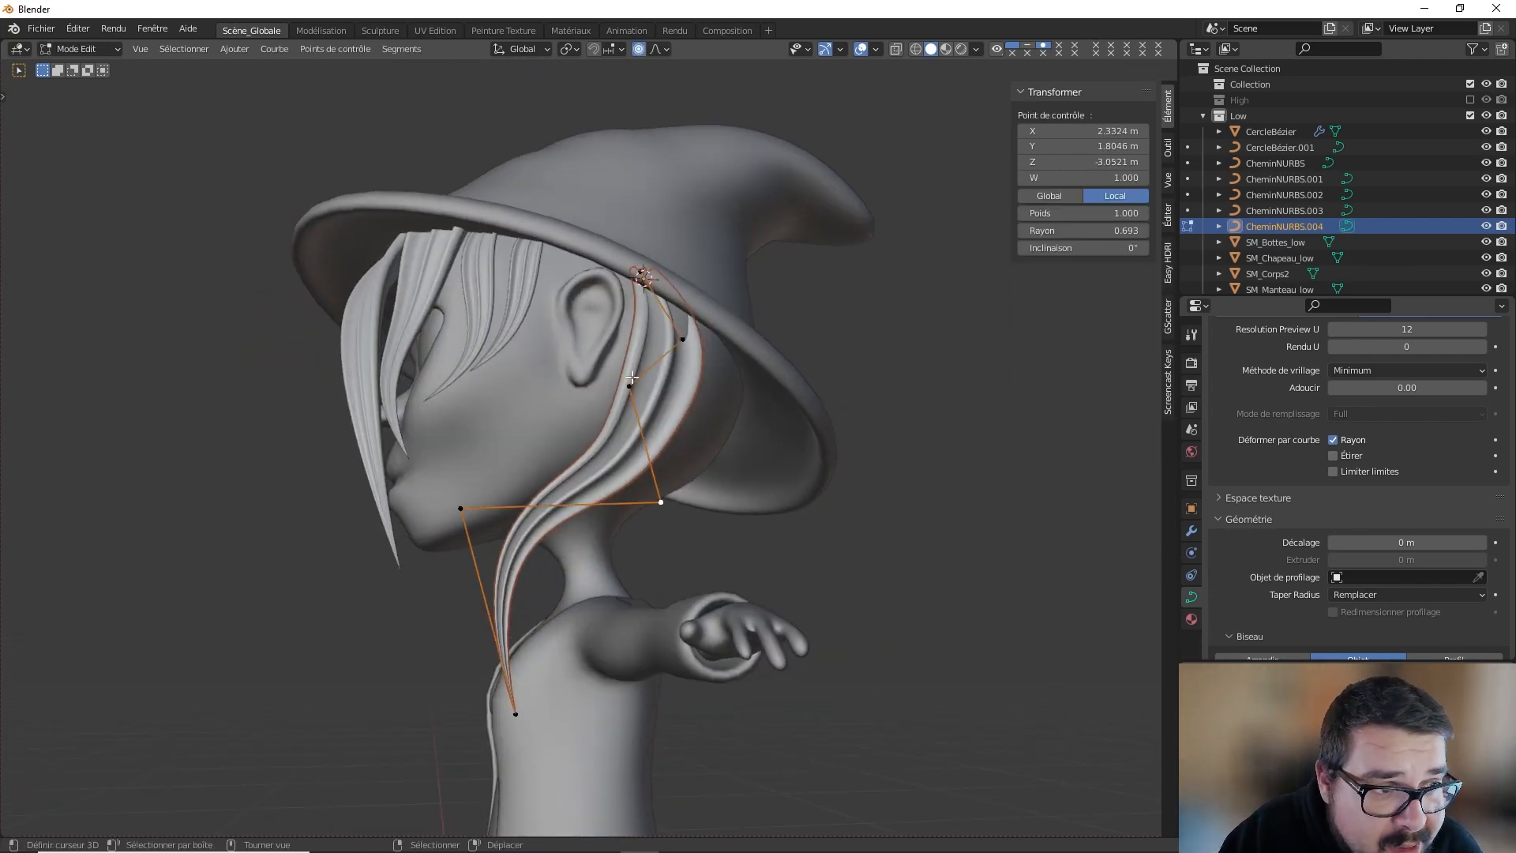
# Step: Raise the strand's upper control point toward the hat brim and adjust the middle control point against the head
pyautogui.press('g')
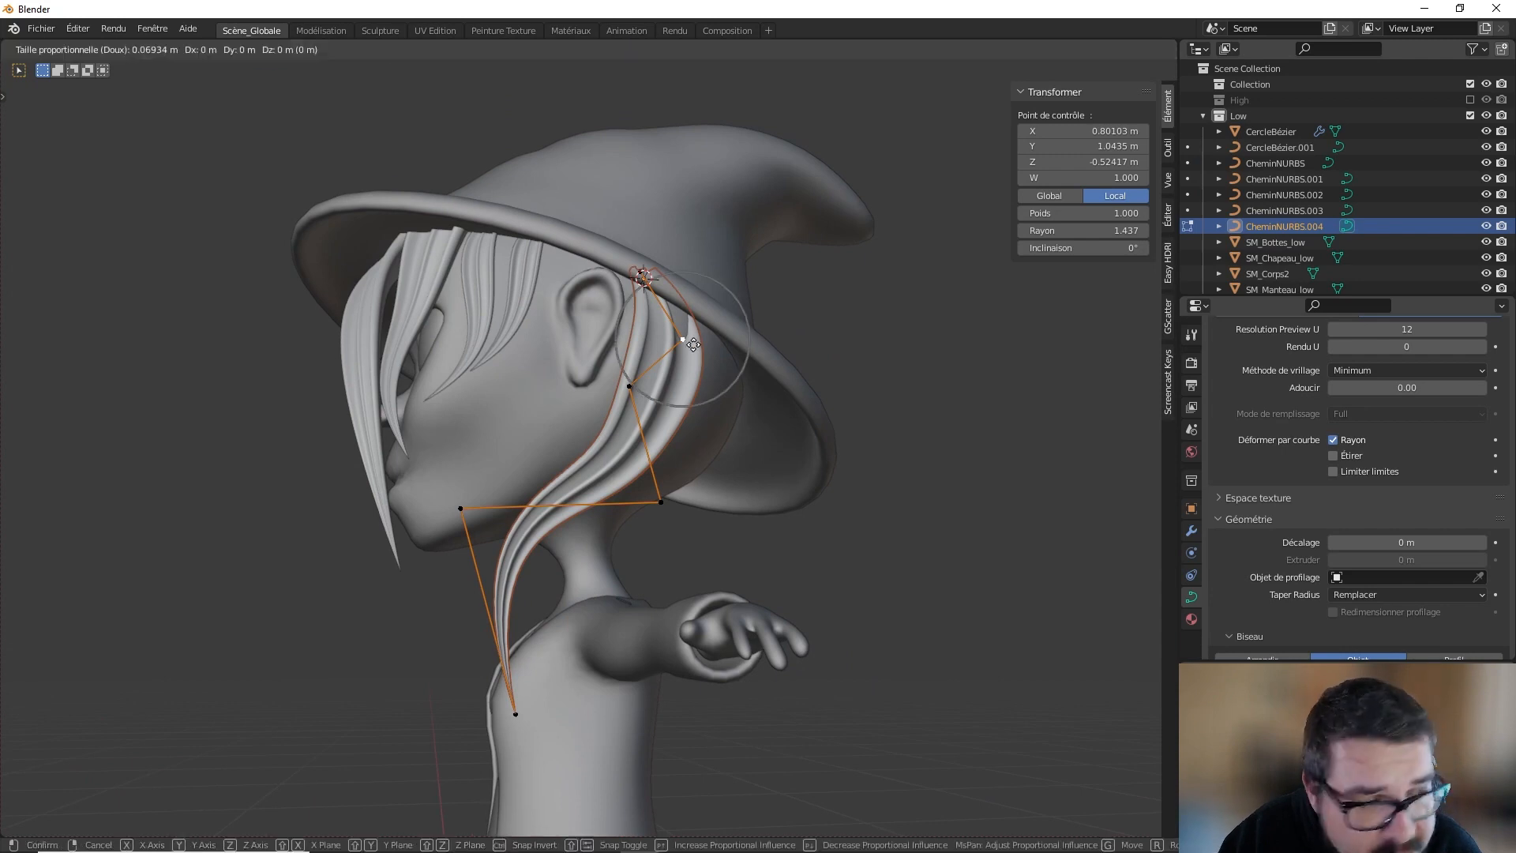
pyautogui.click(691, 312)
pyautogui.moveTo(690, 313)
pyautogui.mouseDown(button='middle')
pyautogui.moveTo(624, 310)
pyautogui.moveTo(682, 307)
pyautogui.moveTo(705, 329)
pyautogui.mouseUp(button='middle')
pyautogui.press('g')
pyautogui.click(714, 300)
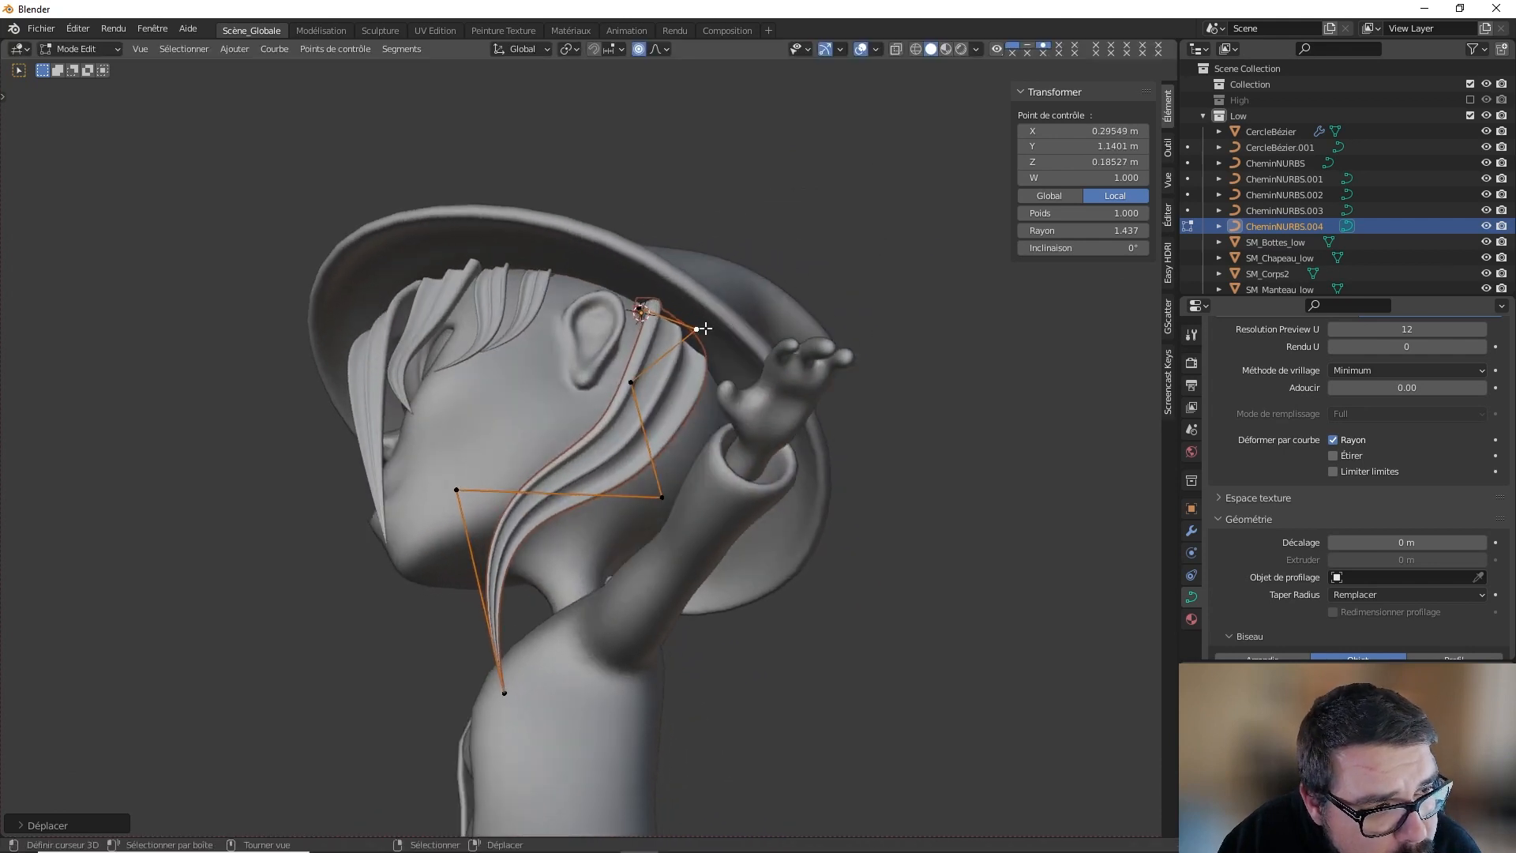
pyautogui.moveTo(641, 383); pyautogui.dragTo(772, 406, button='middle')
pyautogui.press('g')
pyautogui.click(752, 416)
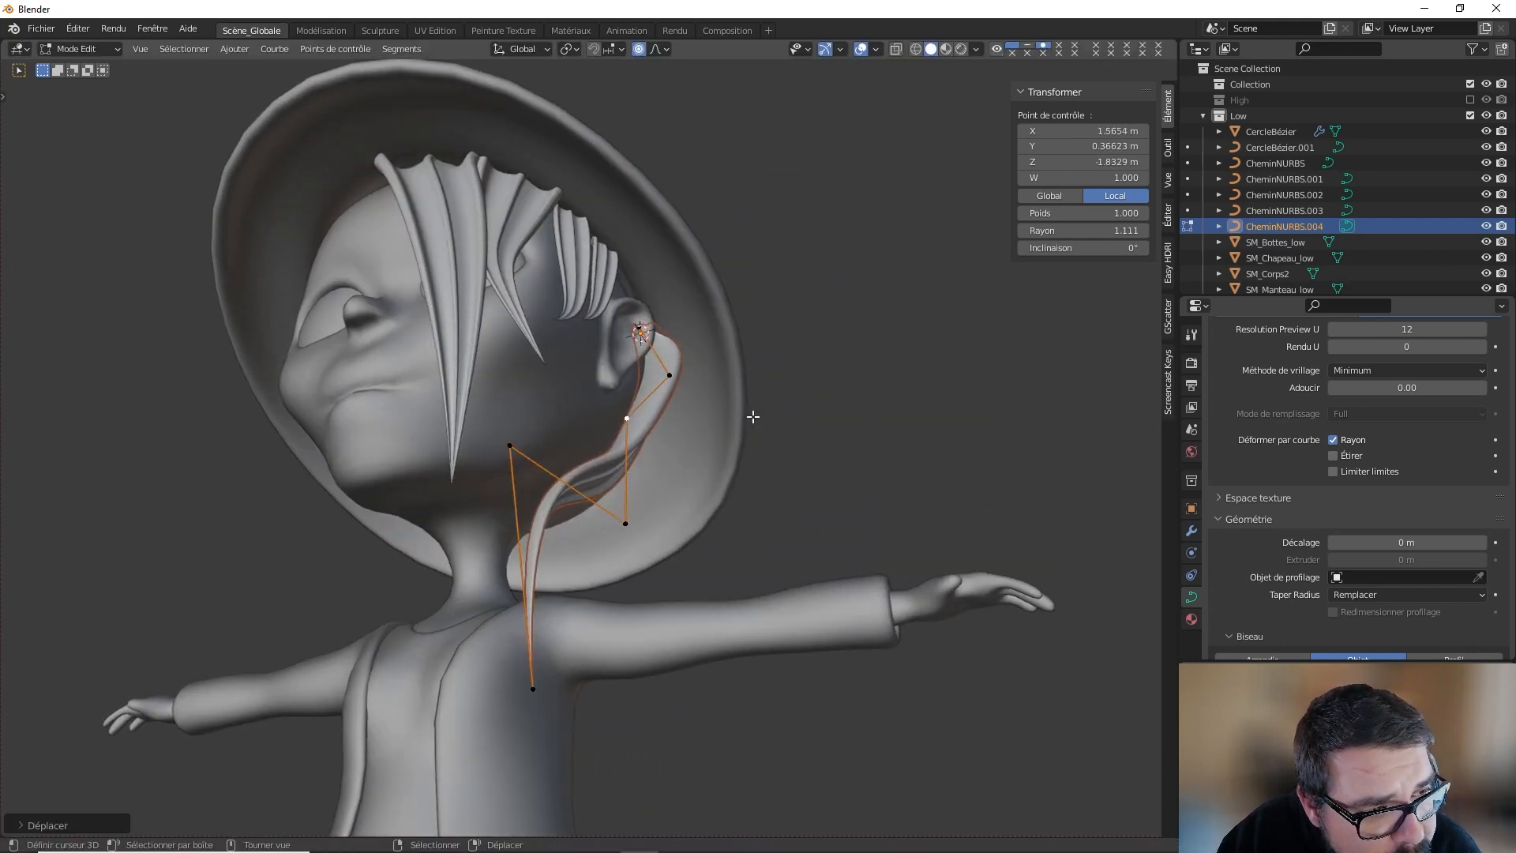
# Step: Fine-tune the upper control point's position under the brim, then leave Edit Mode and deselect the strand
pyautogui.moveTo(681, 370); pyautogui.dragTo(753, 265, button='middle')
pyautogui.click(677, 283)
pyautogui.press('g')
pyautogui.click(681, 270)
pyautogui.press('g')
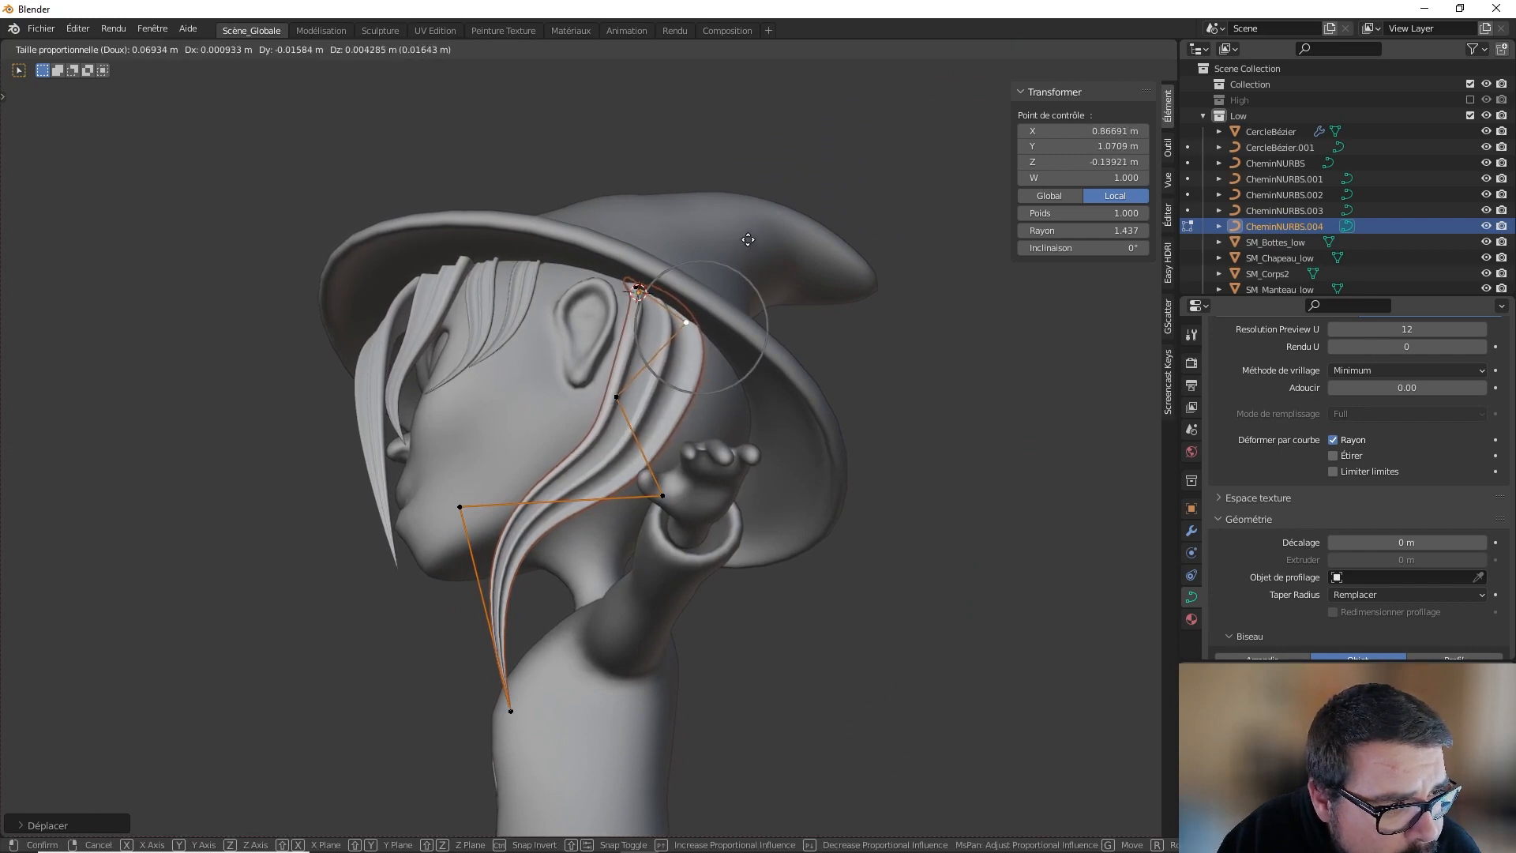
pyautogui.click(740, 257)
pyautogui.moveTo(738, 261); pyautogui.dragTo(300, 279, button='middle')
pyautogui.press('Tab')
pyautogui.press('a')
pyautogui.click(711, 249)
# Step: Snap the 3D cursor to a scalp vertex of SM_Corps2 under the hat, just behind the last strand
pyautogui.moveTo(513, 334); pyautogui.dragTo(558, 297, button='middle')
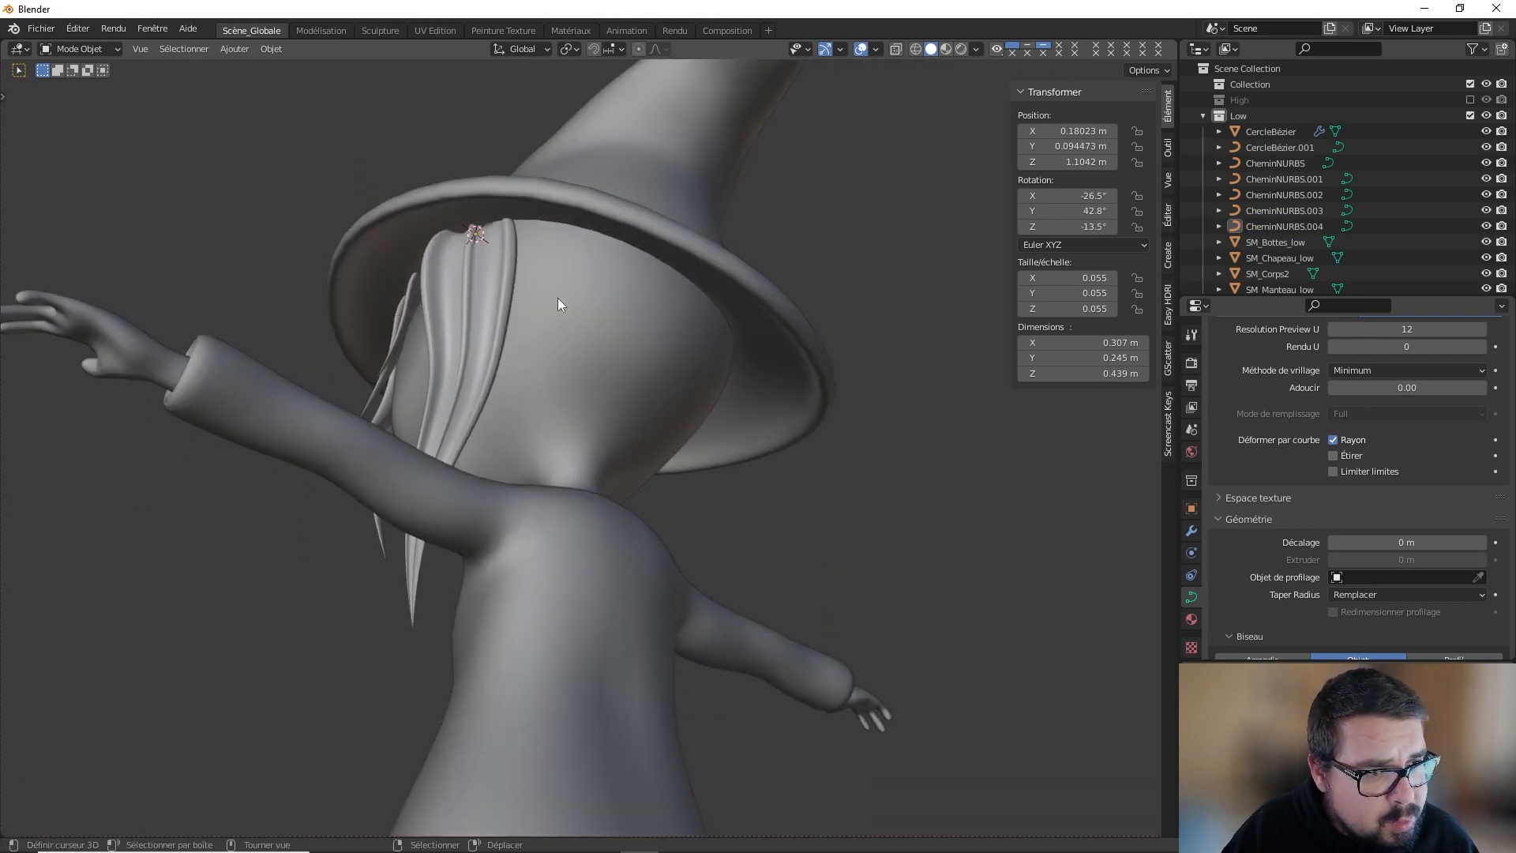
pyautogui.click(558, 299)
pyautogui.press('Tab')
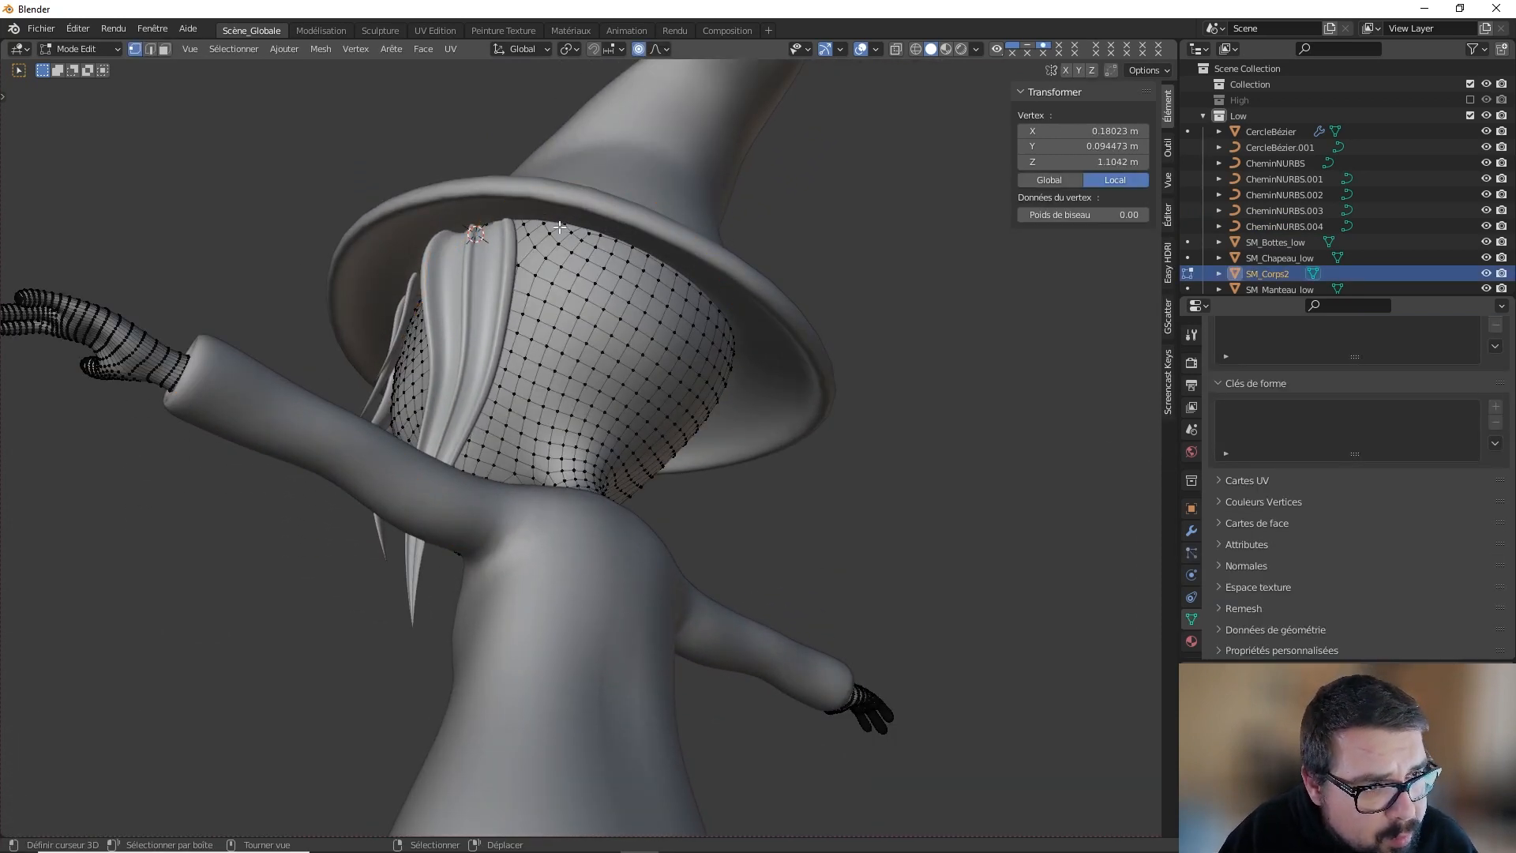
pyautogui.hotkey('shift', 's')
pyautogui.click(511, 290)
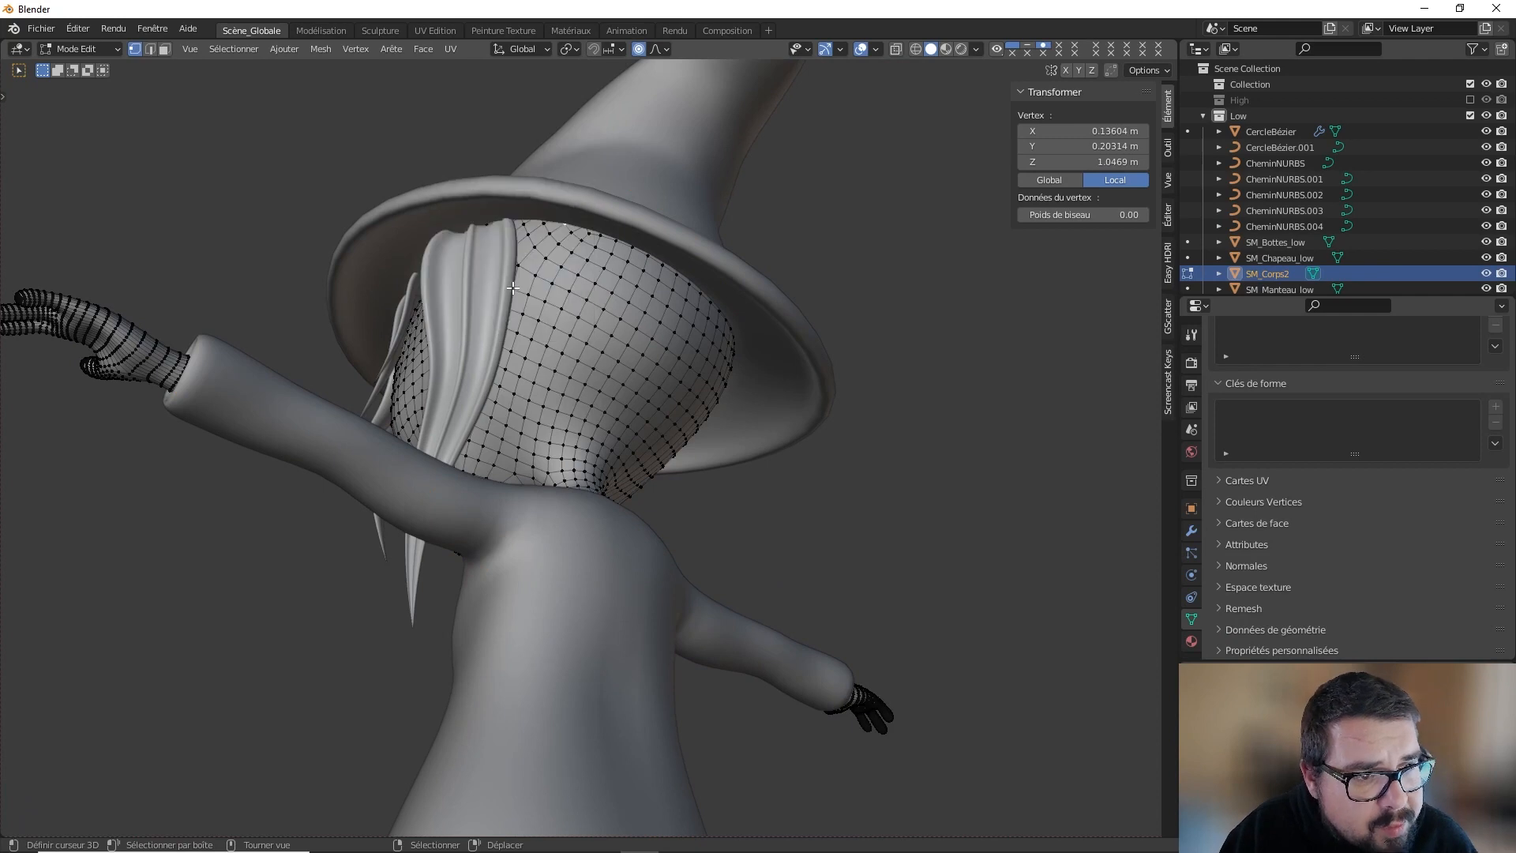
pyautogui.hotkey('shift', 's')
pyautogui.click(505, 270)
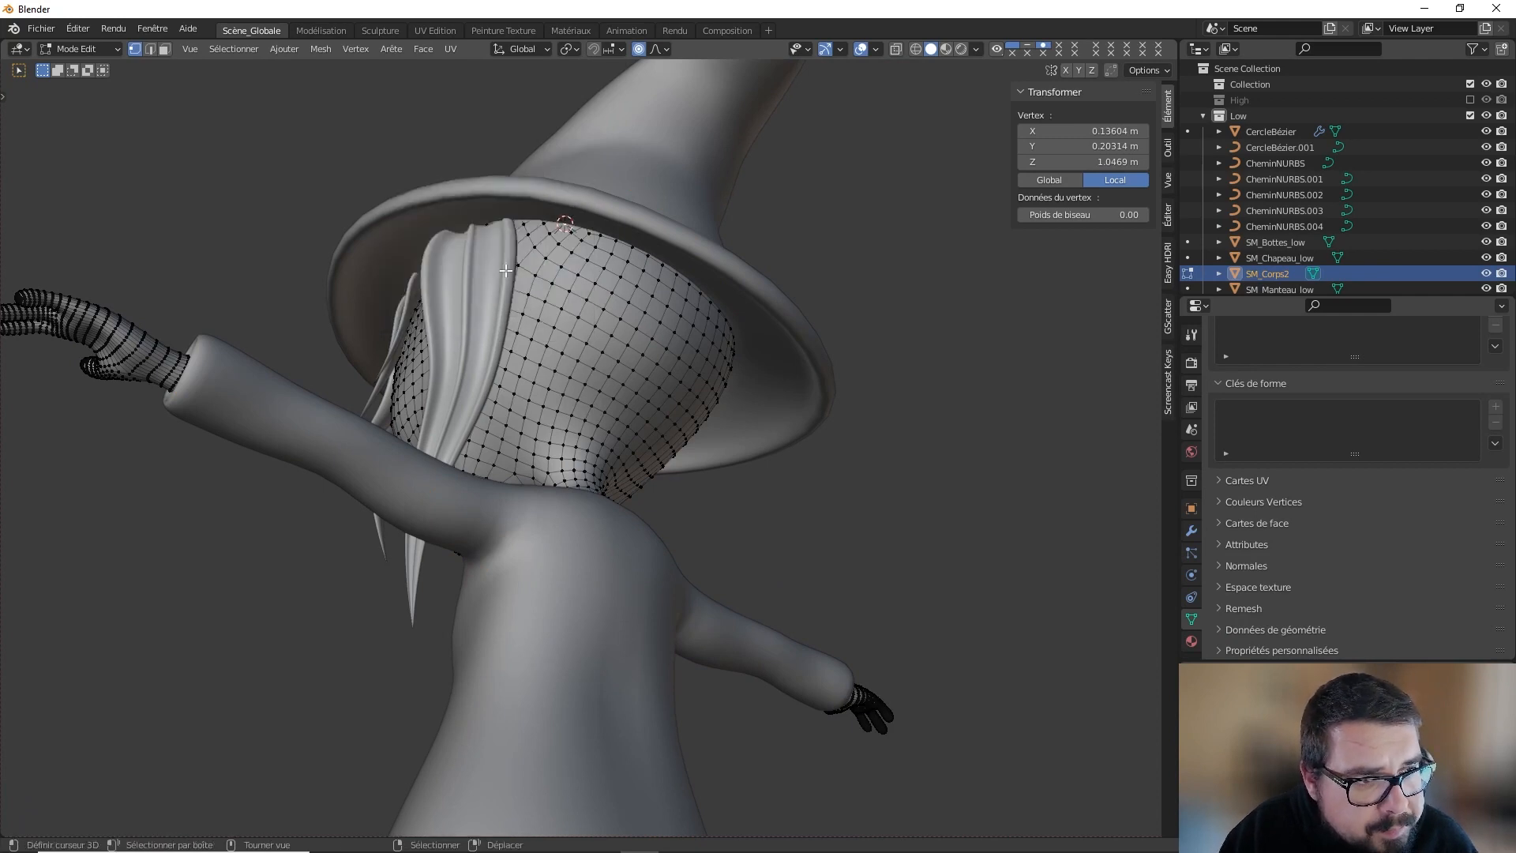
pyautogui.press('Tab')
# Step: Duplicate strand CheminNURBS.004 in place and snap the copy to the 3D cursor
pyautogui.click(496, 273)
pyautogui.hotkey('shift', 's')
pyautogui.click(543, 241)
pyautogui.click(690, 201)
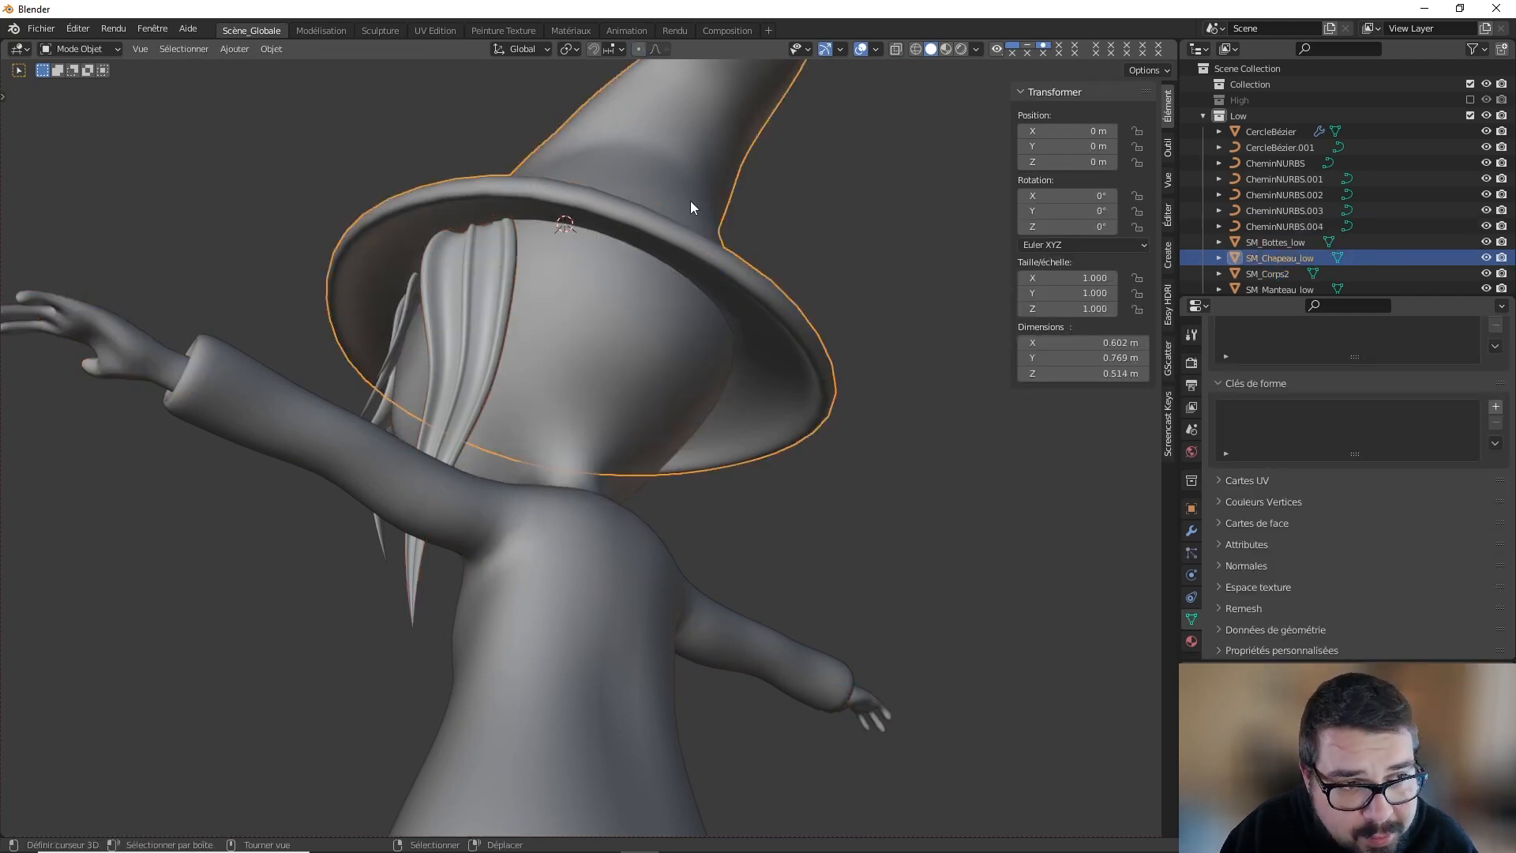
pyautogui.click(475, 274)
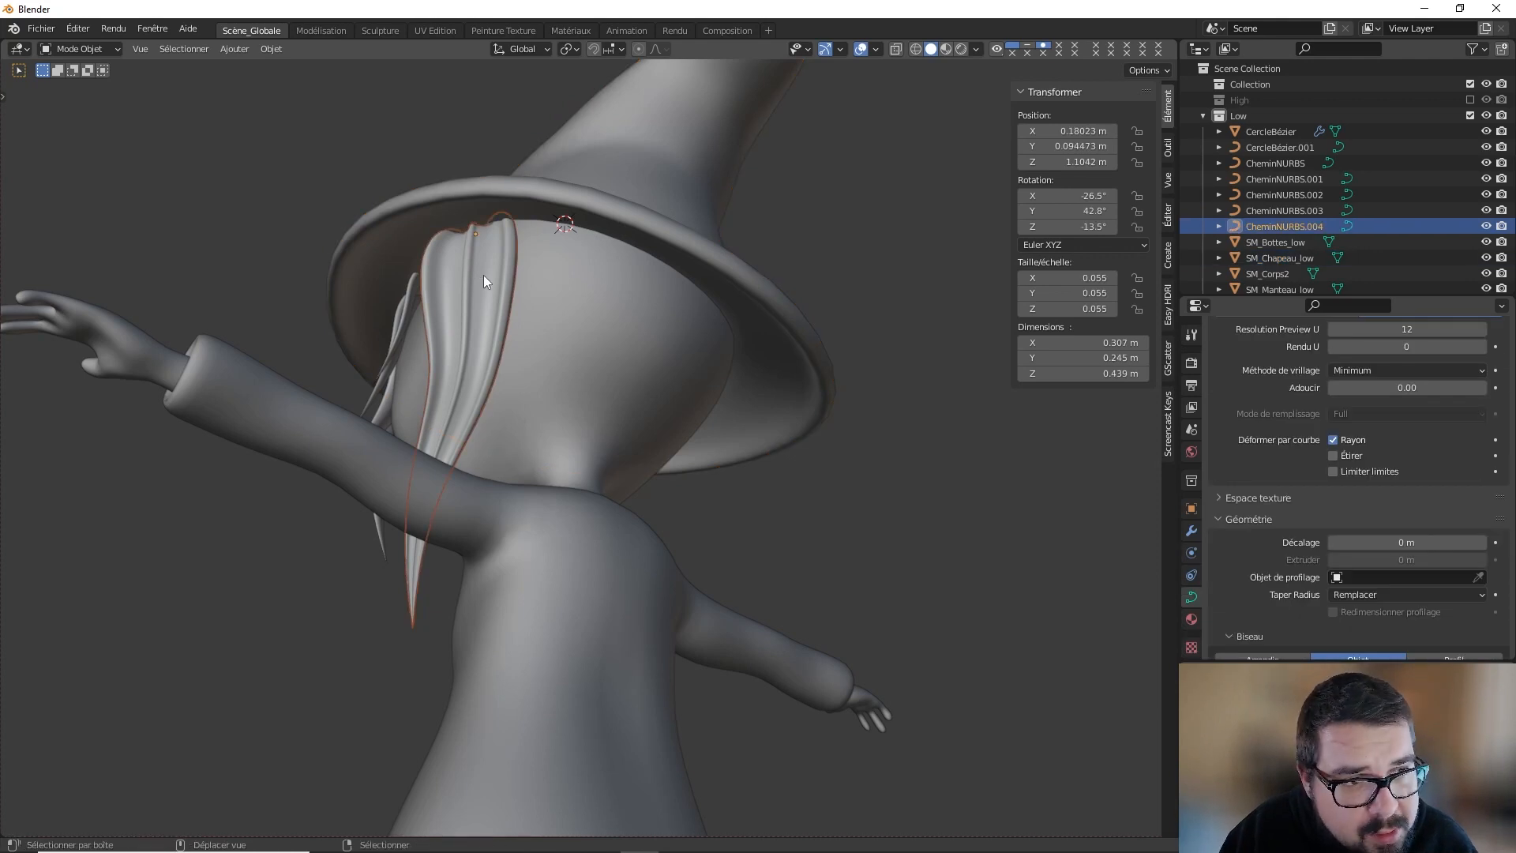
pyautogui.hotkey('shift', 'd')
pyautogui.rightClick(483, 274)
pyautogui.hotkey('shift', 's')
pyautogui.click(466, 221)
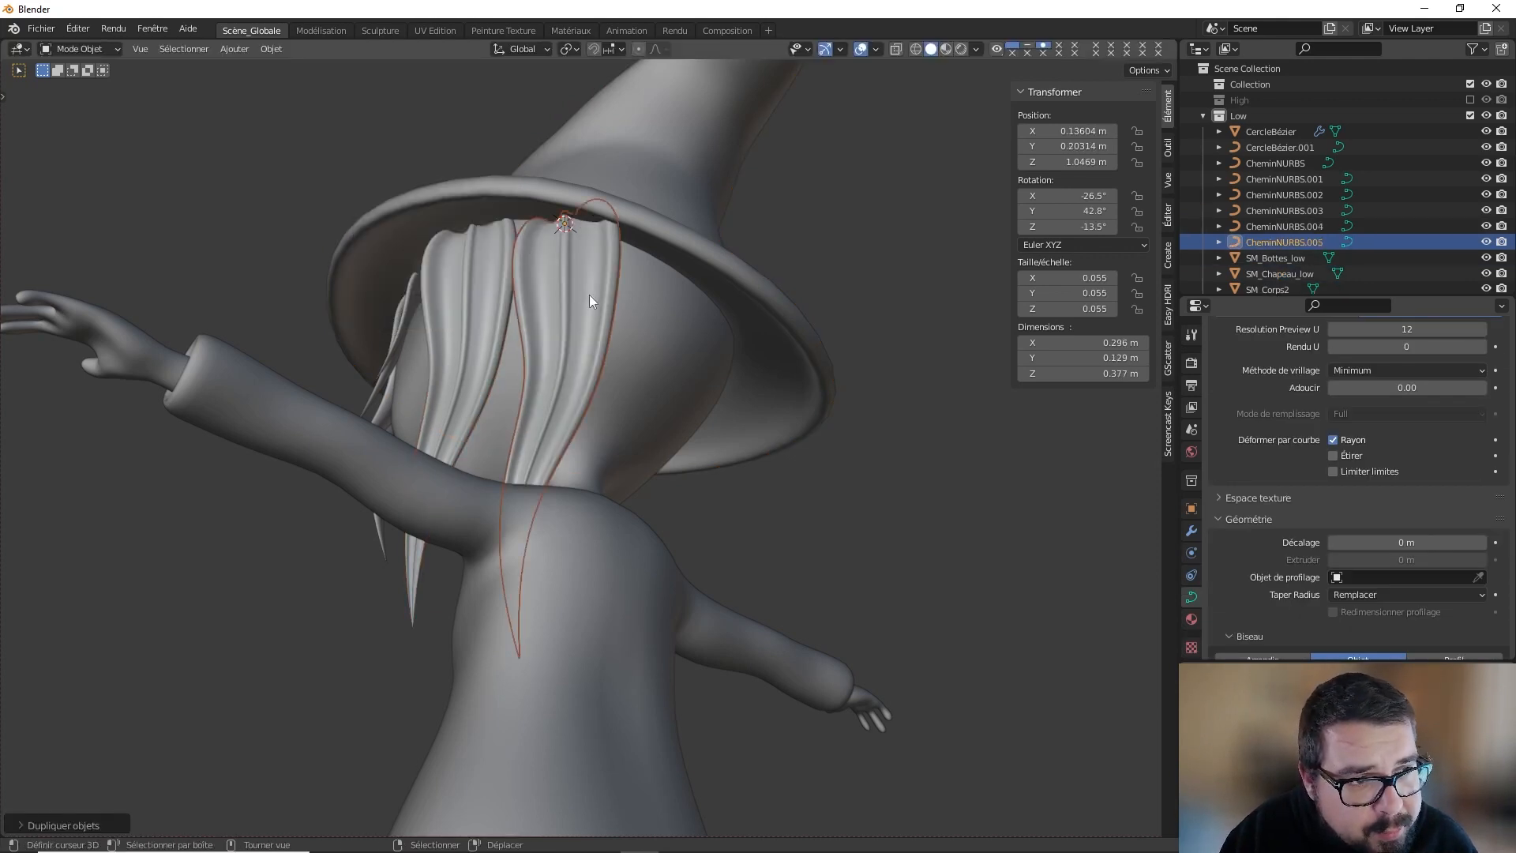
# Step: Rotate the duplicated strand about 19° around the global Z axis
pyautogui.press('r')
pyautogui.press('z')
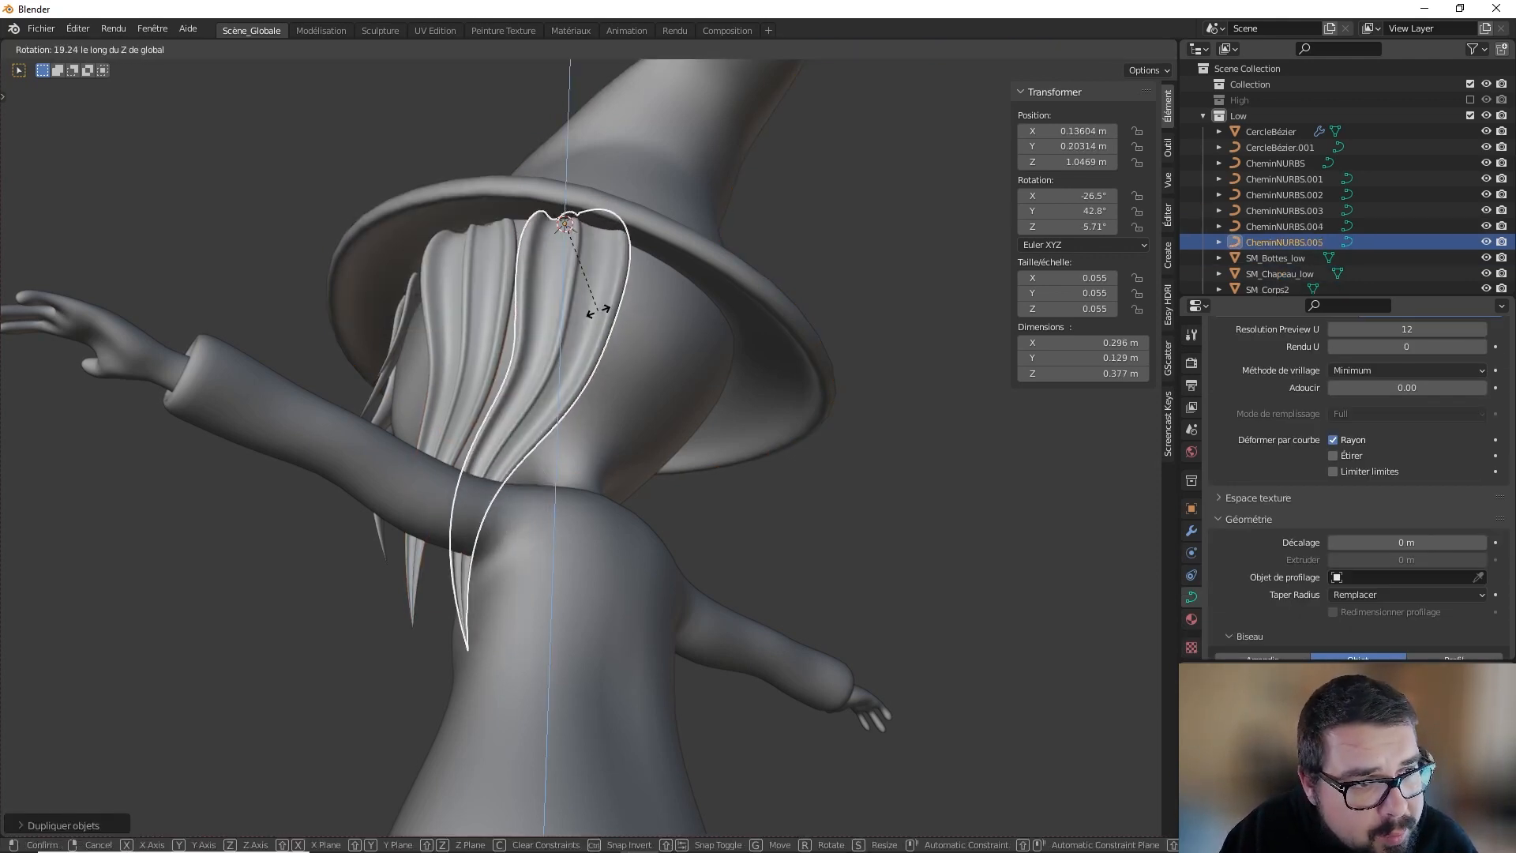
pyautogui.click(598, 310)
# Step: Edit the copied strand and move its tip and the control point above it backward behind the shoulder
pyautogui.press('Tab')
pyautogui.moveTo(571, 301); pyautogui.dragTo(538, 552, button='middle')
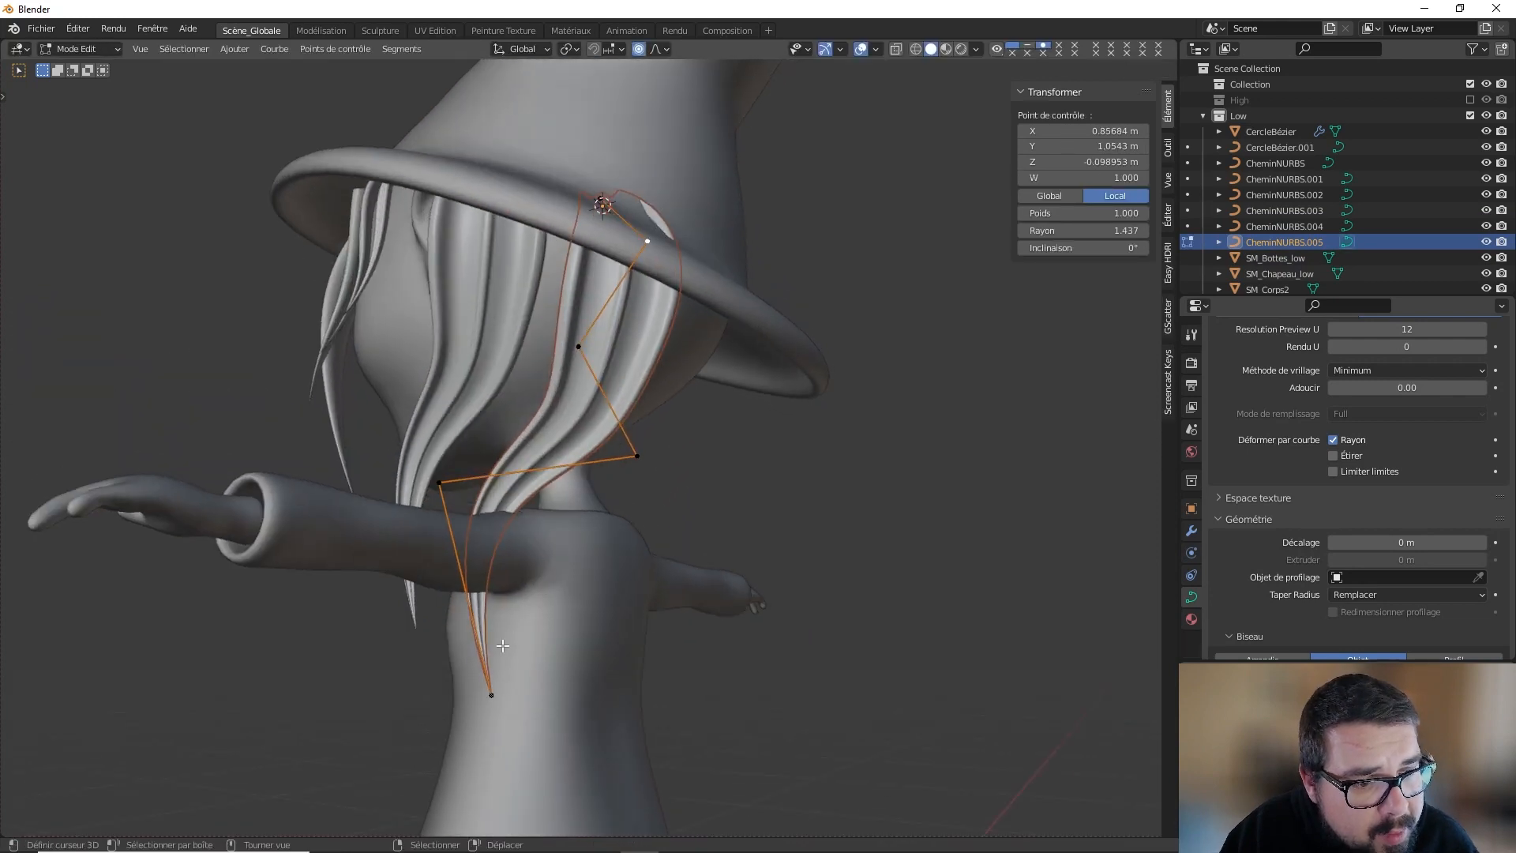
pyautogui.press('g')
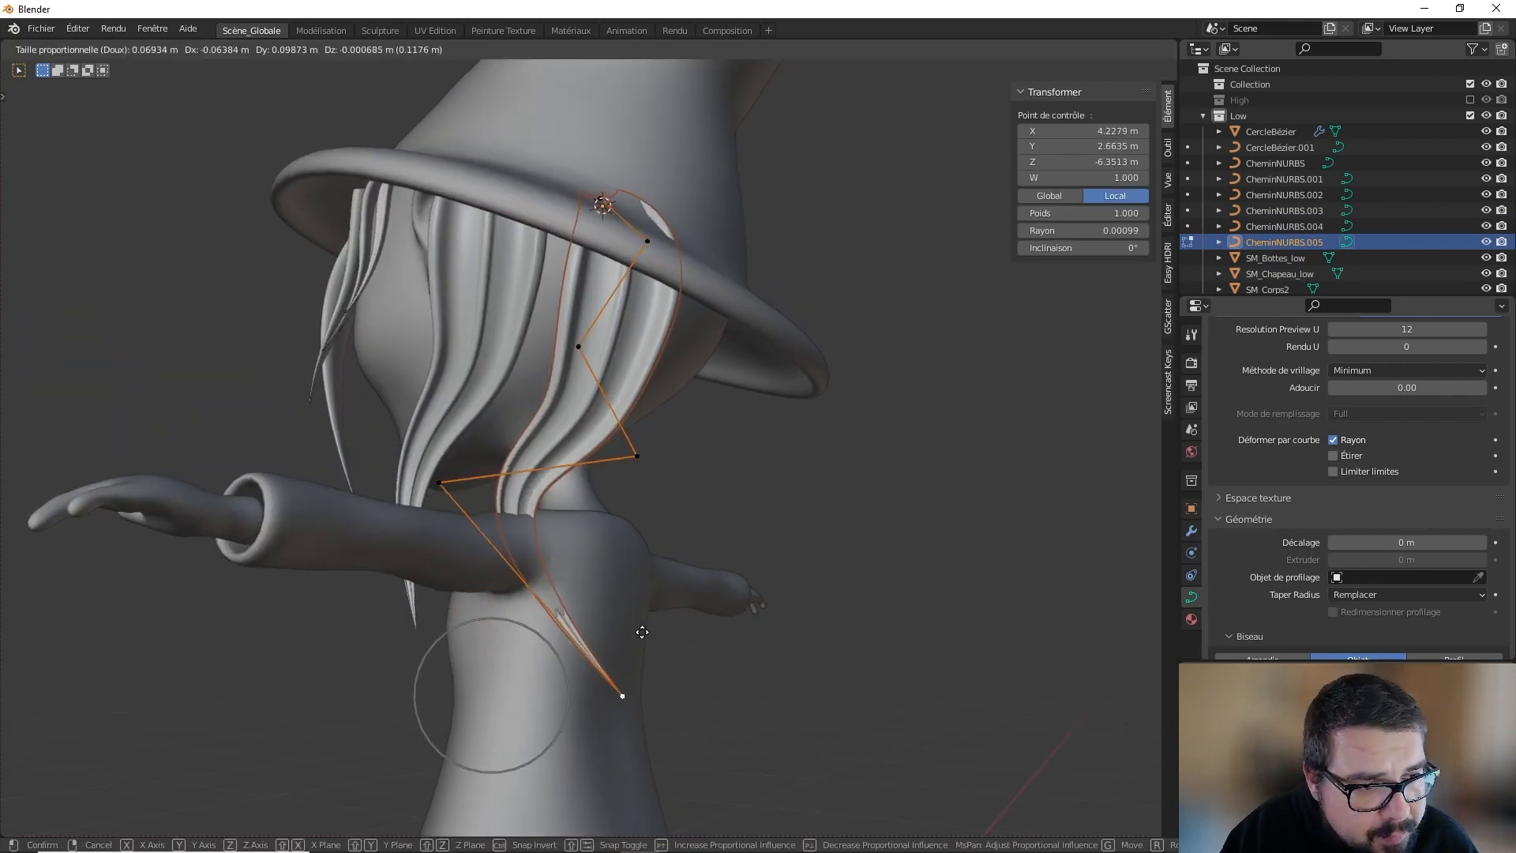
pyautogui.click(641, 632)
pyautogui.click(439, 483)
pyautogui.press('g')
pyautogui.click(575, 514)
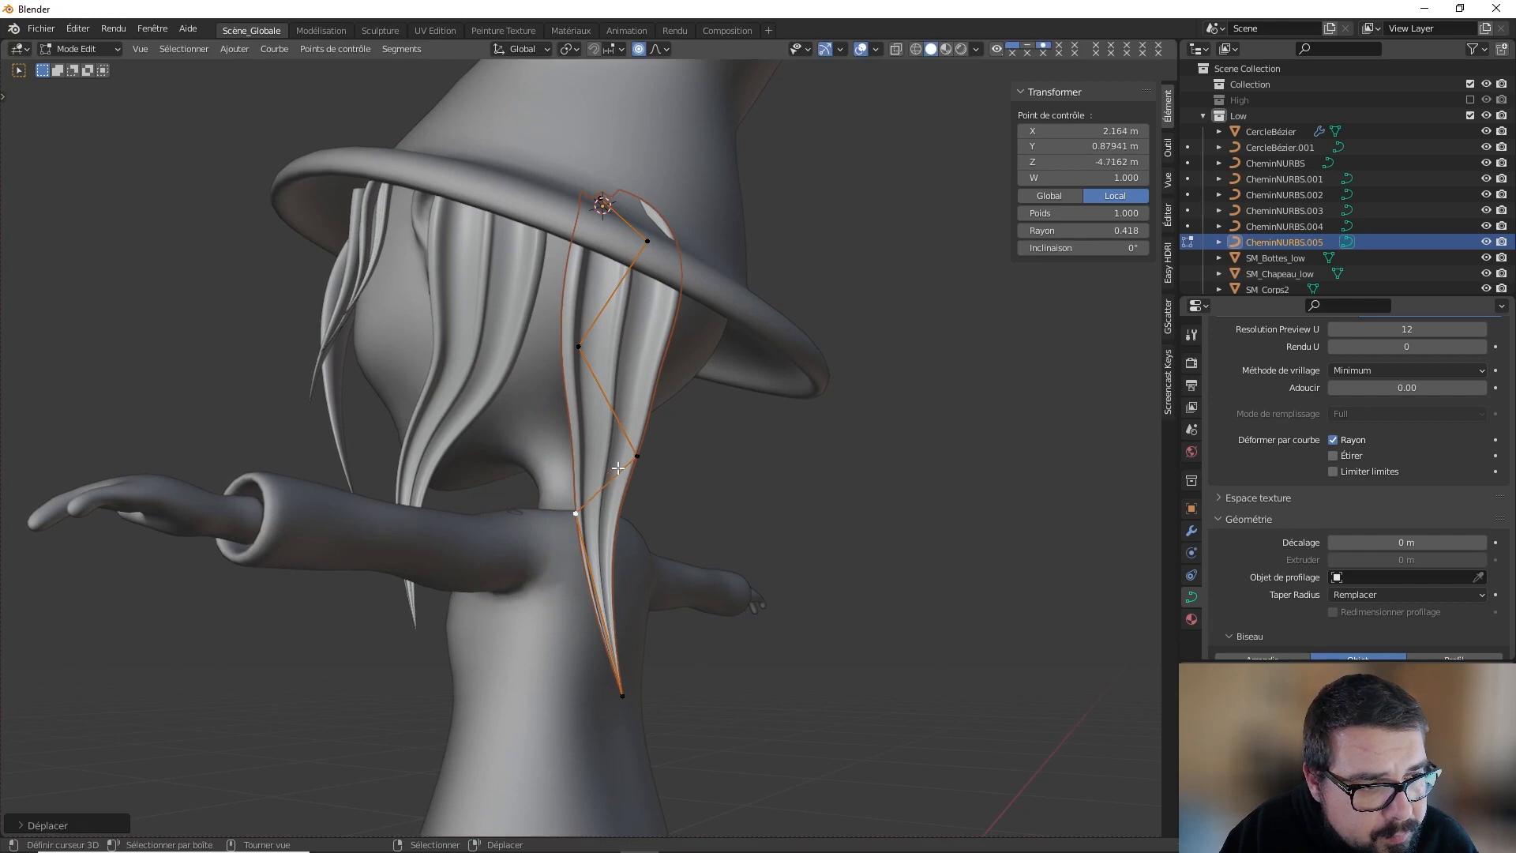
# Step: Move the neck control point slightly back and down, and pull the middle control point forward toward the neighbouring strand
pyautogui.click(637, 461)
pyautogui.press('g')
pyautogui.click(644, 479)
pyautogui.click(580, 348)
pyautogui.press('g')
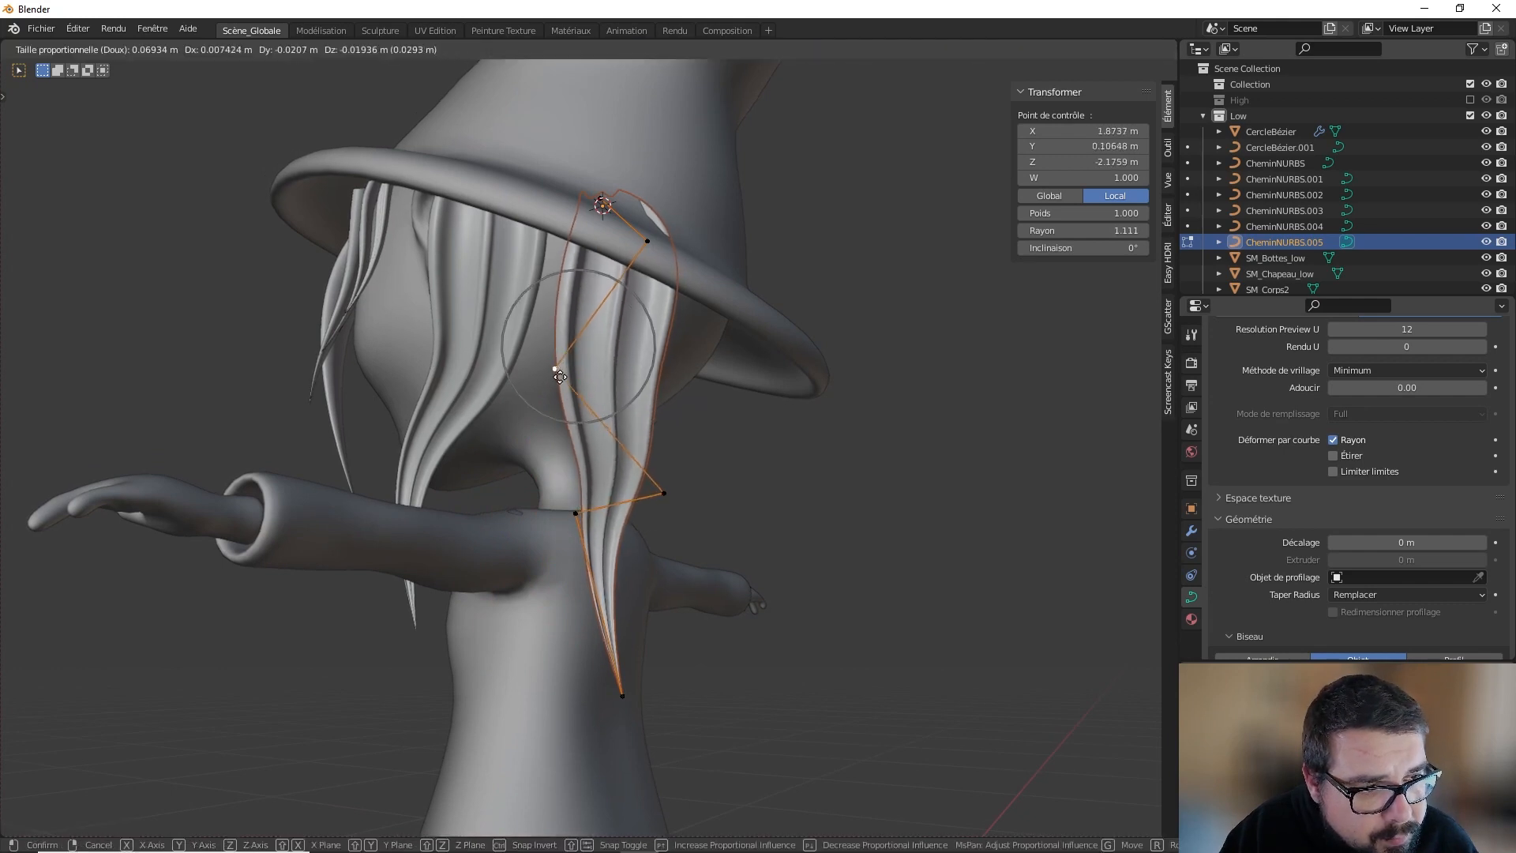
pyautogui.click(522, 393)
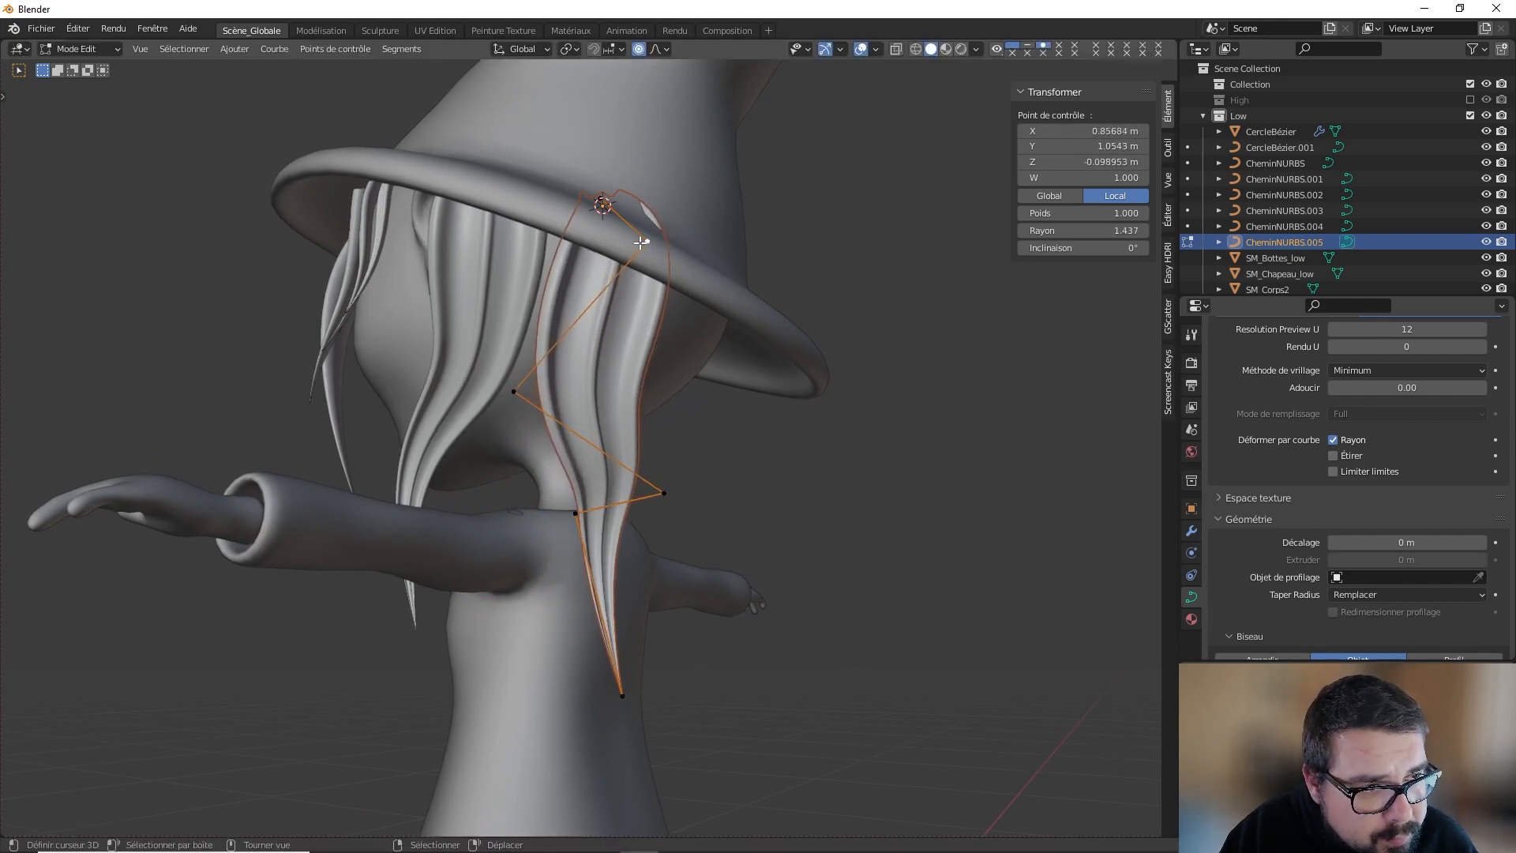
# Step: Shift the strand's upper control point closer to the neighbouring strand and bring the neck control point forward
pyautogui.press('g')
pyautogui.click(619, 261)
pyautogui.moveTo(620, 263); pyautogui.dragTo(678, 303, button='middle')
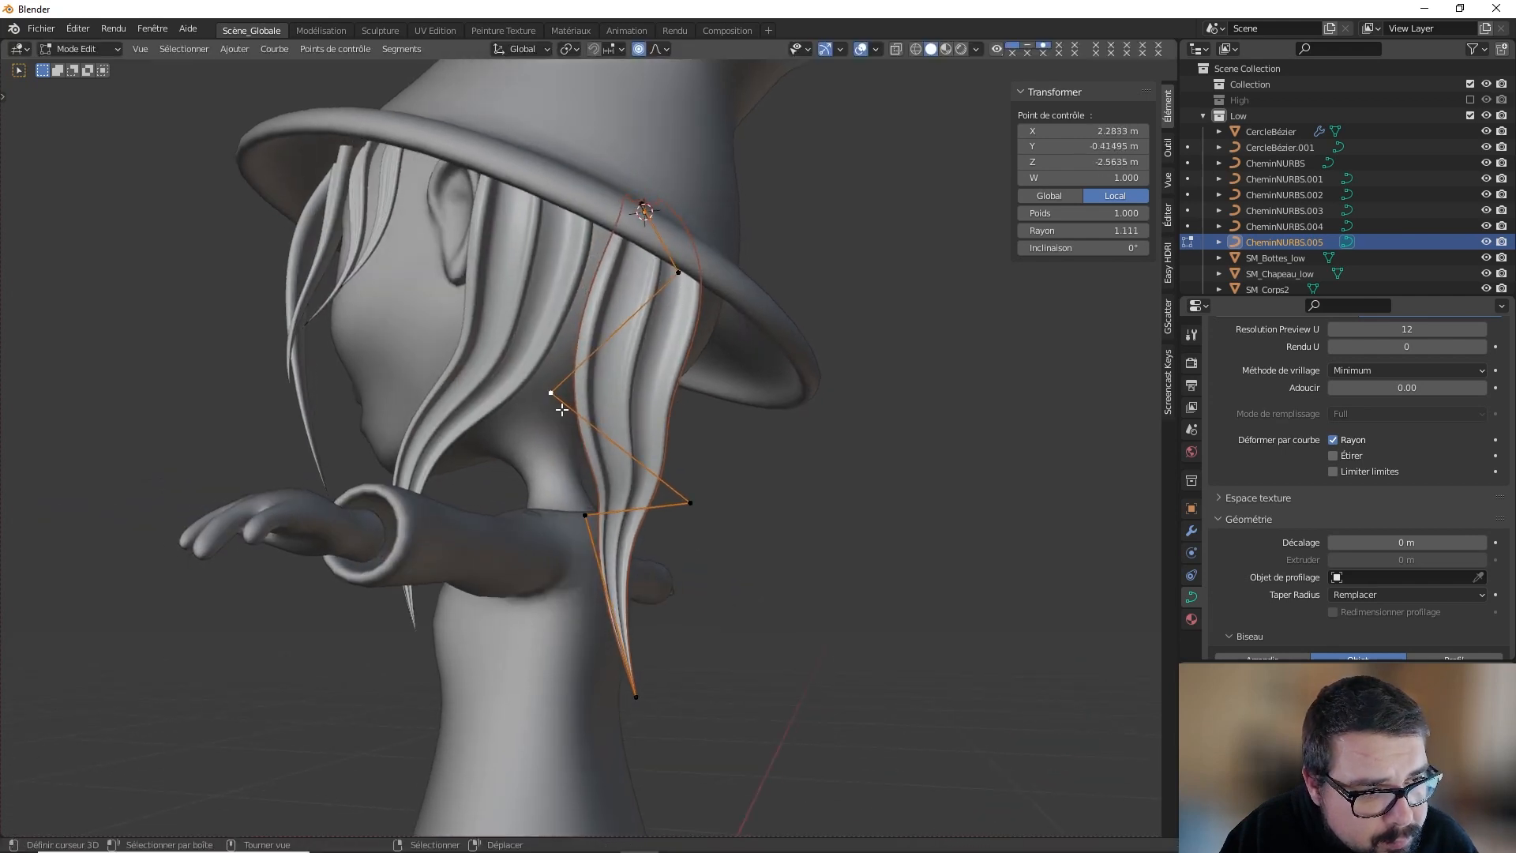
pyautogui.click(663, 503)
pyautogui.press('g')
pyautogui.click(636, 514)
# Step: From behind, move the tip outward beside the back and align the two control points above it with the strand
pyautogui.moveTo(636, 514); pyautogui.dragTo(511, 628, button='middle')
pyautogui.press('g')
pyautogui.click(462, 701)
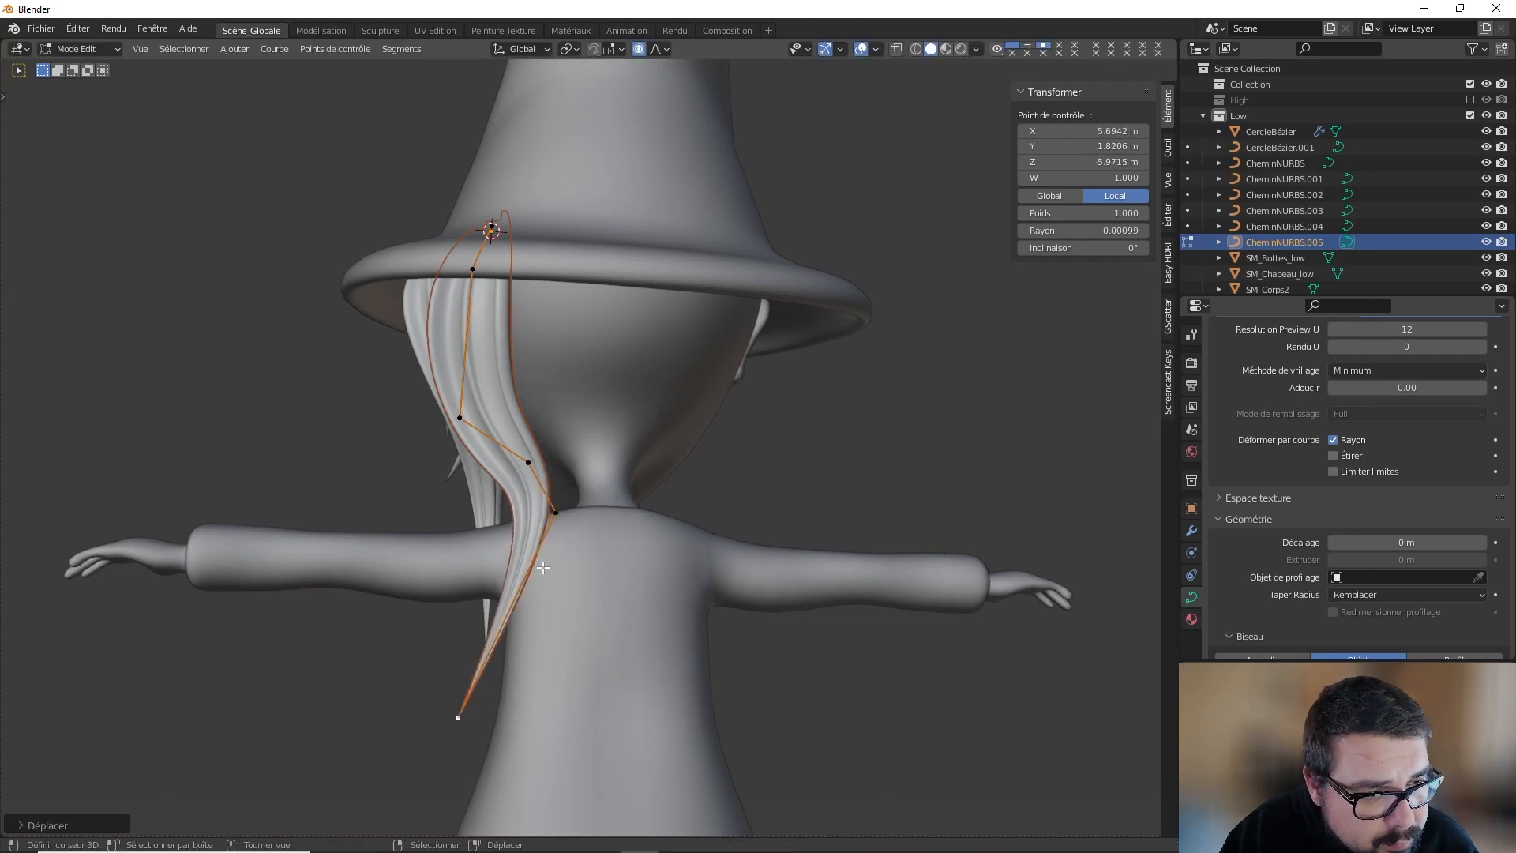
pyautogui.click(571, 509)
pyautogui.press('g')
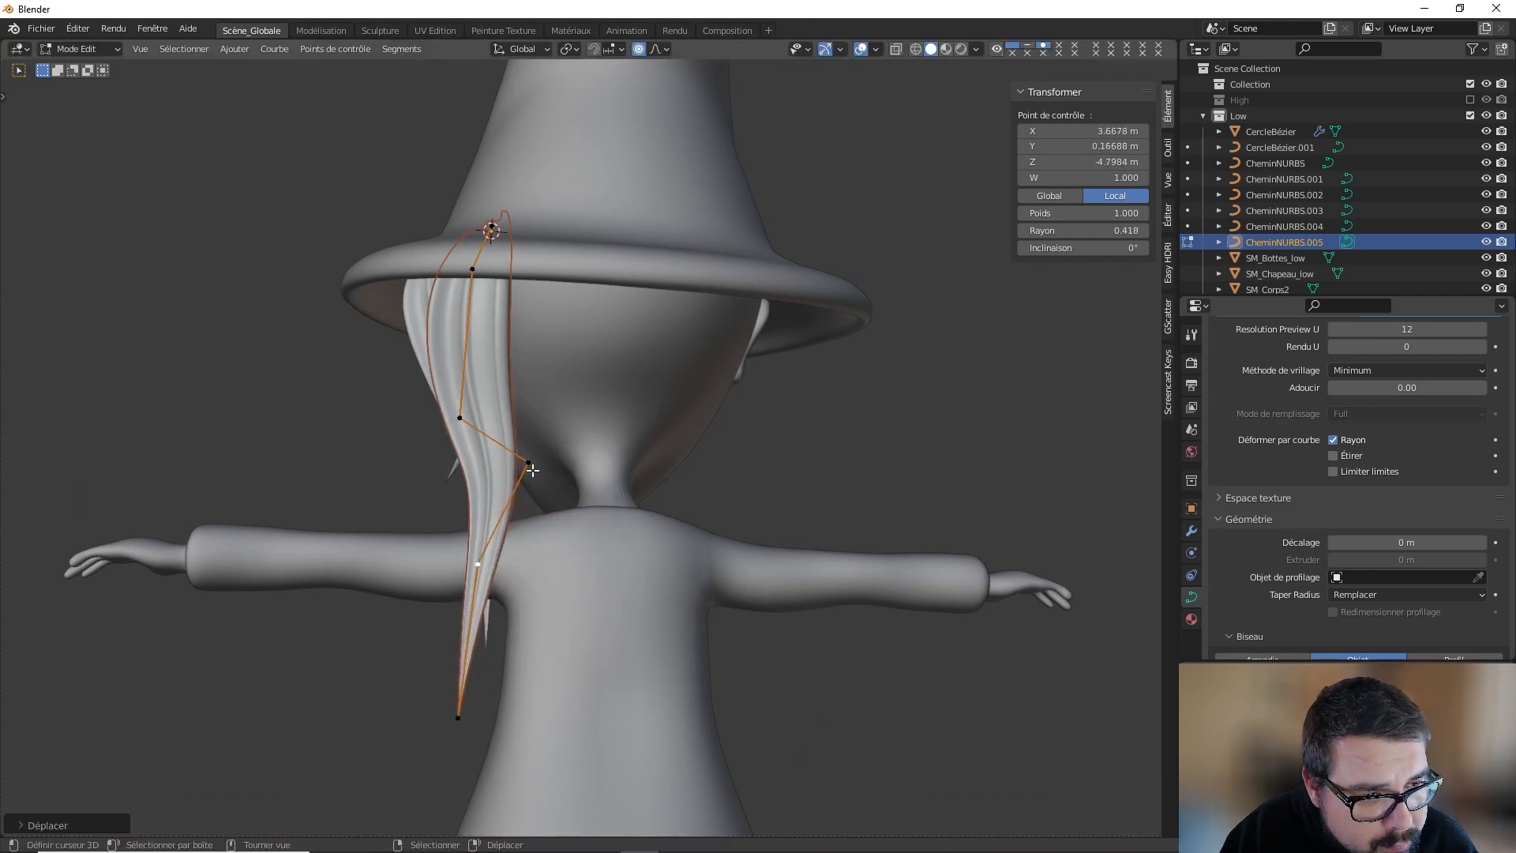
pyautogui.click(502, 492)
# Step: Bring the strand's tip inward onto the back and readjust the neck and middle control points
pyautogui.click(459, 712)
pyautogui.press('g')
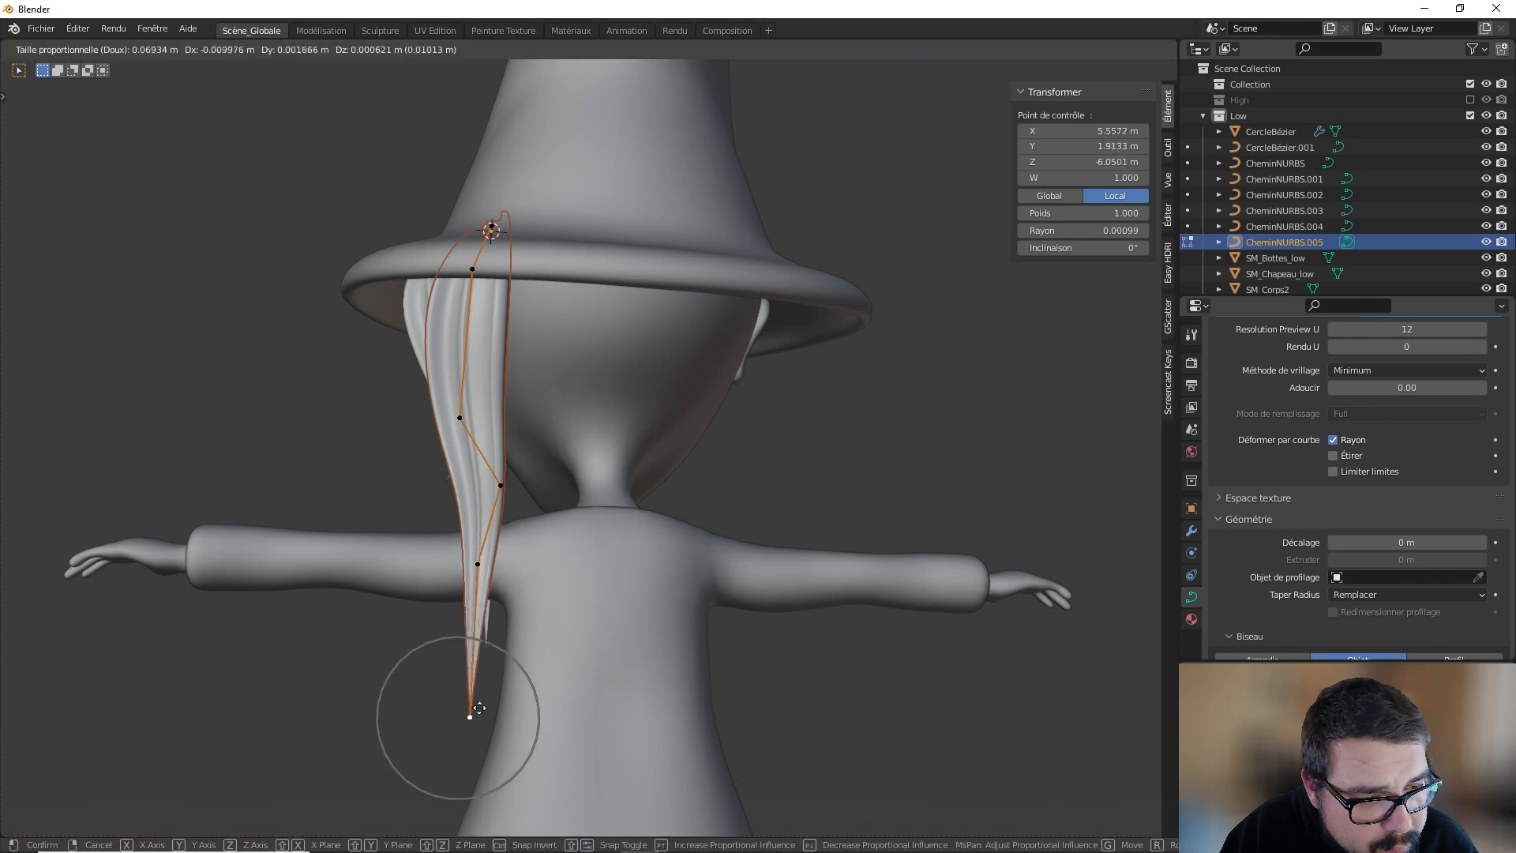
pyautogui.click(547, 731)
pyautogui.press('g')
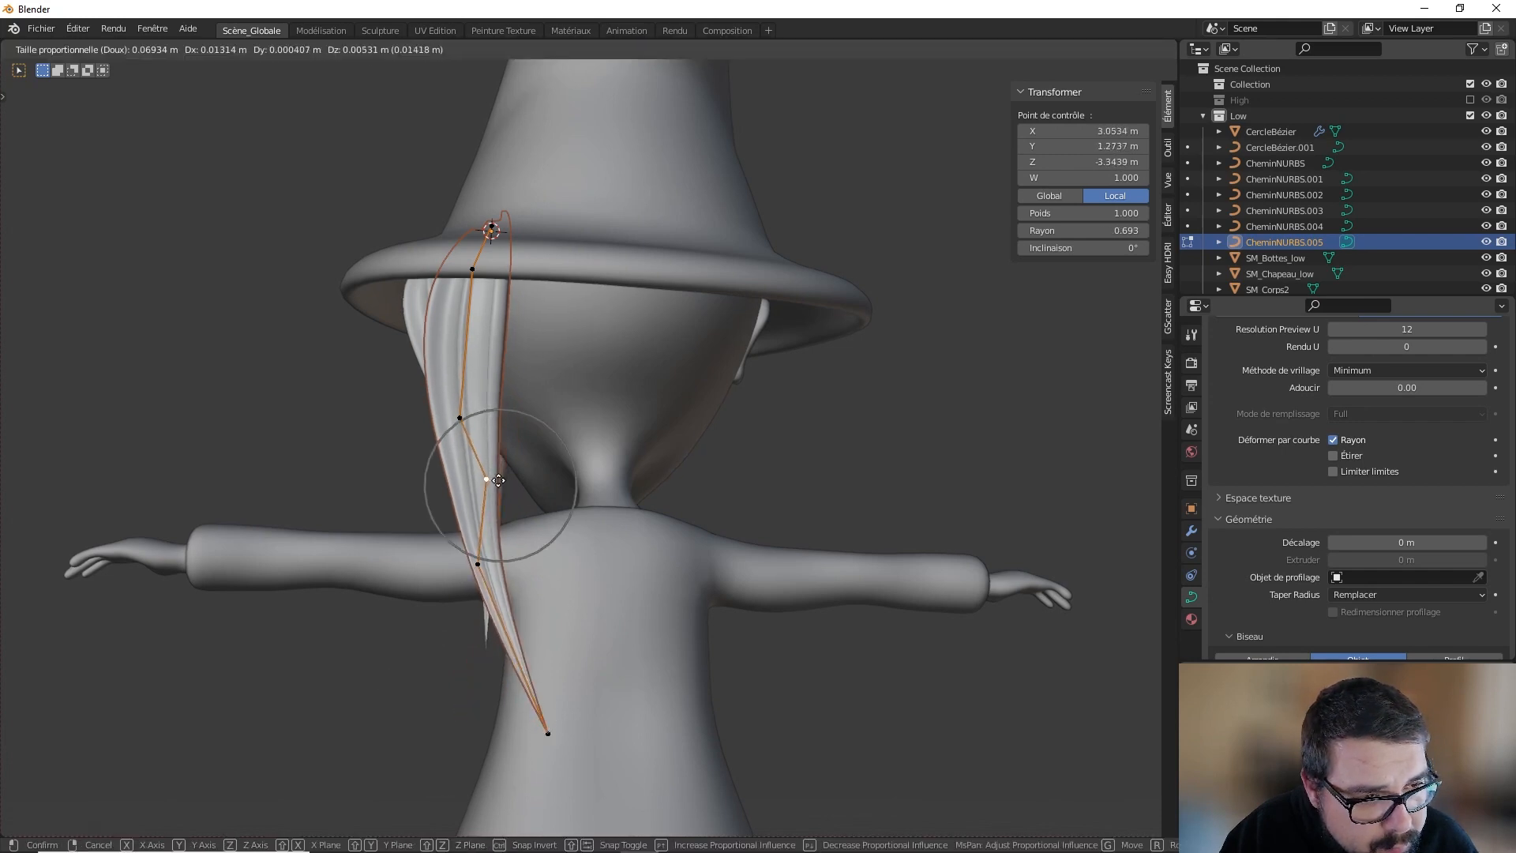
pyautogui.click(504, 485)
pyautogui.moveTo(504, 484); pyautogui.dragTo(648, 376, button='middle')
pyautogui.press('g')
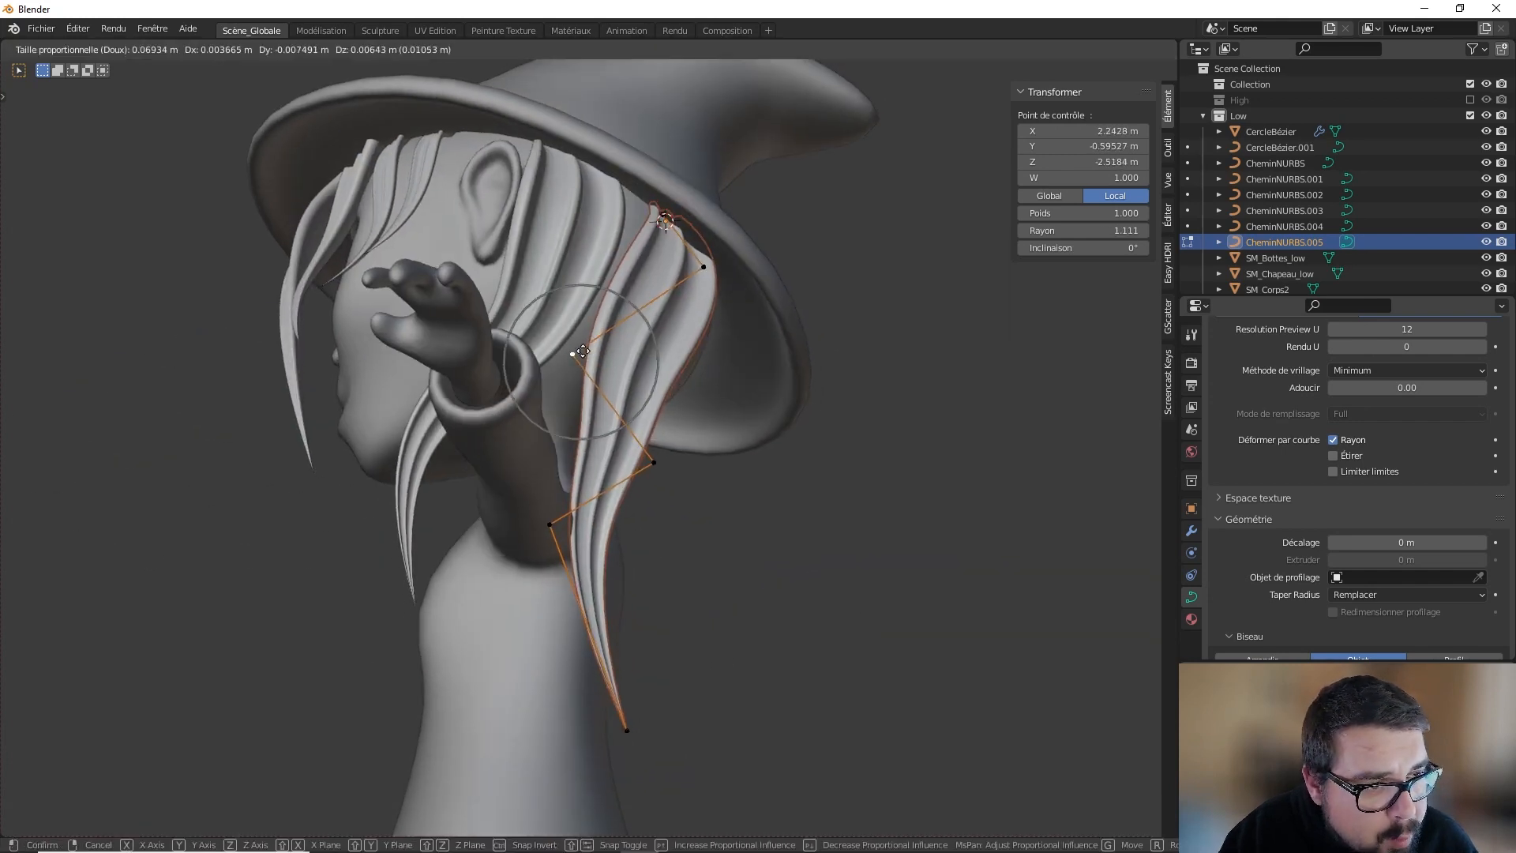
pyautogui.click(613, 327)
# Step: Reposition the root control point and the one below it under the hat, then leave Edit Mode and deselect the strand
pyautogui.moveTo(647, 207); pyautogui.dragTo(567, 222, button='middle')
pyautogui.click(605, 202)
pyautogui.press('g')
pyautogui.click(579, 197)
pyautogui.press('g')
pyautogui.click(630, 187)
pyautogui.moveTo(608, 245); pyautogui.dragTo(593, 223, button='right')
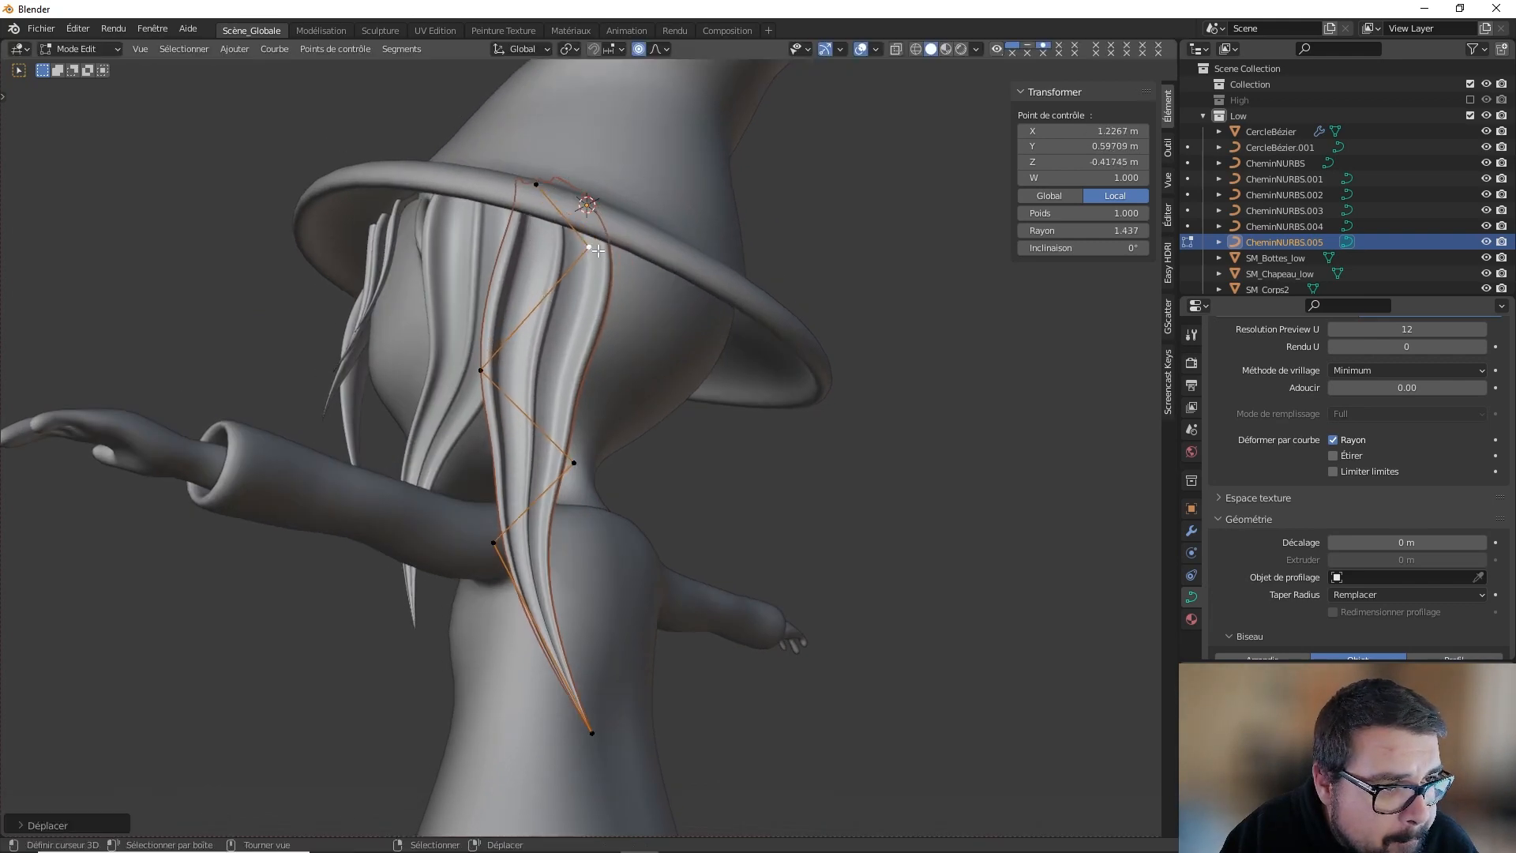
pyautogui.moveTo(593, 223); pyautogui.dragTo(472, 248, button='middle')
pyautogui.press('Tab')
pyautogui.press('a')
pyautogui.click(588, 280)
# Step: Snap the 3D cursor to the next scalp vertex of SM_Corps2 at the back of the head, beside CheminNURBS.005
pyautogui.scroll(3, 531, 320)
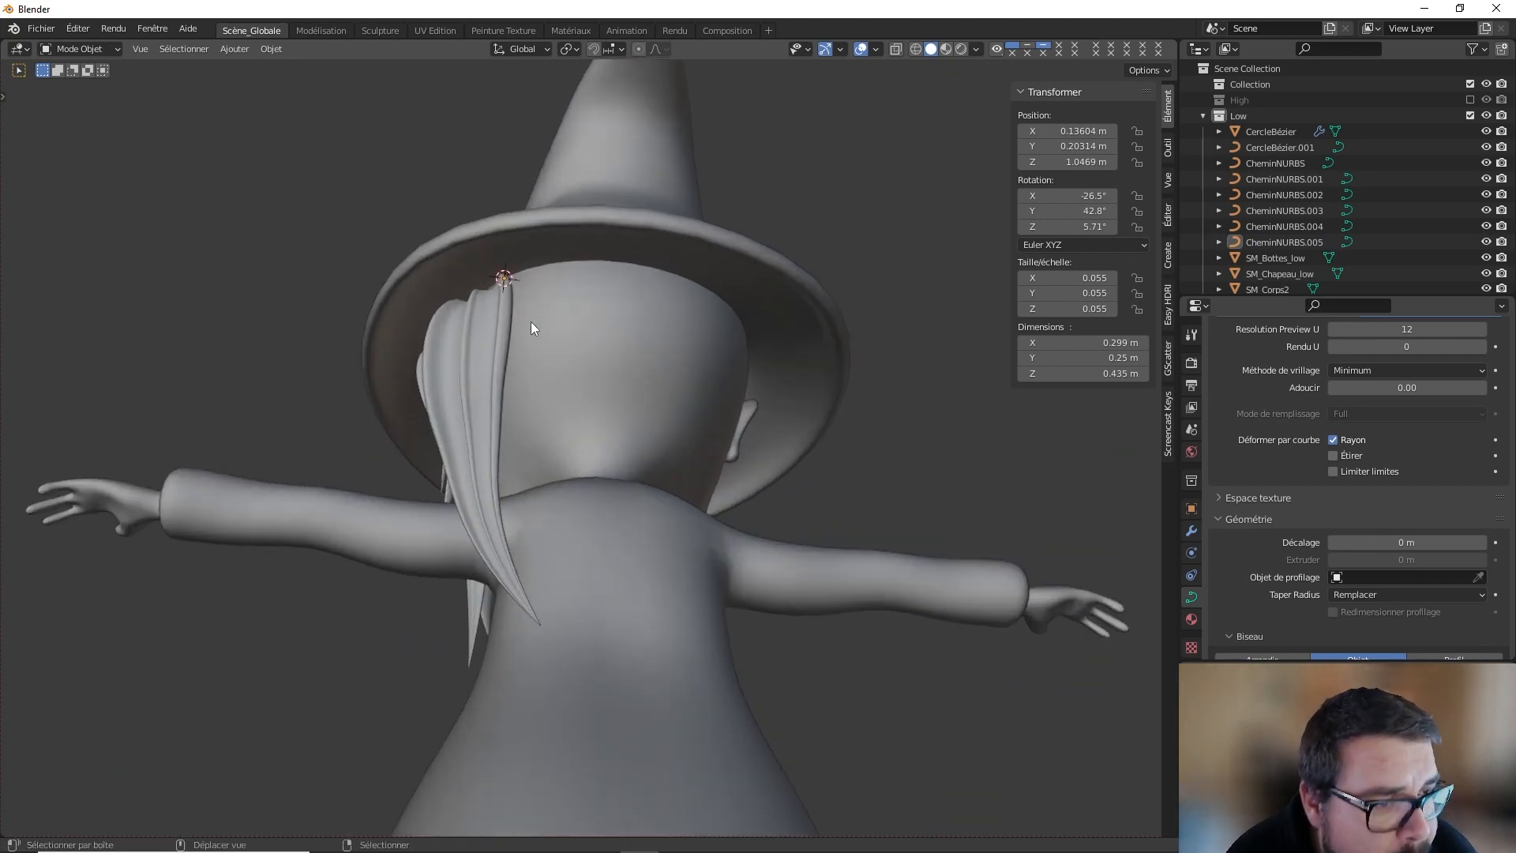
pyautogui.click(548, 307)
pyautogui.press('Tab')
pyautogui.hotkey('shift', 's')
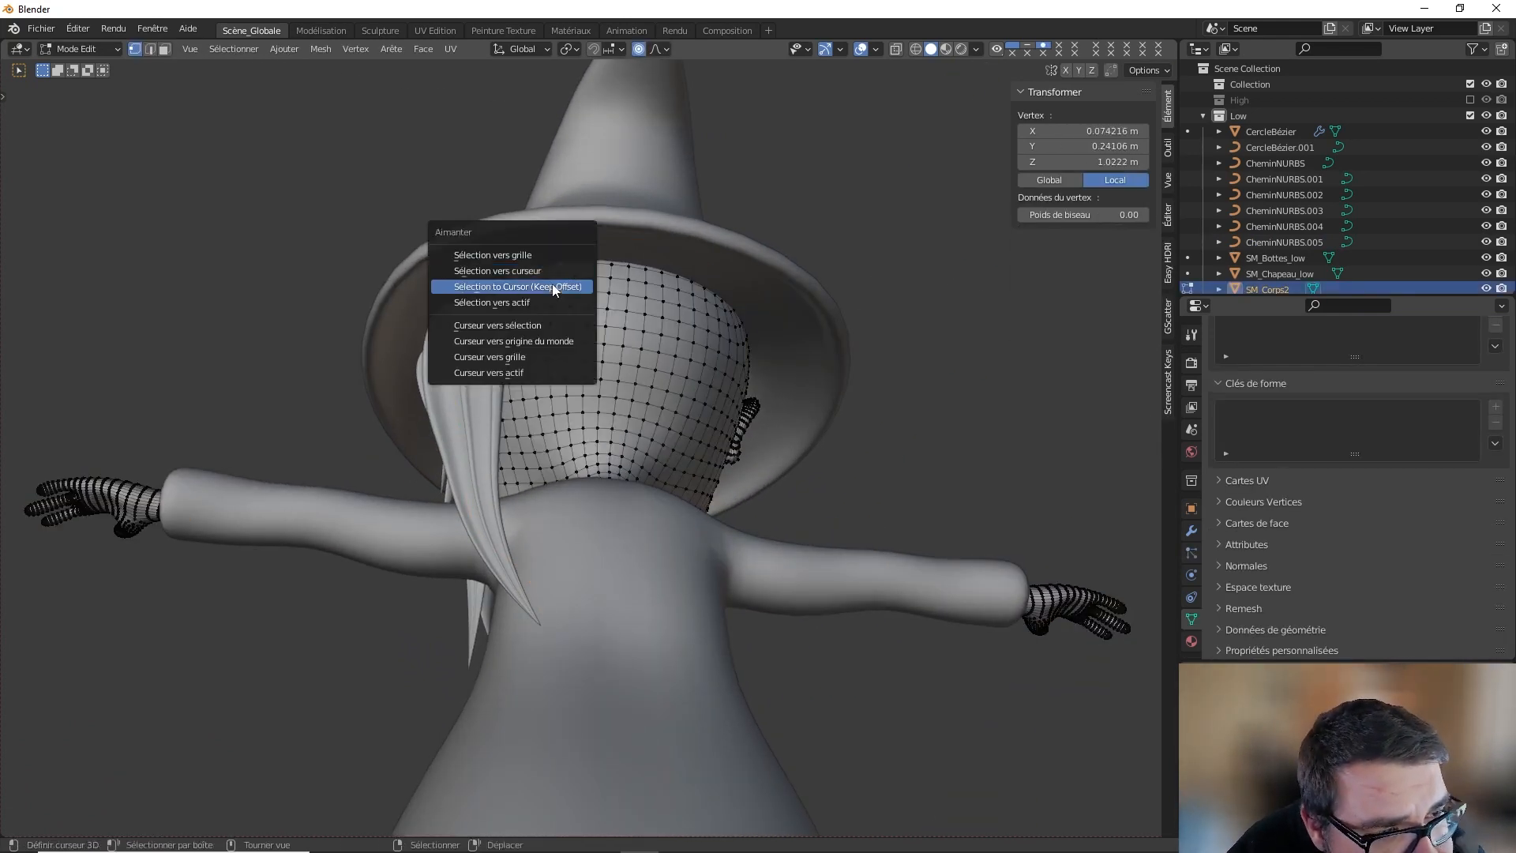
pyautogui.click(525, 327)
pyautogui.press('Tab')
# Step: Duplicate strand CheminNURBS.005 in place and snap the copy to the 3D cursor
pyautogui.click(463, 351)
pyautogui.hotkey('shift', 'd')
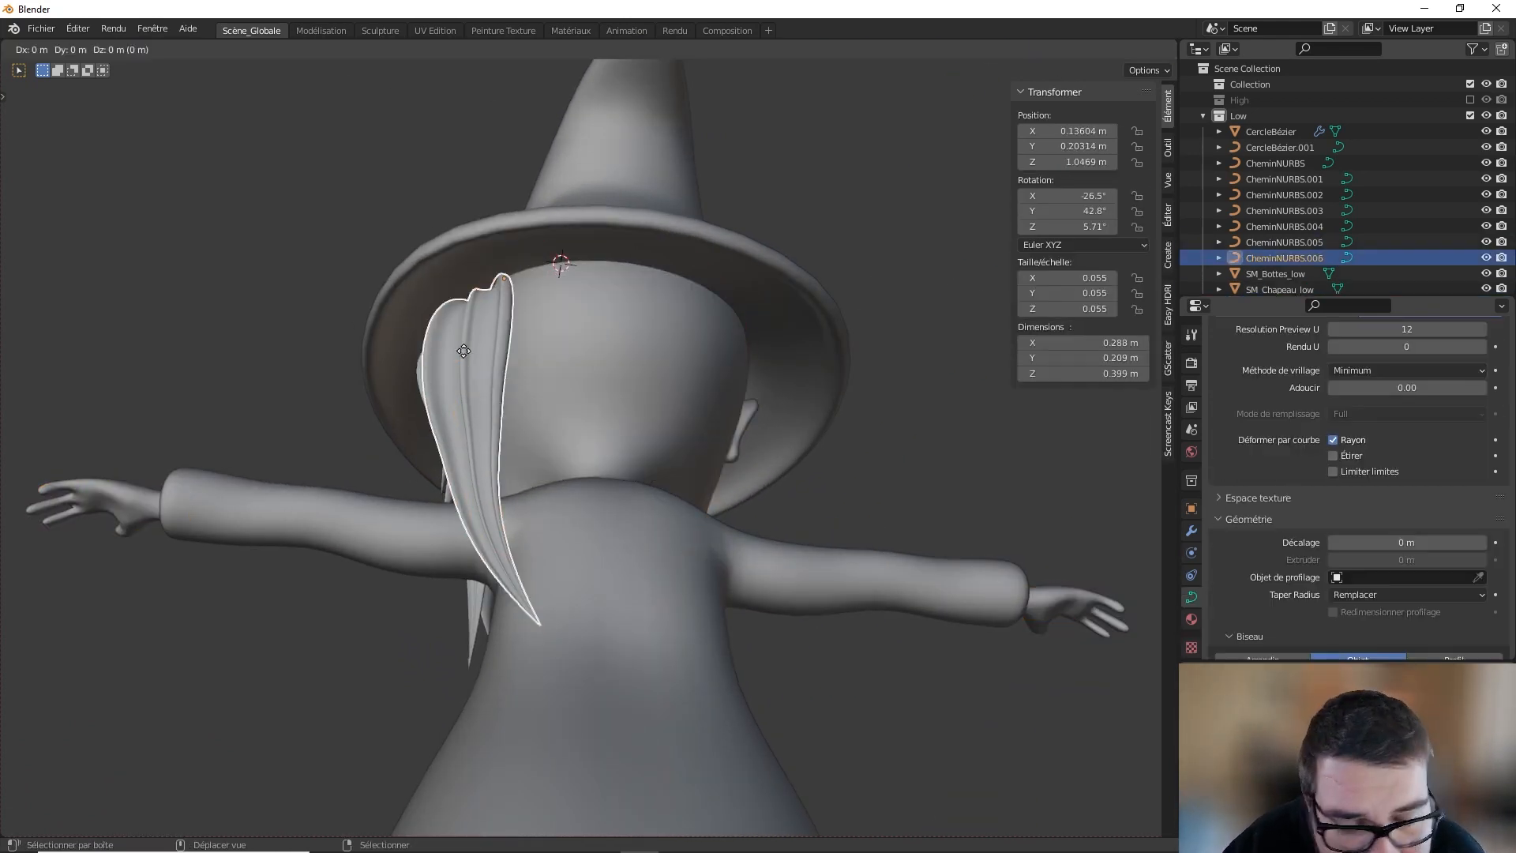
pyautogui.rightClick(463, 350)
pyautogui.hotkey('shift', 's')
pyautogui.click(463, 304)
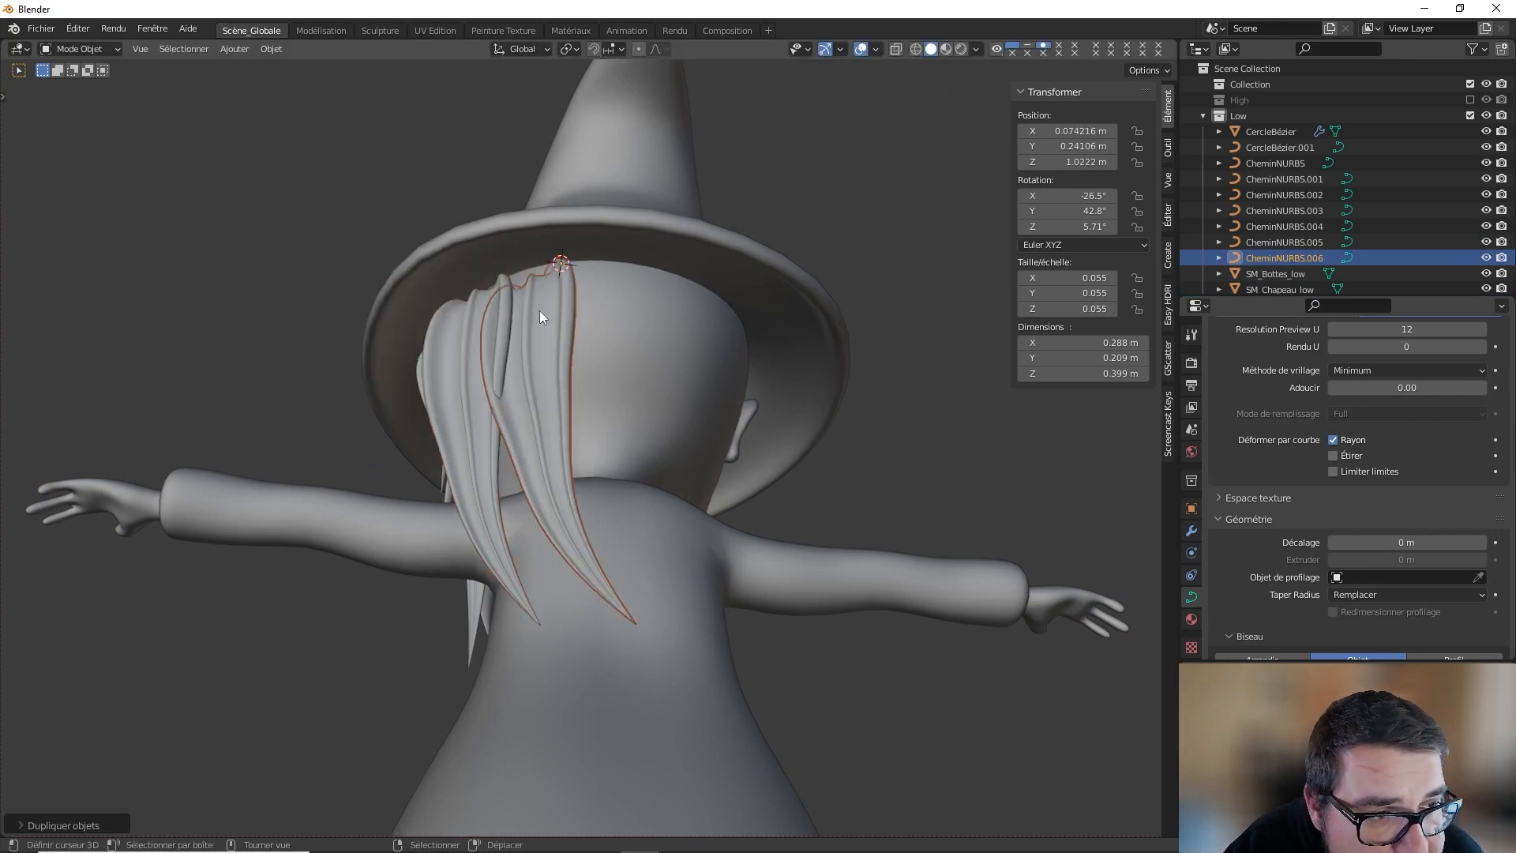
# Step: Rotate strand CheminNURBS.006 about 18° around the global Z axis and nudge it slightly into place at the scalp
pyautogui.press('r')
pyautogui.press('z')
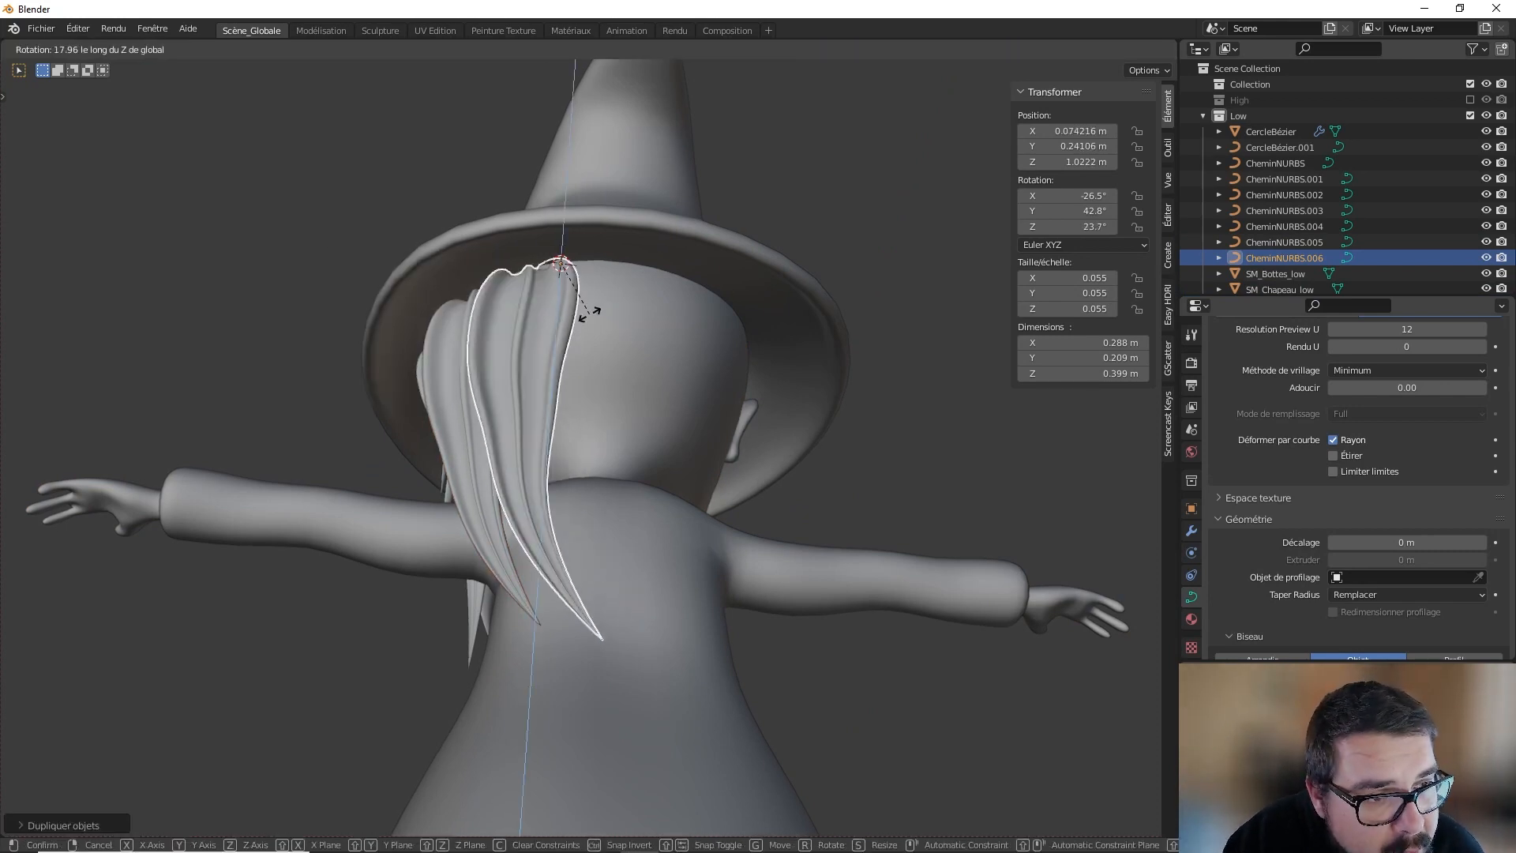
pyautogui.click(590, 314)
pyautogui.press('g')
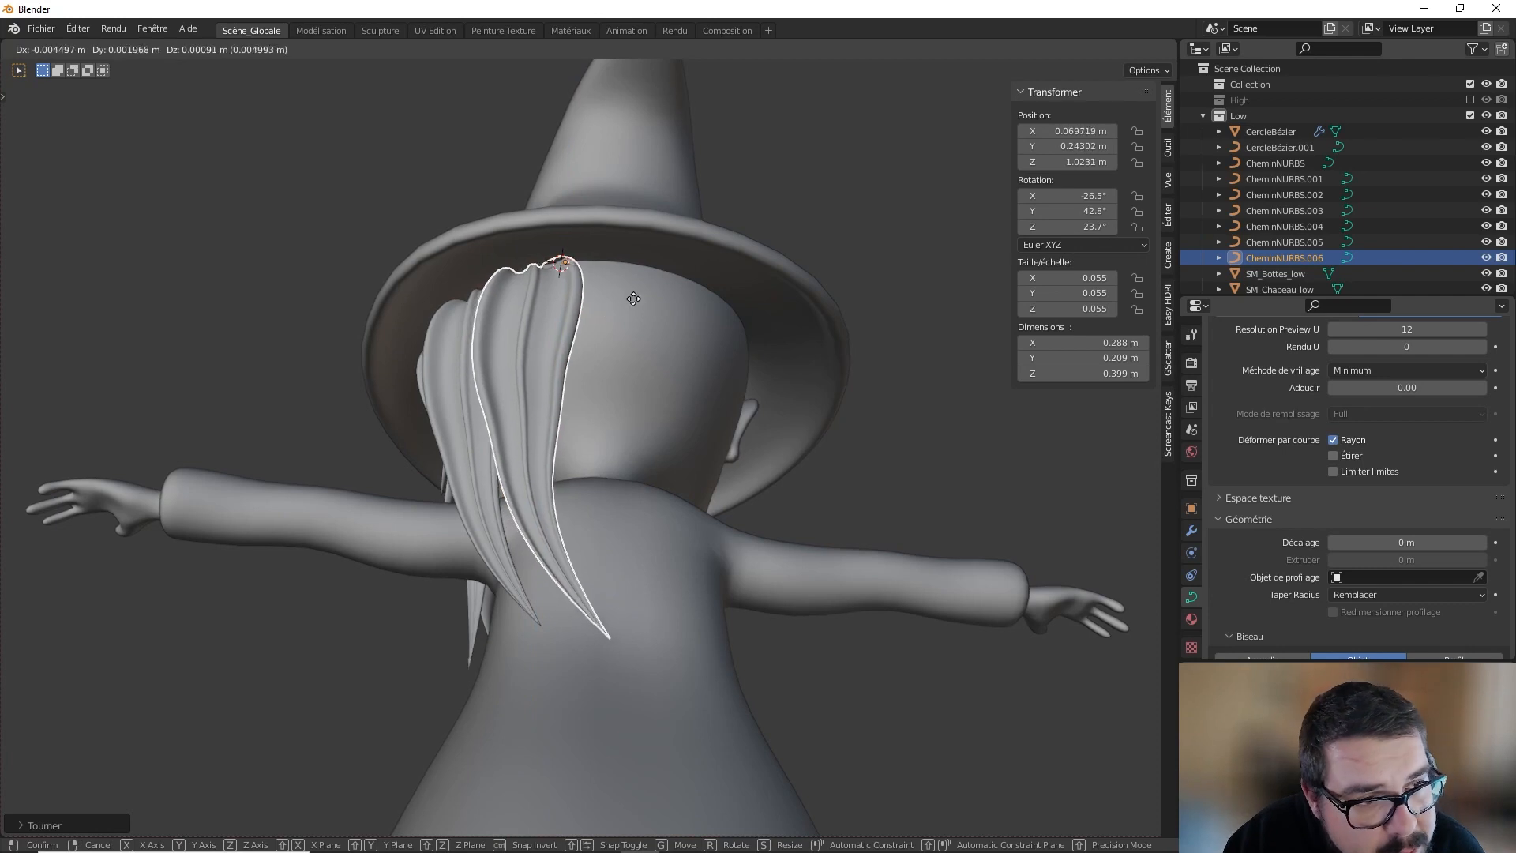
pyautogui.click(652, 292)
# Step: Enter Edit Mode on CheminNURBS.006 and move its three middle control points so the strand hangs straighter beside its neighbour
pyautogui.press('Tab')
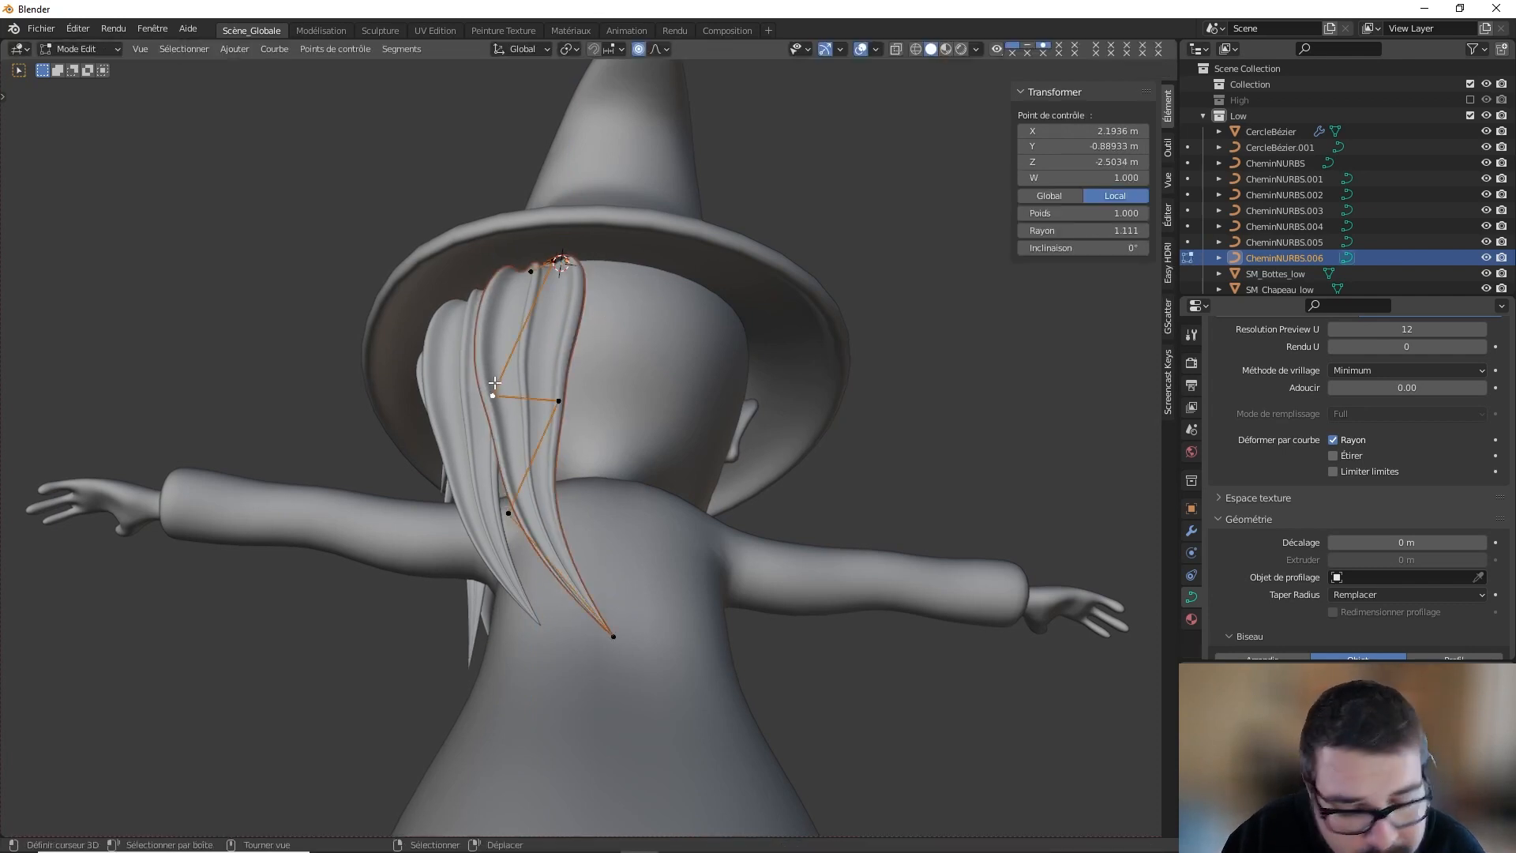
pyautogui.press('g')
pyautogui.click(548, 351)
pyautogui.rightClick(559, 398)
pyautogui.press('g')
pyautogui.click(521, 425)
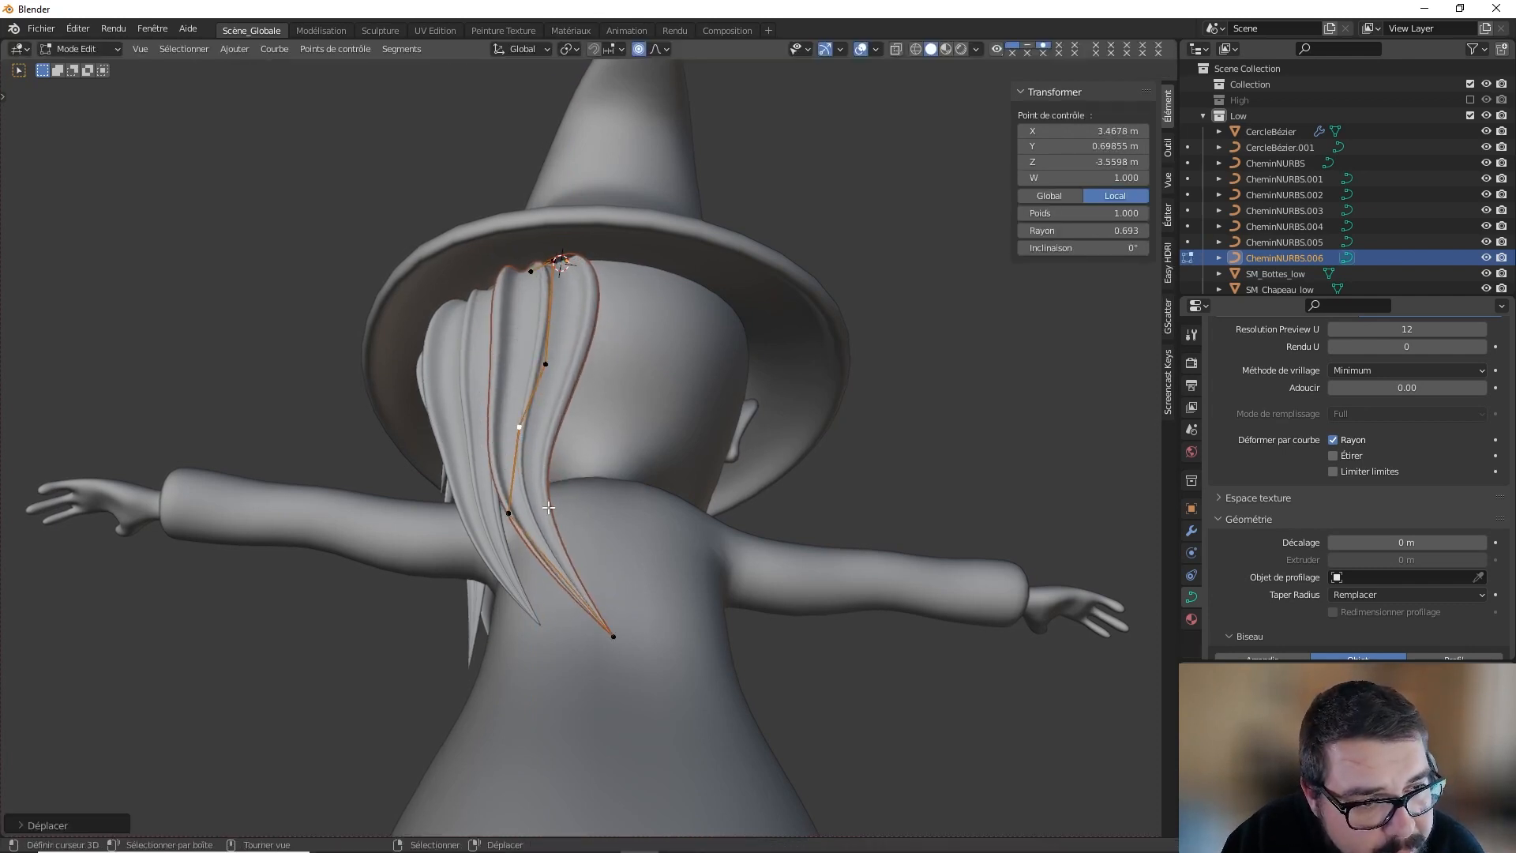
pyautogui.rightClick(516, 522)
pyautogui.press('g')
pyautogui.click(548, 508)
# Step: Bring the strand's tip toward the neighbouring strand's tip and raise it slightly behind the shoulder
pyautogui.rightClick(608, 634)
pyautogui.press('g')
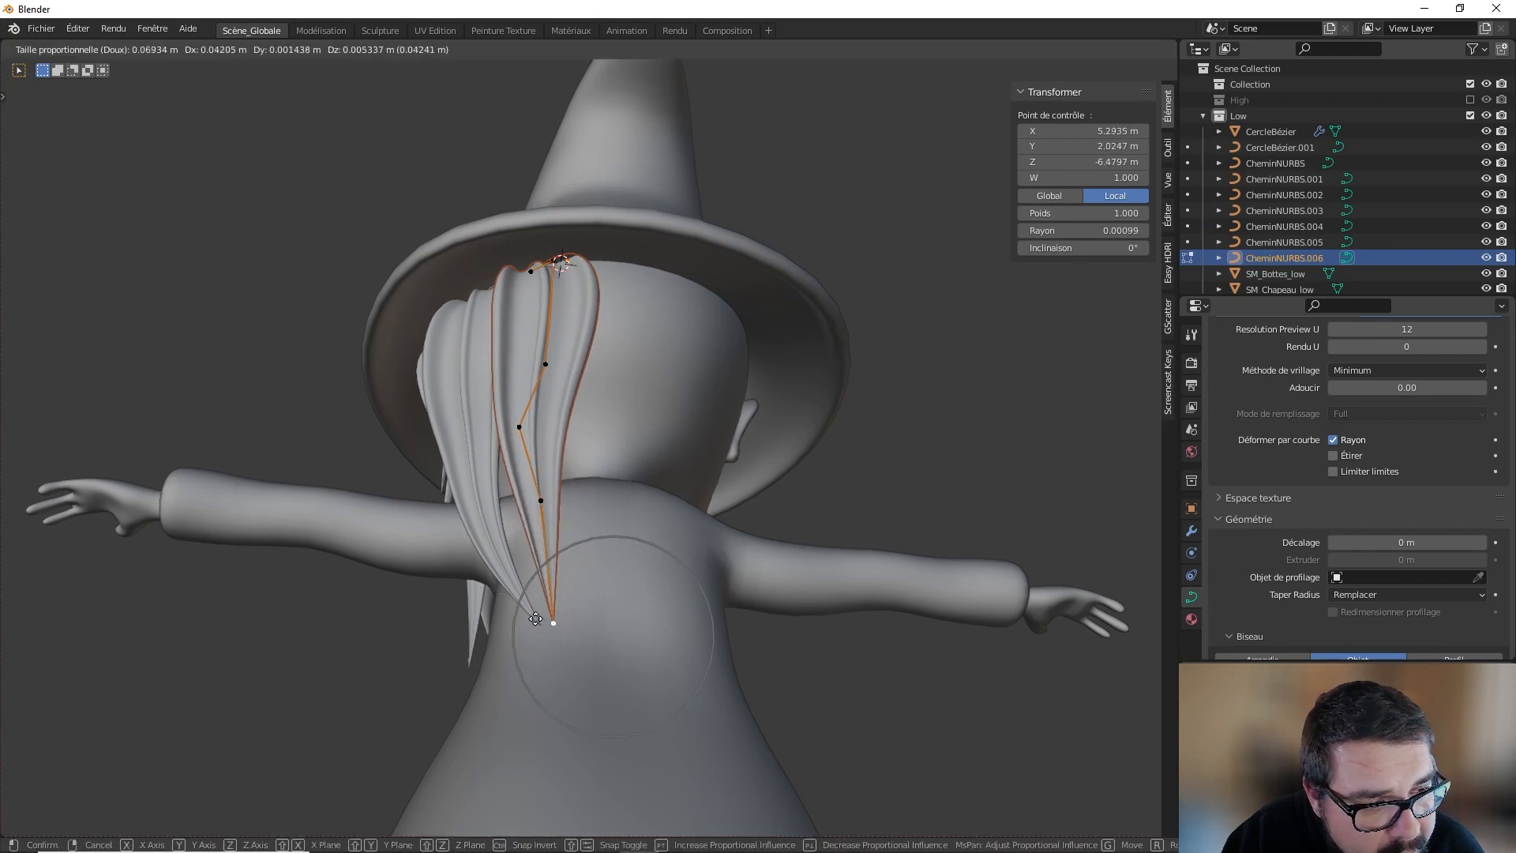
pyautogui.click(535, 617)
pyautogui.moveTo(550, 594); pyautogui.dragTo(614, 577, button='middle')
pyautogui.press('g')
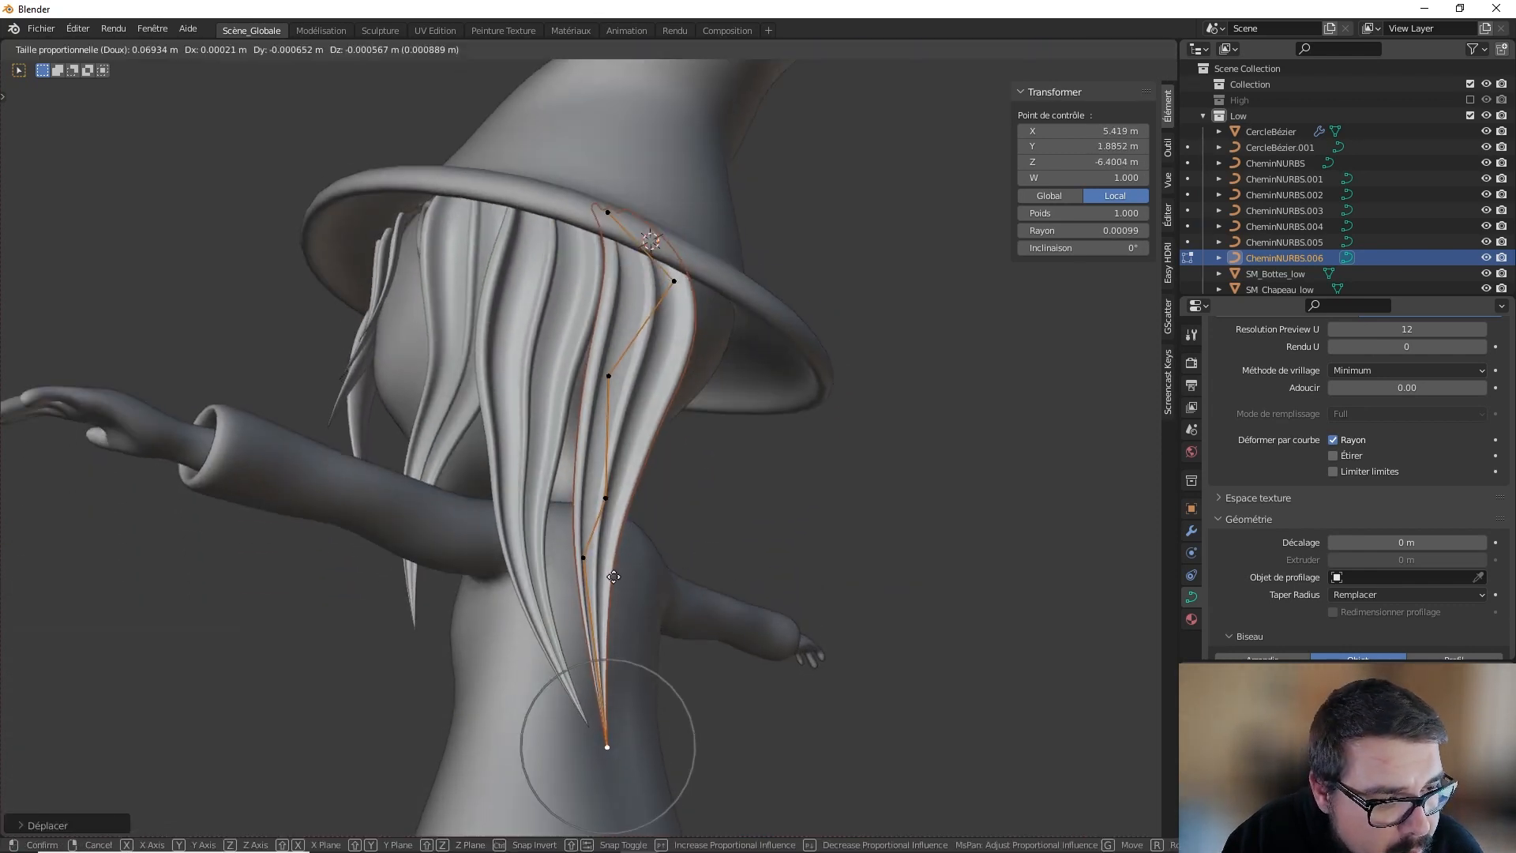
pyautogui.click(590, 510)
# Step: Shift the neck control point and the one below it toward the neighbouring strands
pyautogui.rightClick(609, 509)
pyautogui.press('g')
pyautogui.click(595, 507)
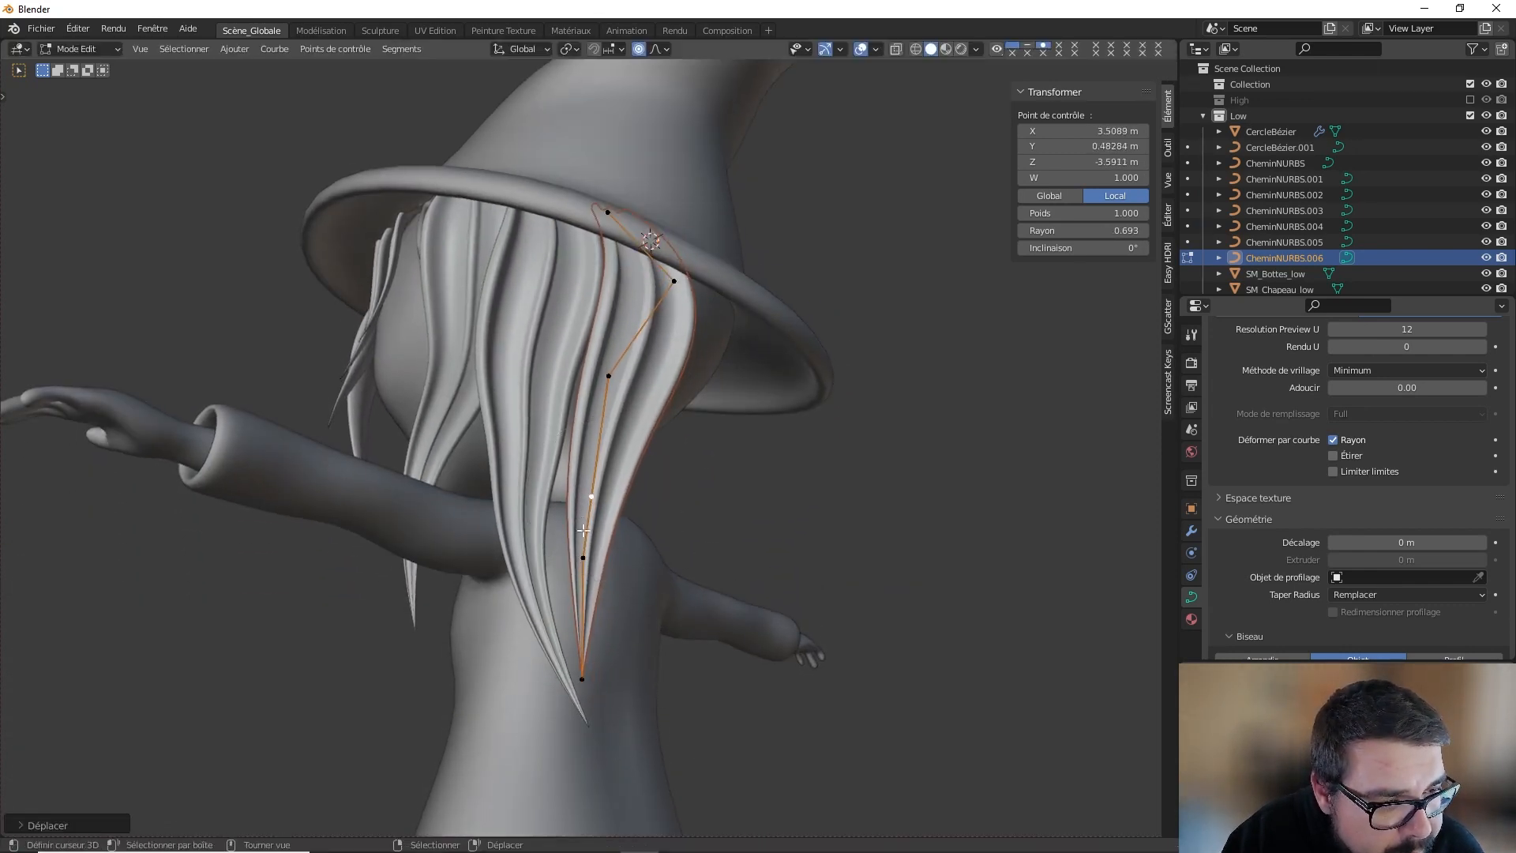
pyautogui.rightClick(583, 580)
pyautogui.press('g')
pyautogui.click(558, 567)
# Step: Reposition the control point at the back of the head, then leave Edit Mode and deselect the strand
pyautogui.rightClick(608, 376)
pyautogui.press('g')
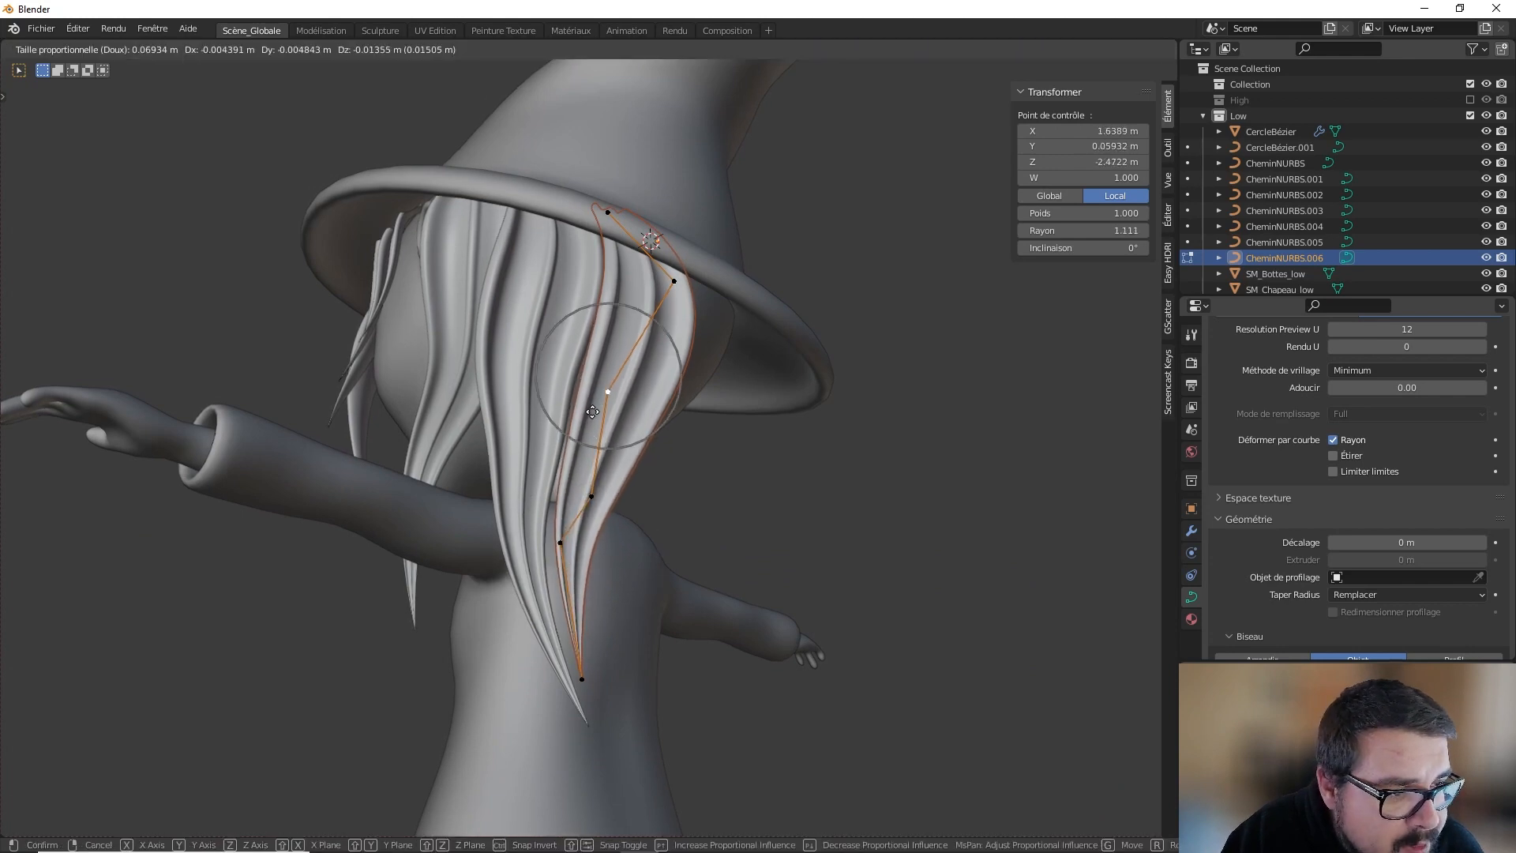
pyautogui.click(668, 445)
pyautogui.moveTo(668, 444); pyautogui.dragTo(600, 440, button='middle')
pyautogui.press('Tab')
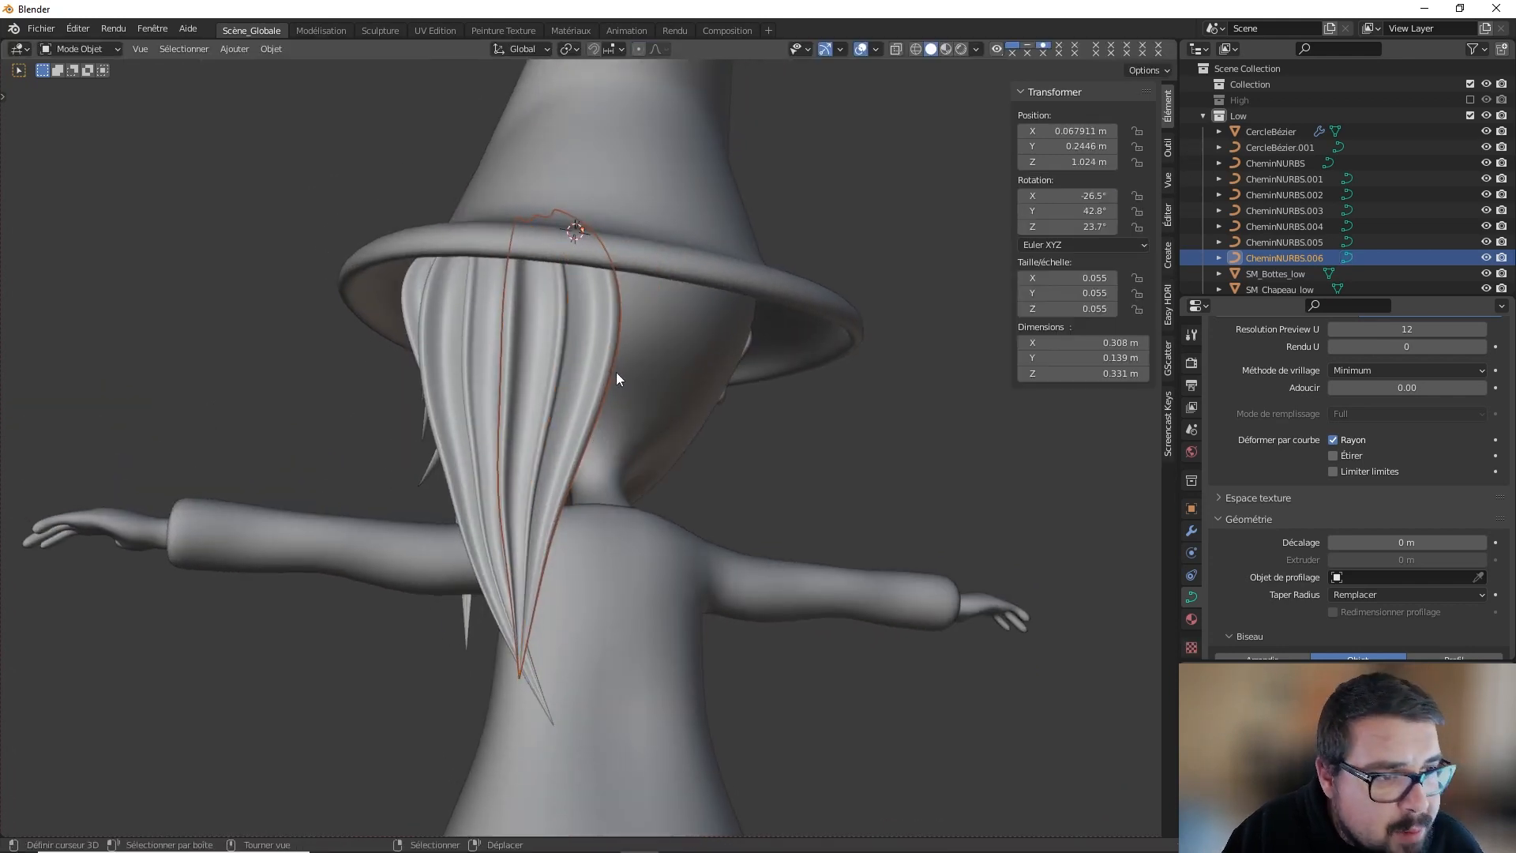
pyautogui.moveTo(616, 374); pyautogui.dragTo(671, 388, button='middle')
pyautogui.press('a')
pyautogui.click(662, 317)
# Step: Snap the 3D cursor to a scalp vertex of the body mesh at the centre back of the head
pyautogui.moveTo(662, 317); pyautogui.dragTo(779, 348, button='middle')
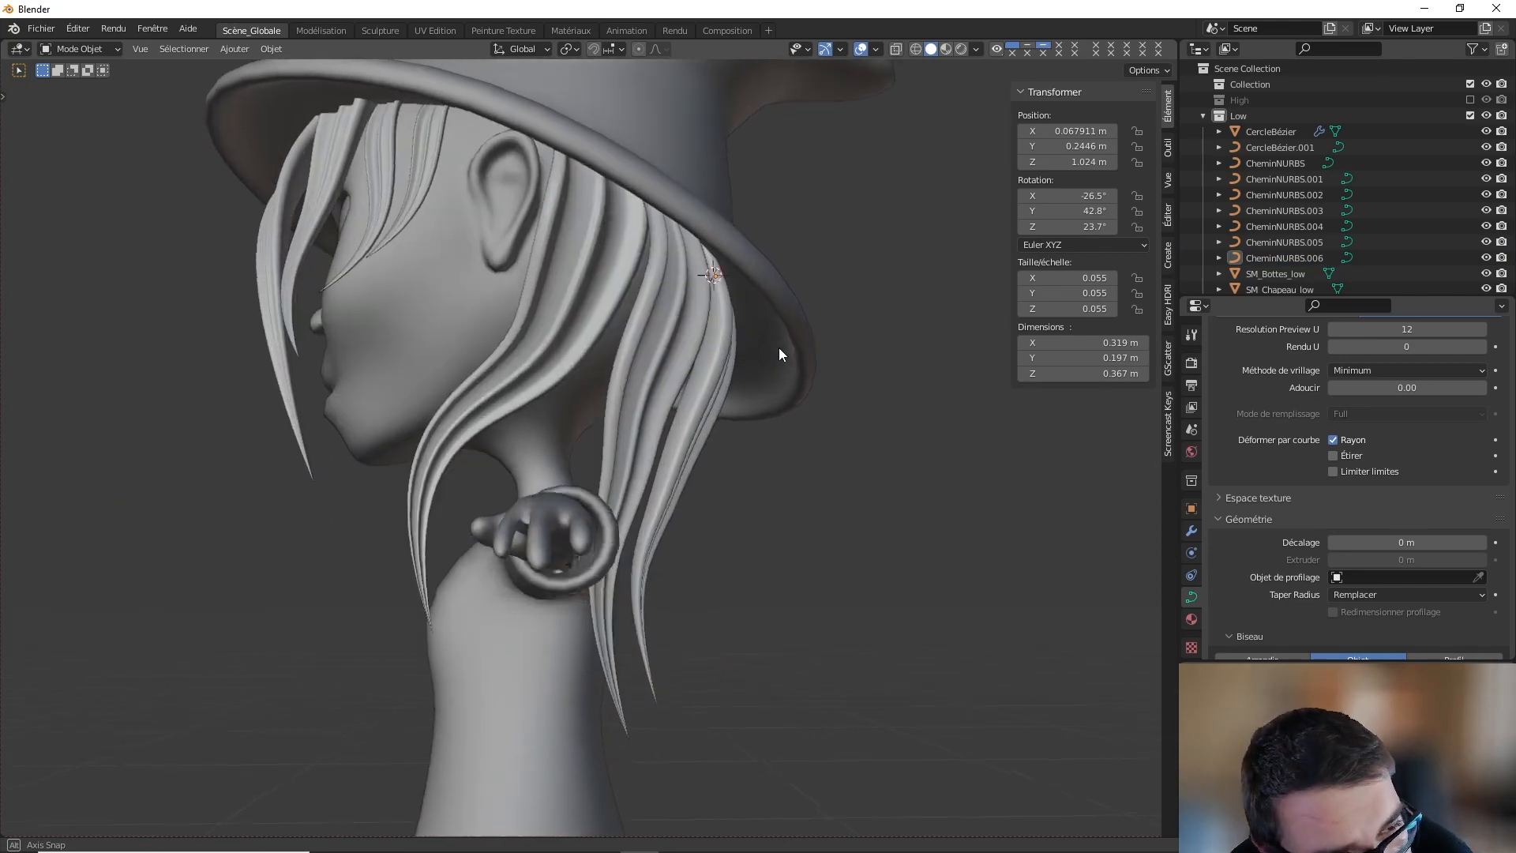
pyautogui.scroll(-4, 775, 352)
pyautogui.moveTo(695, 368); pyautogui.dragTo(614, 371, button='middle')
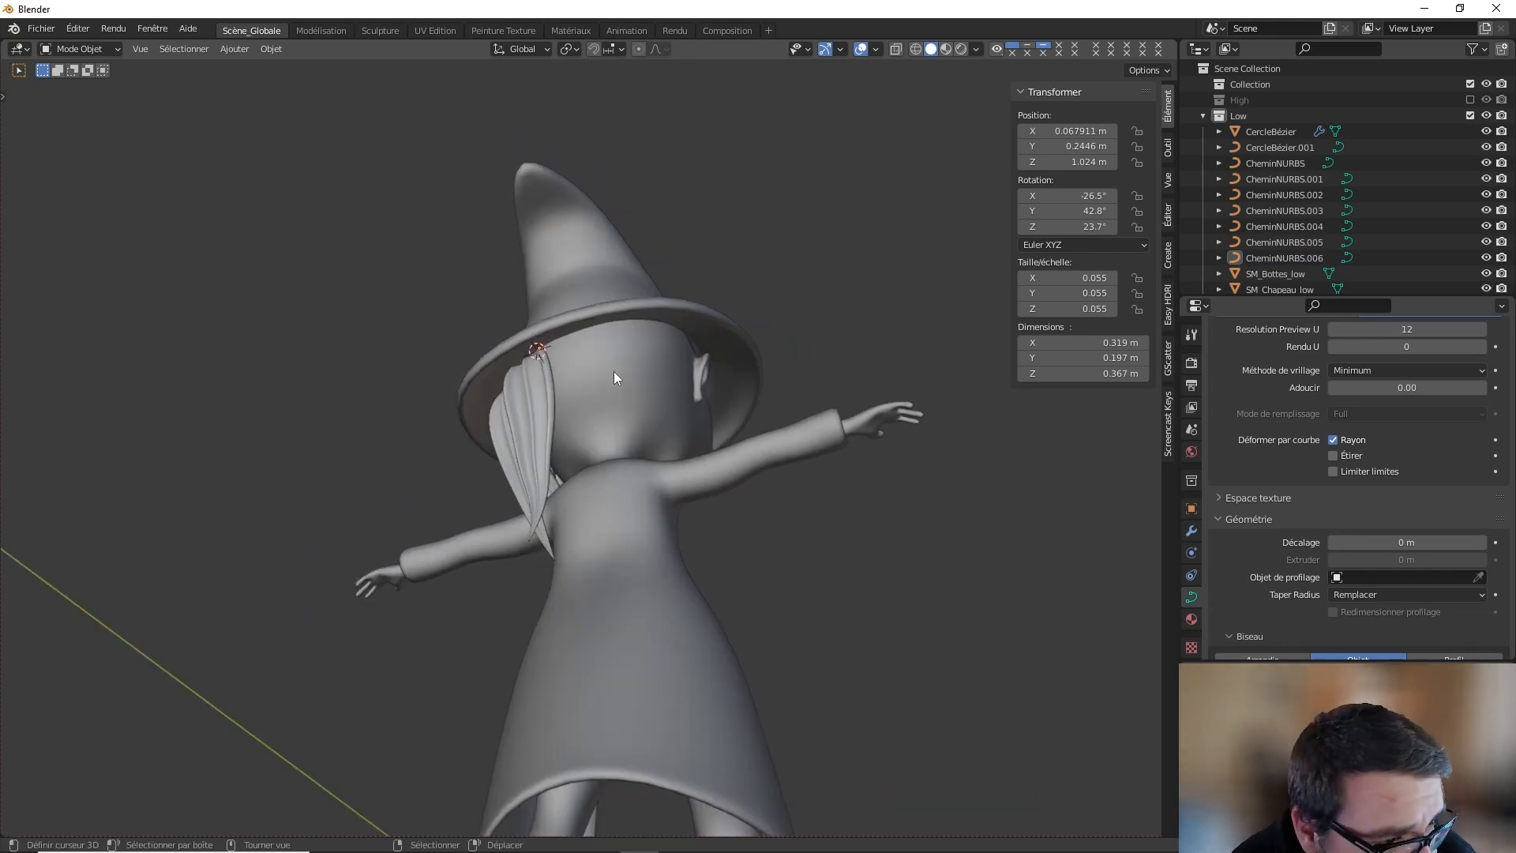
pyautogui.click(614, 372)
pyautogui.scroll(4, 614, 379)
pyautogui.press('Tab')
pyautogui.click(556, 228)
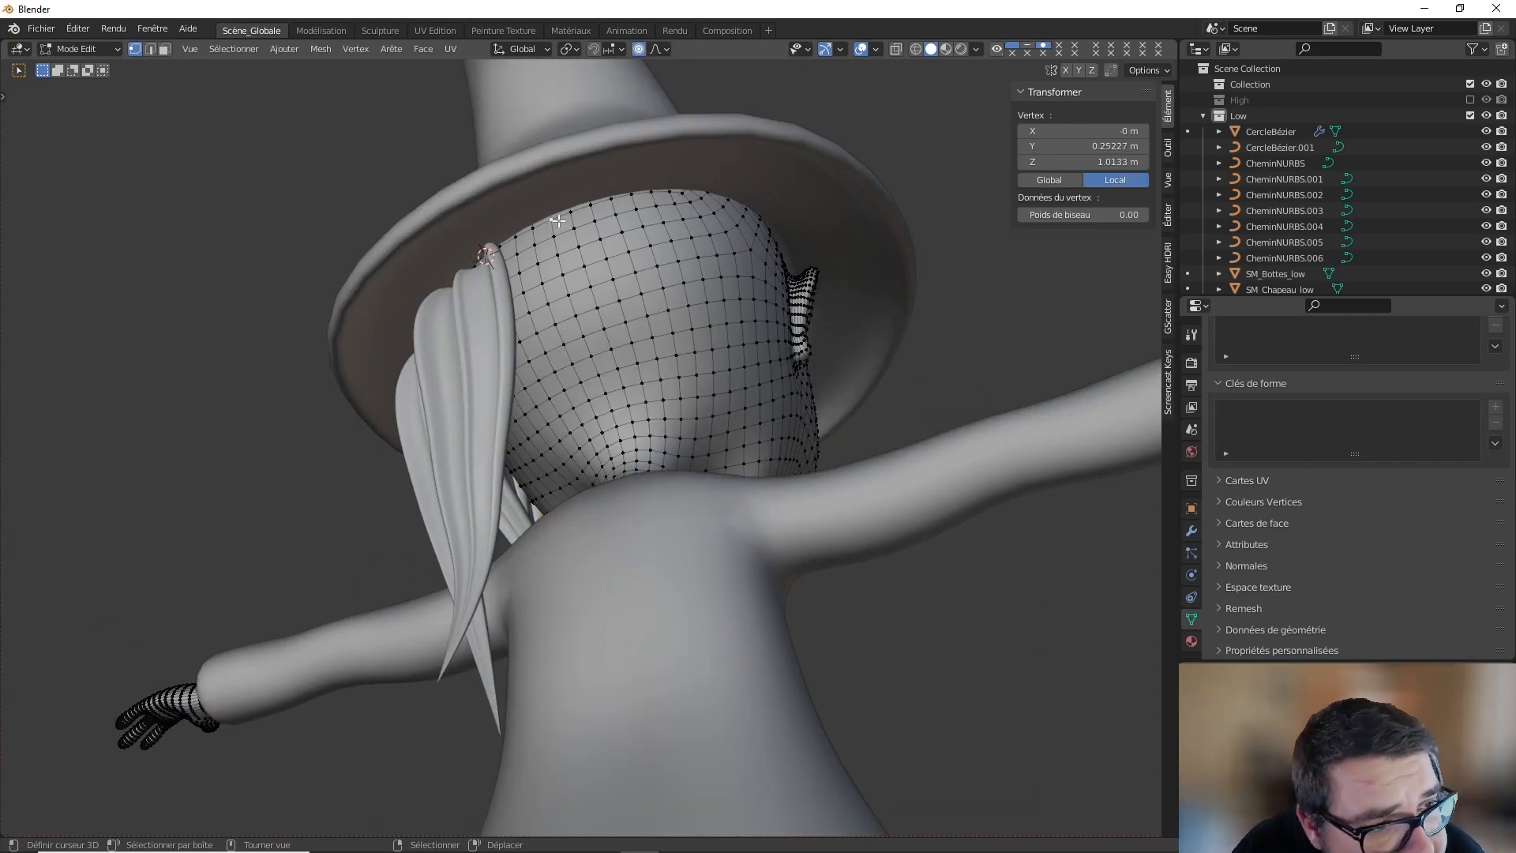
pyautogui.hotkey('shift', 's')
pyautogui.click(528, 278)
pyautogui.press('Tab')
# Step: Duplicate strand CheminNURBS.006 in place and snap the copy to the 3D cursor
pyautogui.click(494, 294)
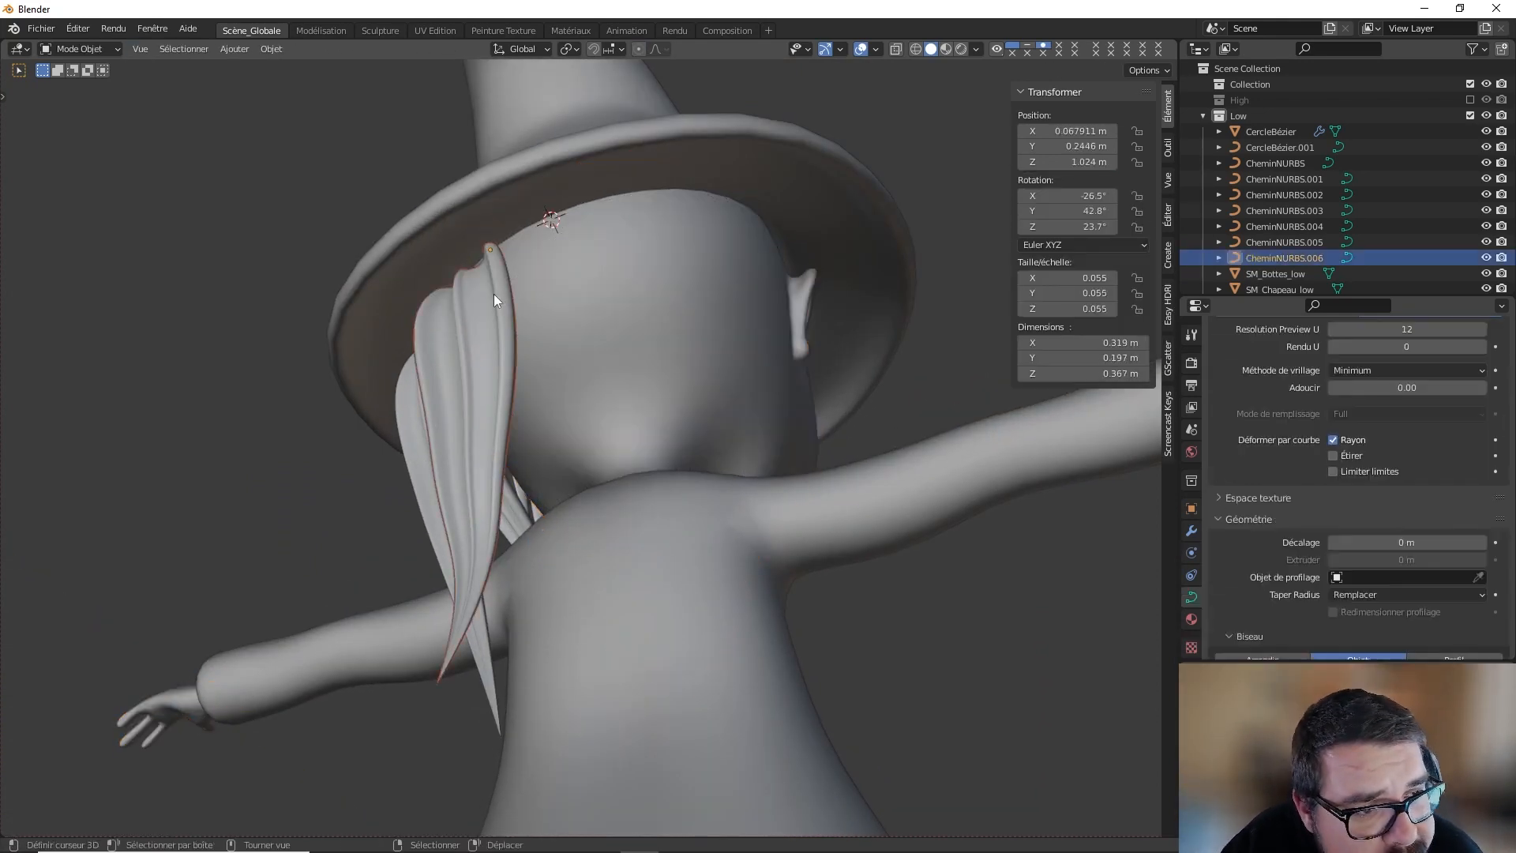
pyautogui.hotkey('shift', 'd')
pyautogui.press('Escape')
pyautogui.hotkey('shift', 's')
pyautogui.click(468, 252)
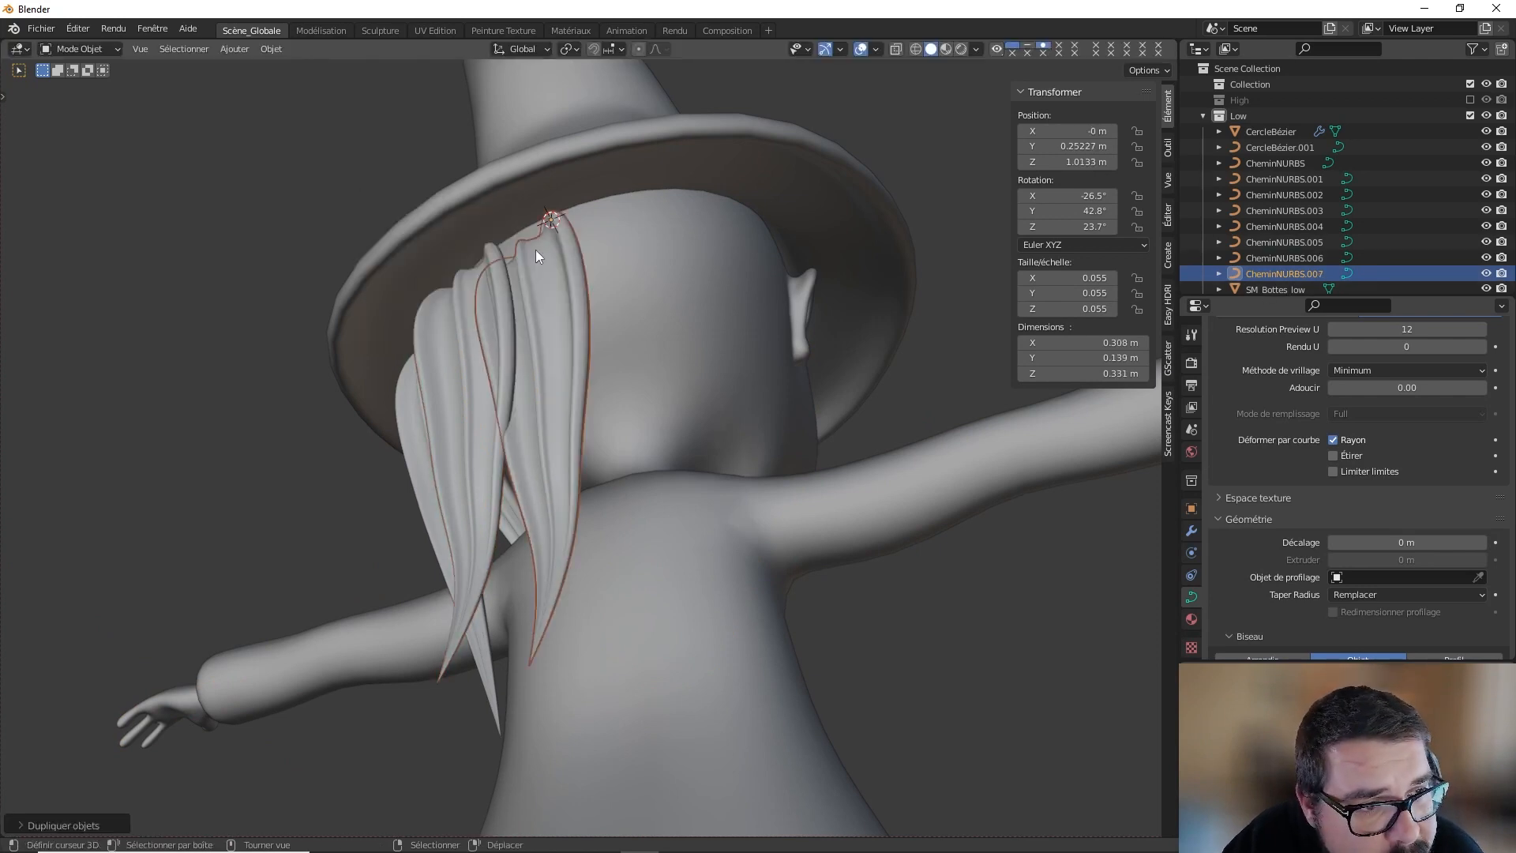
# Step: Rotate strand CheminNURBS.007 about 11° around the global Z axis and nudge it under the hat brim
pyautogui.press('r')
pyautogui.press('z')
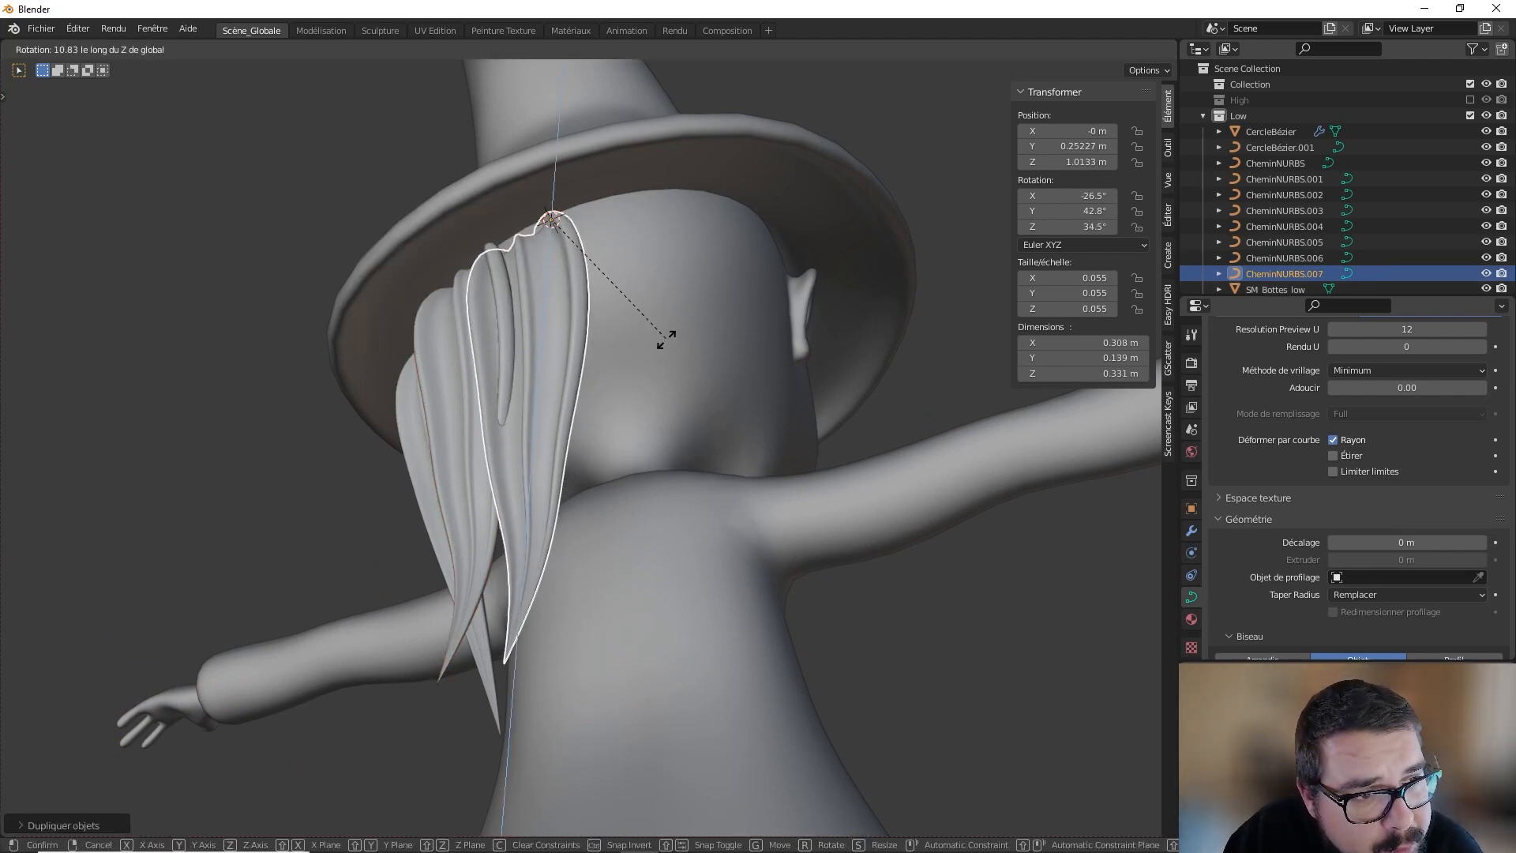
pyautogui.click(666, 357)
# Step: Enter Edit Mode on CheminNURBS.007 and shift the control point below the root and the next one over the back of the head
pyautogui.press('Tab')
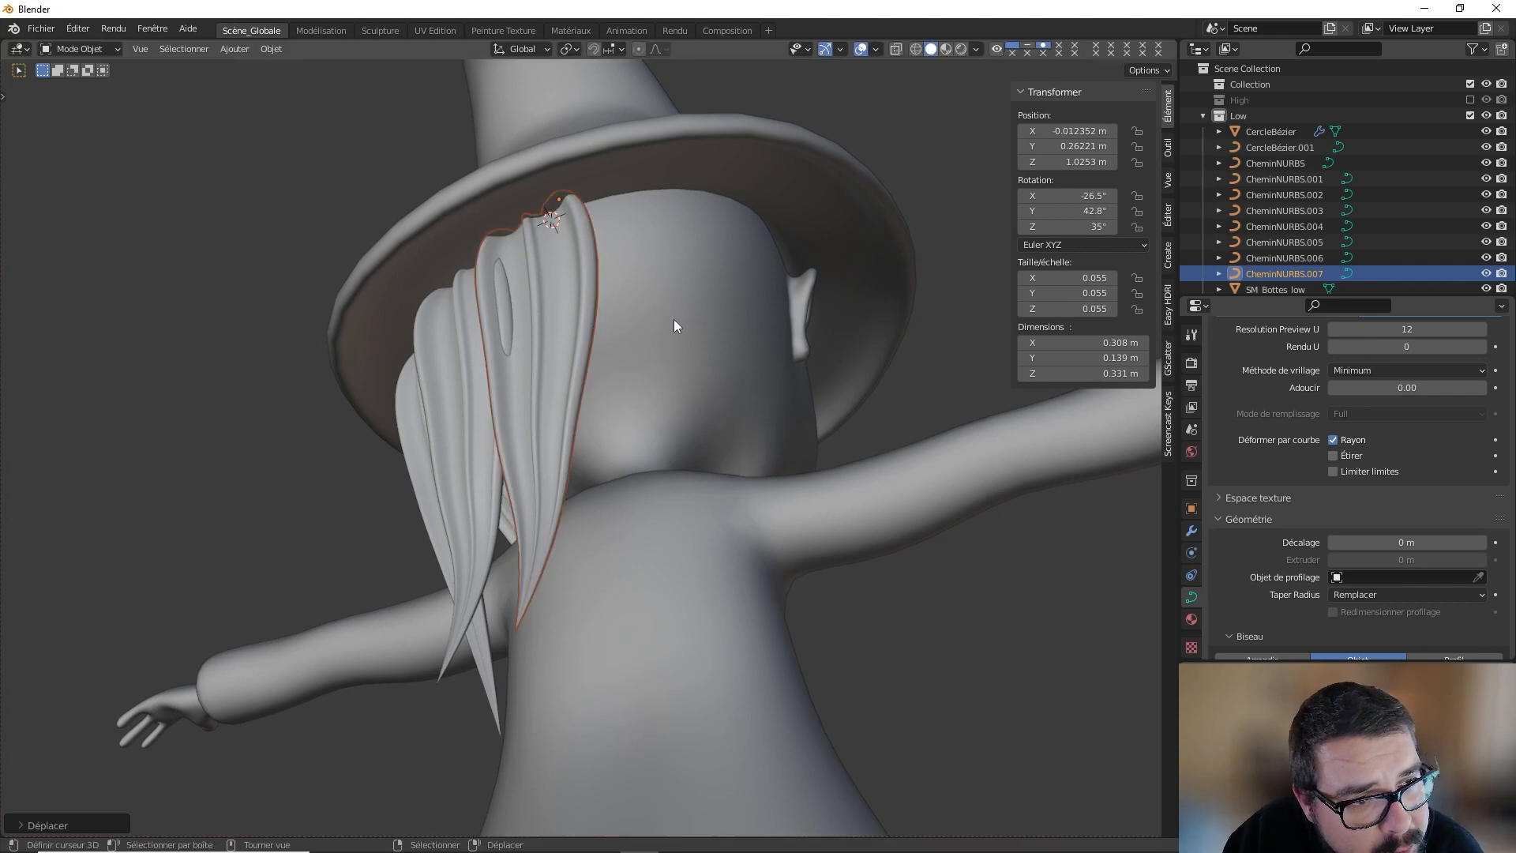
pyautogui.moveTo(543, 273); pyautogui.dragTo(488, 316, button='middle')
pyautogui.press('g')
pyautogui.click(598, 231)
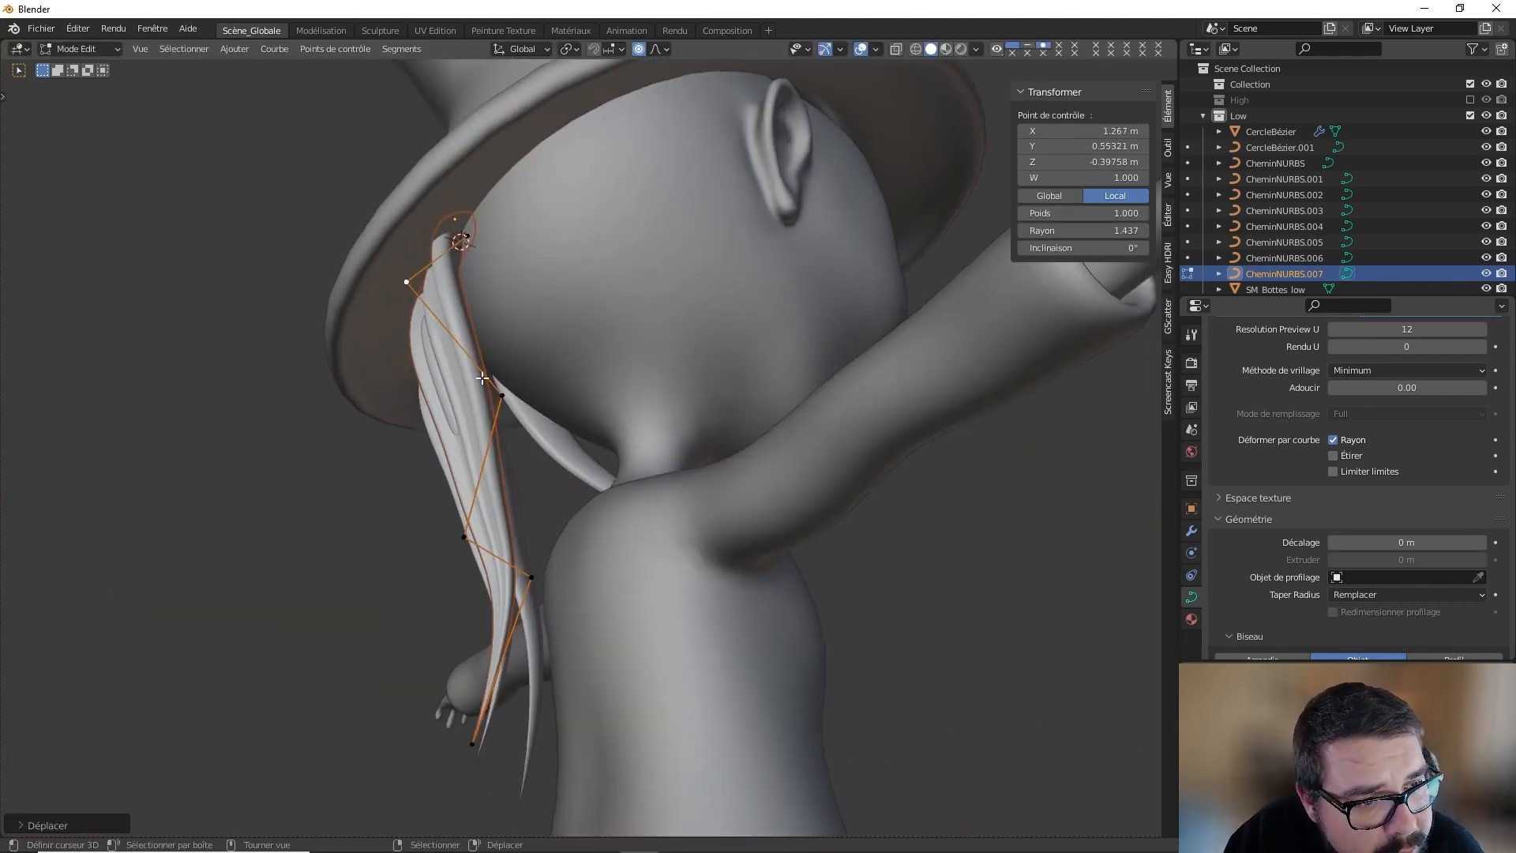
pyautogui.click(484, 379)
pyautogui.press('g')
pyautogui.click(453, 377)
pyautogui.moveTo(452, 376); pyautogui.dragTo(665, 374, button='middle')
pyautogui.press('g')
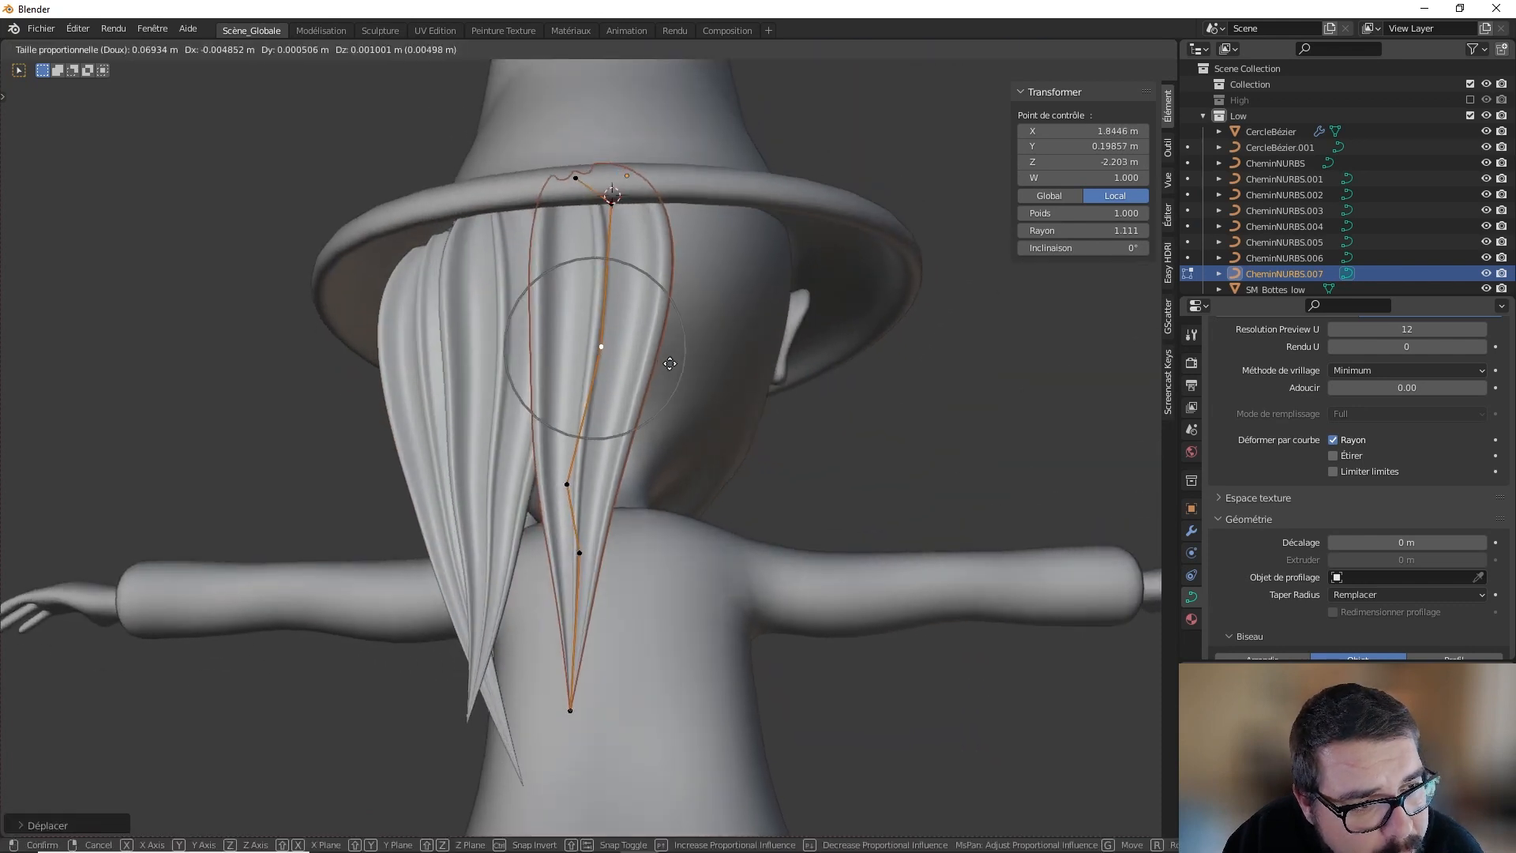
pyautogui.click(671, 374)
# Step: Move the neck control point and the one below it toward the bare side of the neck
pyautogui.click(581, 497)
pyautogui.press('g')
pyautogui.click(620, 495)
pyautogui.click(593, 552)
pyautogui.press('g')
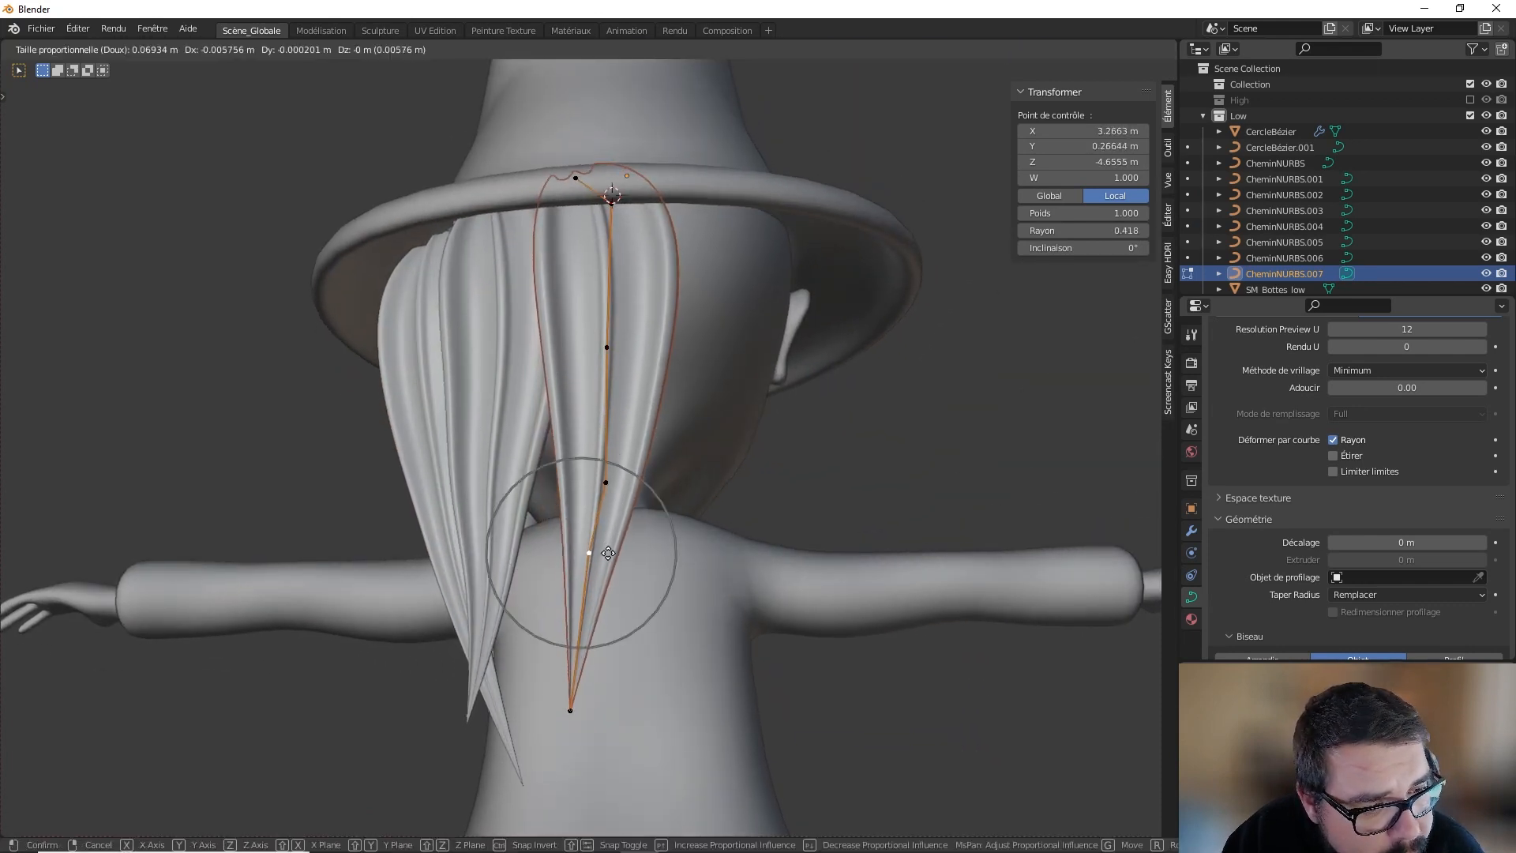
pyautogui.click(613, 554)
# Step: Move the strand's tip and the control point above it back toward the finished strands
pyautogui.click(576, 687)
pyautogui.press('g')
pyautogui.click(556, 690)
pyautogui.click(598, 552)
pyautogui.press('g')
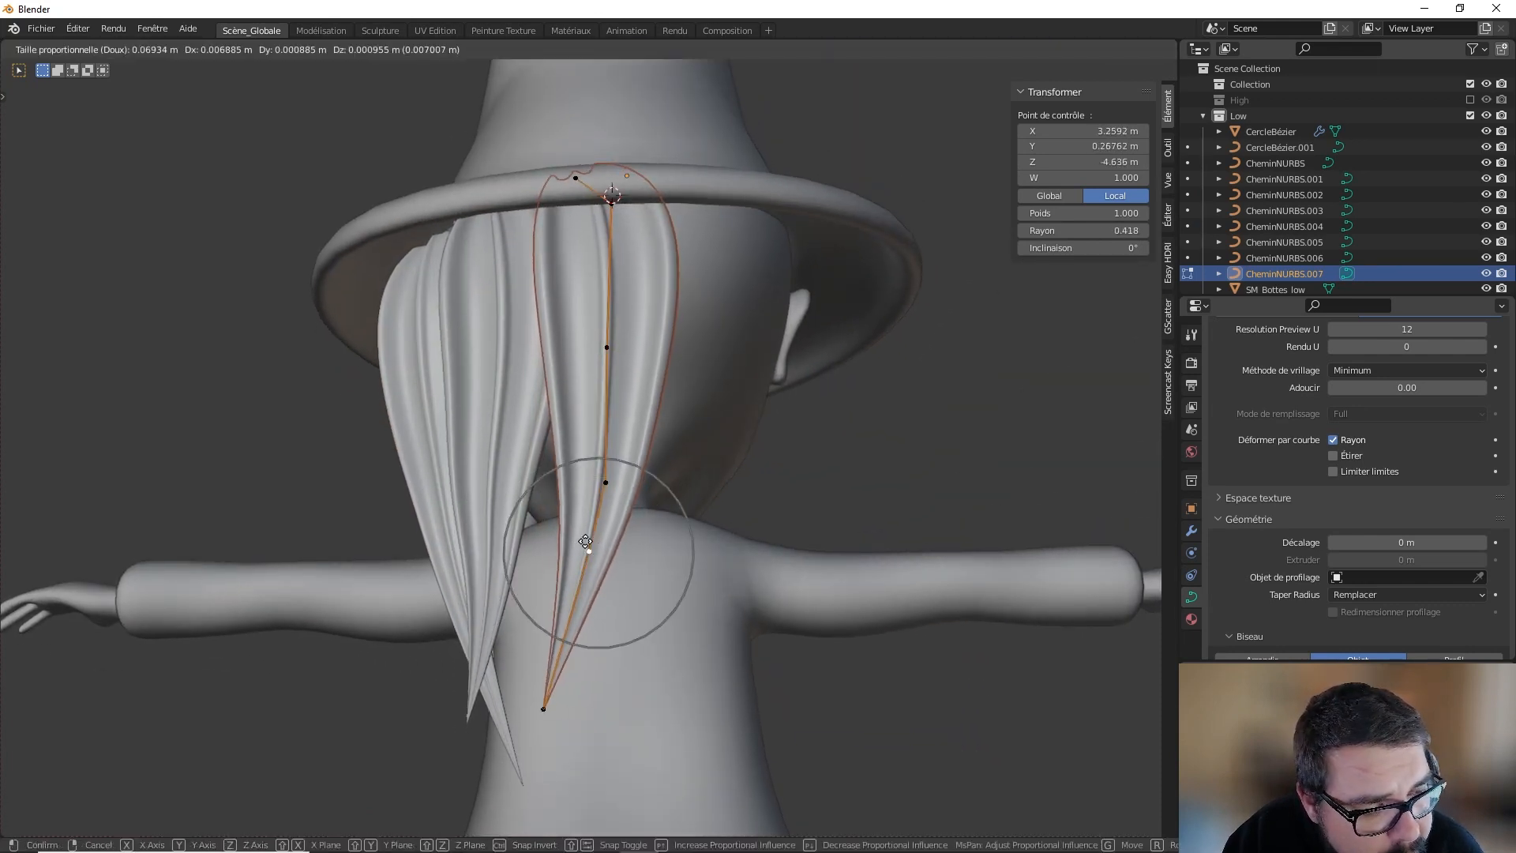
pyautogui.click(558, 547)
# Step: Bring the tip back toward the middle of the back, readjust the curve above it, and leave Edit Mode
pyautogui.click(544, 708)
pyautogui.press('g')
pyautogui.click(586, 719)
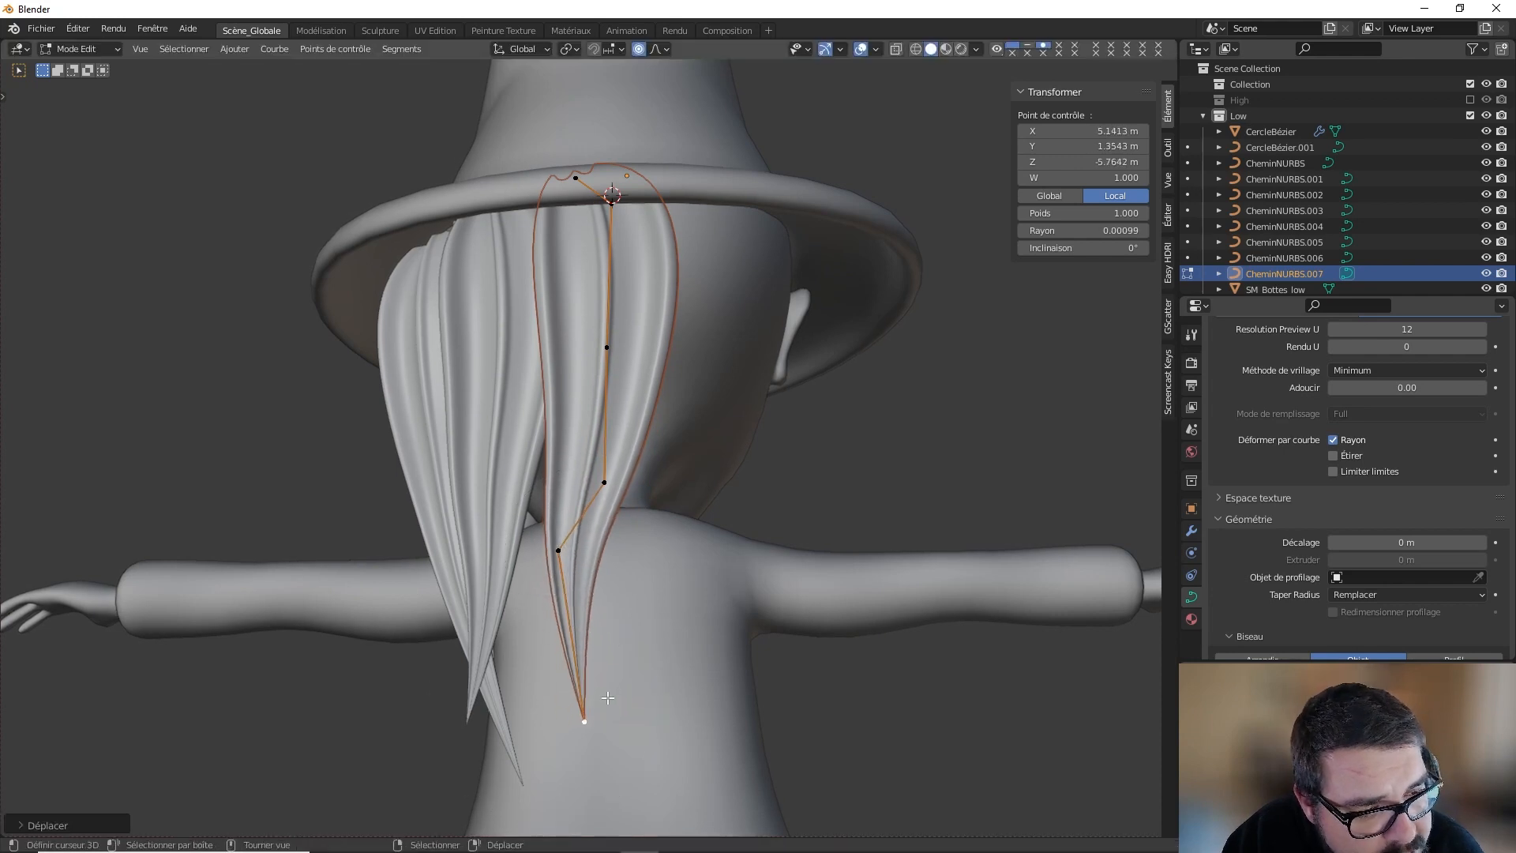
pyautogui.press('g')
pyautogui.click(588, 472)
pyautogui.moveTo(665, 431); pyautogui.dragTo(600, 425, button='middle')
pyautogui.press('Tab')
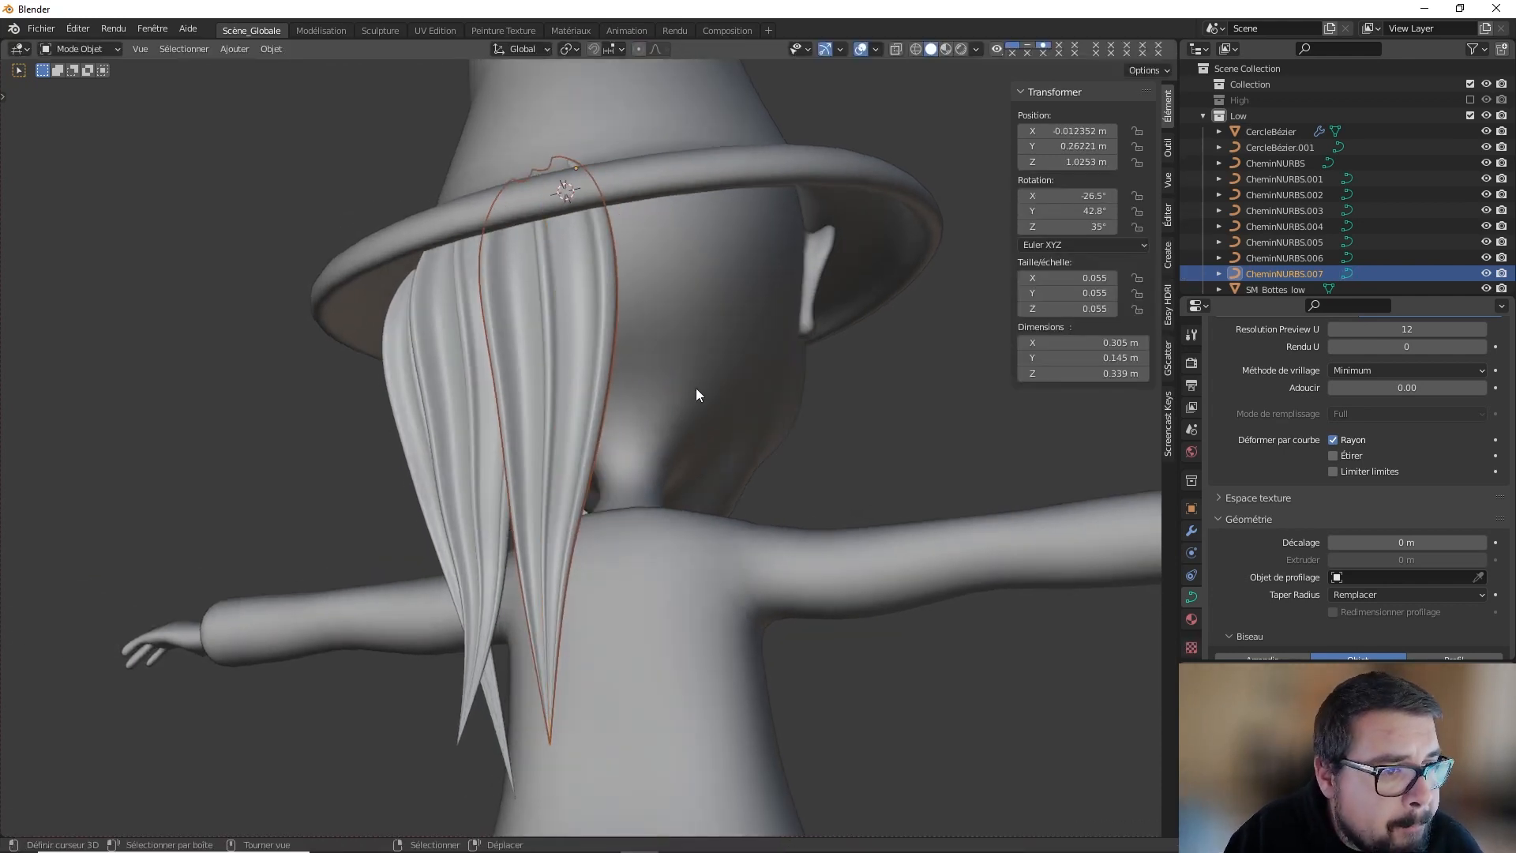
# Step: Snap the 3D cursor to a scalp vertex of the body mesh between strand CheminNURBS.007 and the bare ear
pyautogui.scroll(-2, 695, 389)
pyautogui.moveTo(696, 389); pyautogui.dragTo(777, 379, button='middle')
pyautogui.rightClick(699, 346)
pyautogui.scroll(1, 698, 346)
pyautogui.moveTo(696, 348); pyautogui.dragTo(667, 305, button='middle')
pyautogui.press('Tab')
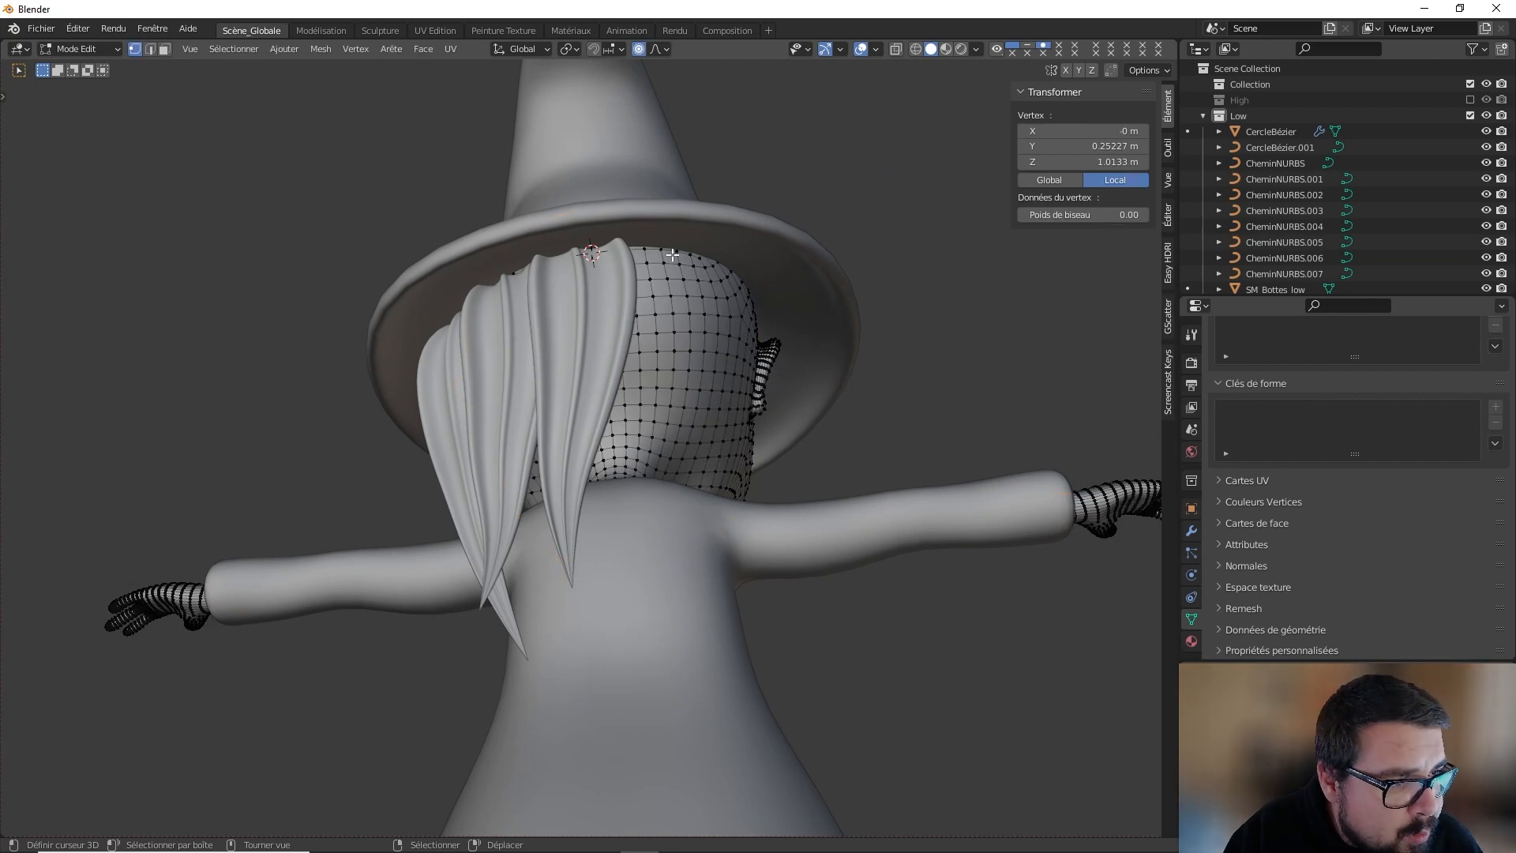
pyautogui.hotkey('shift', 's')
pyautogui.click(656, 309)
pyautogui.press('Tab')
# Step: Duplicate strand CheminNURBS.007 in place and snap the copy to the 3D cursor
pyautogui.rightClick(589, 326)
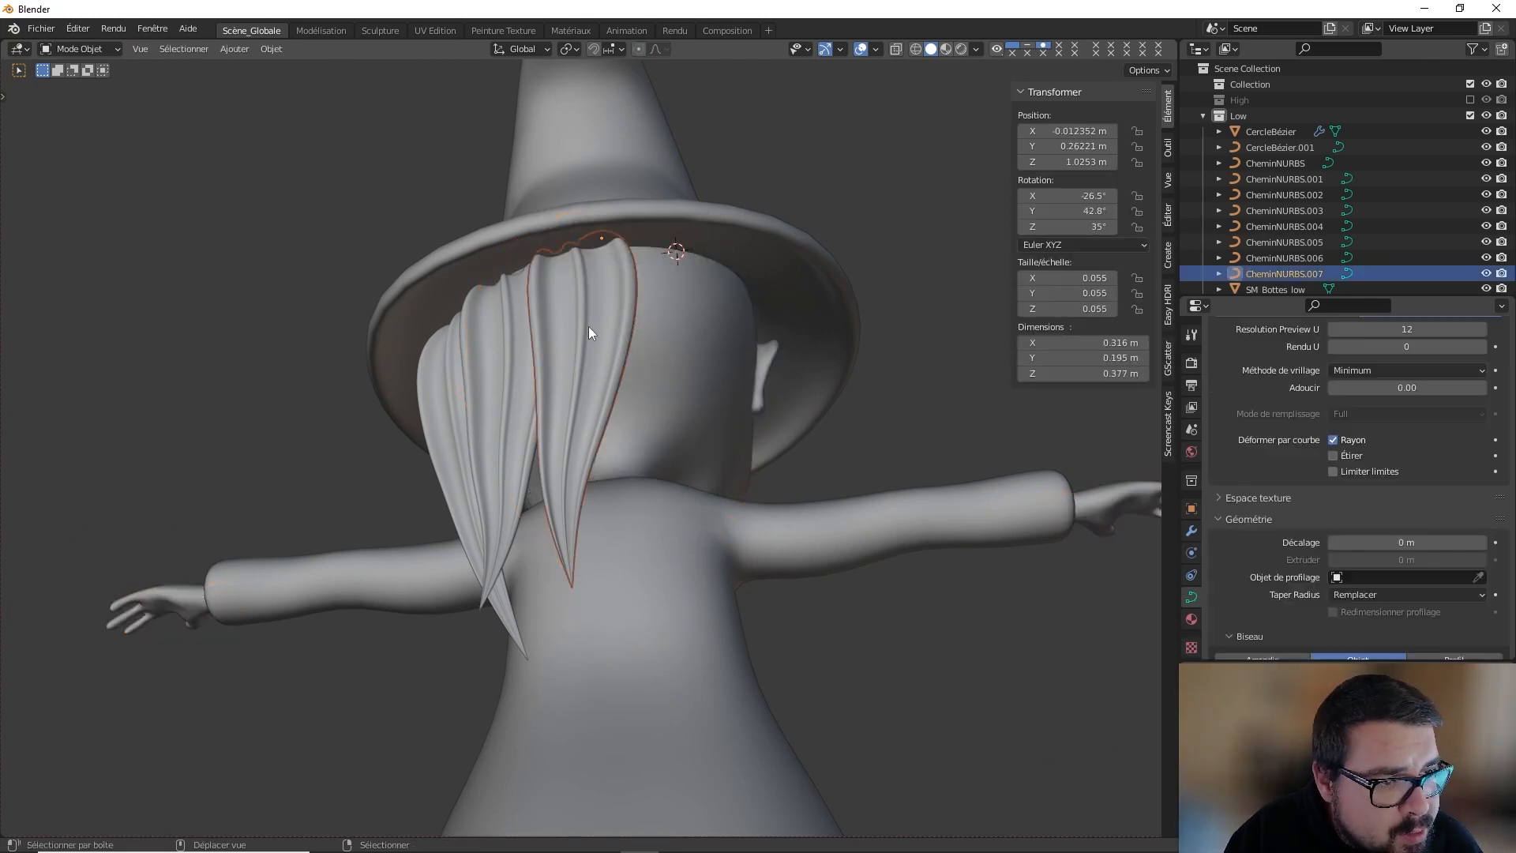
pyautogui.hotkey('shift', 'd')
pyautogui.rightClick(589, 326)
pyautogui.hotkey('shift', 's')
pyautogui.click(562, 278)
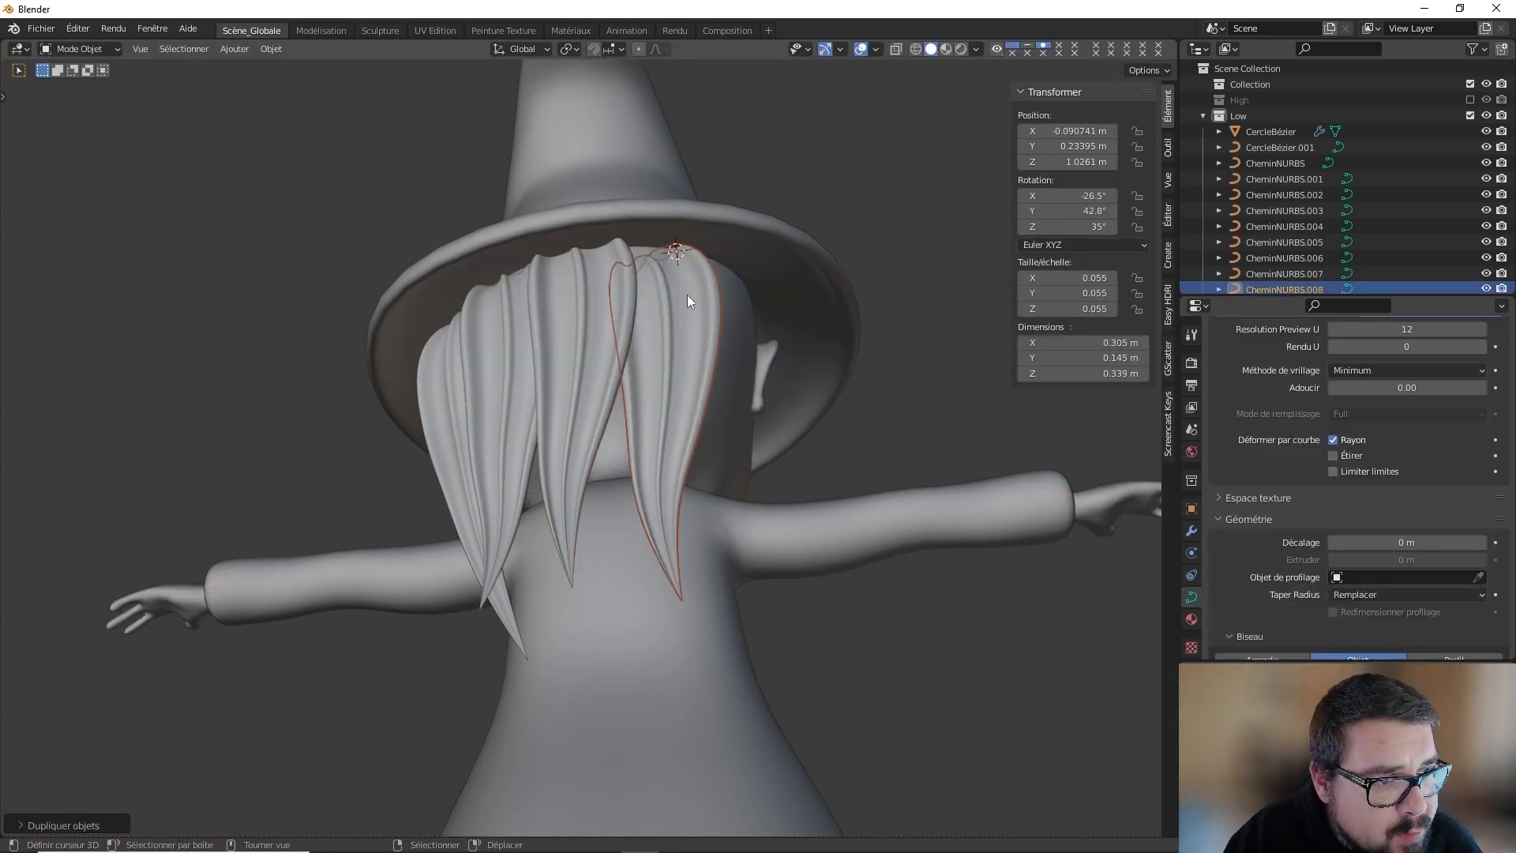
# Step: Rotate strand CheminNURBS.008 about 23° around the global Z axis to follow the curve of the head
pyautogui.moveTo(688, 295); pyautogui.dragTo(642, 320, button='middle')
pyautogui.press('r')
pyautogui.press('y')
pyautogui.press('y')
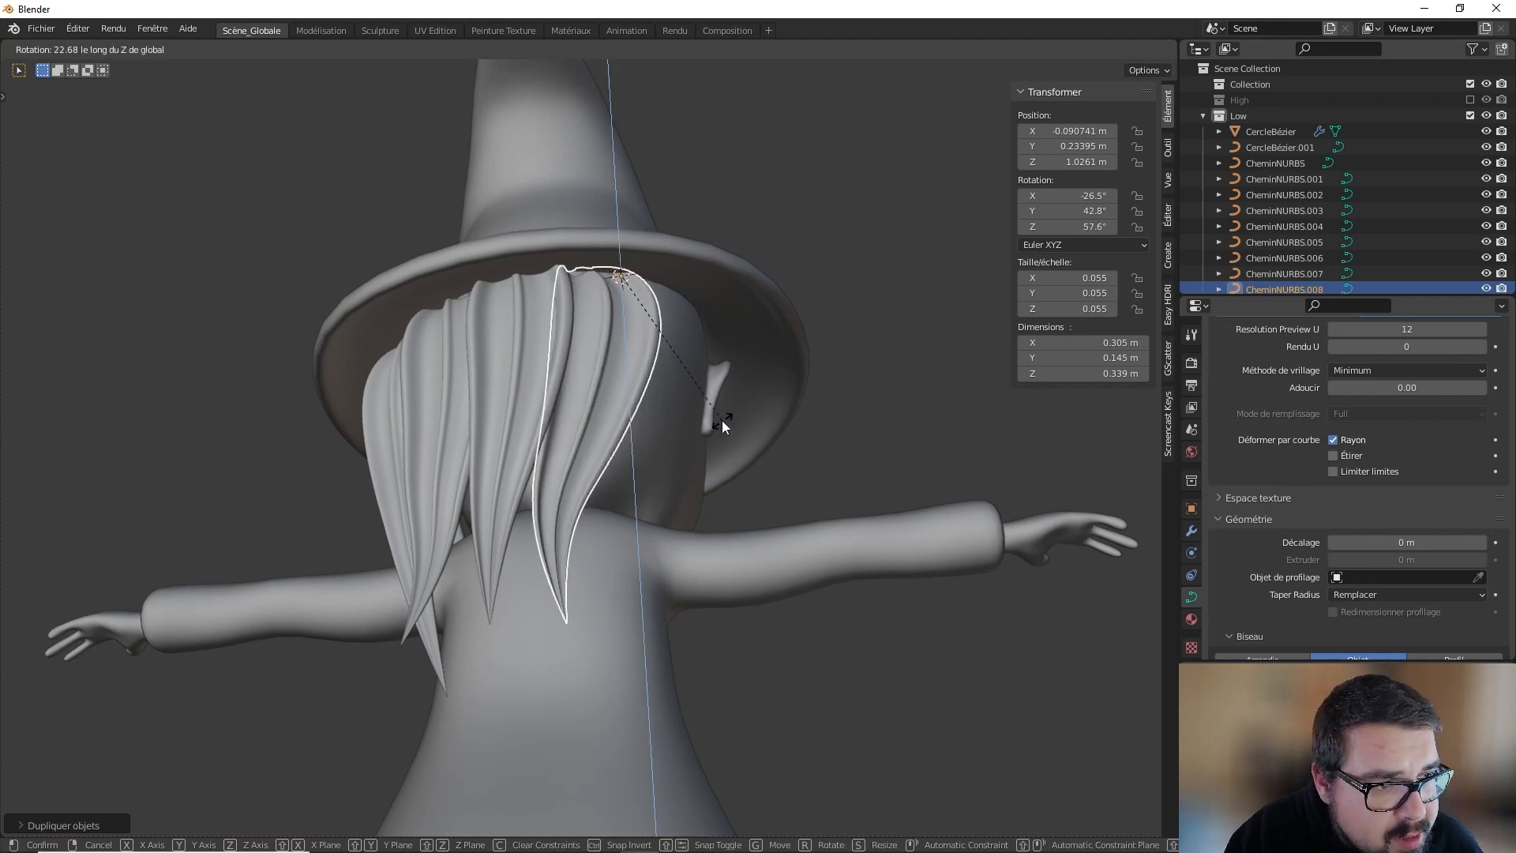
pyautogui.click(722, 420)
# Step: Enter Edit Mode on CheminNURBS.008 and move its three middle control points outward toward the bare ear
pyautogui.press('Tab')
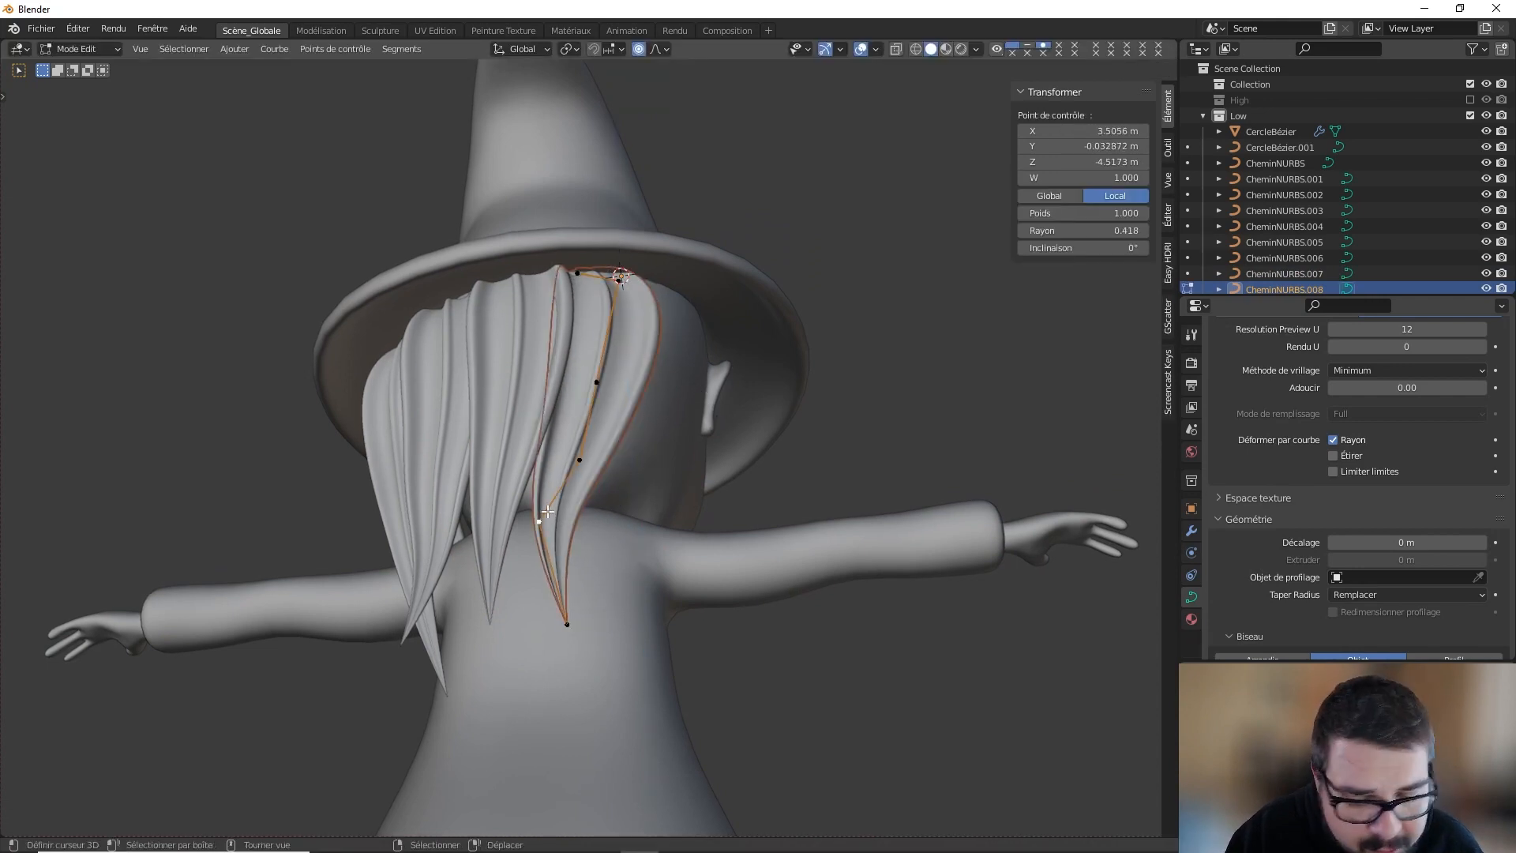
pyautogui.press('g')
pyautogui.click(645, 515)
pyautogui.rightClick(587, 458)
pyautogui.press('g')
pyautogui.rightClick(605, 381)
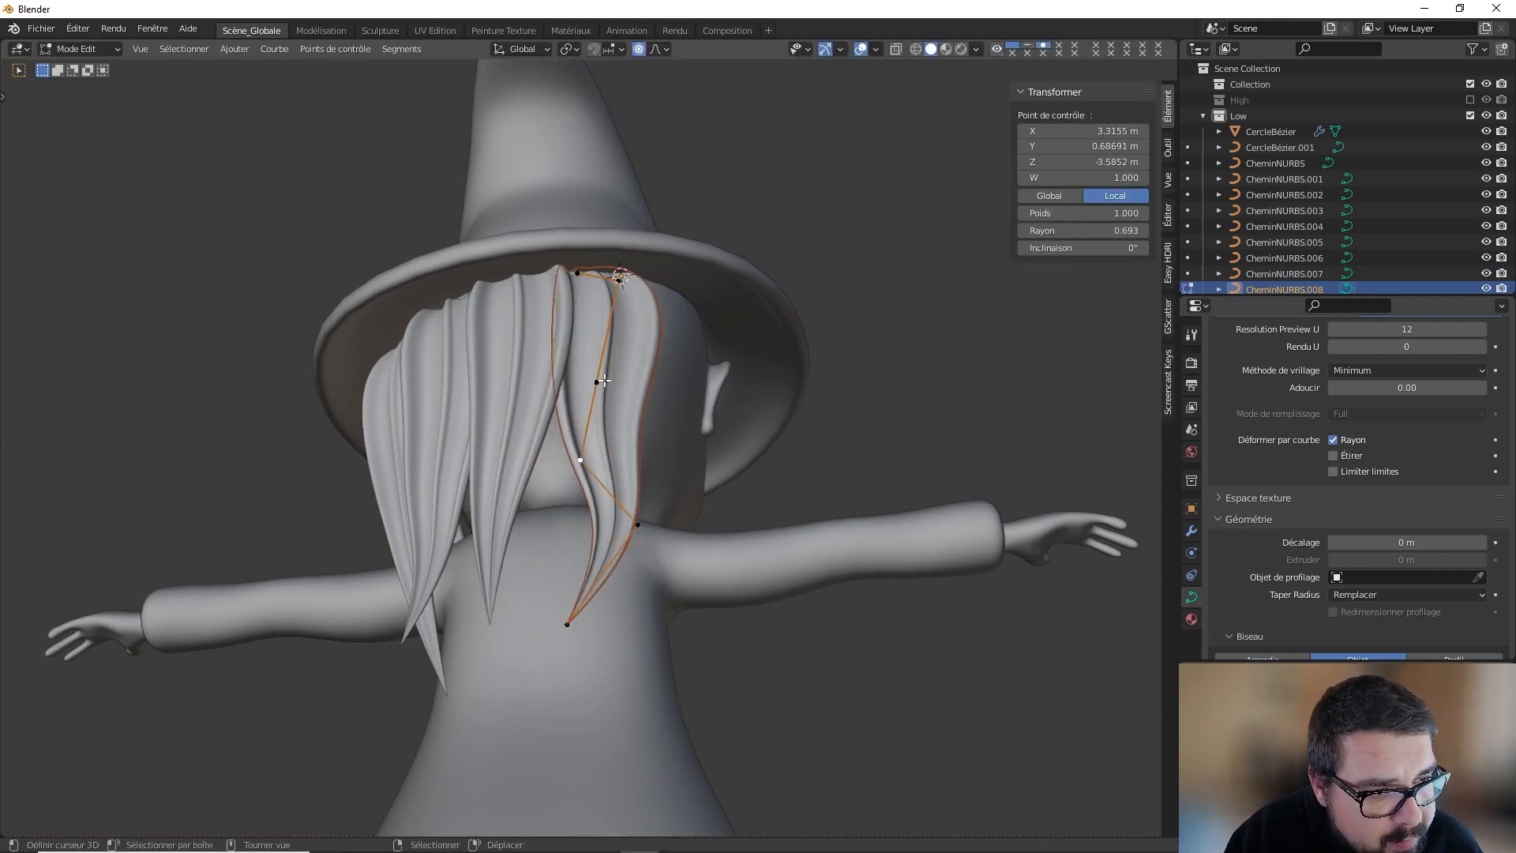
pyautogui.press('g')
pyautogui.click(624, 452)
pyautogui.rightClick(604, 384)
pyautogui.press('g')
pyautogui.click(623, 398)
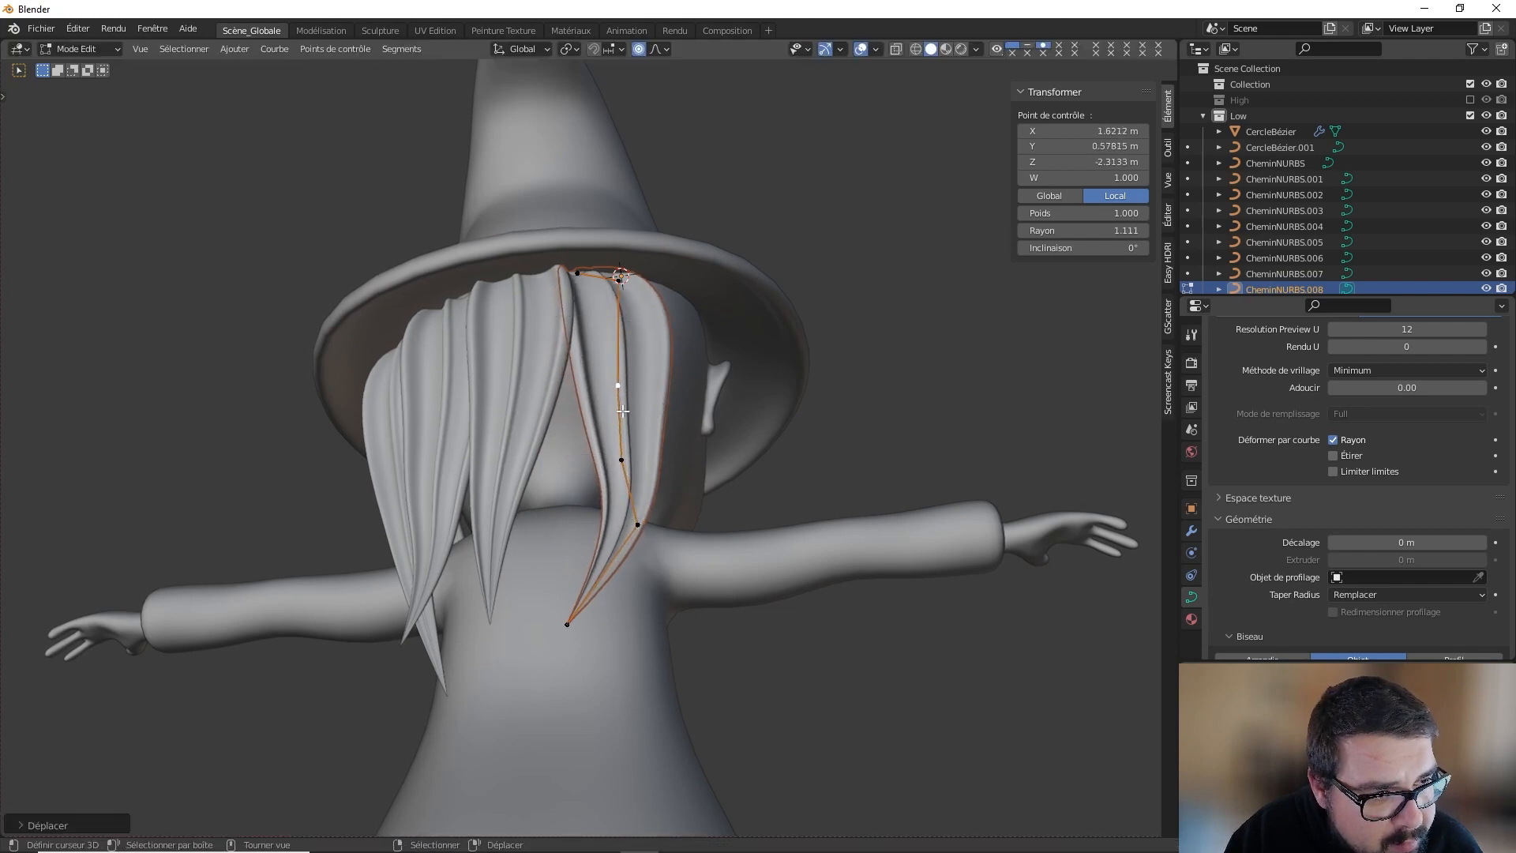
# Step: Reposition the strand's tip and bring it closer to the character's back
pyautogui.moveTo(614, 571); pyautogui.dragTo(455, 566, button='middle')
pyautogui.rightClick(543, 642)
pyautogui.press('g')
pyautogui.click(507, 641)
pyautogui.press('g')
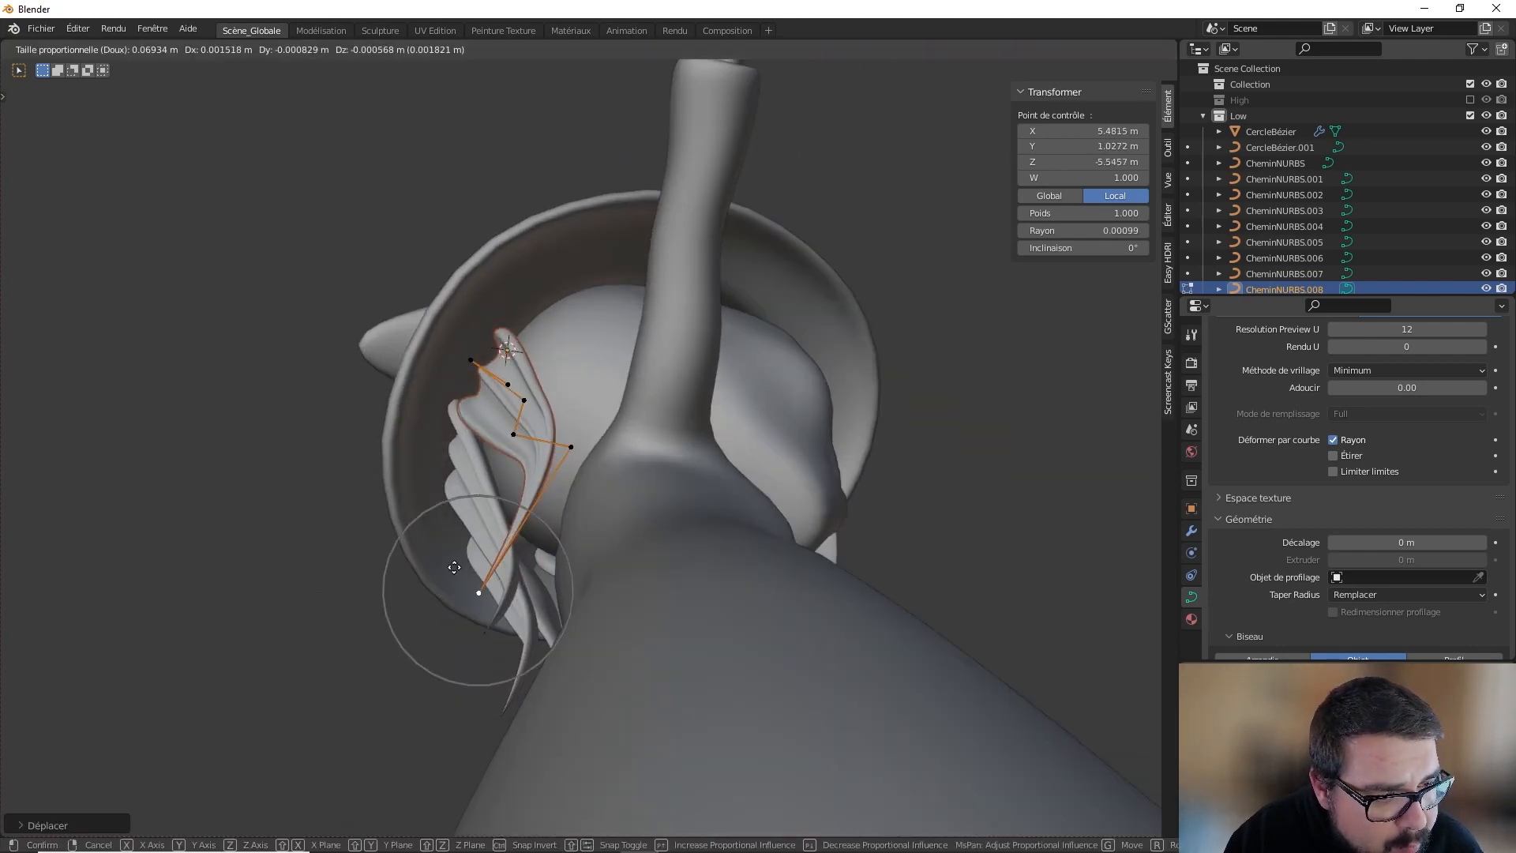
pyautogui.click(511, 589)
# Step: Realign the three middle control points so the strand follows the head and neck when seen from below
pyautogui.press('g')
pyautogui.click(514, 483)
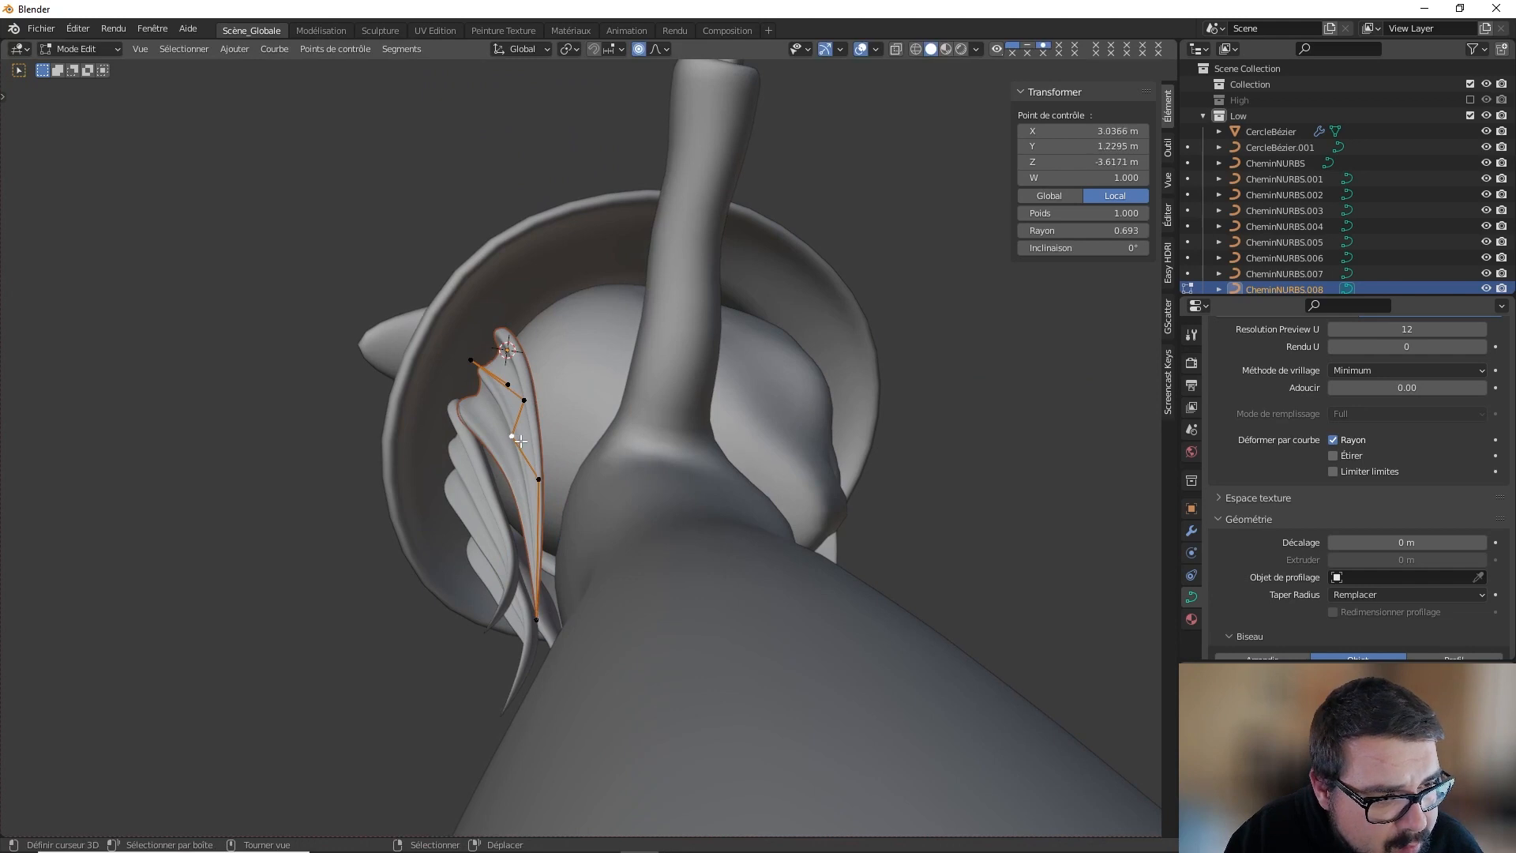
pyautogui.press('g')
pyautogui.click(541, 423)
pyautogui.press('g')
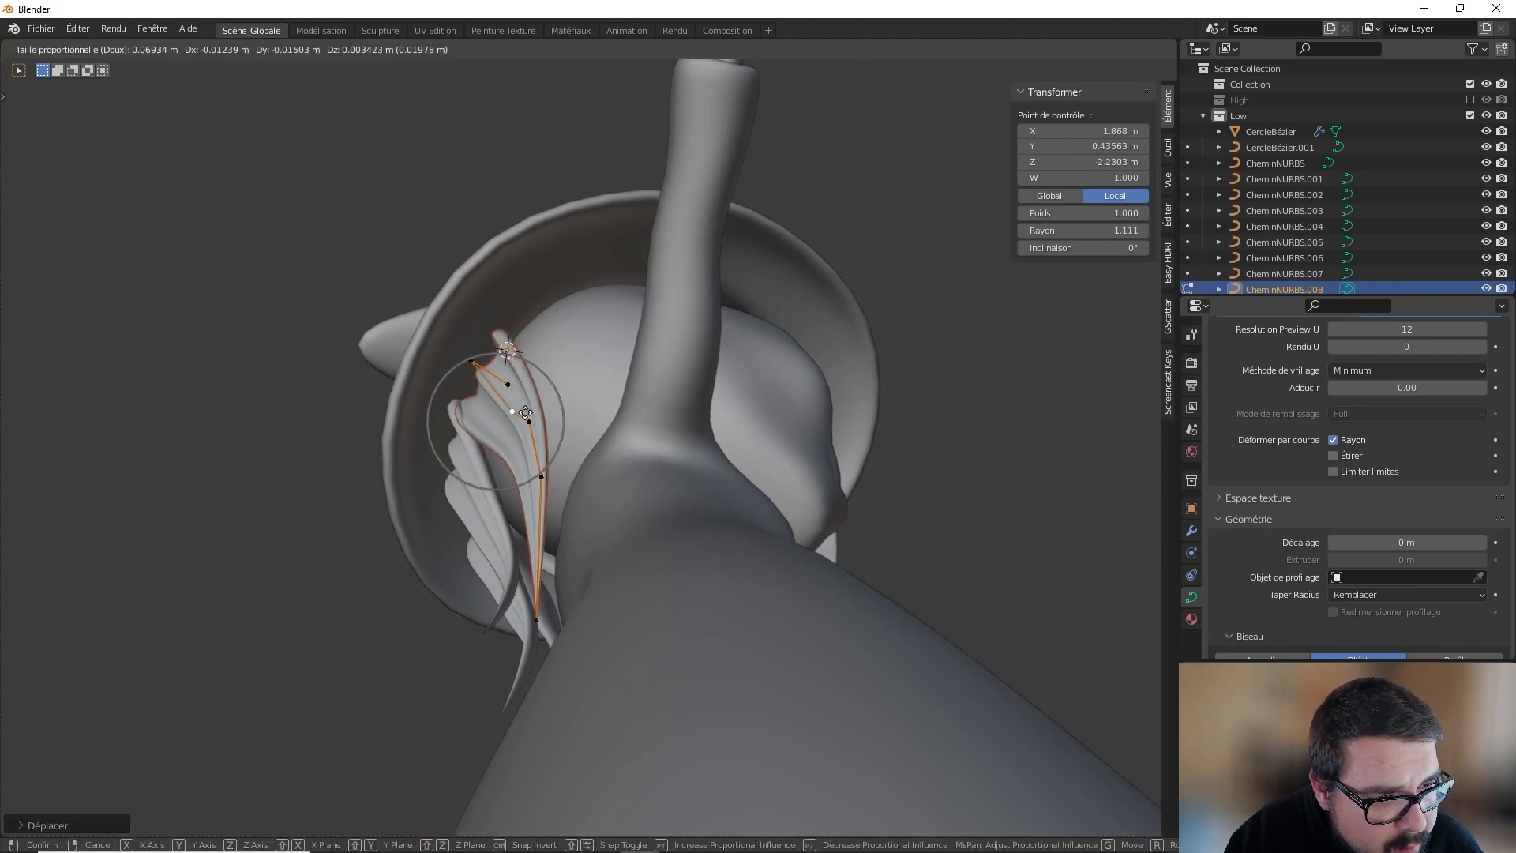
pyautogui.click(540, 405)
# Step: Pull the protruding control point near the root closer to the head, then leave Edit Mode and deselect the strand
pyautogui.moveTo(540, 405); pyautogui.dragTo(507, 464, button='middle')
pyautogui.click(461, 397)
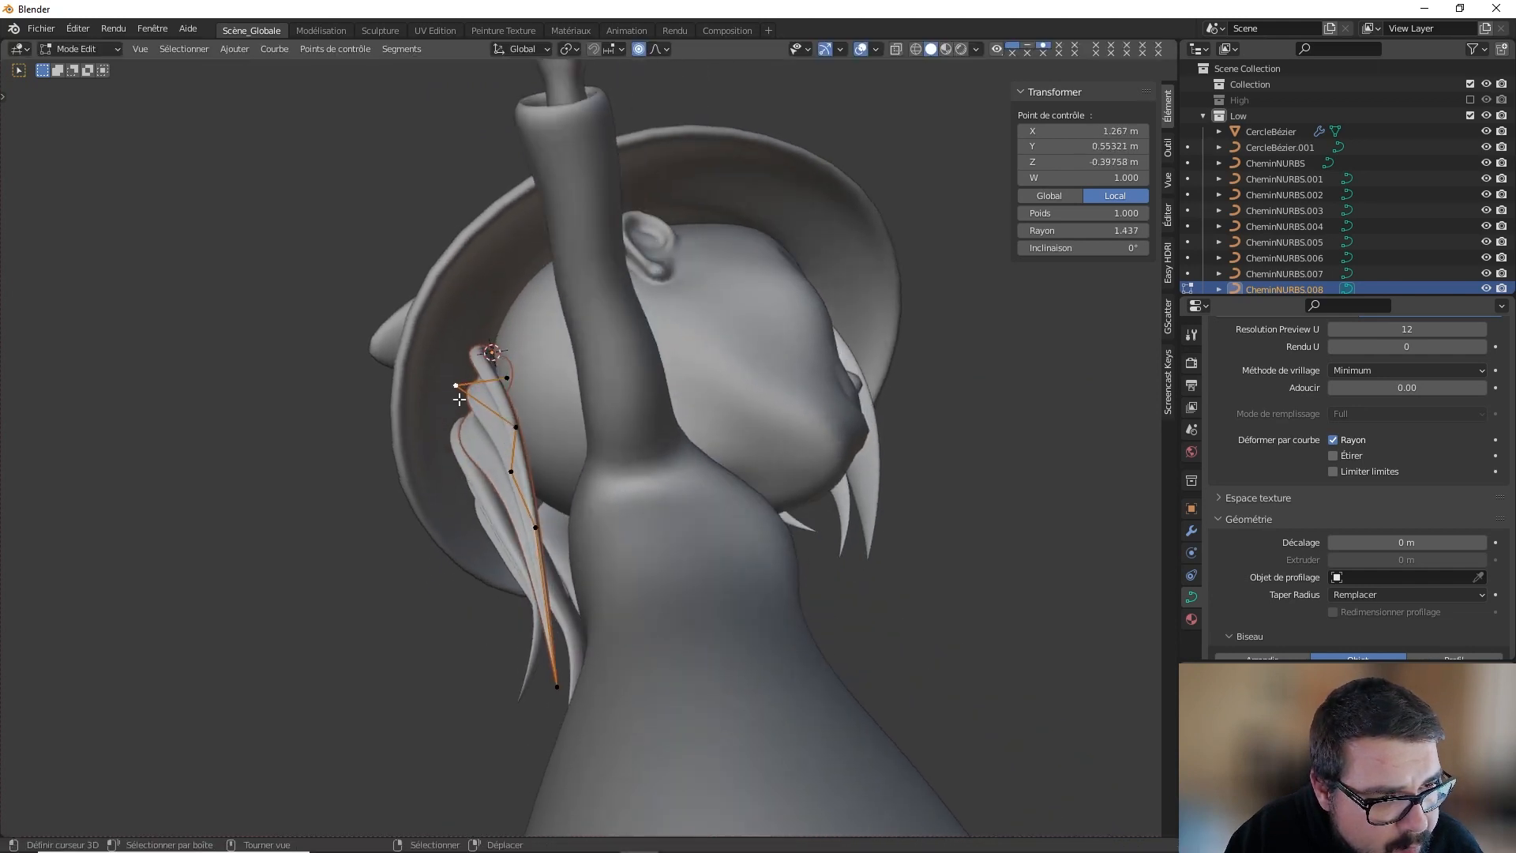
pyautogui.press('g')
pyautogui.click(472, 404)
pyautogui.moveTo(472, 405); pyautogui.dragTo(736, 488, button='middle')
pyautogui.press('Tab')
pyautogui.press('a')
pyautogui.click(733, 428)
# Step: Enter Edit Mode on the profile curve CercleBézier.001 and subdivide the segments between its two side points and the middle point of its smooth edge
pyautogui.moveTo(733, 430); pyautogui.dragTo(547, 541, button='middle')
pyautogui.scroll(-2, 512, 506)
pyautogui.moveTo(585, 472); pyautogui.dragTo(613, 237, button='middle')
pyautogui.click(641, 210)
pyautogui.press('Tab')
pyautogui.click(647, 208)
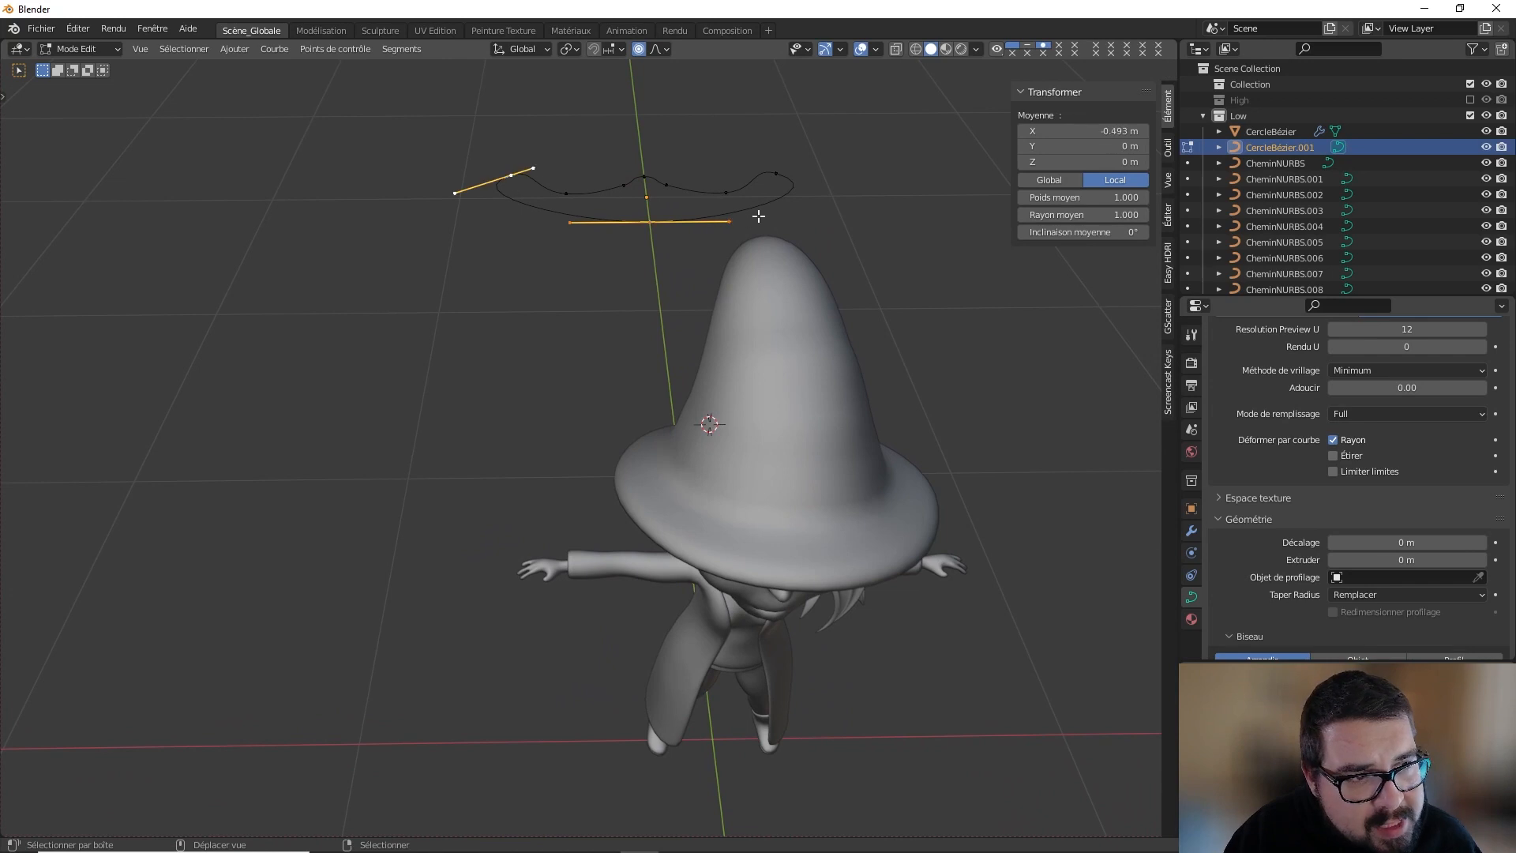
pyautogui.press('q')
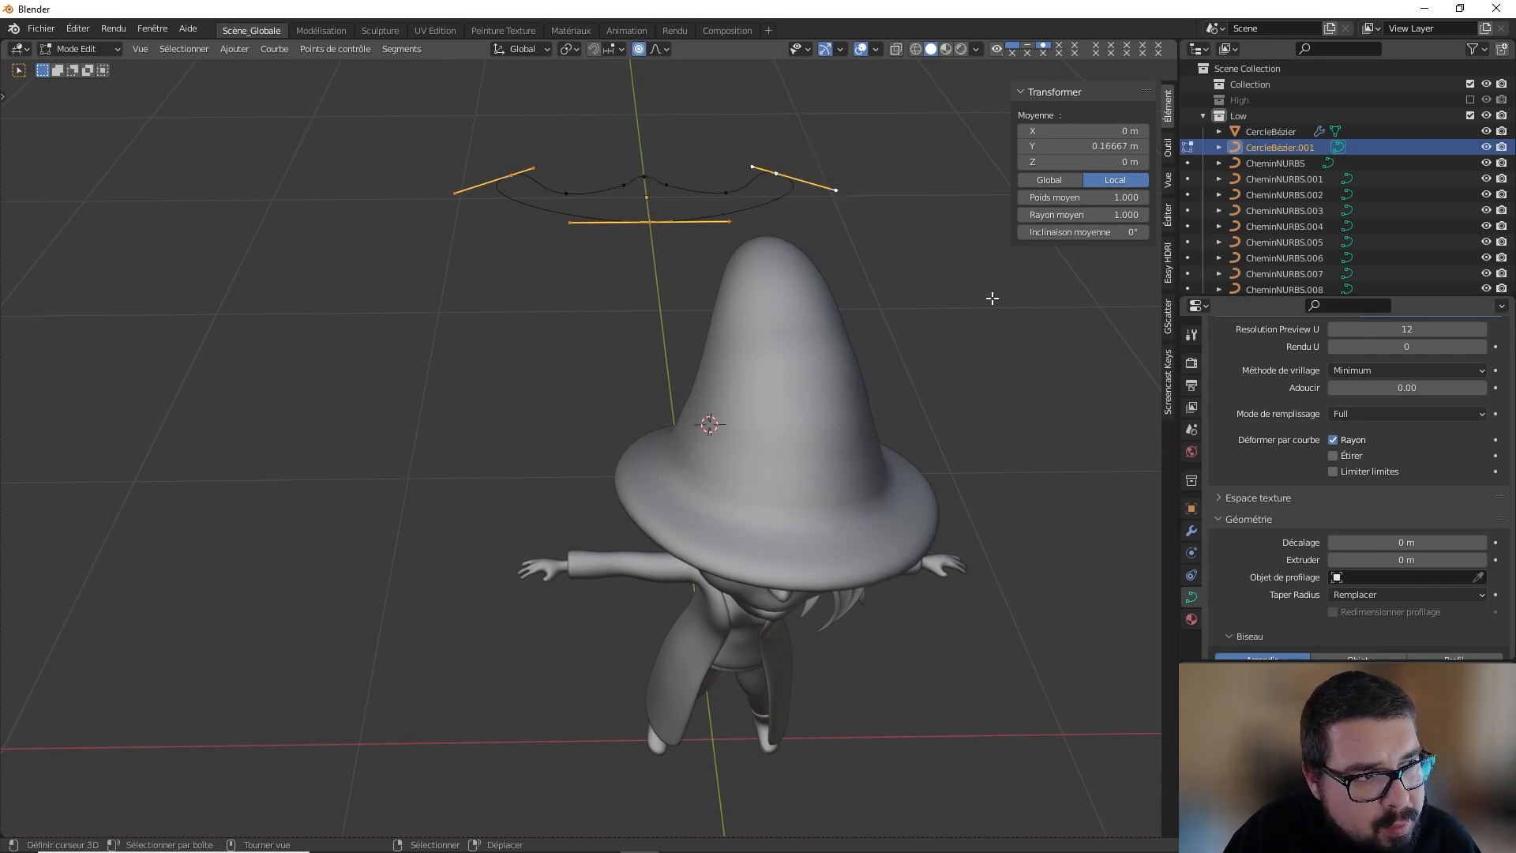
pyautogui.rightClick(767, 243)
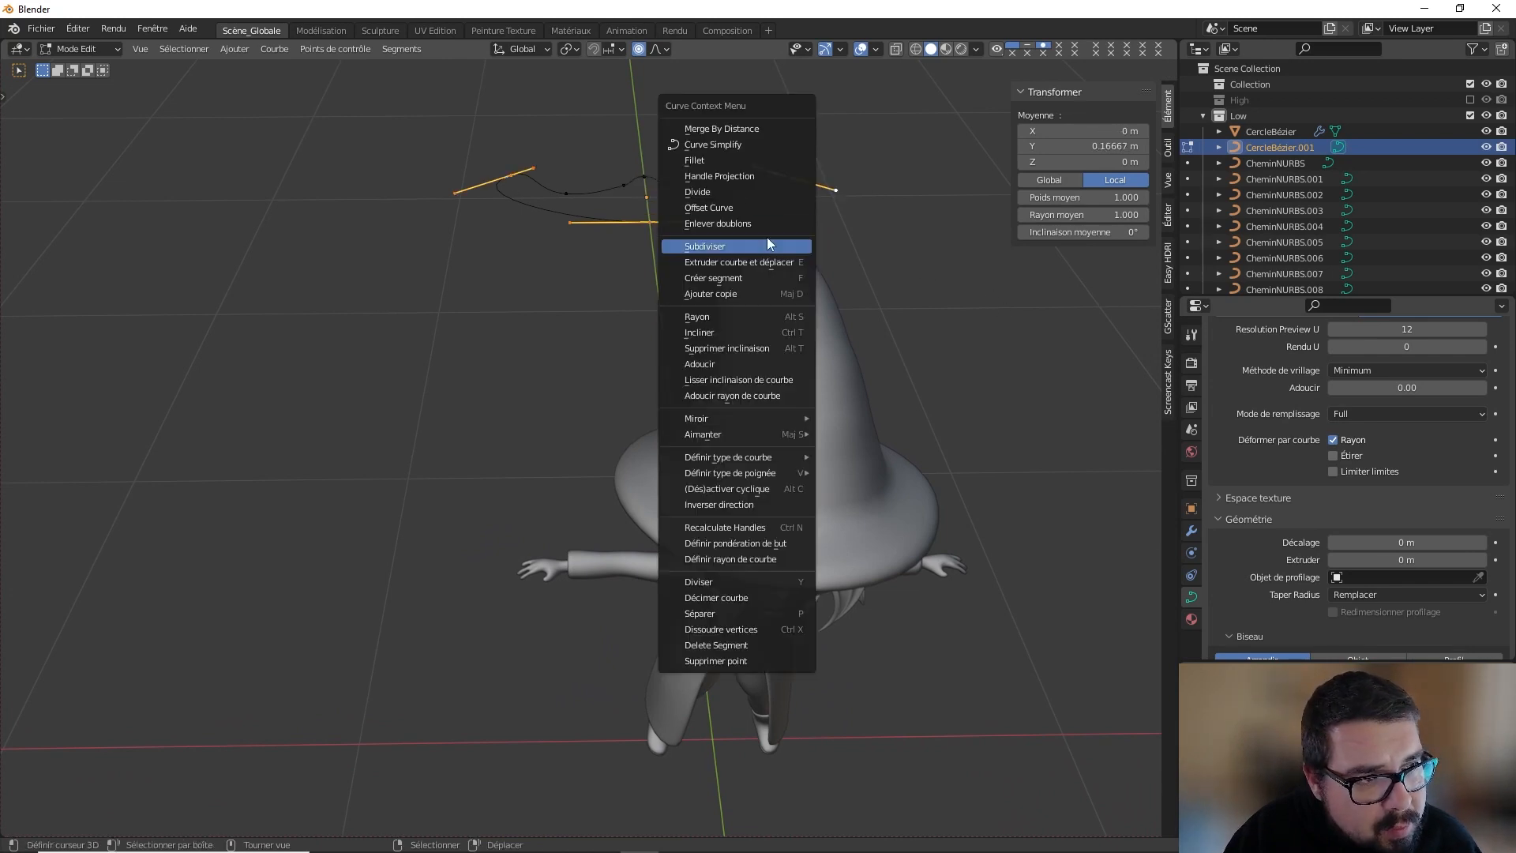
pyautogui.click(727, 245)
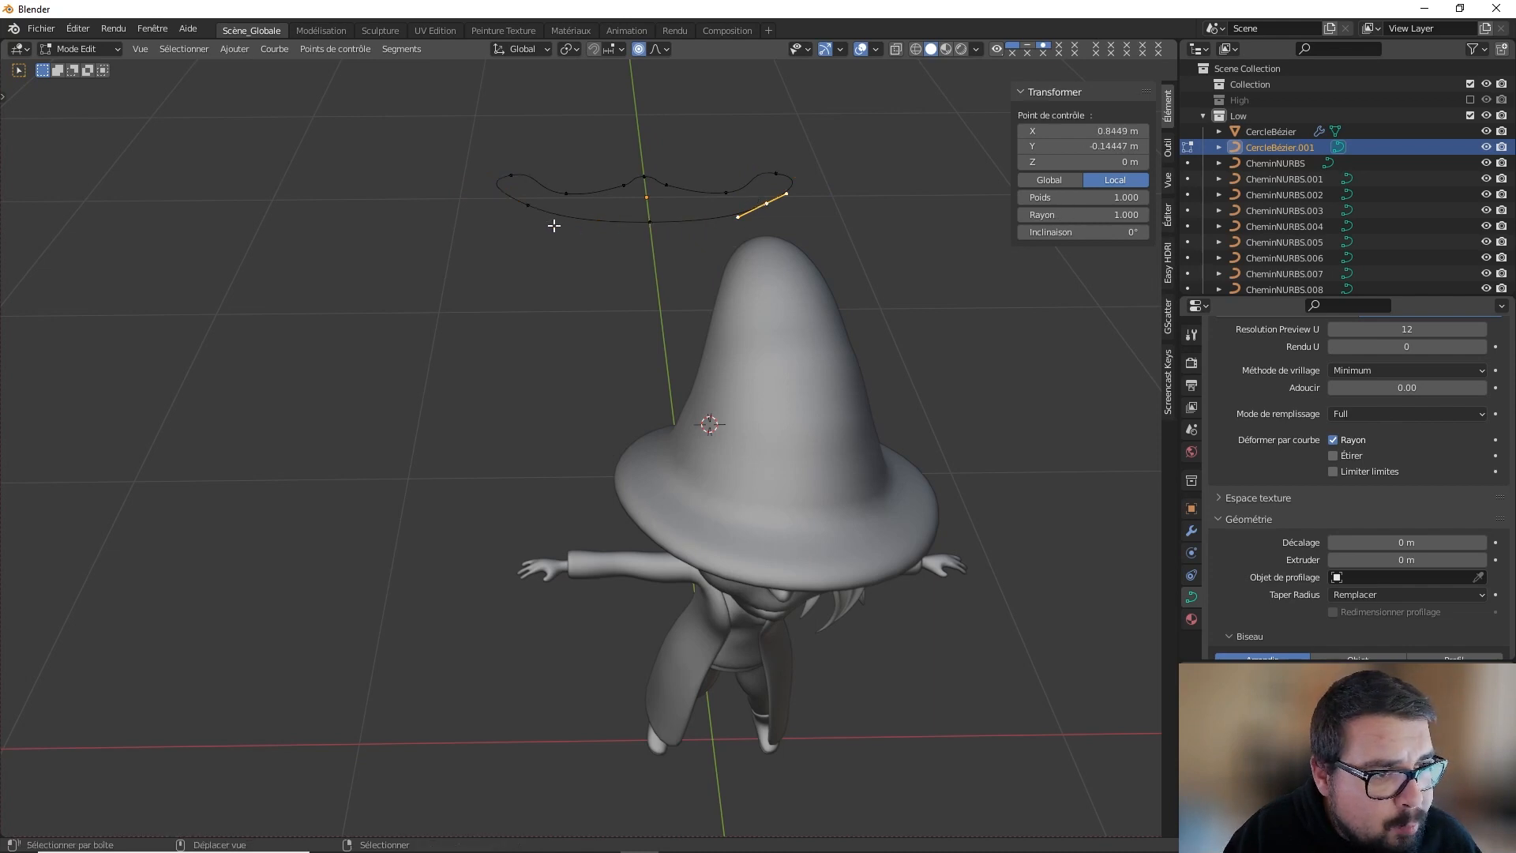
# Step: Try to move the two new profile points about 0.28 m in the negative Y direction
pyautogui.press('y')
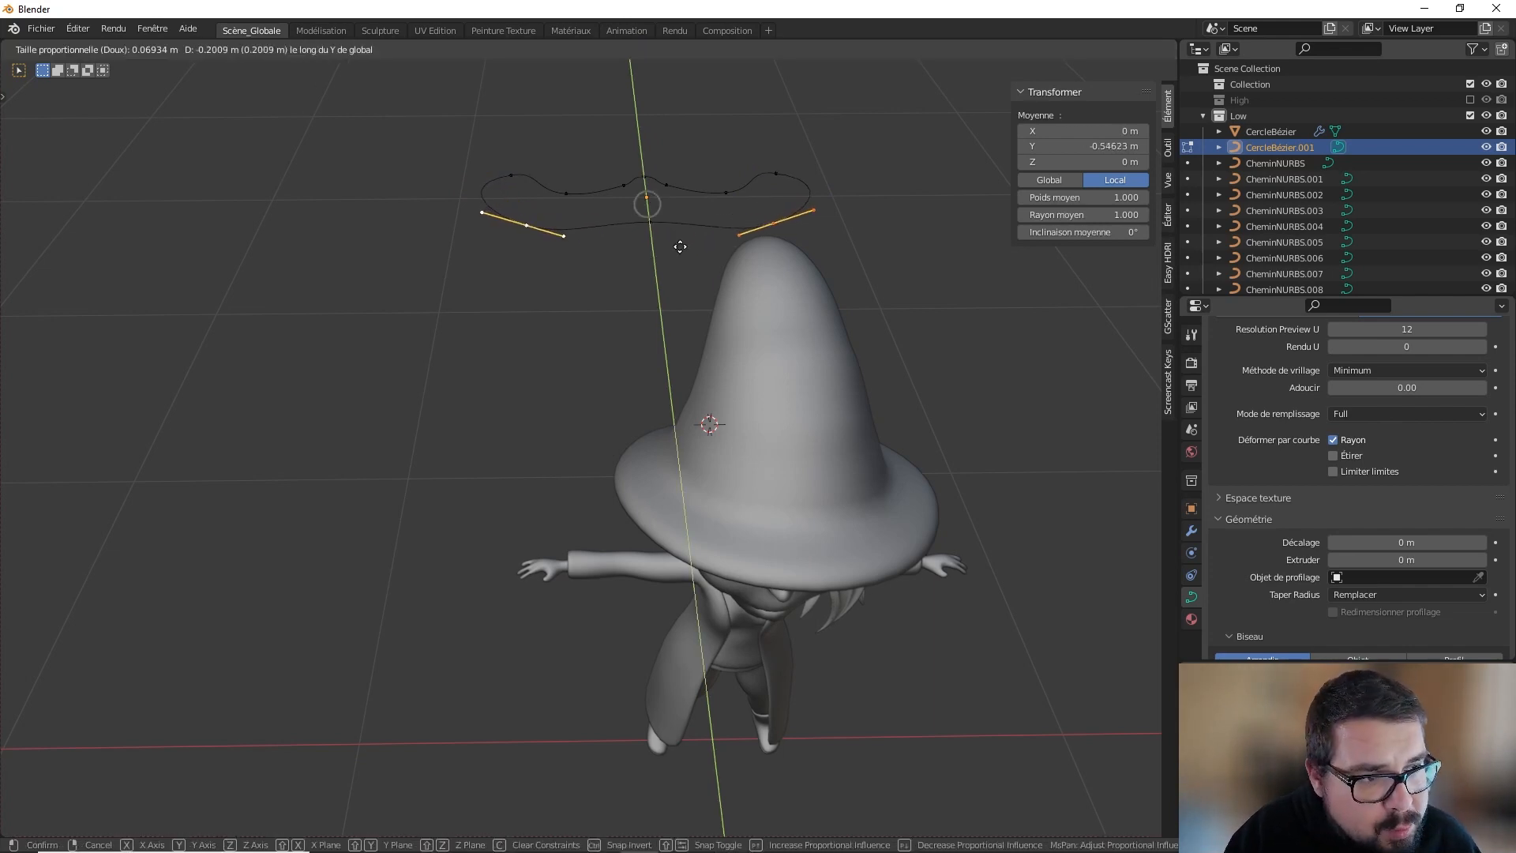
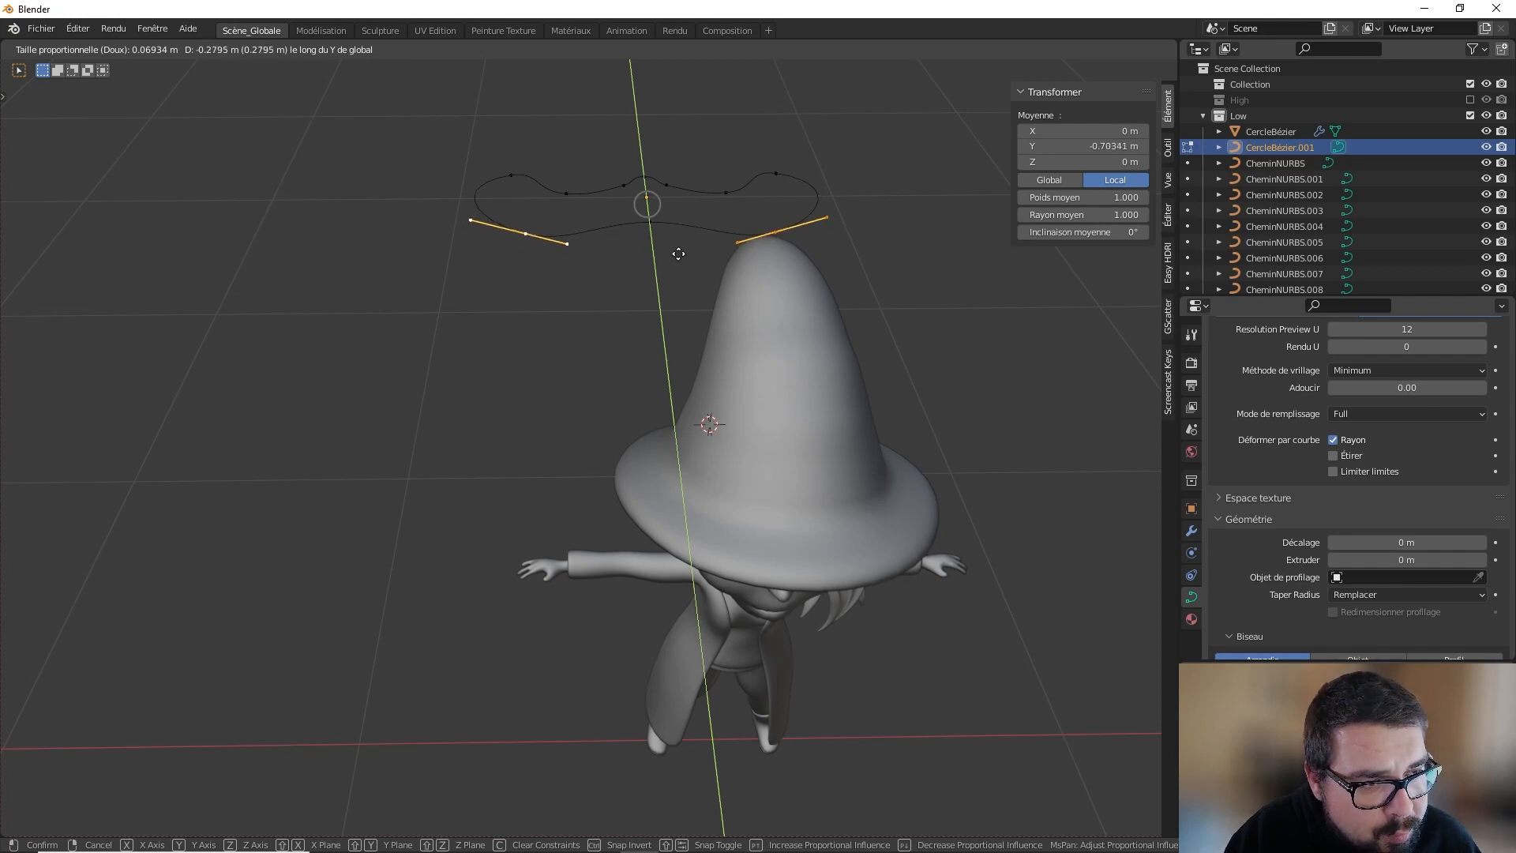
pyautogui.click(691, 259)
pyautogui.moveTo(694, 260); pyautogui.dragTo(631, 300, button='middle')
pyautogui.moveTo(632, 301); pyautogui.dragTo(860, 344, button='middle')
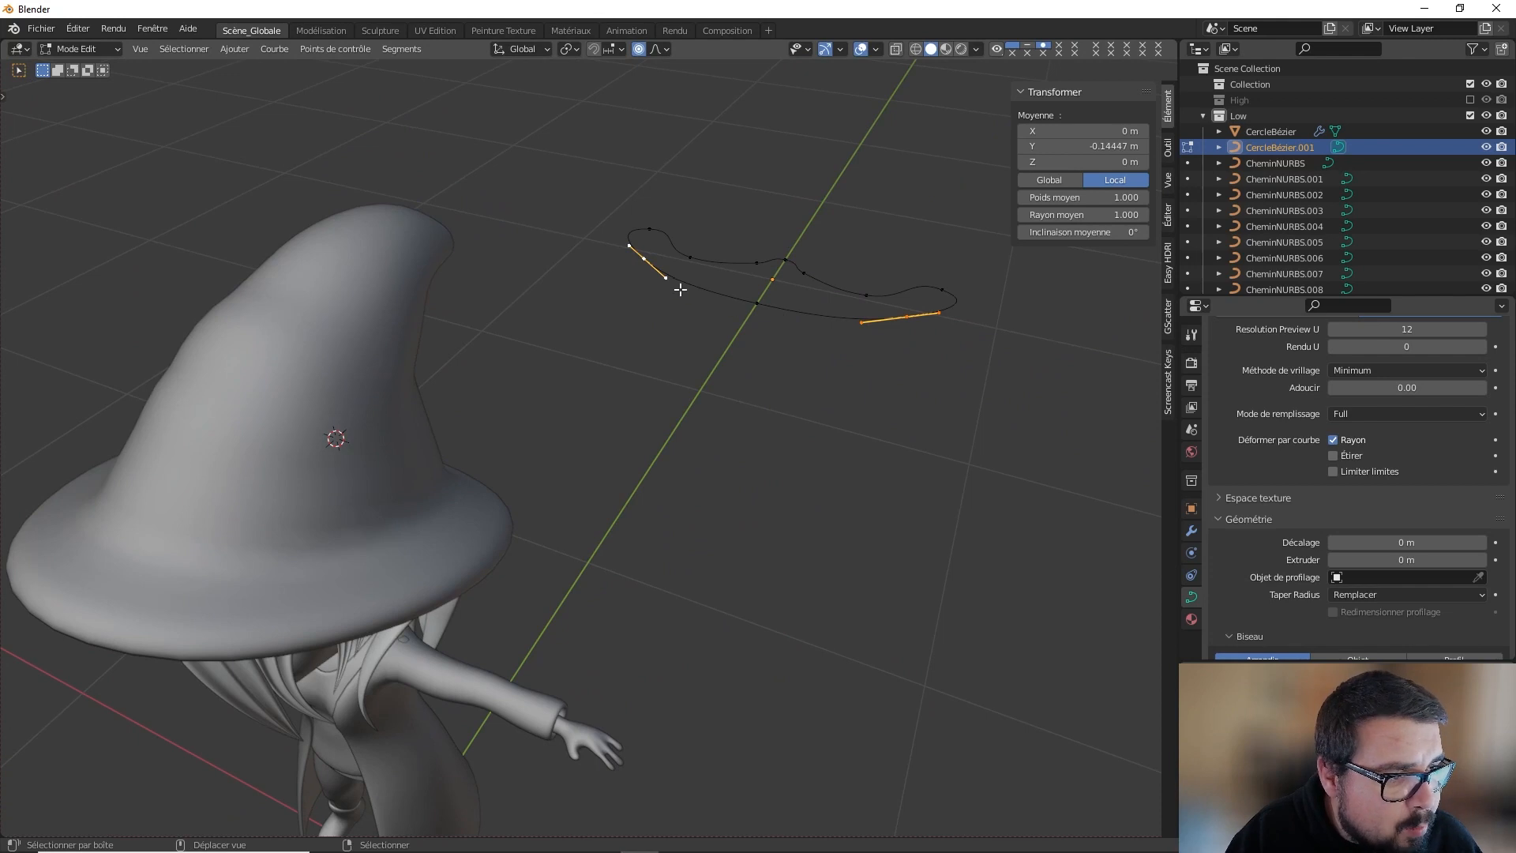
# Step: Subdivide the profile's smooth edge again, shift the two new inner points about 0.09 m along negative Y, and leave Edit Mode
pyautogui.rightClick(746, 303)
pyautogui.click(755, 314)
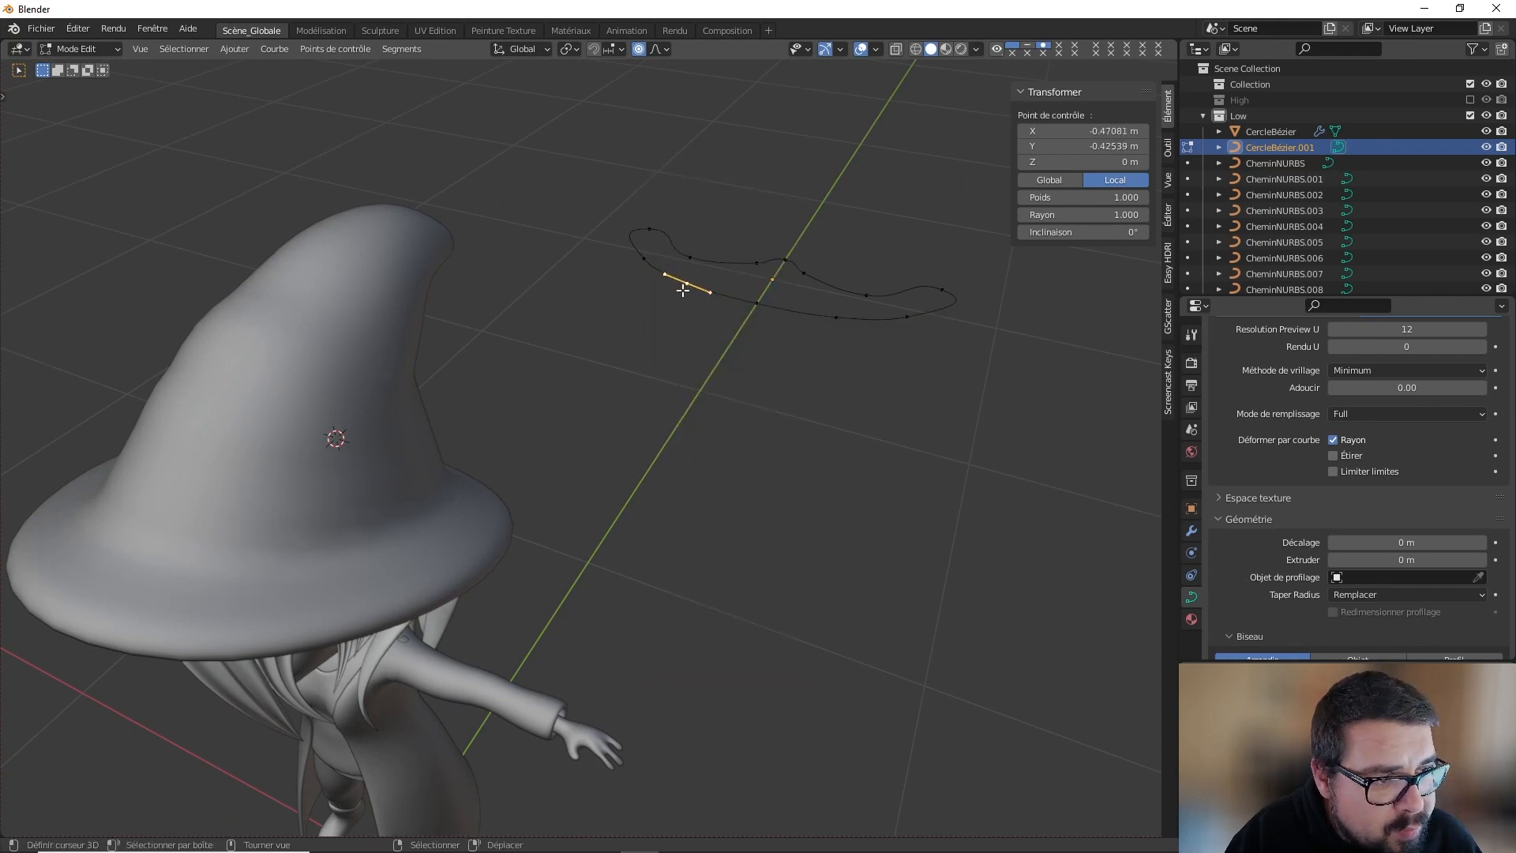
pyautogui.press('g')
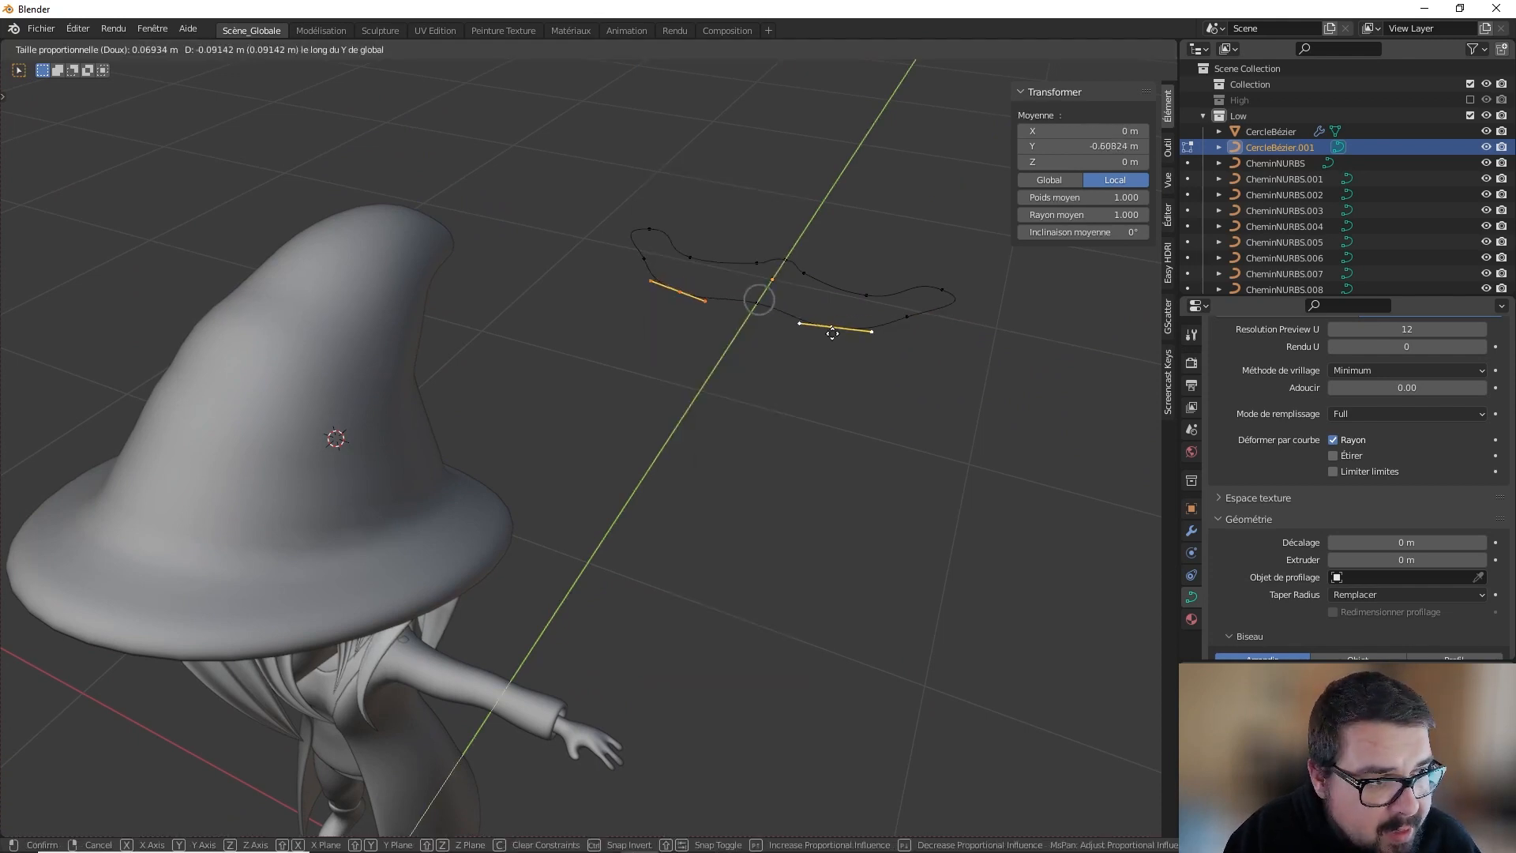
pyautogui.click(831, 336)
pyautogui.moveTo(813, 396); pyautogui.dragTo(557, 359, button='middle')
pyautogui.press('Tab')
# Step: Move the root control point of CheminNURBS.008 up under the hat brim, then leave Edit Mode and deselect the strand
pyautogui.click(576, 233)
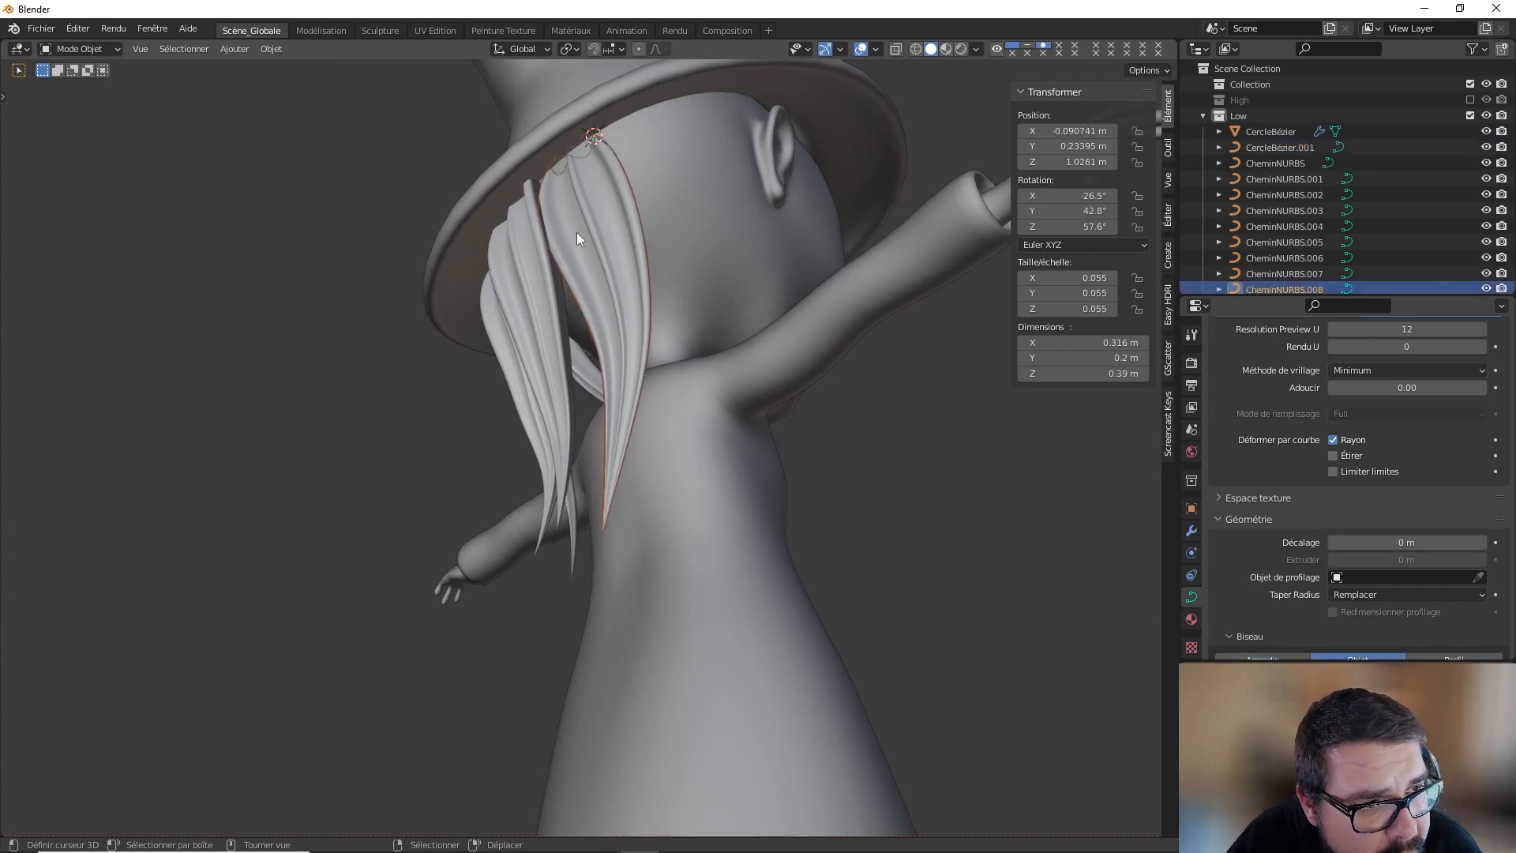
pyautogui.press('Tab')
pyautogui.click(566, 160)
pyautogui.press('g')
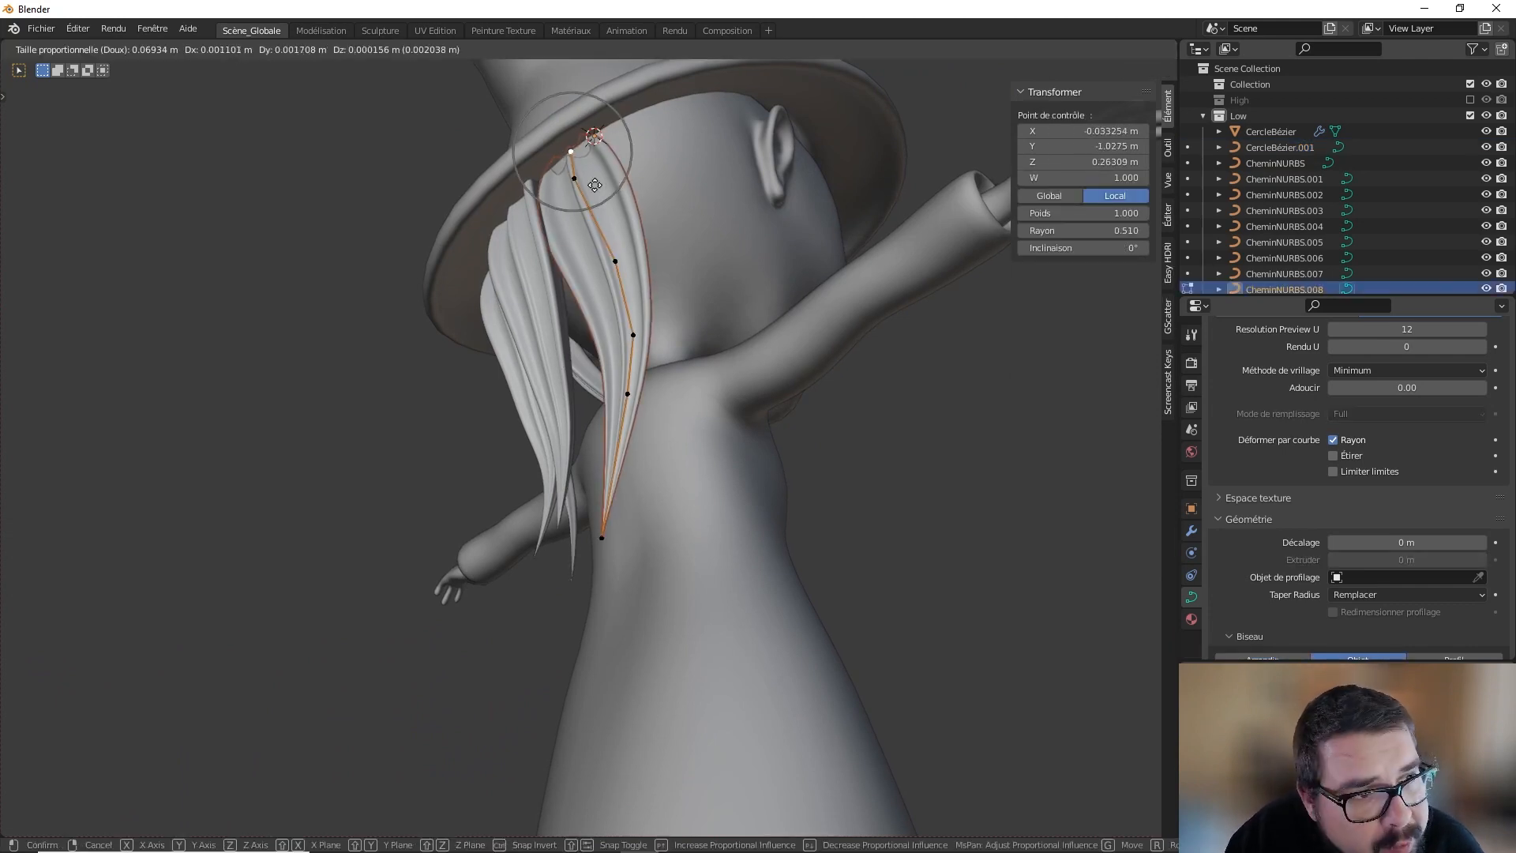
pyautogui.click(467, 183)
pyautogui.moveTo(466, 183); pyautogui.dragTo(592, 258, button='middle')
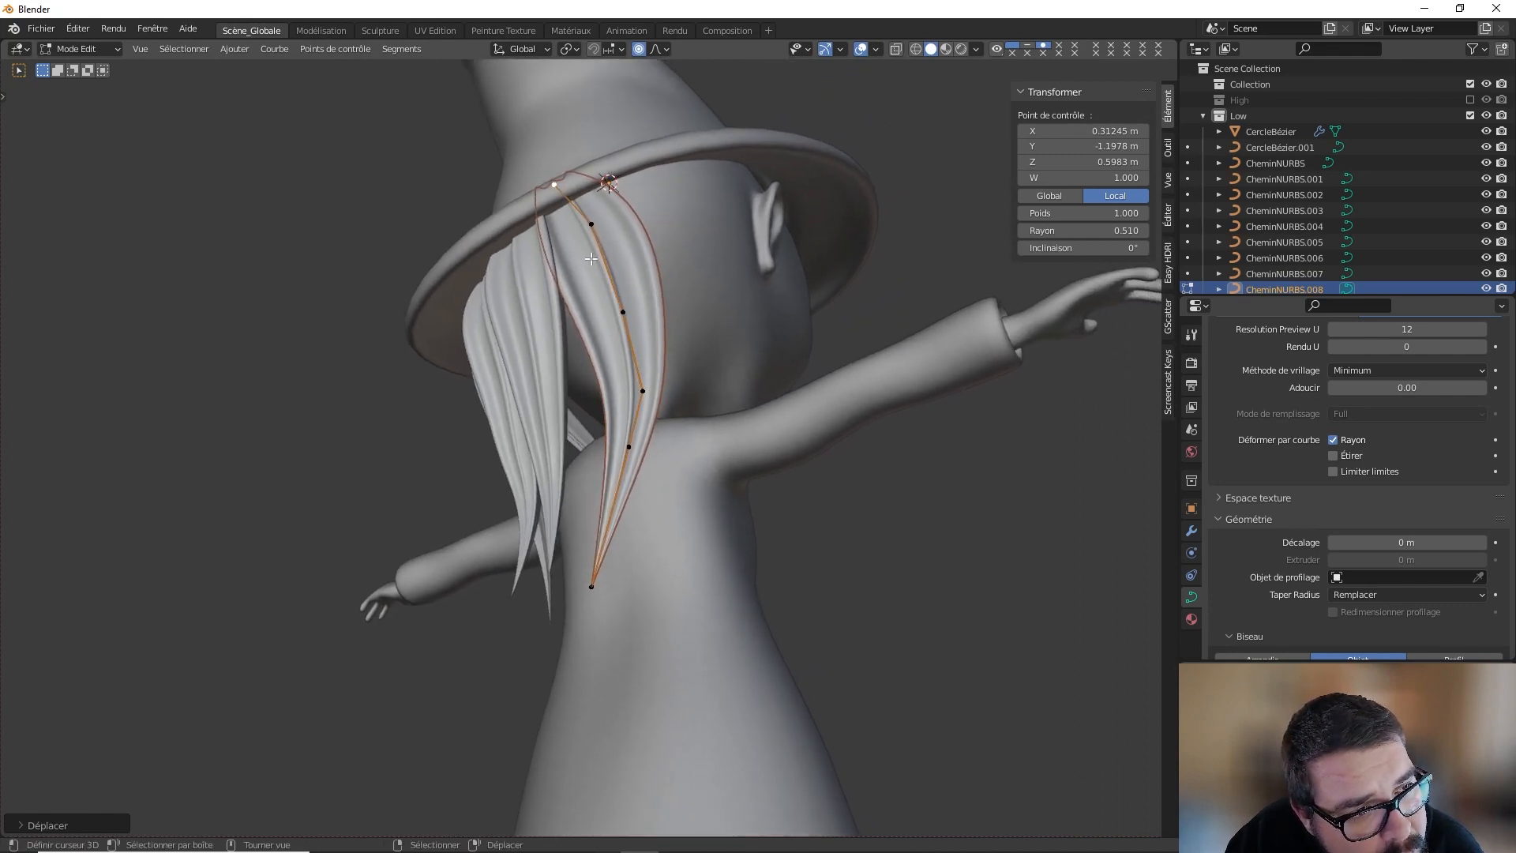
pyautogui.press('Tab')
pyautogui.press('a')
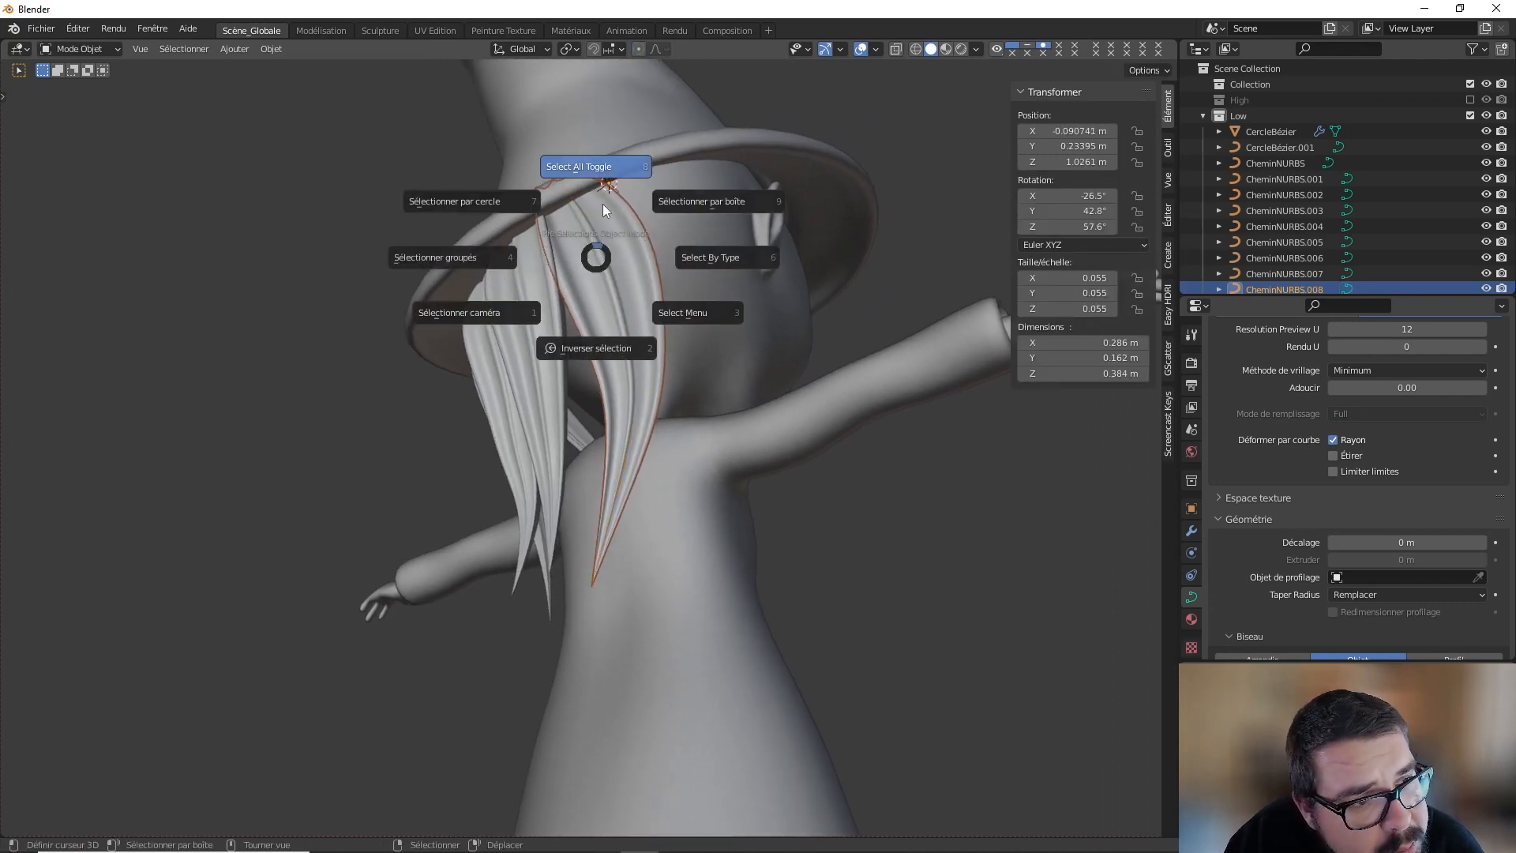
pyautogui.click(603, 204)
# Step: Snap the 3D cursor to a head mesh vertex under the hat brim, between the last strand and the ear
pyautogui.moveTo(714, 267); pyautogui.dragTo(460, 185, button='middle')
pyautogui.click(538, 270)
pyautogui.press('Tab')
pyautogui.scroll(4, 479, 247)
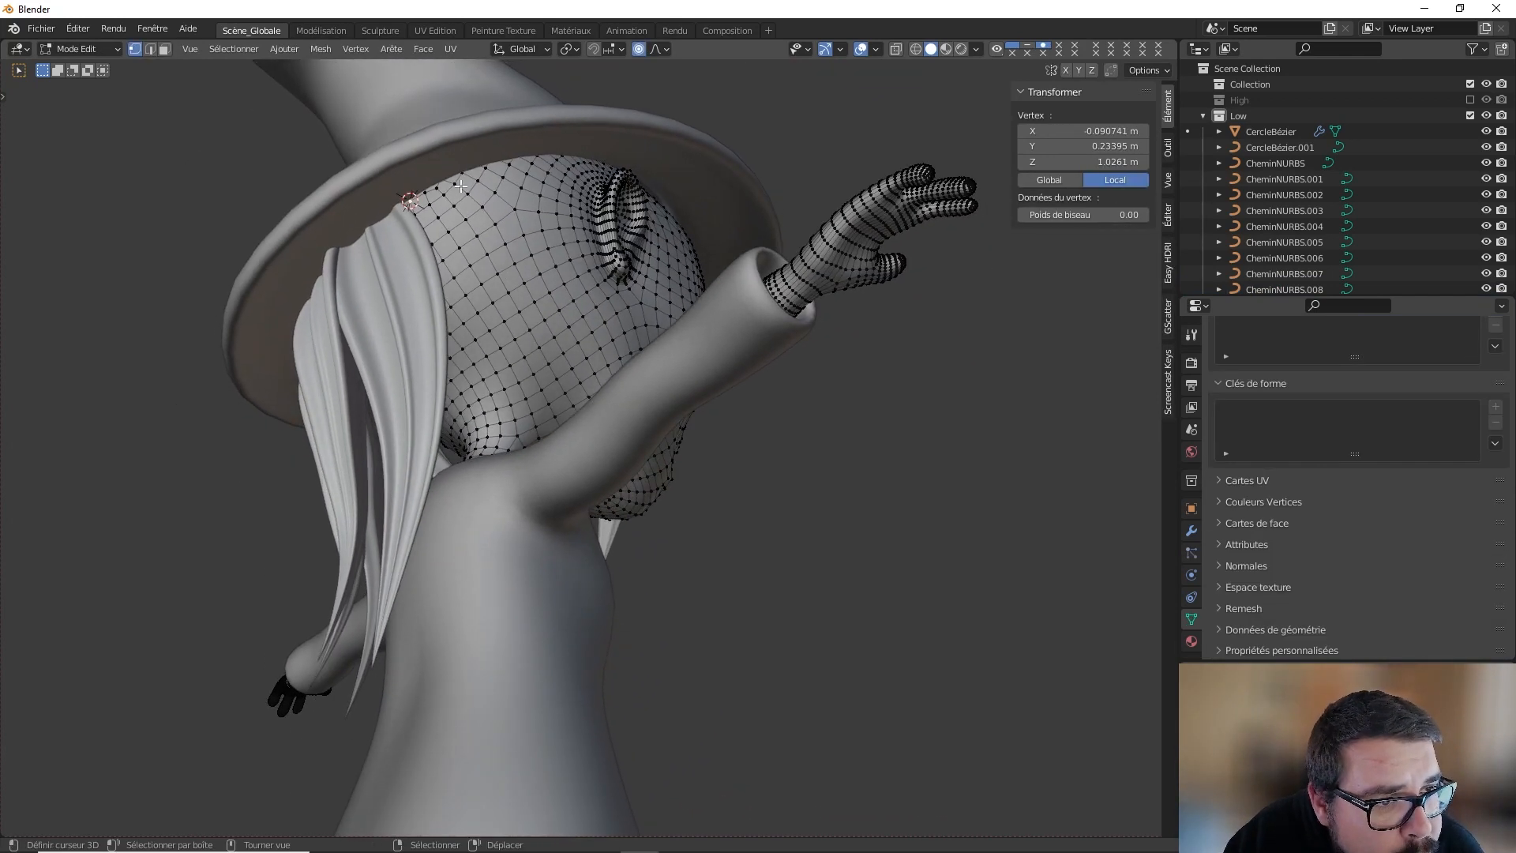
pyautogui.hotkey('shift', 's')
pyautogui.click(447, 239)
pyautogui.press('Tab')
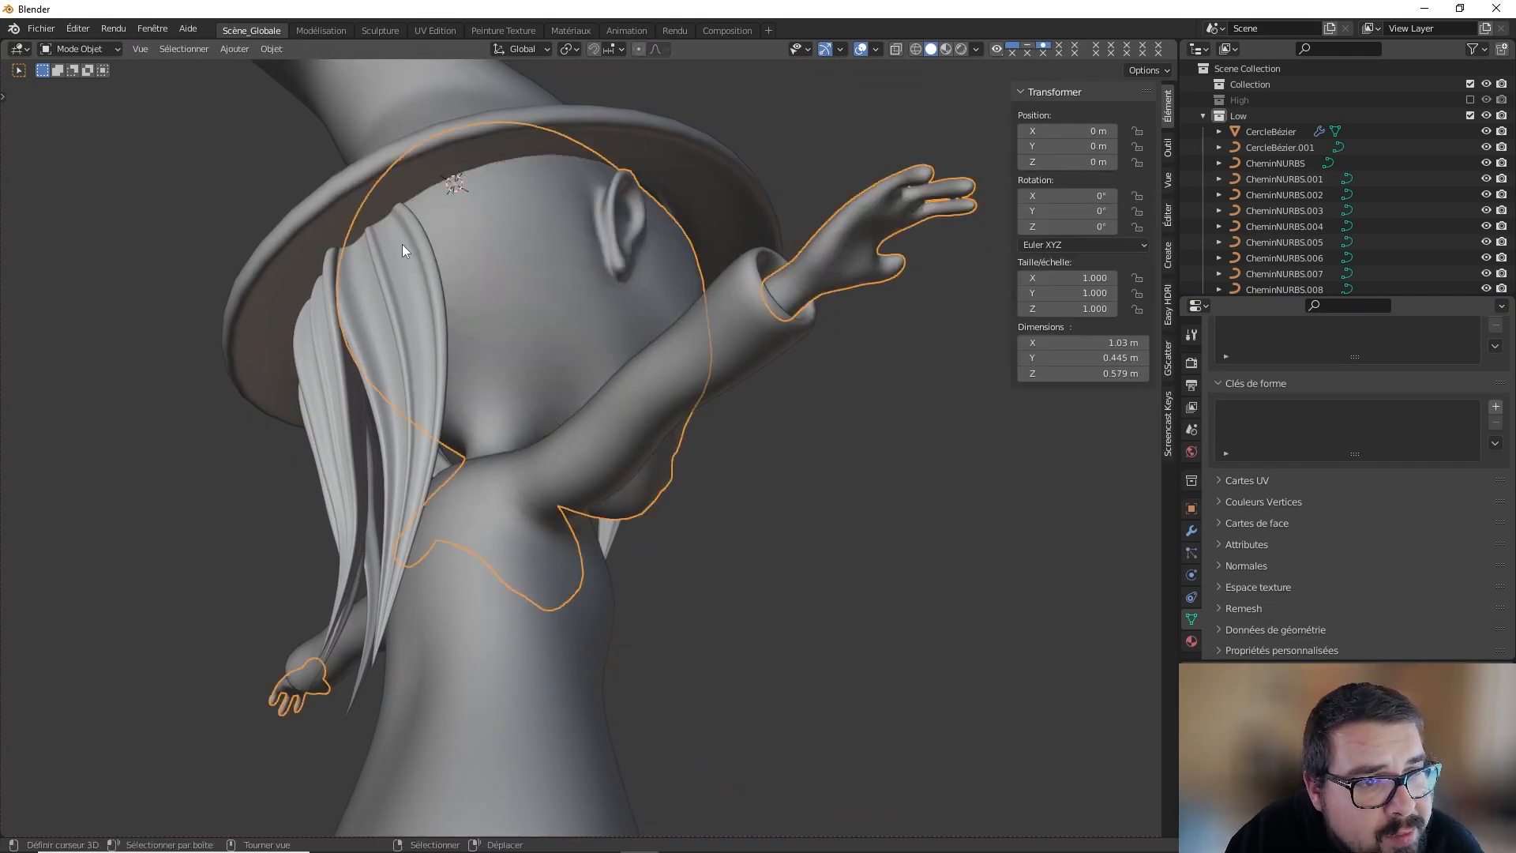
# Step: Duplicate the strand nearest the ear and snap the copy to the 3D cursor
pyautogui.rightClick(396, 240)
pyautogui.hotkey('shift', 'd')
pyautogui.rightClick(396, 240)
pyautogui.hotkey('shift', 's')
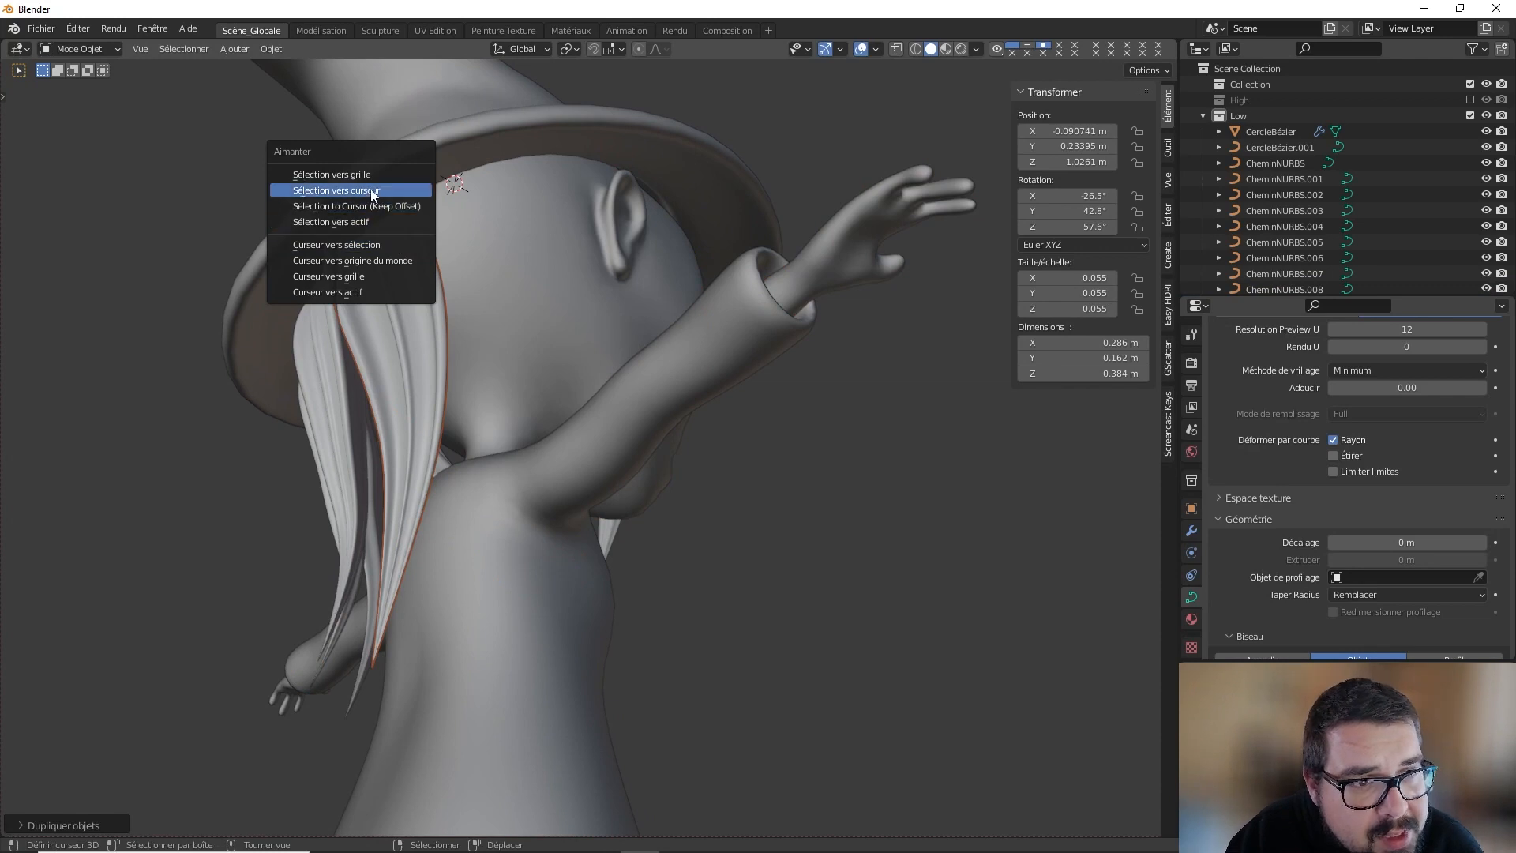
pyautogui.click(421, 190)
pyautogui.moveTo(542, 240); pyautogui.dragTo(586, 263, button='middle')
# Step: Enter Edit Mode on the new strand and move its second and third control points outward toward the ear
pyautogui.press('Tab')
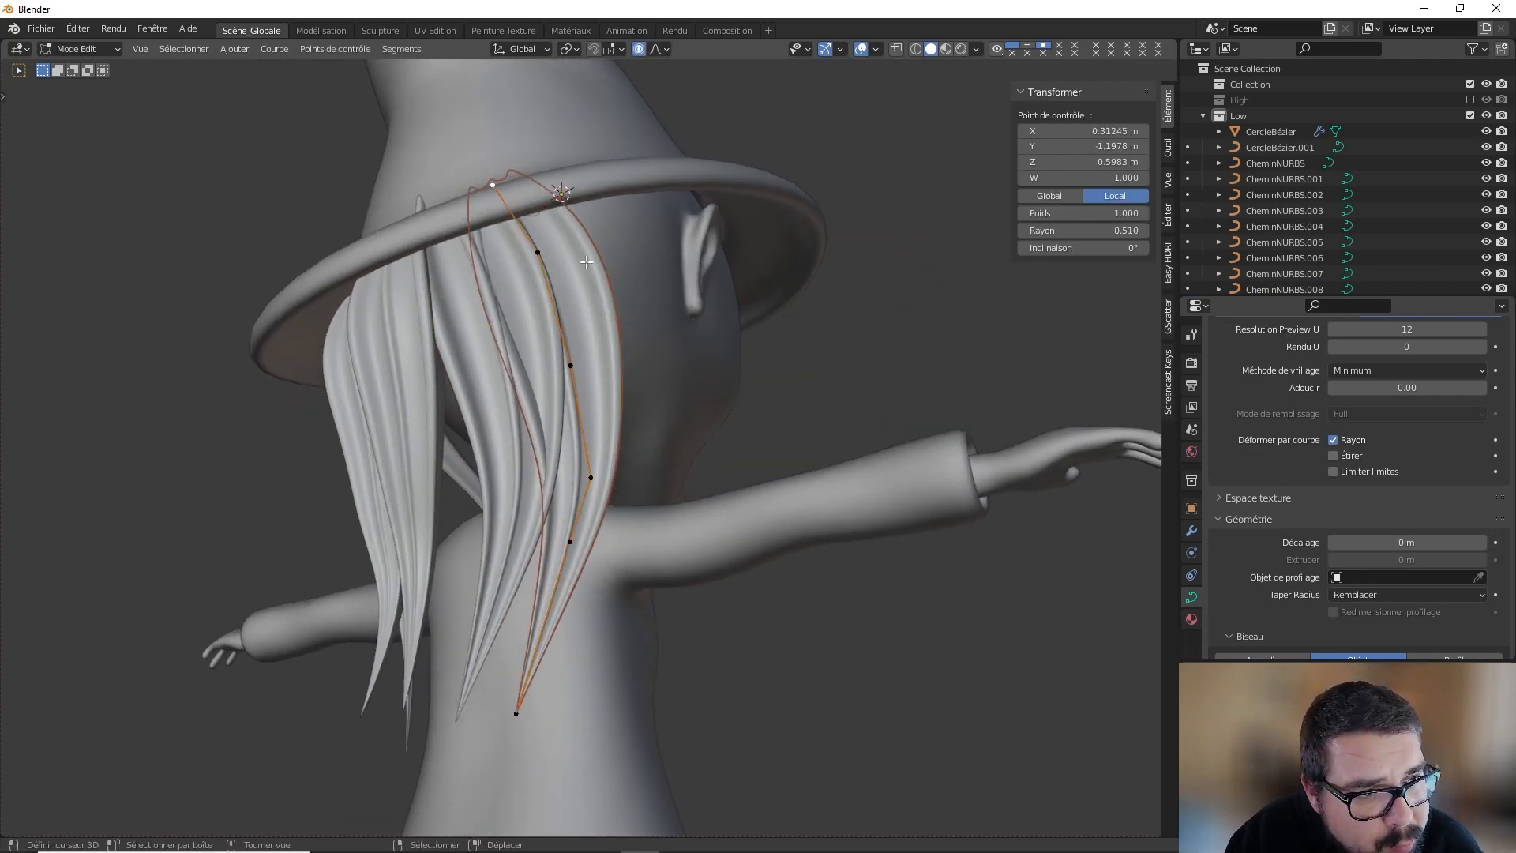
pyautogui.rightClick(550, 249)
pyautogui.press('g')
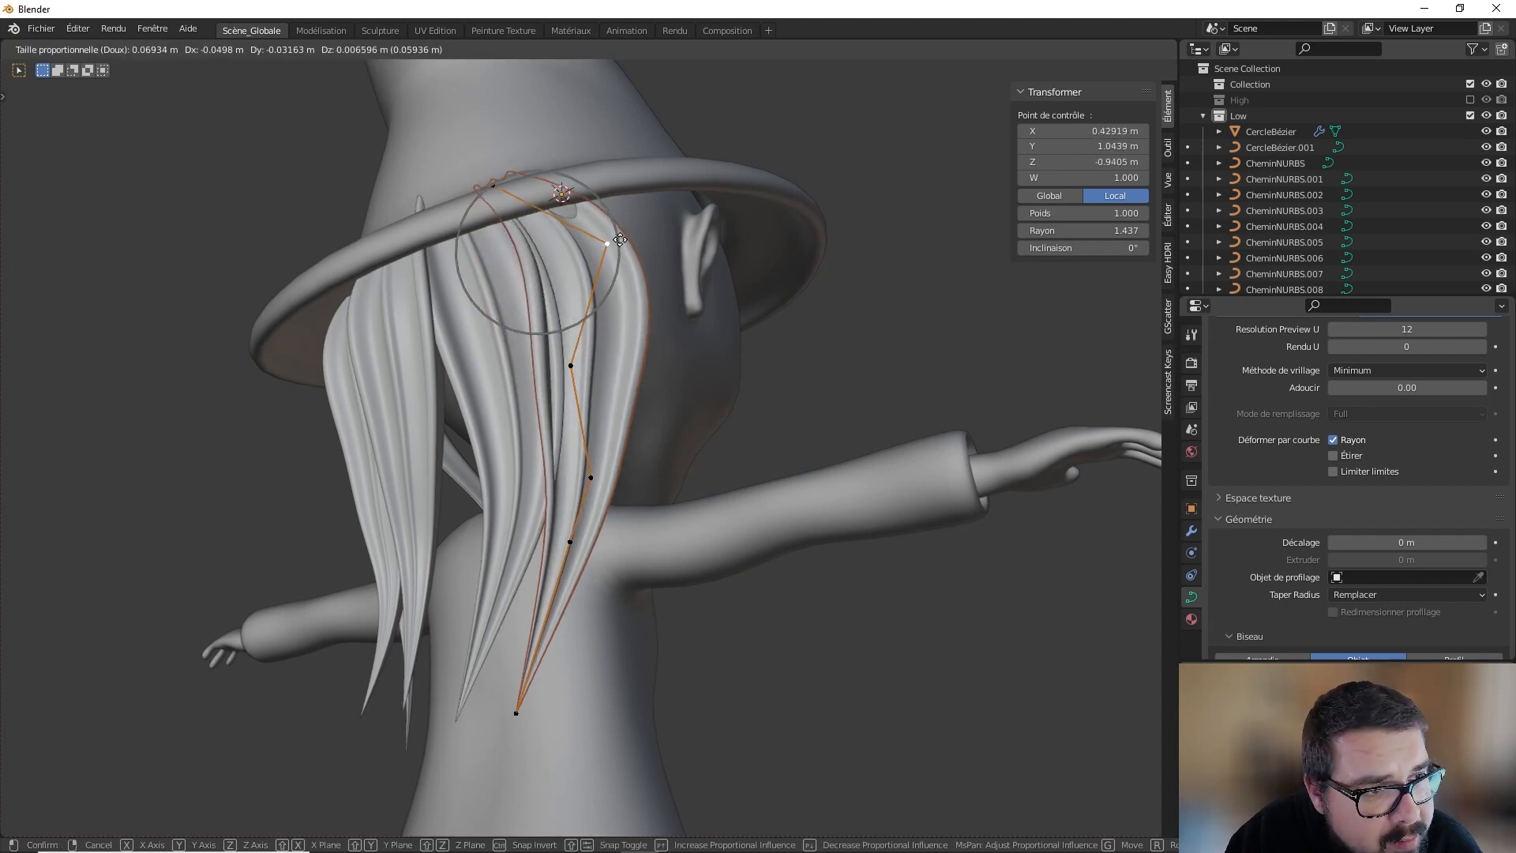
pyautogui.click(642, 230)
pyautogui.press('g')
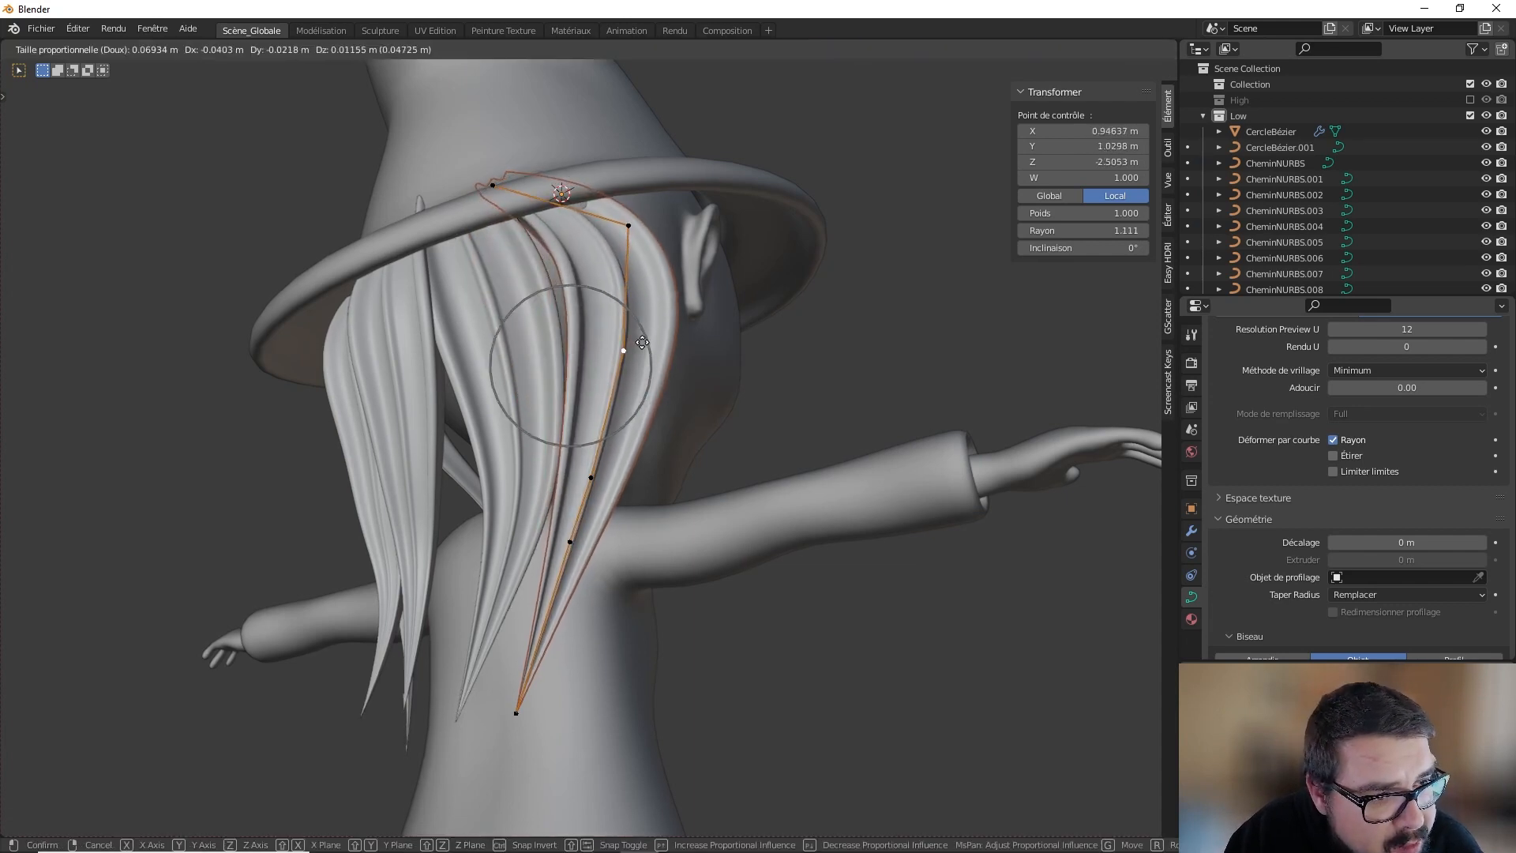
pyautogui.click(643, 342)
pyautogui.press('g')
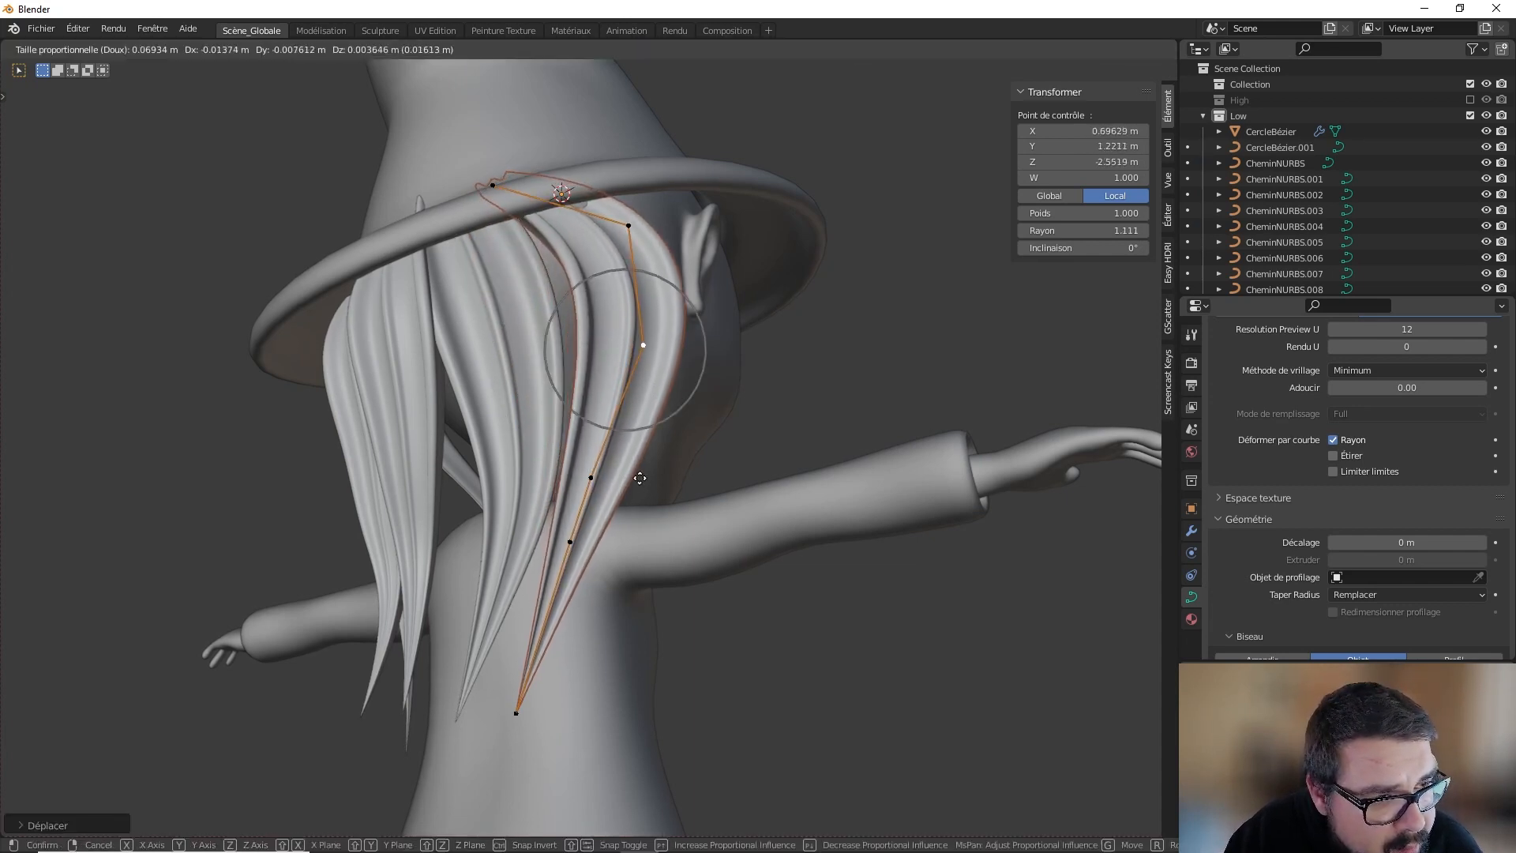
pyautogui.click(641, 477)
pyautogui.press('g')
pyautogui.click(611, 498)
# Step: Move the control point above the strand's tip outward and bring the tip closer to the character's back
pyautogui.moveTo(612, 498); pyautogui.dragTo(559, 499, button='middle')
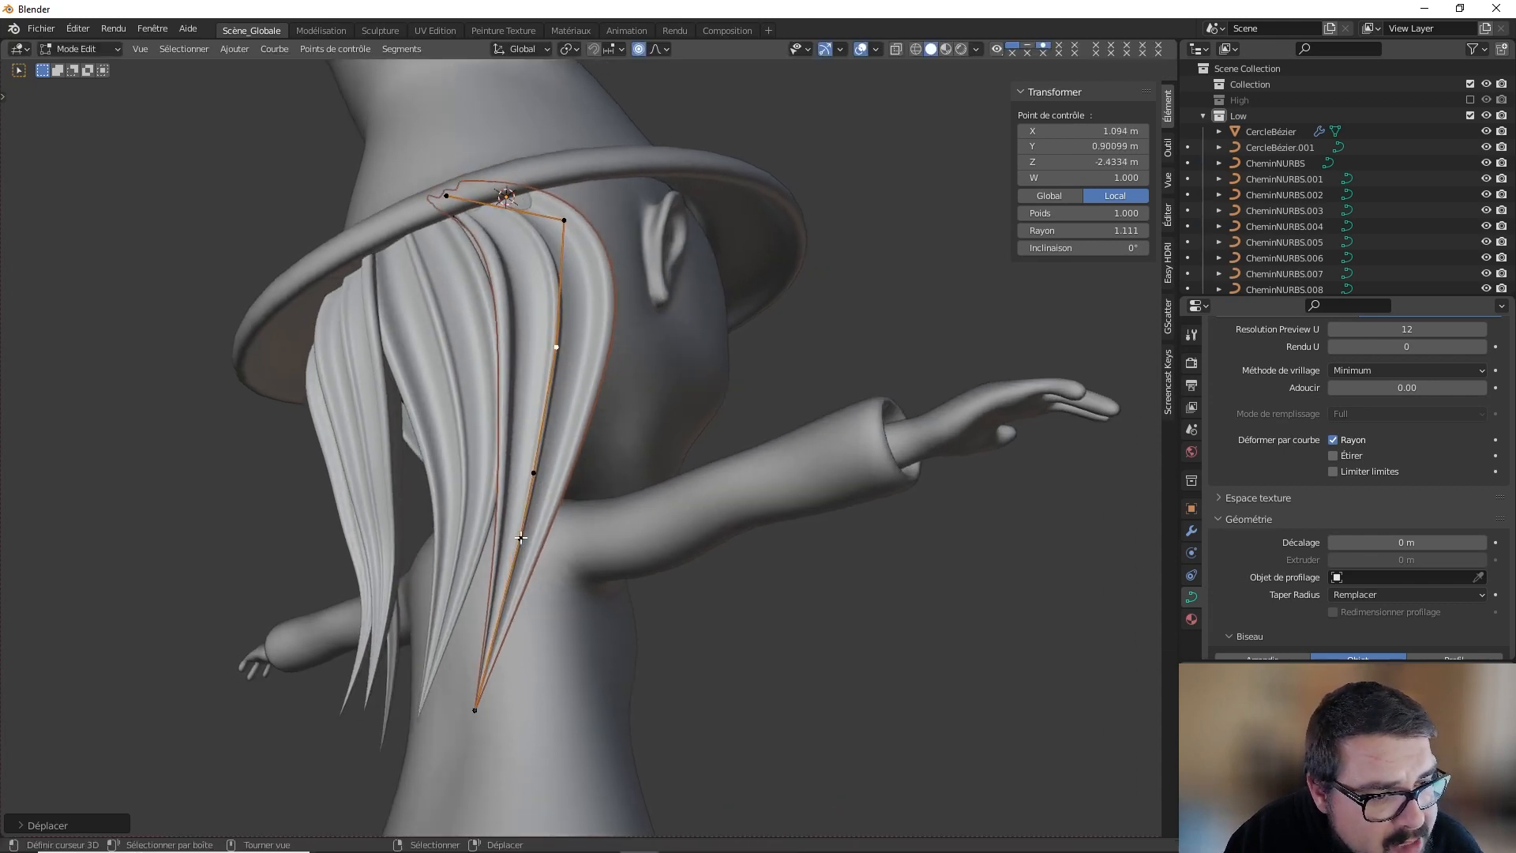
pyautogui.rightClick(523, 539)
pyautogui.press('g')
pyautogui.click(560, 548)
pyautogui.moveTo(562, 553); pyautogui.dragTo(464, 609, button='middle')
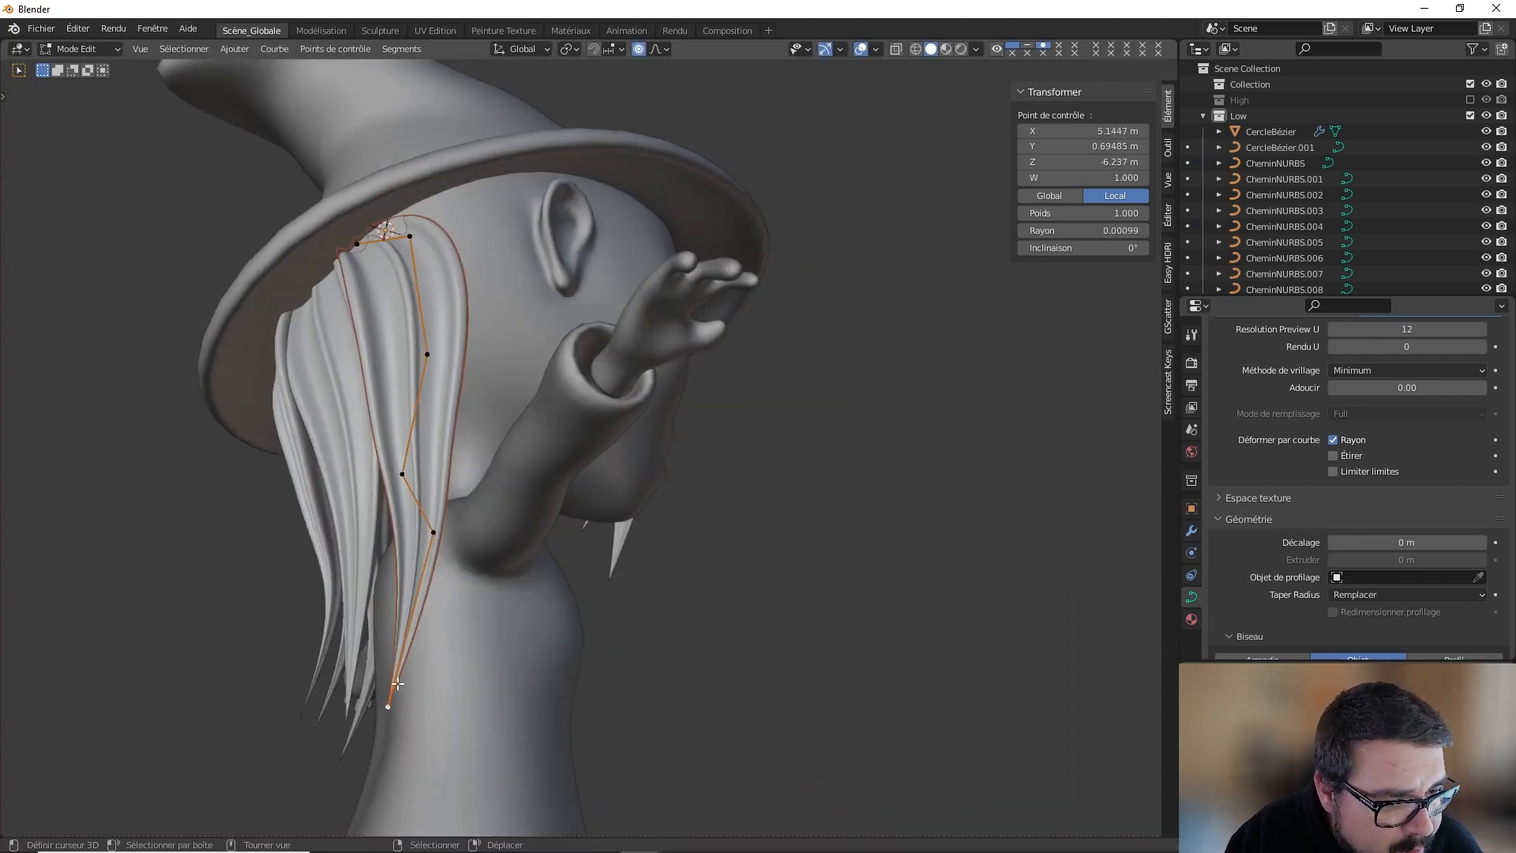
pyautogui.press('g')
pyautogui.click(386, 655)
pyautogui.moveTo(460, 512); pyautogui.dragTo(560, 511, button='middle')
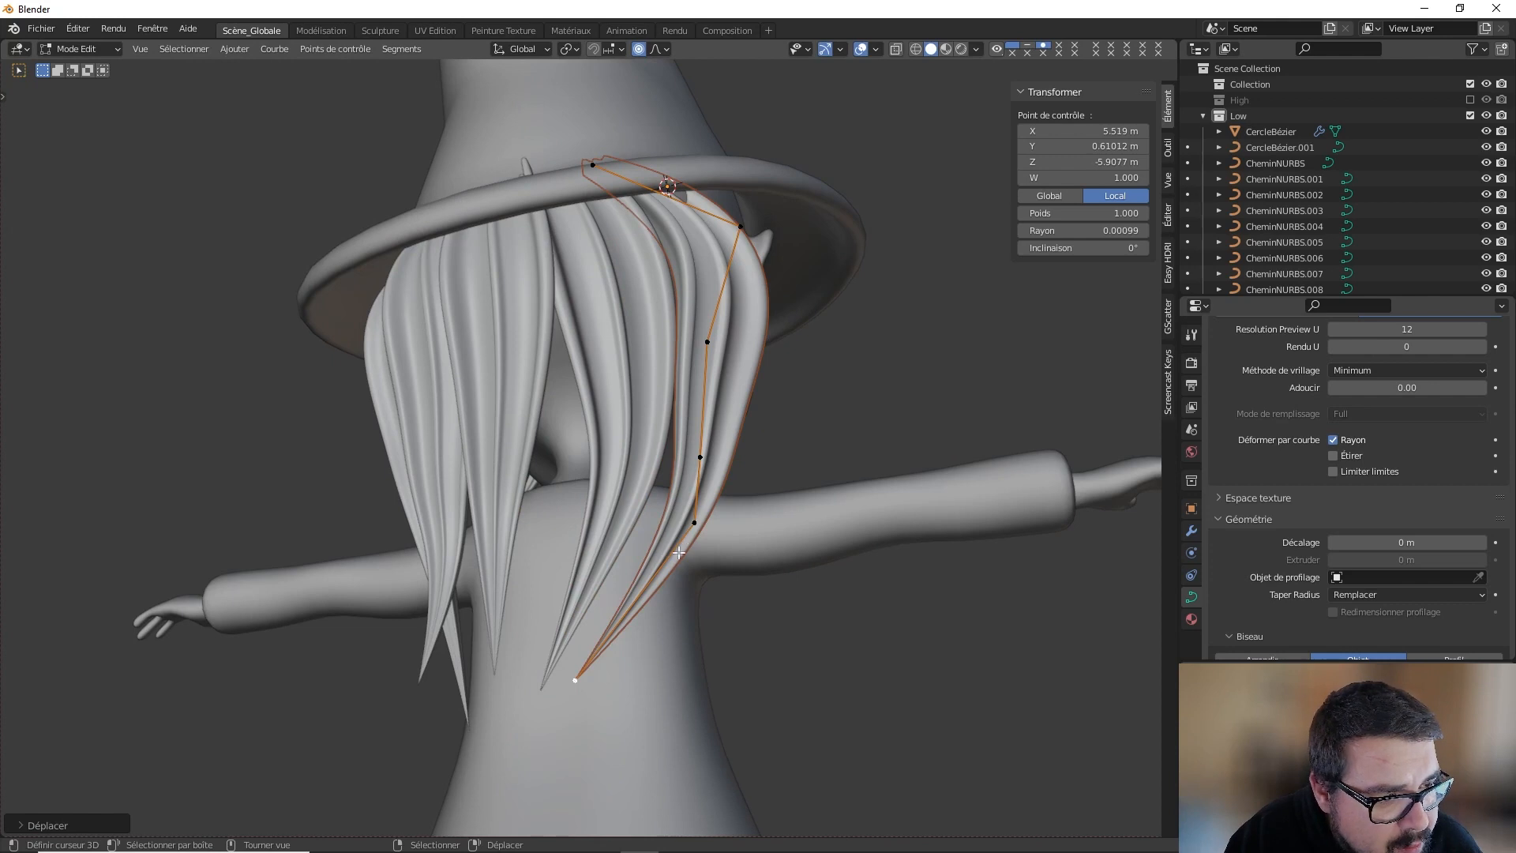
# Step: Swing the strand's tip outward below the arm and pull the control point above it inward to form an S-shaped curve
pyautogui.press('g')
pyautogui.click(818, 726)
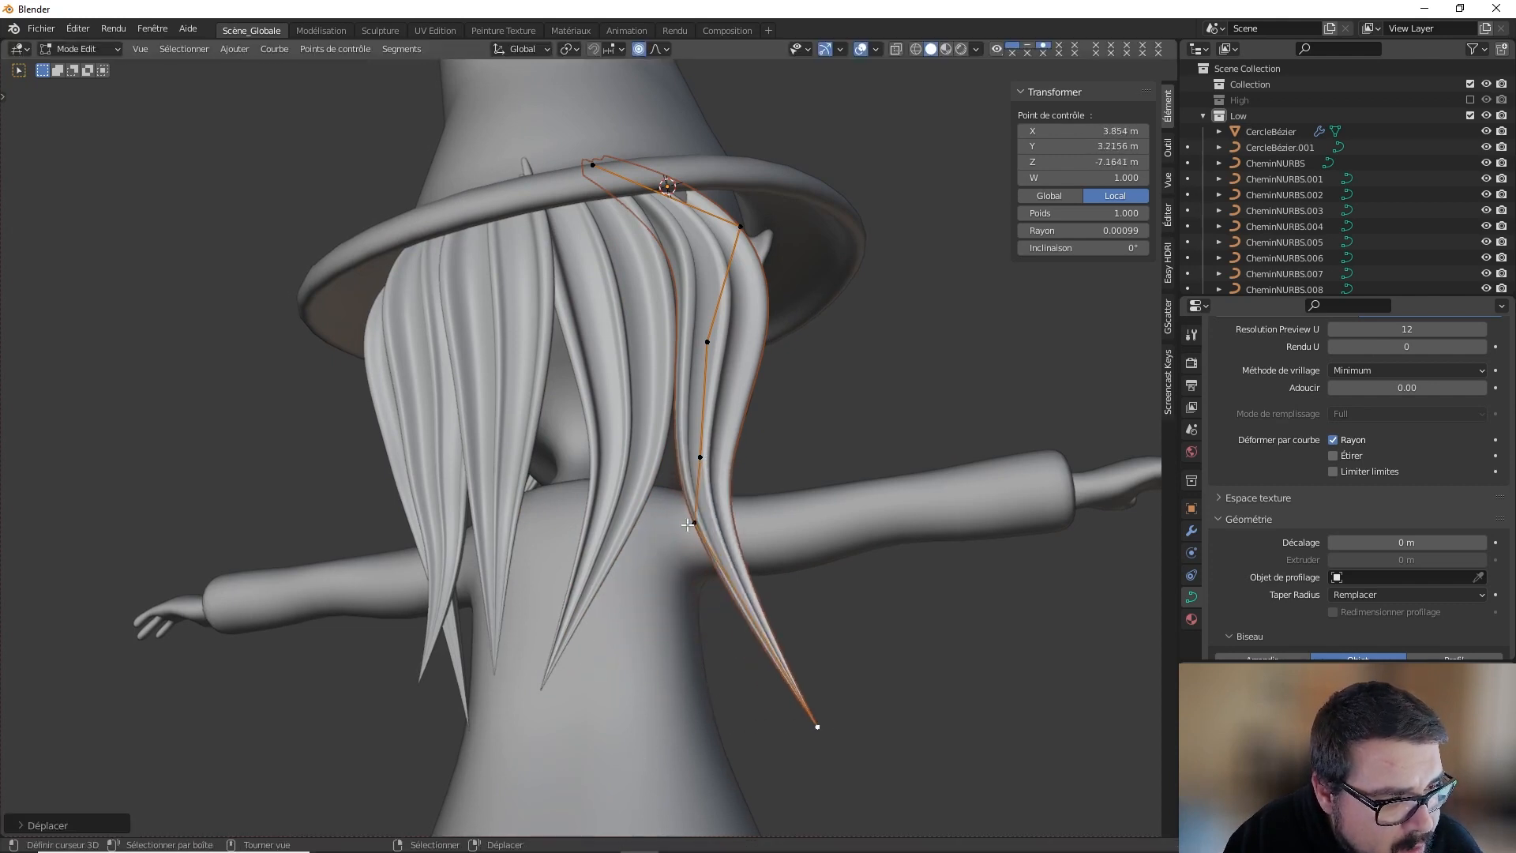
pyautogui.rightClick(695, 524)
pyautogui.press('g')
pyautogui.click(630, 583)
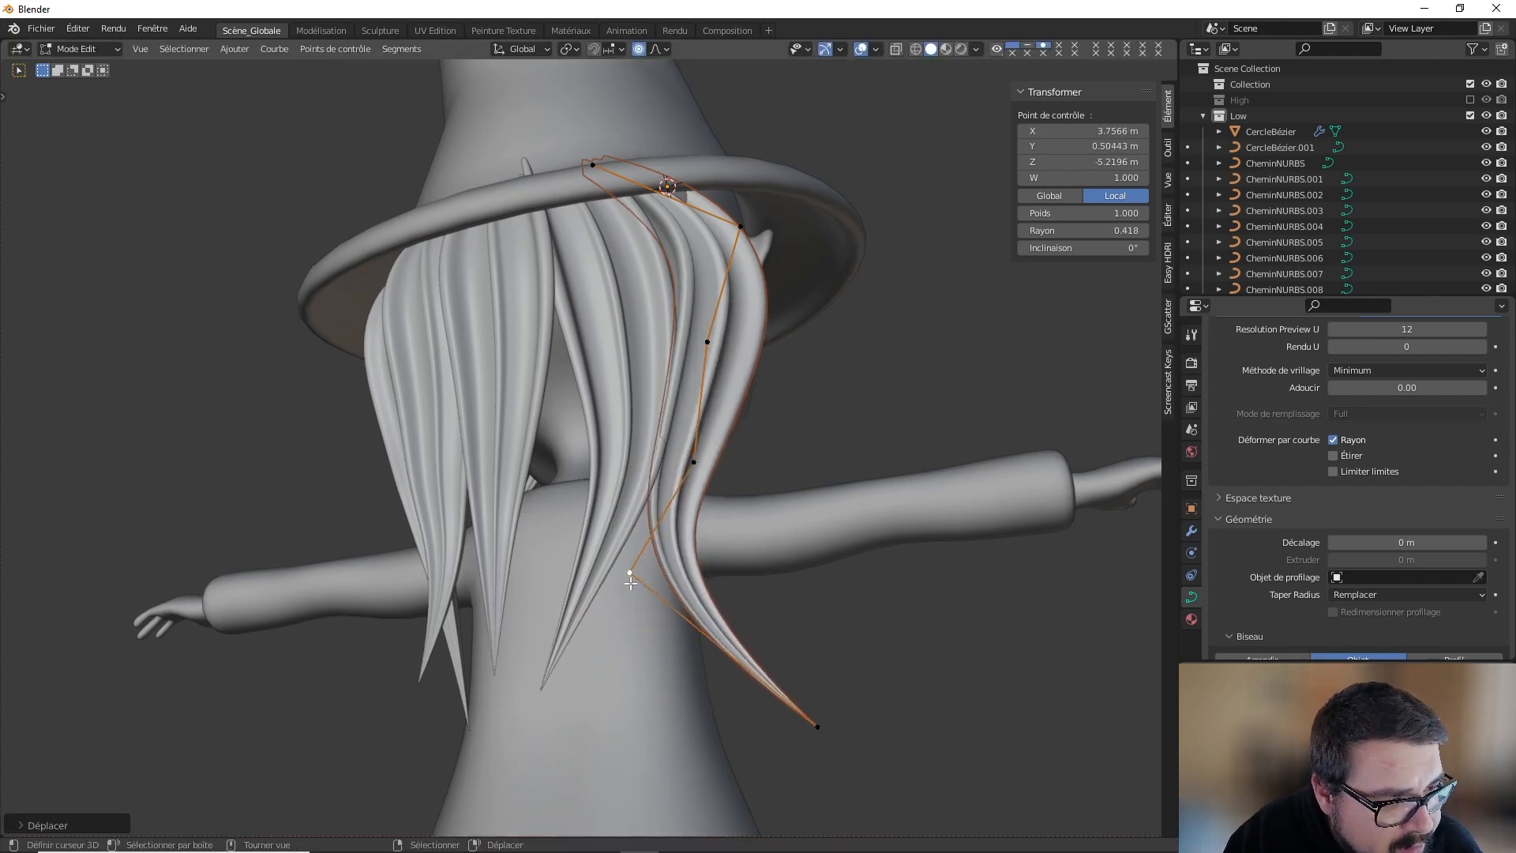
pyautogui.moveTo(708, 462); pyautogui.dragTo(668, 465, button='middle')
pyautogui.press('g')
pyautogui.click(703, 464)
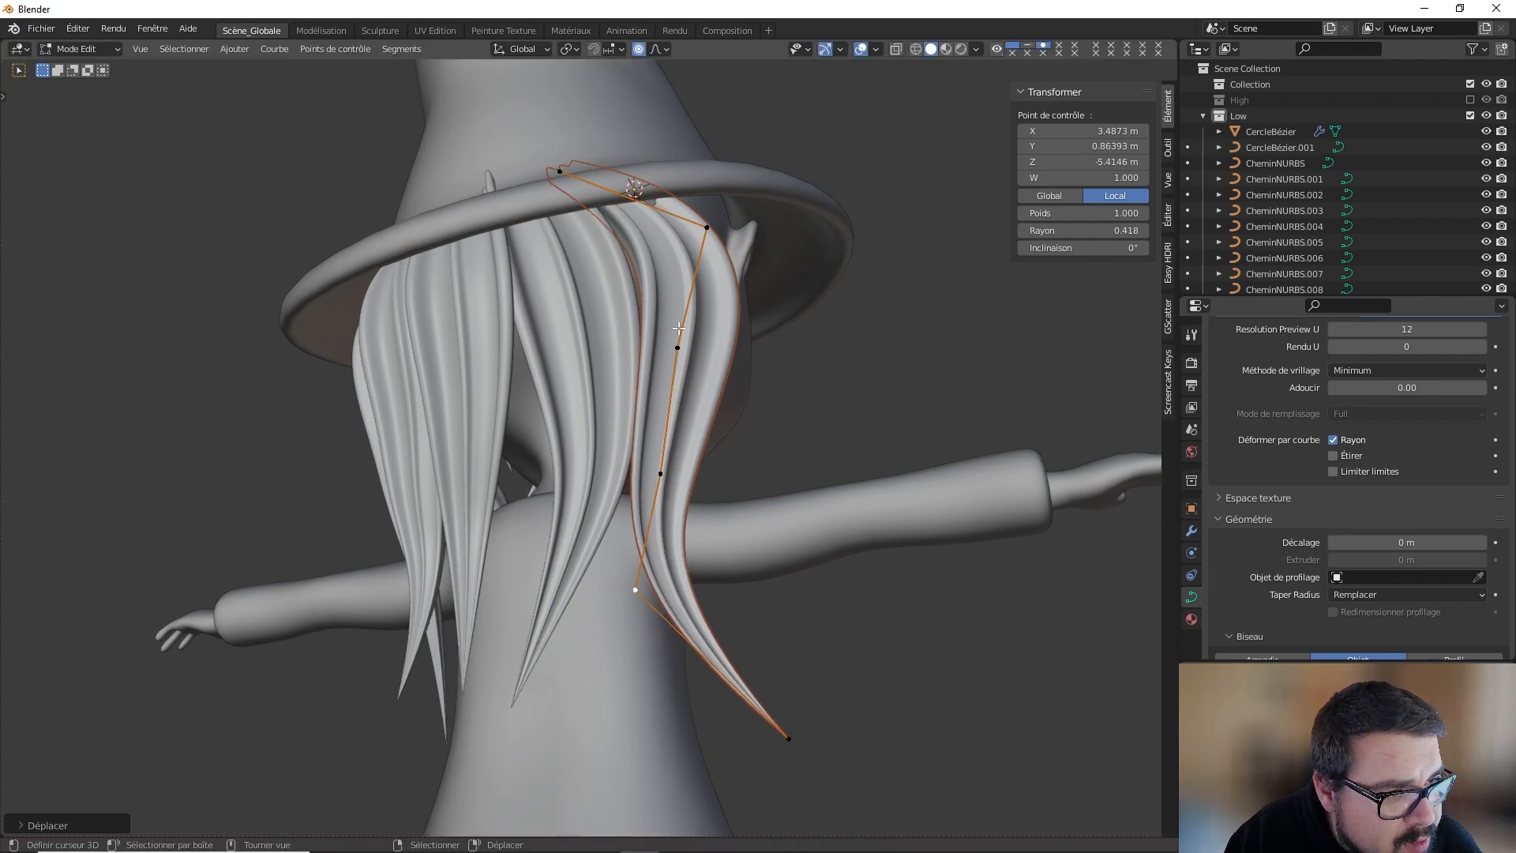
# Step: Adjust the strand's third control point and the one near the root to follow the head, then leave Edit Mode and deselect everything
pyautogui.rightClick(679, 328)
pyautogui.press('g')
pyautogui.click(687, 300)
pyautogui.rightClick(704, 228)
pyautogui.press('g')
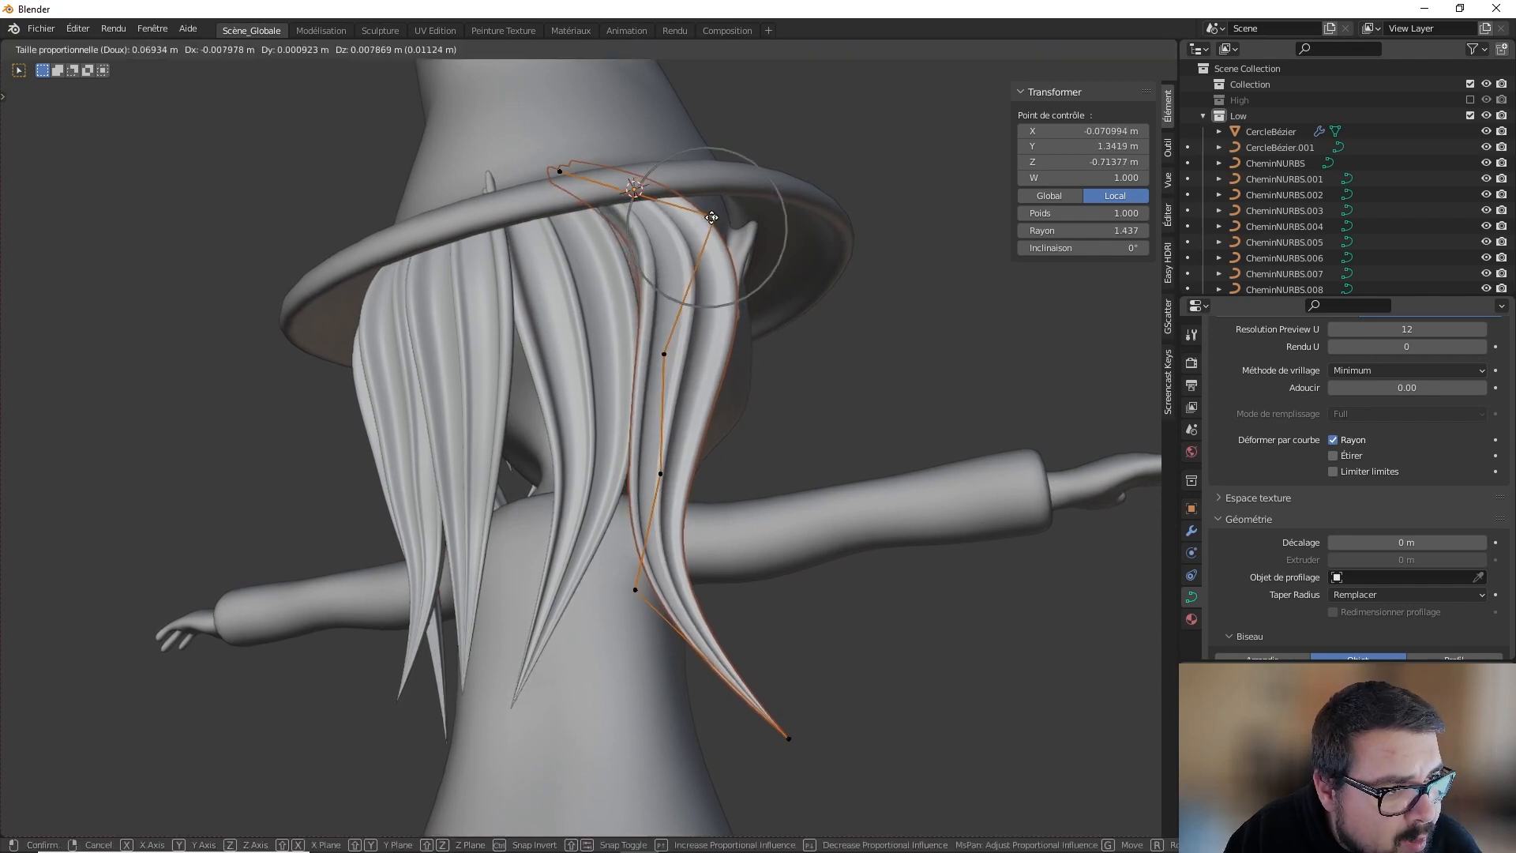
pyautogui.click(712, 221)
pyautogui.press('g')
pyautogui.moveTo(712, 221); pyautogui.dragTo(562, 263, button='middle')
pyautogui.click(621, 242)
pyautogui.press('Tab')
pyautogui.press('a')
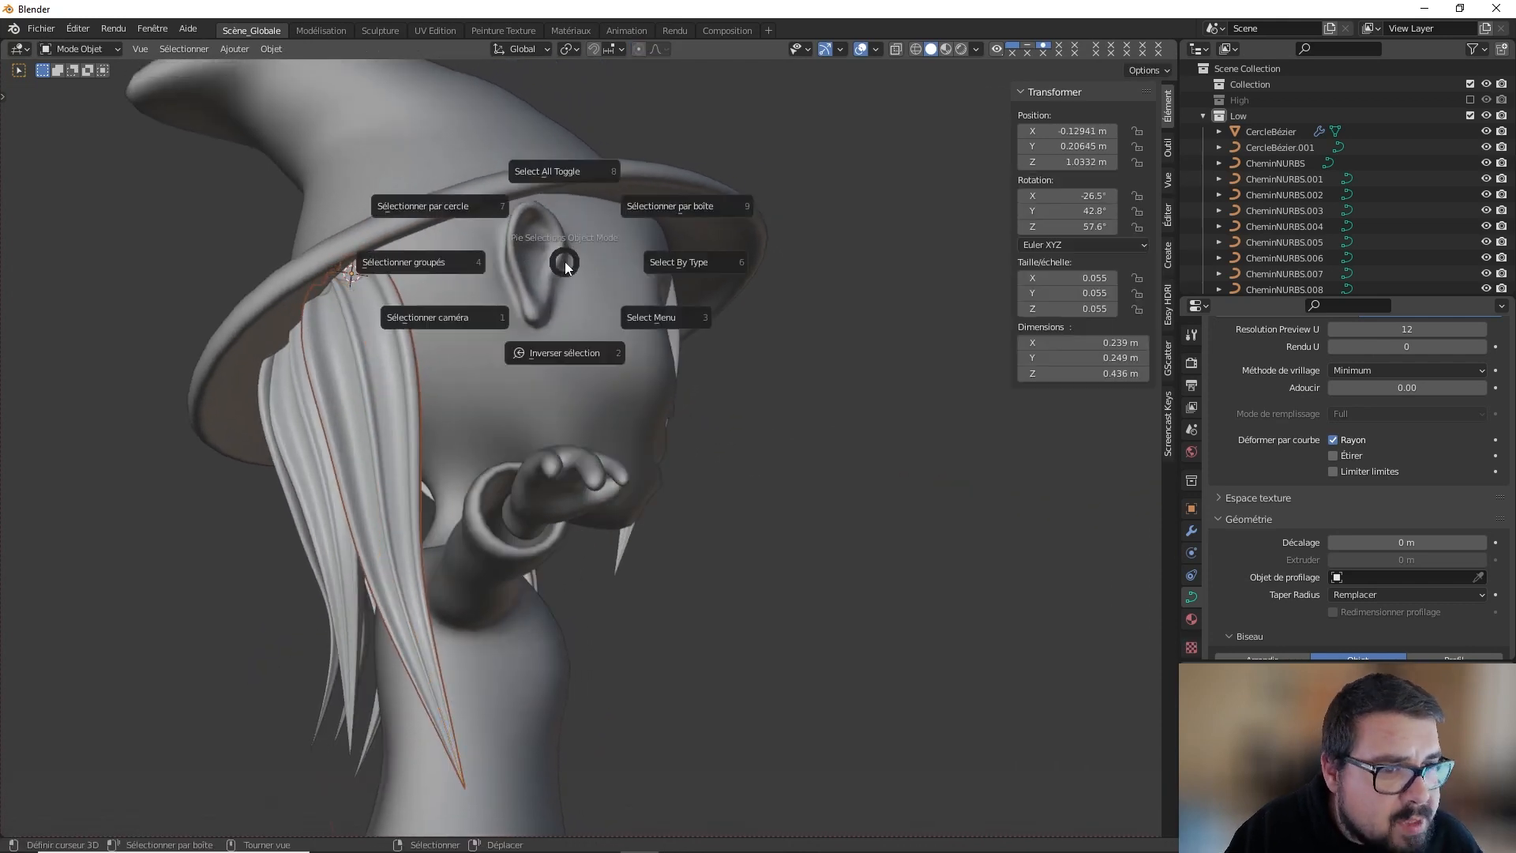
pyautogui.click(595, 207)
# Step: Re-enter Edit Mode on the strand and move its second control point up inside the hat
pyautogui.moveTo(595, 208)
pyautogui.mouseDown(button='middle')
pyautogui.moveTo(576, 228)
pyautogui.moveTo(614, 225)
pyautogui.mouseUp(button='middle')
pyautogui.scroll(1, 569, 235)
pyautogui.moveTo(509, 239)
pyautogui.mouseDown(button='middle')
pyautogui.moveTo(519, 251)
pyautogui.moveTo(523, 235)
pyautogui.mouseUp(button='middle')
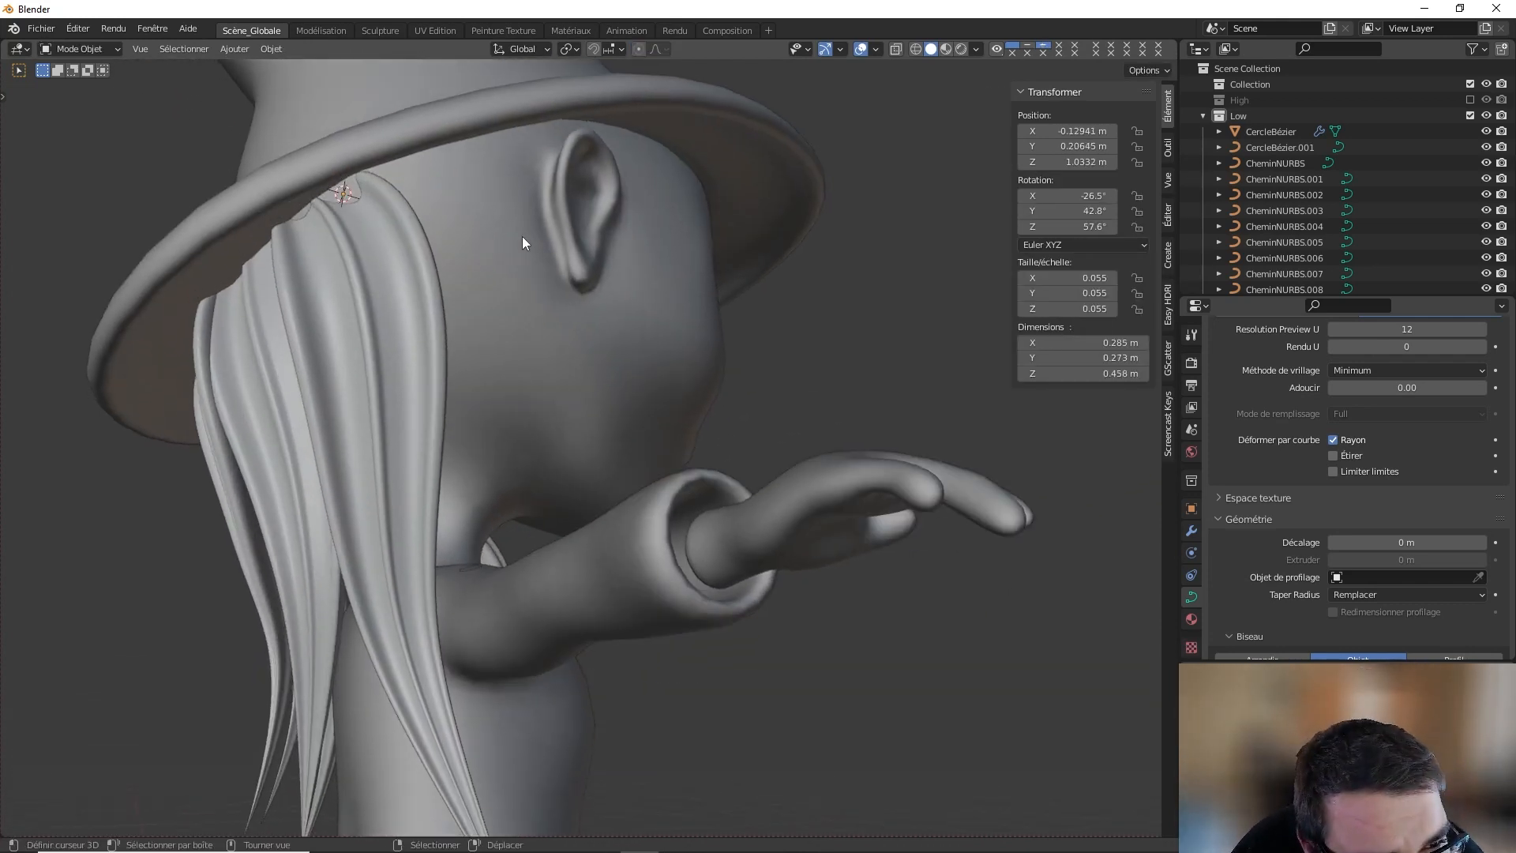
pyautogui.press('Tab')
pyautogui.rightClick(324, 198)
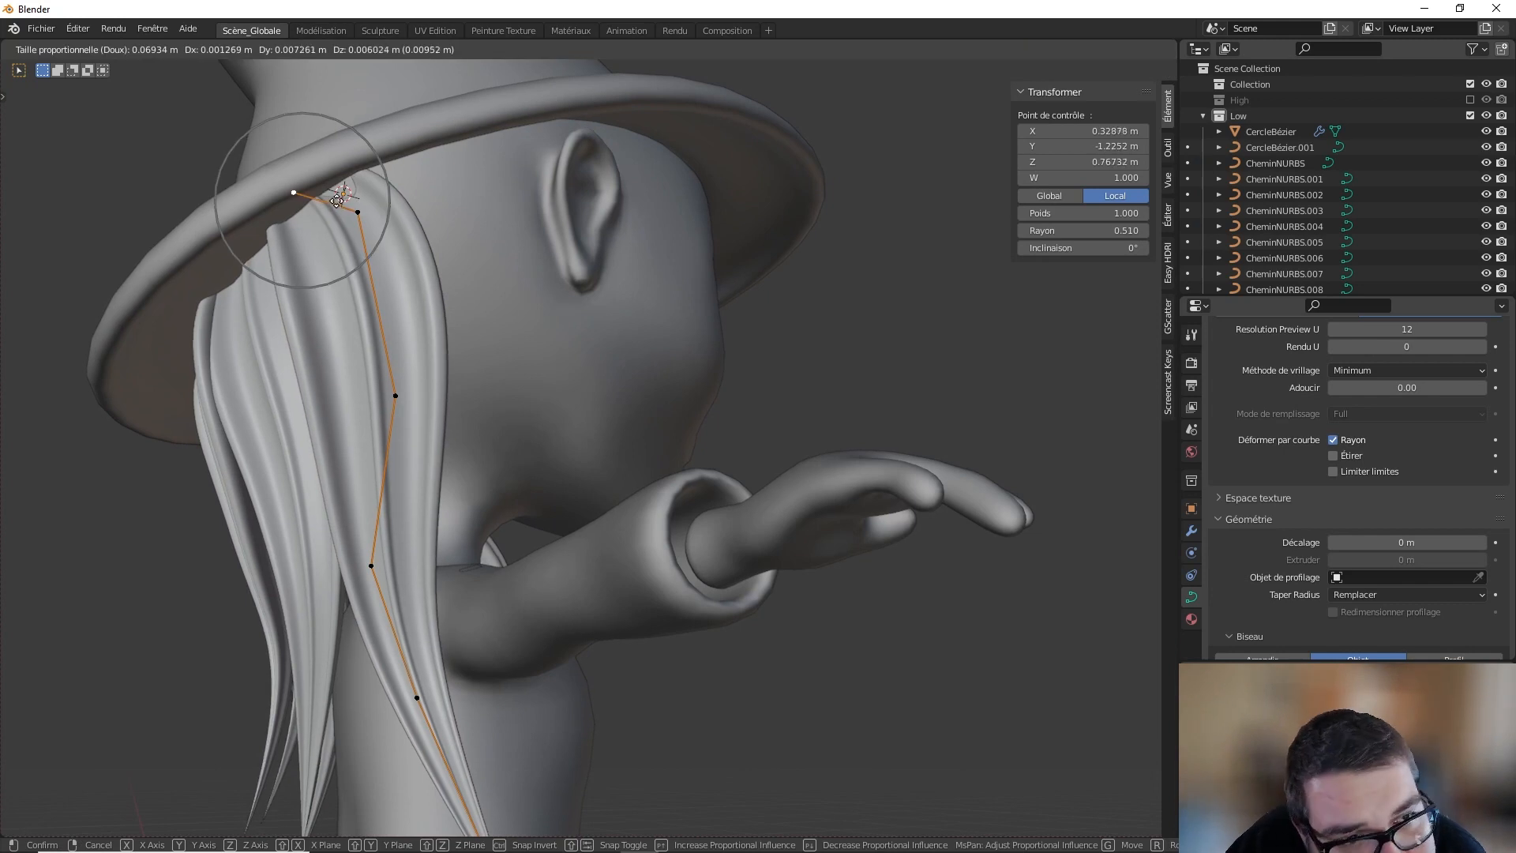
pyautogui.rightClick(338, 191)
pyautogui.rightClick(353, 214)
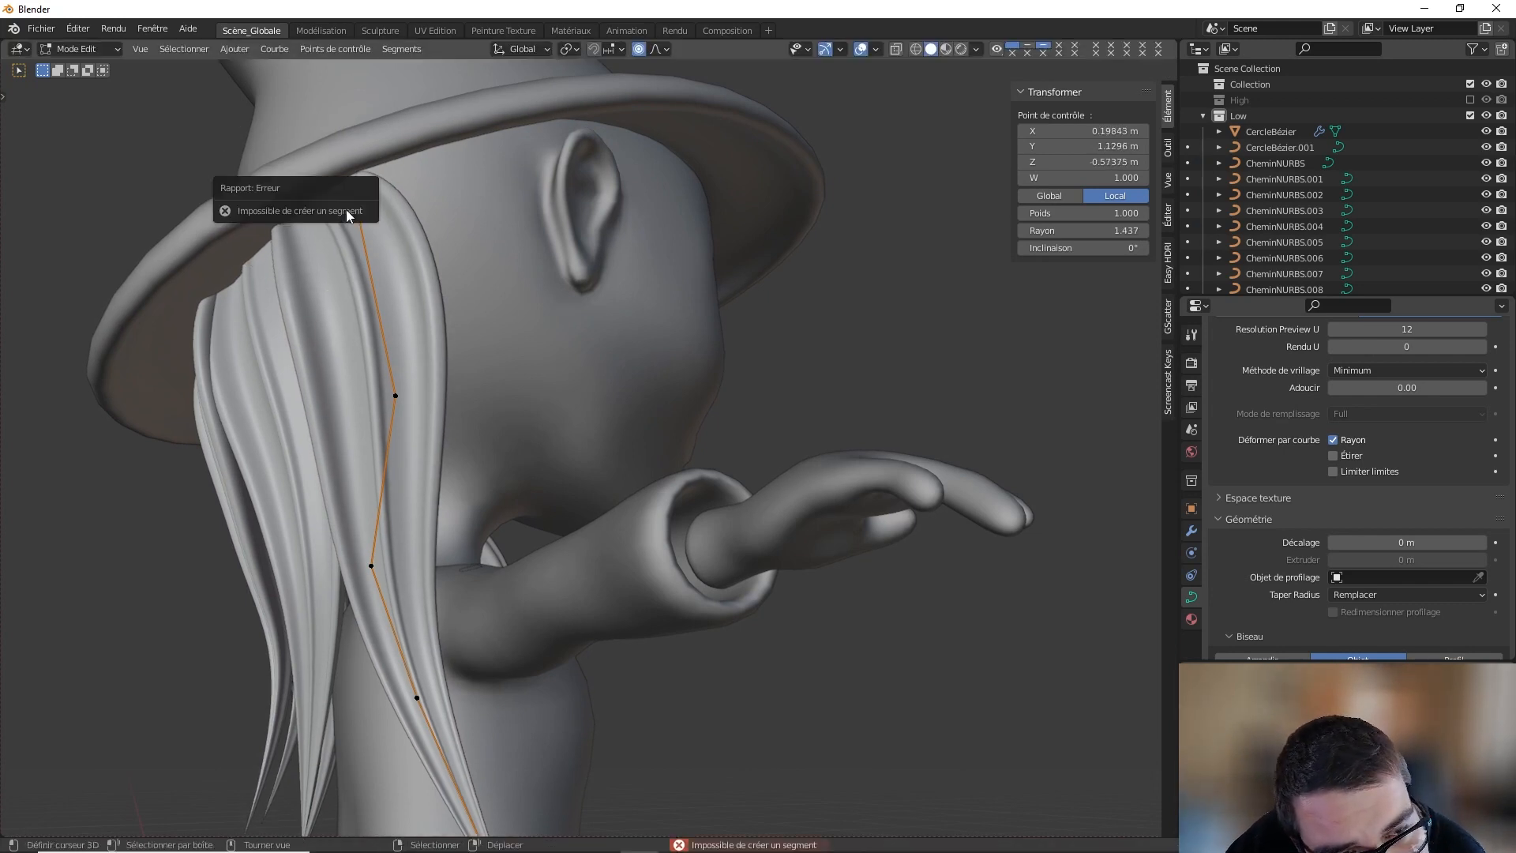
pyautogui.press('g')
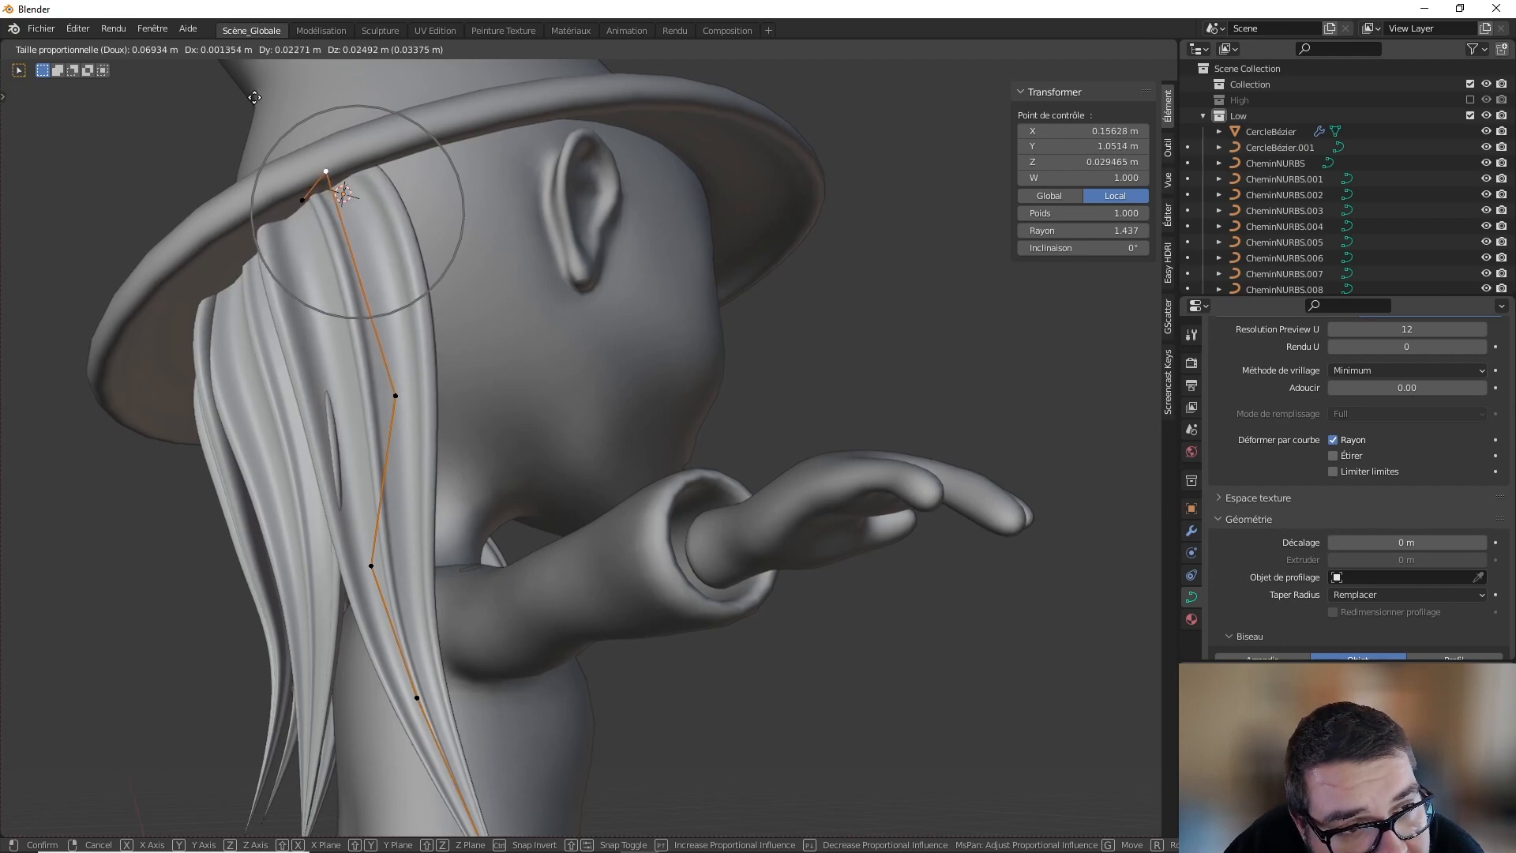
pyautogui.click(300, 134)
pyautogui.moveTo(304, 152); pyautogui.dragTo(402, 215, button='middle')
pyautogui.moveTo(650, 209); pyautogui.dragTo(502, 189, button='middle')
pyautogui.press('g')
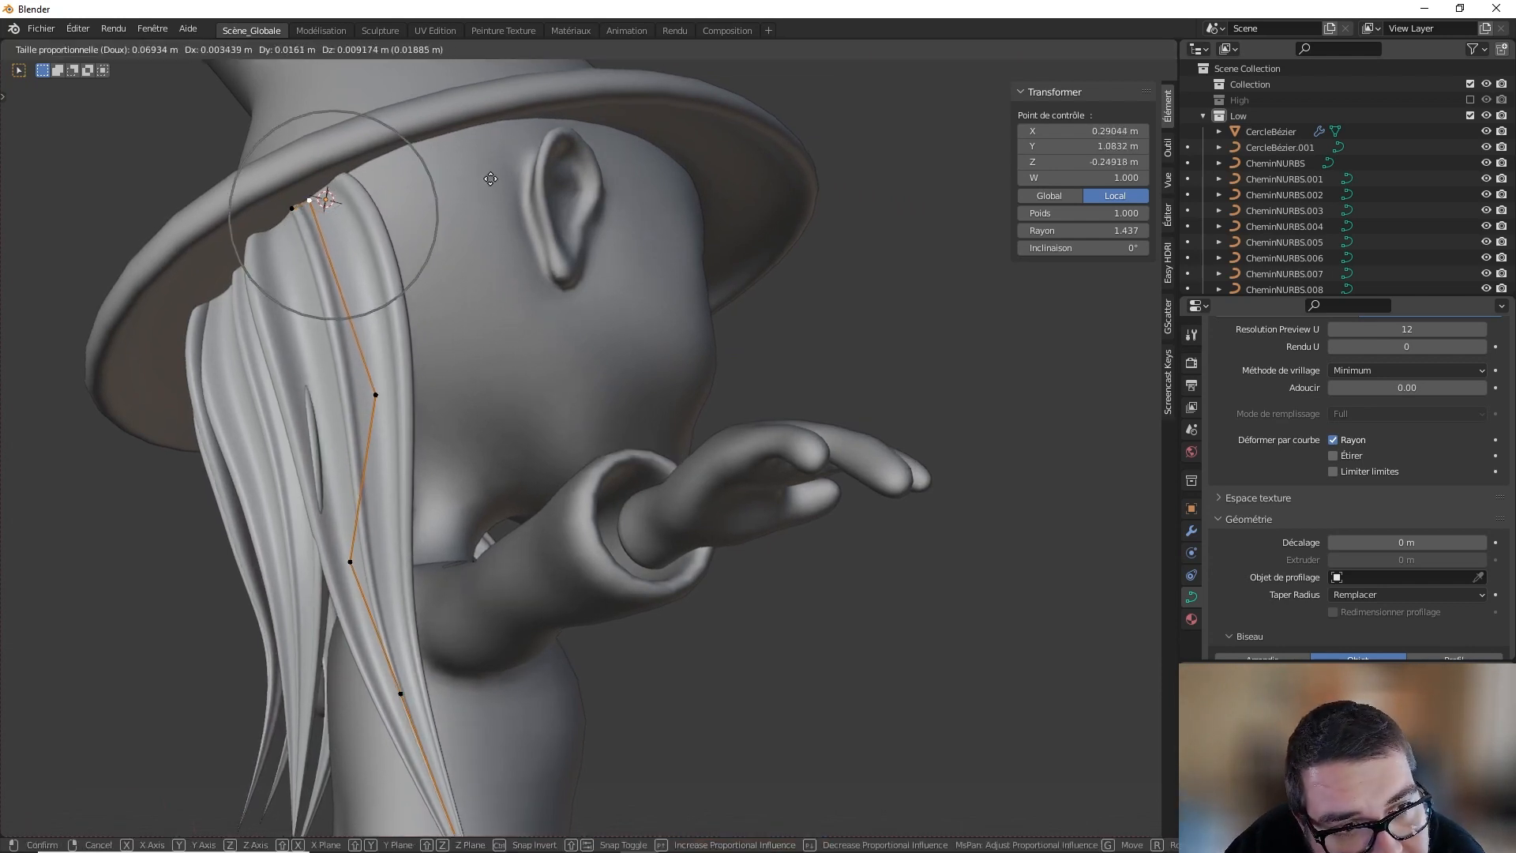
pyautogui.click(489, 62)
# Step: Shrink the radius of the side strand's root control point inside the hat and leave Edit Mode
pyautogui.moveTo(500, 156); pyautogui.dragTo(454, 223, button='middle')
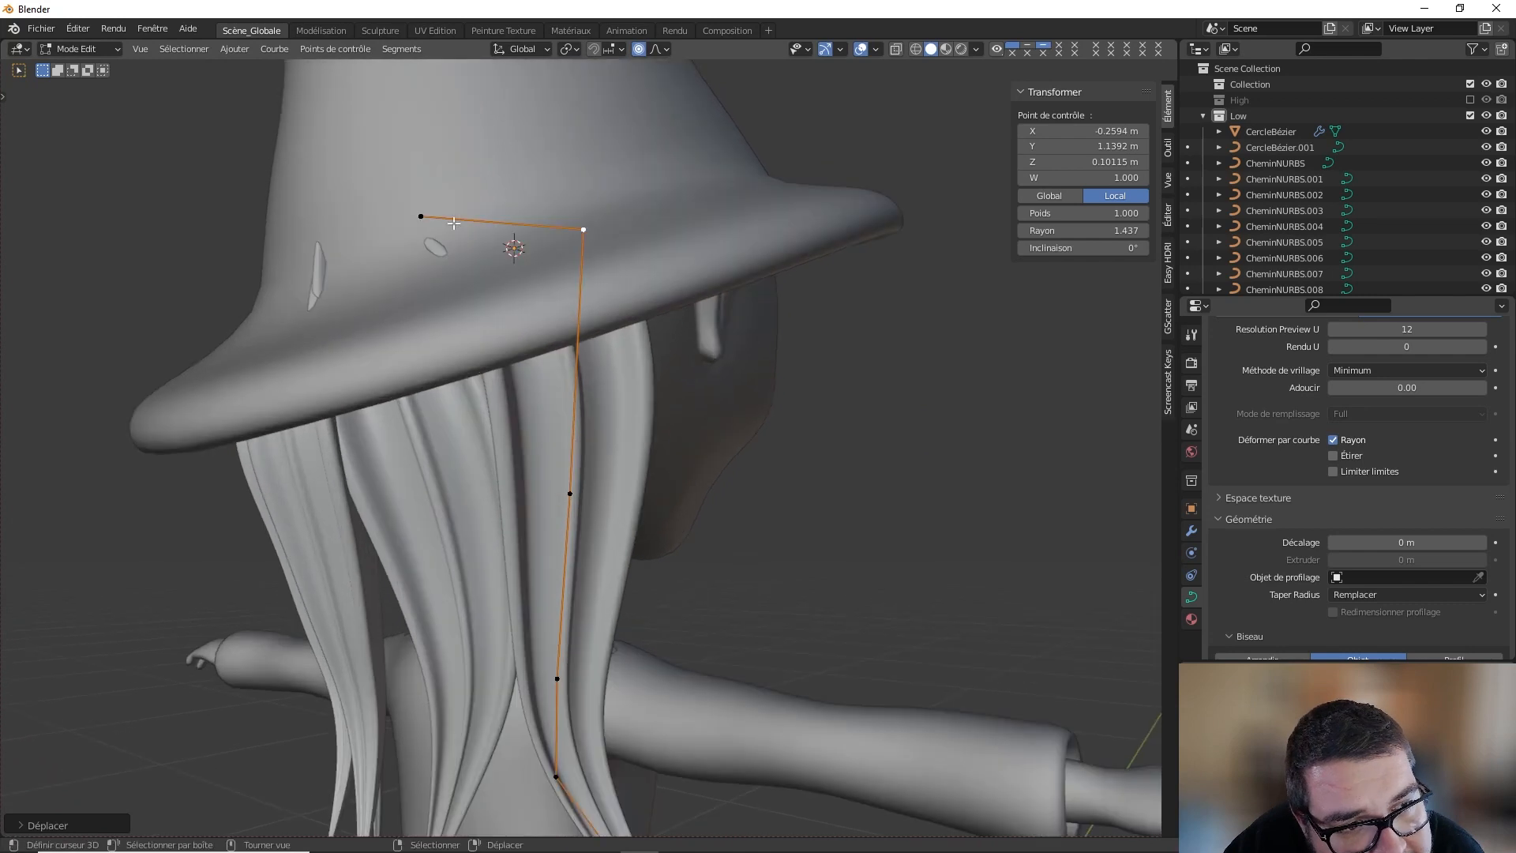
pyautogui.hotkey('alt', 's')
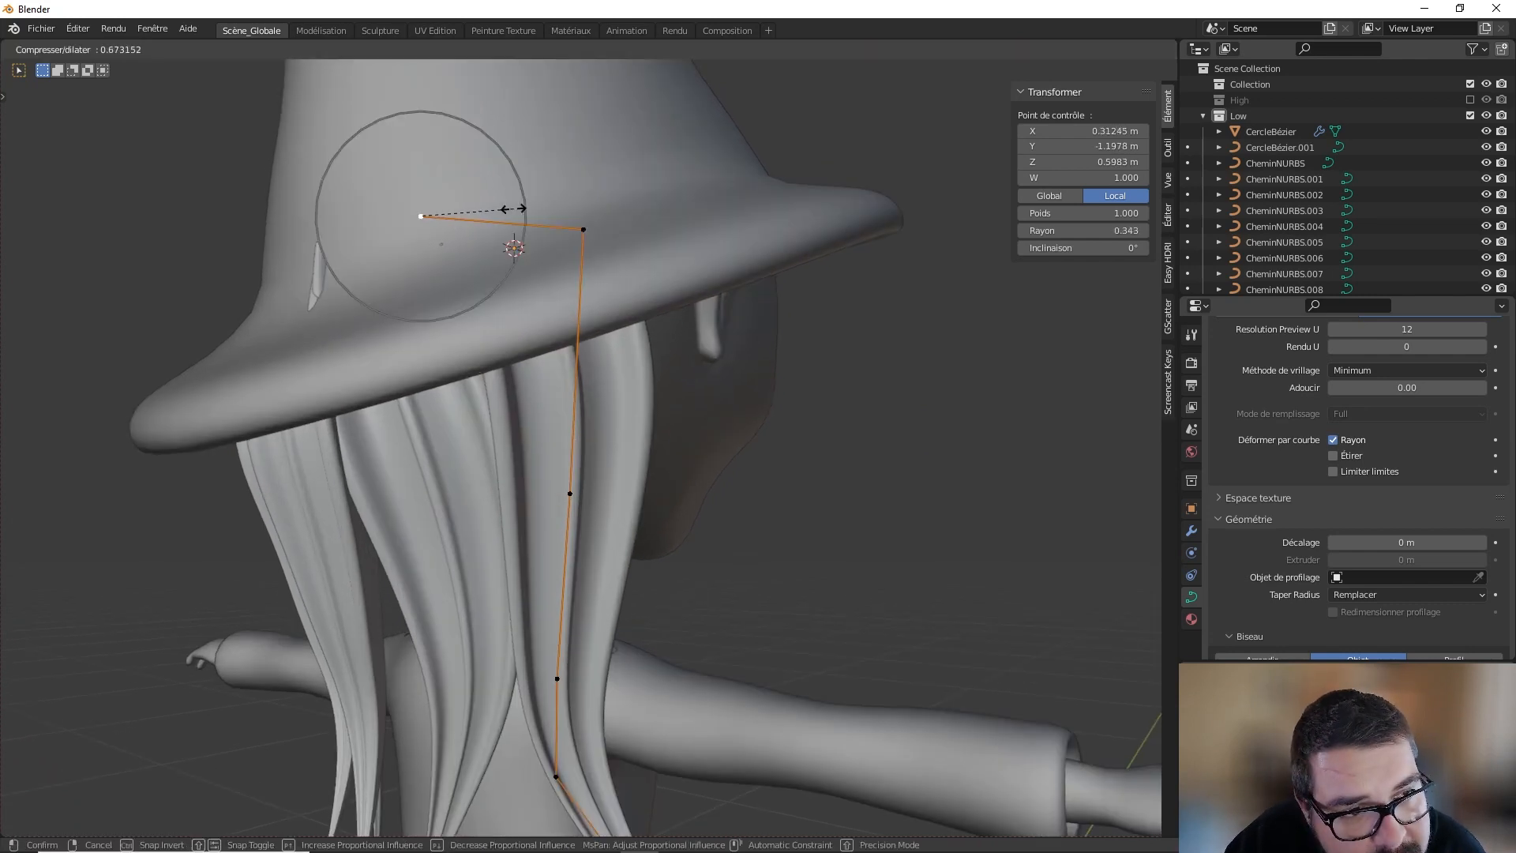
pyautogui.press('Escape')
pyautogui.press('Tab')
# Step: Shrink the radius at the root of the wide back strand beside it so its top narrows inside the hat
pyautogui.click(368, 463)
pyautogui.press('Tab')
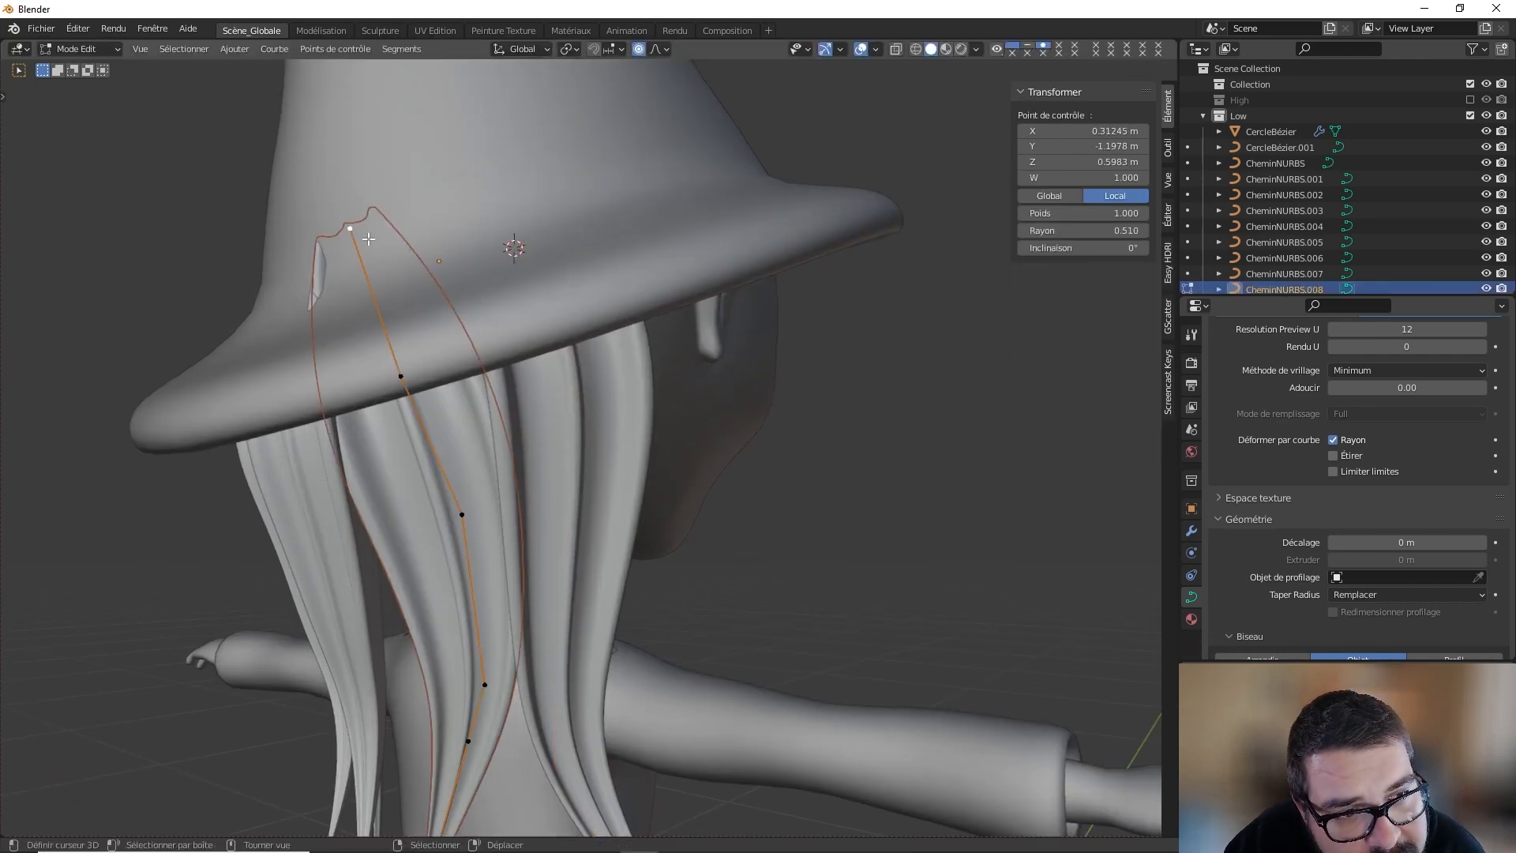
pyautogui.hotkey('alt', 's')
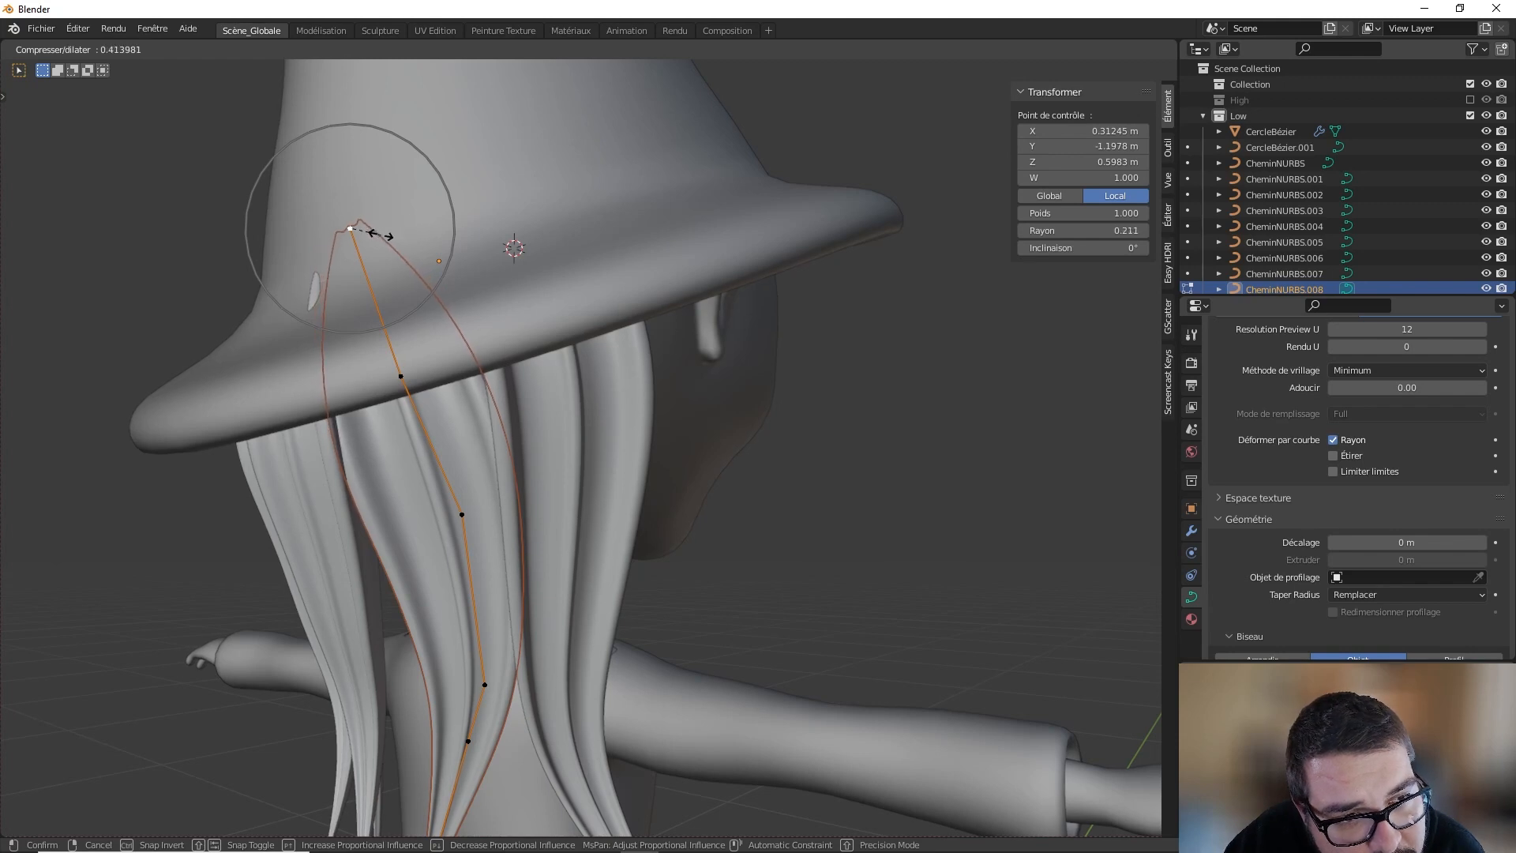
pyautogui.click(378, 235)
pyautogui.press('Tab')
# Step: Reduce the root radius of the outermost back strand to 0.150, then leave Edit Mode and deselect everything
pyautogui.click(293, 436)
pyautogui.press('Tab')
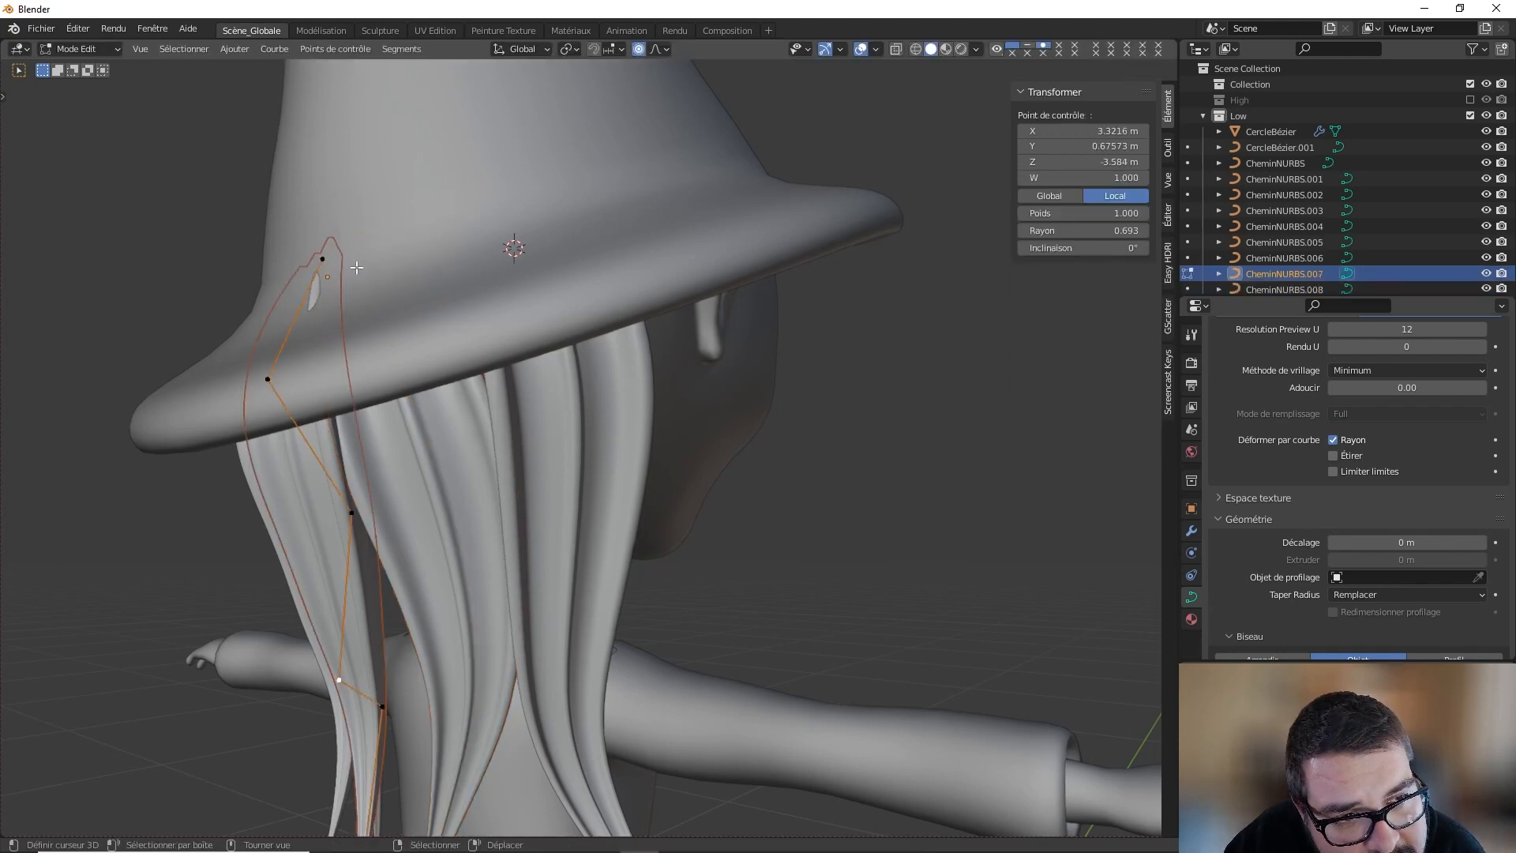
pyautogui.click(321, 255)
pyautogui.press('Escape')
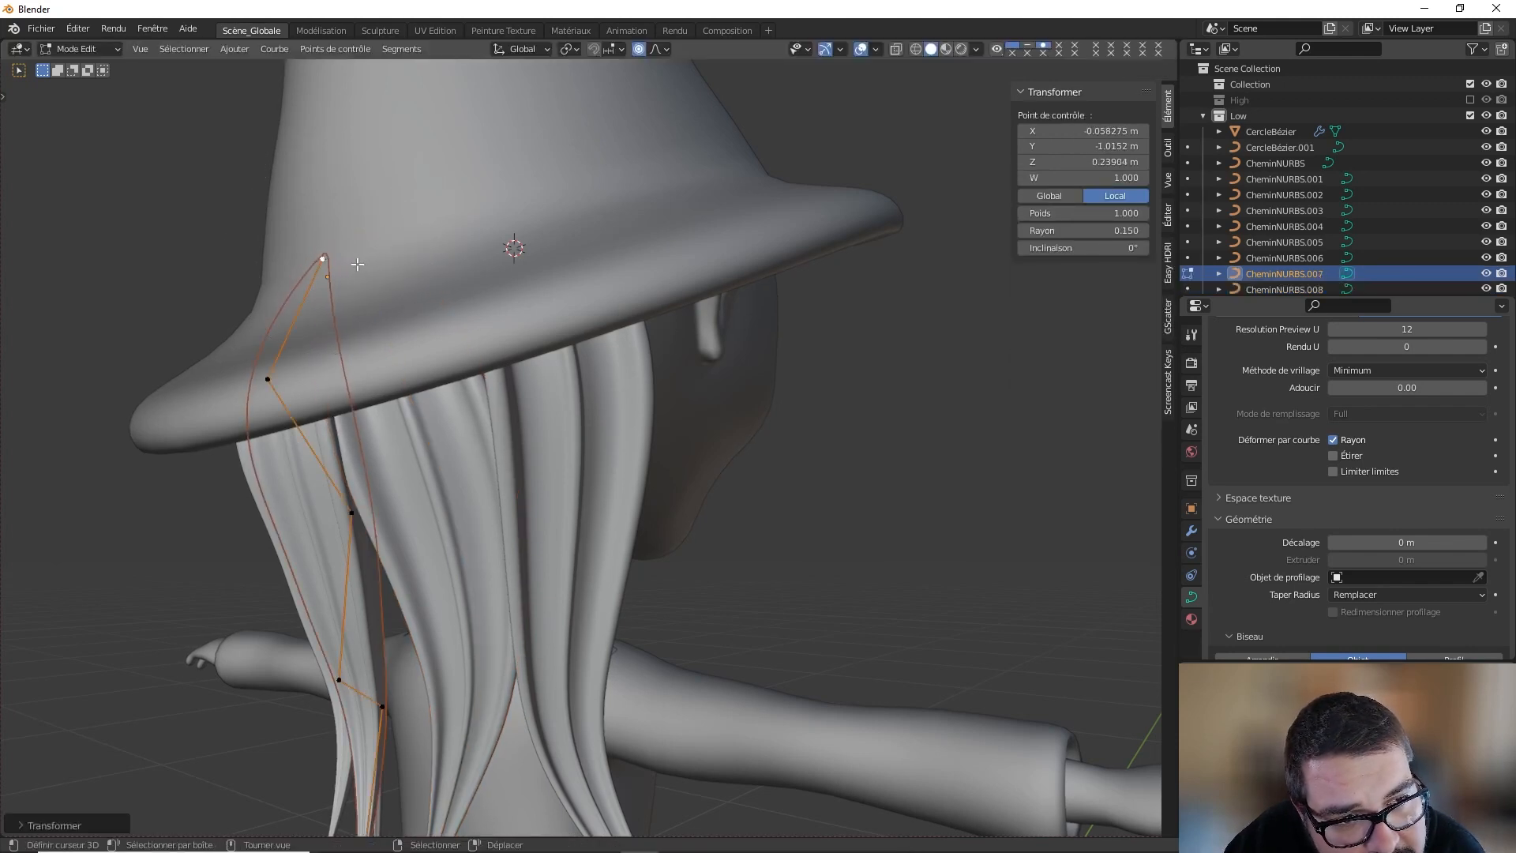
pyautogui.press('Tab')
pyautogui.press('a')
pyautogui.click(596, 292)
# Step: Place the 3D cursor on the head just behind the ear, under the hat brim, by snapping it to the head mesh selection
pyautogui.moveTo(596, 294); pyautogui.dragTo(1079, 397, button='middle')
pyautogui.moveTo(623, 467); pyautogui.dragTo(672, 366, button='middle')
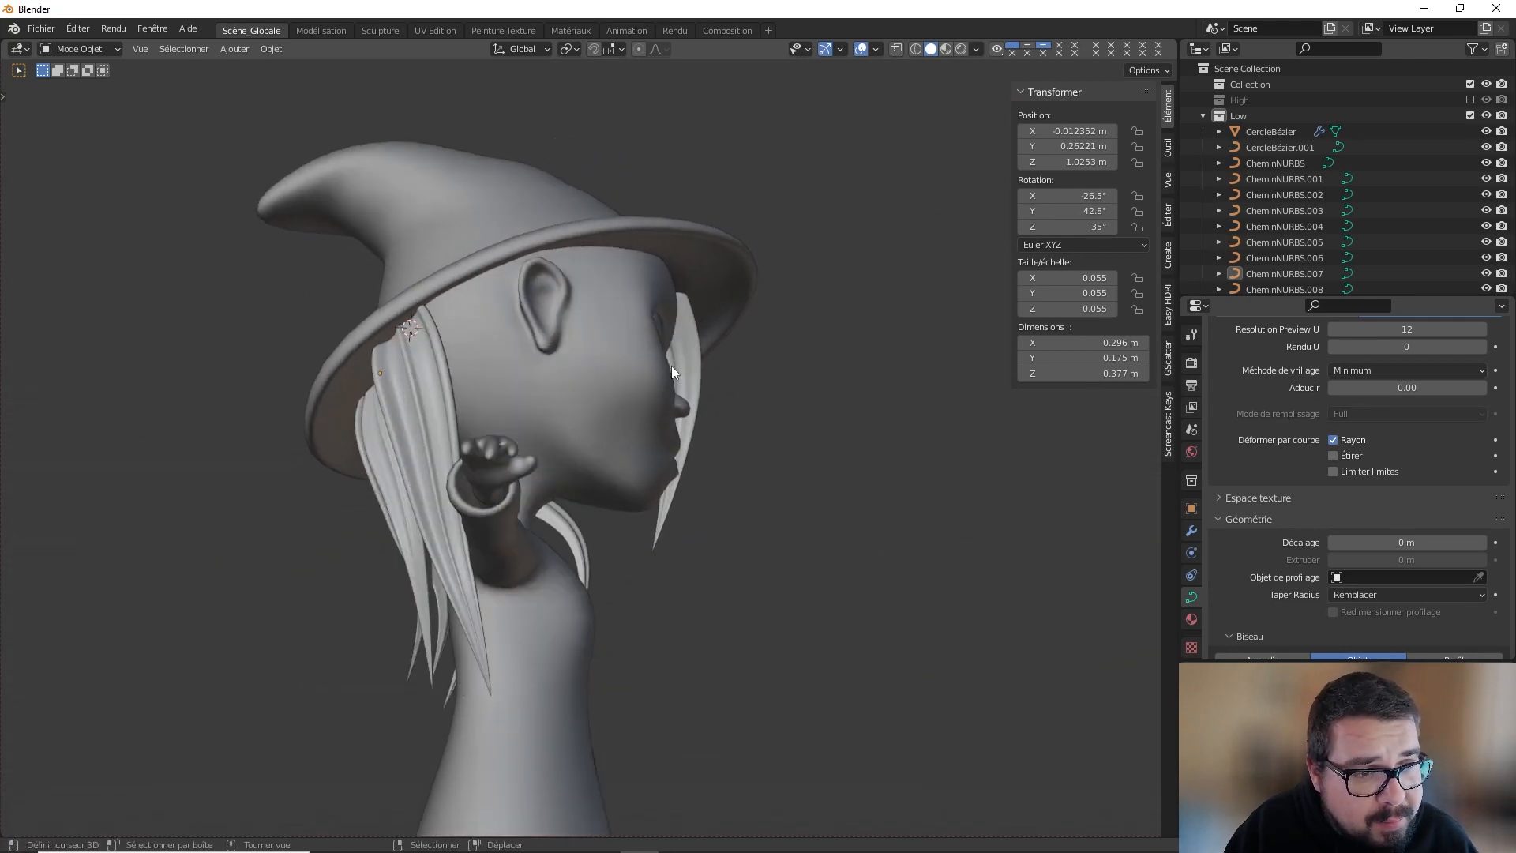
pyautogui.click(490, 327)
pyautogui.press('Tab')
pyautogui.moveTo(490, 327); pyautogui.dragTo(423, 319, button='middle')
pyautogui.hotkey('shift', 's')
pyautogui.click(415, 301)
pyautogui.press('Tab')
# Step: Duplicate the foremost side strand in place and snap the copy to the 3D cursor behind the ear
pyautogui.rightClick(362, 306)
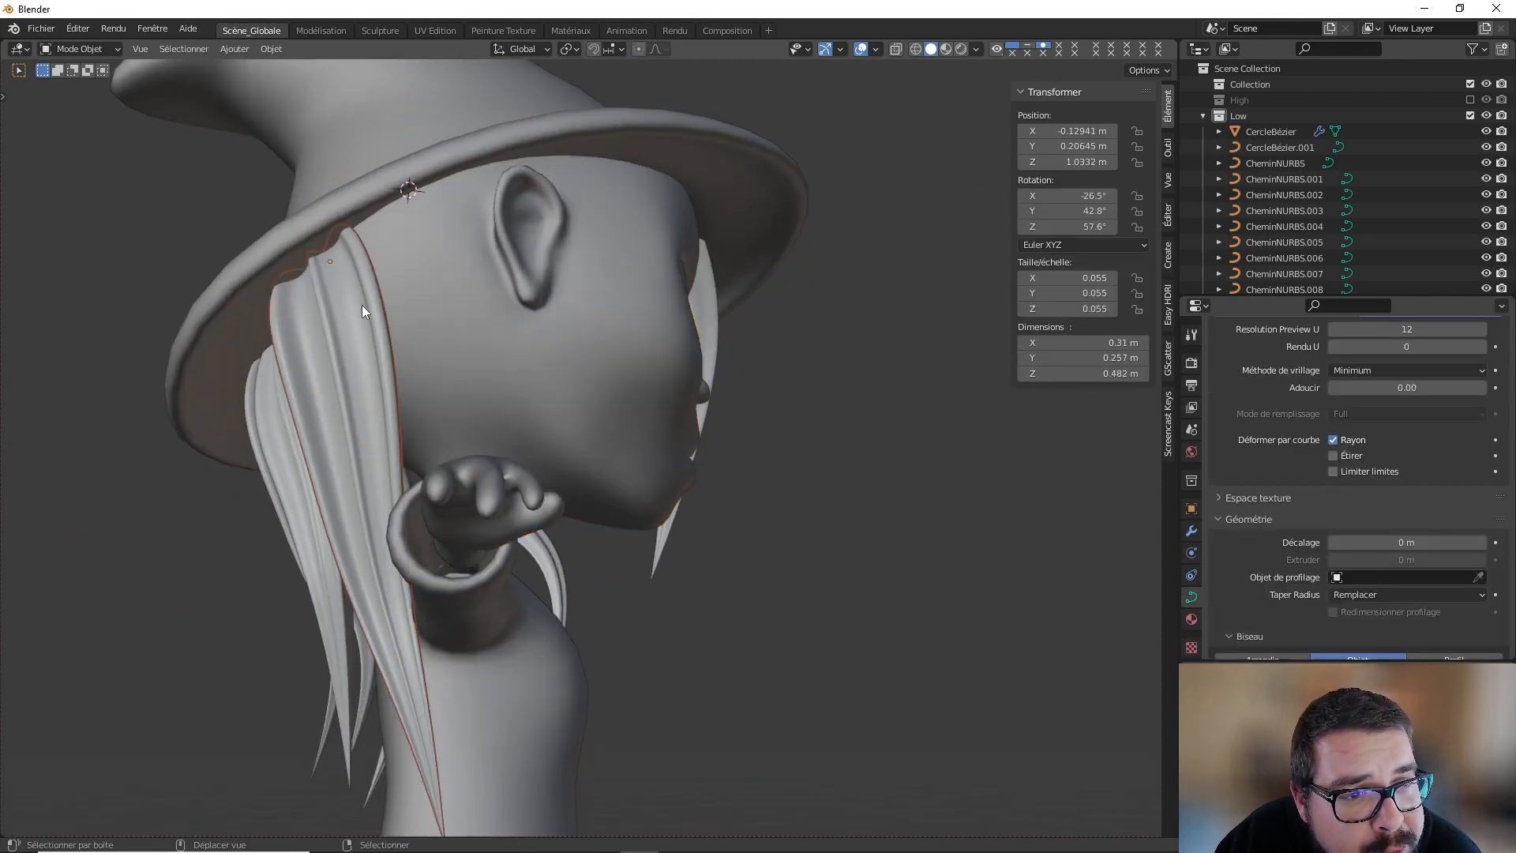
pyautogui.hotkey('shift', '`')
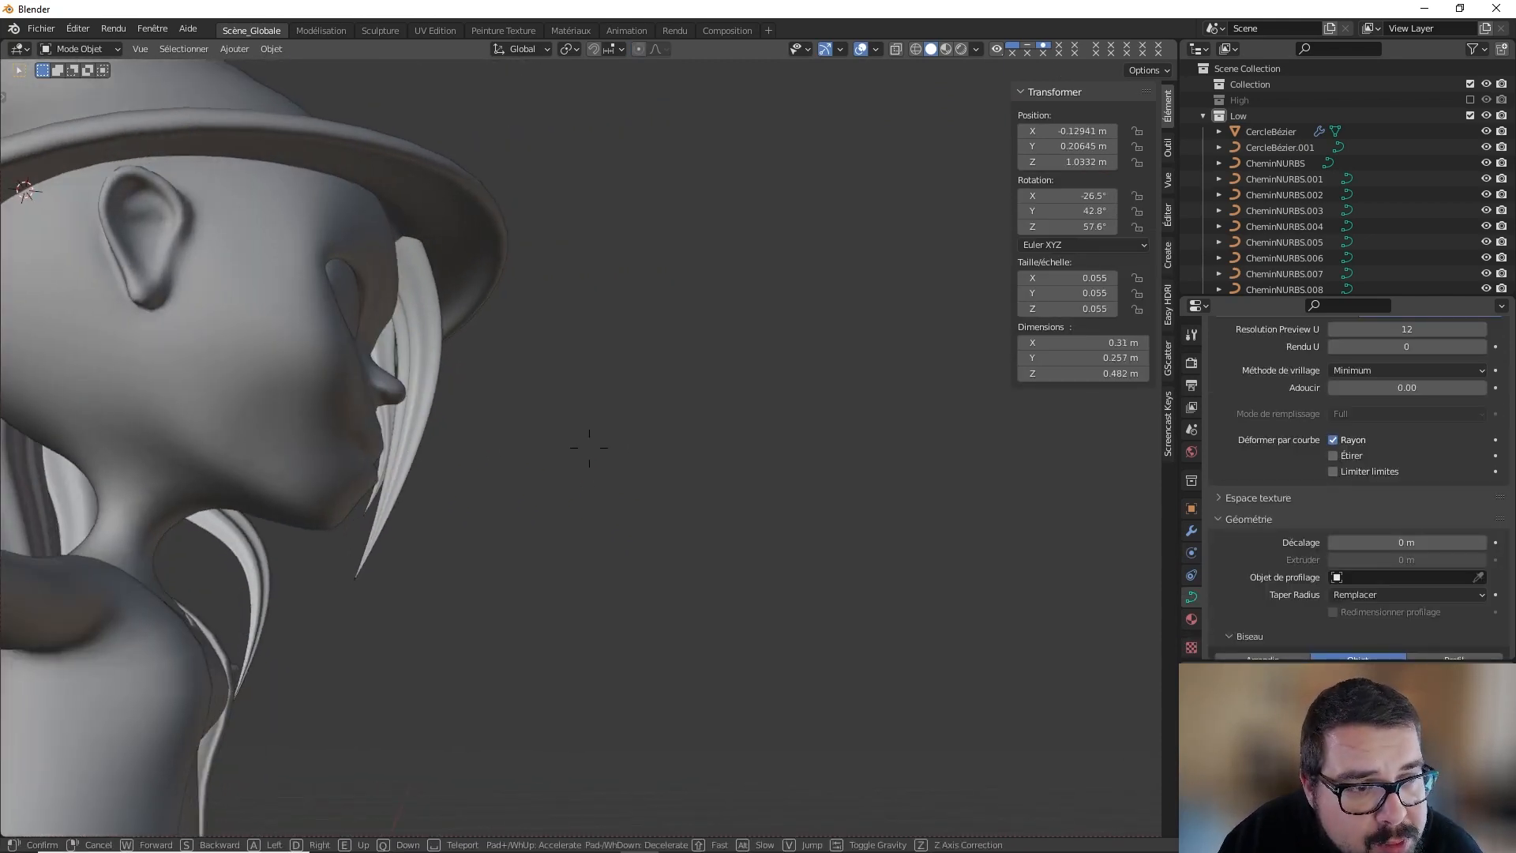
pyautogui.press('Escape')
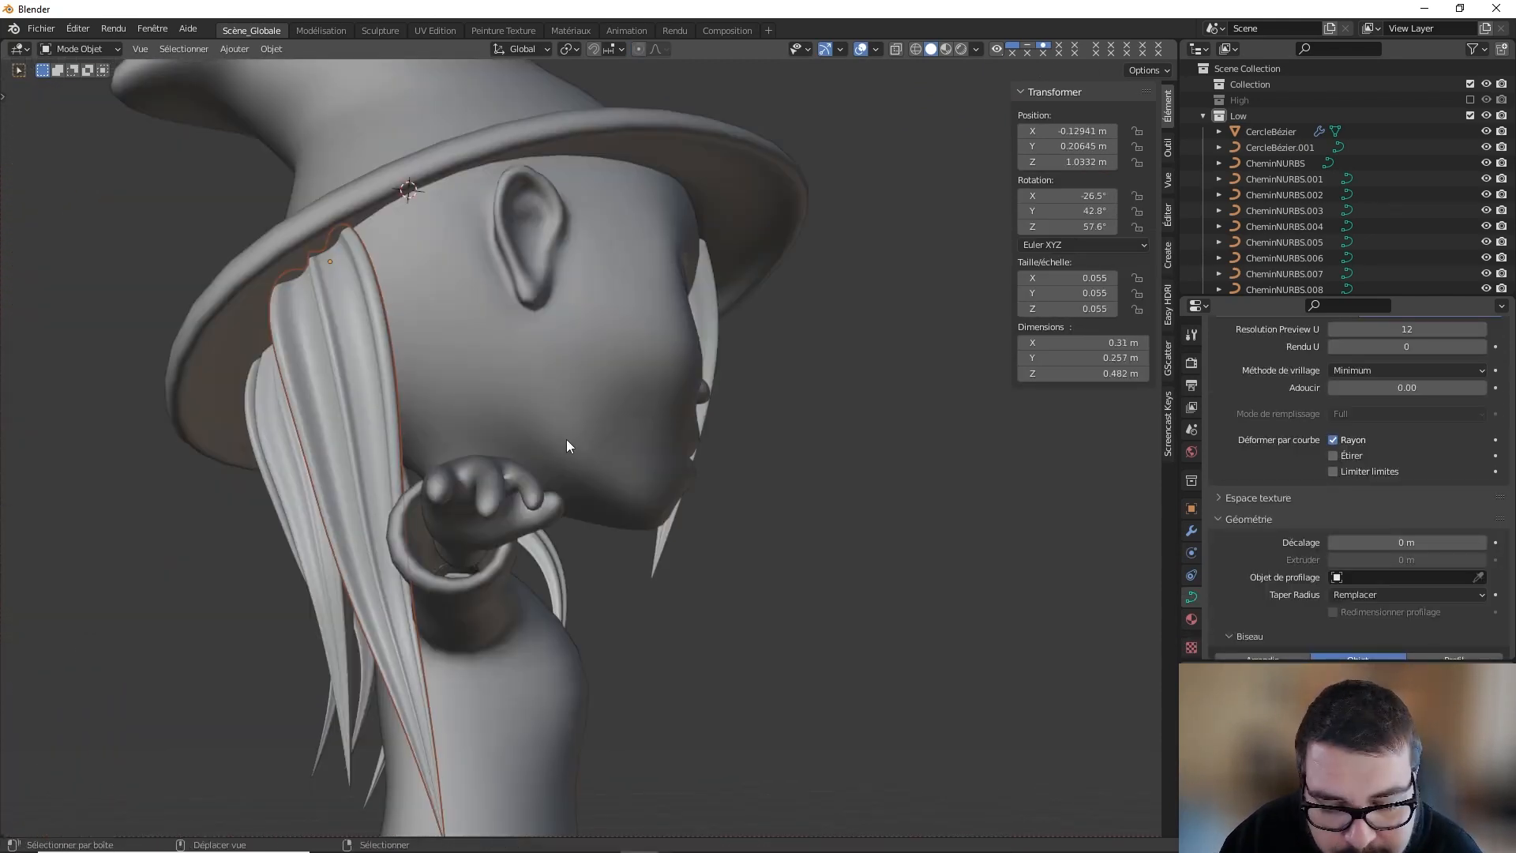
pyautogui.hotkey('shift', 'd')
pyautogui.rightClick(562, 428)
pyautogui.hotkey('shift', 's')
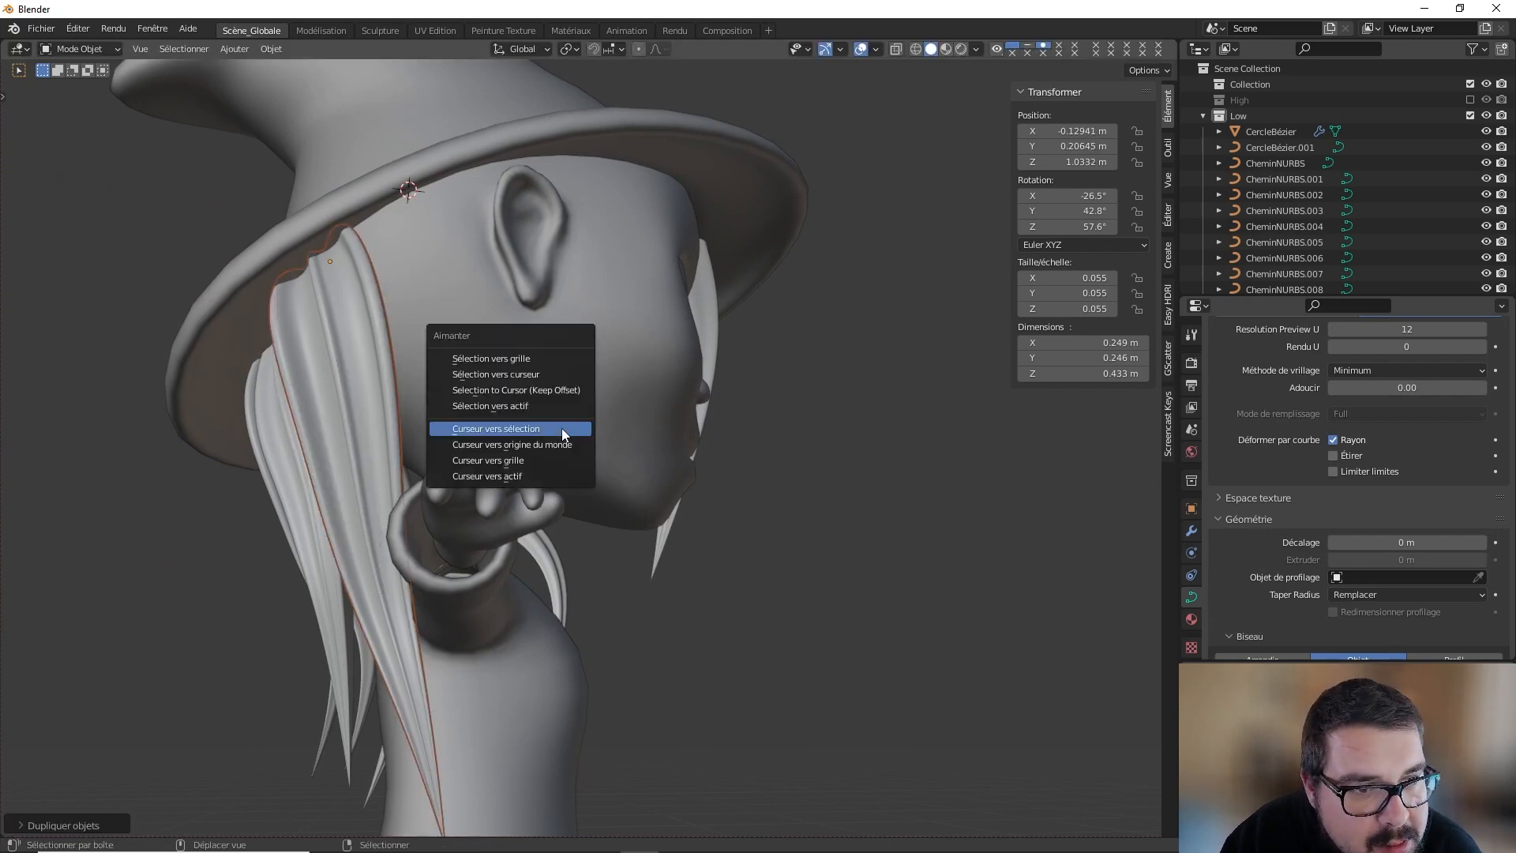
pyautogui.click(498, 376)
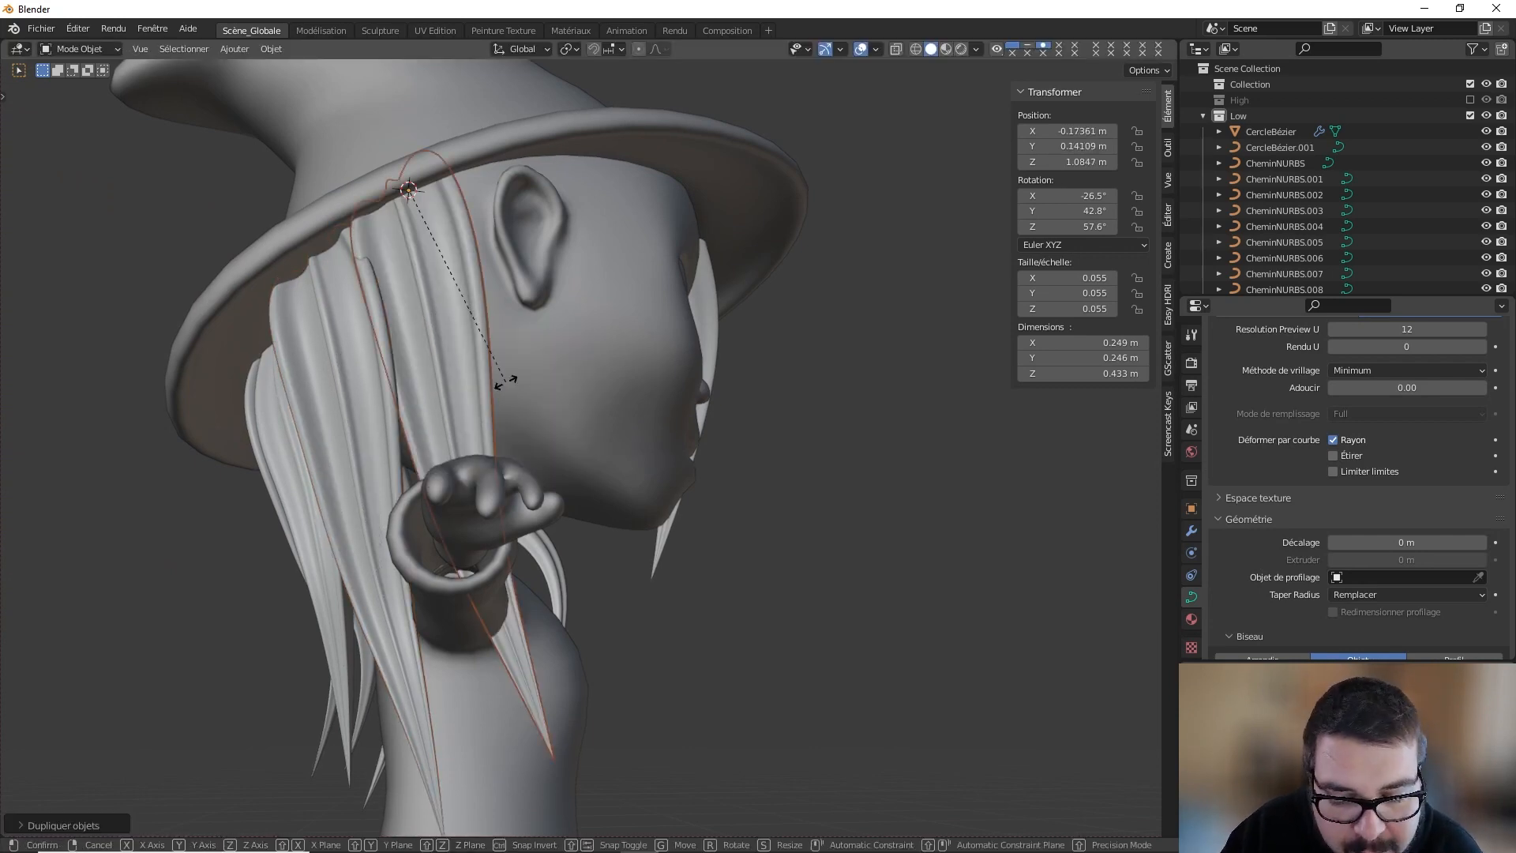
# Step: Rotate the duplicated strand about the Z axis to 68°
pyautogui.press('r')
pyautogui.press('z')
pyautogui.click(464, 378)
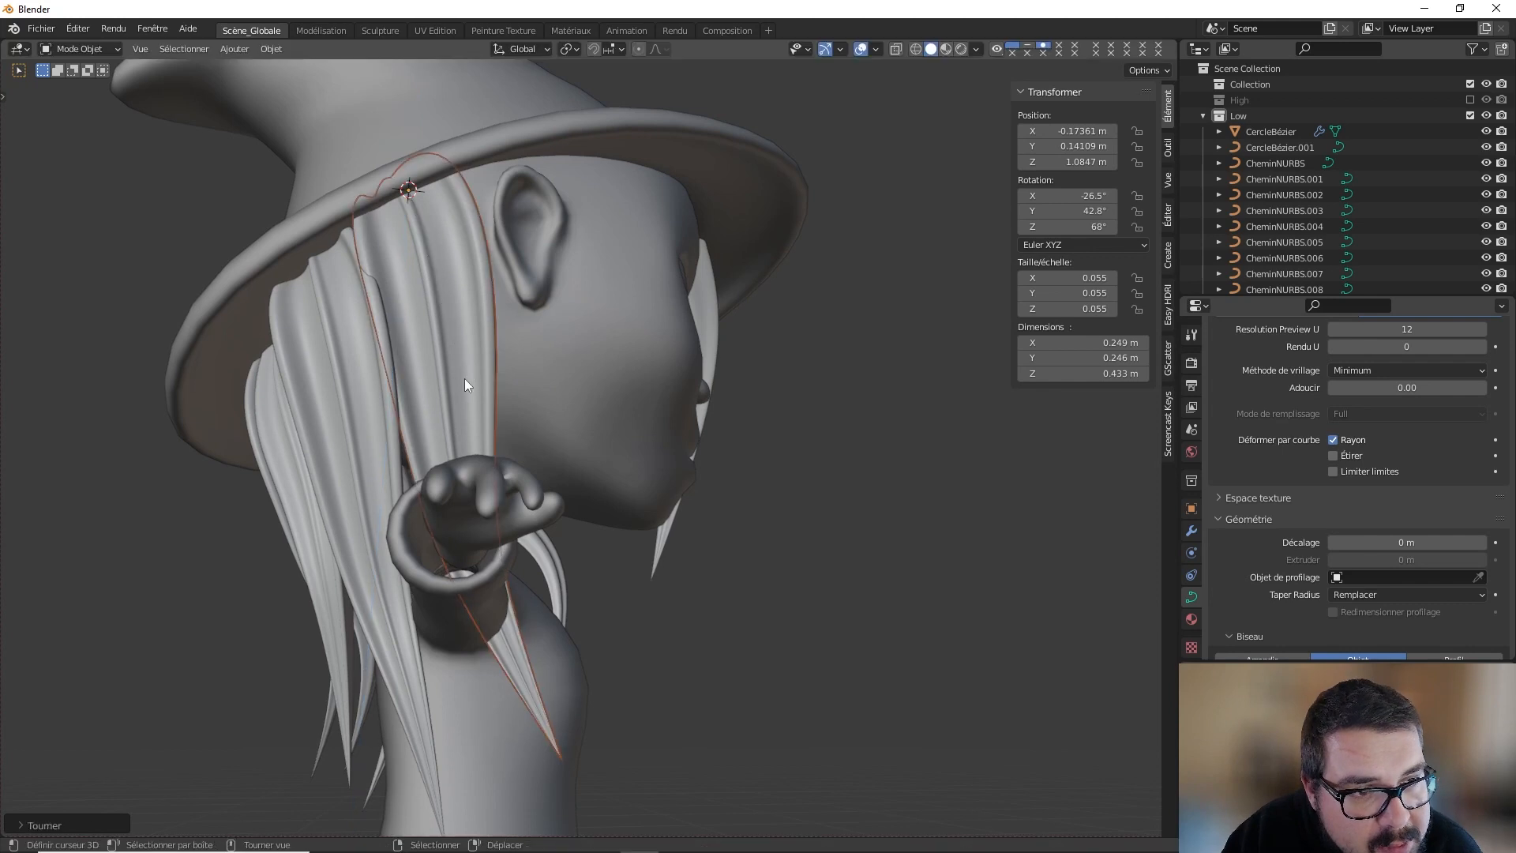
# Step: Enter Edit Mode on the copy and move its upper control points to follow the head behind the ear
pyautogui.press('Tab')
pyautogui.moveTo(456, 349); pyautogui.dragTo(472, 284)
pyautogui.press('g')
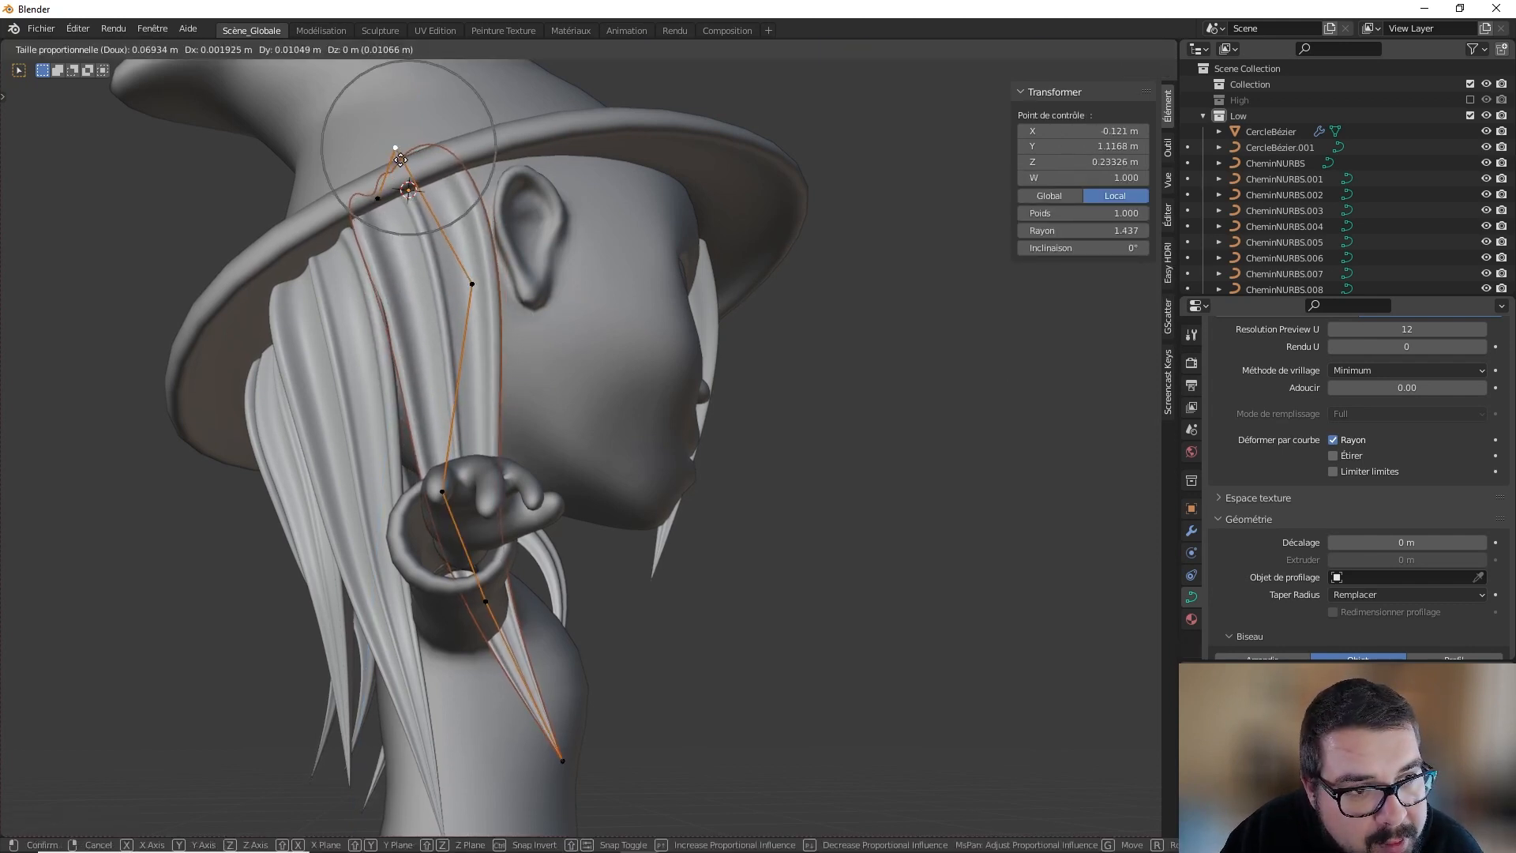
pyautogui.scroll(-2, 487, 304)
pyautogui.click(491, 299)
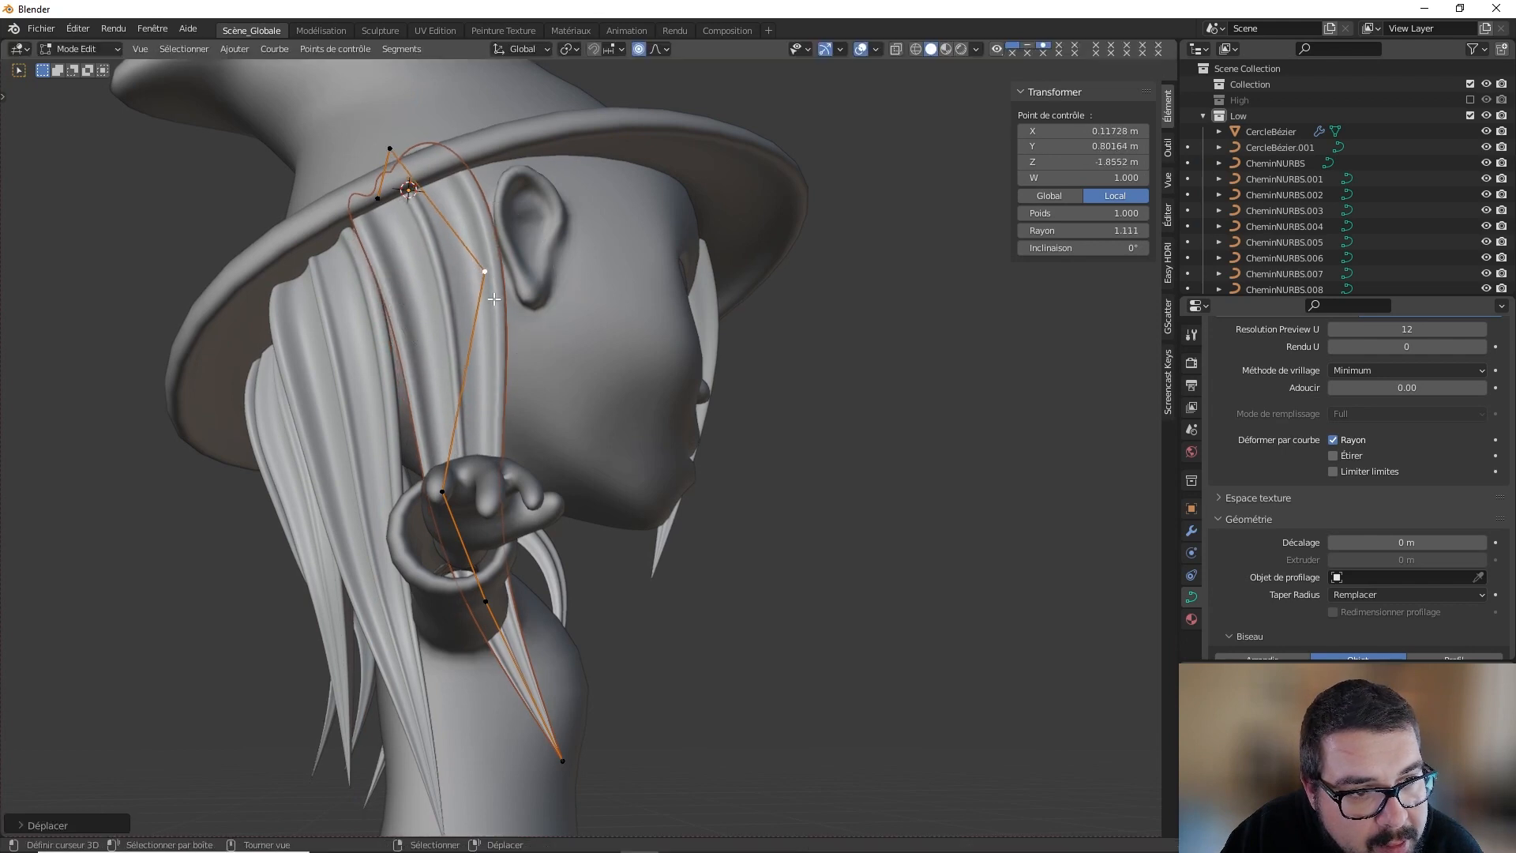
# Step: Pull the strand's middle control point backward, away from the neck, to curve it behind the jaw
pyautogui.moveTo(491, 299); pyautogui.dragTo(372, 348, button='middle')
pyautogui.click(466, 515)
pyautogui.press('g')
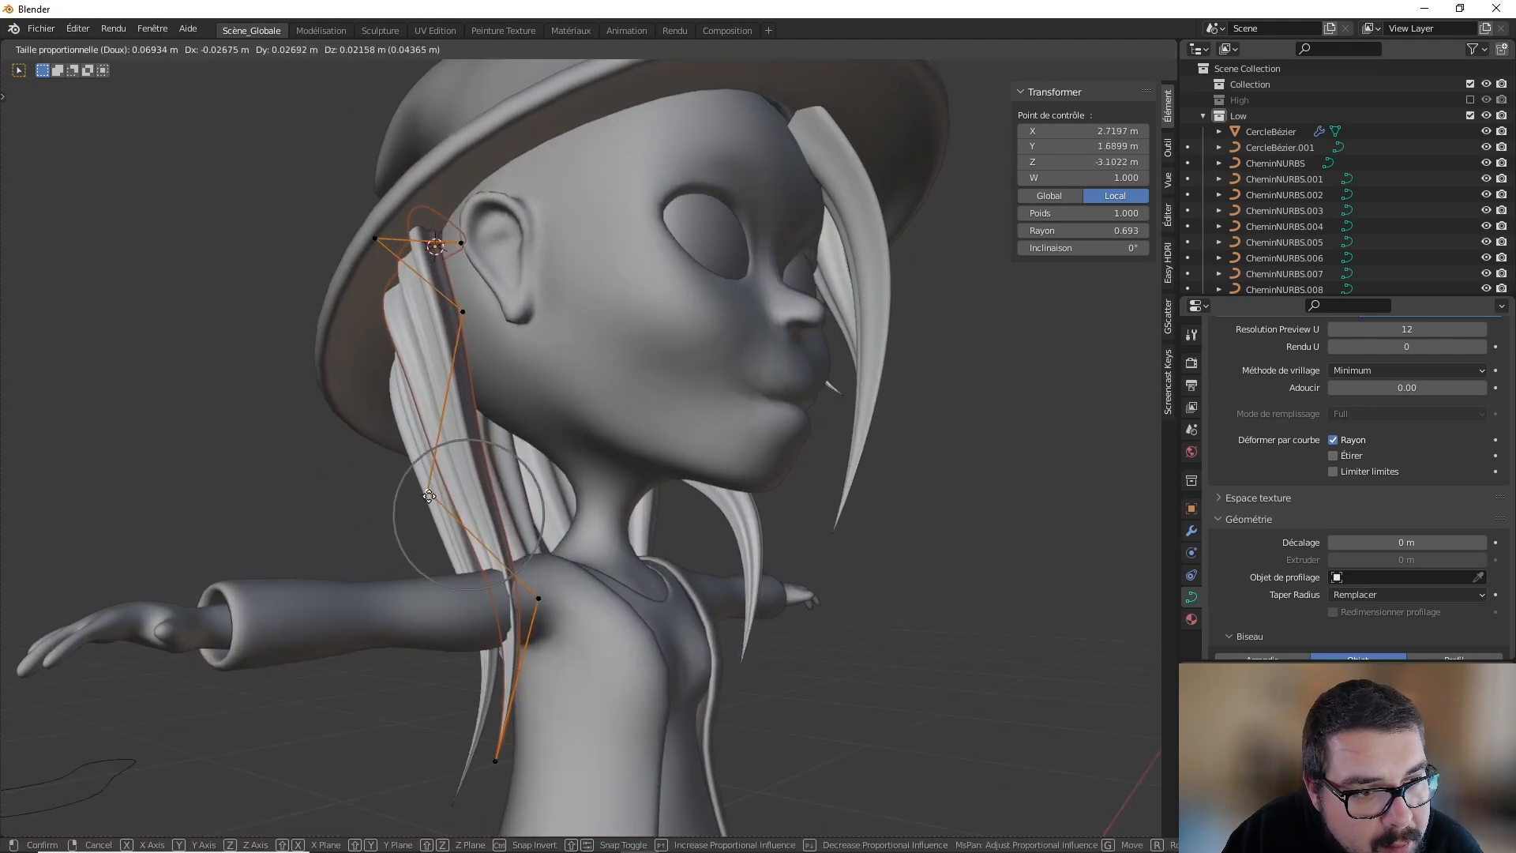
pyautogui.click(561, 518)
# Step: Raise the strand's tip to the shoulder, move the control point above it forward past the neck, and leave Edit Mode
pyautogui.moveTo(561, 520); pyautogui.dragTo(583, 562, button='middle')
pyautogui.click(516, 753)
pyautogui.press('g')
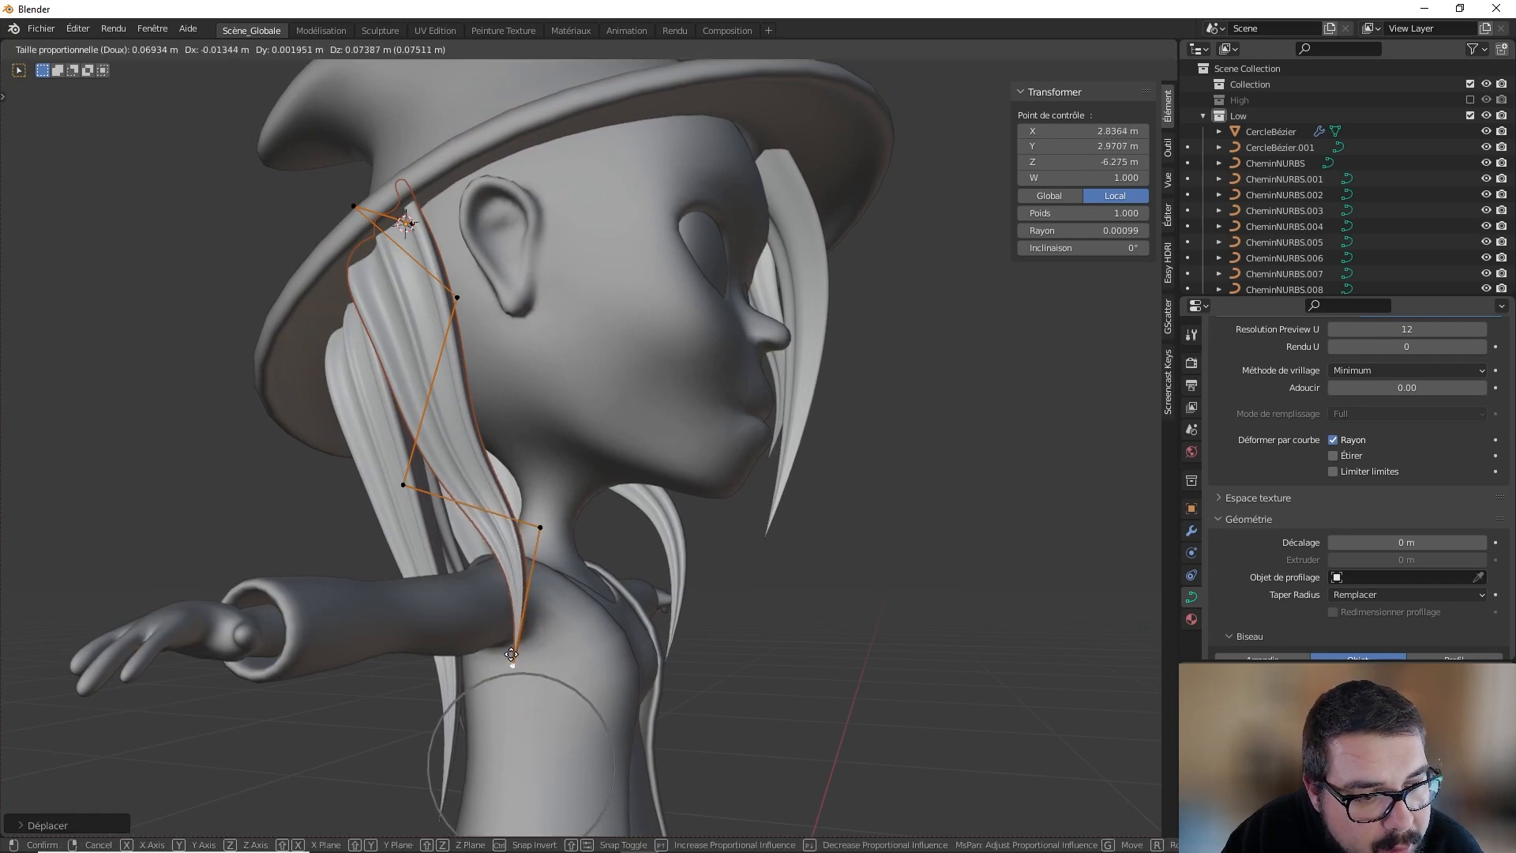
pyautogui.click(511, 655)
pyautogui.click(540, 527)
pyautogui.press('g')
pyautogui.click(563, 522)
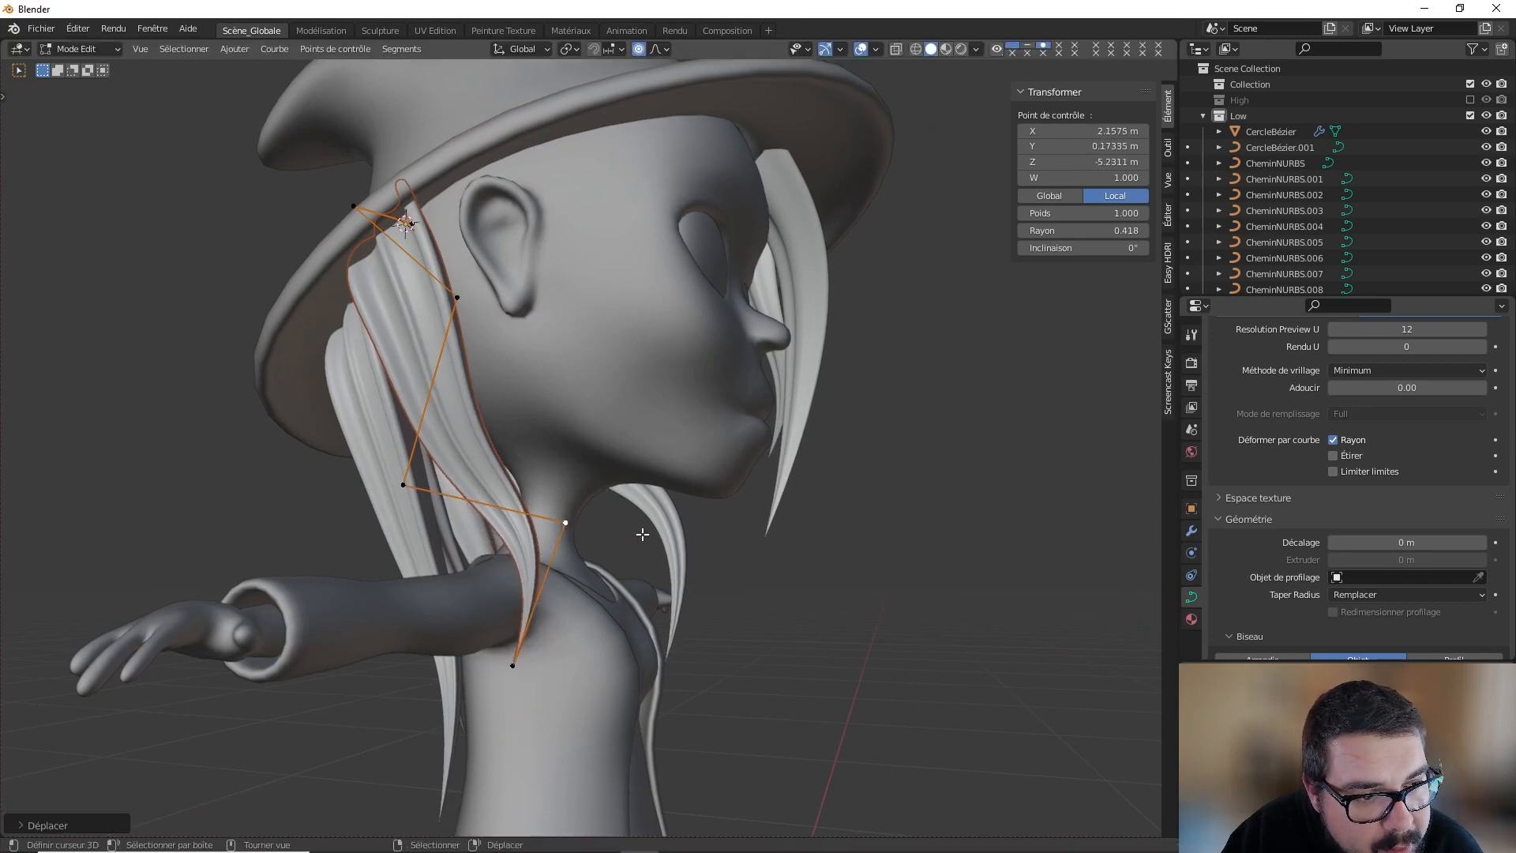
pyautogui.moveTo(642, 535); pyautogui.dragTo(341, 576, button='middle')
pyautogui.press('Tab')
pyautogui.scroll(3, 561, 557)
pyautogui.click(514, 551)
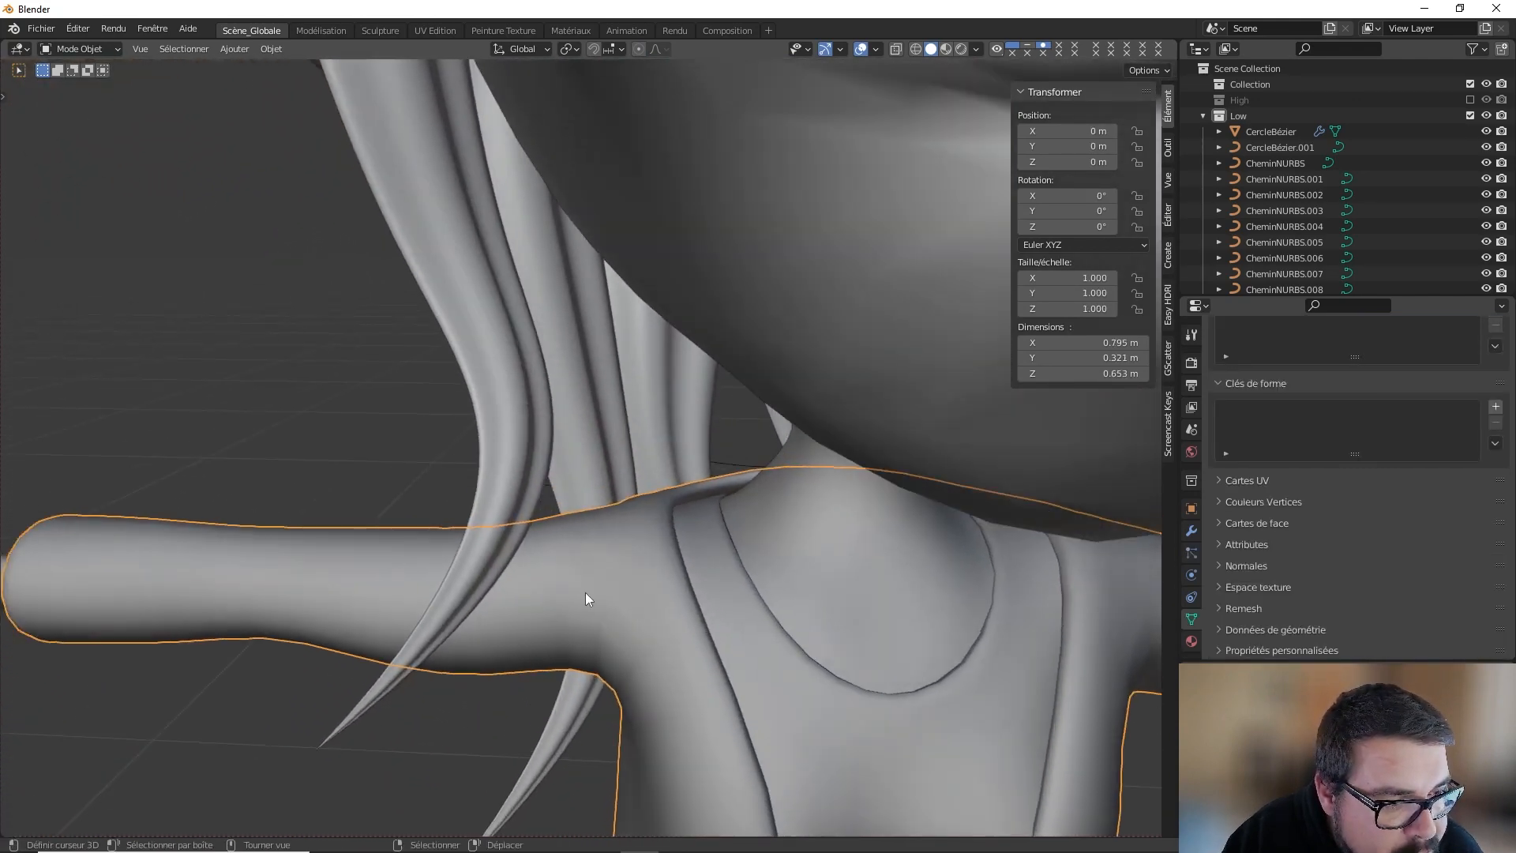
pyautogui.moveTo(585, 593); pyautogui.dragTo(564, 559, button='middle')
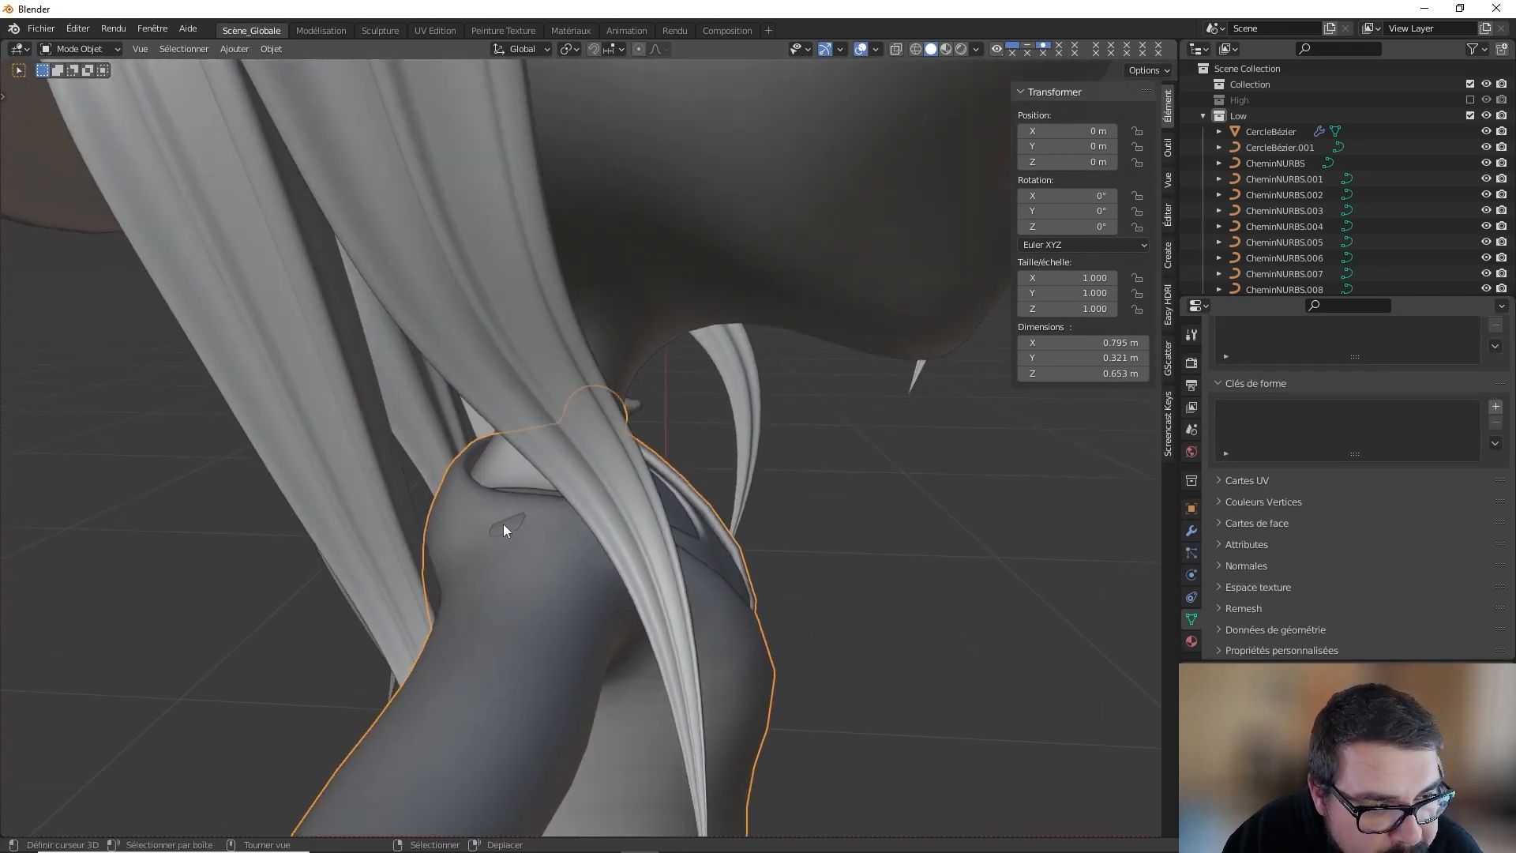
pyautogui.press('g')
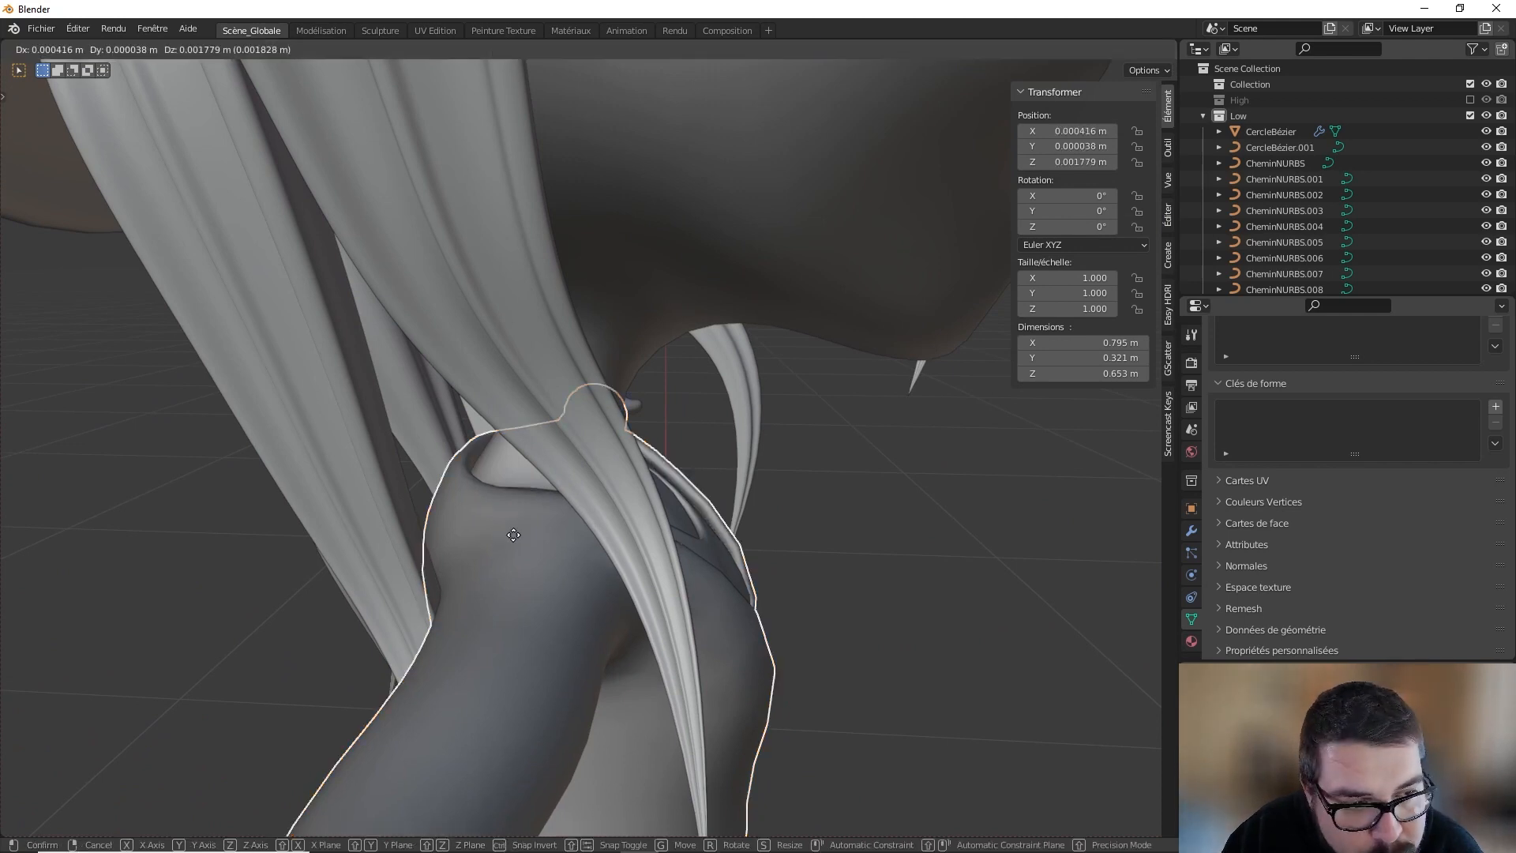
pyautogui.rightClick(522, 542)
pyautogui.moveTo(520, 539); pyautogui.dragTo(675, 448, button='middle')
pyautogui.click(707, 557)
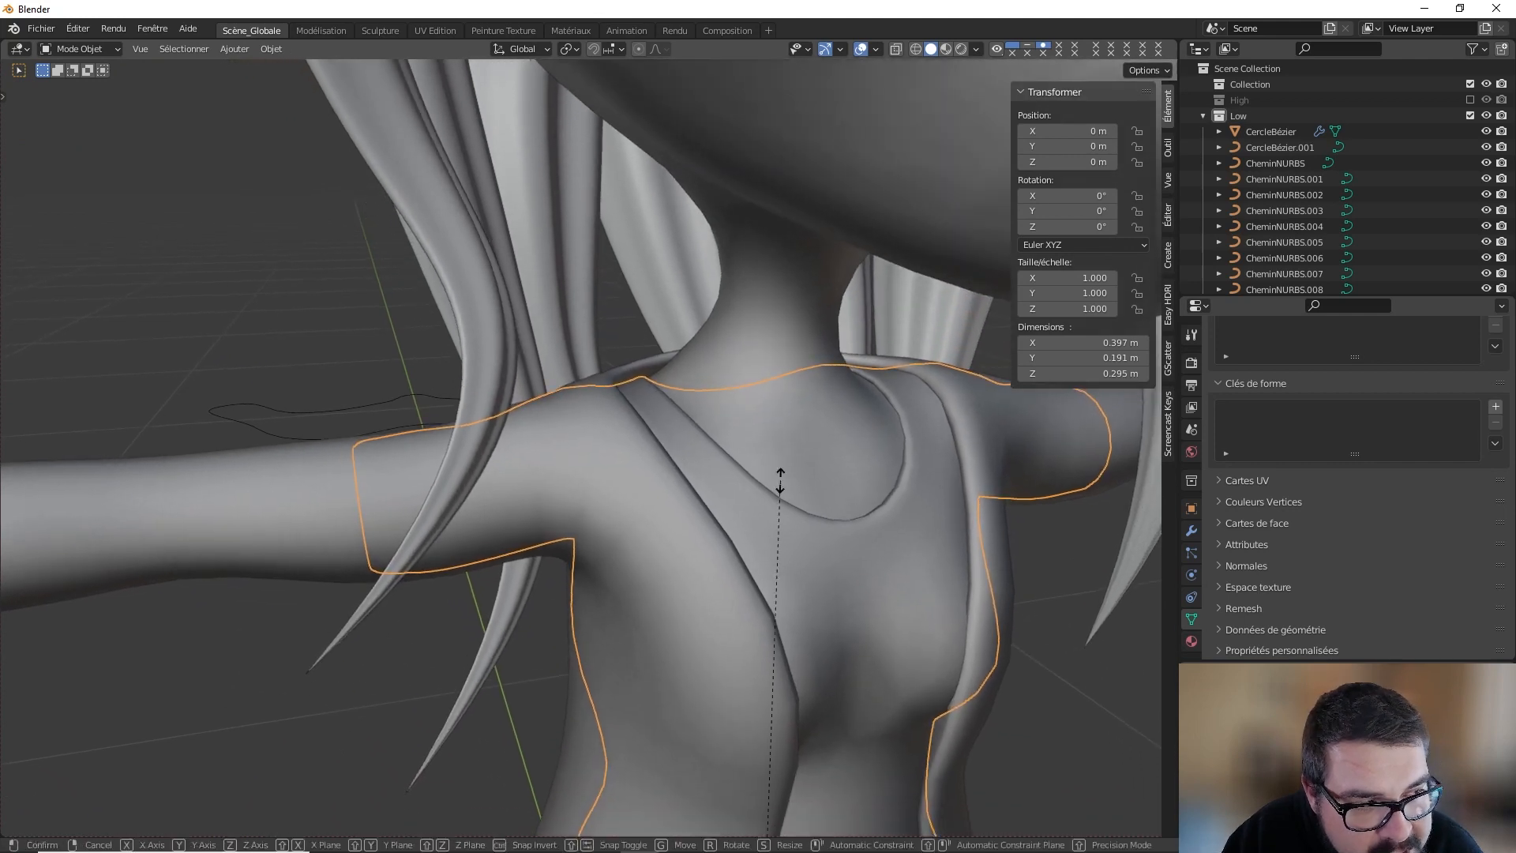
pyautogui.press('s')
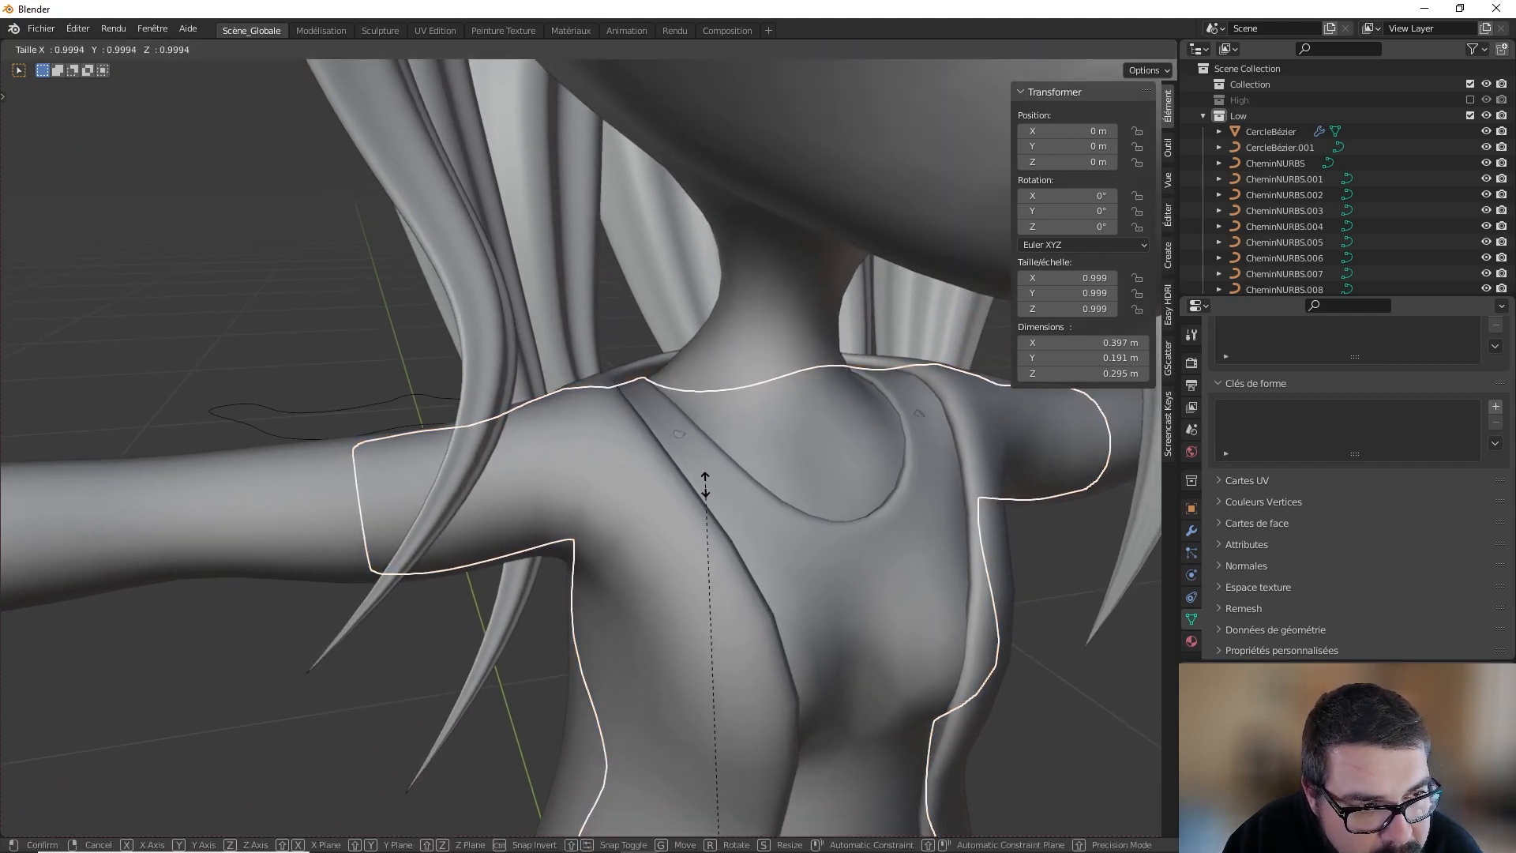
pyautogui.press('Escape')
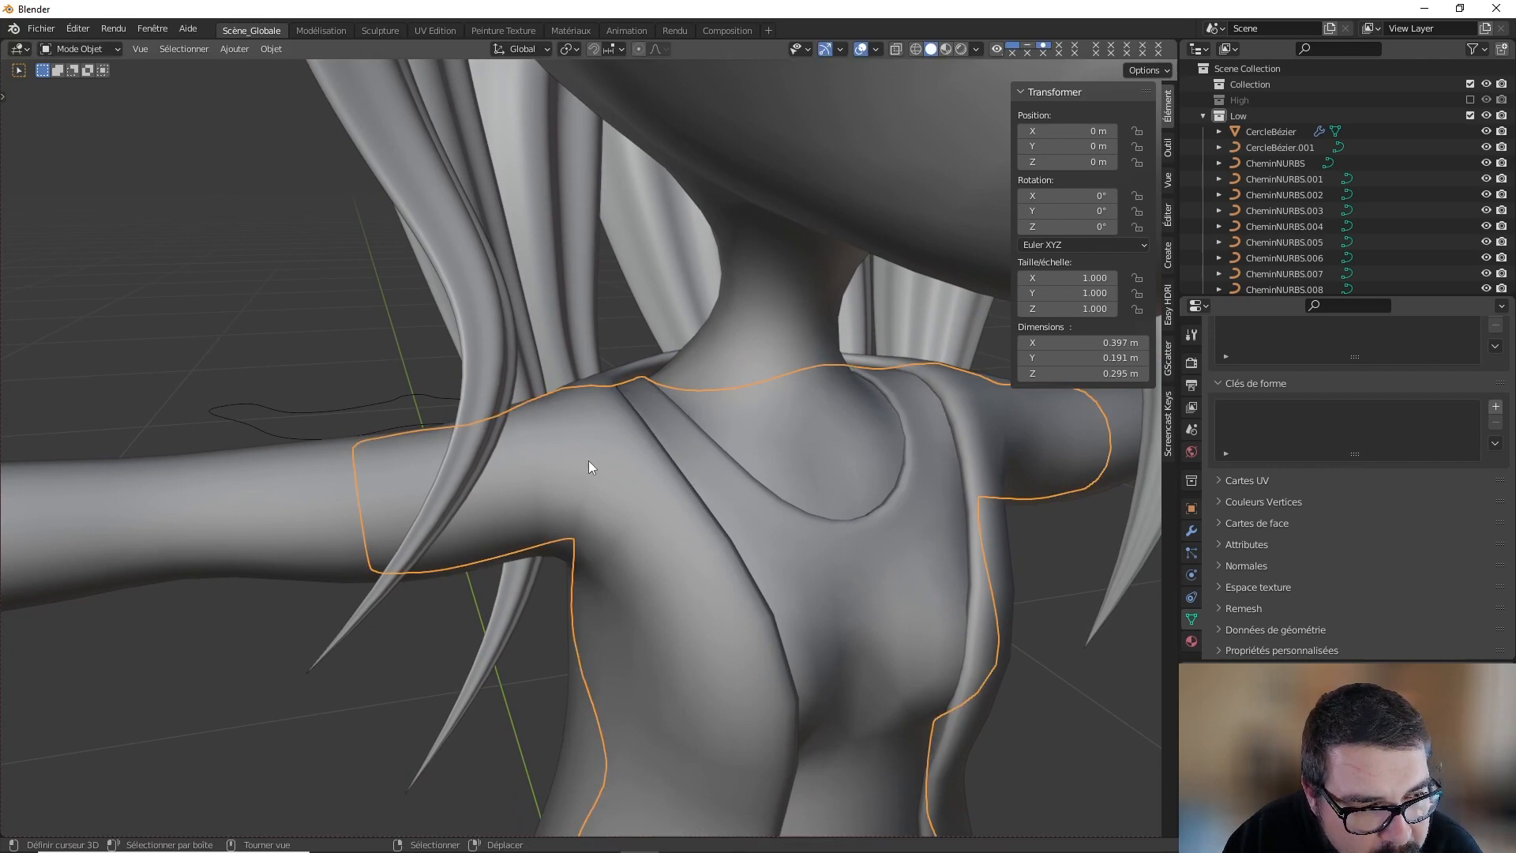
pyautogui.click(82, 48)
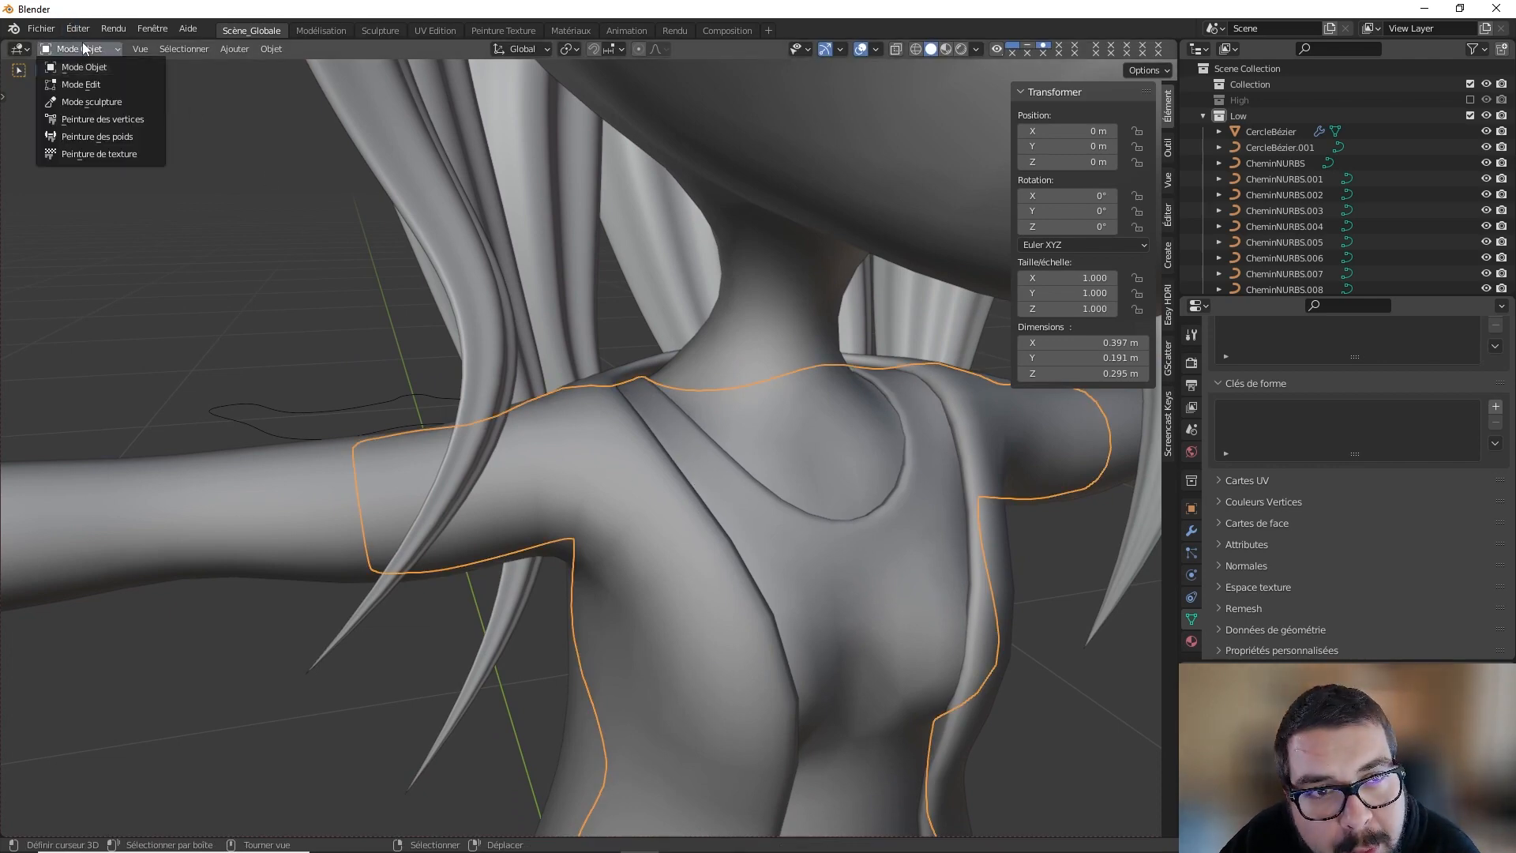
pyautogui.click(113, 102)
pyautogui.moveTo(247, 197)
pyautogui.mouseDown(button='middle')
pyautogui.moveTo(453, 298)
pyautogui.moveTo(515, 410)
pyautogui.moveTo(616, 372)
pyautogui.moveTo(664, 422)
pyautogui.moveTo(619, 447)
pyautogui.moveTo(545, 443)
pyautogui.mouseUp(button='middle')
pyautogui.moveTo(576, 446)
pyautogui.keyDown('shift'); pyautogui.mouseDown(button='middle')
pyautogui.moveTo(787, 493)
pyautogui.moveTo(663, 437)
pyautogui.moveTo(568, 430)
pyautogui.moveTo(664, 409)
pyautogui.moveTo(592, 474)
pyautogui.moveTo(695, 525)
pyautogui.moveTo(677, 451)
pyautogui.moveTo(721, 477)
pyautogui.moveTo(552, 430)
pyautogui.moveTo(474, 430)
pyautogui.moveTo(634, 433)
pyautogui.moveTo(504, 436)
pyautogui.mouseUp(button='middle'); pyautogui.keyUp('shift')
pyautogui.moveTo(743, 496)
pyautogui.mouseDown(button='middle')
pyautogui.moveTo(660, 383)
pyautogui.moveTo(514, 399)
pyautogui.moveTo(521, 371)
pyautogui.mouseUp(button='middle')
pyautogui.moveTo(533, 283)
pyautogui.mouseDown(button='middle')
pyautogui.moveTo(501, 498)
pyautogui.moveTo(398, 535)
pyautogui.mouseUp(button='middle')
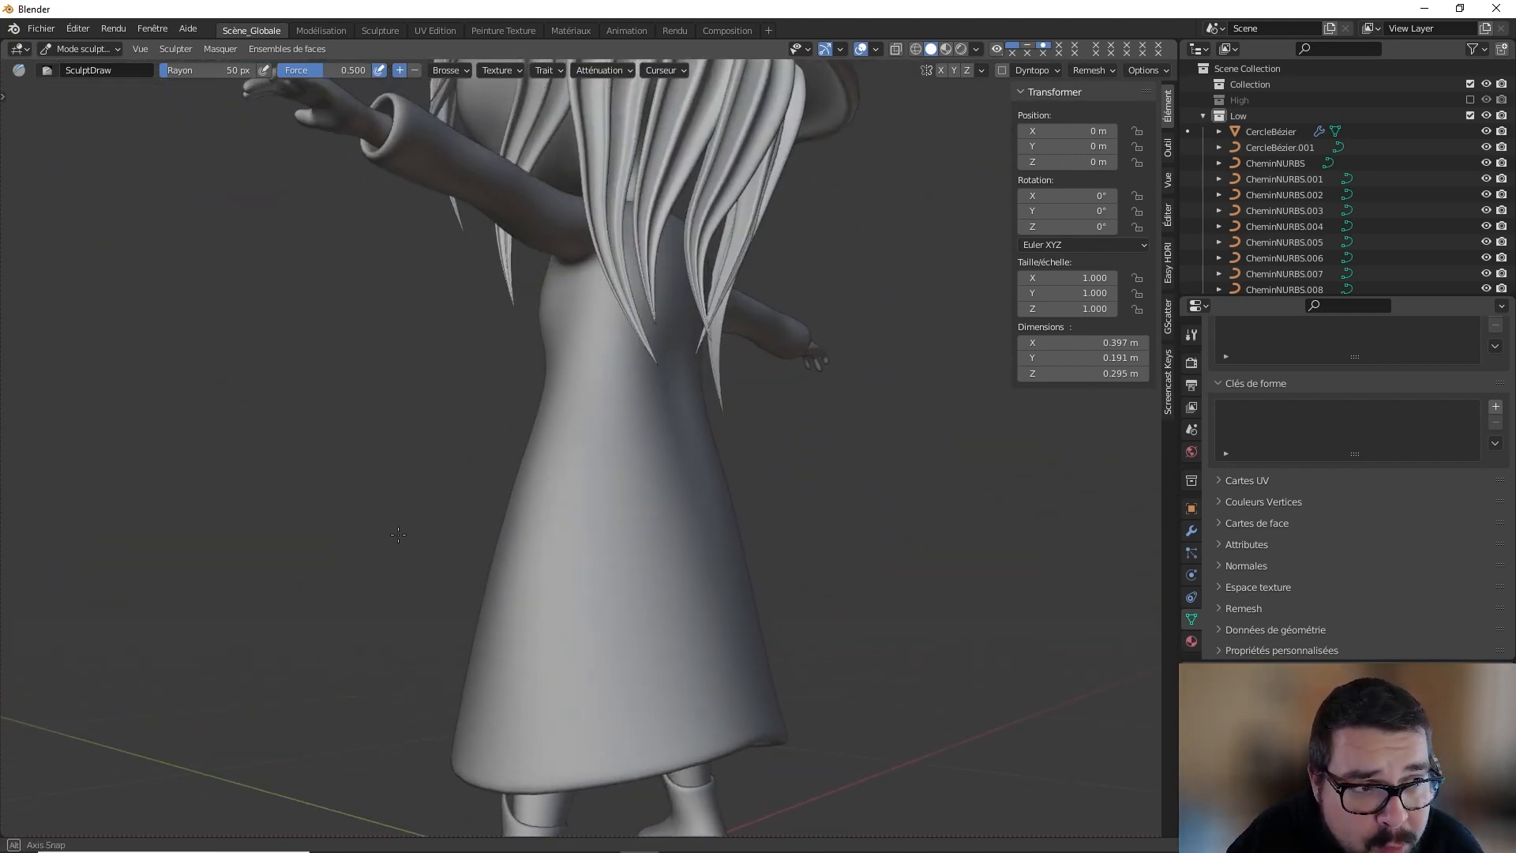
pyautogui.moveTo(499, 410)
pyautogui.mouseDown(button='middle')
pyautogui.moveTo(614, 550)
pyautogui.moveTo(654, 469)
pyautogui.mouseUp(button='middle')
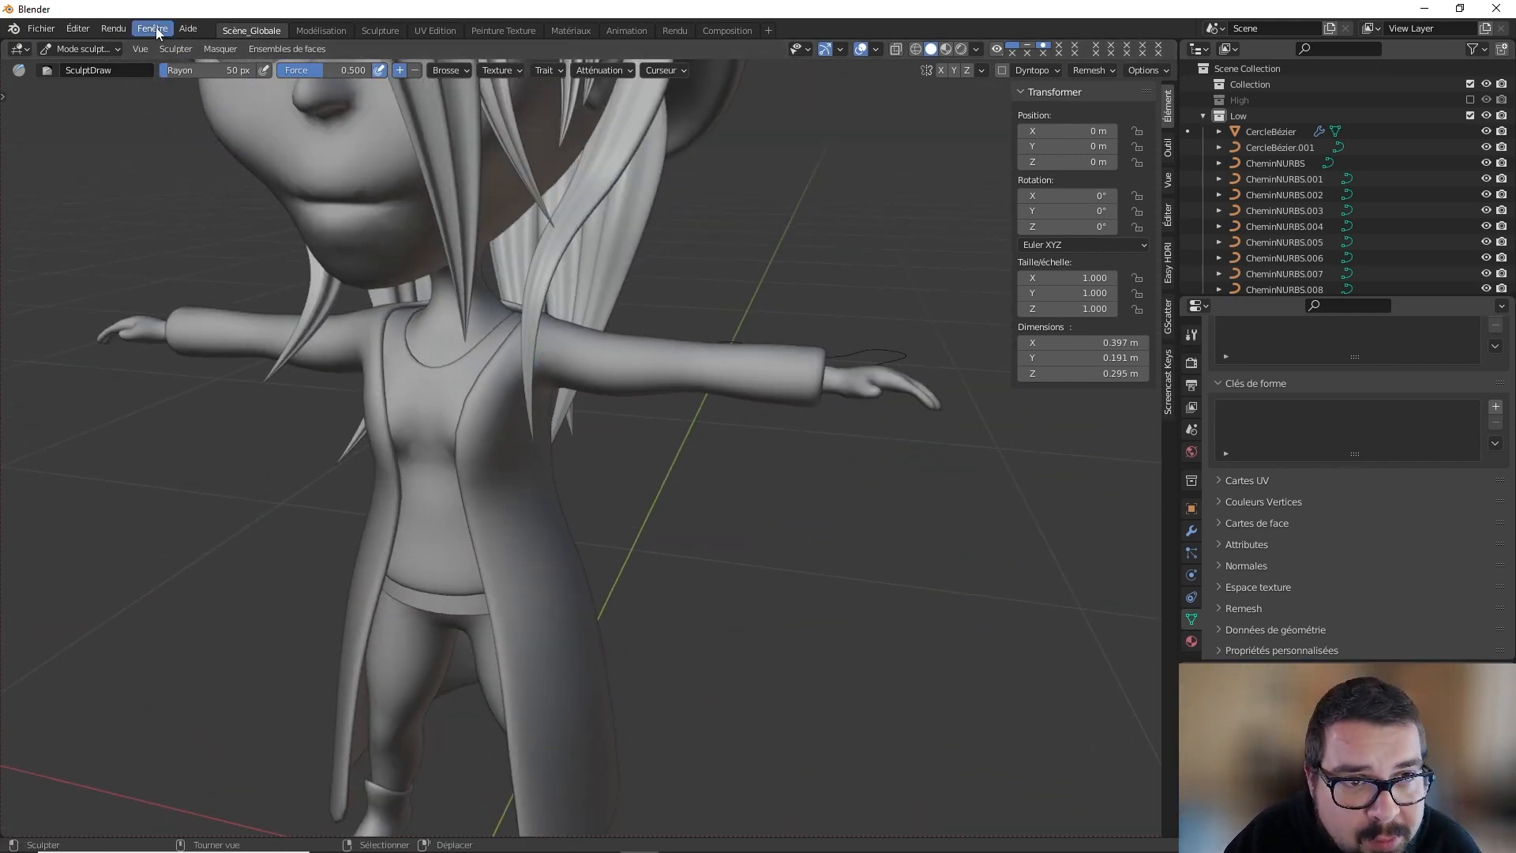
pyautogui.click(116, 54)
pyautogui.click(111, 61)
# Step: Select the strand behind the ear again and enter Edit Mode on it
pyautogui.moveTo(248, 154); pyautogui.dragTo(505, 304, button='middle')
pyautogui.click(432, 283)
pyautogui.moveTo(553, 185); pyautogui.dragTo(602, 194, button='middle')
pyautogui.press('Tab')
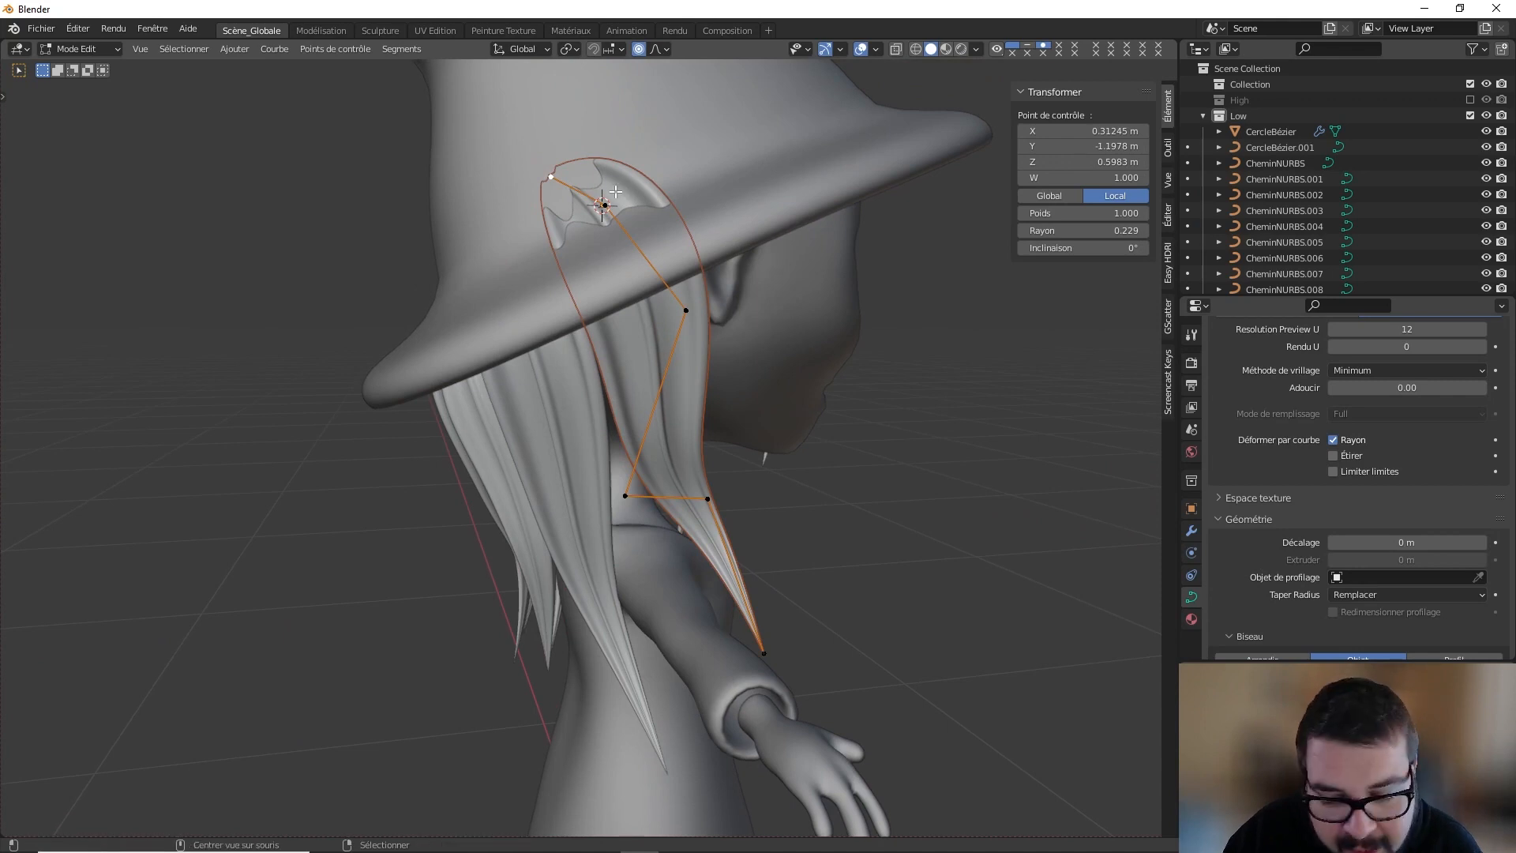
# Step: Try to shrink the radii of the strand's second and root control points where it pokes through the hat
pyautogui.hotkey('alt', 's')
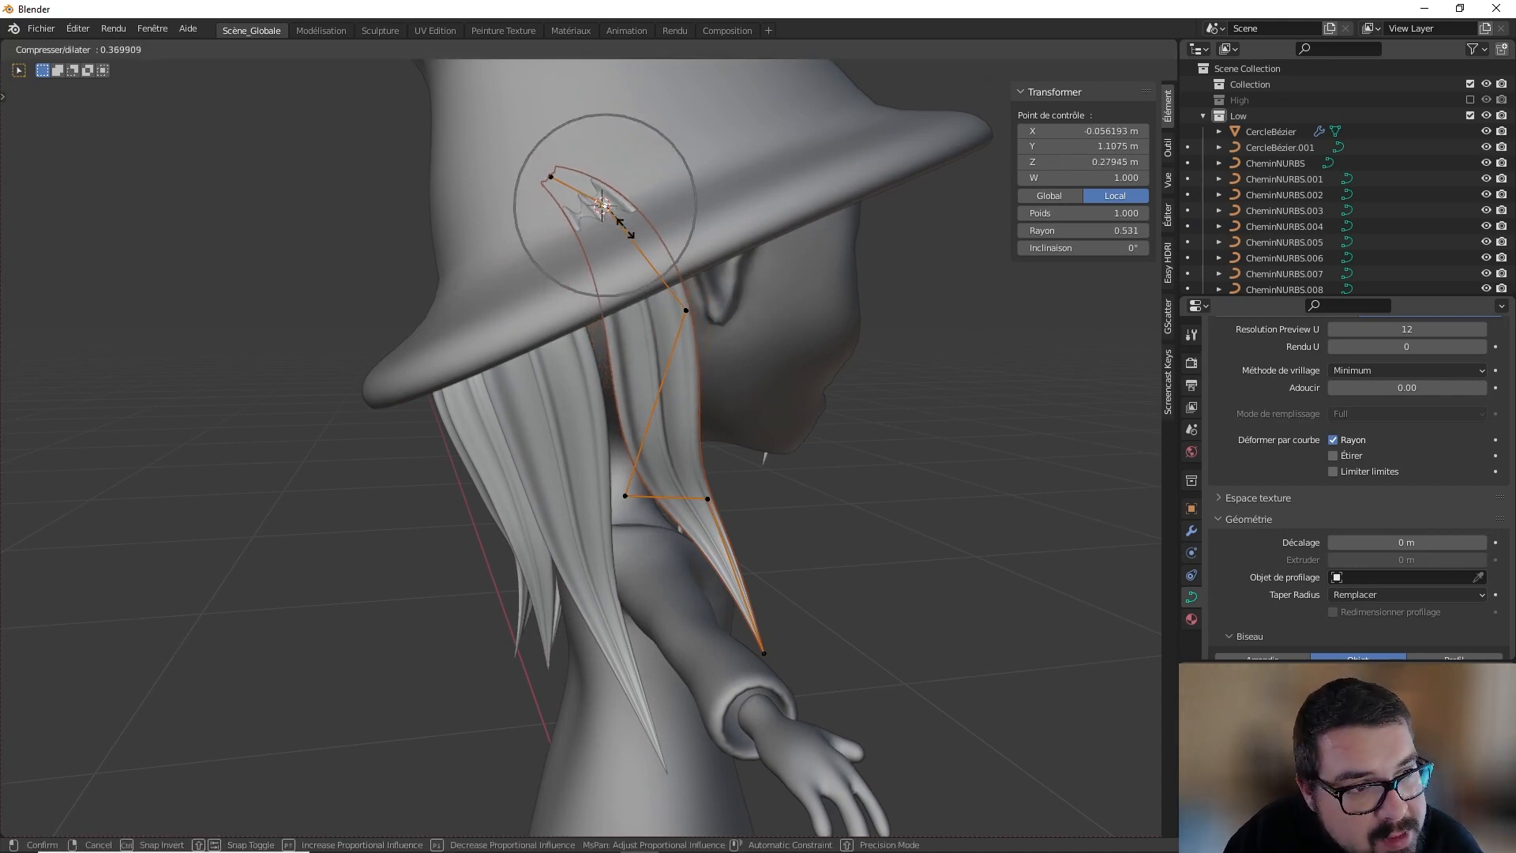
pyautogui.click(625, 230)
pyautogui.click(550, 176)
pyautogui.hotkey('alt', 's')
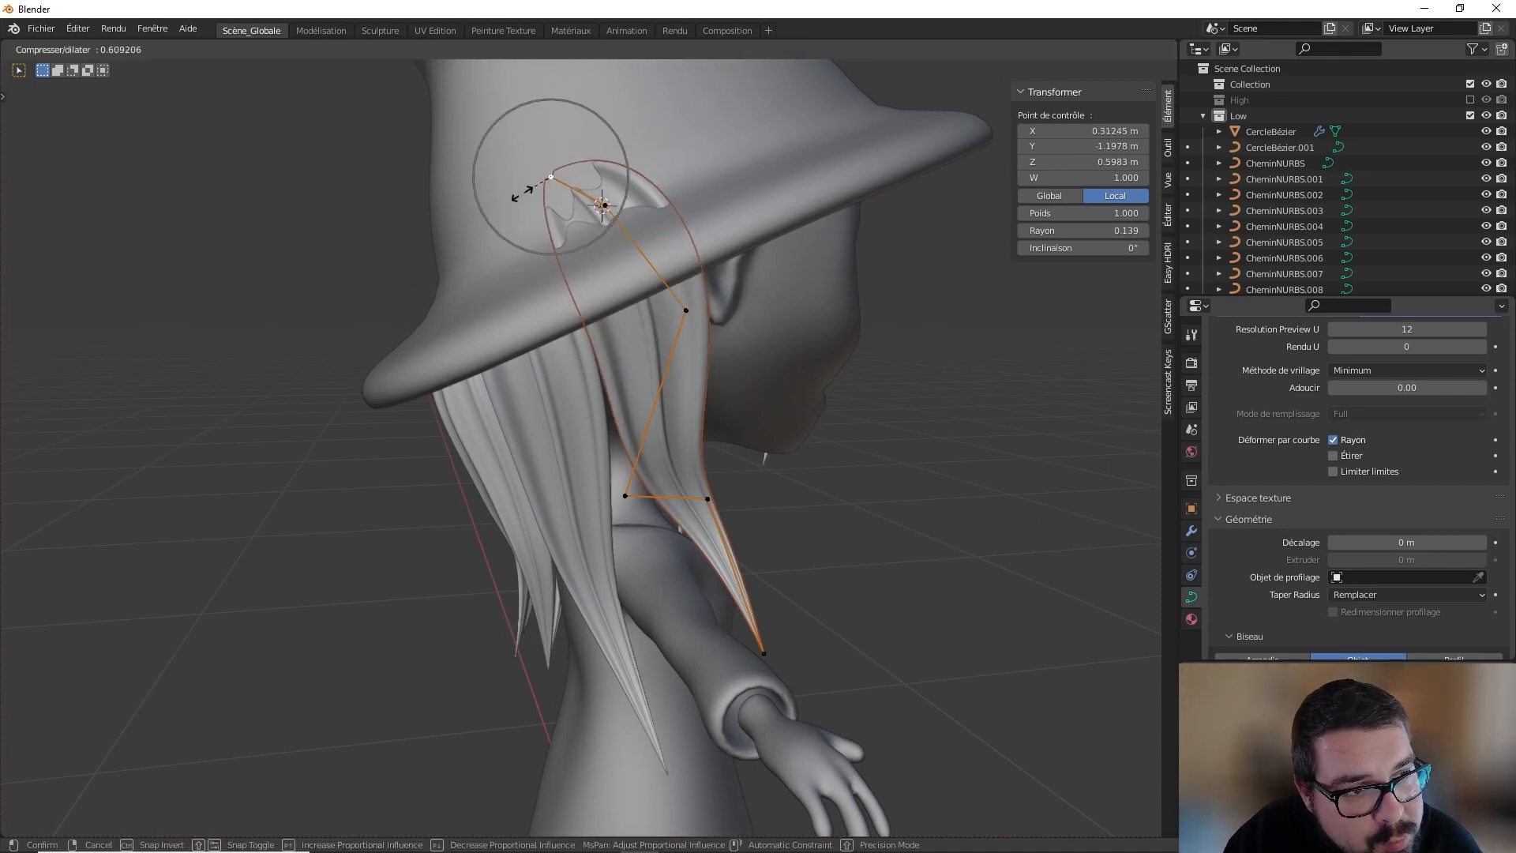
pyautogui.click(594, 211)
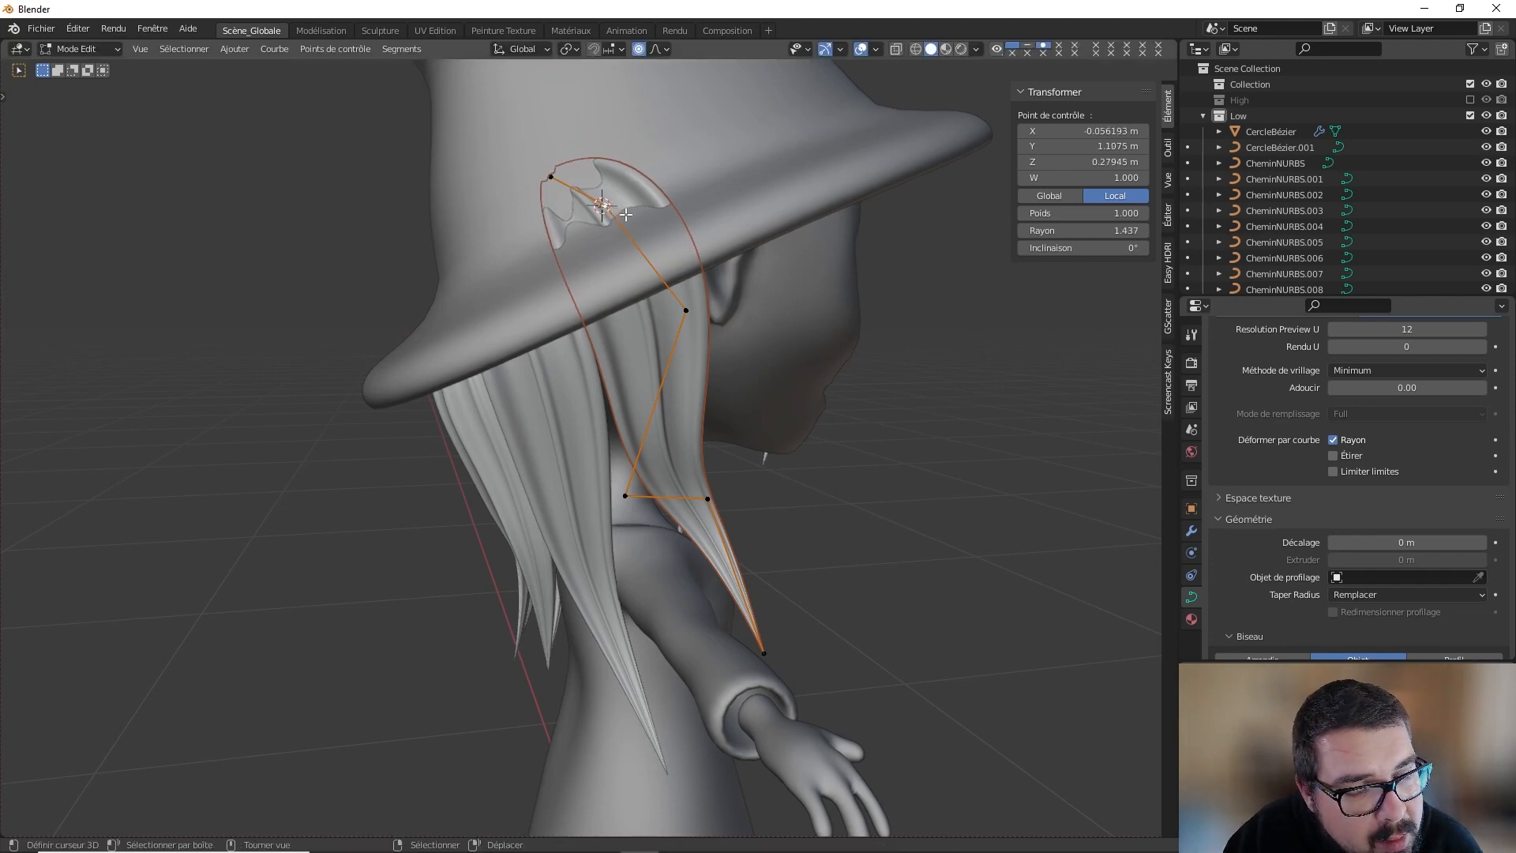
# Step: Move the strand's second control point to tuck its top inside the hat, then leave Edit Mode and deselect everything
pyautogui.moveTo(626, 214); pyautogui.dragTo(564, 222, button='middle')
pyautogui.press('g')
pyautogui.click(530, 224)
pyautogui.press('g')
pyautogui.click(491, 235)
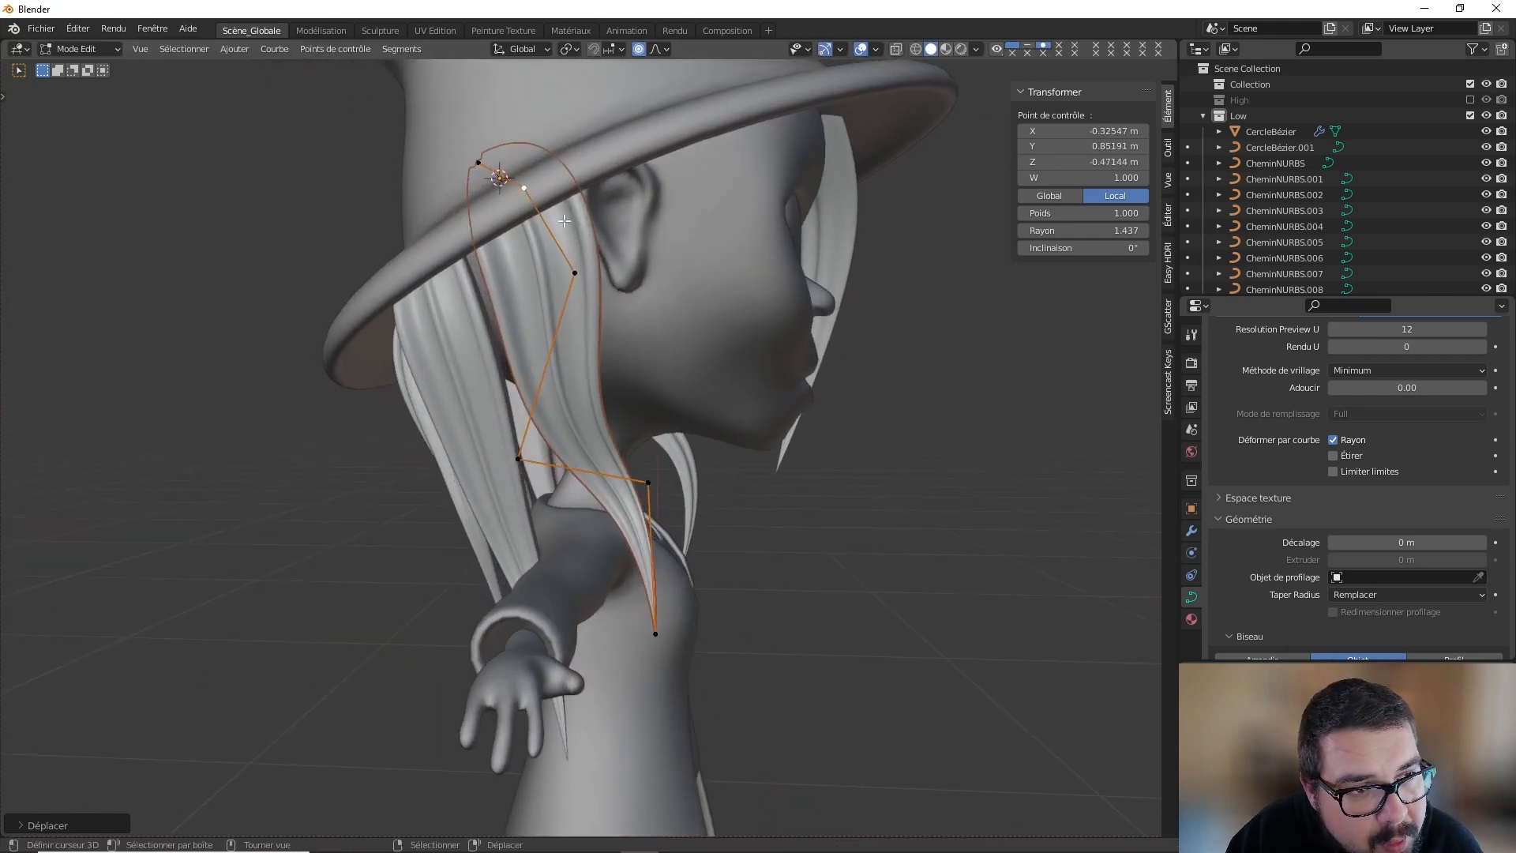
pyautogui.press('Tab')
pyautogui.press('a')
pyautogui.click(586, 140)
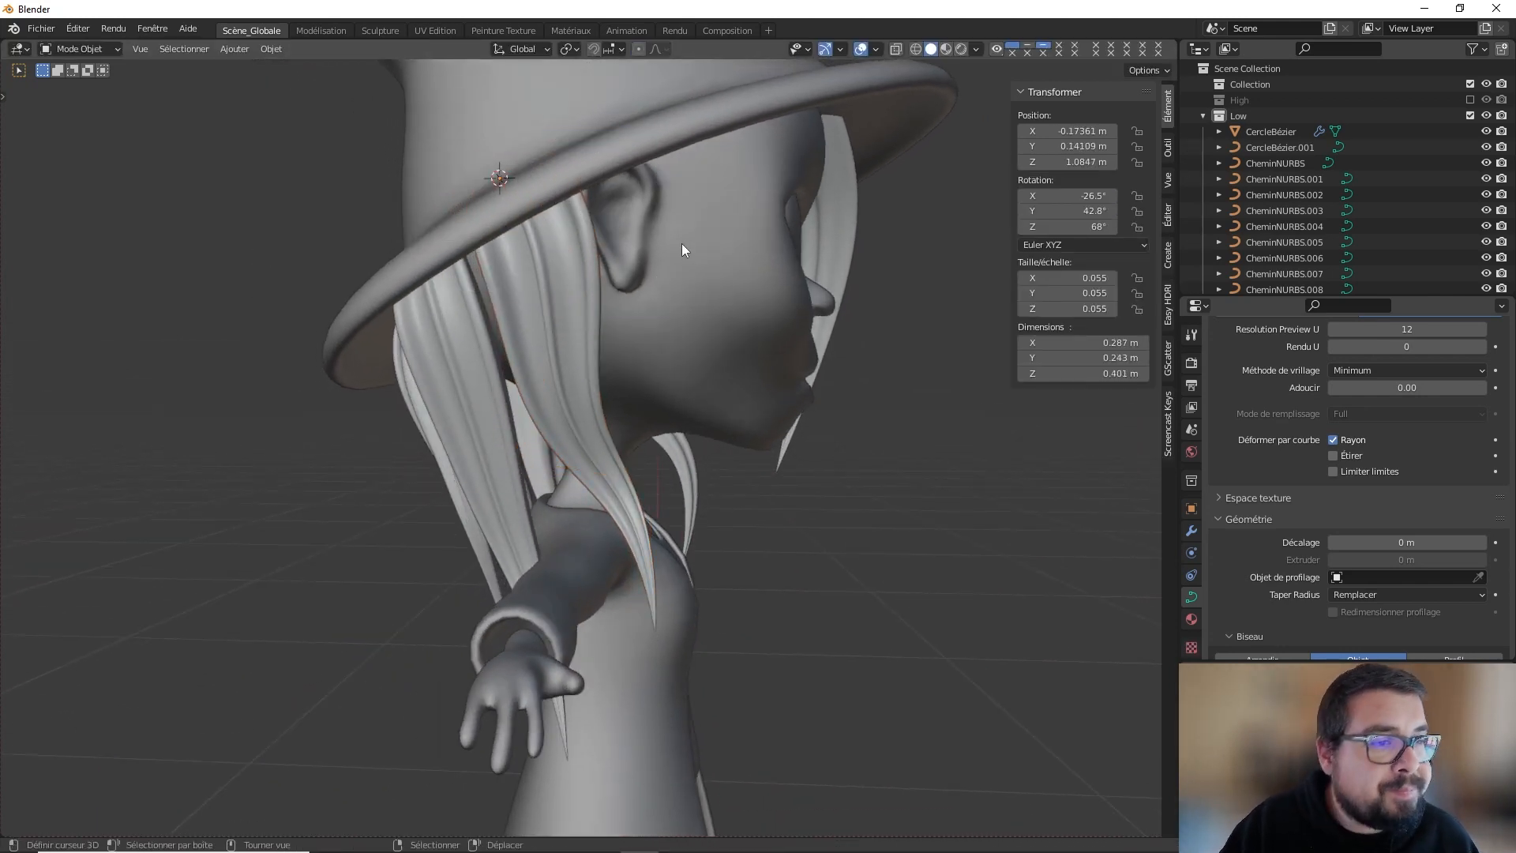
pyautogui.moveTo(681, 244); pyautogui.dragTo(392, 230, button='middle')
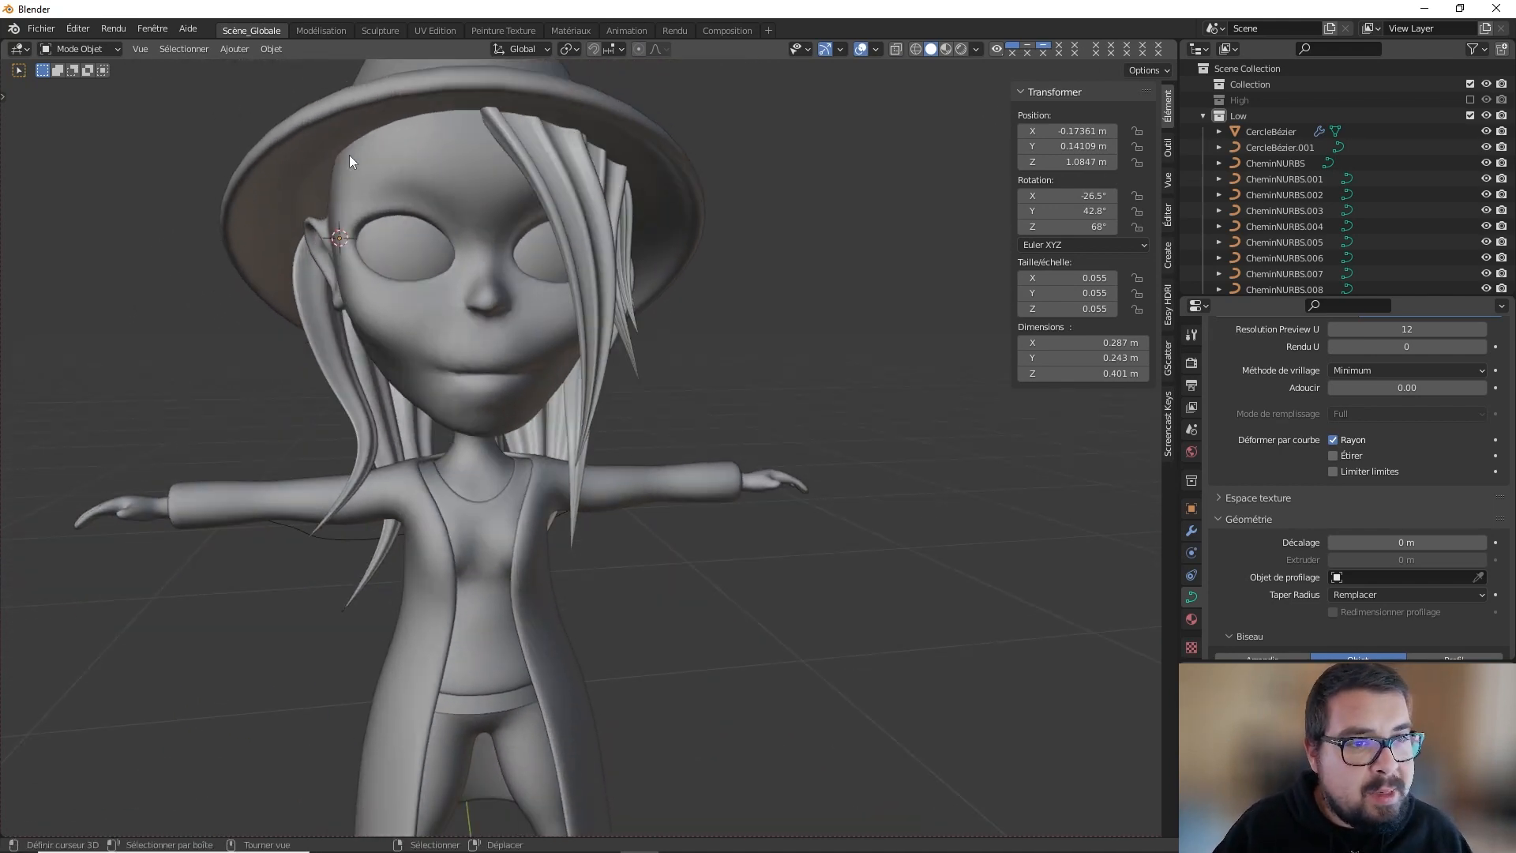
pyautogui.scroll(1, 452, 478)
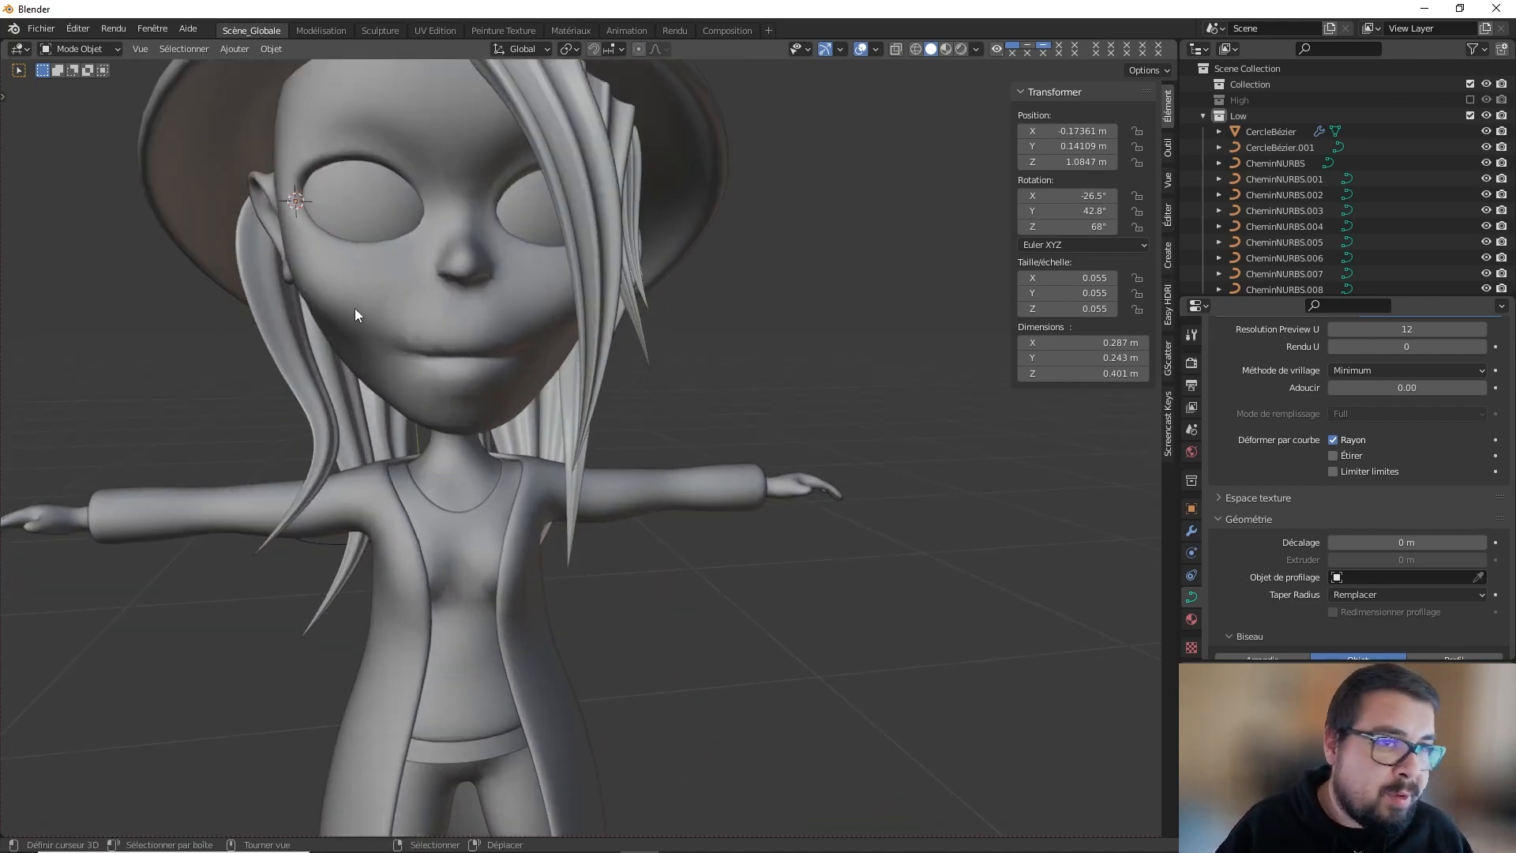
# Step: Snap the 3D cursor to a vertex on the head just above and in front of the ear
pyautogui.moveTo(355, 309); pyautogui.dragTo(380, 214, button='middle')
pyautogui.scroll(2, 435, 327)
pyautogui.rightClick(421, 314)
pyautogui.press('Tab')
pyautogui.hotkey('shift', 's')
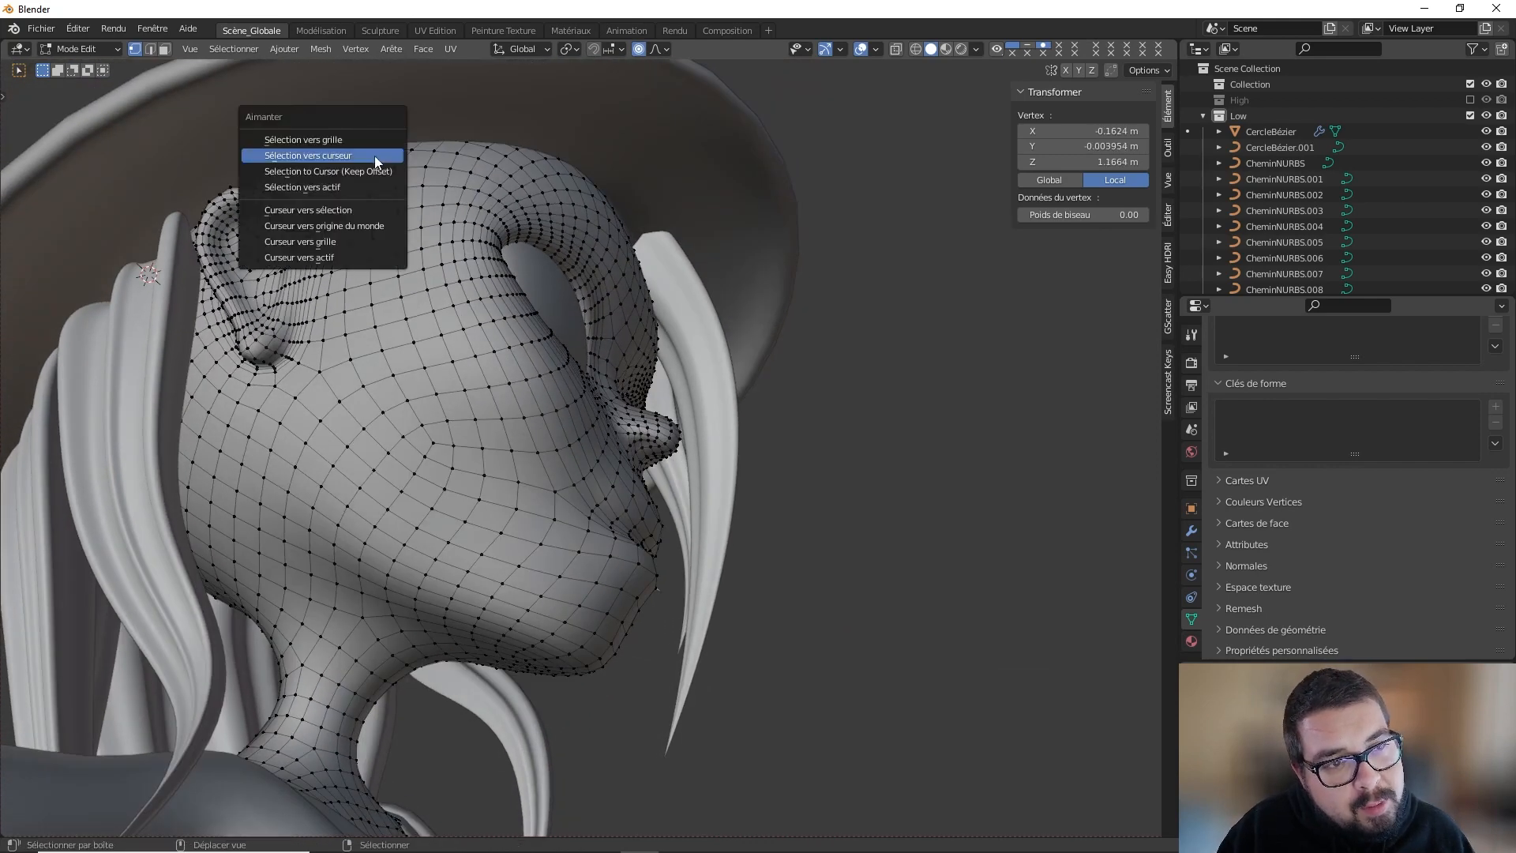
pyautogui.click(350, 212)
pyautogui.press('Tab')
# Step: Duplicate the hair strand just behind the ear and snap the copy to the 3D cursor
pyautogui.click(164, 296)
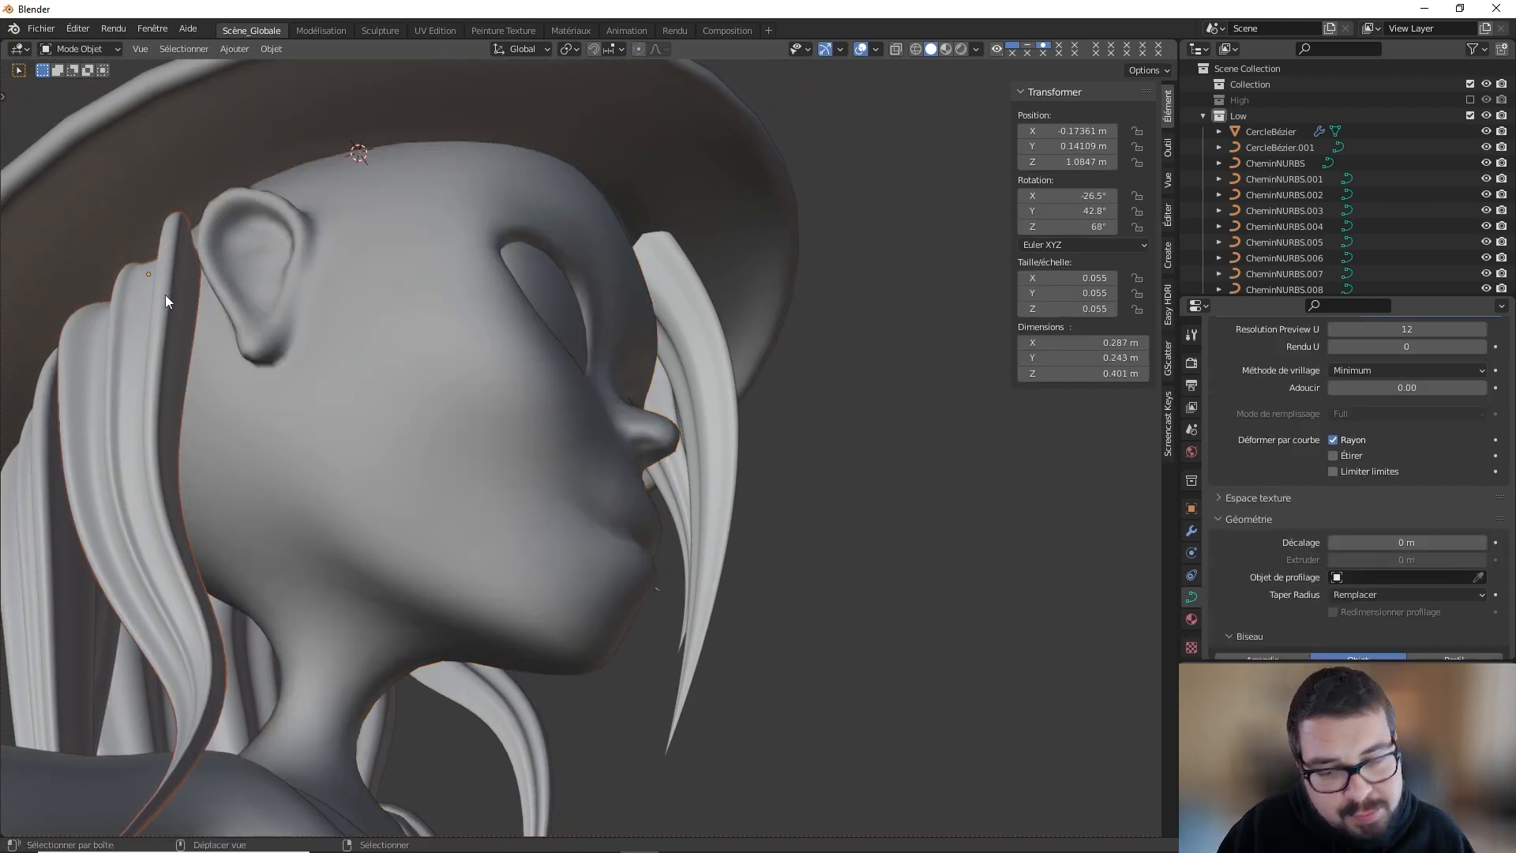
pyautogui.hotkey('shift', 'd')
pyautogui.rightClick(164, 295)
pyautogui.hotkey('shift', 's')
pyautogui.click(123, 241)
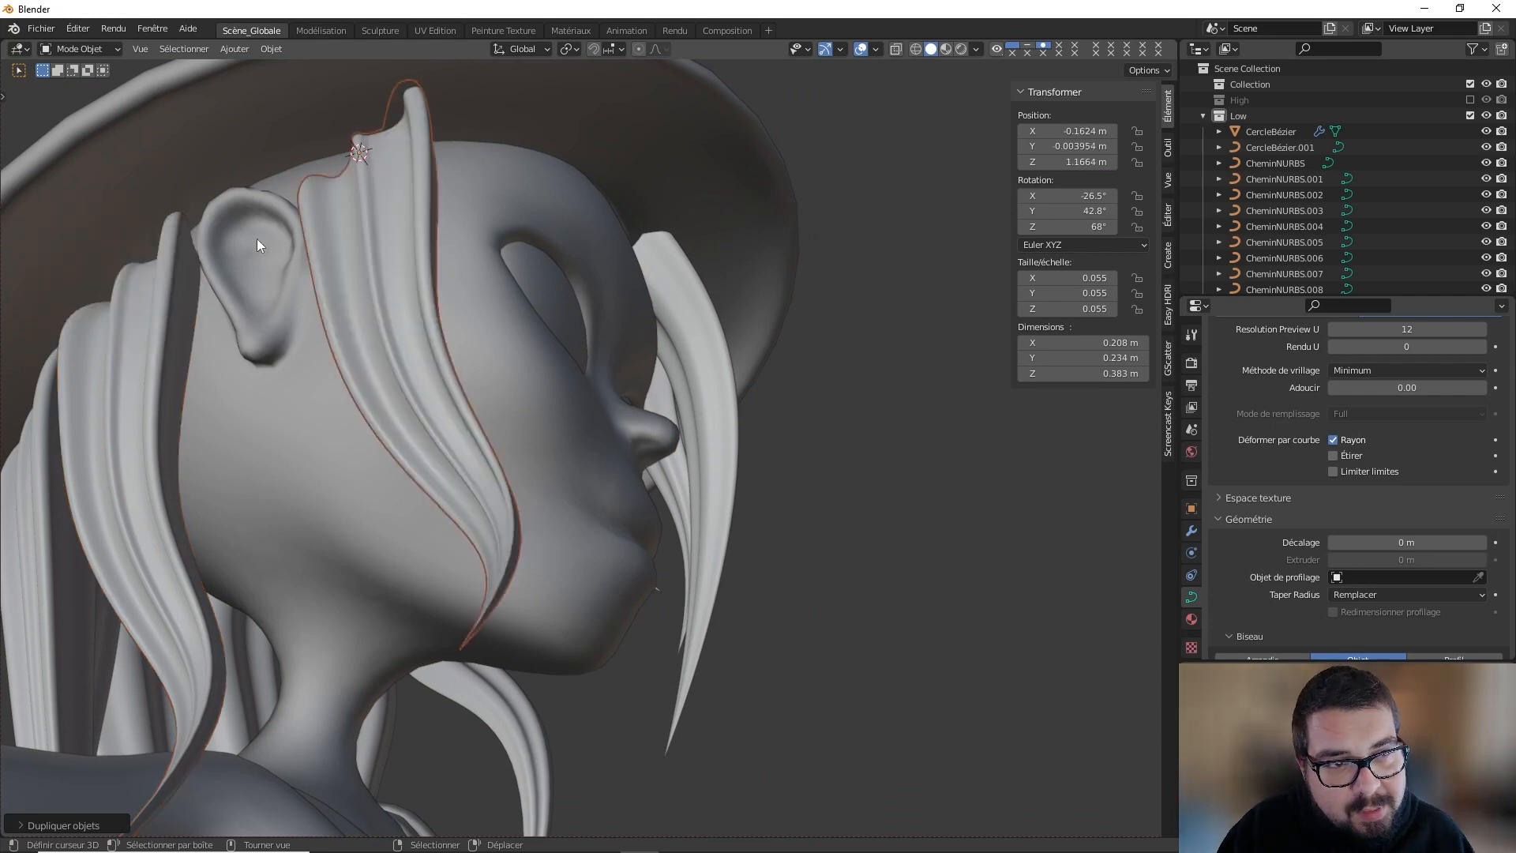
# Step: Rotate the duplicated strand about 24° around the global Z axis so it follows the temple
pyautogui.press('r')
pyautogui.press('z')
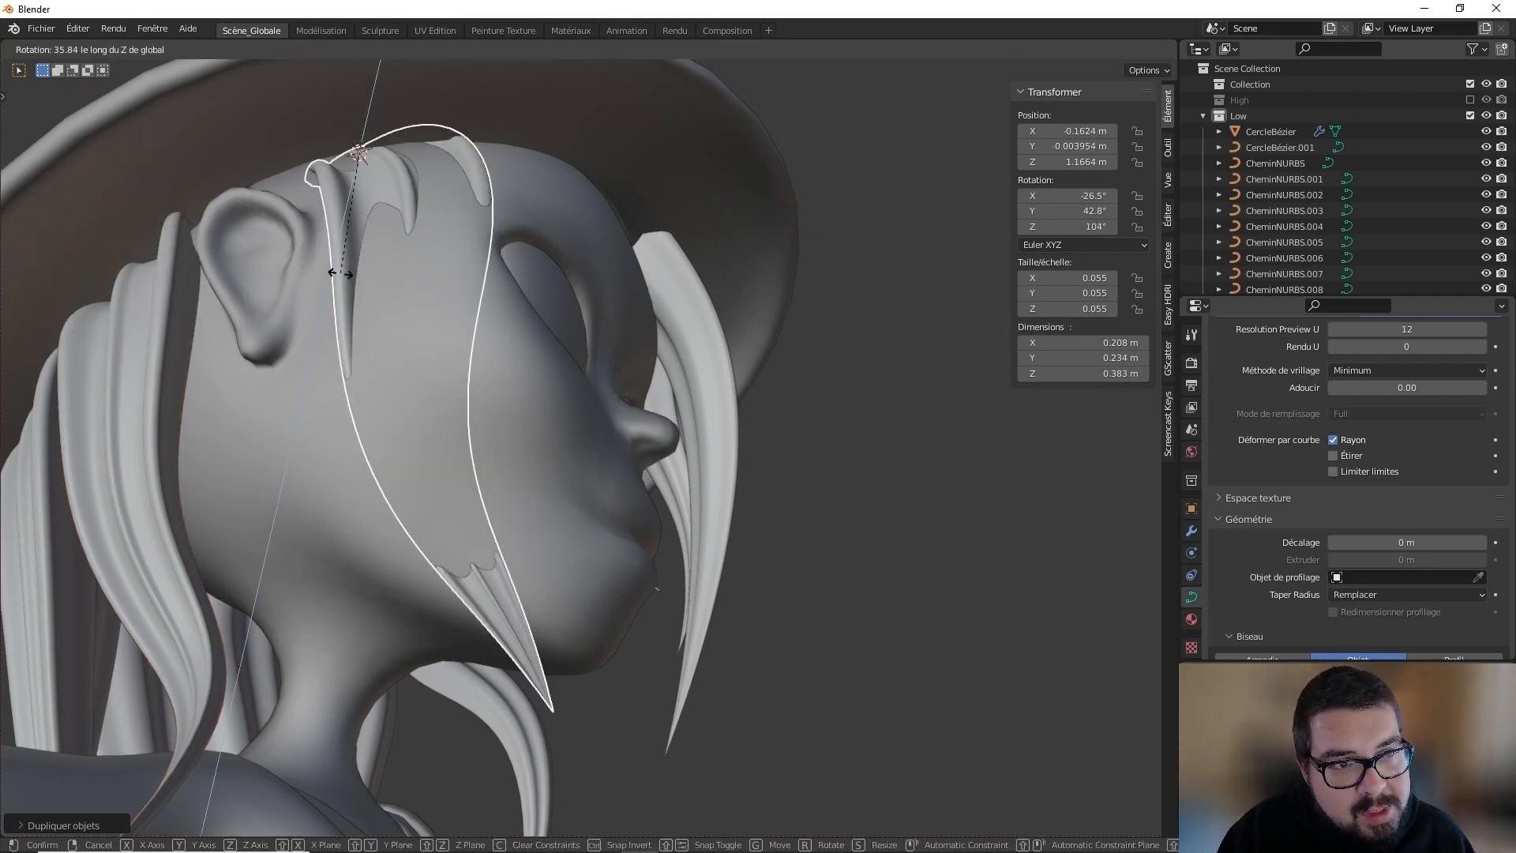
pyautogui.click(368, 266)
# Step: Enter Edit Mode on the new strand and move its root control point down so it tucks inside the hat
pyautogui.keyDown('shift'); pyautogui.moveTo(368, 256); pyautogui.dragTo(349, 301, button='middle'); pyautogui.keyUp('shift')
pyautogui.press('Tab')
pyautogui.press('g')
pyautogui.click(528, 213)
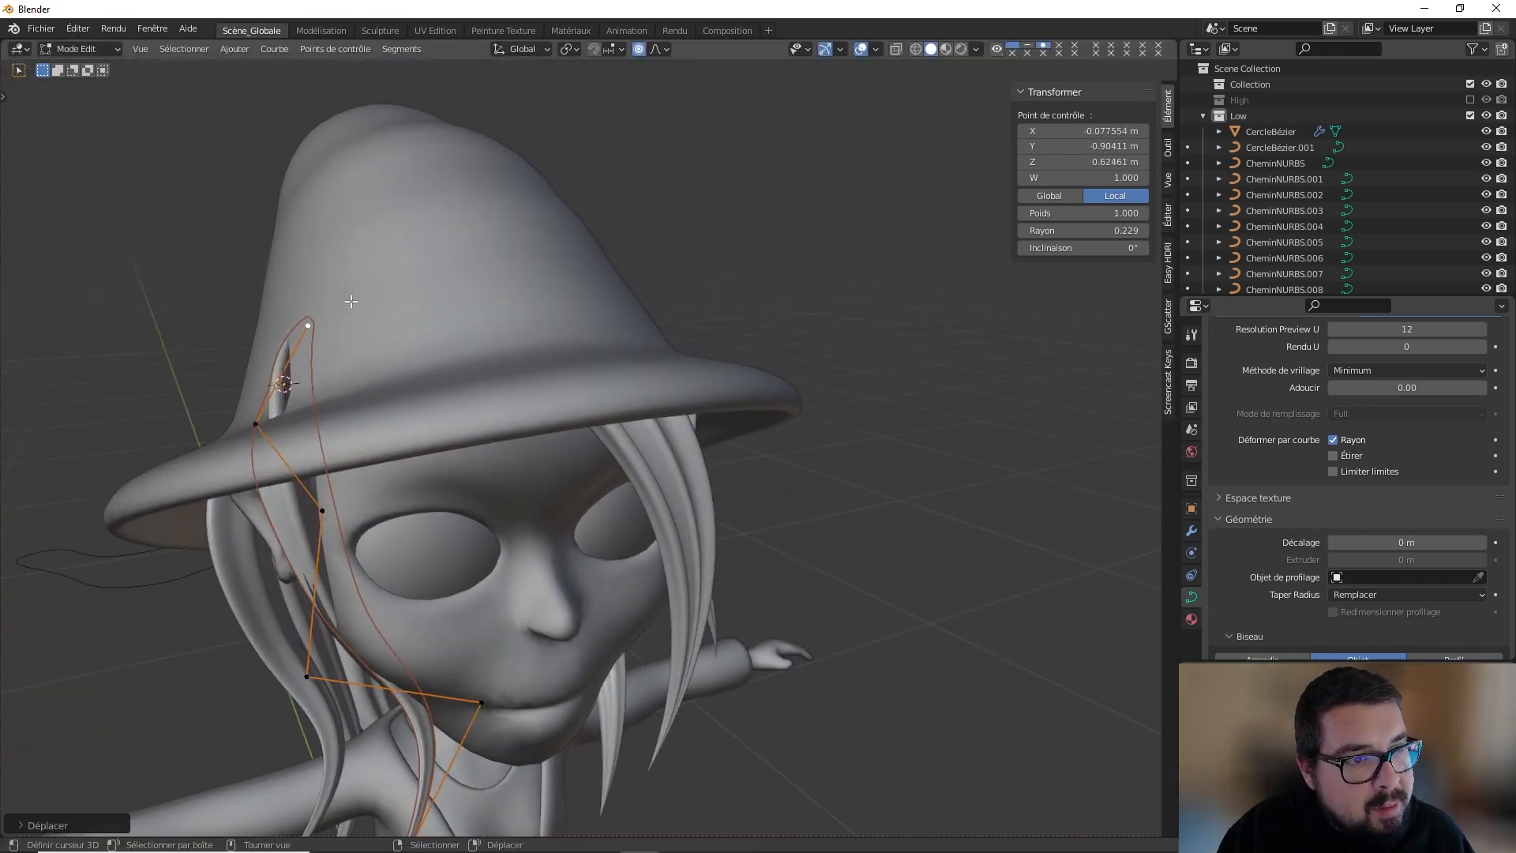
pyautogui.press('g')
pyautogui.click(318, 366)
pyautogui.moveTo(318, 367); pyautogui.dragTo(306, 324, button='middle')
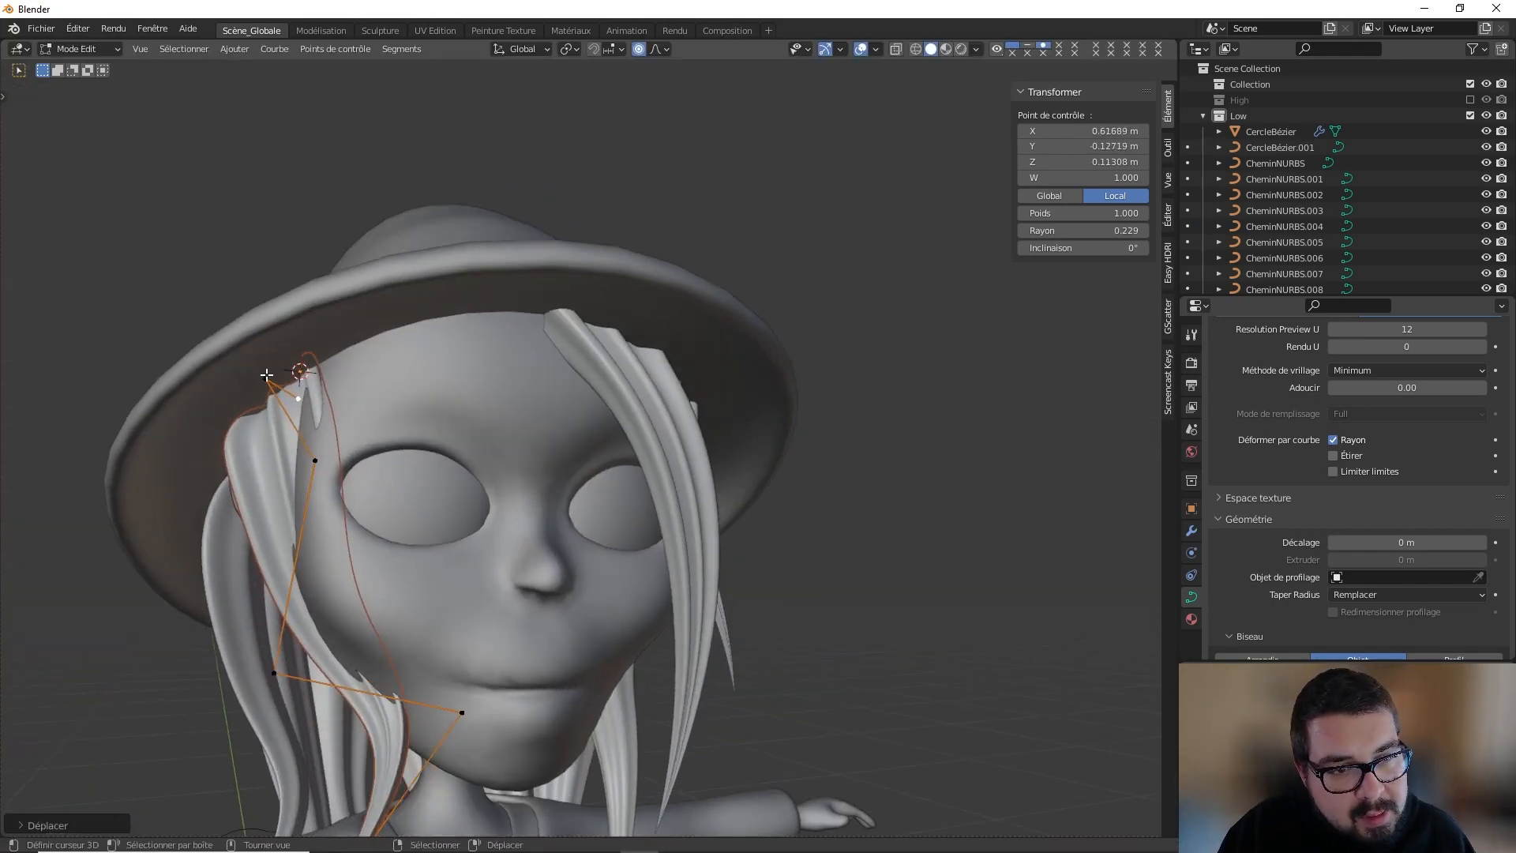
# Step: Move the strand's second and third control points outward, away from the temple and under the hat brim
pyautogui.rightClick(265, 378)
pyautogui.press('g')
pyautogui.click(246, 423)
pyautogui.press('g')
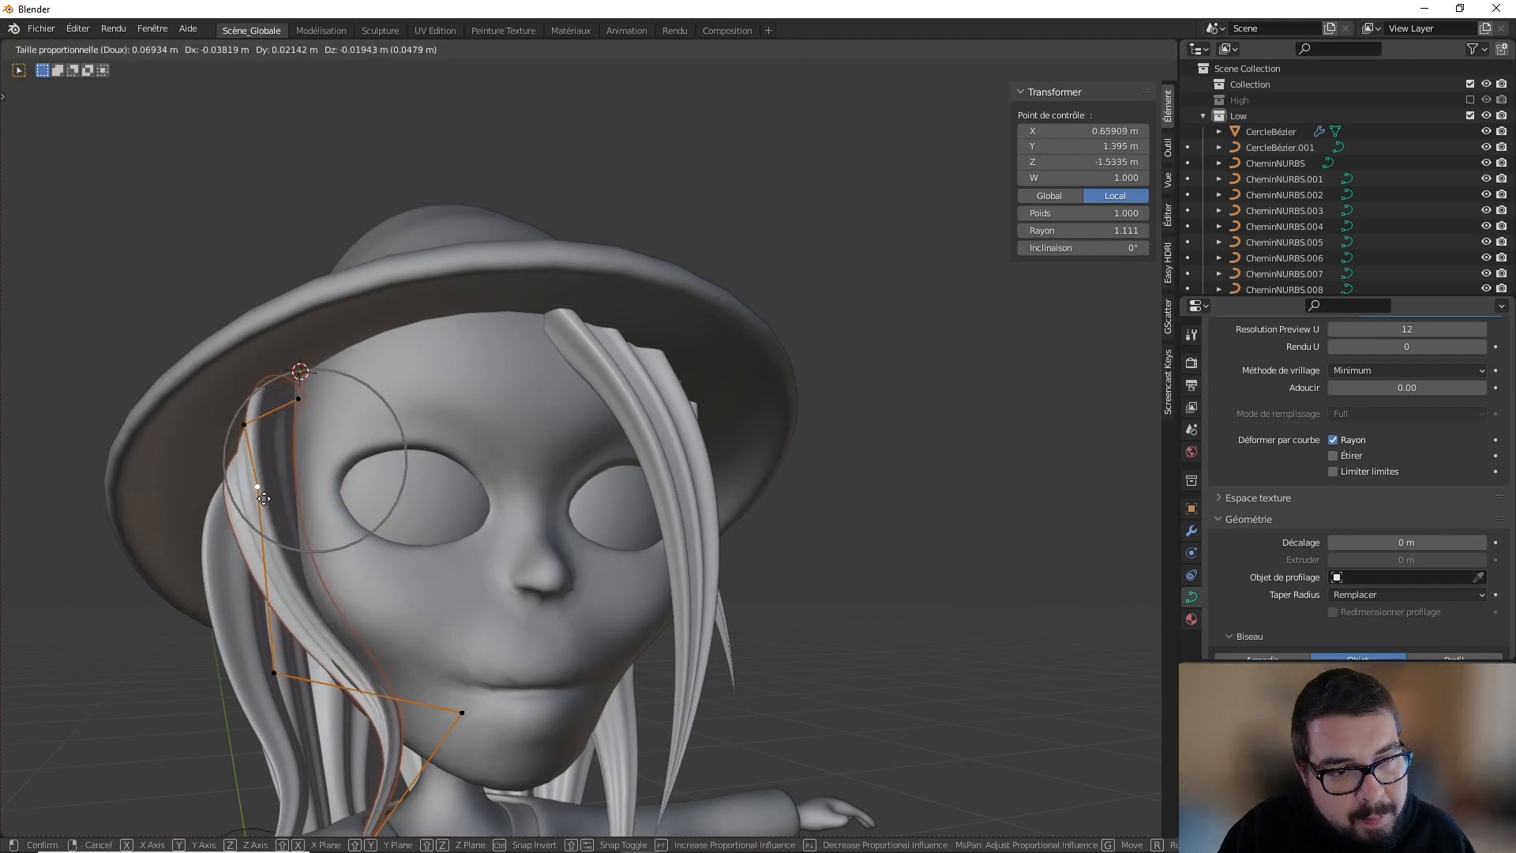
pyautogui.click(275, 515)
pyautogui.press('g')
pyautogui.click(339, 684)
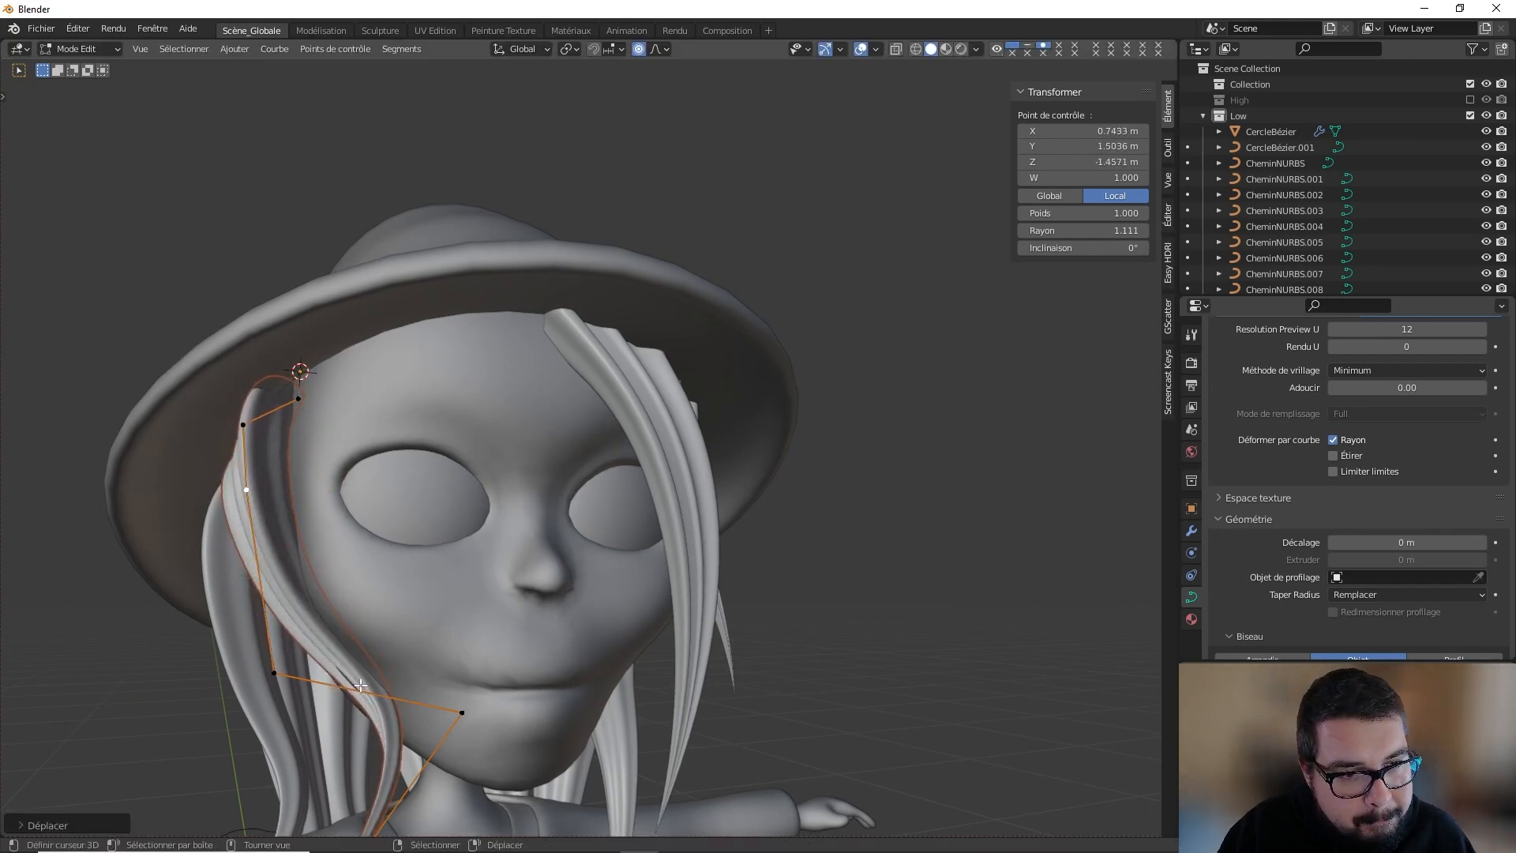
# Step: Reposition the strand's fifth control point, just above the tip, so it sits beside the jaw and neck
pyautogui.scroll(-2, 340, 537)
pyautogui.rightClick(505, 623)
pyautogui.press('g')
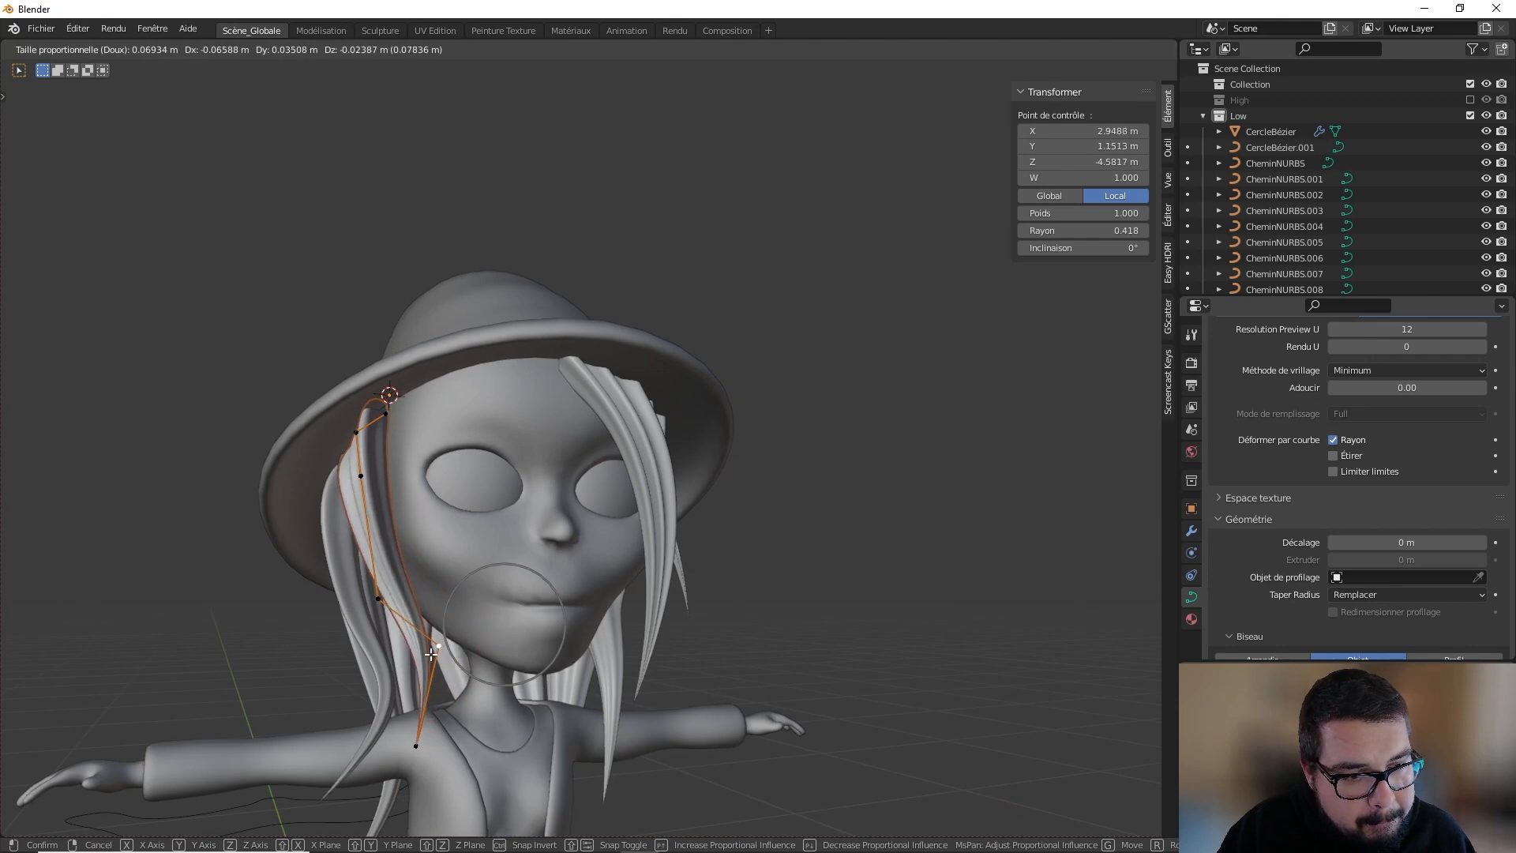
pyautogui.click(411, 721)
pyautogui.moveTo(426, 702); pyautogui.dragTo(348, 672, button='middle')
pyautogui.press('g')
pyautogui.click(416, 716)
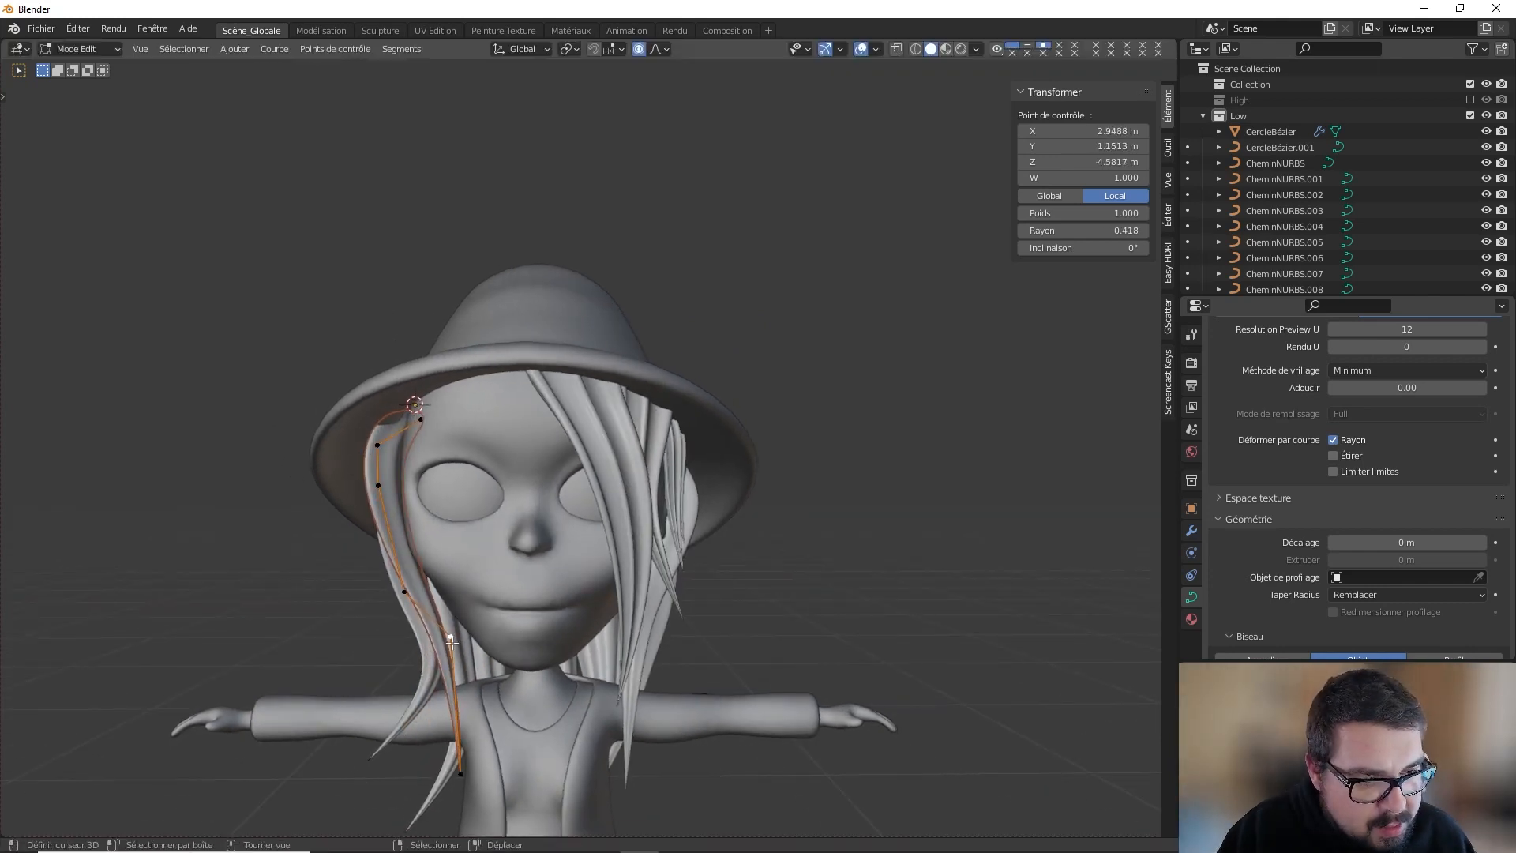
pyautogui.press('g')
pyautogui.click(482, 660)
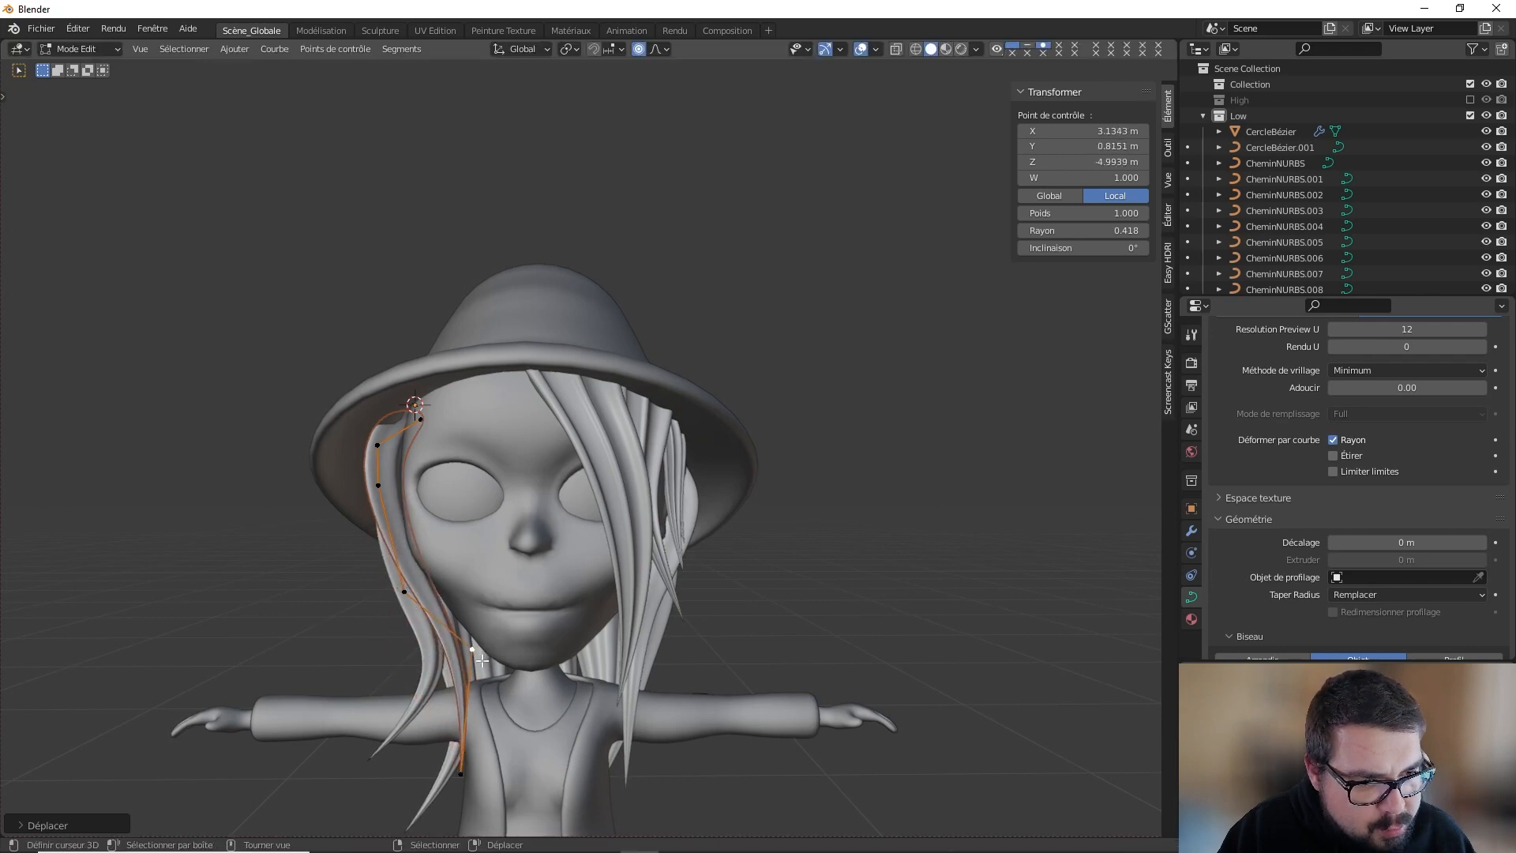
# Step: Move the strand's tip outward over the upper arm and nudge the fourth control point to smooth the bend
pyautogui.rightClick(457, 775)
pyautogui.press('g')
pyautogui.click(357, 754)
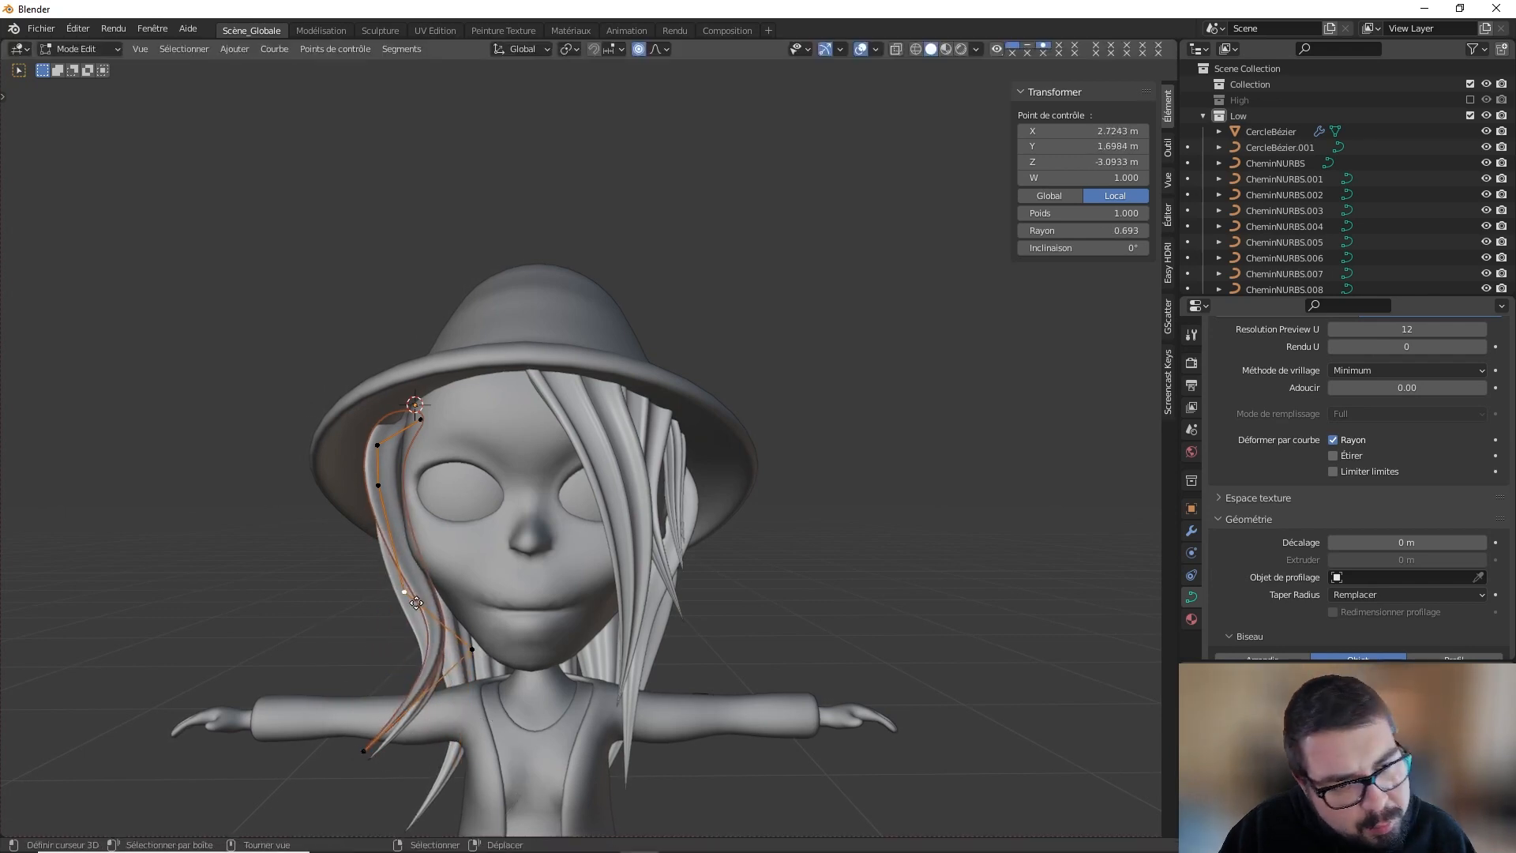
pyautogui.press('g')
pyautogui.click(412, 610)
# Step: From the side, nudge the strand's second control point forward and move the root point back above the ear
pyautogui.moveTo(412, 609); pyautogui.dragTo(522, 419, button='middle')
pyautogui.rightClick(535, 350)
pyautogui.press('g')
pyautogui.click(555, 348)
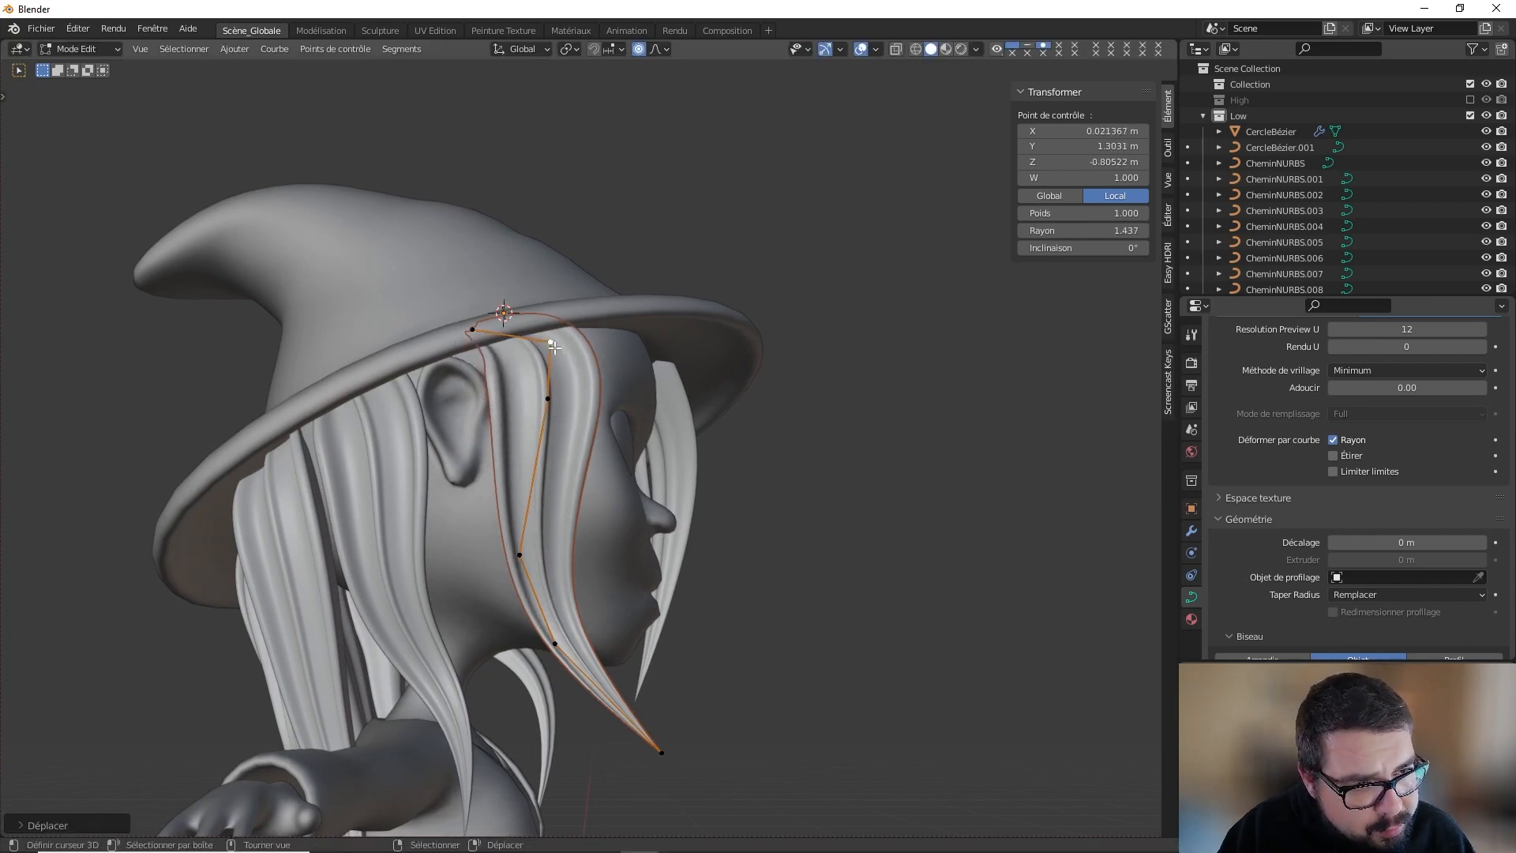
pyautogui.rightClick(476, 326)
pyautogui.press('g')
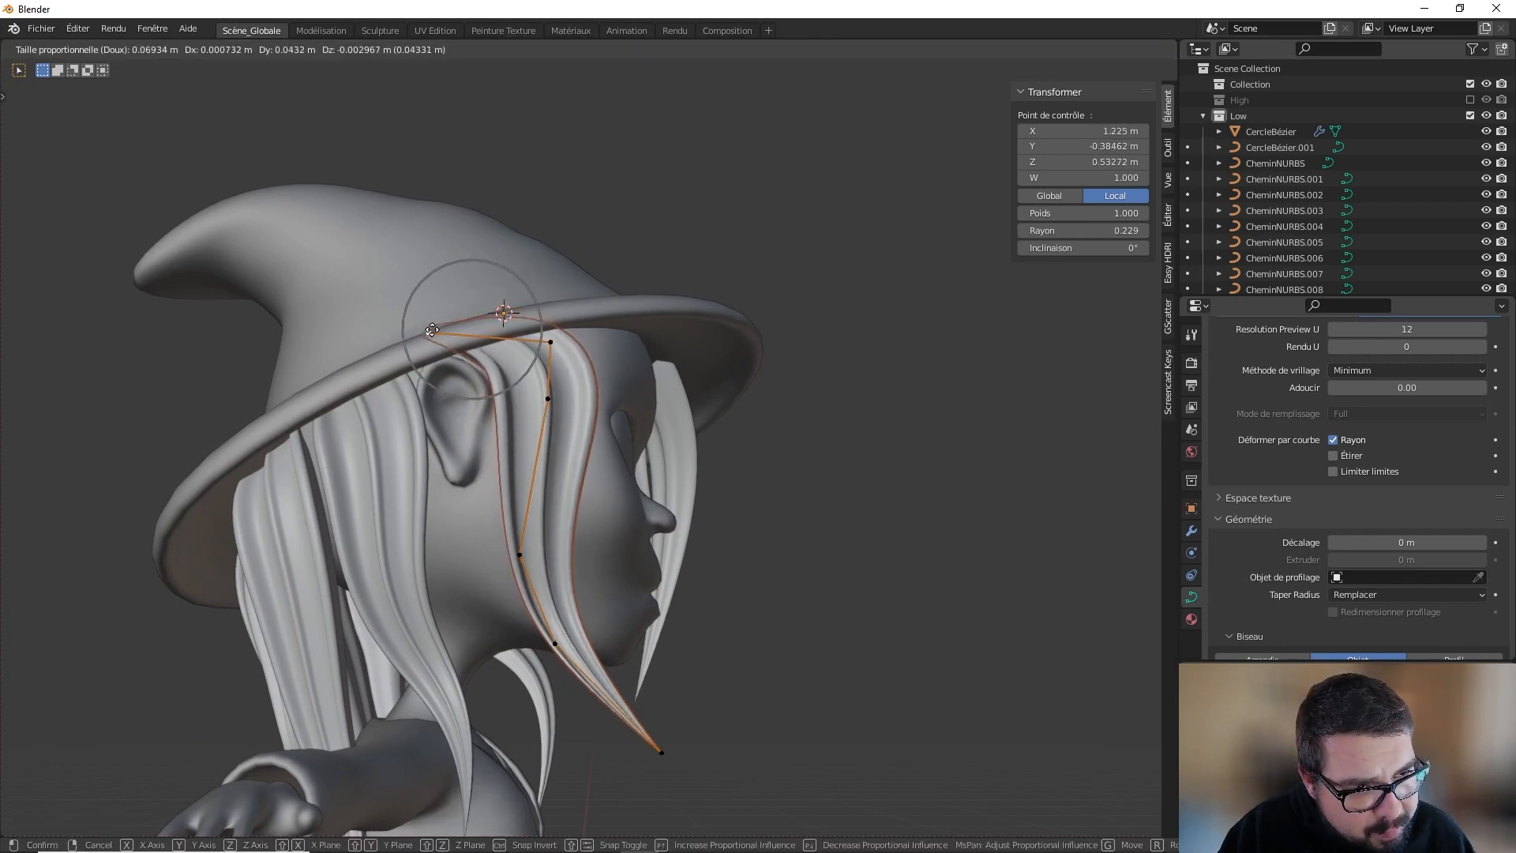
pyautogui.click(434, 334)
pyautogui.moveTo(434, 334); pyautogui.dragTo(461, 355, button='middle')
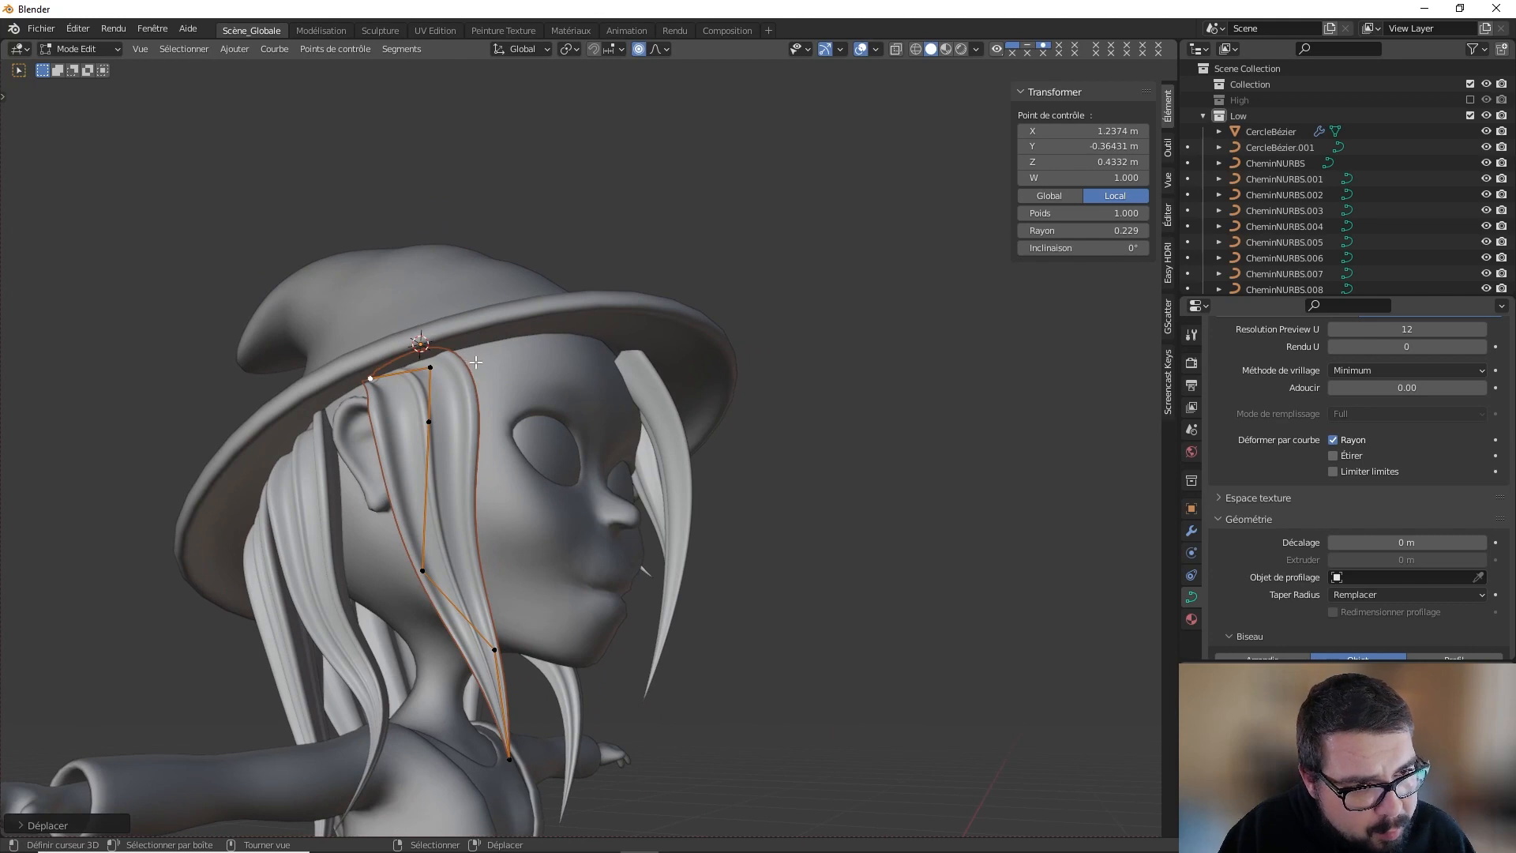
# Step: Raise the strand's root control point slightly into the hat, leave Edit Mode, and deselect everything
pyautogui.press('Tab')
pyautogui.press('a')
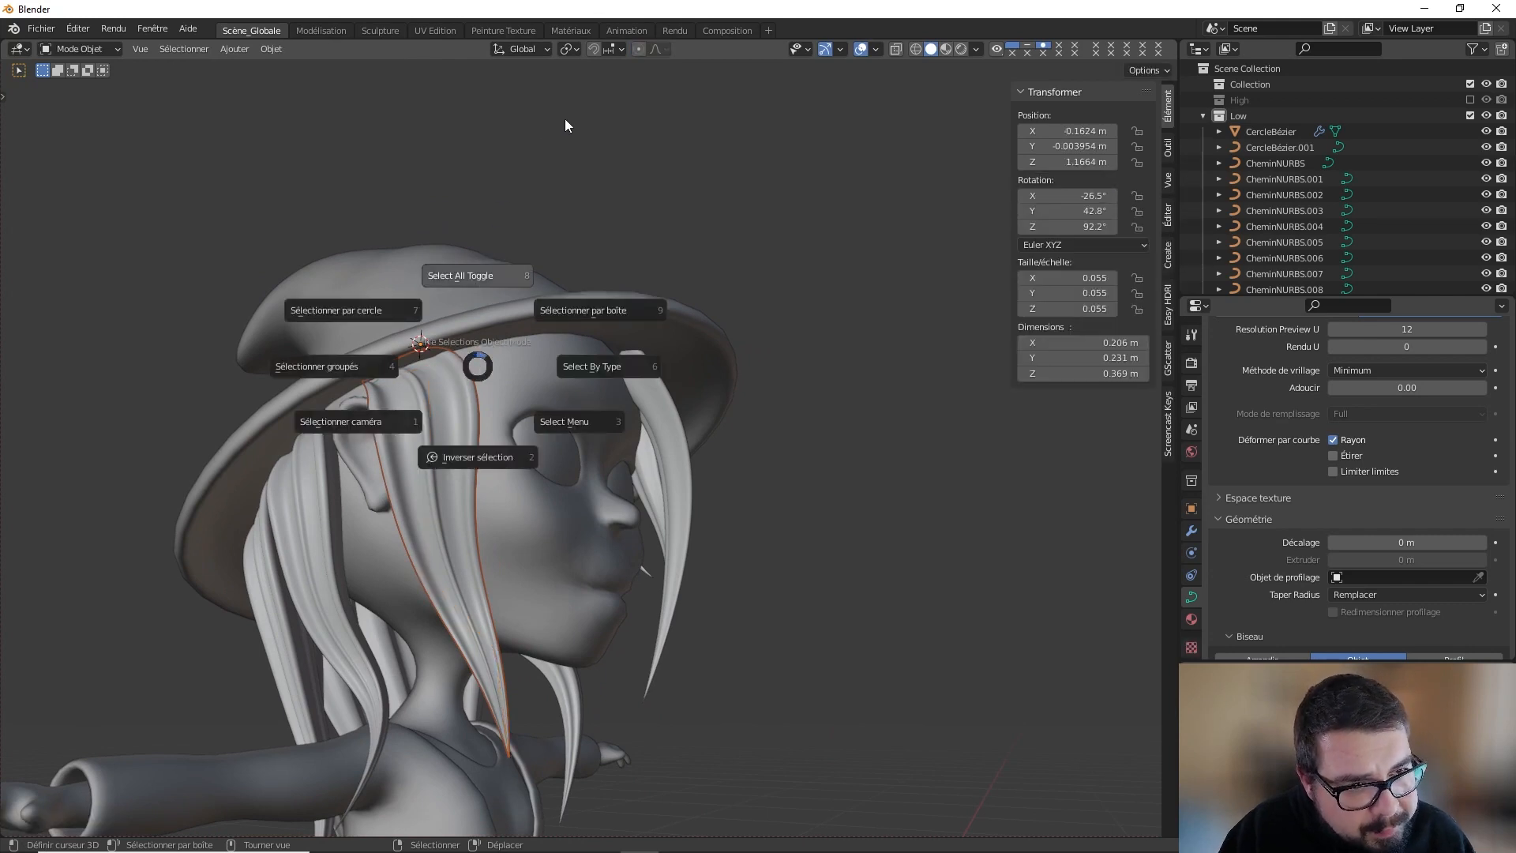
pyautogui.press('Escape')
pyautogui.press('Tab')
pyautogui.press('g')
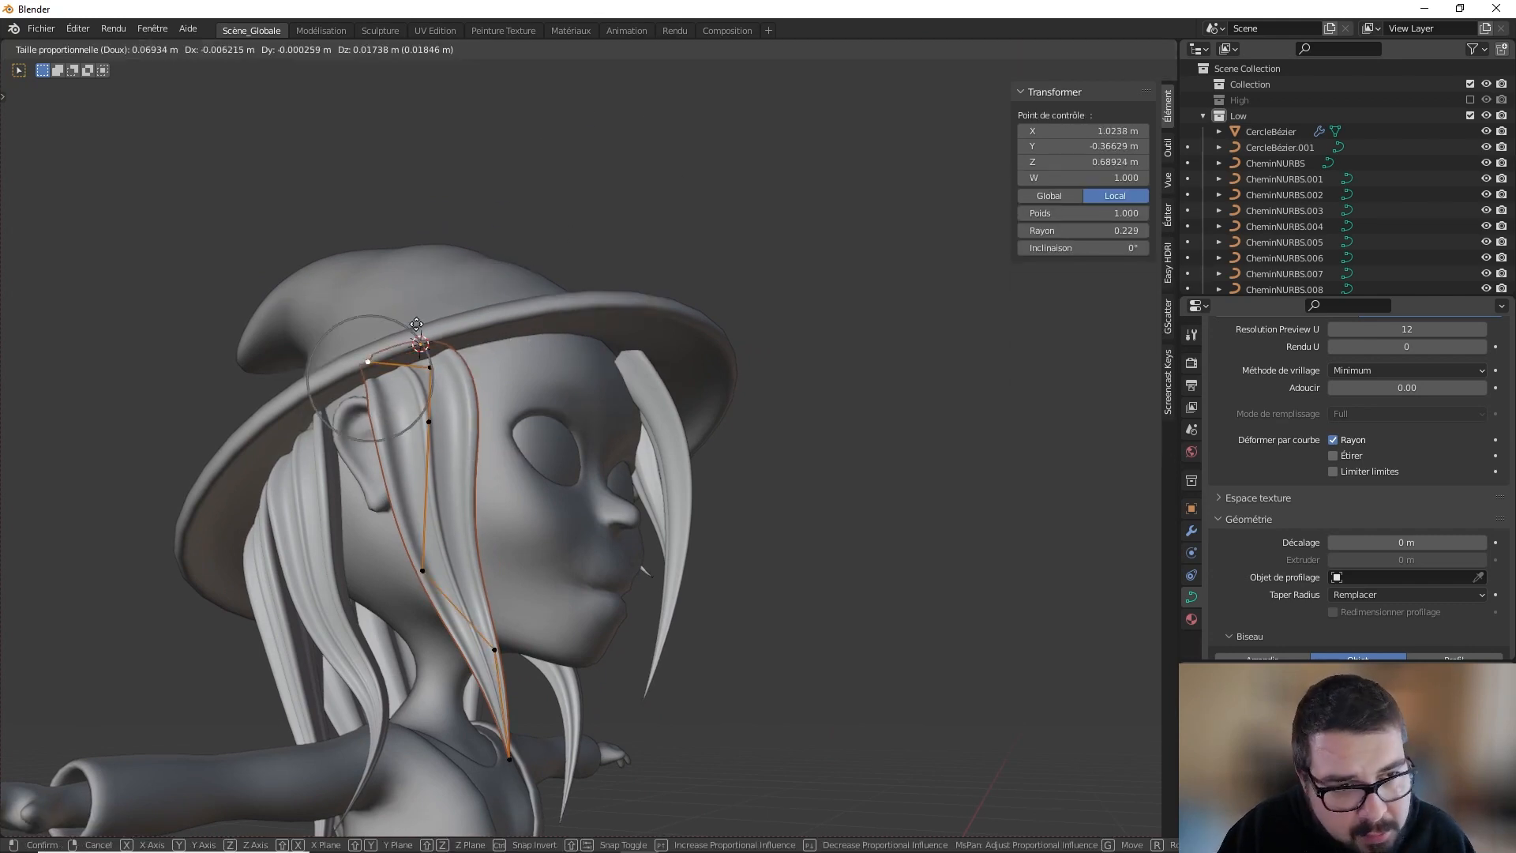
pyautogui.click(414, 319)
pyautogui.press('Tab')
pyautogui.moveTo(494, 387); pyautogui.dragTo(433, 409, button='middle')
pyautogui.press('a')
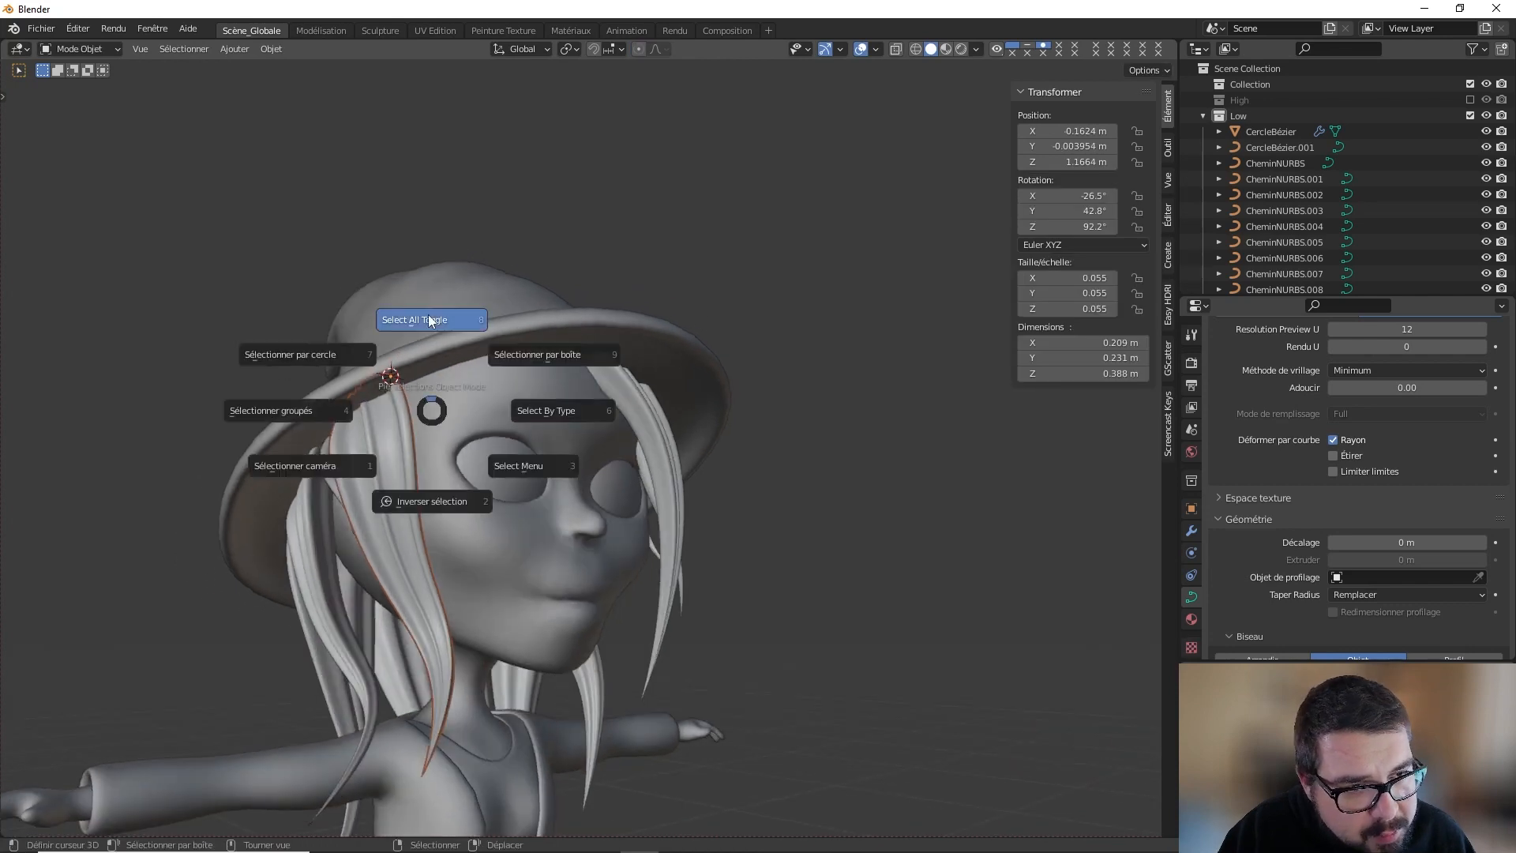
pyautogui.click(428, 314)
# Step: Select the strand CheminNURBS.008 at the back of the head and enter Edit Mode on it
pyautogui.moveTo(513, 383); pyautogui.dragTo(599, 368, button='middle')
pyautogui.scroll(-3, 439, 399)
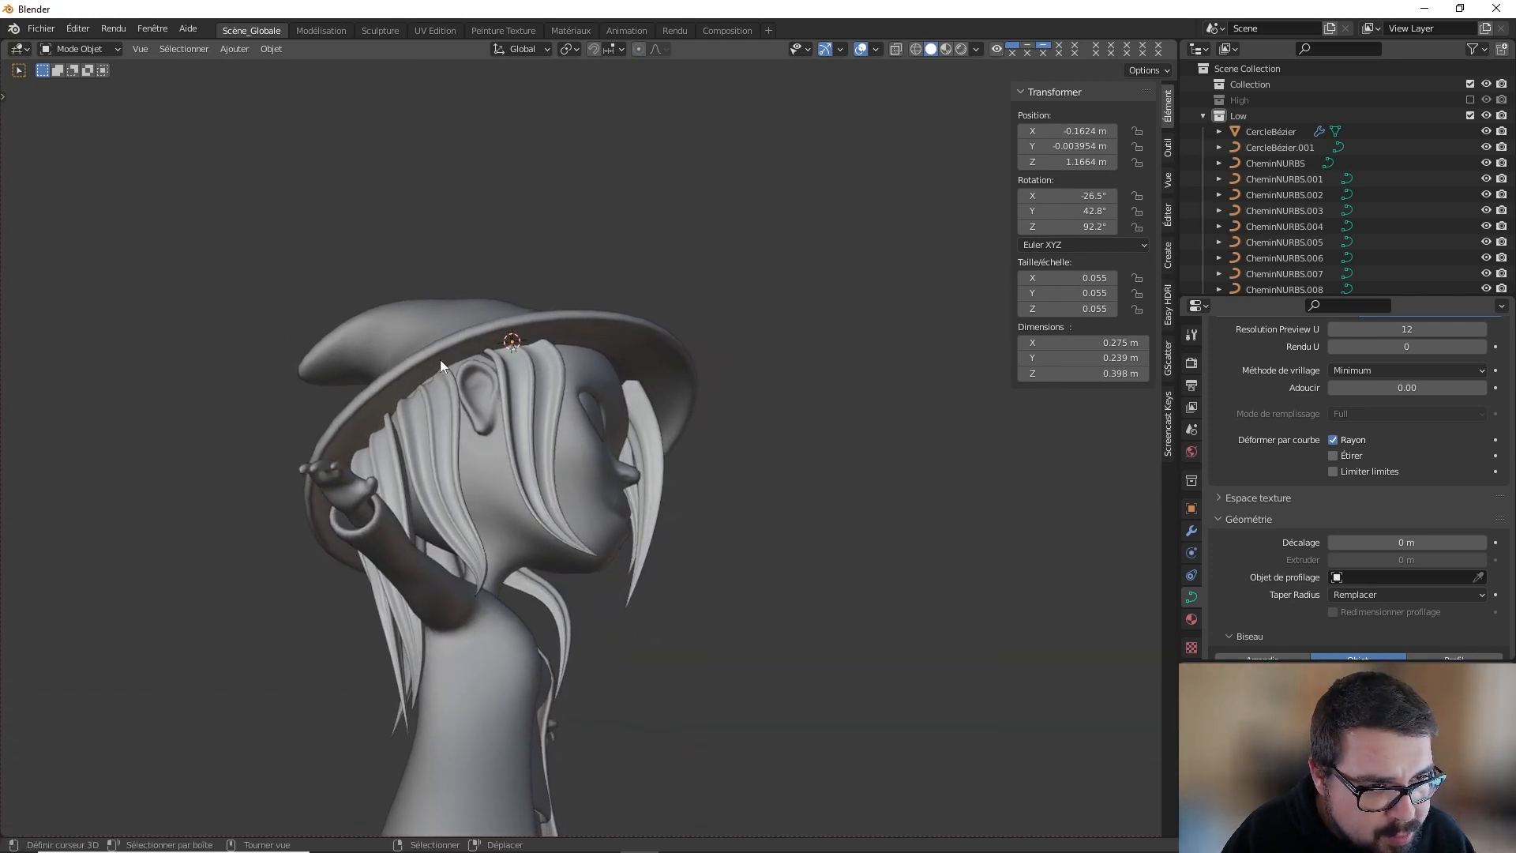
pyautogui.moveTo(477, 382); pyautogui.dragTo(575, 420, button='middle')
pyautogui.scroll(1, 575, 421)
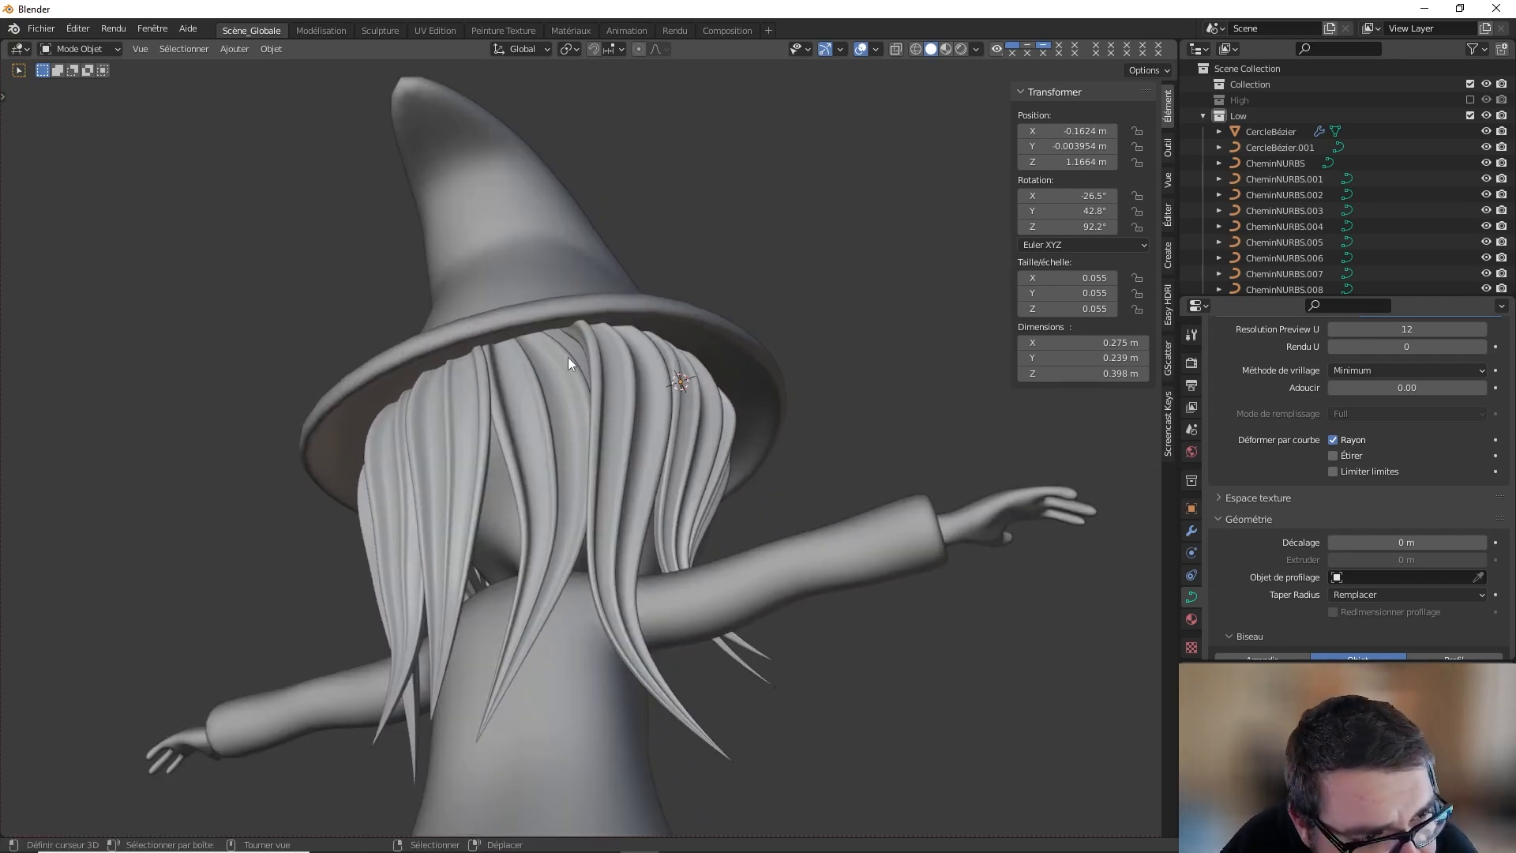
pyautogui.rightClick(560, 350)
pyautogui.press('Tab')
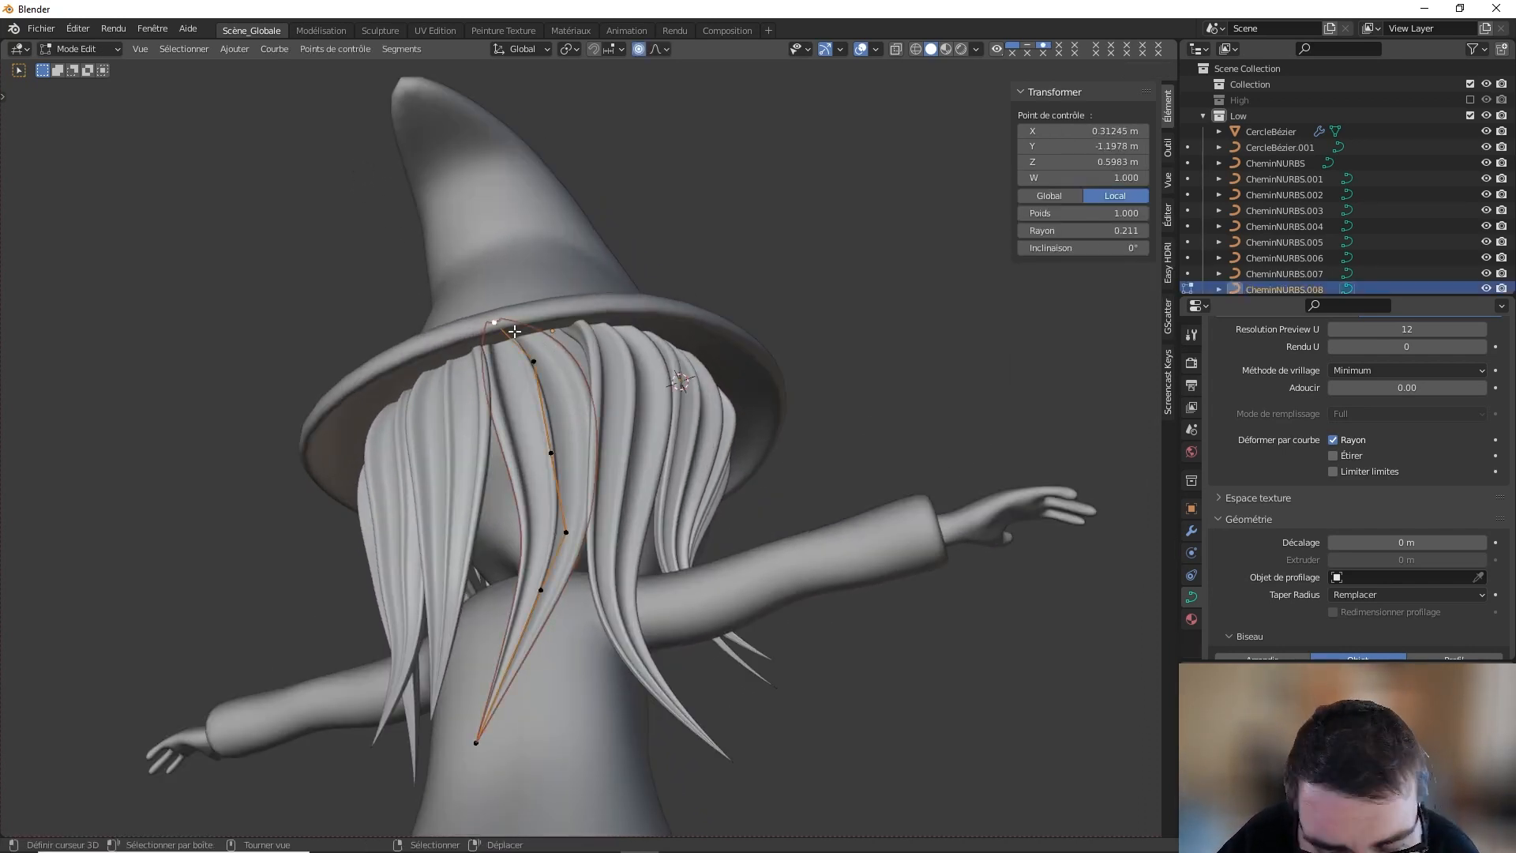
pyautogui.rightClick(600, 336)
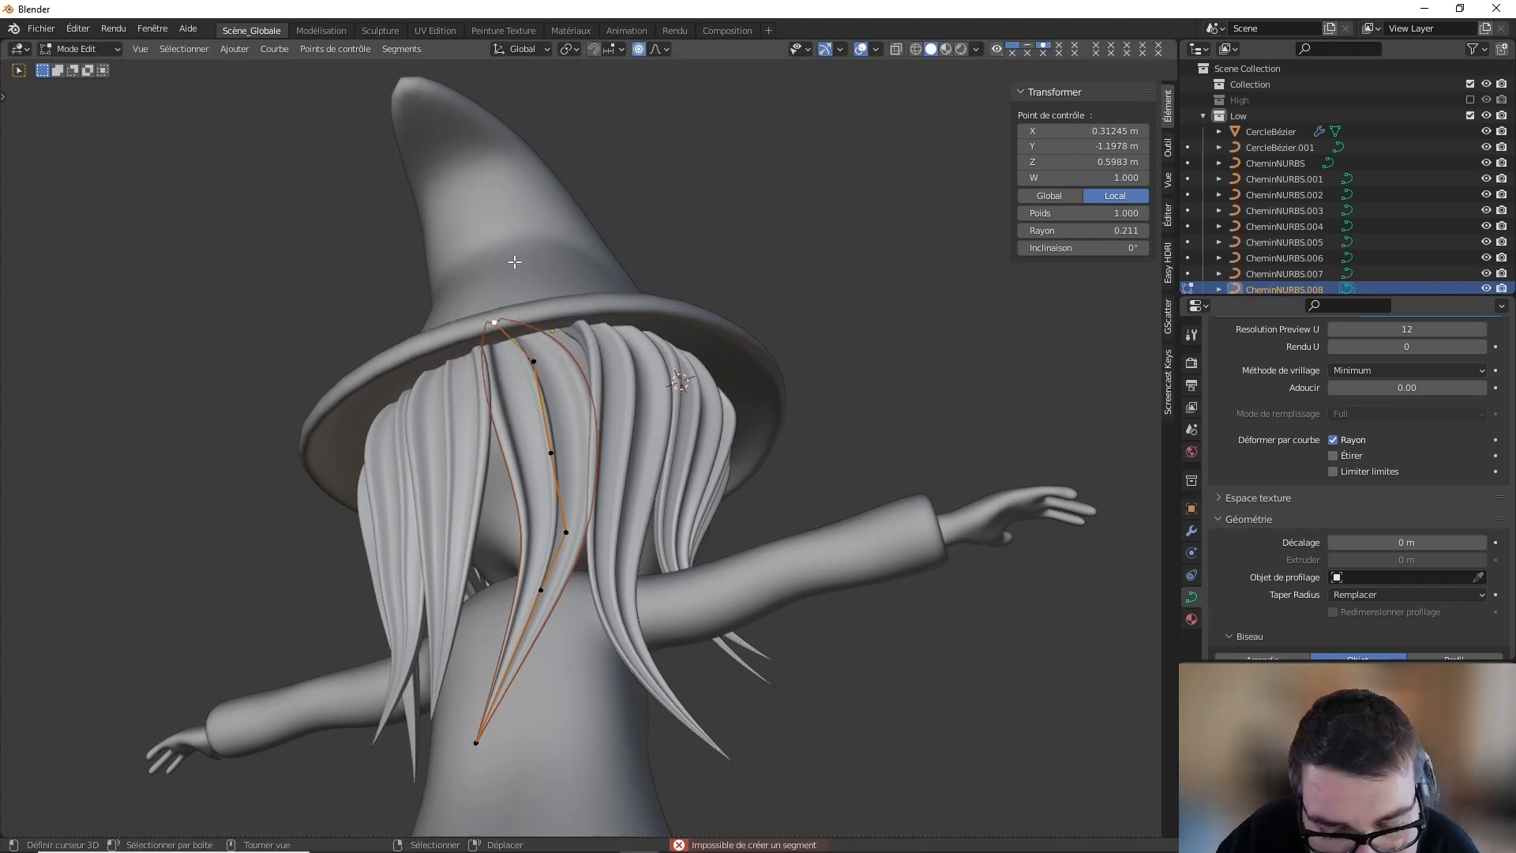
pyautogui.press('g')
pyautogui.click(542, 266)
pyautogui.press('f')
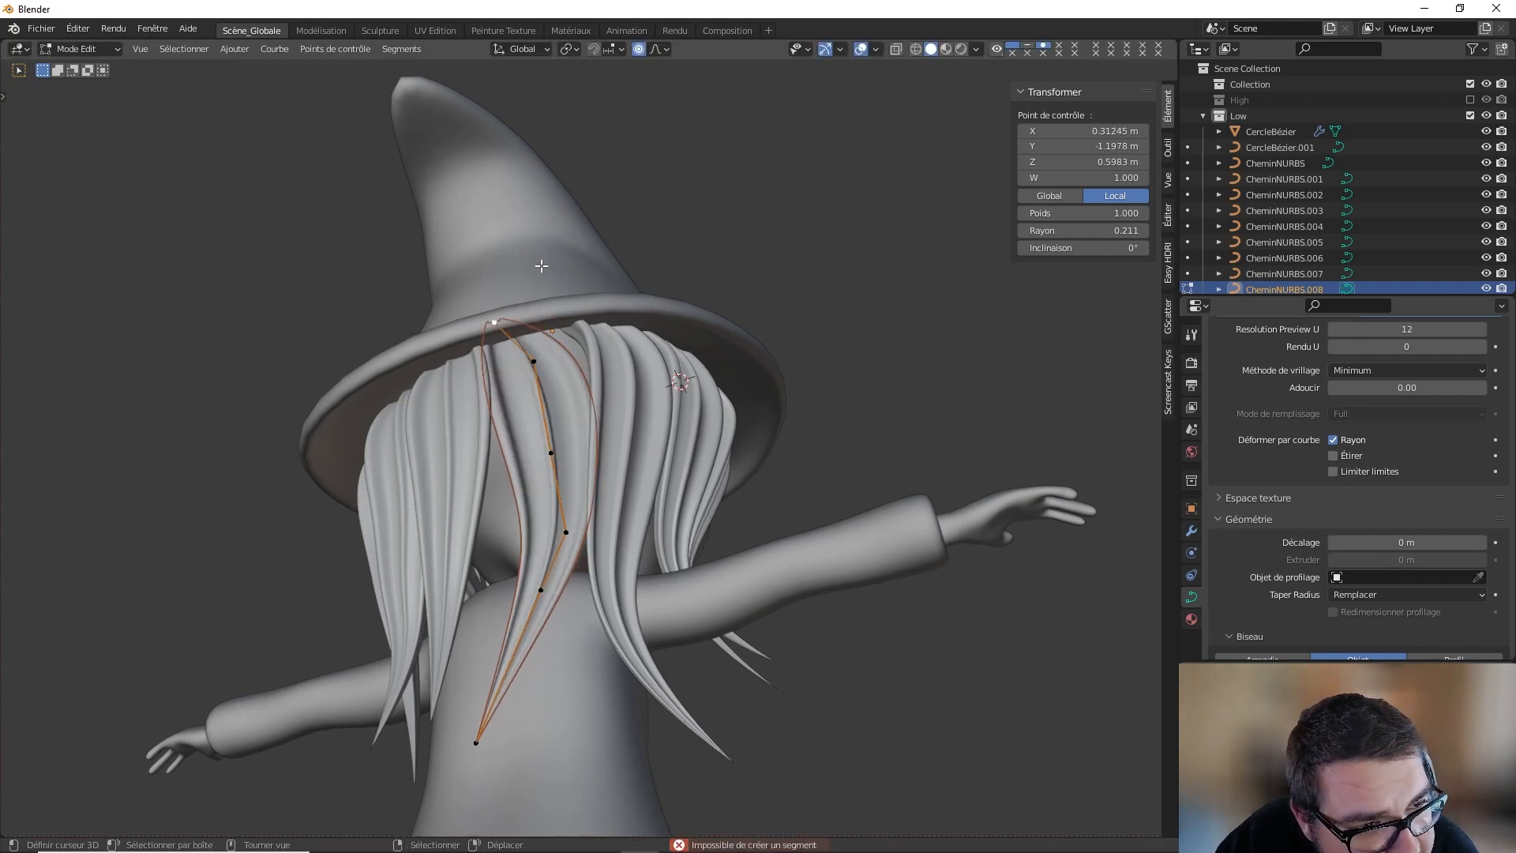
# Step: Enlarge the radius of the back strand's second control point to about 1.563
pyautogui.hotkey('alt', 's')
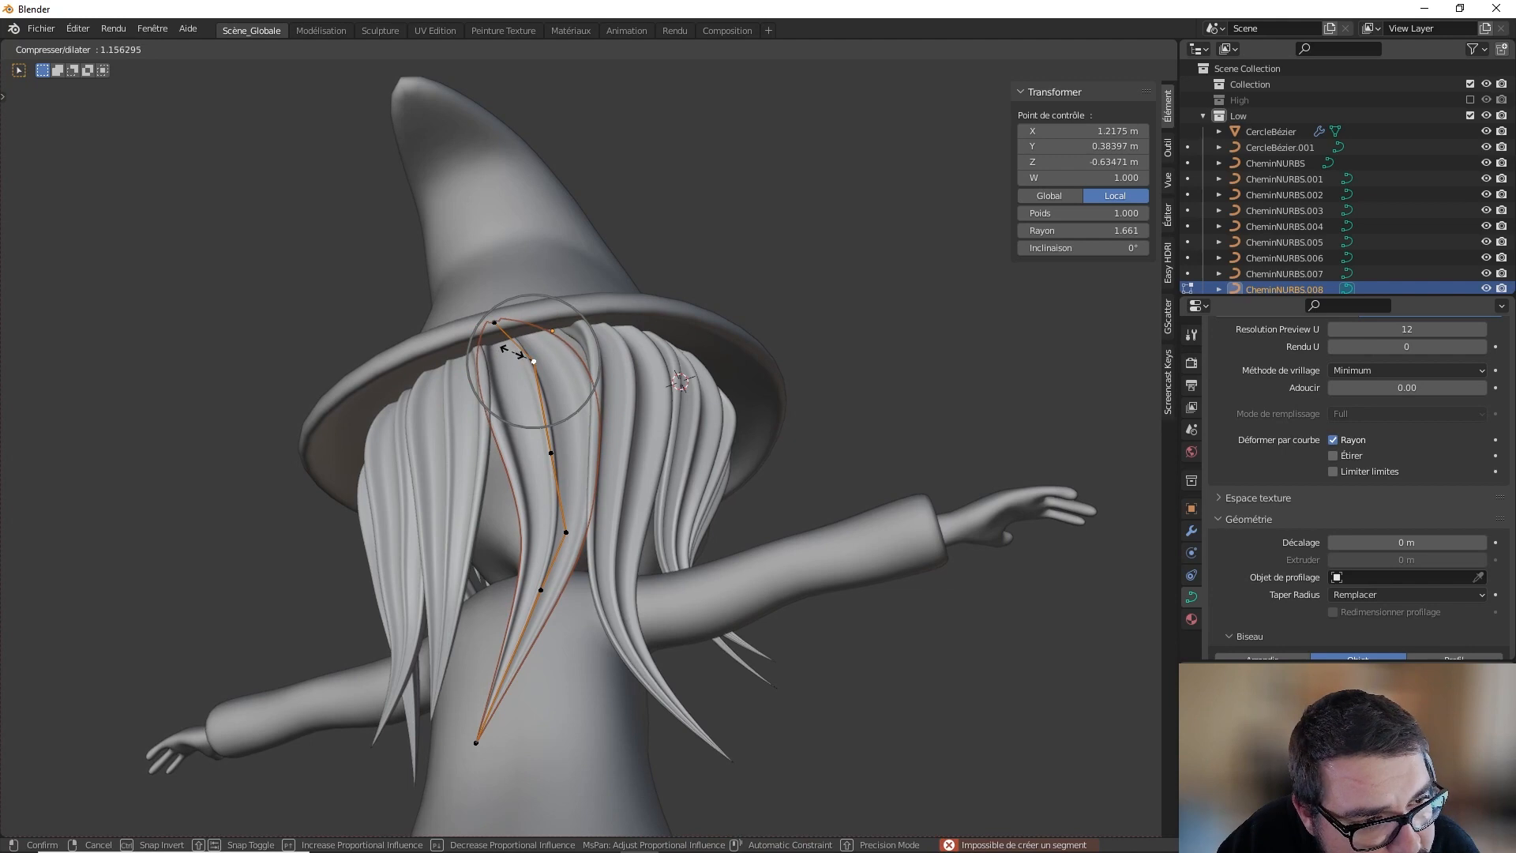
pyautogui.rightClick(528, 354)
pyautogui.hotkey('alt', 's')
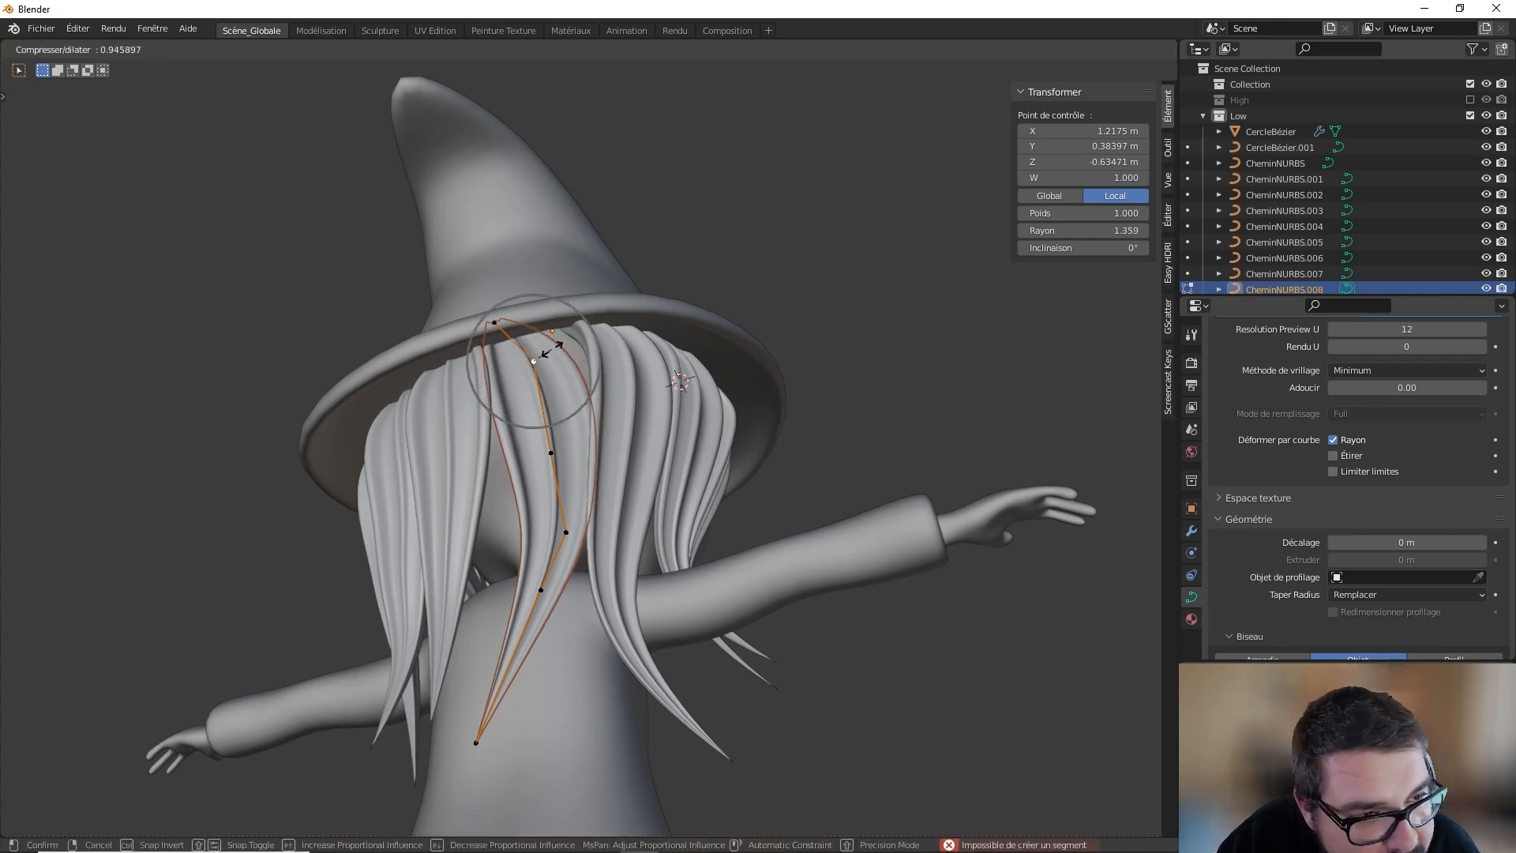
pyautogui.click(589, 342)
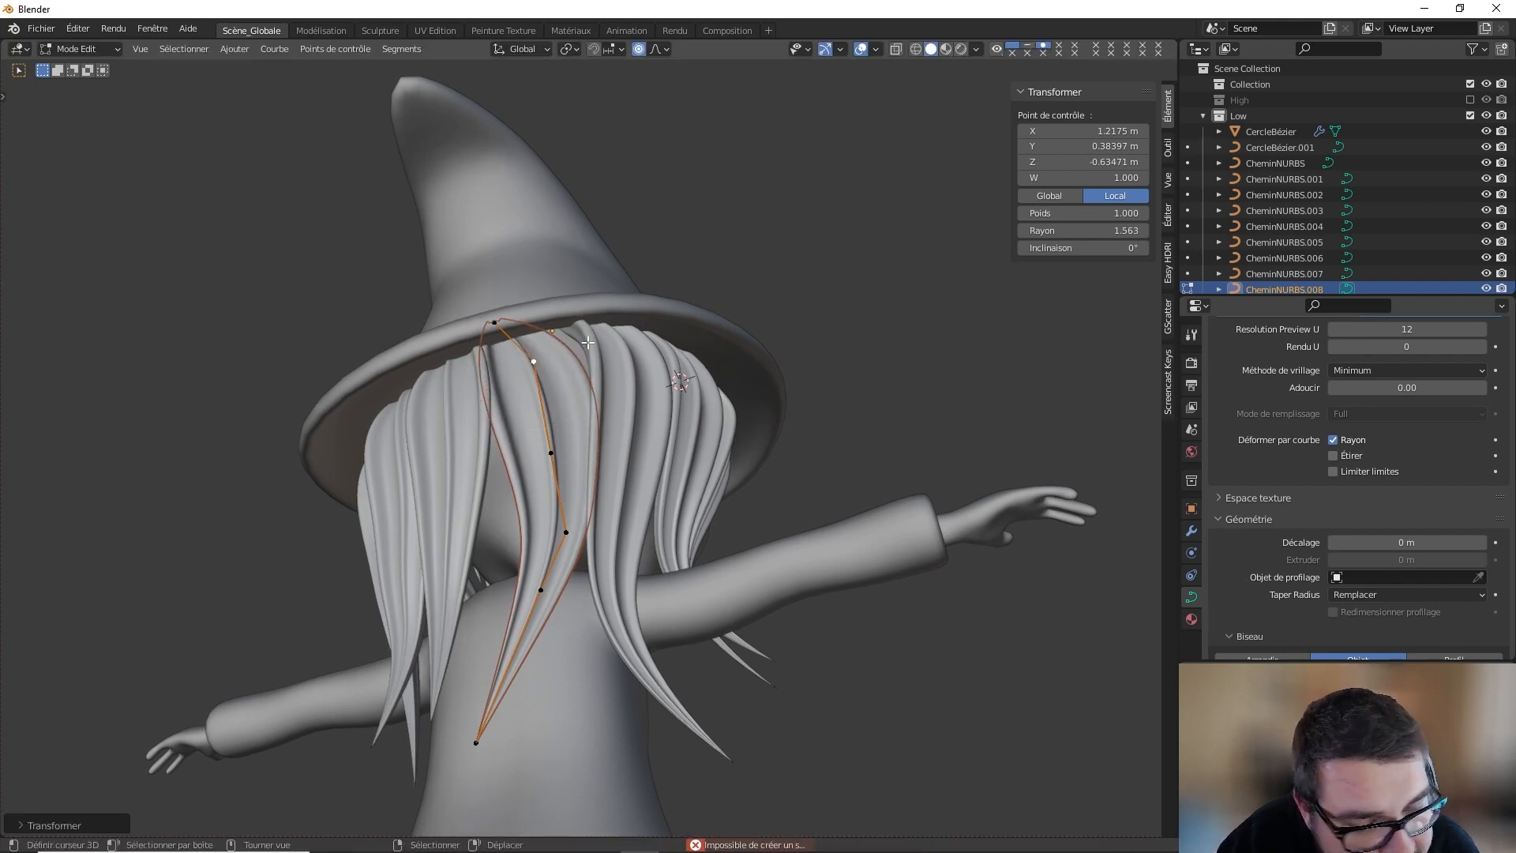
# Step: Move the back strand's second control point up toward the brim and shift the third point sideways toward the hair gap
pyautogui.press('g')
pyautogui.click(620, 257)
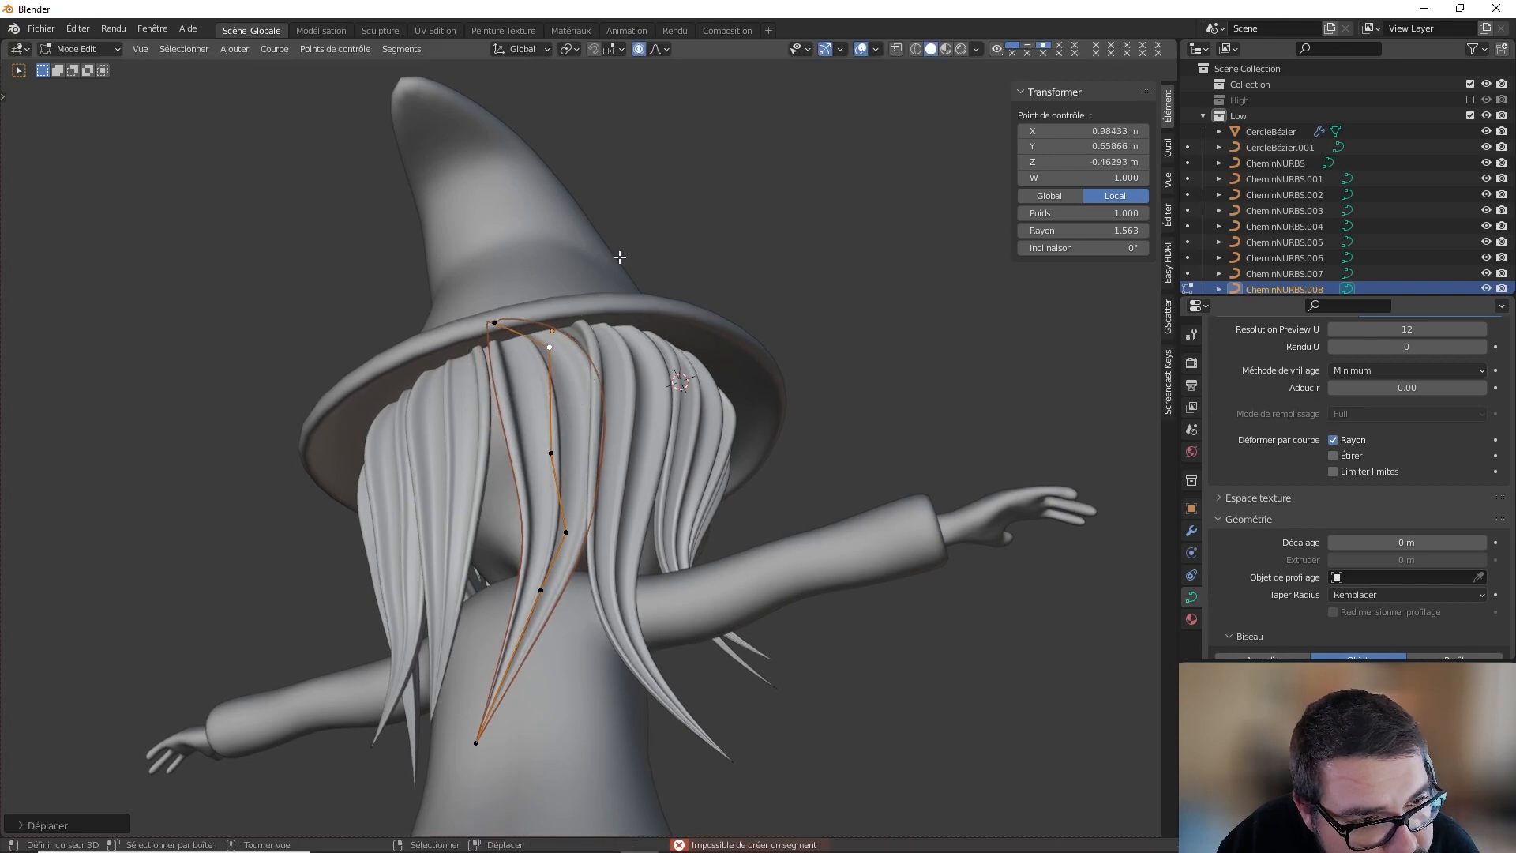
pyautogui.click(537, 432)
pyautogui.press('g')
pyautogui.click(523, 433)
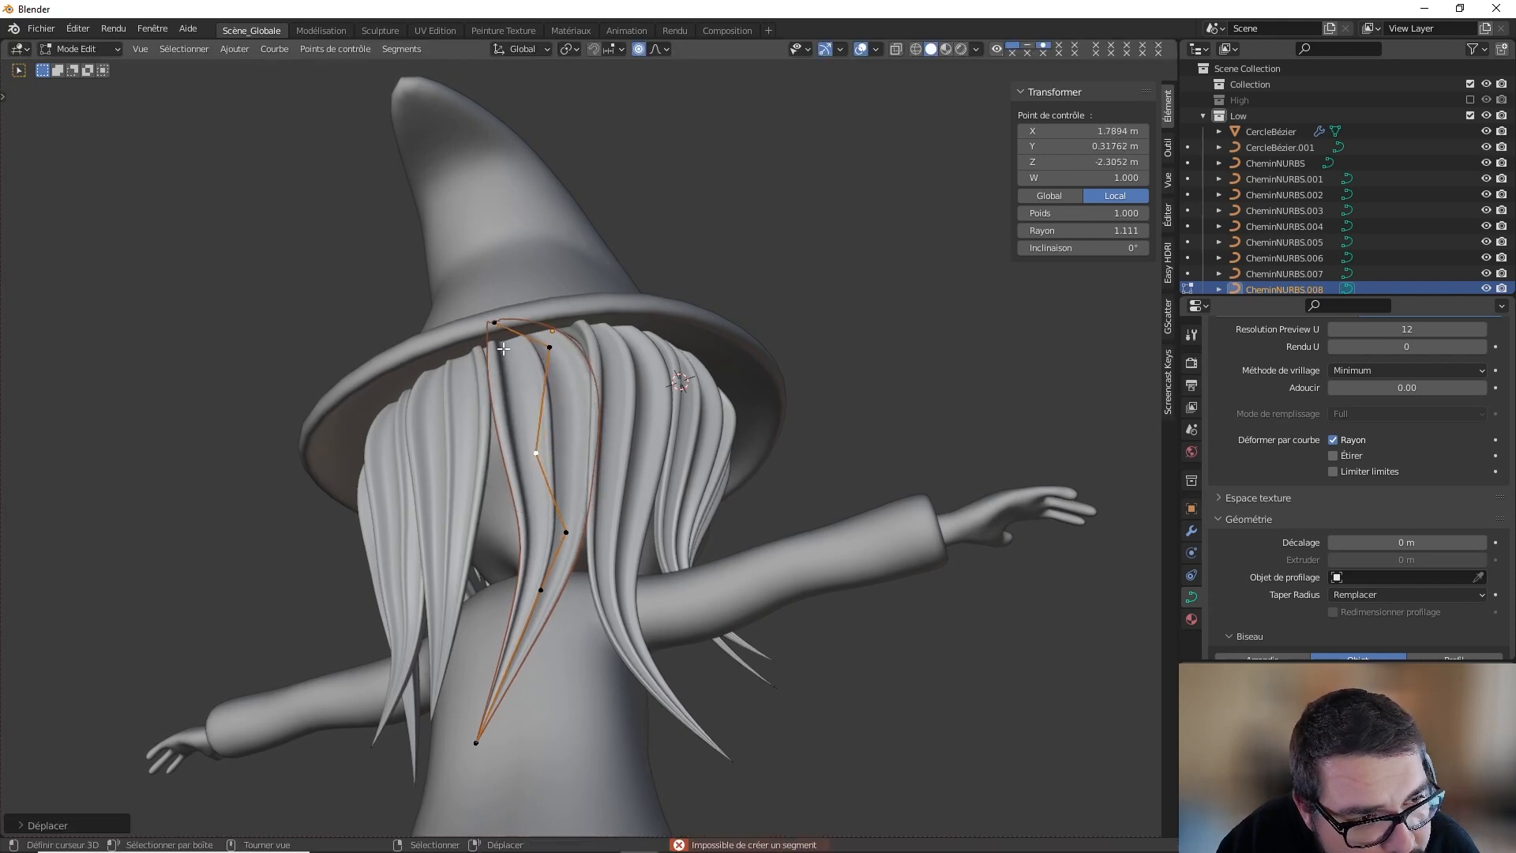
# Step: Readjust the position of the back strand's second control point beneath the hat brim
pyautogui.click(550, 347)
pyautogui.press('g')
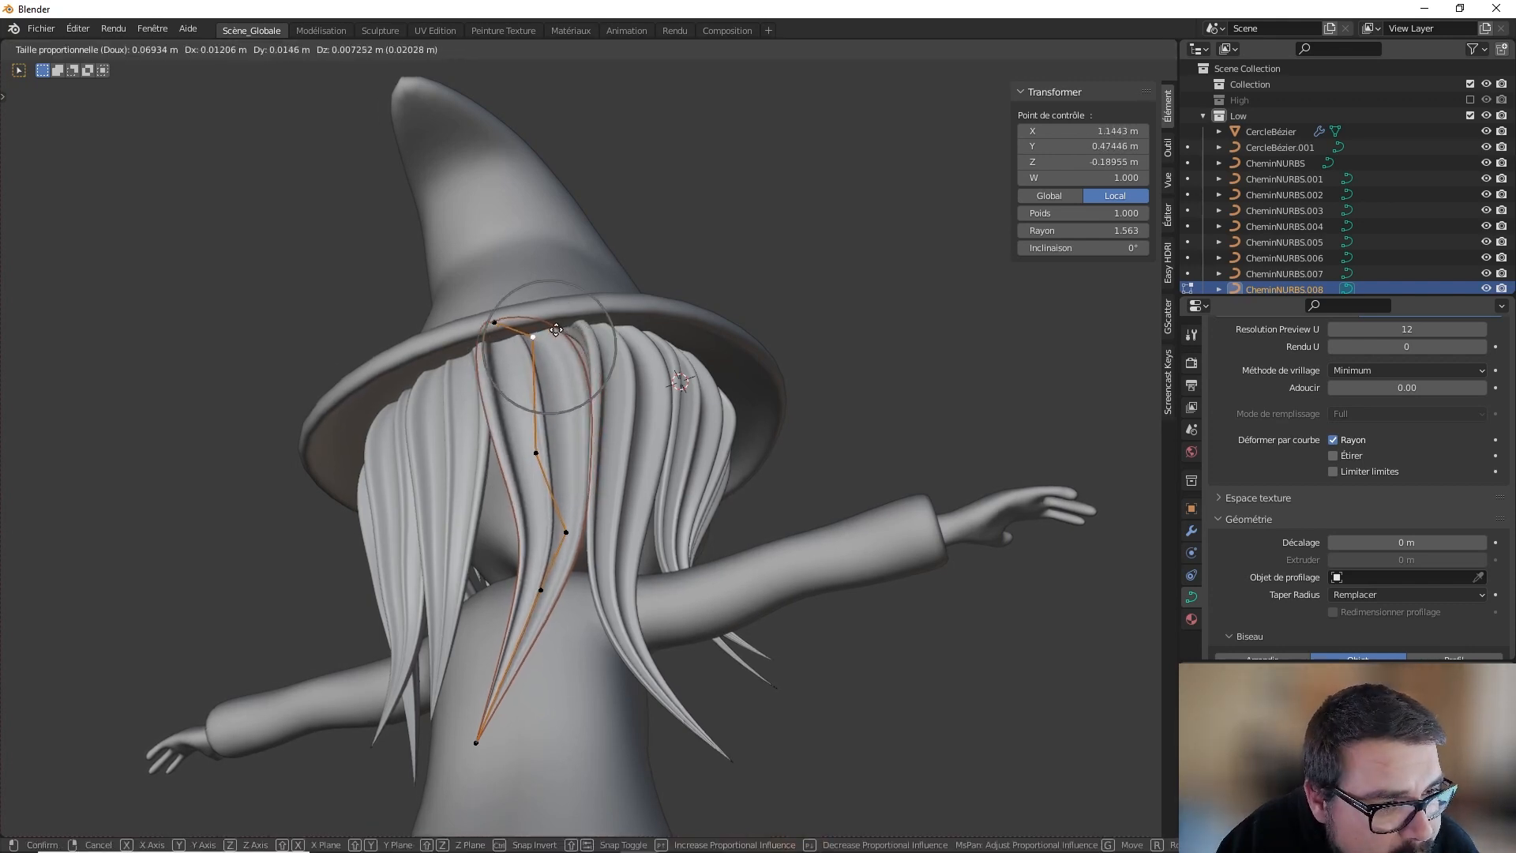
pyautogui.rightClick(558, 329)
pyautogui.moveTo(558, 330)
pyautogui.mouseDown(button='middle')
pyautogui.moveTo(466, 340)
pyautogui.moveTo(562, 352)
pyautogui.mouseUp(button='middle')
pyautogui.press('g')
pyautogui.click(465, 332)
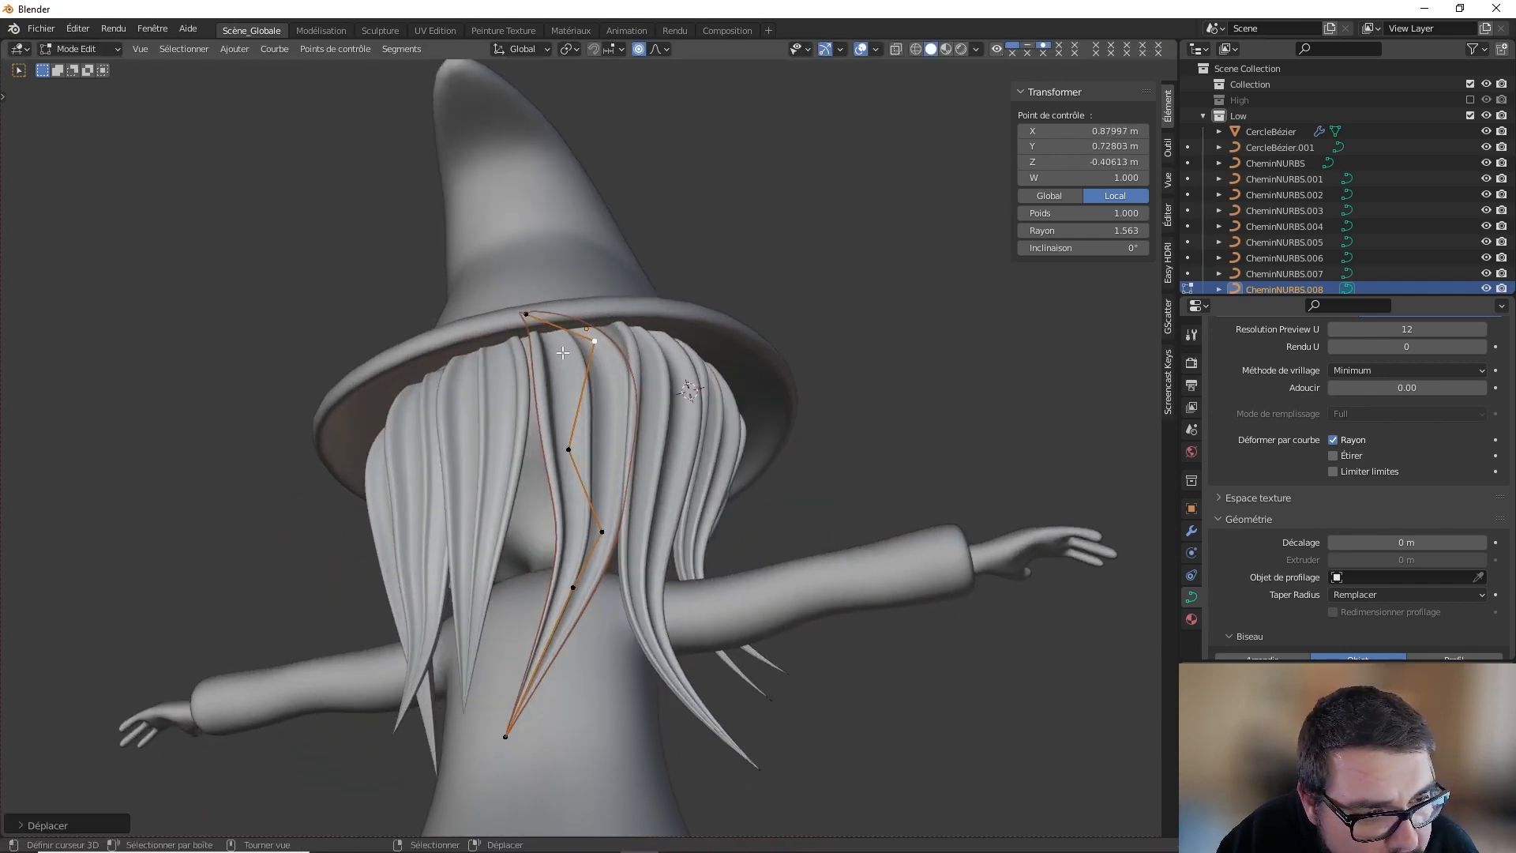
# Step: Shift the back strand's third control point further toward the hair gap, then leave Edit Mode and deselect everything
pyautogui.rightClick(555, 443)
pyautogui.press('g')
pyautogui.click(543, 448)
pyautogui.press('Tab')
pyautogui.moveTo(580, 416); pyautogui.dragTo(558, 434, button='middle')
pyautogui.press('a')
pyautogui.click(554, 348)
pyautogui.moveTo(576, 367); pyautogui.dragTo(594, 394, button='middle')
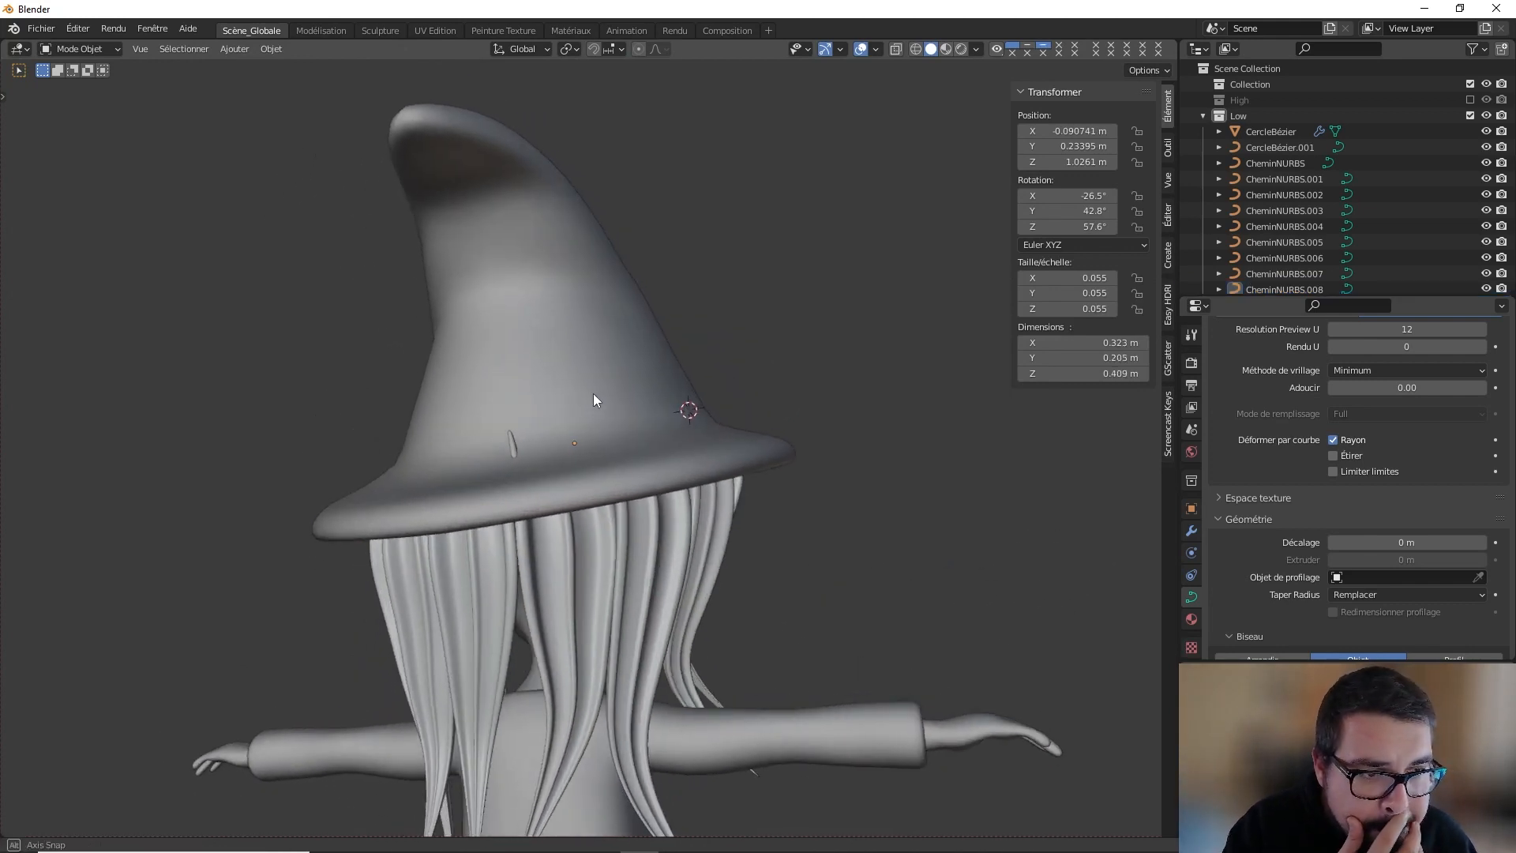
# Step: Edit the back strand poking through the hat again and shrink its root control point's radius to about 0.175
pyautogui.rightClick(537, 515)
pyautogui.press('Tab')
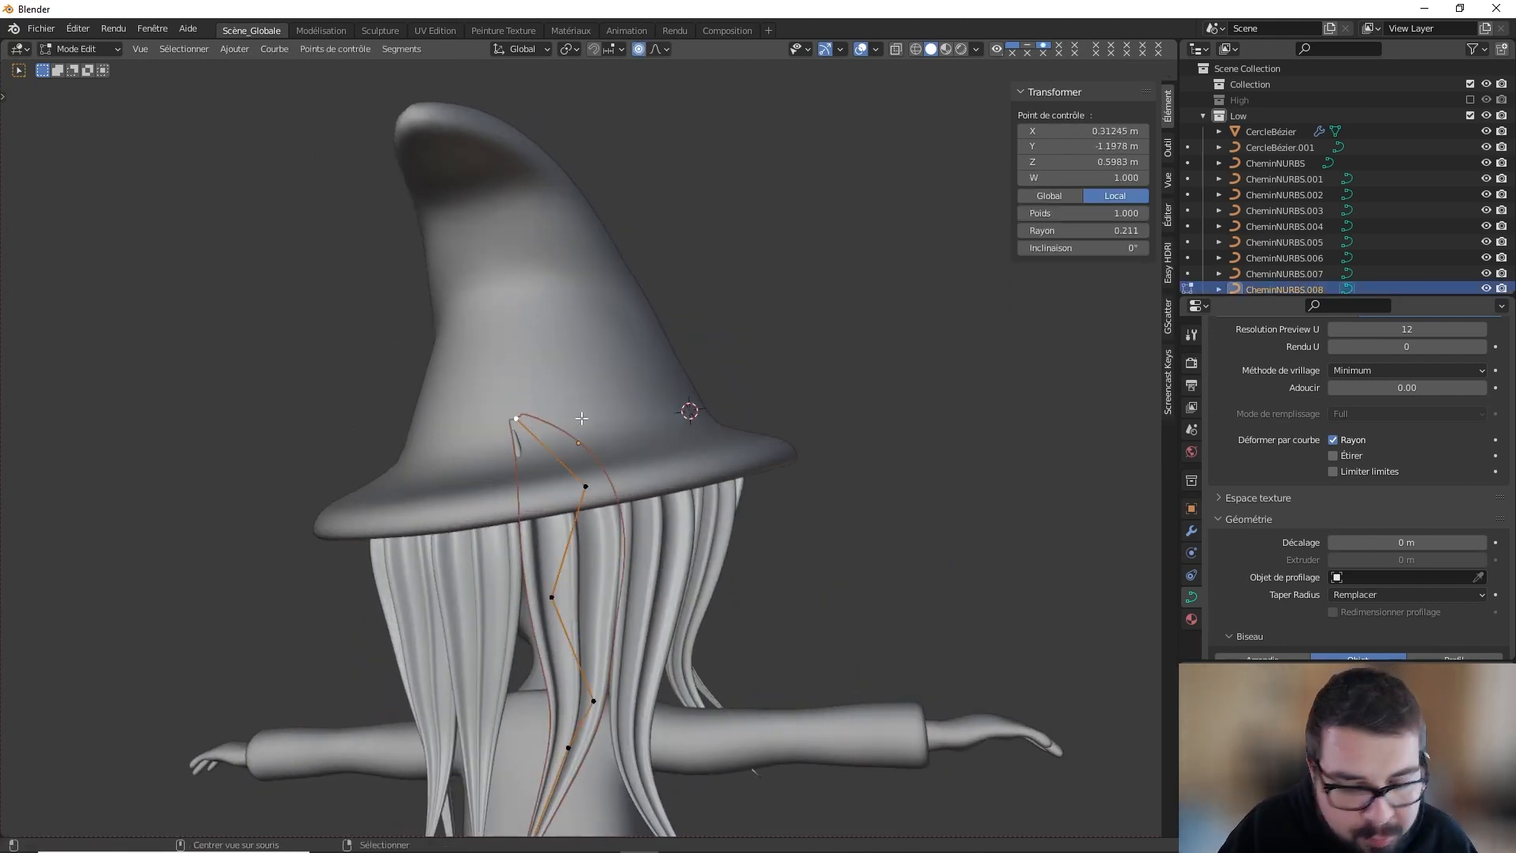
pyautogui.hotkey('alt', 's')
pyautogui.click(570, 427)
pyautogui.moveTo(570, 427); pyautogui.dragTo(627, 412, button='middle')
# Step: Move the back strand's root control point inside the hat, then leave Edit Mode and deselect everything
pyautogui.press('f')
pyautogui.click(687, 256)
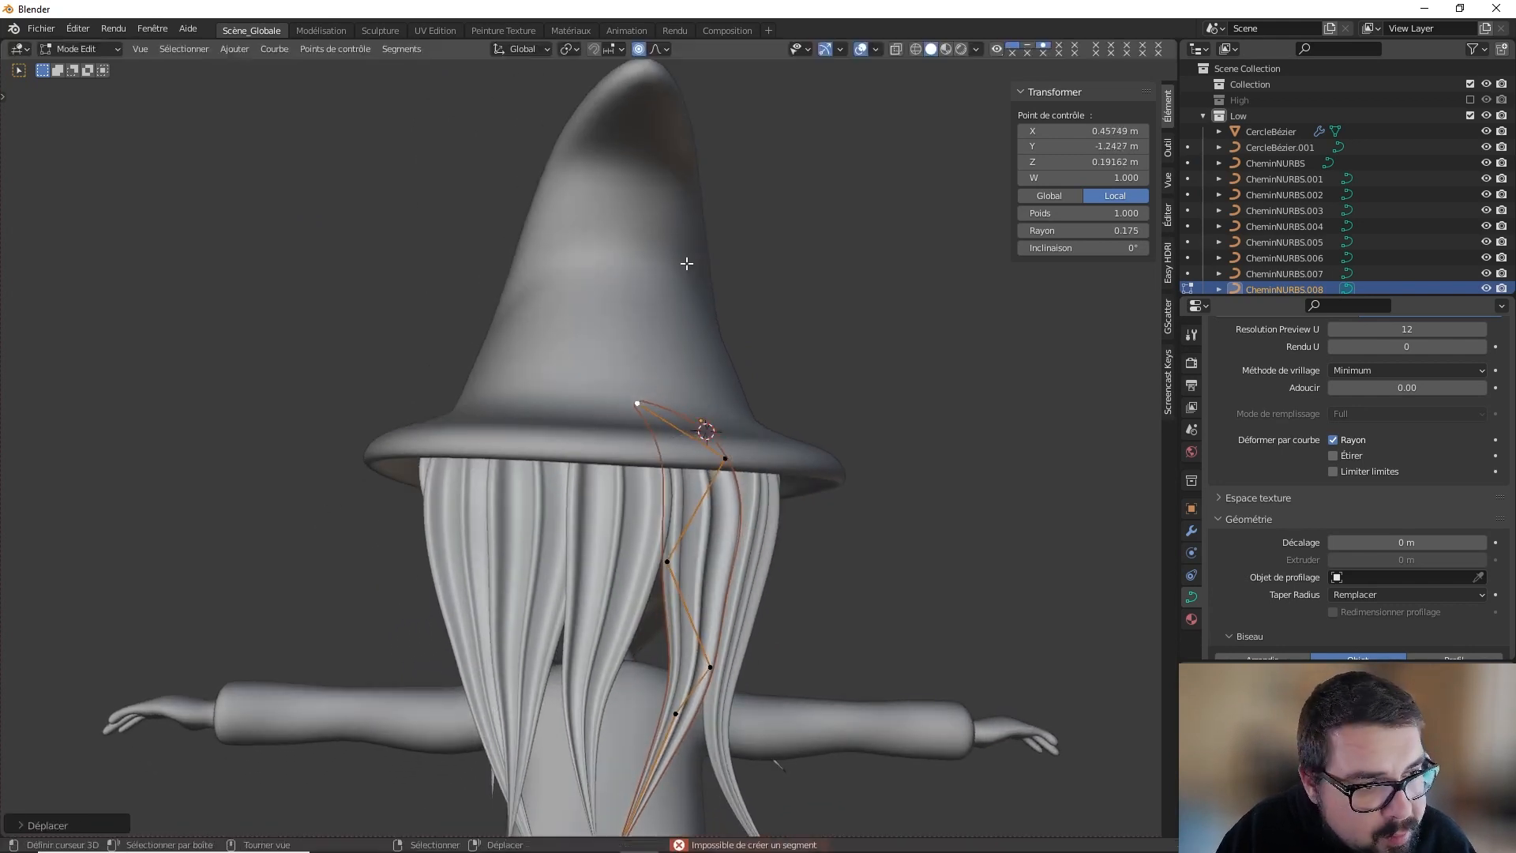
pyautogui.press('f')
pyautogui.moveTo(687, 261); pyautogui.dragTo(607, 263, button='middle')
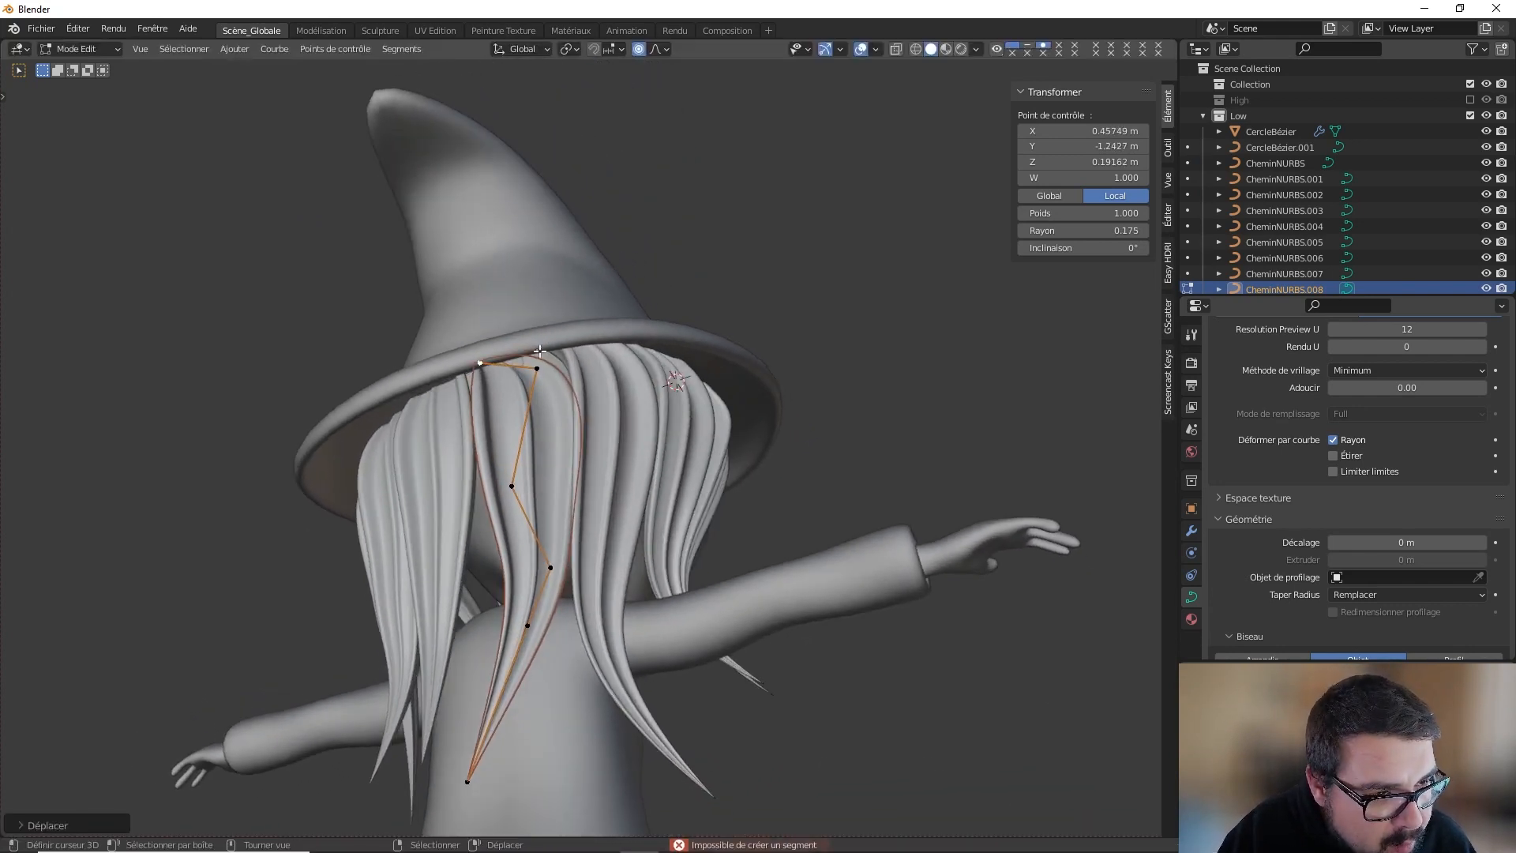
pyautogui.press('Tab')
pyautogui.press('a')
pyautogui.click(605, 315)
pyautogui.moveTo(602, 315); pyautogui.dragTo(540, 390, button='middle')
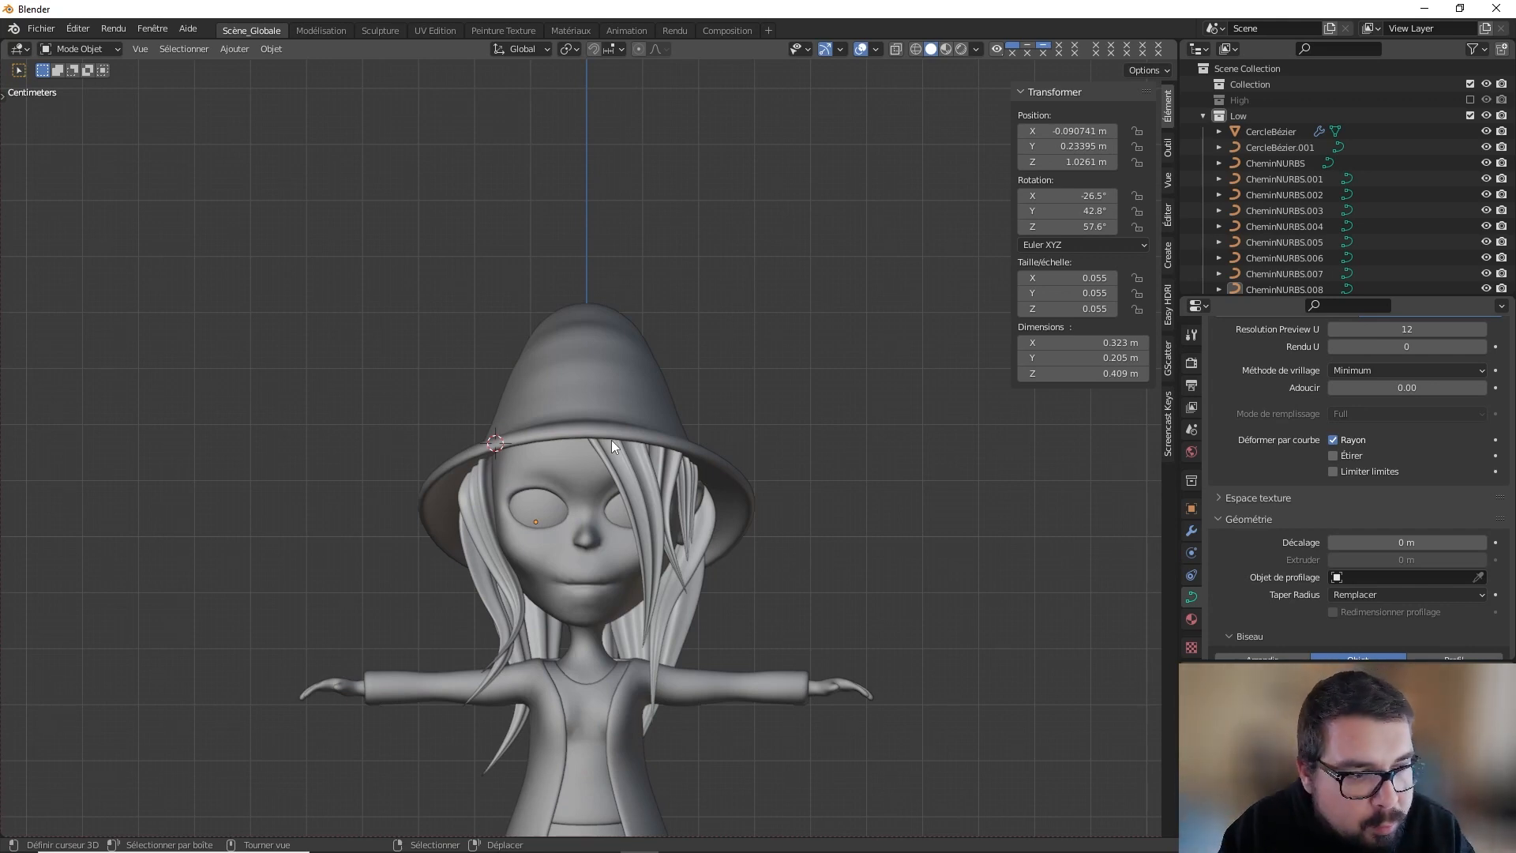
pyautogui.scroll(-2, 585, 513)
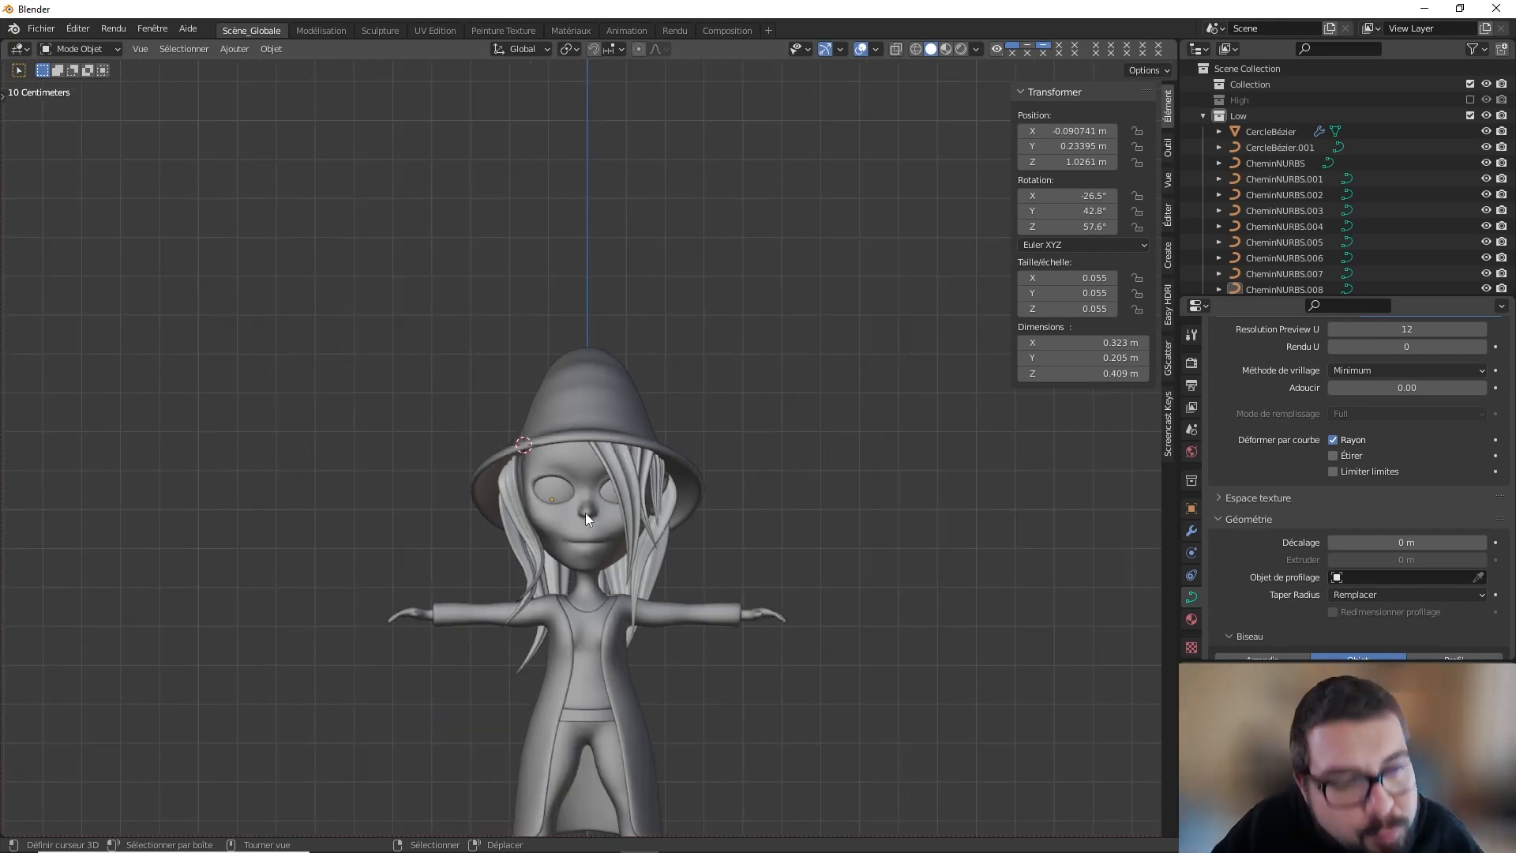
pyautogui.scroll(-2, 585, 513)
pyautogui.moveTo(637, 537)
pyautogui.mouseDown(button='middle')
pyautogui.moveTo(779, 544)
pyautogui.moveTo(590, 544)
pyautogui.moveTo(689, 580)
pyautogui.moveTo(659, 552)
pyautogui.mouseUp(button='middle')
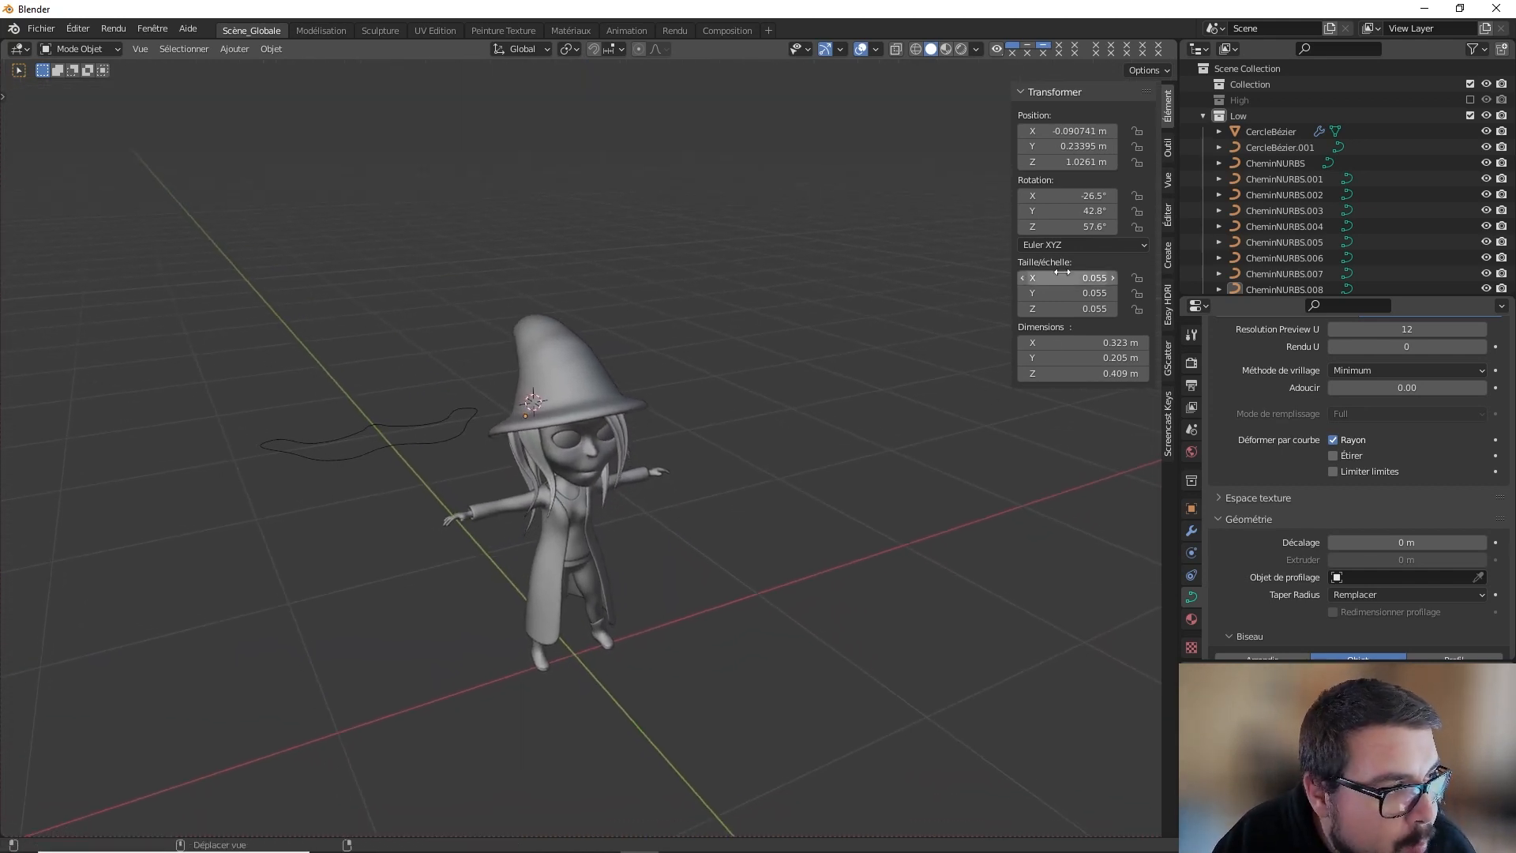
pyautogui.click(1268, 160)
pyautogui.scroll(-4, 1278, 172)
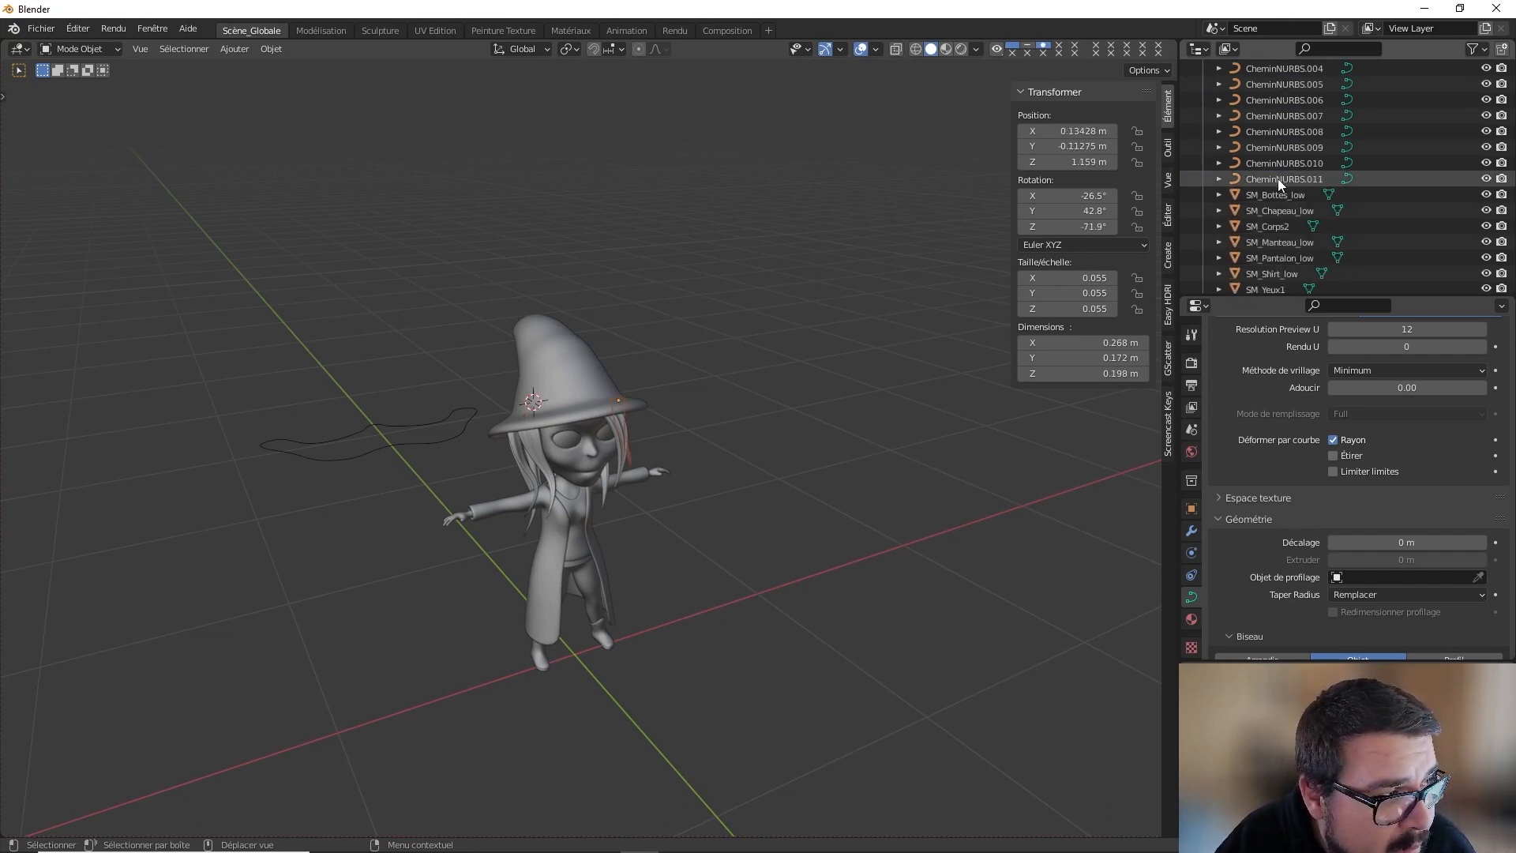
pyautogui.keyDown('shift'); pyautogui.click(1302, 180); pyautogui.keyUp('shift')
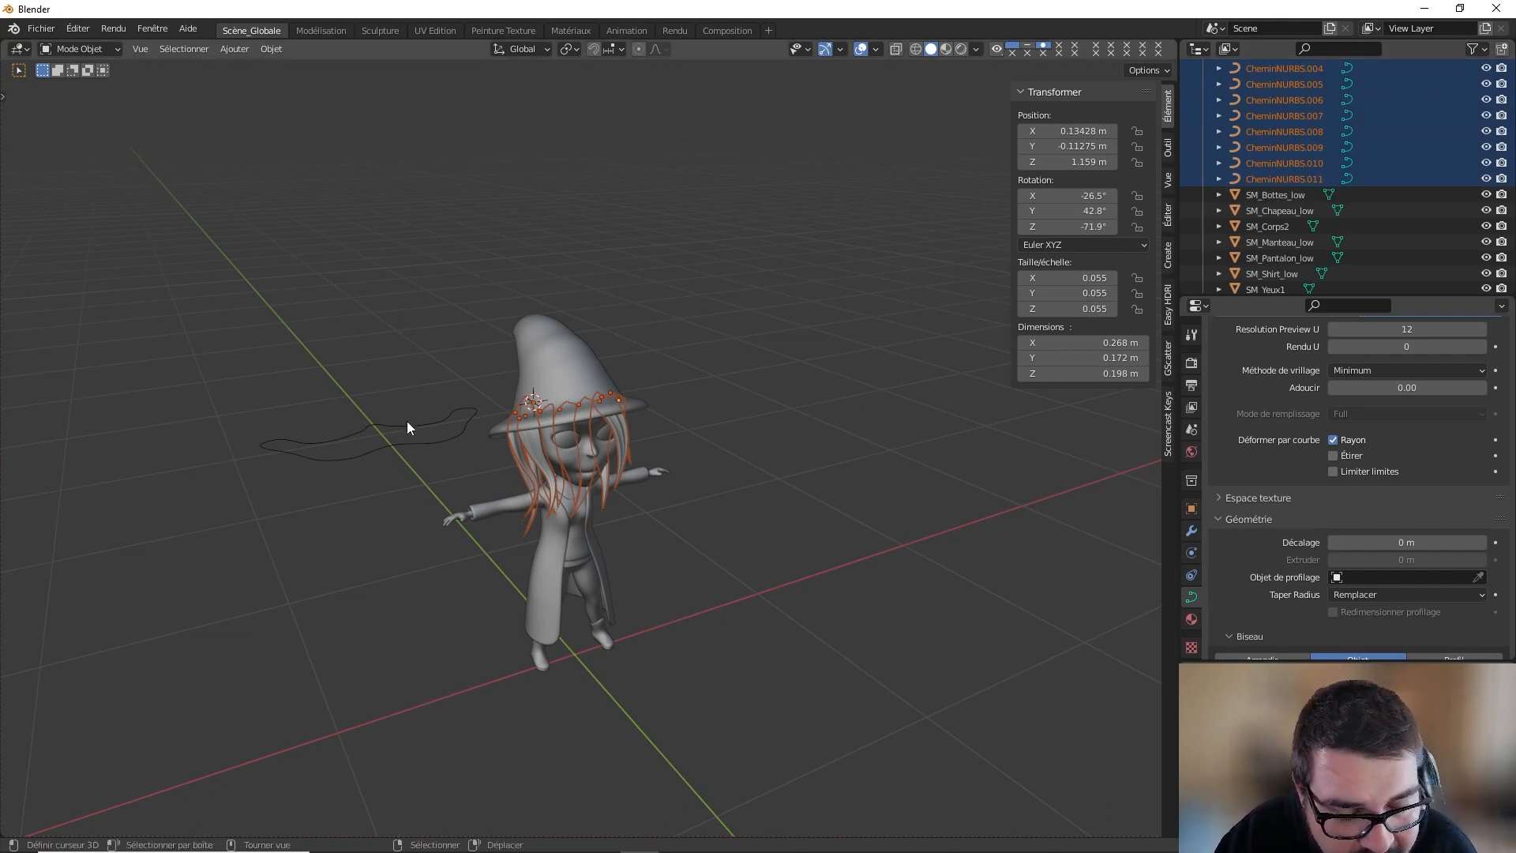
pyautogui.scroll(5, 1290, 154)
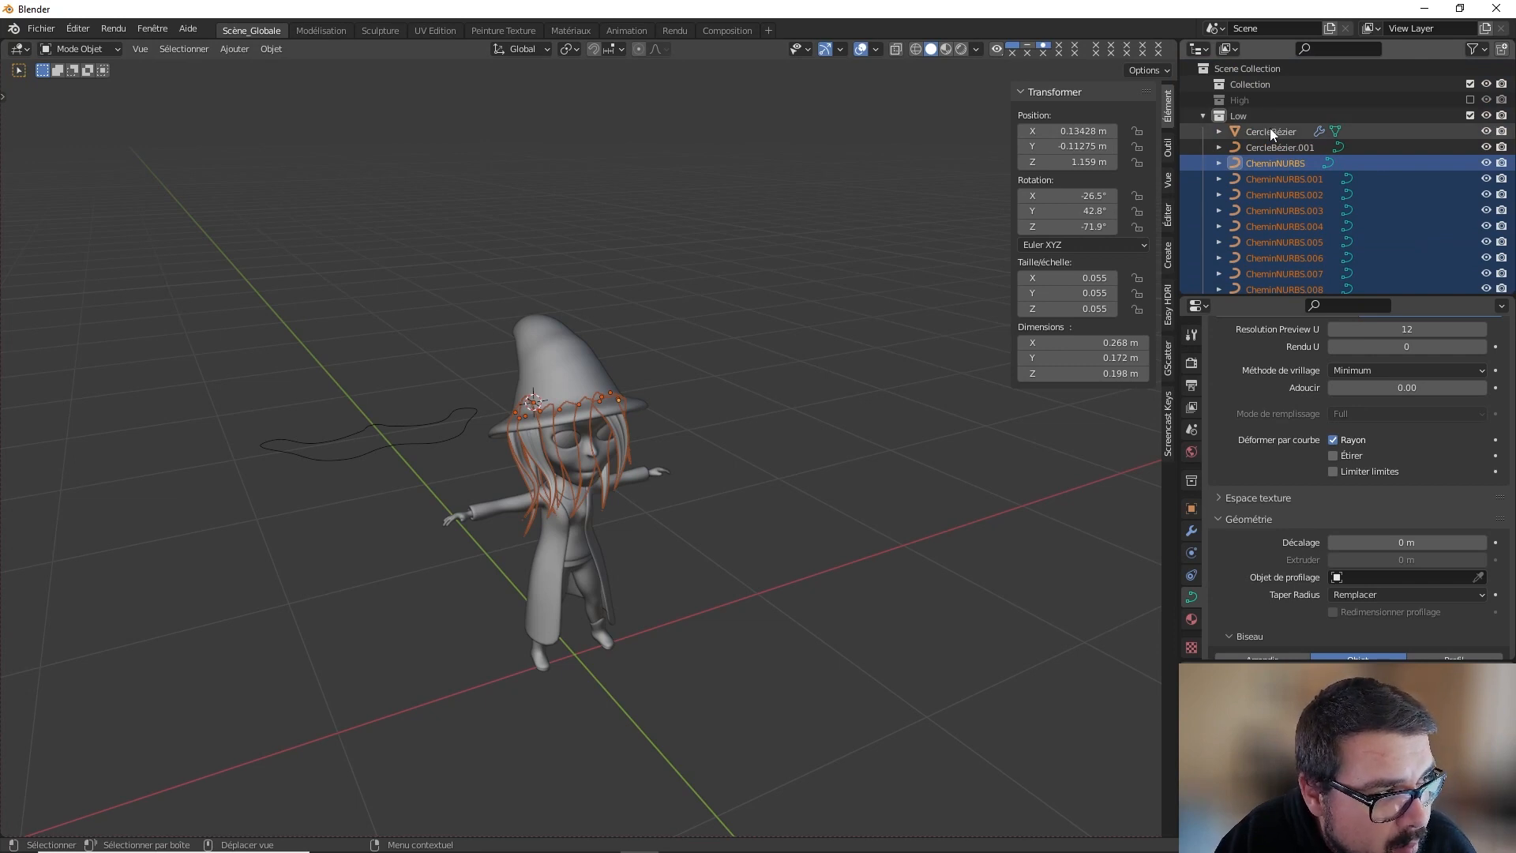
# Step: Rename the belt mesh CercleBézier to SM_Ceinture
pyautogui.click(1270, 128)
pyautogui.click(1273, 146)
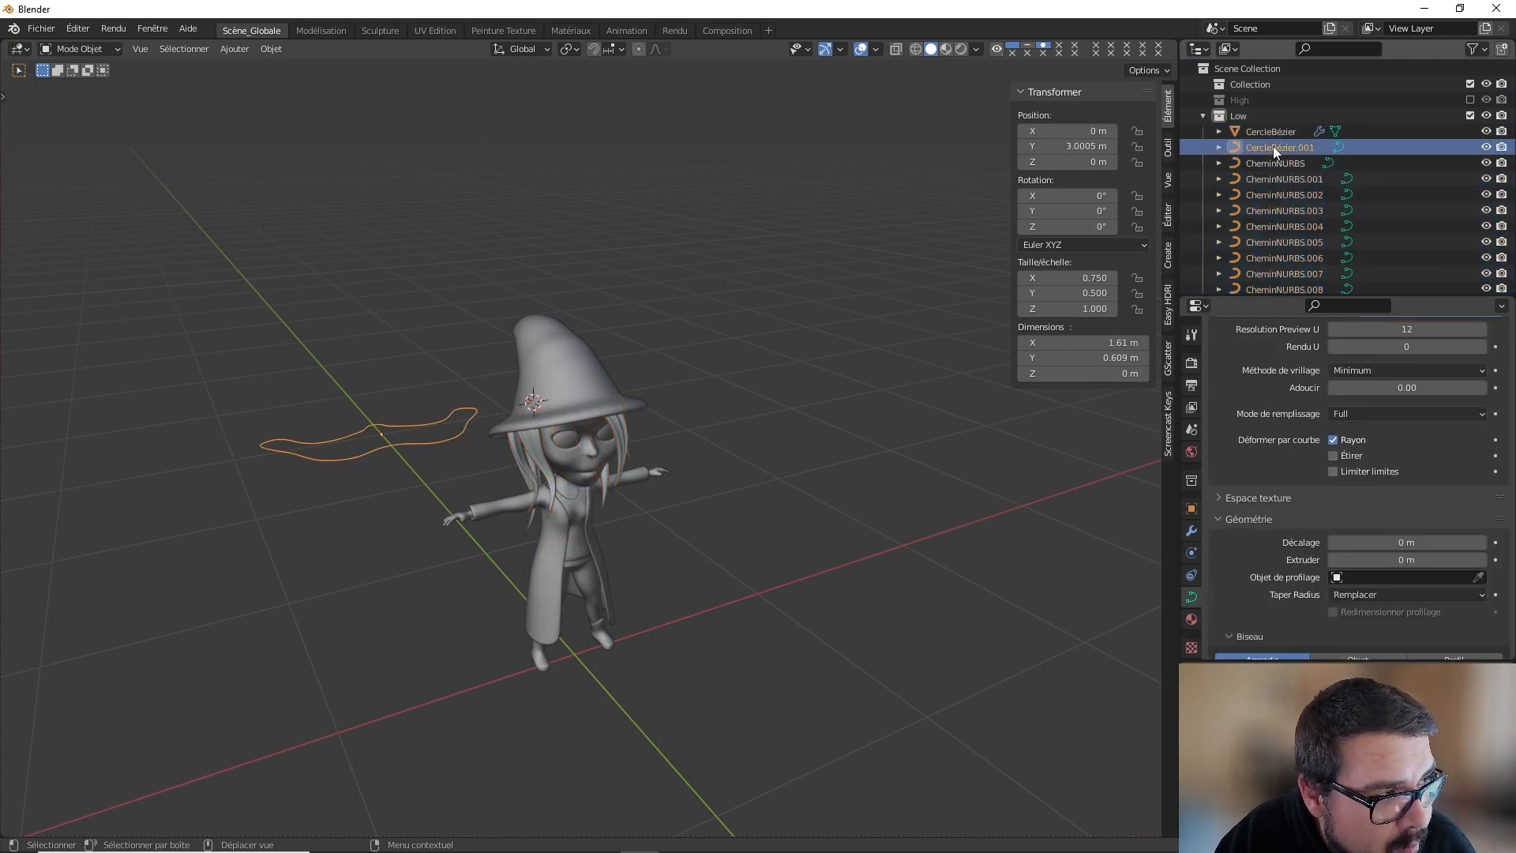
pyautogui.click(1278, 130)
pyautogui.doubleClick(1278, 130)
pyautogui.write('SM_Cei')
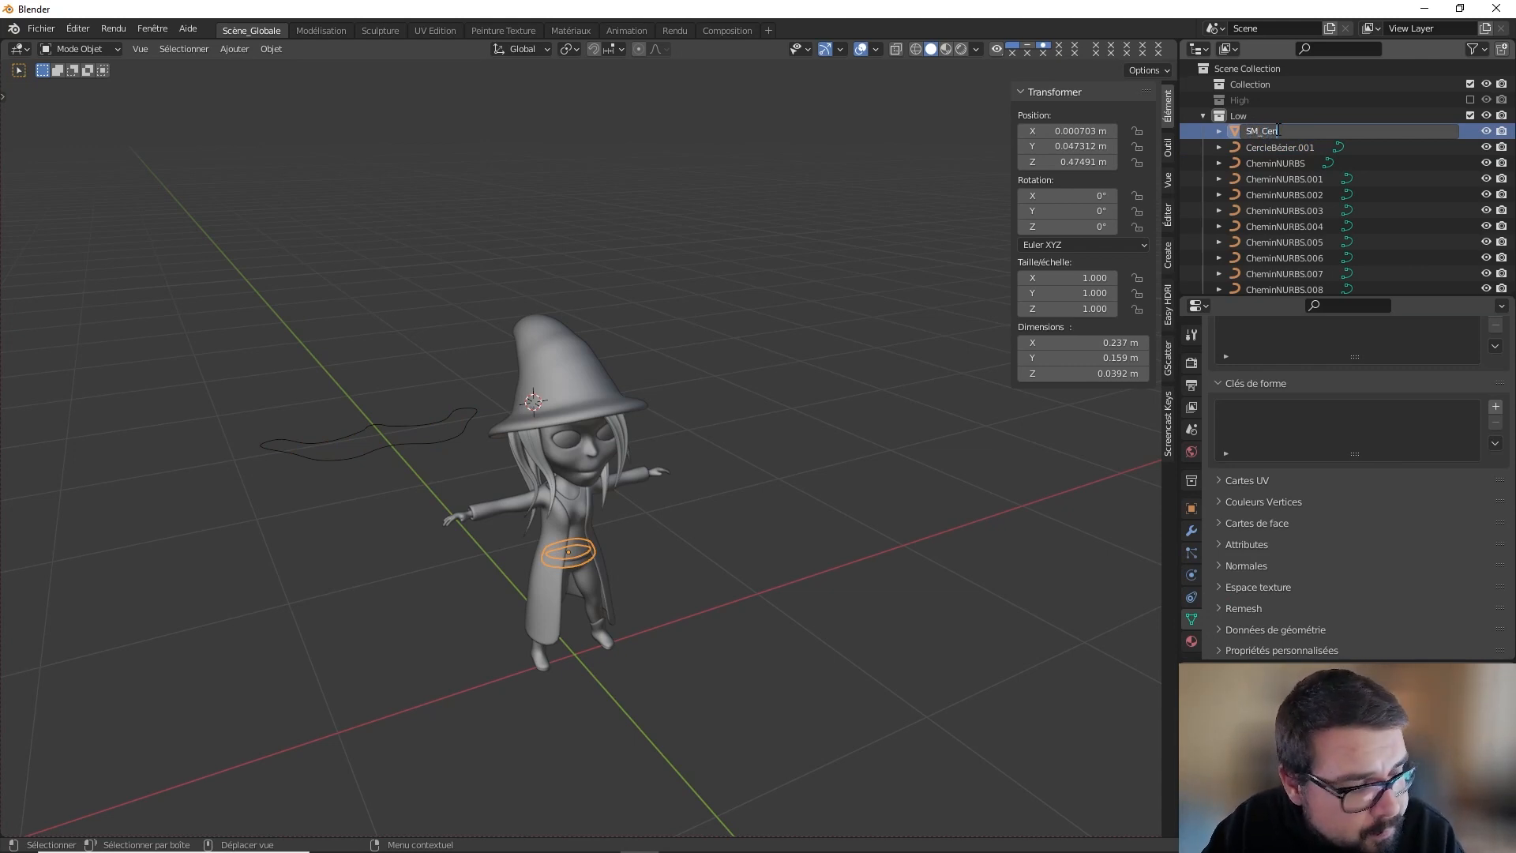
pyautogui.write('nture')
pyautogui.press('Return')
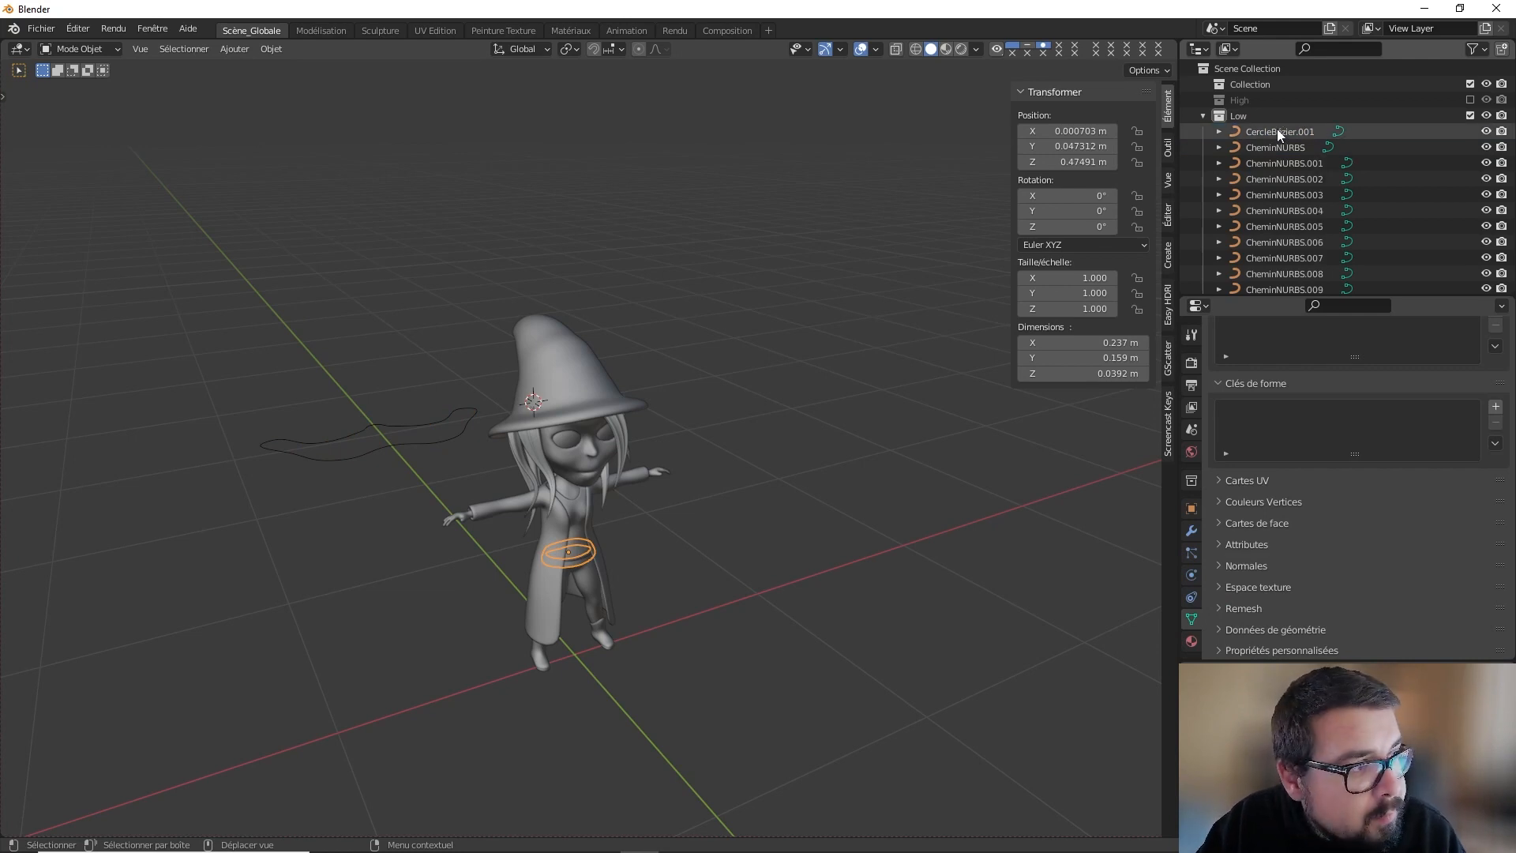
# Step: Select the hair curves from CheminNURBS.001 through CheminNURBS.011 and convert them to meshes
pyautogui.click(1289, 163)
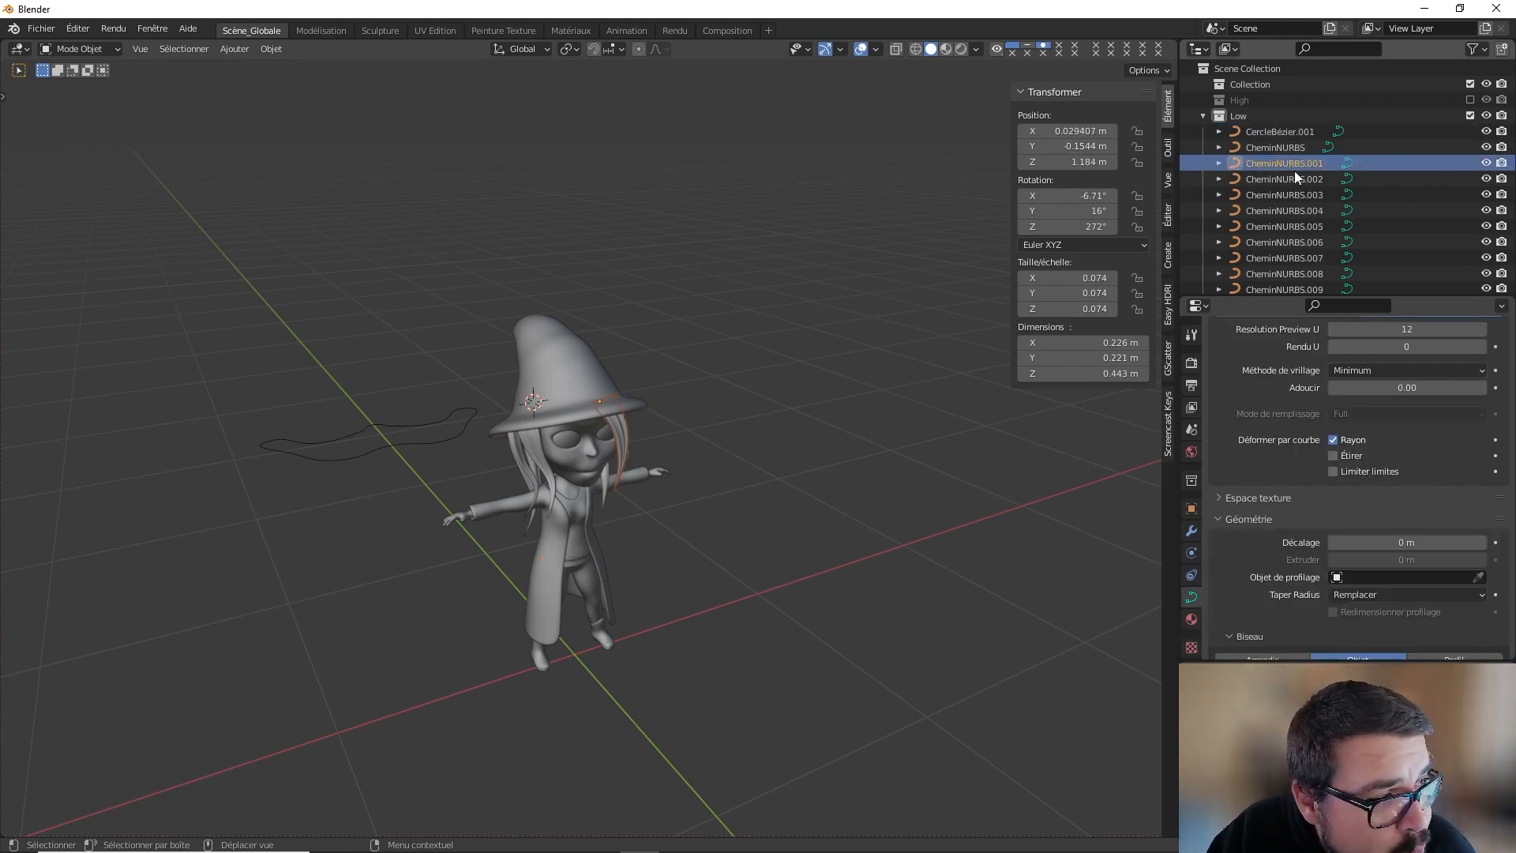
pyautogui.scroll(-2, 1295, 190)
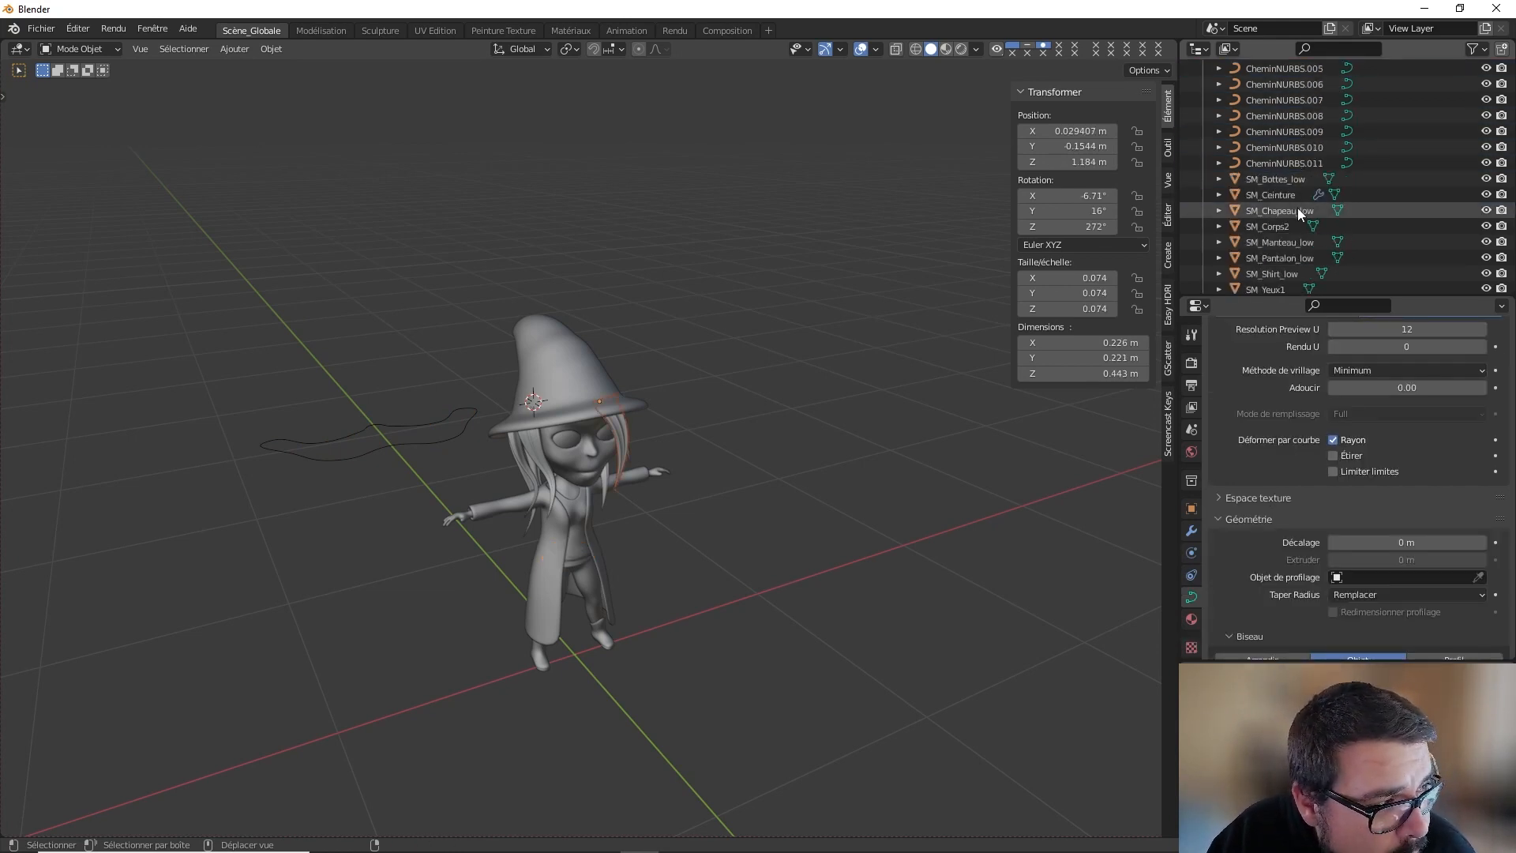
pyautogui.scroll(-2, 1297, 207)
pyautogui.keyDown('shift'); pyautogui.click(1297, 163); pyautogui.keyUp('shift')
pyautogui.hotkey('alt', 'c')
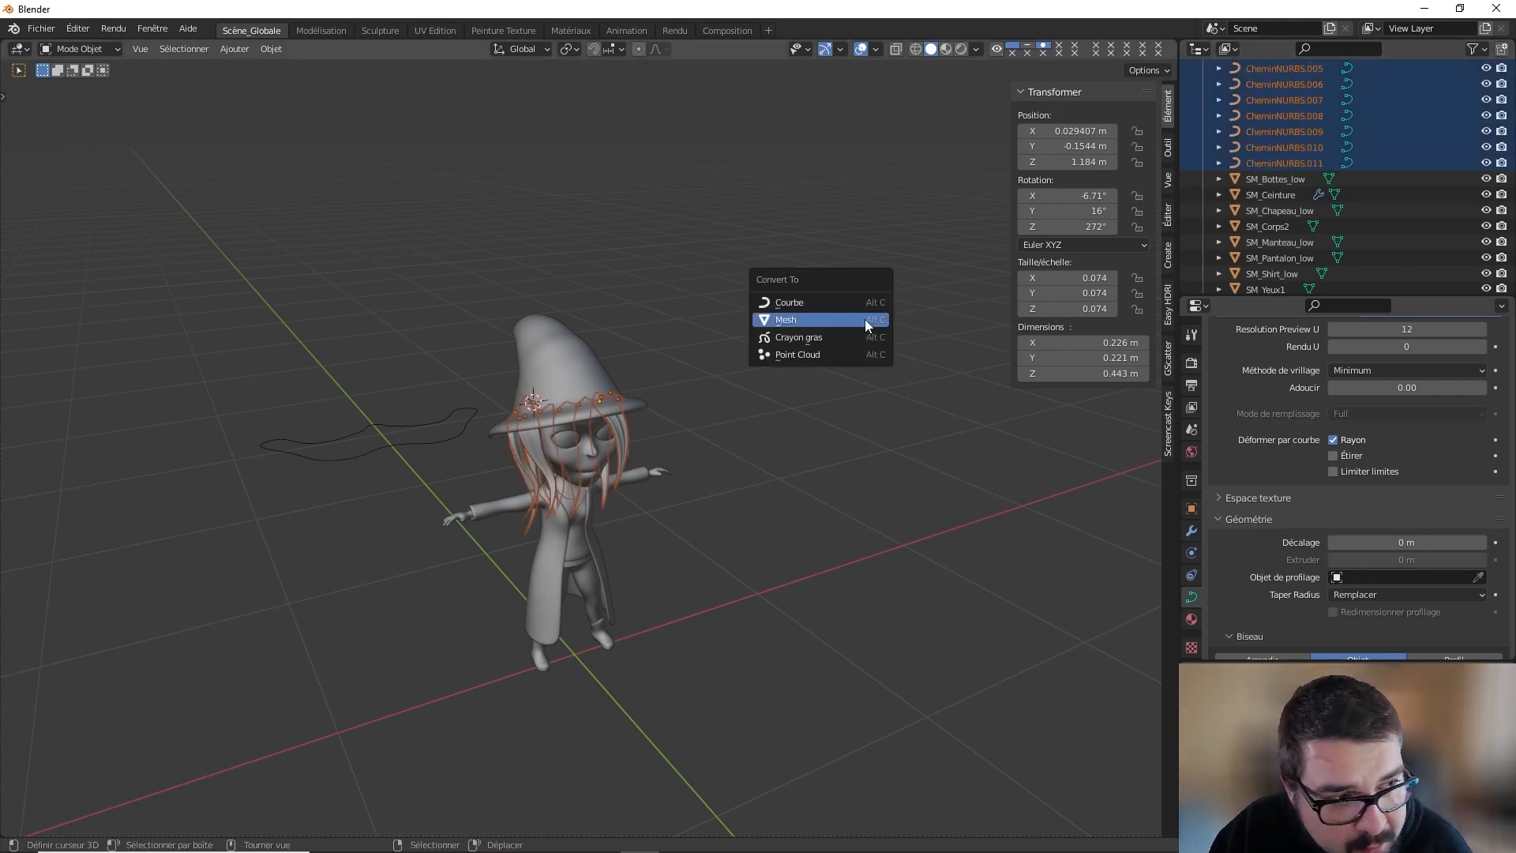
pyautogui.click(864, 319)
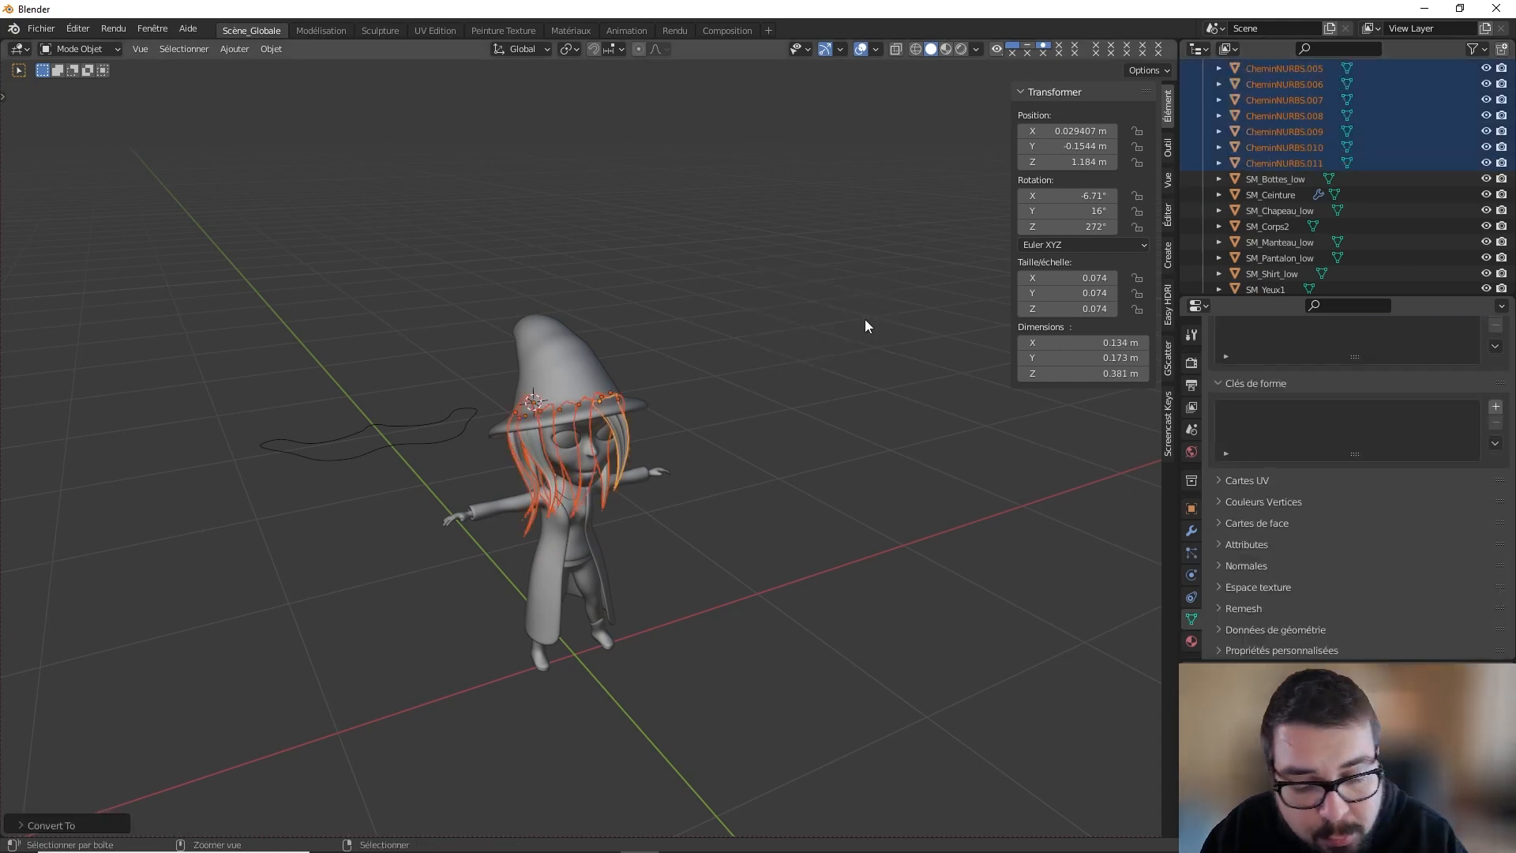
# Step: Join the converted strands into one object, apply its scale and rotation, and set its origin to geometry
pyautogui.hotkey('ctrl', 'j')
pyautogui.press('q')
pyautogui.click(816, 265)
pyautogui.press('q')
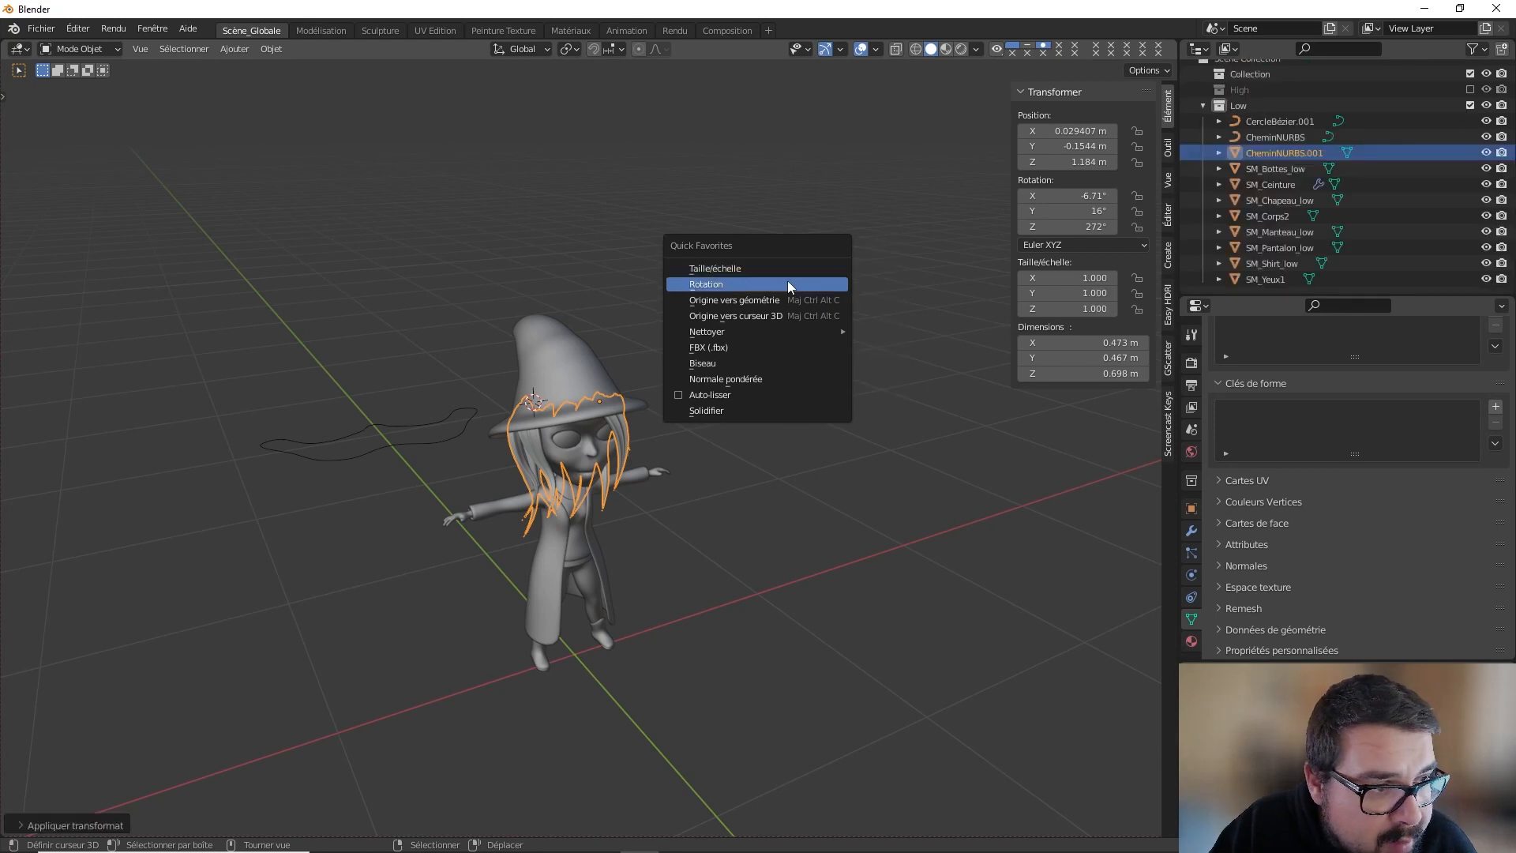
pyautogui.click(788, 283)
pyautogui.press('q')
pyautogui.click(779, 299)
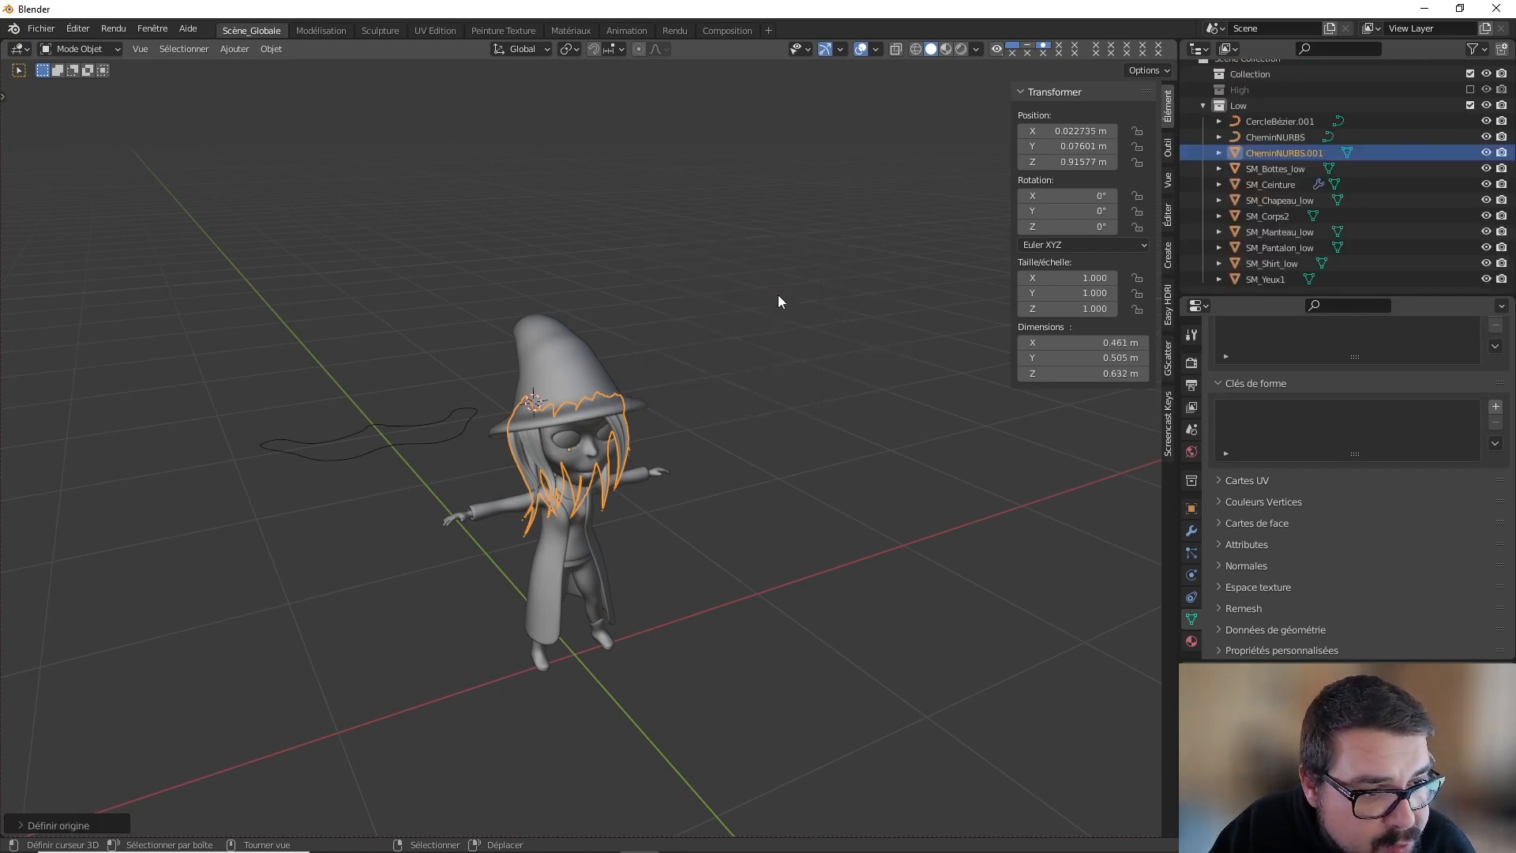
# Step: Rename the joined hair mesh to SM_Cheveux
pyautogui.scroll(1, 1295, 159)
pyautogui.doubleClick(1296, 160)
pyautogui.write('SM_Cheveux')
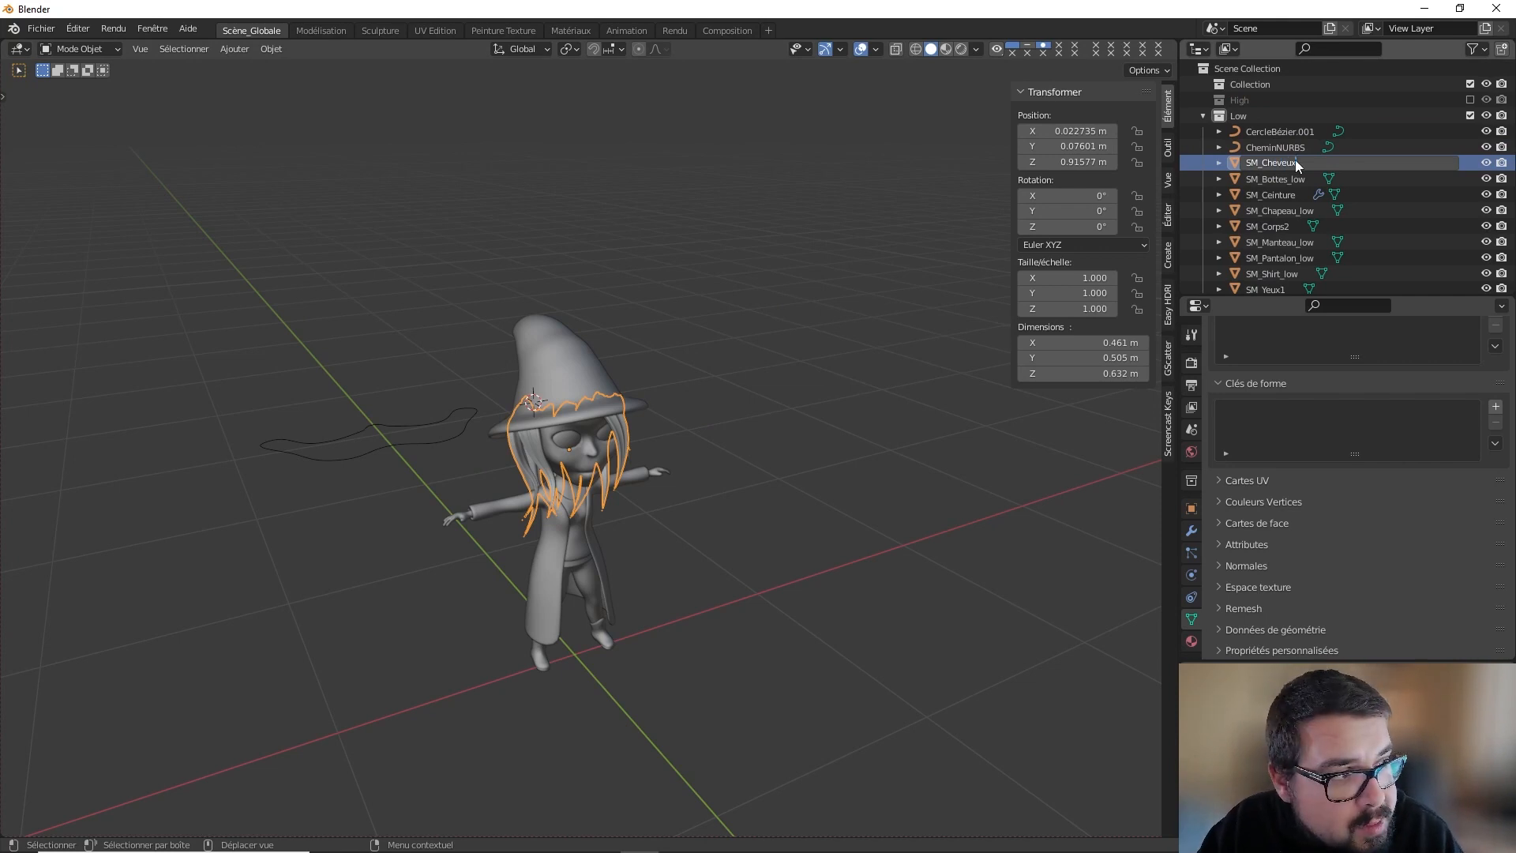
pyautogui.press('Return')
# Step: Convert the remaining CheminNURBS strand to a mesh and join it into SM_Cheveux
pyautogui.click(1291, 148)
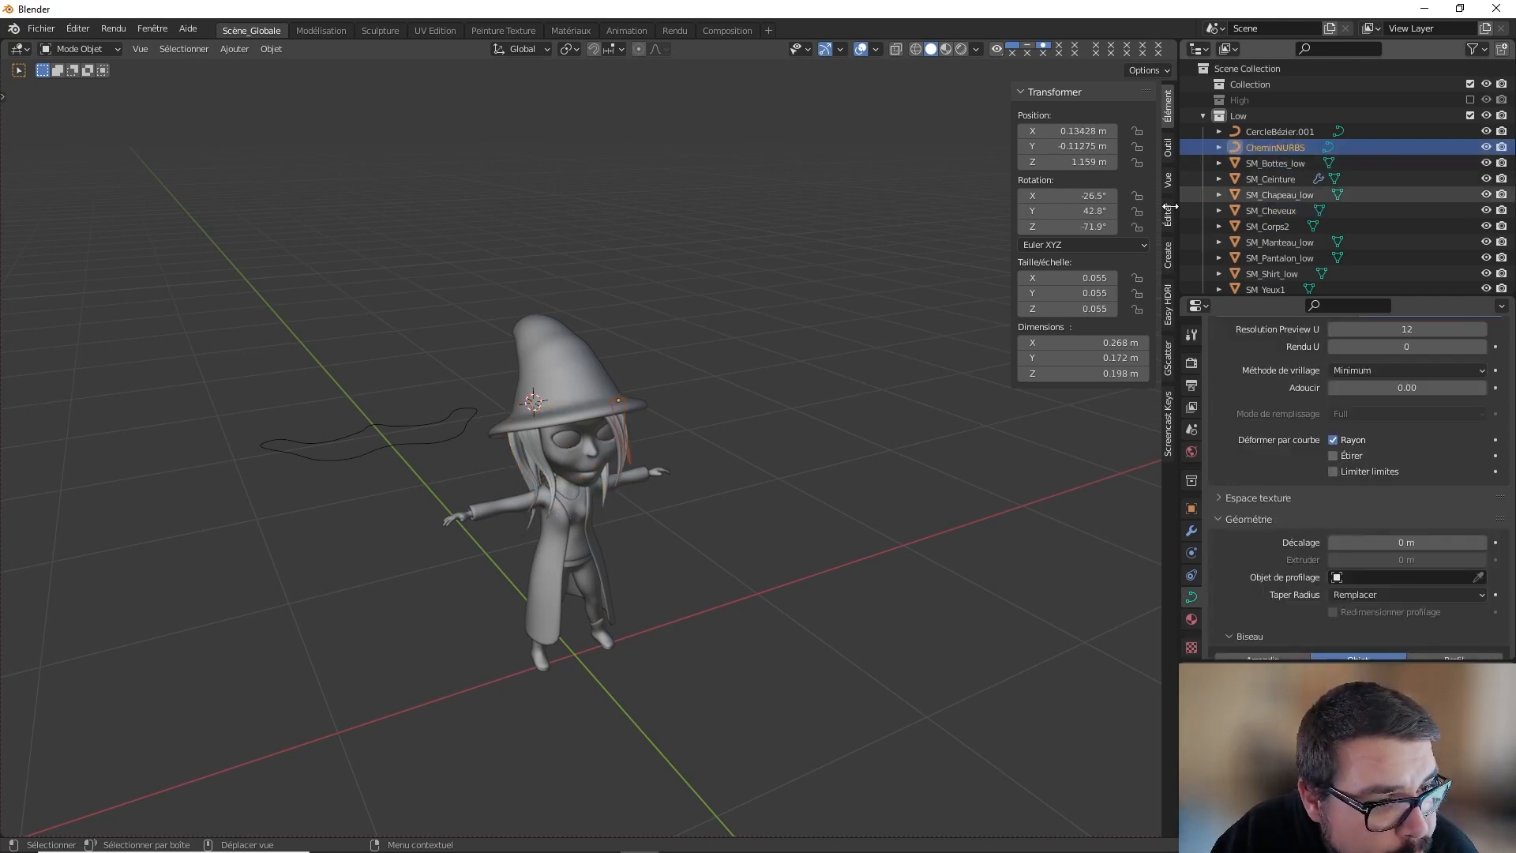
pyautogui.moveTo(971, 254); pyautogui.dragTo(897, 238, button='middle')
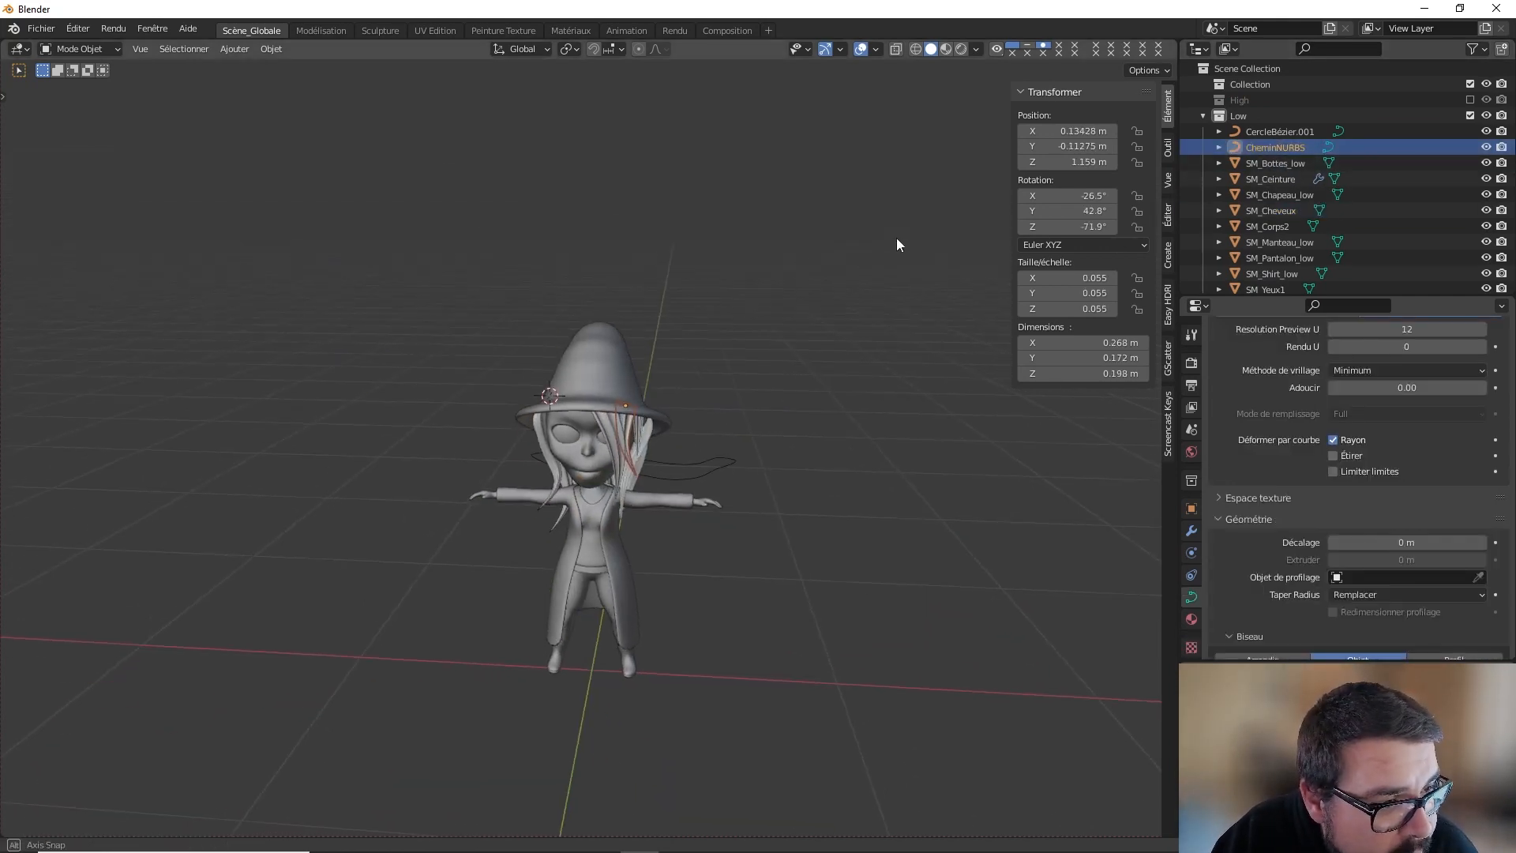
pyautogui.hotkey('alt', 'c')
pyautogui.click(752, 325)
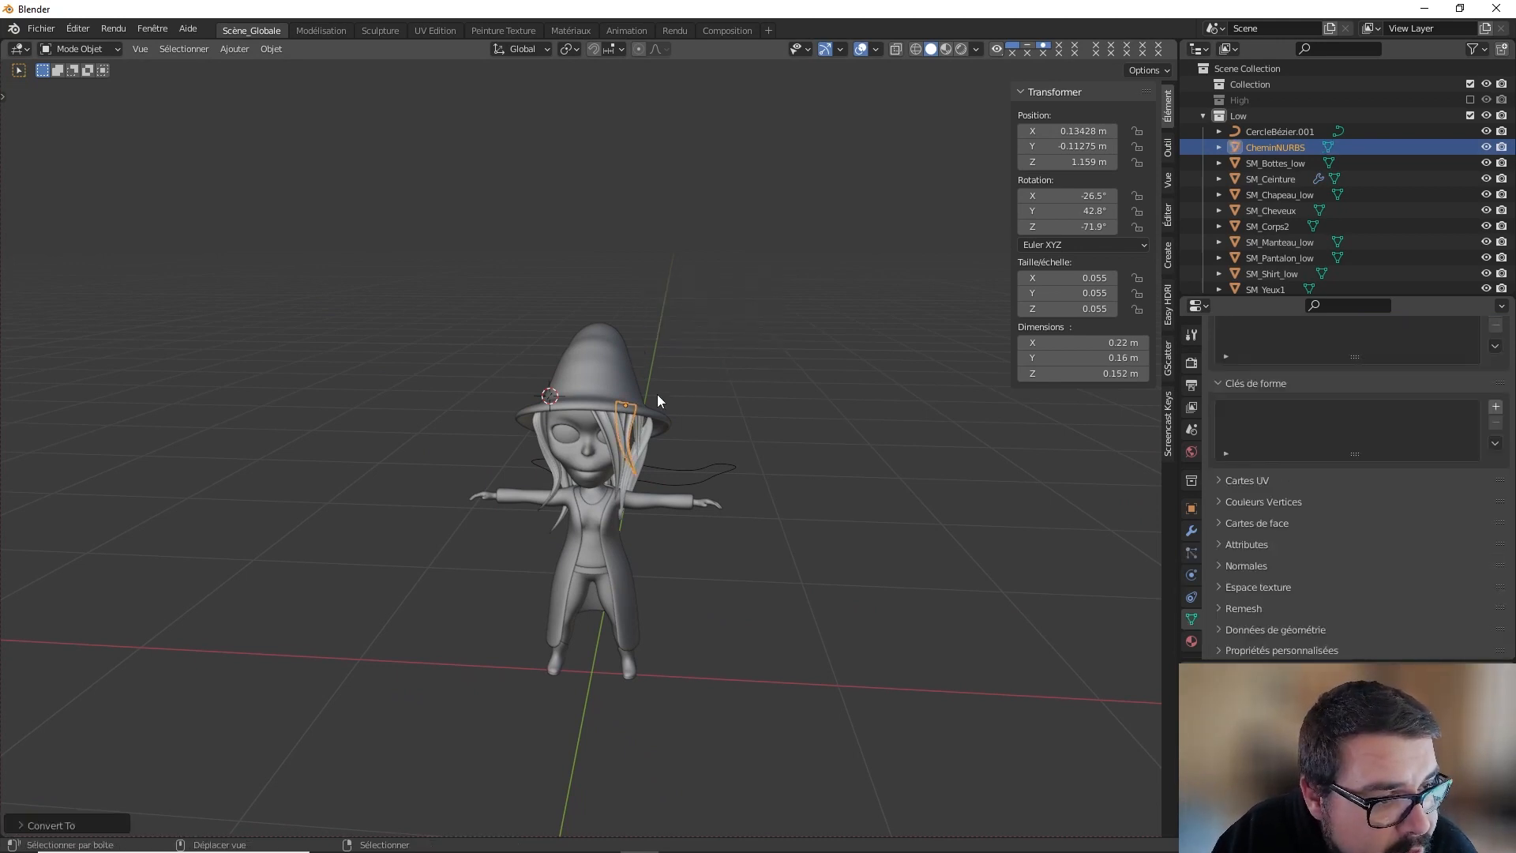
pyautogui.keyDown('shift'); pyautogui.click(608, 420); pyautogui.keyUp('shift')
pyautogui.hotkey('ctrl', 'j')
# Step: Apply the scale and rotation of SM_Cheveux, set its origin to geometry, then deselect everything
pyautogui.press('q')
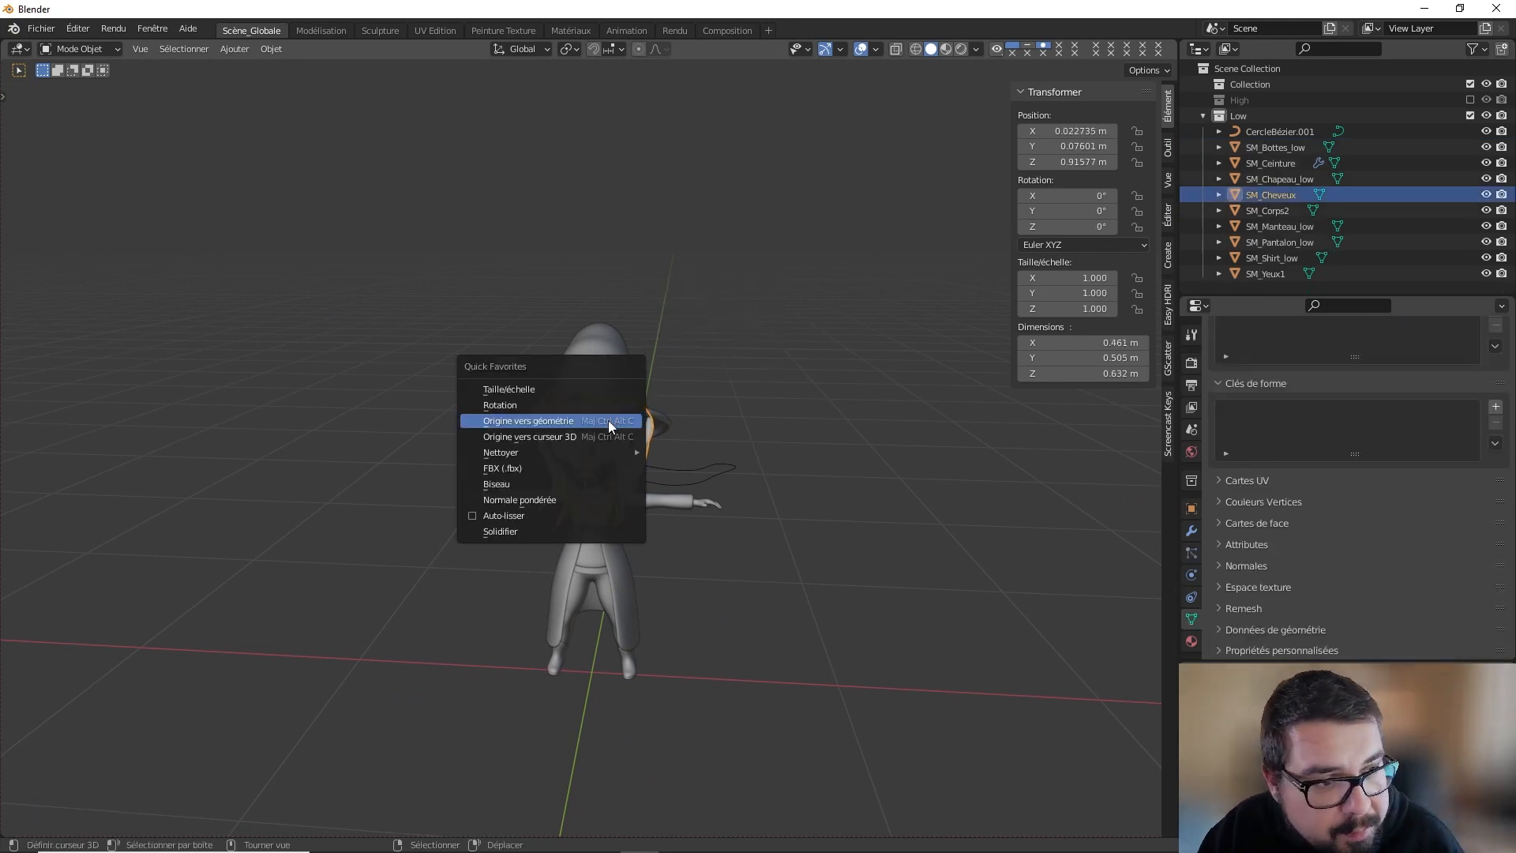
pyautogui.click(553, 390)
pyautogui.press('q')
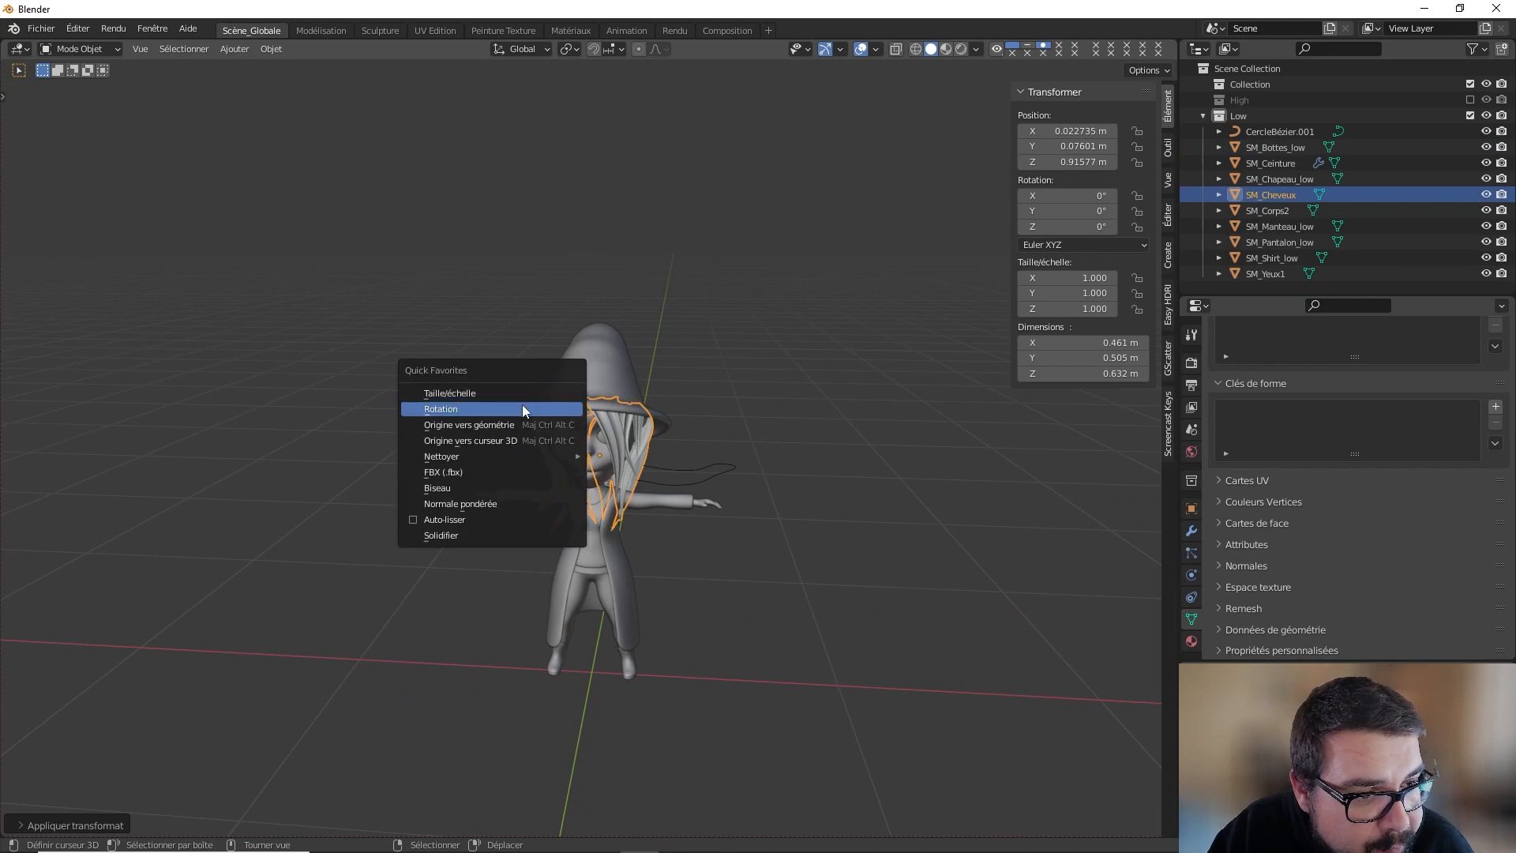
pyautogui.click(509, 420)
pyautogui.press('q')
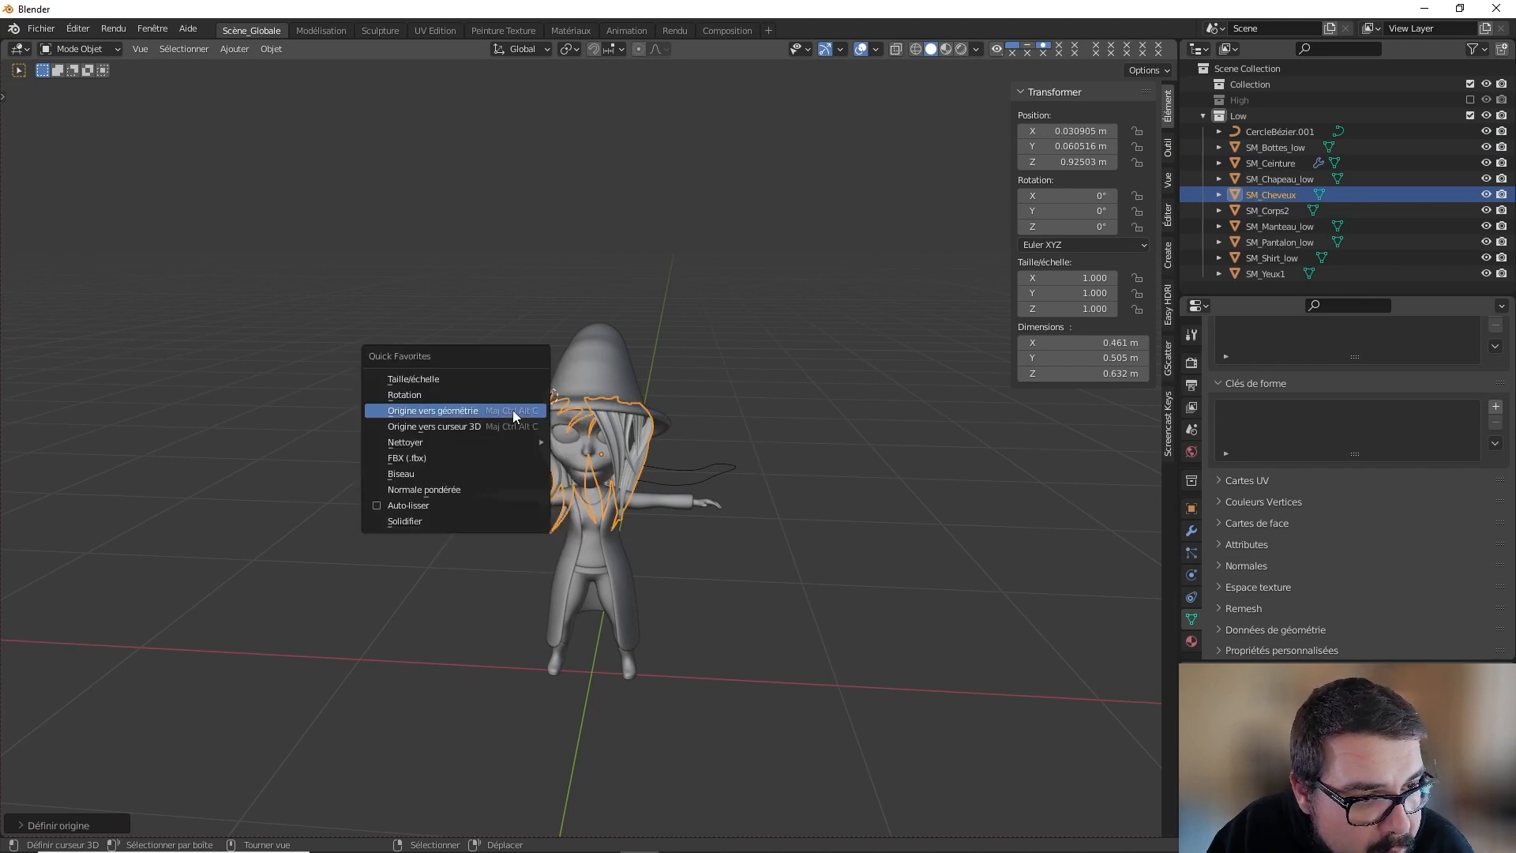
pyautogui.click(473, 396)
pyautogui.press('q')
pyautogui.click(472, 411)
pyautogui.press('a')
pyautogui.click(649, 373)
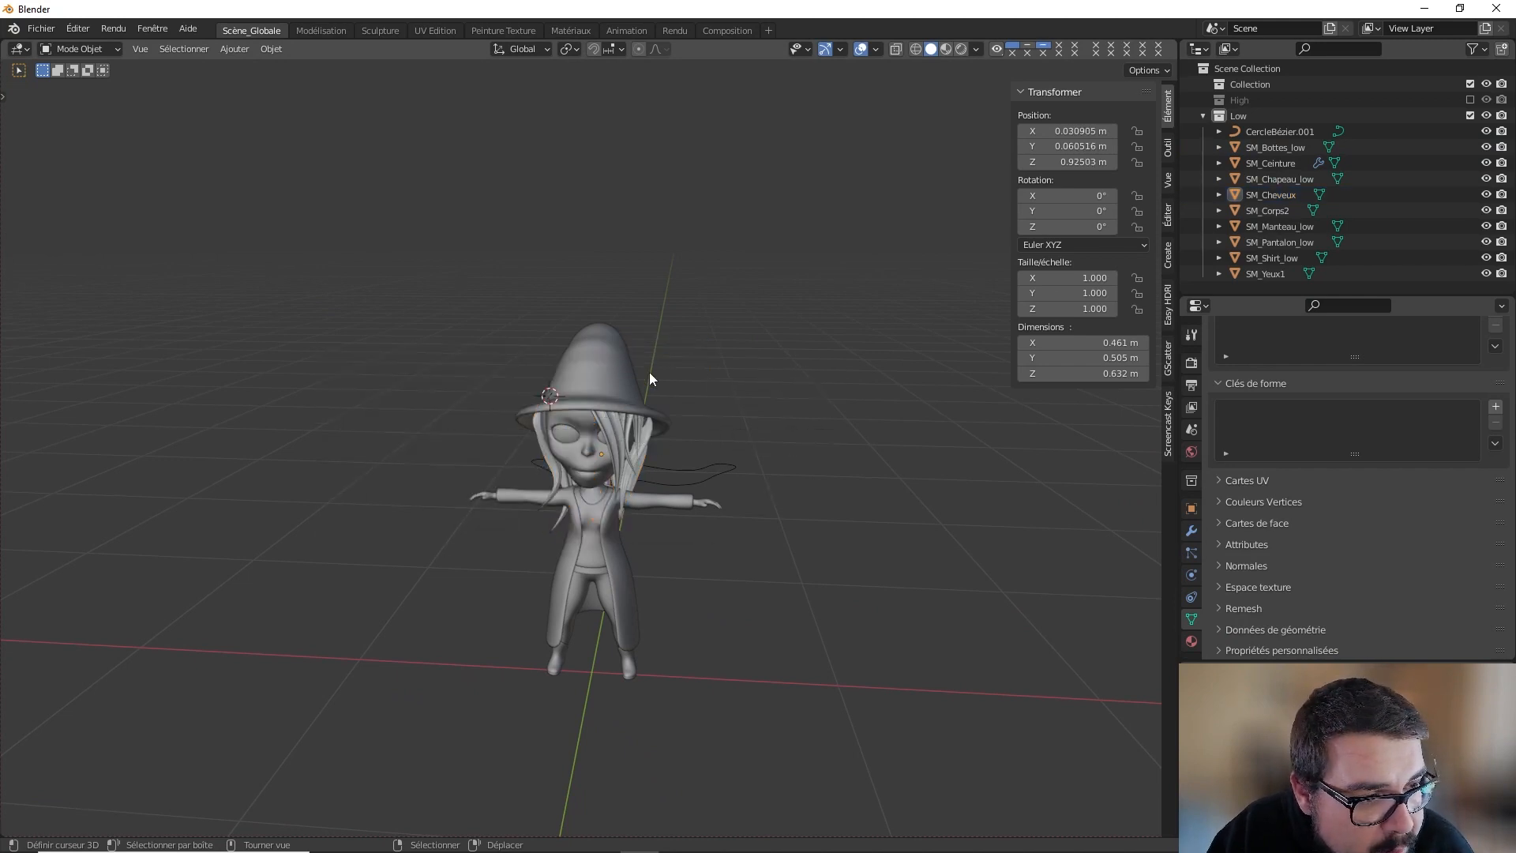
# Step: Check the hair mesh's topology in Edit Mode, then add a Decimate modifier to SM_Cheveux in Un-Subdivide mode
pyautogui.moveTo(649, 372); pyautogui.dragTo(586, 344, button='middle')
pyautogui.scroll(6, 616, 381)
pyautogui.scroll(2, 616, 381)
pyautogui.click(632, 379)
pyautogui.press('Tab')
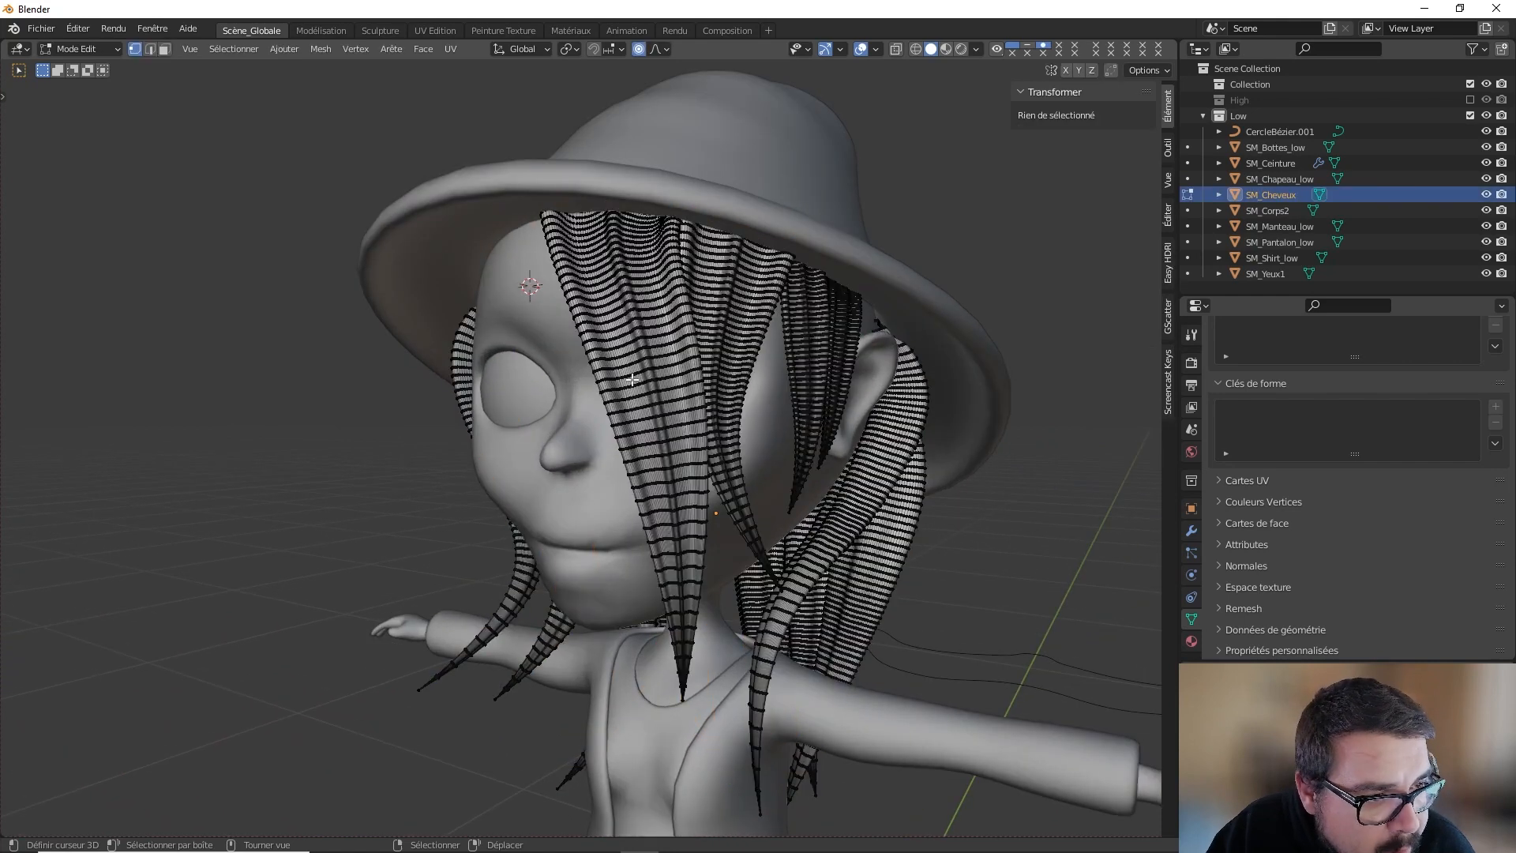
pyautogui.press('Tab')
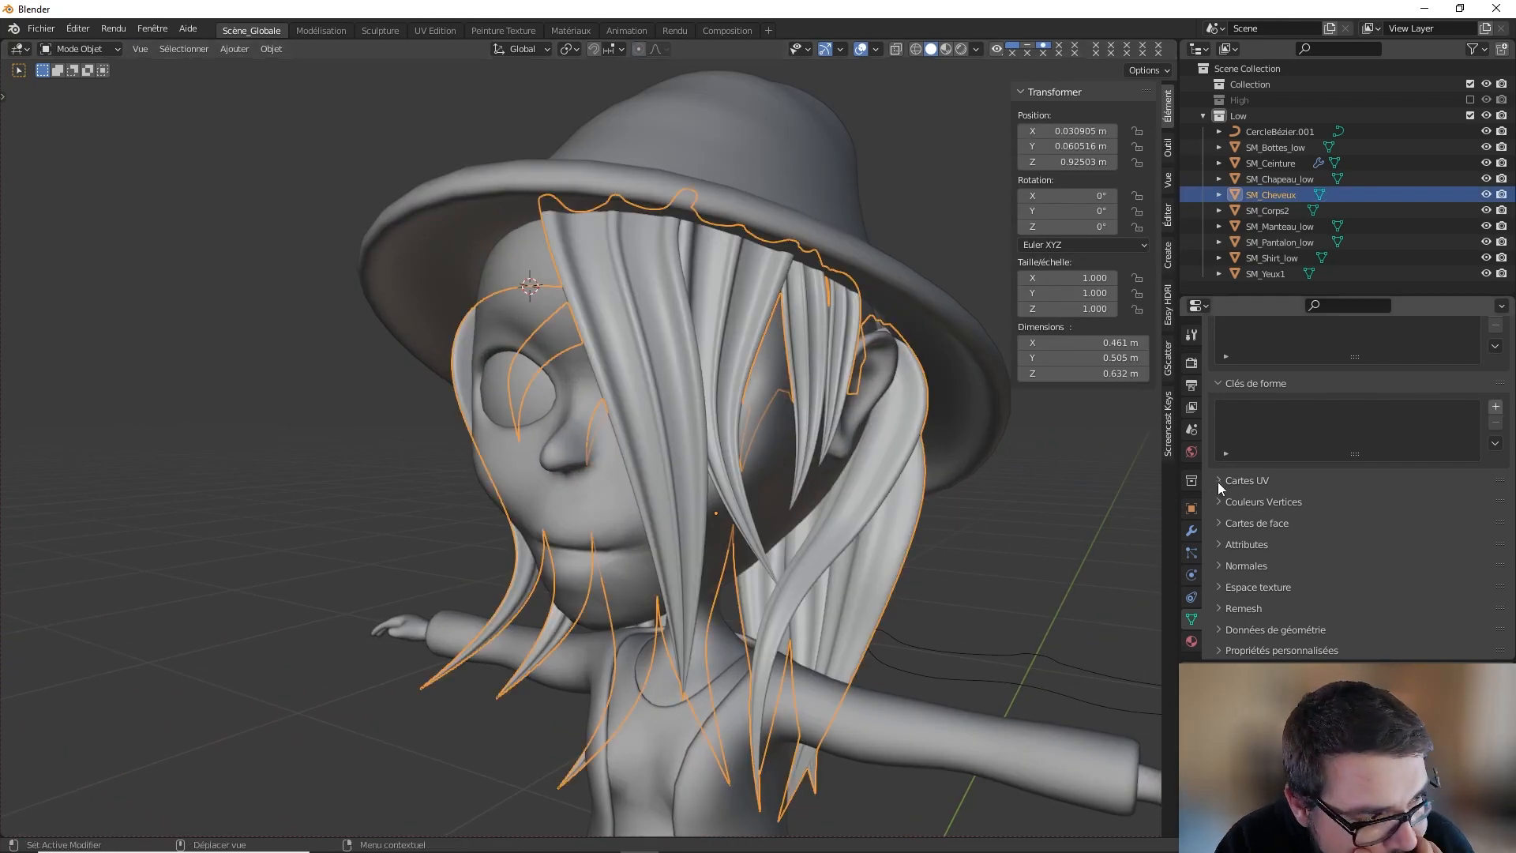
pyautogui.click(1192, 531)
pyautogui.click(1363, 363)
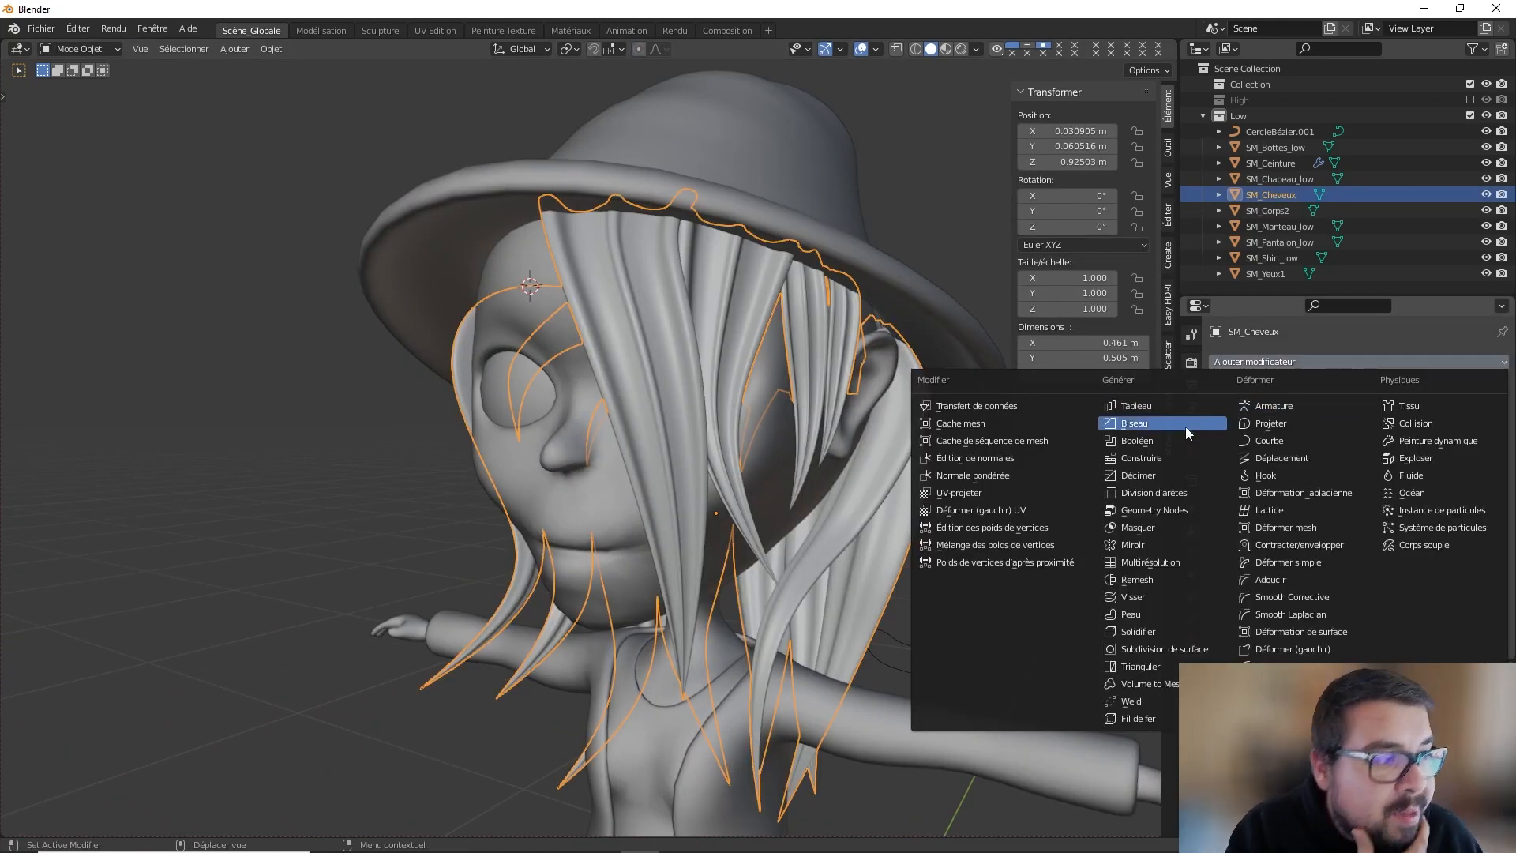
pyautogui.click(1161, 469)
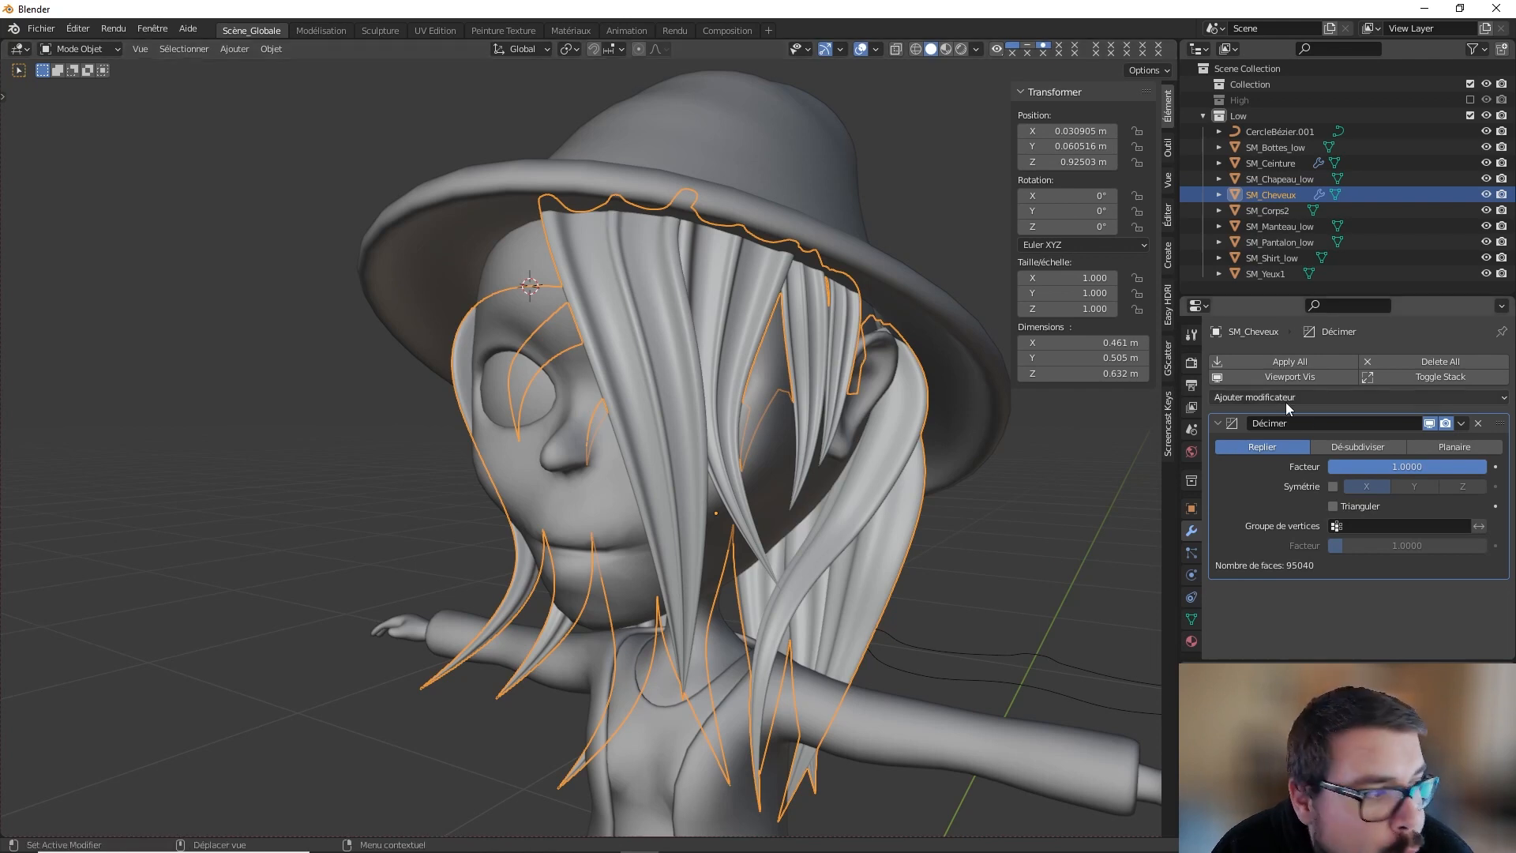
pyautogui.click(1354, 447)
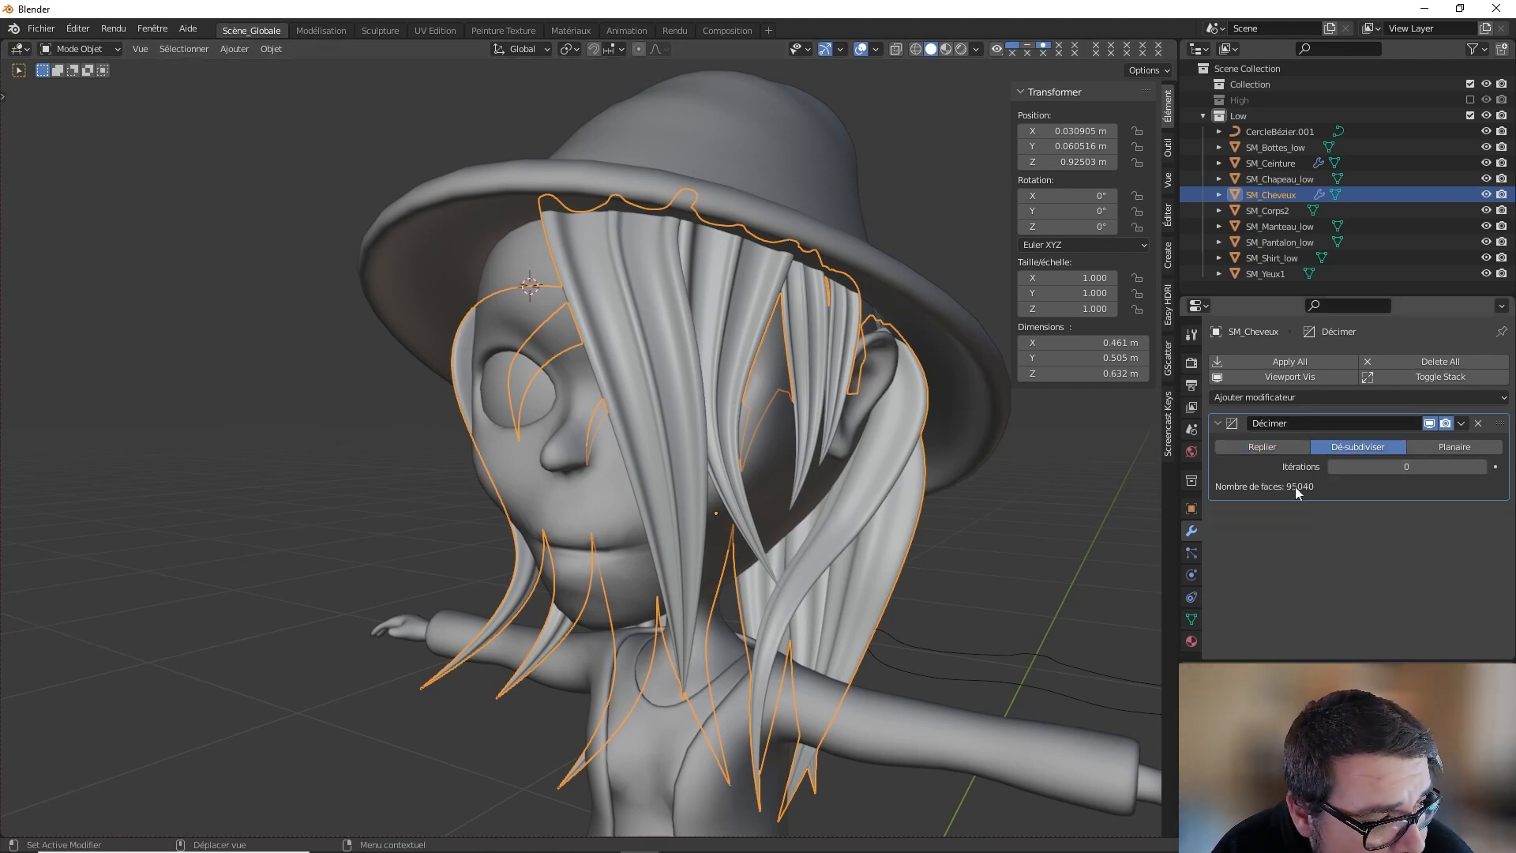
# Step: Raise the hair's Decimate Un-Subdivide iterations to 6
pyautogui.click(1483, 469)
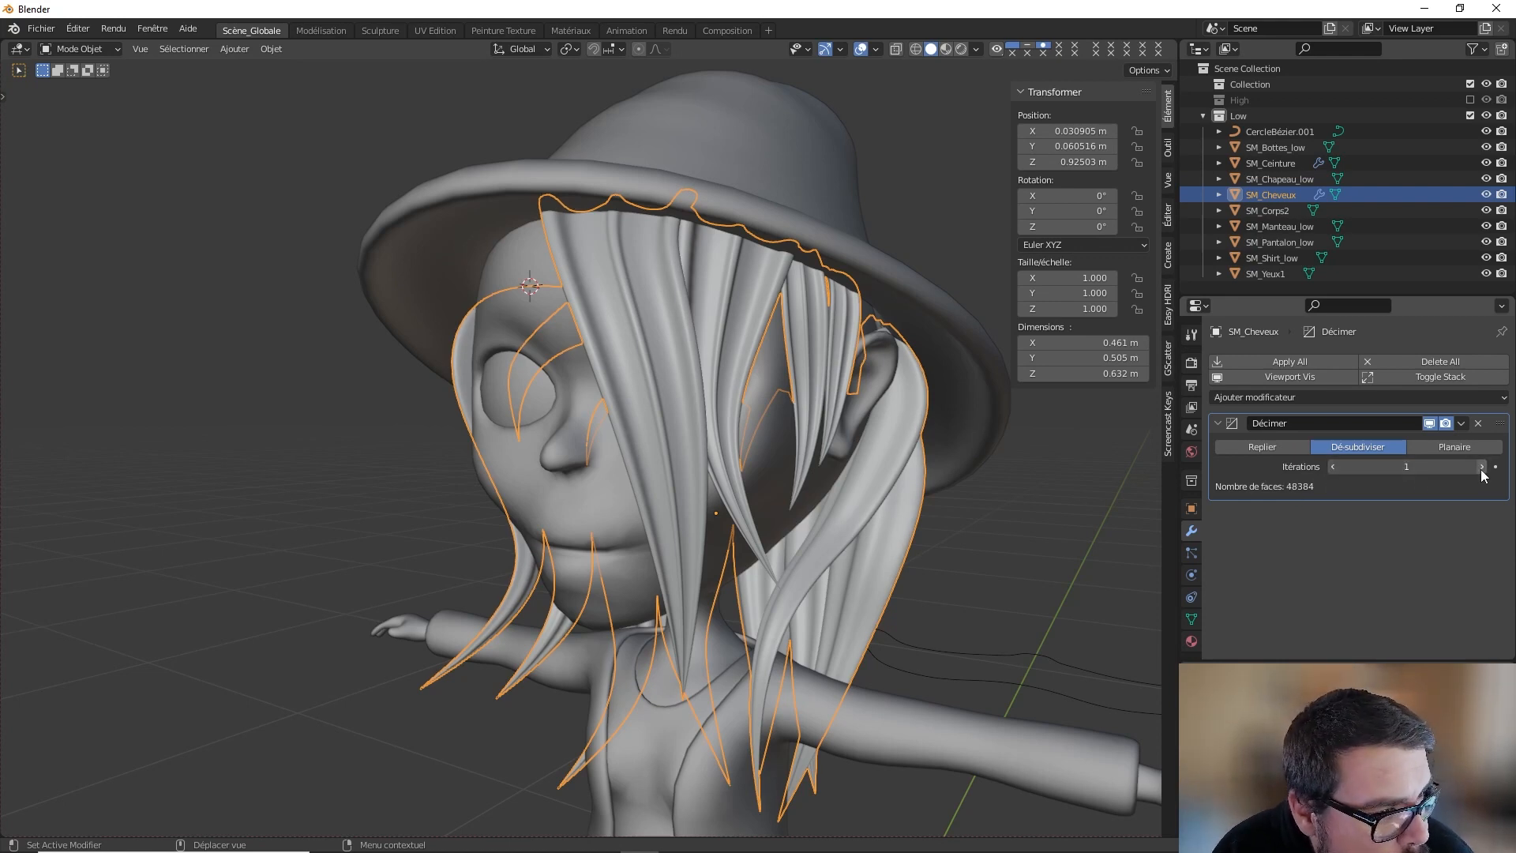
pyautogui.click(1482, 468)
pyautogui.click(1483, 468)
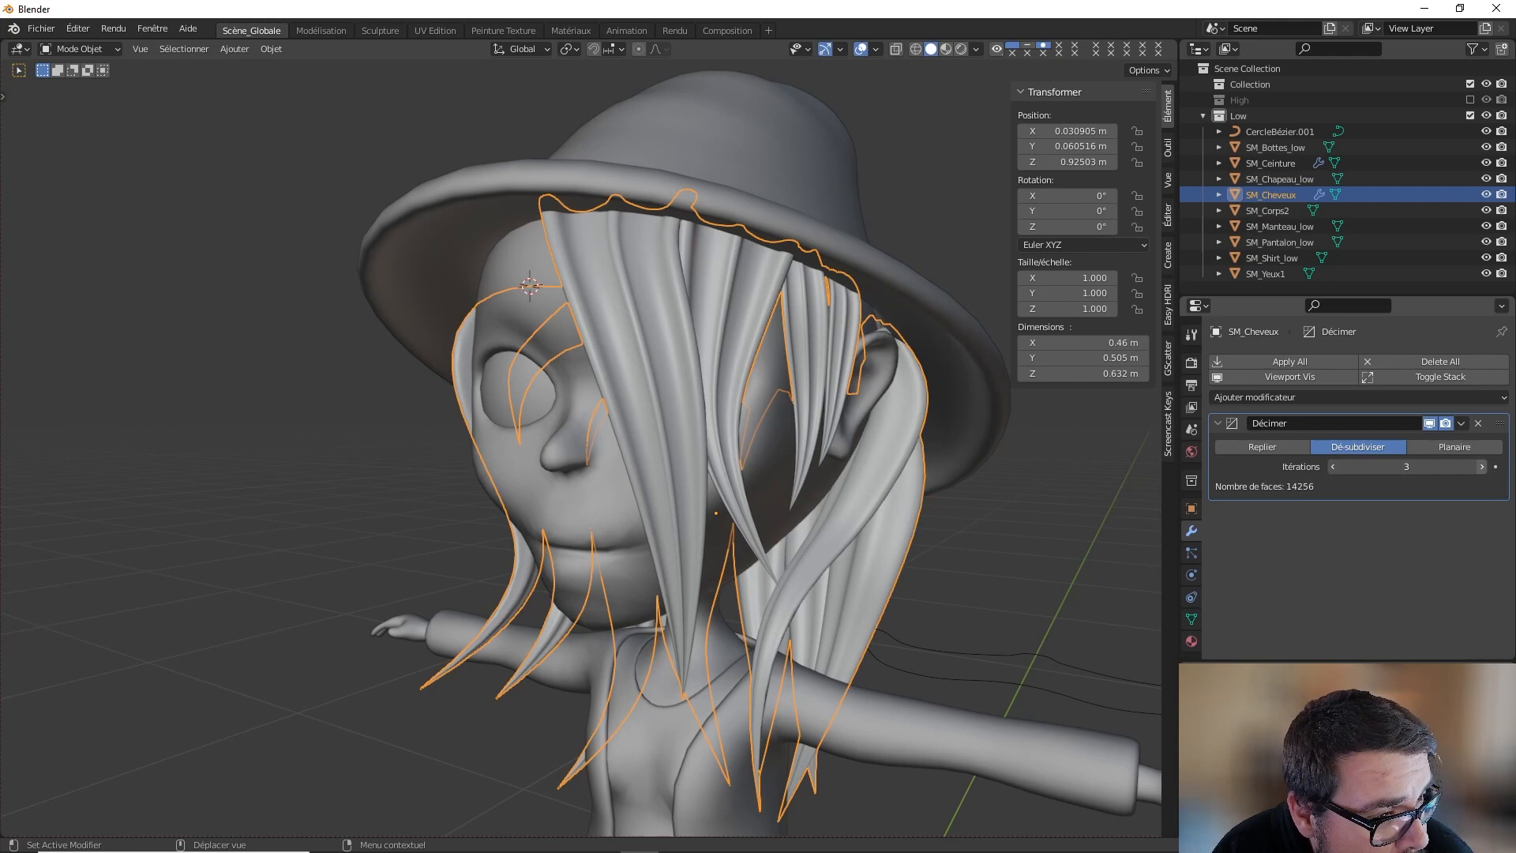
pyautogui.click(1483, 467)
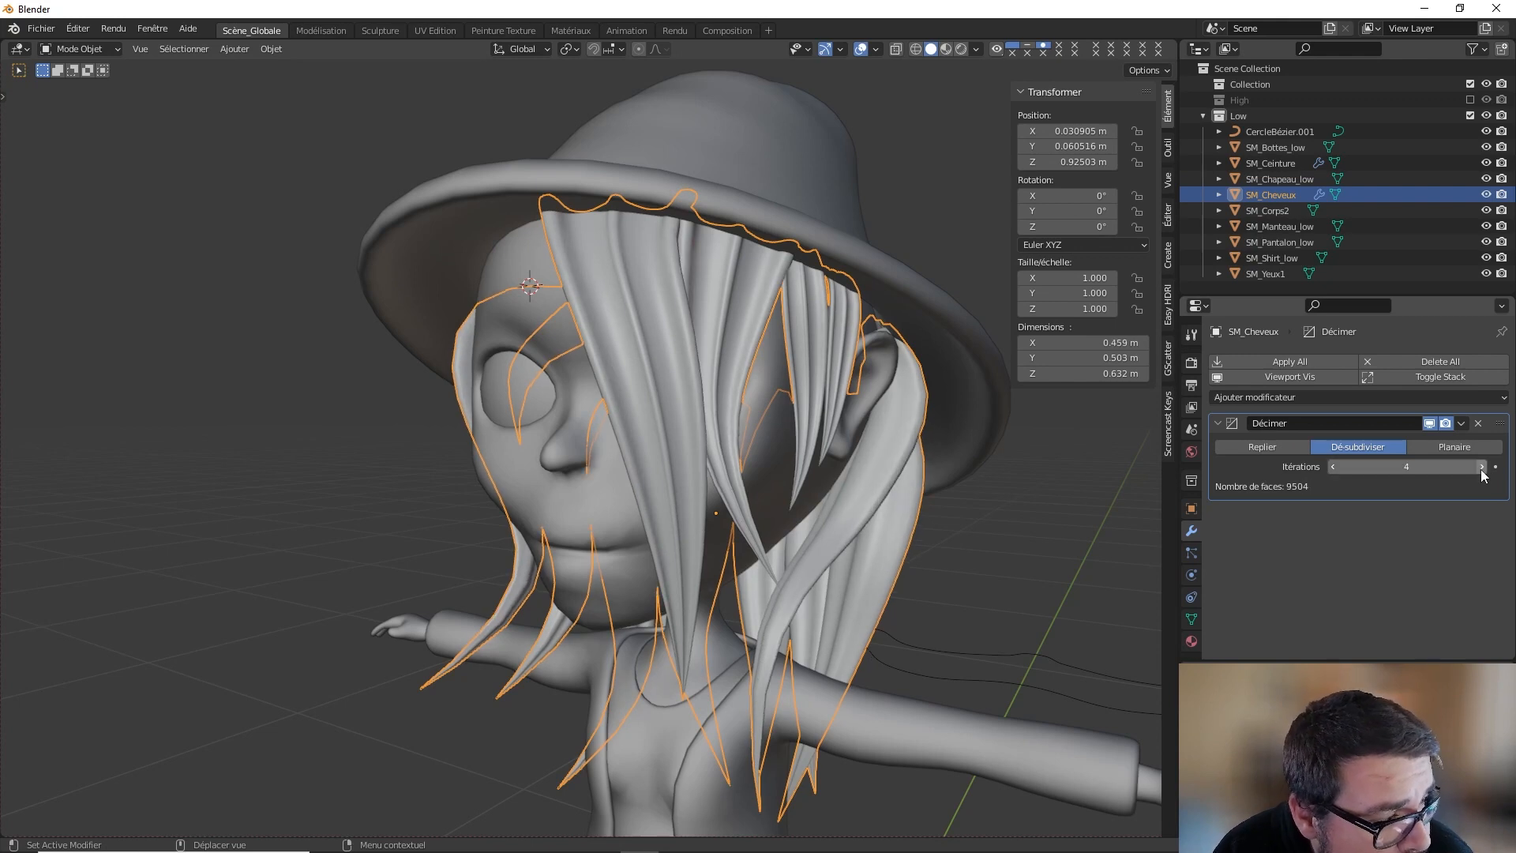
pyautogui.click(1482, 468)
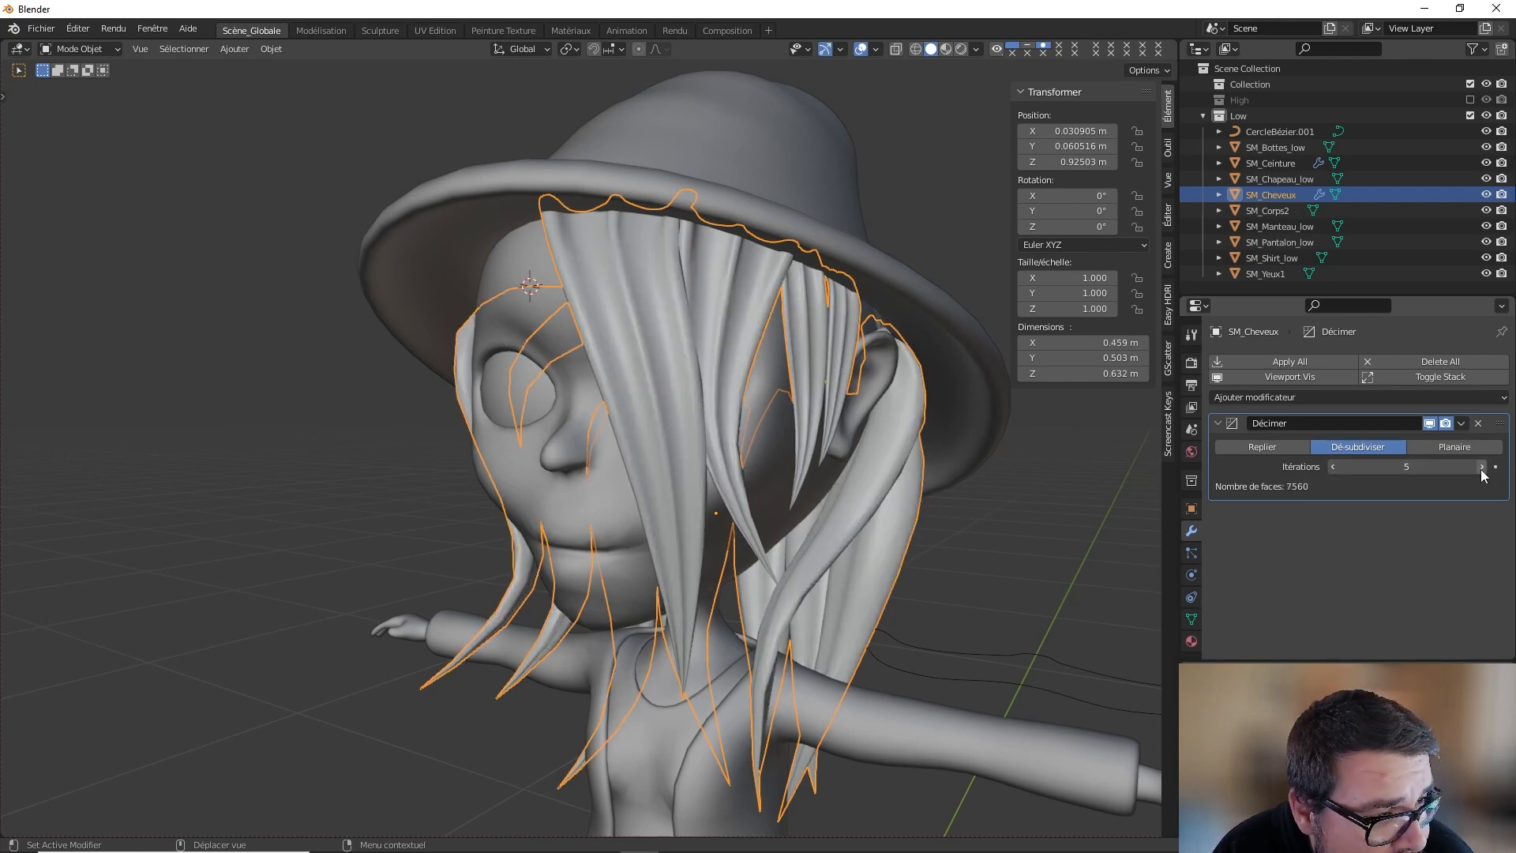
pyautogui.click(1481, 468)
# Step: Examine the shape of the decimated hair strands from the sides and back of the head
pyautogui.moveTo(1043, 469); pyautogui.dragTo(815, 413, button='middle')
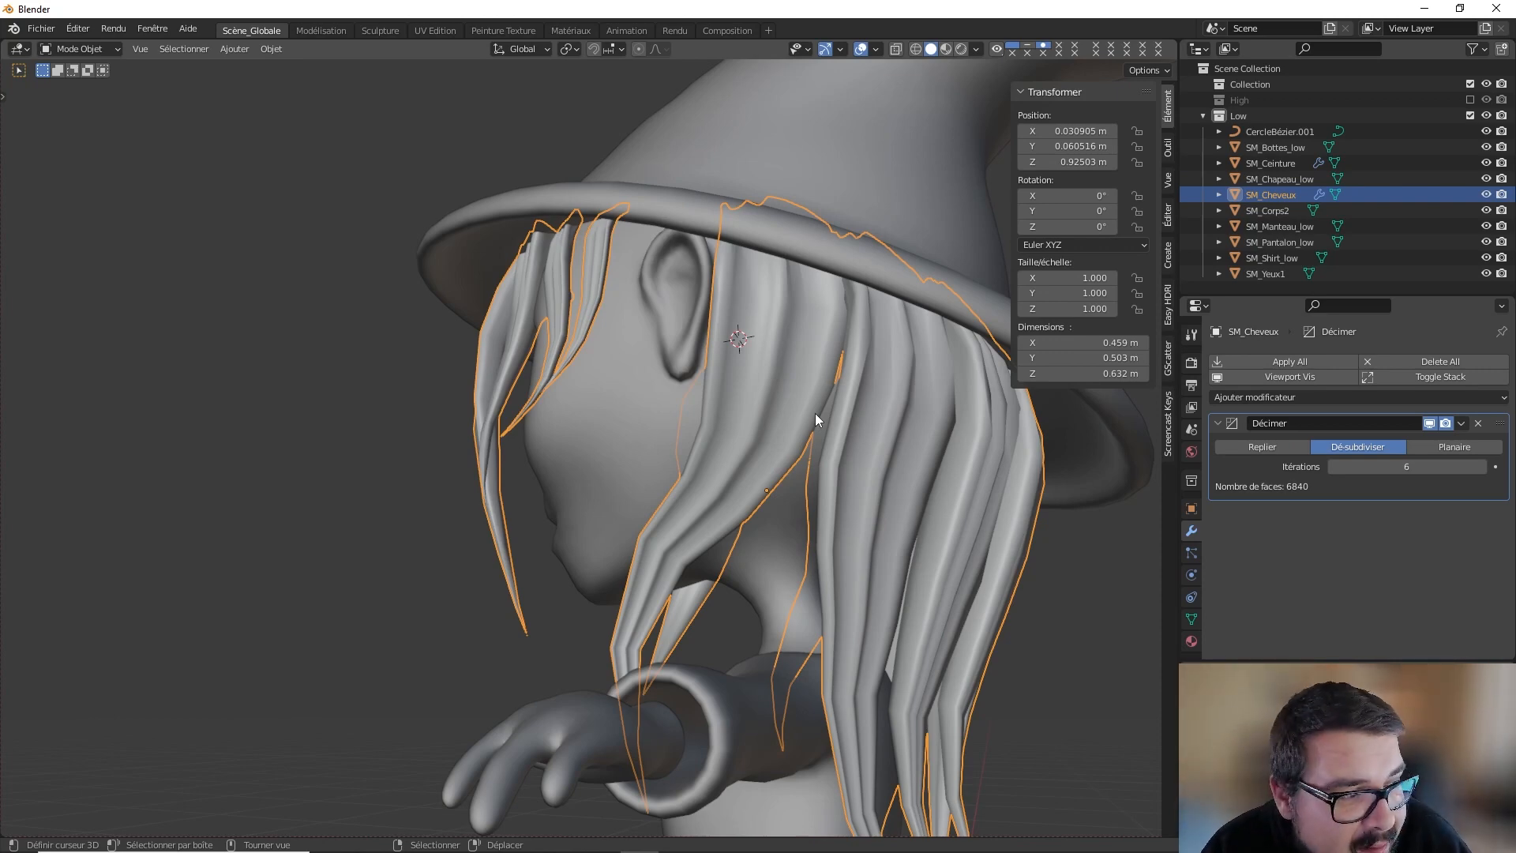
pyautogui.scroll(-5, 816, 414)
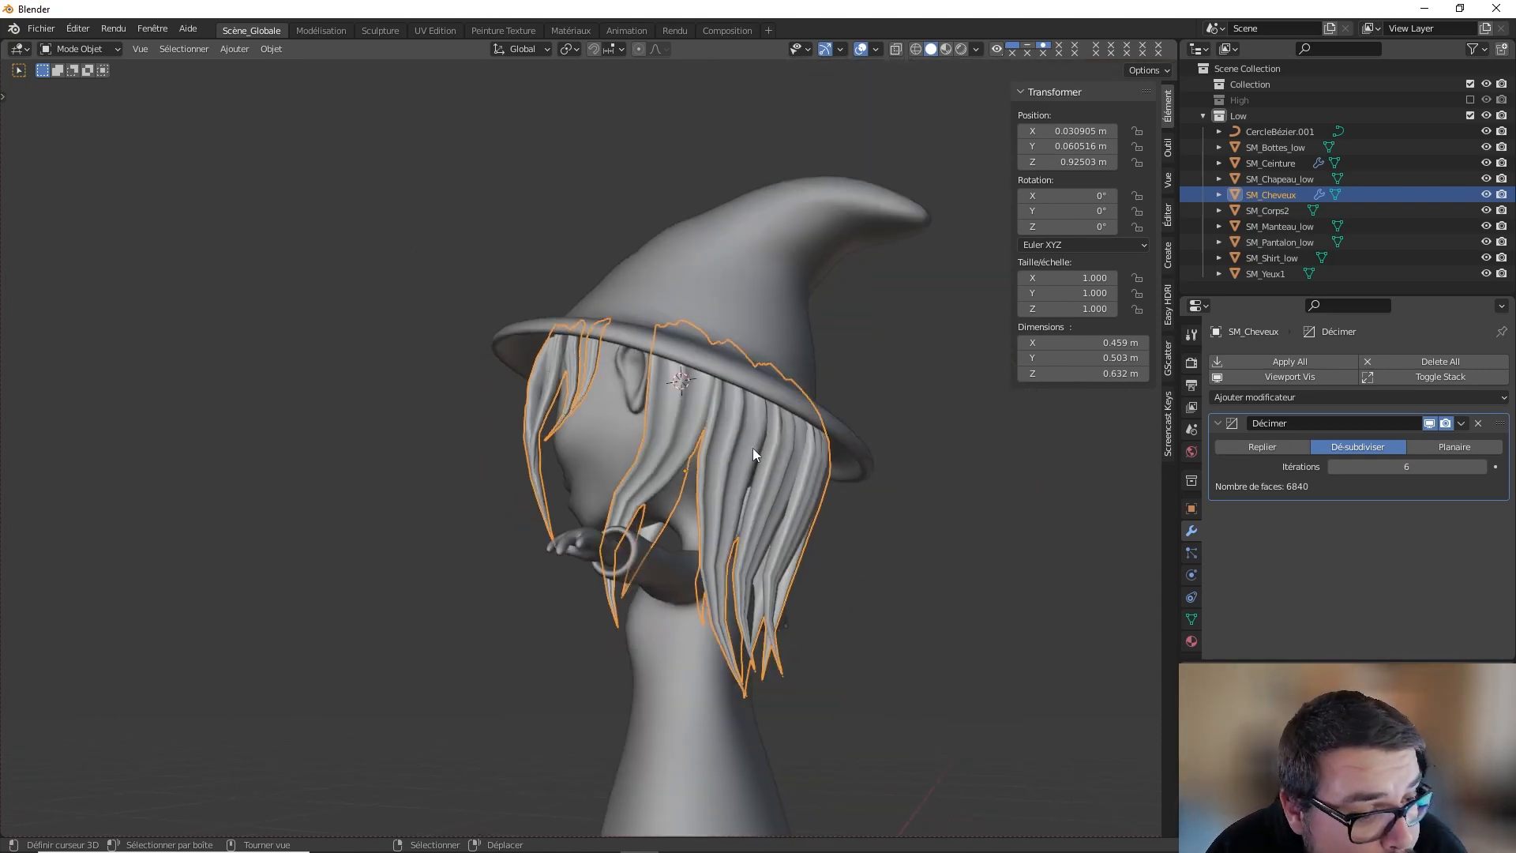
pyautogui.moveTo(752, 447); pyautogui.dragTo(957, 399, button='middle')
pyautogui.scroll(5, 447, 372)
pyautogui.scroll(-3, 398, 320)
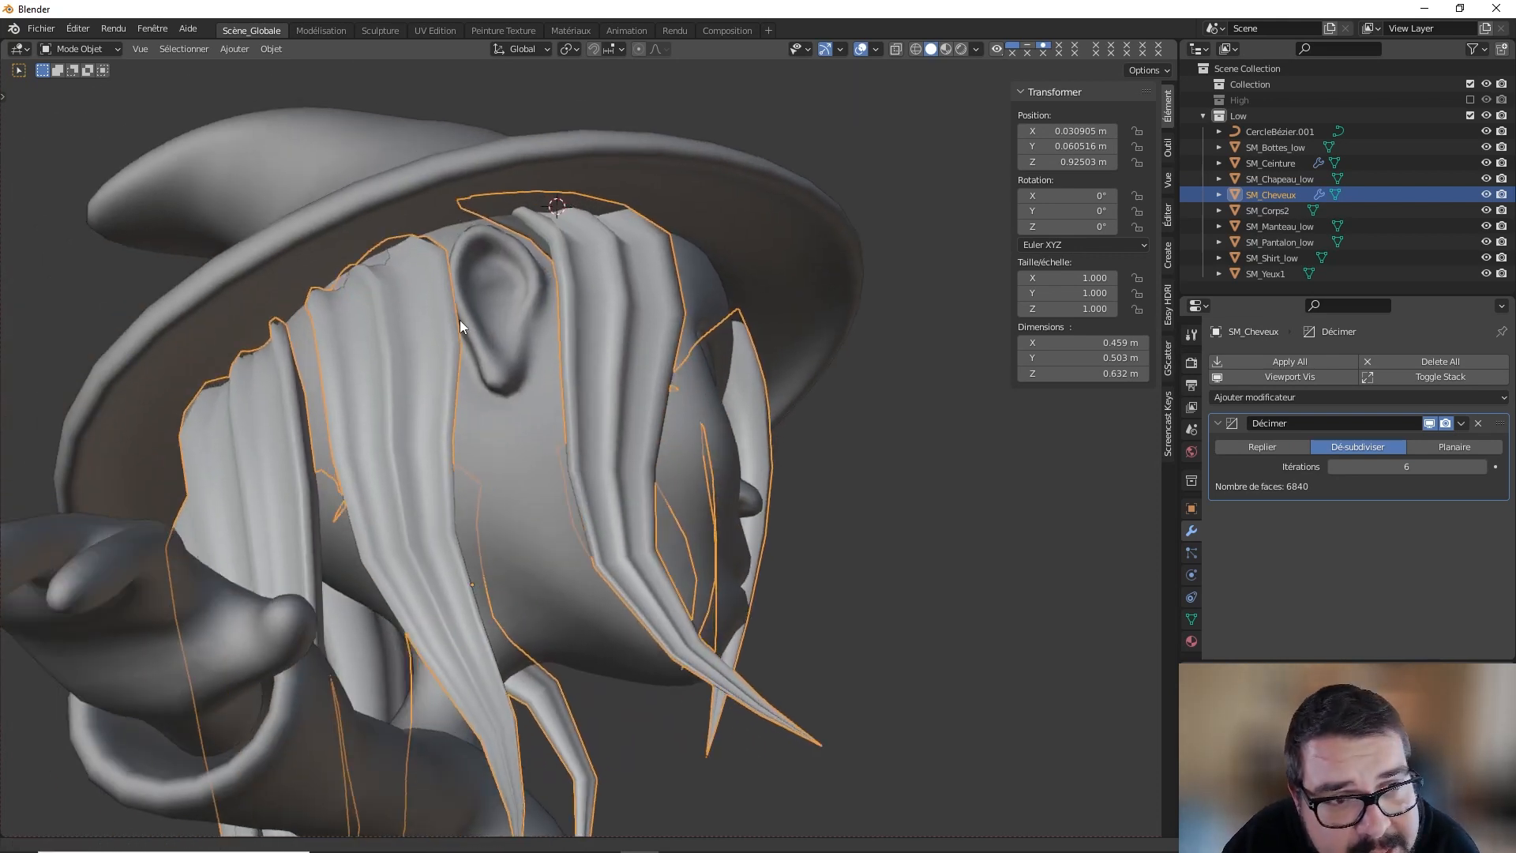
pyautogui.scroll(1, 460, 320)
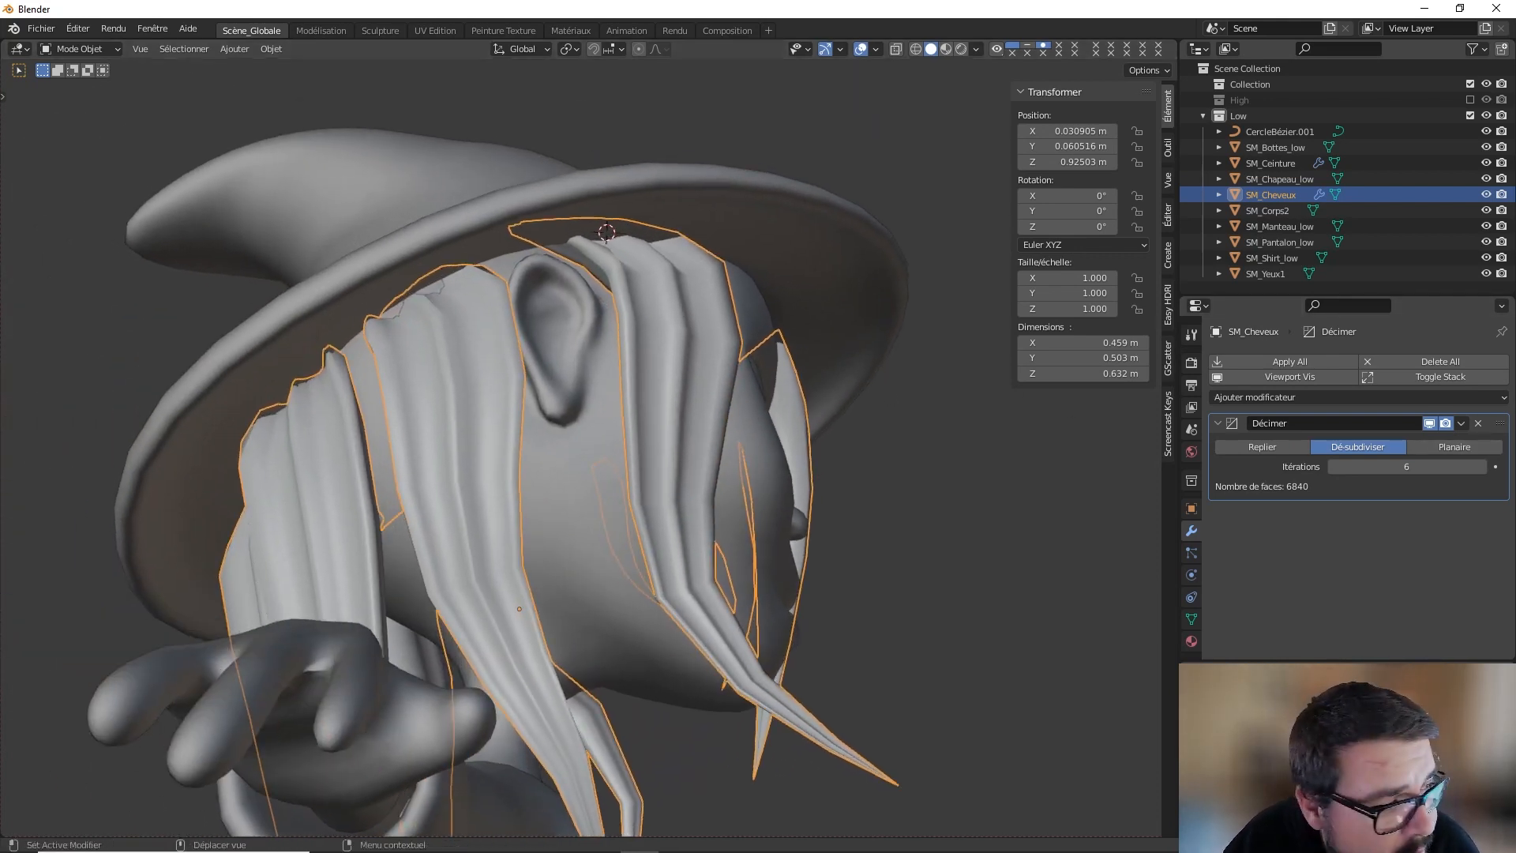
# Step: Apply the Decimate modifier on SM_Cheveux and check the resulting mesh in Edit Mode
pyautogui.hotkey('ctrl', 'a')
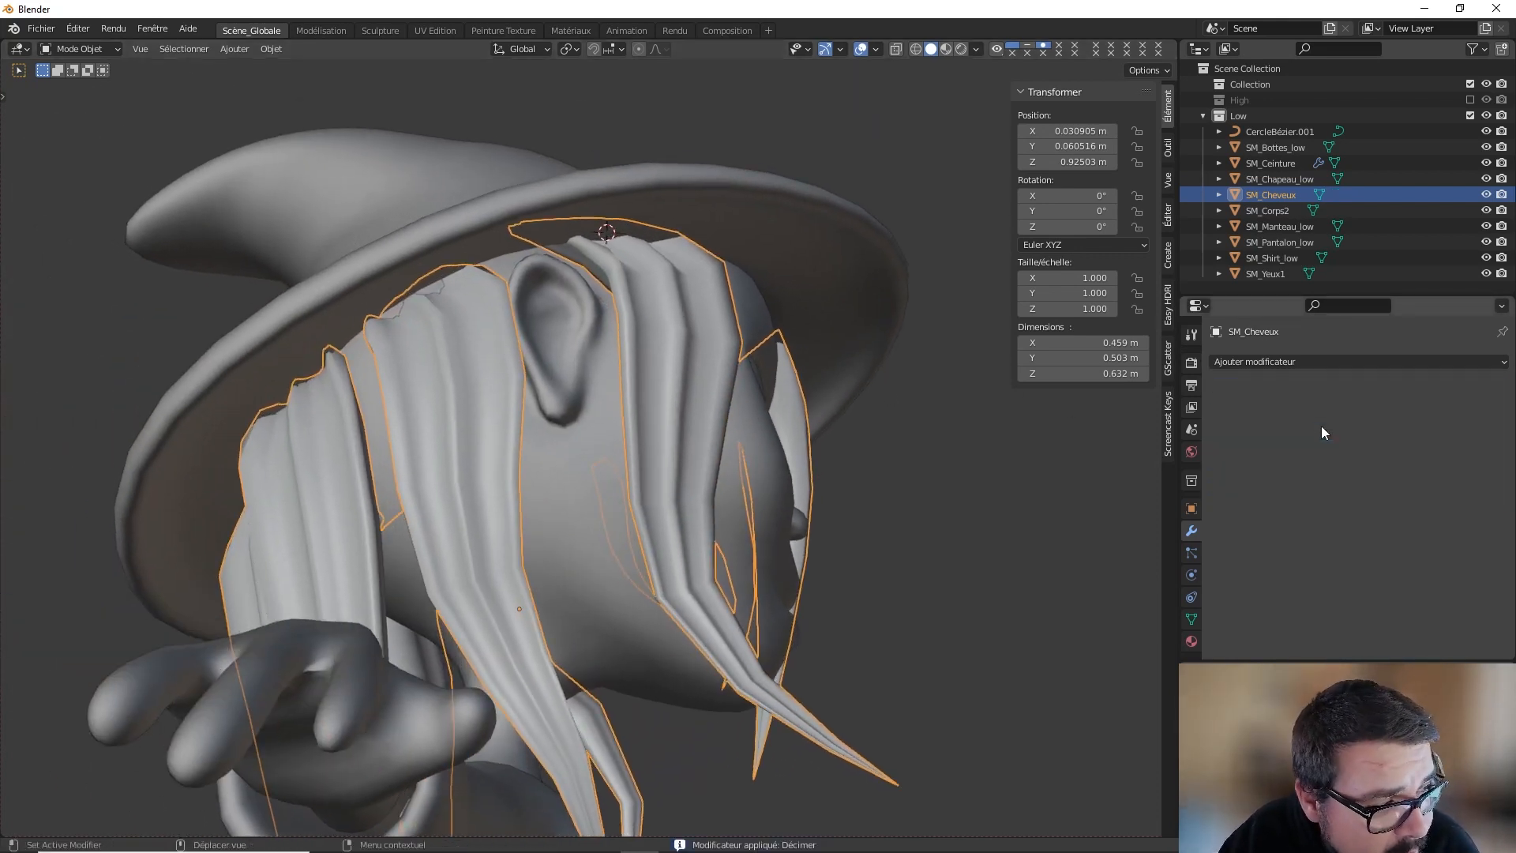
pyautogui.press('Tab')
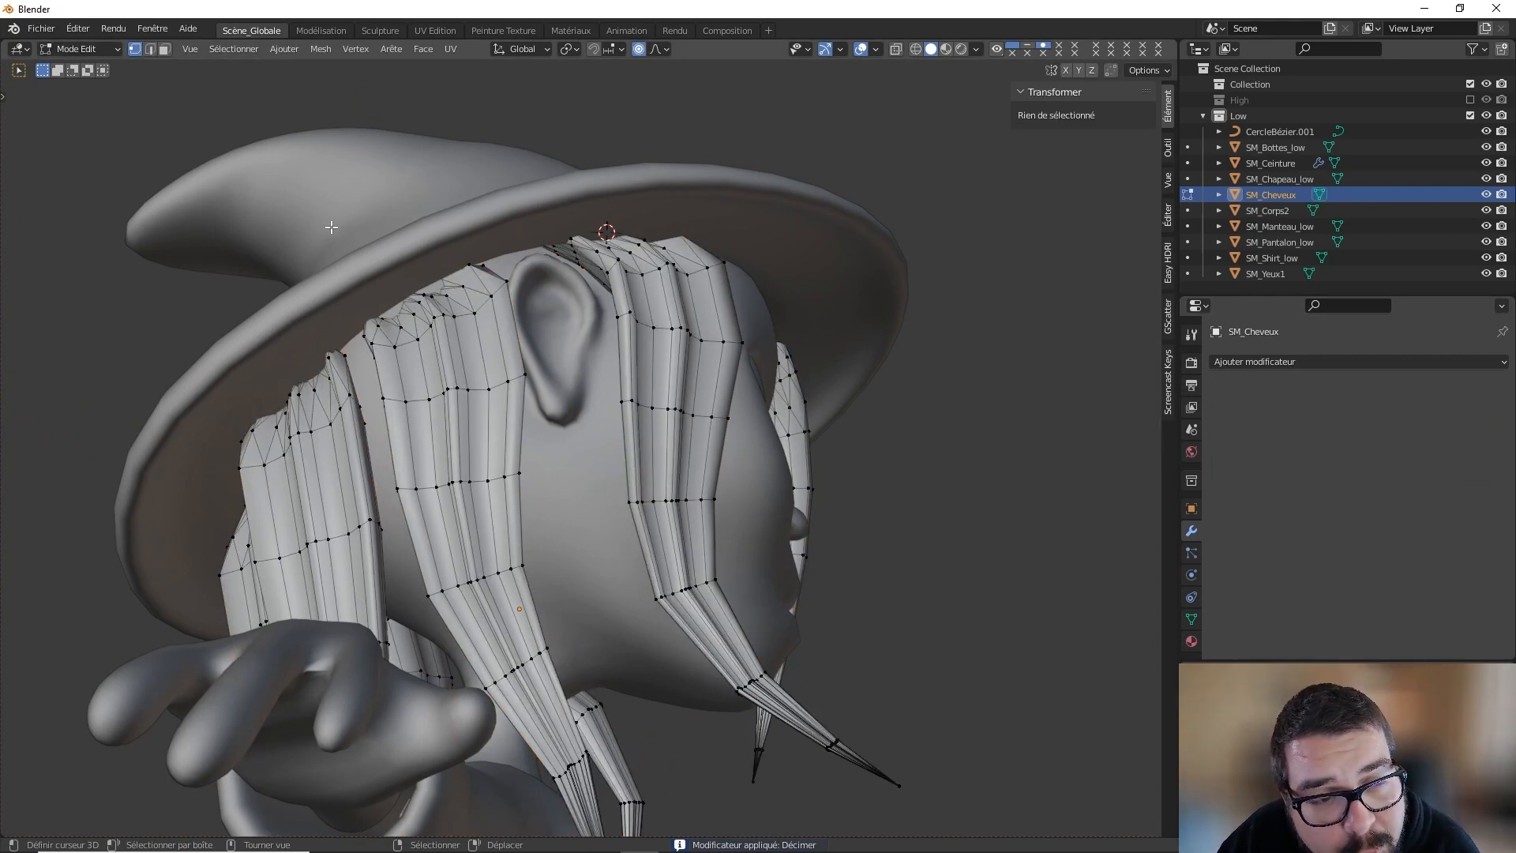
pyautogui.press('Tab')
# Step: Switch SM_Cheveux to Sculpt Mode and choose the Grab brush with a radius of 134 px
pyautogui.click(79, 48)
pyautogui.click(63, 102)
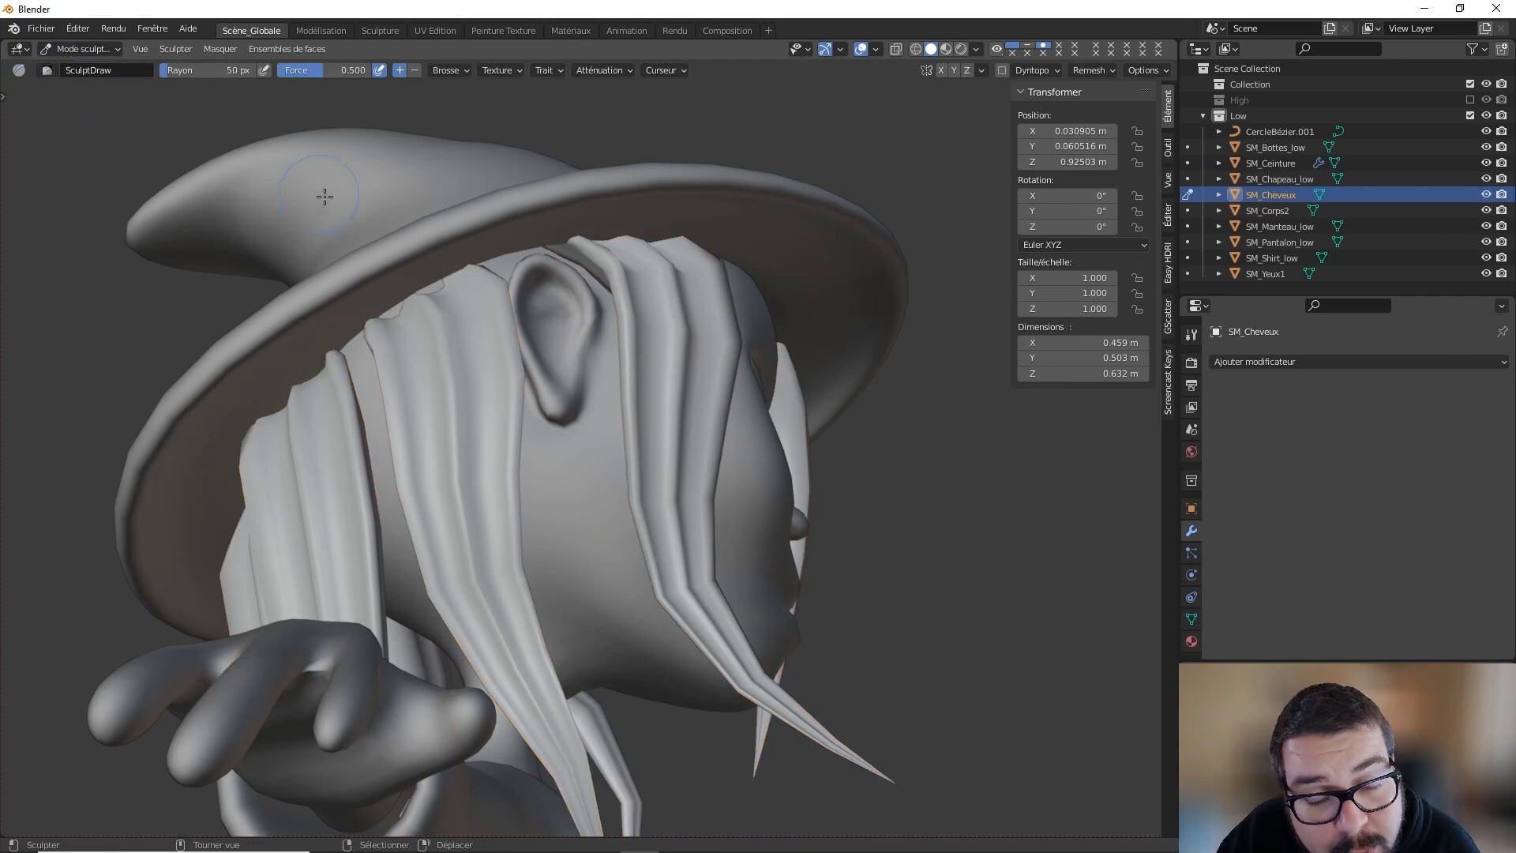
pyautogui.press('t')
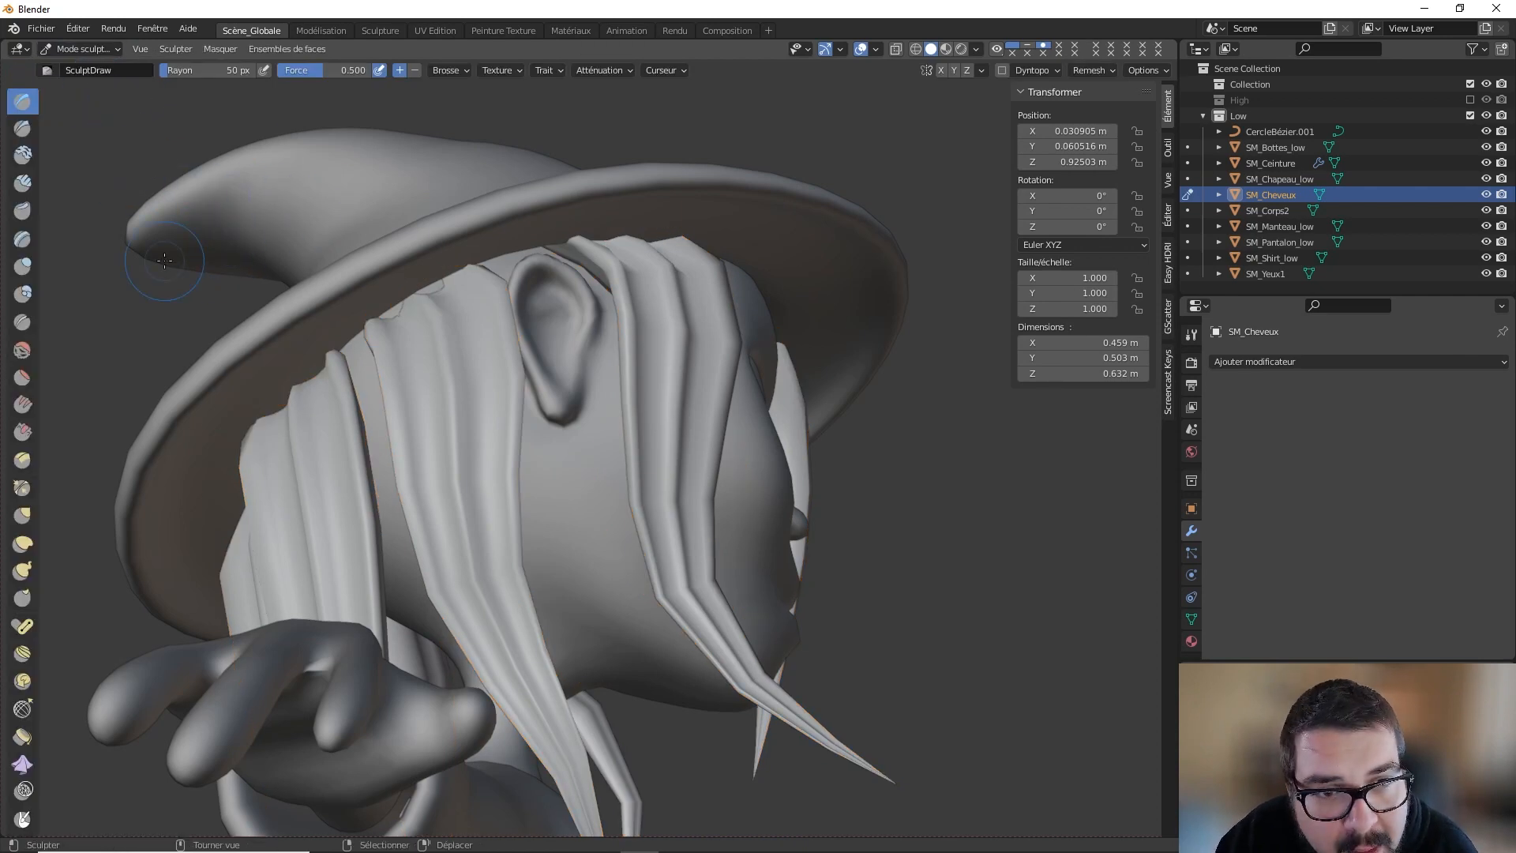
pyautogui.click(23, 515)
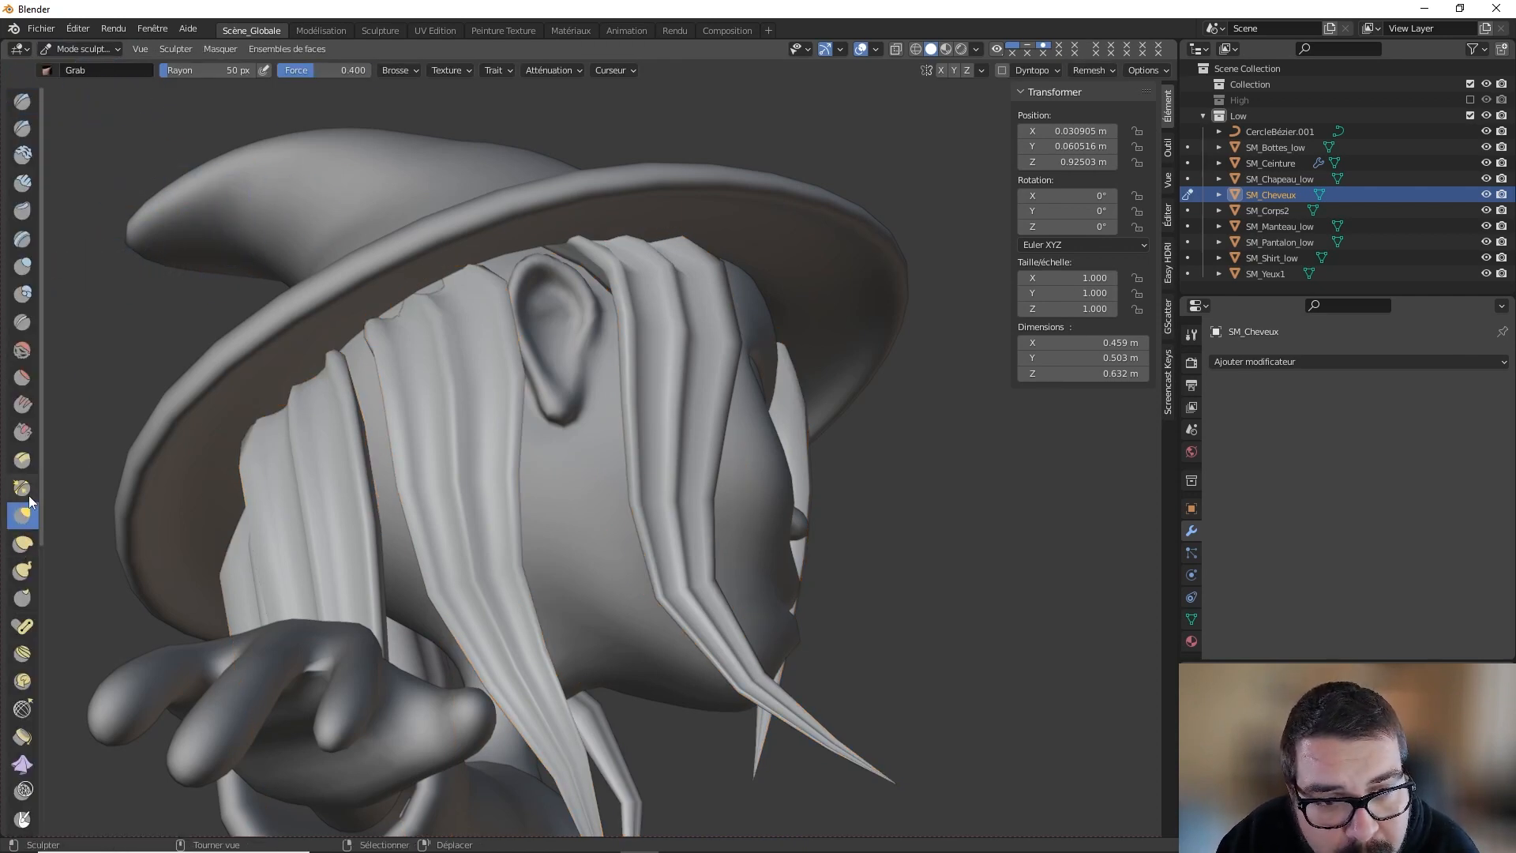
pyautogui.press('f')
pyautogui.click(328, 418)
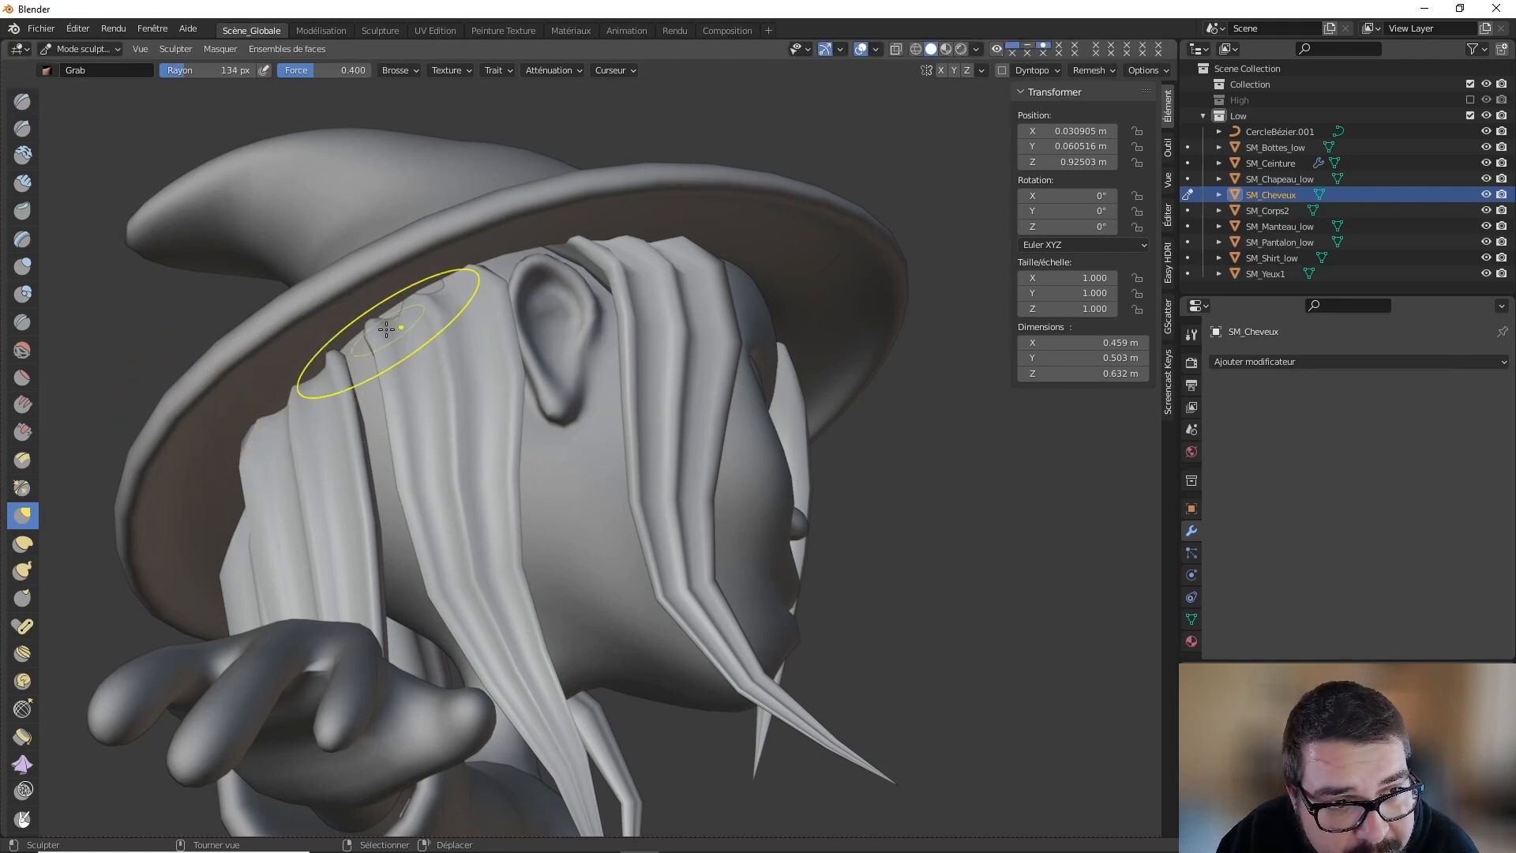
# Step: Pull the roots of the hair strands up under the hat brim with the Grab brush, working around the head
pyautogui.moveTo(384, 318)
pyautogui.mouseDown()
pyautogui.moveTo(379, 299)
pyautogui.moveTo(433, 284)
pyautogui.mouseUp()
pyautogui.moveTo(498, 299)
pyautogui.mouseDown(button='middle')
pyautogui.moveTo(427, 296)
pyautogui.moveTo(575, 271)
pyautogui.mouseUp(button='middle')
pyautogui.moveTo(727, 247)
pyautogui.mouseDown()
pyautogui.moveTo(728, 212)
pyautogui.moveTo(669, 198)
pyautogui.moveTo(730, 197)
pyautogui.mouseUp()
pyautogui.moveTo(731, 197)
pyautogui.mouseDown(button='middle')
pyautogui.moveTo(702, 206)
pyautogui.moveTo(681, 241)
pyautogui.moveTo(636, 221)
pyautogui.mouseUp(button='middle')
pyautogui.moveTo(513, 188); pyautogui.dragTo(527, 169)
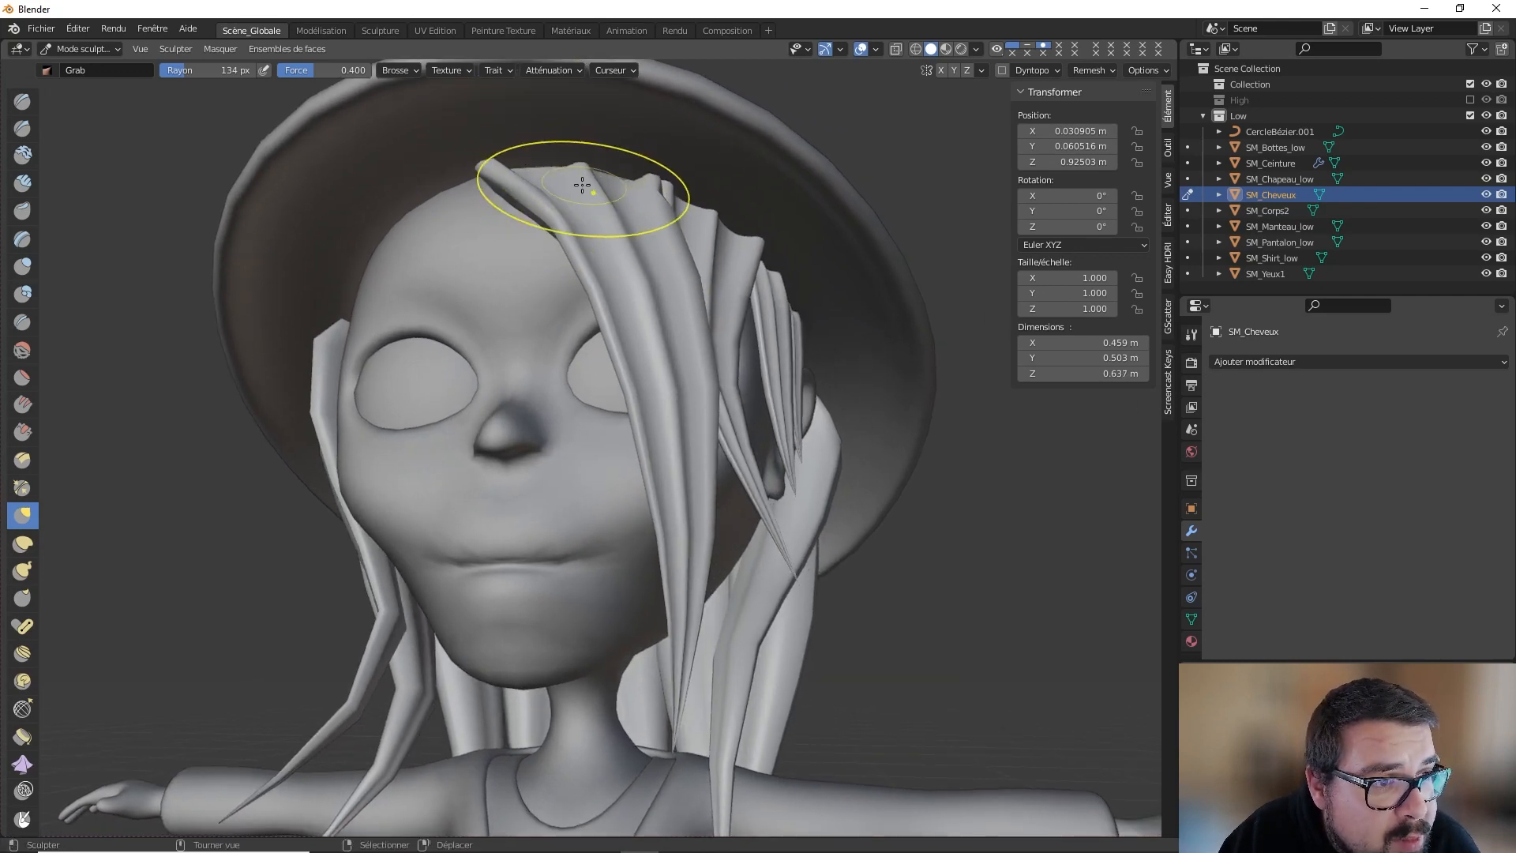
pyautogui.moveTo(527, 169); pyautogui.dragTo(586, 183, button='middle')
pyautogui.moveTo(679, 246)
pyautogui.mouseDown(button='middle')
pyautogui.moveTo(626, 236)
pyautogui.moveTo(629, 213)
pyautogui.mouseUp(button='middle')
pyautogui.moveTo(631, 229)
pyautogui.mouseDown()
pyautogui.moveTo(650, 228)
pyautogui.moveTo(590, 216)
pyautogui.moveTo(678, 233)
pyautogui.moveTo(645, 225)
pyautogui.mouseUp()
# Step: Reduce the Grab brush radius to 66 px and pull the strand roots beside and behind the ear up under the hat
pyautogui.press('f')
pyautogui.click(637, 237)
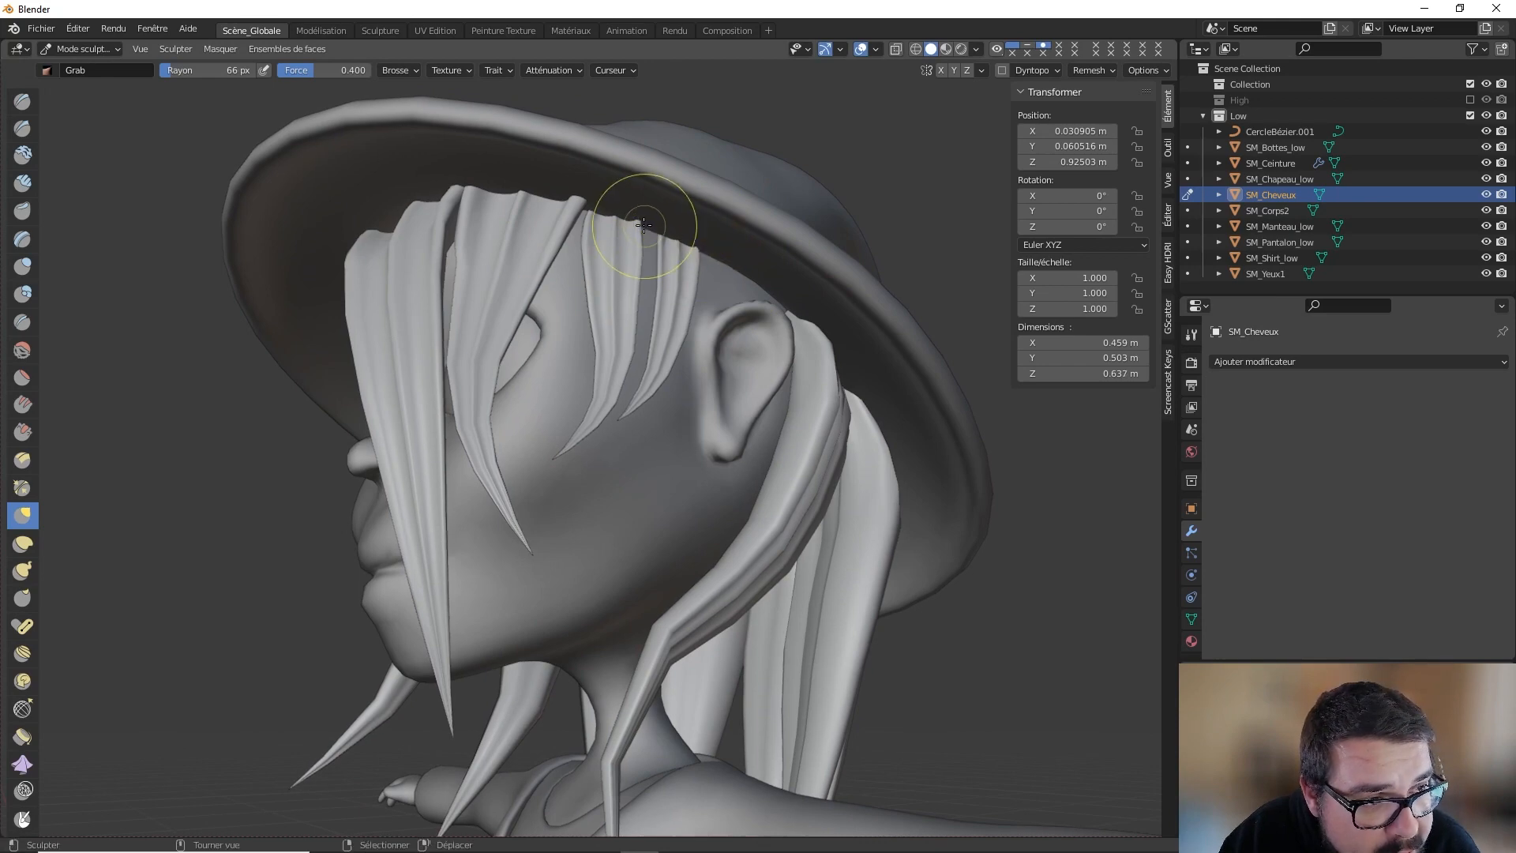
pyautogui.moveTo(637, 225); pyautogui.dragTo(694, 263, button='middle')
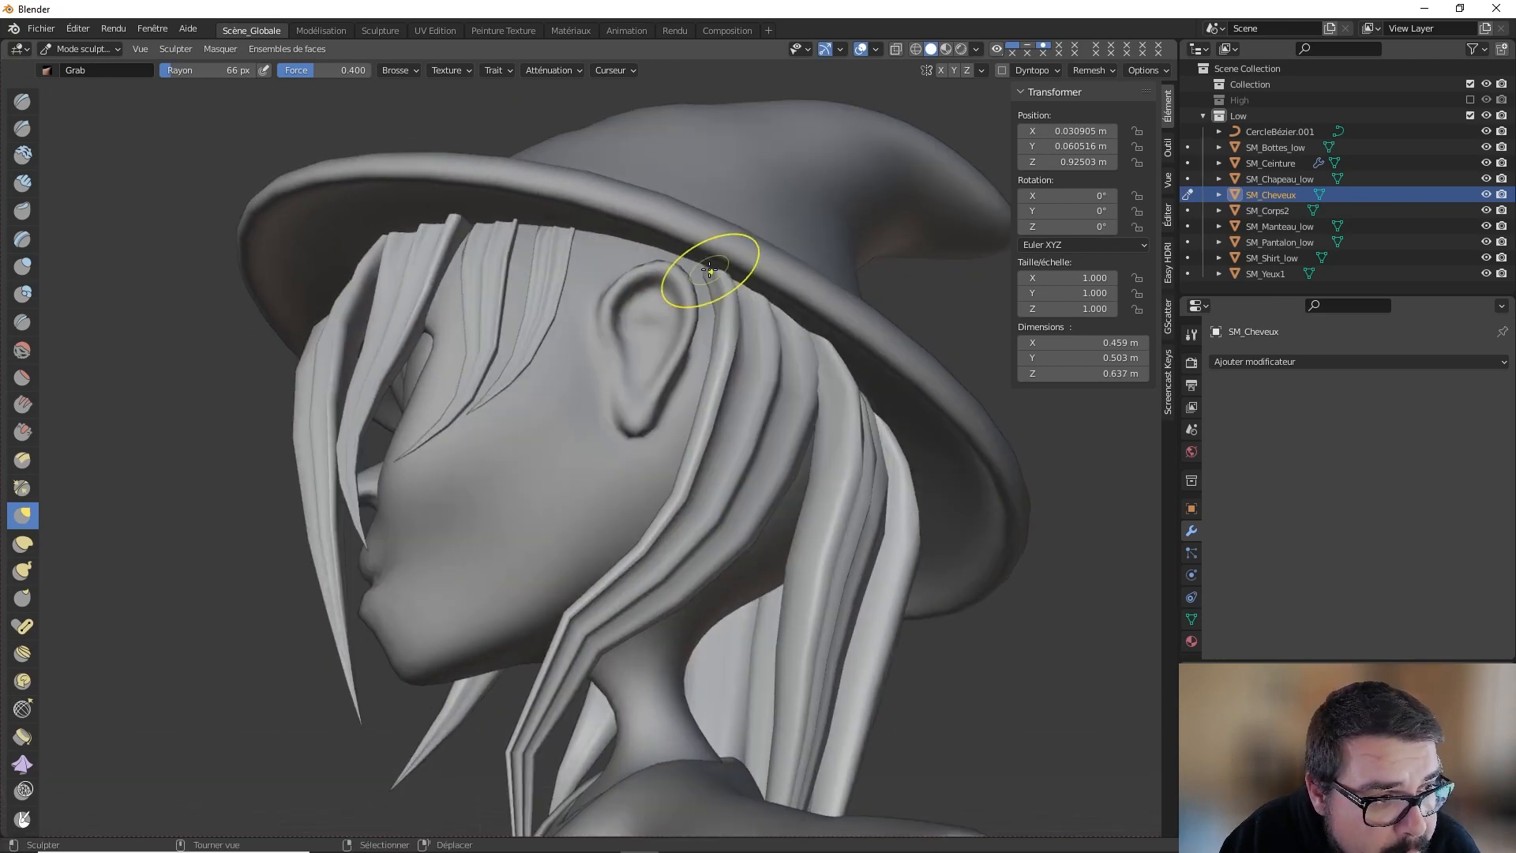
pyautogui.moveTo(694, 264); pyautogui.dragTo(707, 259)
pyautogui.moveTo(779, 311); pyautogui.dragTo(695, 282, button='middle')
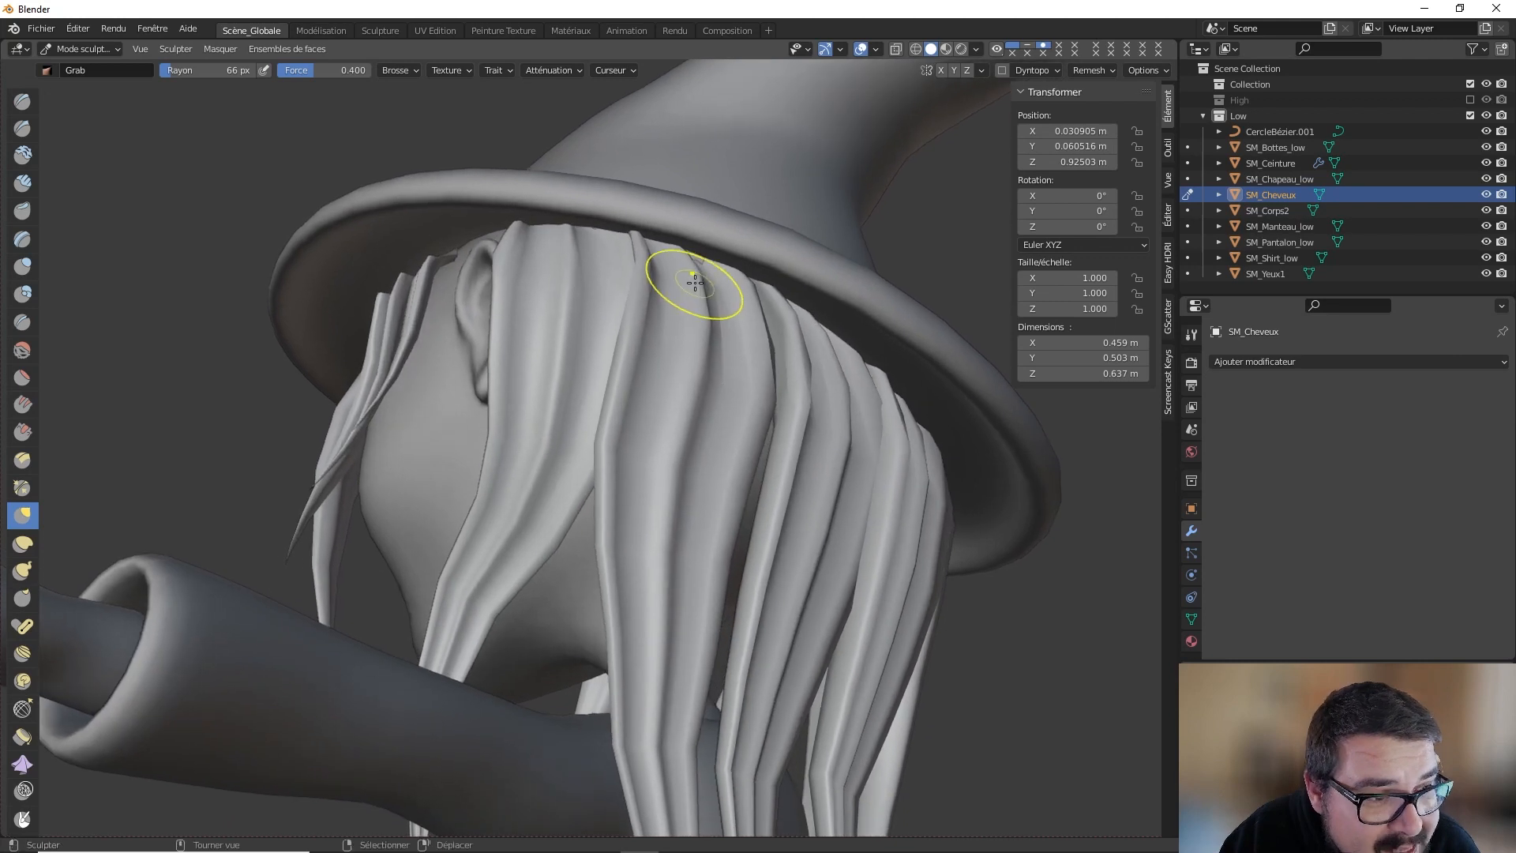
pyautogui.moveTo(697, 263); pyautogui.dragTo(721, 253)
pyautogui.moveTo(721, 253); pyautogui.dragTo(643, 247, button='middle')
pyautogui.moveTo(710, 255); pyautogui.dragTo(711, 237)
pyautogui.moveTo(718, 257)
pyautogui.mouseDown(button='middle')
pyautogui.moveTo(598, 237)
pyautogui.moveTo(624, 277)
pyautogui.moveTo(761, 339)
pyautogui.moveTo(609, 338)
pyautogui.moveTo(391, 405)
pyautogui.moveTo(507, 307)
pyautogui.moveTo(464, 350)
pyautogui.mouseUp(button='middle')
pyautogui.moveTo(458, 363); pyautogui.dragTo(508, 309)
pyautogui.moveTo(508, 309)
pyautogui.mouseDown(button='middle')
pyautogui.moveTo(562, 338)
pyautogui.moveTo(608, 333)
pyautogui.moveTo(459, 343)
pyautogui.mouseUp(button='middle')
# Step: Return SM_Cheveux to Object Mode and view the whole character from the front
pyautogui.click(116, 50)
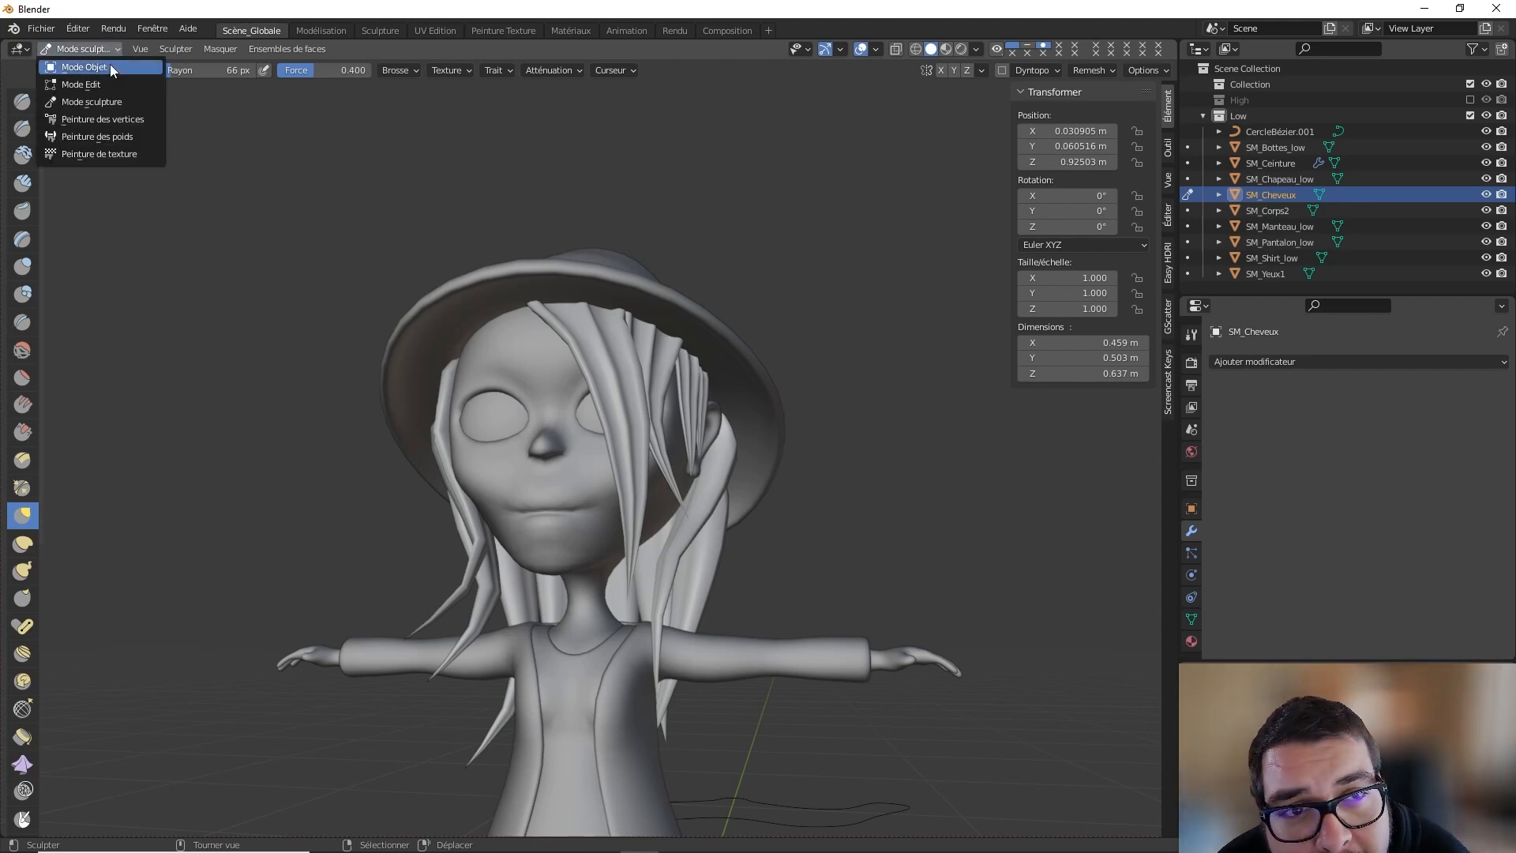
pyautogui.click(115, 66)
pyautogui.scroll(-3, 818, 365)
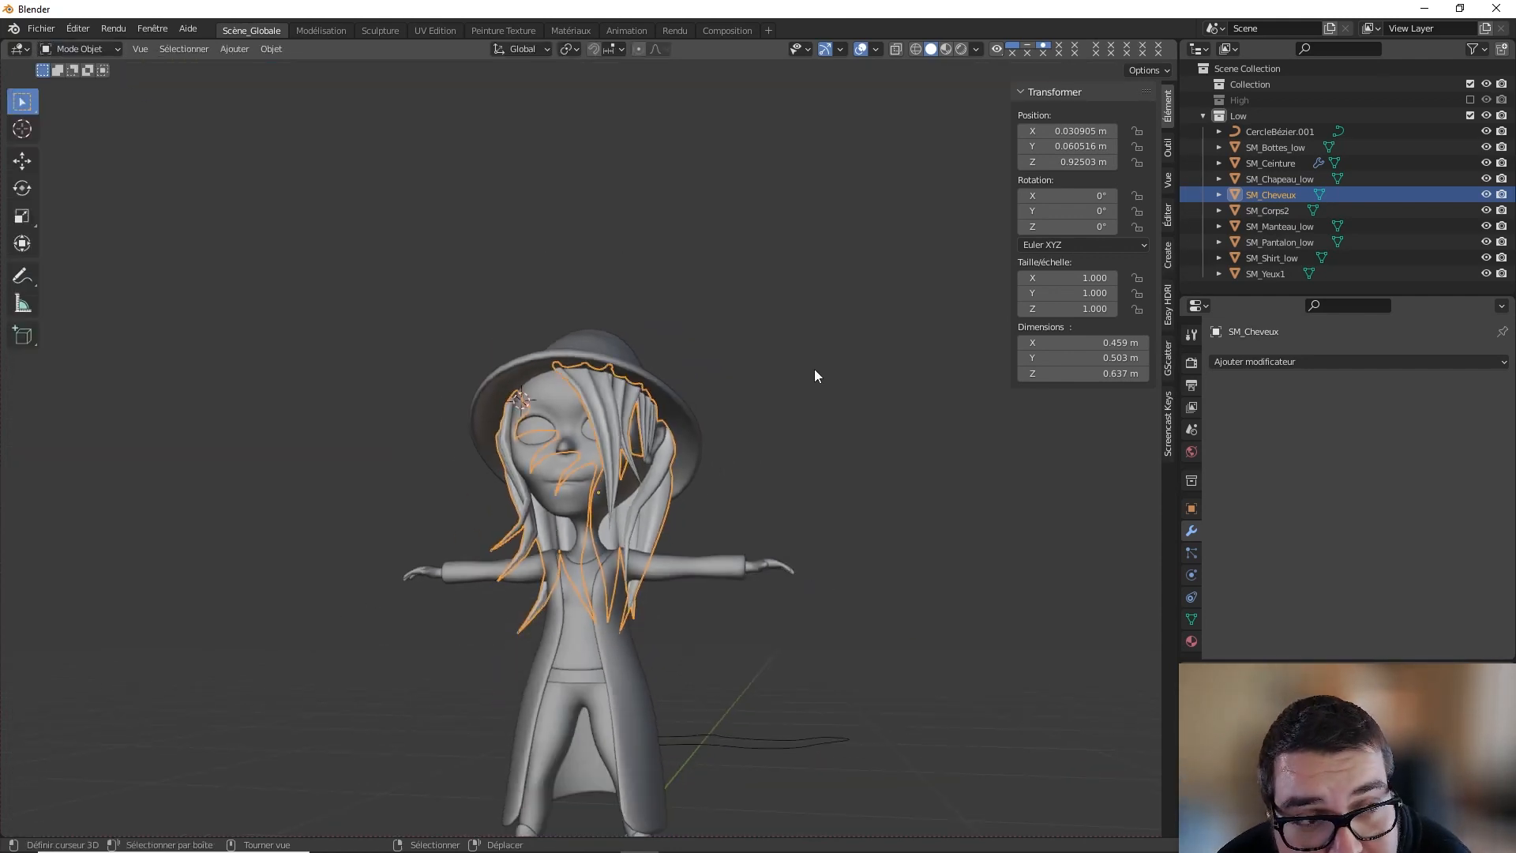
pyautogui.moveTo(815, 375); pyautogui.dragTo(824, 464, button='middle')
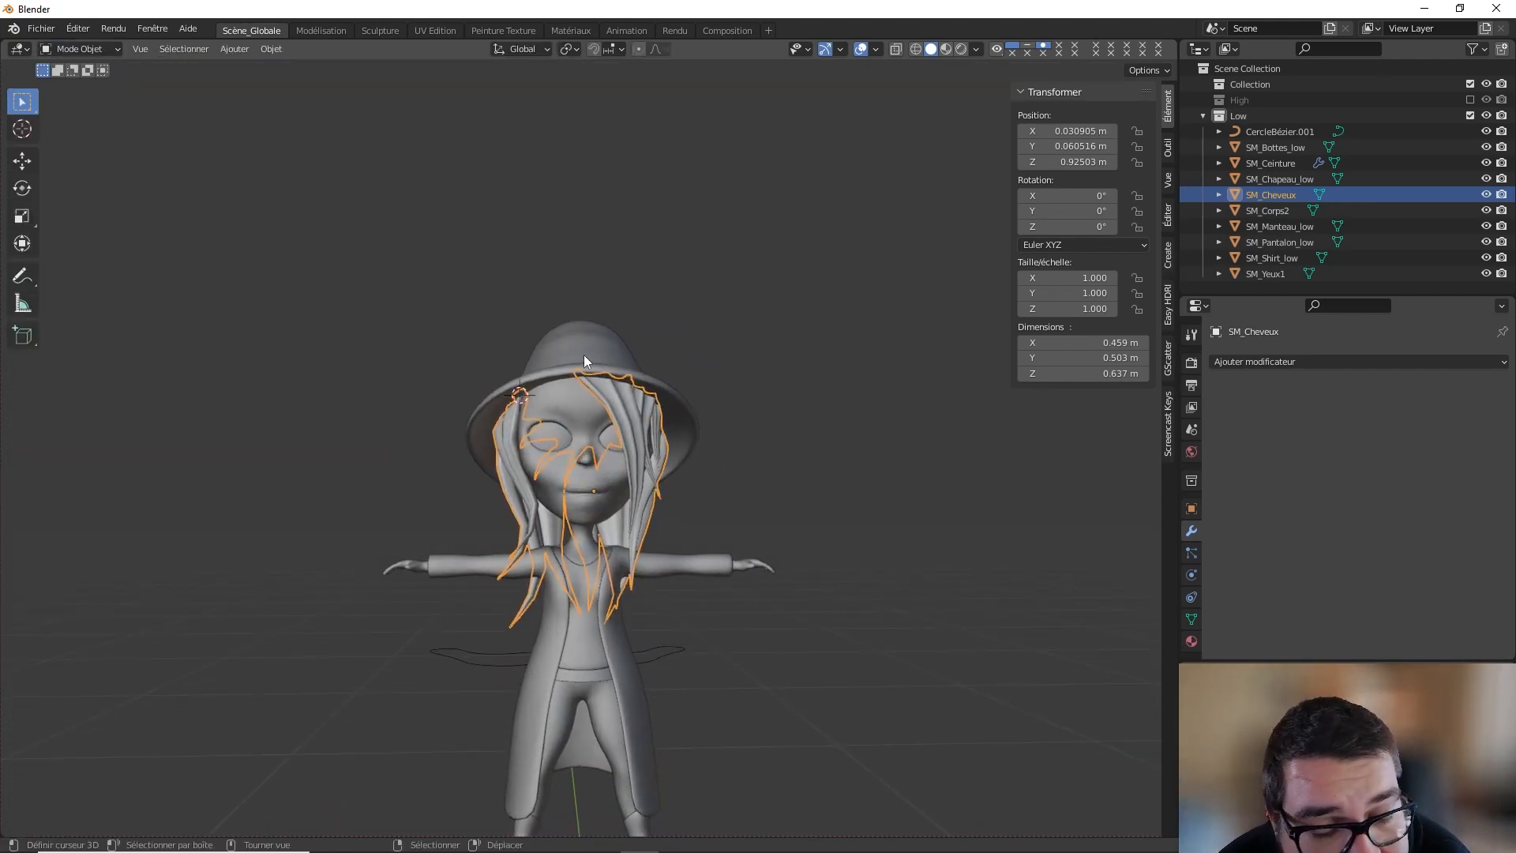
pyautogui.scroll(1, 680, 487)
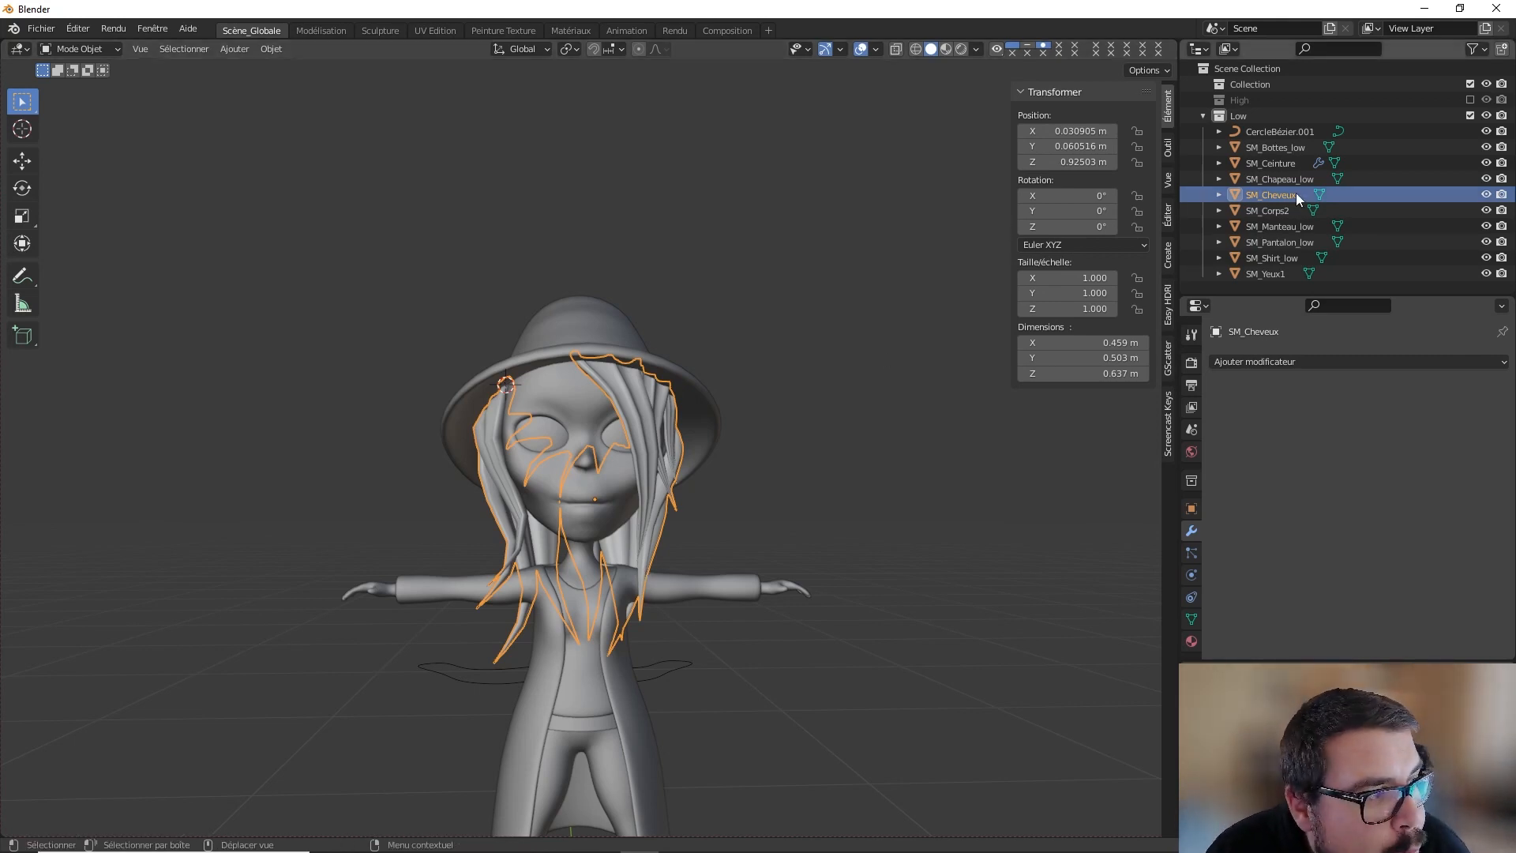
# Step: Rename the material of SM_Cheveux as M_Cheveux
pyautogui.click(1192, 642)
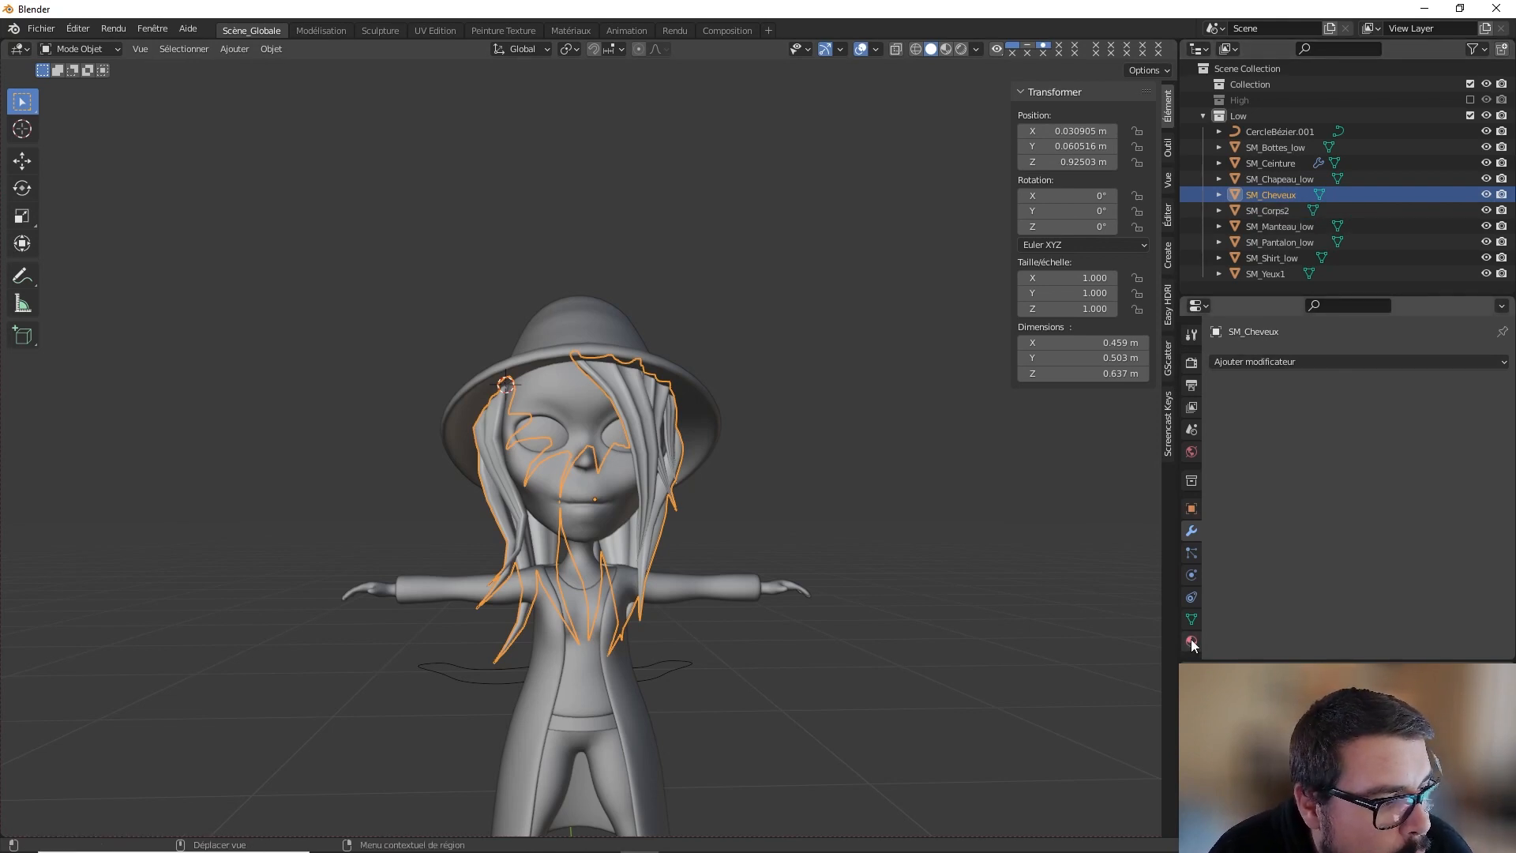
pyautogui.click(1300, 433)
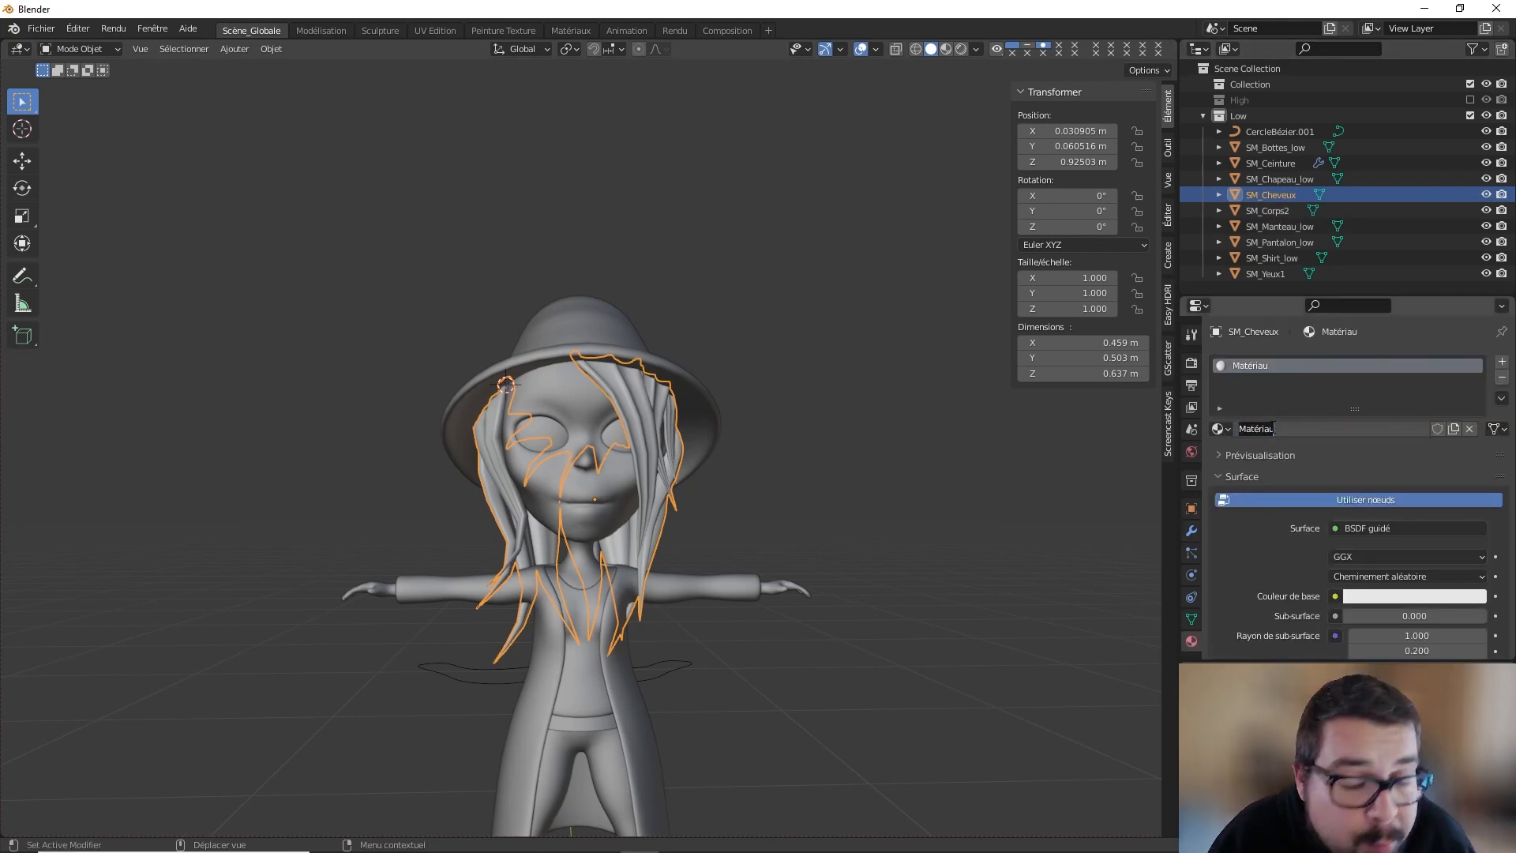
pyautogui.write('M_Cheveux')
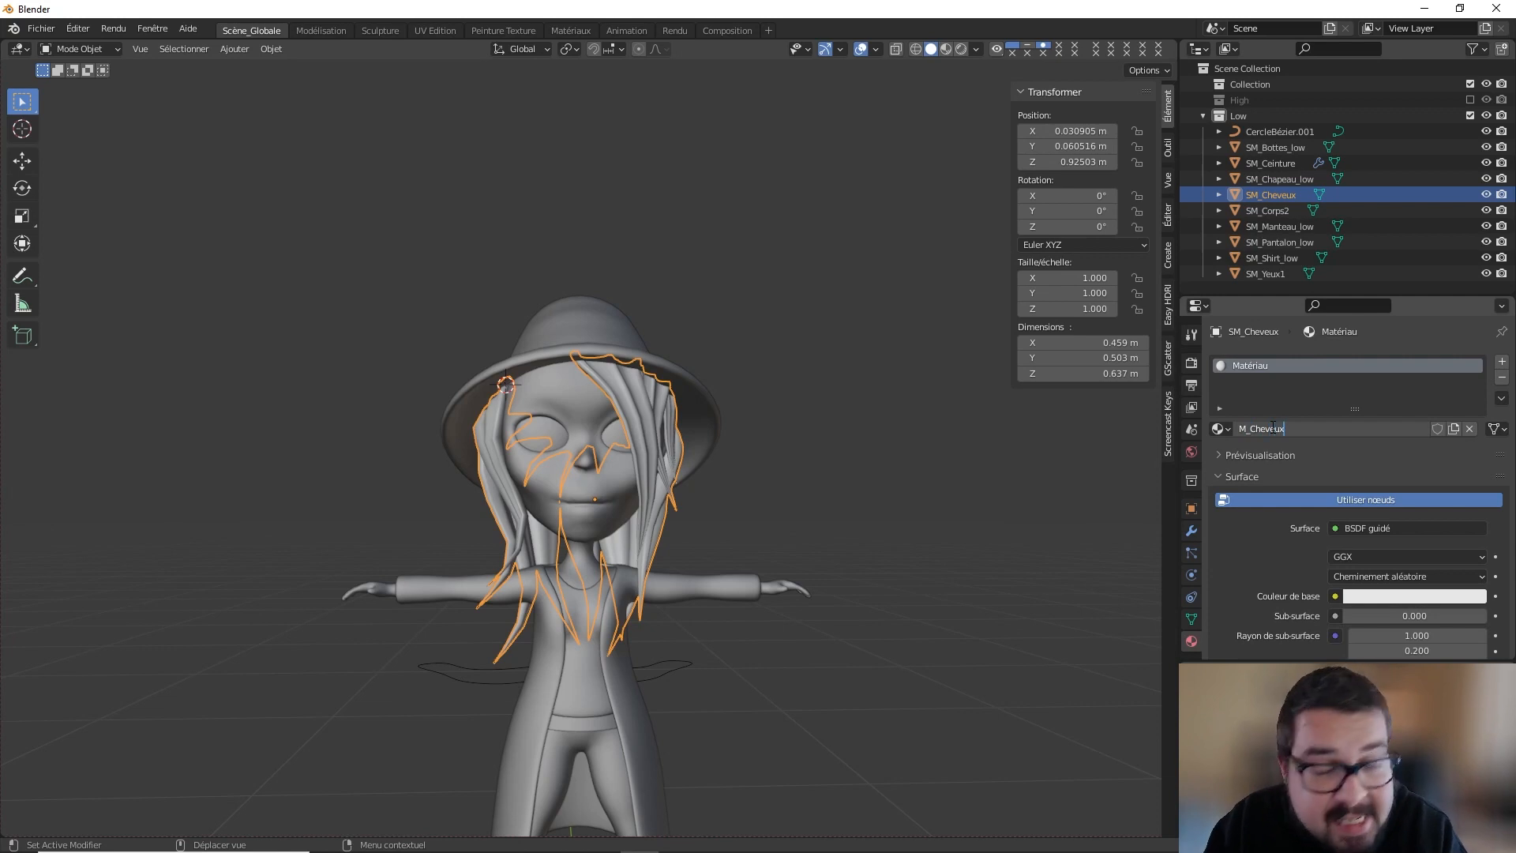
pyautogui.press('Return')
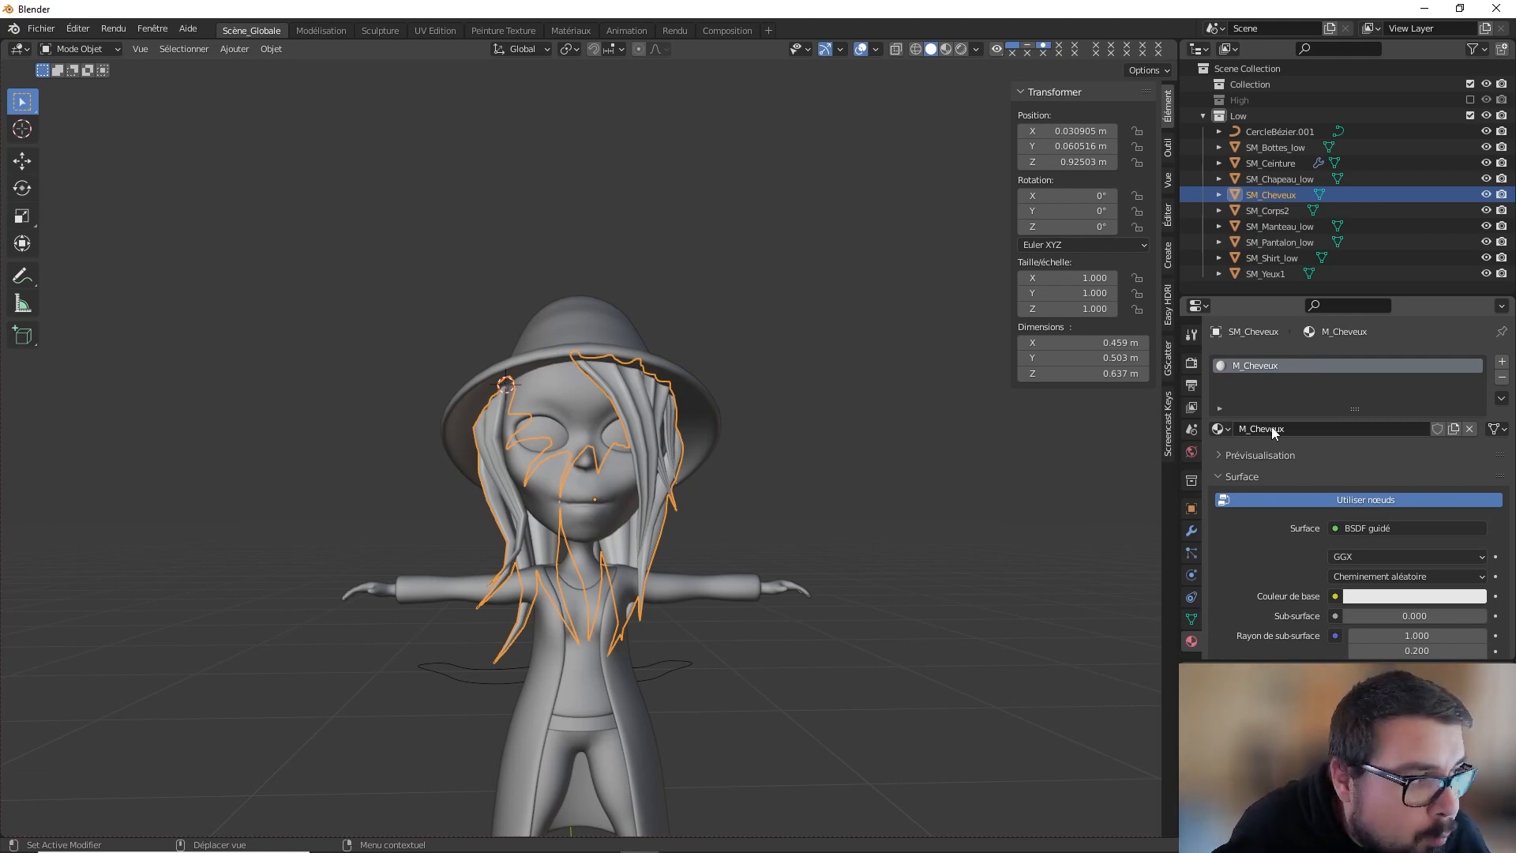
# Step: Put the hair in Edit Mode, switch to the UV Editing workspace and isolate the hair in local view
pyautogui.scroll(1, 619, 302)
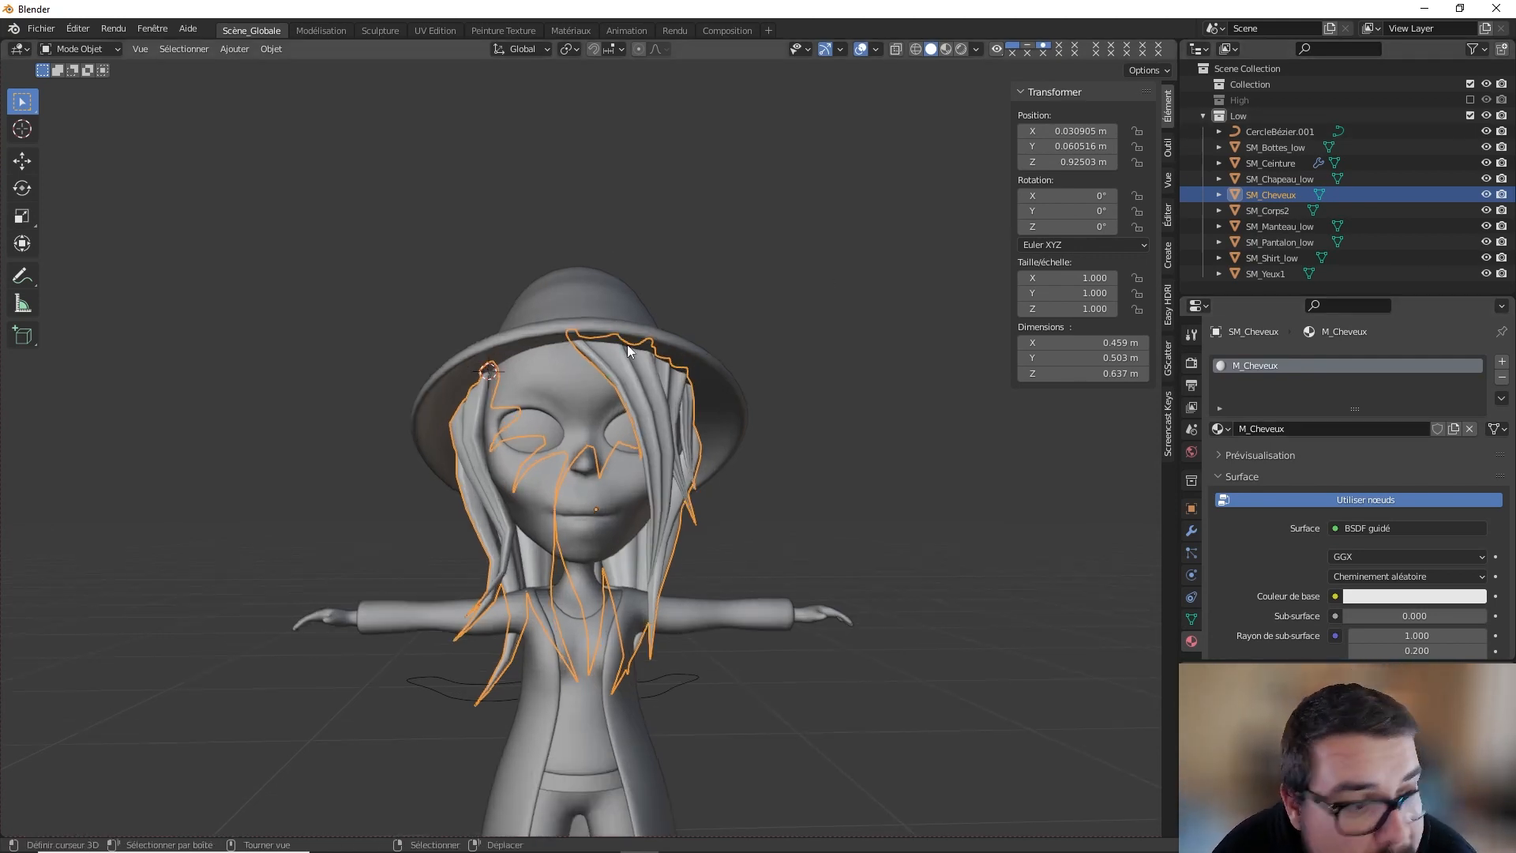
pyautogui.press('Tab')
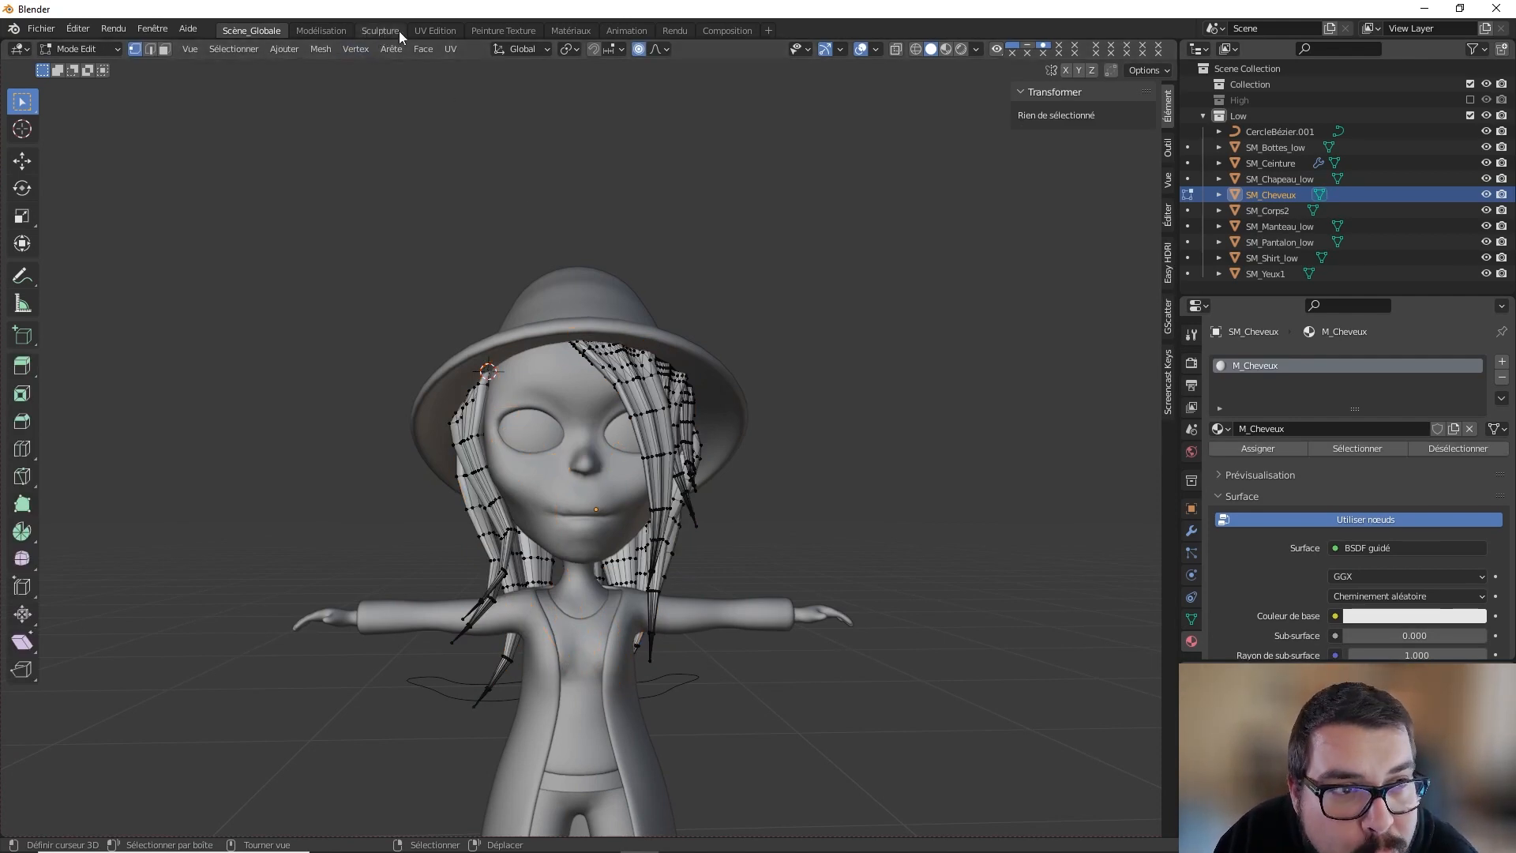
pyautogui.click(447, 32)
pyautogui.press('KP_Divide')
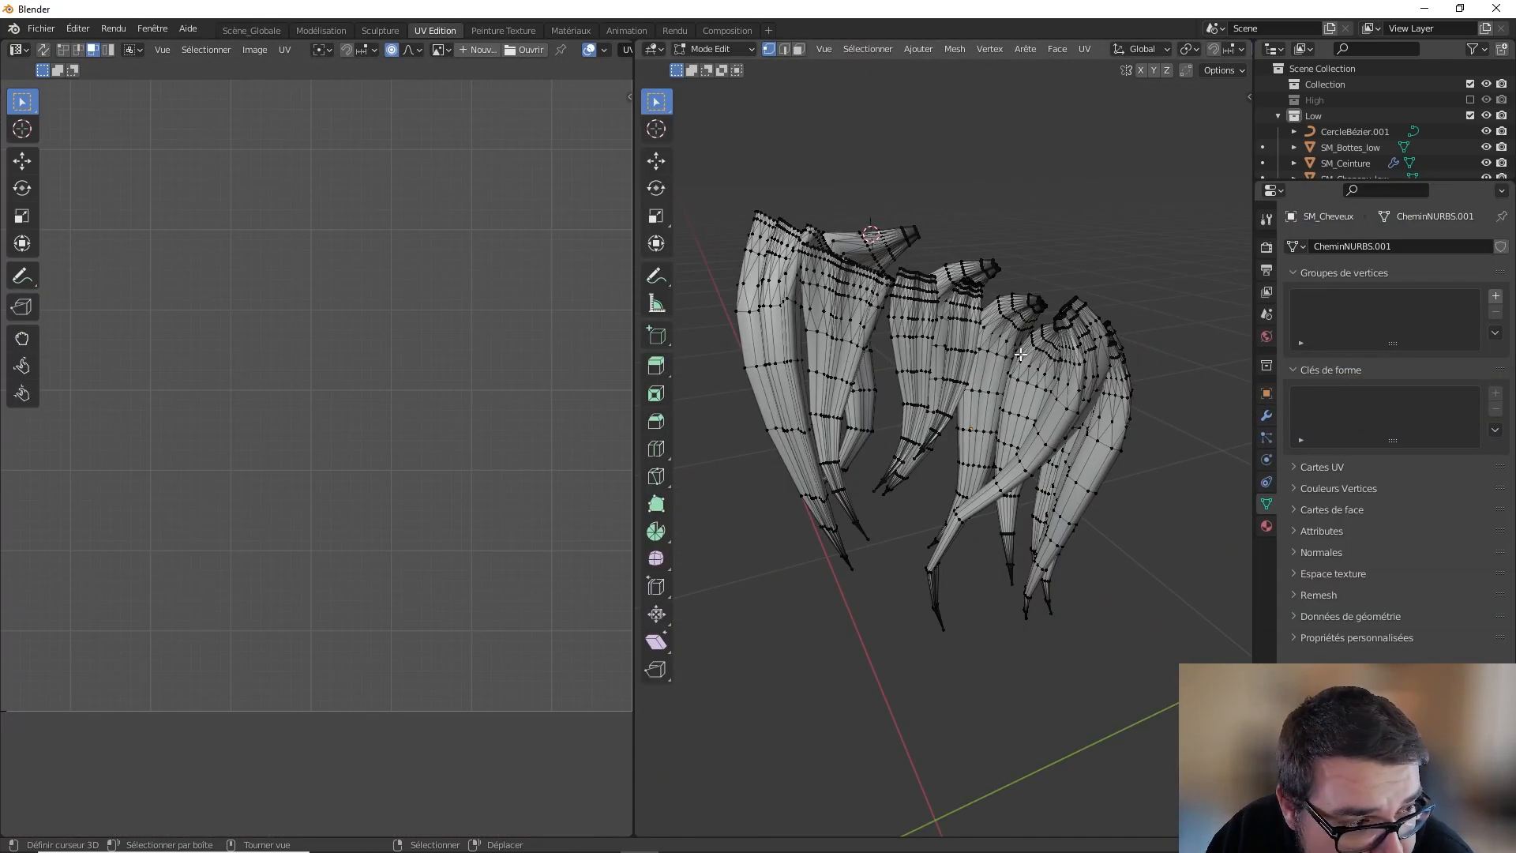
# Step: Examine the topology of the isolated hair strands up close from several angles
pyautogui.moveTo(981, 370); pyautogui.dragTo(949, 366, button='middle')
pyautogui.scroll(2, 940, 347)
pyautogui.keyDown('shift'); pyautogui.moveTo(897, 241); pyautogui.dragTo(924, 349, button='middle'); pyautogui.keyUp('shift')
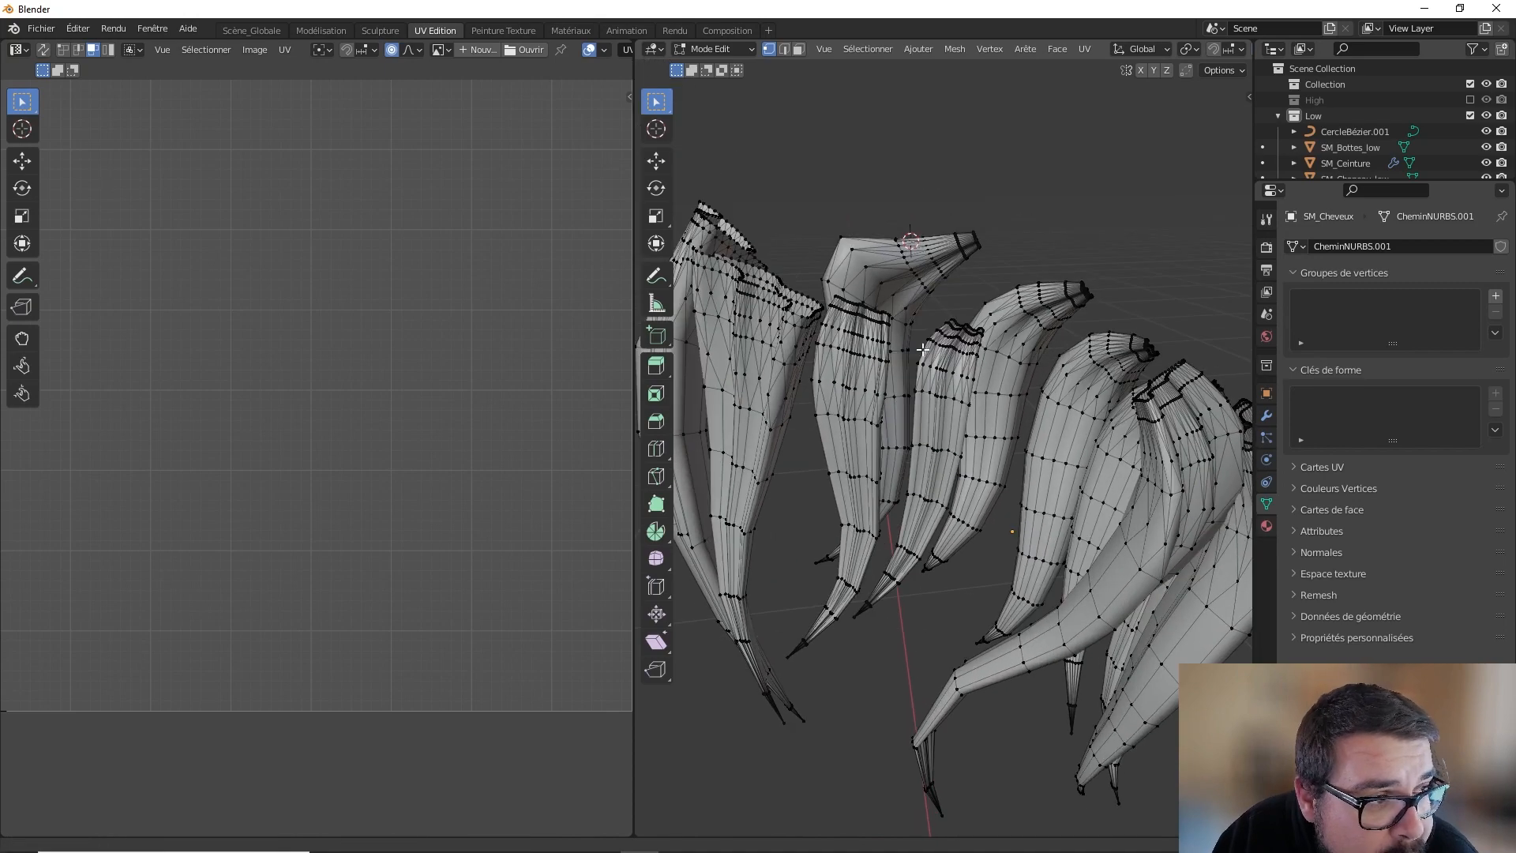
pyautogui.scroll(2, 920, 346)
pyautogui.scroll(2, 855, 294)
pyautogui.moveTo(823, 276); pyautogui.dragTo(881, 281, button='middle')
pyautogui.scroll(-2, 856, 294)
pyautogui.scroll(2, 867, 287)
pyautogui.scroll(-2, 906, 345)
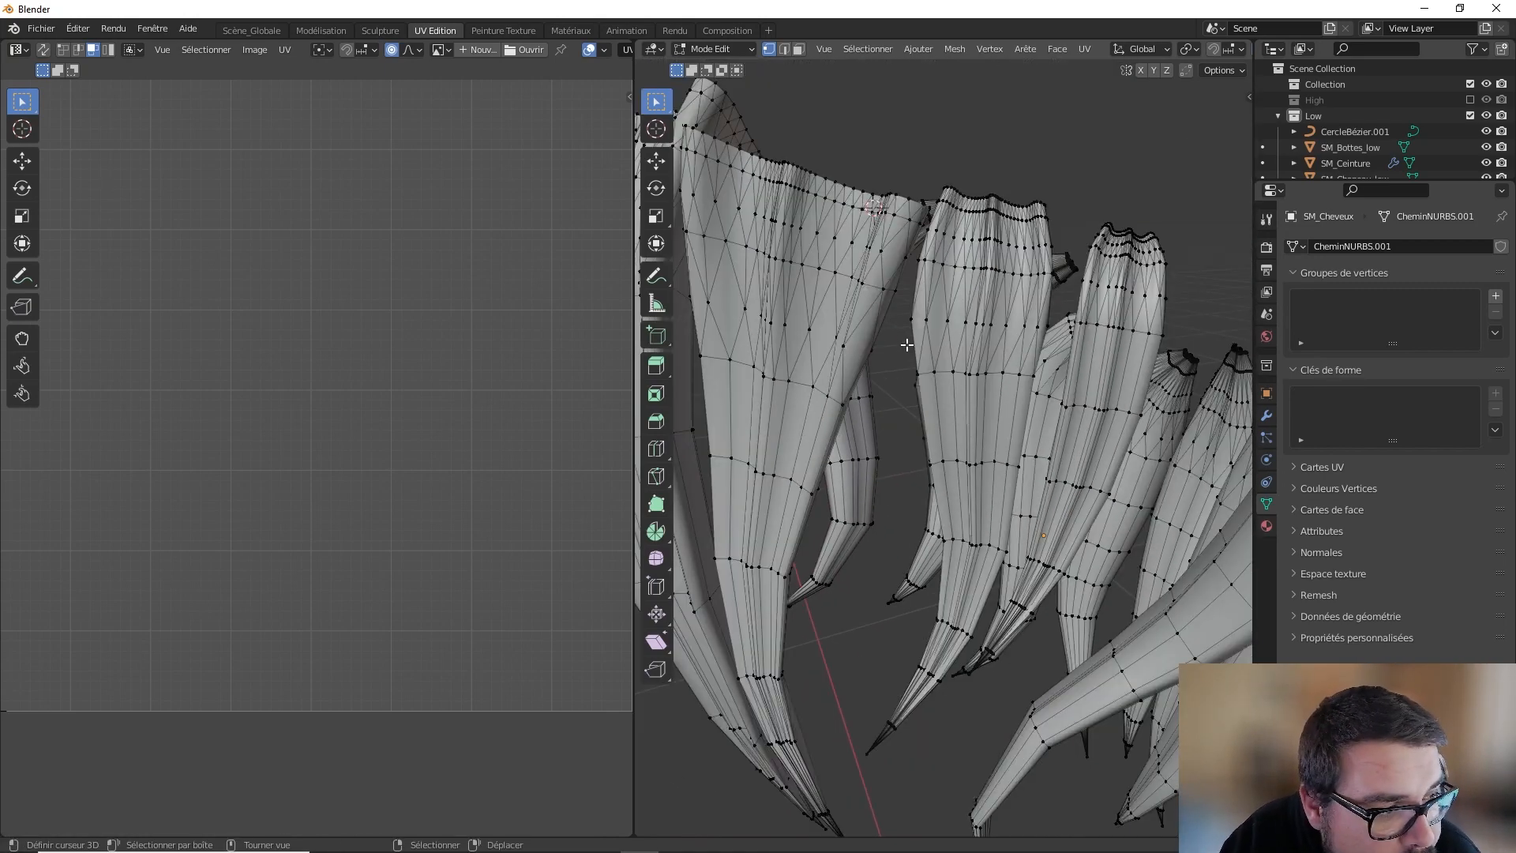
pyautogui.moveTo(907, 345); pyautogui.dragTo(922, 337, button='middle')
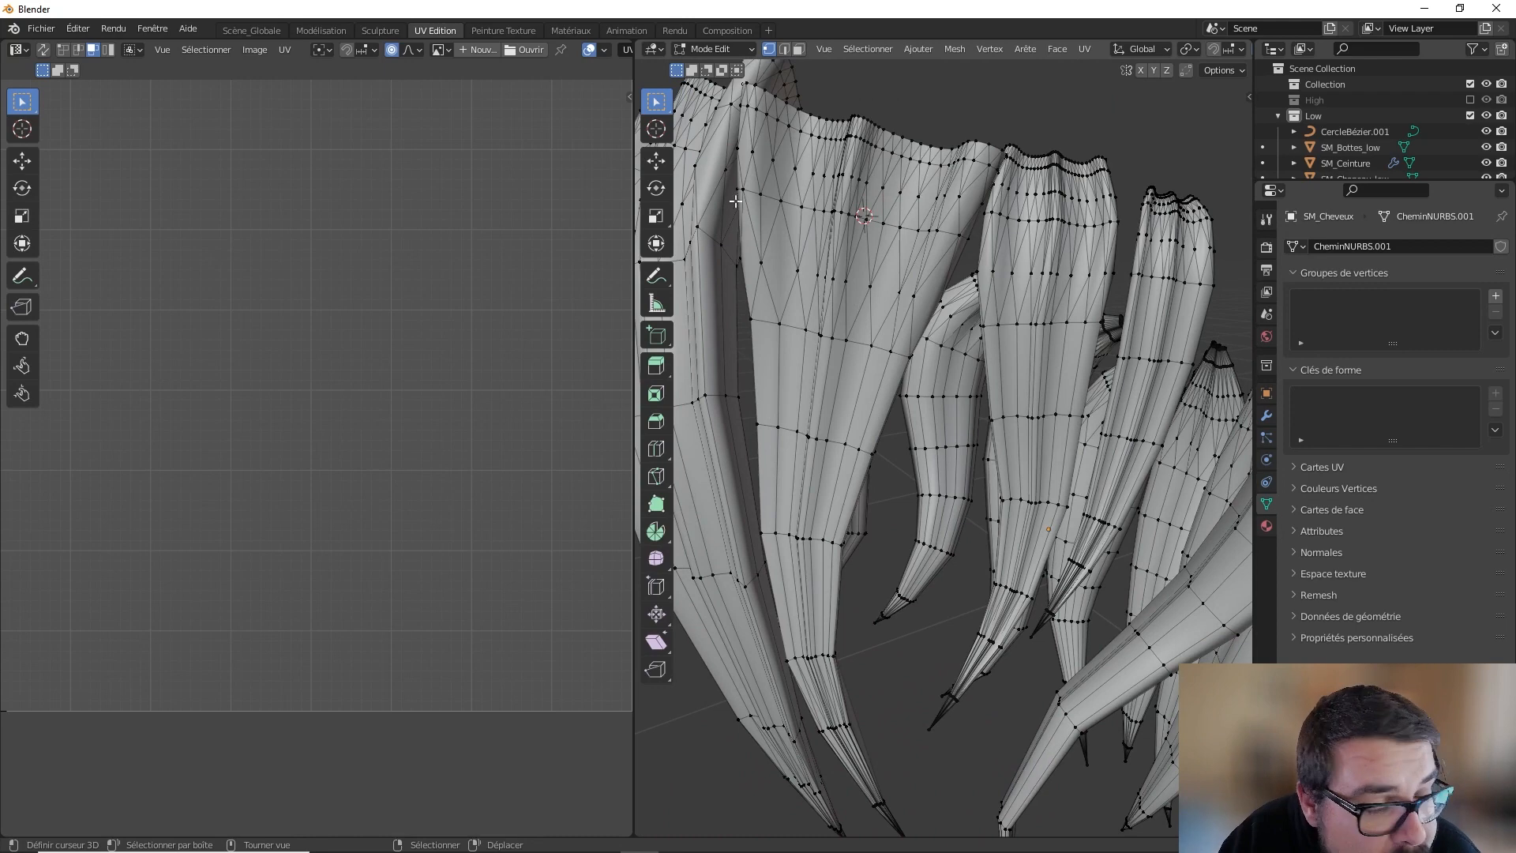
# Step: Try selecting a lengthwise edge loop on a wide hair strand in edge selection mode
pyautogui.click(785, 49)
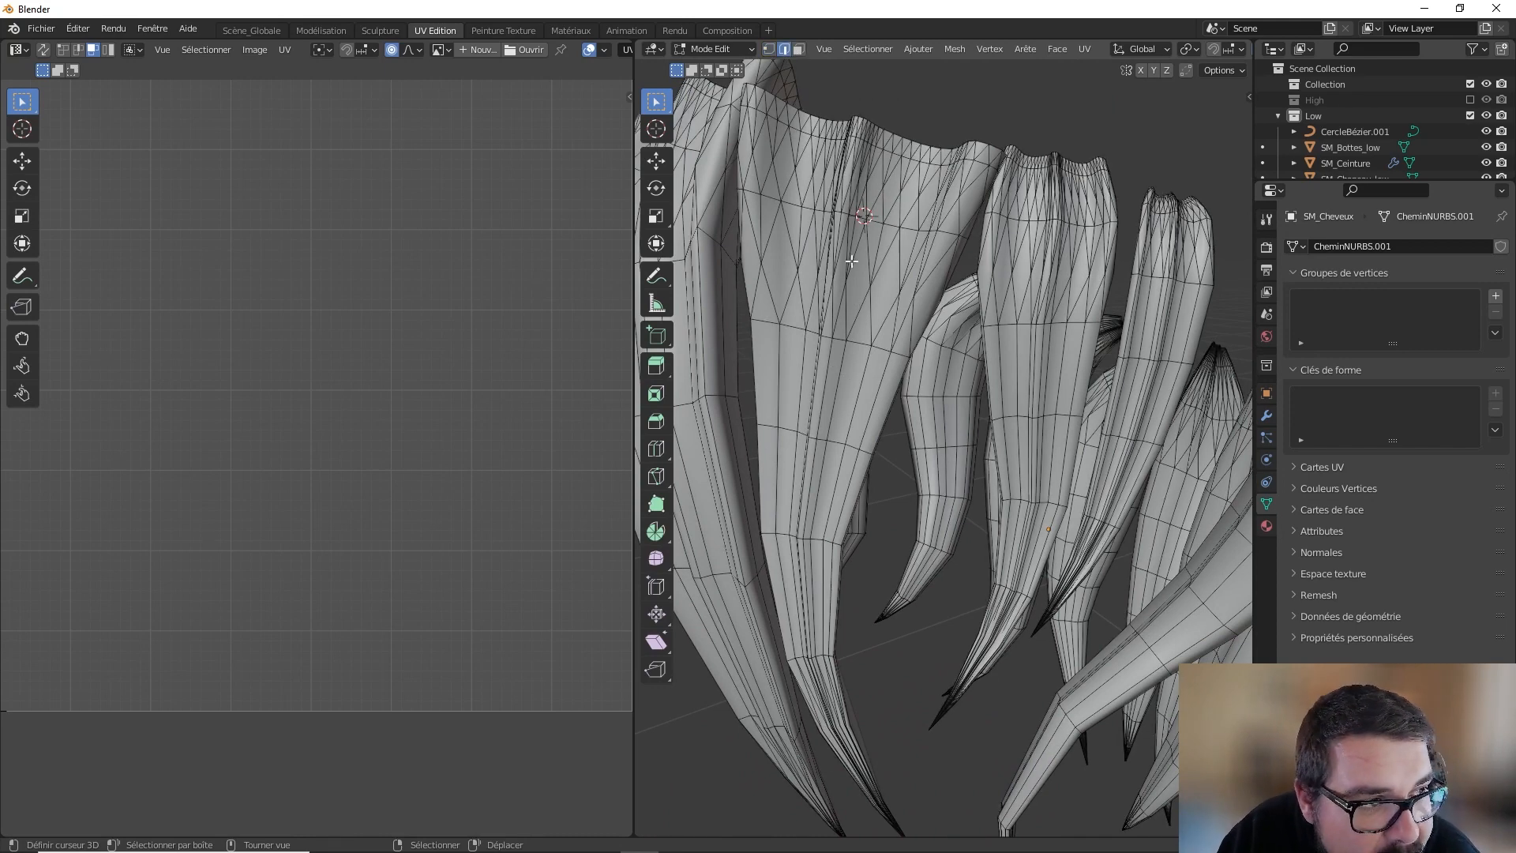
pyautogui.moveTo(851, 262); pyautogui.dragTo(900, 324, button='middle')
pyautogui.keyDown('alt'); pyautogui.click(921, 347); pyautogui.keyUp('alt')
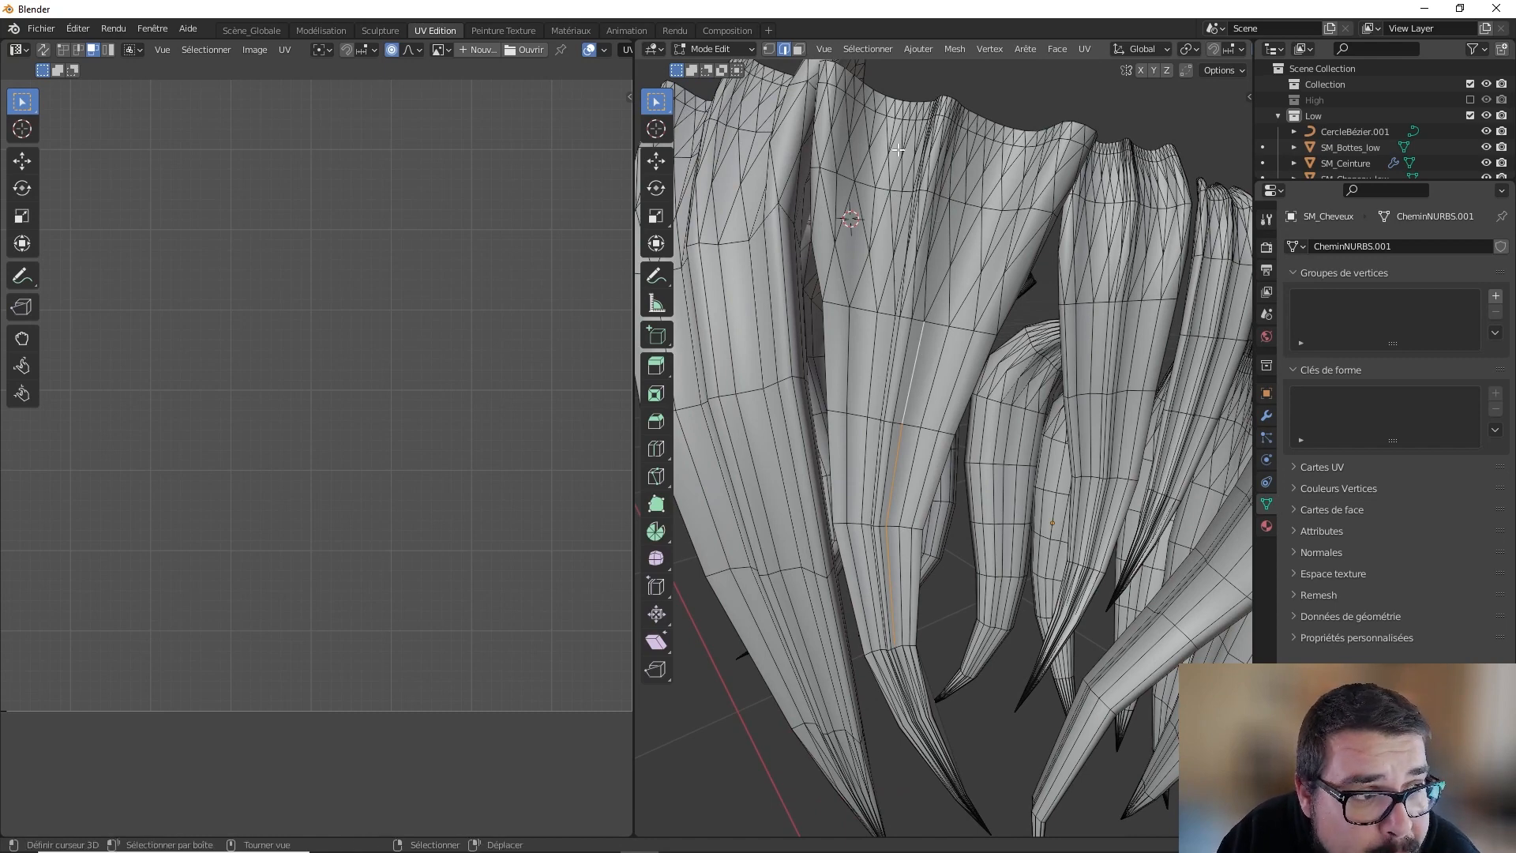
pyautogui.press('Tab')
pyautogui.press('Tab')
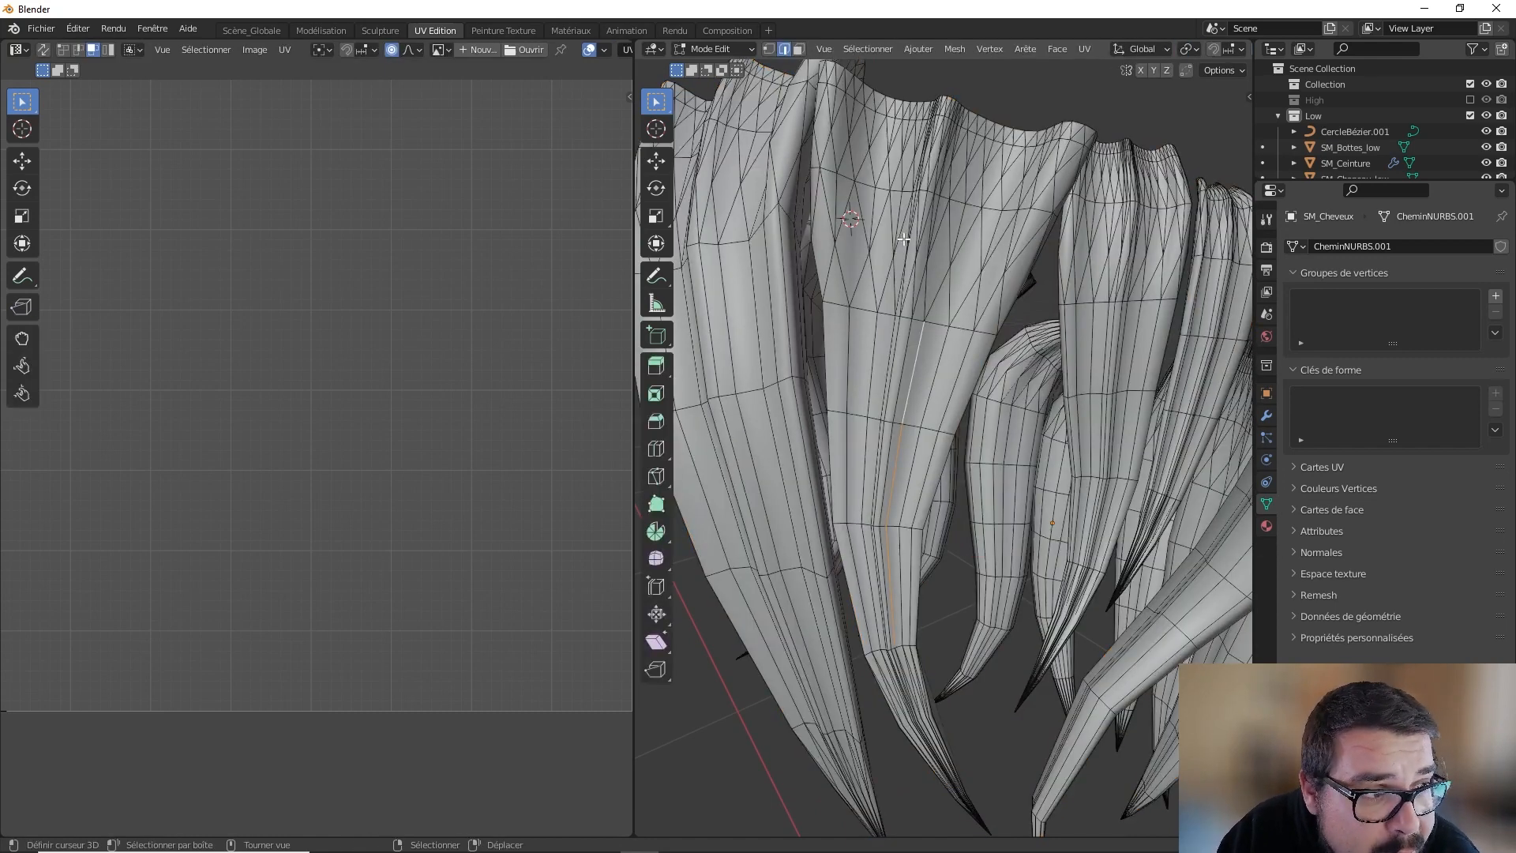
# Step: Select the entire hair mesh and unwrap it with Smart UV Project at a 66° angle limit and 0.000 island margin
pyautogui.press('a')
pyautogui.click(909, 159)
pyautogui.press('a')
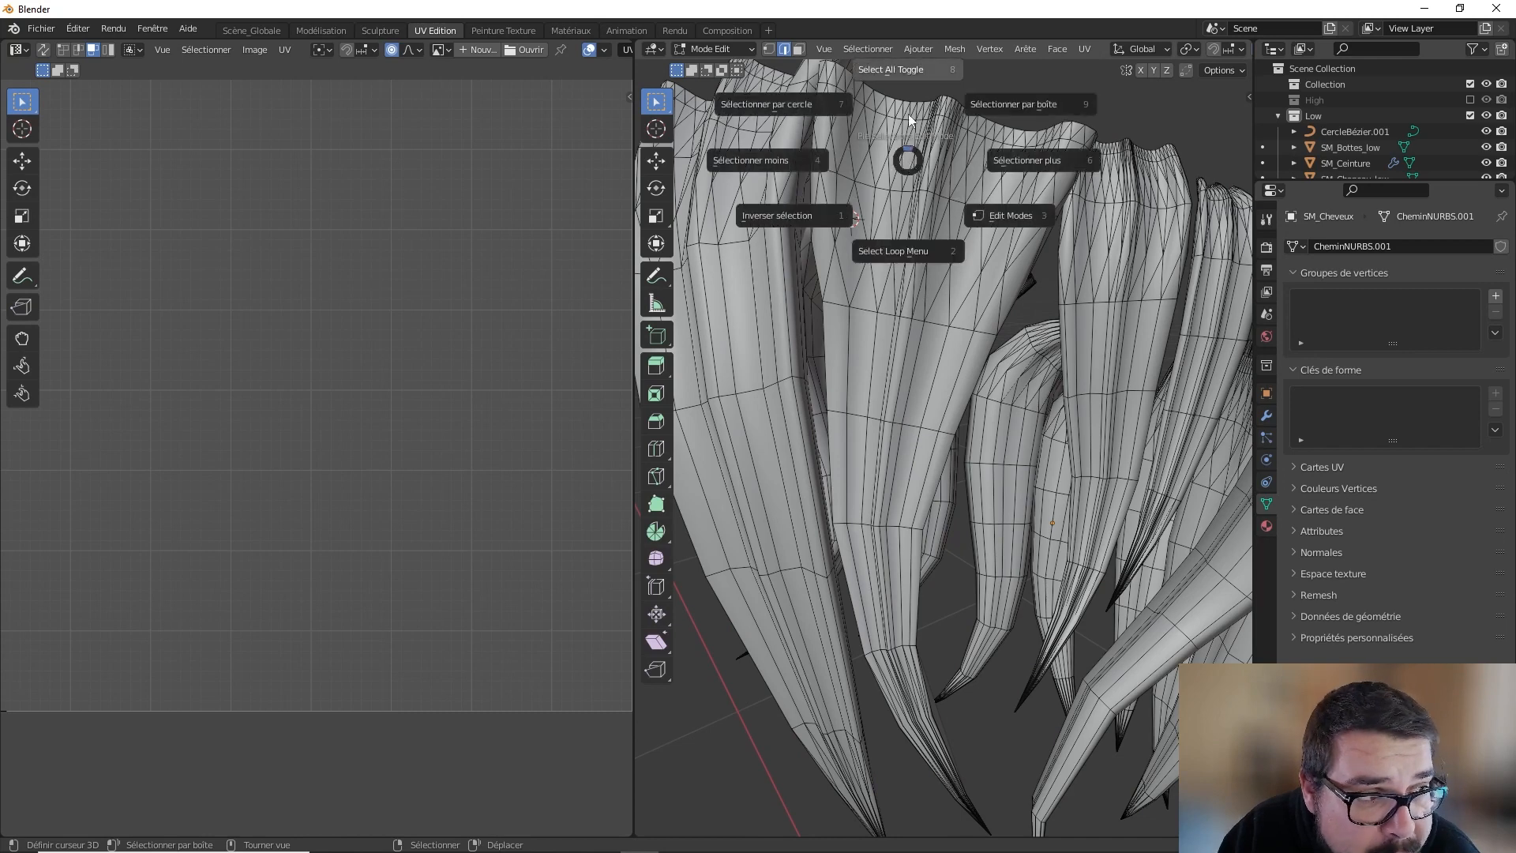
pyautogui.click(907, 154)
pyautogui.press('u')
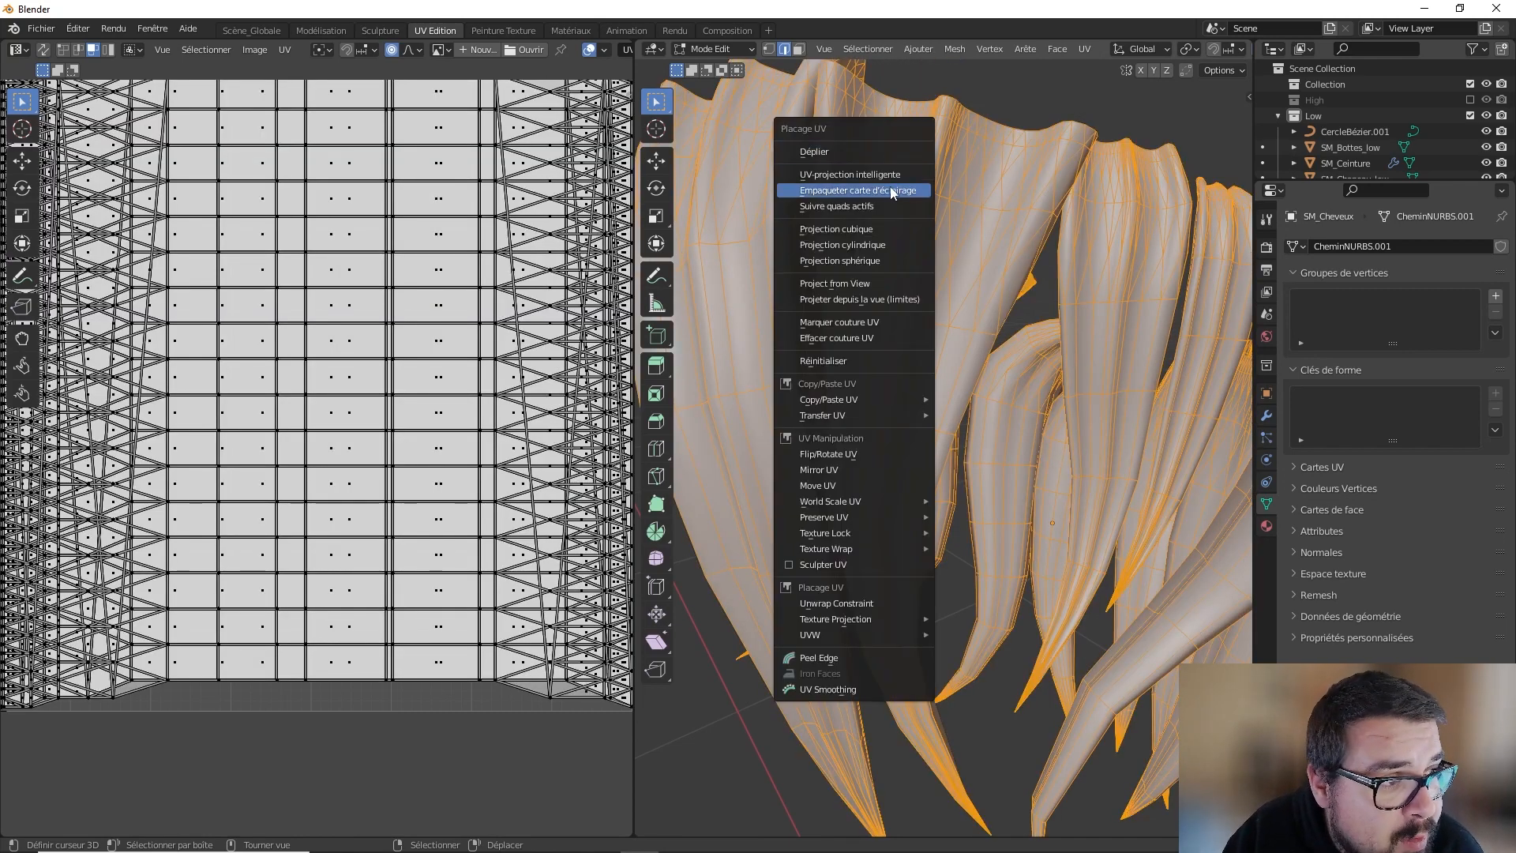
pyautogui.click(887, 177)
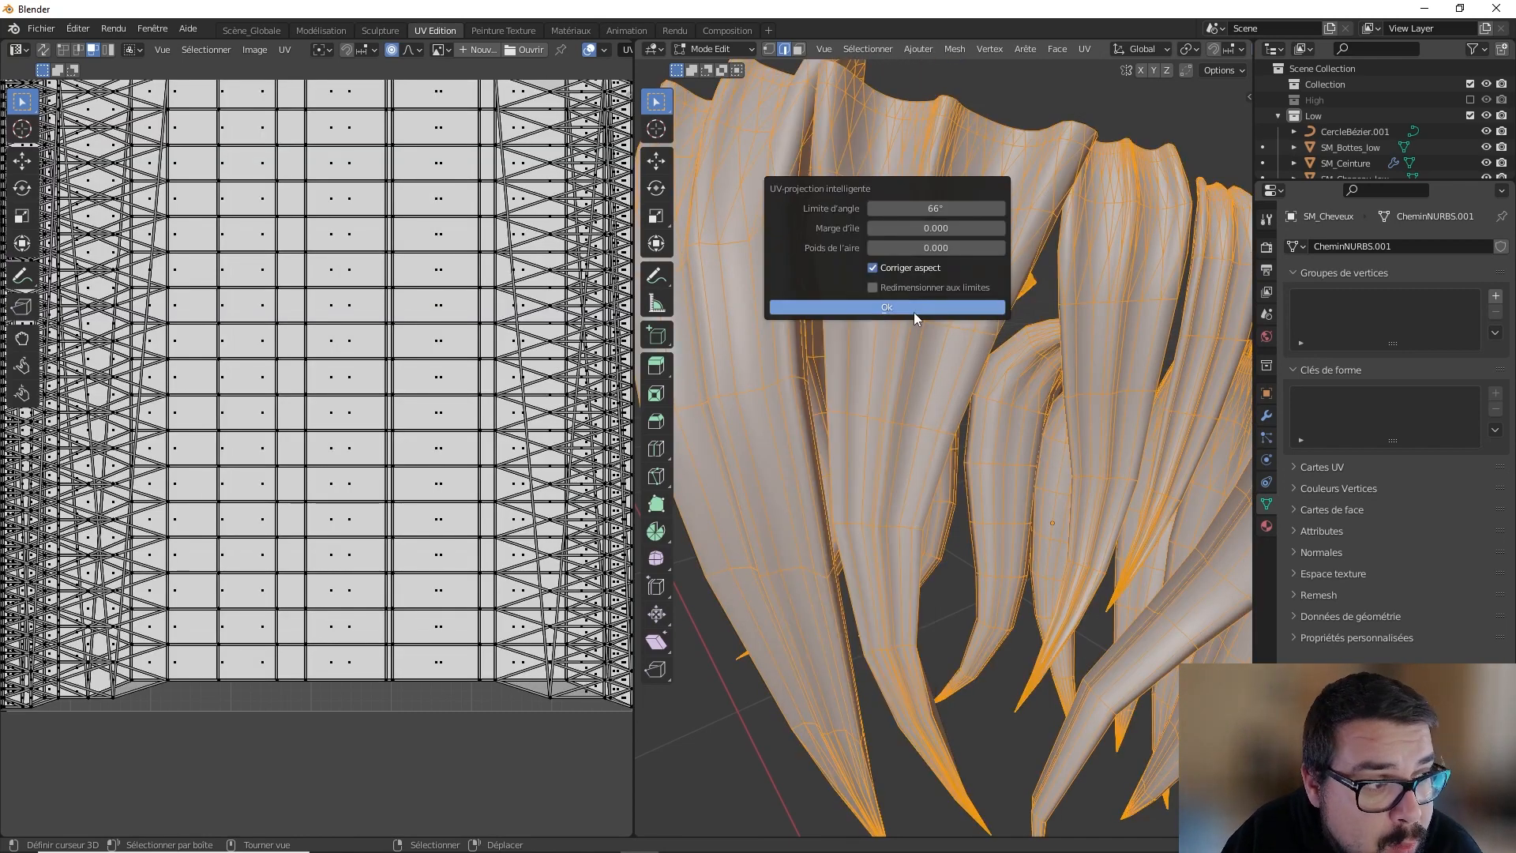
pyautogui.click(913, 308)
pyautogui.press('Home')
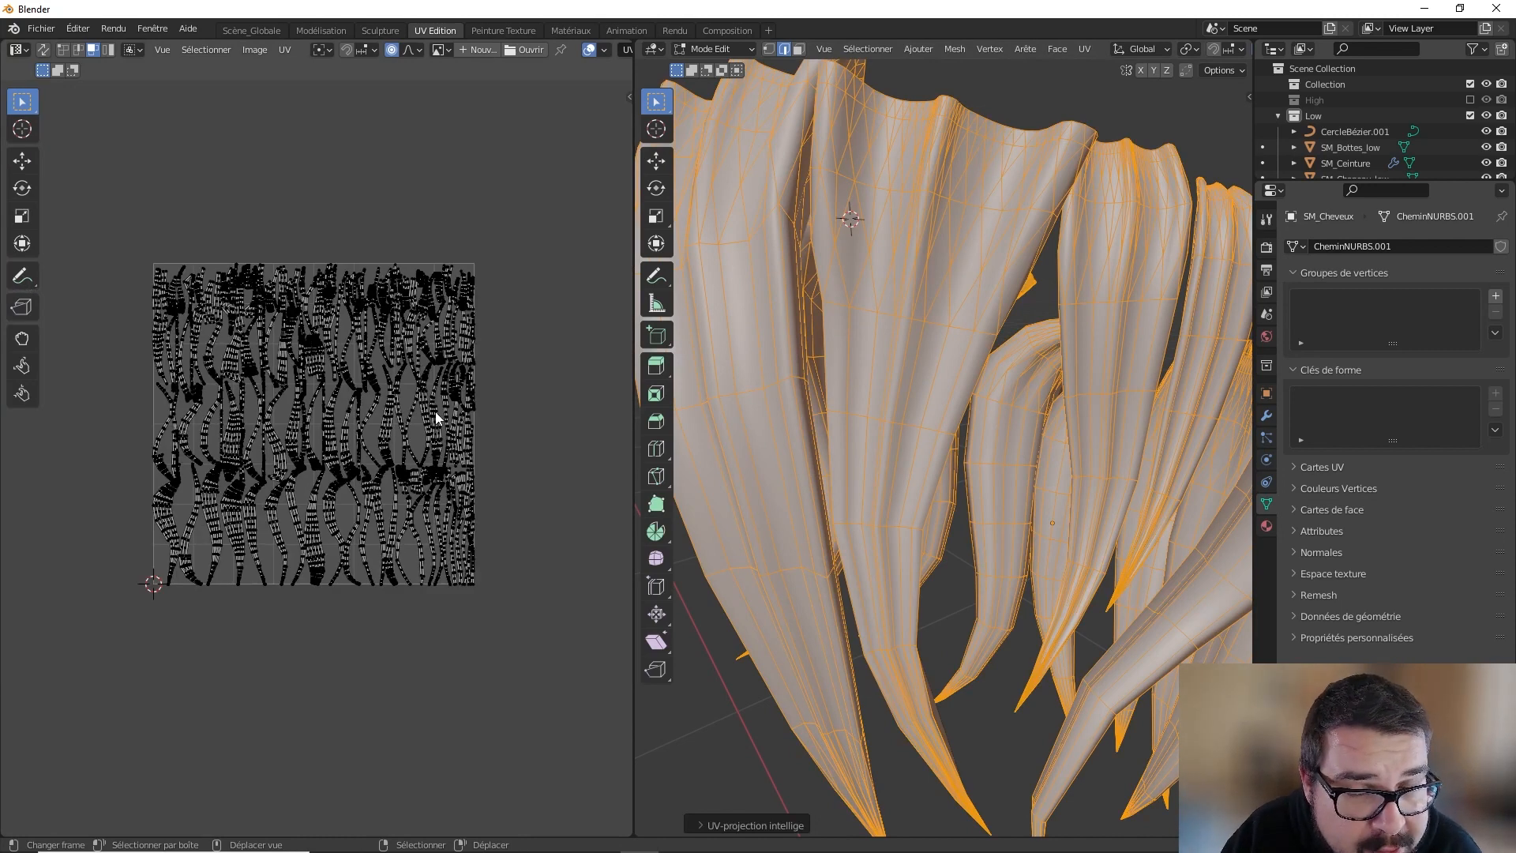
pyautogui.scroll(2, 434, 410)
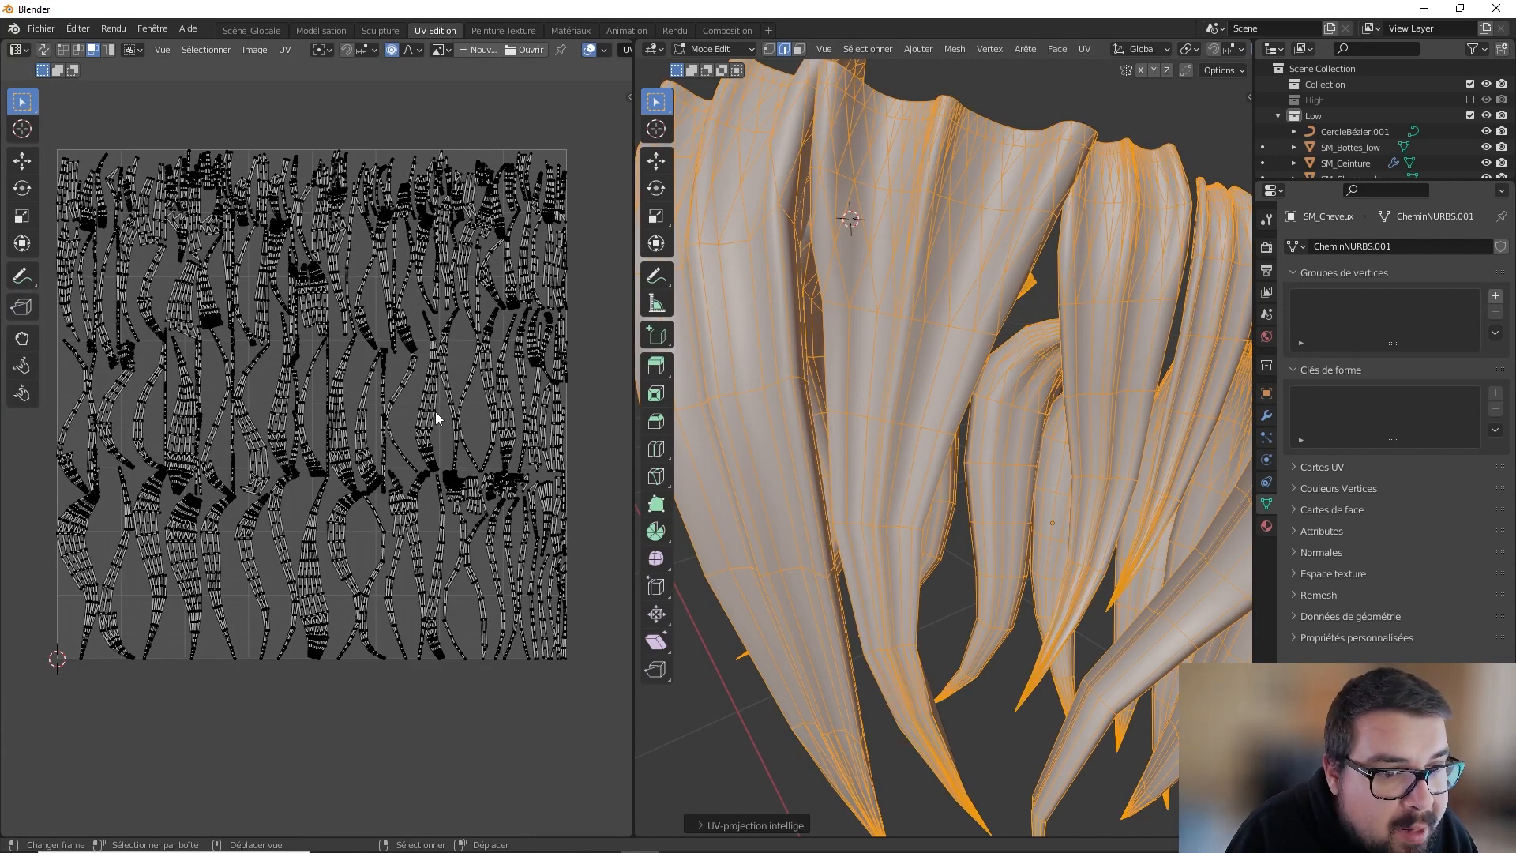
# Step: Return to Object Mode, show the whole character again and deselect everything
pyautogui.press('Tab')
pyautogui.moveTo(880, 387); pyautogui.dragTo(844, 395, button='middle')
pyautogui.press('Home')
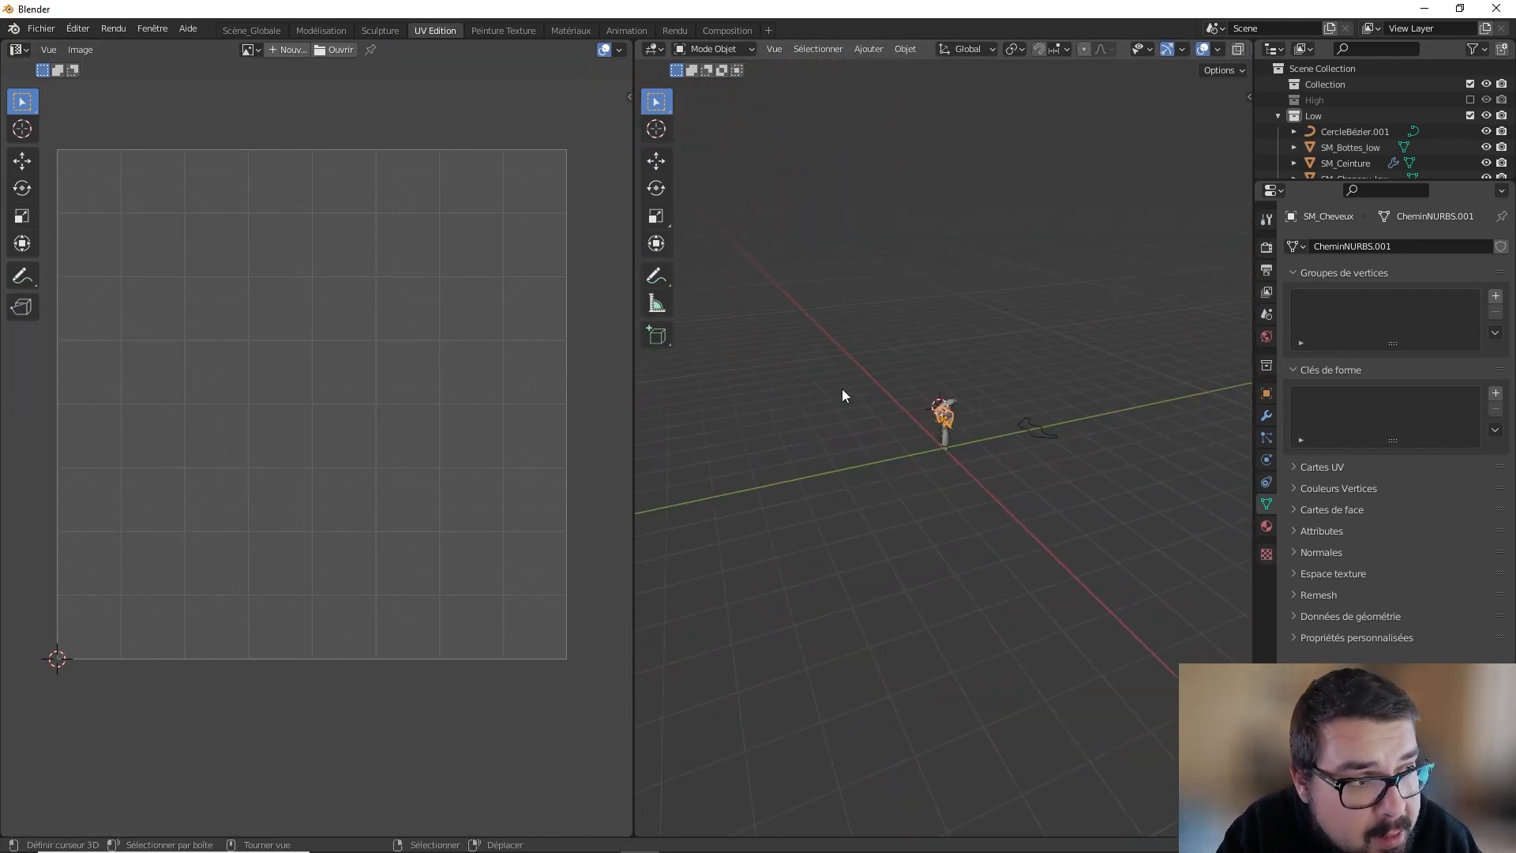
pyautogui.moveTo(842, 390); pyautogui.dragTo(1033, 404, button='middle')
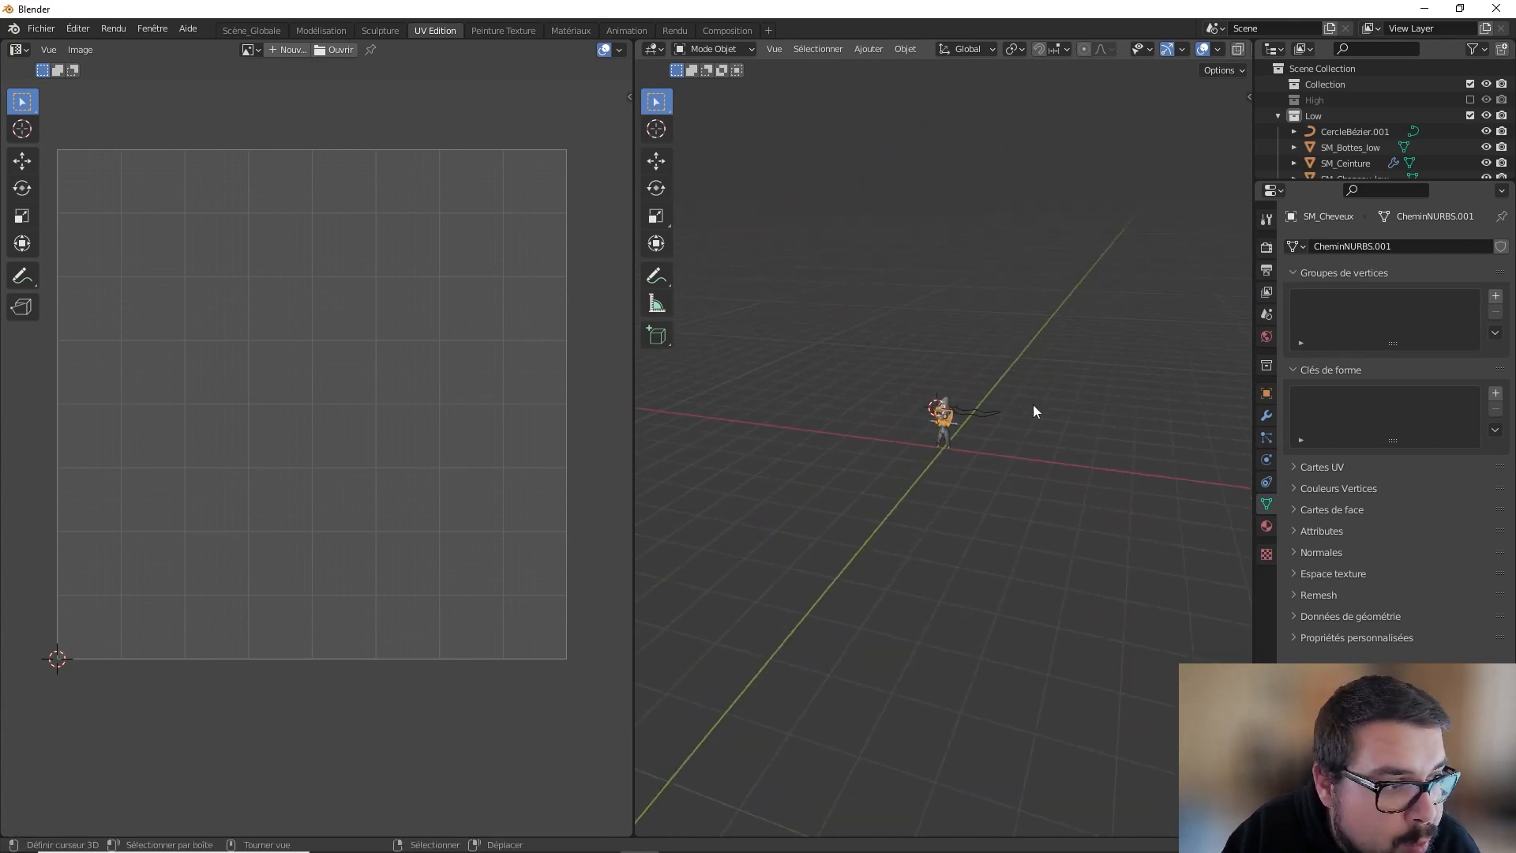
pyautogui.scroll(5, 984, 344)
pyautogui.press('a')
pyautogui.click(986, 310)
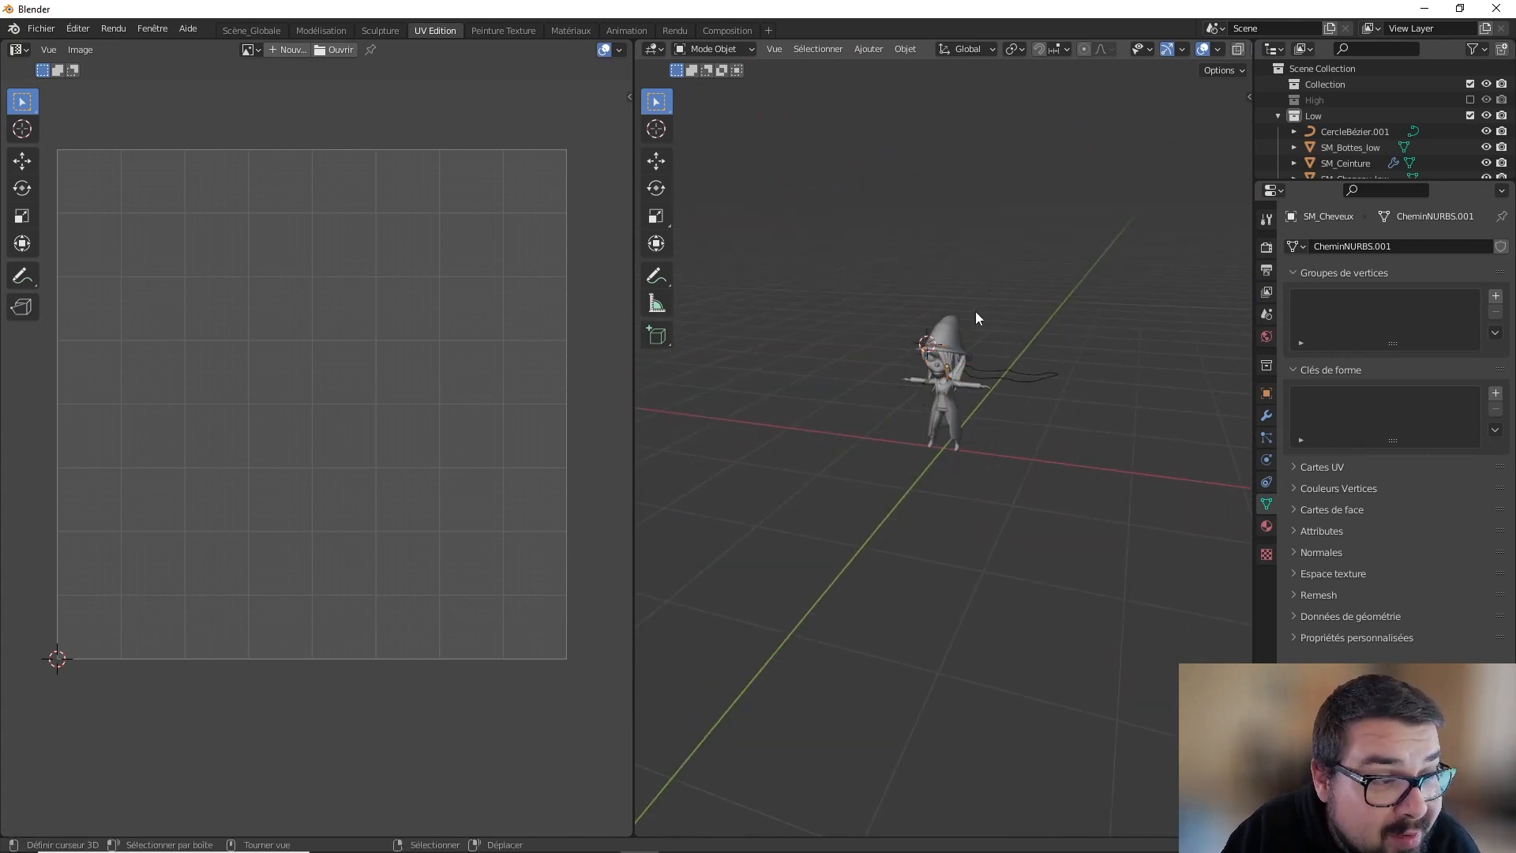
# Step: View the whole witch from the front and switch to the Scène_Globale workspace
pyautogui.scroll(5, 962, 356)
pyautogui.moveTo(999, 189); pyautogui.dragTo(974, 333, button='middle')
pyautogui.scroll(4, 974, 334)
pyautogui.scroll(2, 974, 333)
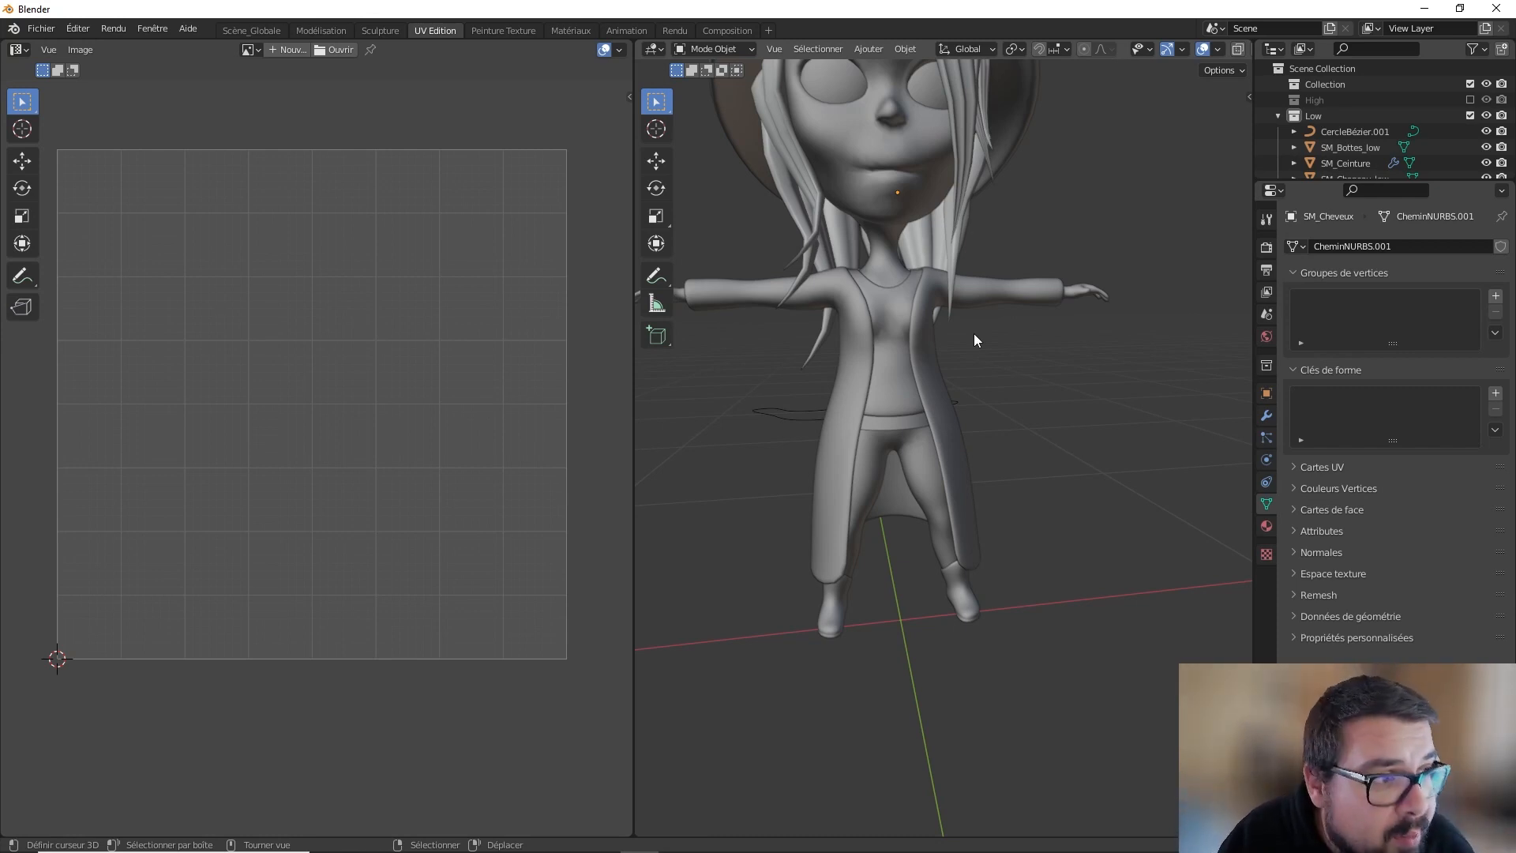
pyautogui.moveTo(973, 334); pyautogui.dragTo(906, 291, button='middle')
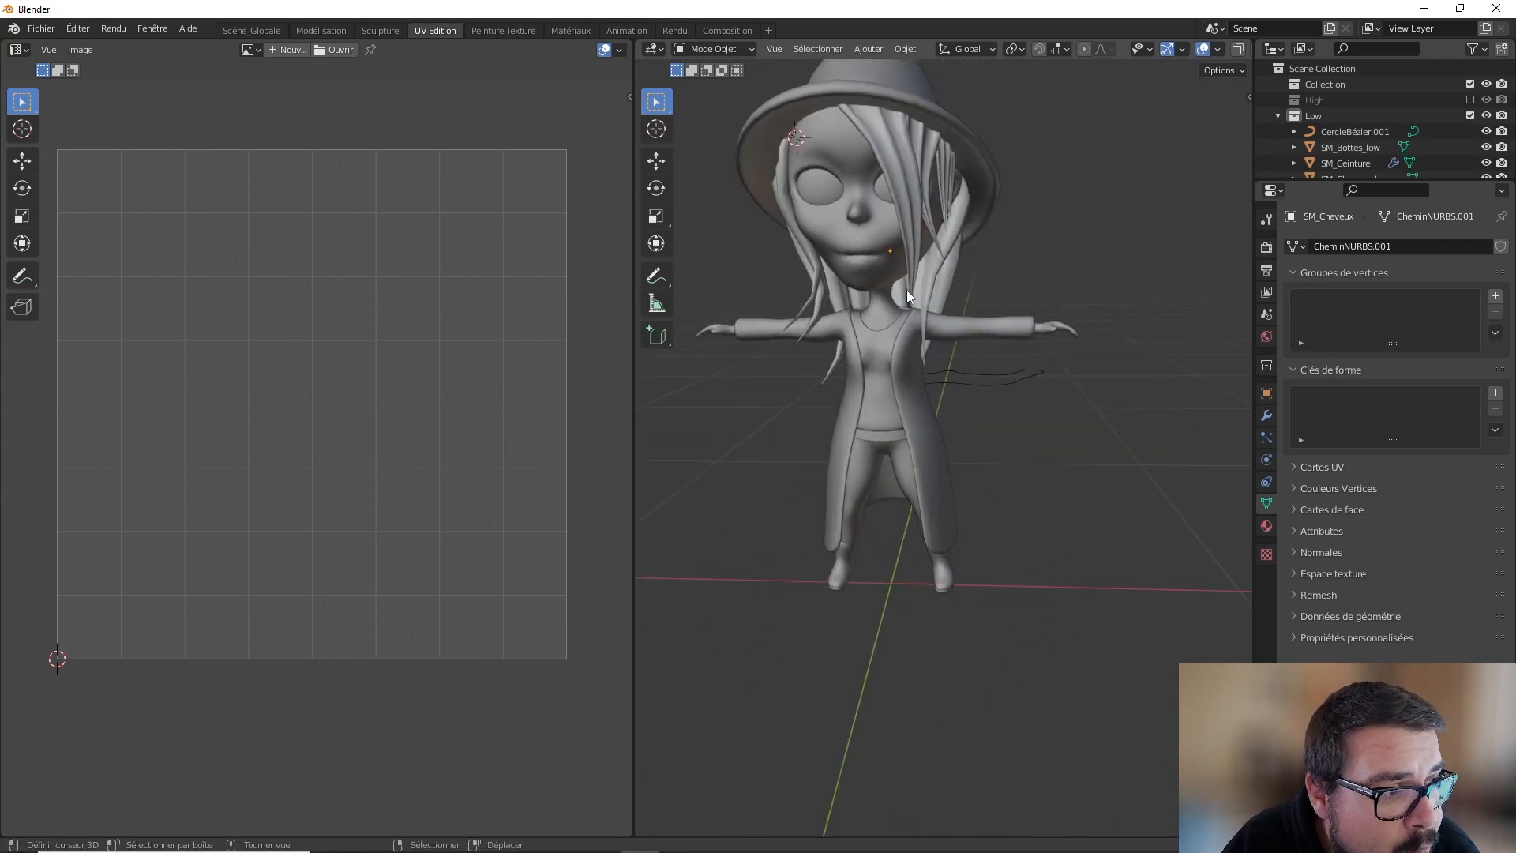
pyautogui.scroll(-3, 913, 289)
pyautogui.click(233, 30)
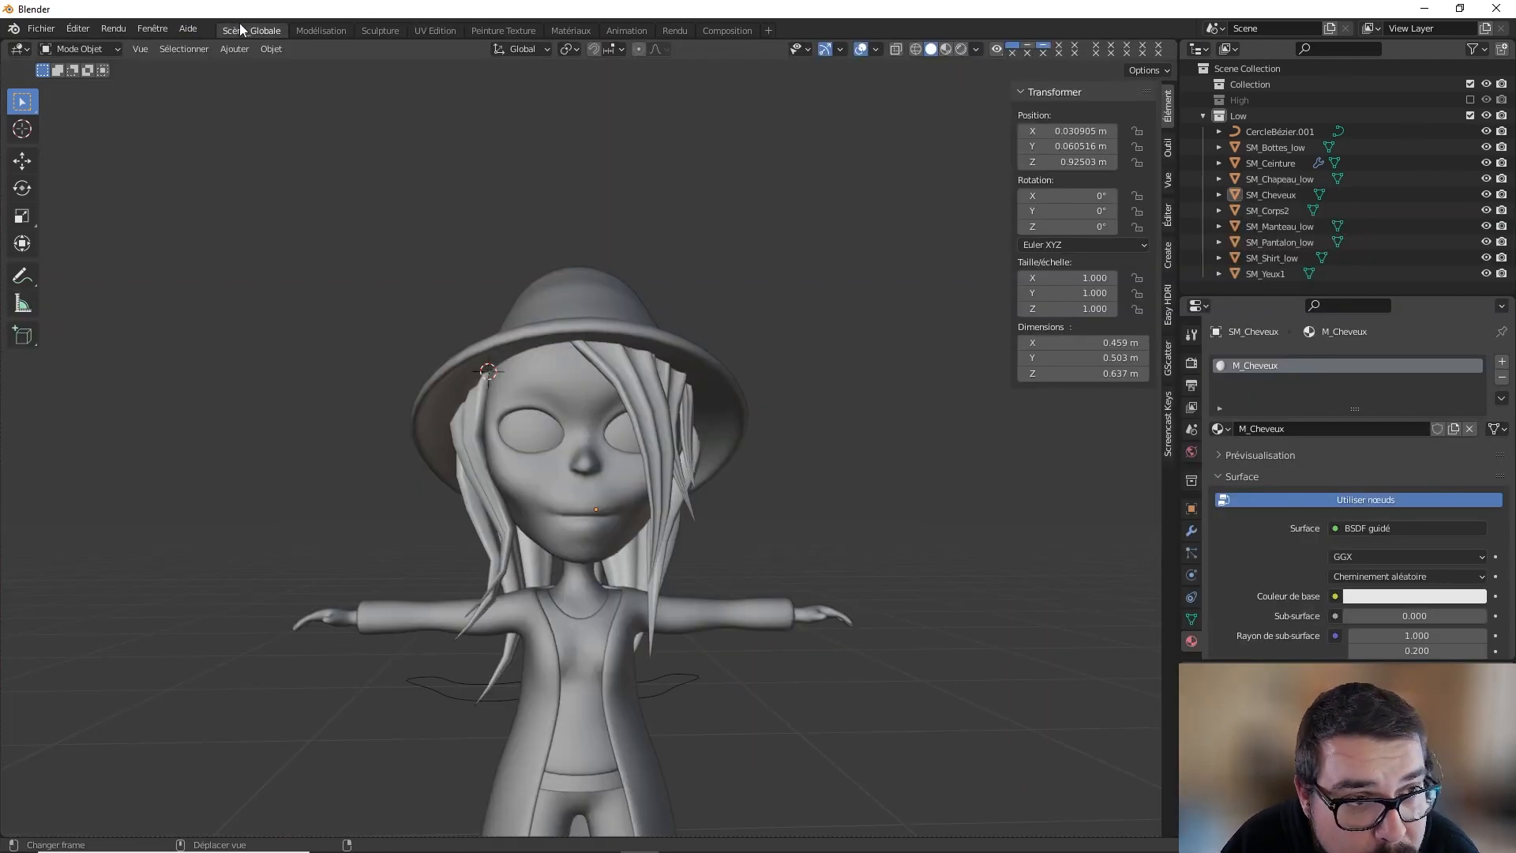
pyautogui.moveTo(609, 258); pyautogui.dragTo(614, 259, button='middle')
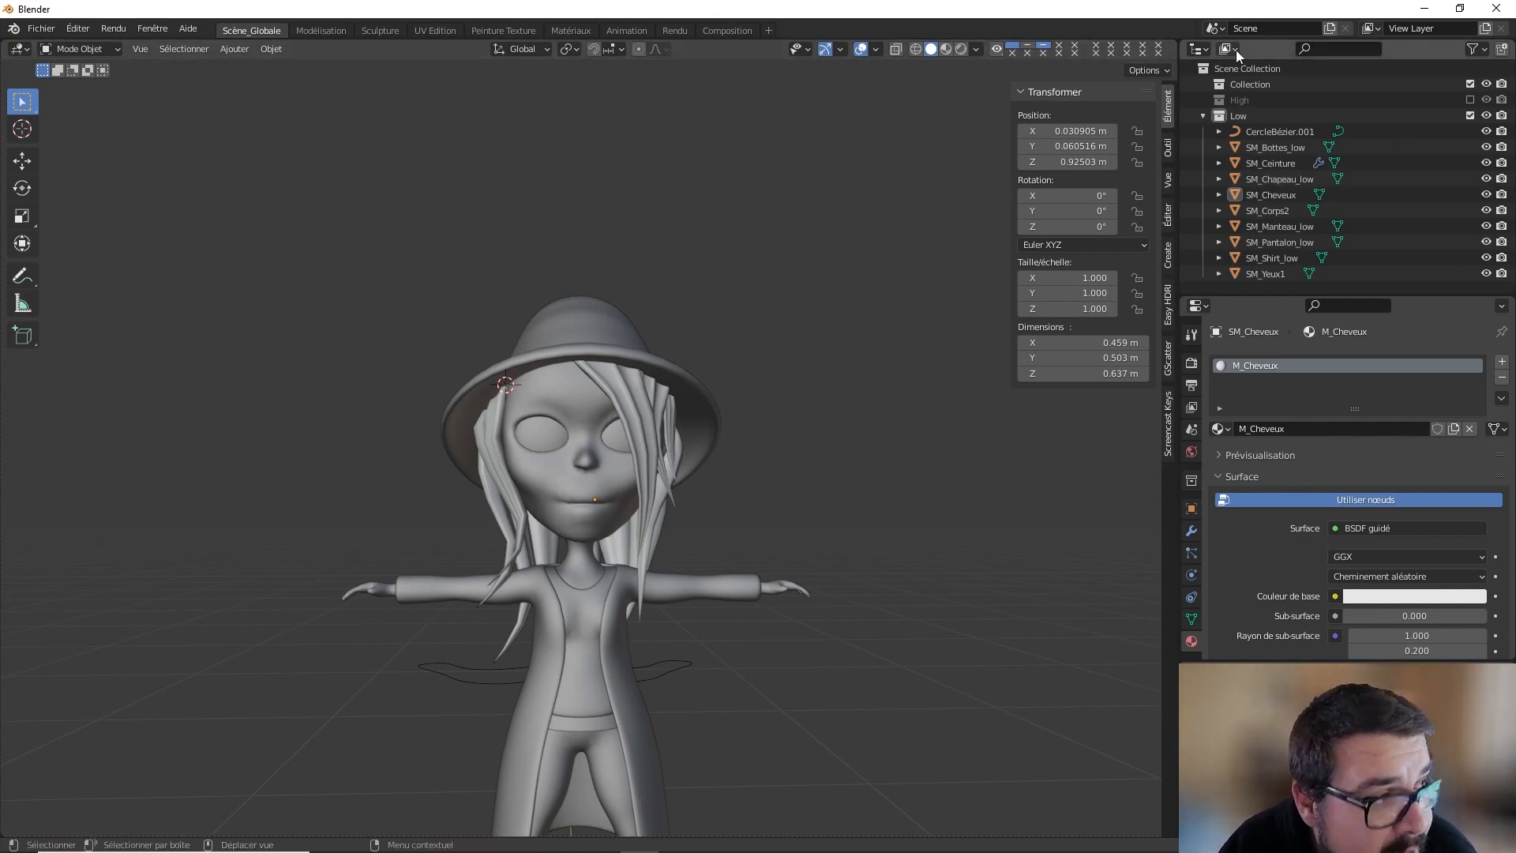
# Step: Delete the CercleBézier.001 curve from the Low collection
pyautogui.click(1277, 150)
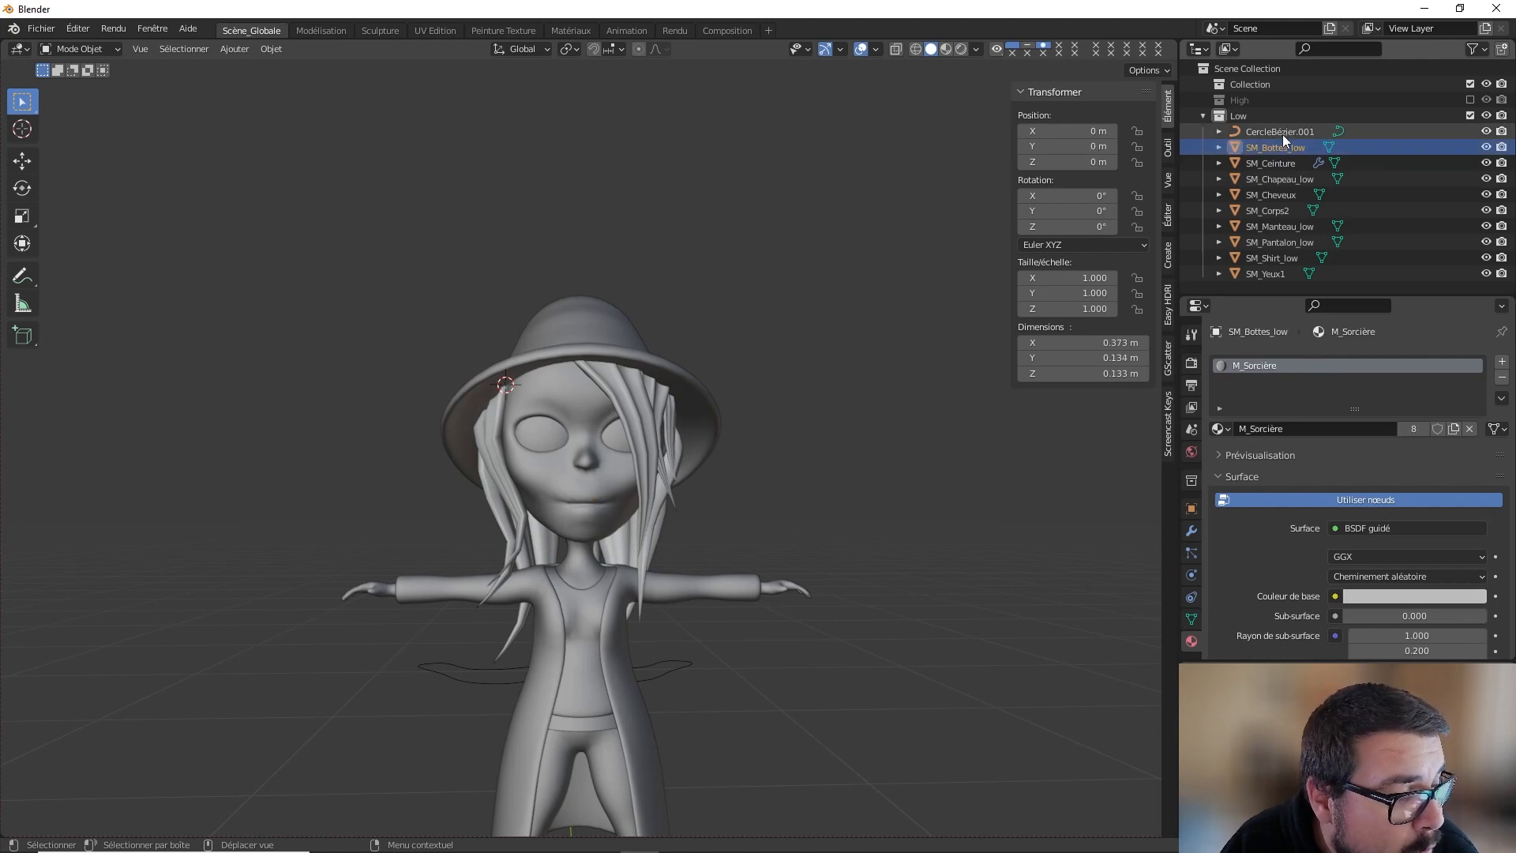
pyautogui.click(1283, 134)
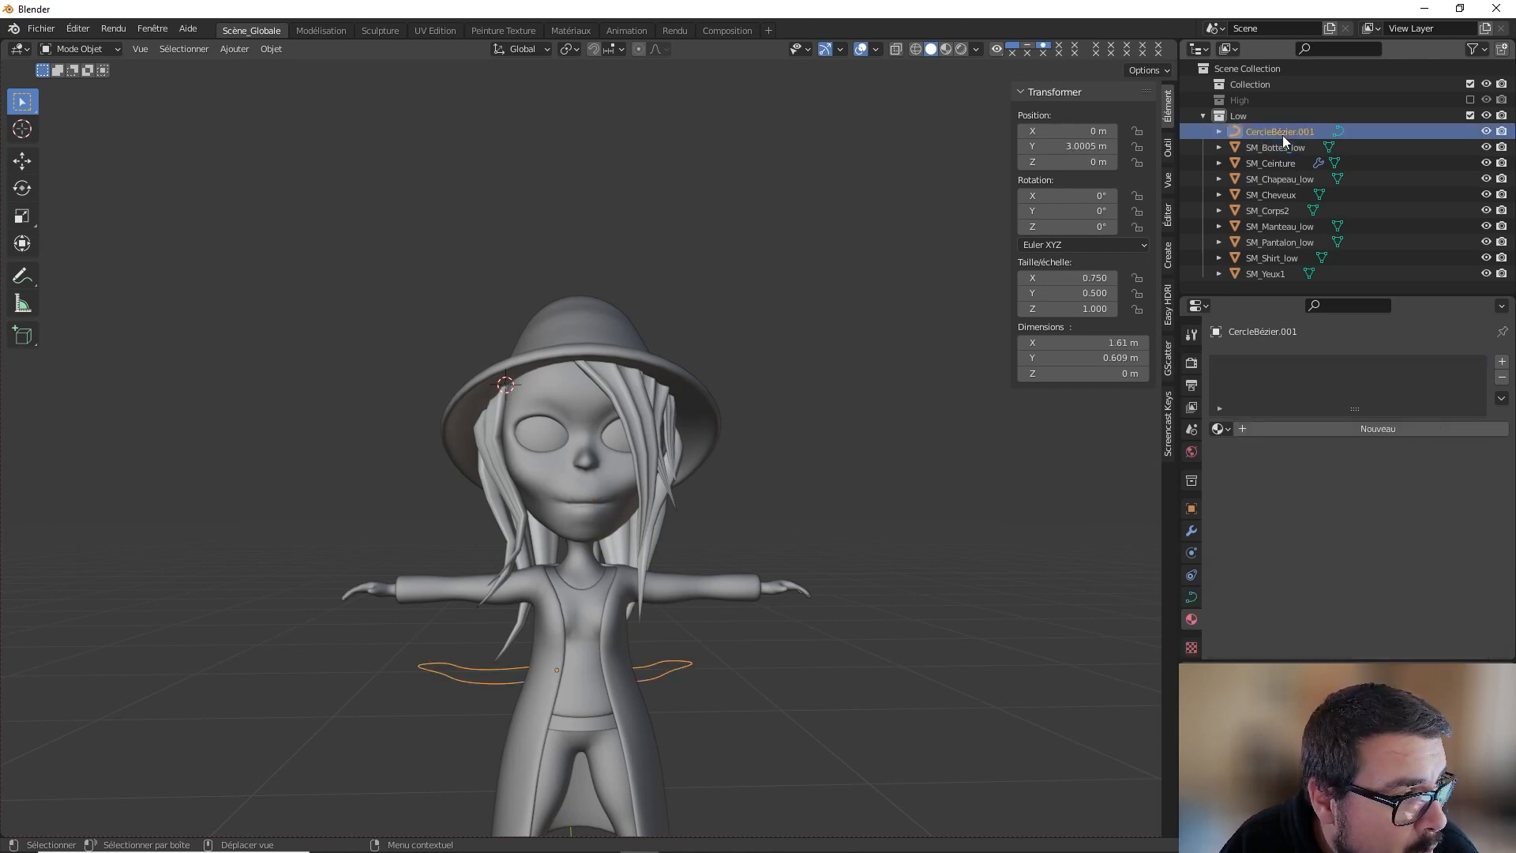
pyautogui.press('x')
pyautogui.click(831, 311)
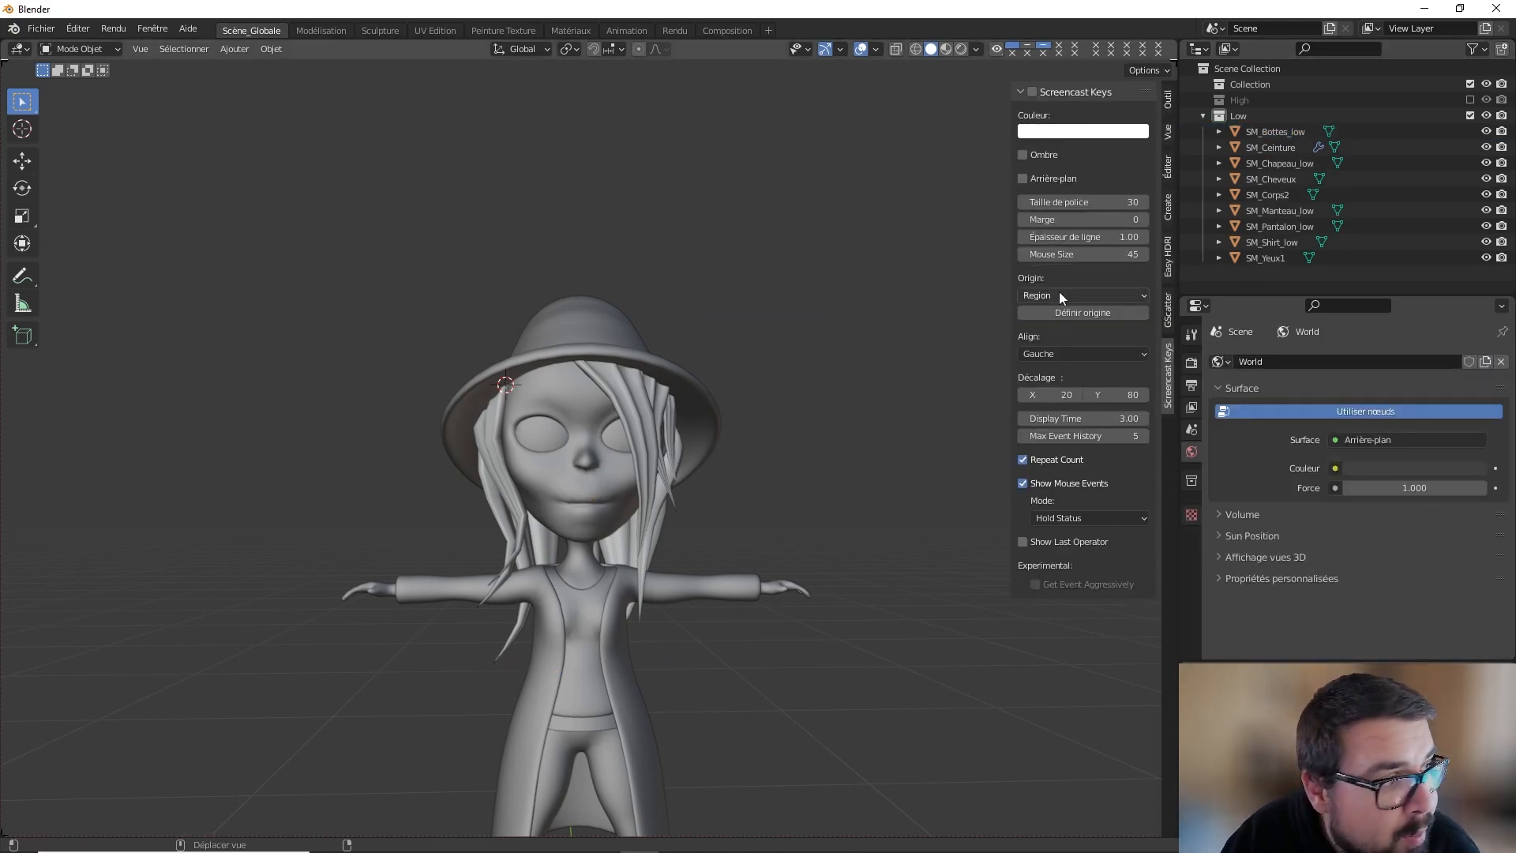
# Step: Select all meshes in the Low collection, from SM_Bottes_low to SM_Yeux1, and set their origins to the 3D cursor
pyautogui.click(1283, 129)
pyautogui.keyDown('shift'); pyautogui.click(1265, 258); pyautogui.keyUp('shift')
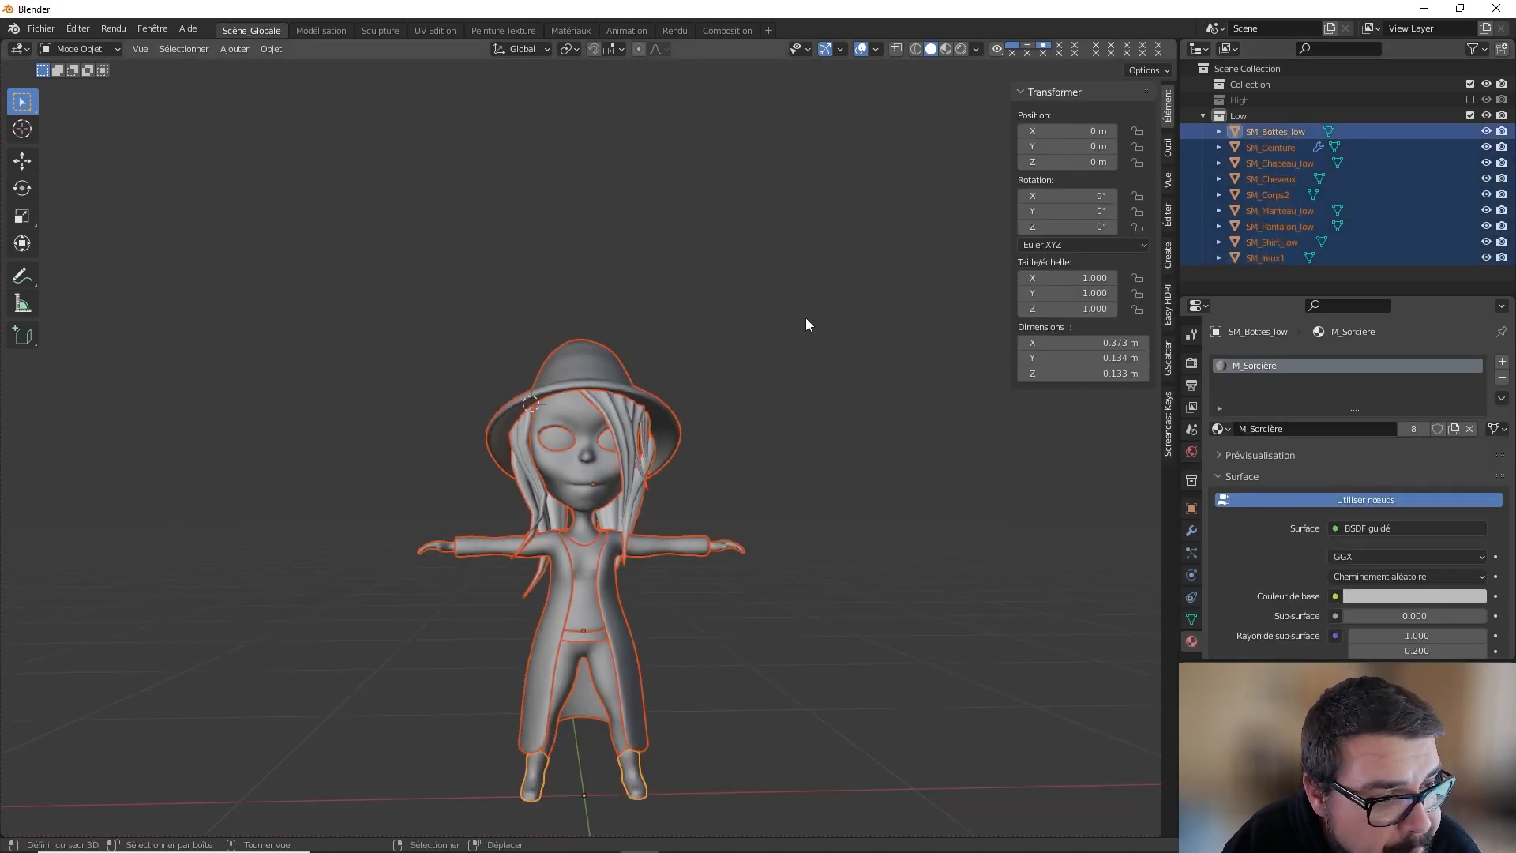
pyautogui.press('KP_1')
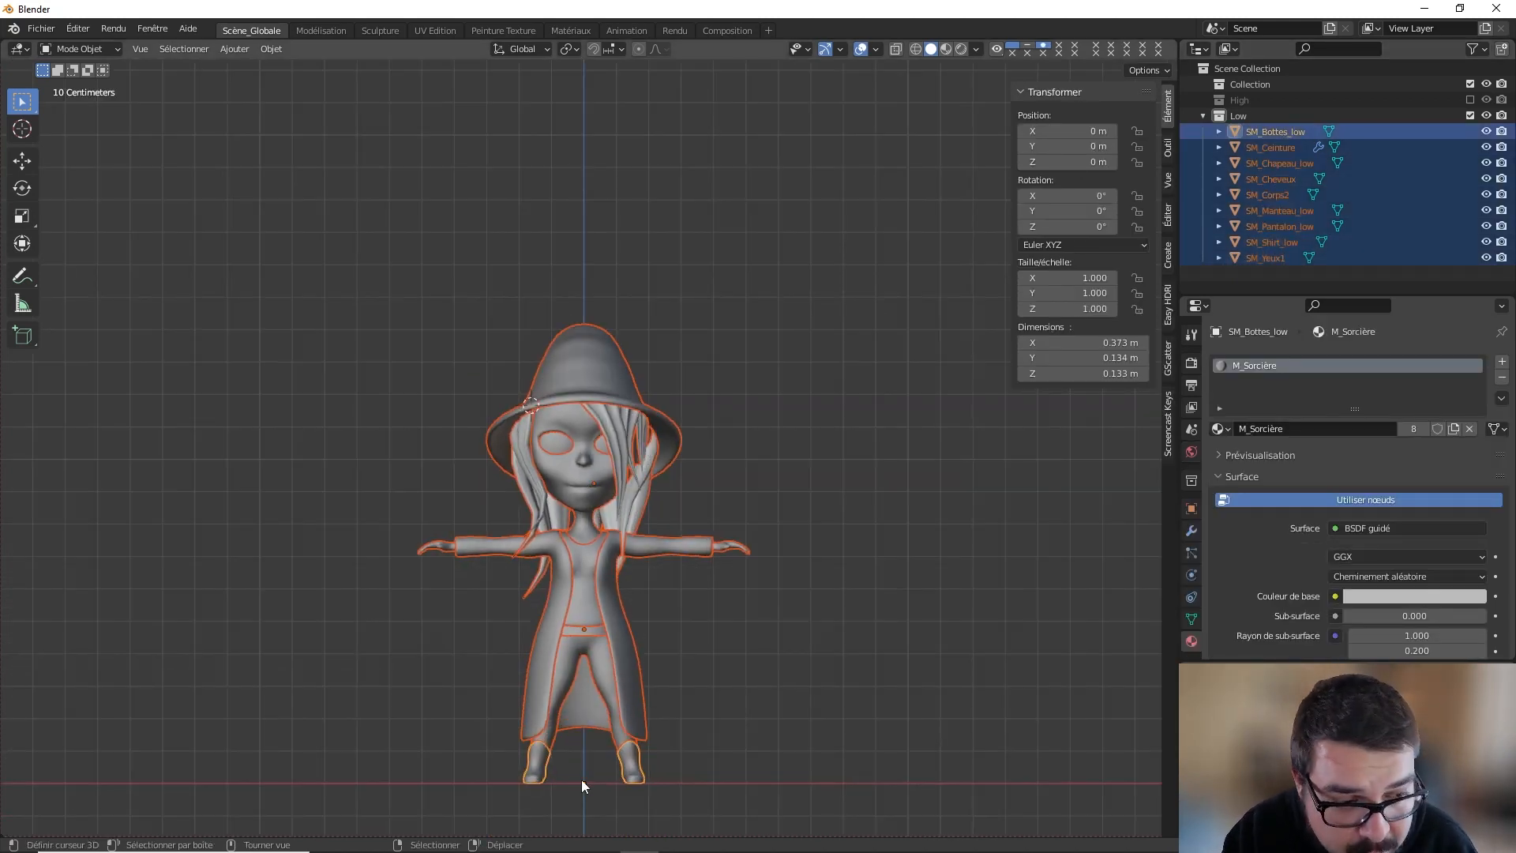
pyautogui.press('q')
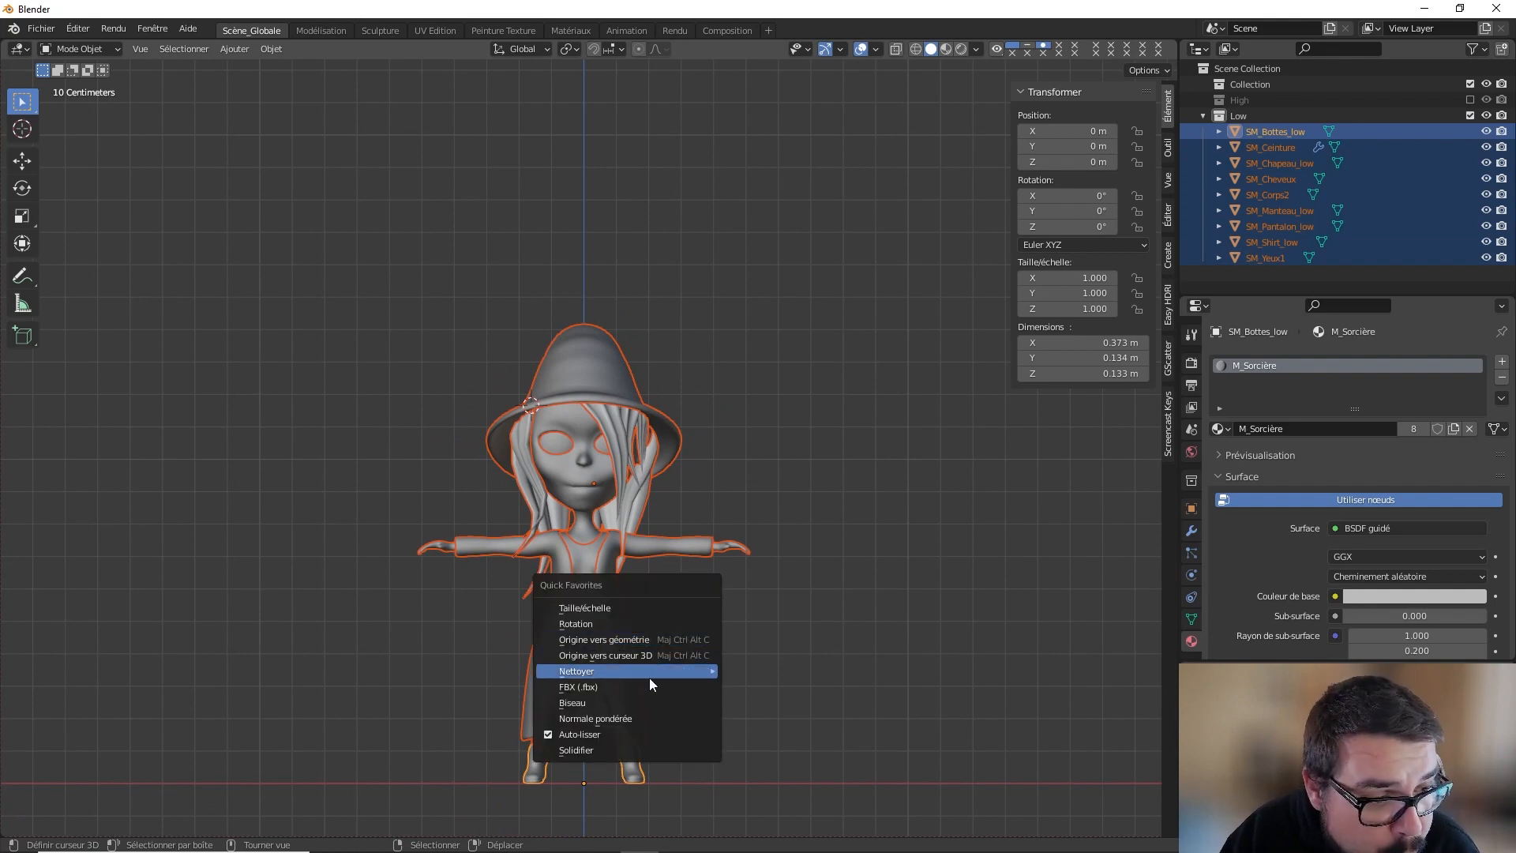
pyautogui.click(666, 656)
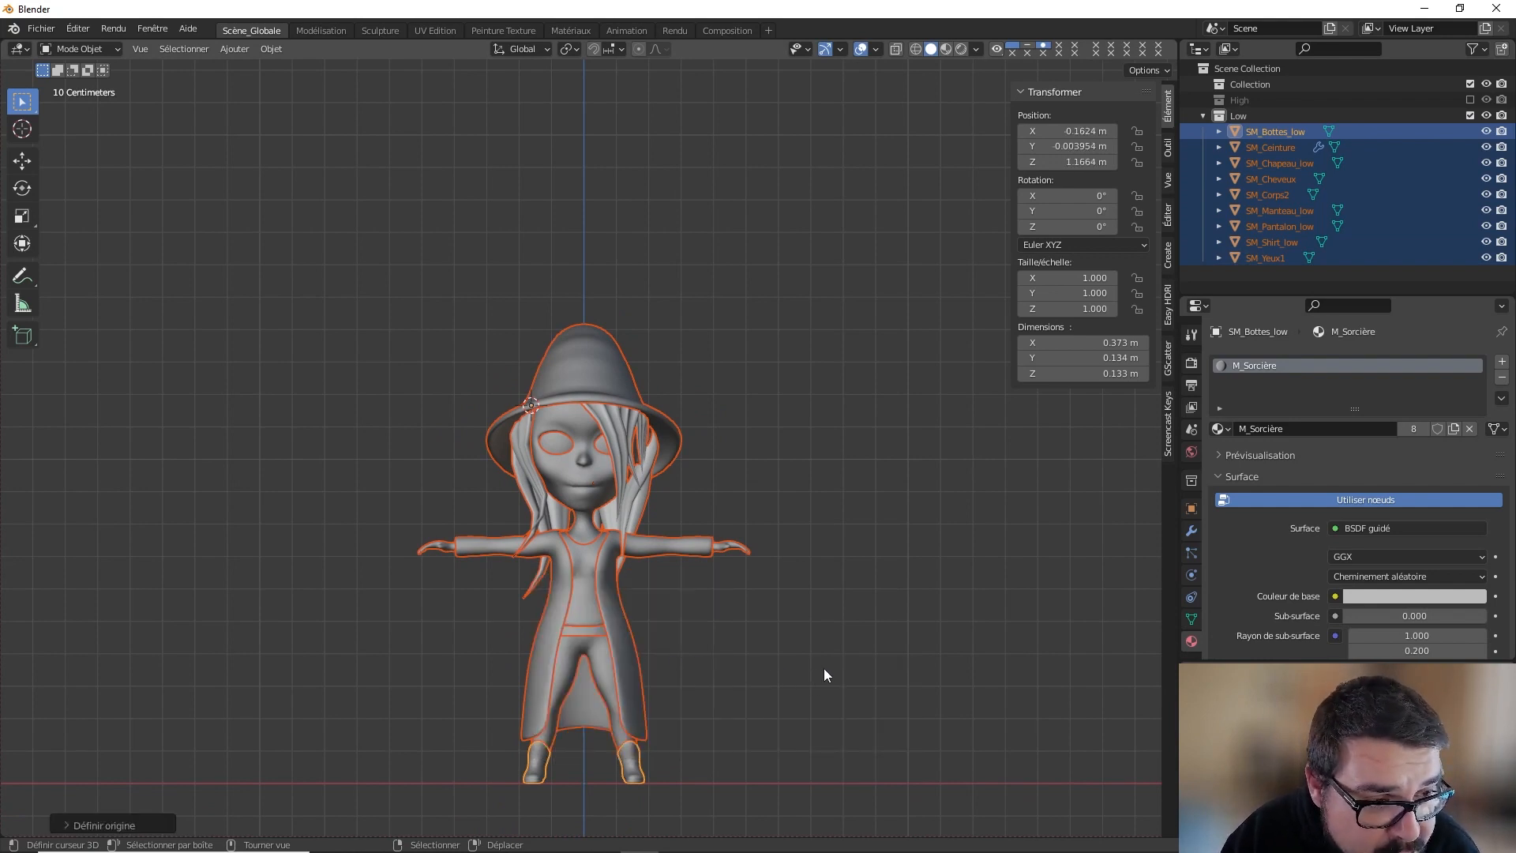
# Step: Reset the 3D cursor to the world origin and move the origins of the selected meshes to it
pyautogui.hotkey('shift', 'c')
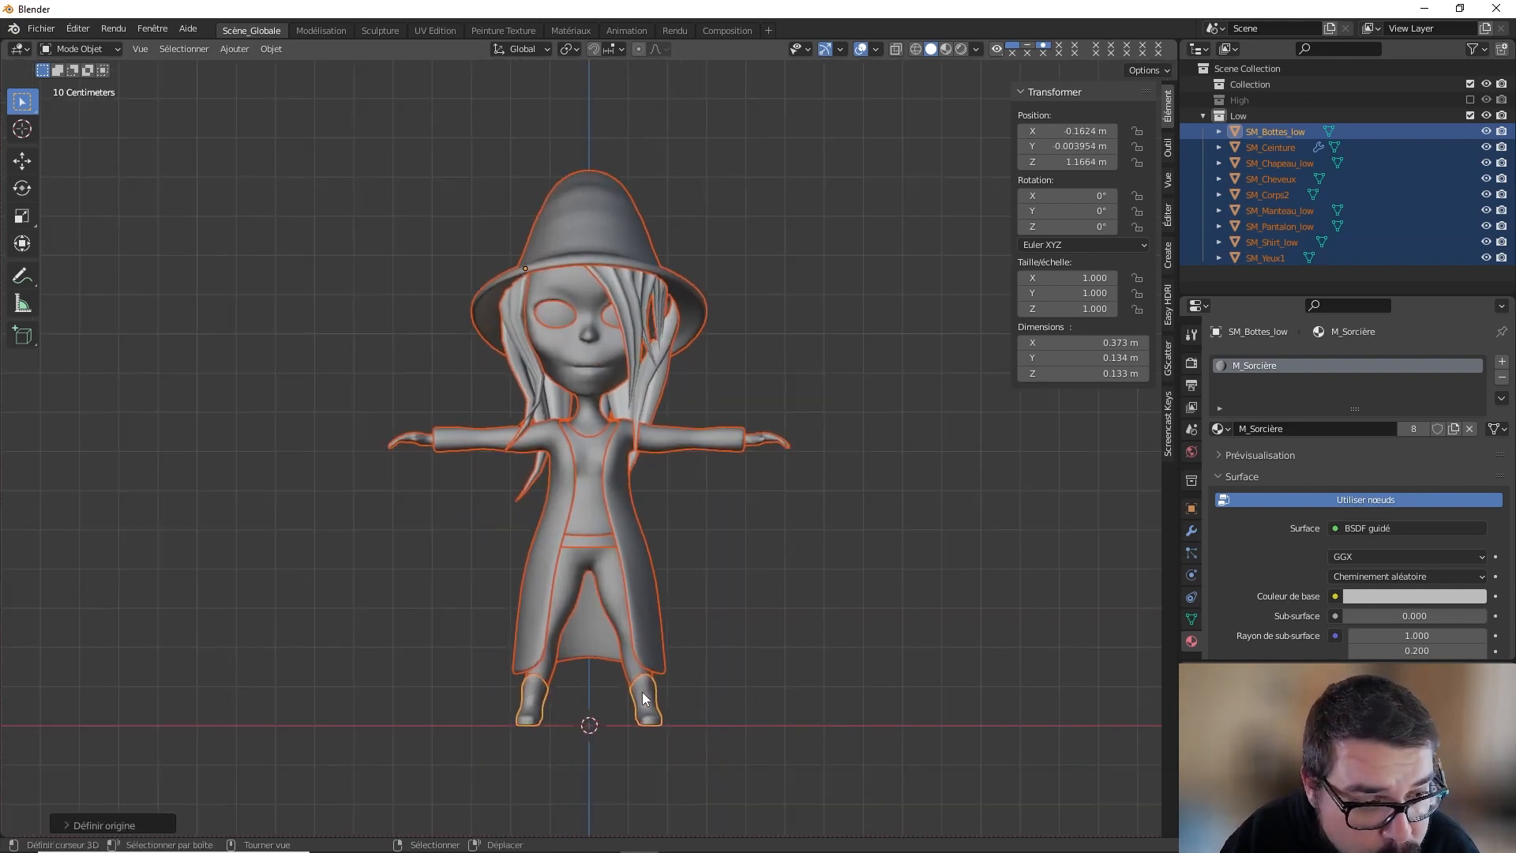
pyautogui.press('q')
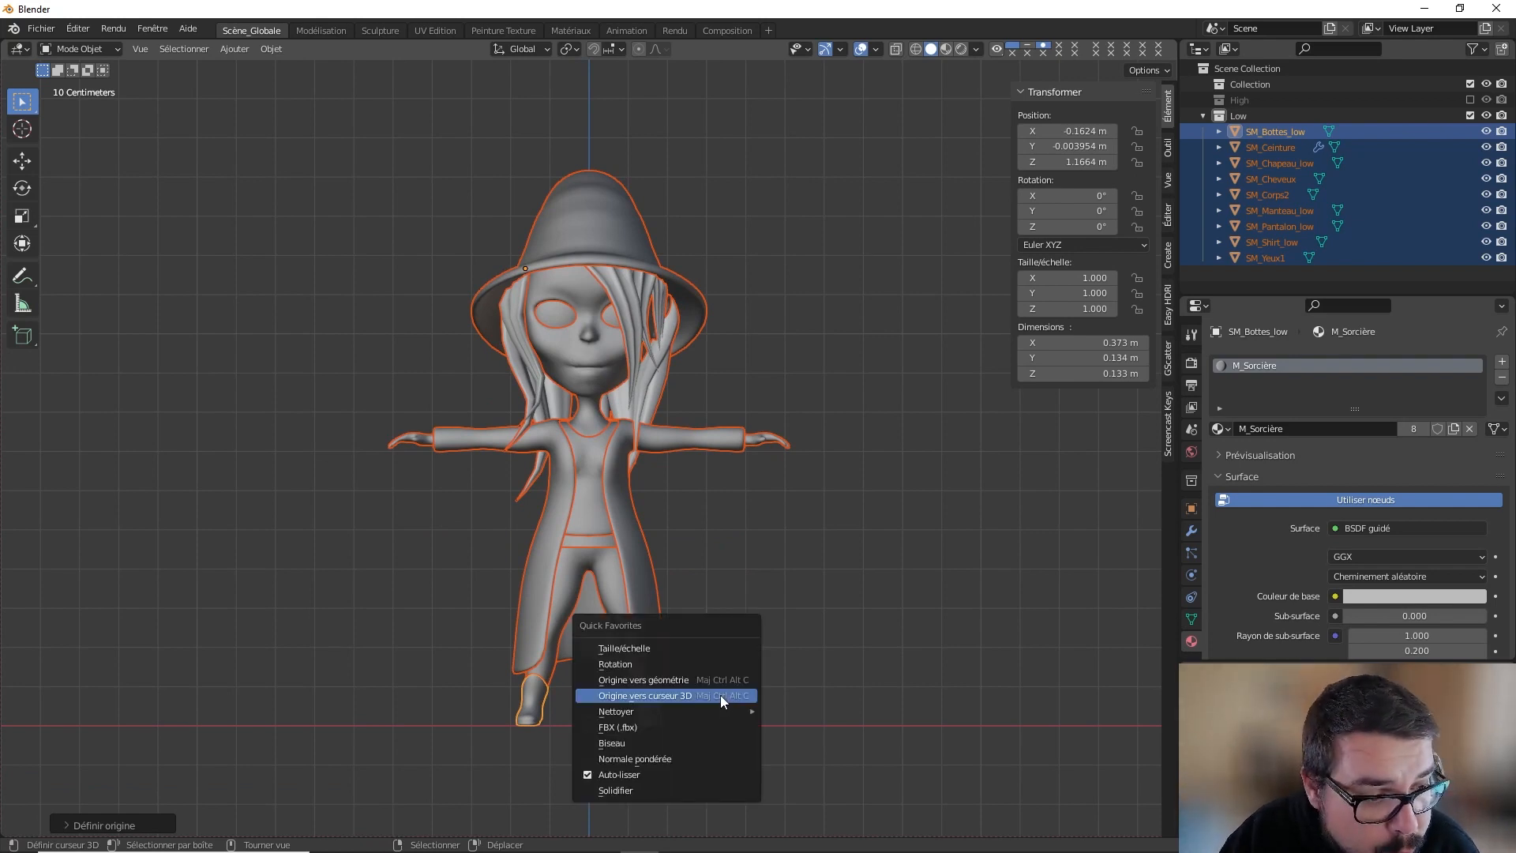
pyautogui.click(720, 695)
pyautogui.moveTo(859, 657); pyautogui.dragTo(839, 629, button='middle')
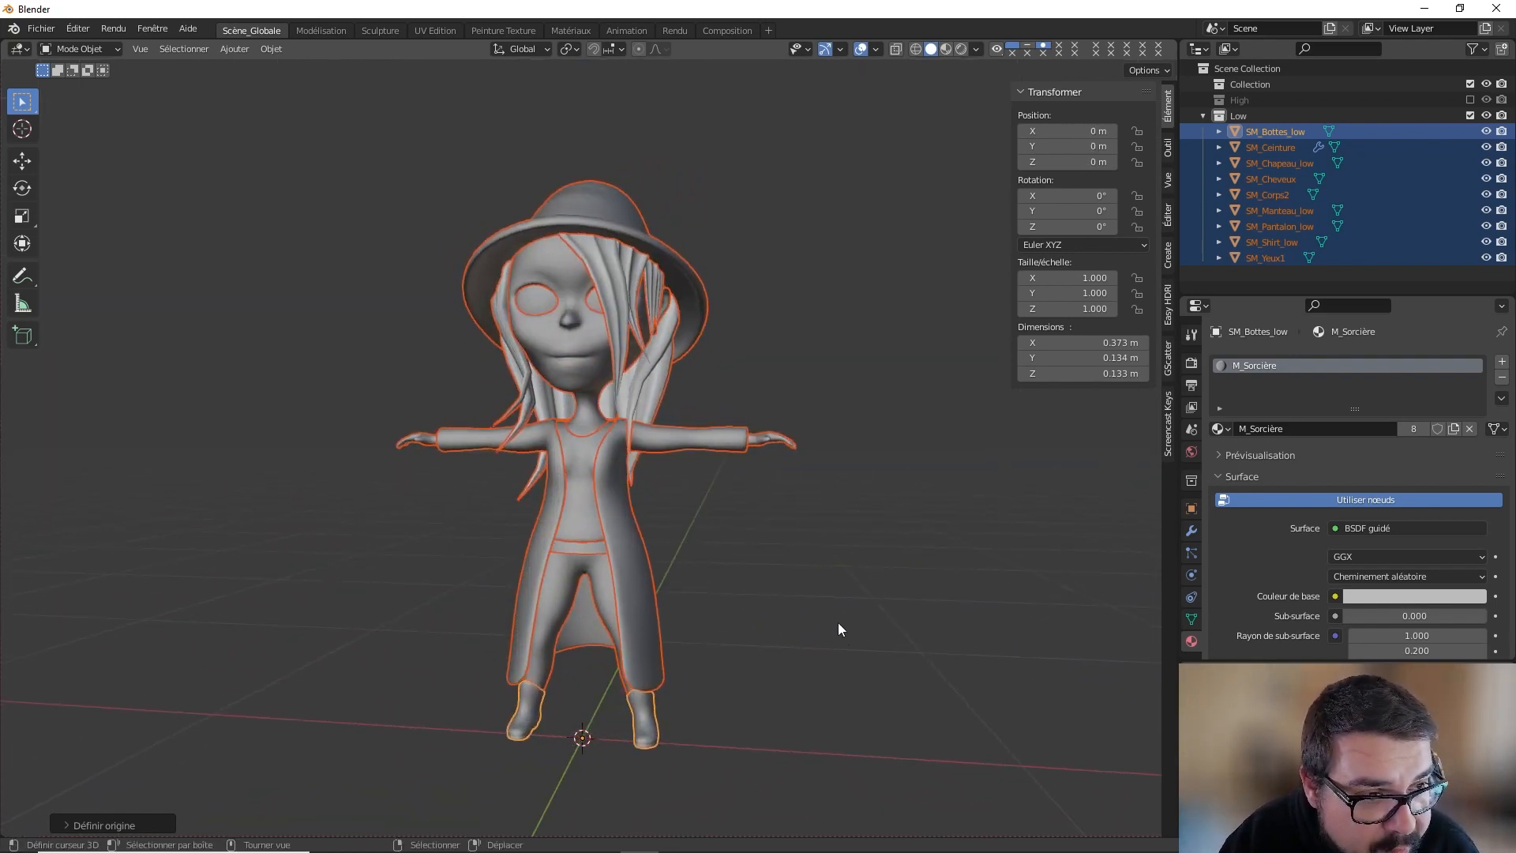
# Step: Start an FBX export of the selected meshes and open the recent High folder in the file browser
pyautogui.click(41, 28)
pyautogui.moveTo(111, 253)
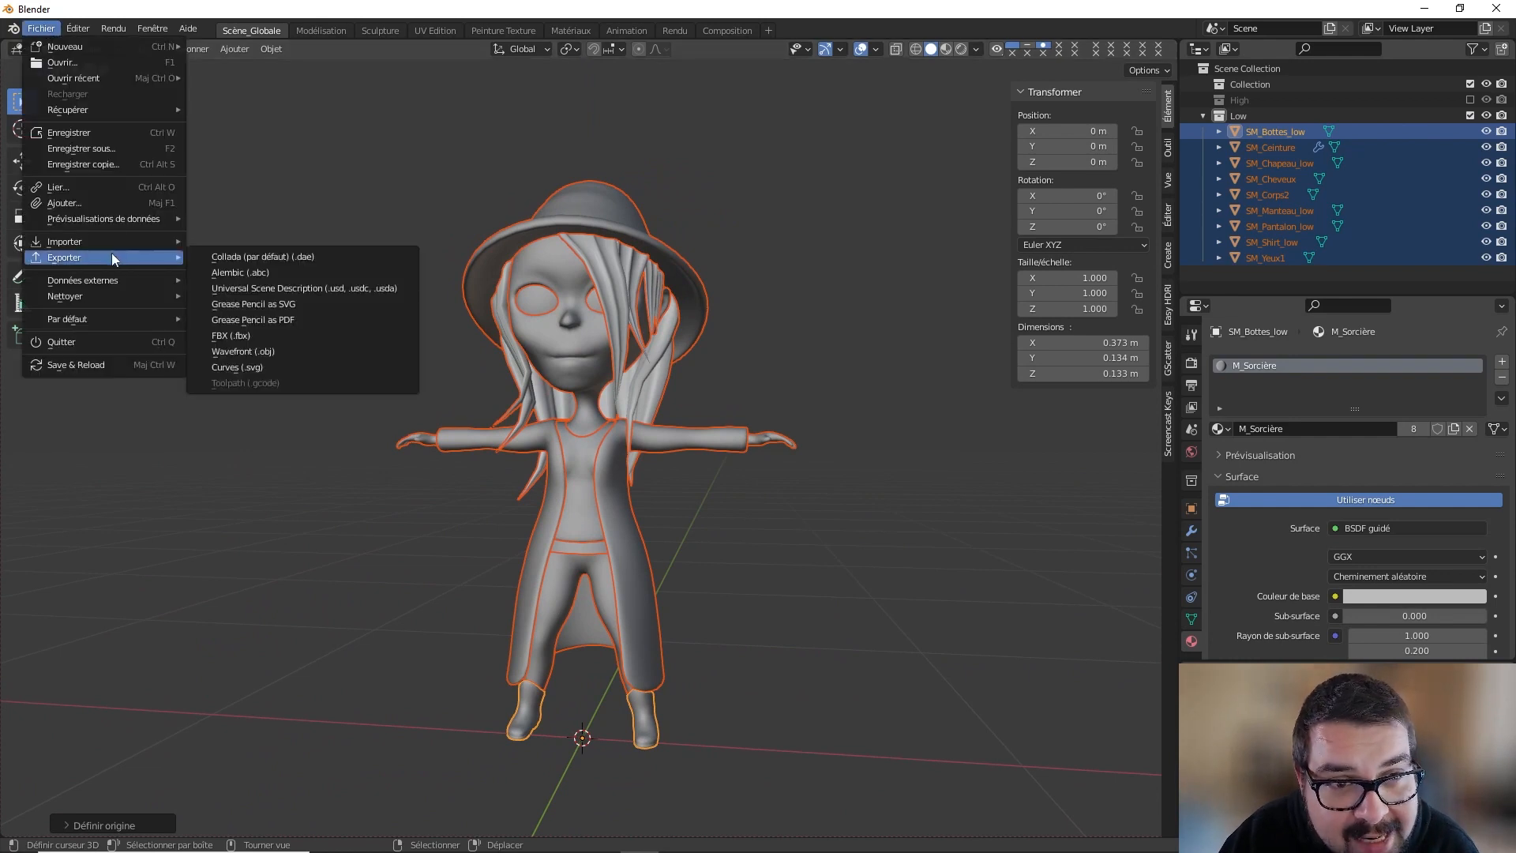
pyautogui.click(272, 335)
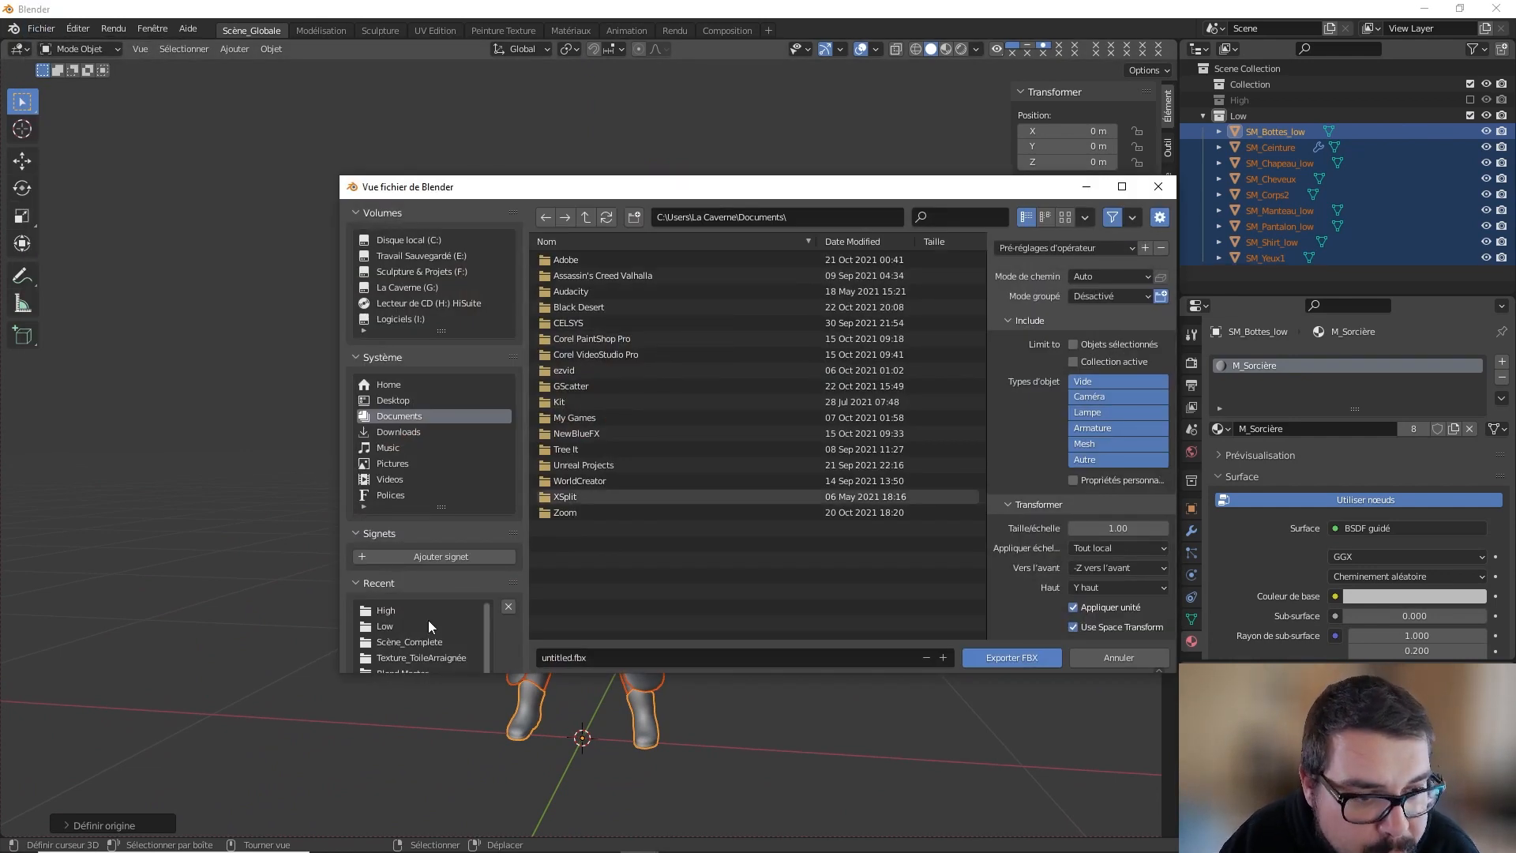
pyautogui.click(586, 217)
pyautogui.click(586, 216)
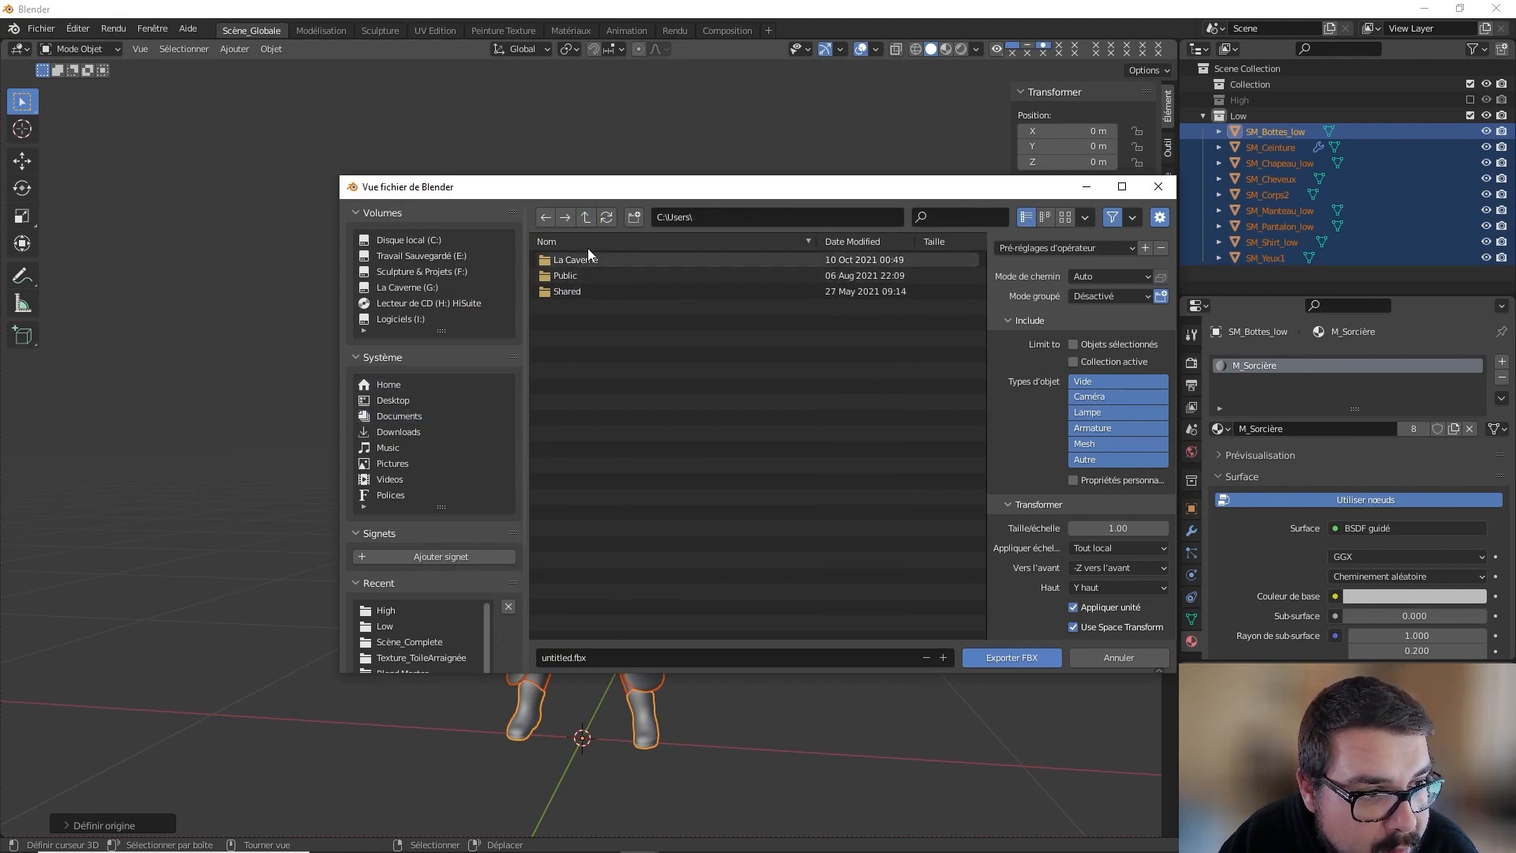
pyautogui.click(583, 218)
pyautogui.click(396, 610)
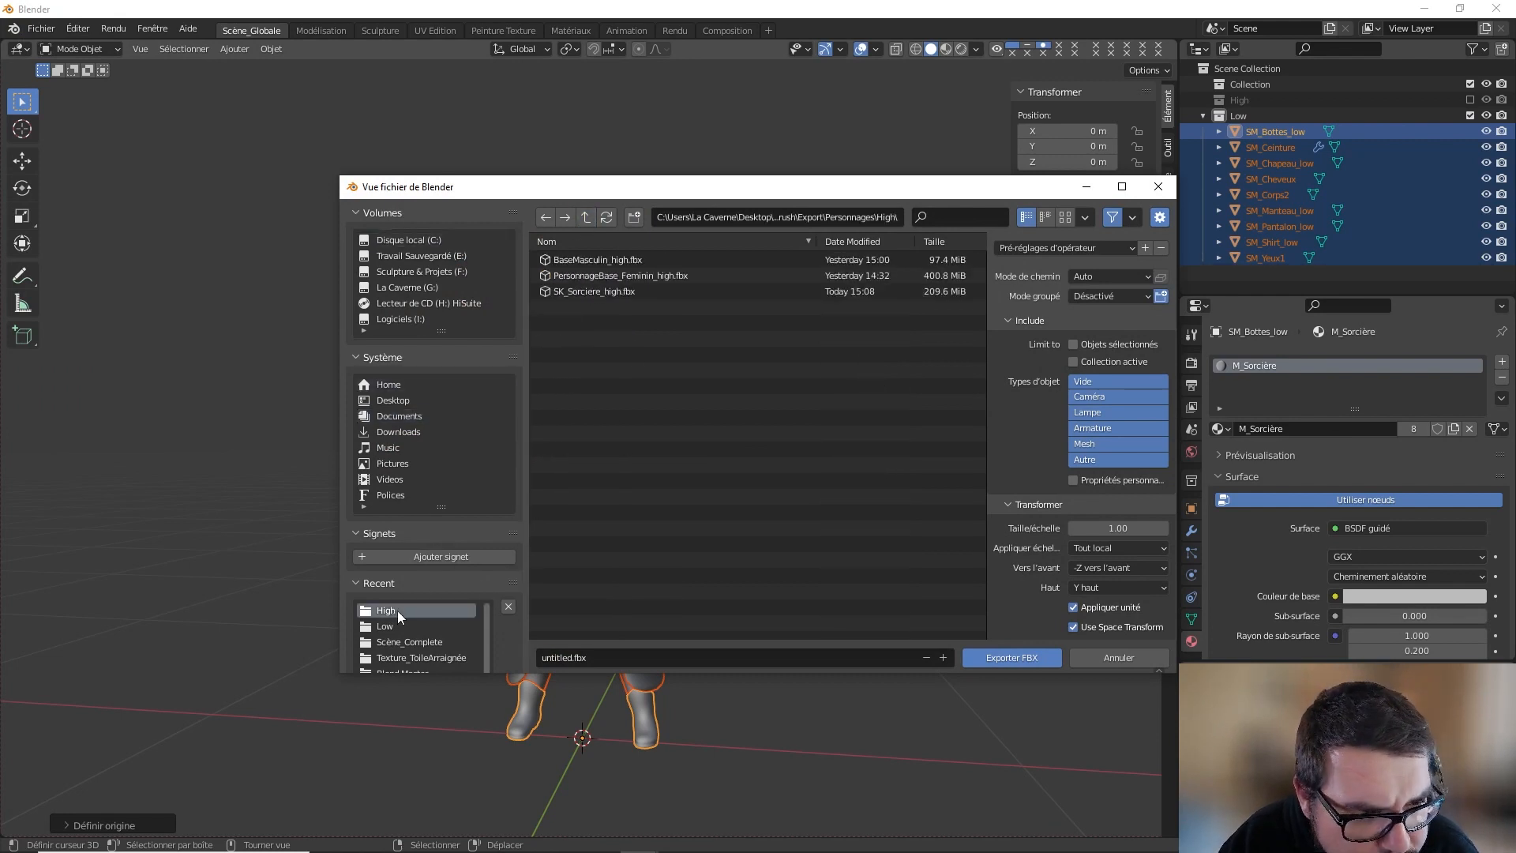
# Step: Browse from the ZBrush export folders to the Export folder inside 01 - Blend
pyautogui.click(582, 216)
pyautogui.click(584, 214)
pyautogui.click(584, 214)
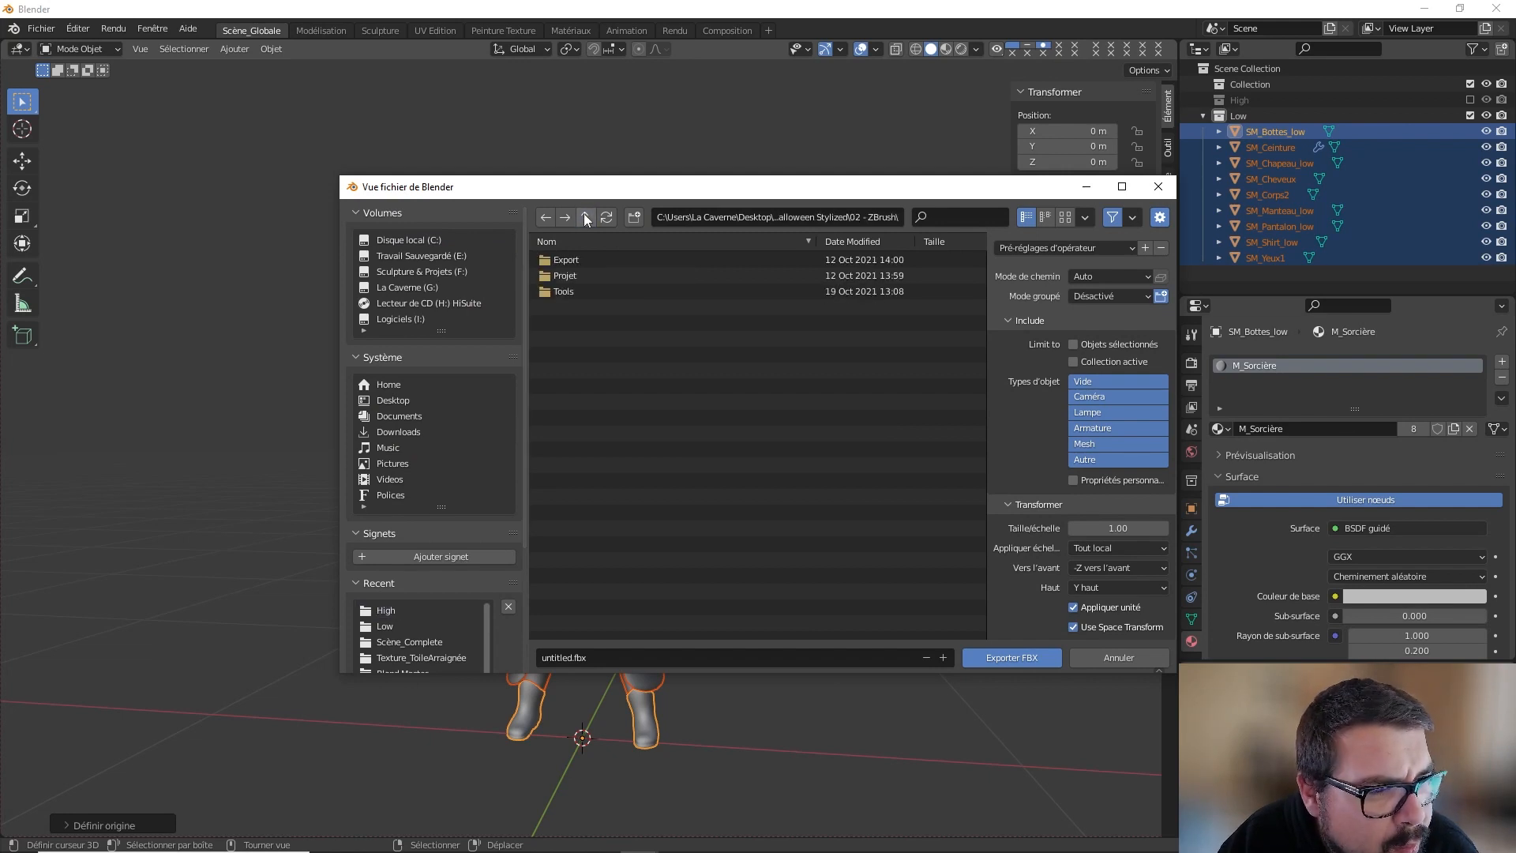
pyautogui.click(585, 216)
pyautogui.doubleClick(589, 259)
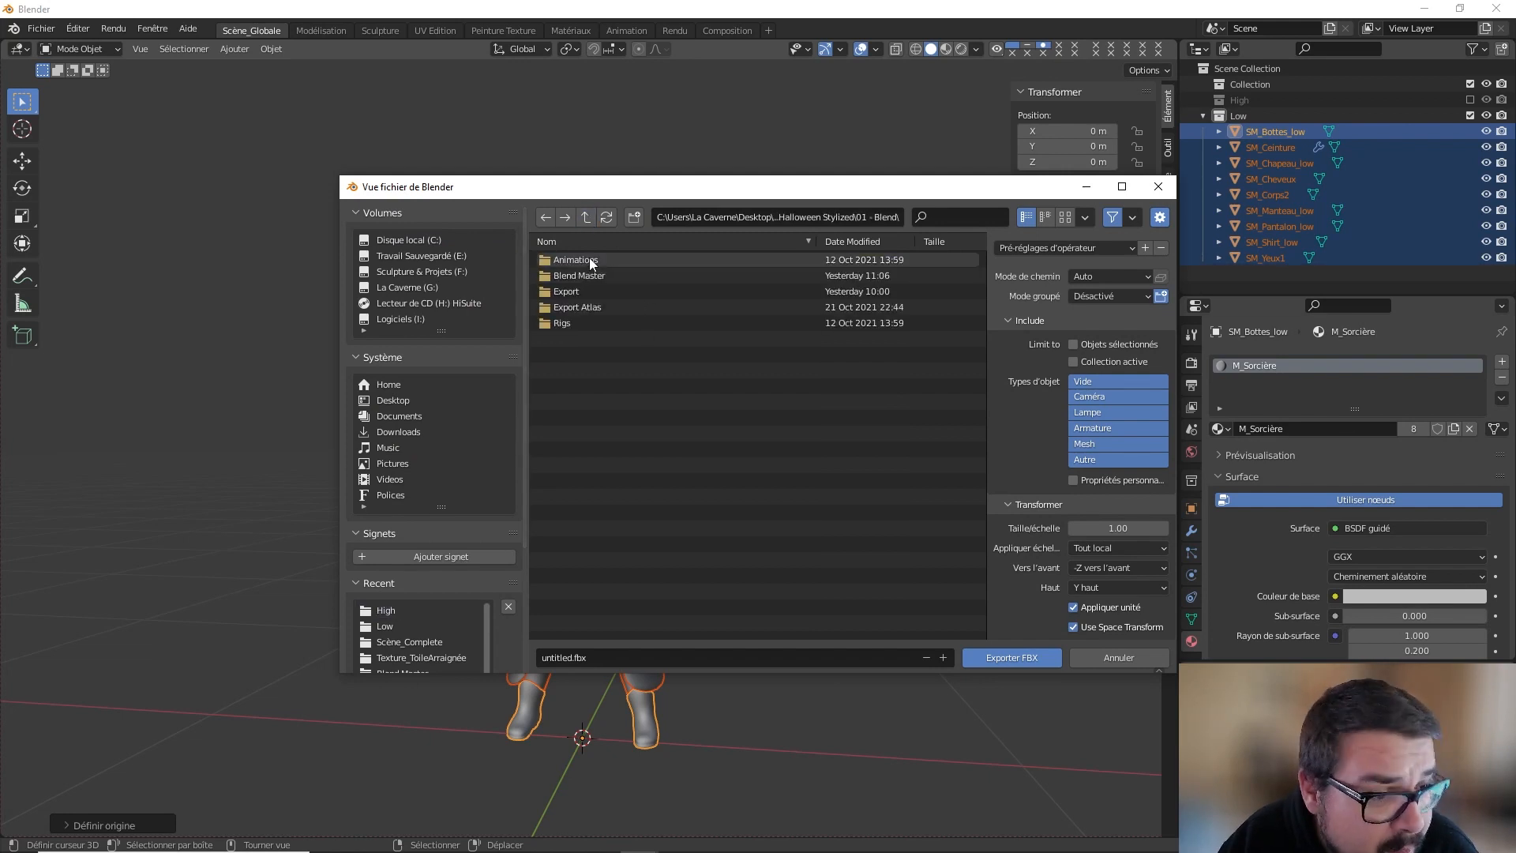
pyautogui.doubleClick(581, 289)
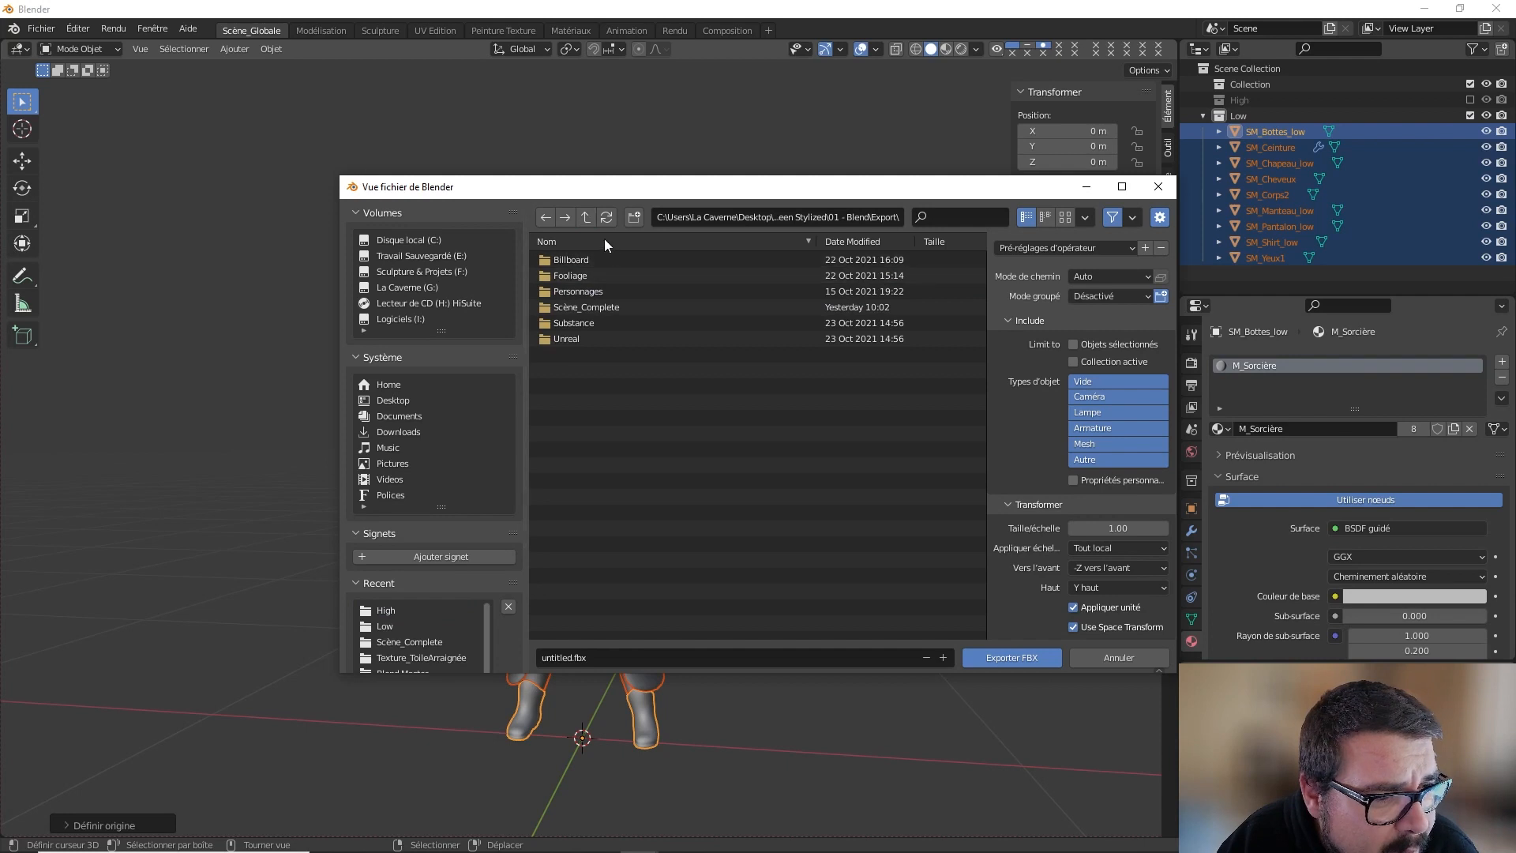
# Step: Try to create a new folder named Personnages in the Export folder
pyautogui.click(634, 217)
pyautogui.write('P')
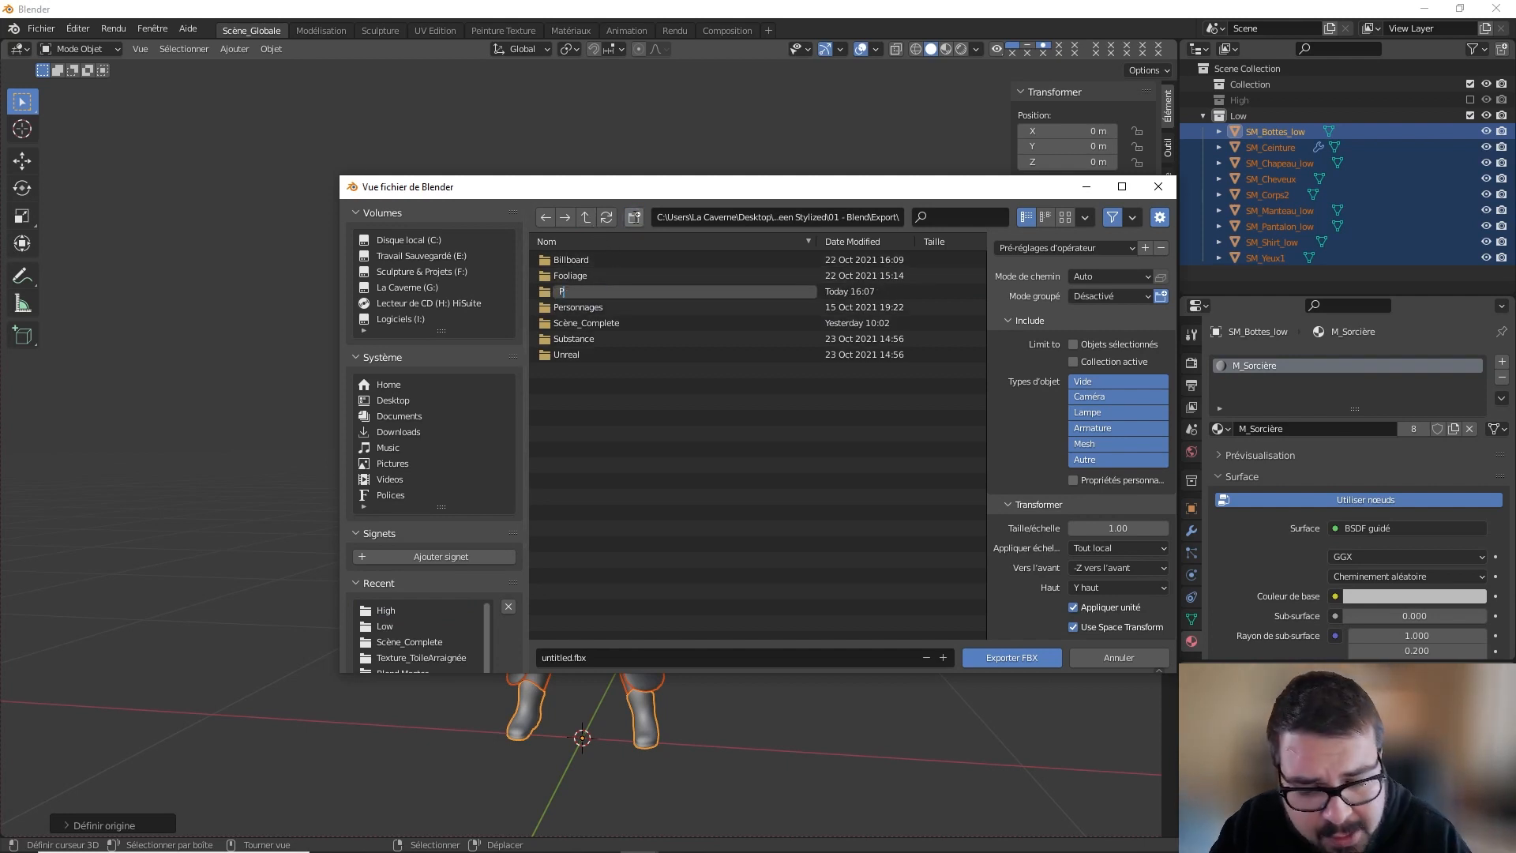
pyautogui.write('ersonnages')
pyautogui.press('Return')
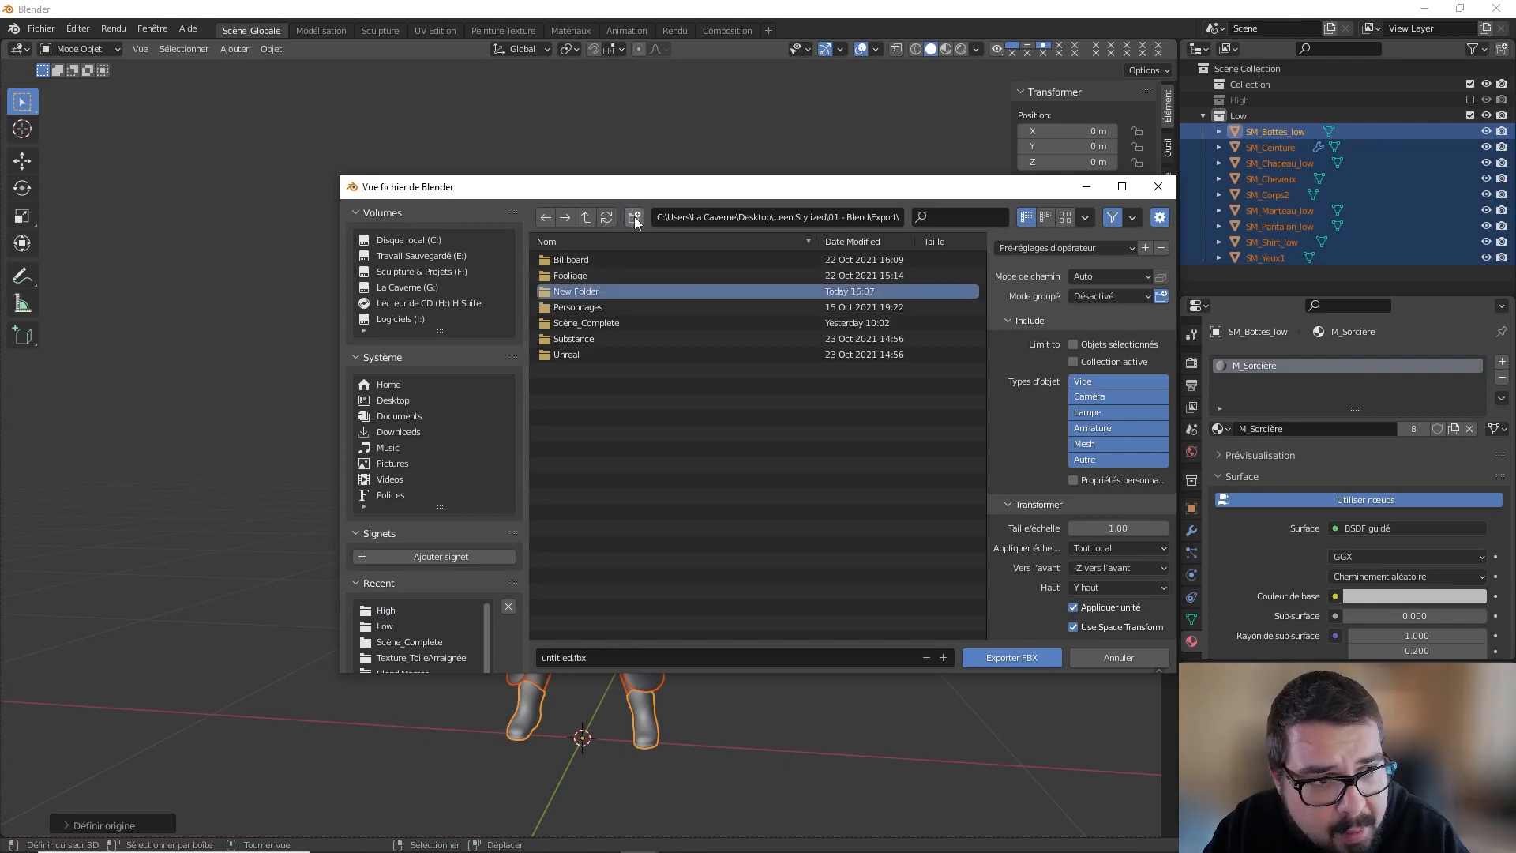
# Step: Open the existing Personnages\Substance folder and name the export file SK_Soricère.fbx
pyautogui.doubleClick(585, 307)
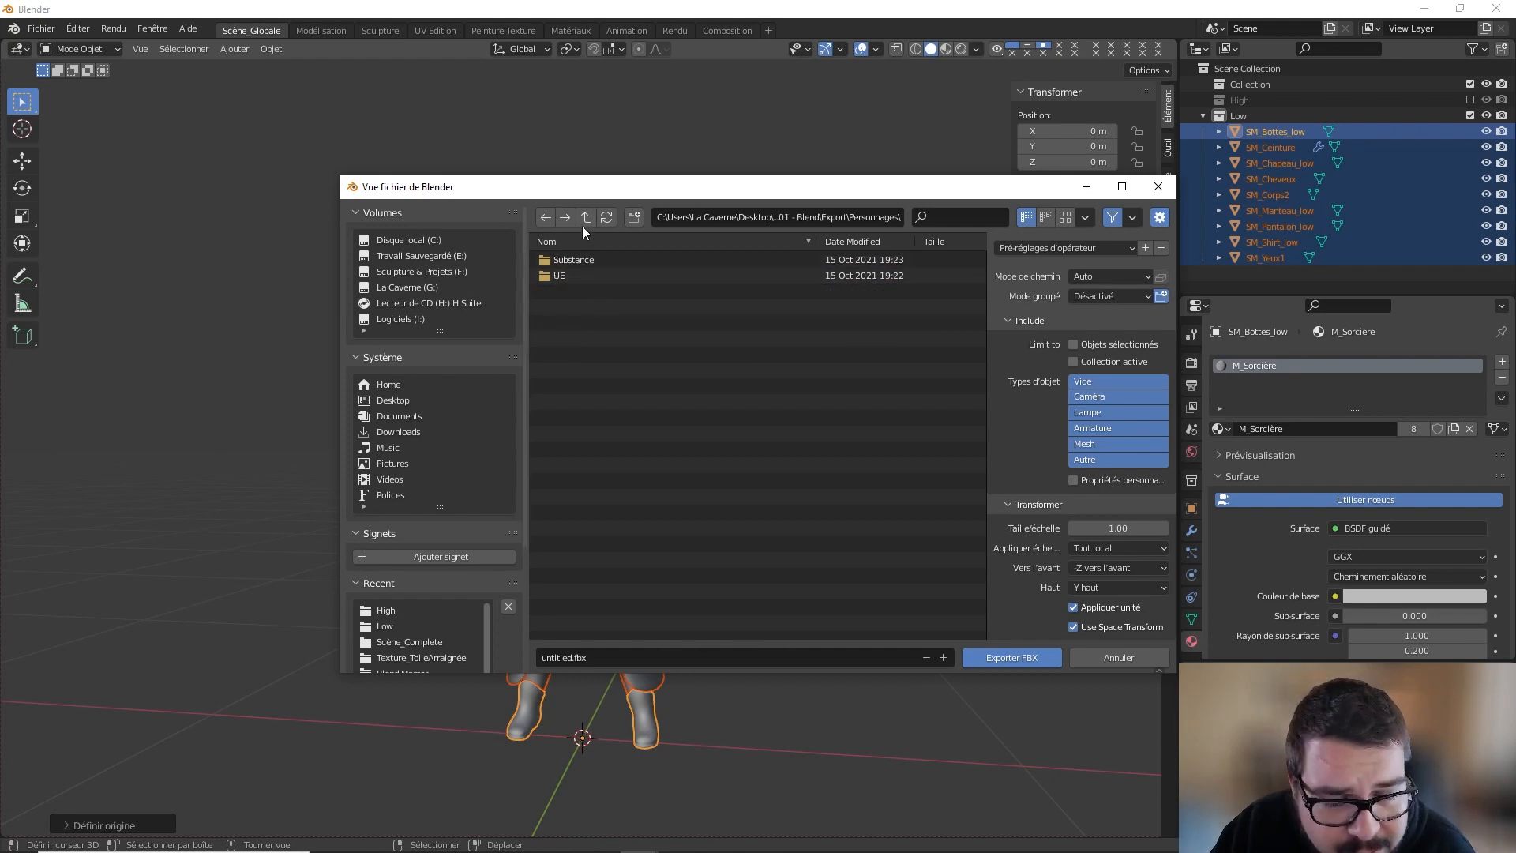
pyautogui.doubleClick(575, 259)
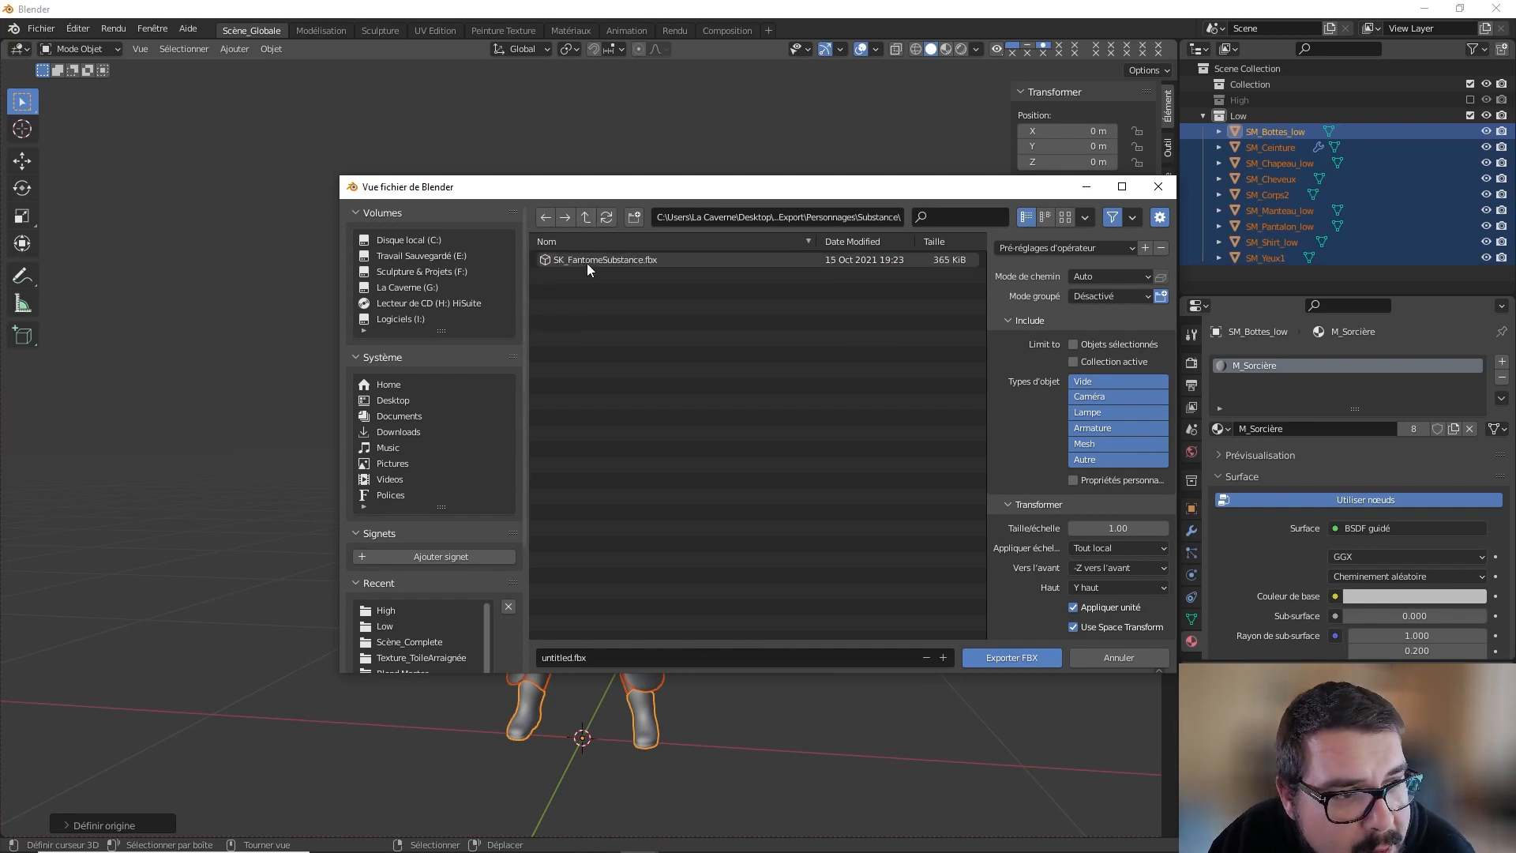
pyautogui.click(616, 657)
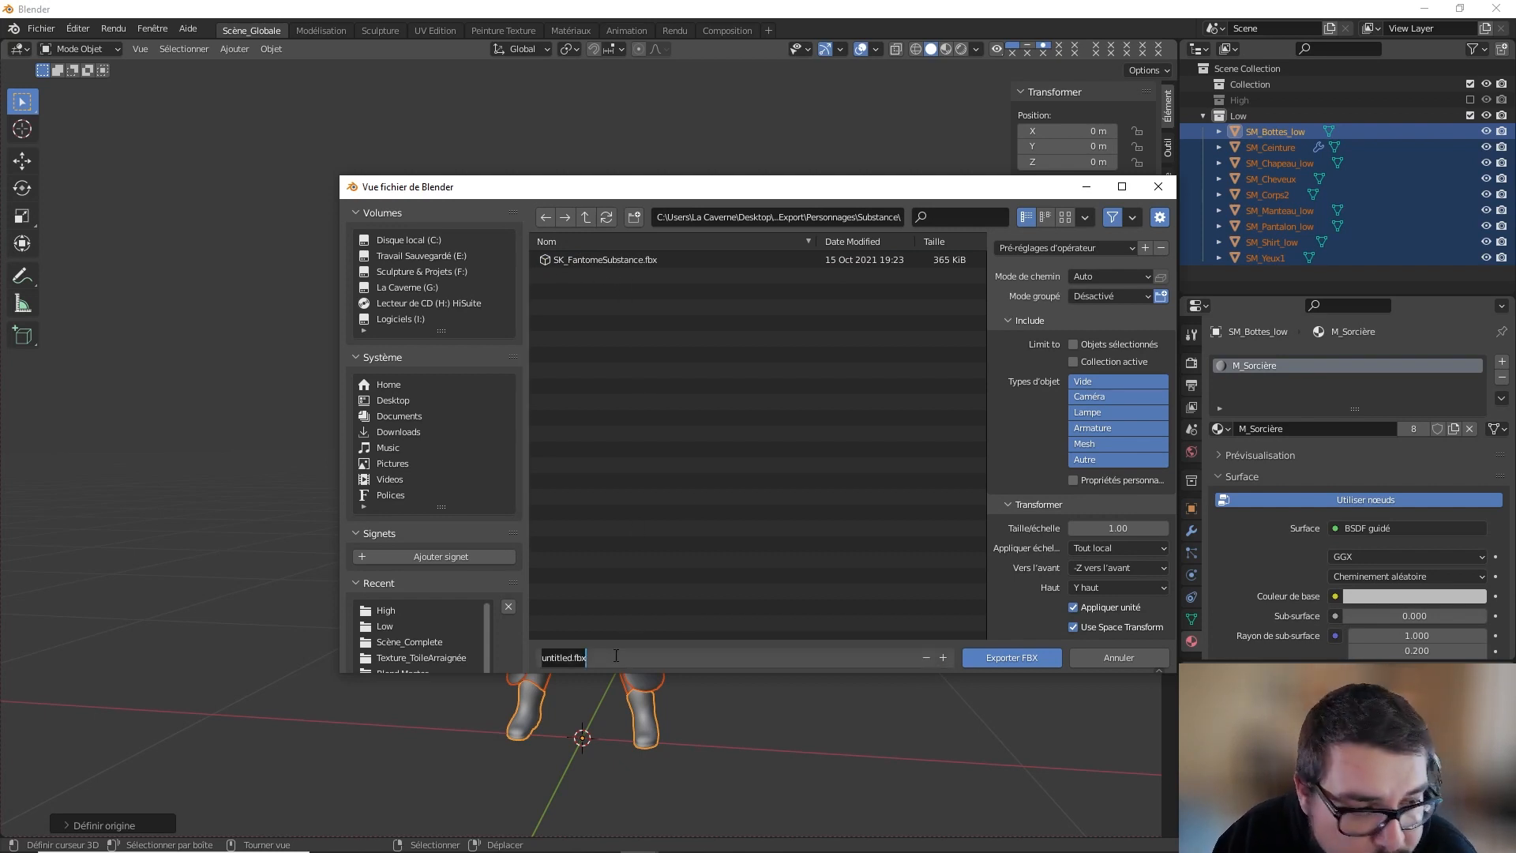
pyautogui.write('SK')
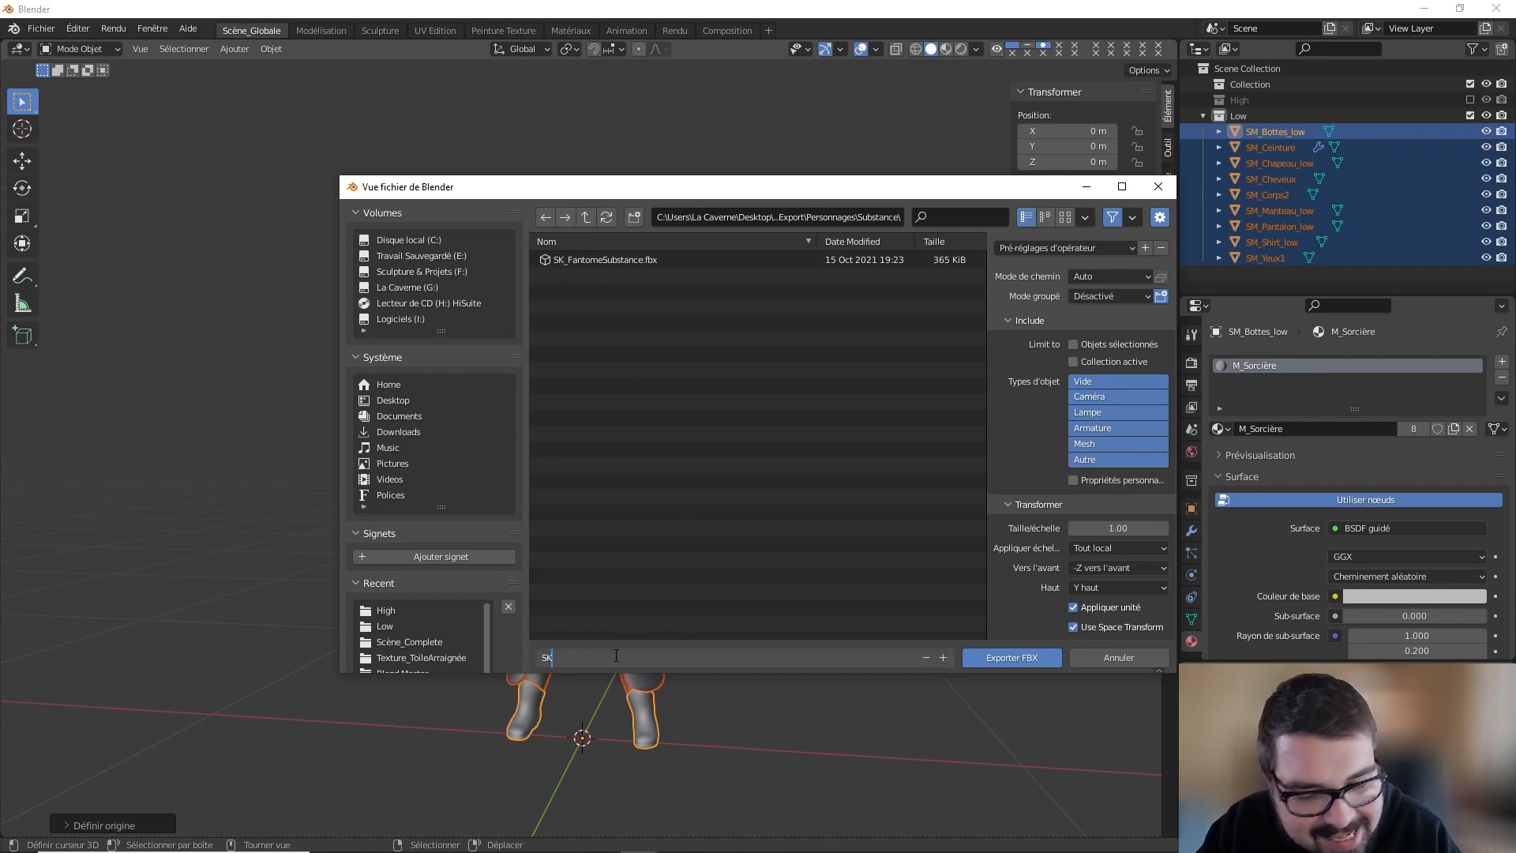
pyautogui.write('_Soricère')
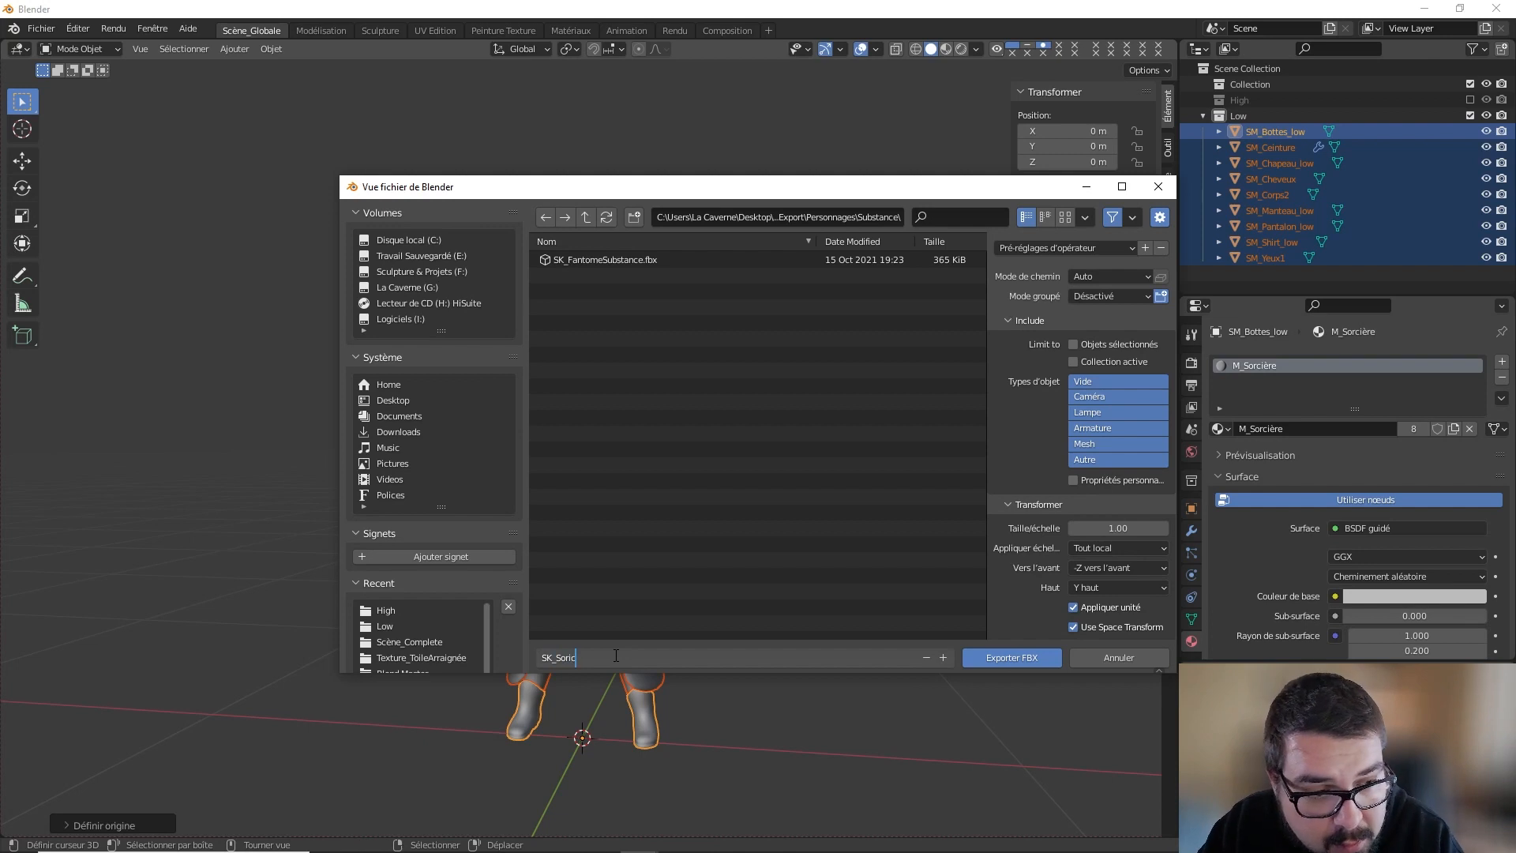
pyautogui.press('Return')
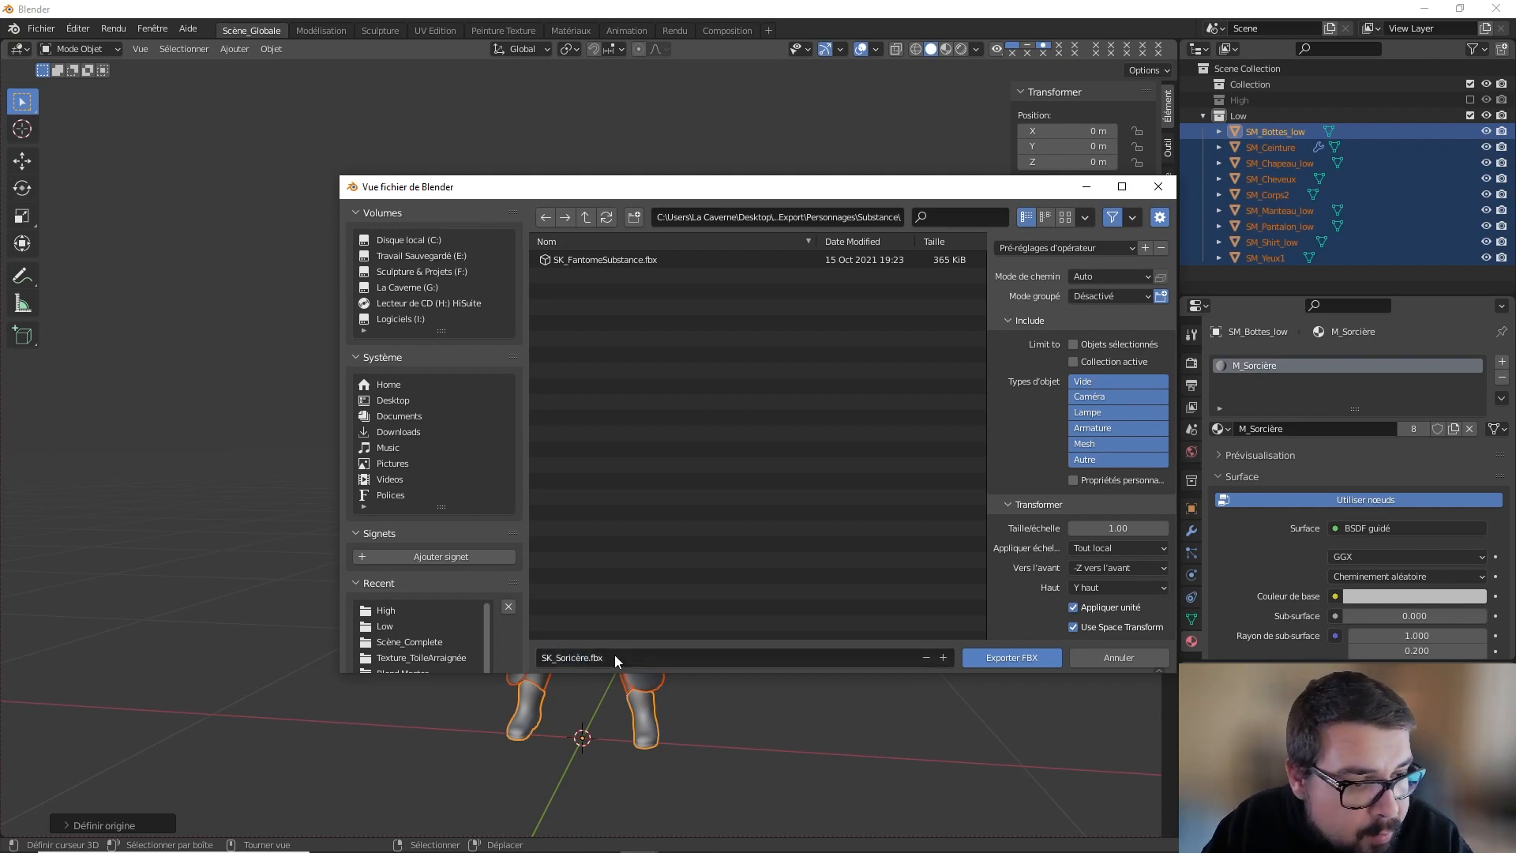
# Step: Apply the export preset limited to selected objects of type Mesh, and export the file as SK_SoricèreSubstance.fbx
pyautogui.click(1062, 248)
pyautogui.click(1049, 289)
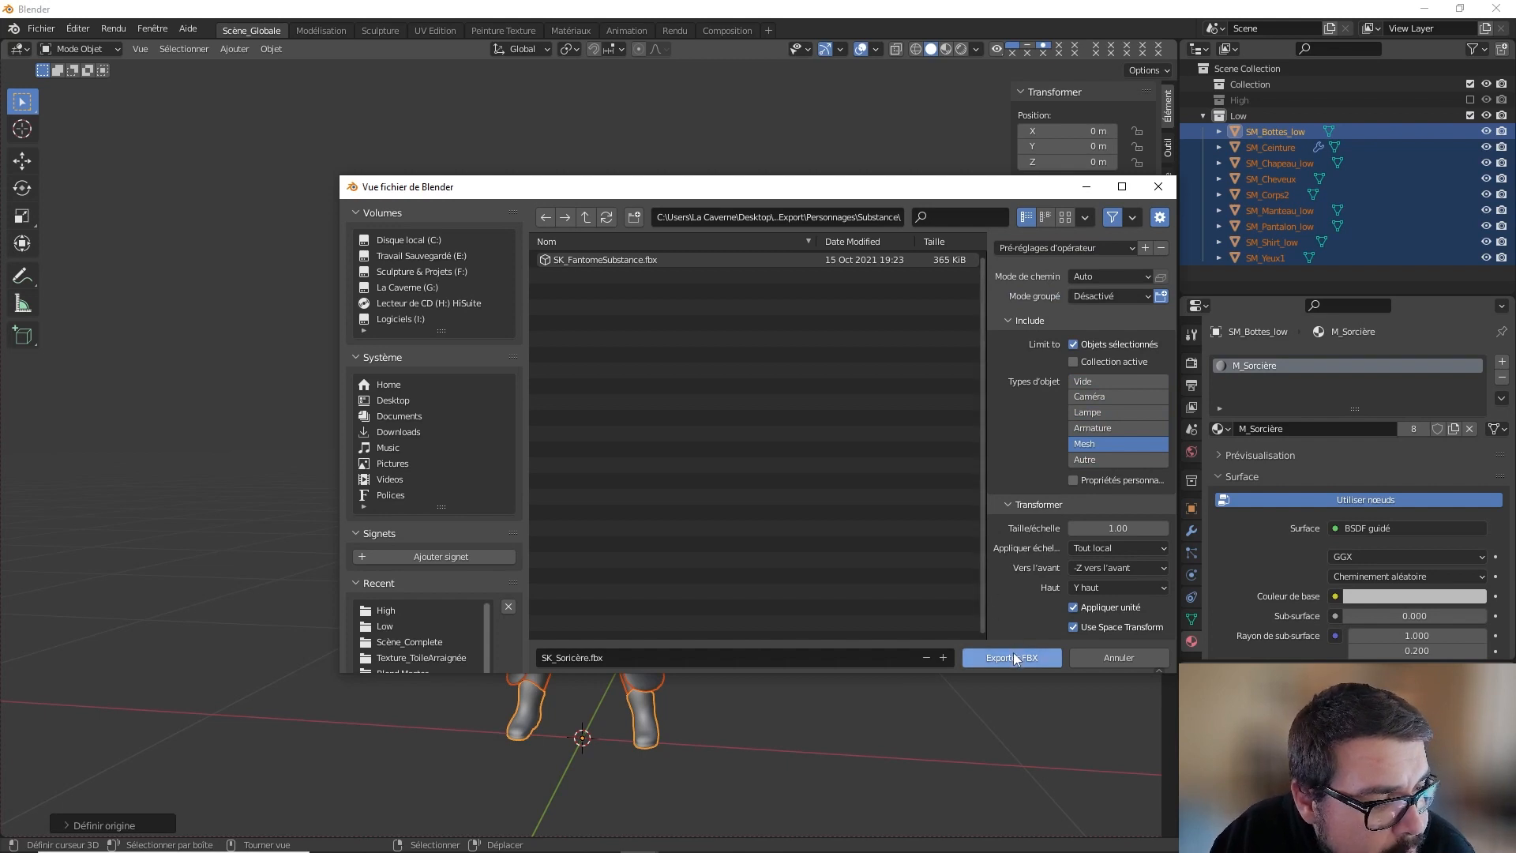
pyautogui.click(588, 661)
pyautogui.click(591, 658)
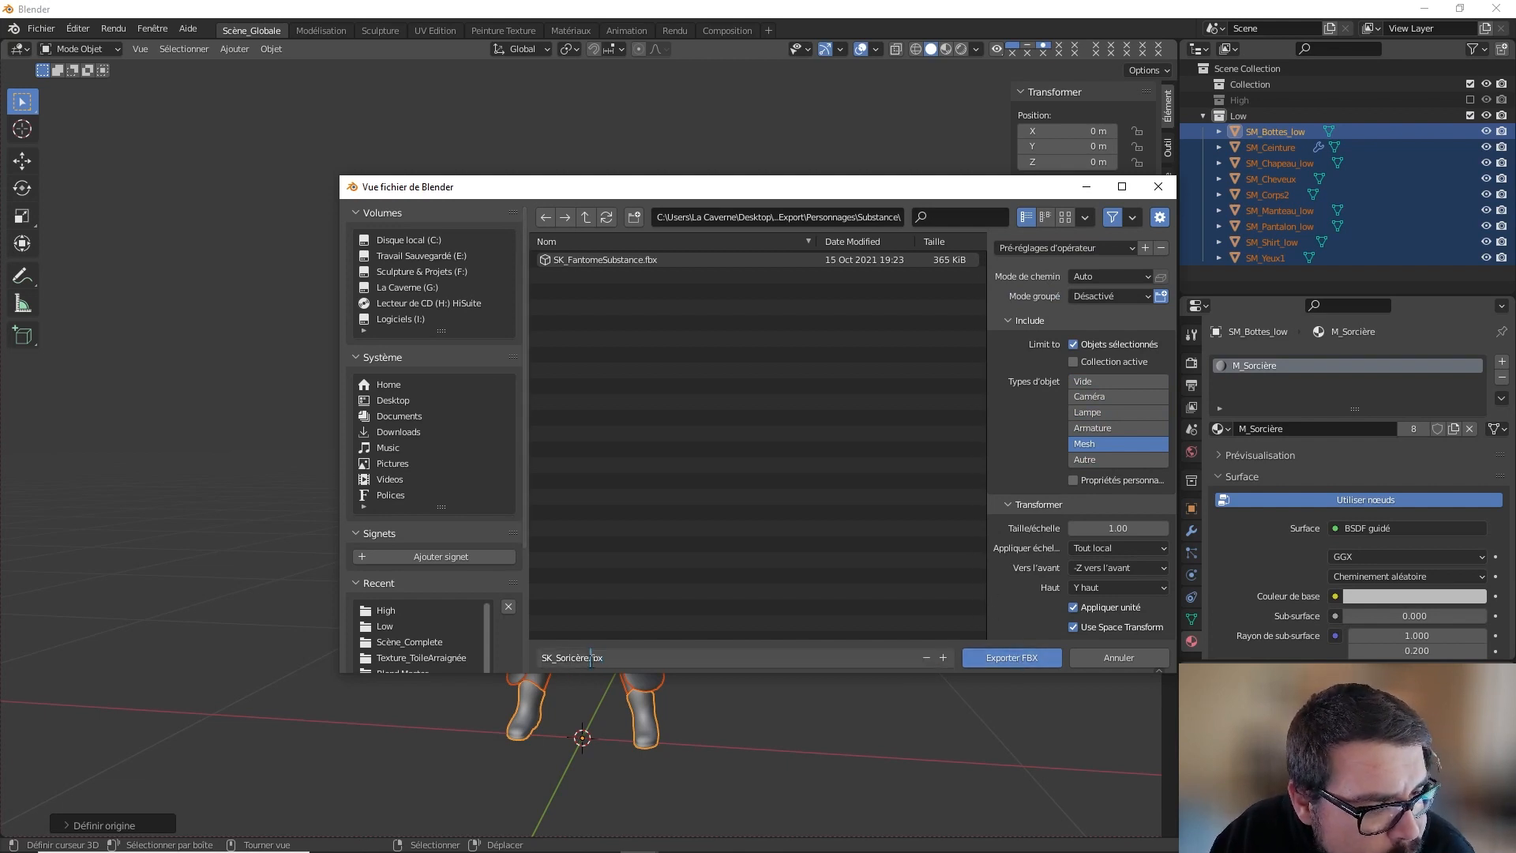
pyautogui.write('S')
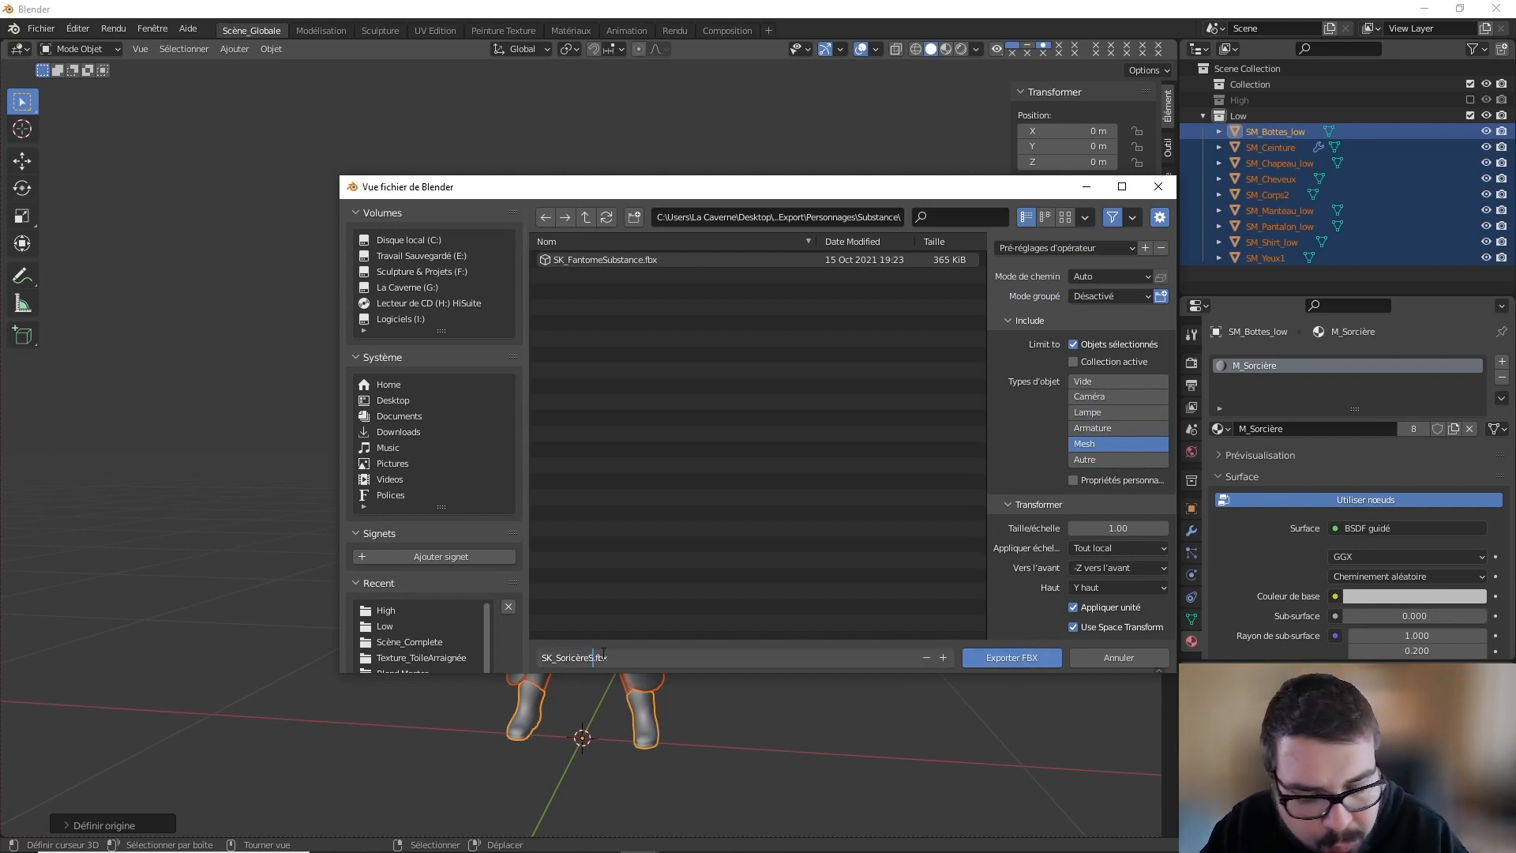
pyautogui.write('ubstance')
pyautogui.press('Return')
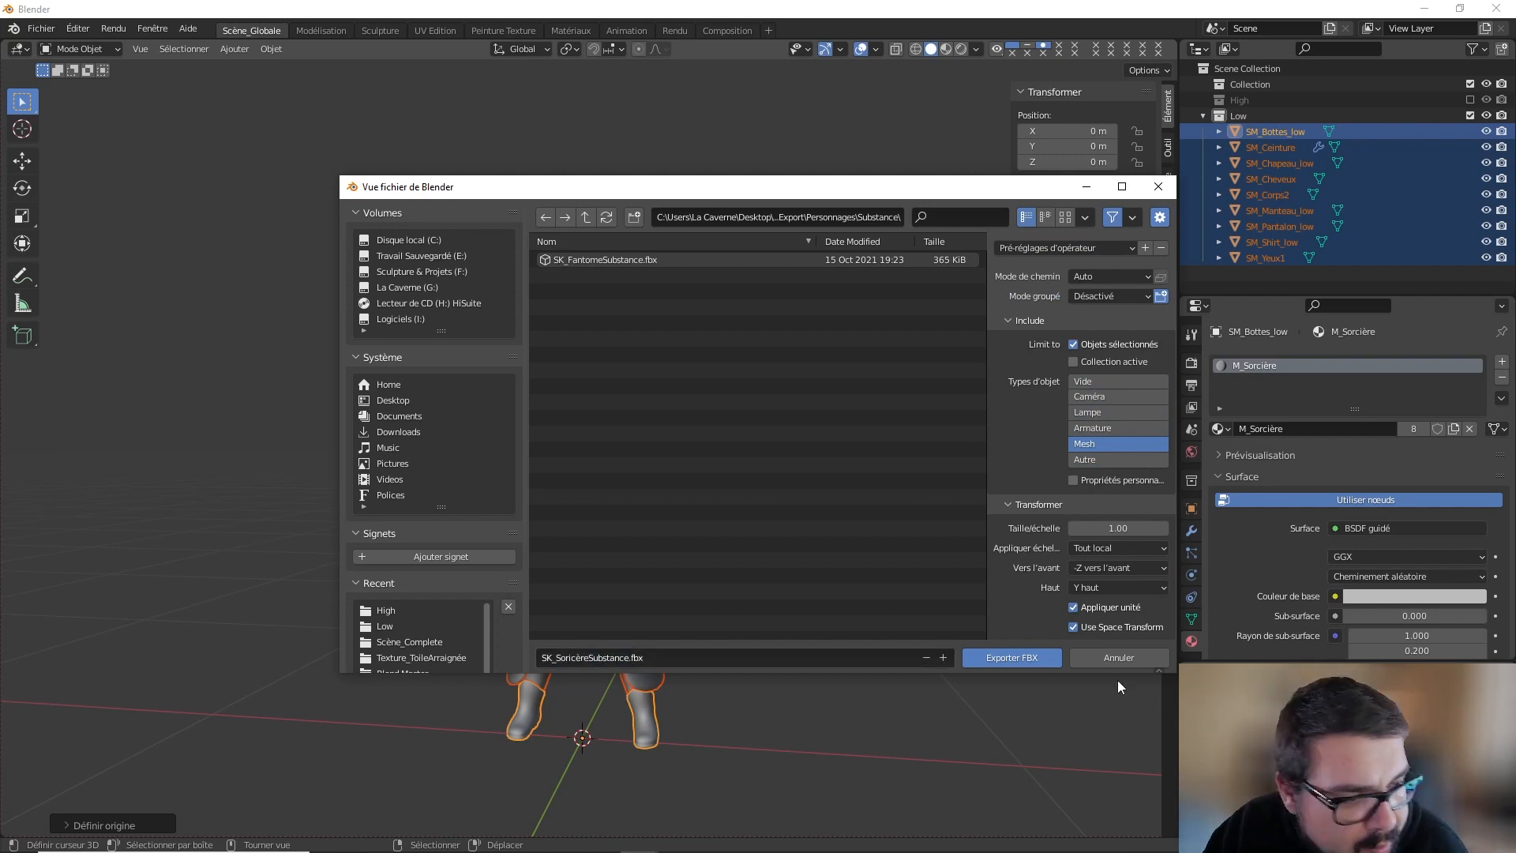
pyautogui.click(1014, 658)
# Step: Start another FBX export of the selected low-poly meshes and switch the destination to the Personnages\UE folder
pyautogui.click(41, 28)
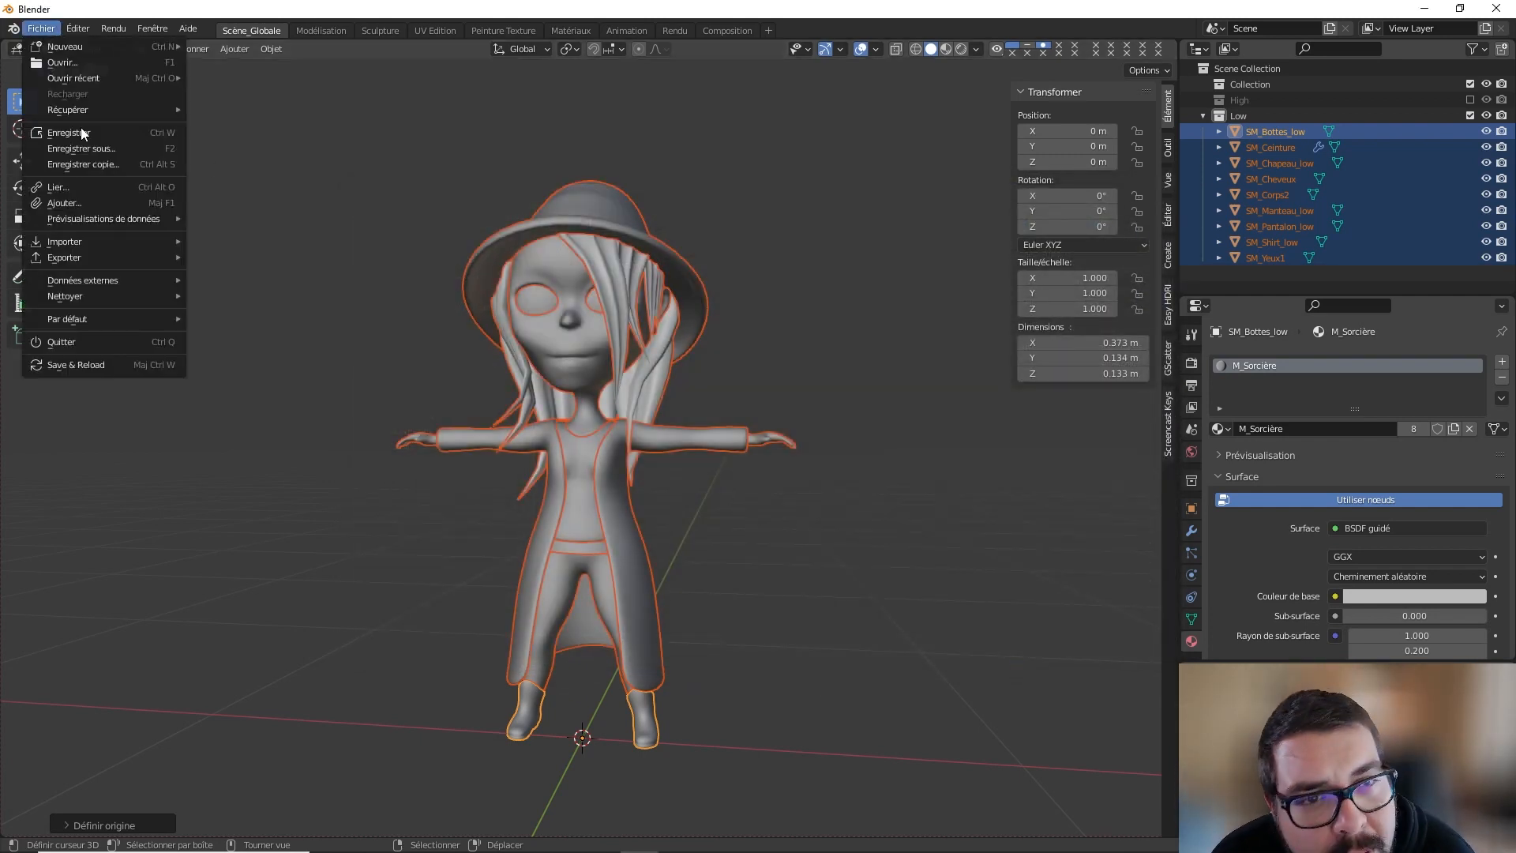
pyautogui.moveTo(119, 260)
pyautogui.click(245, 331)
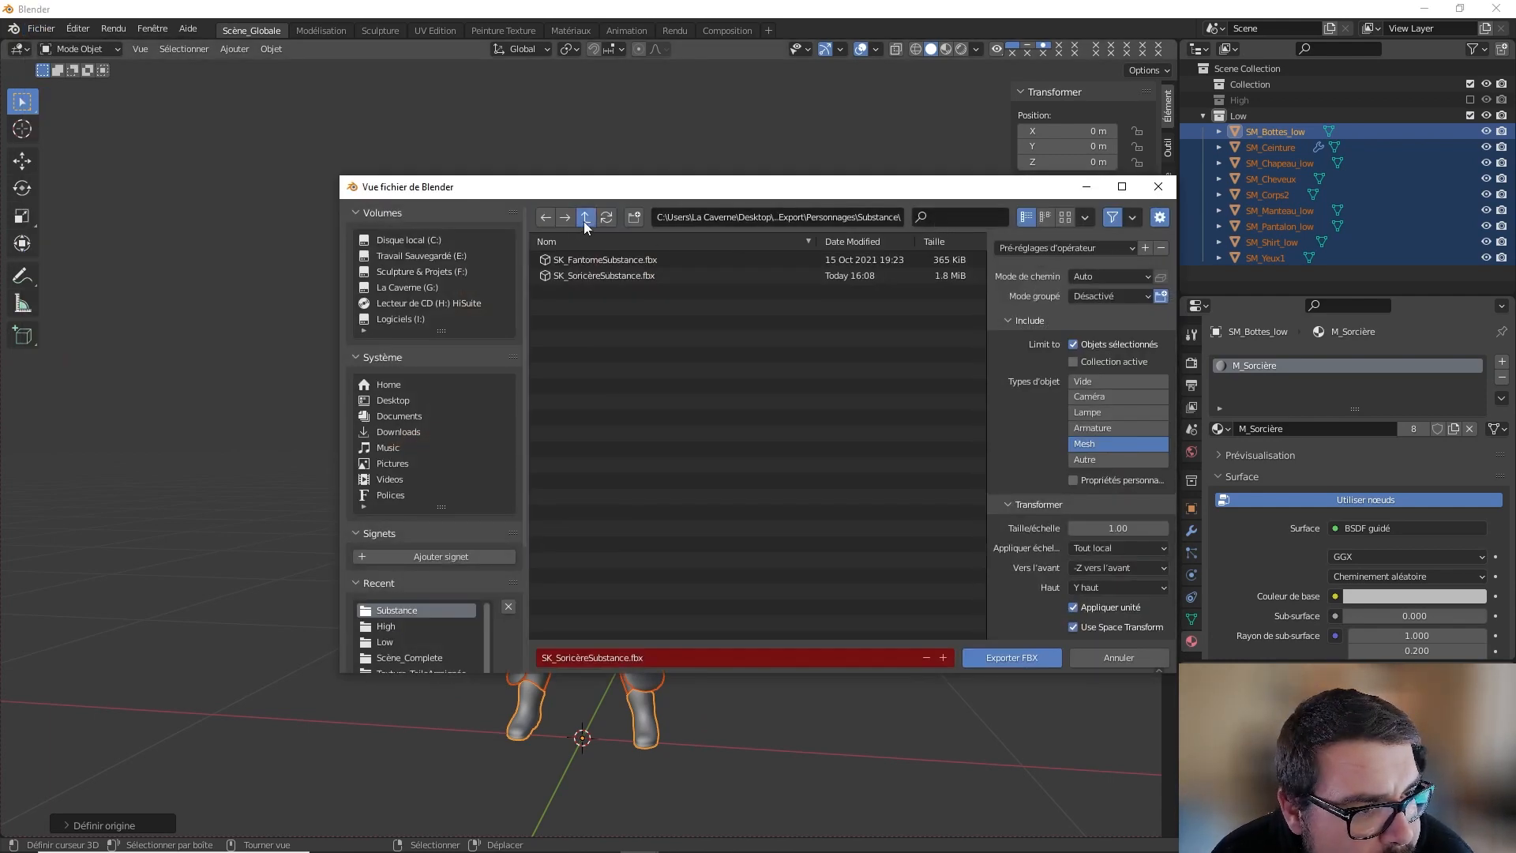
pyautogui.click(585, 222)
pyautogui.click(597, 278)
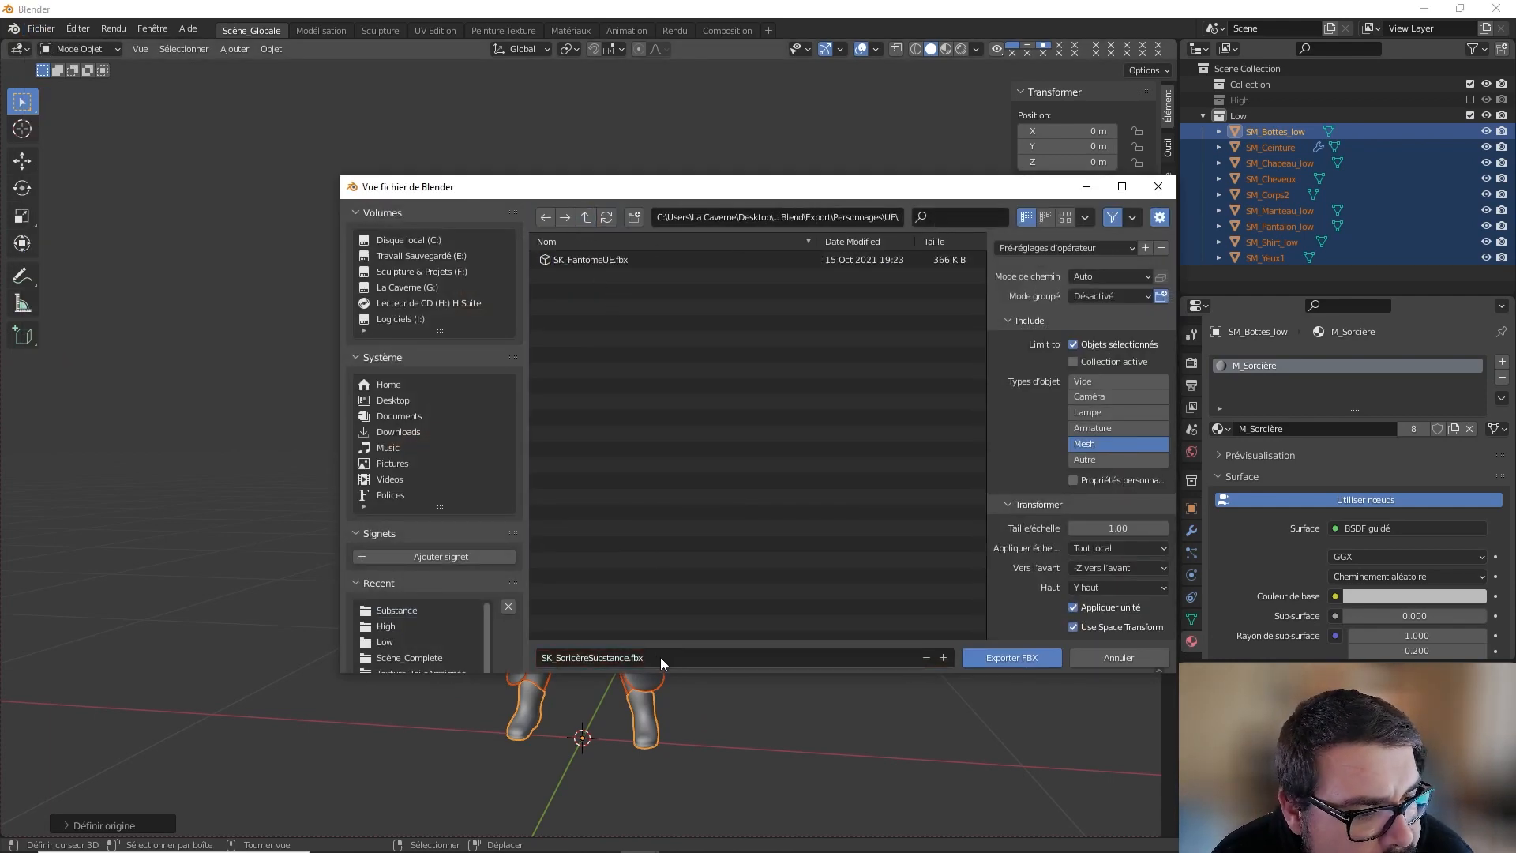
# Step: Name the export file SK_SoricereUE.fbx, with a UE suffix and no accent
pyautogui.click(629, 659)
pyautogui.click(630, 659)
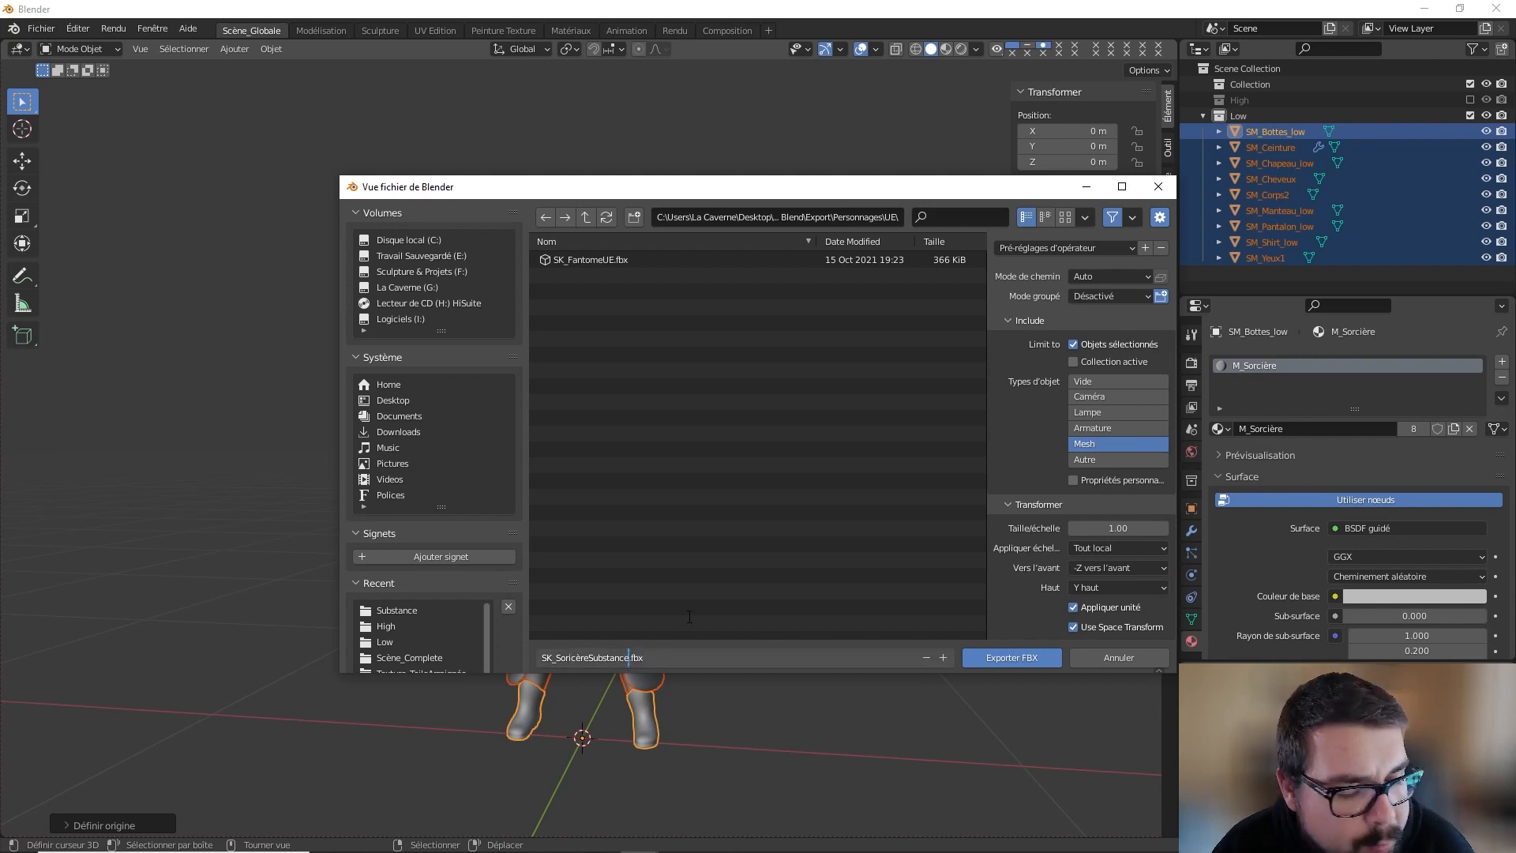
pyautogui.press('BackSpace')
pyautogui.press('BackSpace')
pyautogui.press('BackSpace')
pyautogui.press('BackSpace')
pyautogui.press('BackSpace')
pyautogui.press('BackSpace')
pyautogui.press('BackSpace')
pyautogui.press('BackSpace')
pyautogui.press('BackSpace')
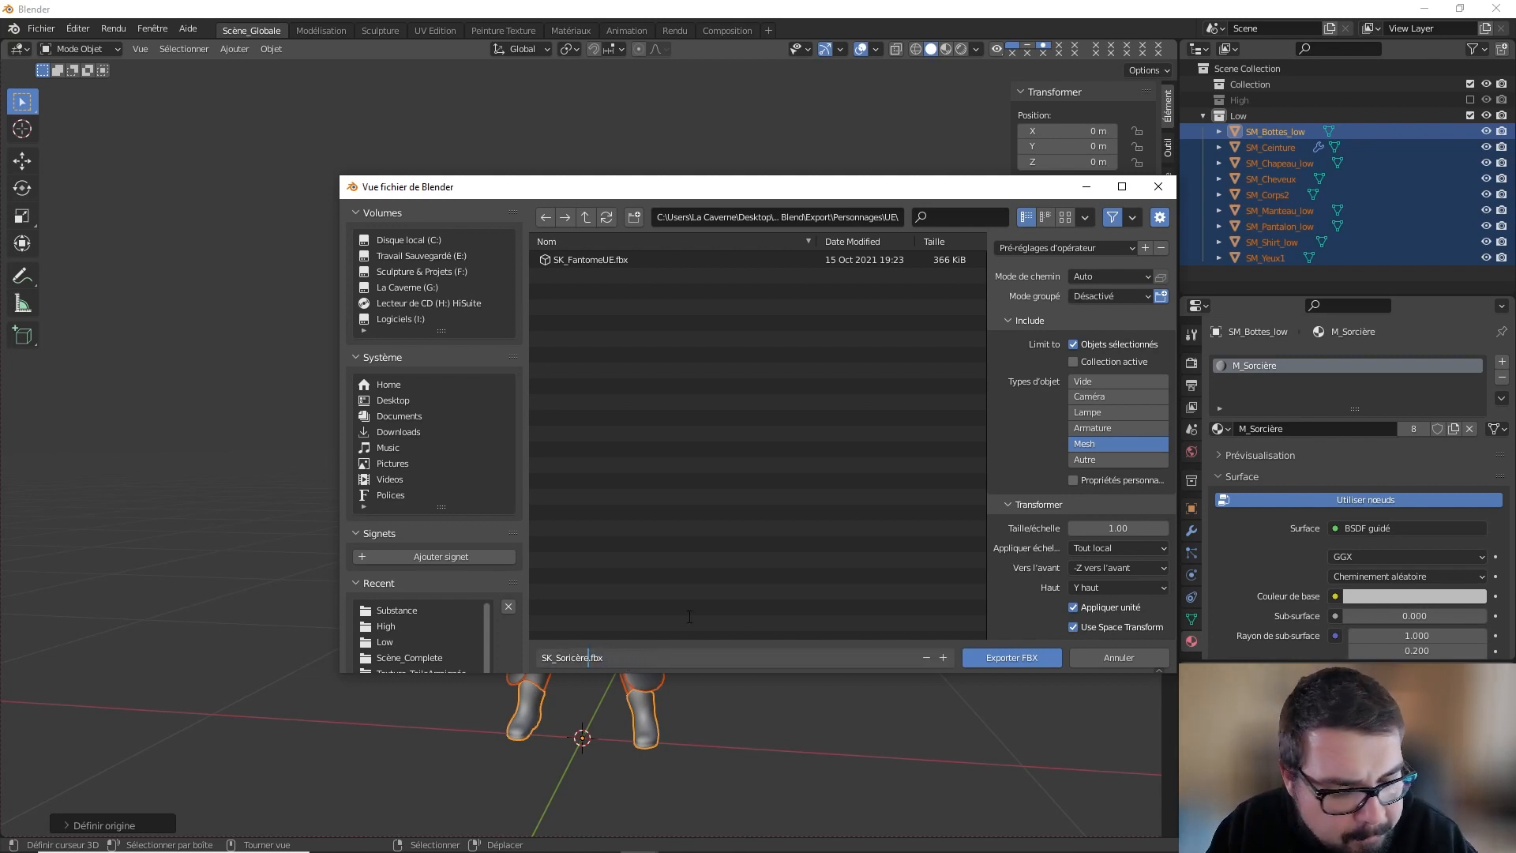
pyautogui.write('UE')
pyautogui.press('Return')
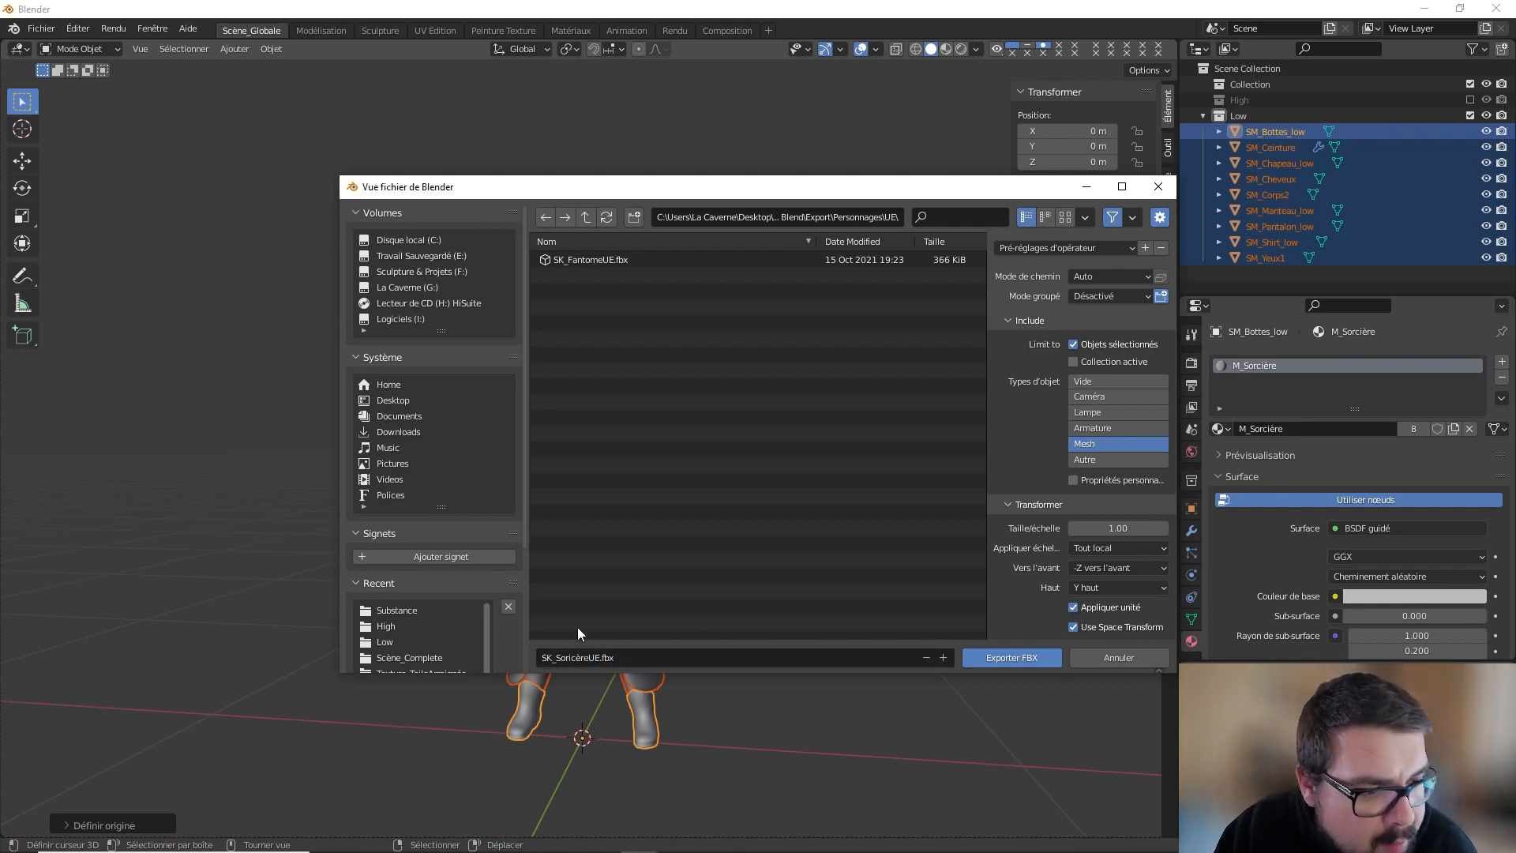
pyautogui.click(579, 632)
pyautogui.click(582, 631)
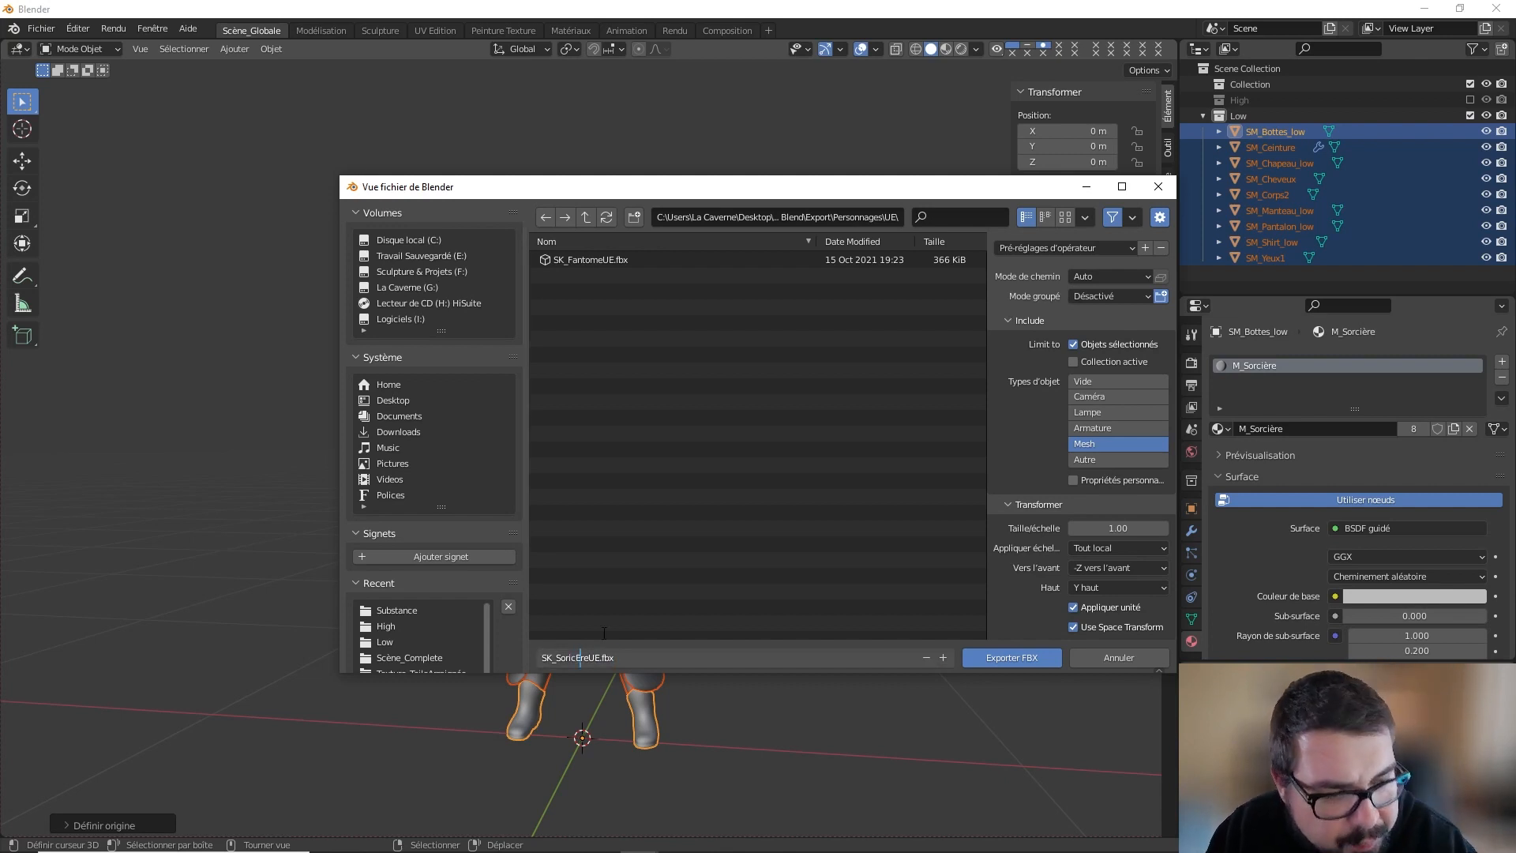
pyautogui.press('BackSpace')
pyautogui.write('e')
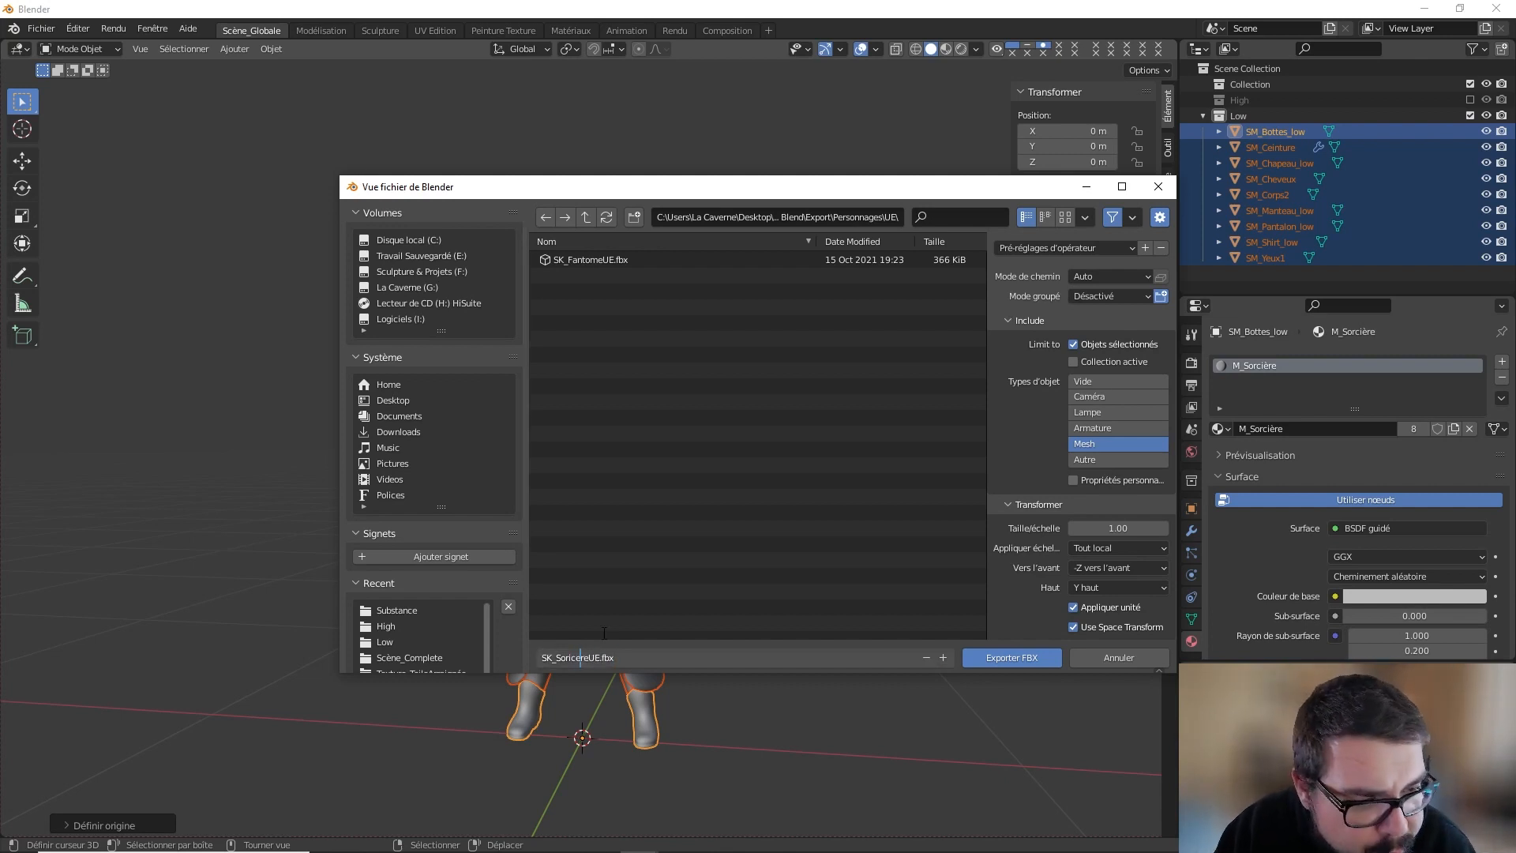
pyautogui.click(709, 596)
# Step: Apply the Export UE preset and export SK_SoricereUE.fbx
pyautogui.click(1131, 248)
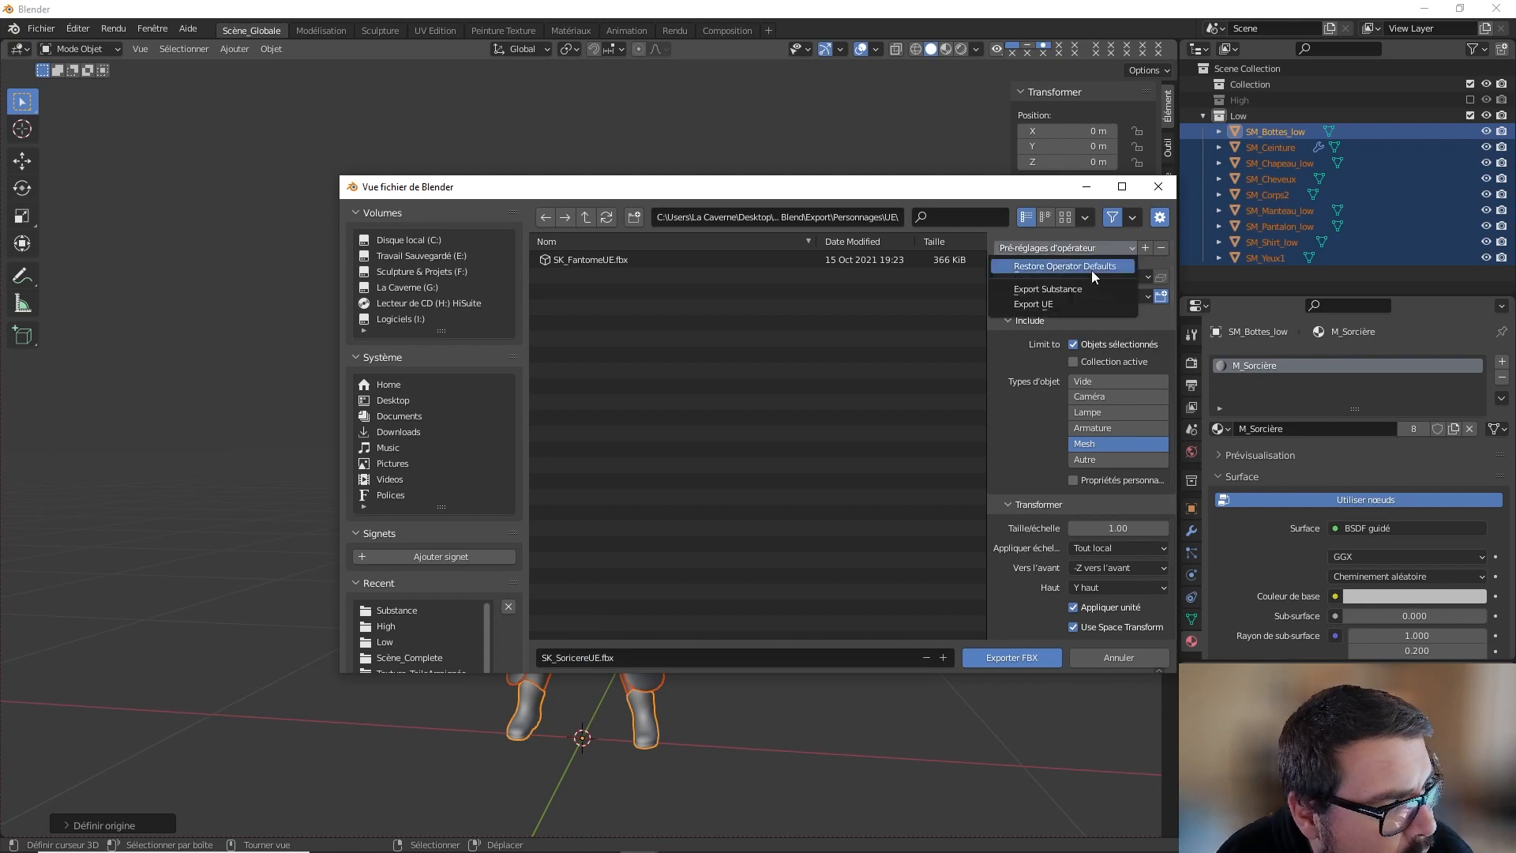
pyautogui.click(1071, 302)
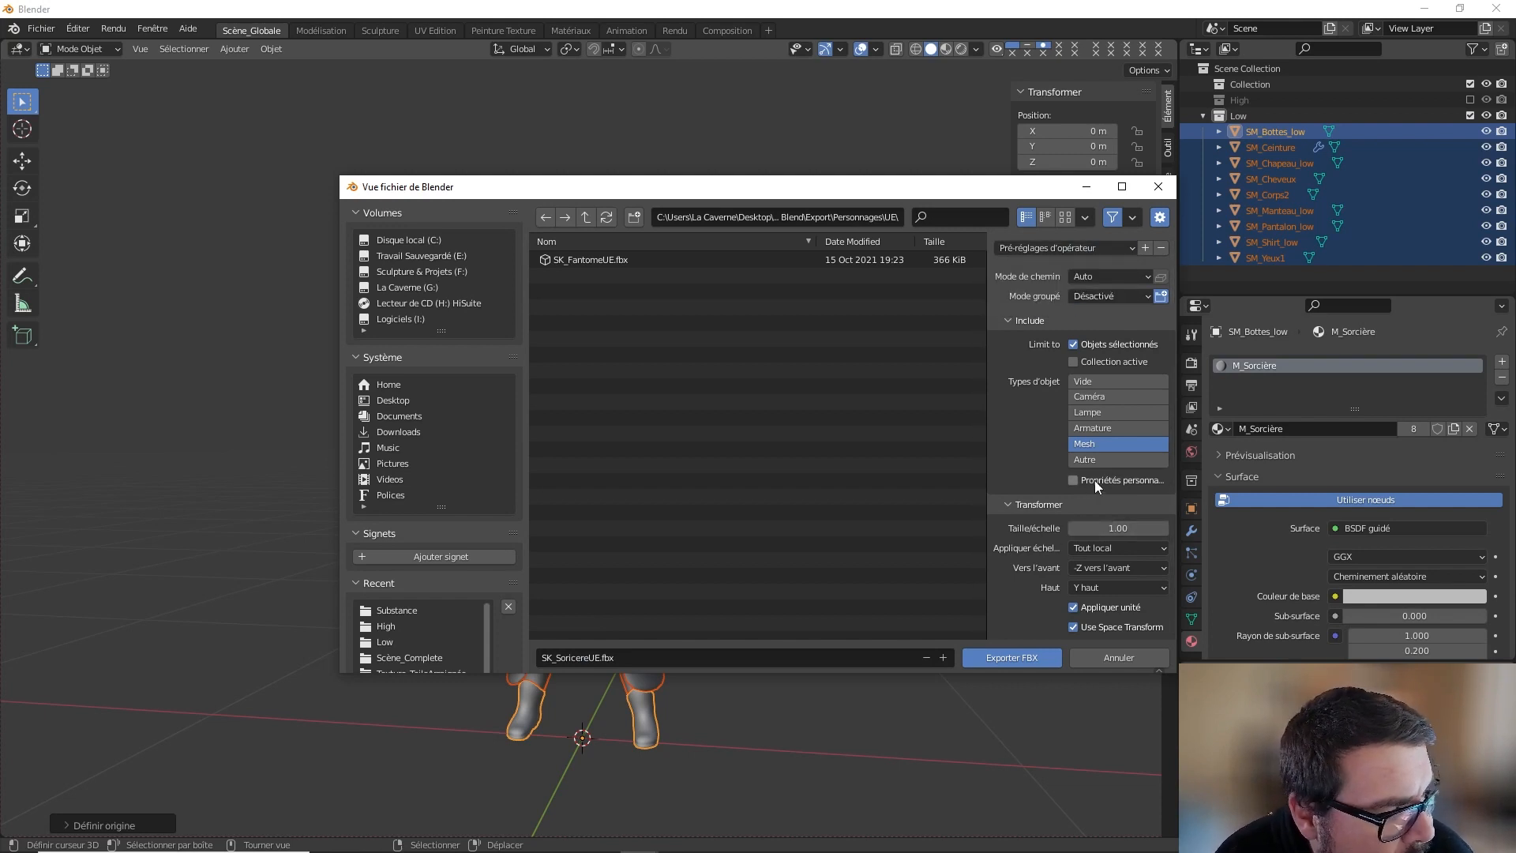
pyautogui.scroll(-3, 1094, 481)
pyautogui.scroll(3, 1062, 395)
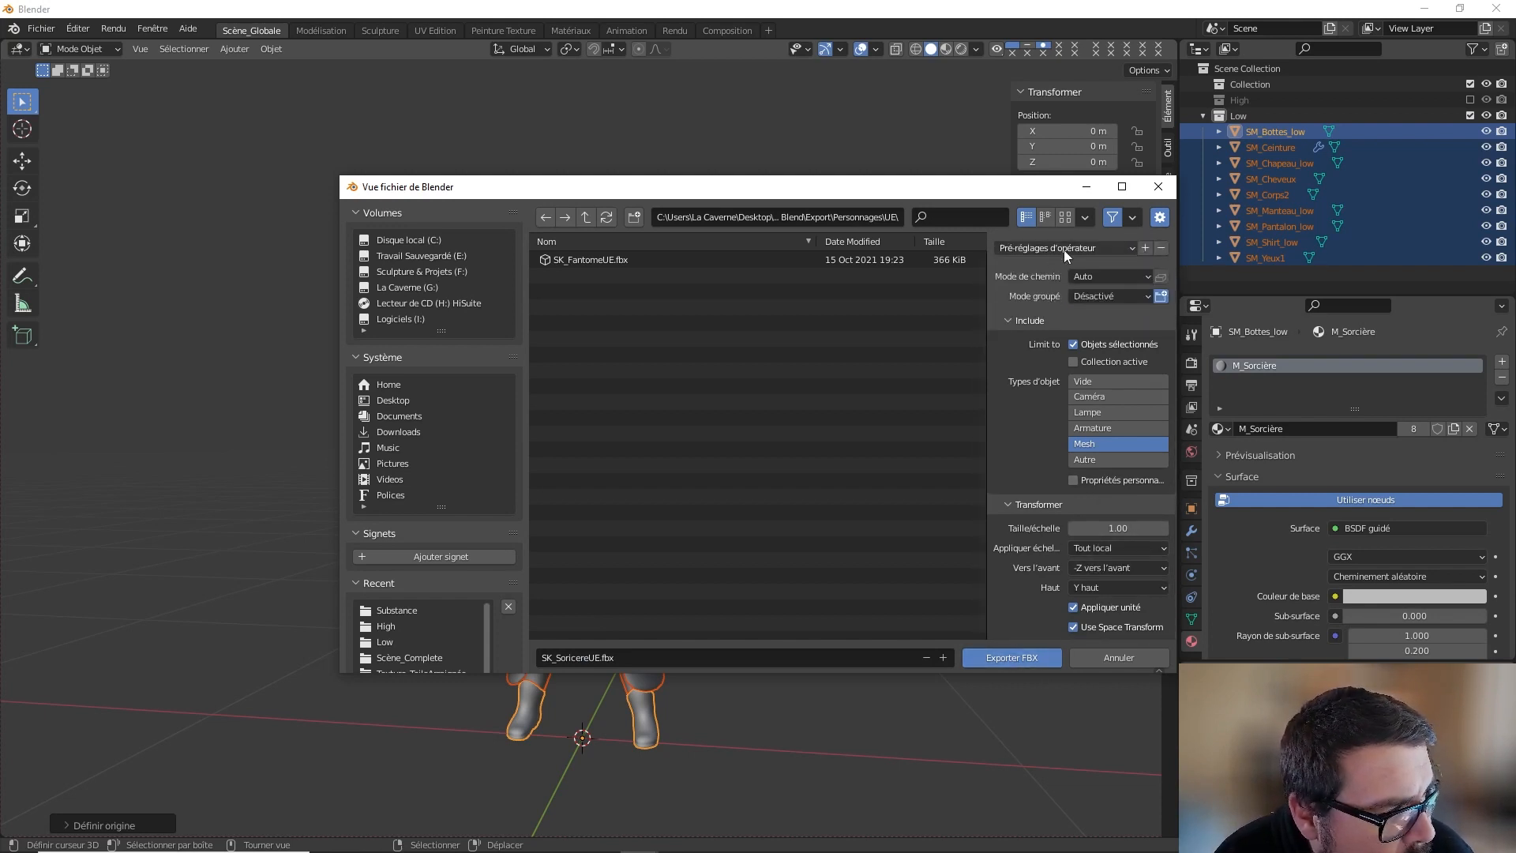
pyautogui.click(1064, 249)
pyautogui.click(1050, 303)
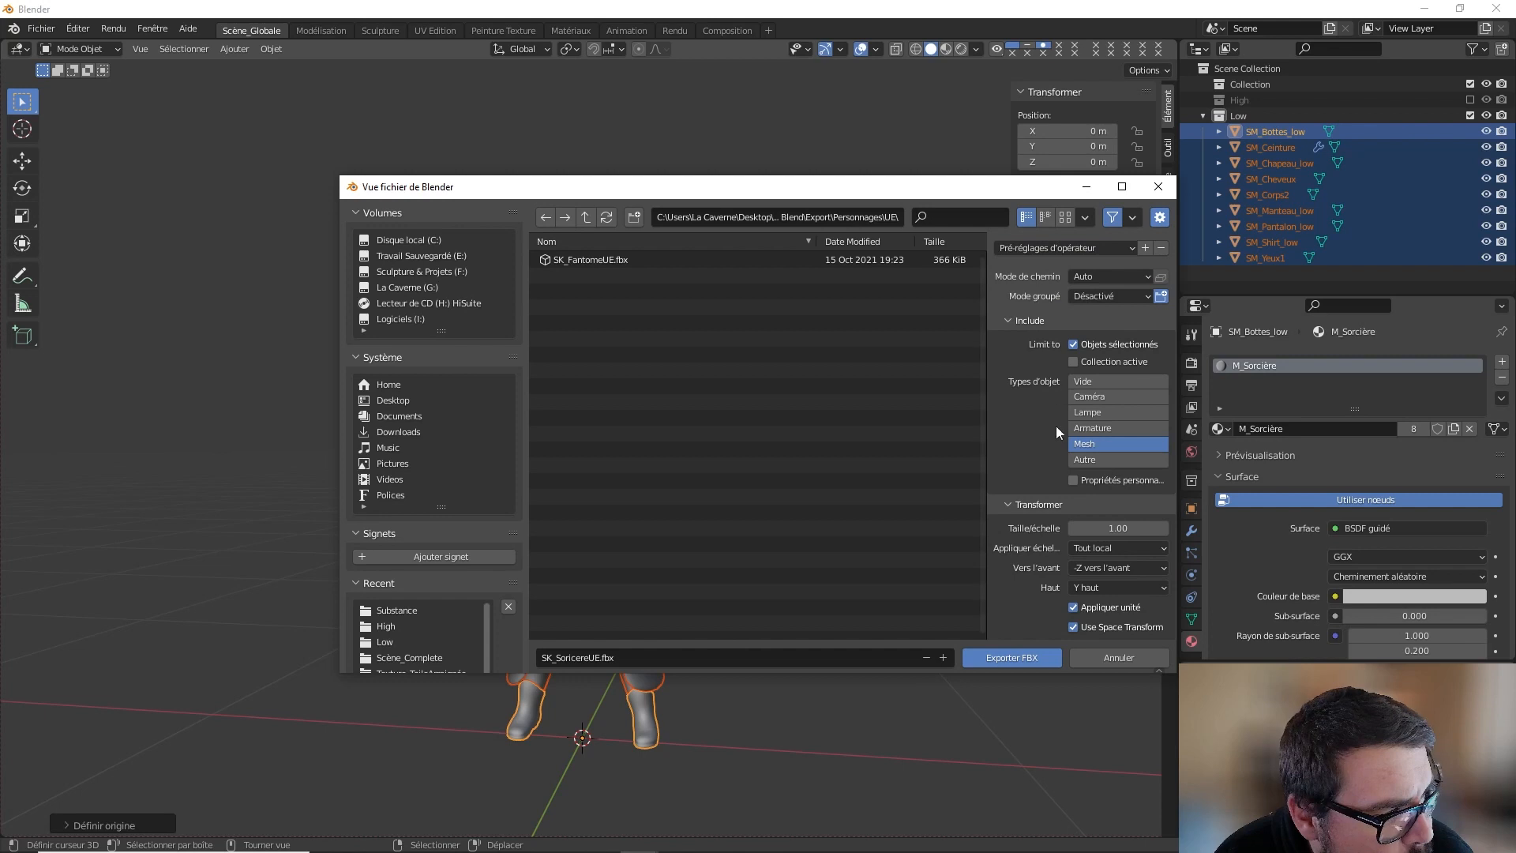
pyautogui.click(1011, 655)
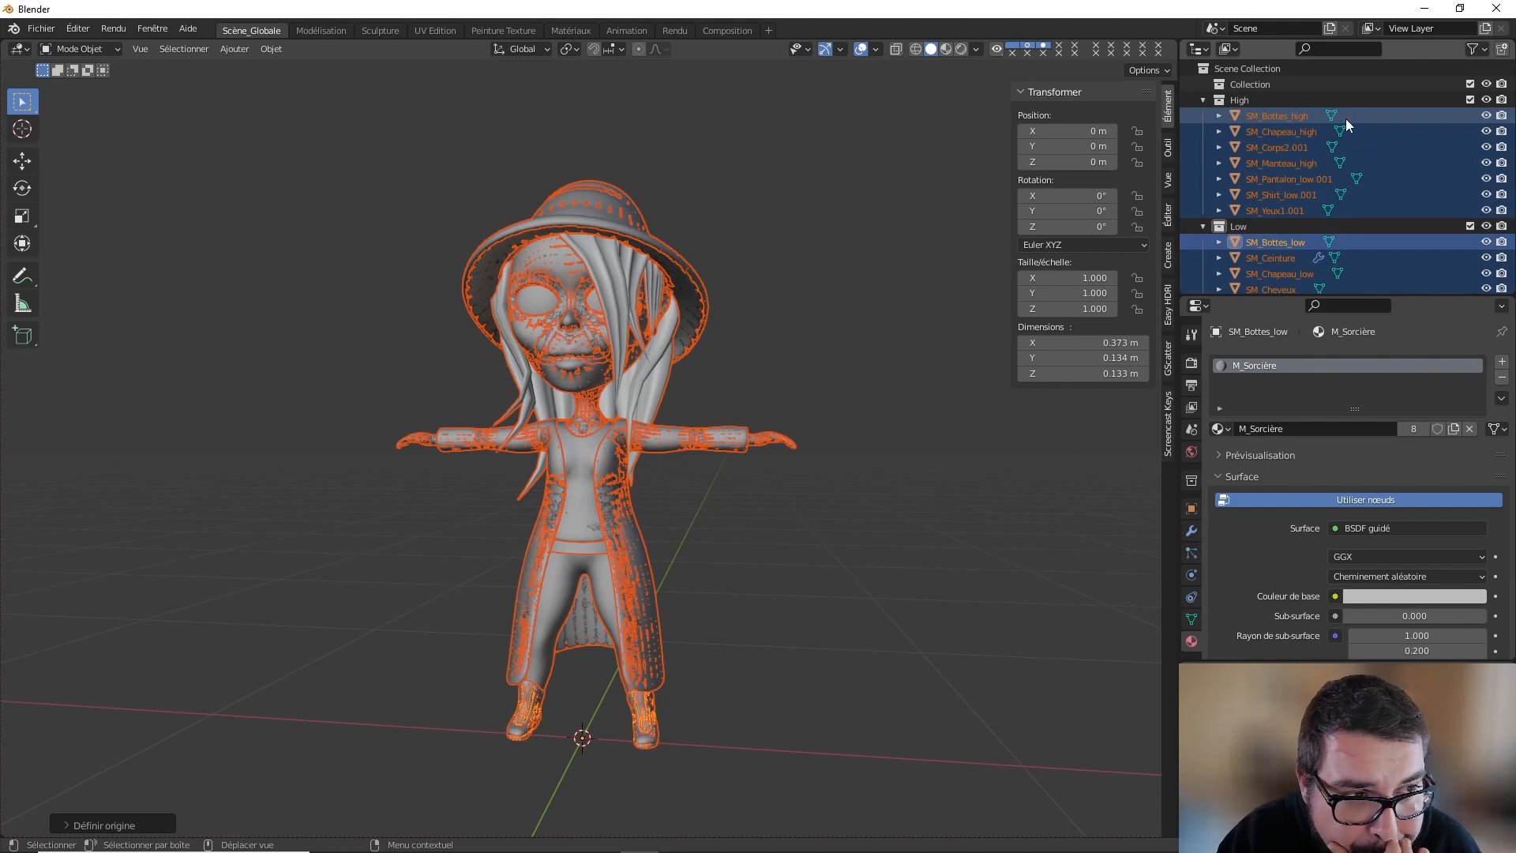
# Step: Hide every mesh in the Low collection except SM_Ceinture and SM_Cheveux
pyautogui.scroll(-1, 1276, 226)
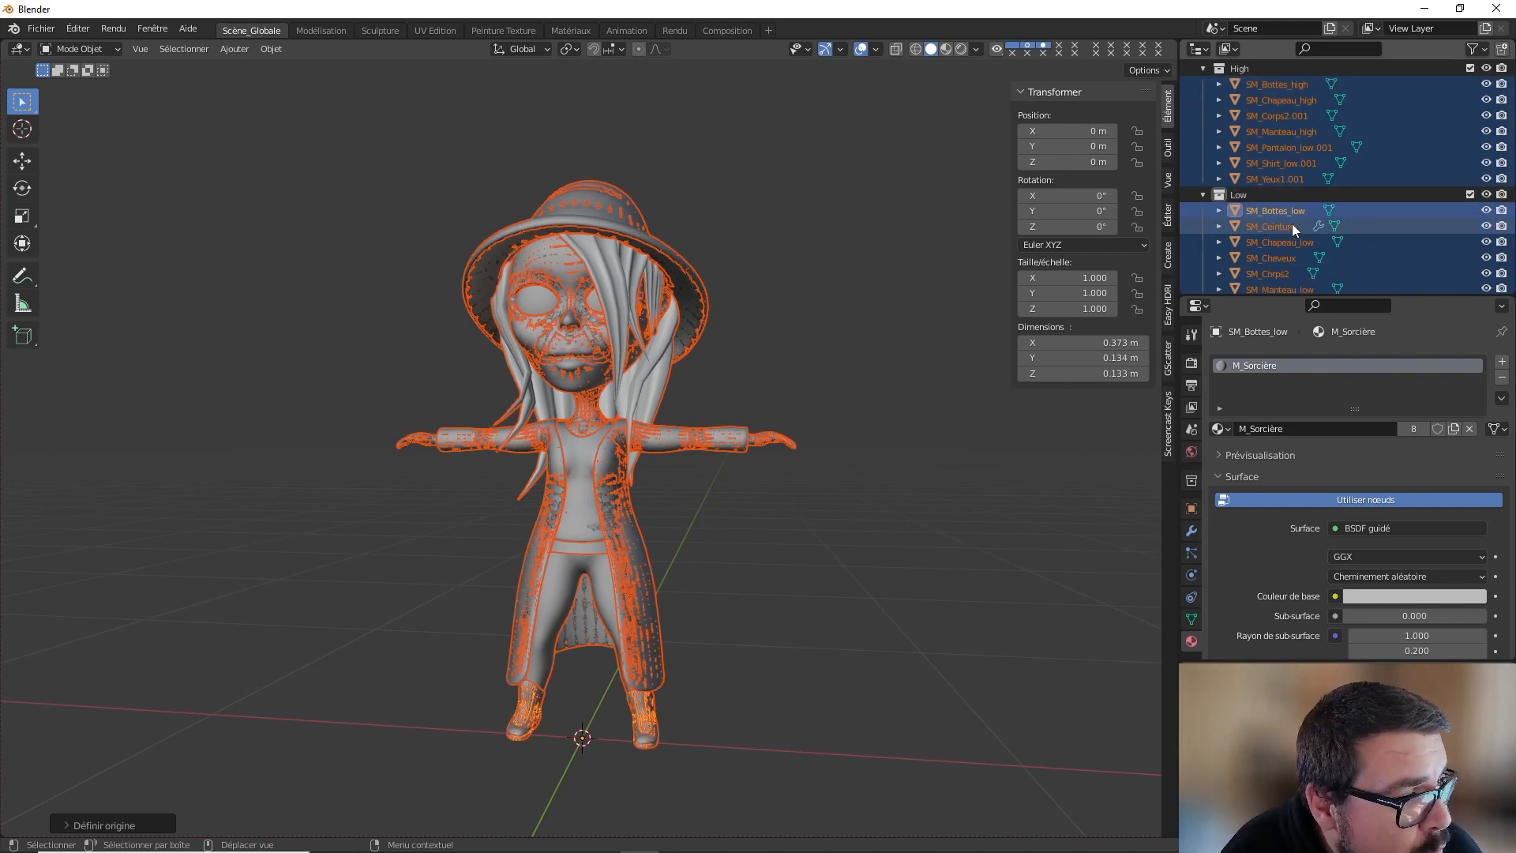
pyautogui.click(1488, 210)
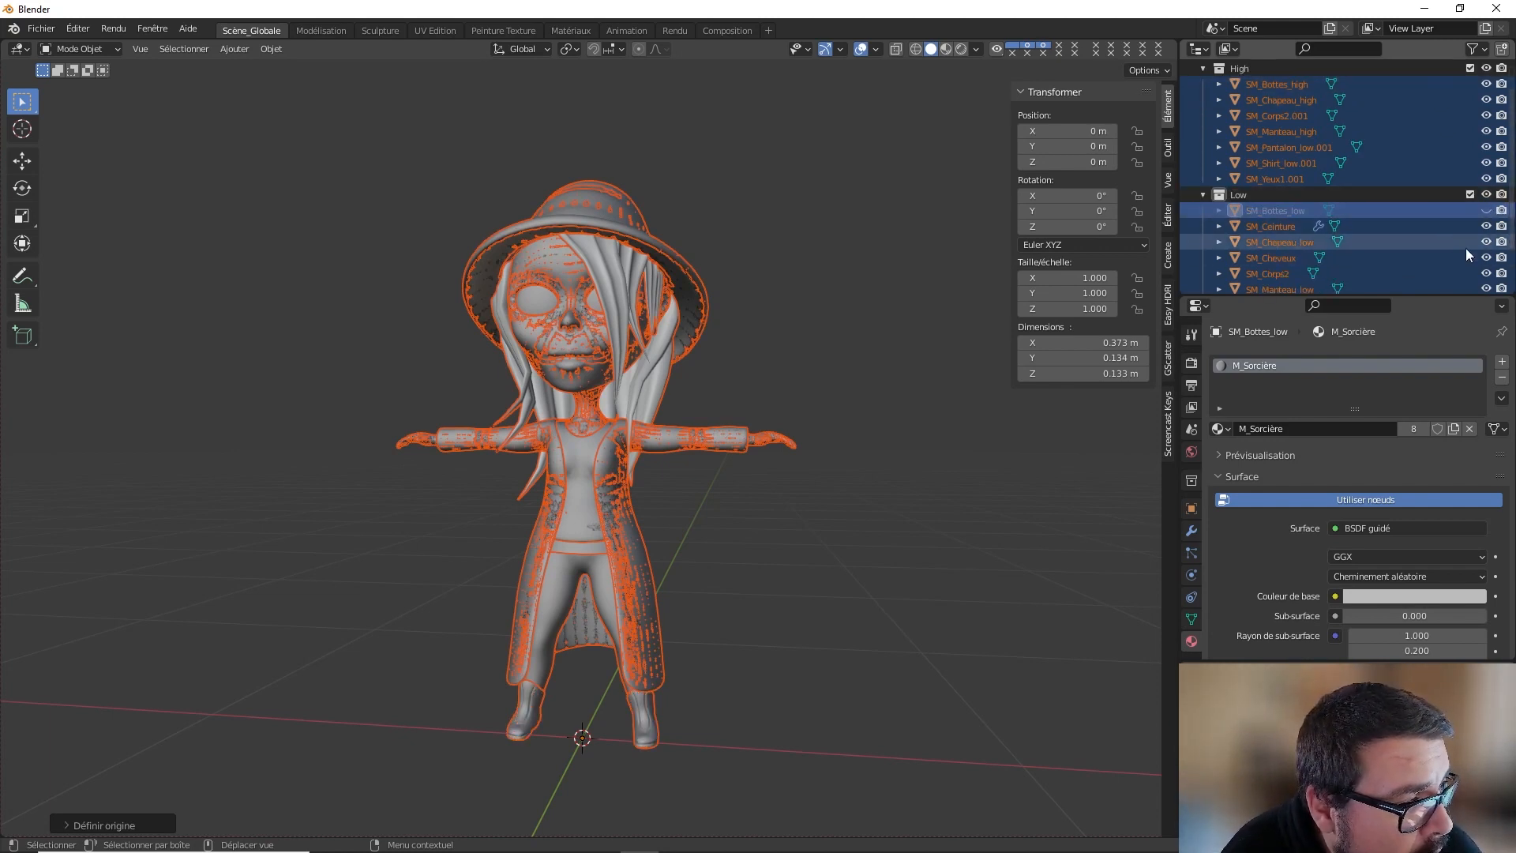
pyautogui.click(1488, 242)
pyautogui.click(1488, 258)
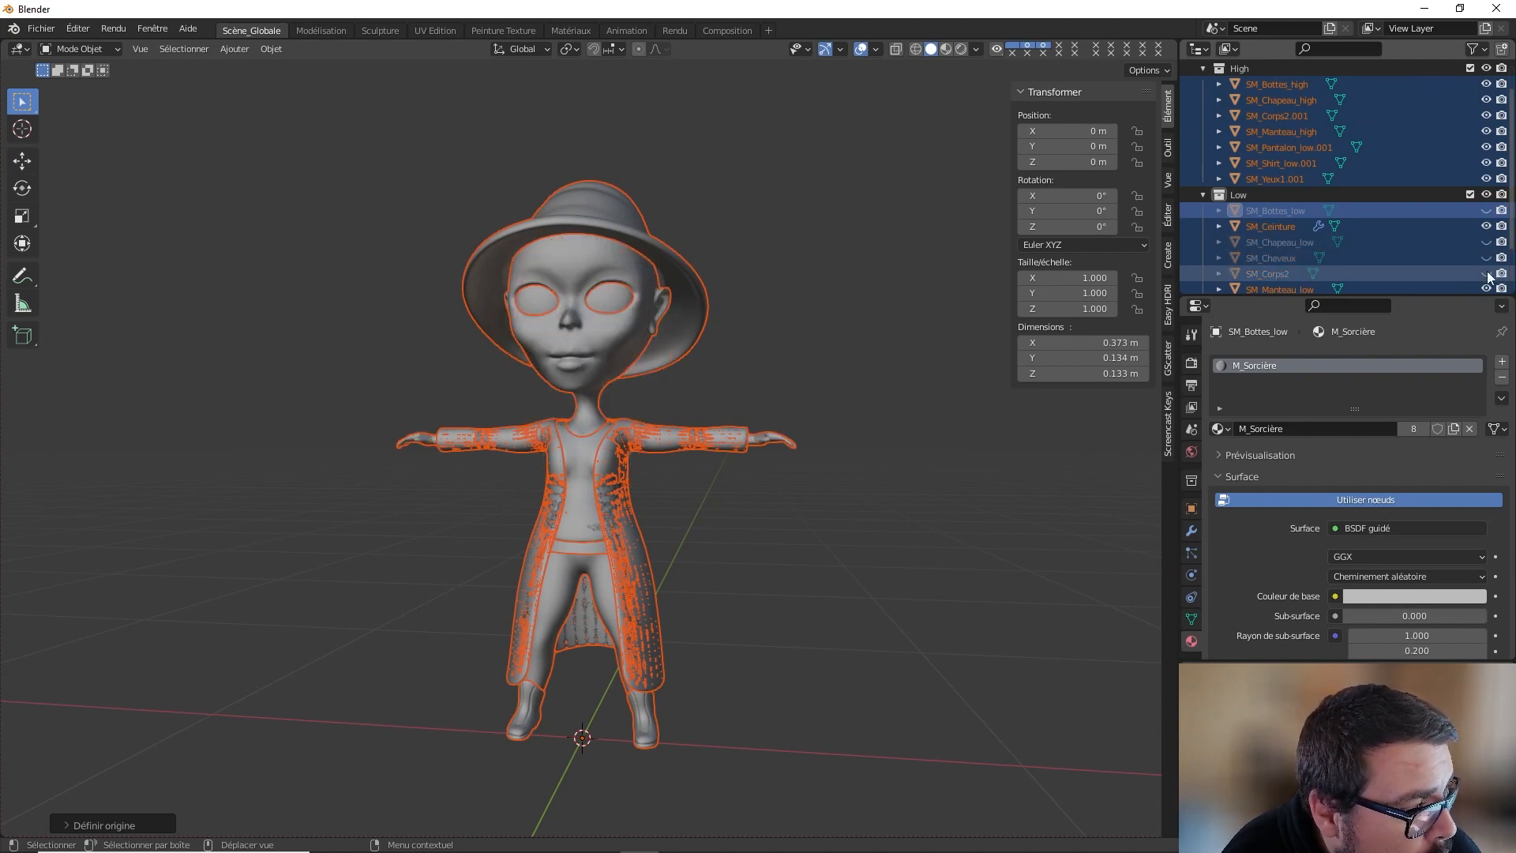
pyautogui.scroll(-2, 1488, 277)
pyautogui.click(1487, 258)
pyautogui.click(1487, 273)
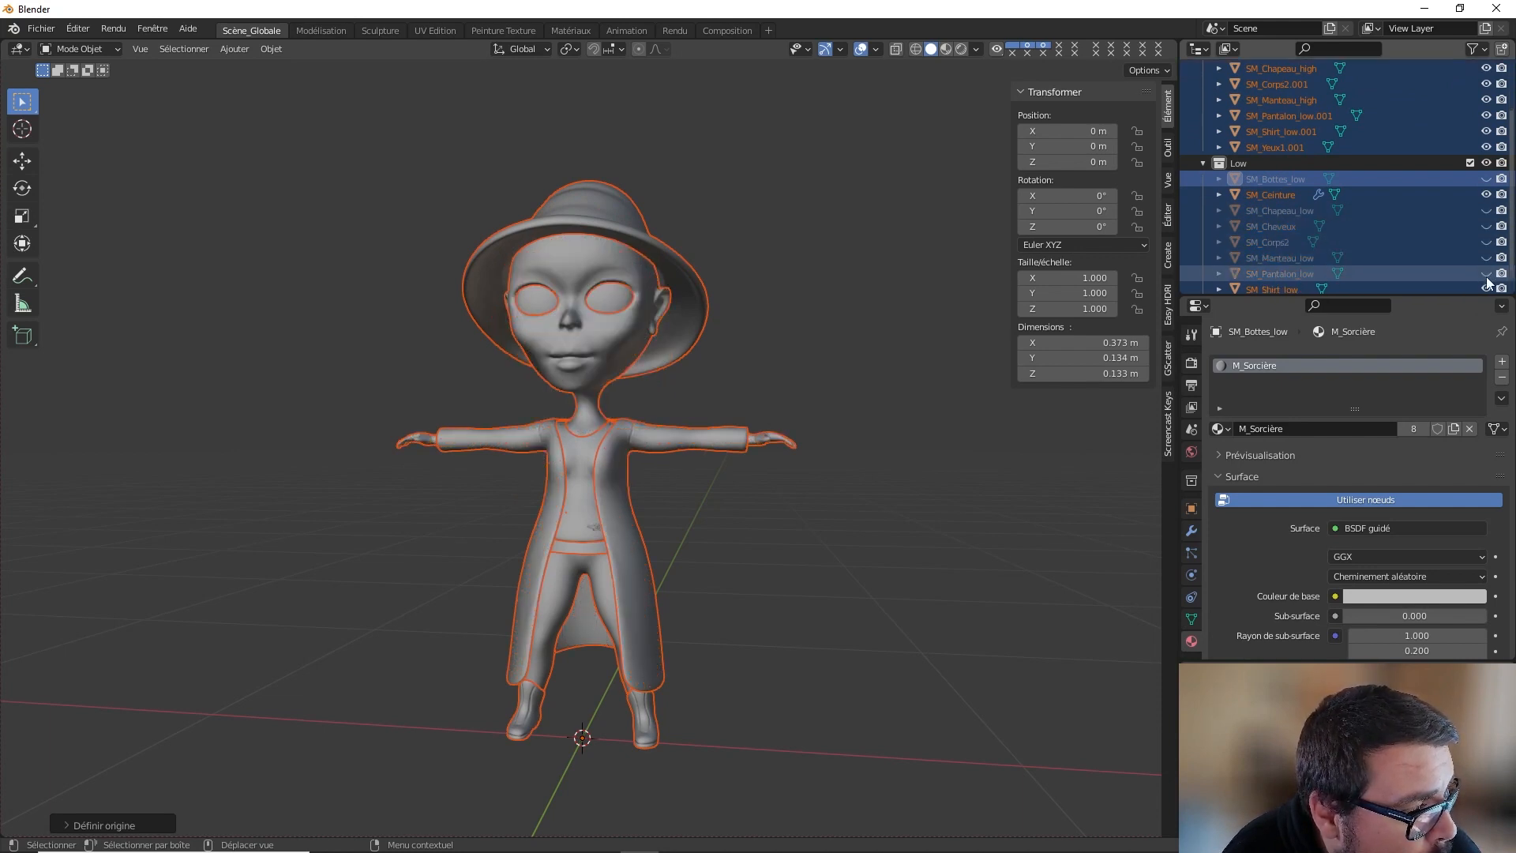
pyautogui.scroll(-1, 1488, 280)
pyautogui.click(1487, 279)
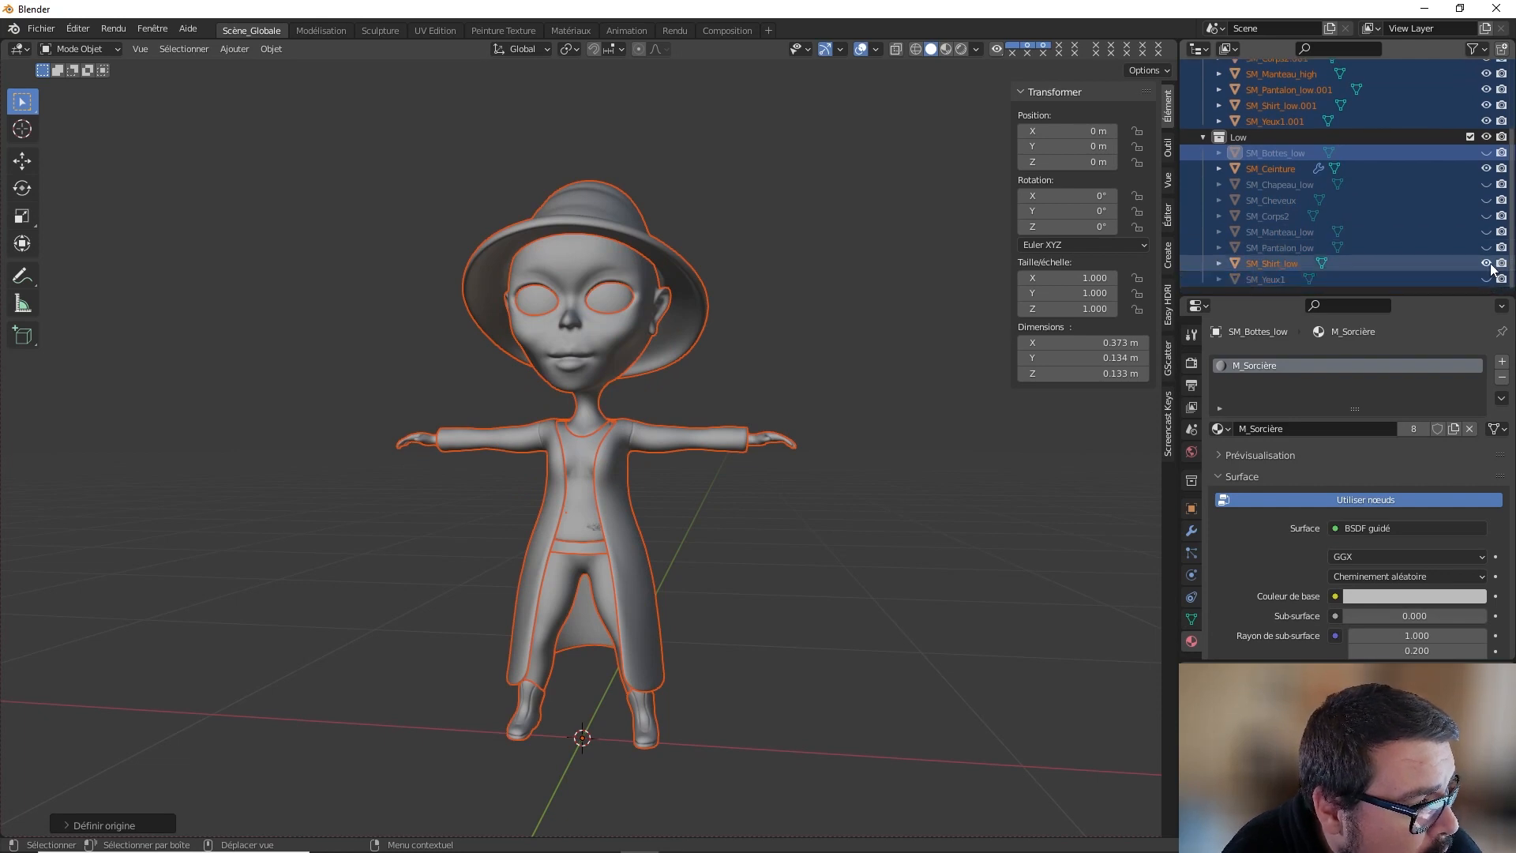
pyautogui.click(1486, 263)
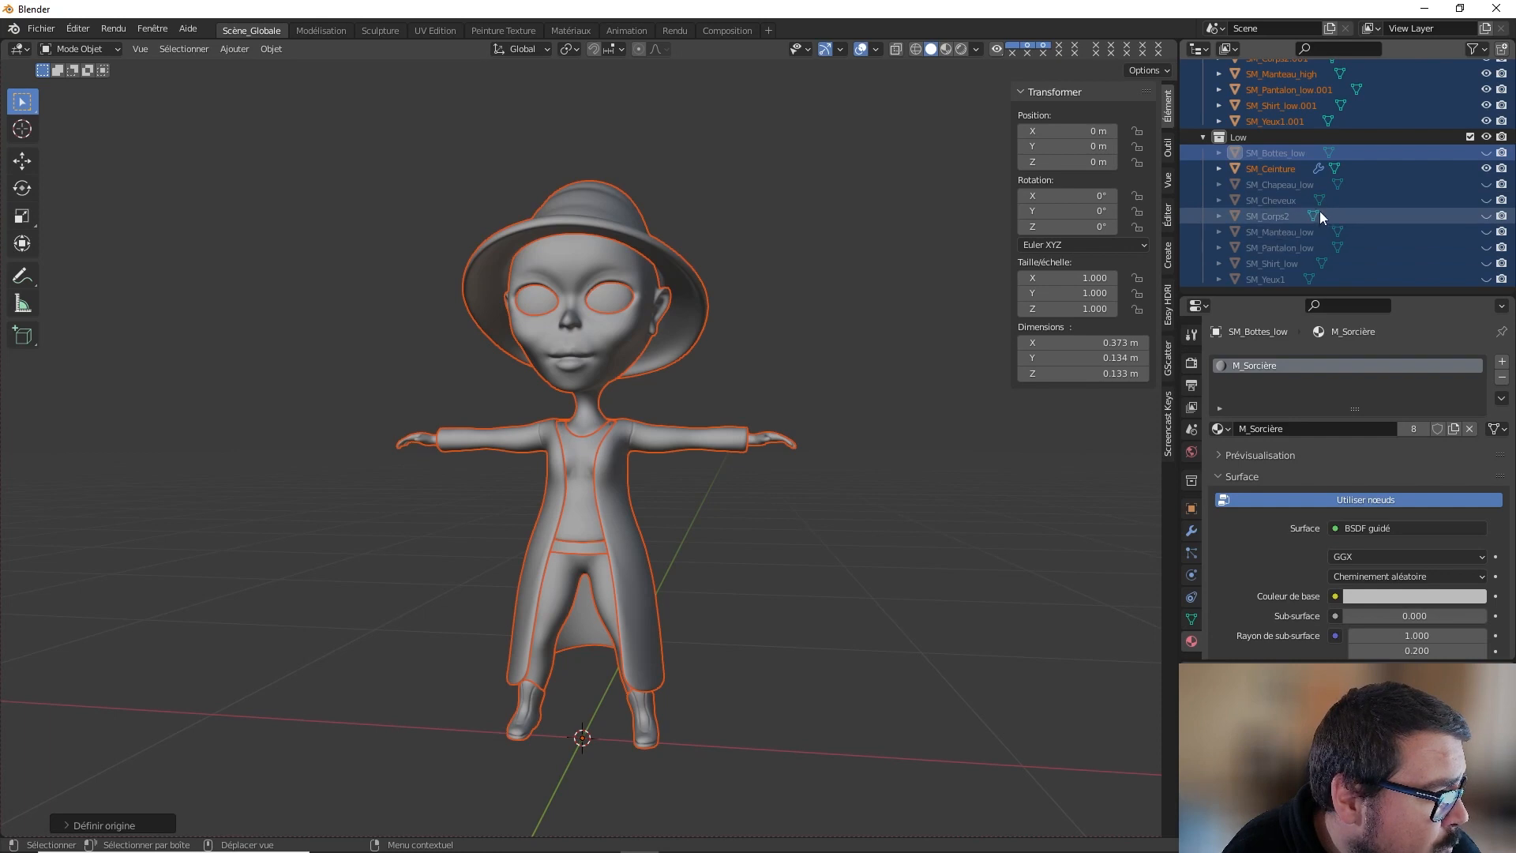
pyautogui.click(1487, 199)
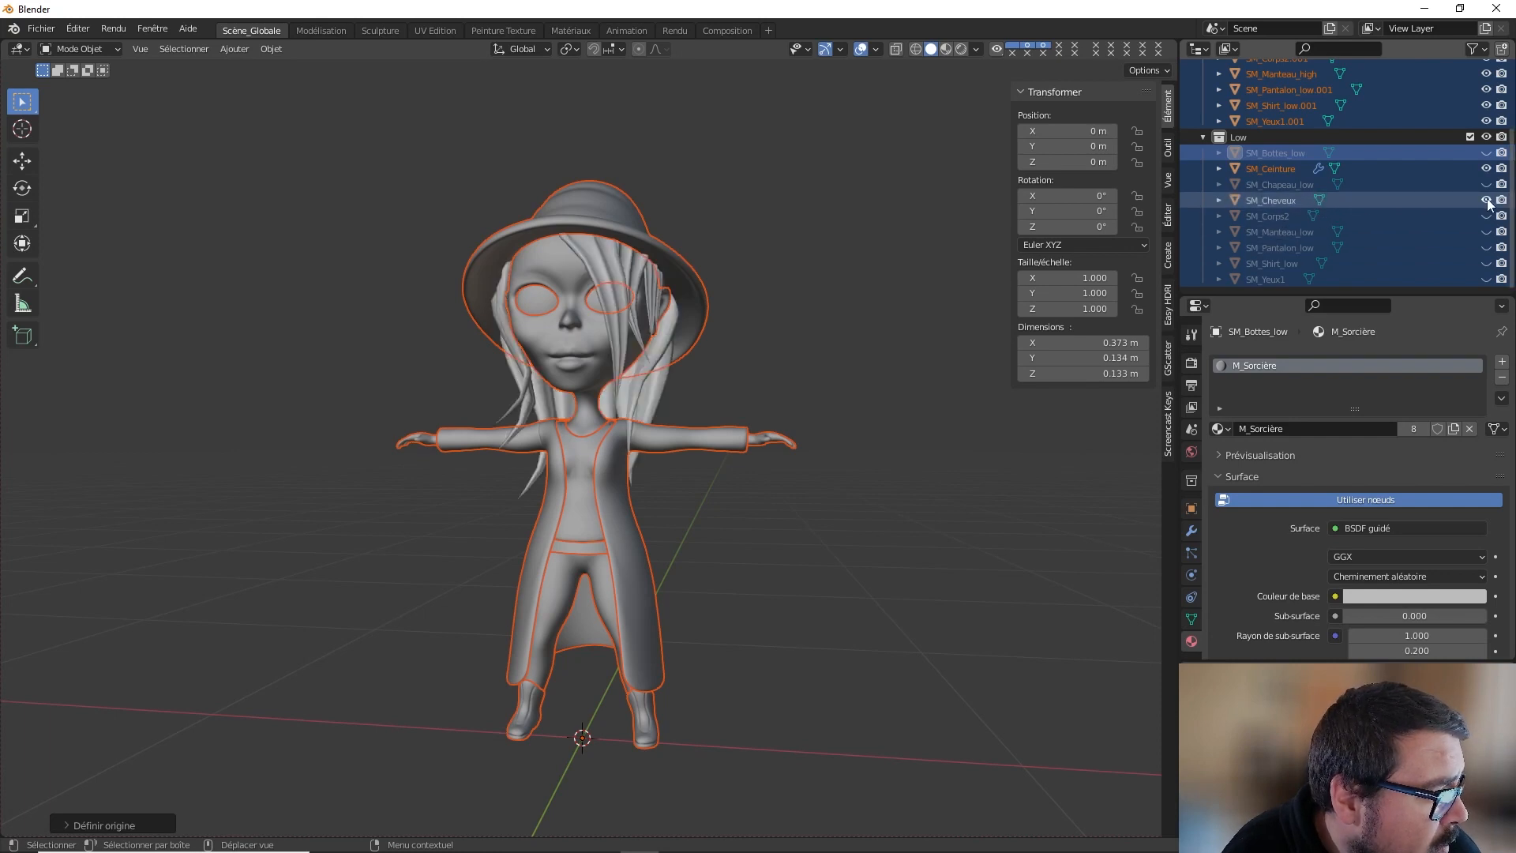
# Step: Select SM_Cheveux and SM_Ceinture together with all seven meshes of the High collection, from SM_Yeux1.001 up to SM_Bottes_high
pyautogui.click(1270, 202)
pyautogui.keyDown('ctrl'); pyautogui.click(1290, 169); pyautogui.keyUp('ctrl')
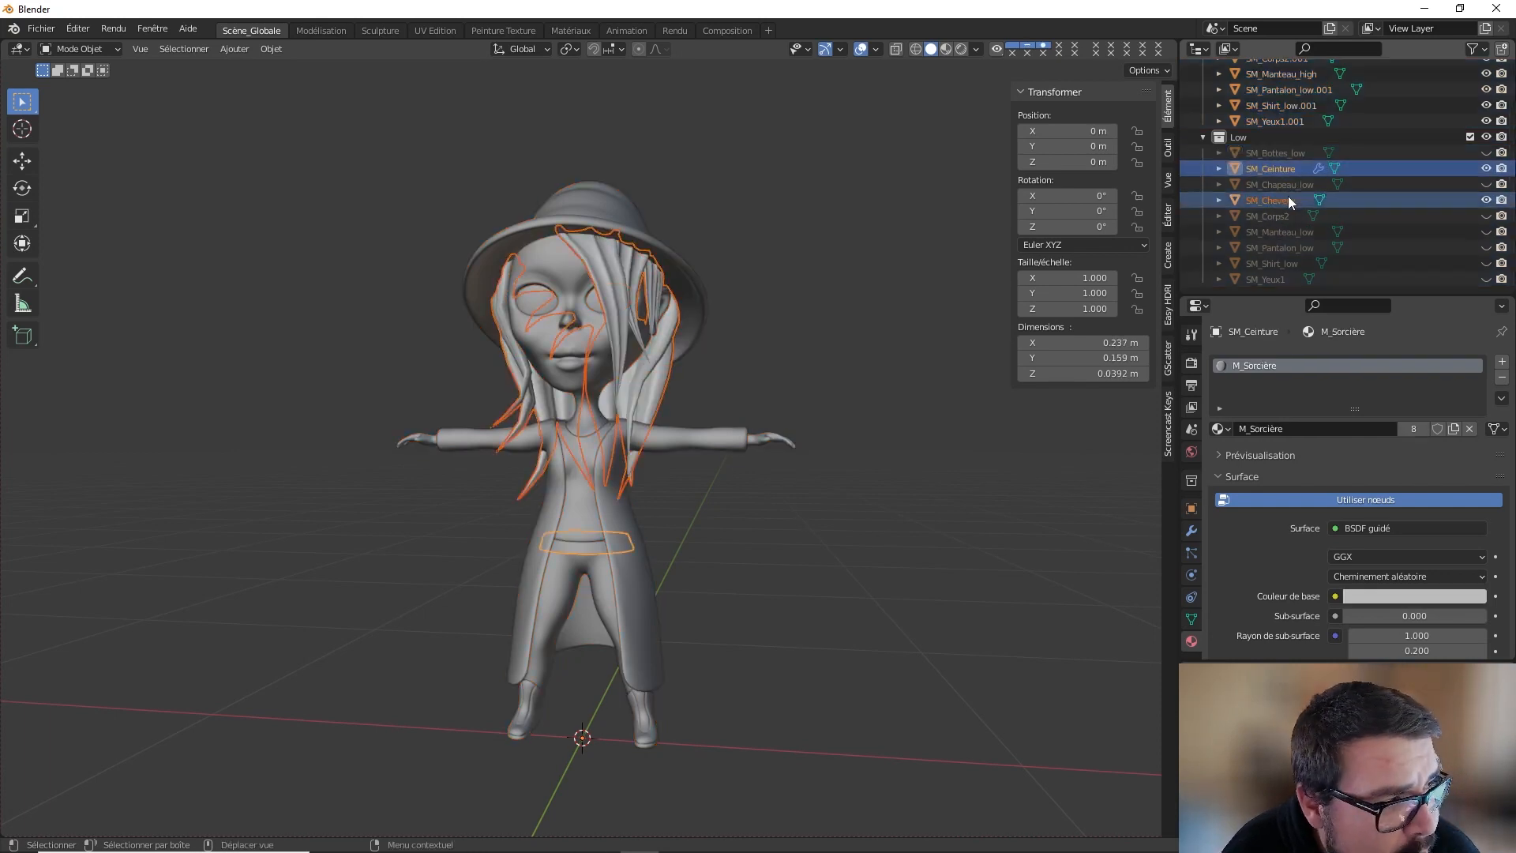
pyautogui.scroll(3, 1287, 196)
pyautogui.keyDown('ctrl'); pyautogui.click(1291, 208); pyautogui.keyUp('ctrl')
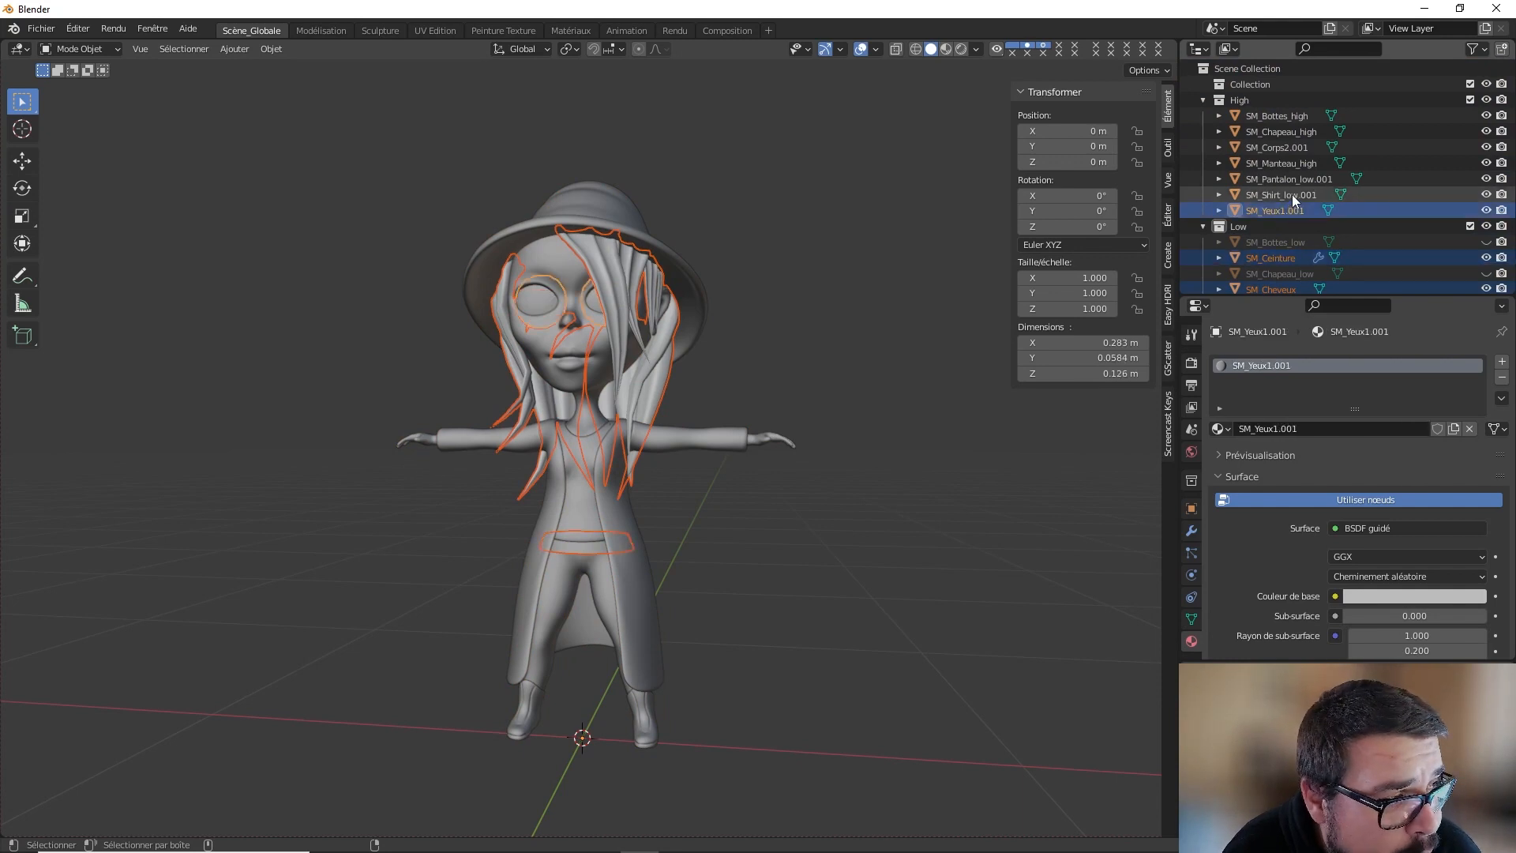
pyautogui.keyDown('ctrl'); pyautogui.click(1292, 194); pyautogui.keyUp('ctrl')
pyautogui.keyDown('ctrl'); pyautogui.click(1291, 179); pyautogui.keyUp('ctrl')
pyautogui.keyDown('ctrl'); pyautogui.click(1291, 162); pyautogui.keyUp('ctrl')
pyautogui.keyDown('ctrl'); pyautogui.click(1293, 148); pyautogui.keyUp('ctrl')
pyautogui.keyDown('ctrl'); pyautogui.click(1296, 133); pyautogui.keyUp('ctrl')
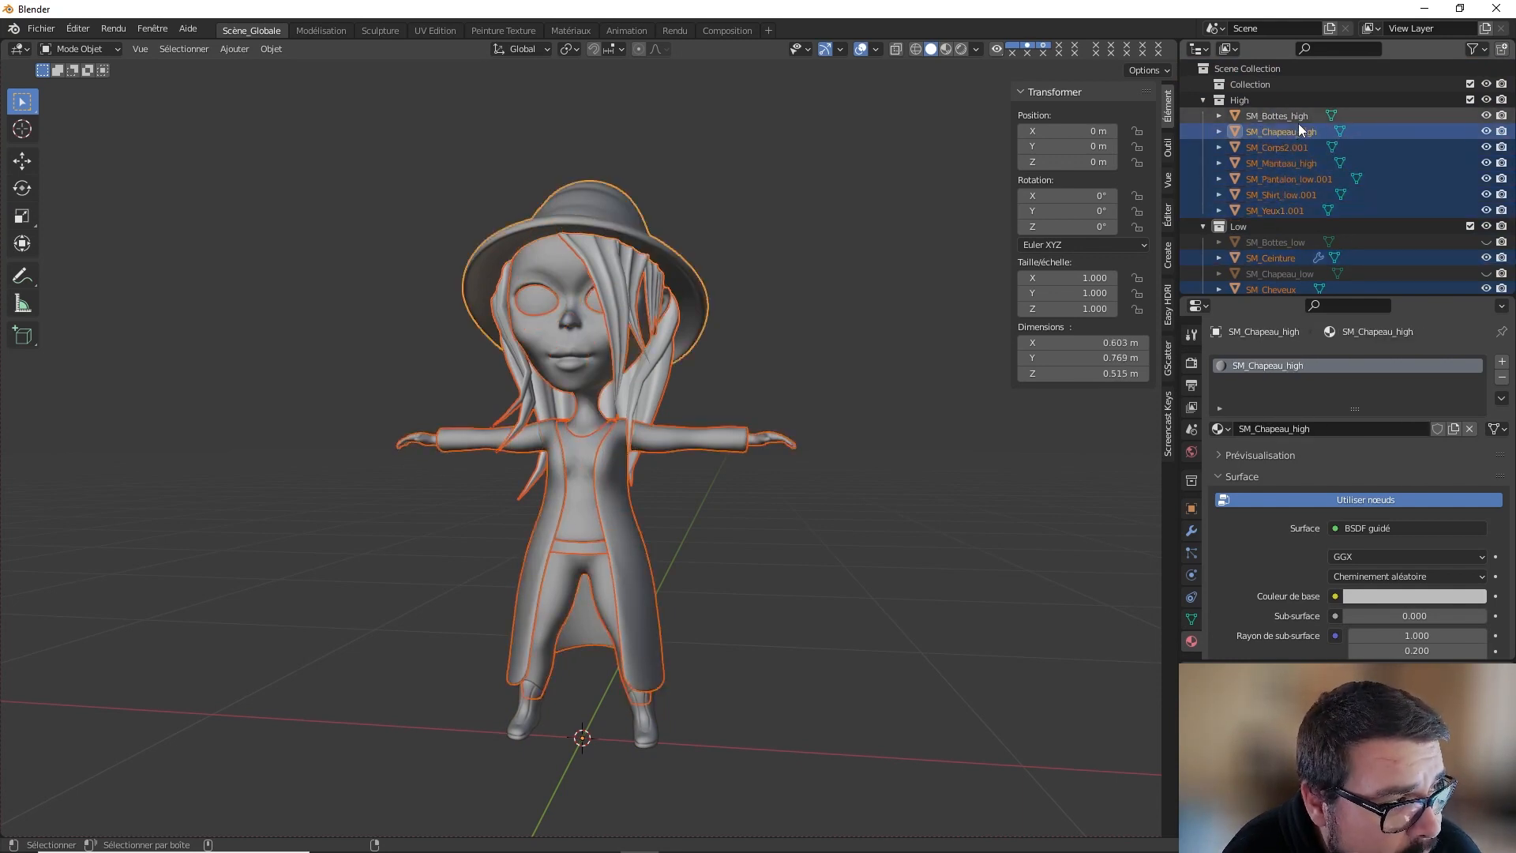
pyautogui.keyDown('ctrl'); pyautogui.click(1299, 120); pyautogui.keyUp('ctrl')
# Step: Start an FBX export of the selected meshes and switch the destination to the Personnages\Substance folder
pyautogui.click(56, 28)
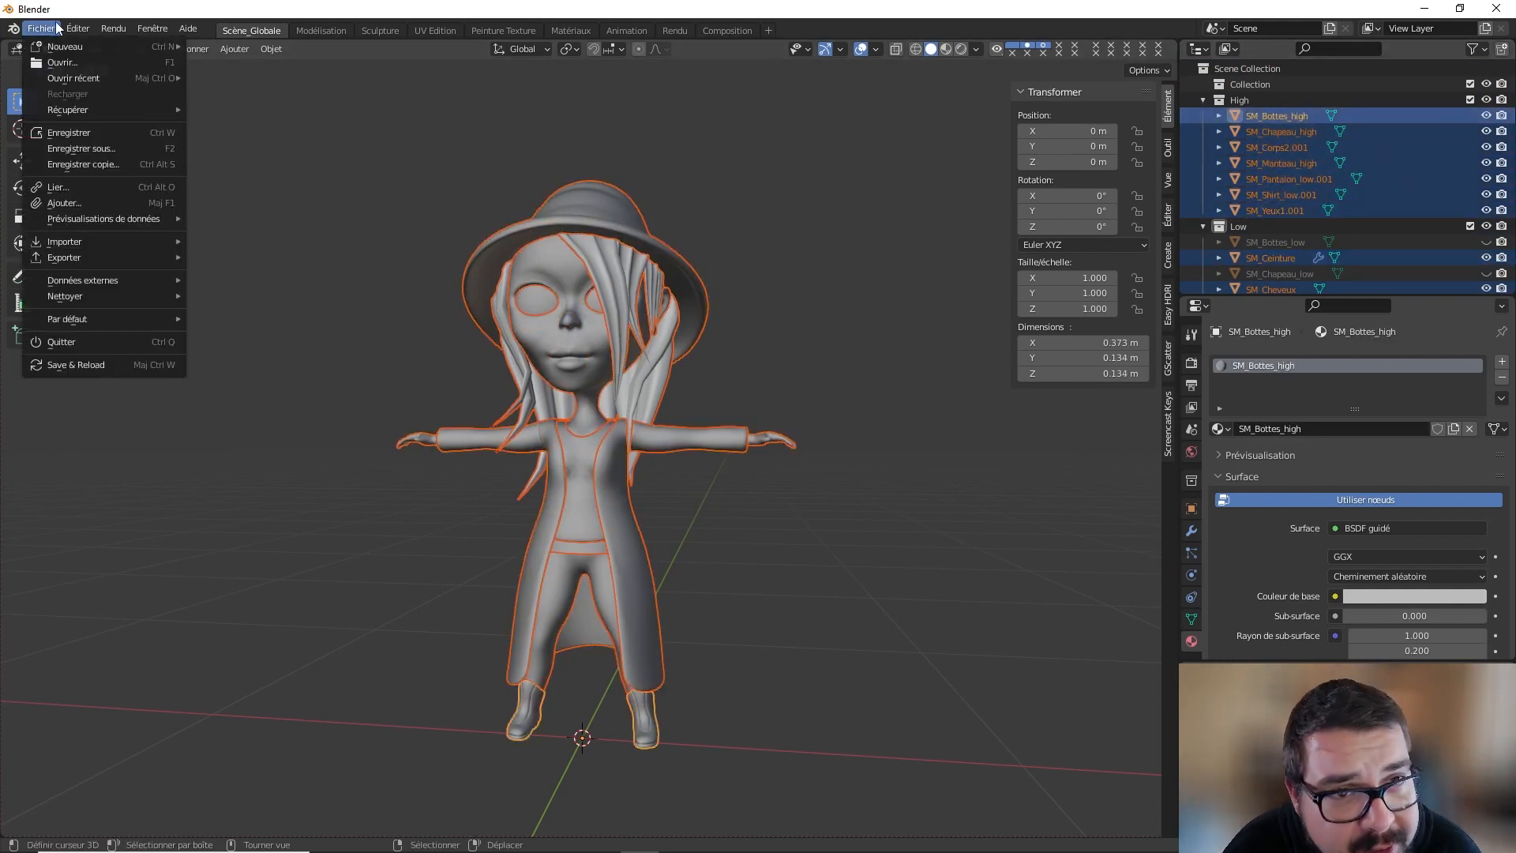
pyautogui.moveTo(105, 254)
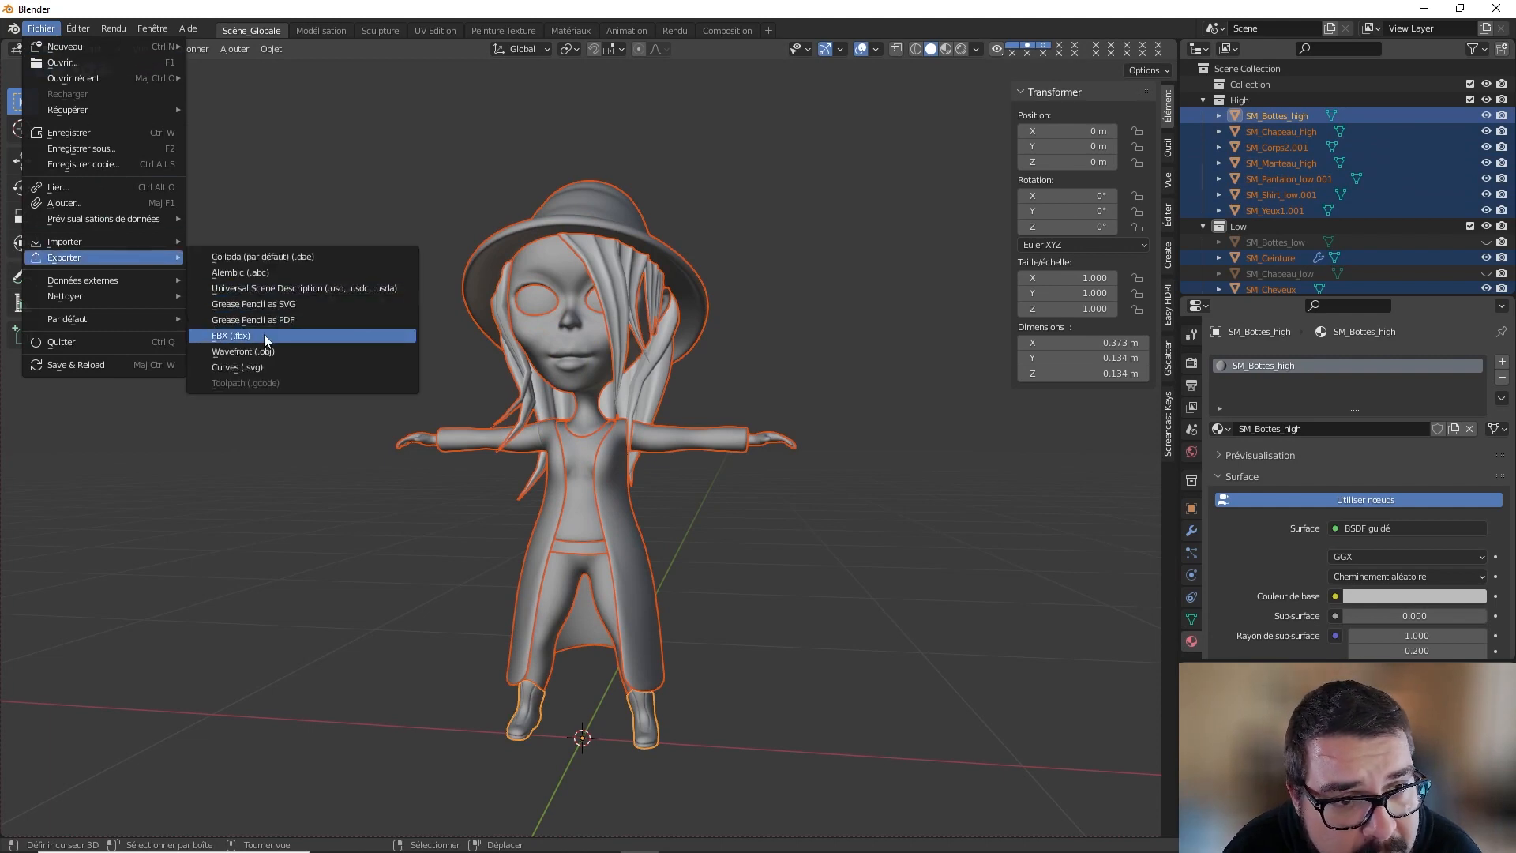
pyautogui.click(264, 336)
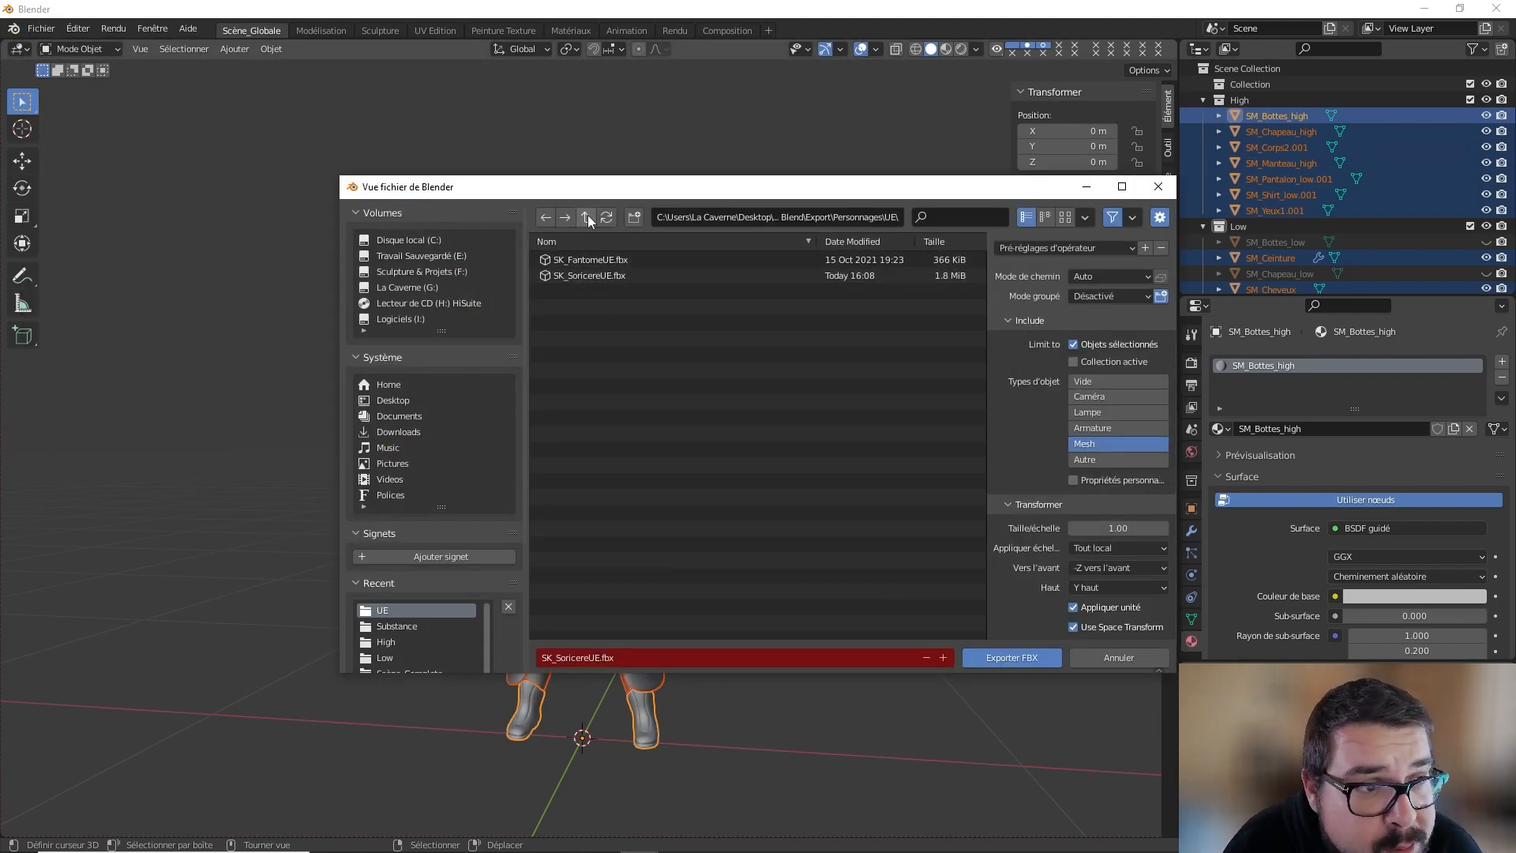
pyautogui.click(587, 215)
pyautogui.click(580, 256)
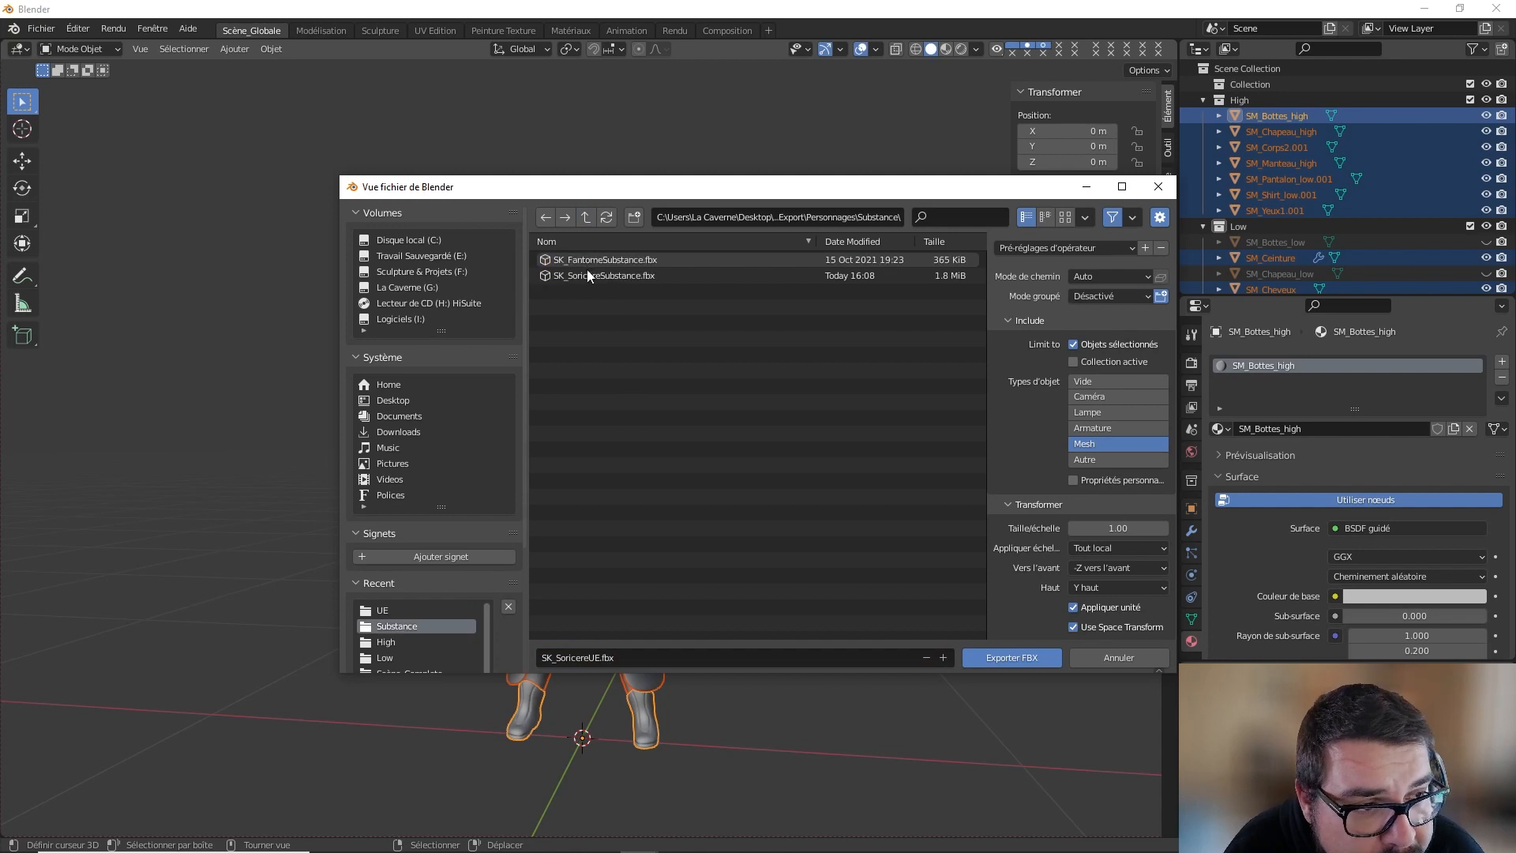
# Step: Reuse the existing SK_SoricèreSubstance.fbx name with a _high suffix, giving SK_SoricèreSubstance_high.fbx
pyautogui.click(593, 276)
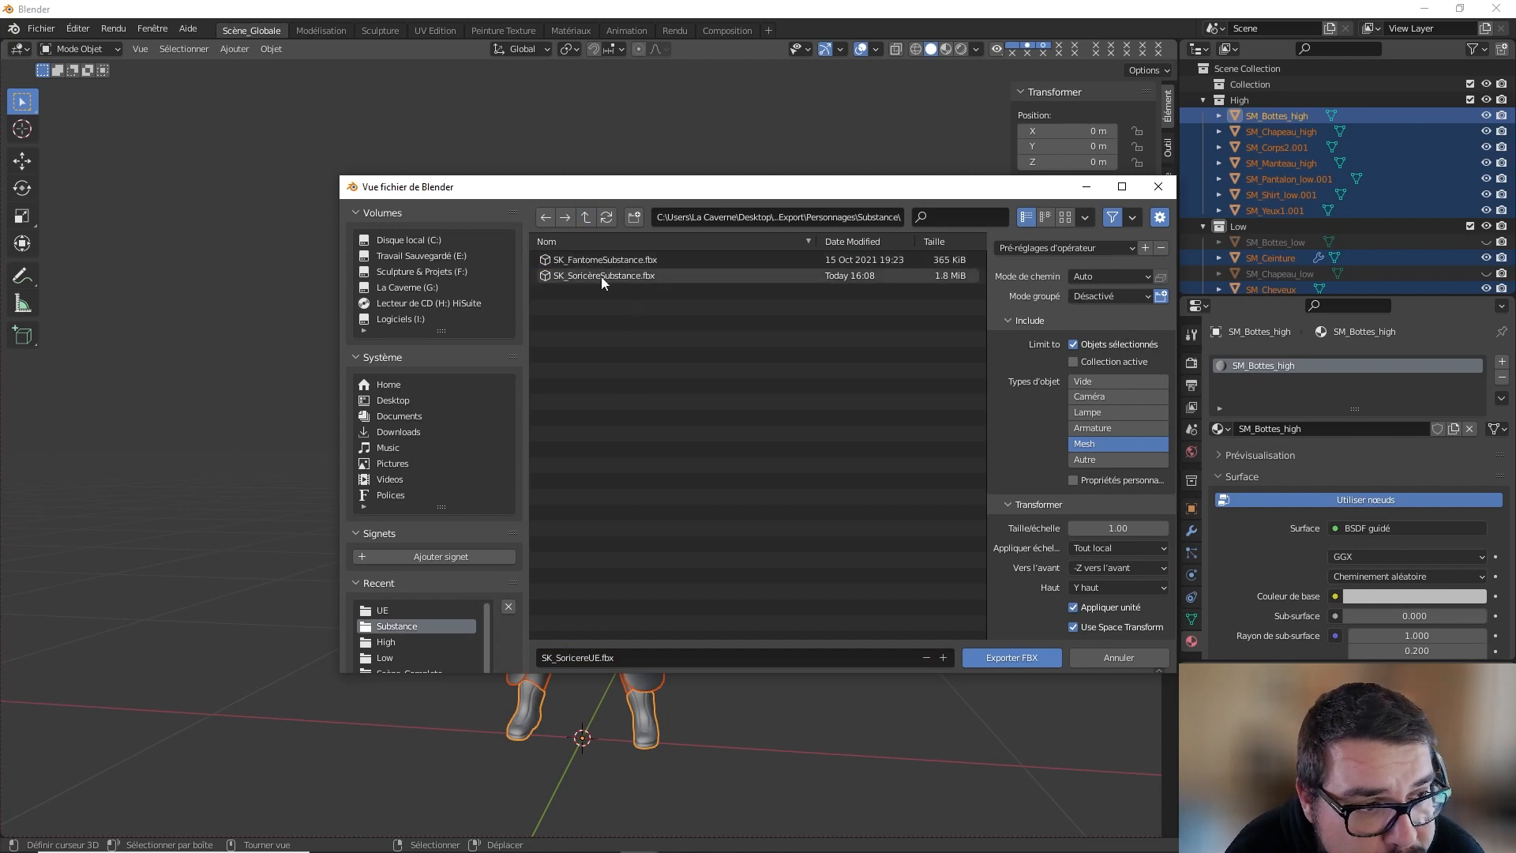
pyautogui.click(628, 665)
pyautogui.press('Right')
pyautogui.write('_high')
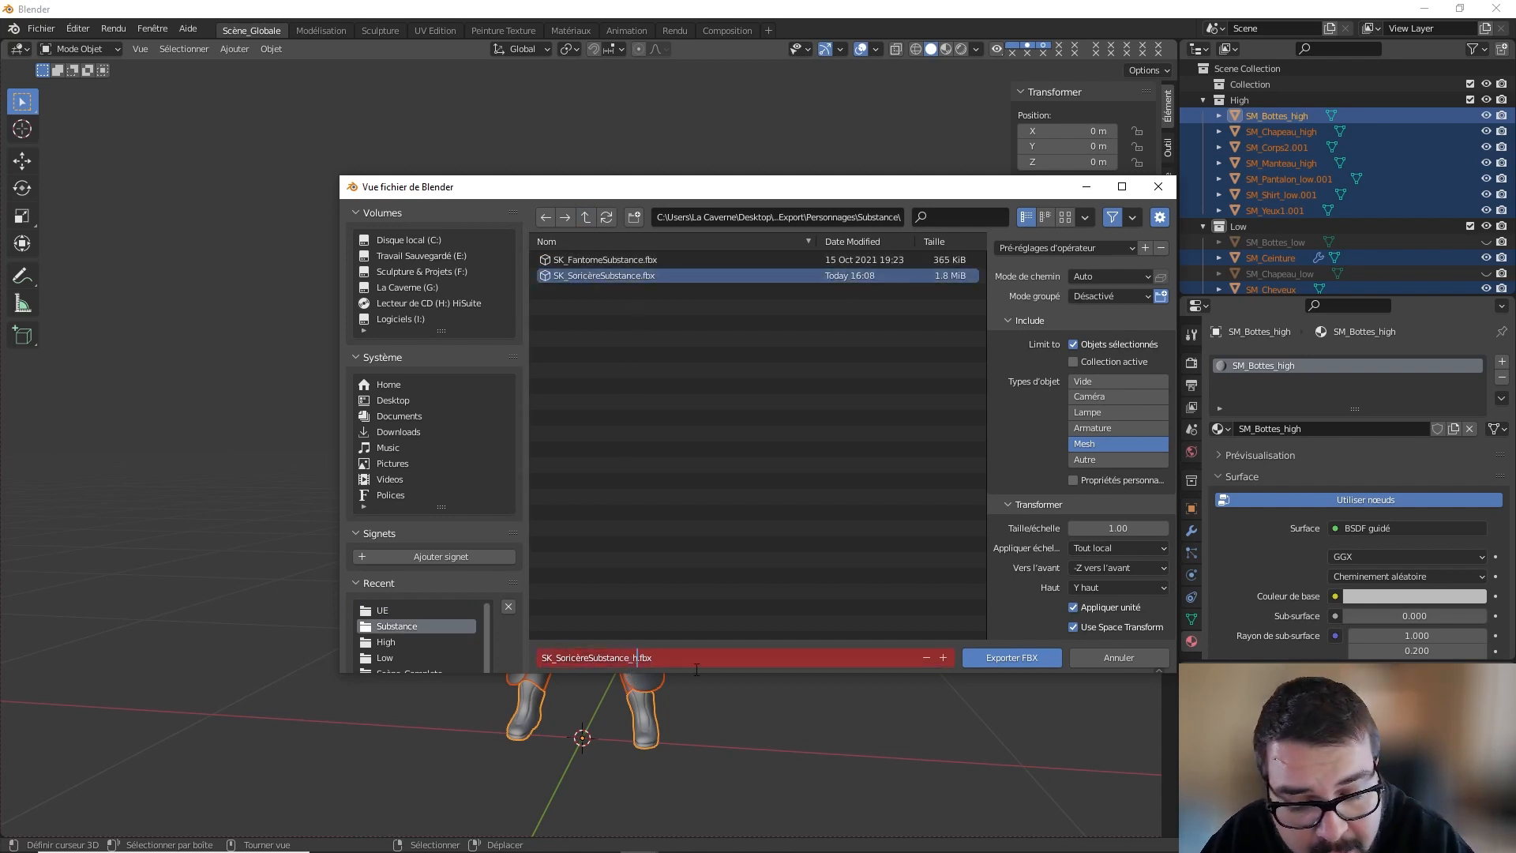
pyautogui.press('Return')
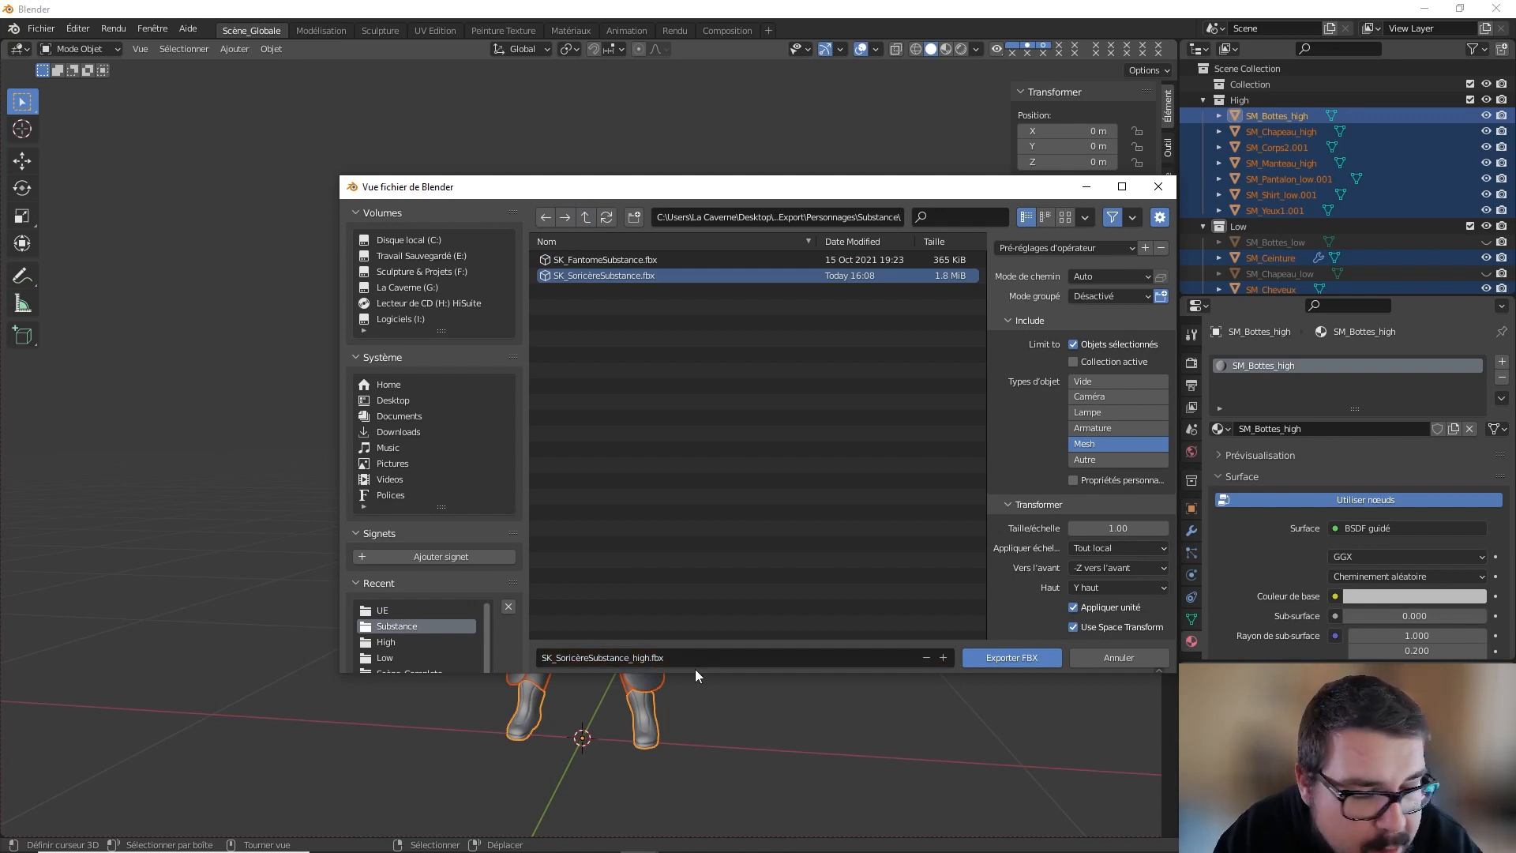
# Step: Apply the Export Substance preset and export SK_SoricèreSubstance_high.fbx
pyautogui.click(1066, 249)
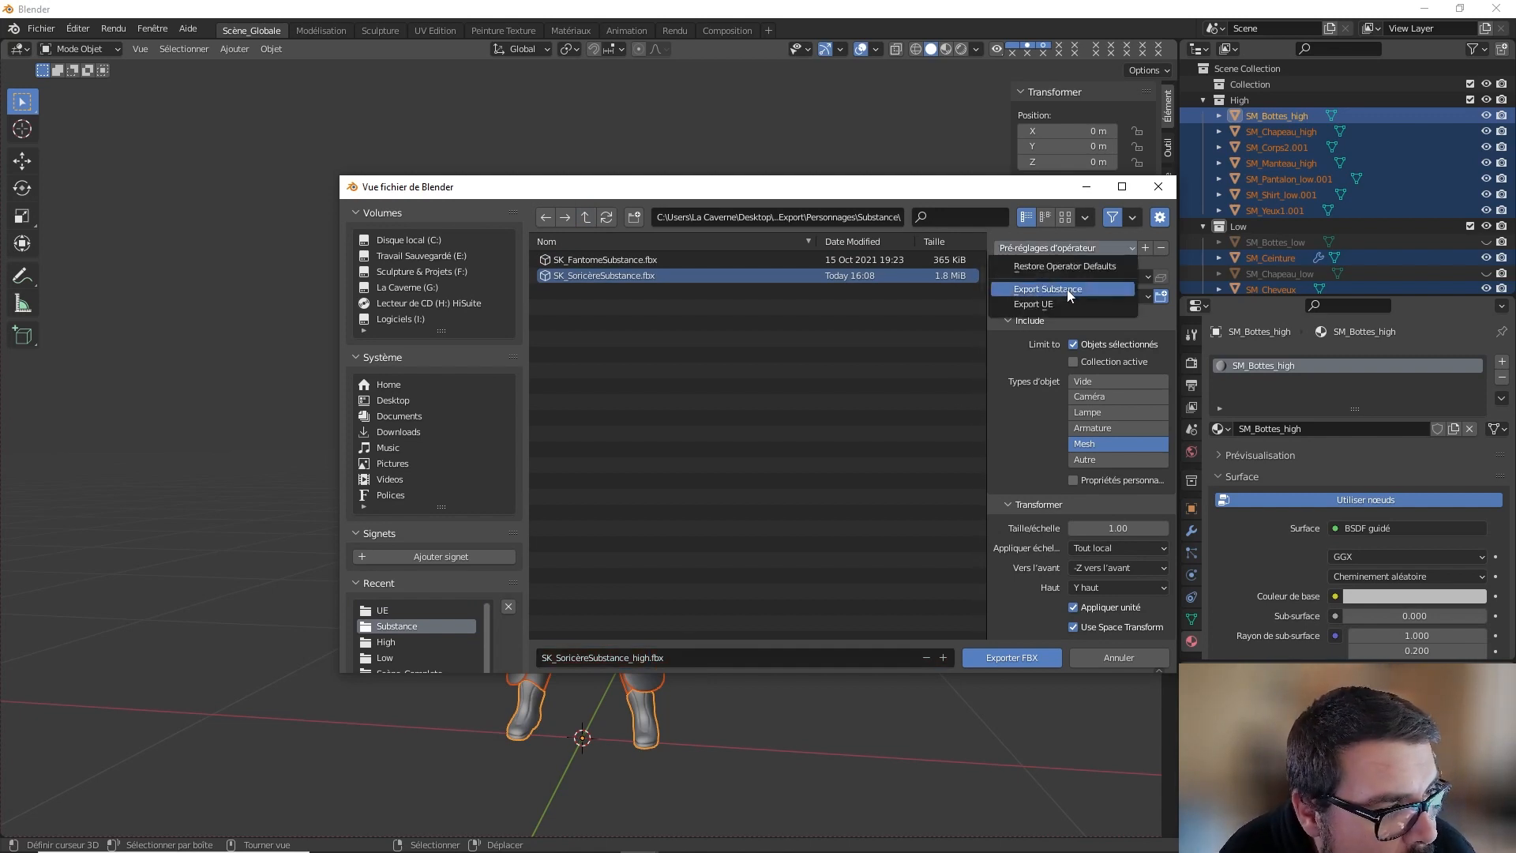
pyautogui.click(1068, 289)
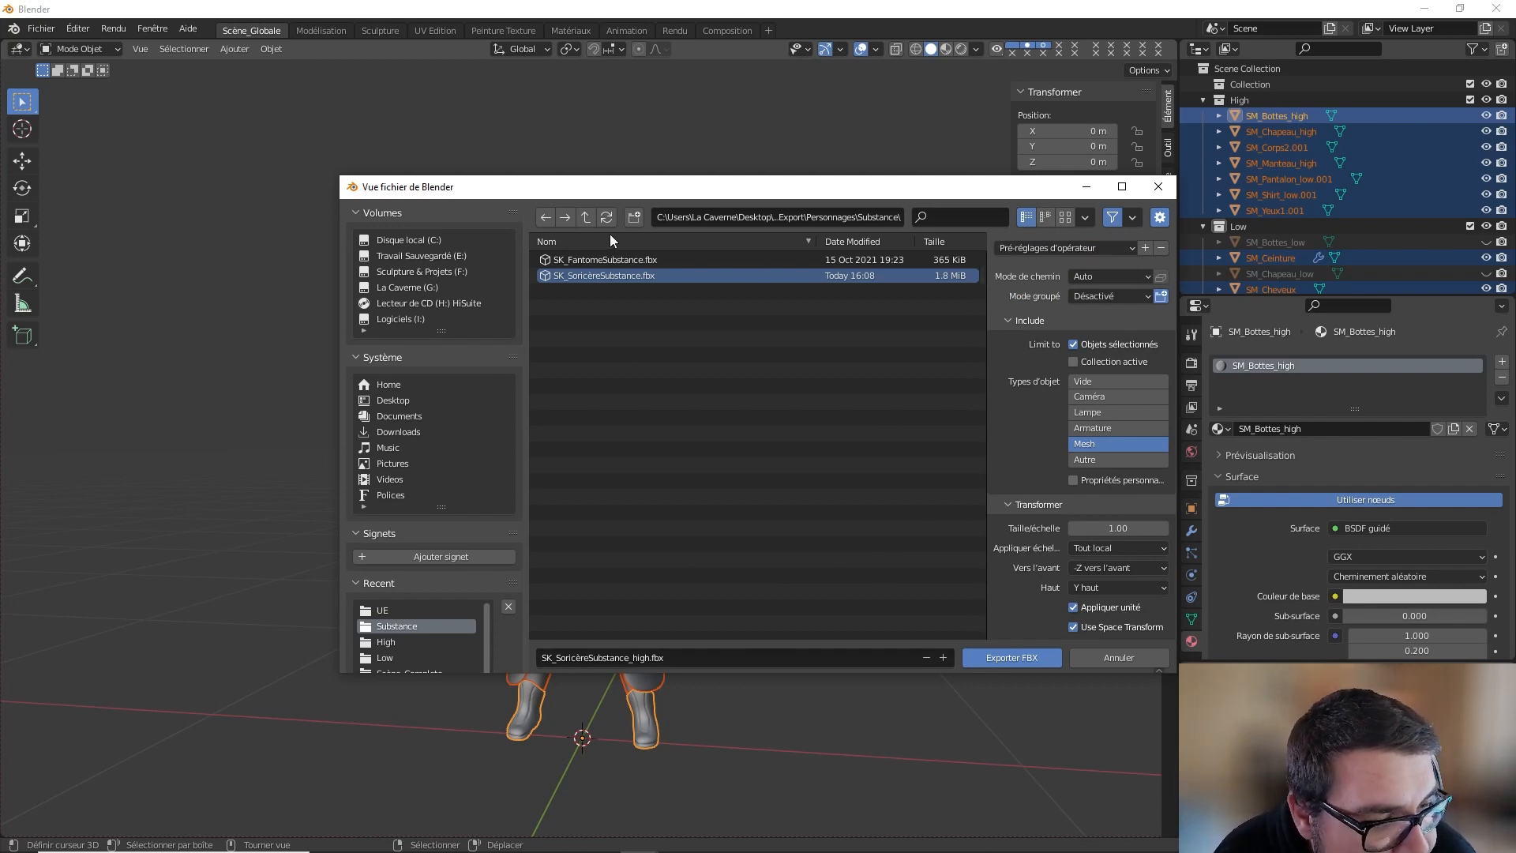
pyautogui.click(1021, 658)
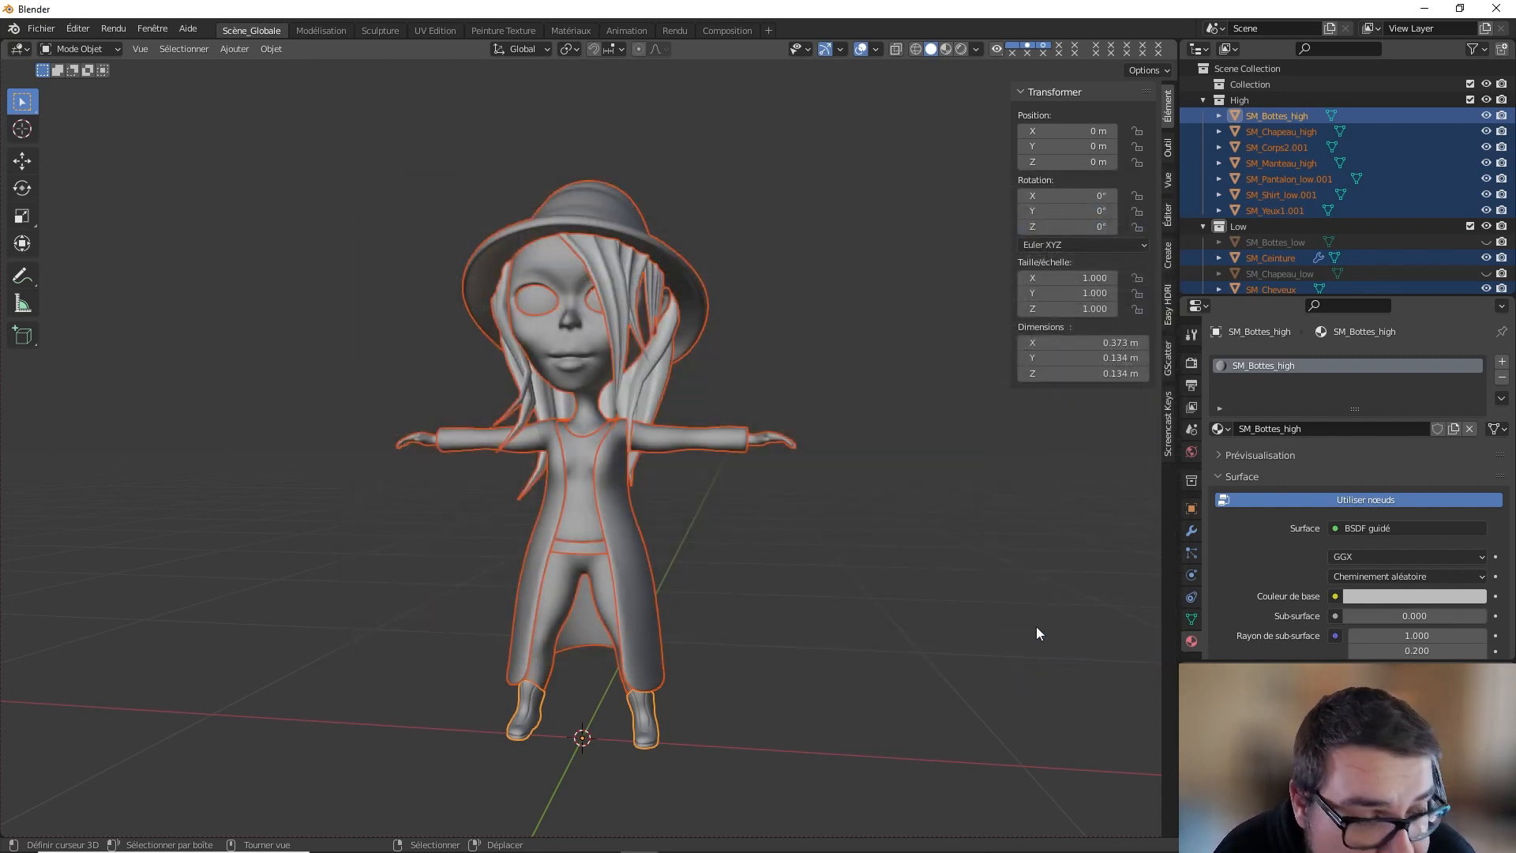